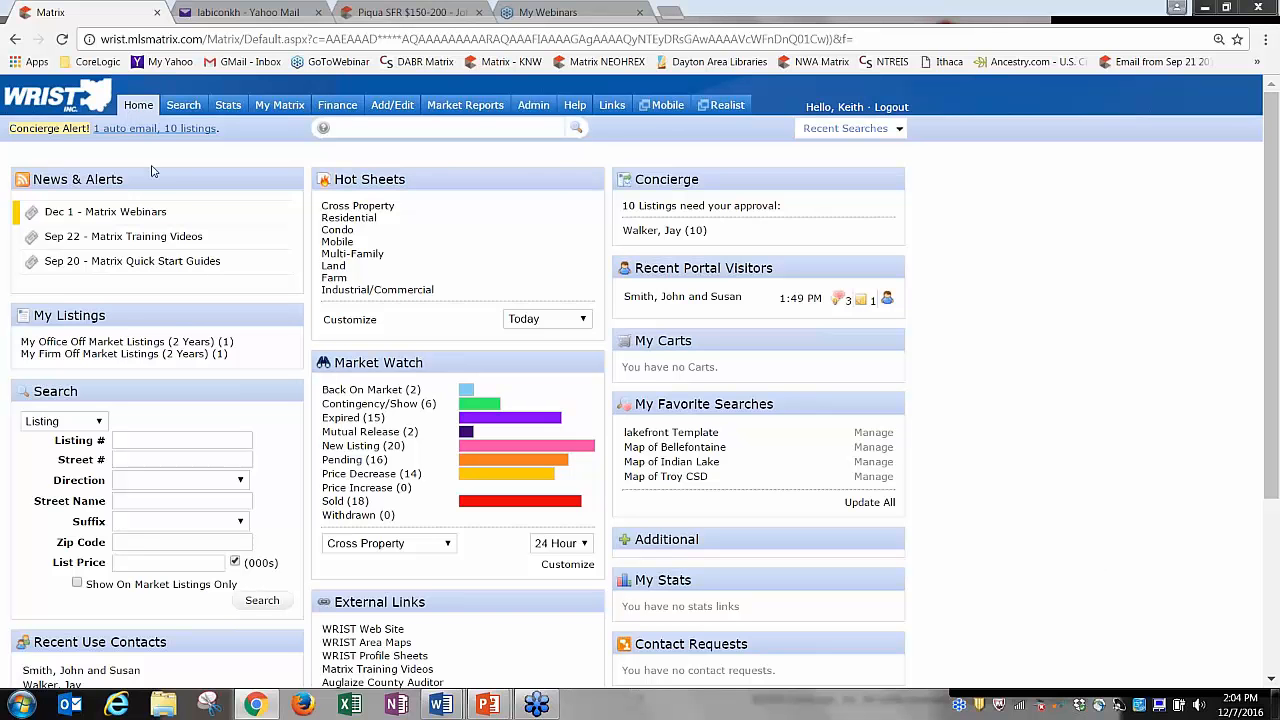
Bring up the Search menu's dropdown of searchable property types from the dashboard.
mouse_move(183, 105)
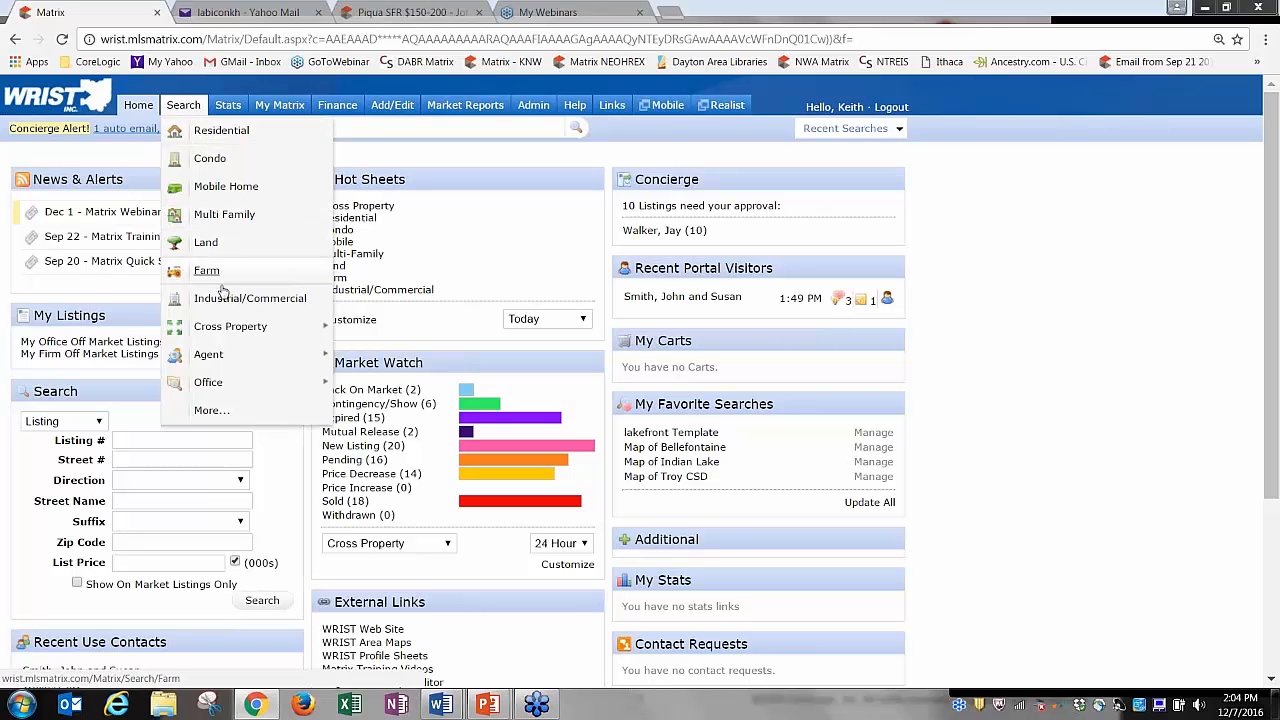
mouse_move(237, 332)
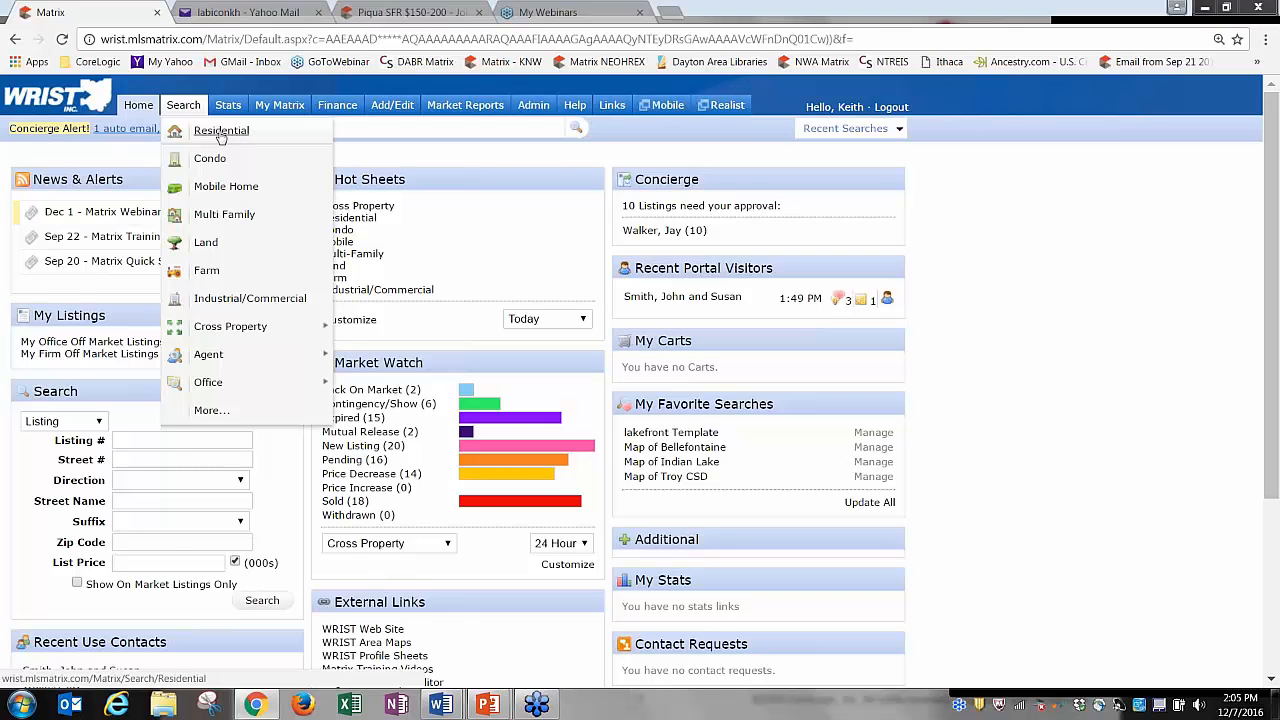
Run a Residential search for street name 'maple' and view its 10 results.
left_click(221, 135)
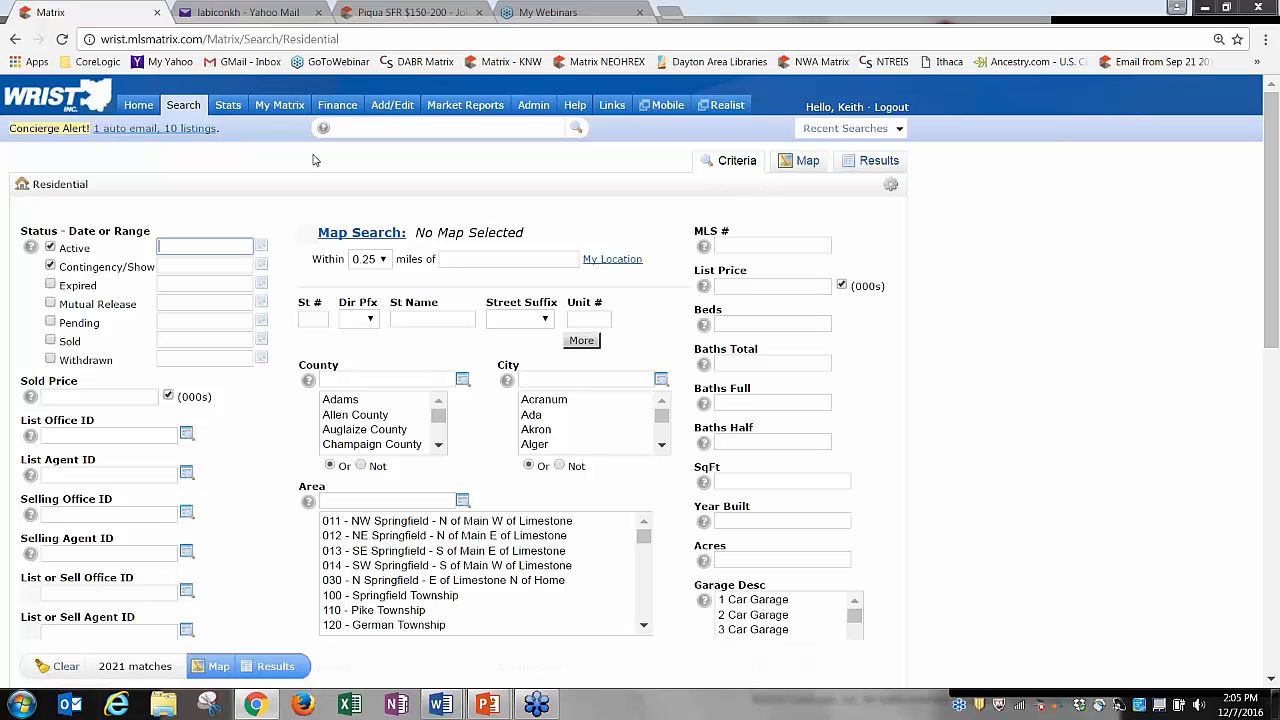
left_click(411, 318)
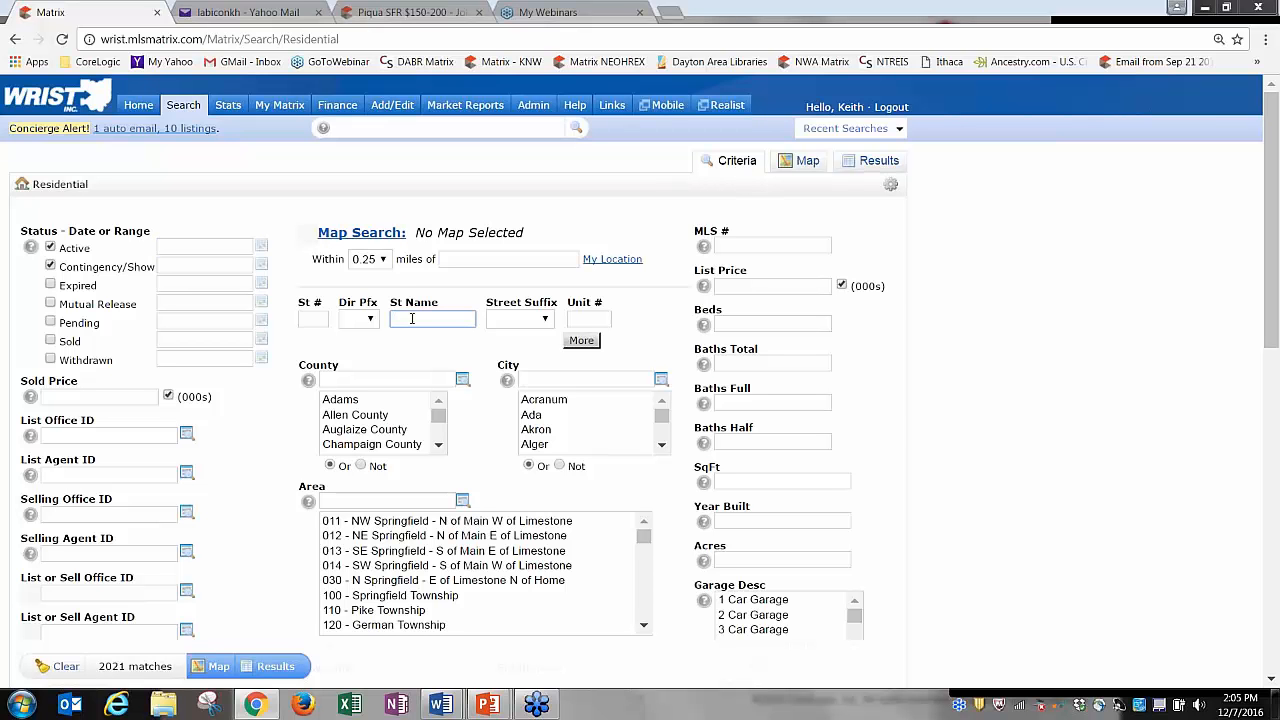
type("maple")
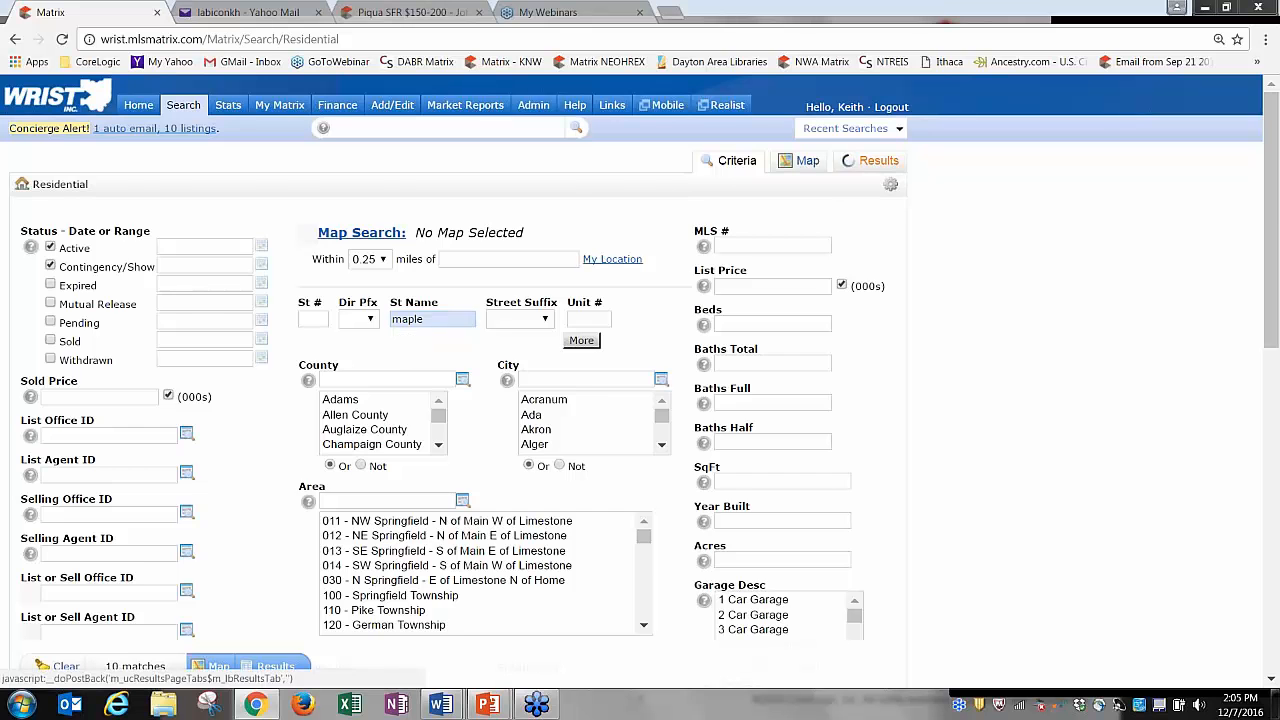
left_click(848, 161)
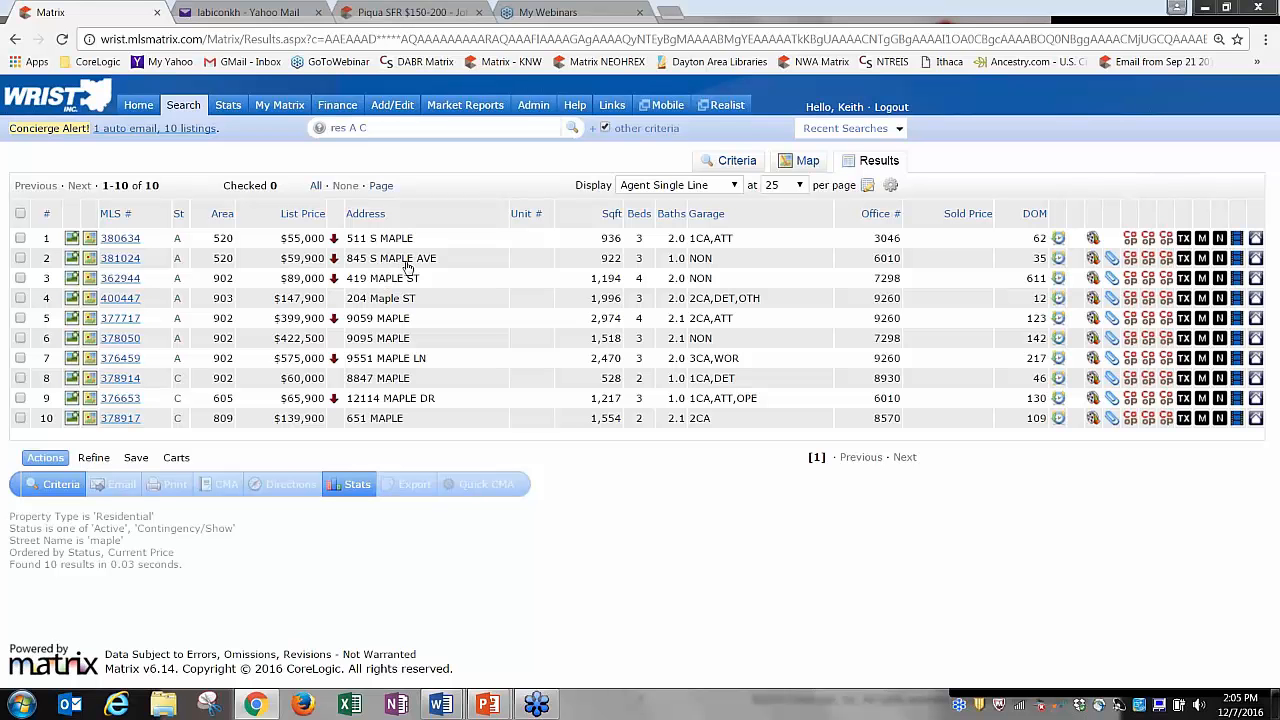
Replace the 'maple' street filter with a list price of 100 and view the 4 results.
left_click(737, 161)
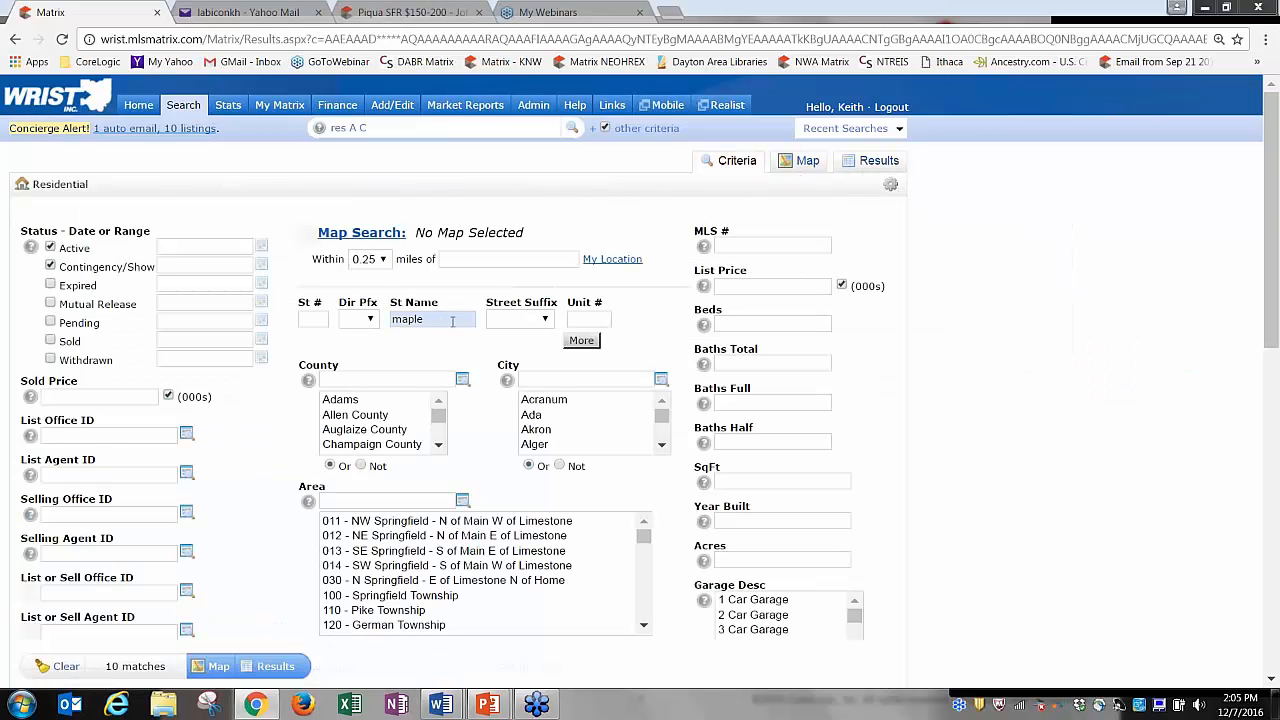
left_click(452, 321)
key("BackSpace")
key("BackSpace")
key("BackSpace")
key("BackSpace")
key("BackSpace")
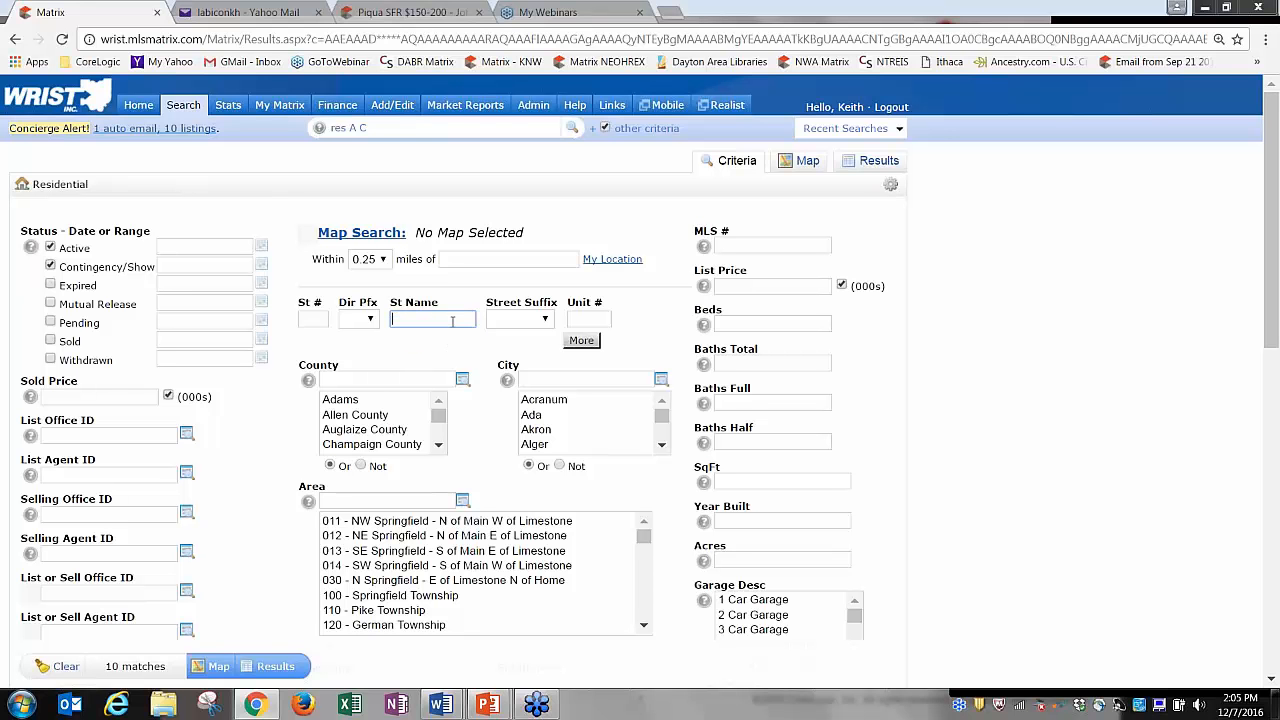
left_click(737, 286)
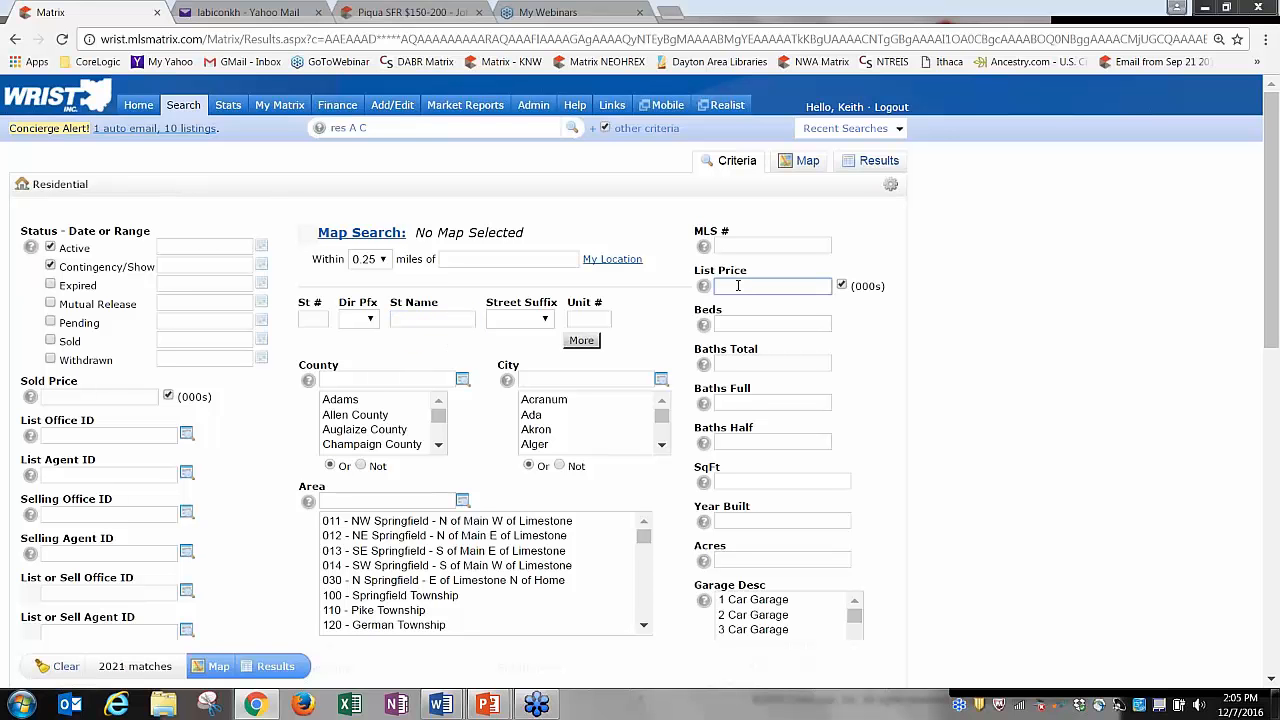
type("100")
key("Tab")
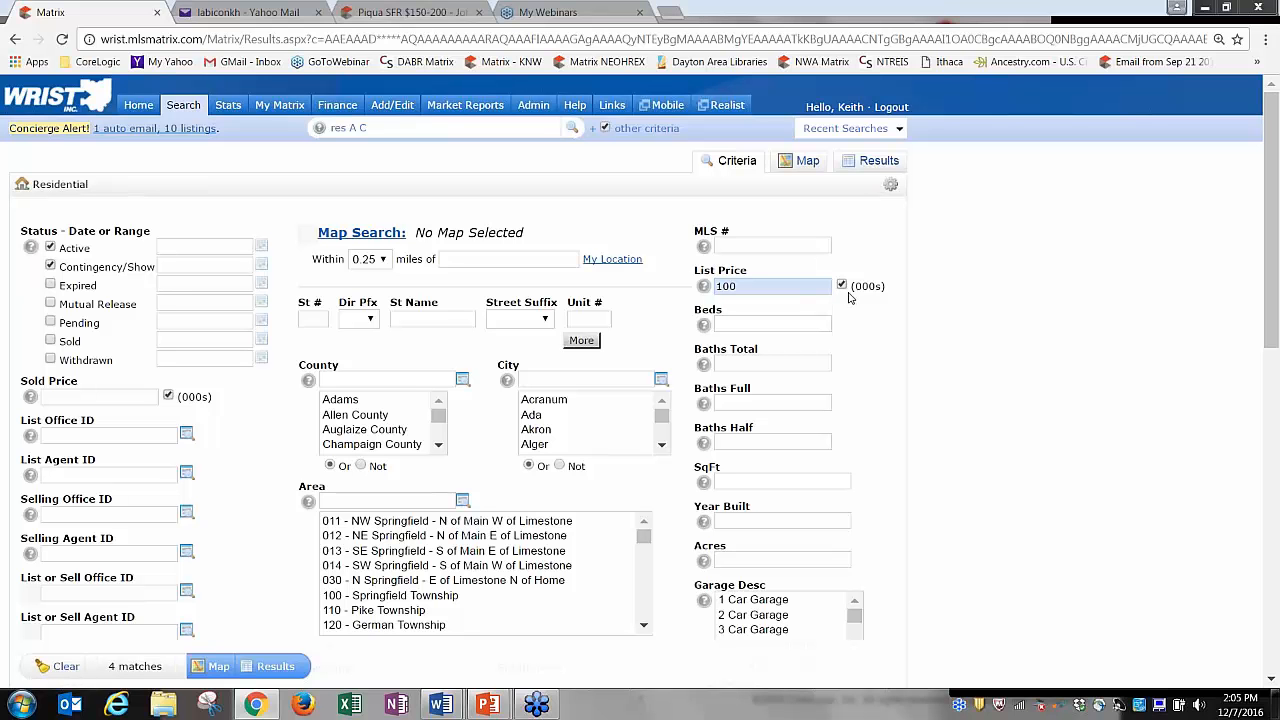
left_click(850, 161)
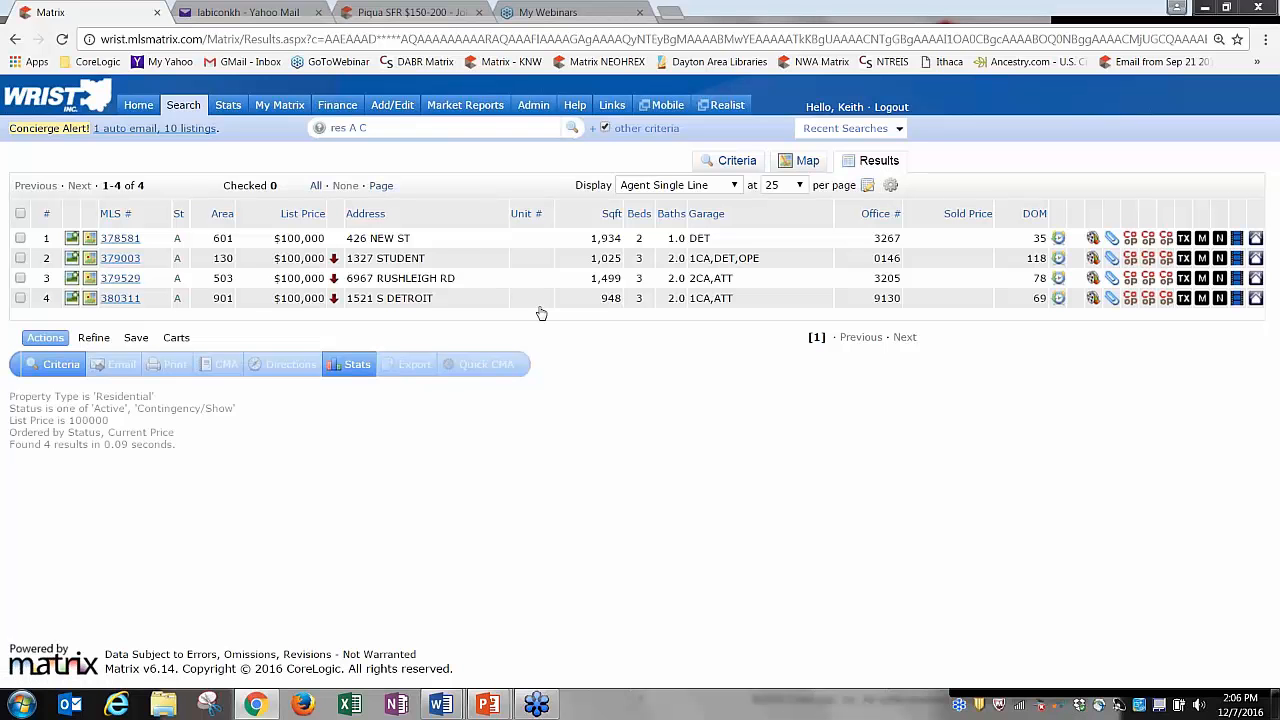
Clear the list price and enter 'maple' as the street name again.
left_click(737, 160)
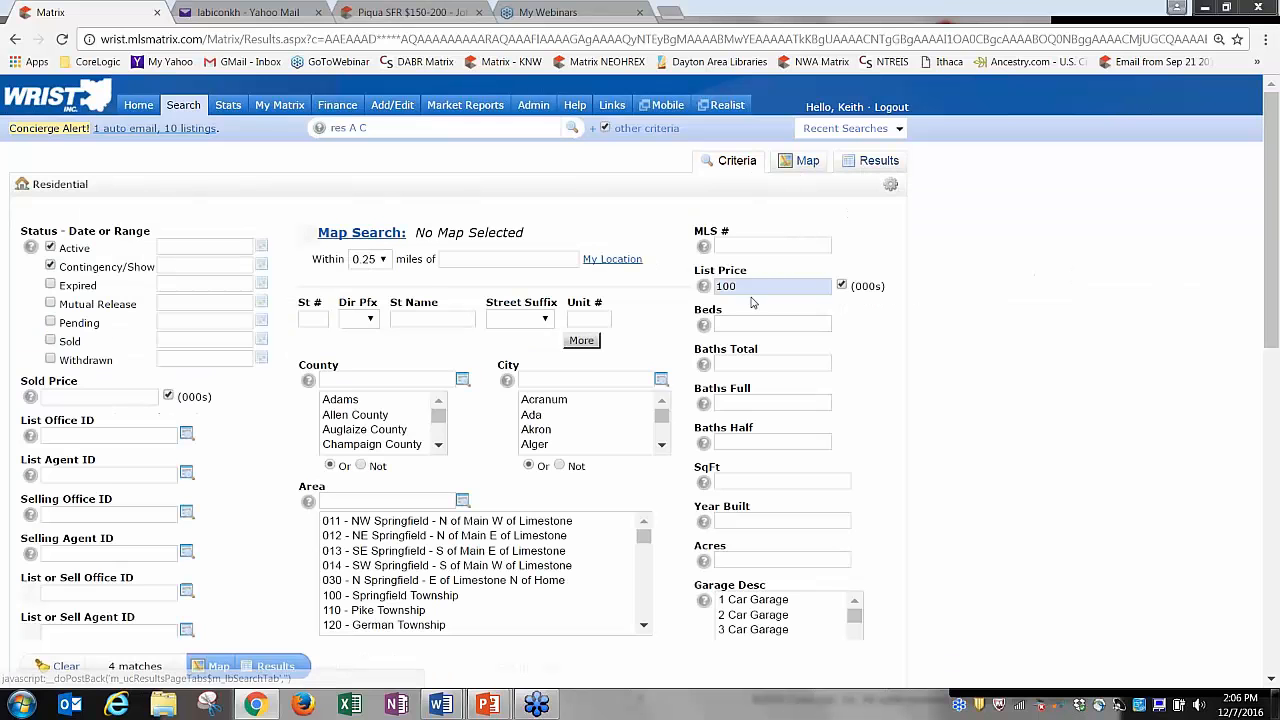
double_click(760, 286)
key("BackSpace")
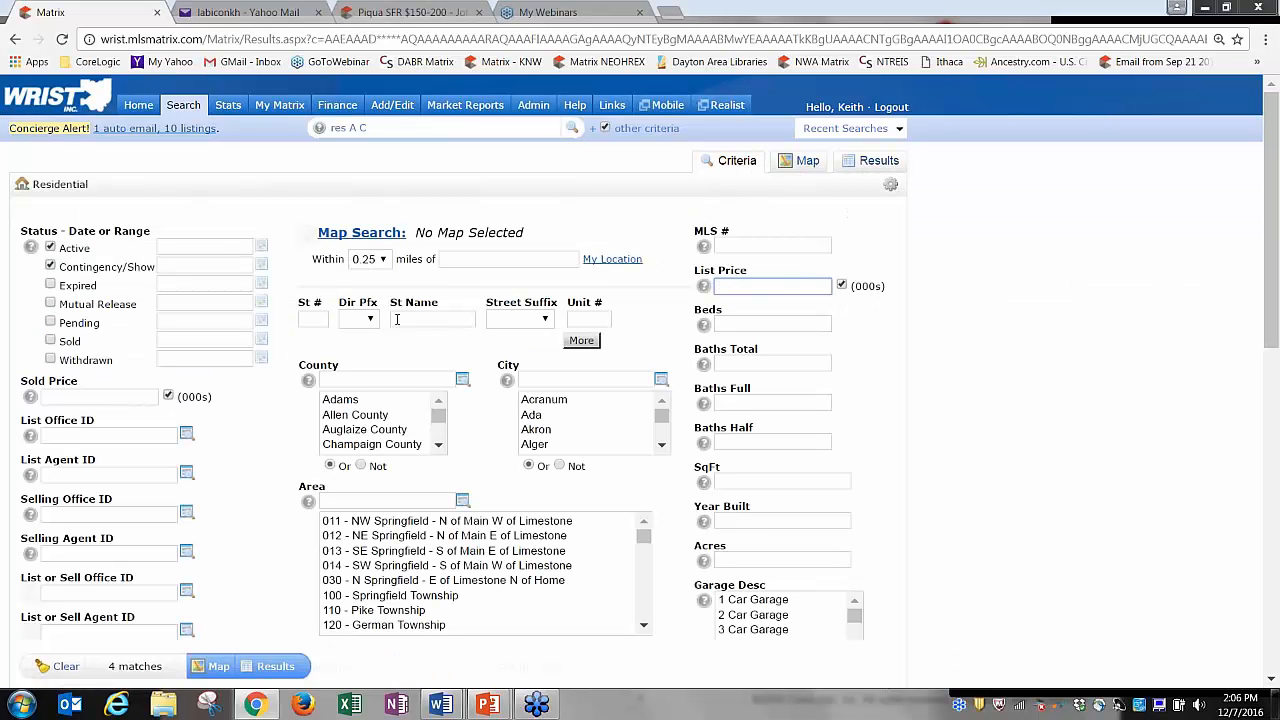
left_click(409, 318)
type("maple")
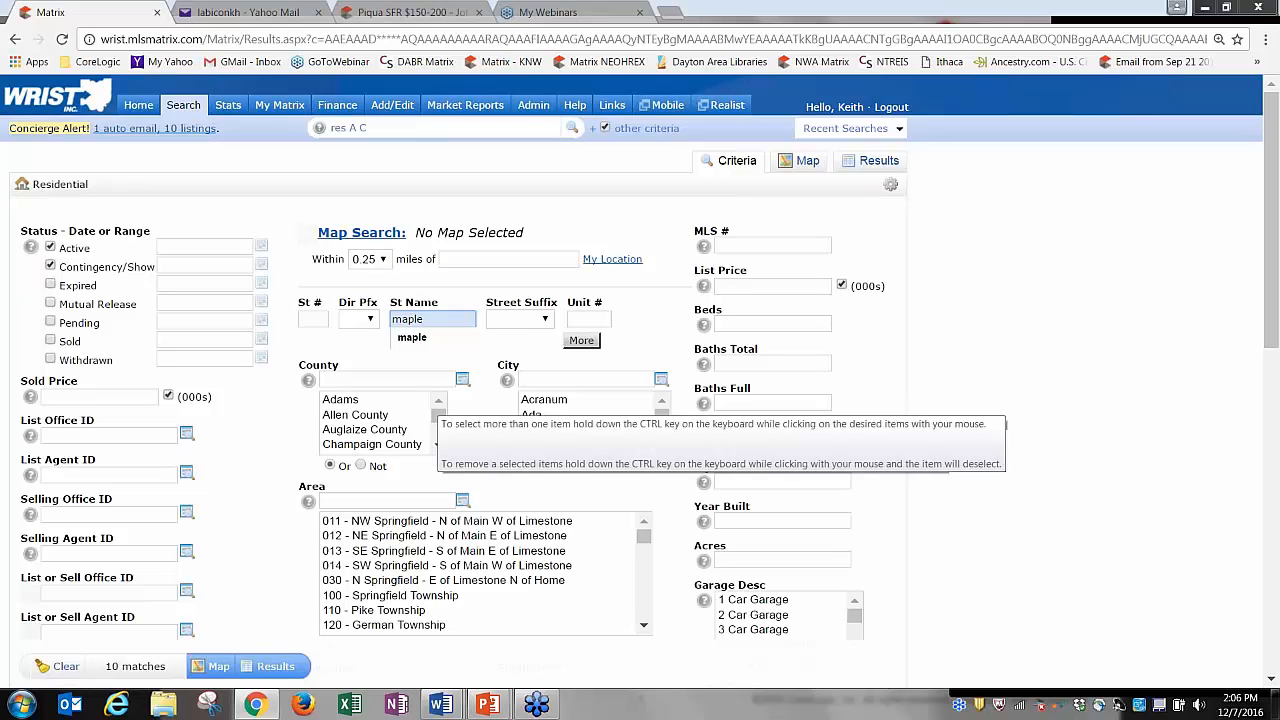
left_click(474, 282)
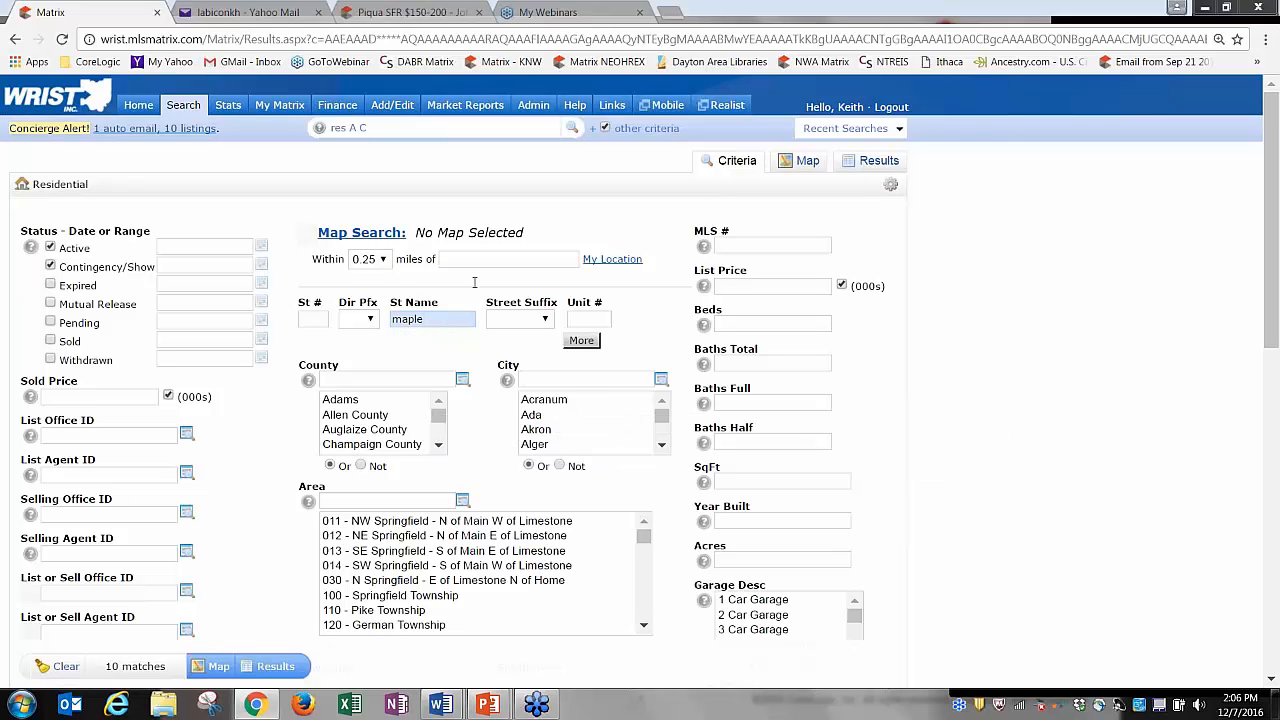
Add a trailing wildcard so the street name reads 'maple*' and view the 17 results.
left_click(437, 320)
type("*")
key("Tab")
left_click(436, 318)
left_click(874, 163)
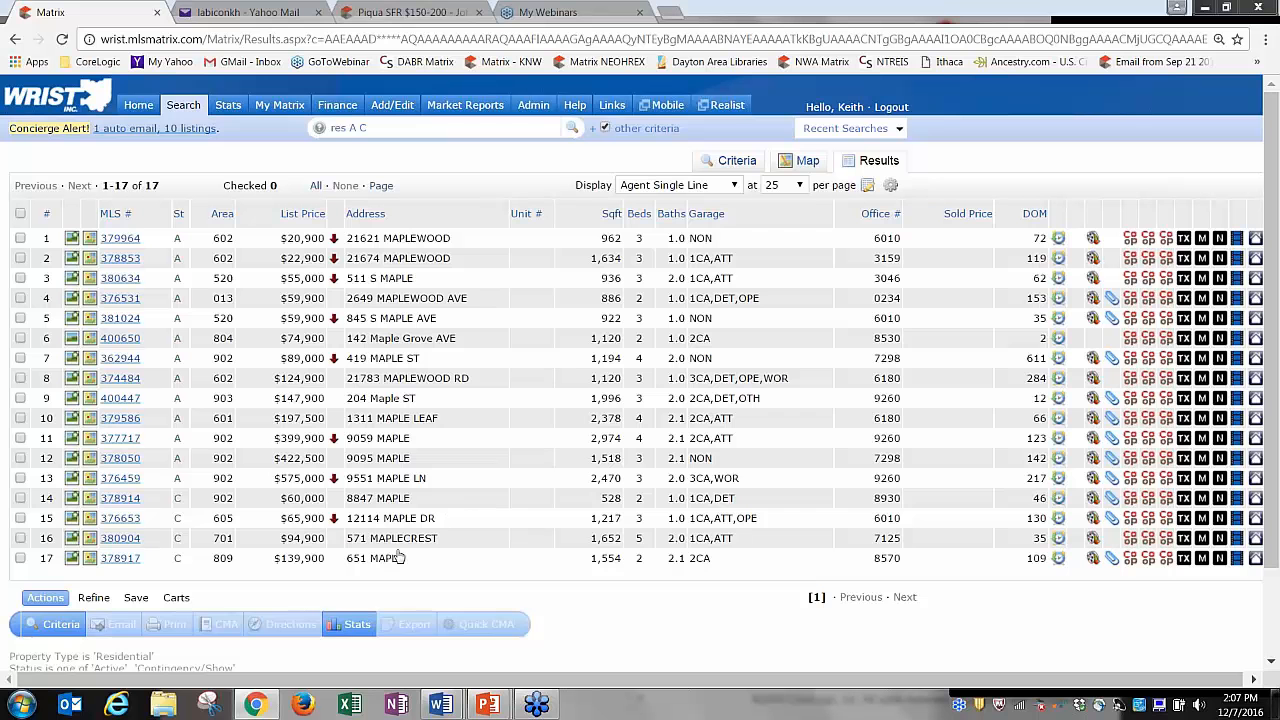
Change the street name to '*maple', clear the Active and Contingency/Show filters, and view 325 results.
left_click(737, 160)
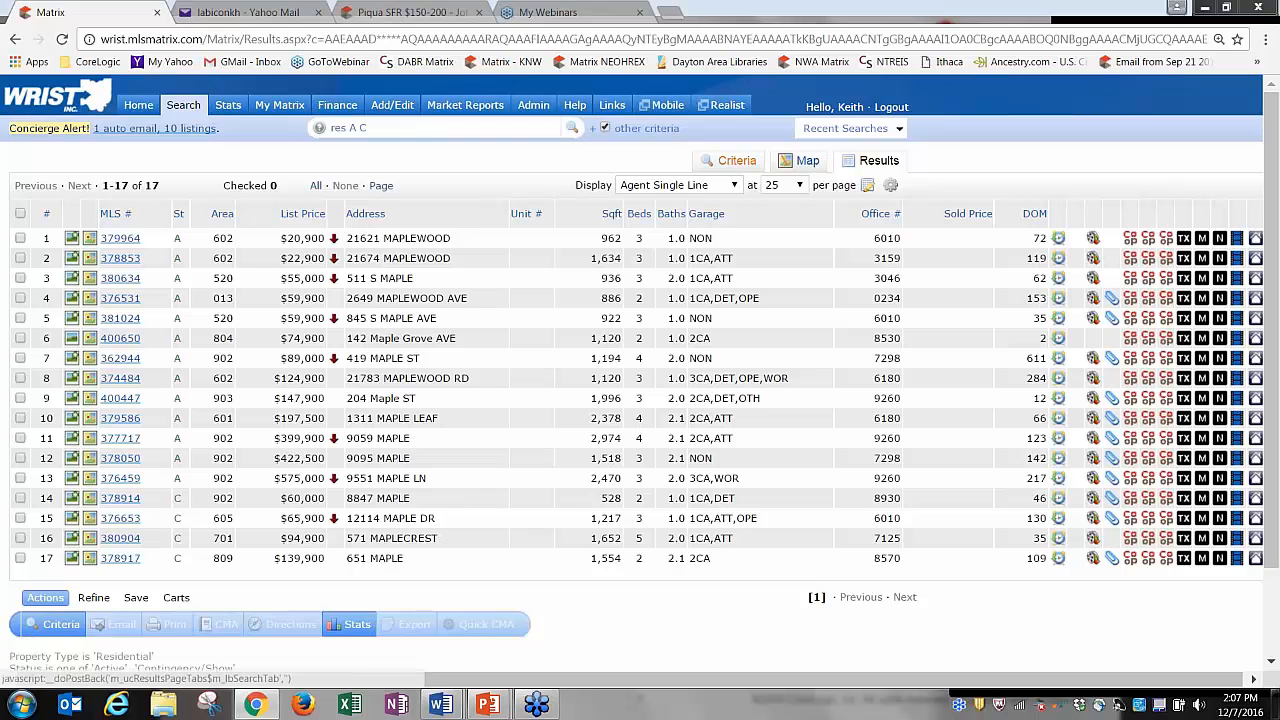
left_click(460, 322)
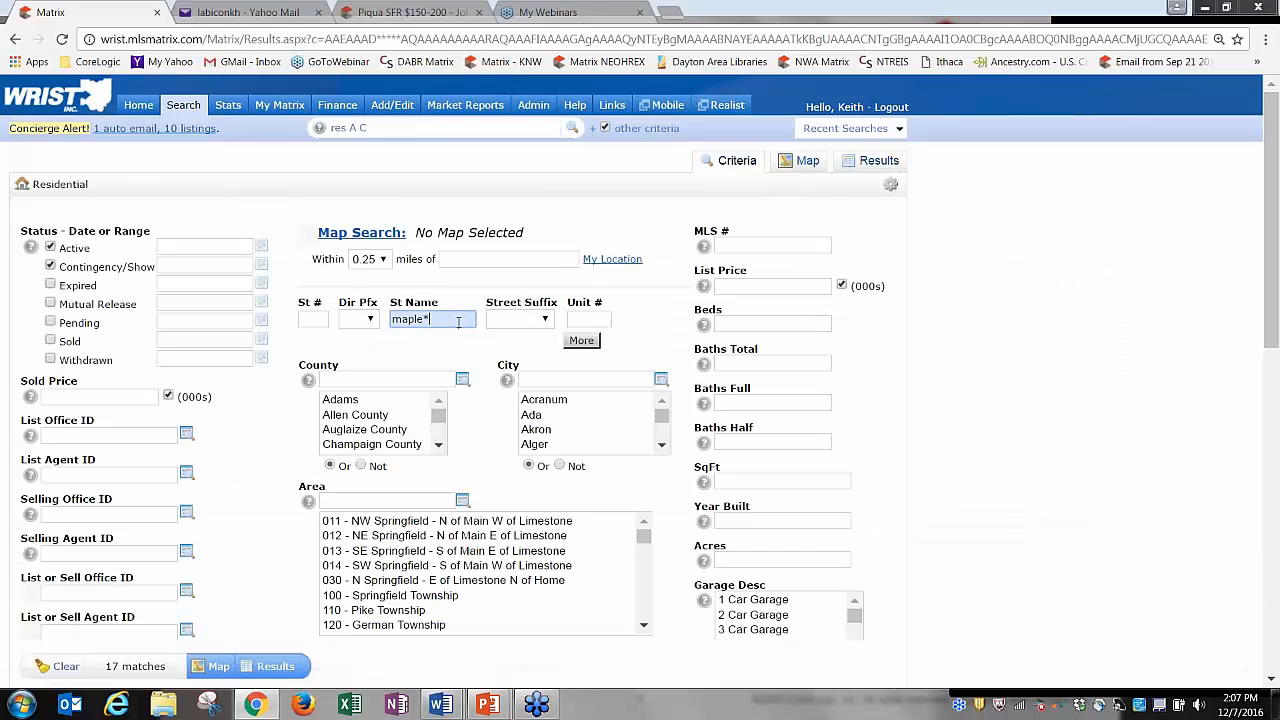
key("BackSpace")
type("*")
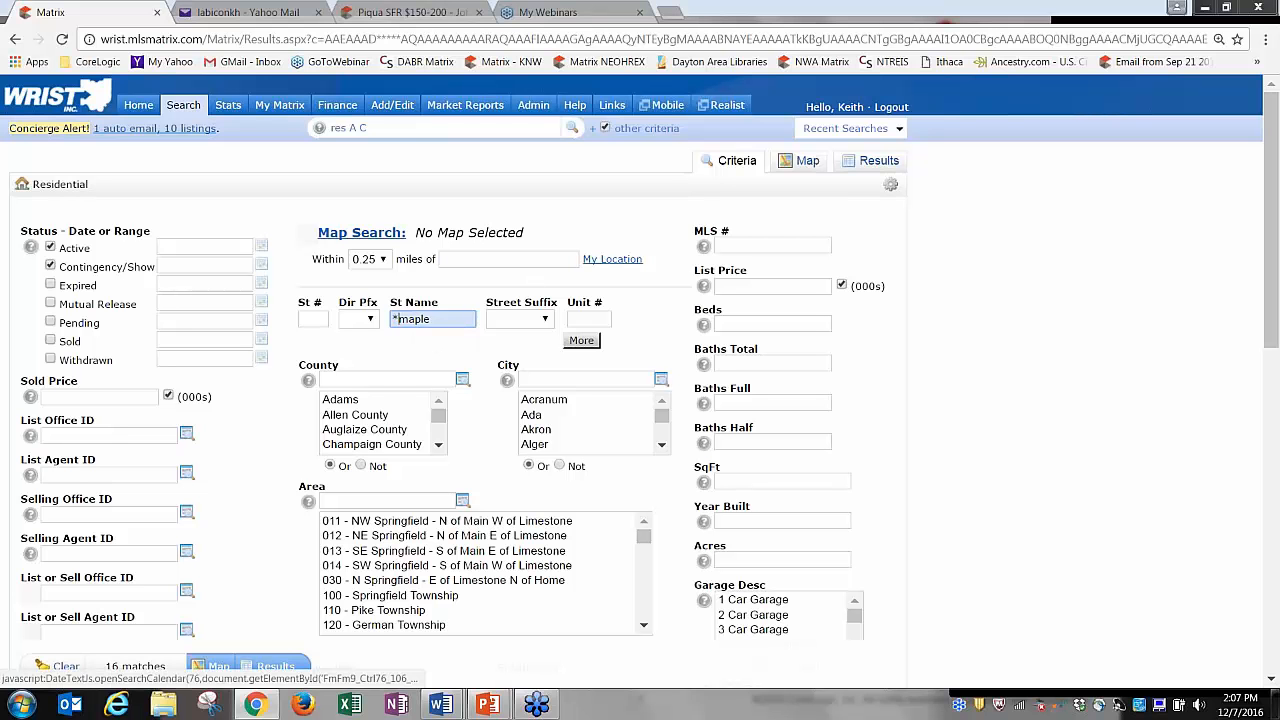
left_click(50, 265)
left_click(50, 248)
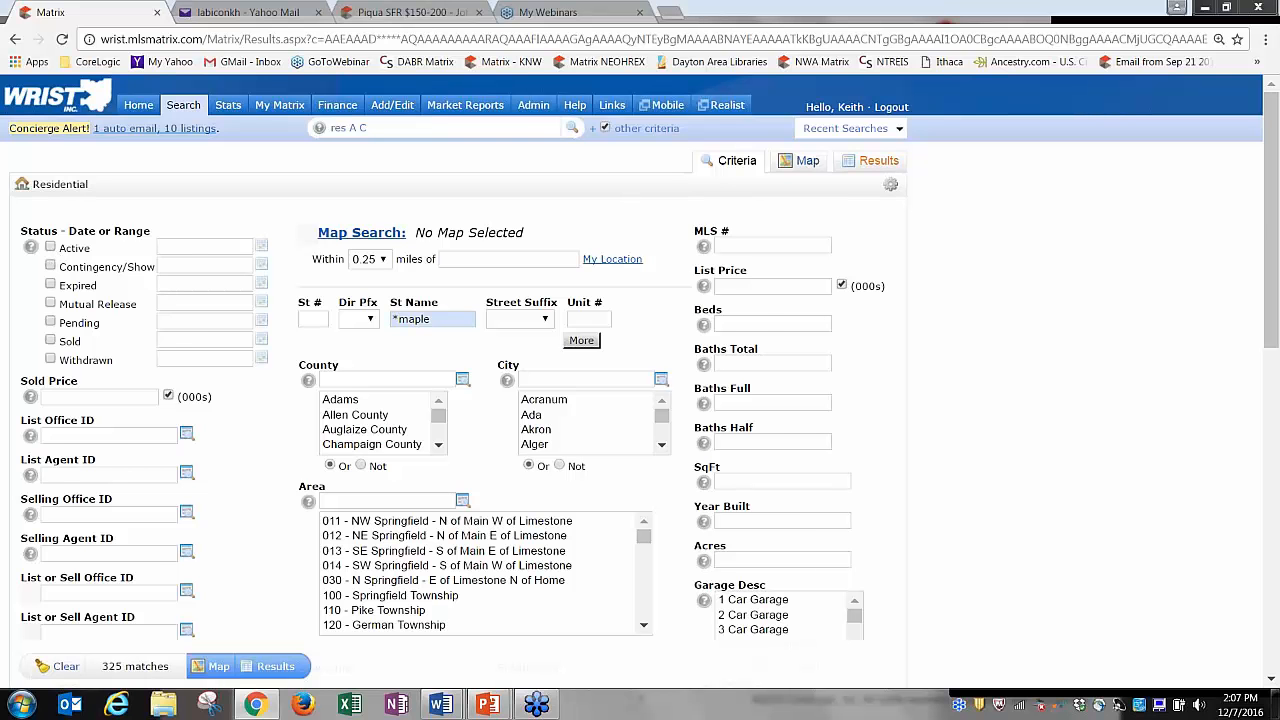
left_click(872, 163)
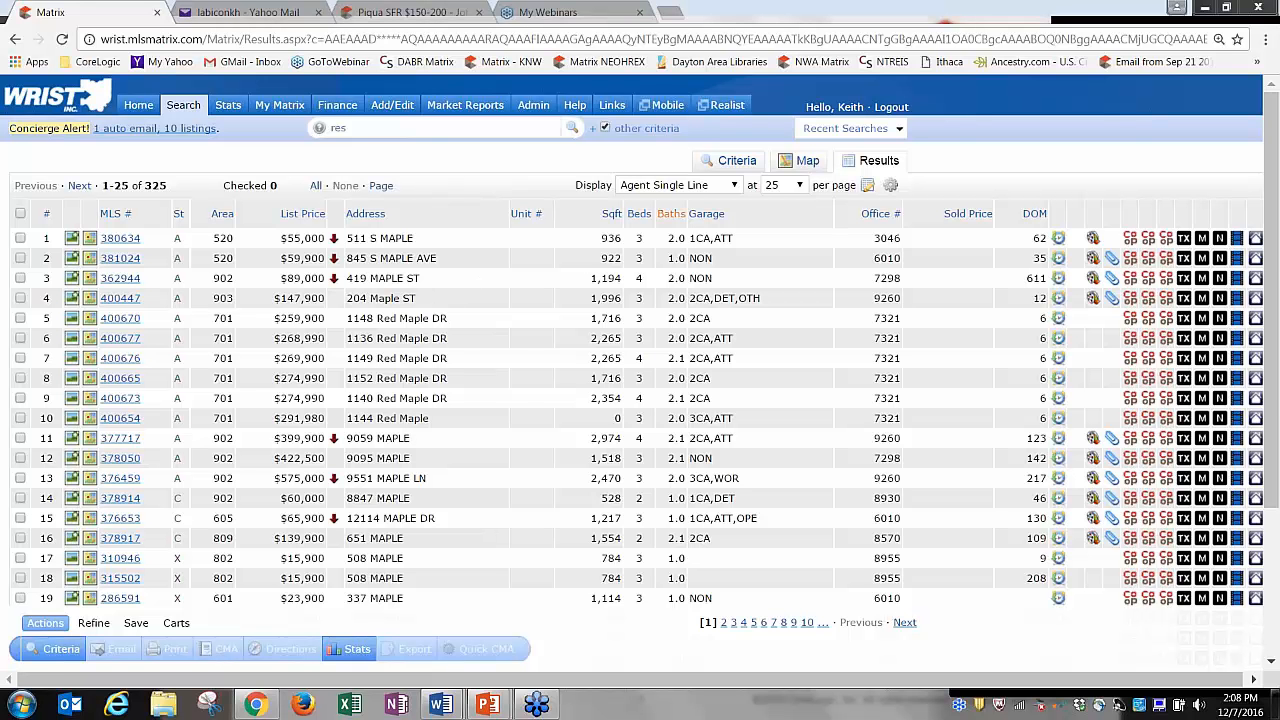
Change the street name to '*maple*' and review the 626 matching listings.
left_click(733, 161)
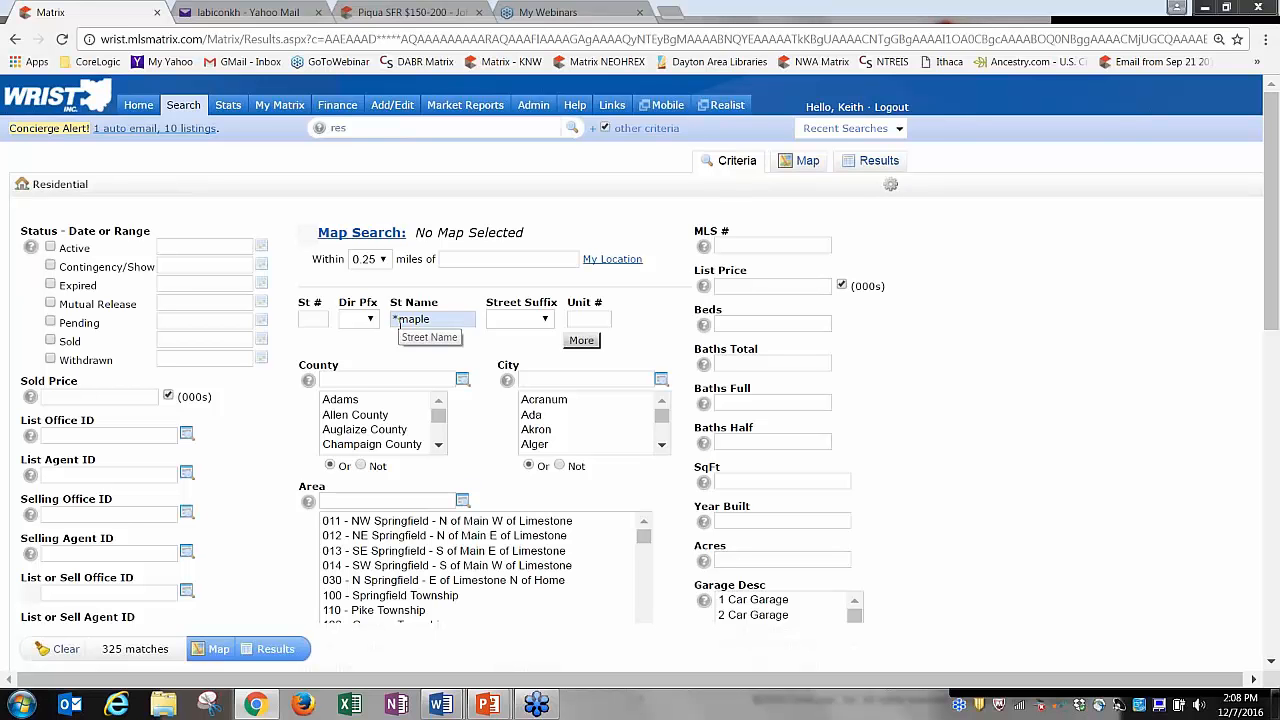
left_click(437, 325)
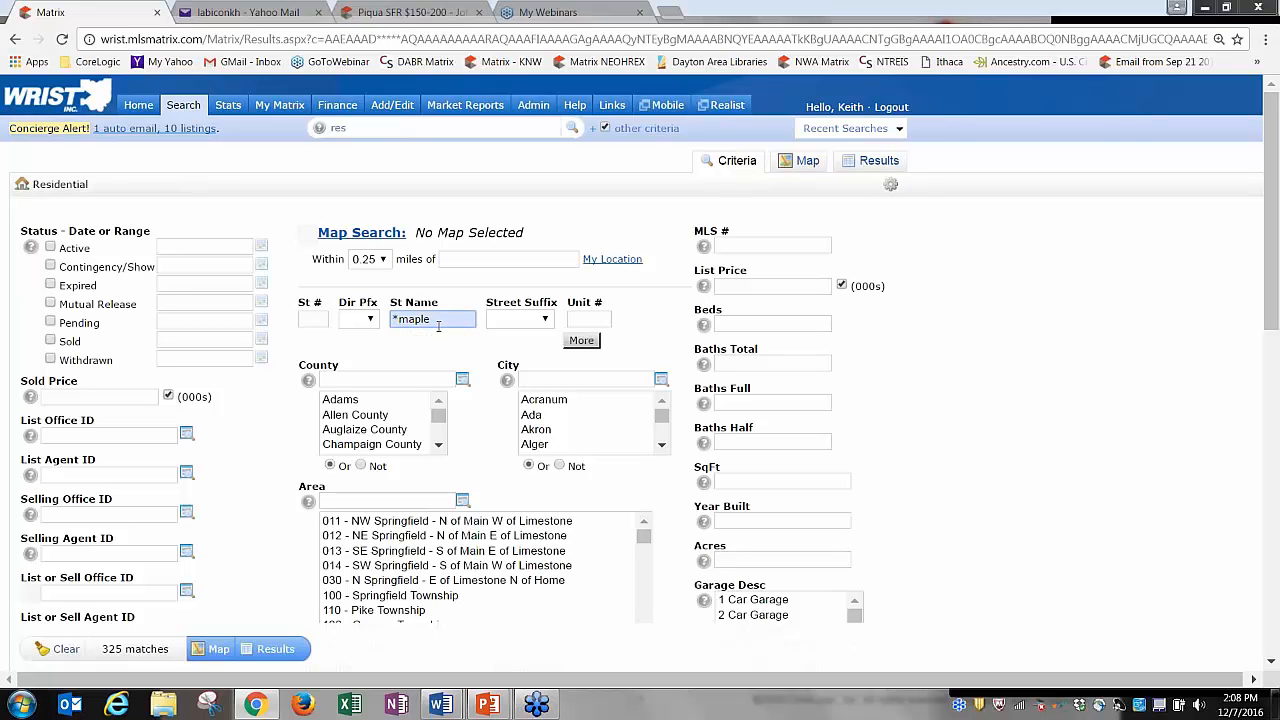
type("*")
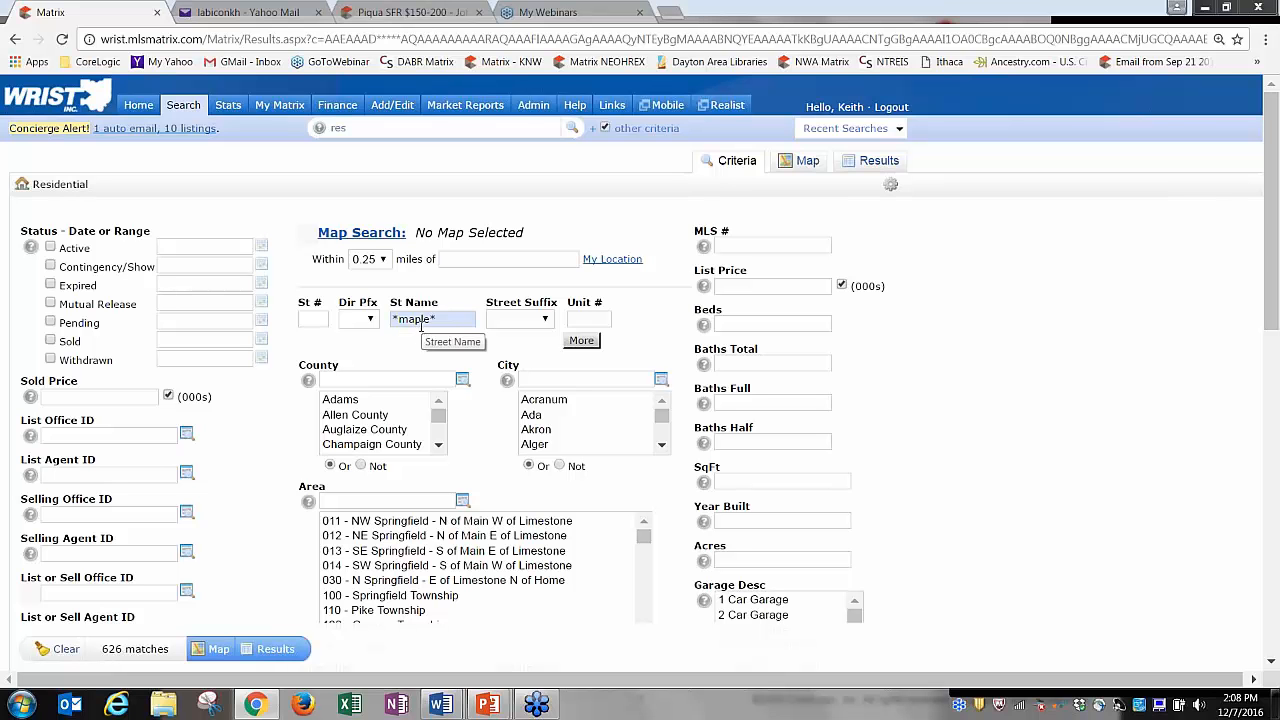
left_click(872, 161)
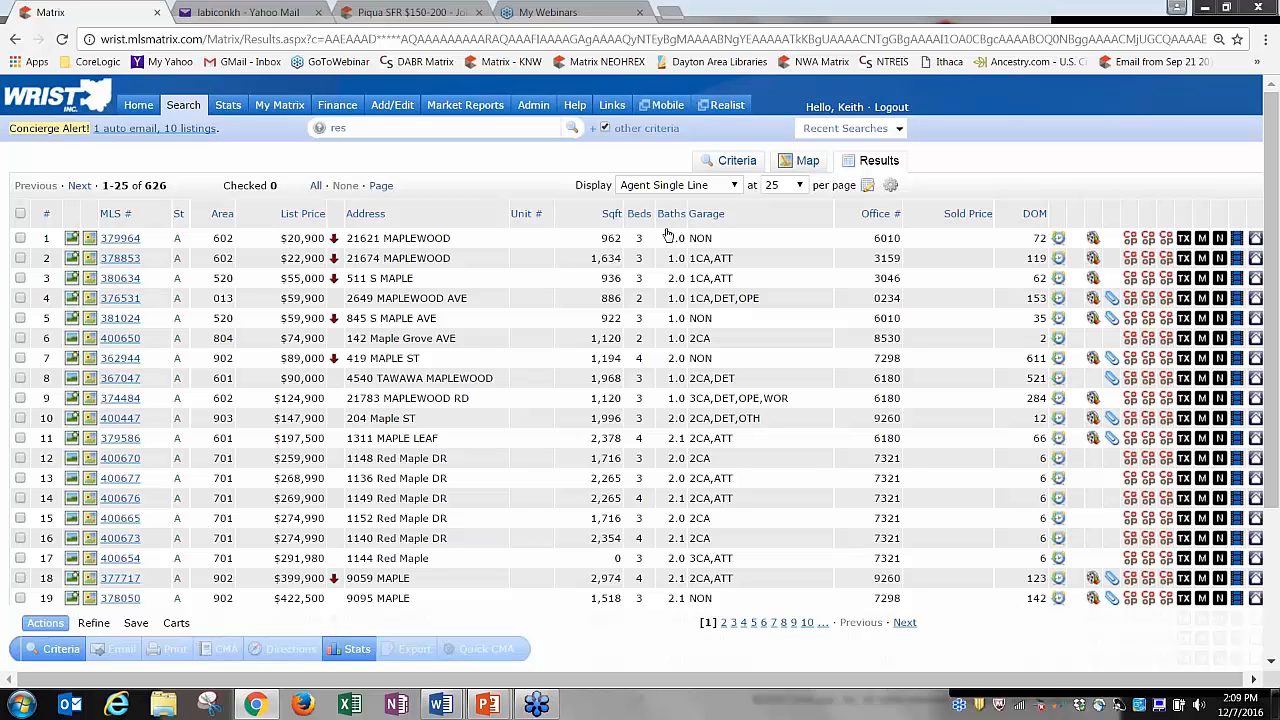
left_click(737, 162)
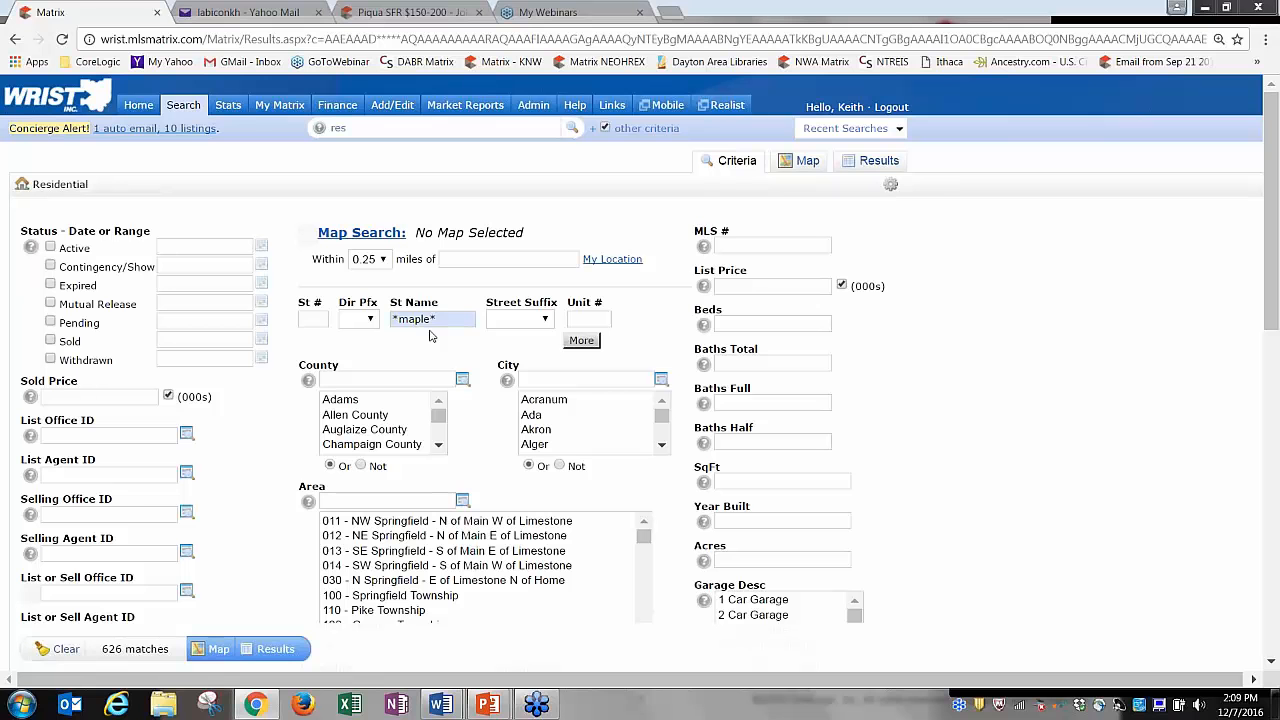
Replace the street name with 'mapleridge'.
left_click(448, 318)
key("BackSpace")
key("BackSpace")
key("BackSpace")
key("BackSpace")
key("BackSpace")
key("BackSpace")
key("BackSpace")
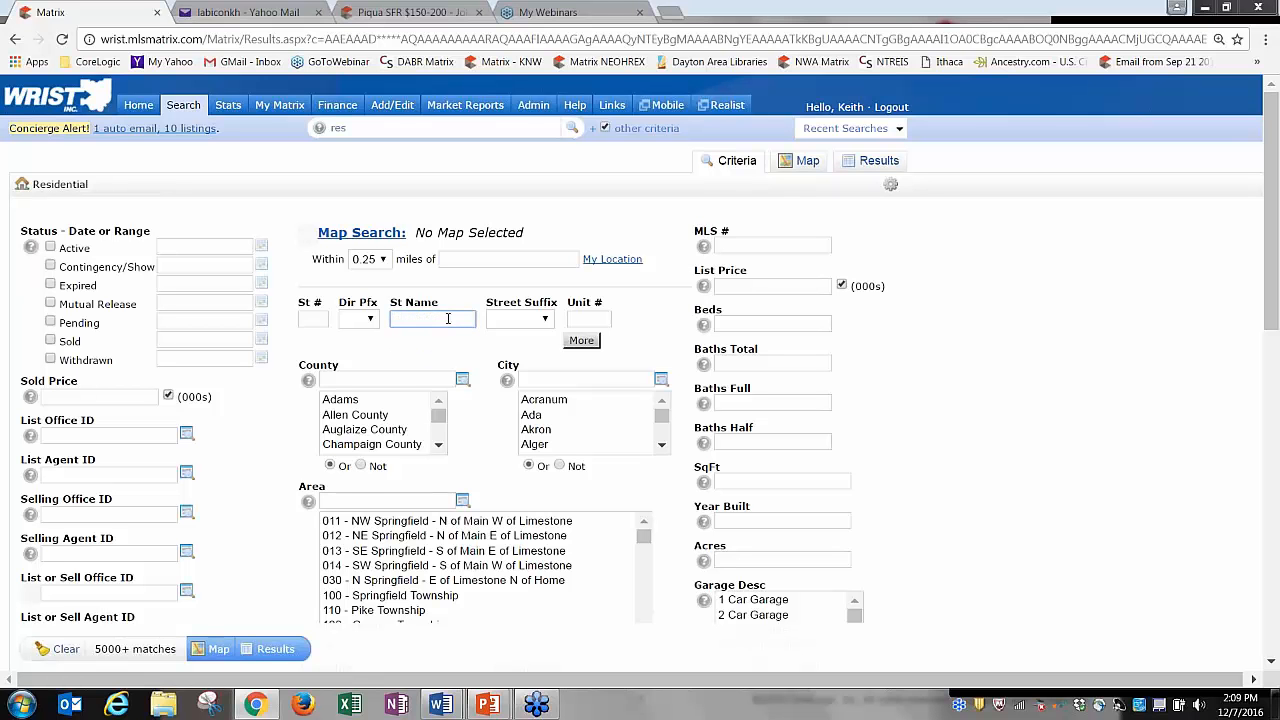
type("mapleridge")
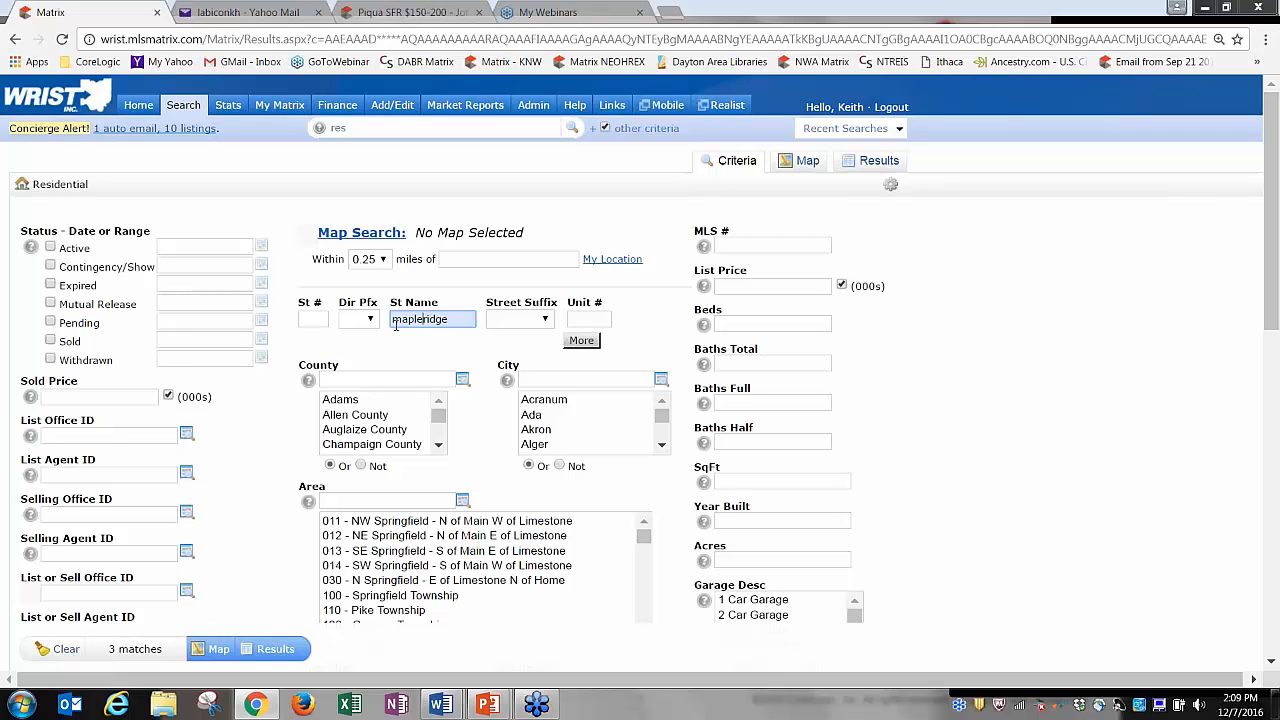
Add a second street name 'maple ridge', then change it to 'first'.
left_click(590, 341)
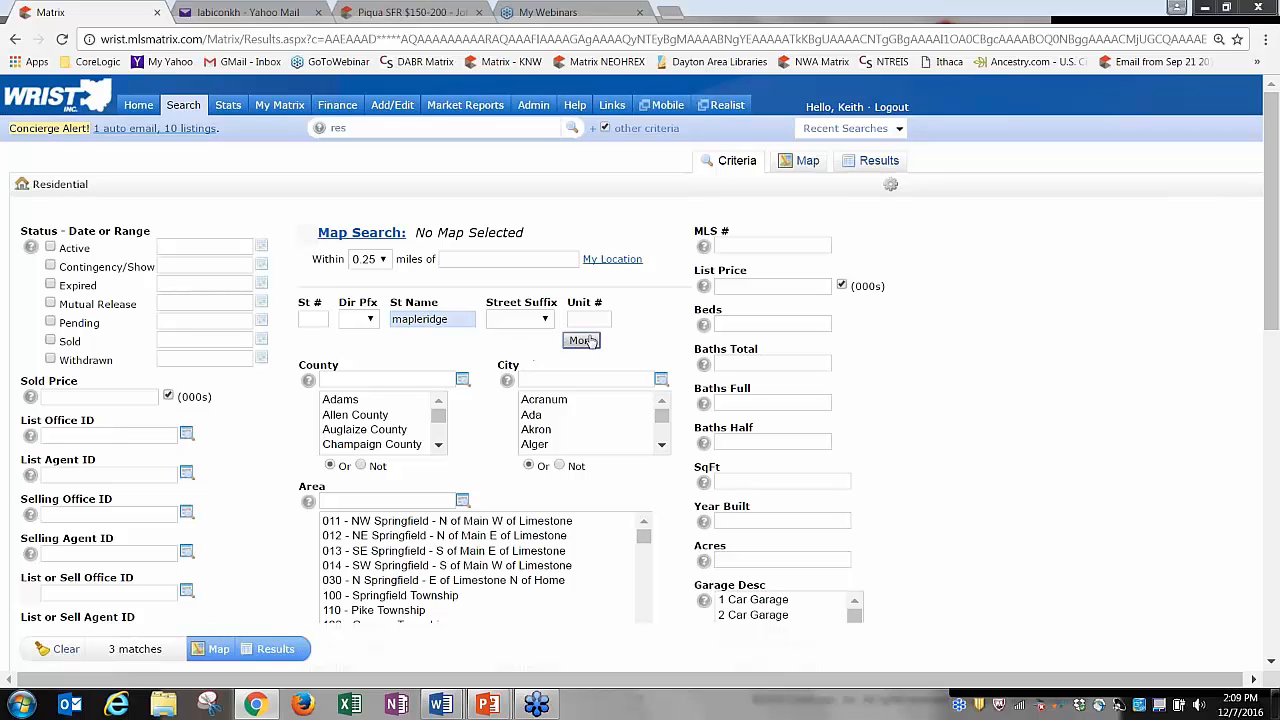
left_click(450, 340)
type("ma")
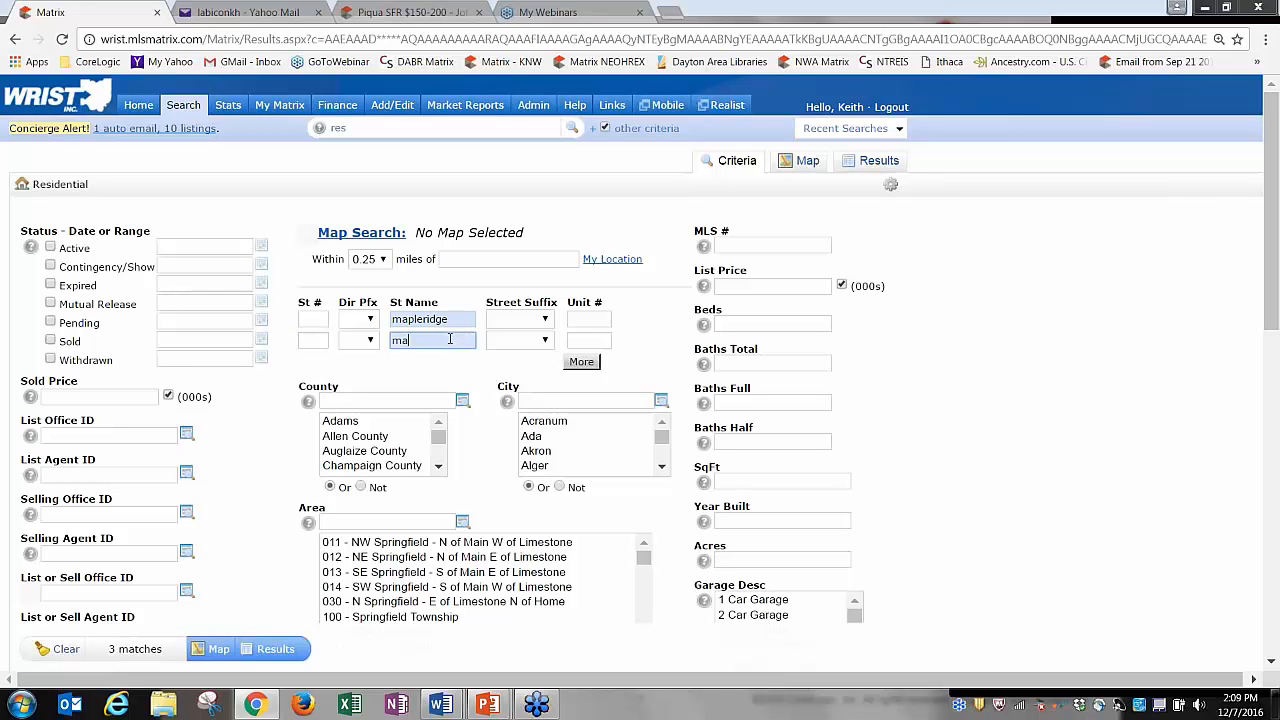
type("ple drdge")
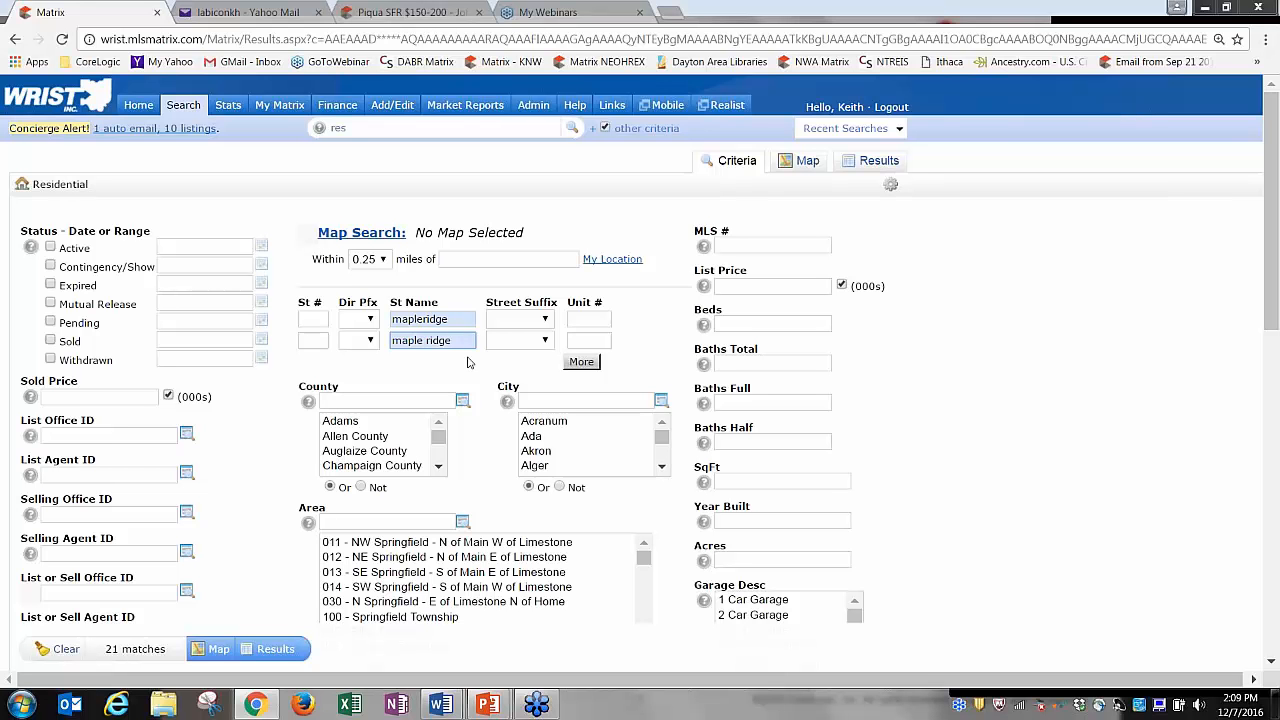
key("BackSpace")
key("BackSpace")
key("BackSpace")
key("BackSpace")
key("BackSpace")
key("BackSpace")
key("BackSpace")
key("BackSpace")
key("BackSpace")
key("BackSpace")
type("first")
double_click(420, 318)
Set the first street name to '1st', then delete 'first' and '1st' from both street boxes.
type("1st")
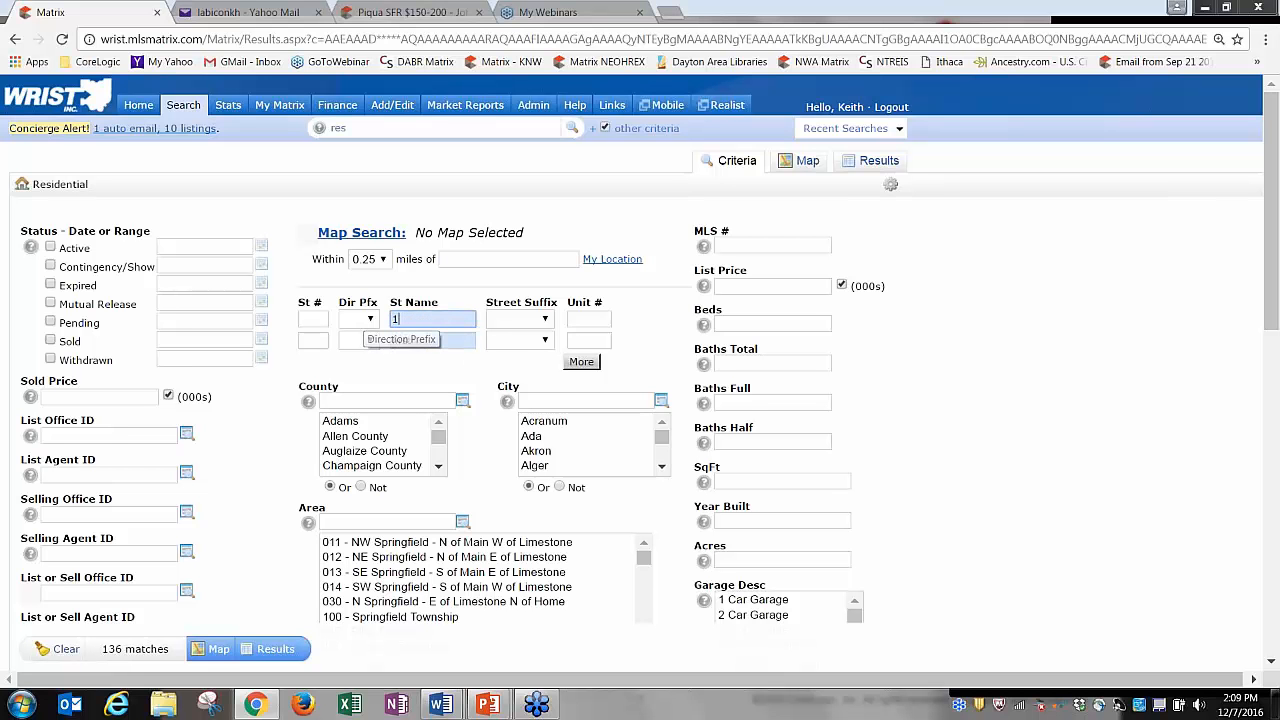
left_click(418, 372)
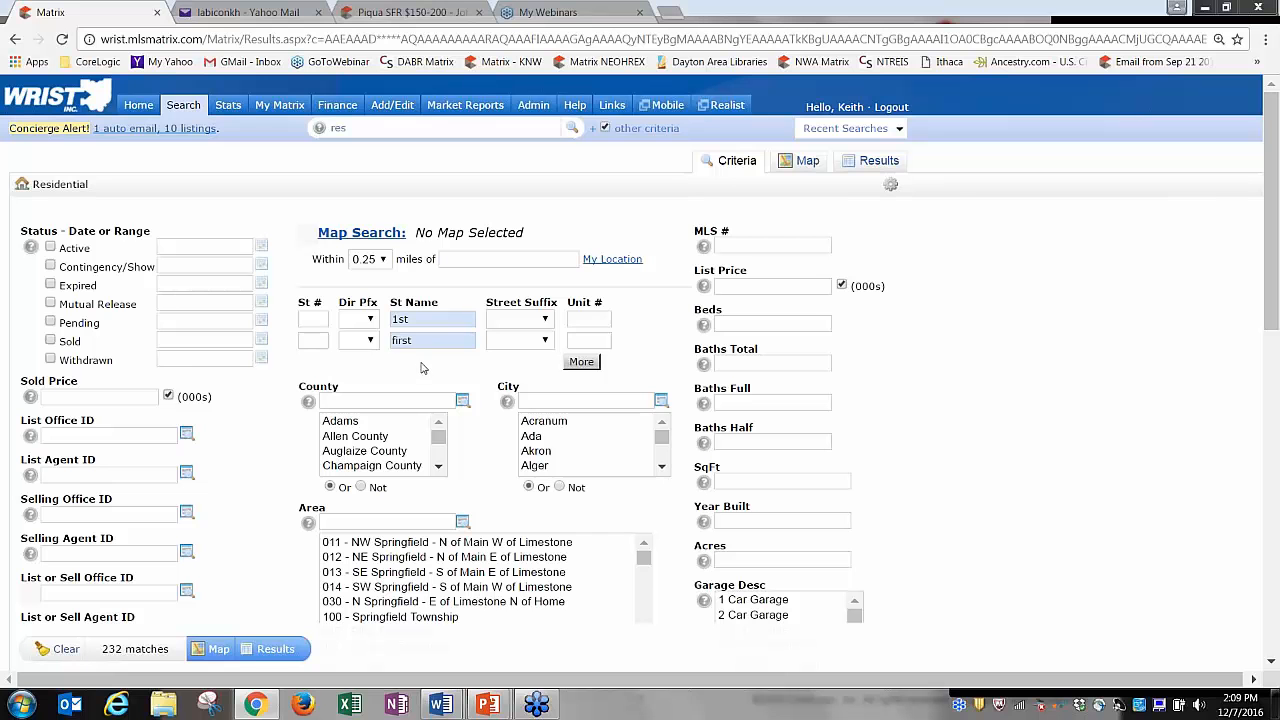
double_click(405, 340)
key("BackSpace")
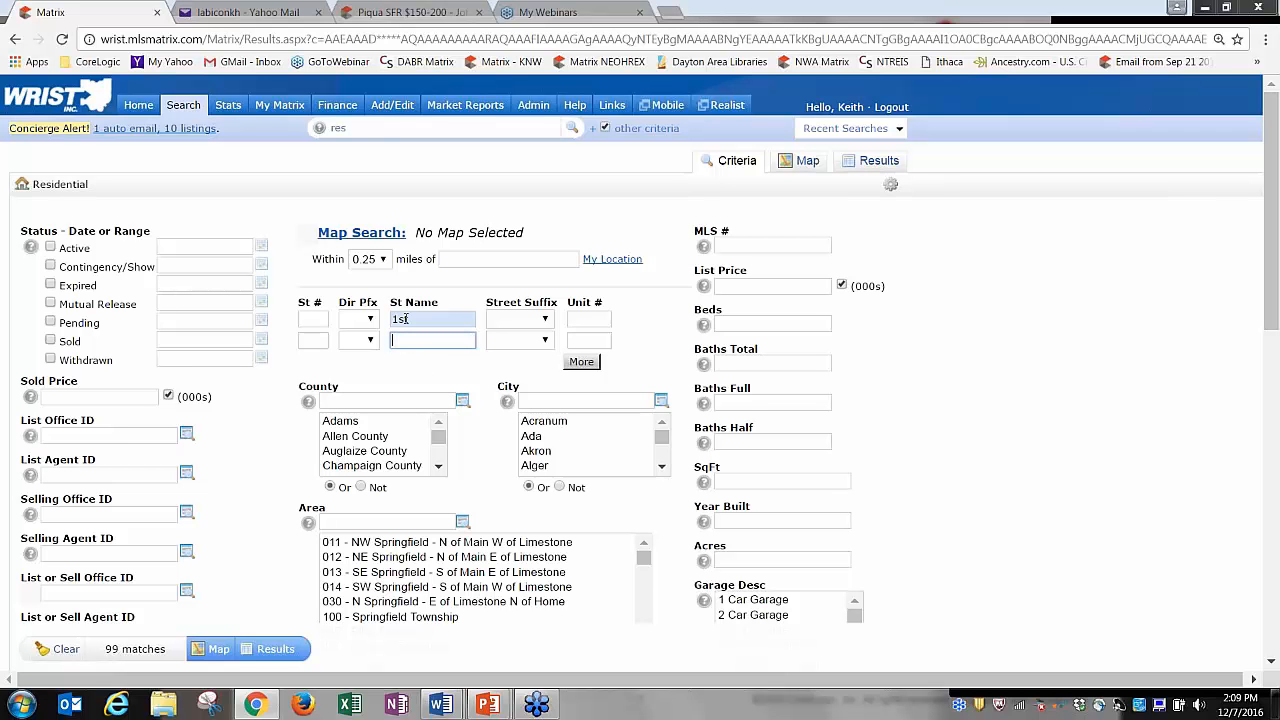
left_click(413, 318)
key("BackSpace")
key("BackSpace")
key("BackSpace")
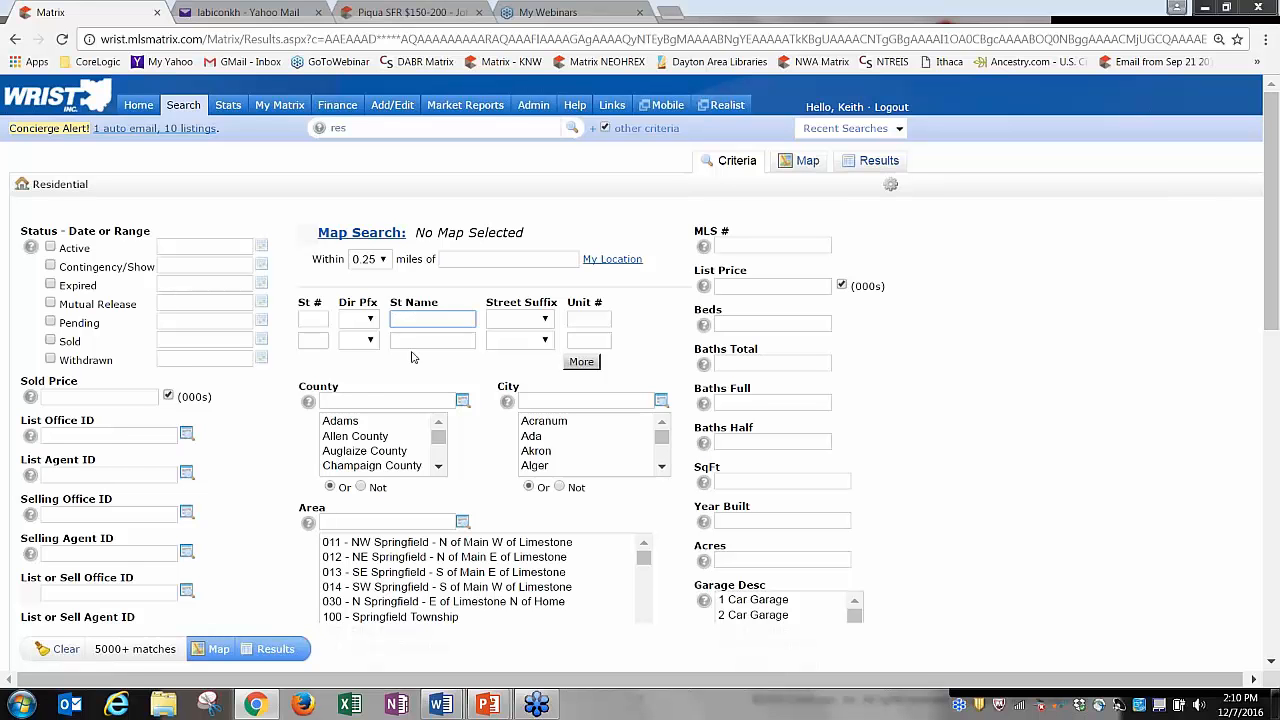
Set the street name to '*68', tick Active and Contingency/Show, and view the 8 results.
type("*")
left_click(413, 355)
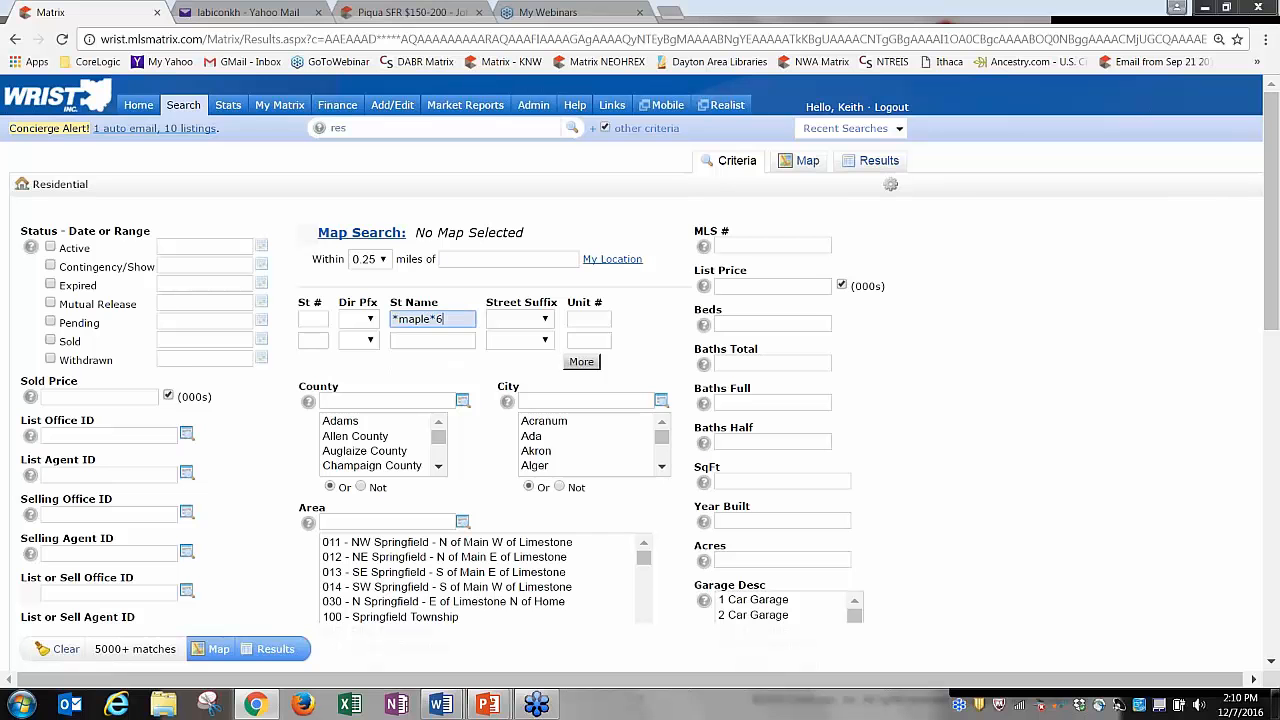
type("6")
key("BackSpace")
key("BackSpace")
key("BackSpace")
key("BackSpace")
key("BackSpace")
key("BackSpace")
key("BackSpace")
key("BackSpace")
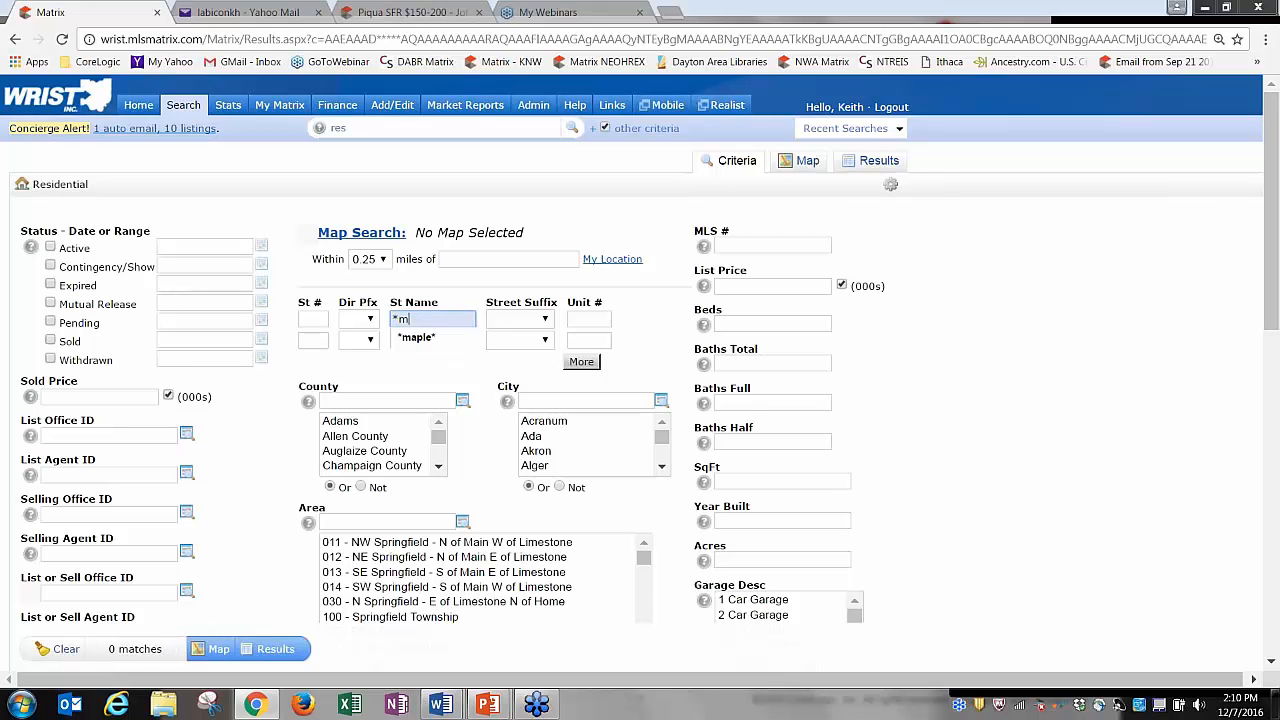
type("*")
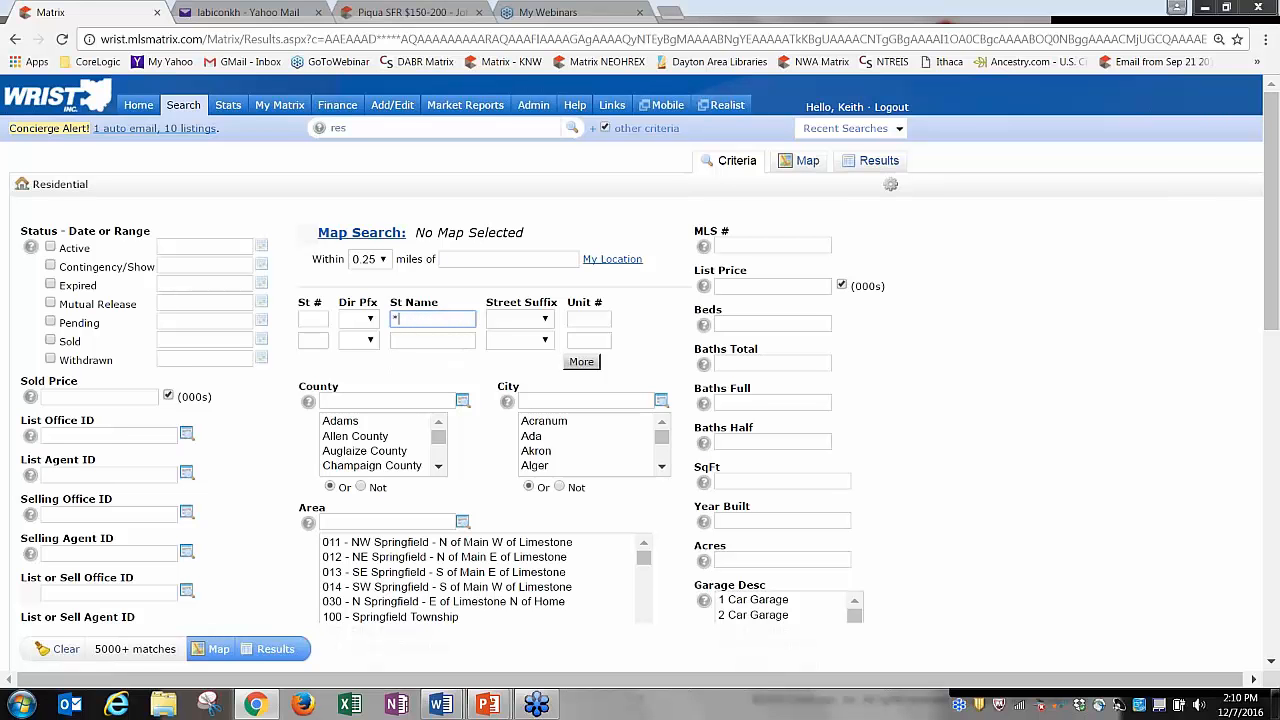
type("68")
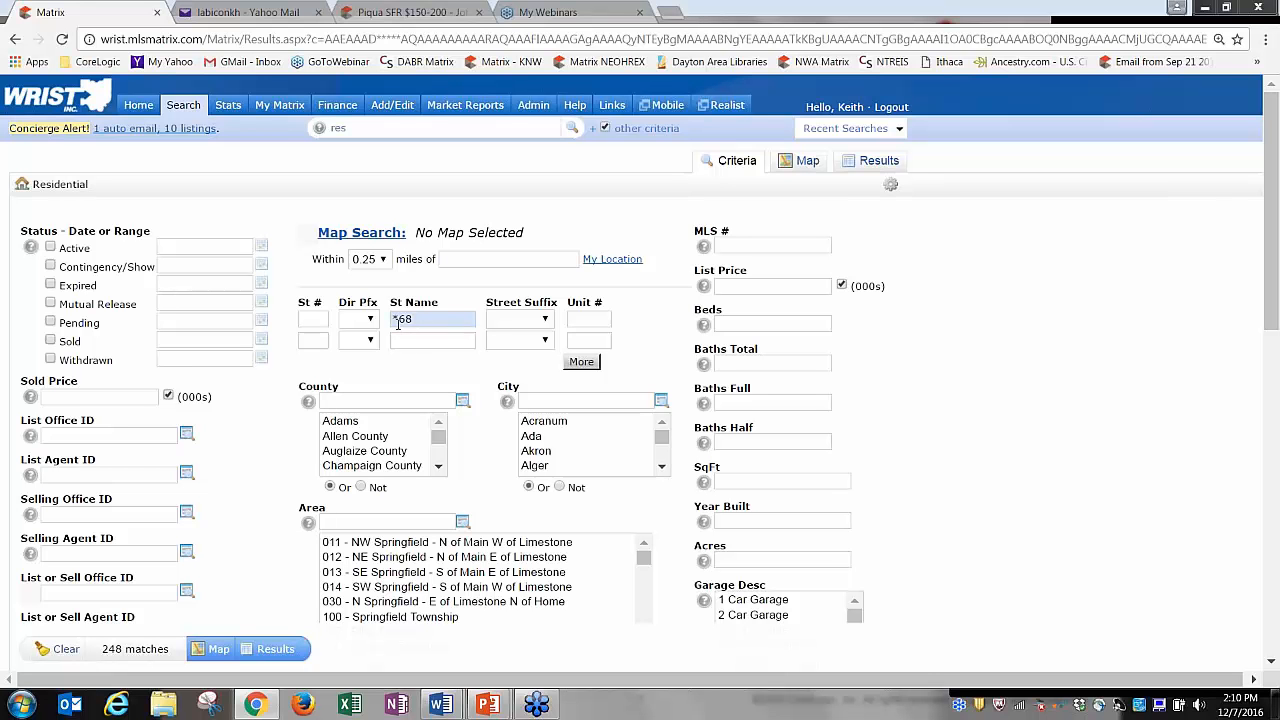
left_click(50, 247)
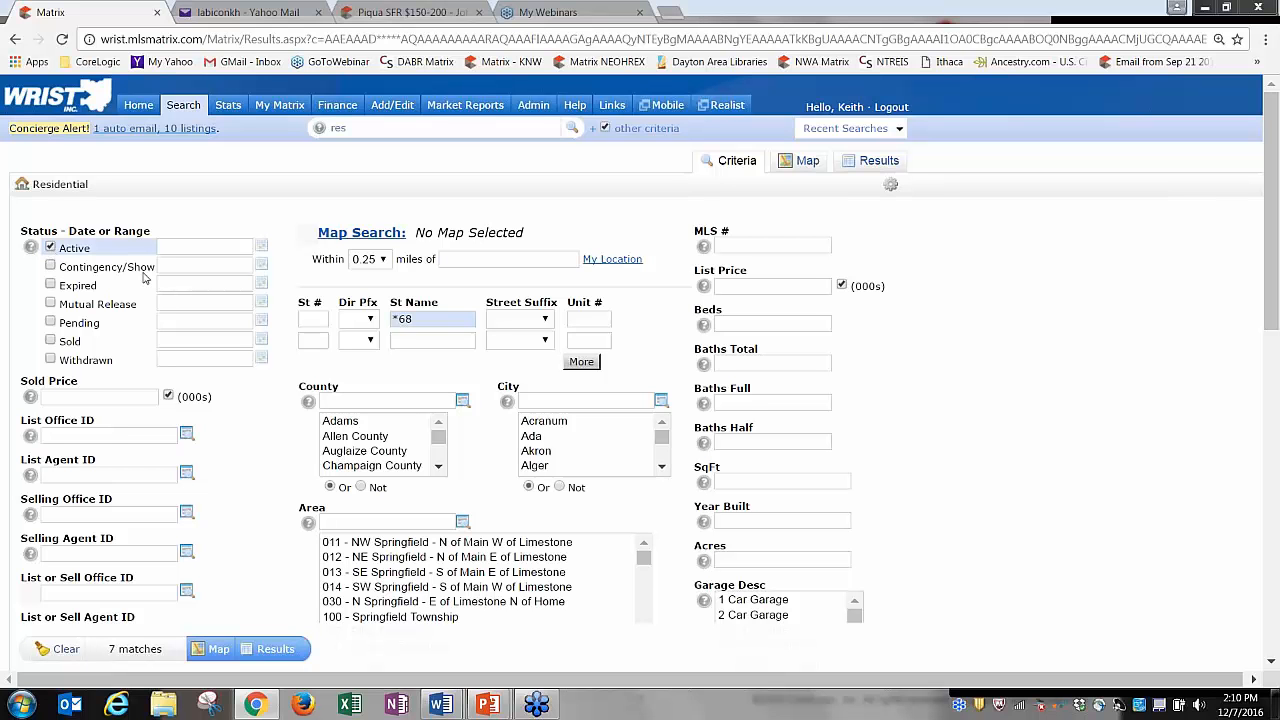
left_click(51, 266)
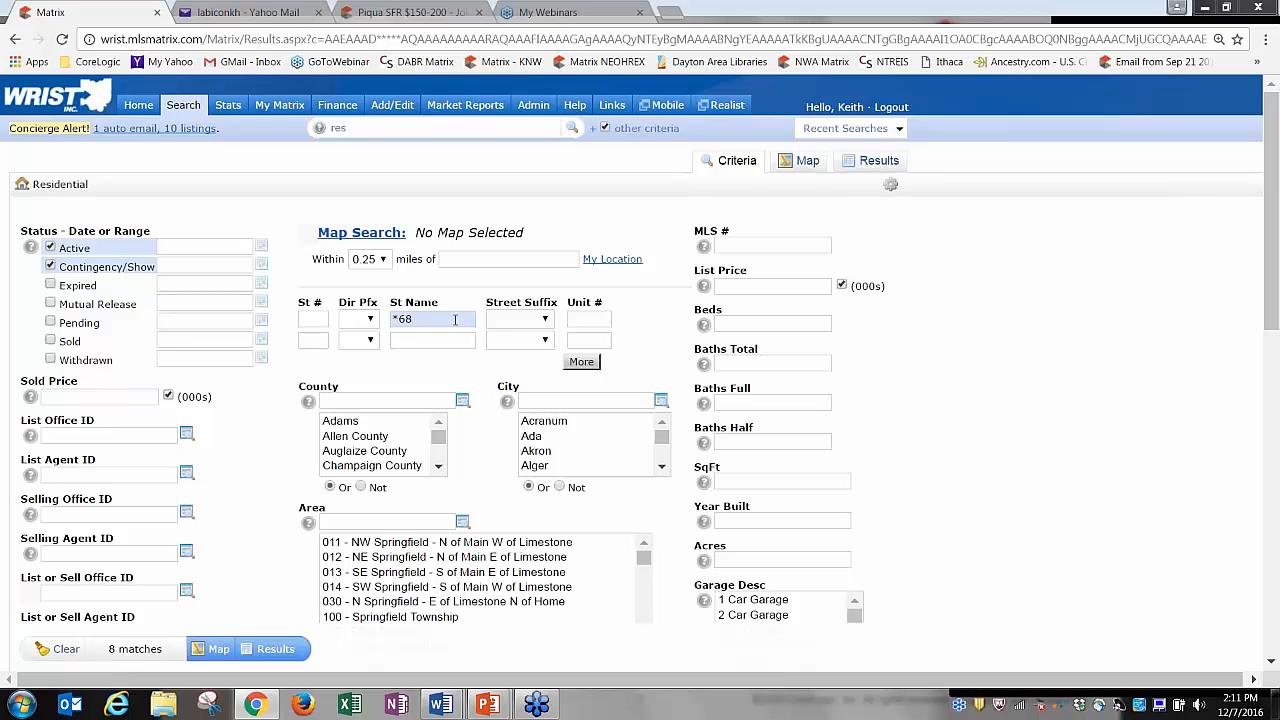
left_click(885, 162)
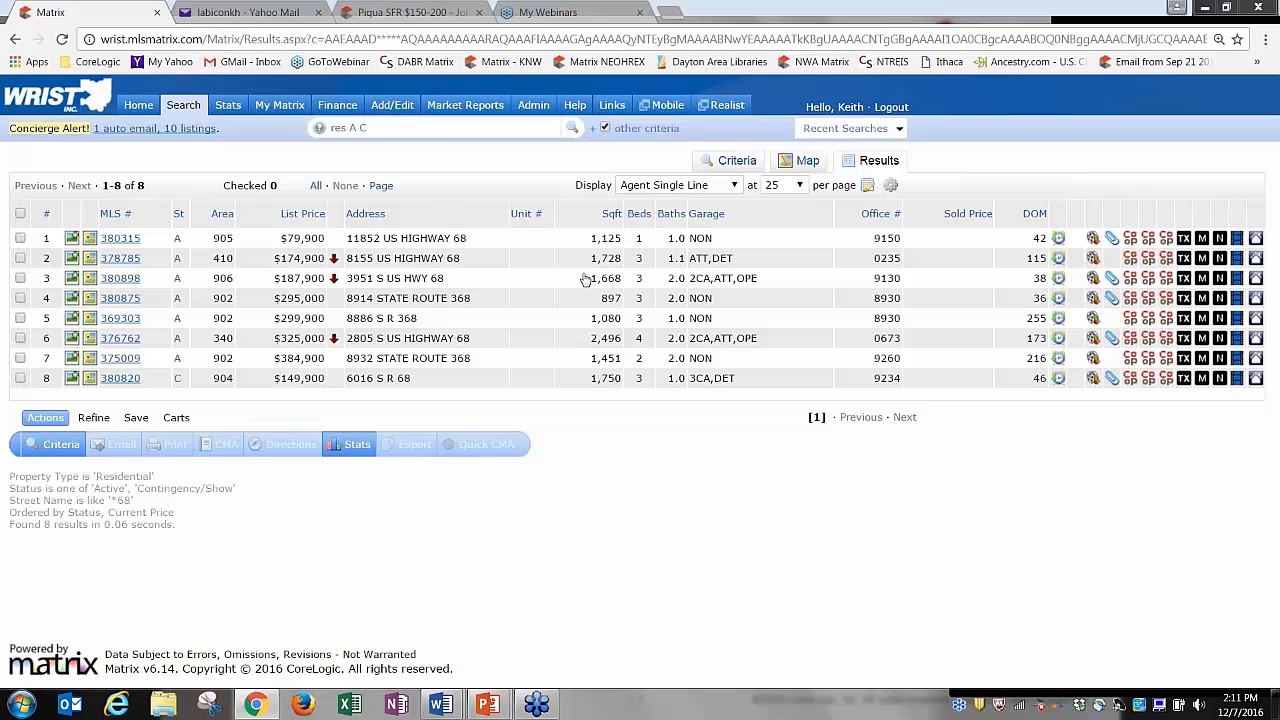
Change the street pattern to '* 68' and review the 5 Highway 68 matches.
left_click(735, 163)
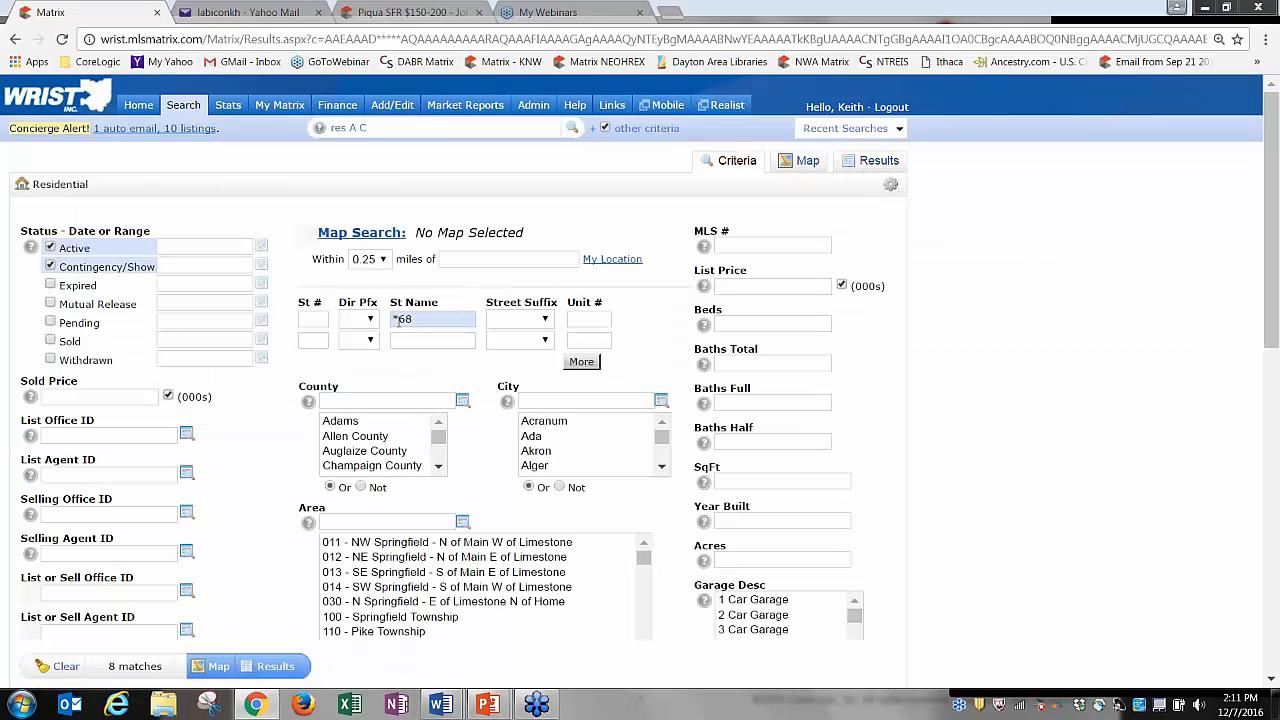
left_click(401, 321)
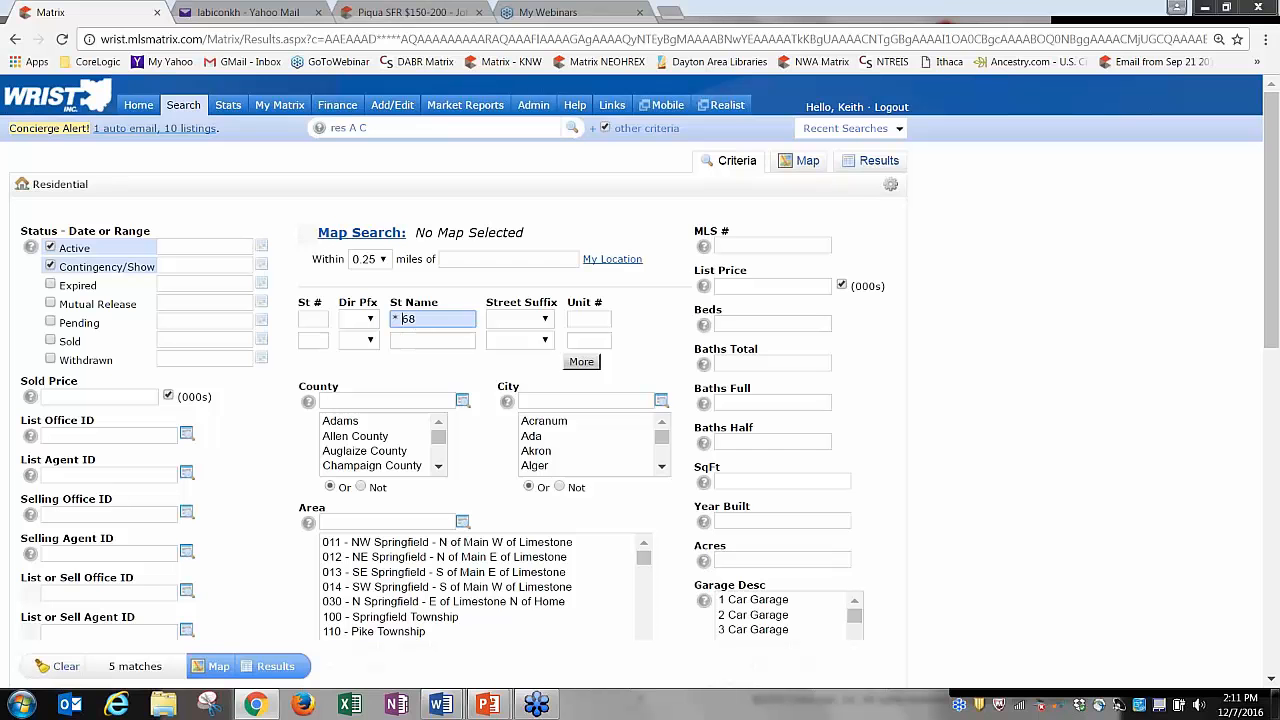
key("Tab")
left_click(878, 161)
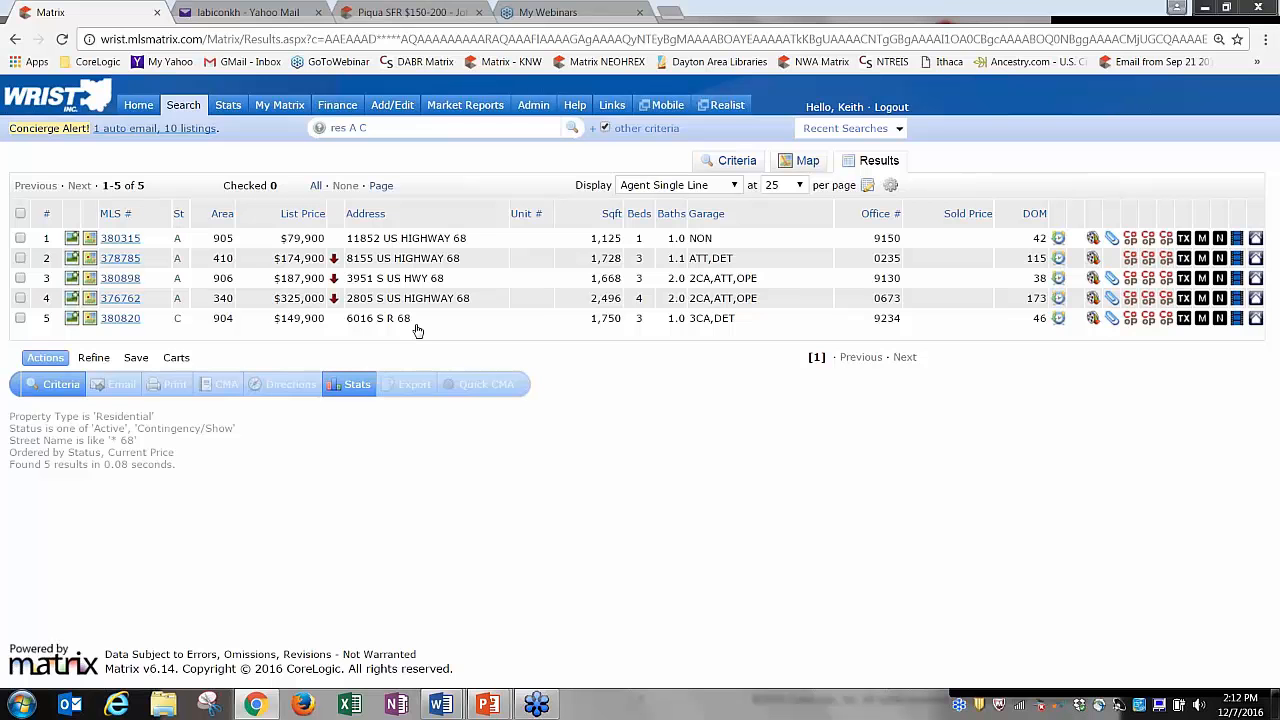
left_click(735, 161)
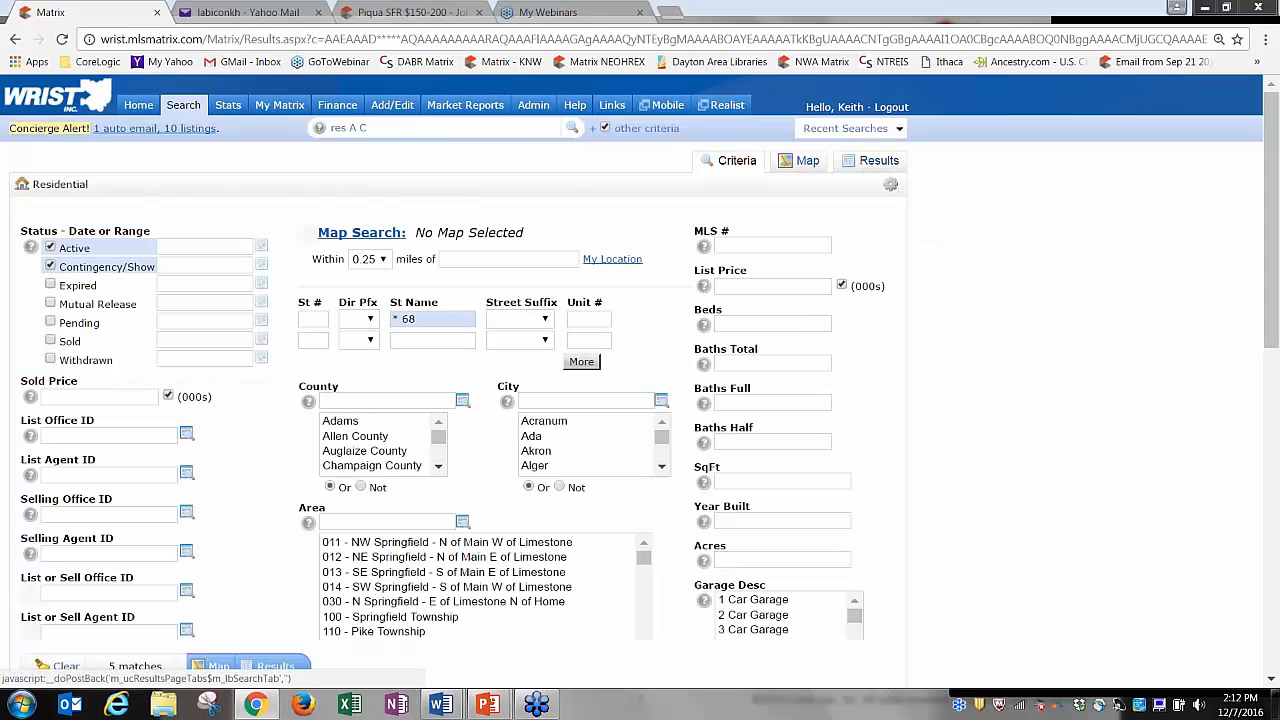
Change St Name from *68 to *25a, view the 2 County Road 25A results, return to criteria.
key("BackSpace")
key("BackSpace")
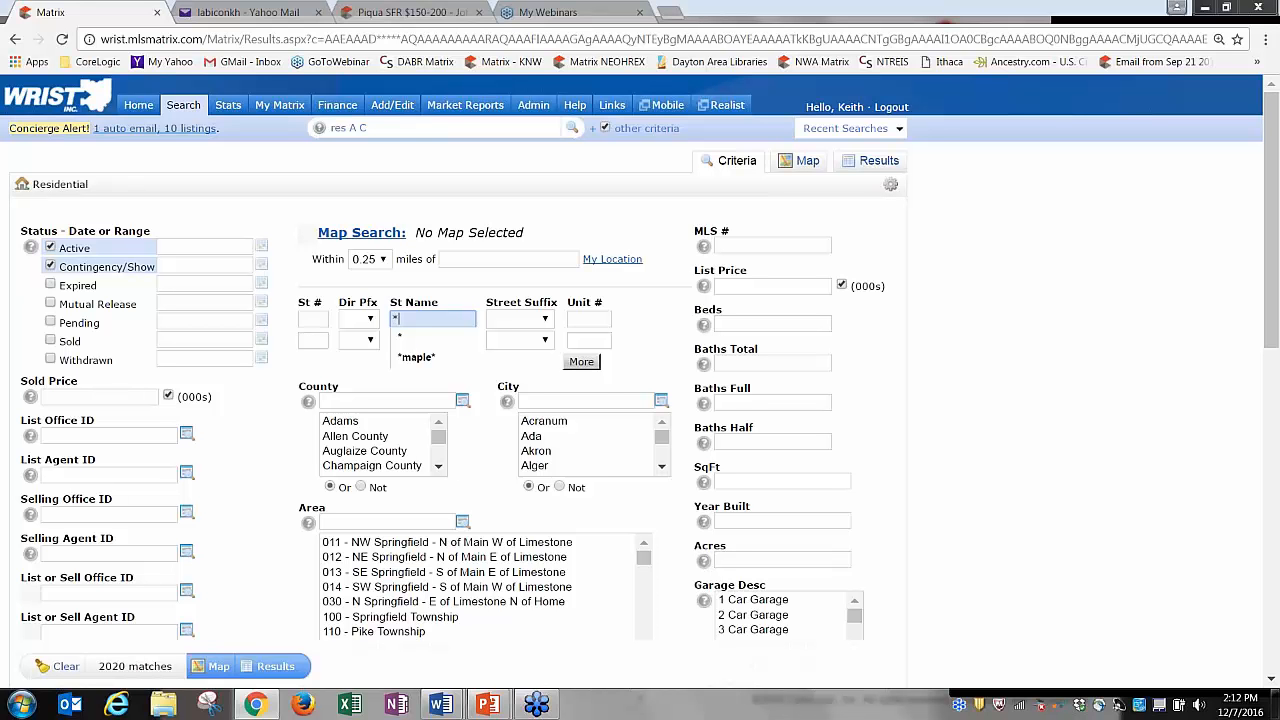
type("25a")
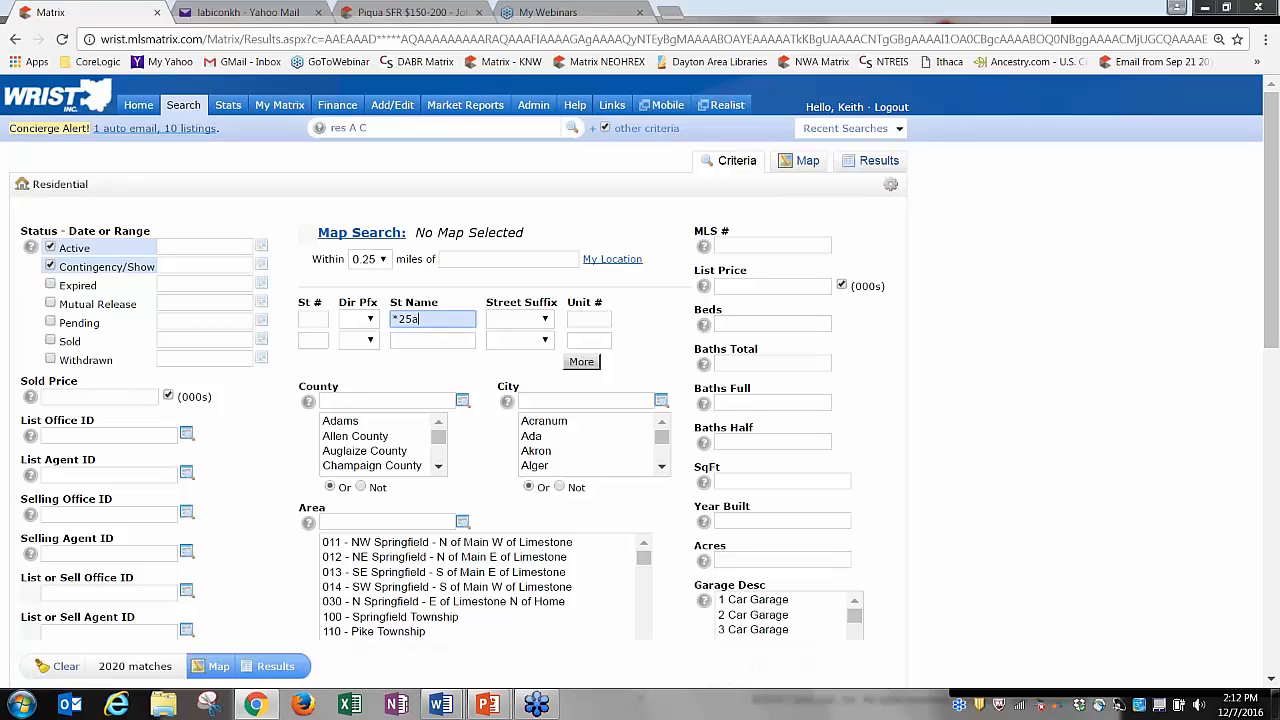
left_click(868, 161)
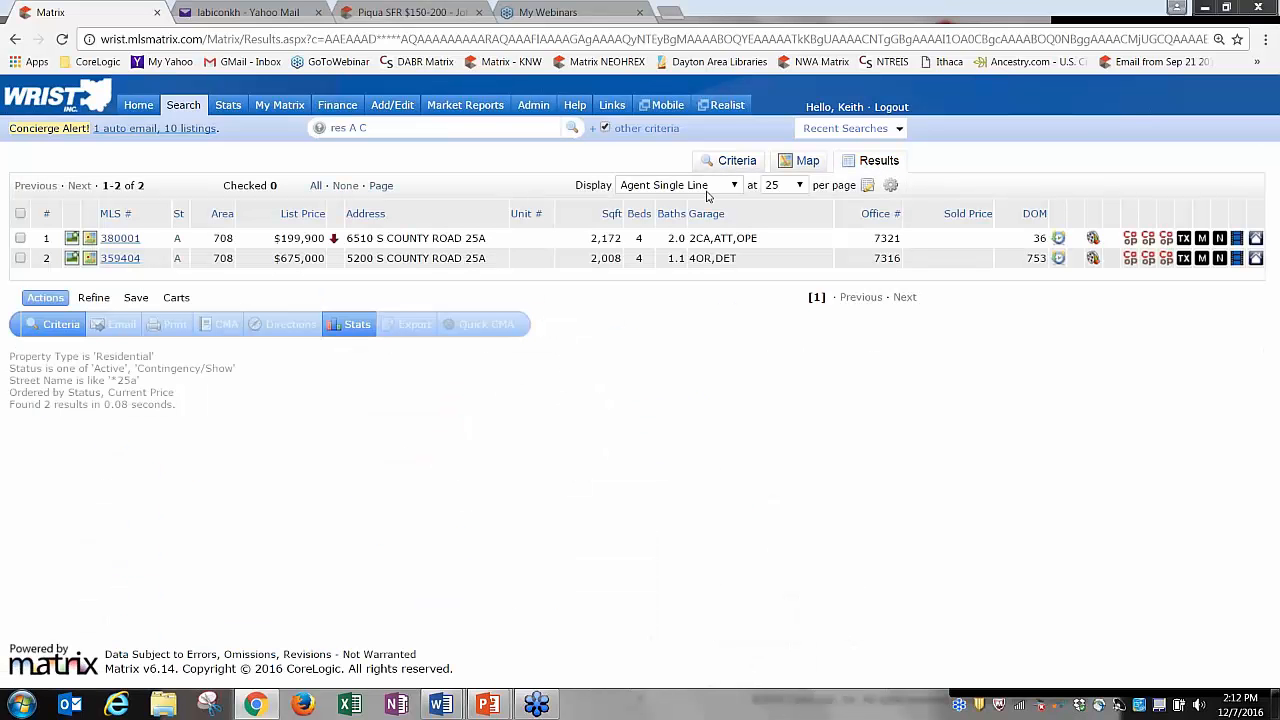
left_click(737, 161)
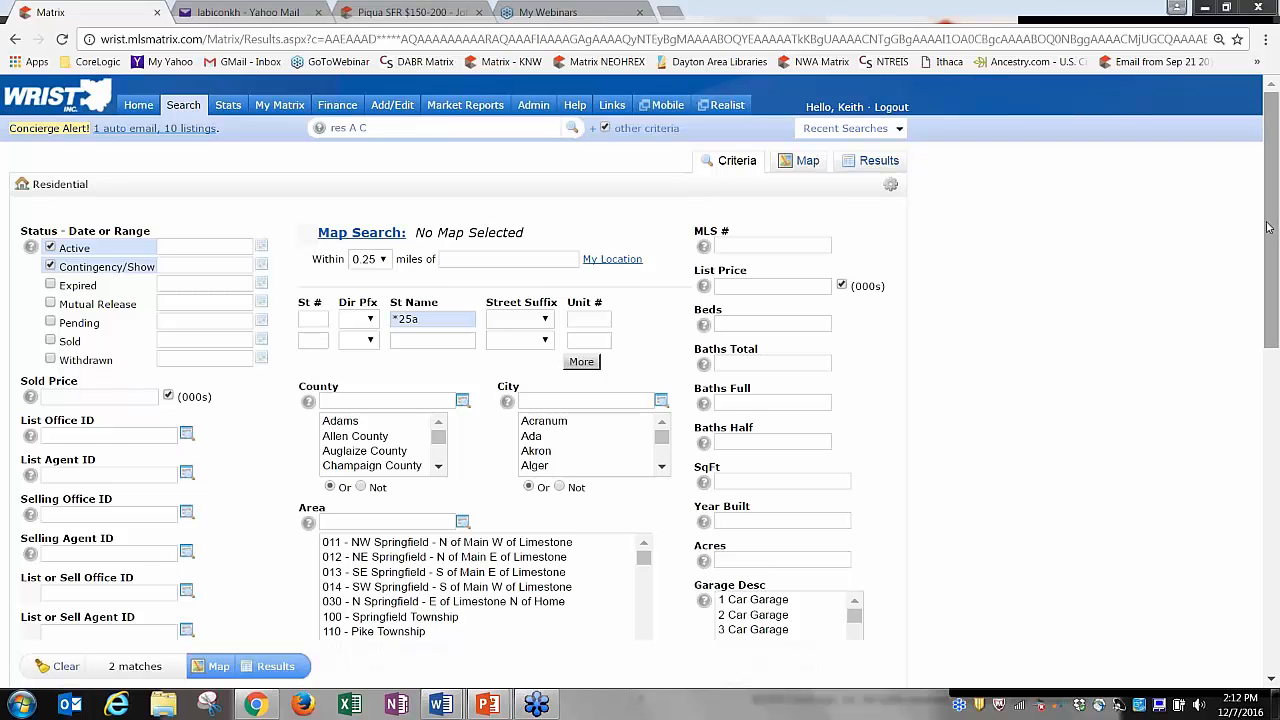
left_click_drag(1268, 251, 1268, 380)
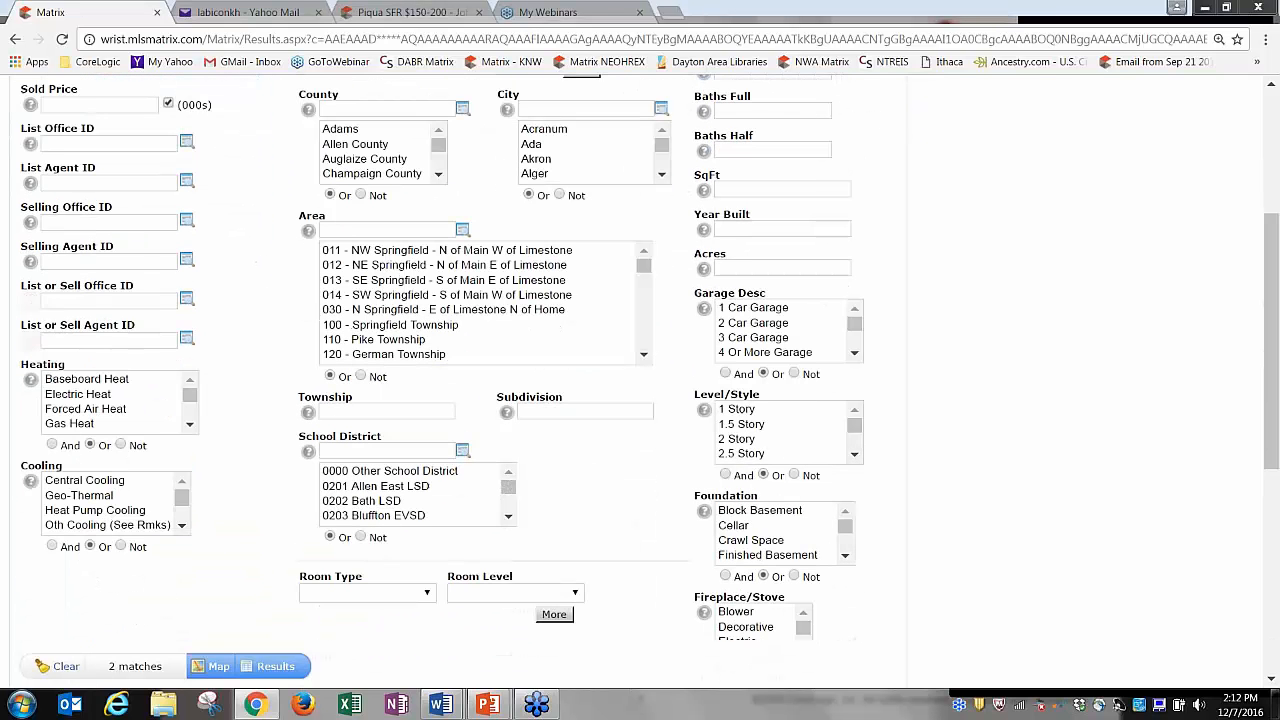
left_click(543, 414)
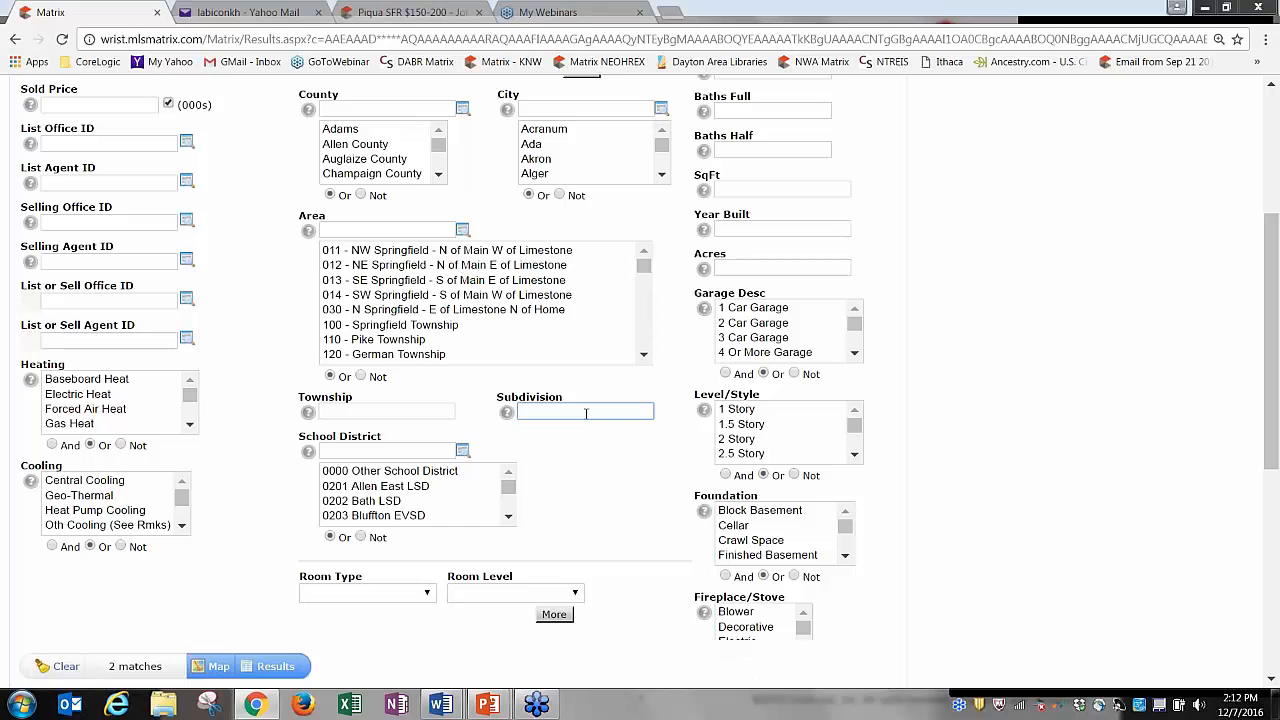
type("*")
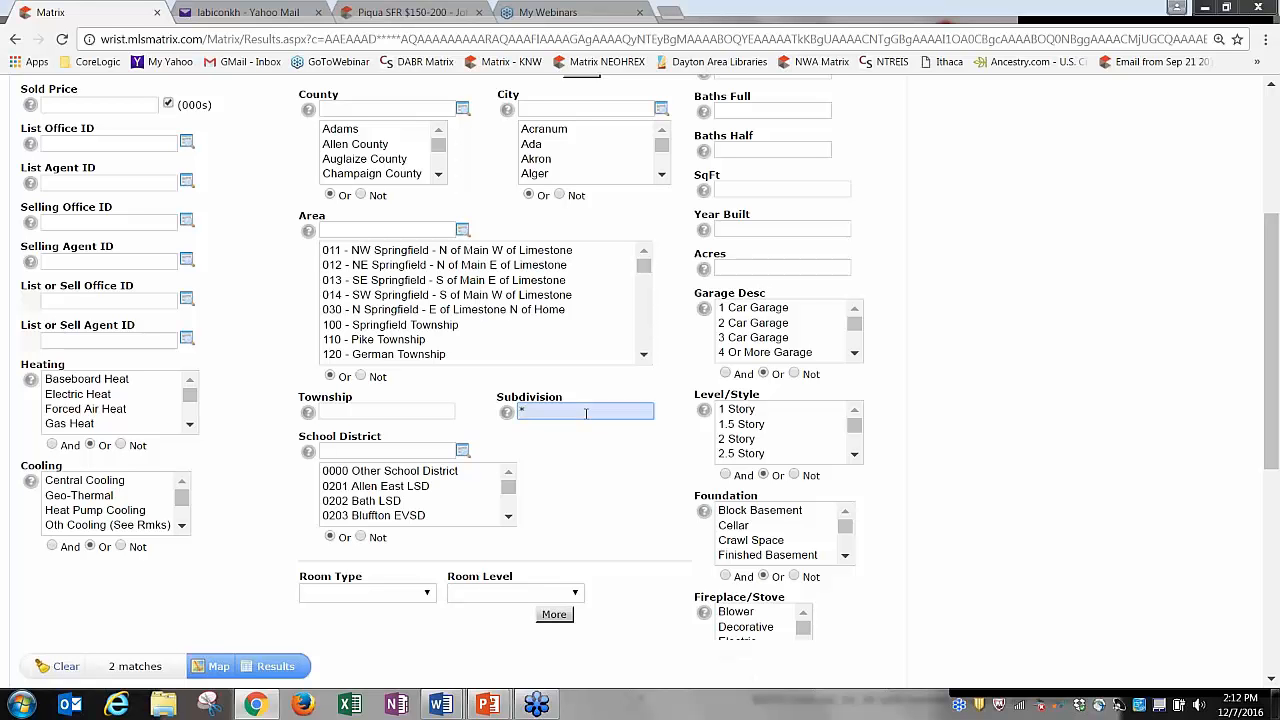
type("maple ridge*")
key("BackSpace")
key("BackSpace")
key("BackSpace")
key("BackSpace")
key("BackSpace")
key("BackSpace")
key("BackSpace")
key("BackSpace")
key("BackSpace")
key("BackSpace")
key("BackSpace")
key("BackSpace")
key("BackSpace")
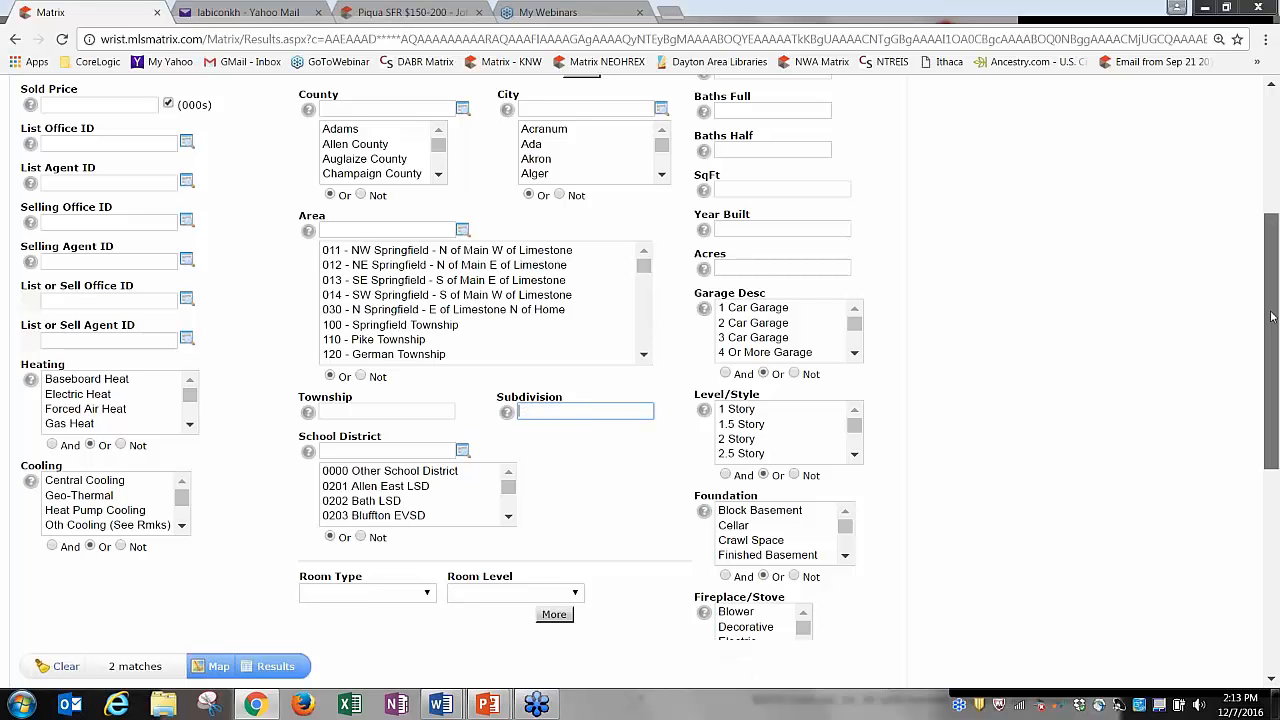
left_click_drag(1272, 316, 1236, 215)
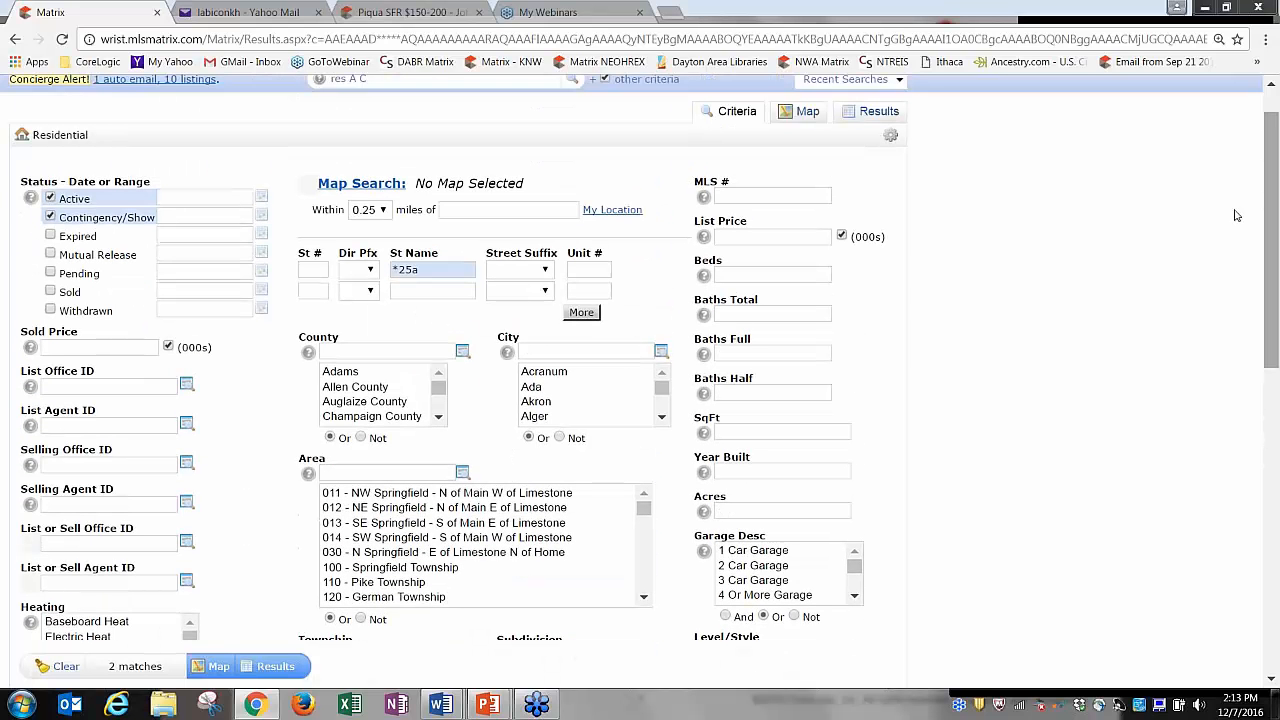
left_click(427, 271)
key("BackSpace")
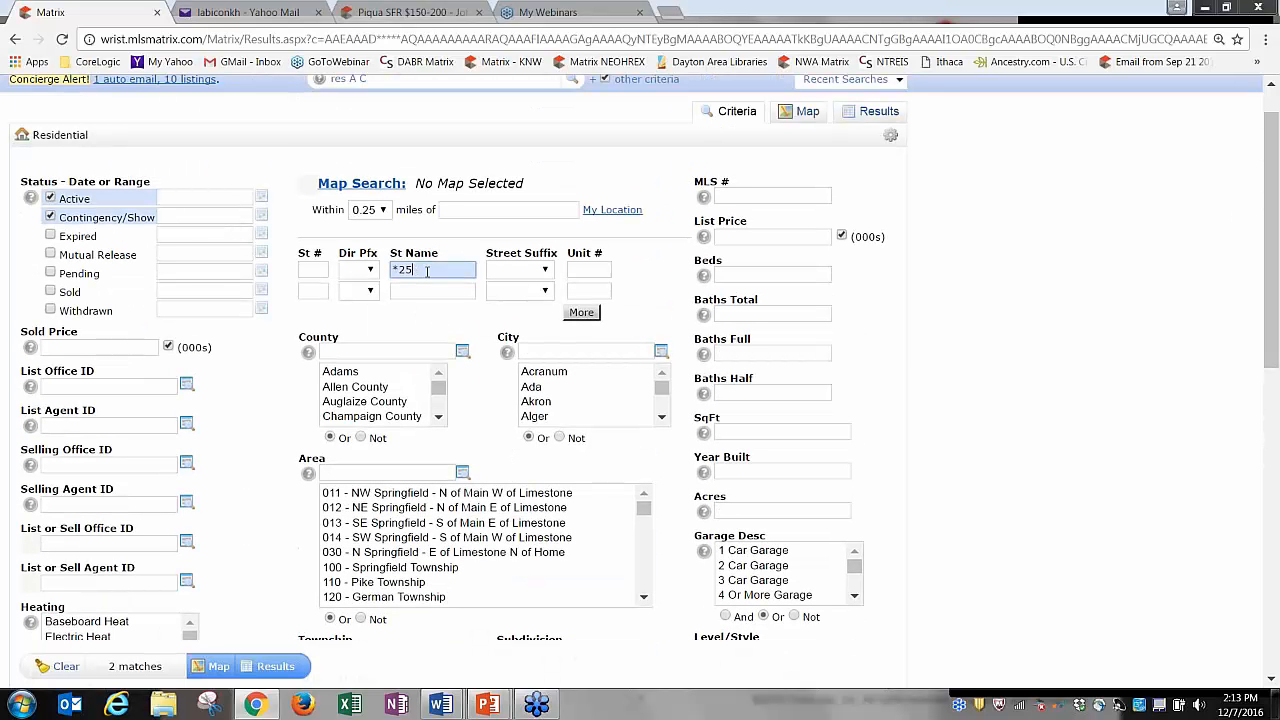
key("BackSpace")
key("BackSpace")
key("BackSpace")
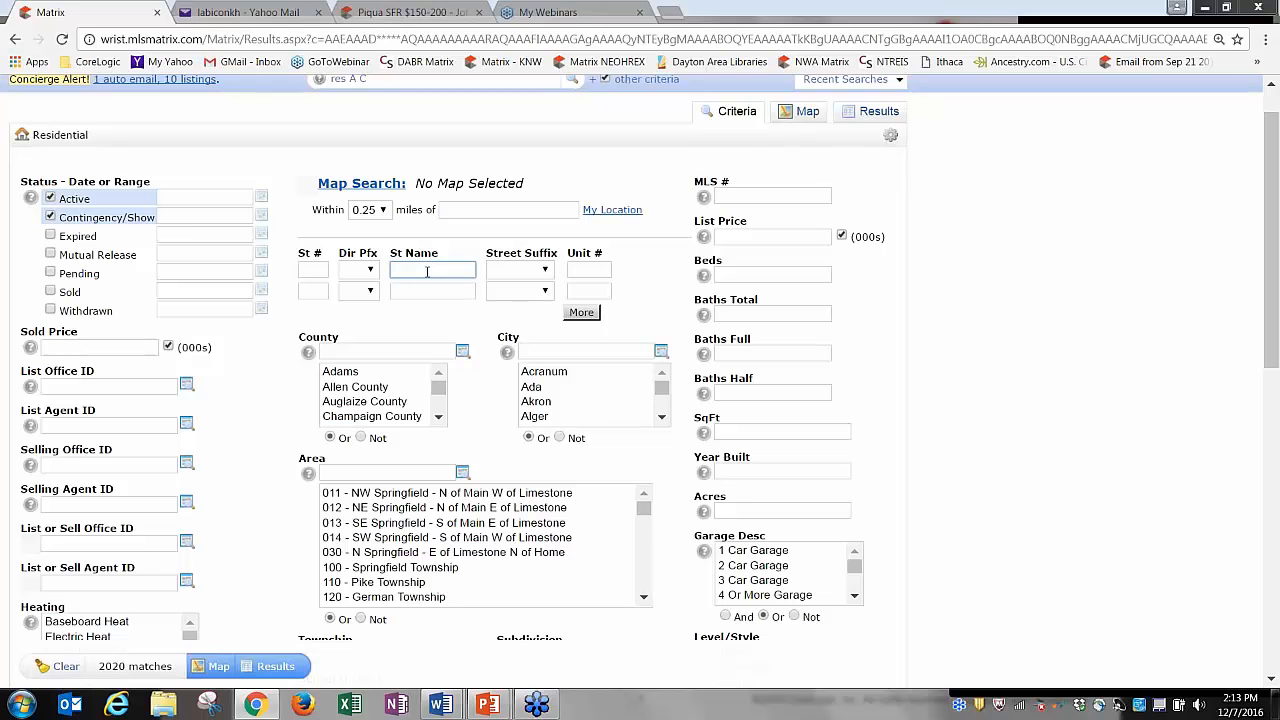
left_click(732, 238)
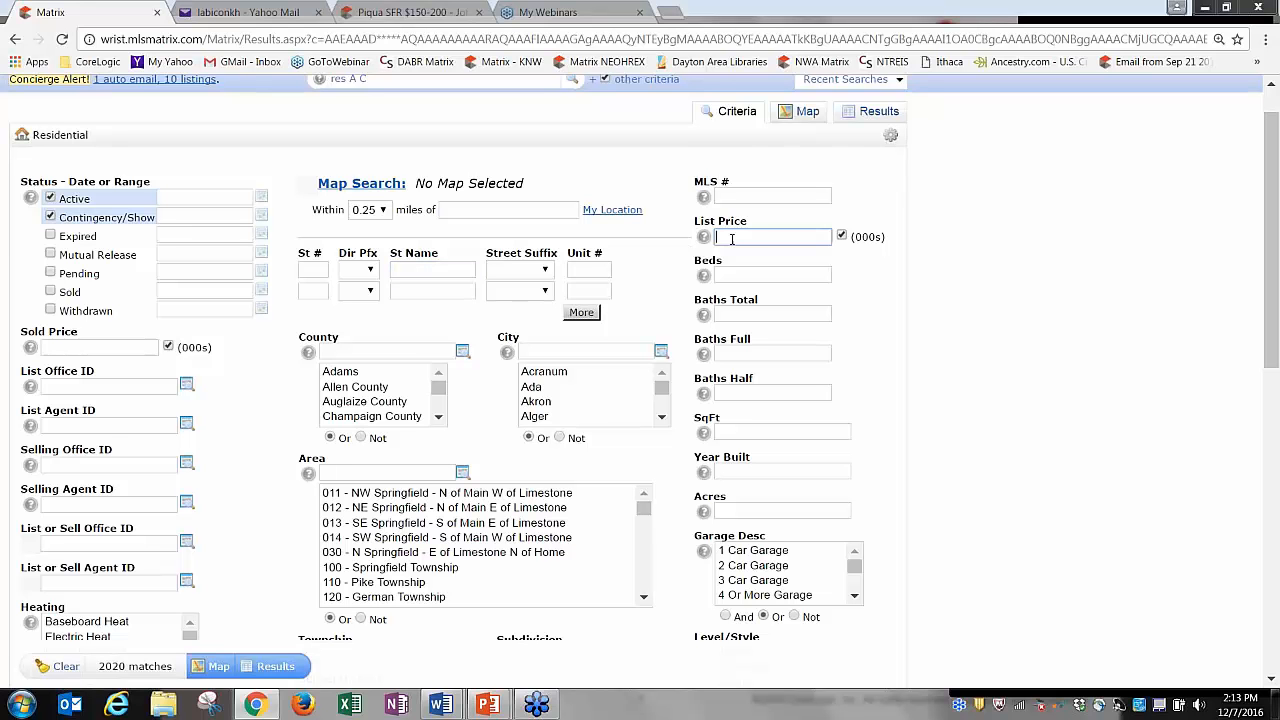
left_click(734, 276)
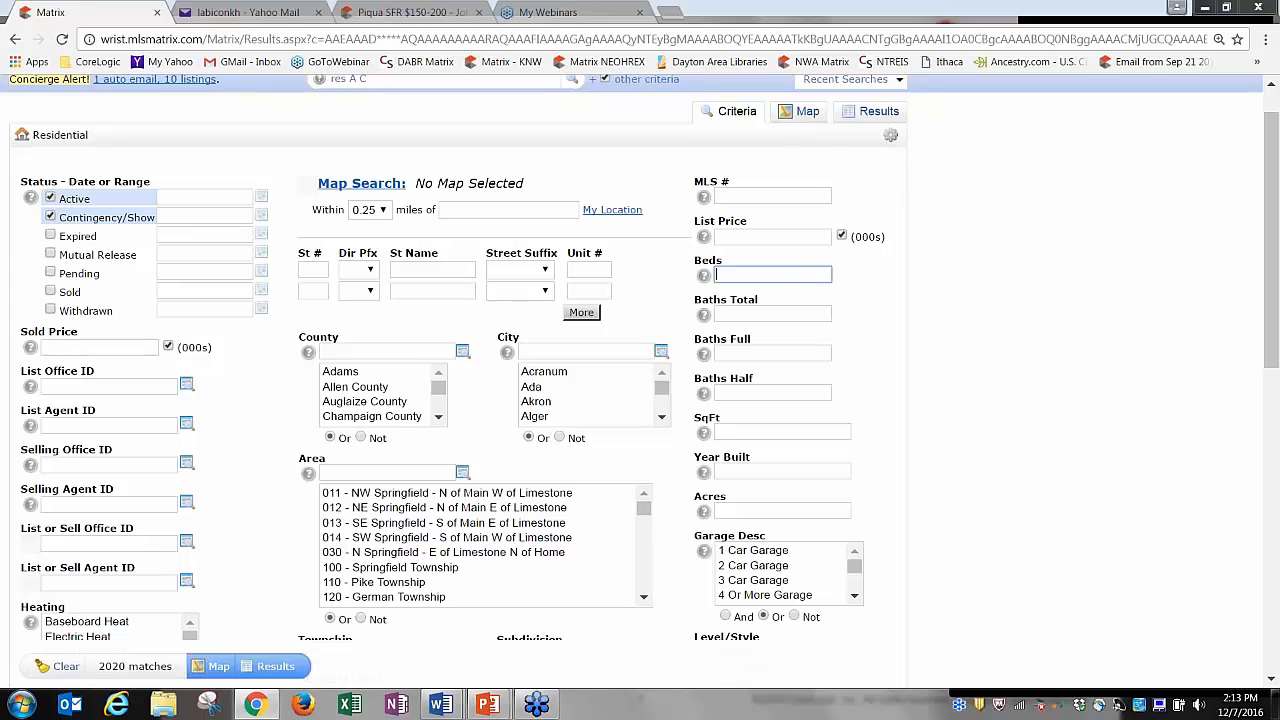
left_click(766, 236)
type("100")
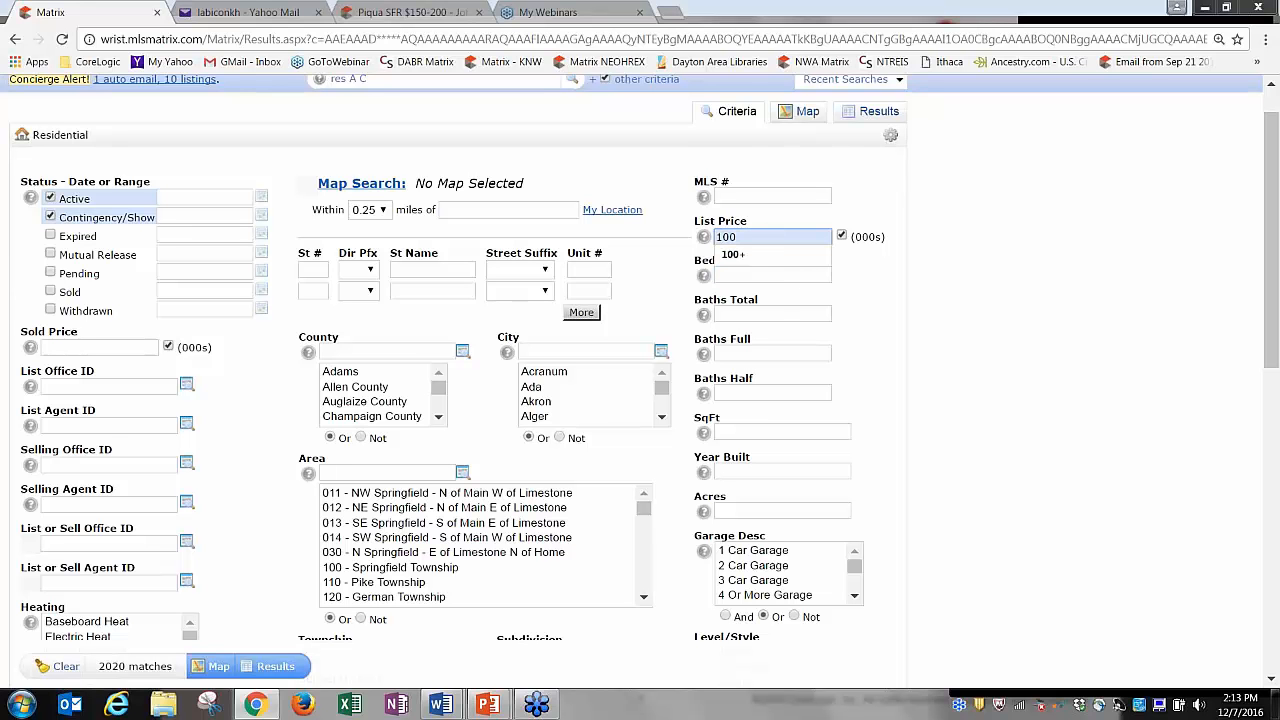
left_click(818, 212)
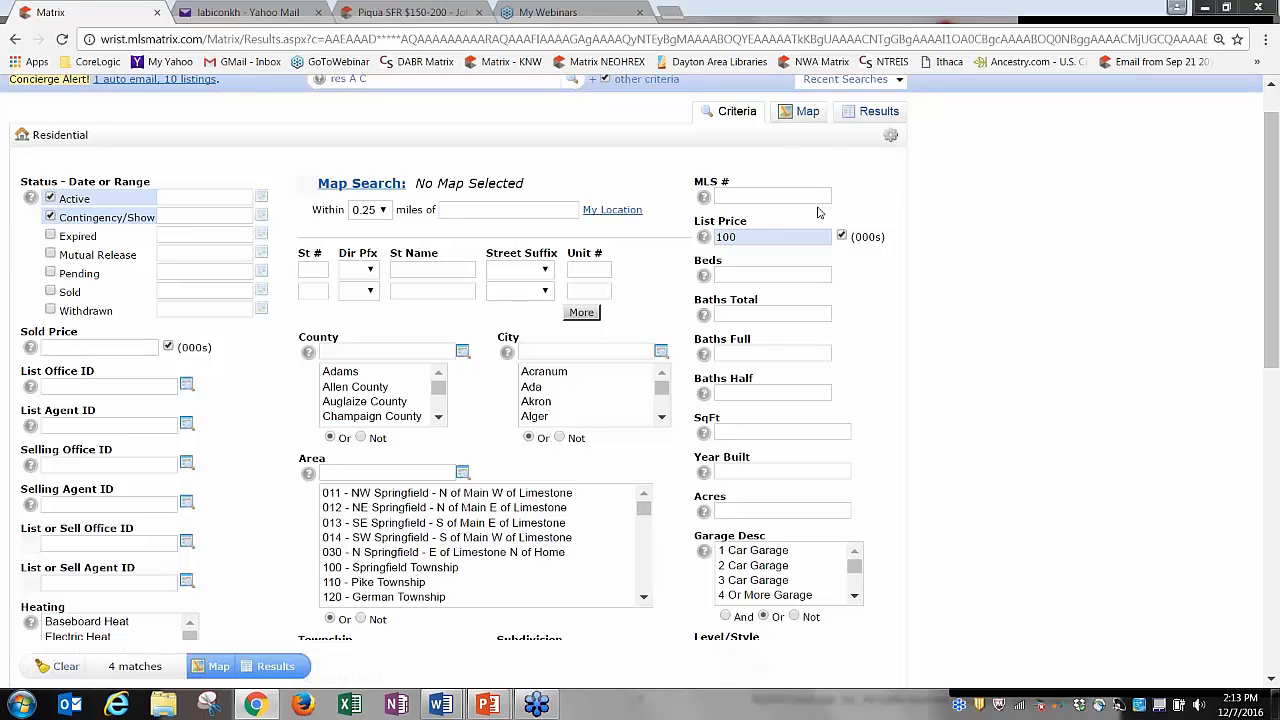
left_click(787, 238)
type("+")
left_click(806, 220)
left_click(780, 241)
key("BackSpace")
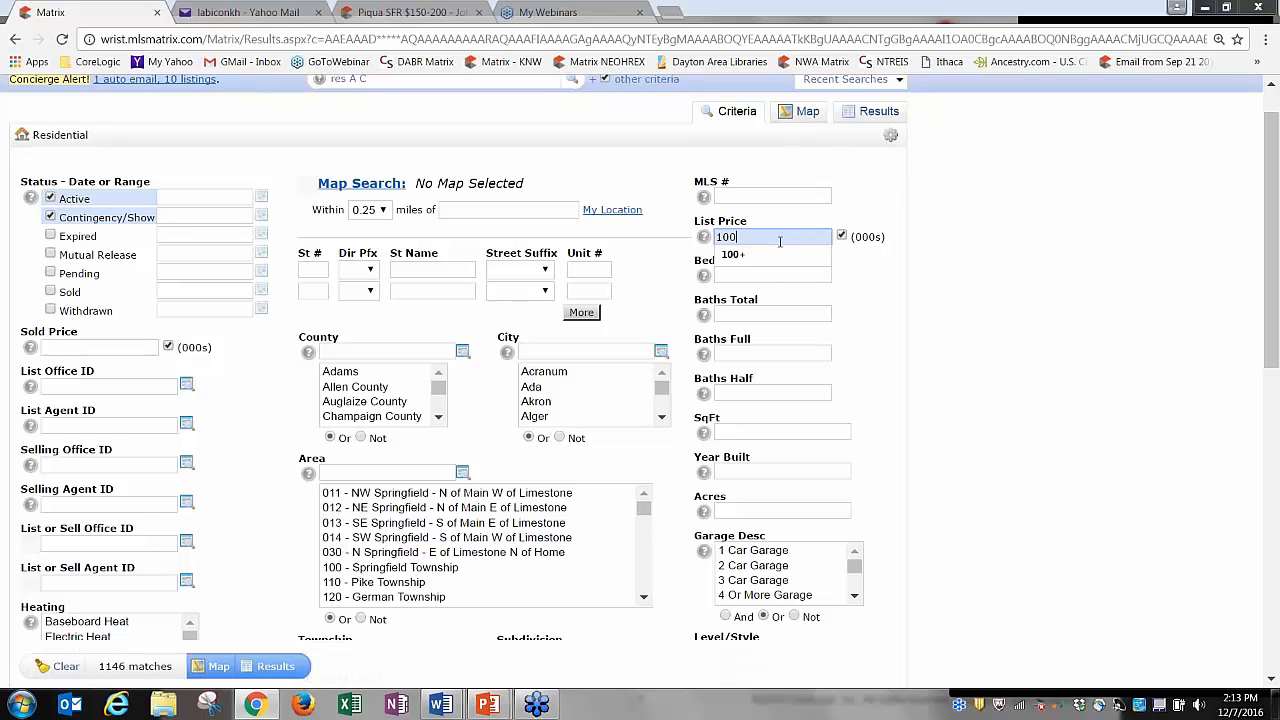
type("-")
left_click(792, 219)
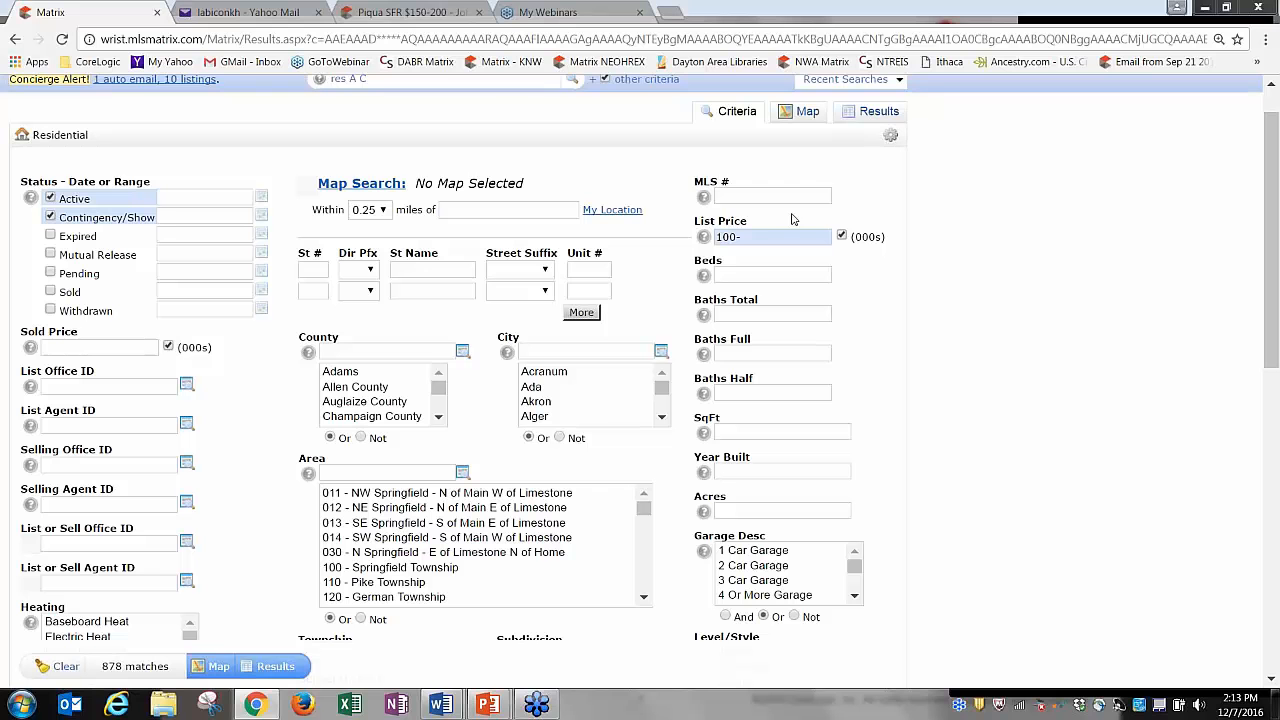
mouse_move(704, 238)
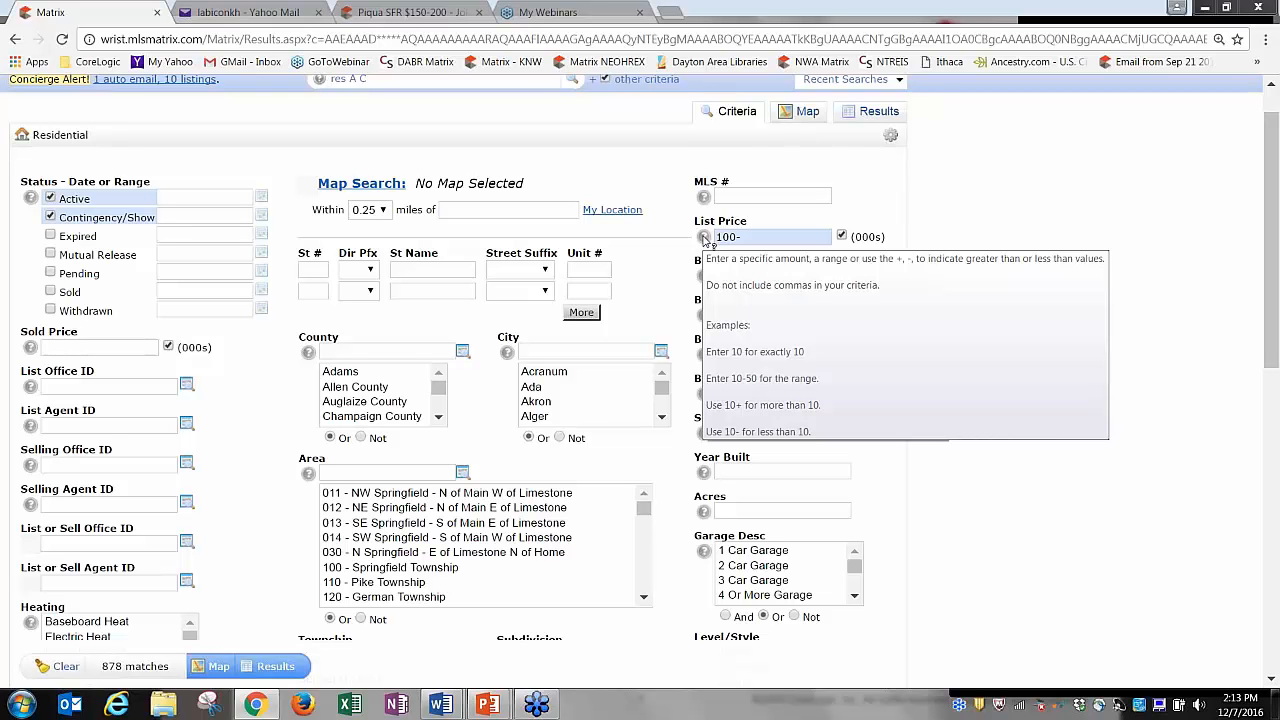
left_click(752, 237)
type("100-150")
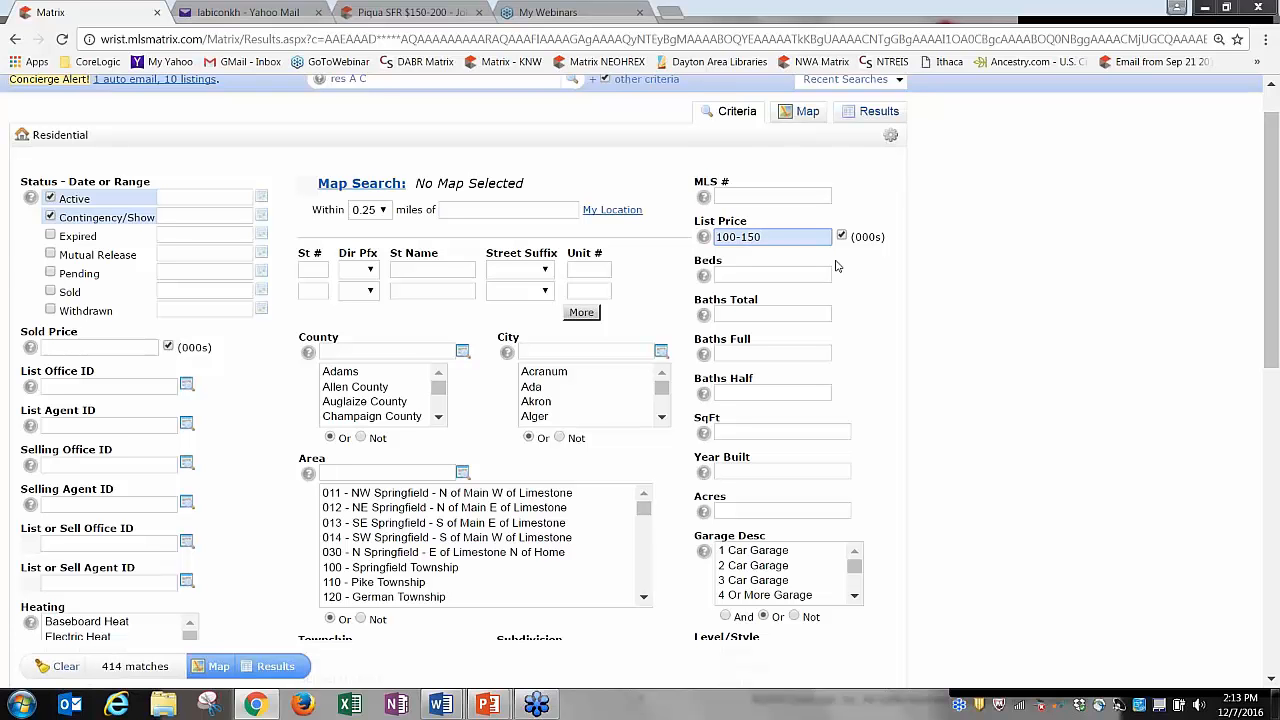
key("BackSpace")
key("BackSpace")
key("BackSpace")
key("BackSpace")
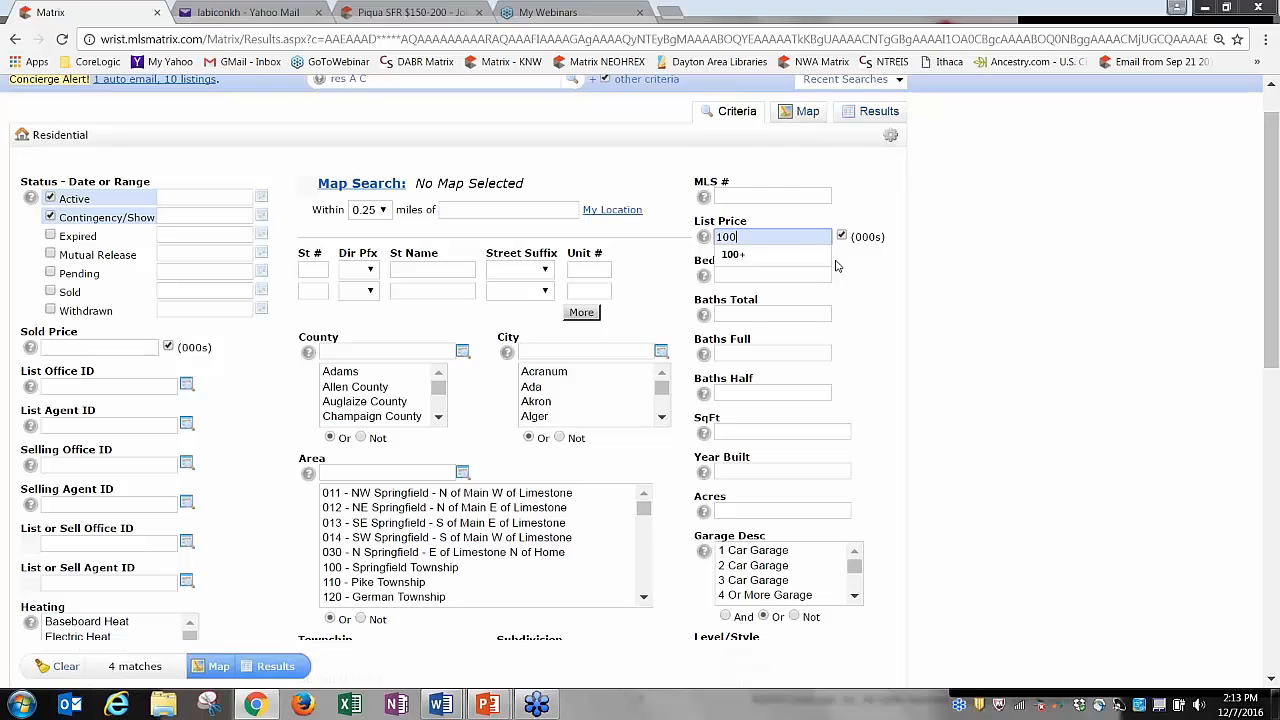
type("-")
key("BackSpace")
key("BackSpace")
key("BackSpace")
key("BackSpace")
type("0")
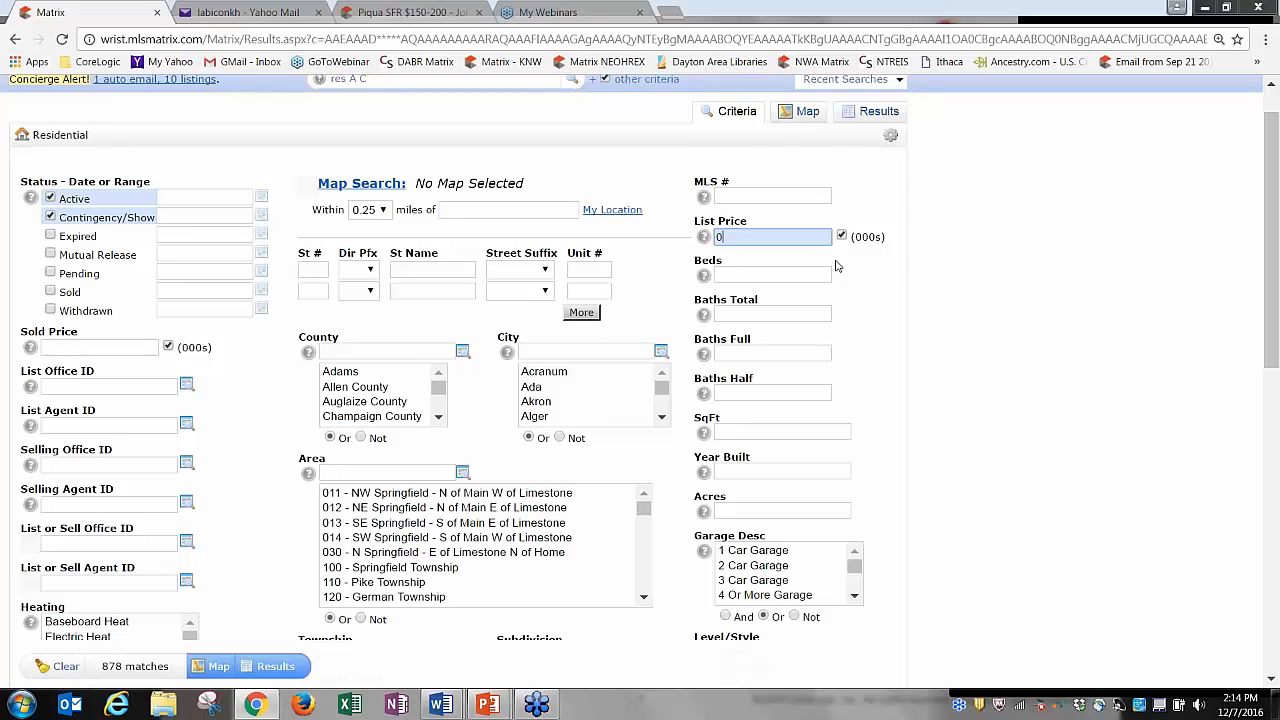
type("-100")
key("BackSpace")
key("BackSpace")
key("BackSpace")
key("BackSpace")
key("BackSpace")
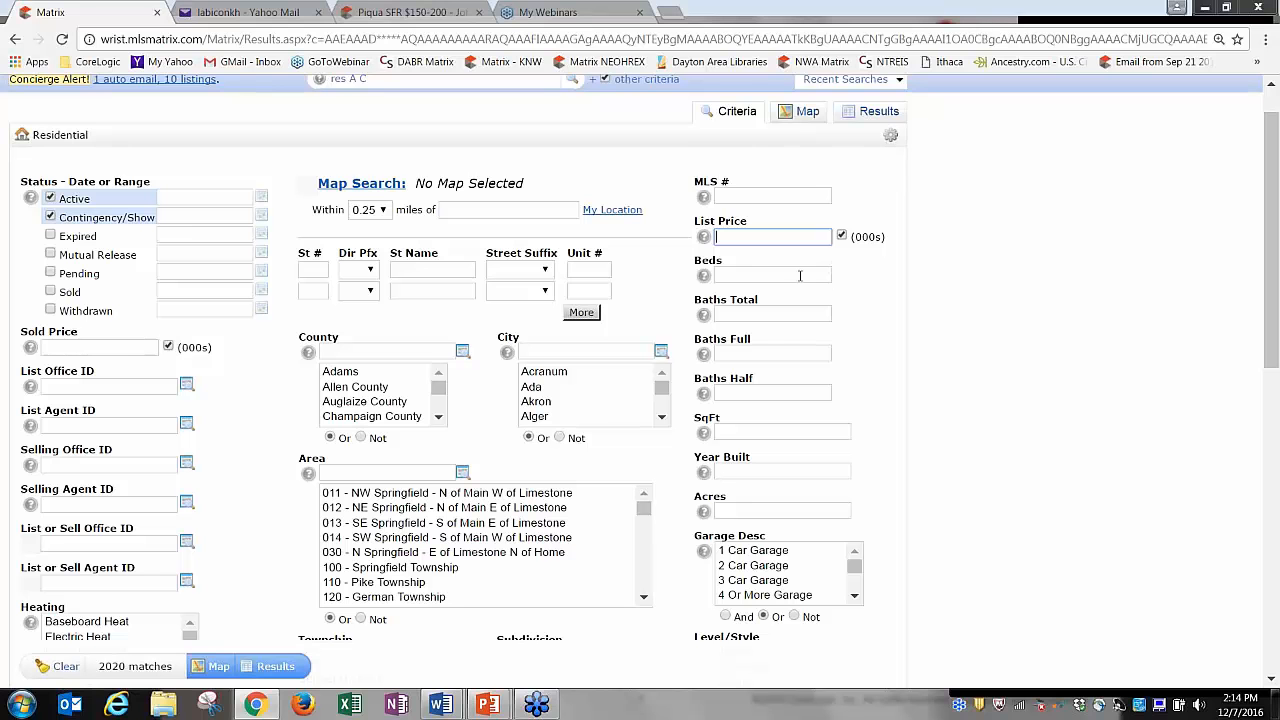
left_click(828, 268)
type("3")
left_click(856, 302)
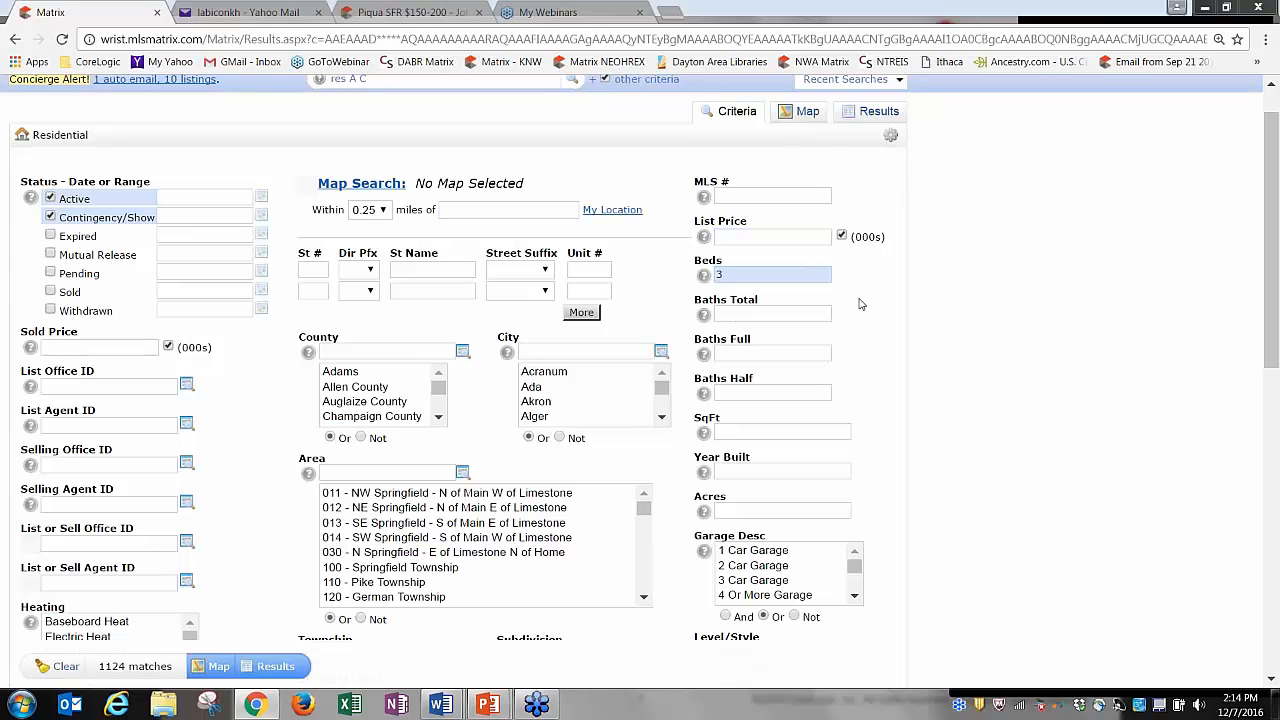
left_click(828, 283)
type("+")
key("BackSpace")
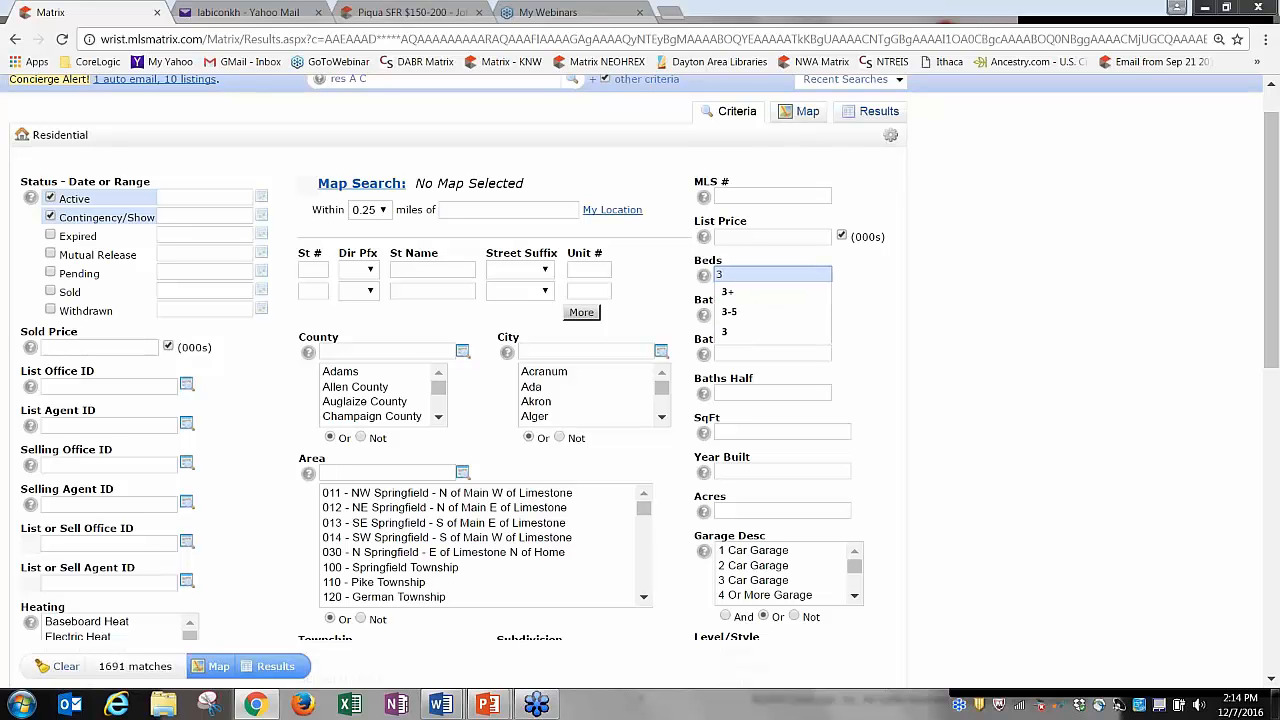
type("+")
key("BackSpace")
type("-")
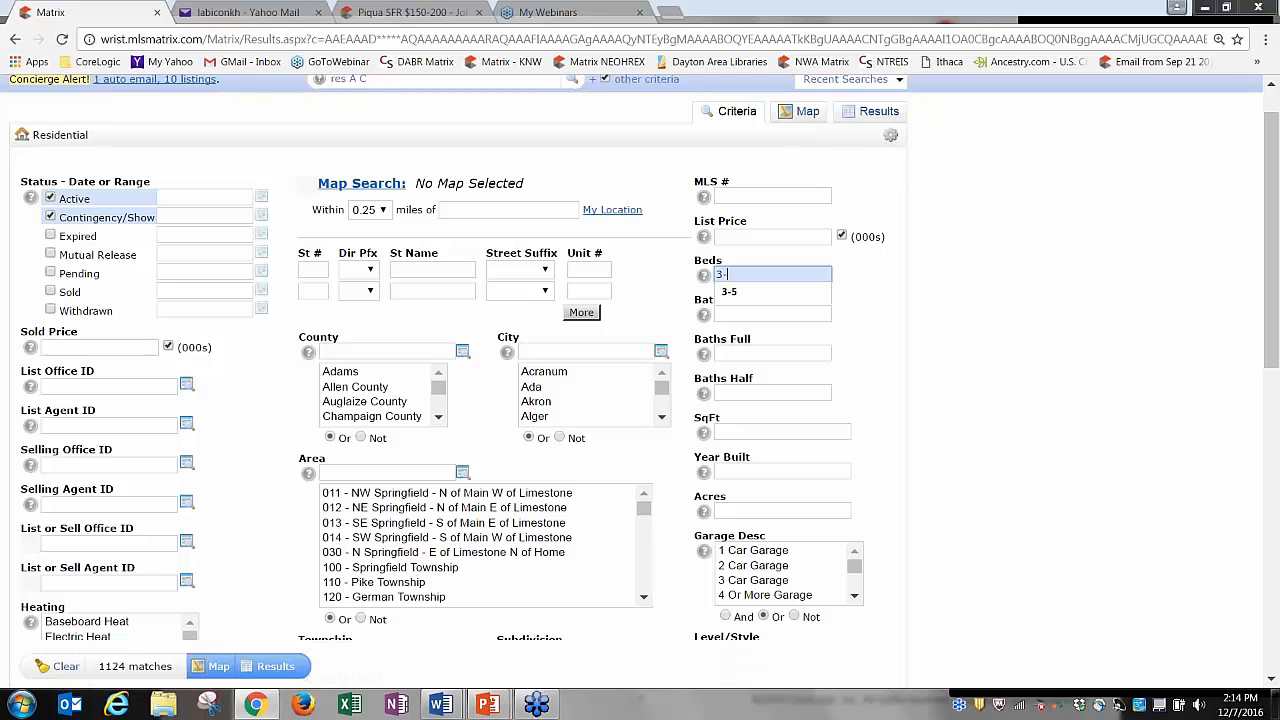
type("5")
key("BackSpace")
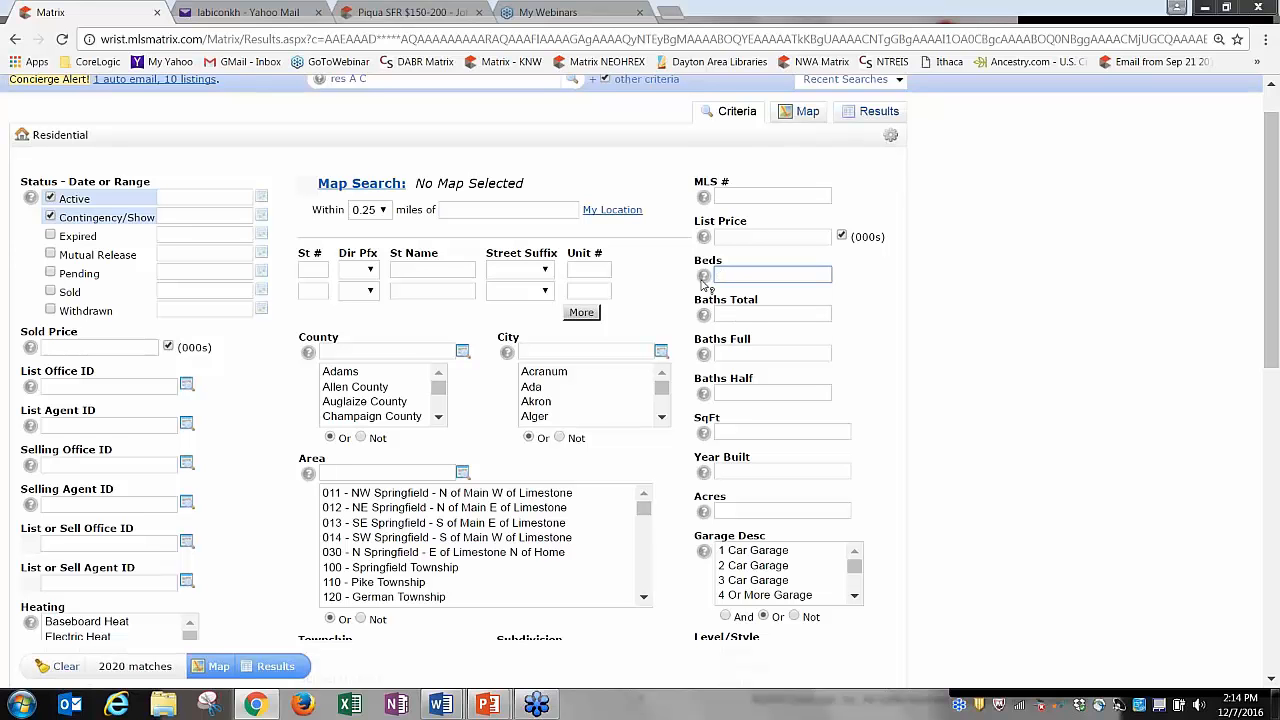
mouse_move(704, 278)
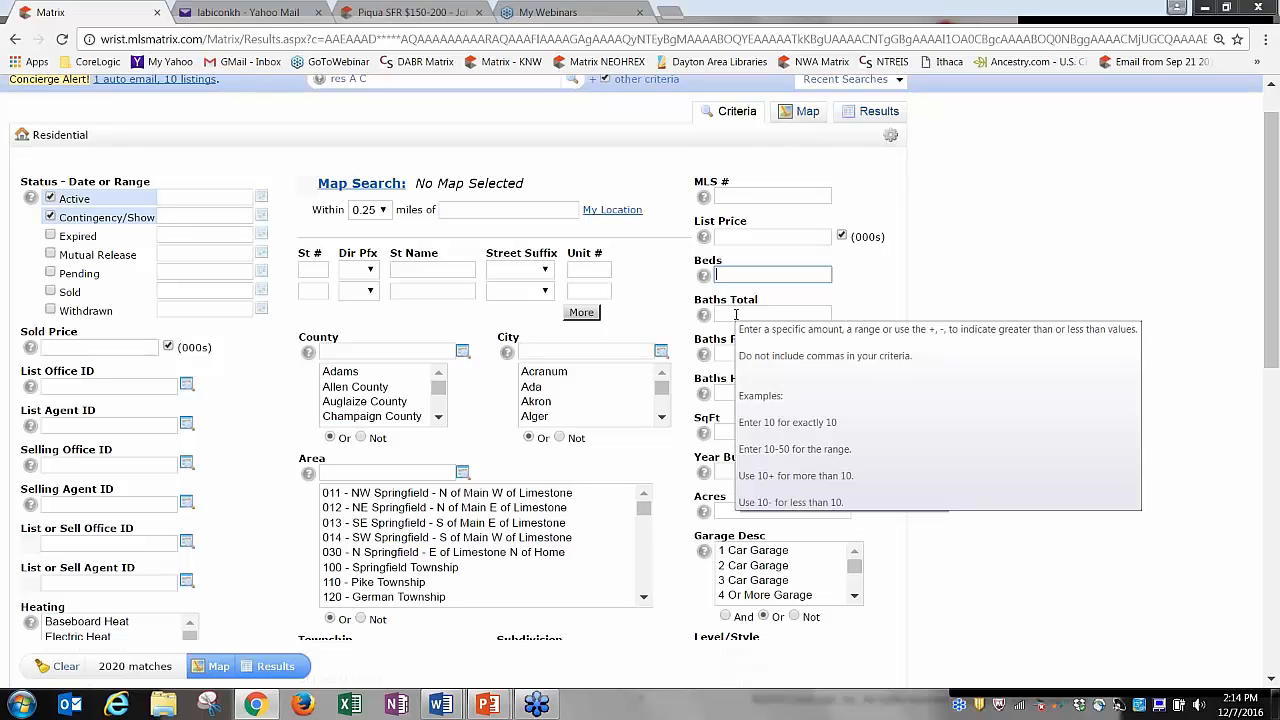
left_click(736, 315)
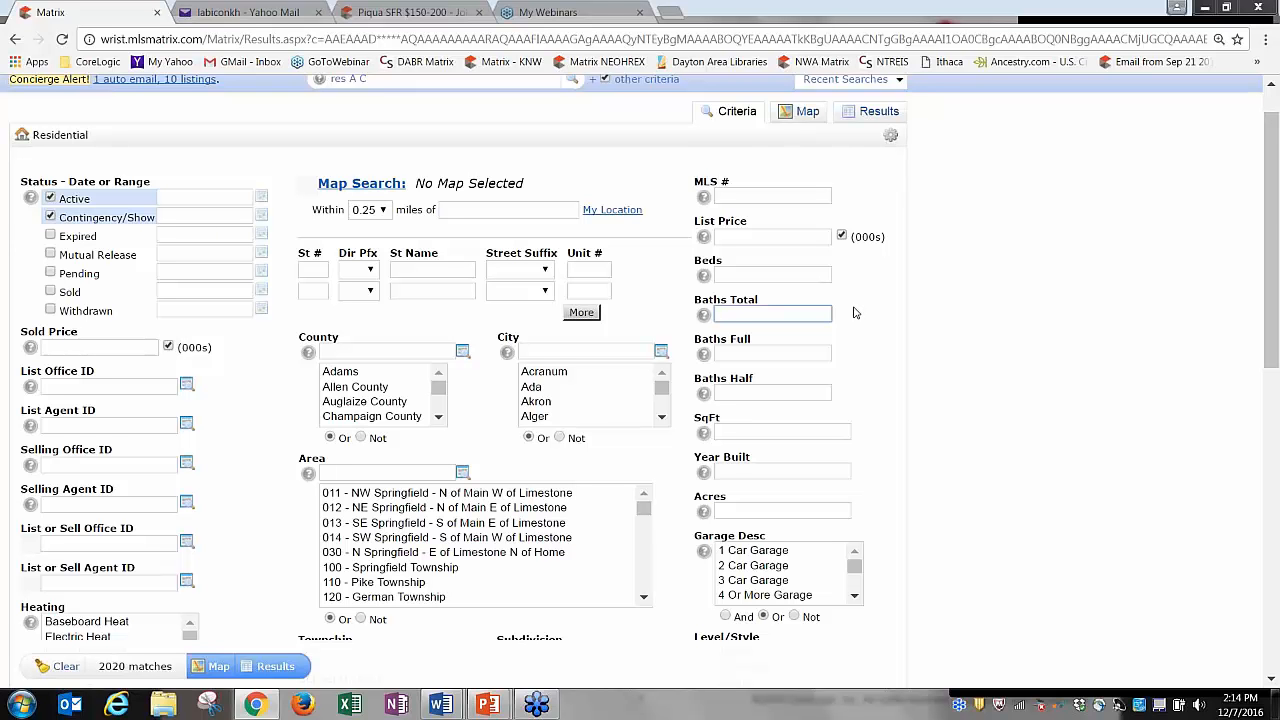
Filter Baths Total at 1.1, then change the value to 1.2.
type("1.1")
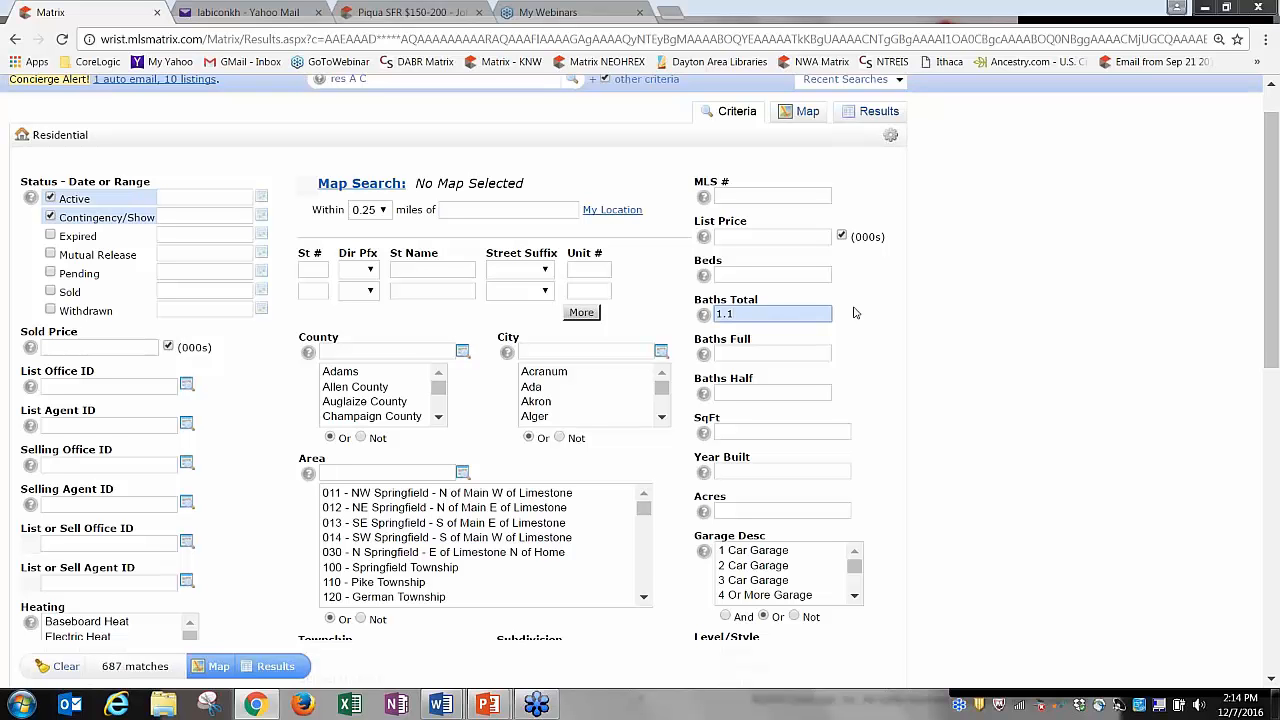
left_click(855, 313)
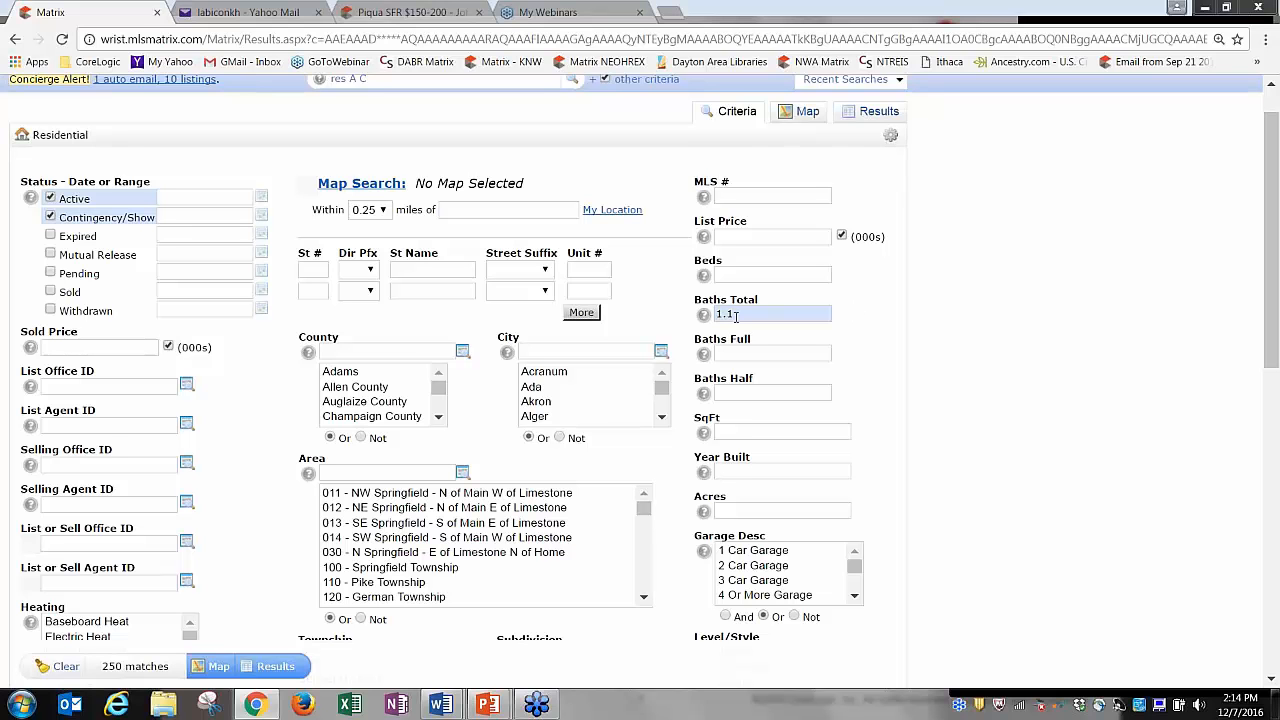
left_click(735, 314)
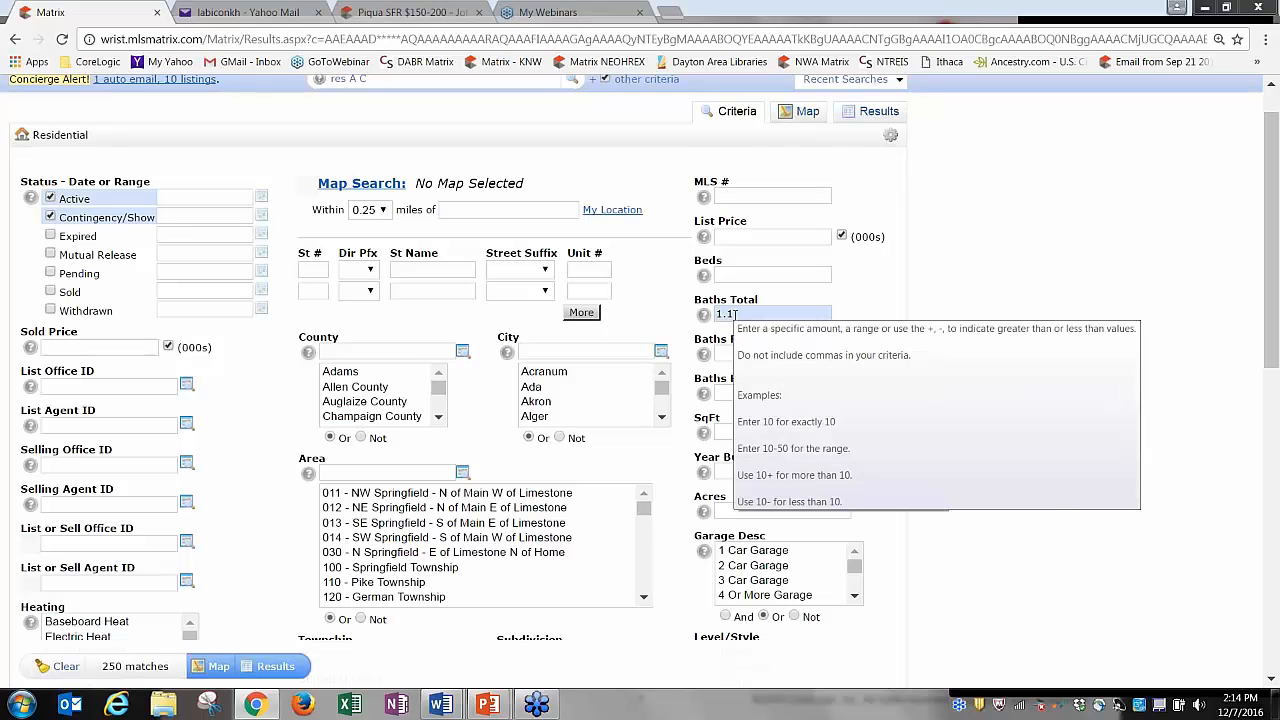
key("BackSpace")
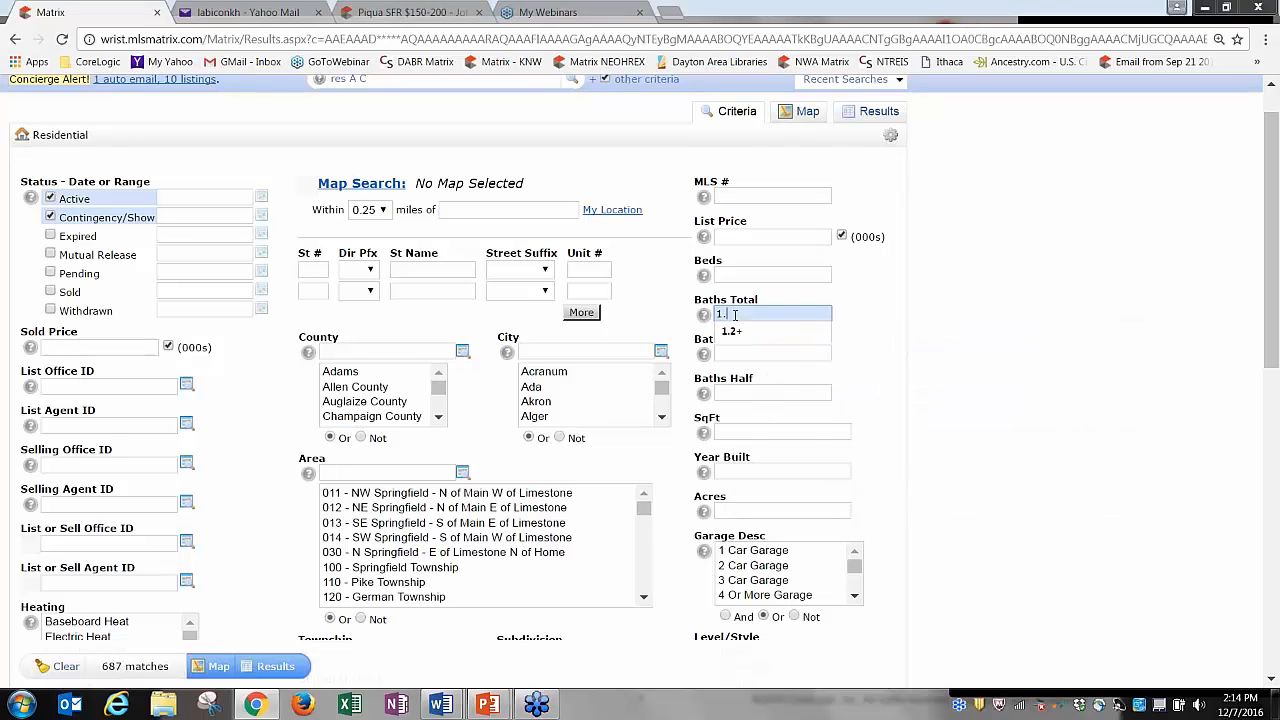
type("2")
left_click(838, 298)
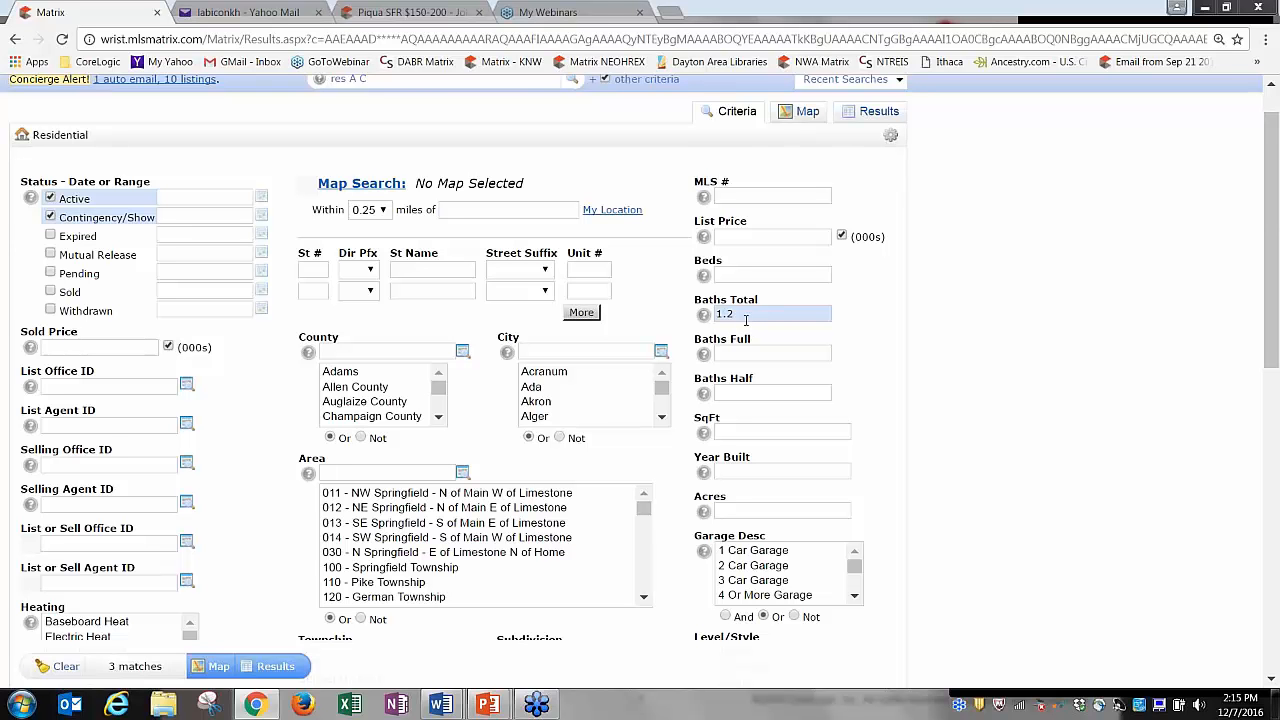
Append a plus sign so Baths Total reads 1.2+.
left_click(745, 314)
mouse_move(732, 314)
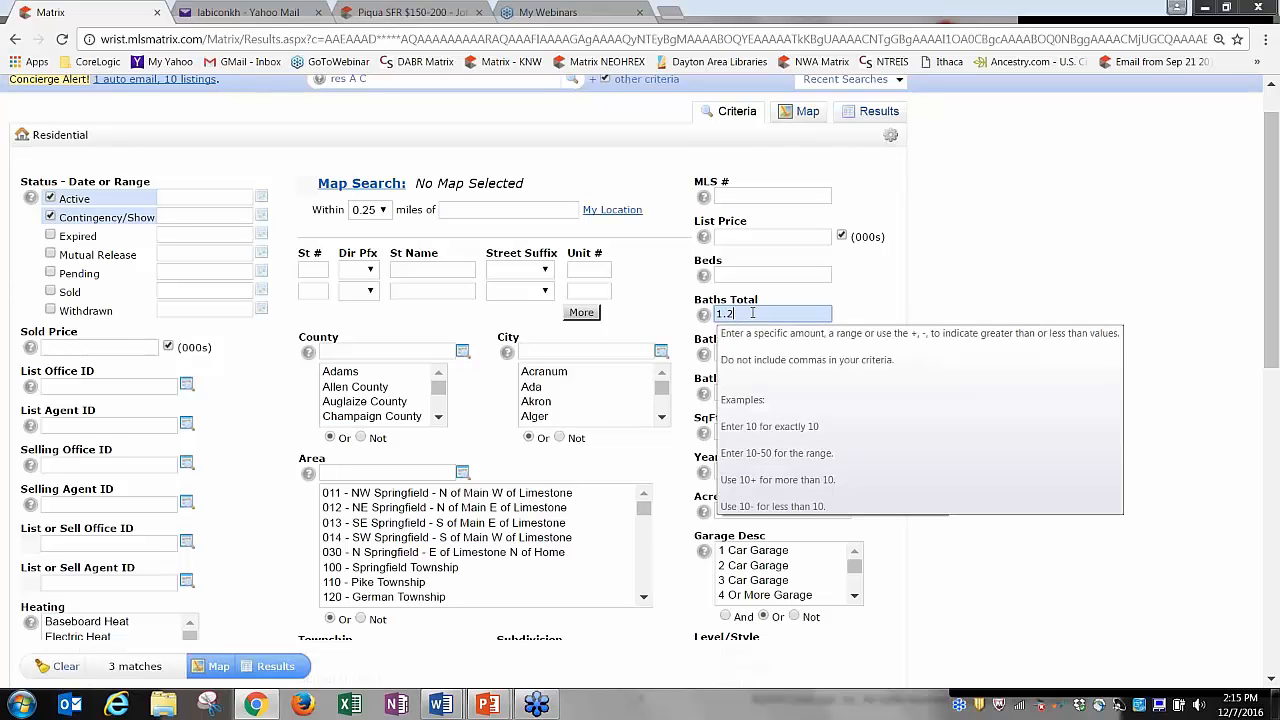
type("+")
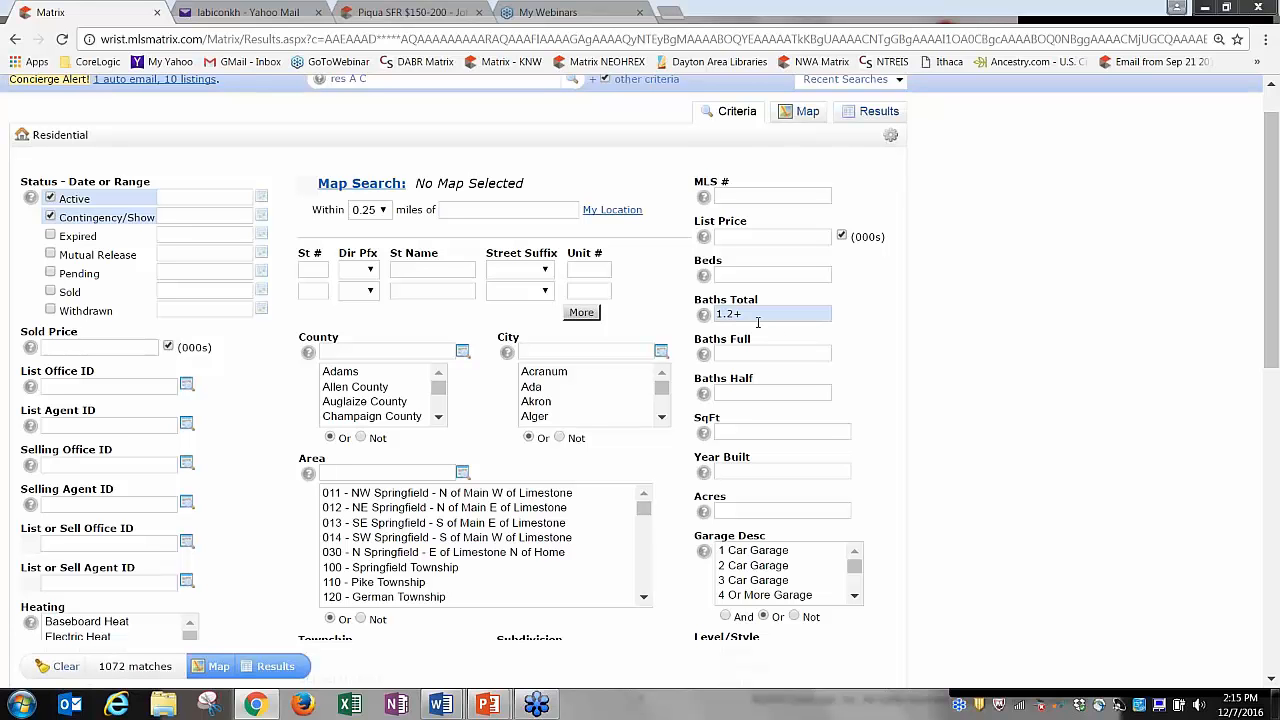
mouse_move(731, 353)
left_click(775, 316)
key("BackSpace")
key("BackSpace")
key("BackSpace")
key("BackSpace")
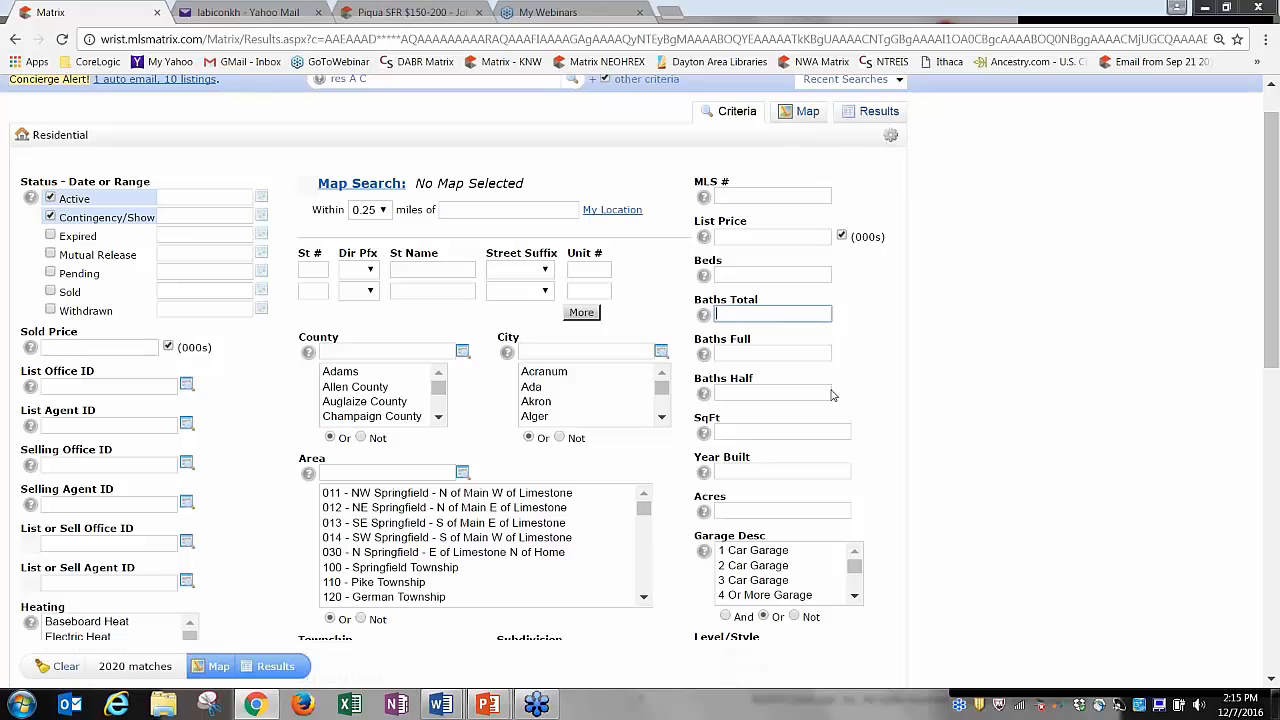
left_click(759, 432)
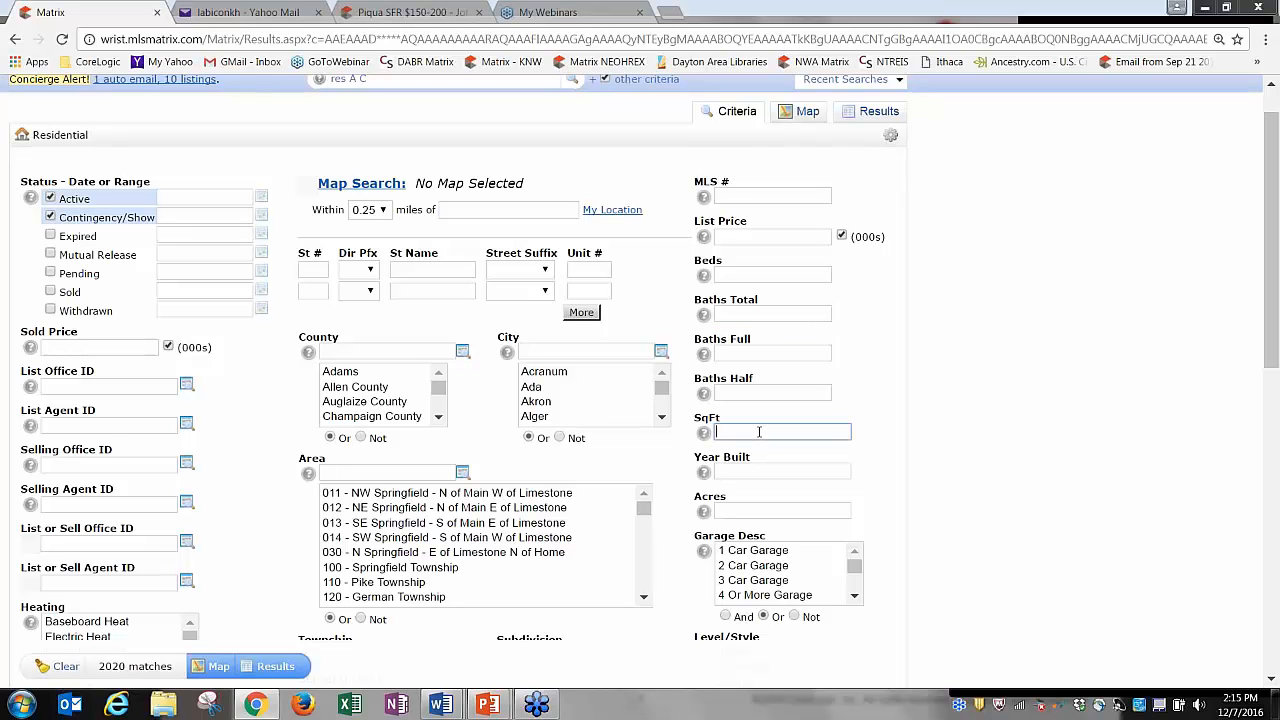
type("2000")
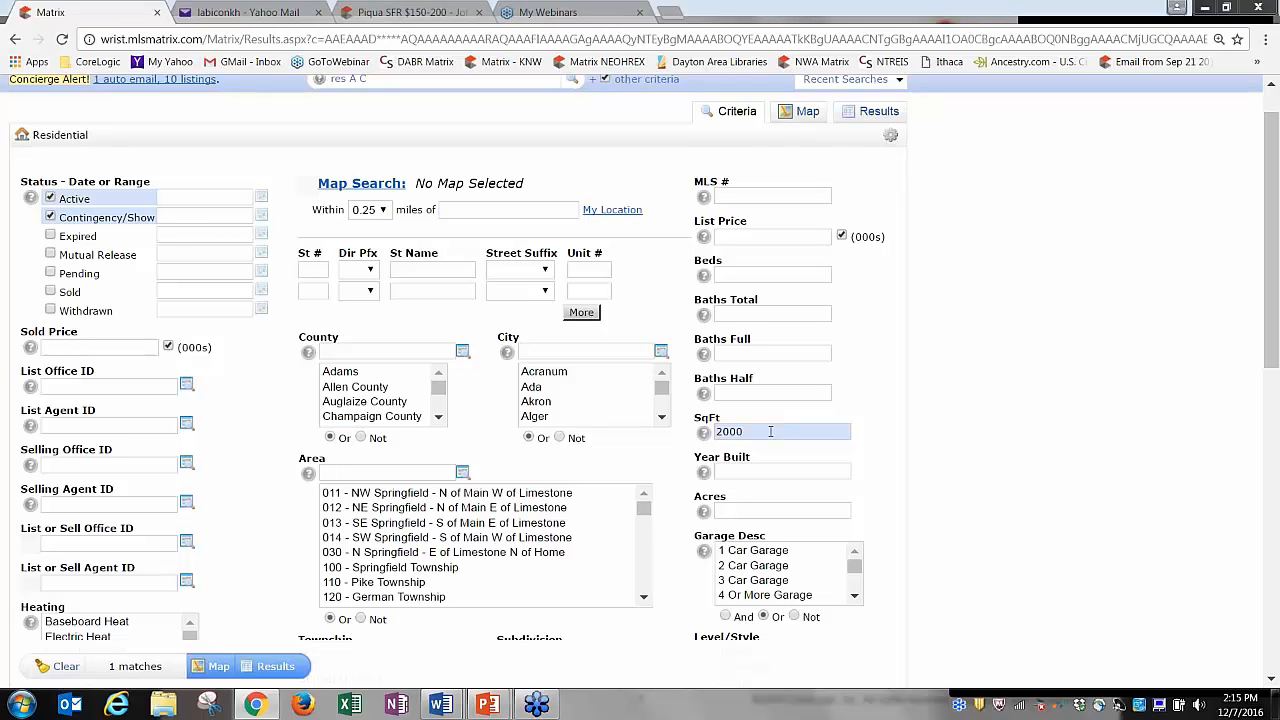
left_click(770, 431)
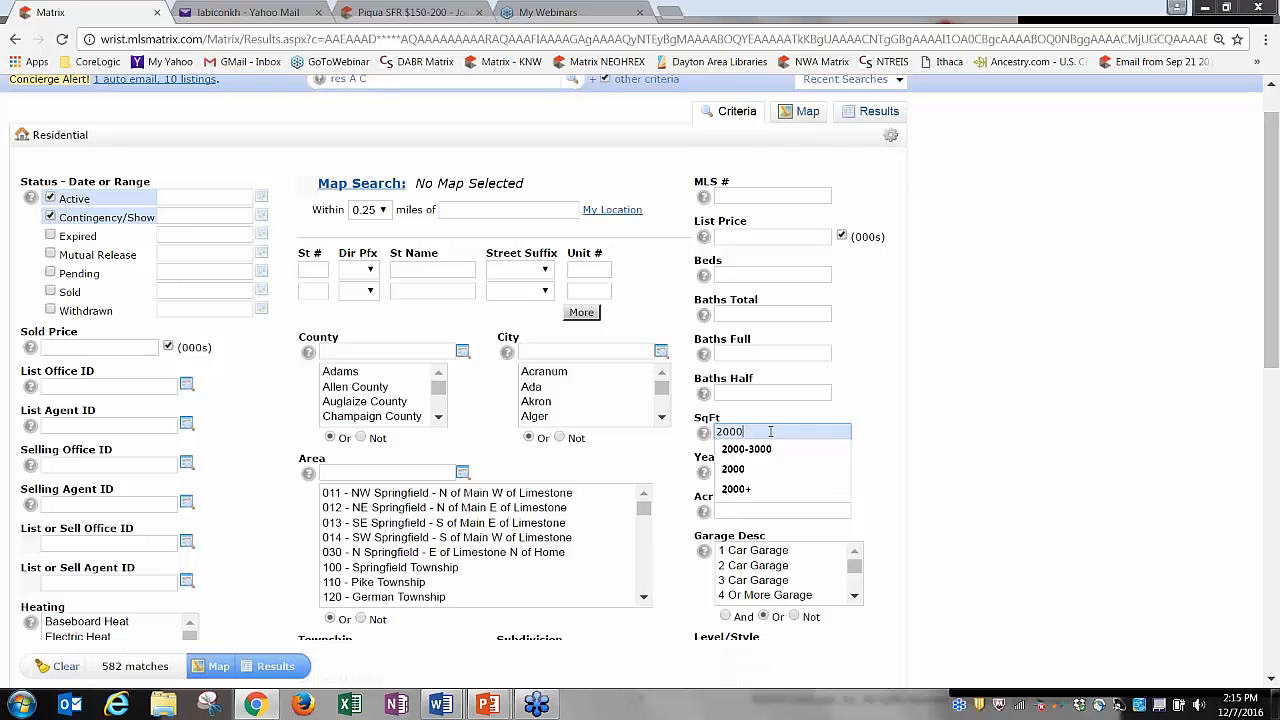
type("-")
left_click(772, 449)
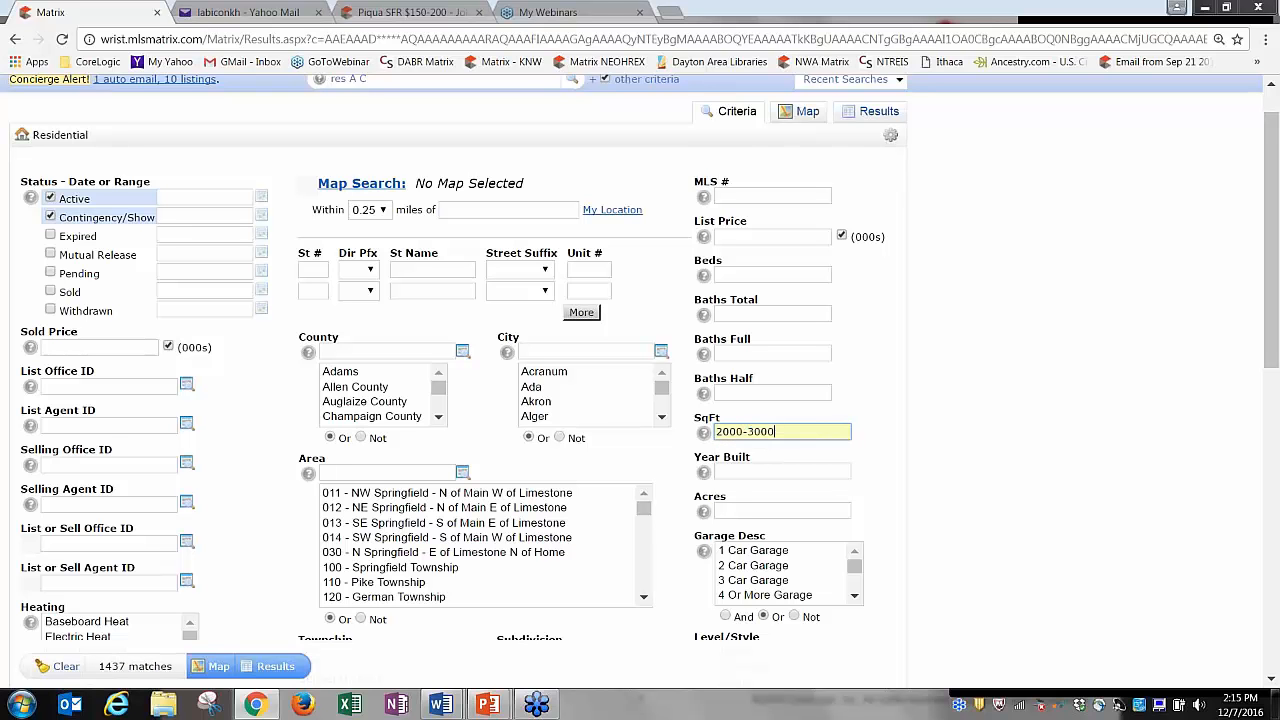
key("ctrl+a")
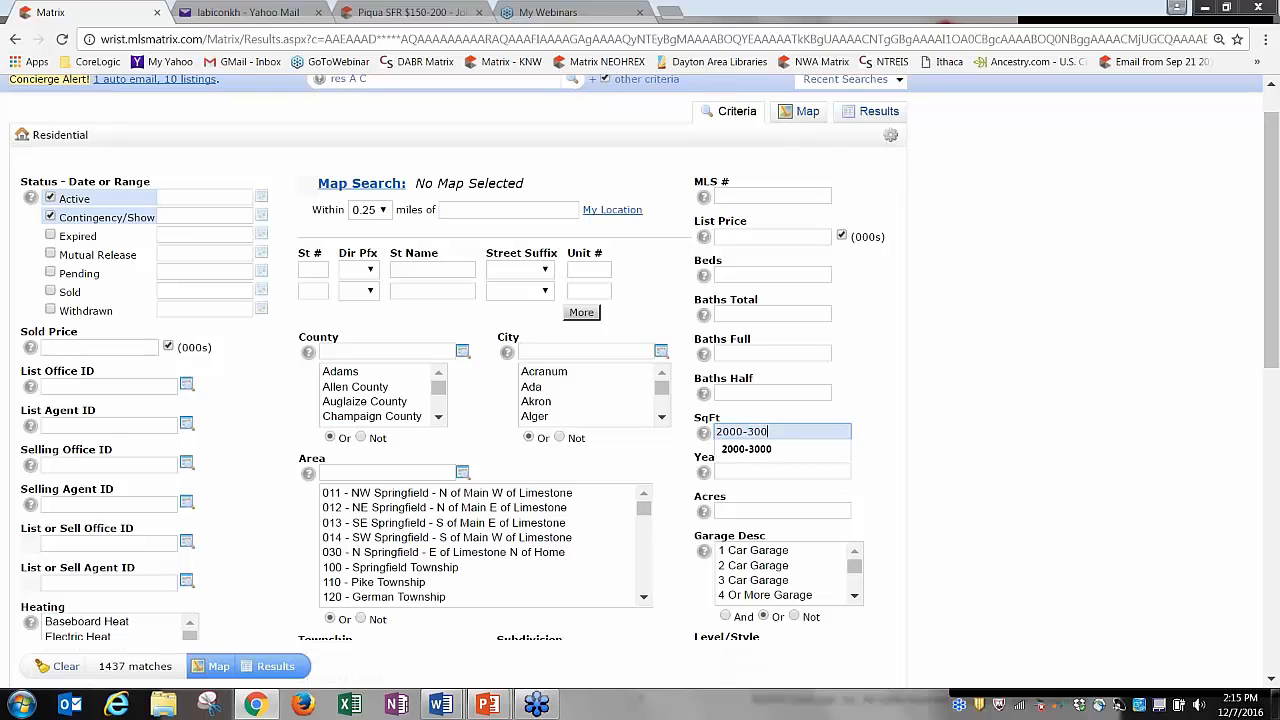
key("BackSpace")
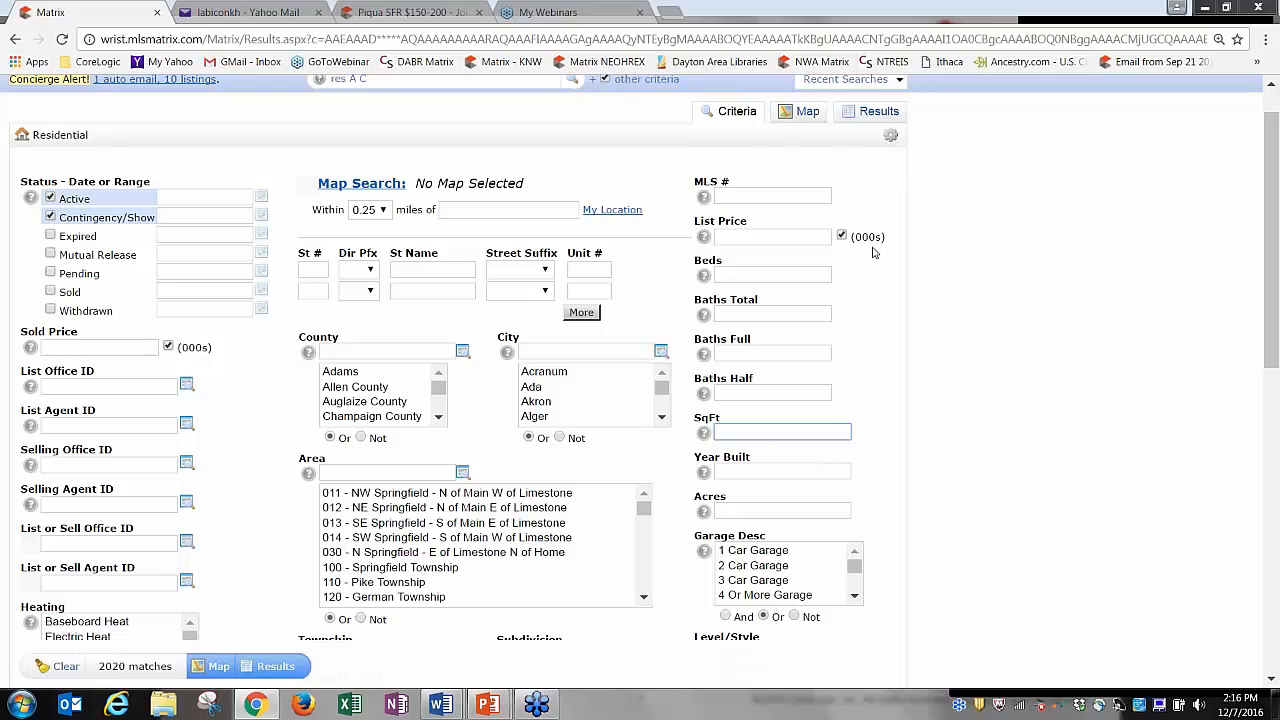
Check Sold status and try sold-date ranges of 90, 120 and 365 days.
left_click(51, 291)
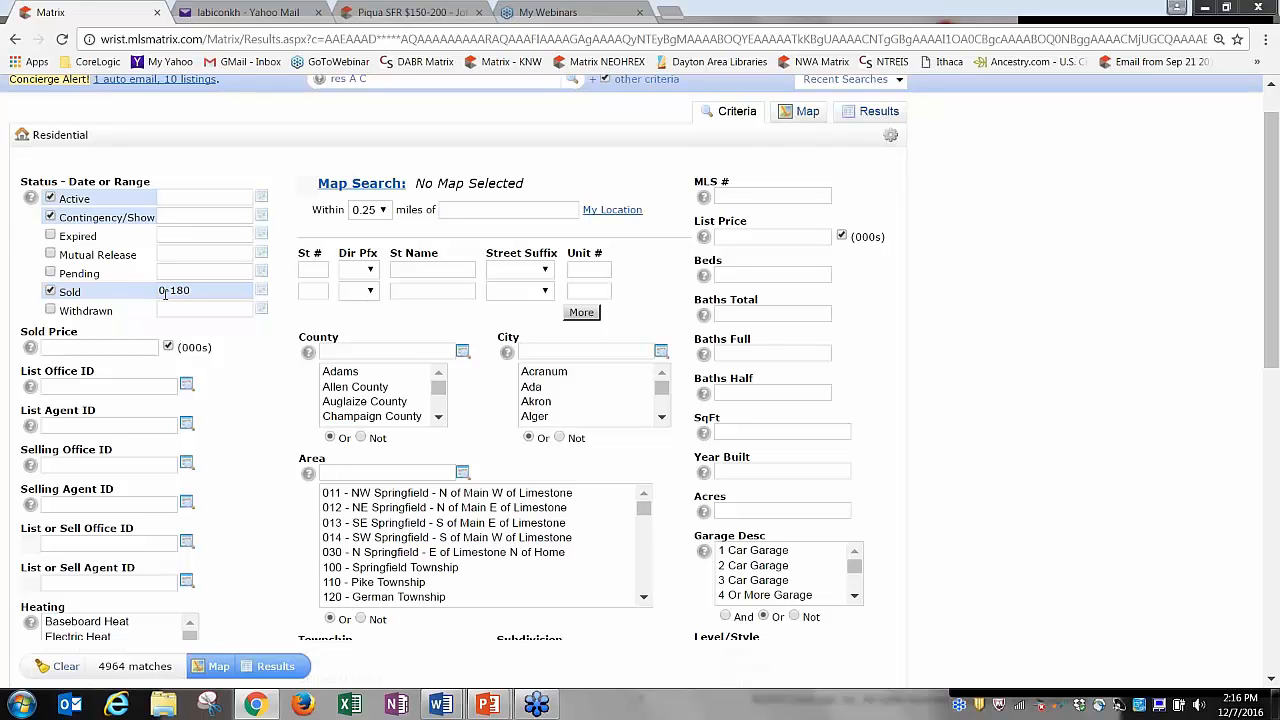
left_click(200, 290)
key("BackSpace")
key("BackSpace")
key("BackSpace")
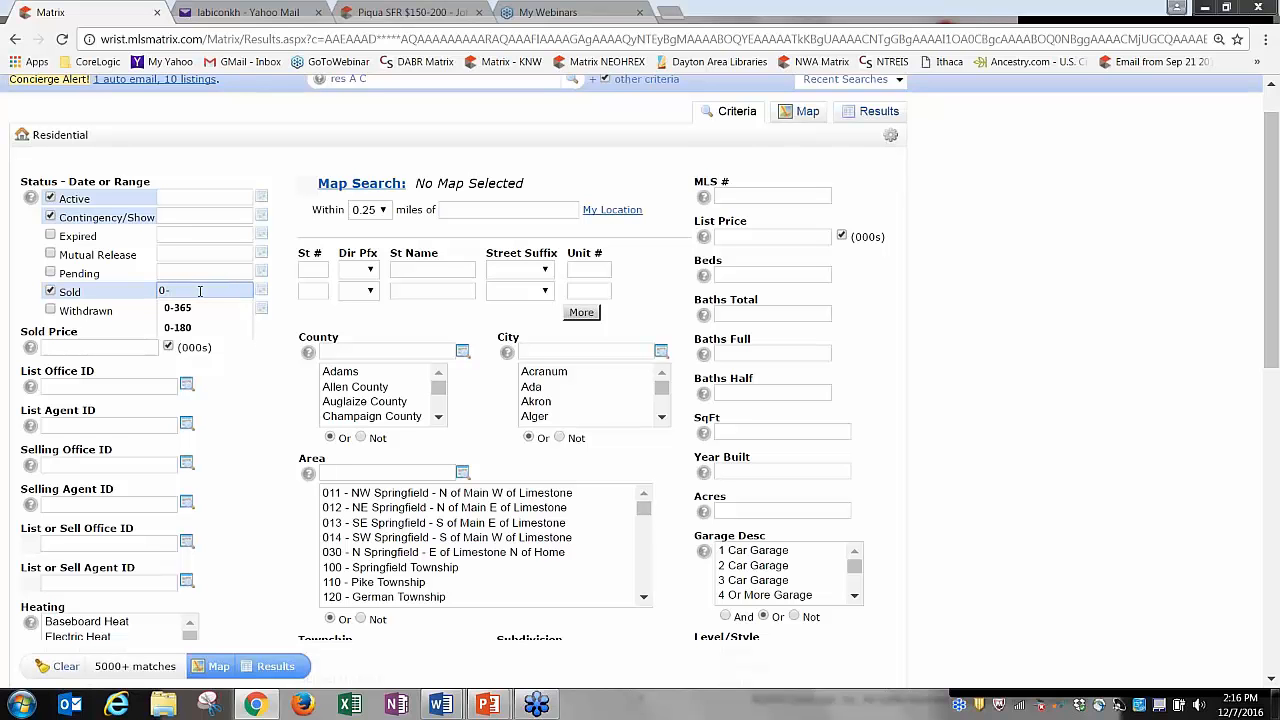
type("120")
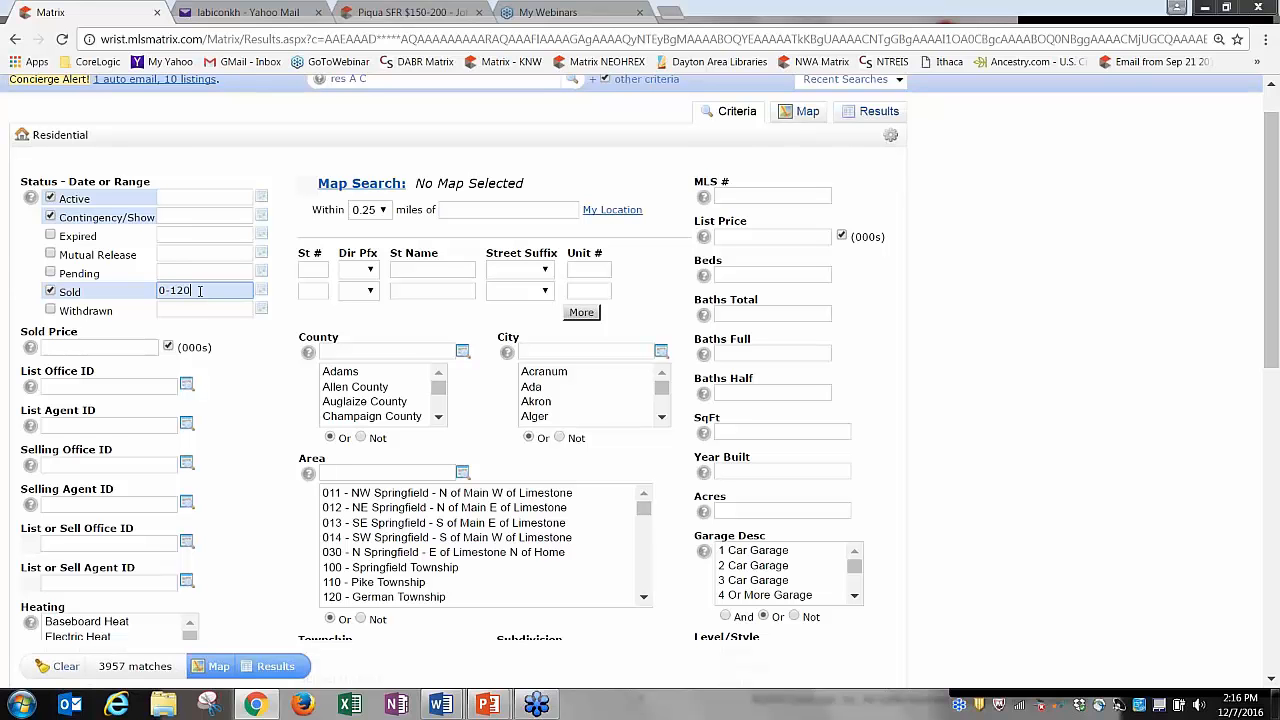
key("BackSpace")
key("BackSpace")
key("BackSpace")
type("3")
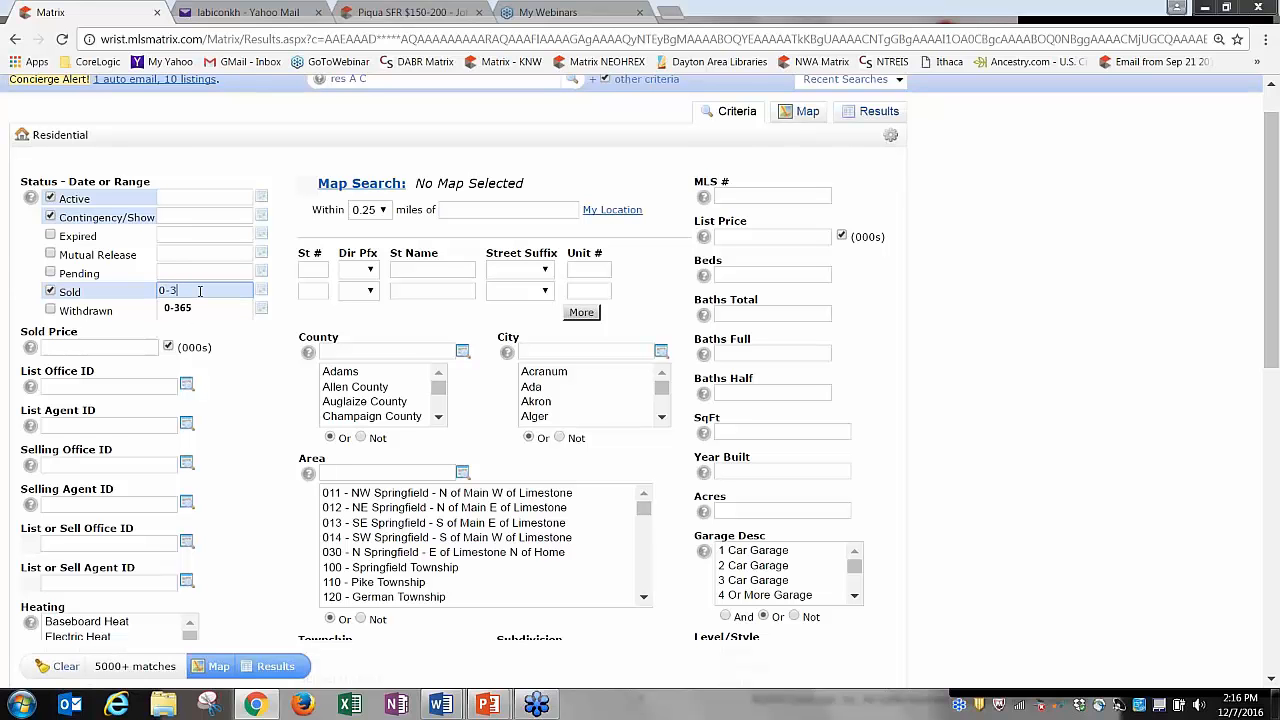
type("65")
Try a sold-date range of 1/1/16-11/30/16, then erase the date box.
key("BackSpace")
key("BackSpace")
key("BackSpace")
key("BackSpace")
key("BackSpace")
type("1/1/")
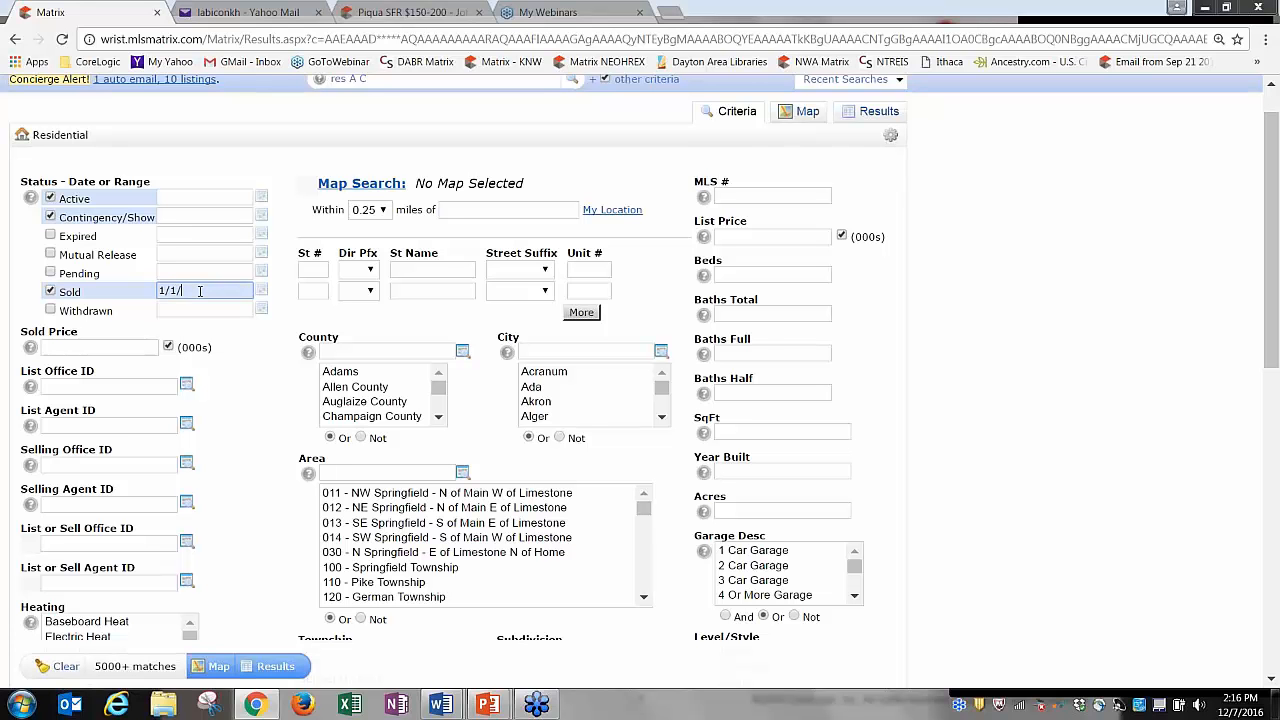
type("16")
left_click(249, 361)
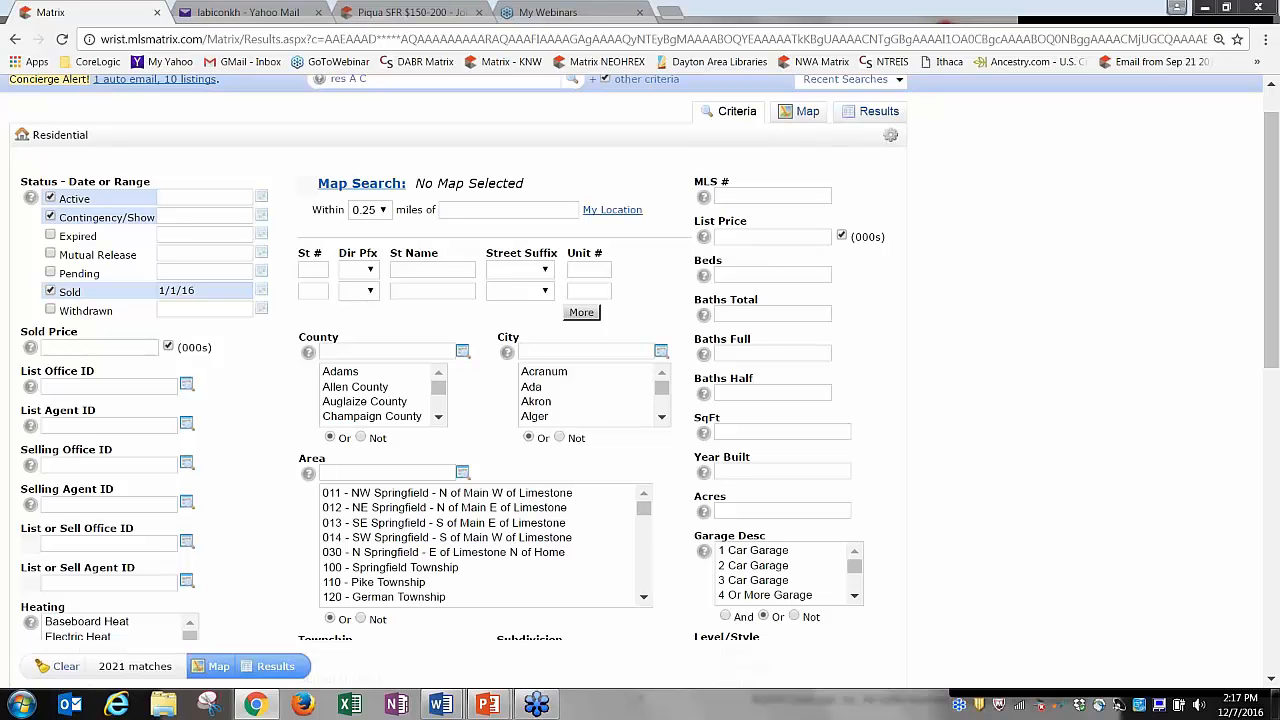
left_click(228, 291)
type("+")
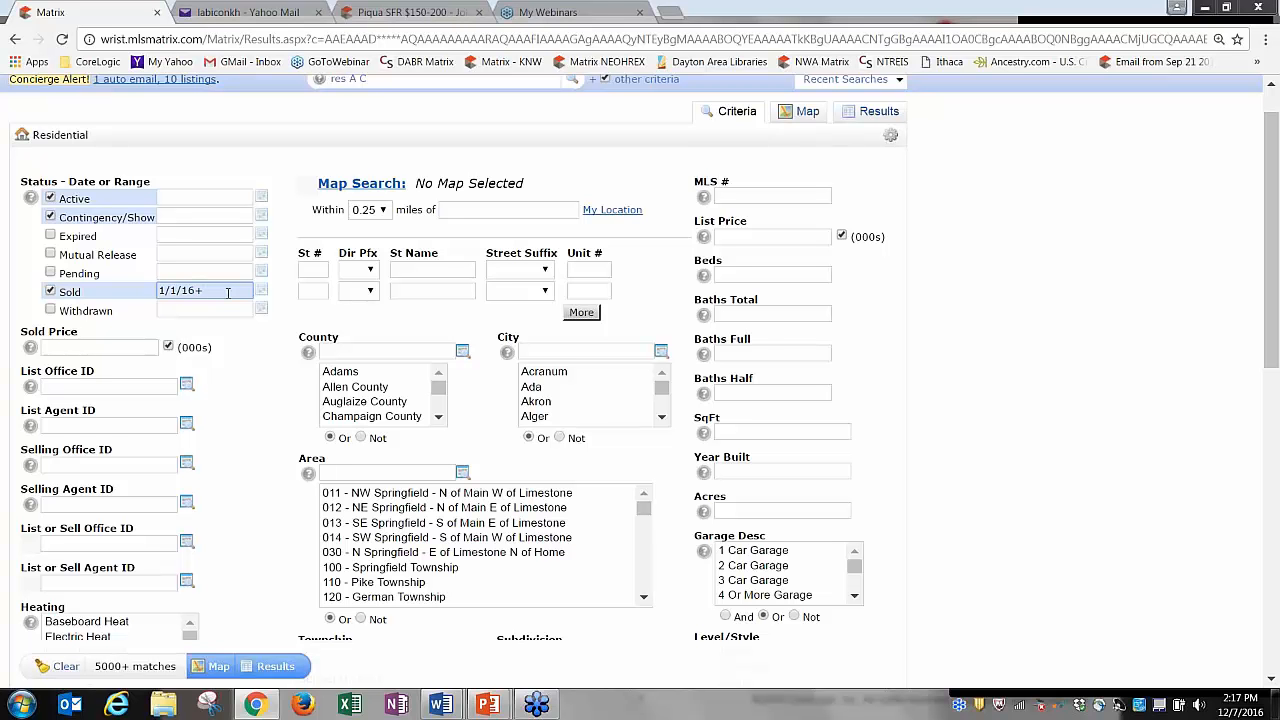
key("BackSpace")
type("-11/30/16")
key("BackSpace")
key("BackSpace")
key("BackSpace")
key("BackSpace")
key("BackSpace")
key("BackSpace")
key("BackSpace")
key("BackSpace")
key("BackSpace")
key("BackSpace")
key("BackSpace")
key("BackSpace")
key("BackSpace")
key("BackSpace")
key("BackSpace")
Pick two June 2016 sold dates in the calendar and confirm with OK.
left_click(261, 291)
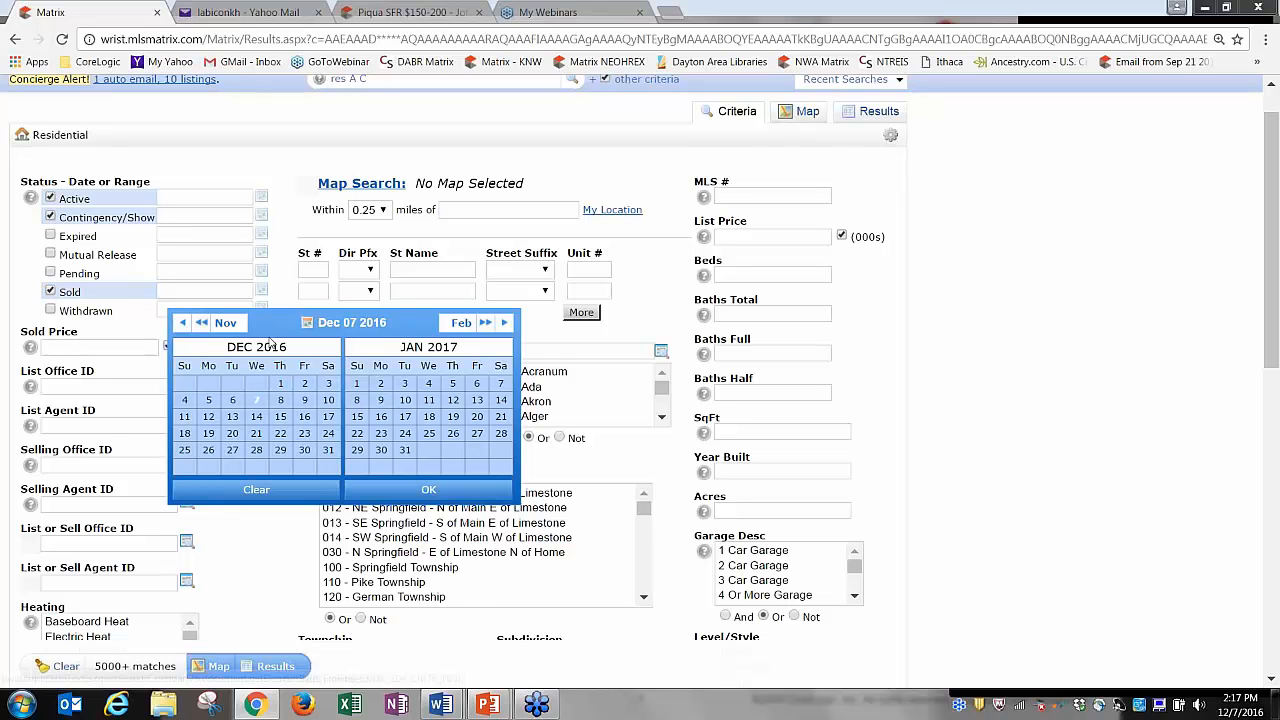
left_click(181, 323)
left_click(181, 323)
left_click(181, 323)
left_click(181, 323)
left_click(181, 323)
left_click(181, 323)
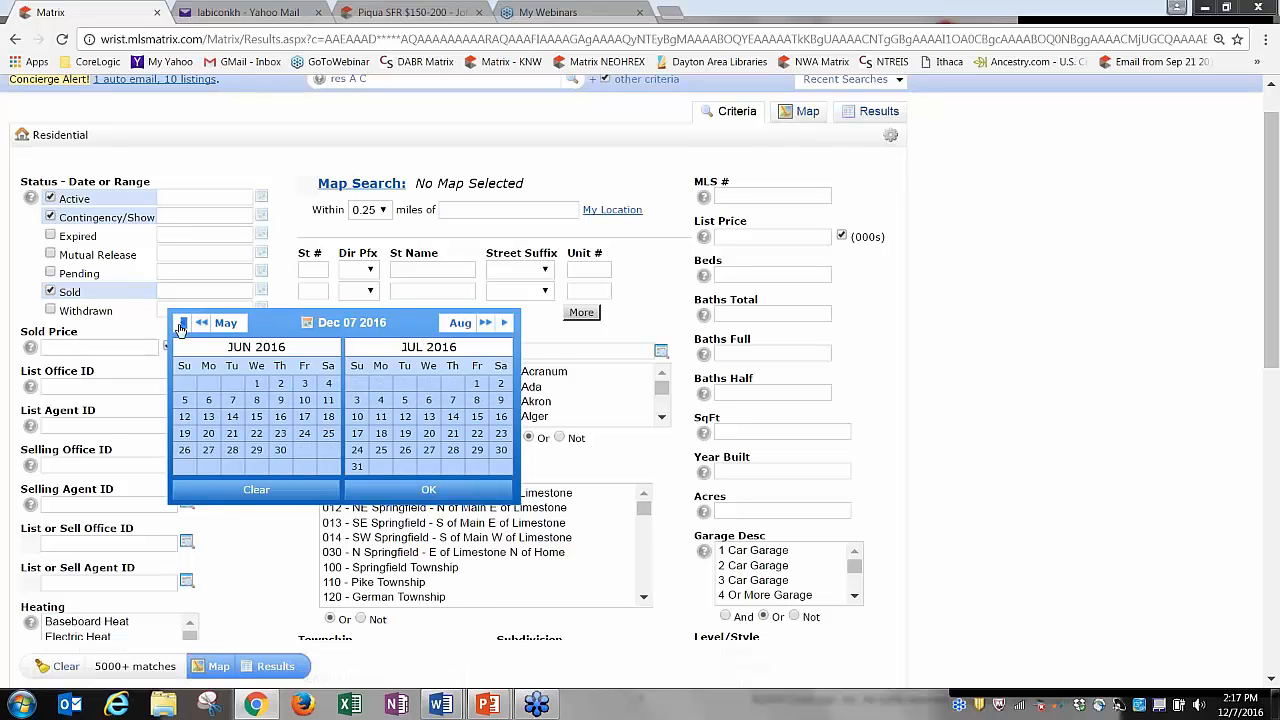
left_click(286, 408)
left_click(233, 441)
left_click(371, 490)
left_click(200, 293)
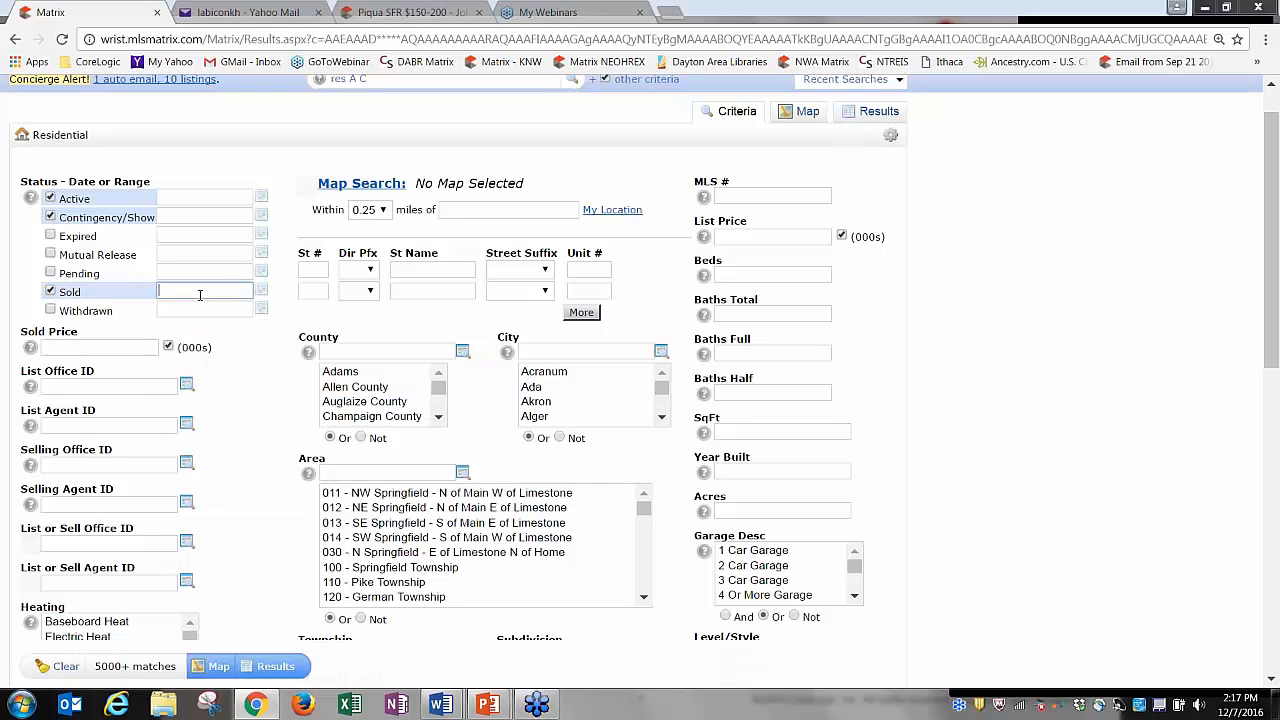
Uncheck Sold, toggling Pending, Expired and Withdrawn on and back off.
left_click(50, 291)
left_click(50, 273)
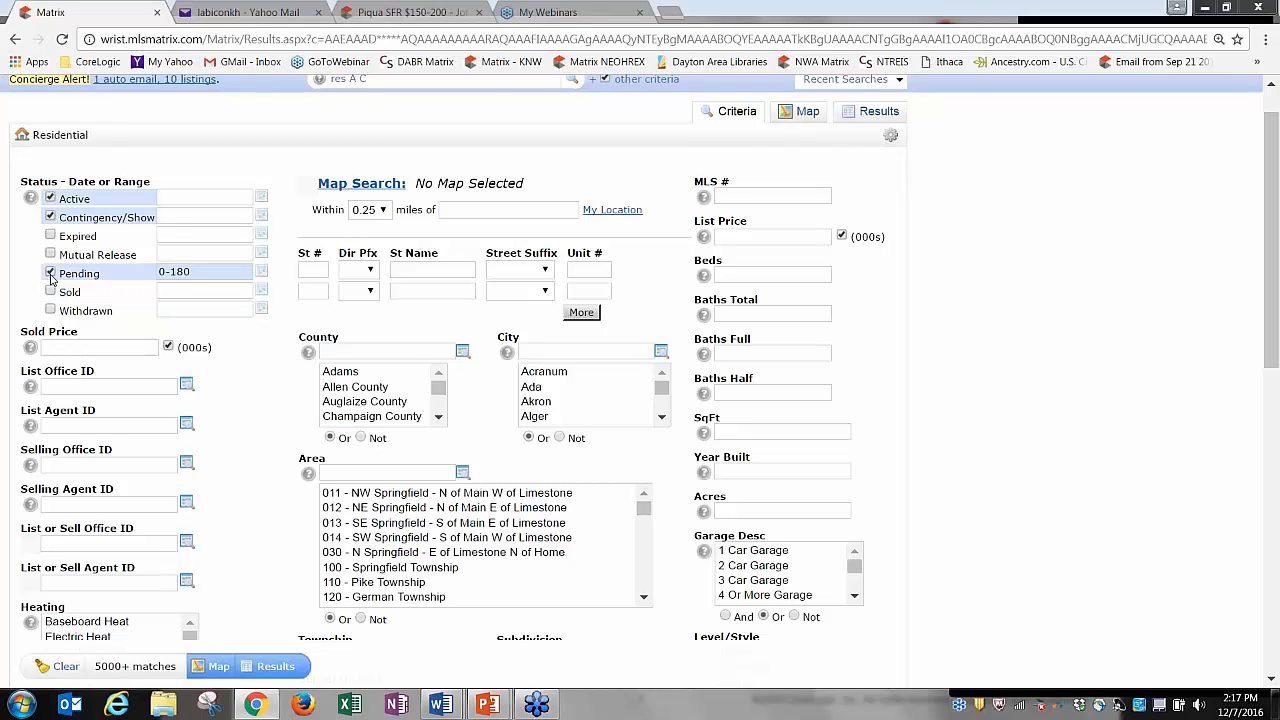
left_click(50, 273)
left_click(50, 236)
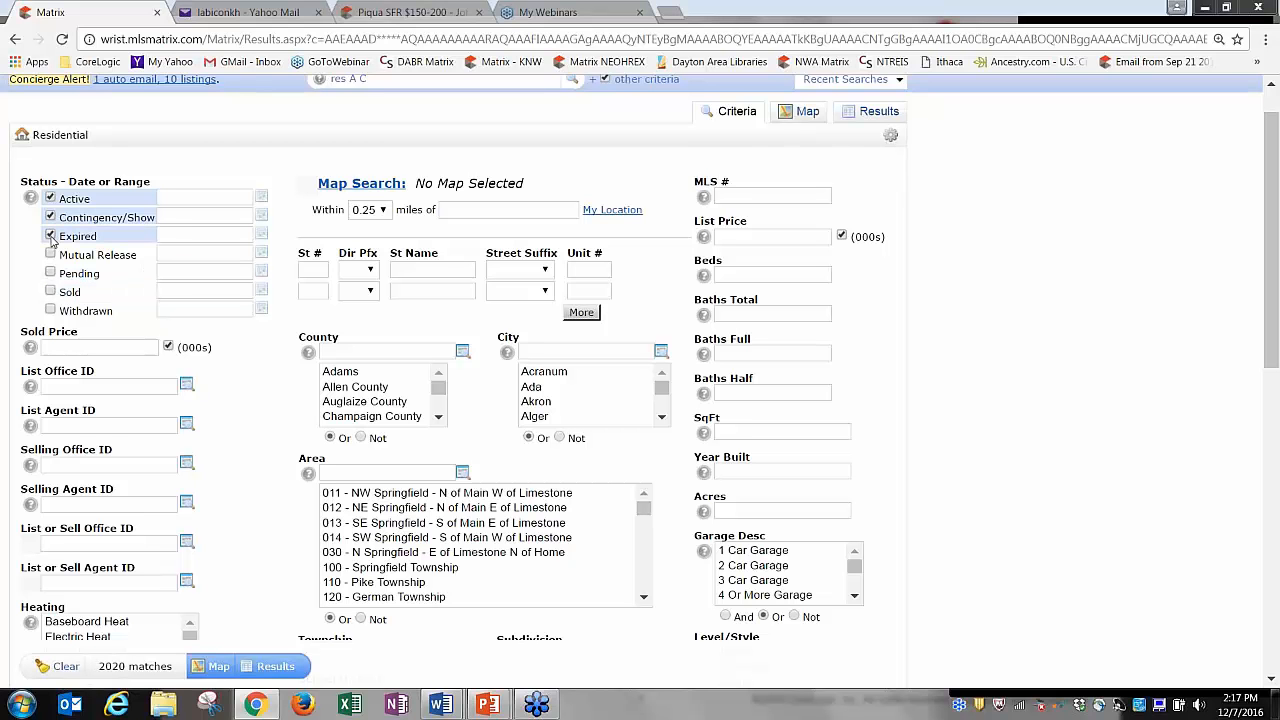
left_click(50, 236)
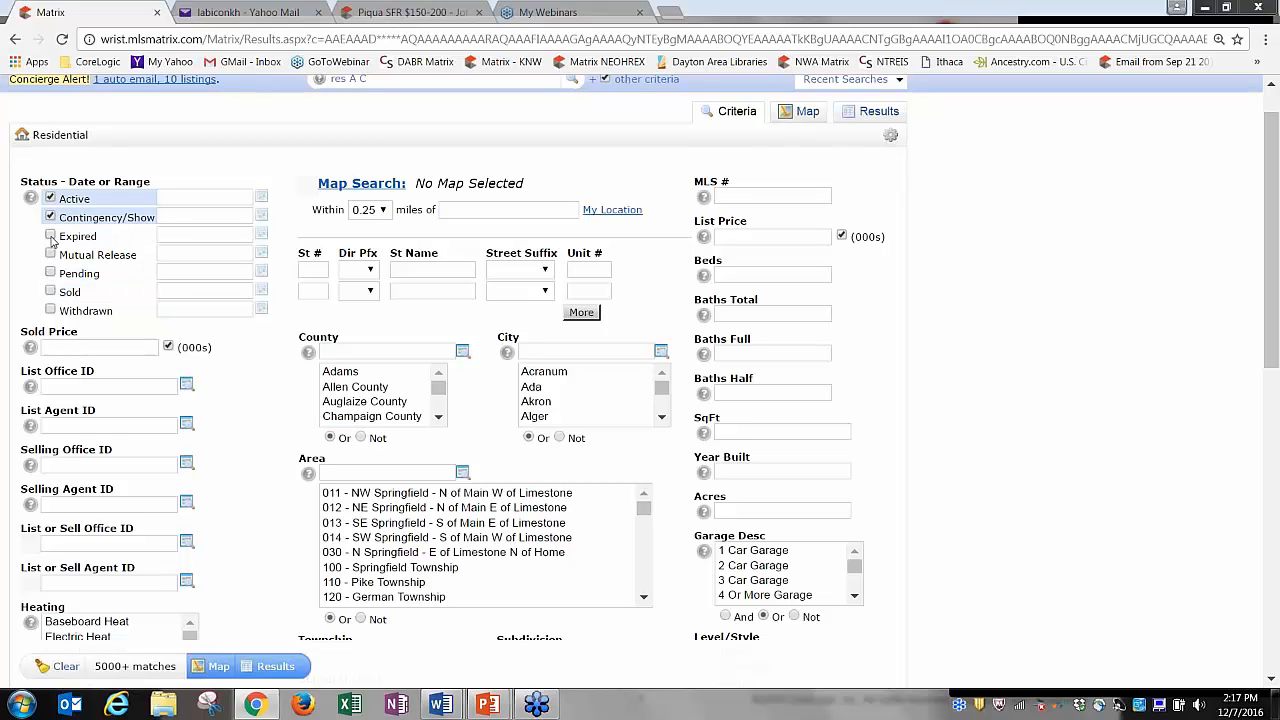
left_click(78, 313)
left_click(78, 313)
Choose Auglaize County in the County list, briefly trying Champaign County first.
left_click_drag(1270, 297, 1276, 342)
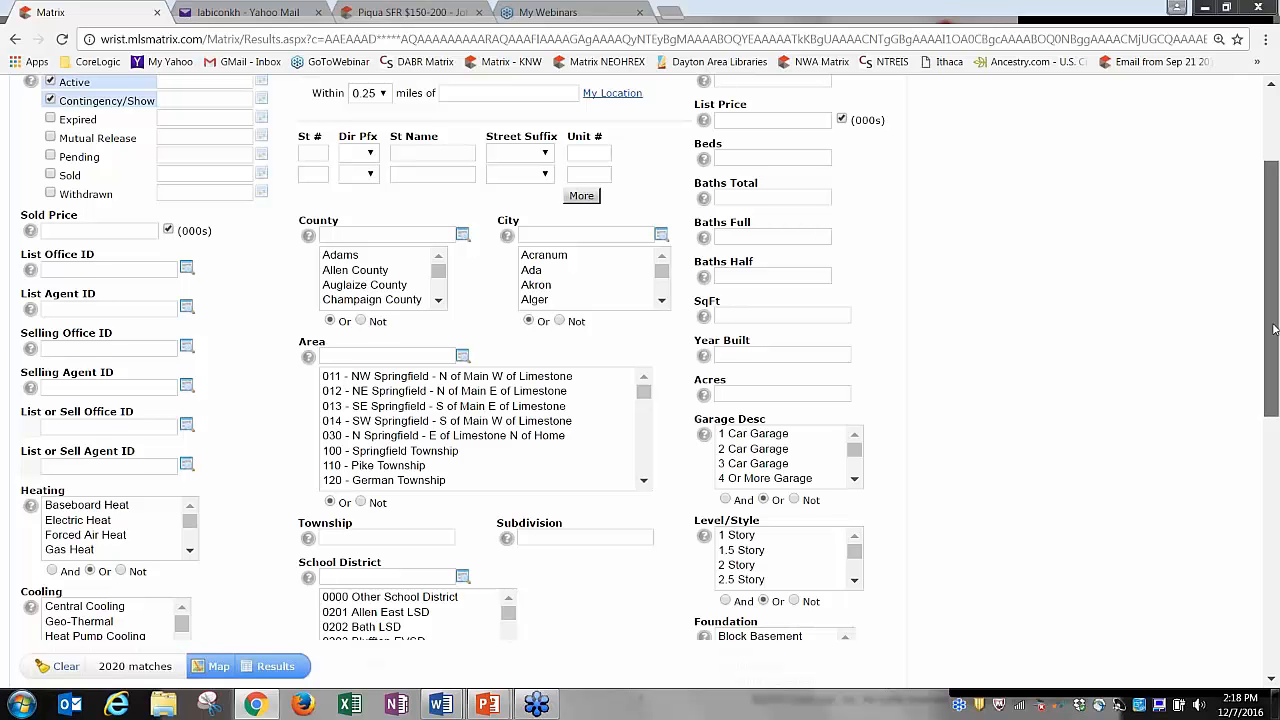
left_click_drag(1274, 329, 1273, 407)
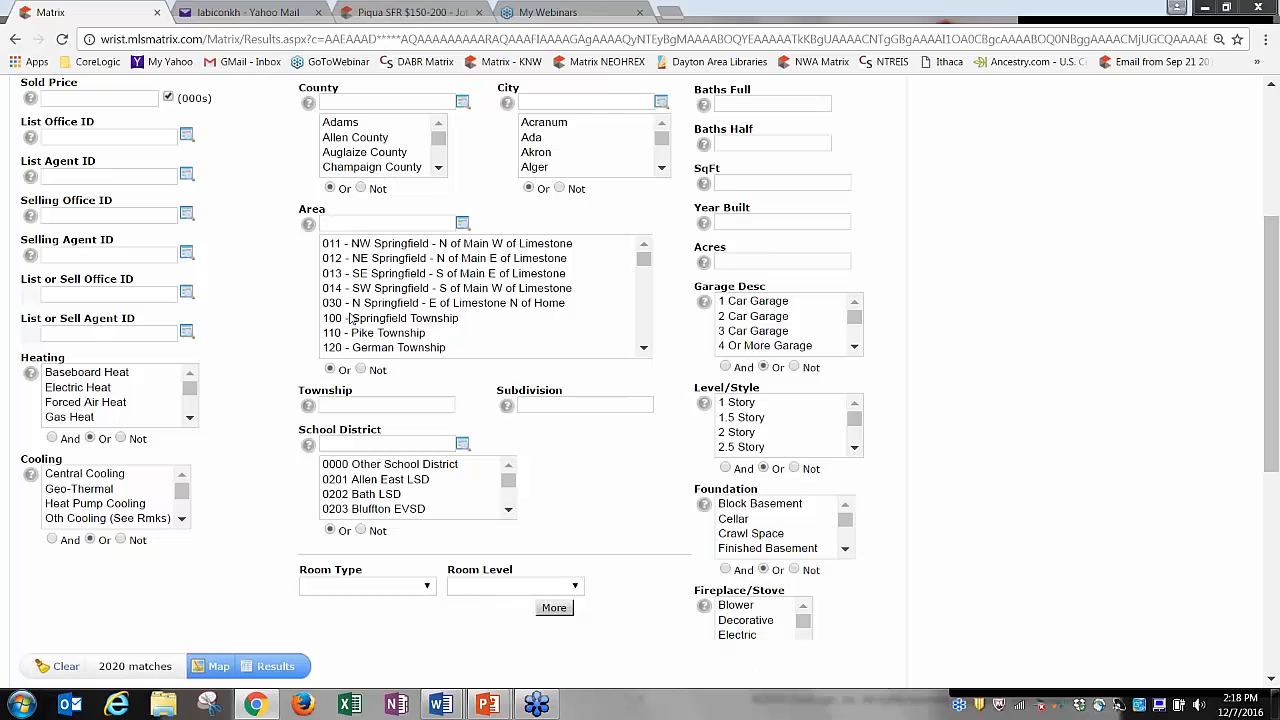
left_click(350, 154)
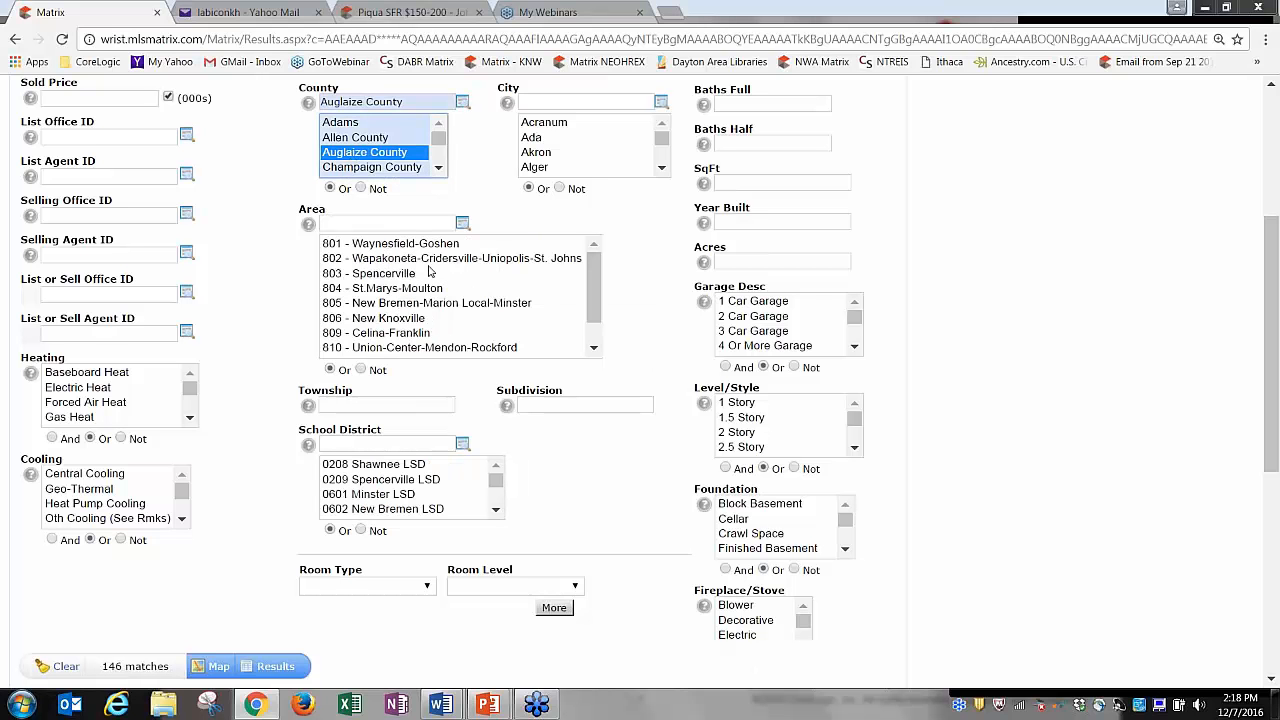
mouse_move(592, 305)
left_mouse_down()
mouse_move(588, 345)
mouse_move(590, 318)
left_mouse_up()
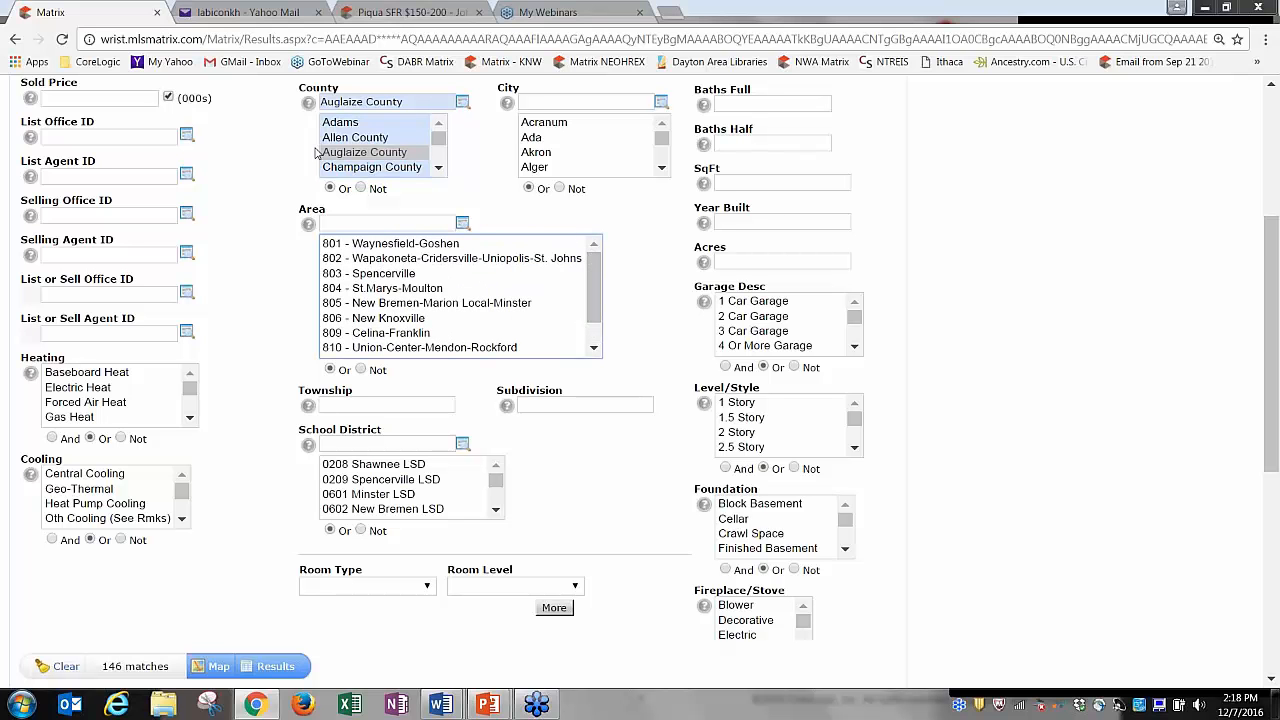
left_click(371, 167)
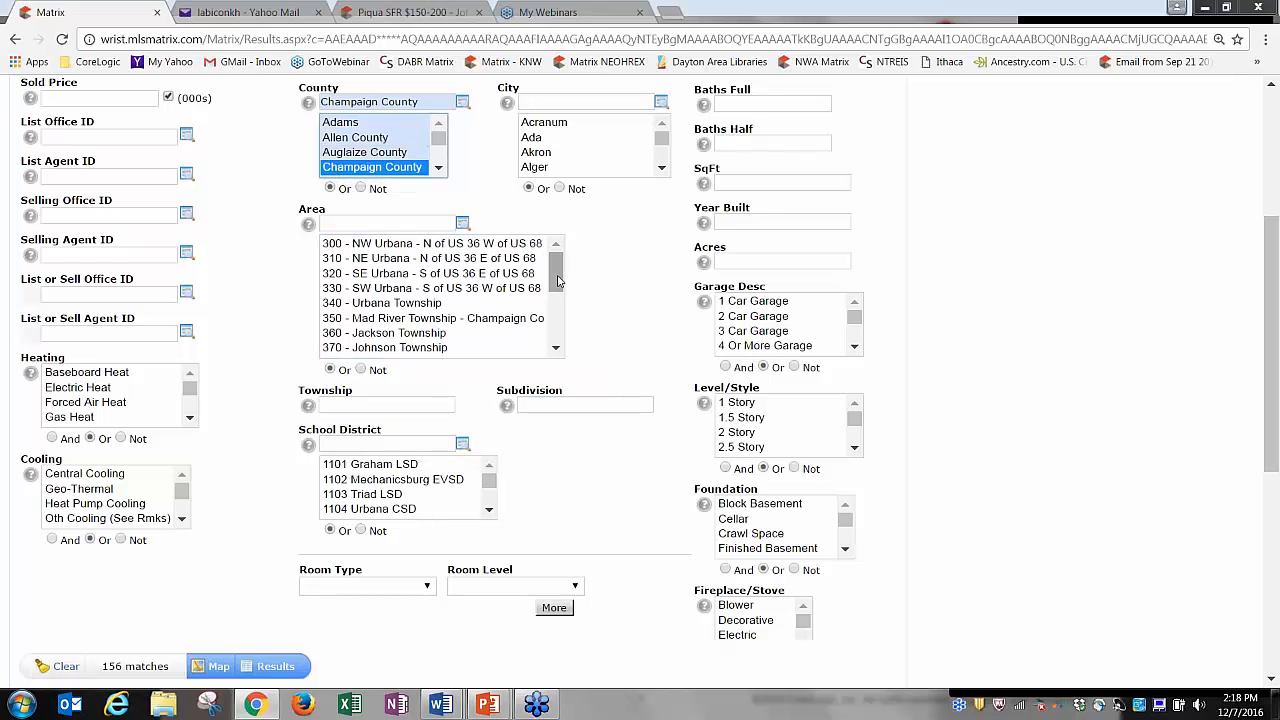
mouse_move(557, 285)
left_mouse_down()
mouse_move(558, 310)
mouse_move(553, 263)
mouse_move(555, 320)
mouse_move(551, 263)
left_mouse_up()
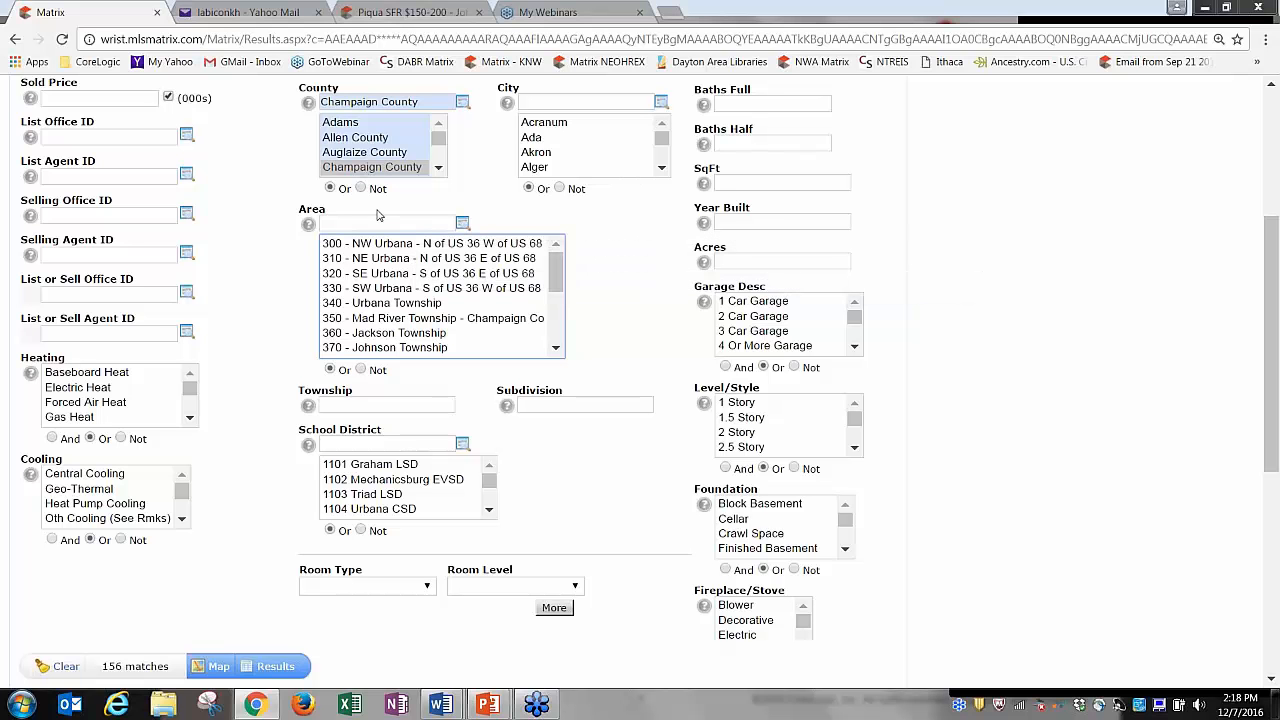
left_click(373, 154)
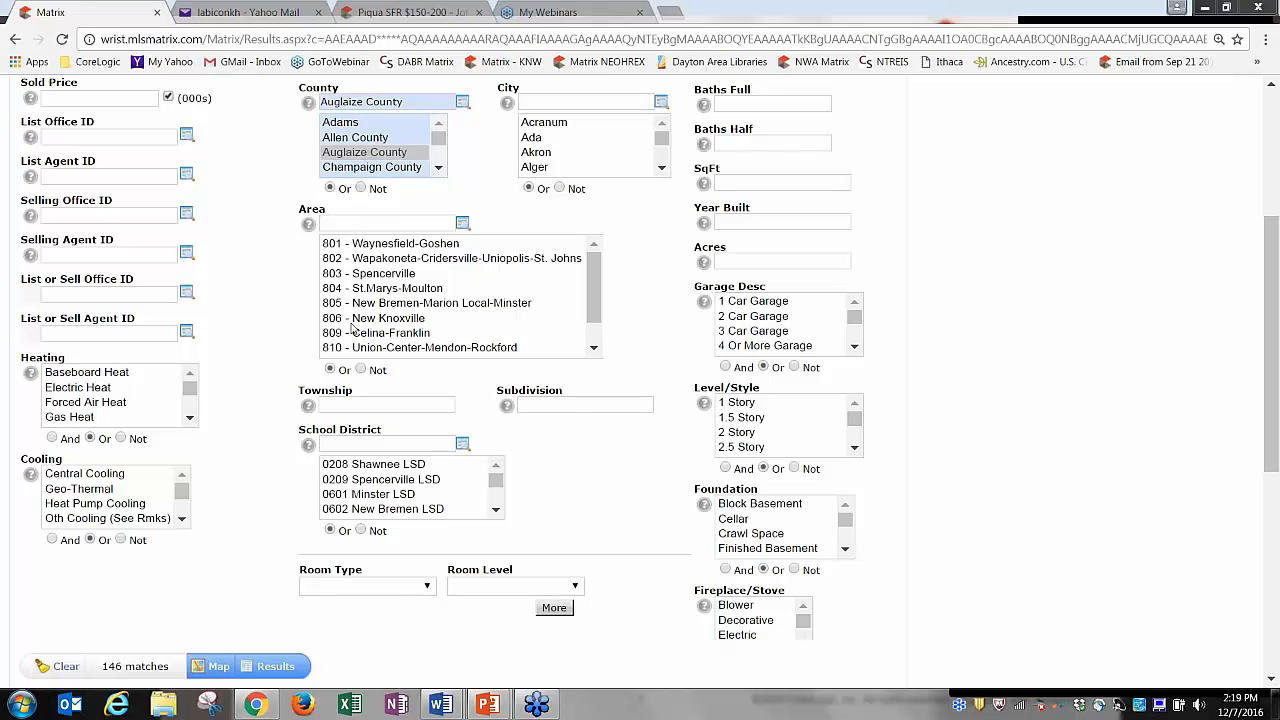
Clear the county restriction and click through Springfield areas 011, 012, 013, 014 and 030.
left_click(368, 167)
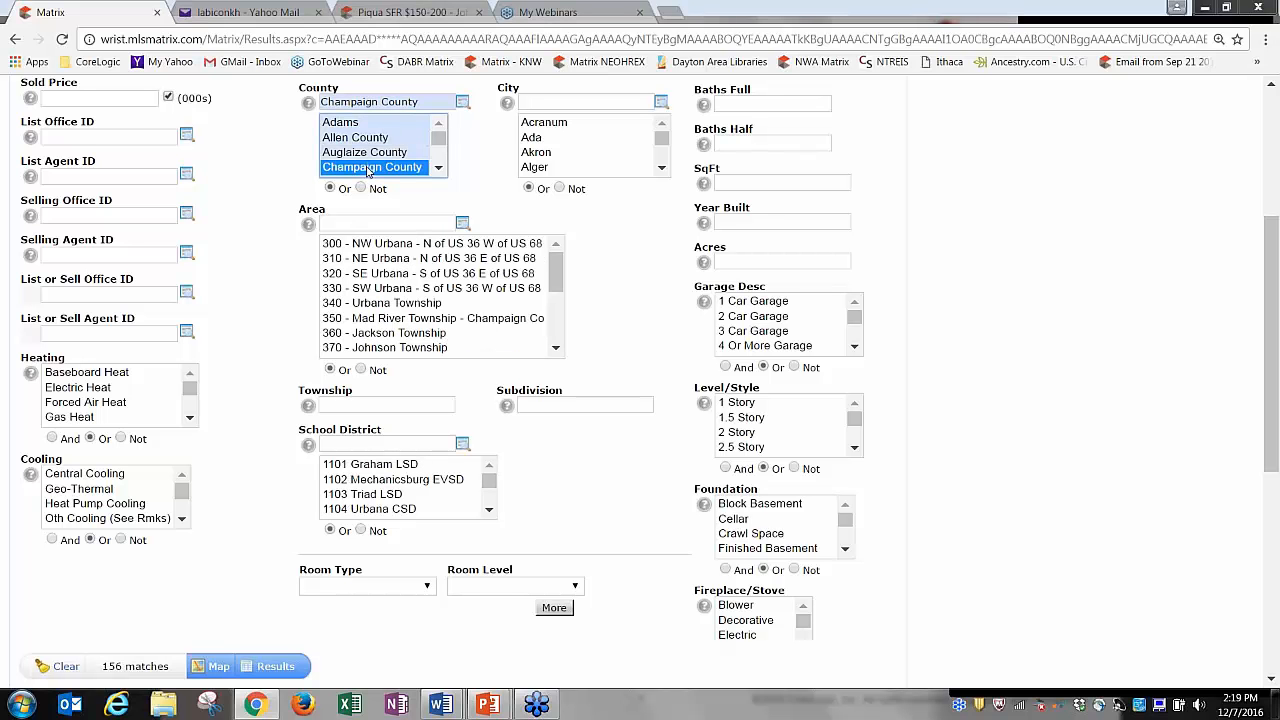
left_click(368, 168)
left_click(380, 243)
left_click(383, 258)
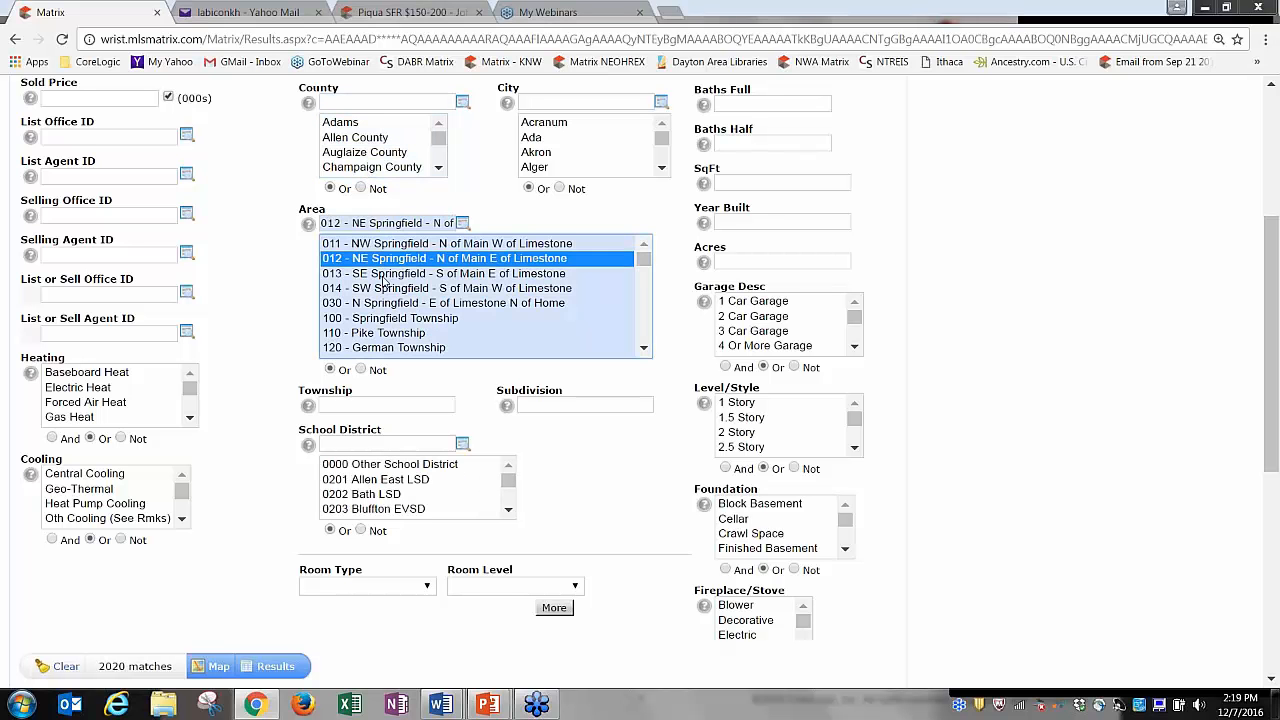
left_click(383, 273)
left_click(385, 303)
left_click(387, 288)
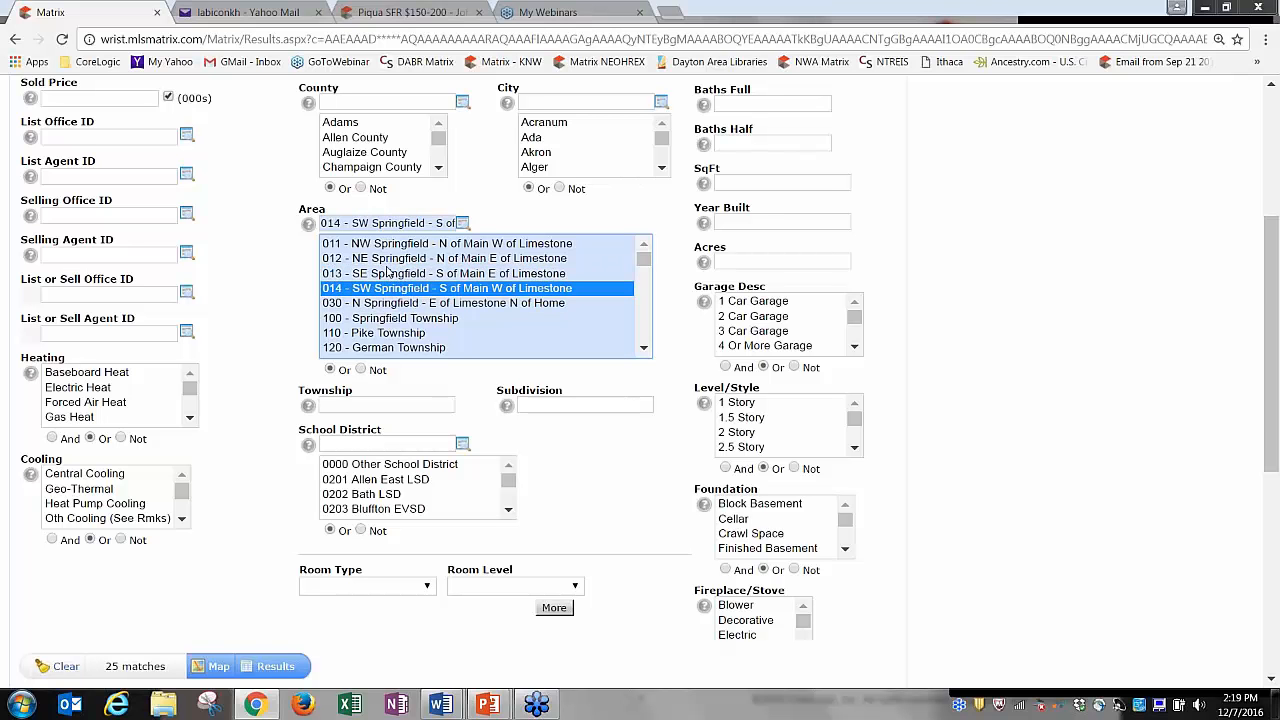
left_click(390, 258)
left_click(393, 245)
left_click(396, 273)
left_click(395, 289)
Multi-select areas 011-013, 100 and 110, then narrow the selection to area 030.
left_click(396, 274, "ctrl")
left_click(400, 259, "ctrl")
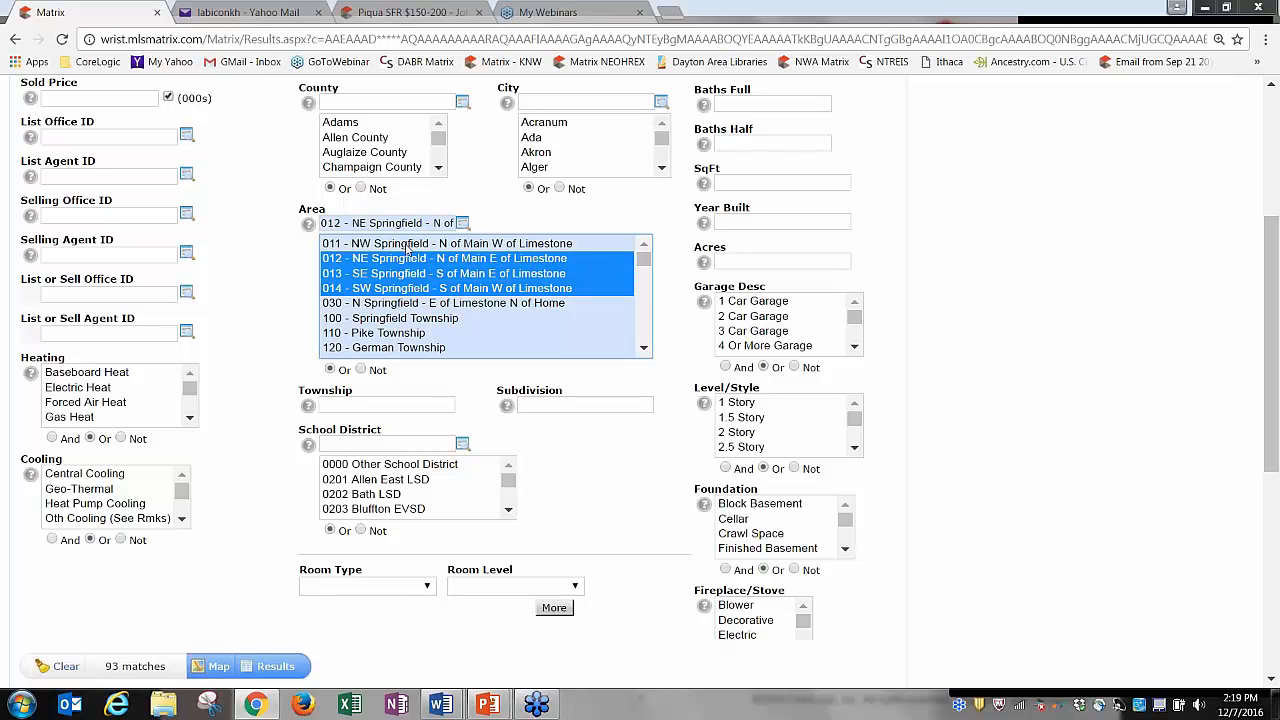
left_click(407, 245, "ctrl")
left_click(395, 320, "ctrl")
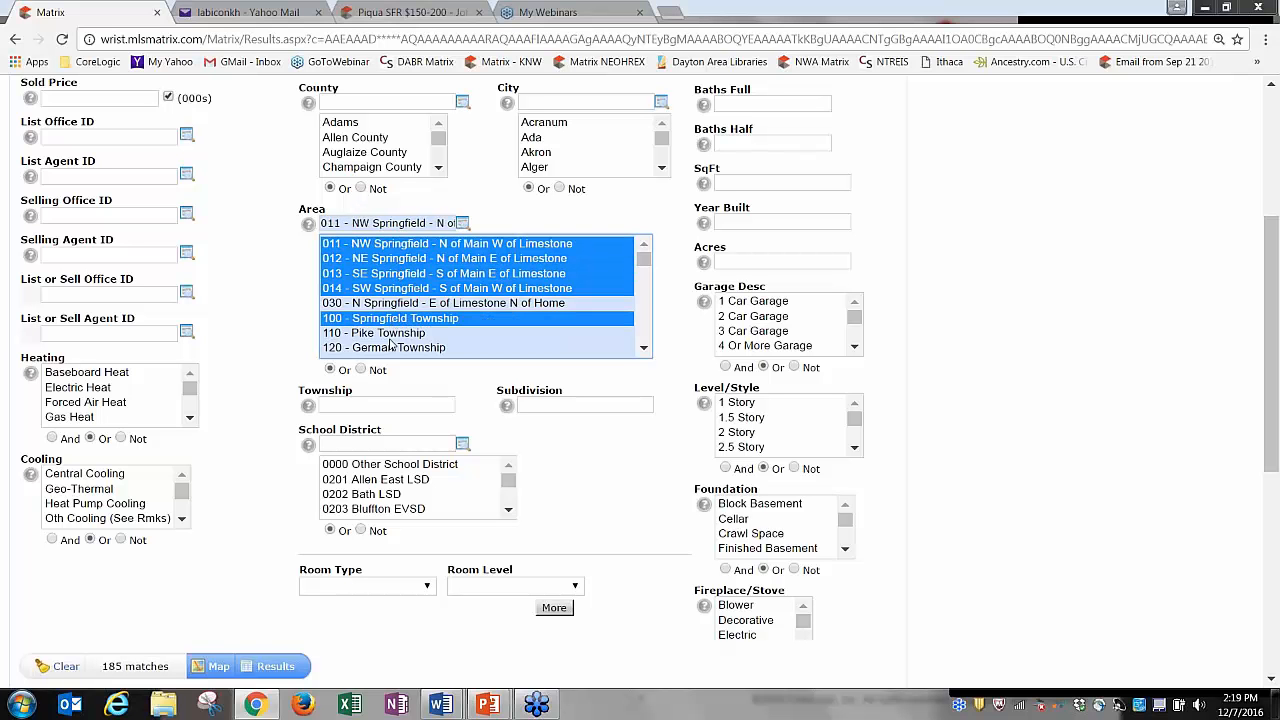
left_click(391, 334, "ctrl")
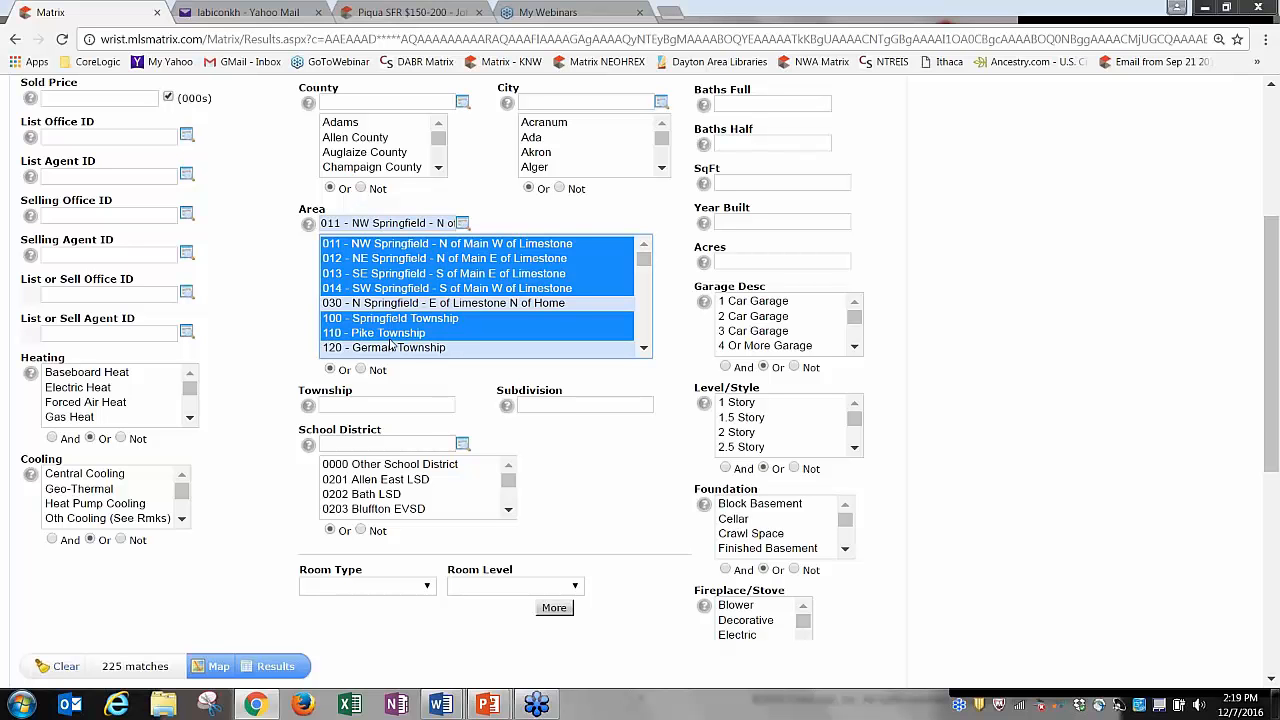
left_click(398, 248)
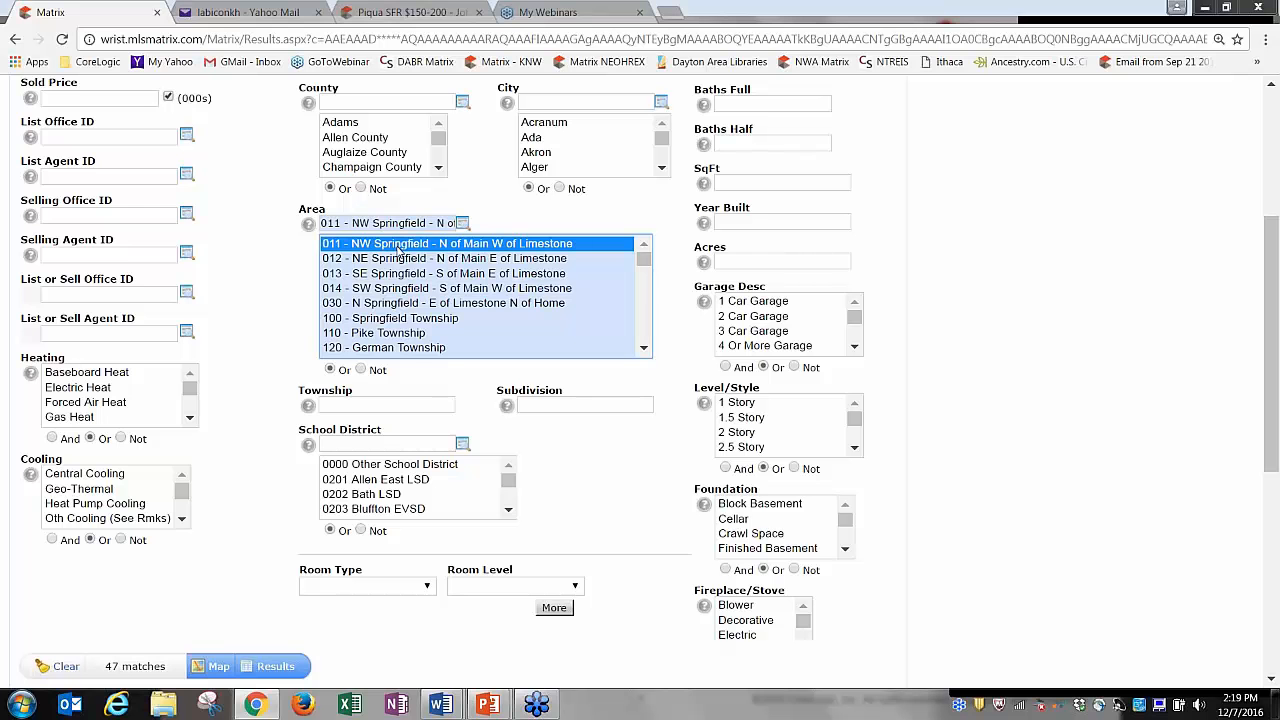
left_click(398, 336, "shift")
left_click(388, 336, "ctrl")
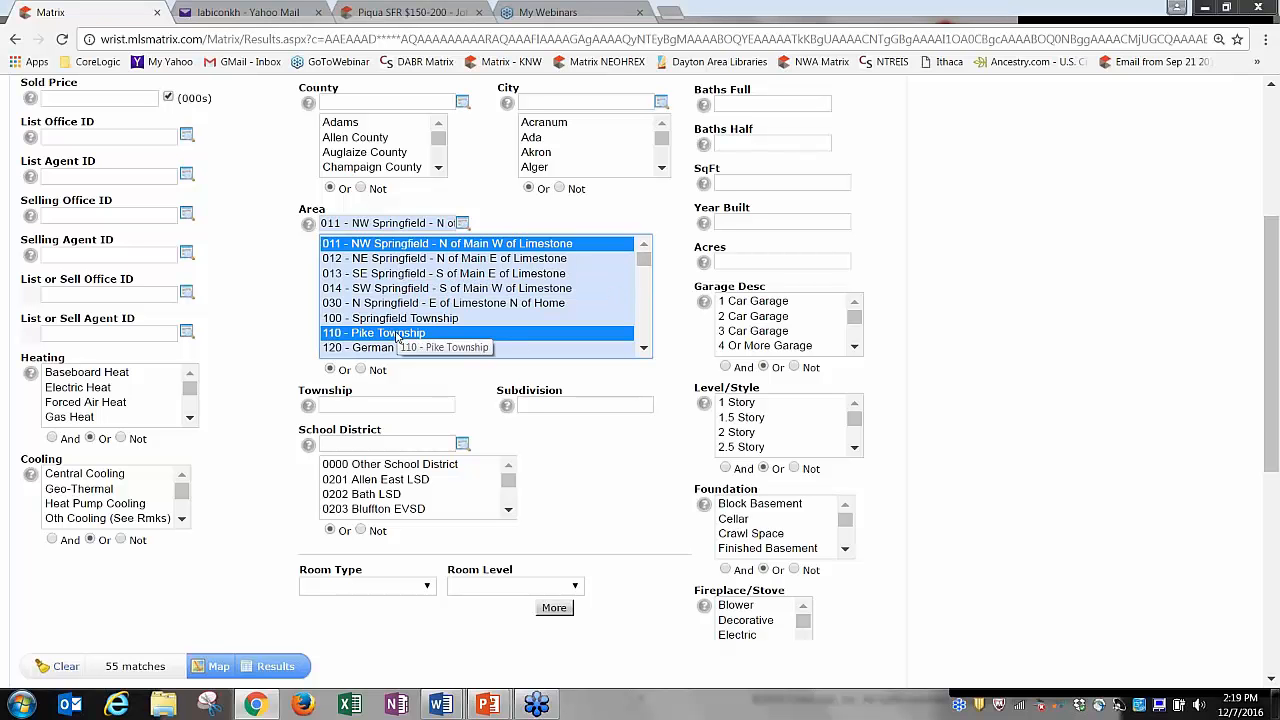
left_click(397, 334)
left_click(397, 303)
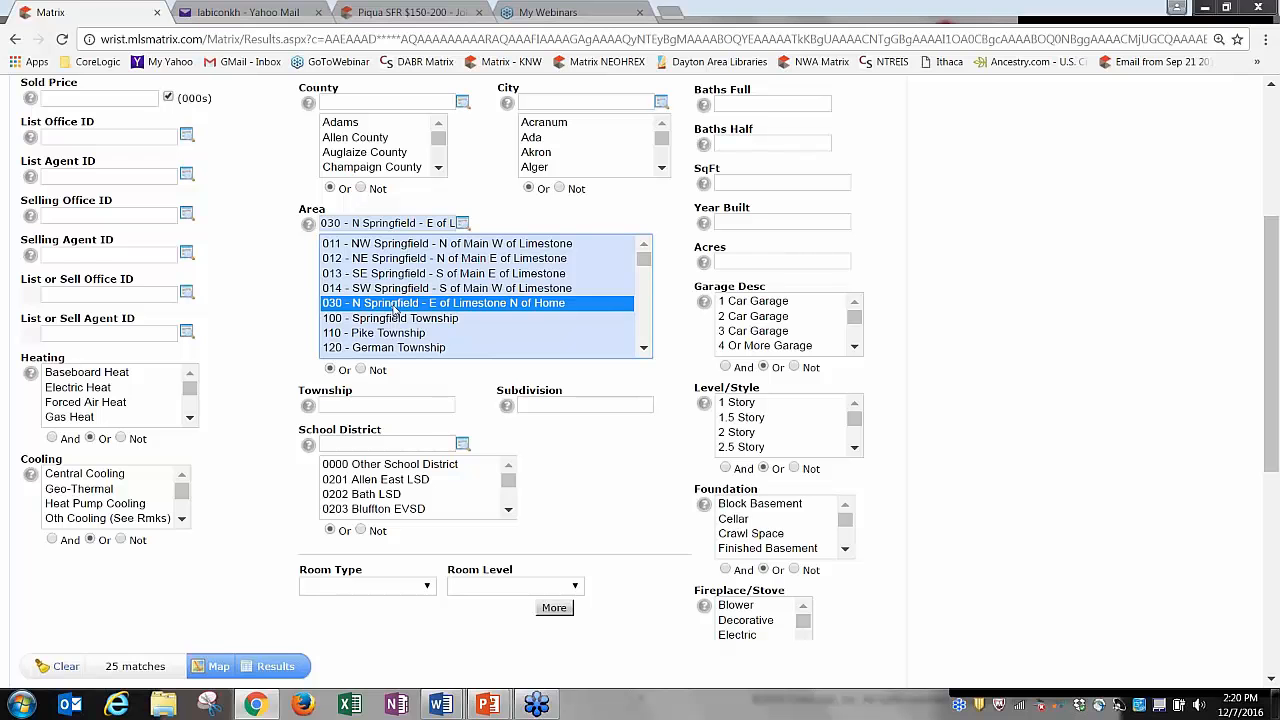
Deselect area 030, pick 013 SE Springfield, then deselect it to empty Area.
left_click(395, 310, "ctrl")
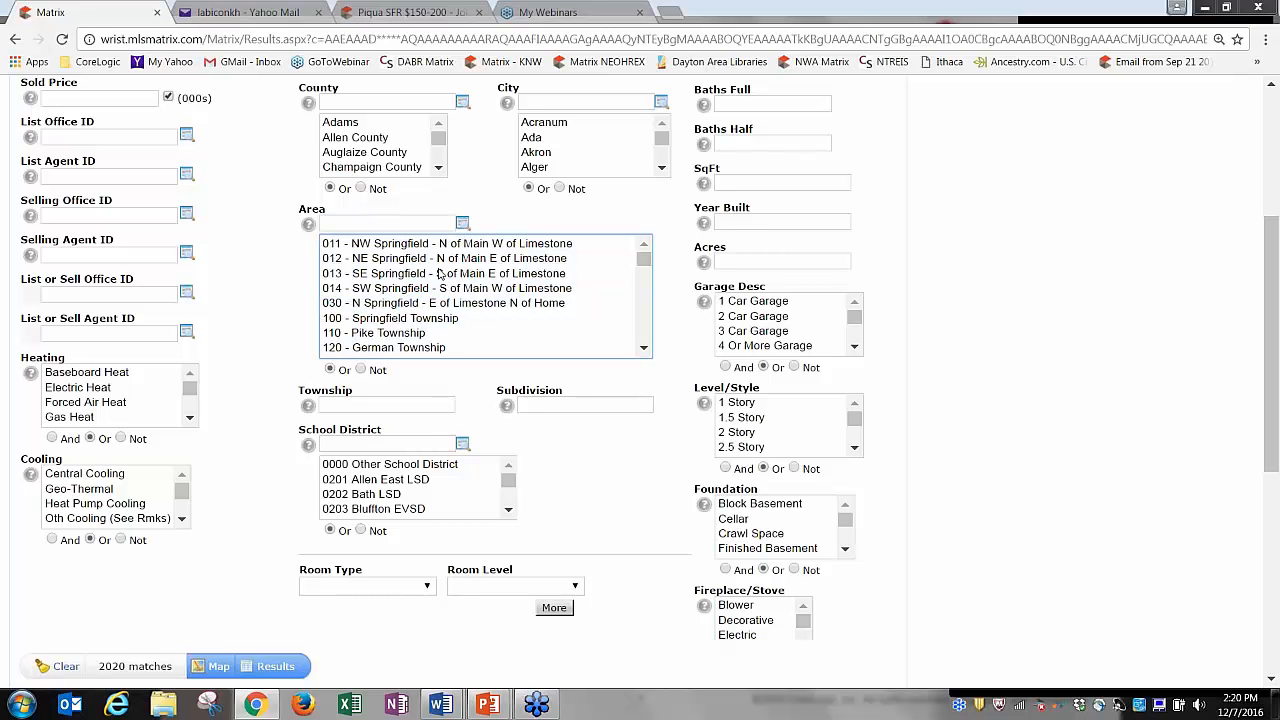
left_click(400, 276)
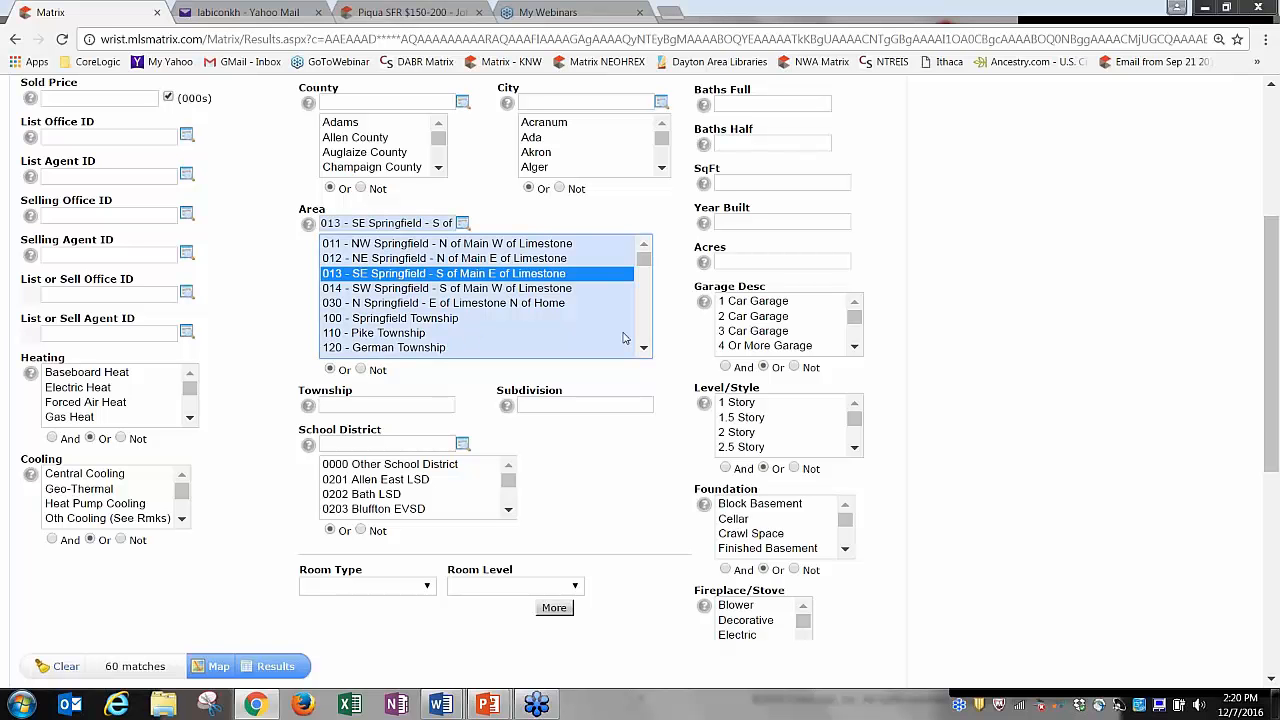
left_click_drag(640, 350, 645, 357)
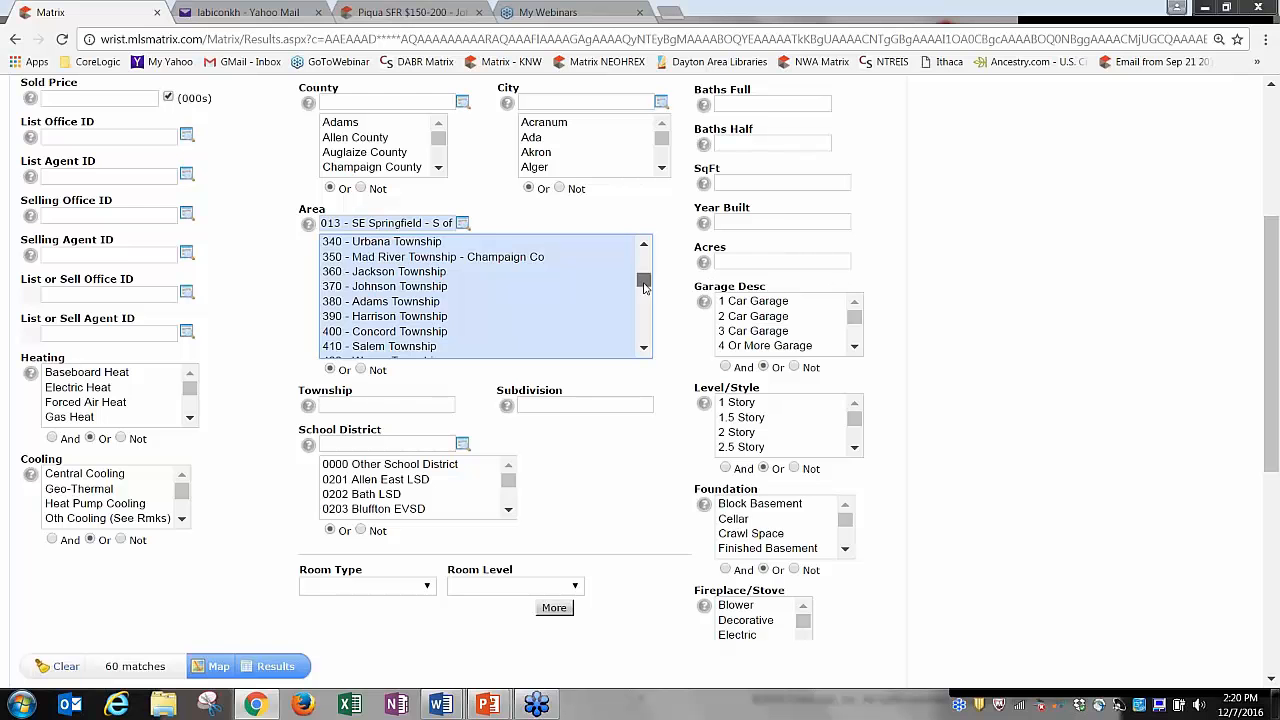
left_click_drag(644, 280, 644, 255)
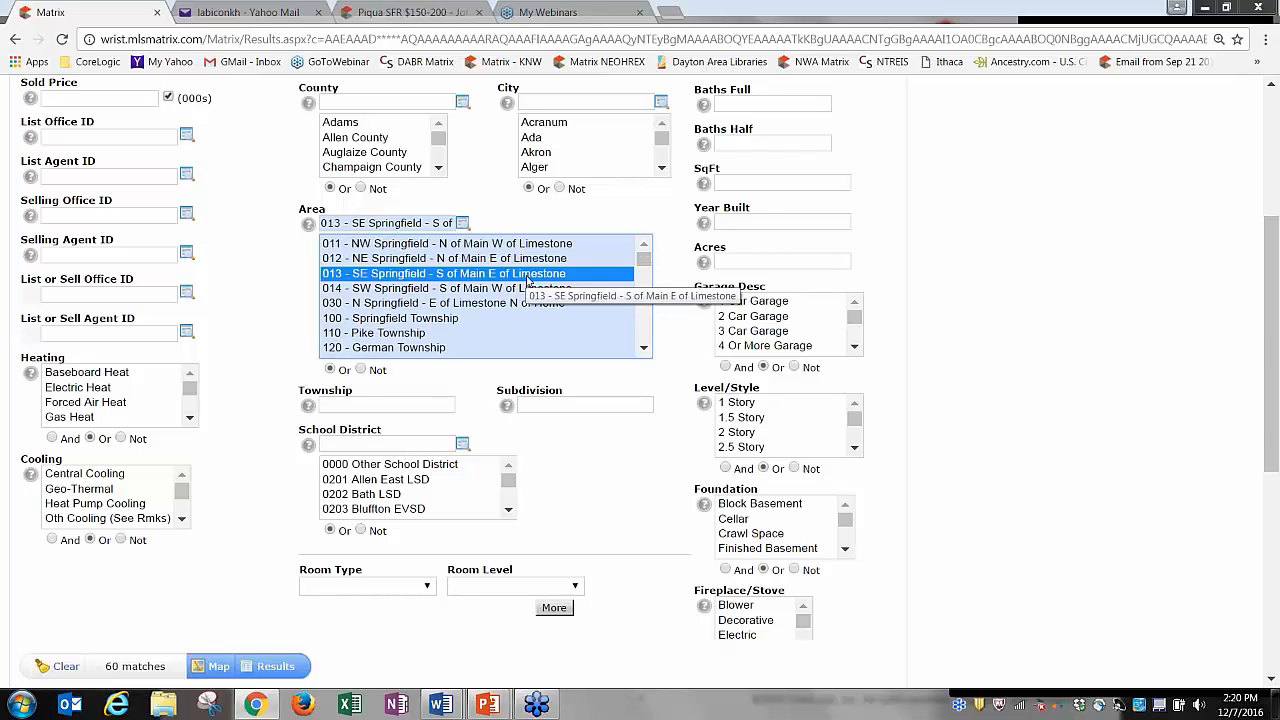
left_click(528, 276, "ctrl")
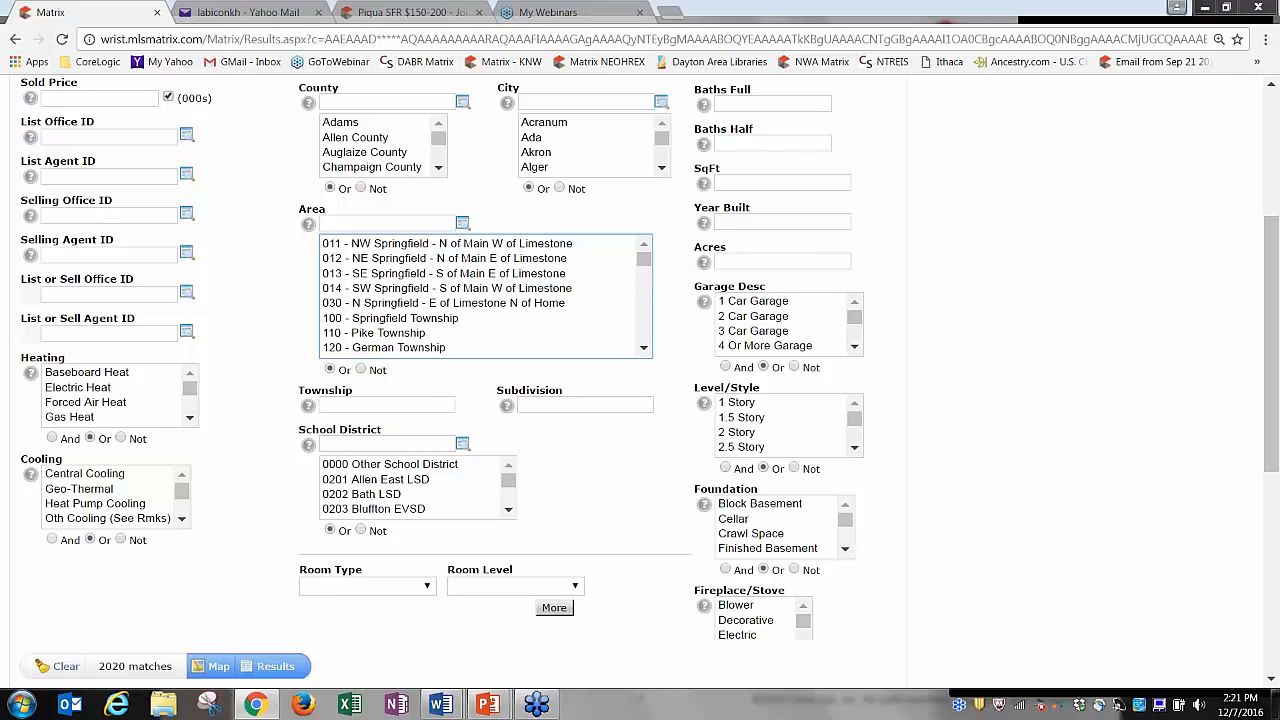
Try garage types 1 Car, 2 Car, Carport and No Garage, toggling the exclude option.
left_click(757, 303)
left_click(759, 316)
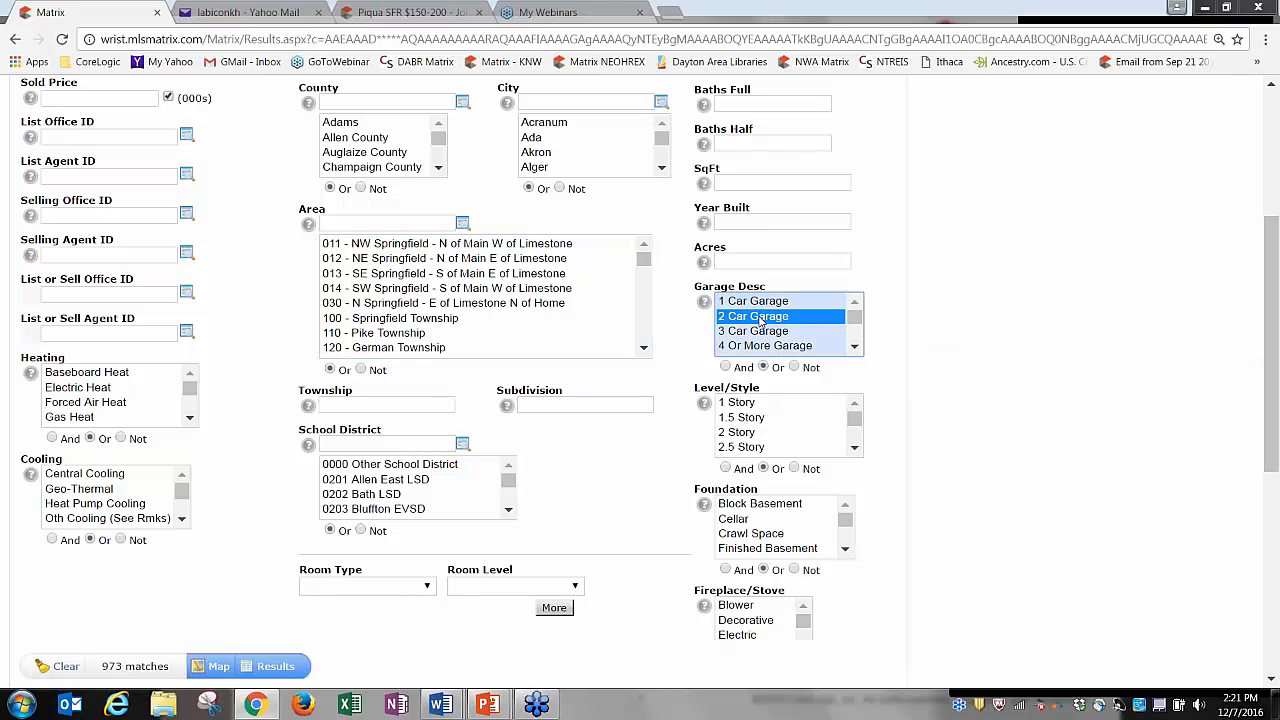
left_click(794, 367)
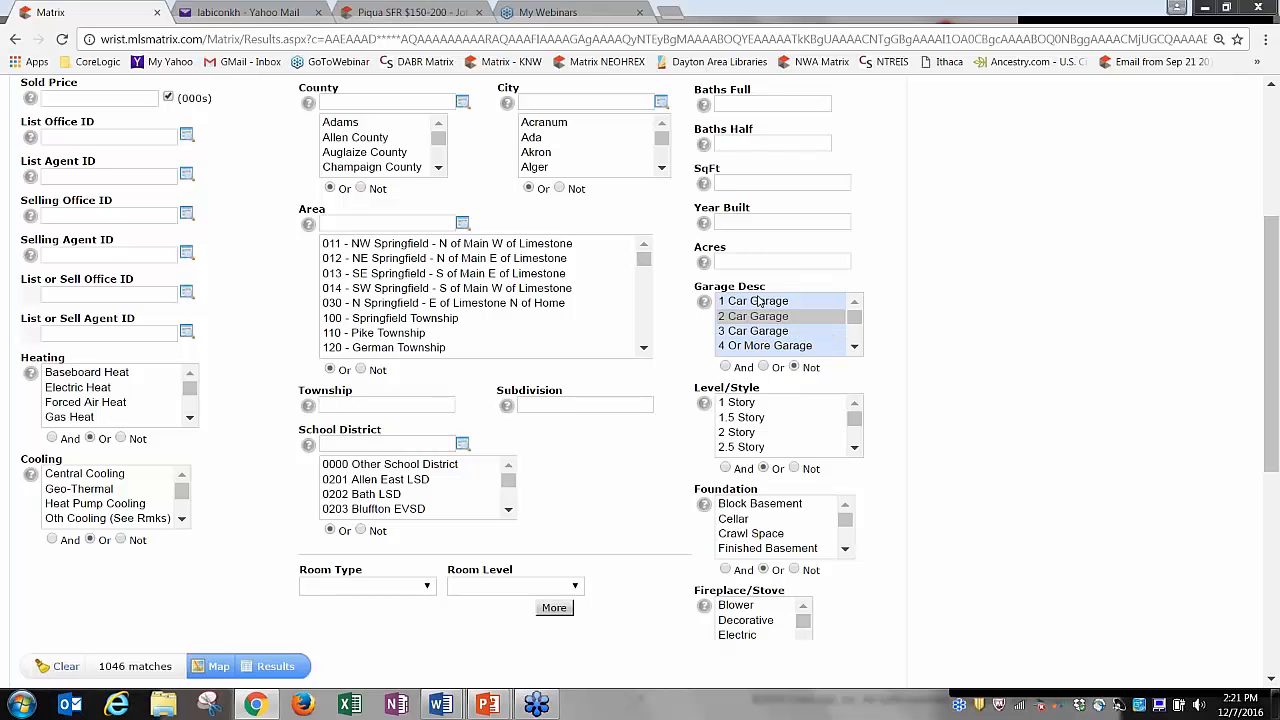
left_click(759, 302)
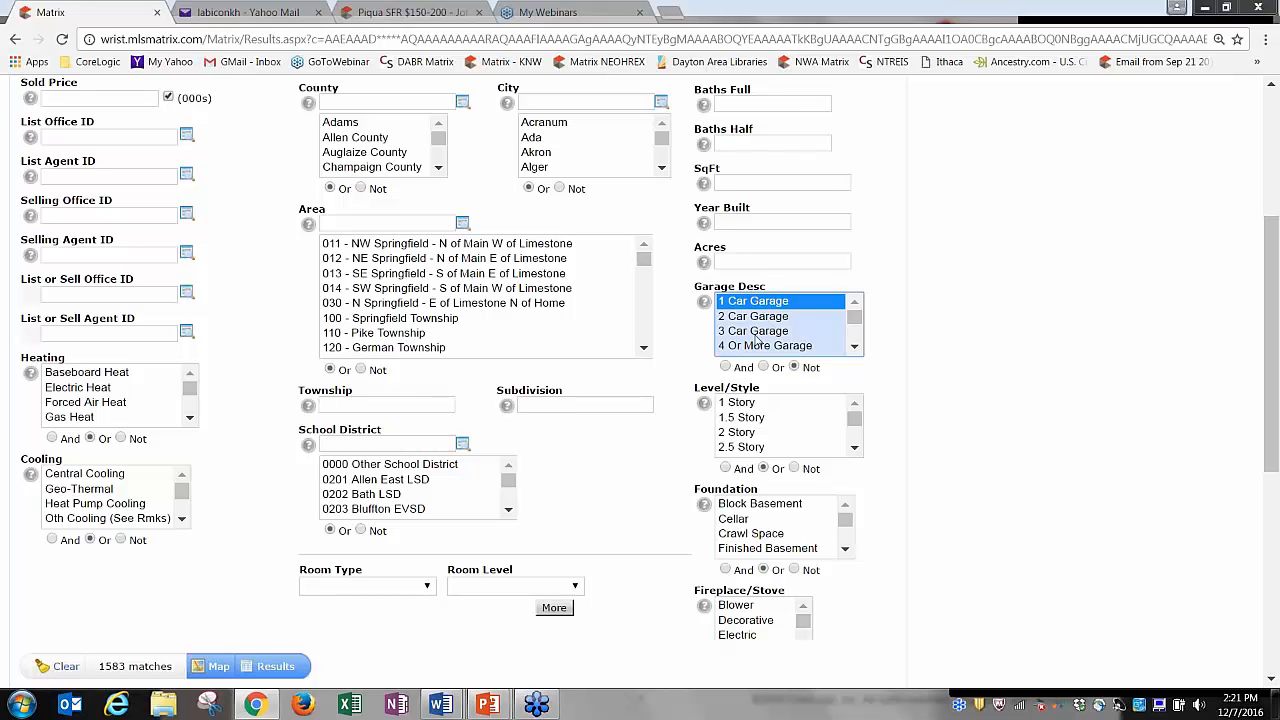
left_click(856, 346)
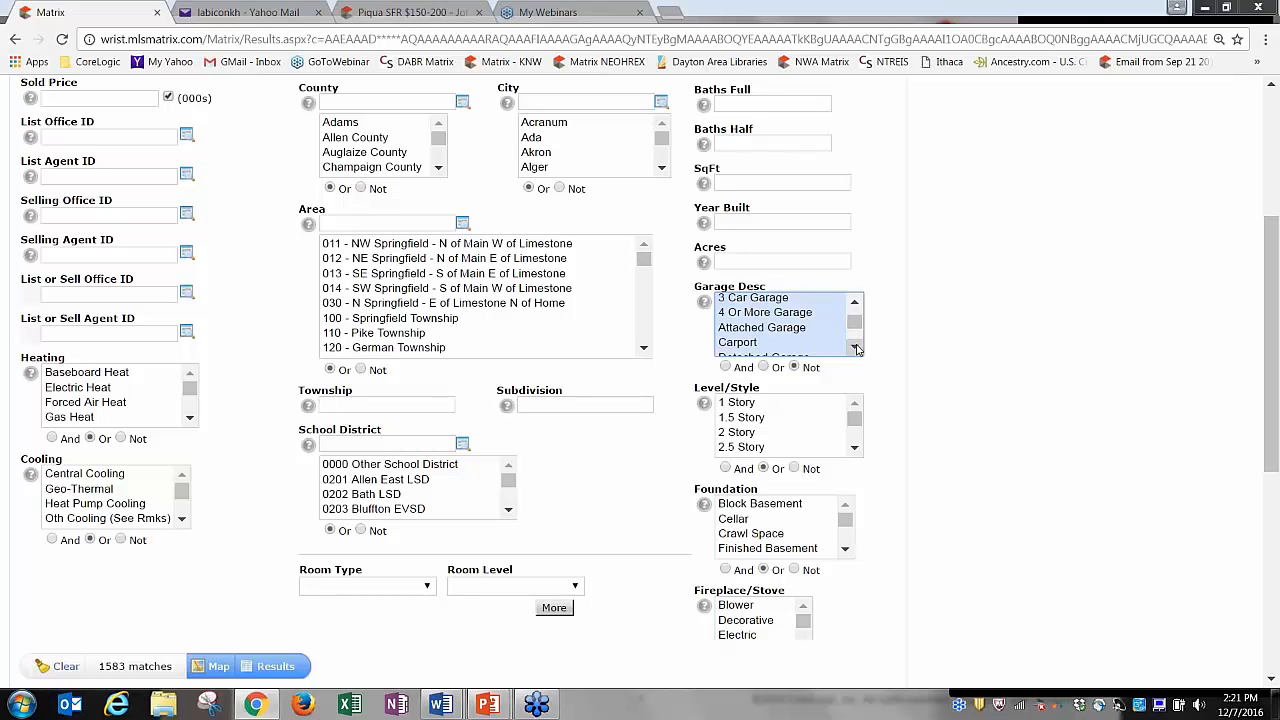
left_click(843, 346)
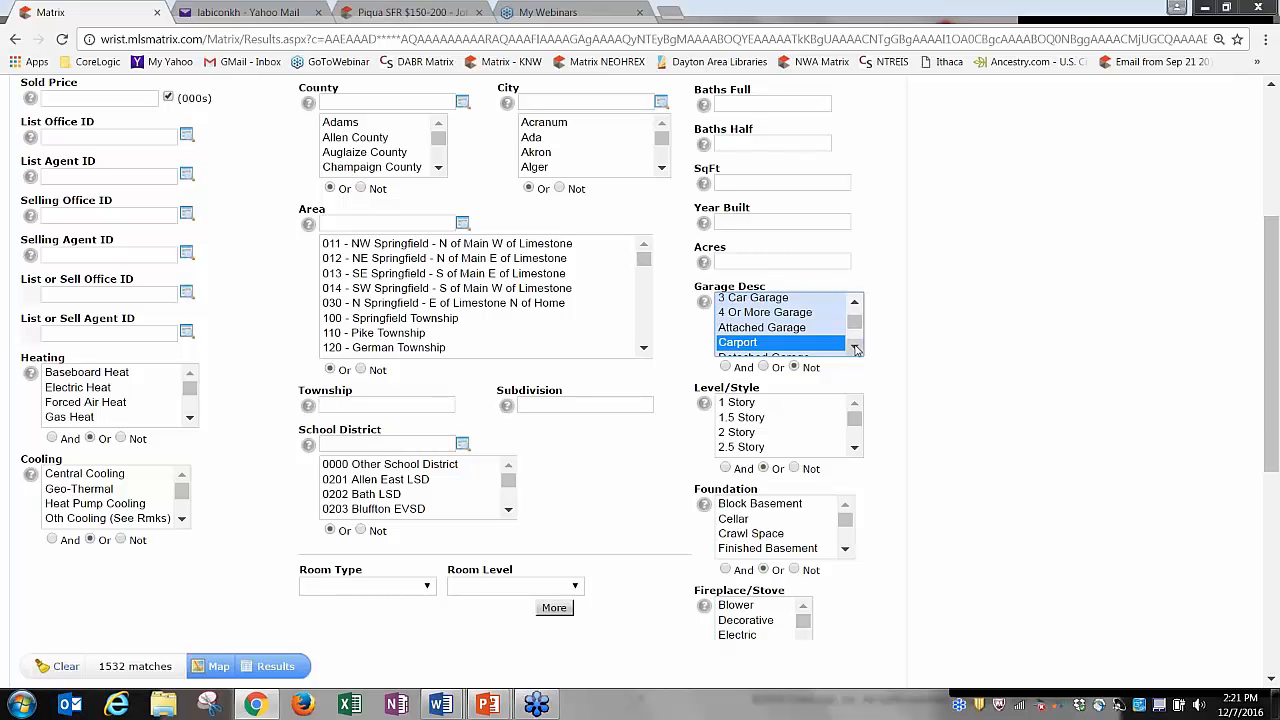
scroll(843, 350, "down", 2)
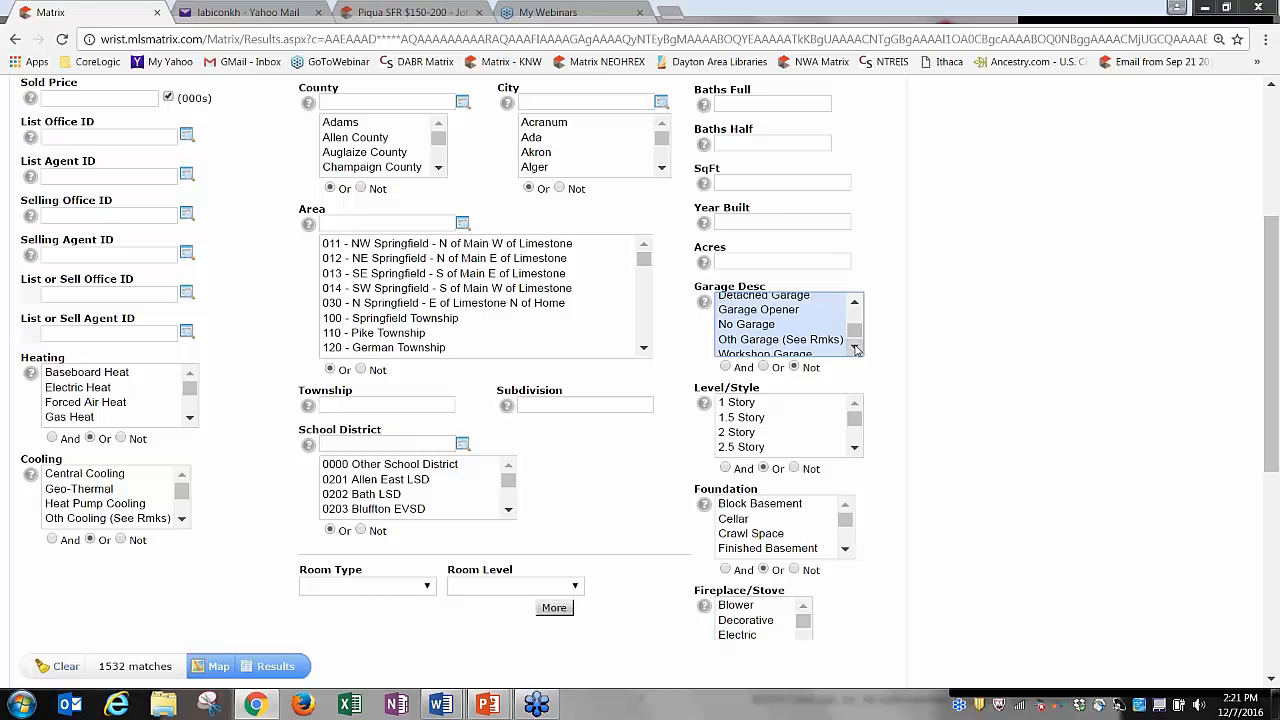
left_click(756, 321)
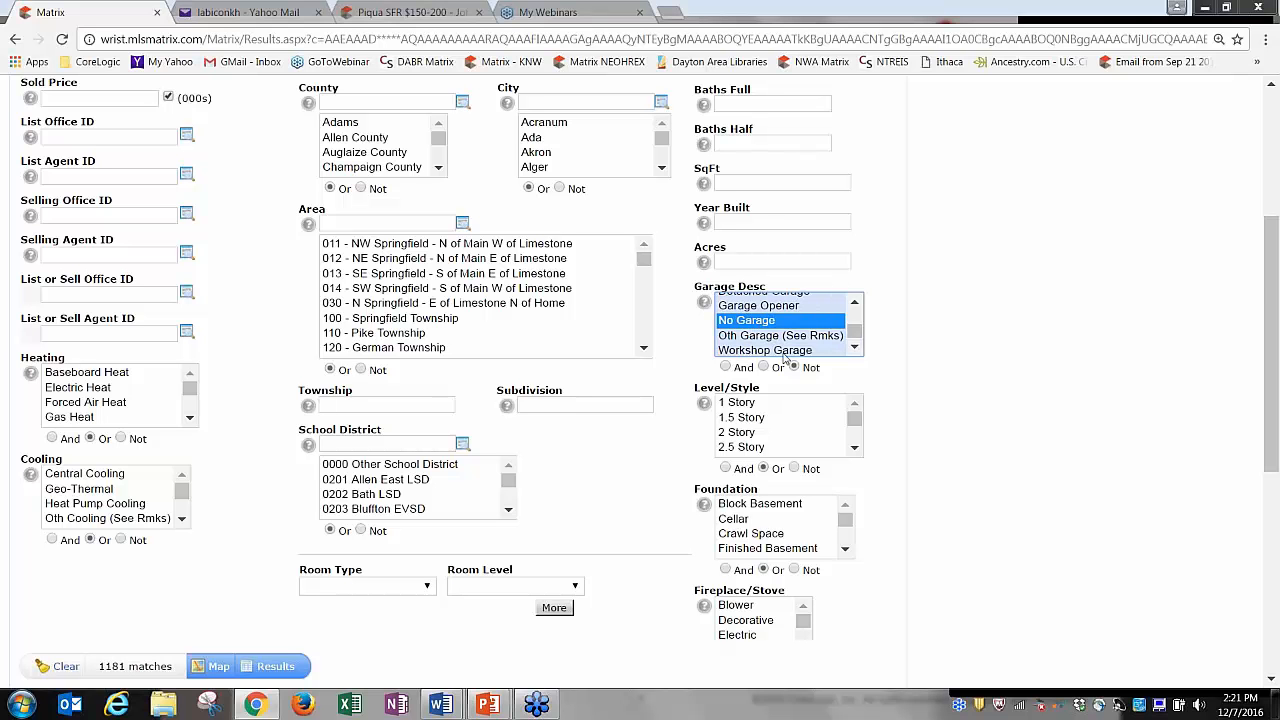
Add 2 Car, 3 Car and 4 Or More Garage to 1 Car, matching with Or.
left_click_drag(853, 343, 855, 305)
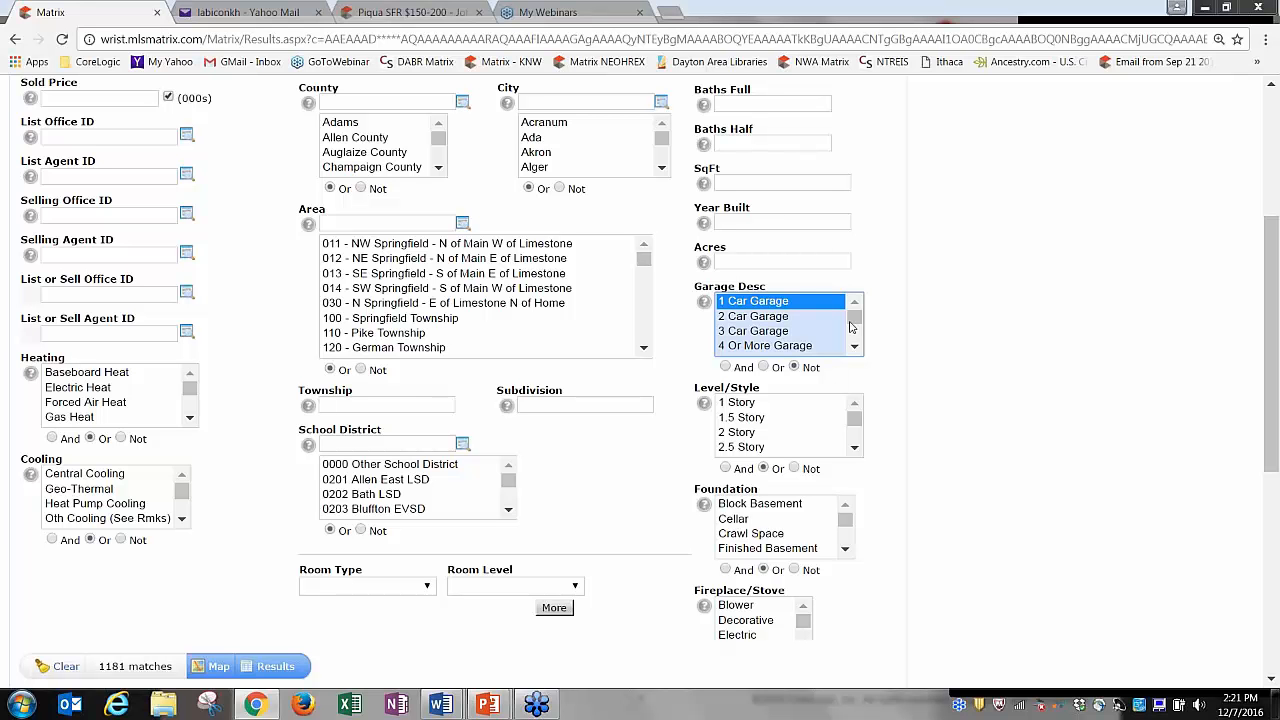
left_click(773, 318, "ctrl")
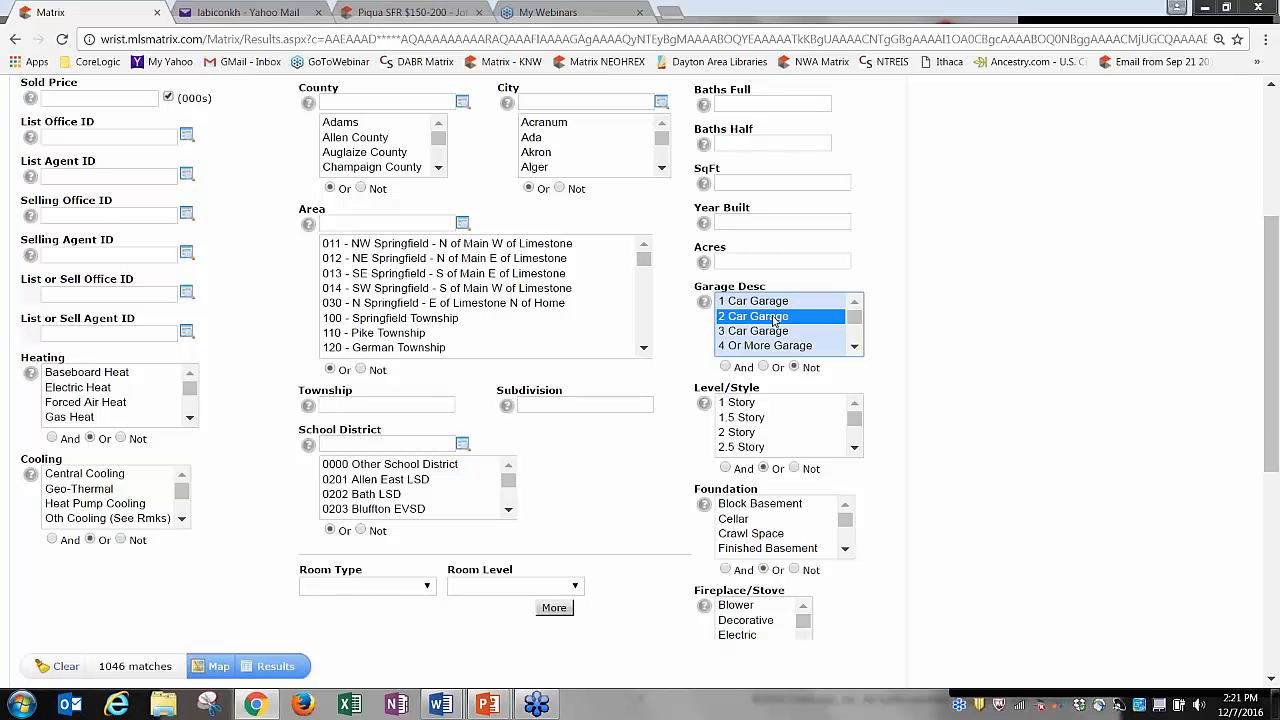
left_click(771, 331, "ctrl")
left_click(768, 347, "ctrl")
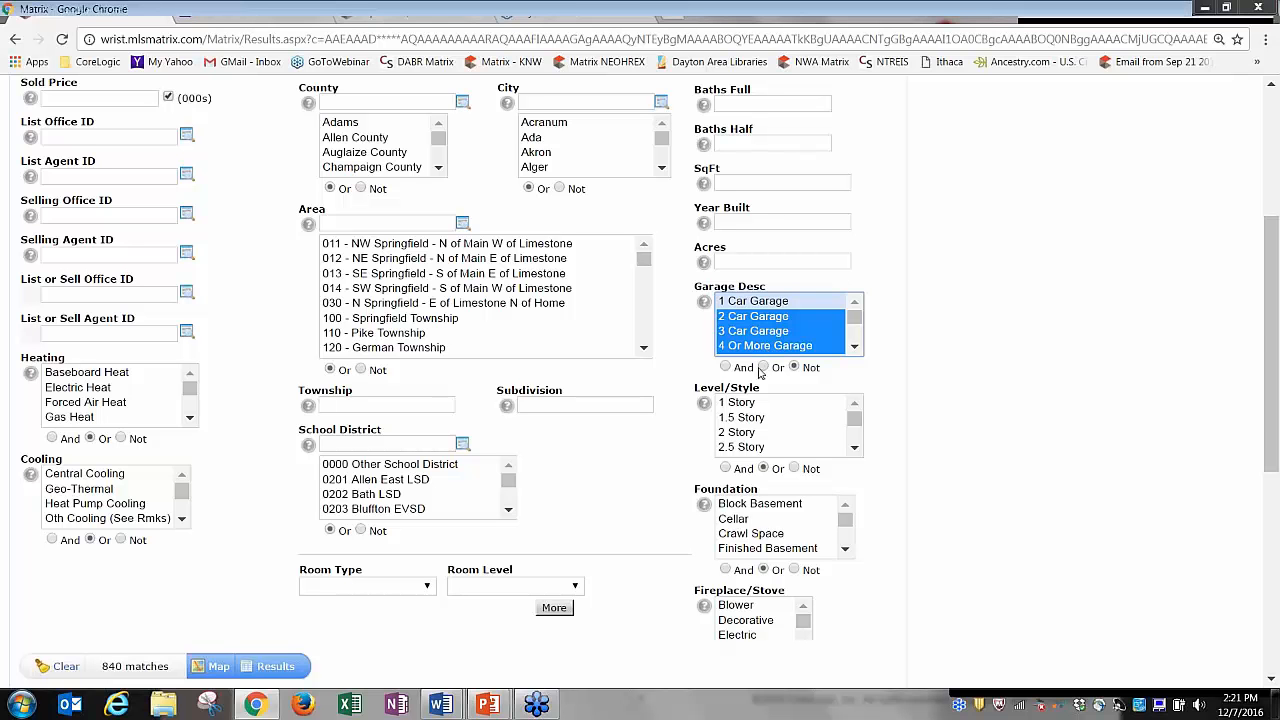
left_click(764, 368)
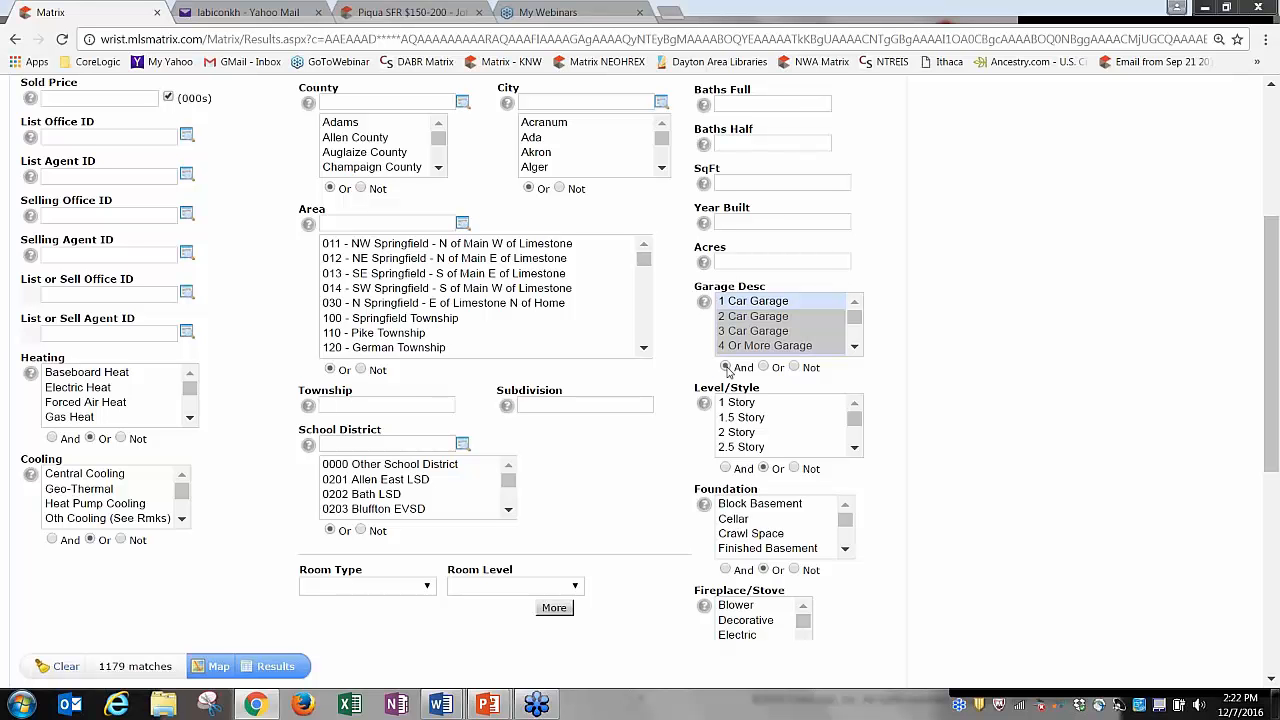
Switch Garage Desc to And, try Attached and 2 Car Garage, then deselect every garage type.
left_click(726, 367)
left_click(762, 318, "ctrl")
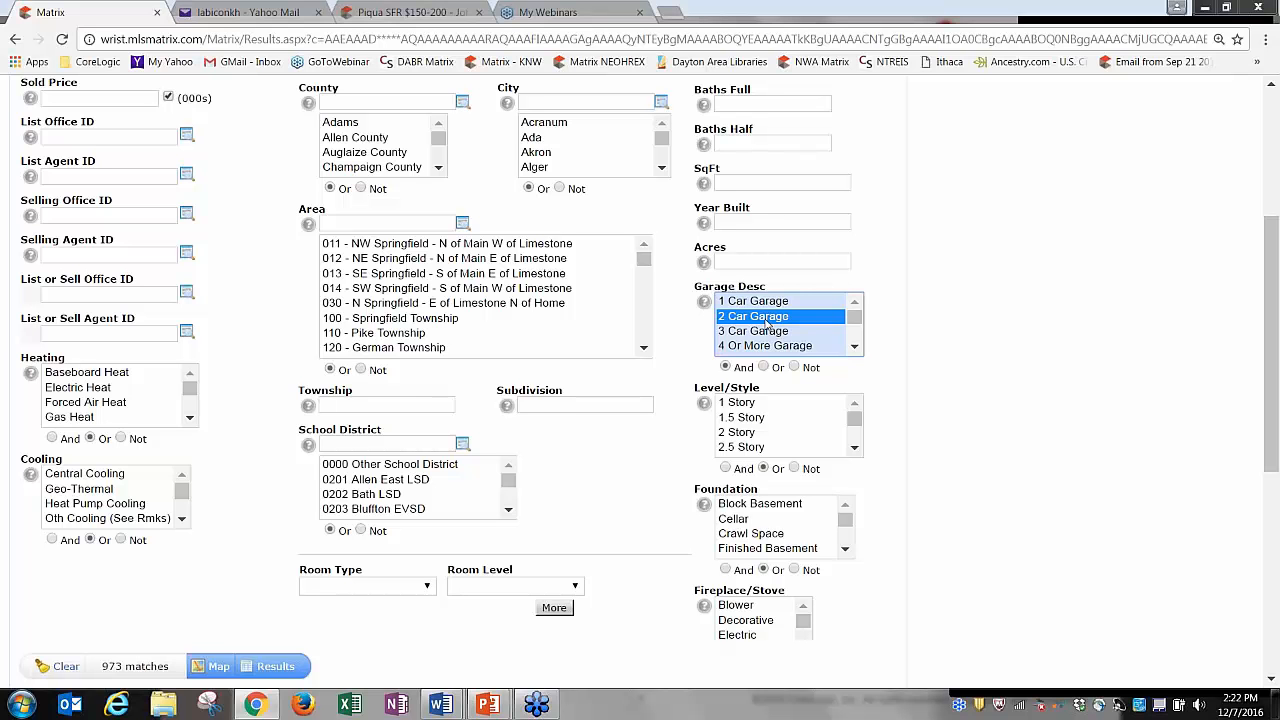
left_click(855, 347)
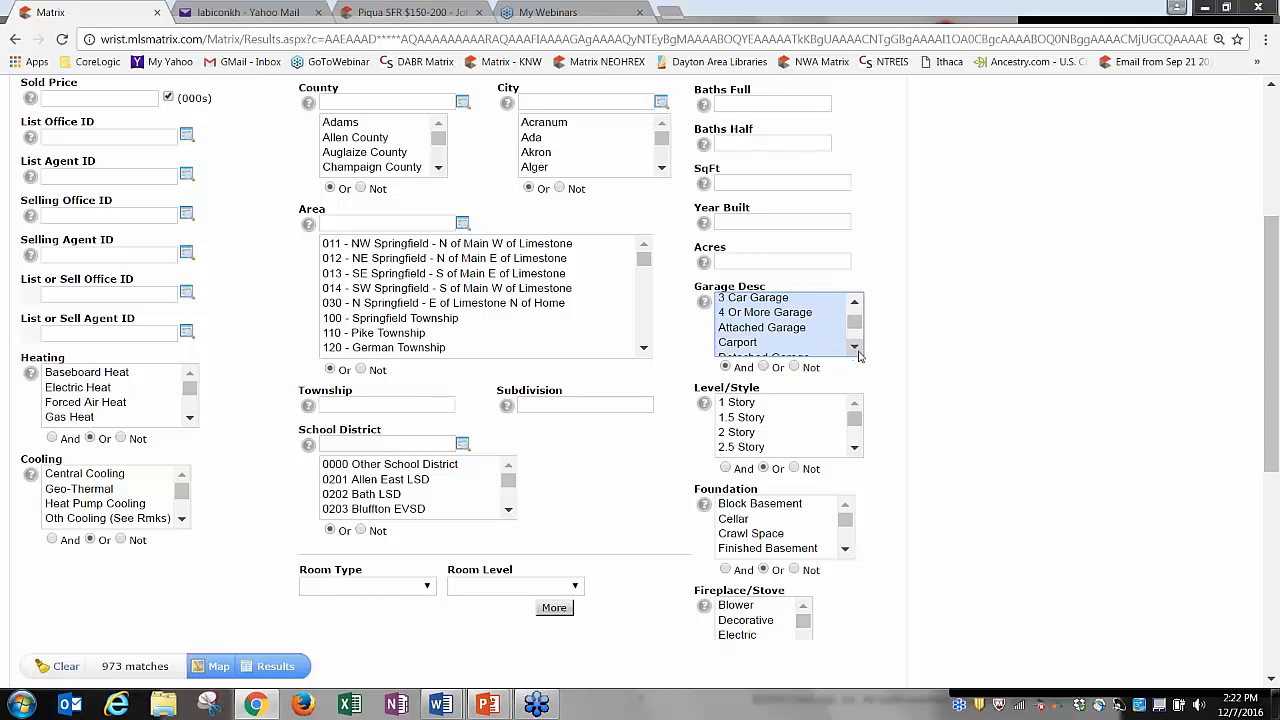
left_click_drag(856, 322, 856, 320)
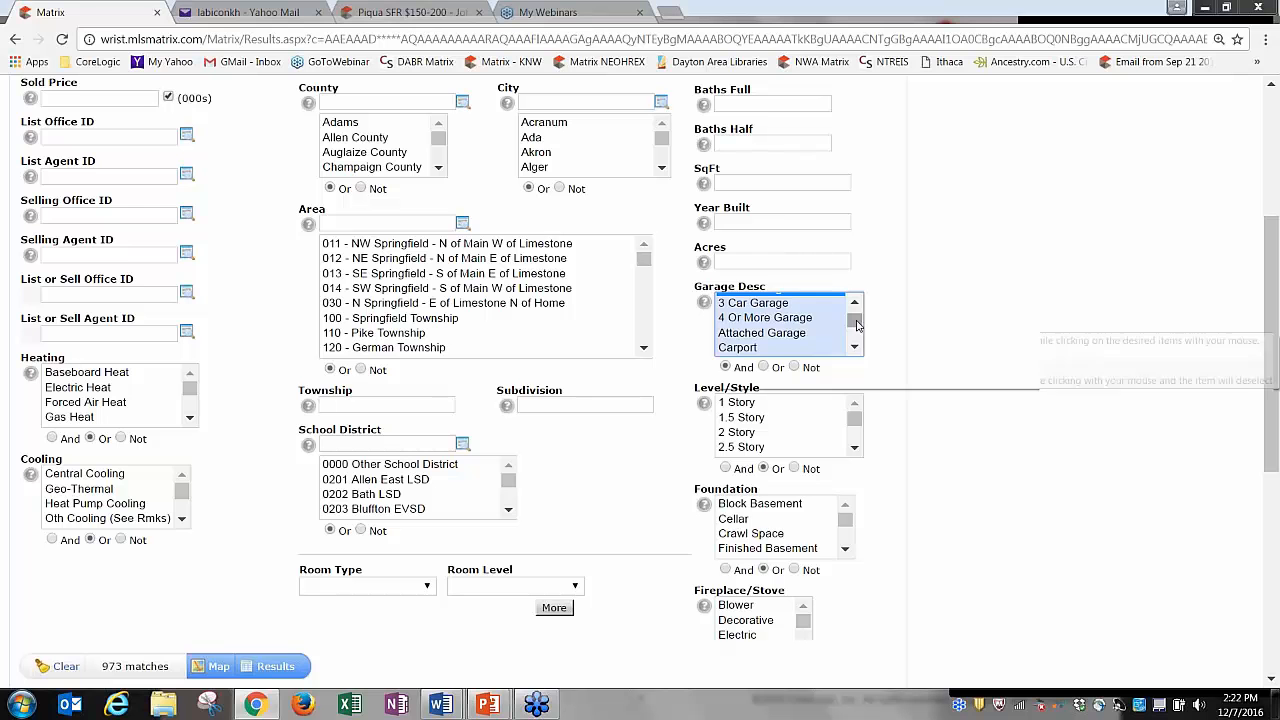
left_click(790, 334)
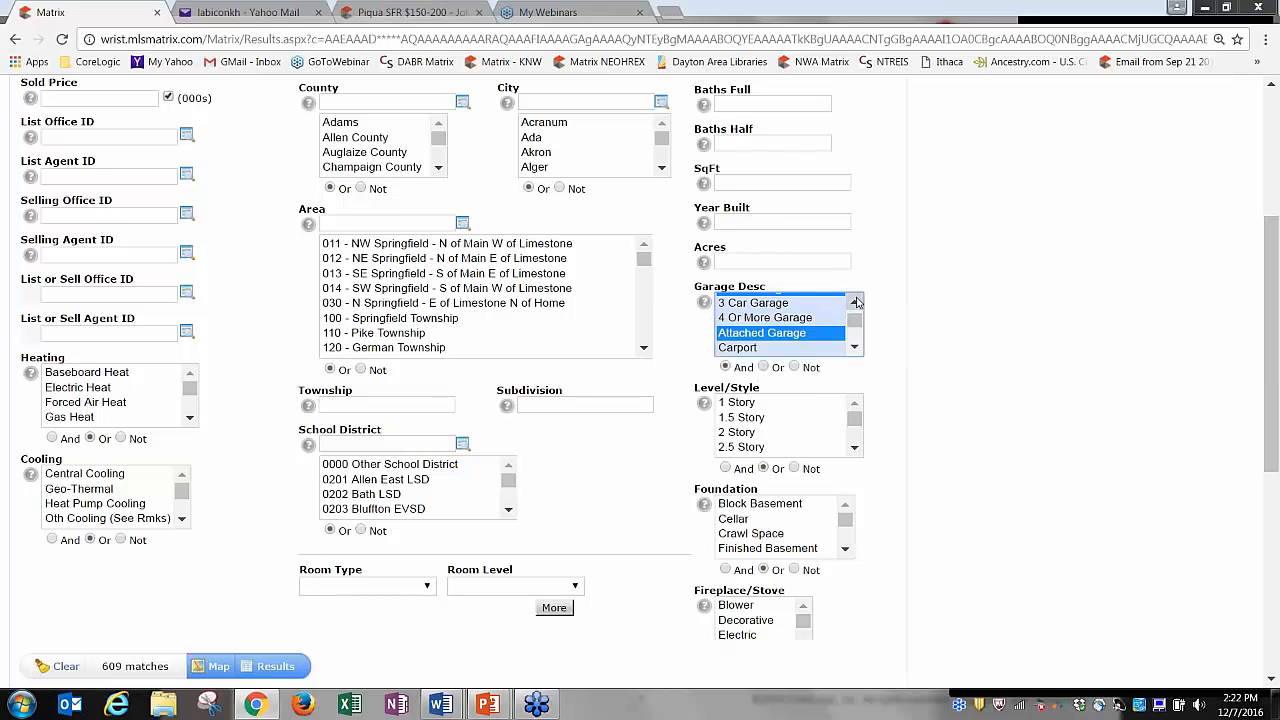
left_click(854, 303)
left_click(770, 316)
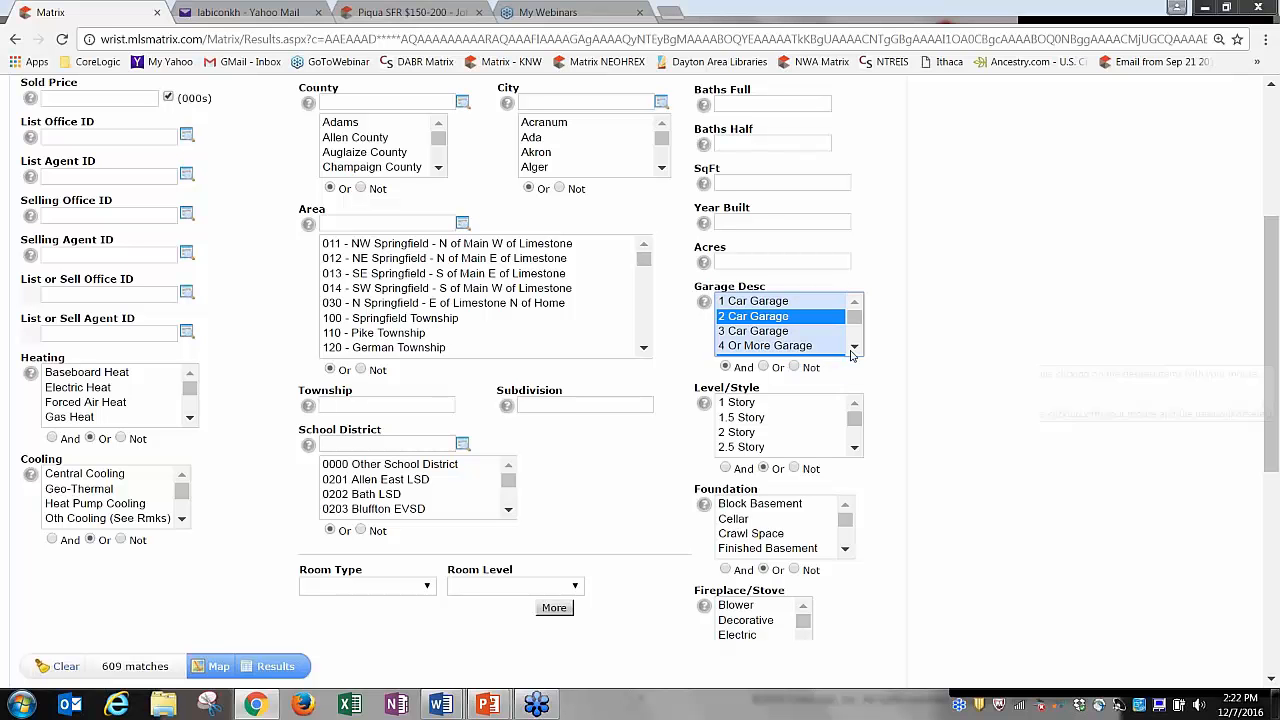
left_click(789, 358)
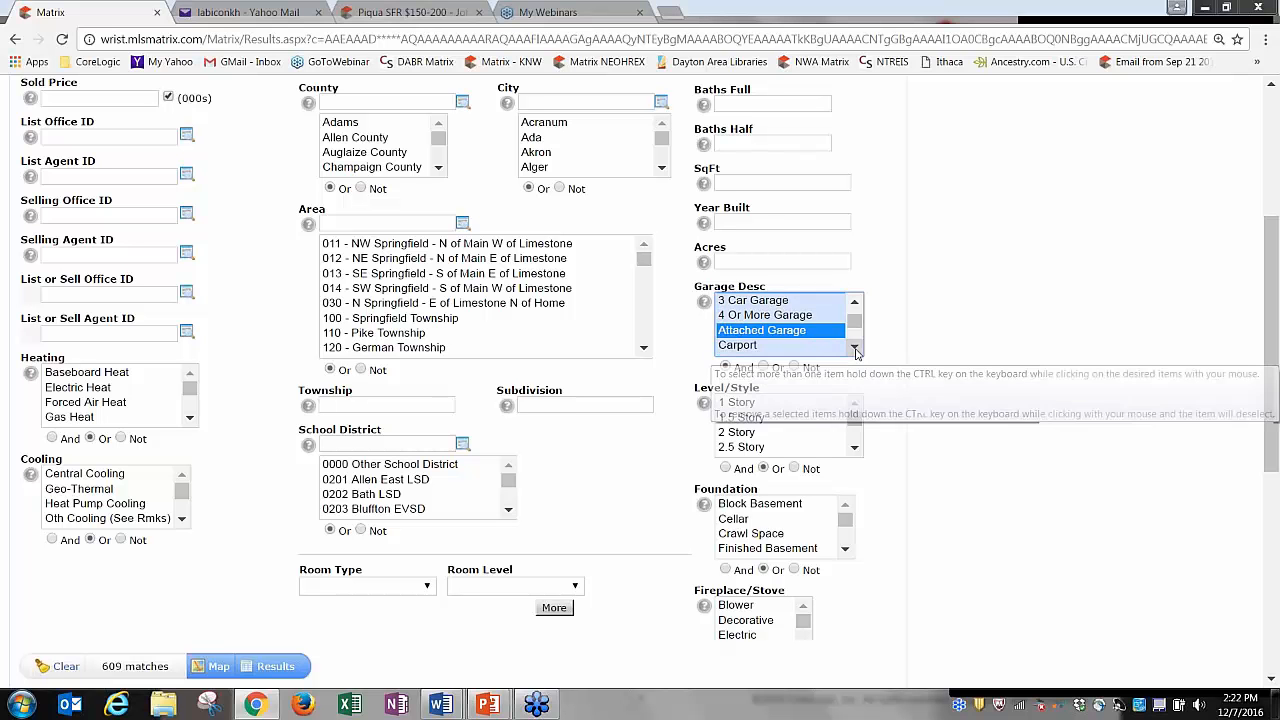
left_click(779, 333, "ctrl")
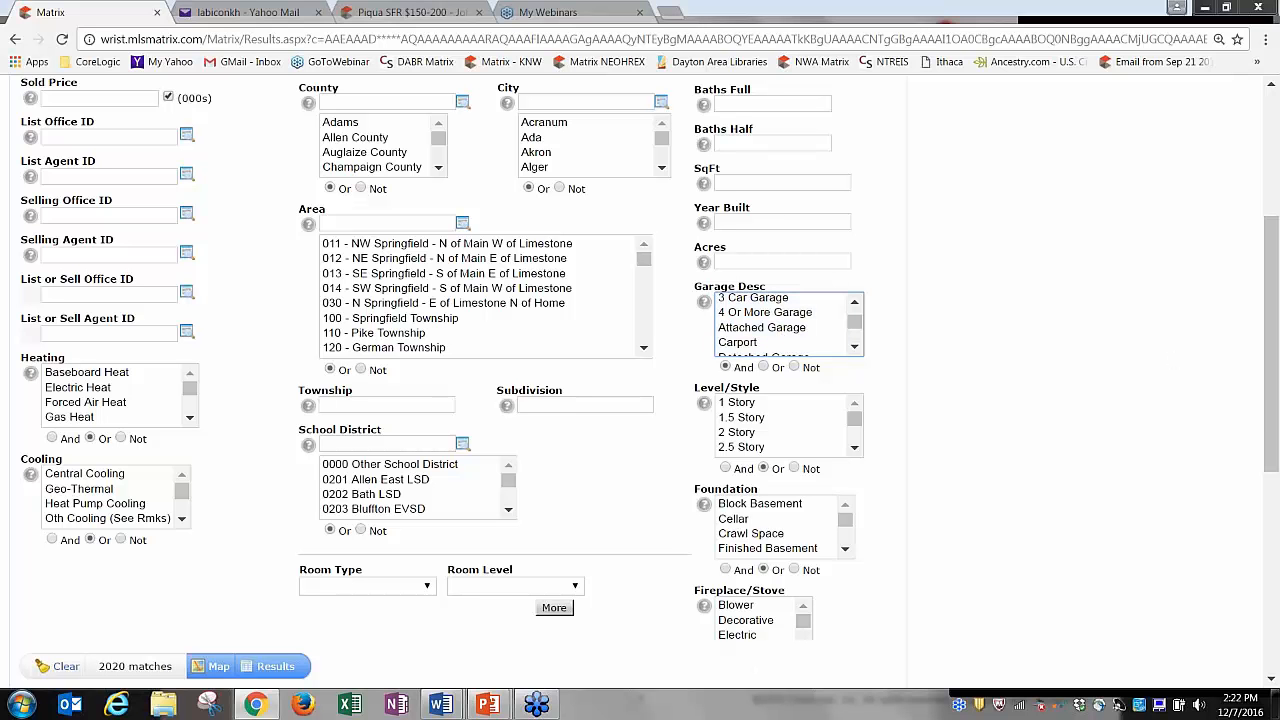
Scroll down to the Additional Fields section and open its Add/Remove page.
left_click(854, 447)
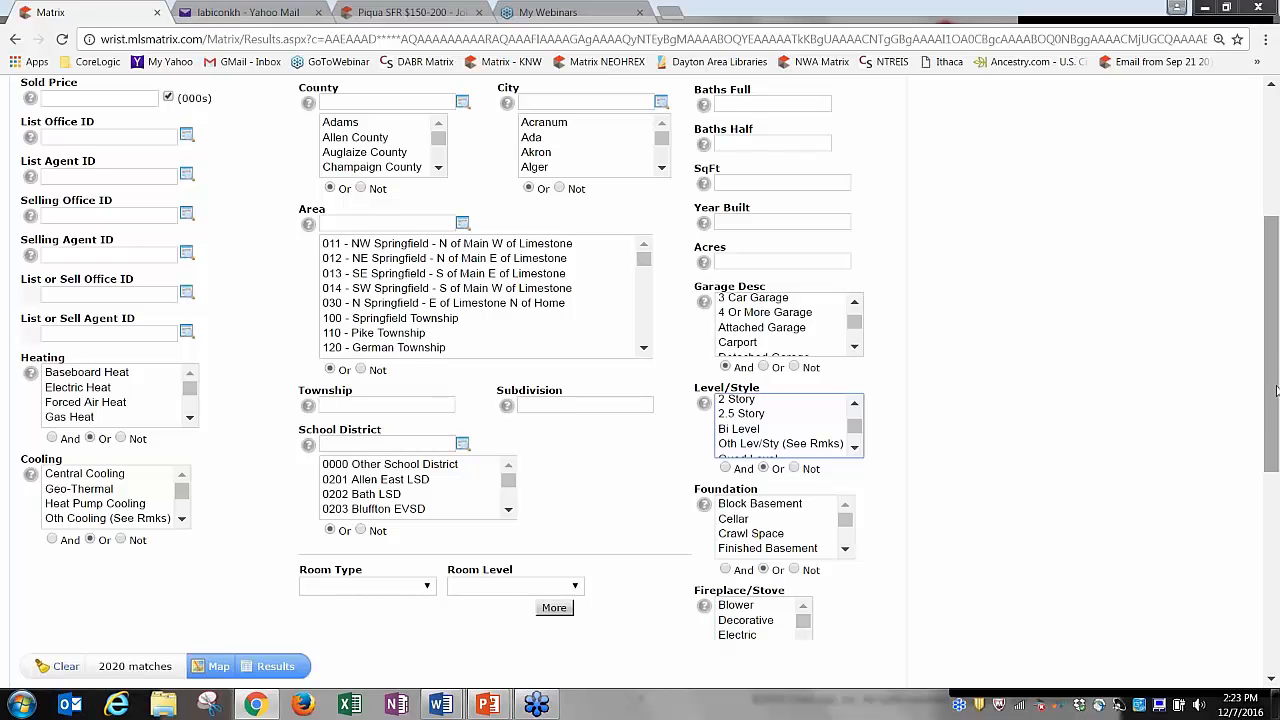
left_click_drag(1276, 390, 1276, 597)
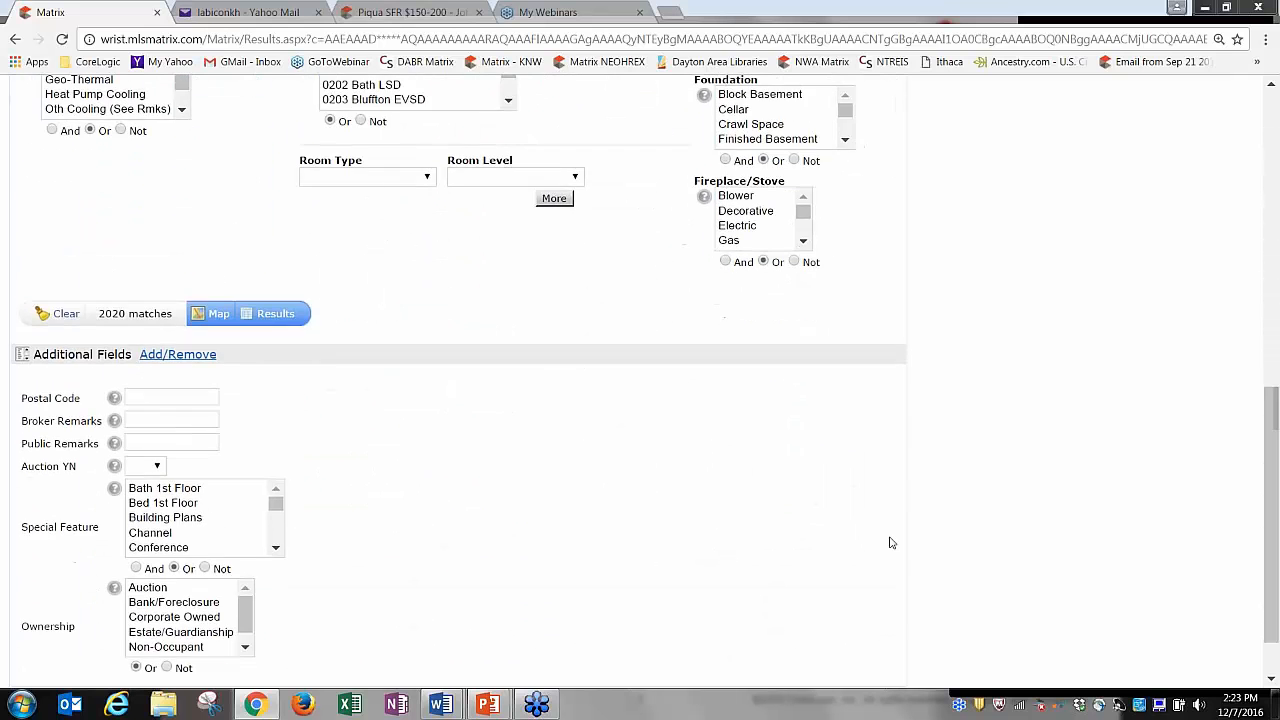
left_click(185, 356)
Remove all six previously chosen additional fields and go back to the Residential form.
left_click(183, 357)
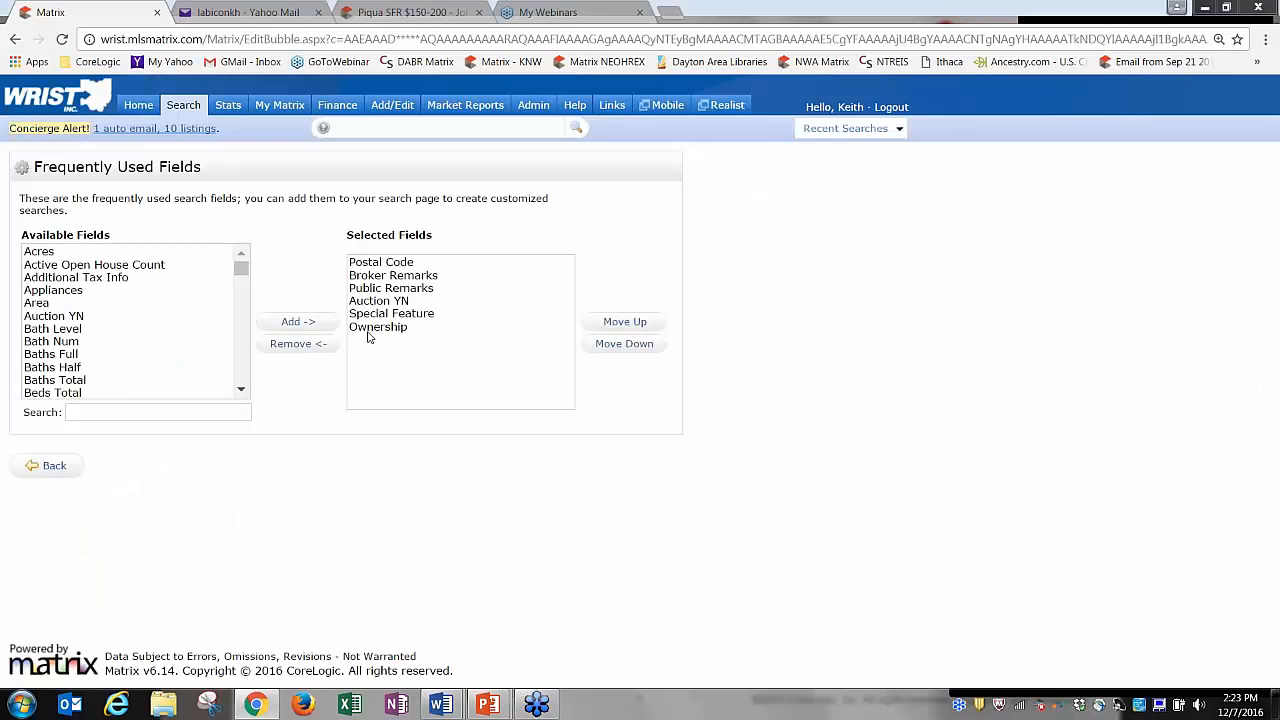
left_click(367, 332)
left_click(380, 262, "shift")
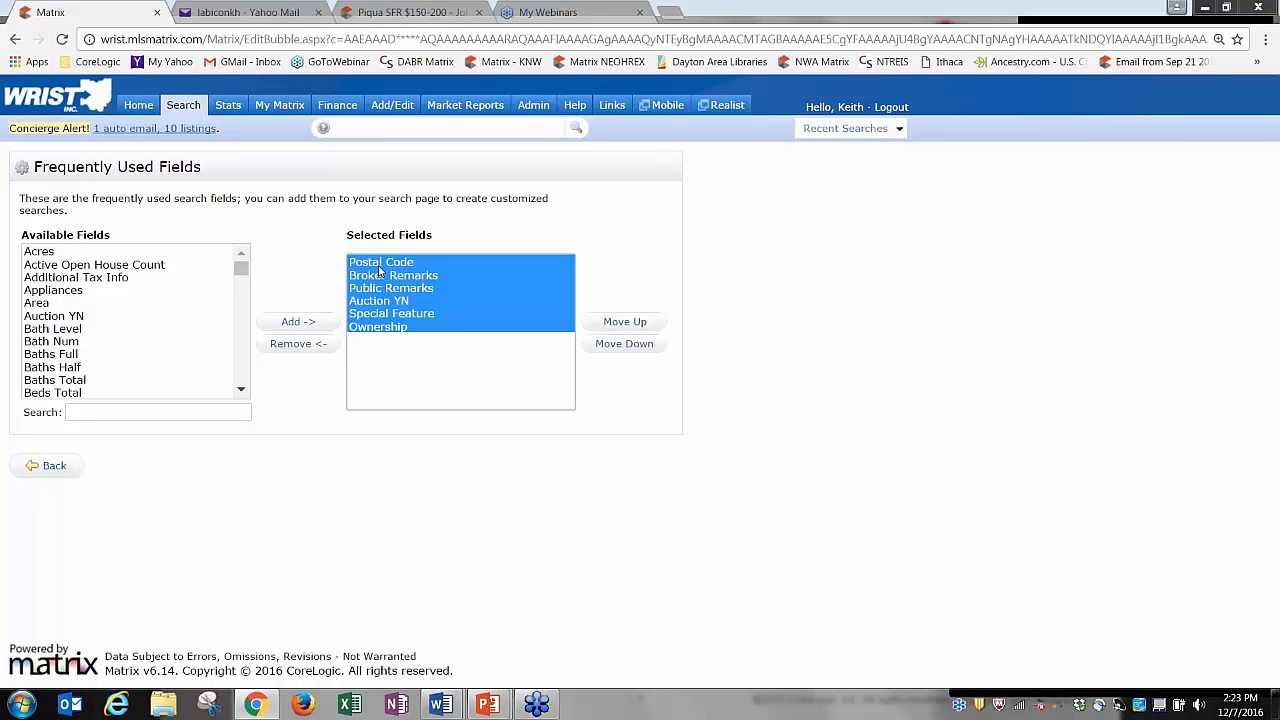
left_click(312, 343)
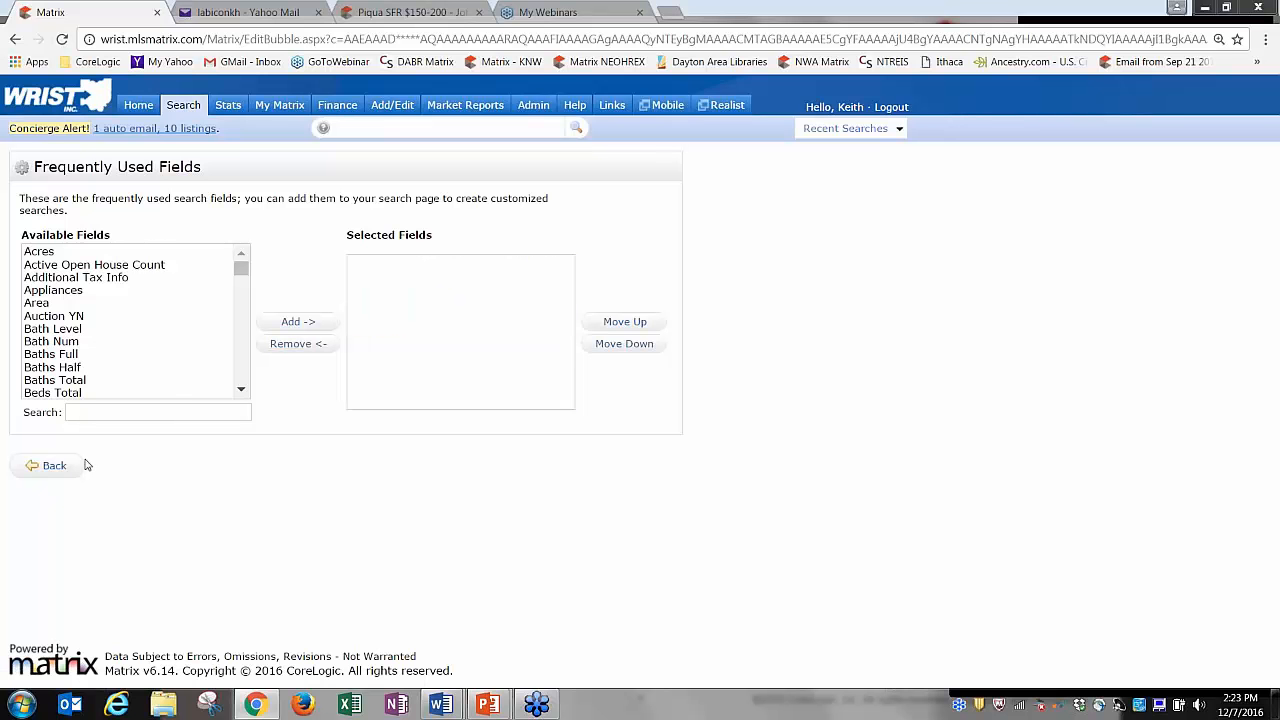
left_click(52, 465)
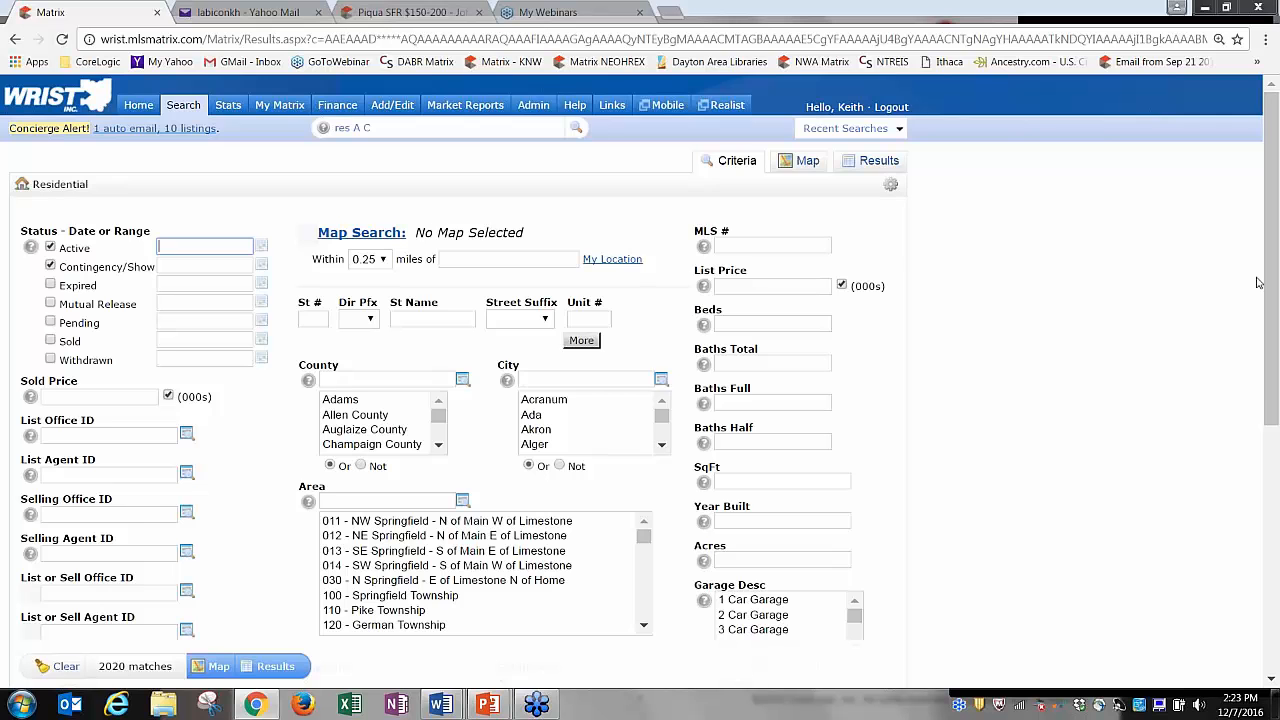
left_click_drag(1272, 280, 1250, 607)
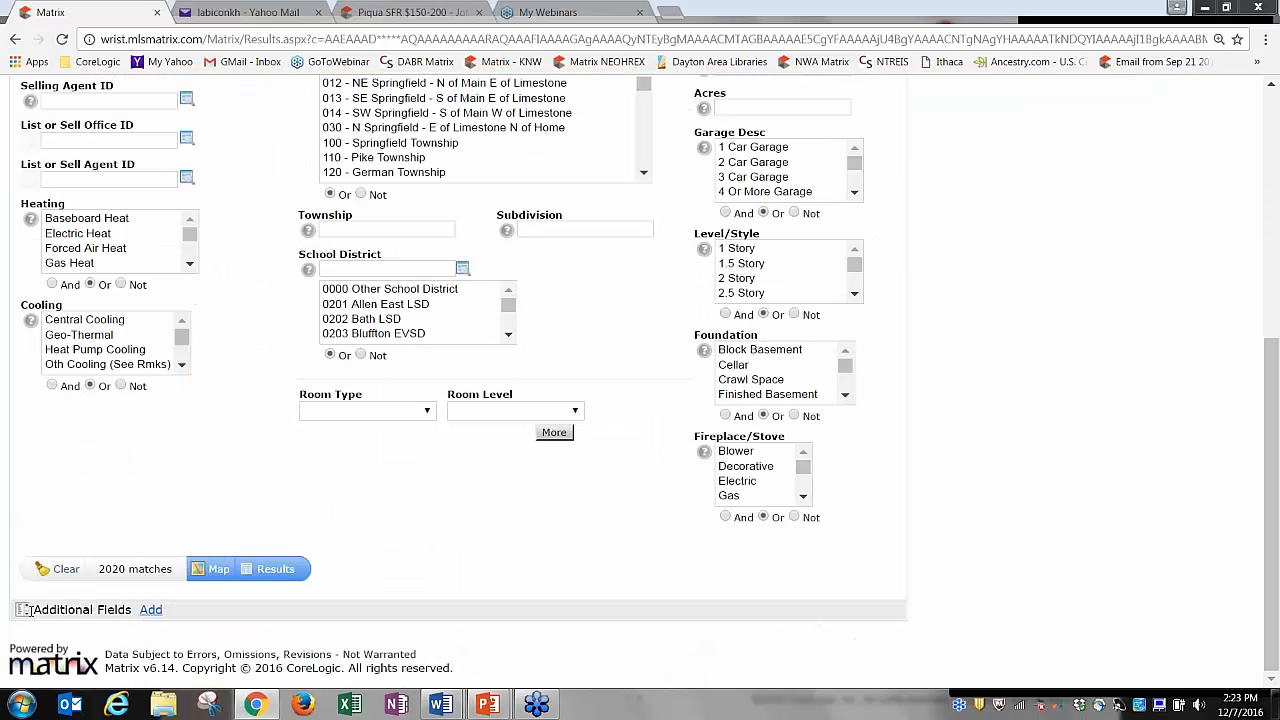
left_click_drag(33, 610, 127, 617)
left_click(138, 636)
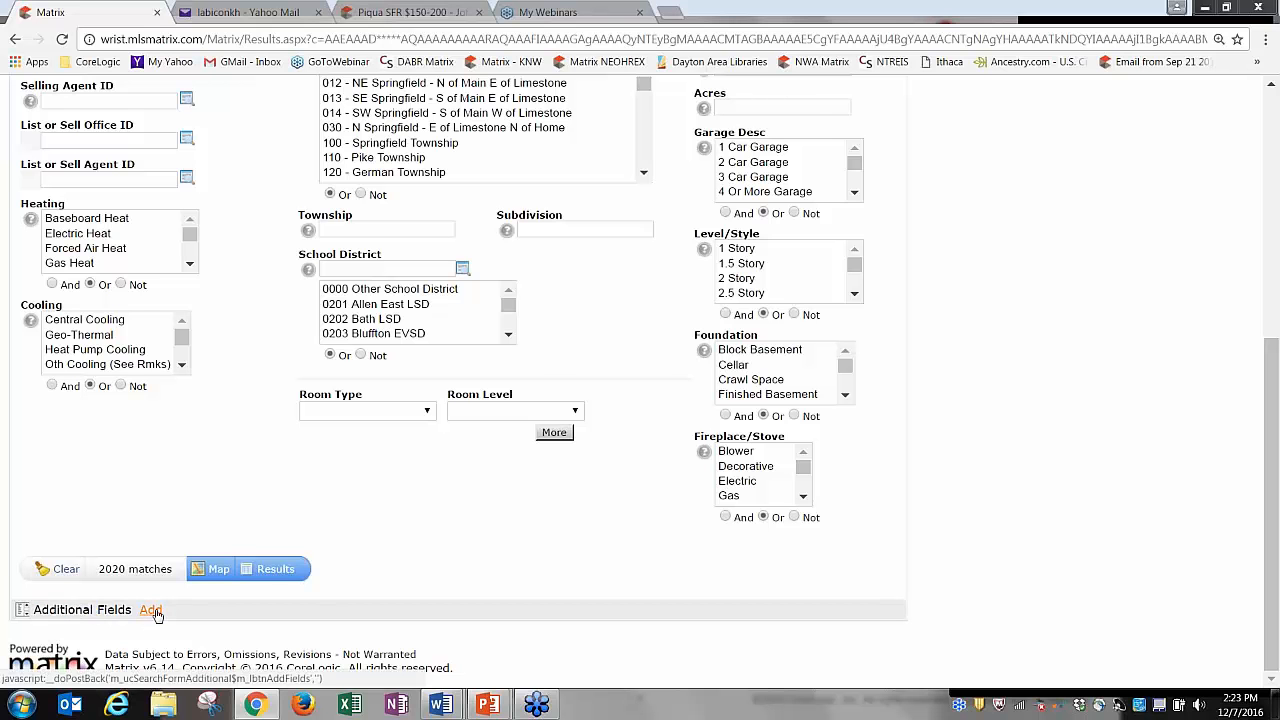
Search for and add Special Feature and Ownership as additional fields, then go back.
left_click(152, 610)
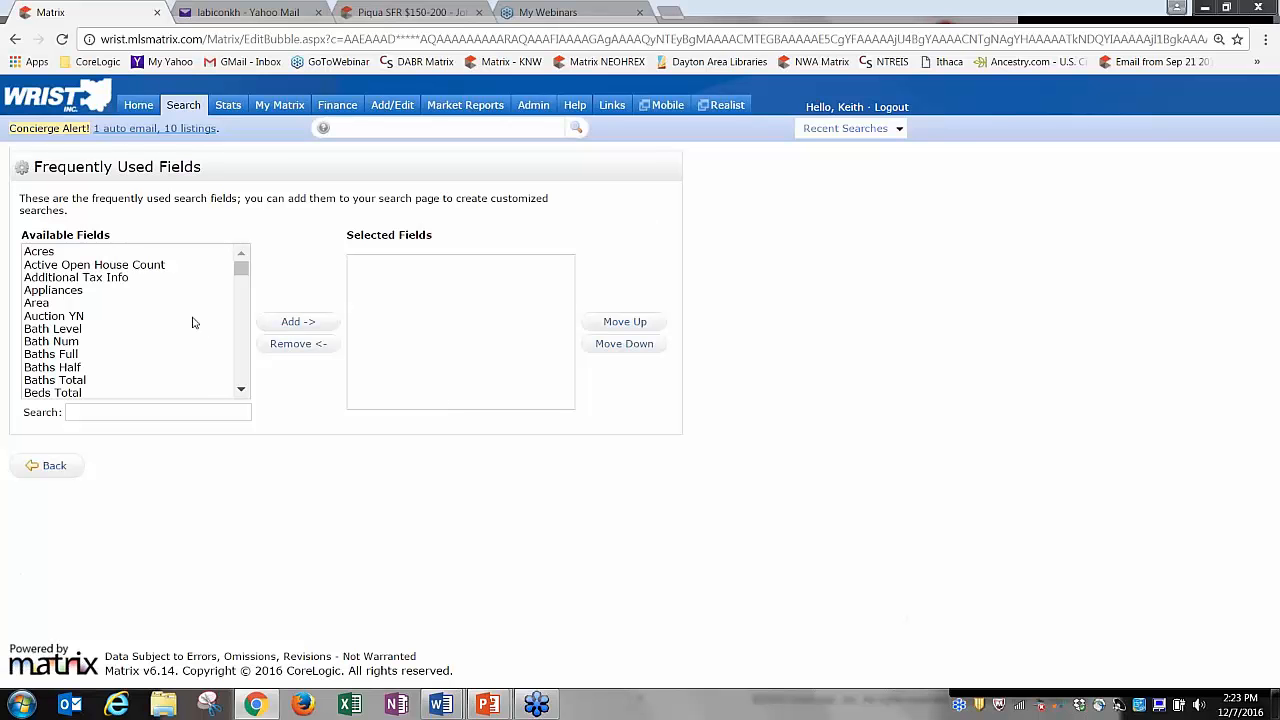
left_click(176, 410)
type("spe")
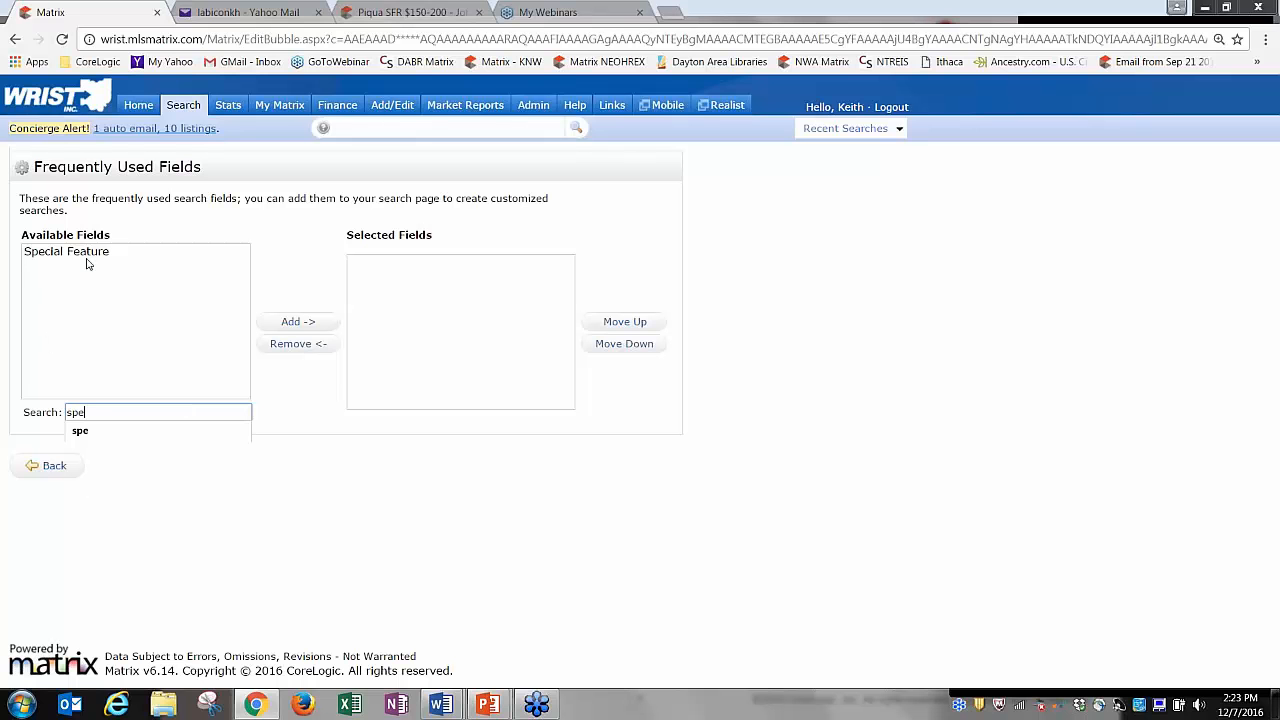
left_click(90, 252)
left_click(298, 321)
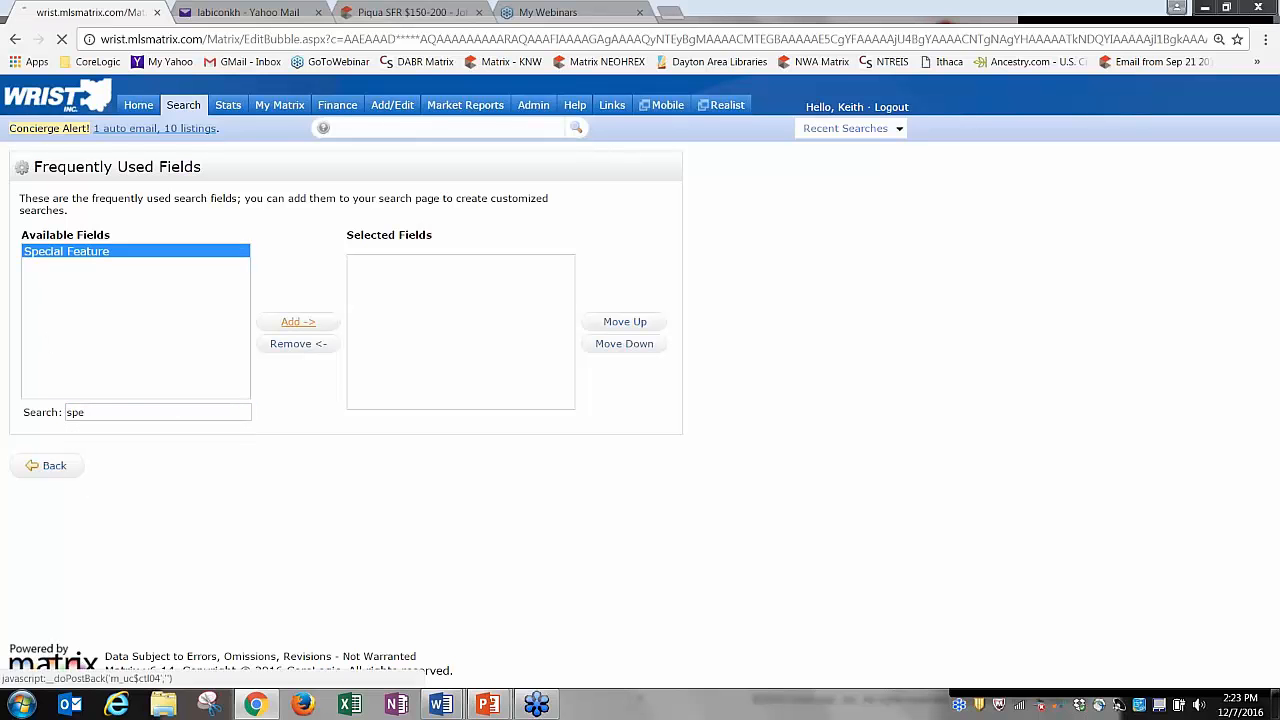
left_click(127, 413)
type("own")
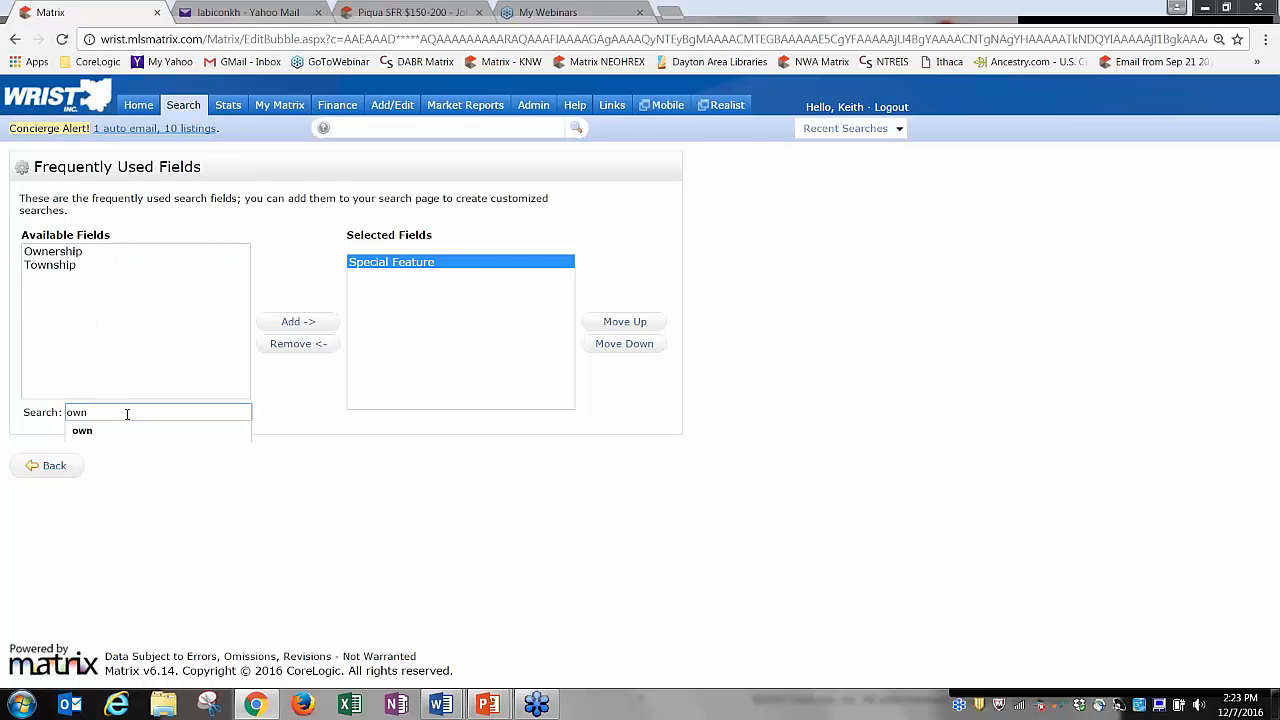
left_click(77, 253)
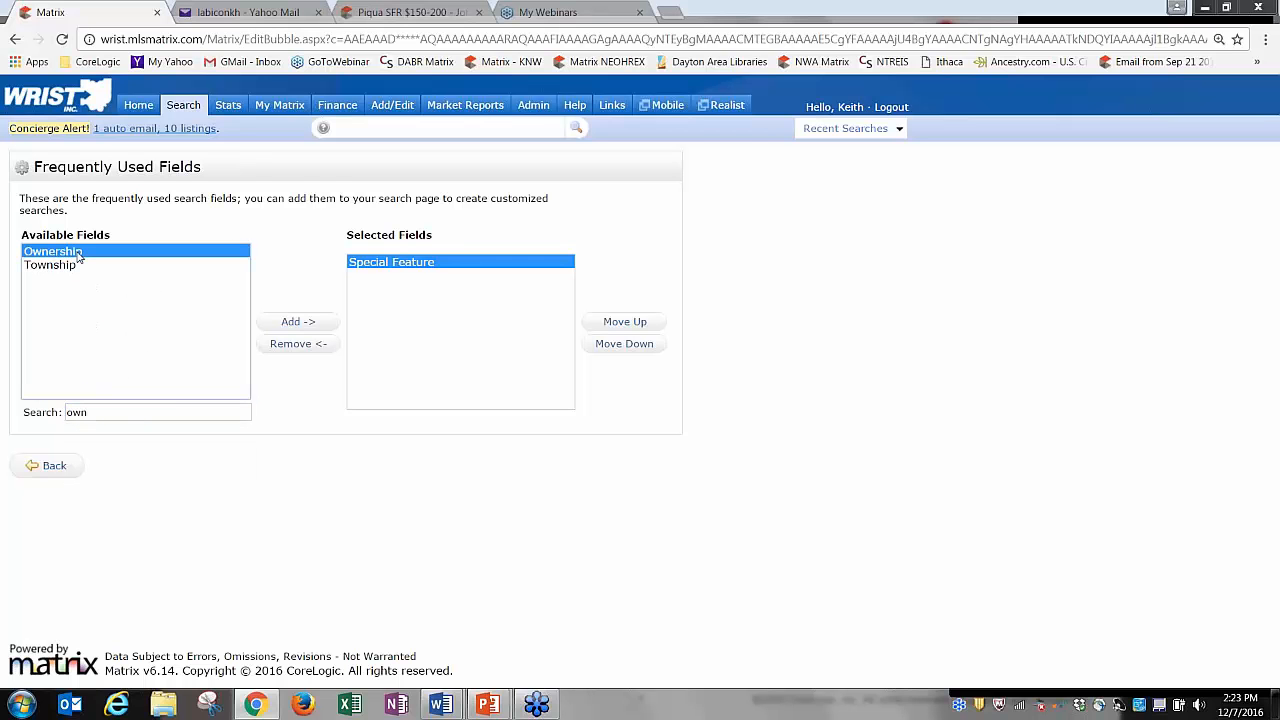
left_click(298, 321)
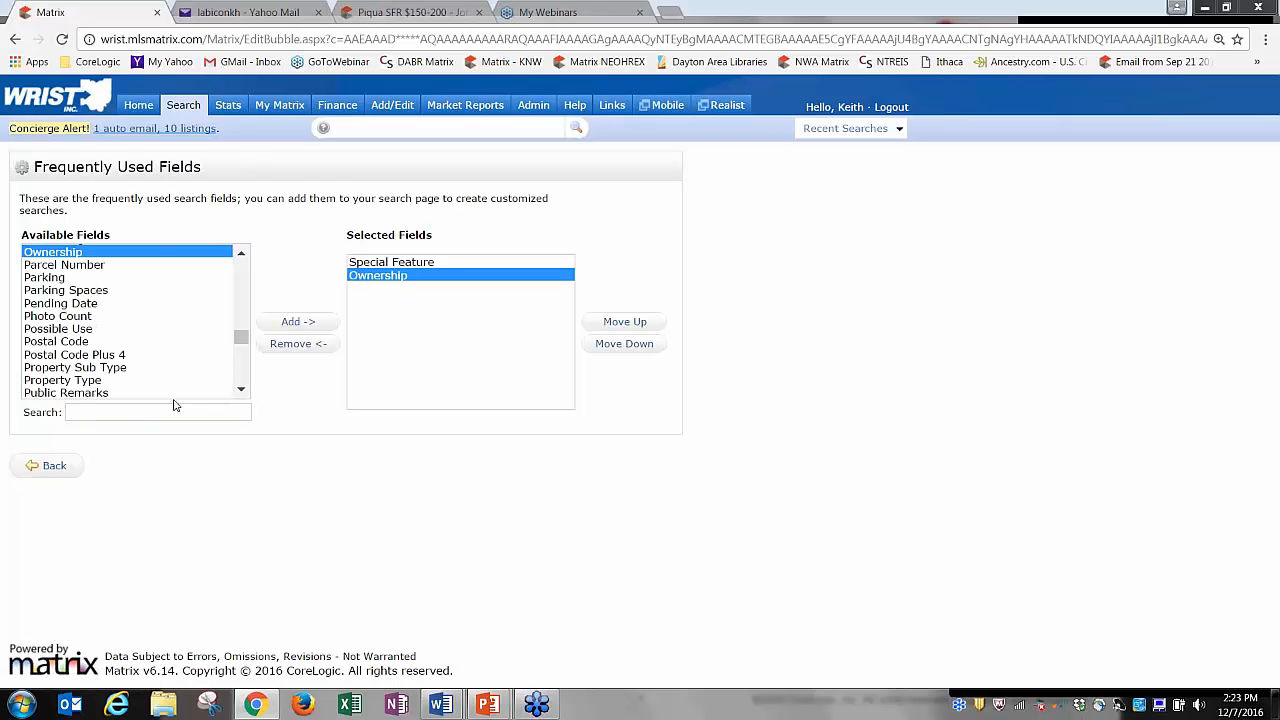
left_click(241, 391)
left_click(241, 391)
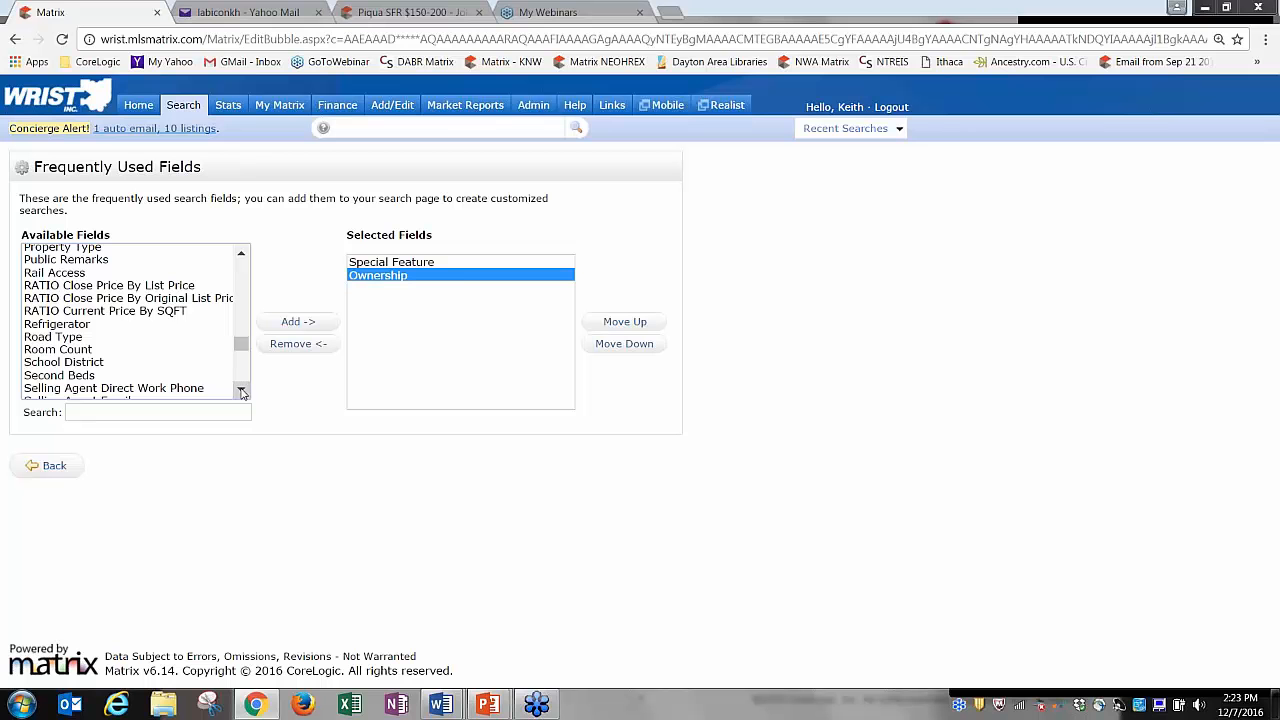
left_click(54, 466)
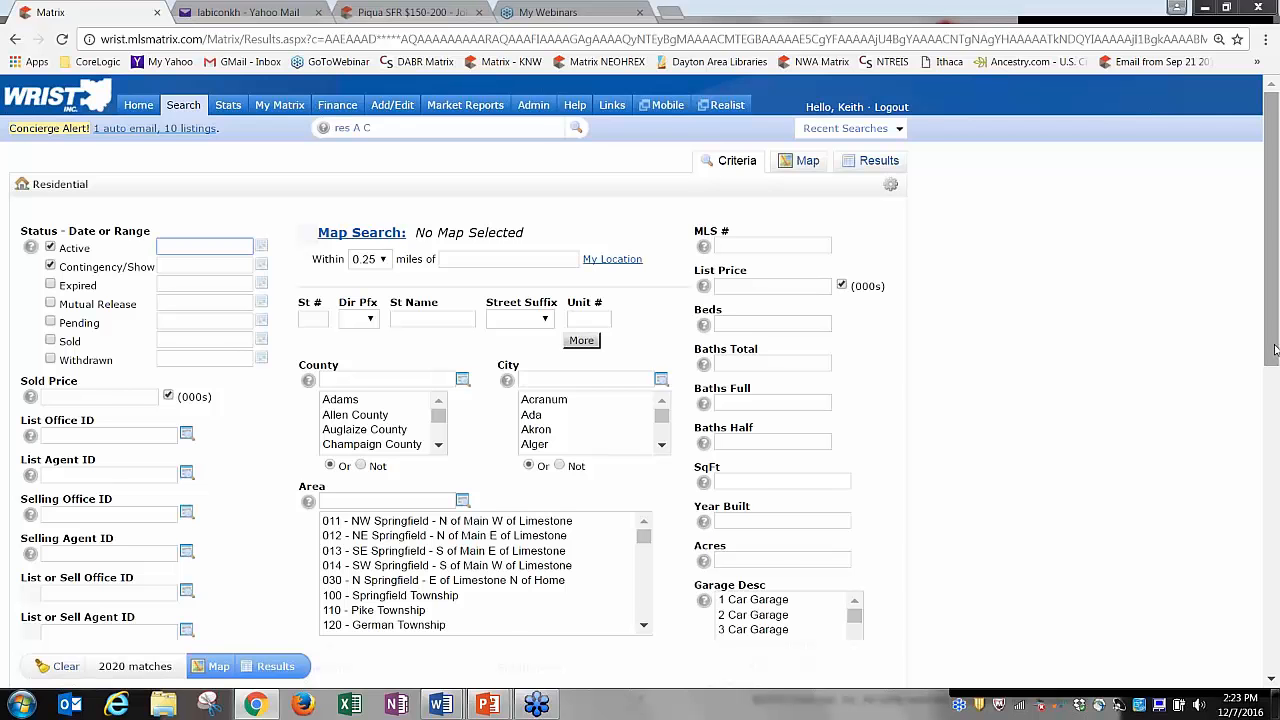
left_click_drag(1274, 349, 1276, 672)
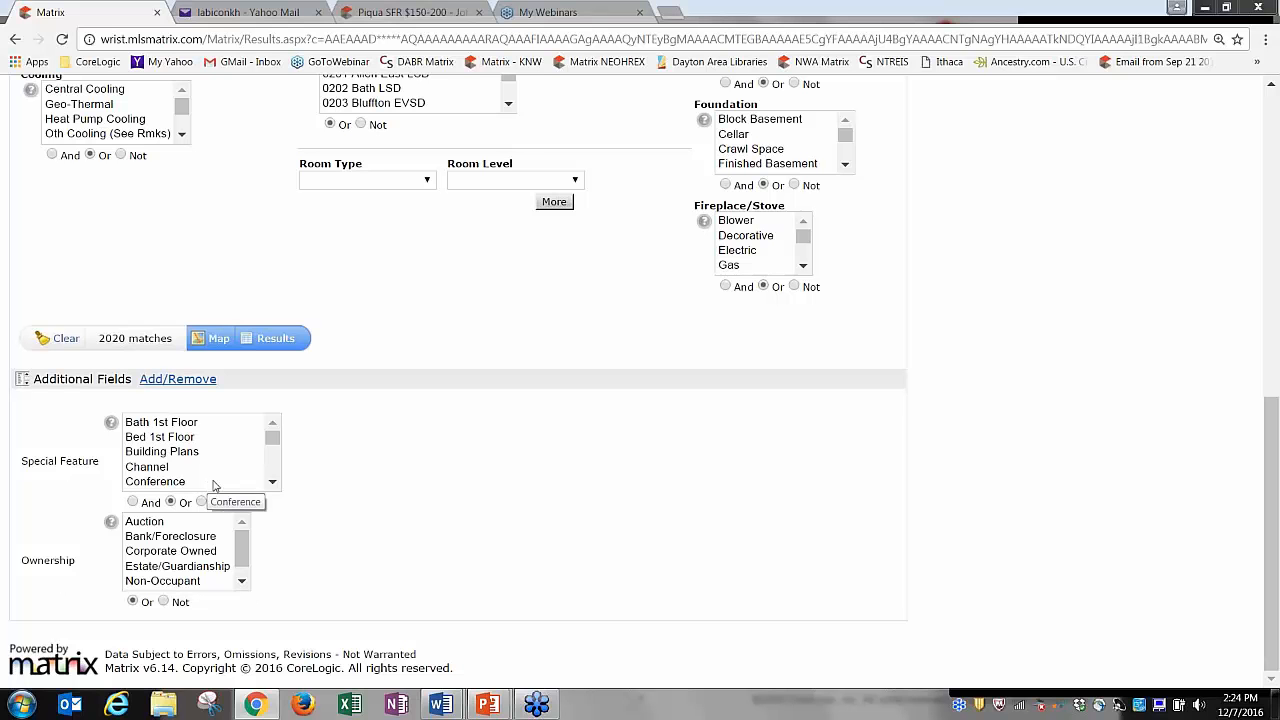
left_click(272, 484)
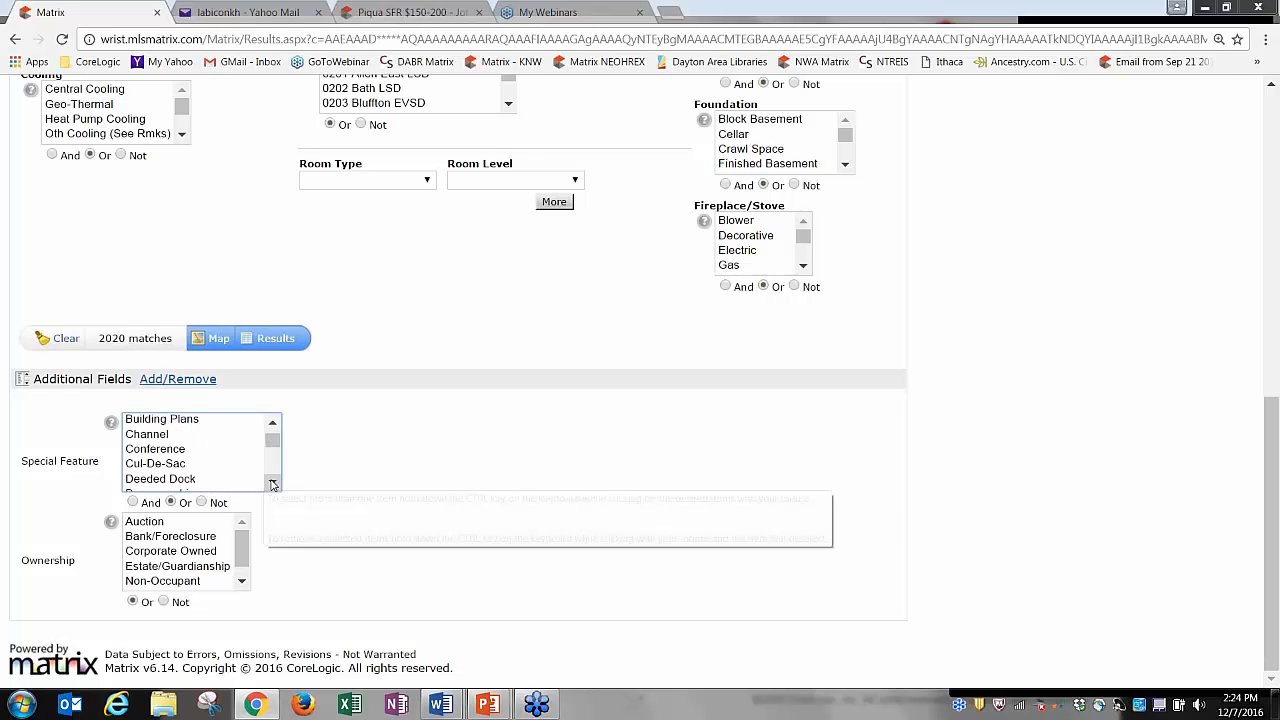
left_click(272, 484)
left_click(272, 484)
left_click(272, 484)
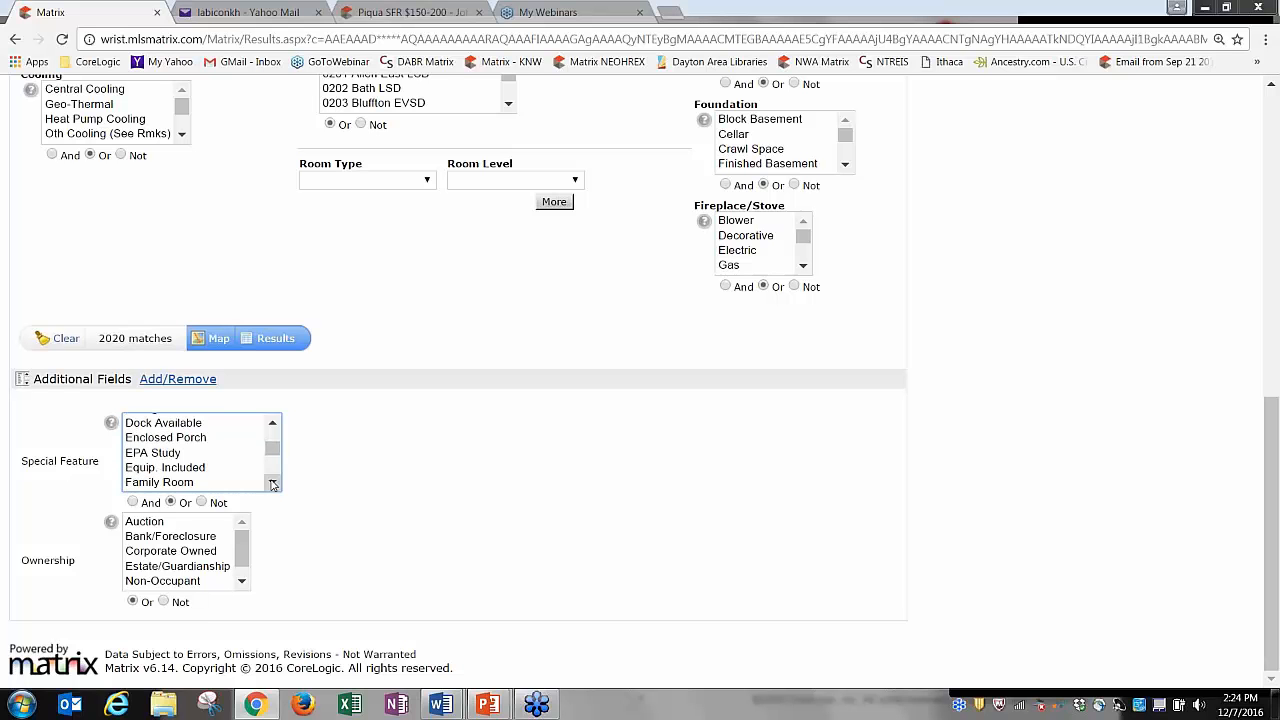
left_click(272, 484)
left_click(272, 484)
left_click(272, 484)
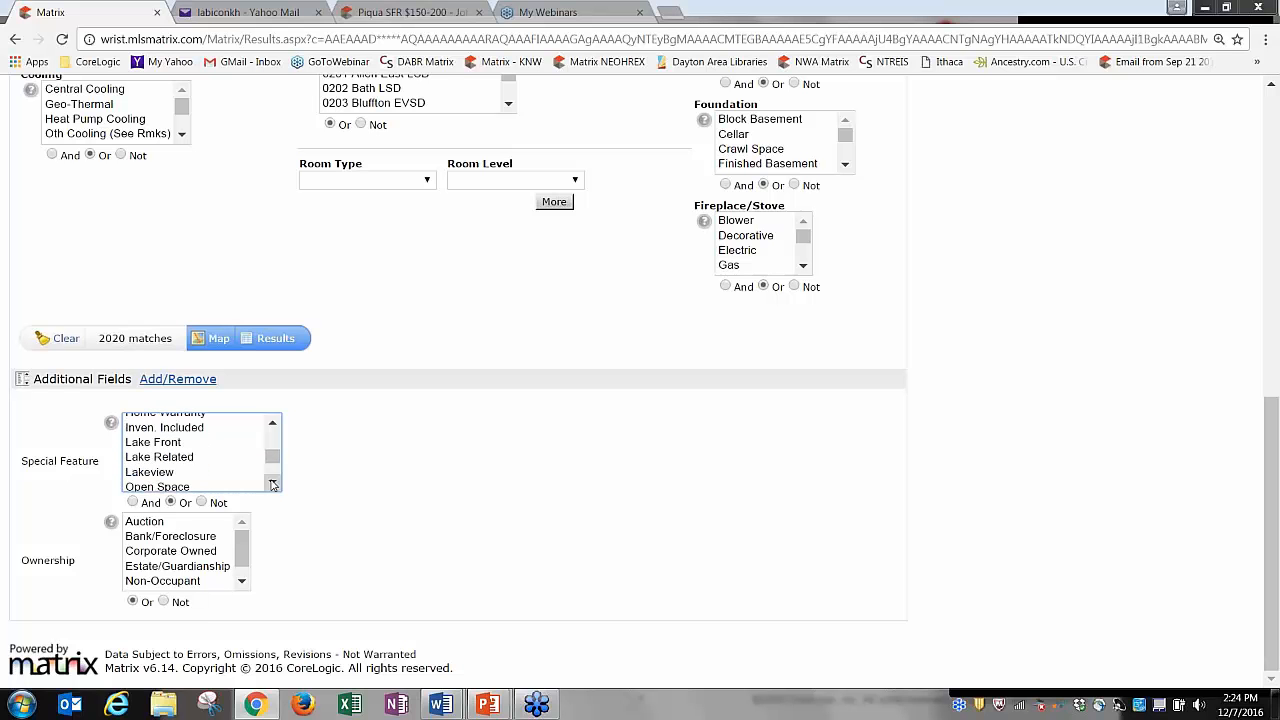
left_click(272, 484)
left_click(272, 484)
left_click(272, 484)
left_click(272, 484)
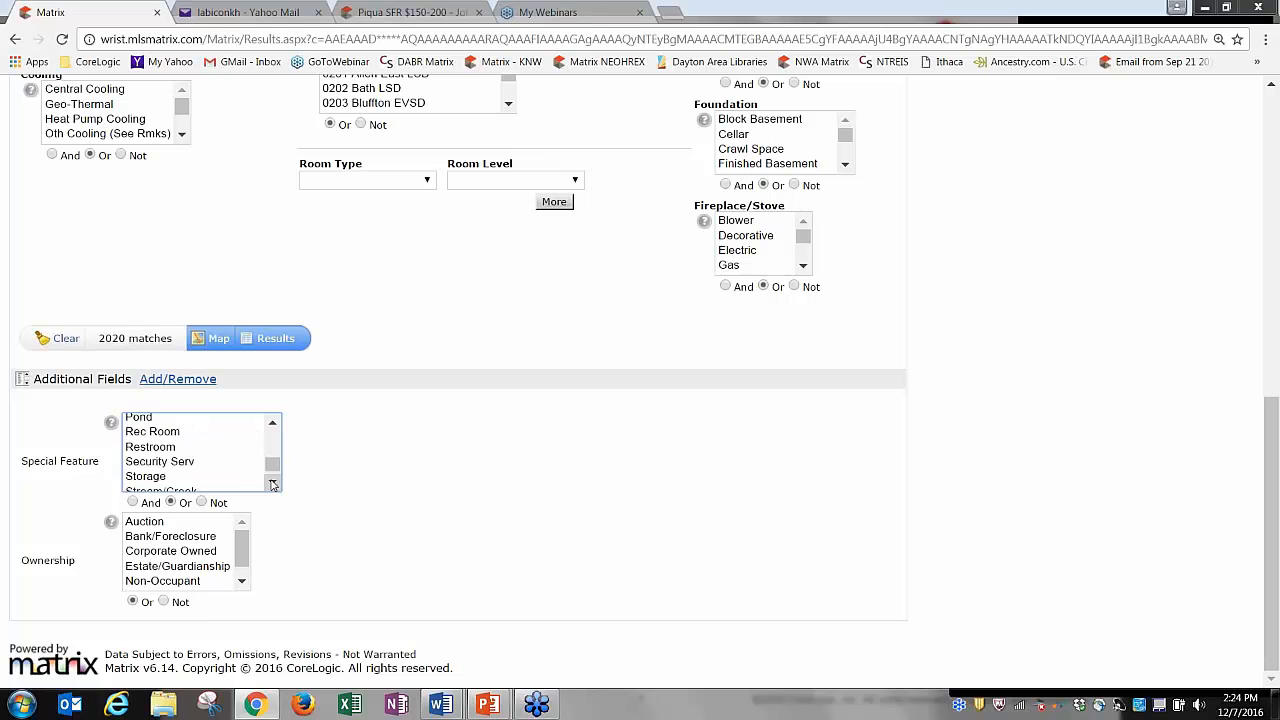
left_click(272, 484)
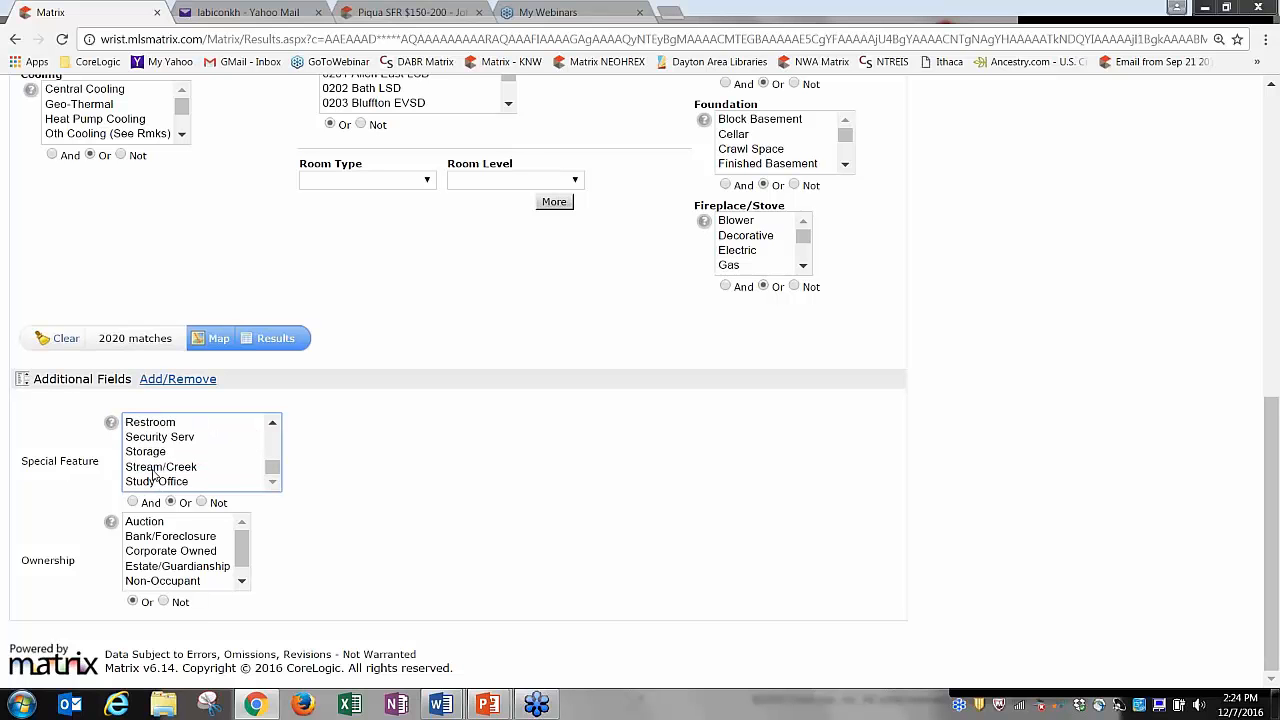
left_click_drag(272, 467, 285, 423)
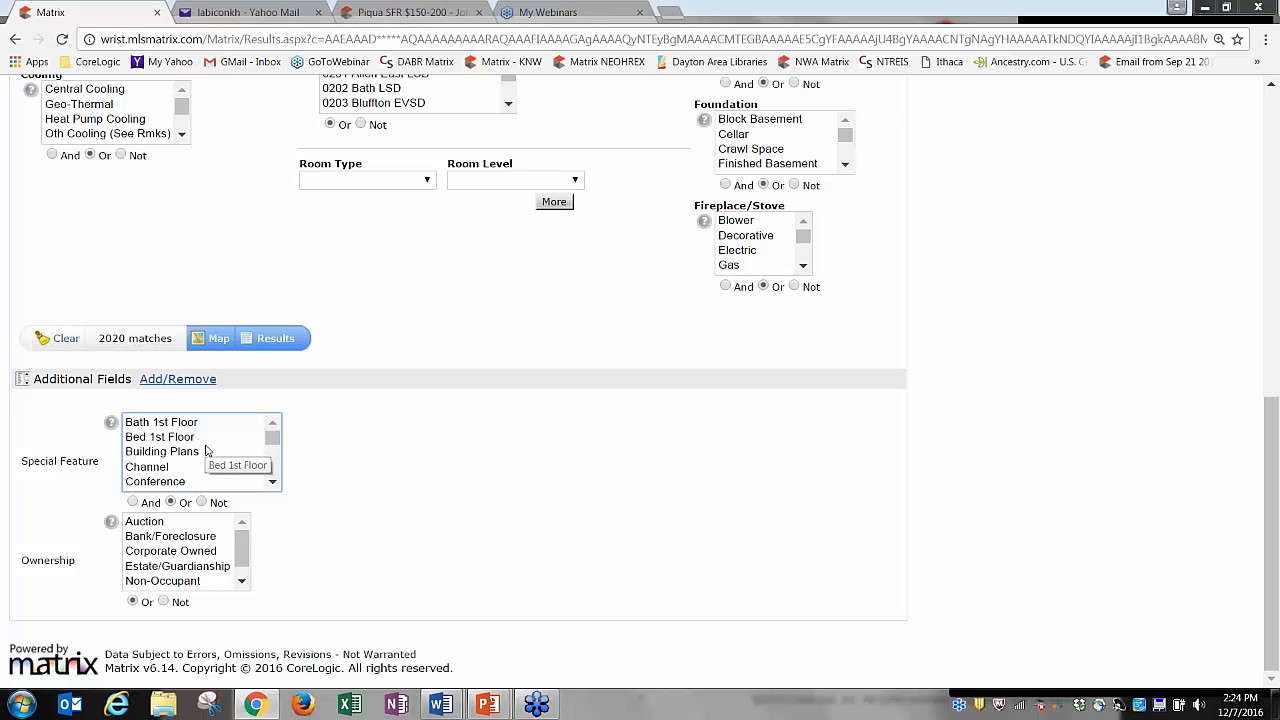
left_click(242, 585)
scroll(242, 550, "up", 1)
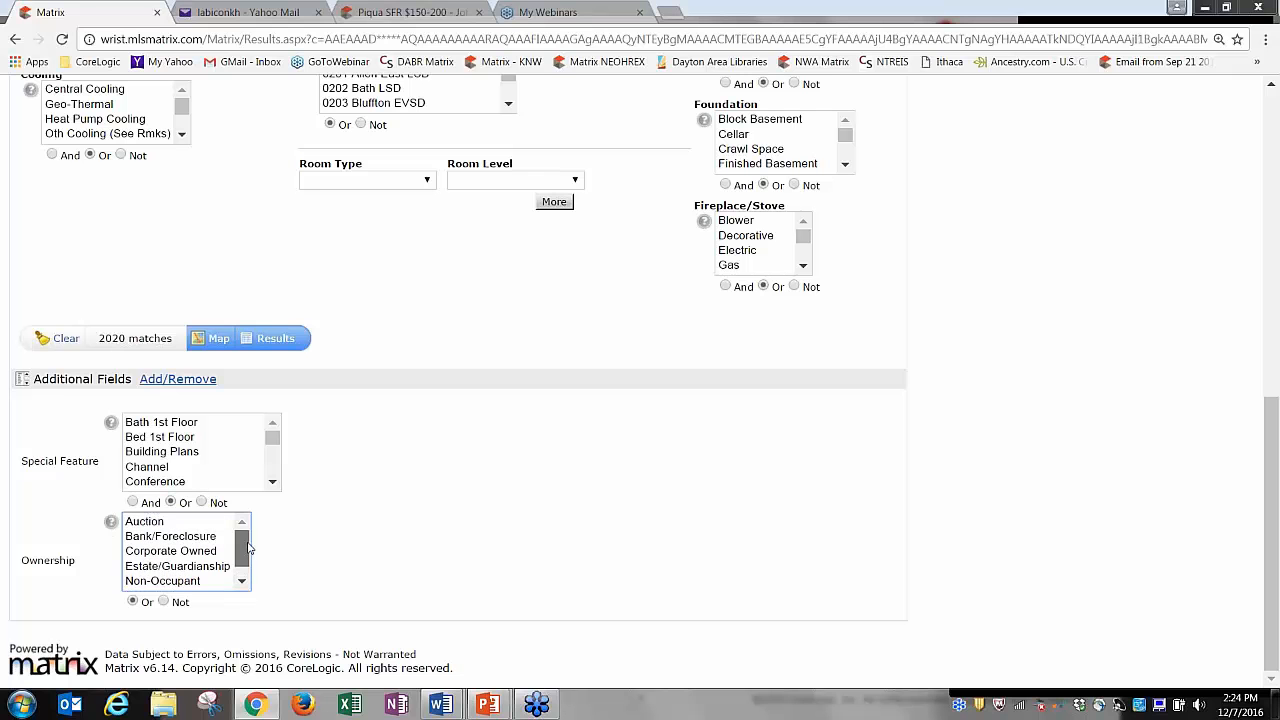
left_click(486, 521)
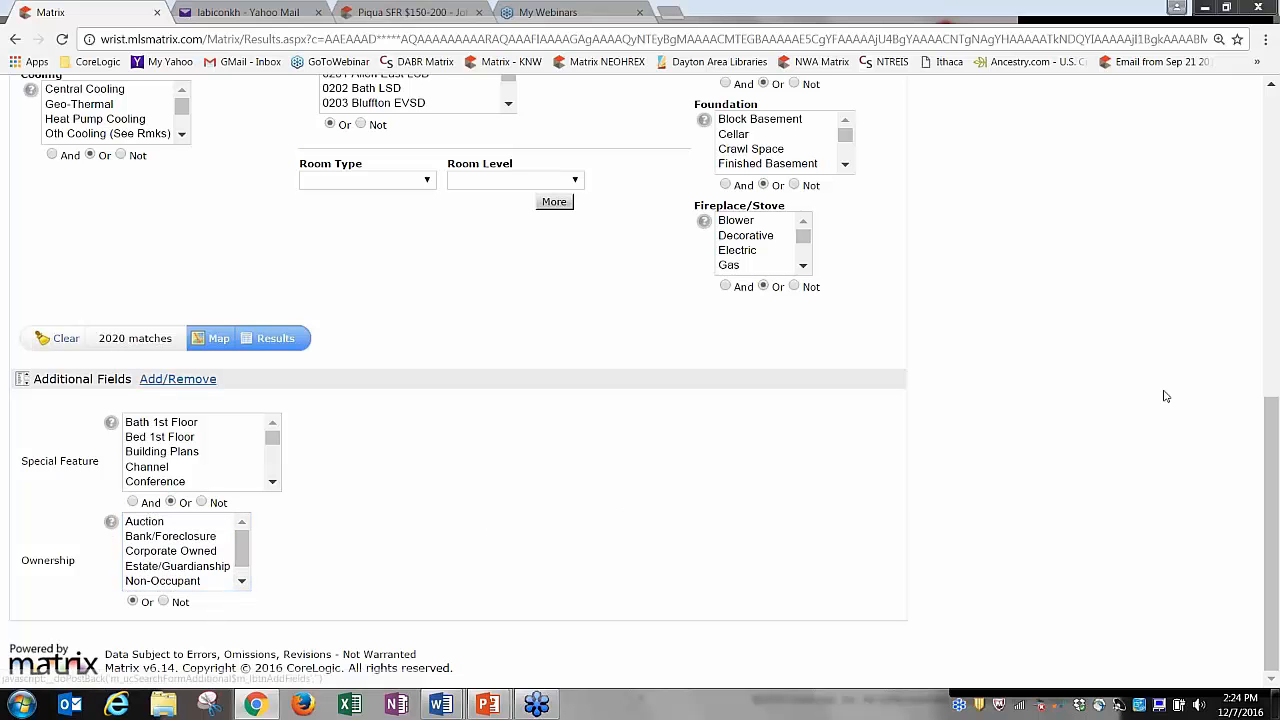
left_click_drag(1275, 437, 1275, 135)
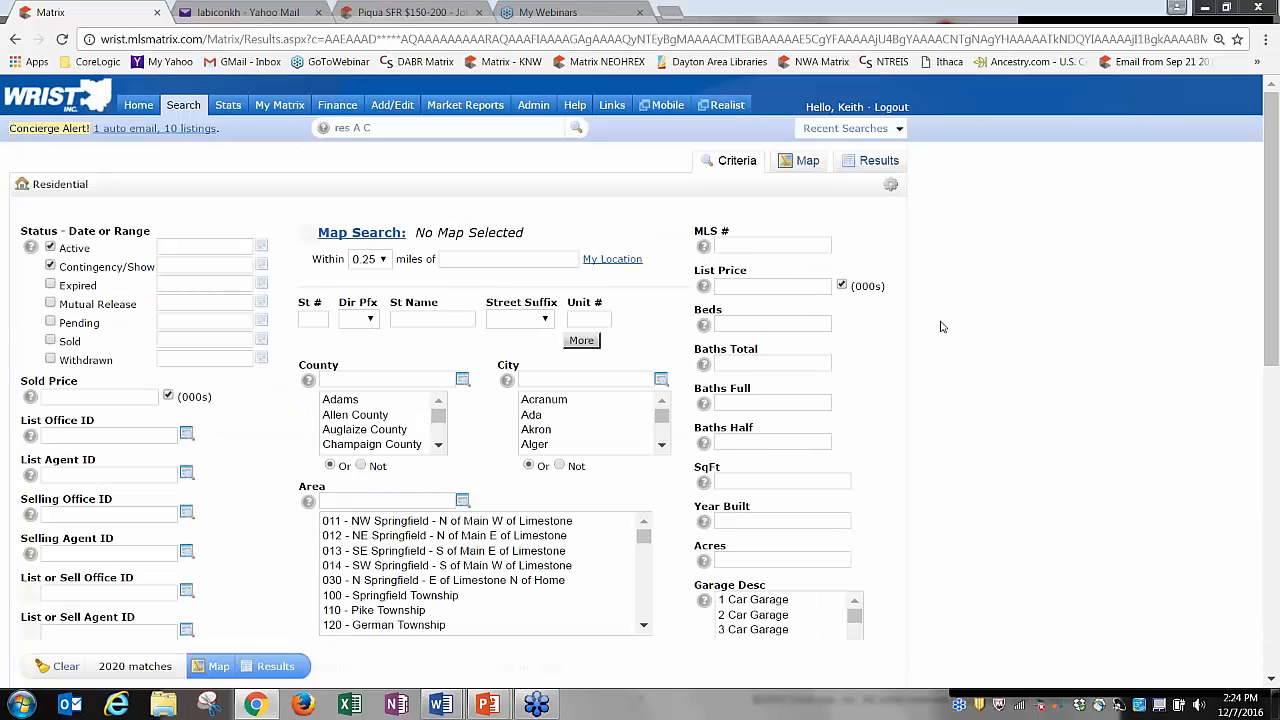
Clear all search criteria and include Active and Contingency/Show listings, keeping the 0.25 radius.
left_click(64, 666)
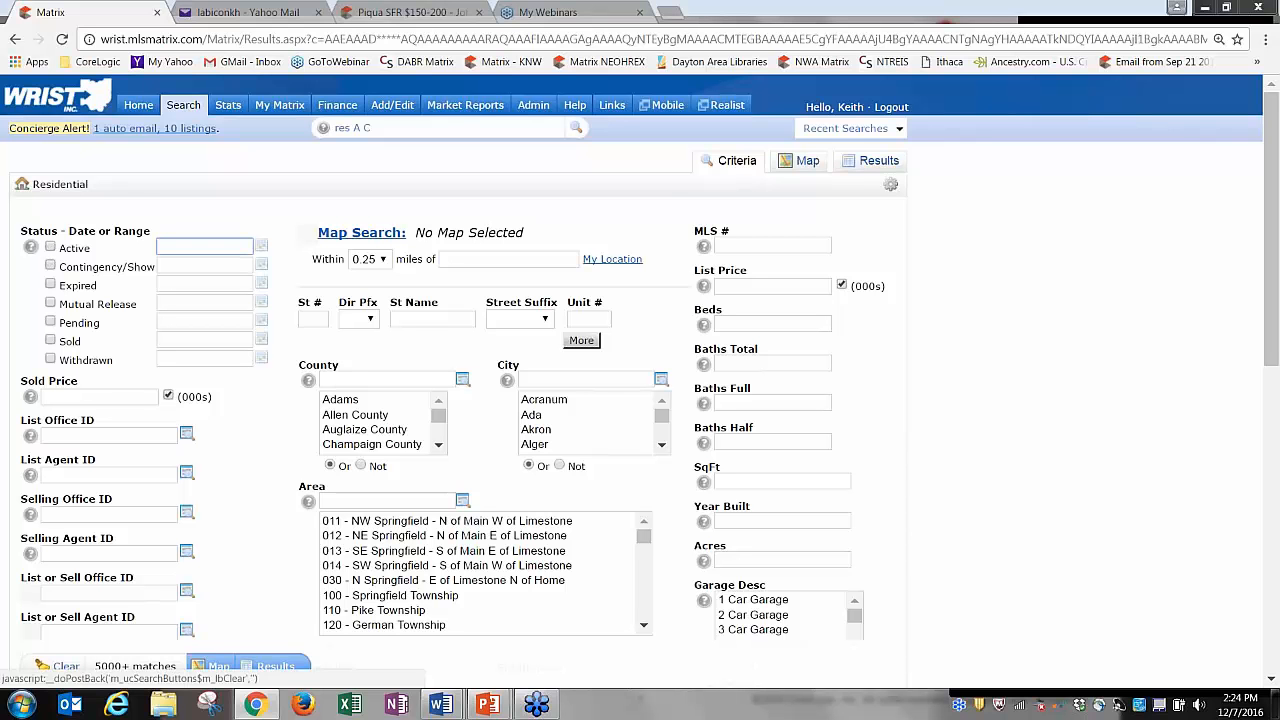
left_click(50, 247)
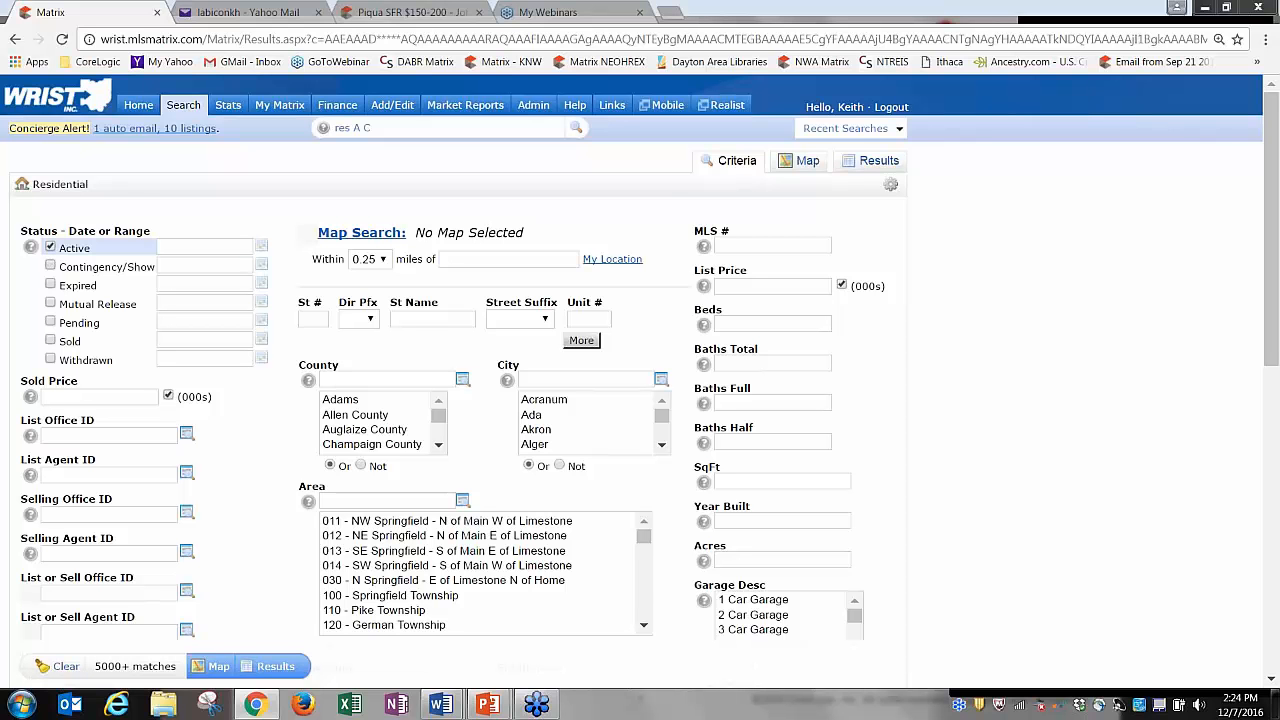
left_click(50, 266)
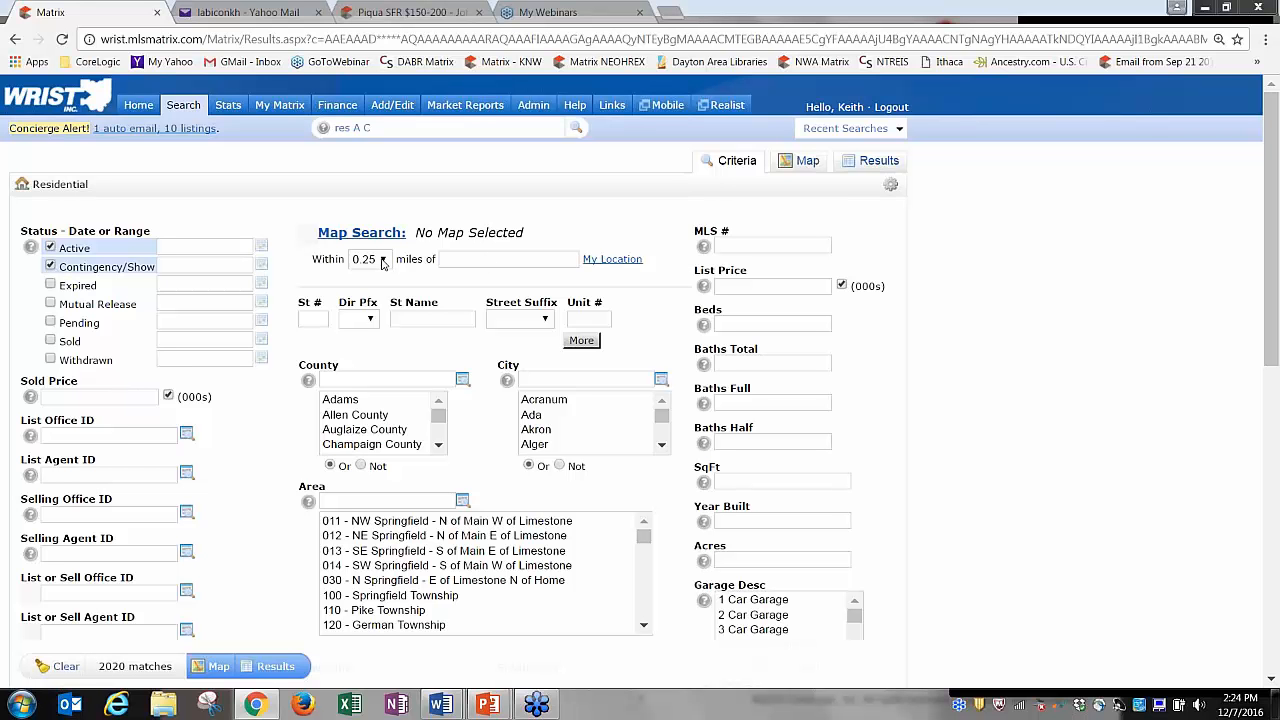
left_click(497, 259)
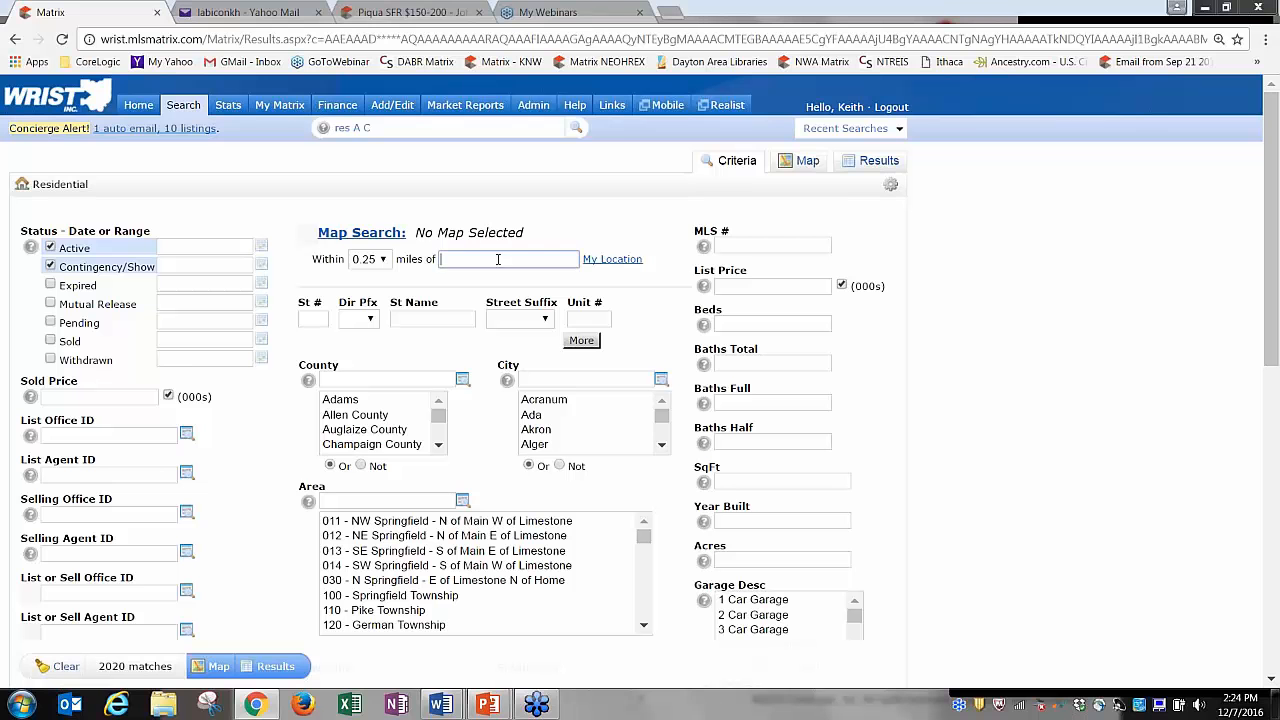
left_click(382, 260)
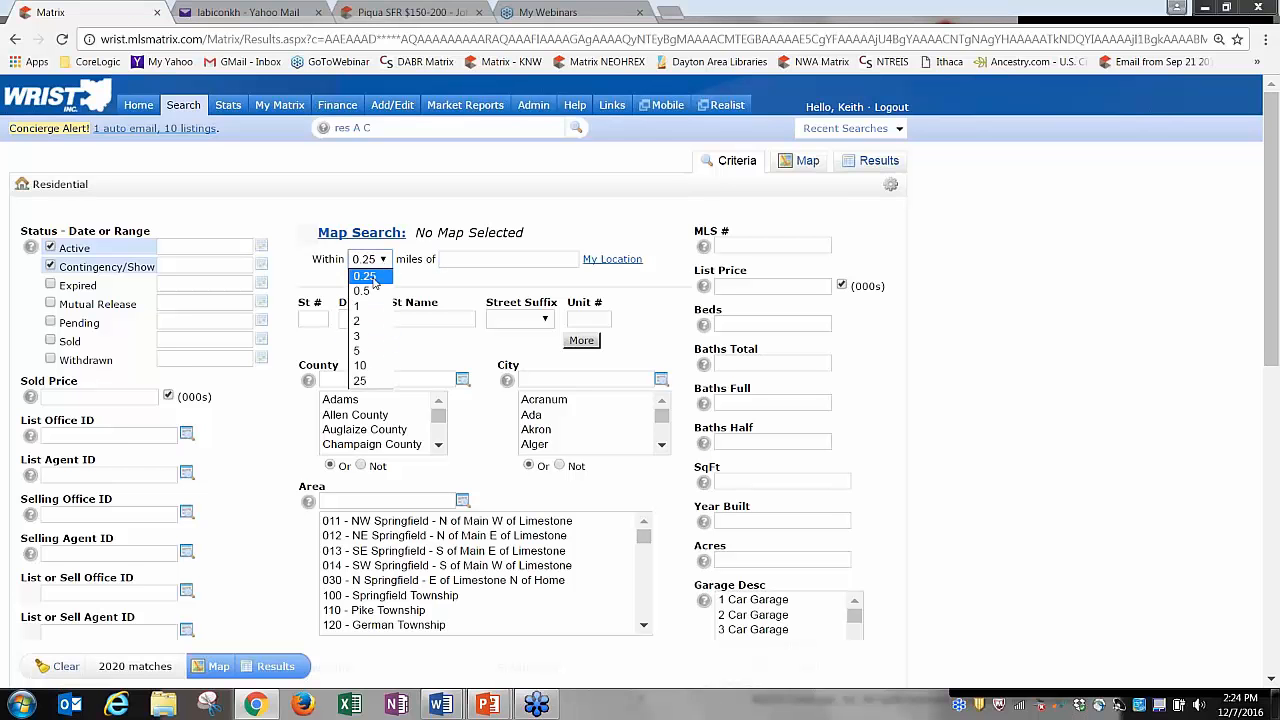
left_click(380, 277)
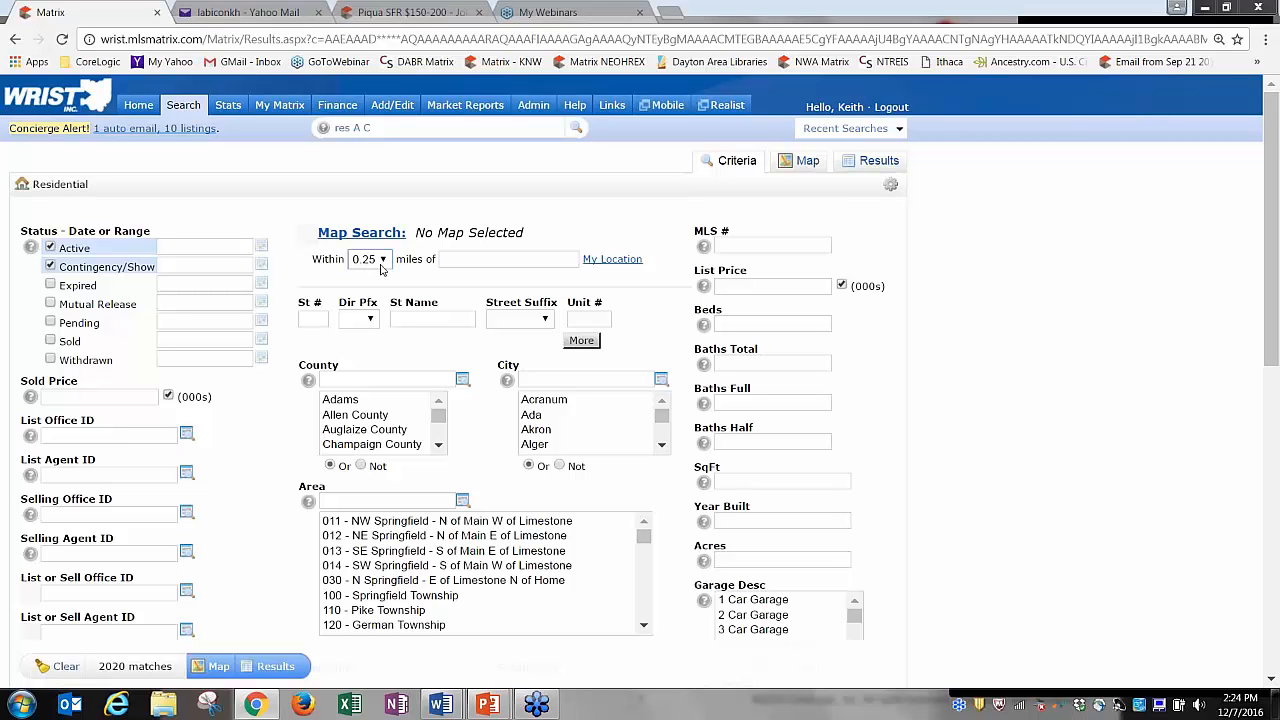
left_click(466, 259)
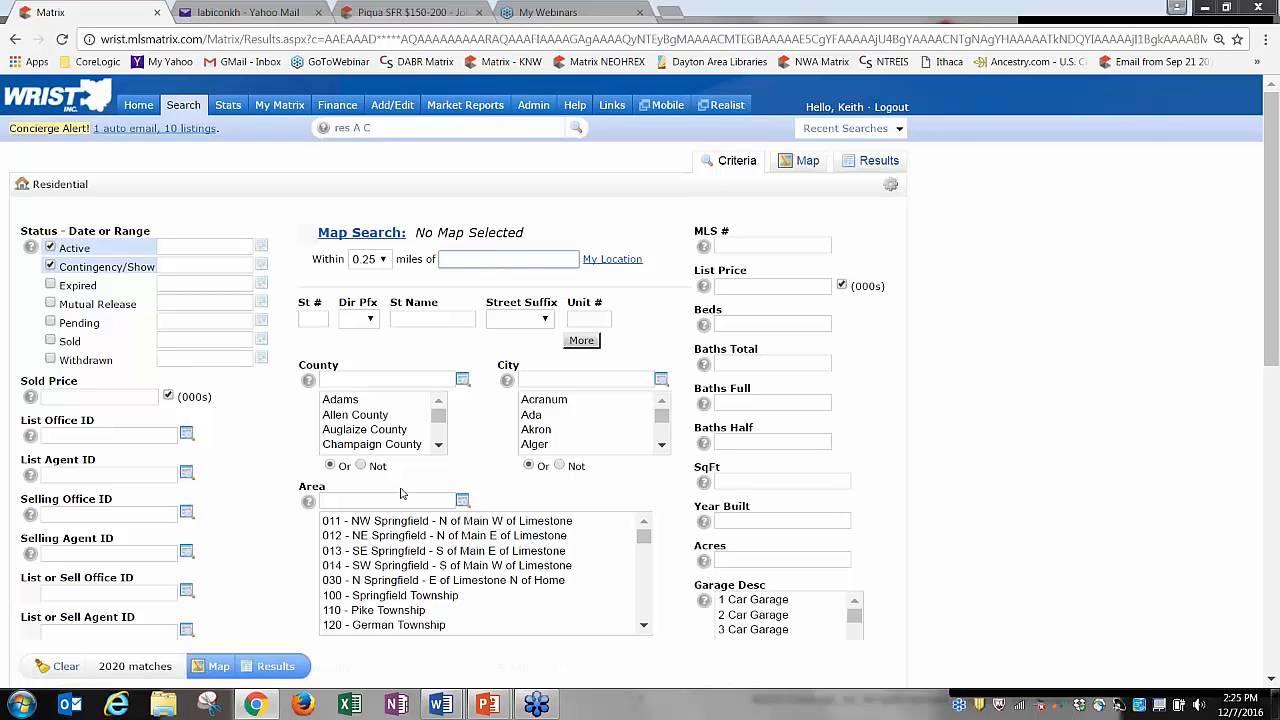
Deselect Champaign County and refresh the count to 2020 matching listings.
left_click(357, 446)
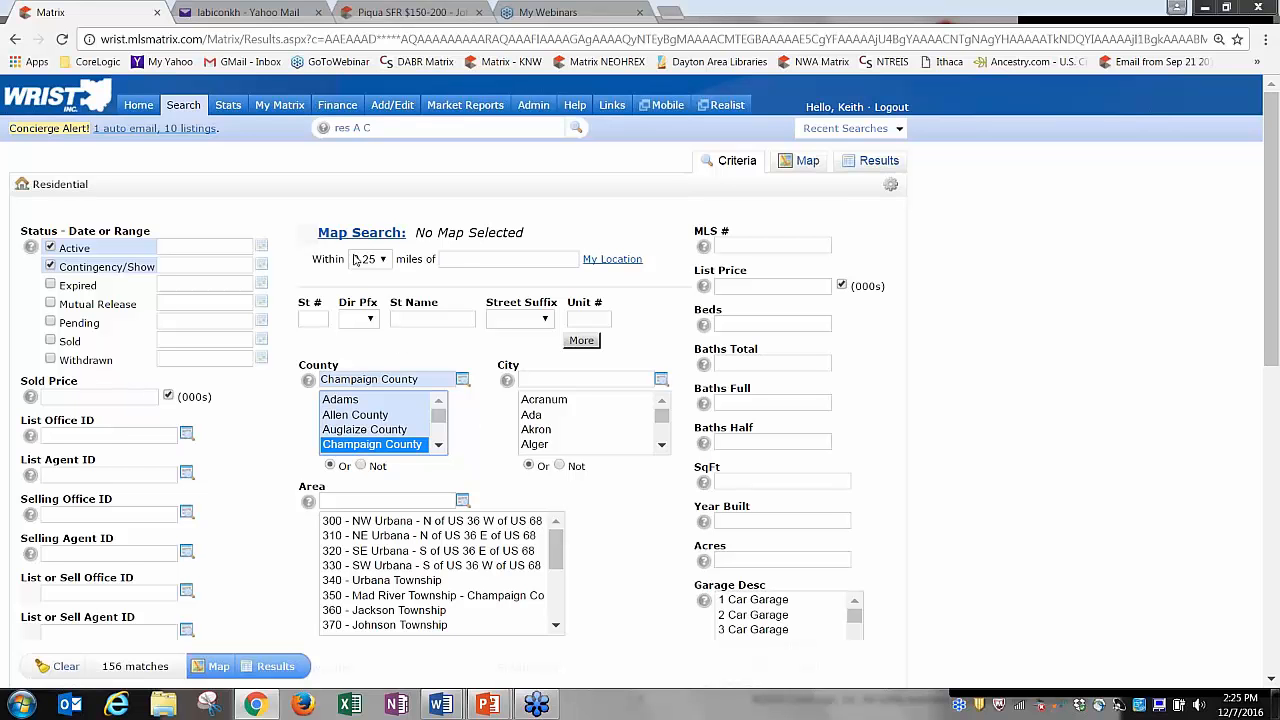
left_click(518, 261)
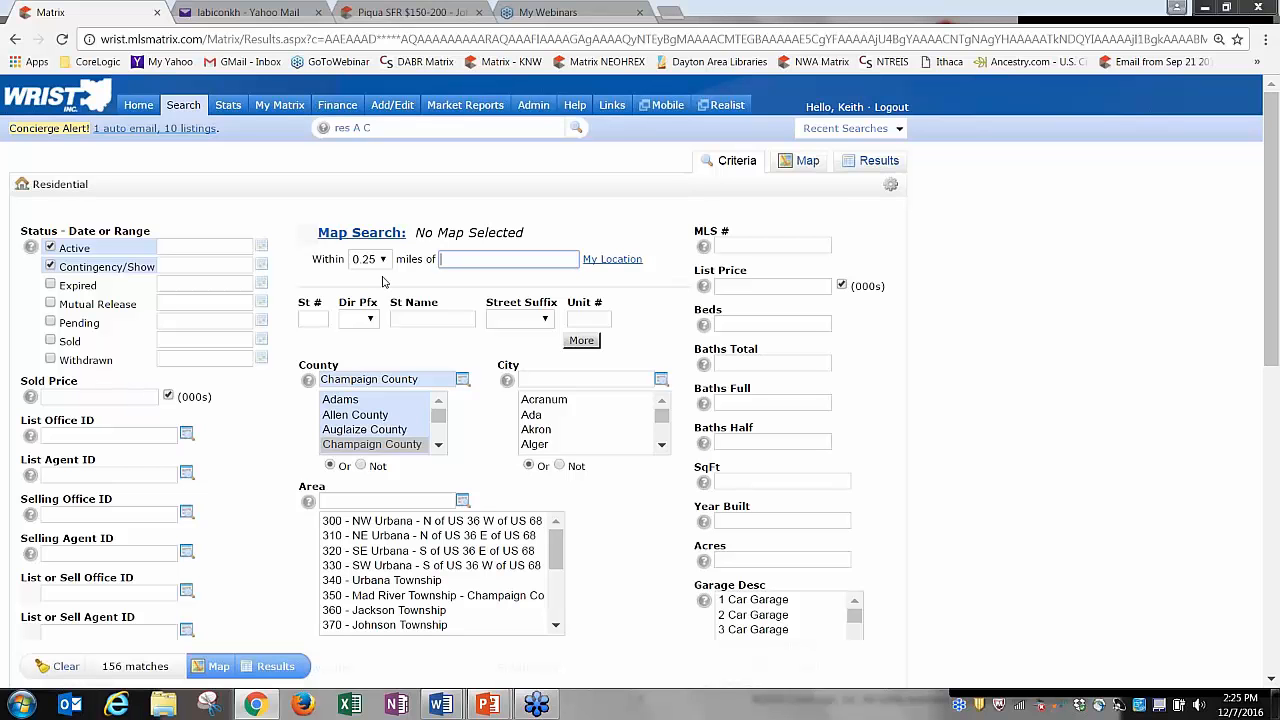
left_click(391, 448, "ctrl")
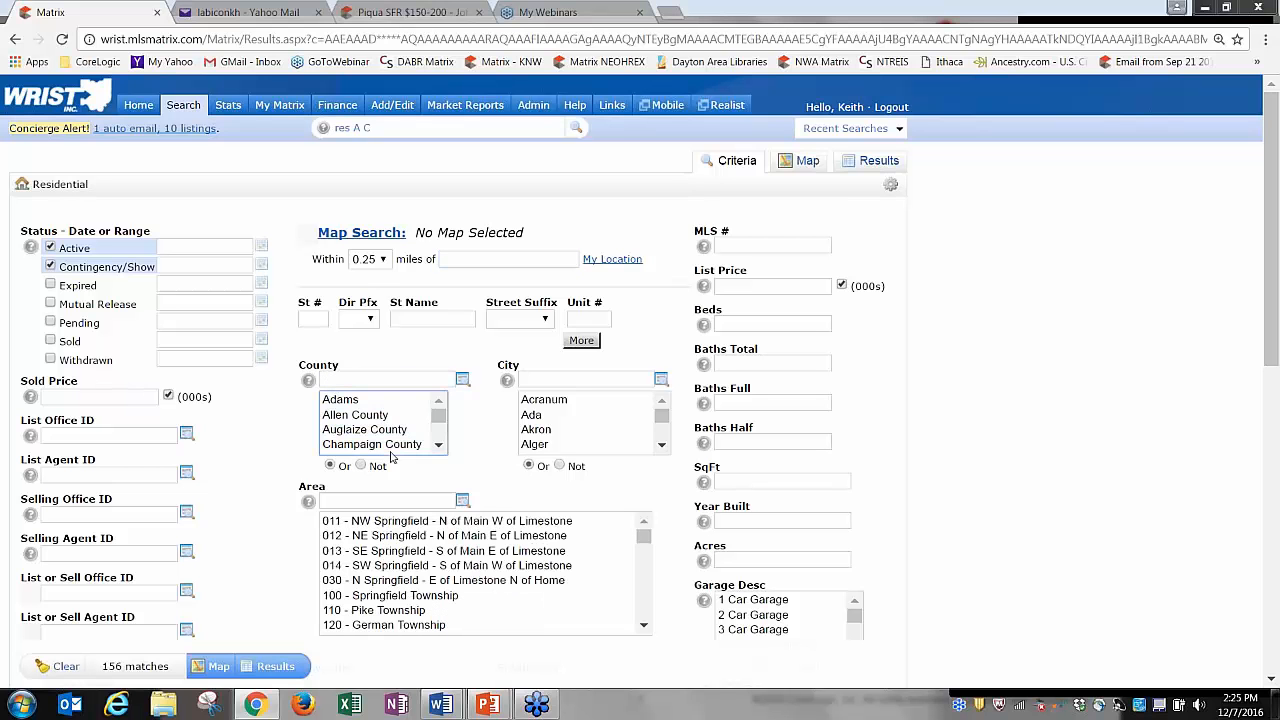
left_click(491, 353)
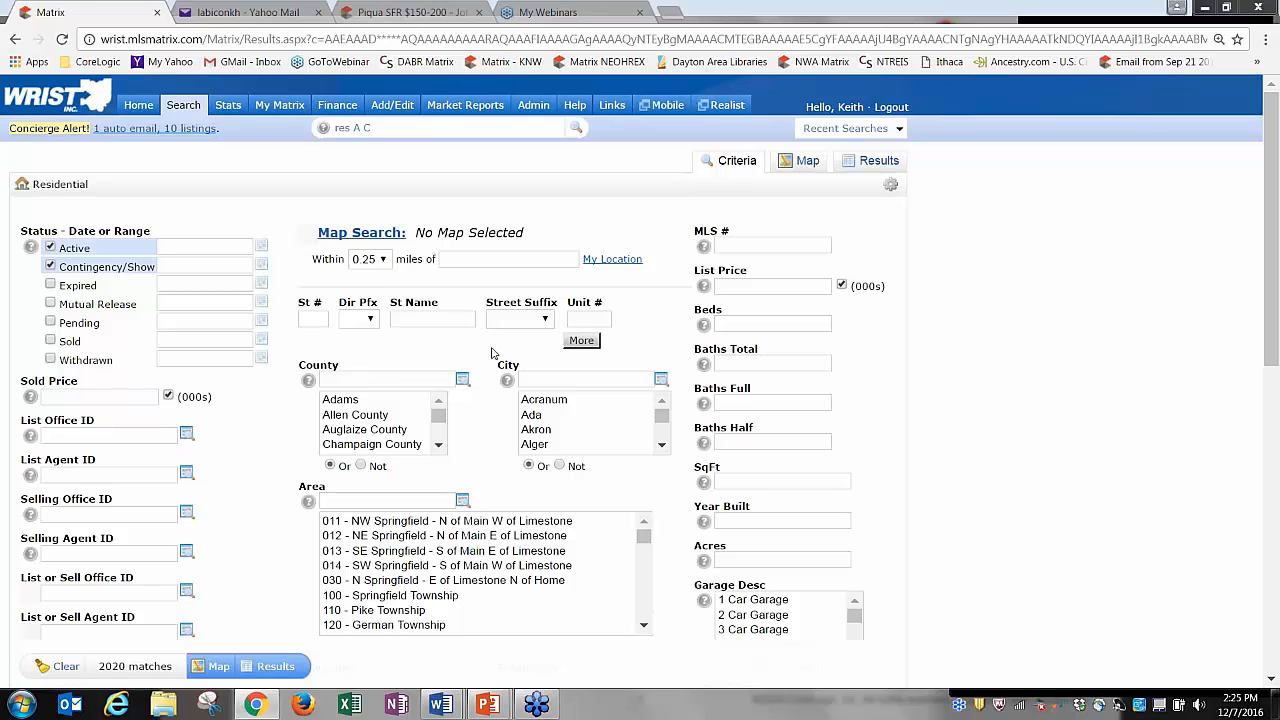
left_click(382, 262)
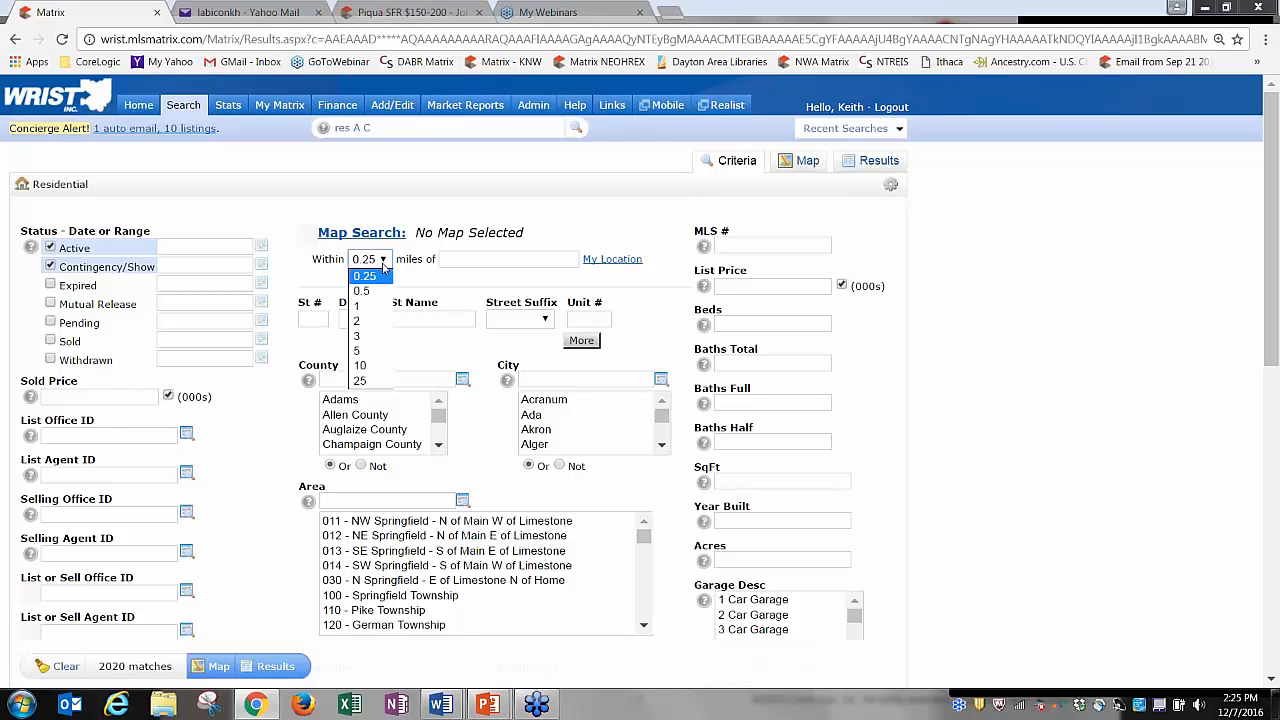
left_click(365, 321)
left_click(458, 260)
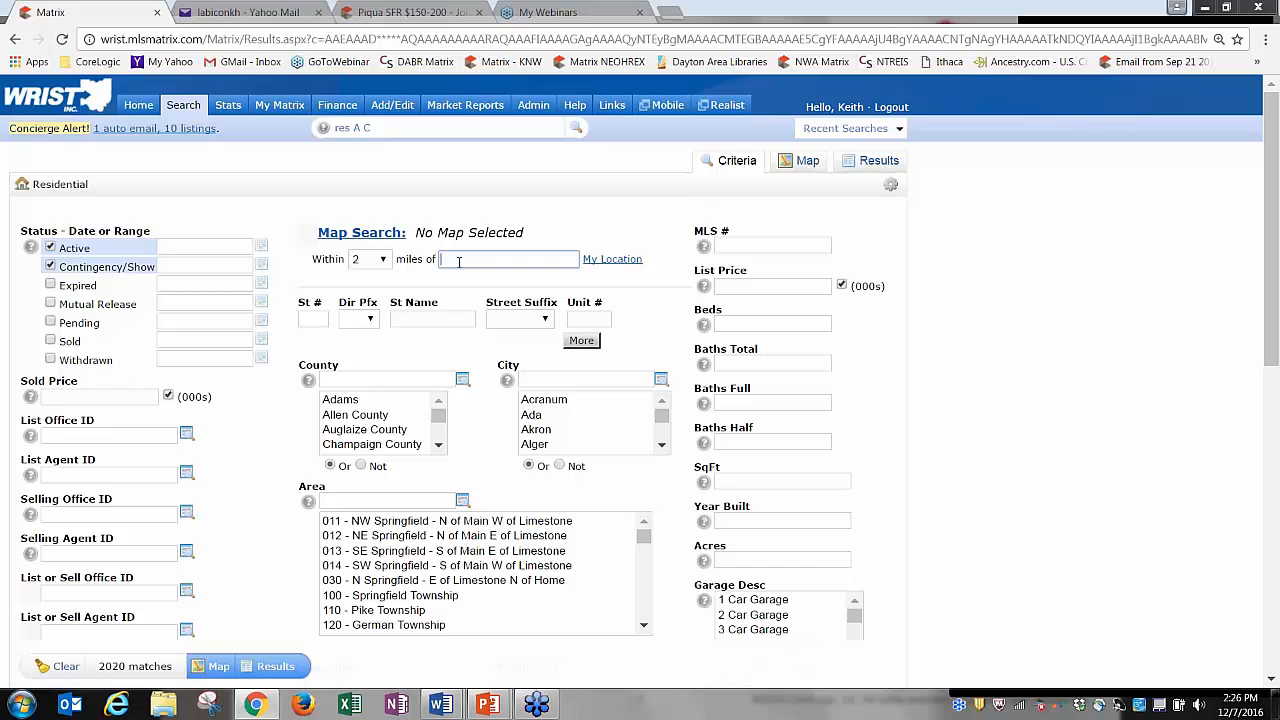
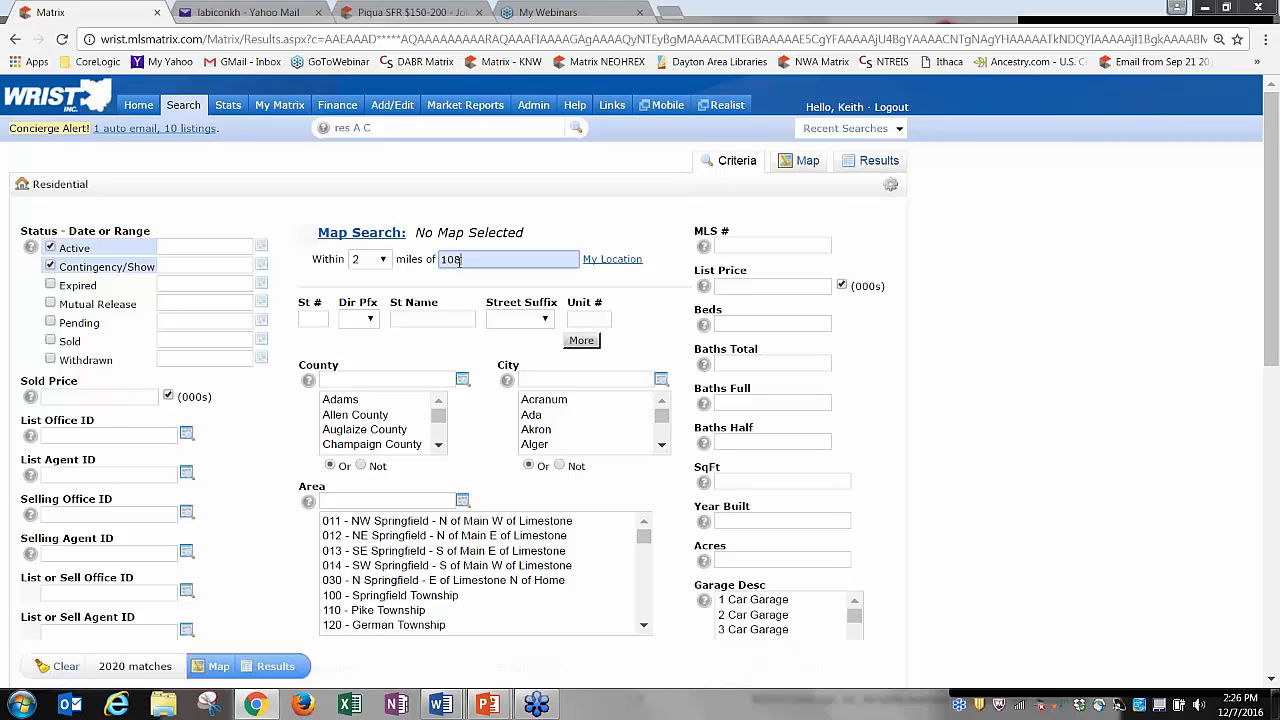
key("Return")
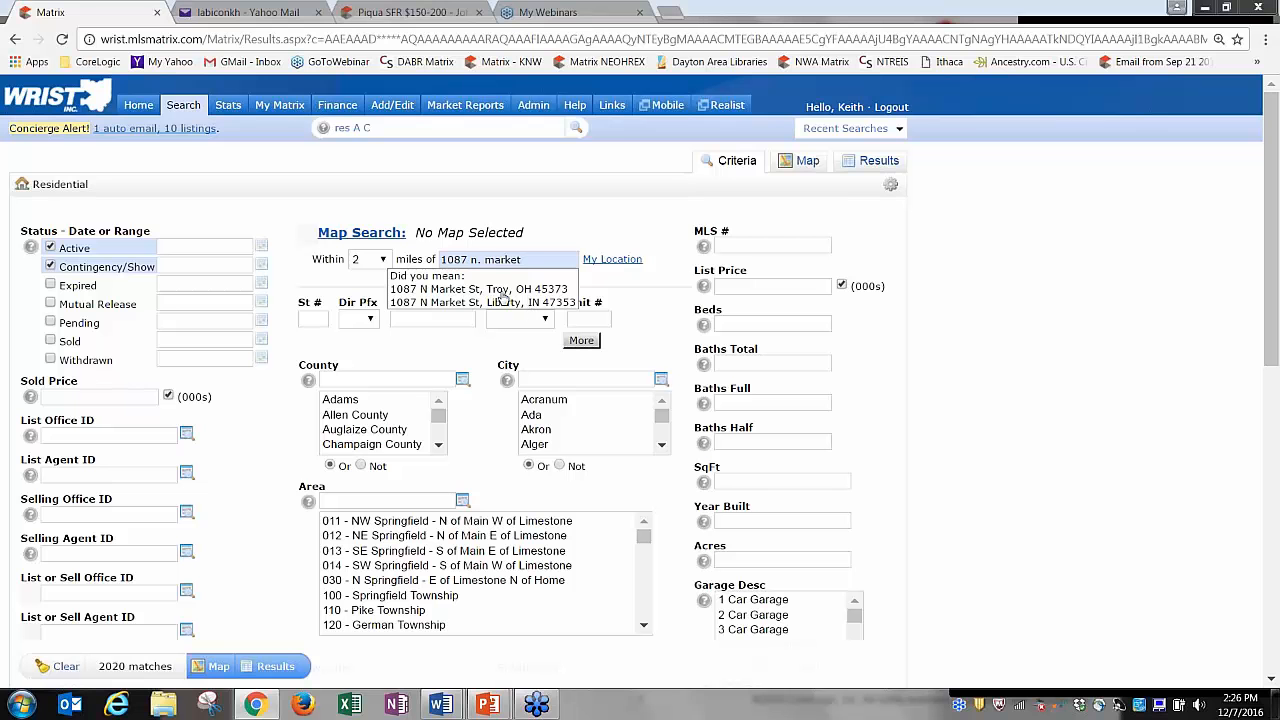
left_click(490, 290)
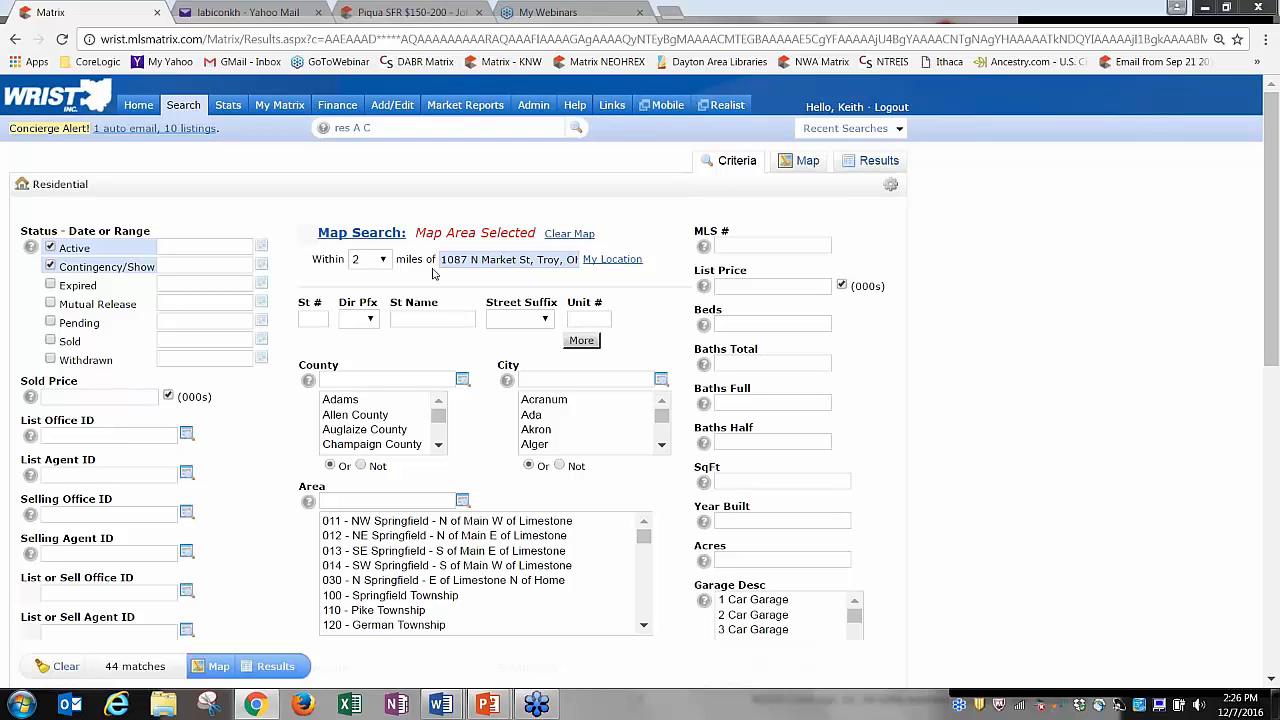
left_click(362, 238)
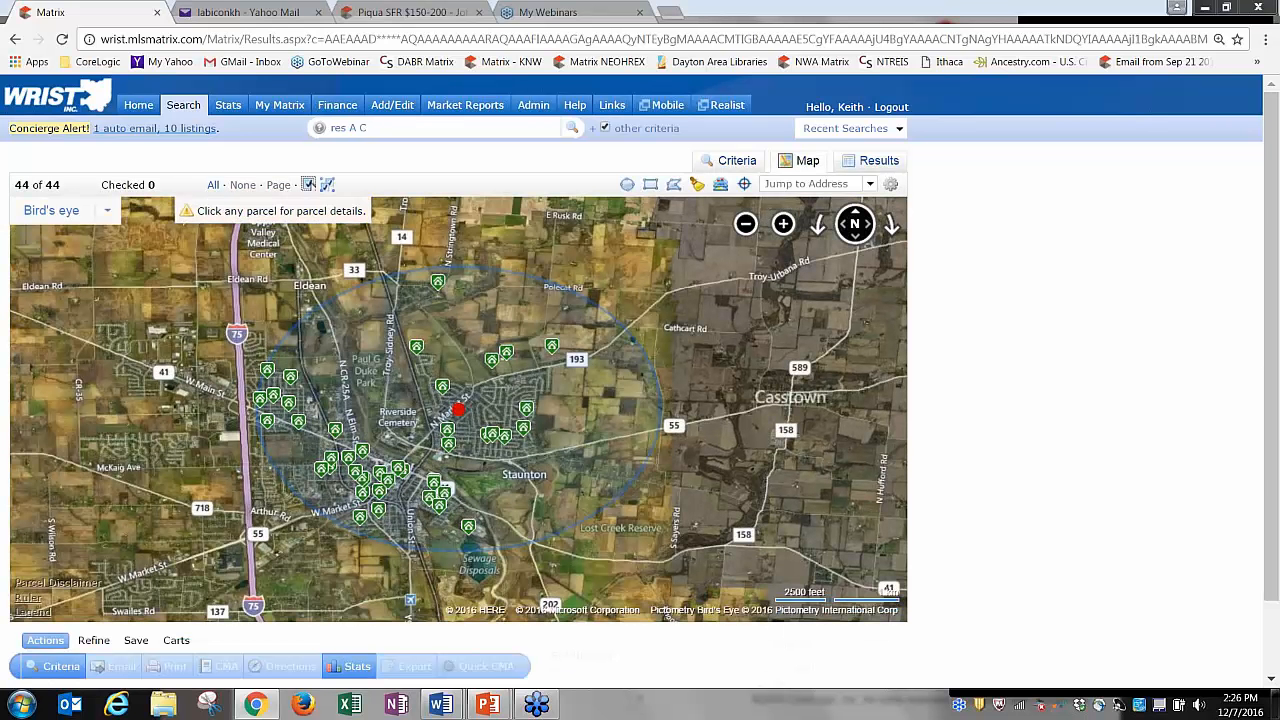
Change the results map style from Bird's eye to Automatic.
left_click(106, 211)
left_click(147, 512)
left_click(55, 212)
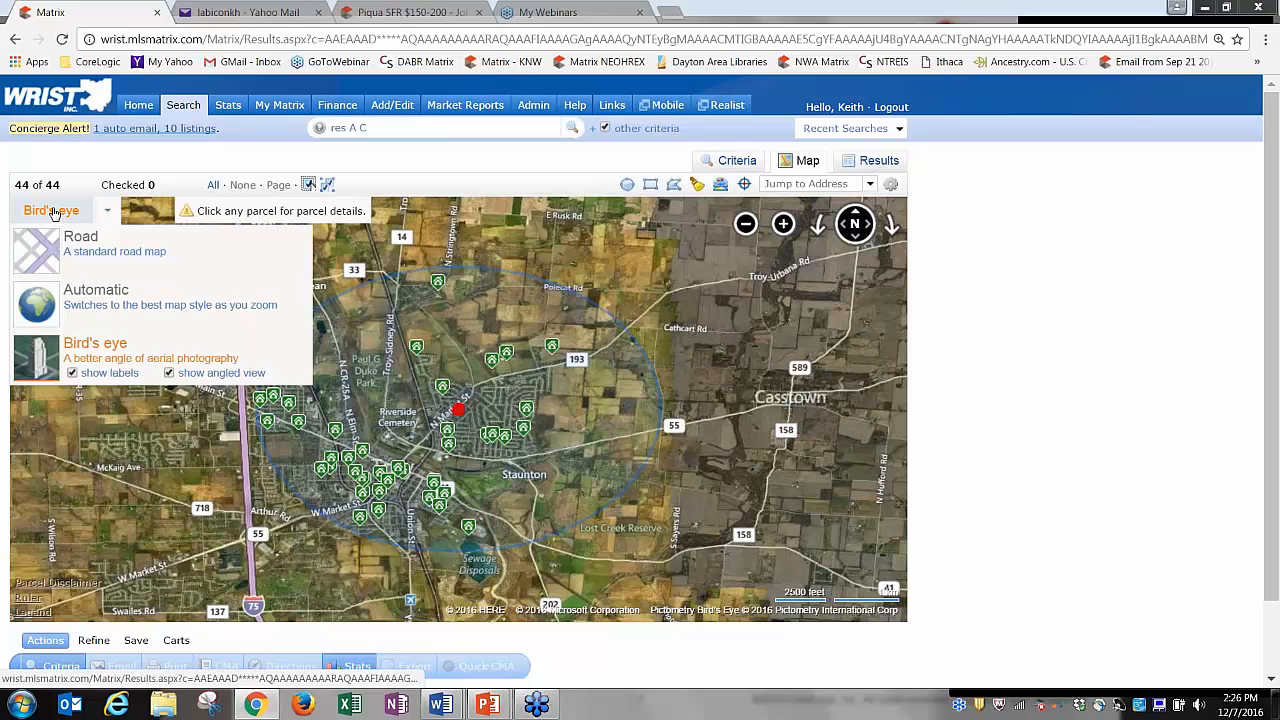
left_click(84, 304)
left_click(55, 212)
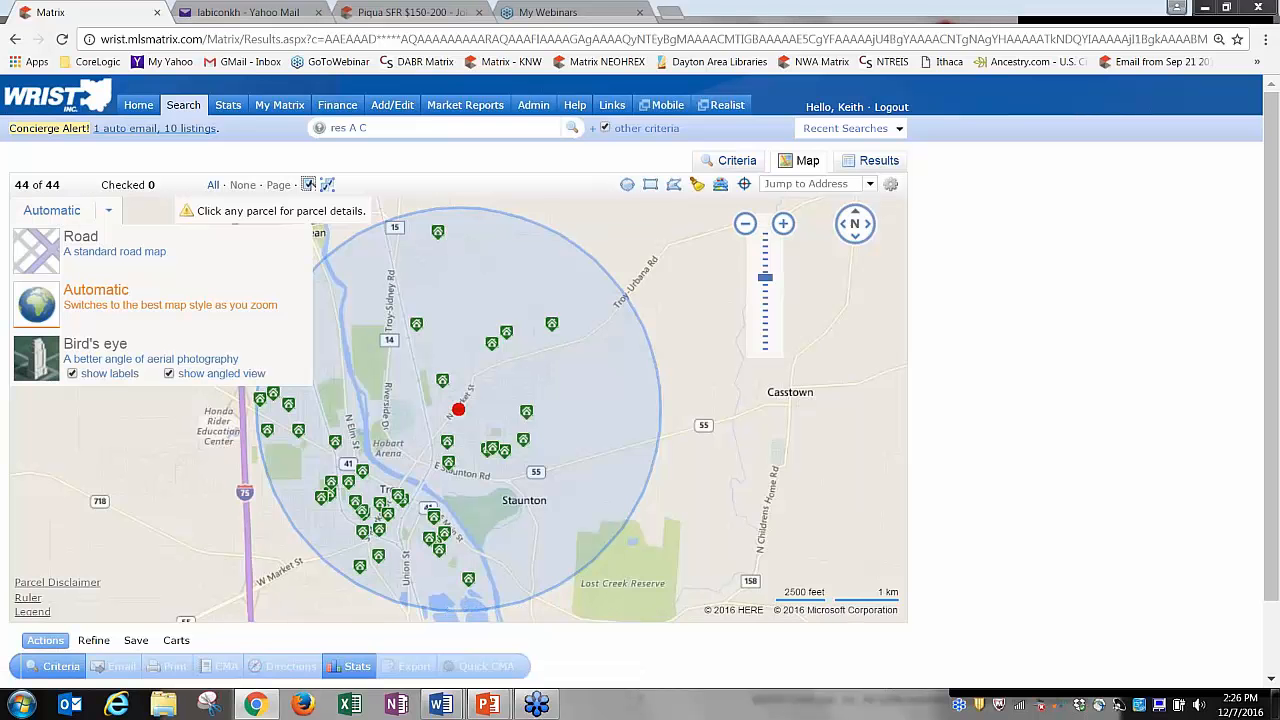
Zoom in on the Troy address, then back out until all 44 listings show.
left_click(783, 228)
left_click(783, 228)
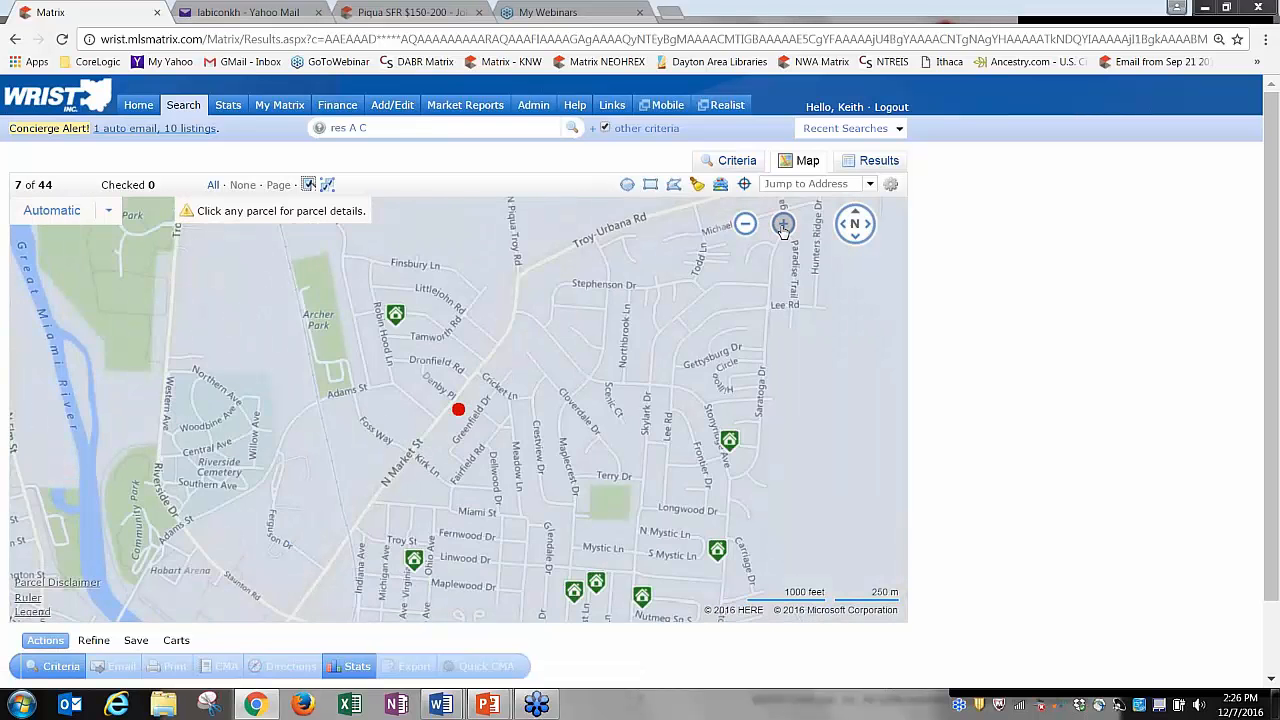
left_click(783, 224)
left_click(783, 224)
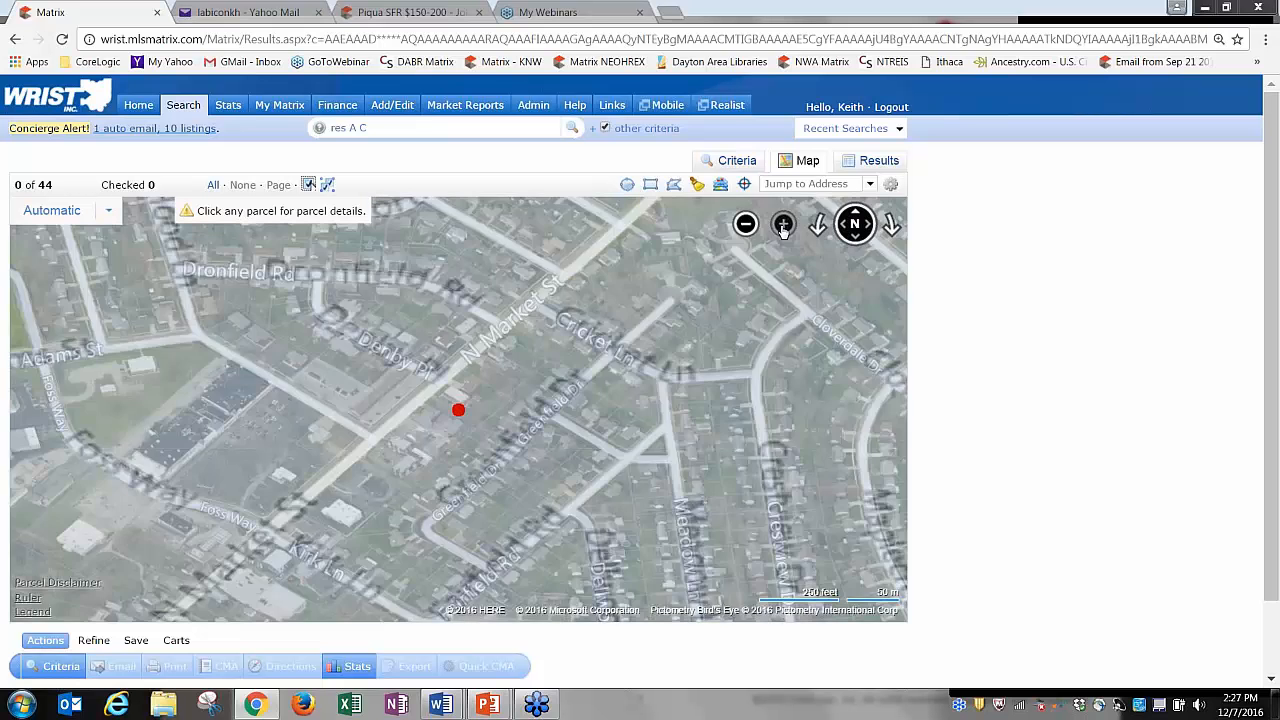
left_click(783, 228)
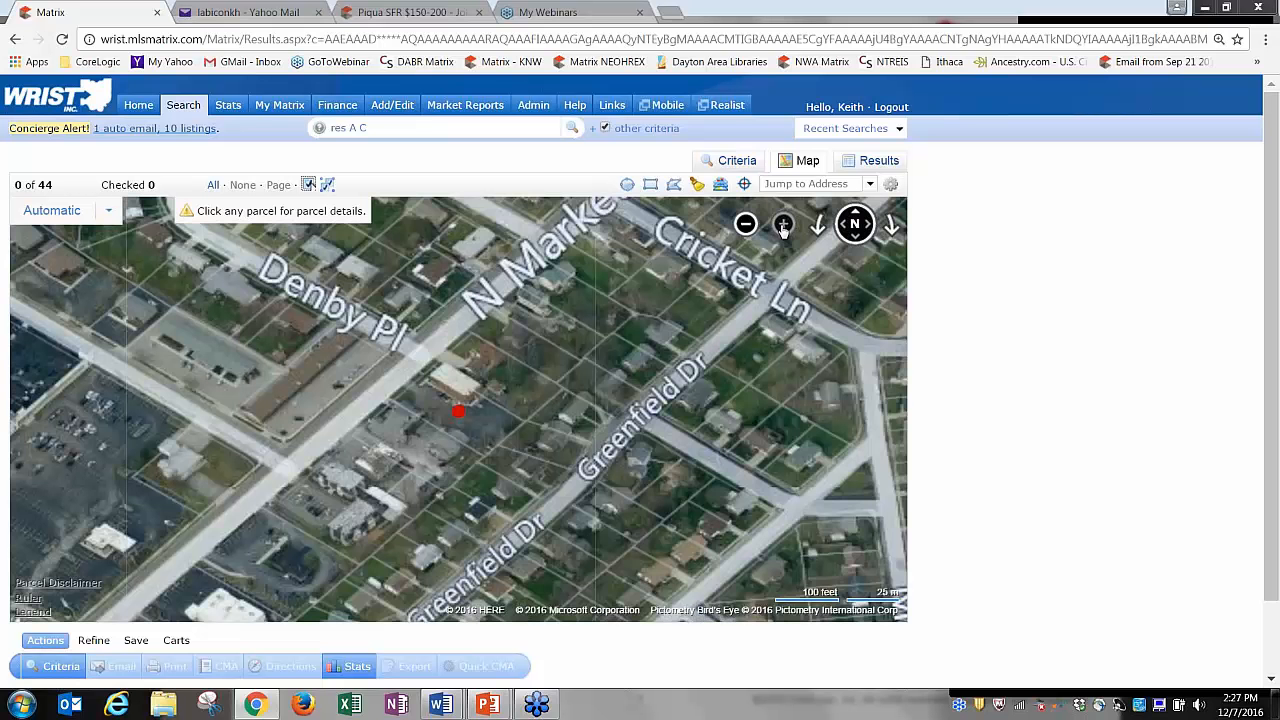
left_click(746, 226)
left_click(746, 226)
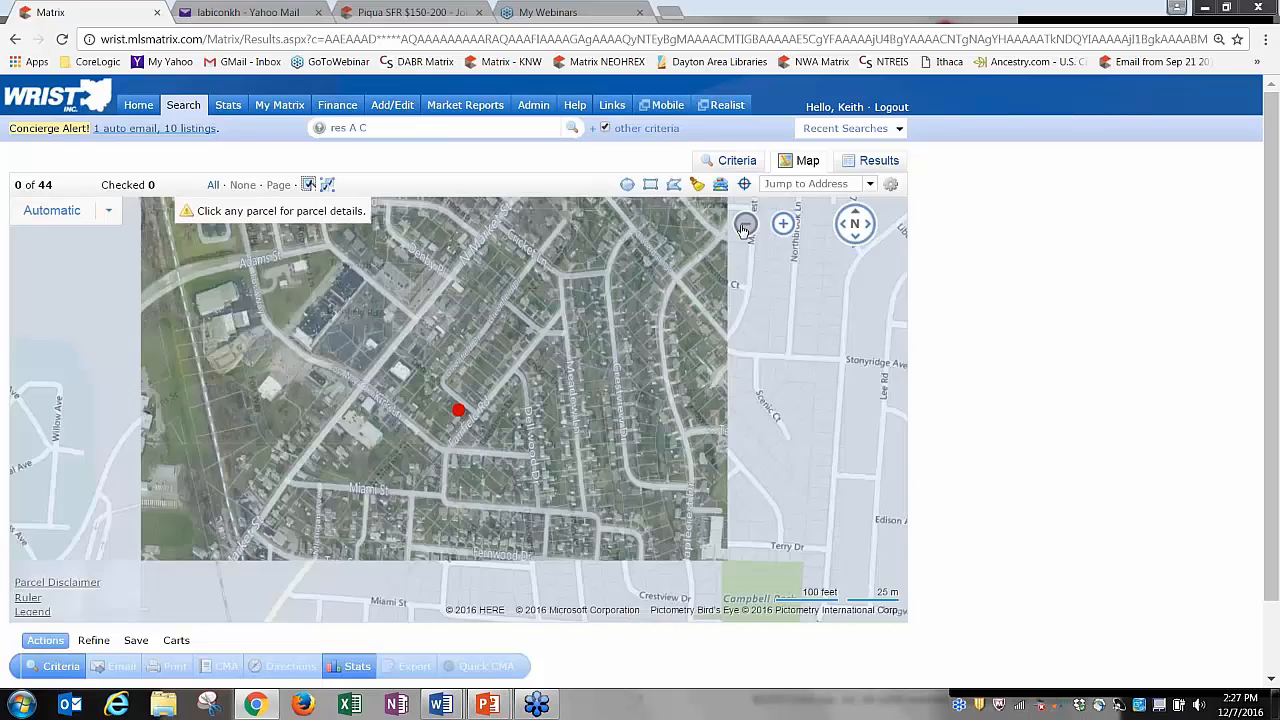
left_click(745, 226)
left_click(745, 226)
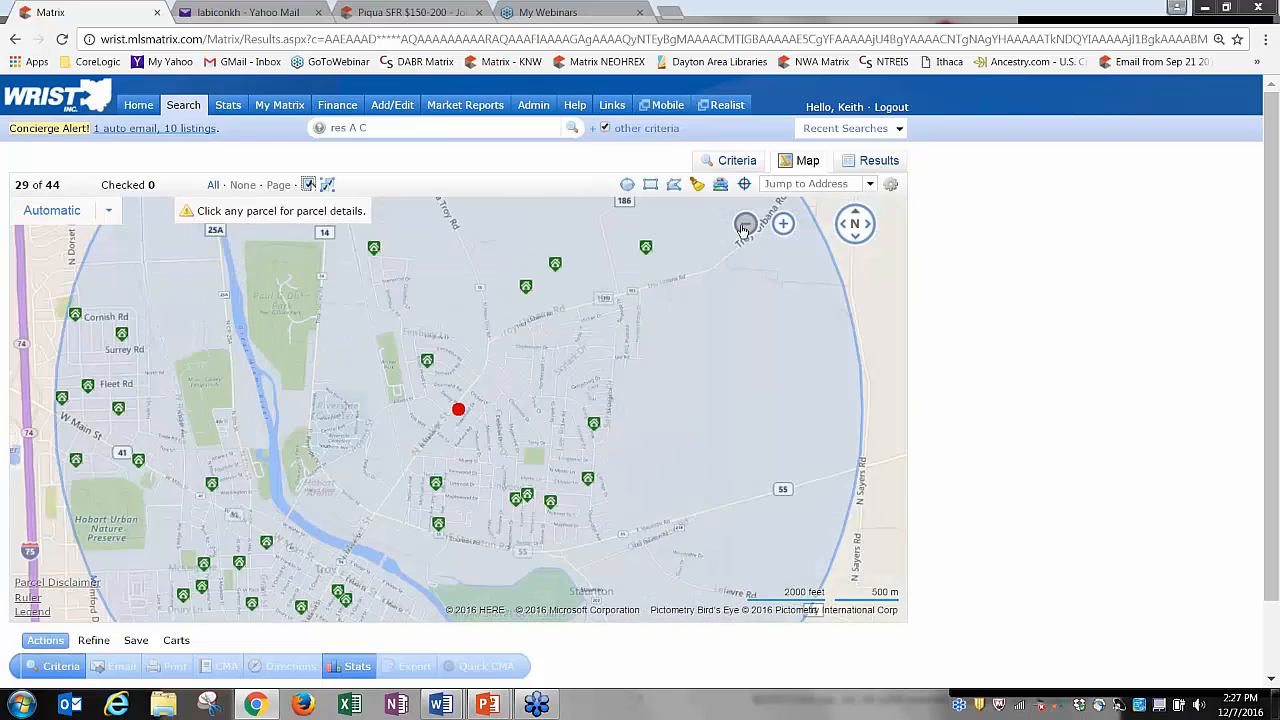
left_click(745, 226)
left_click(60, 211)
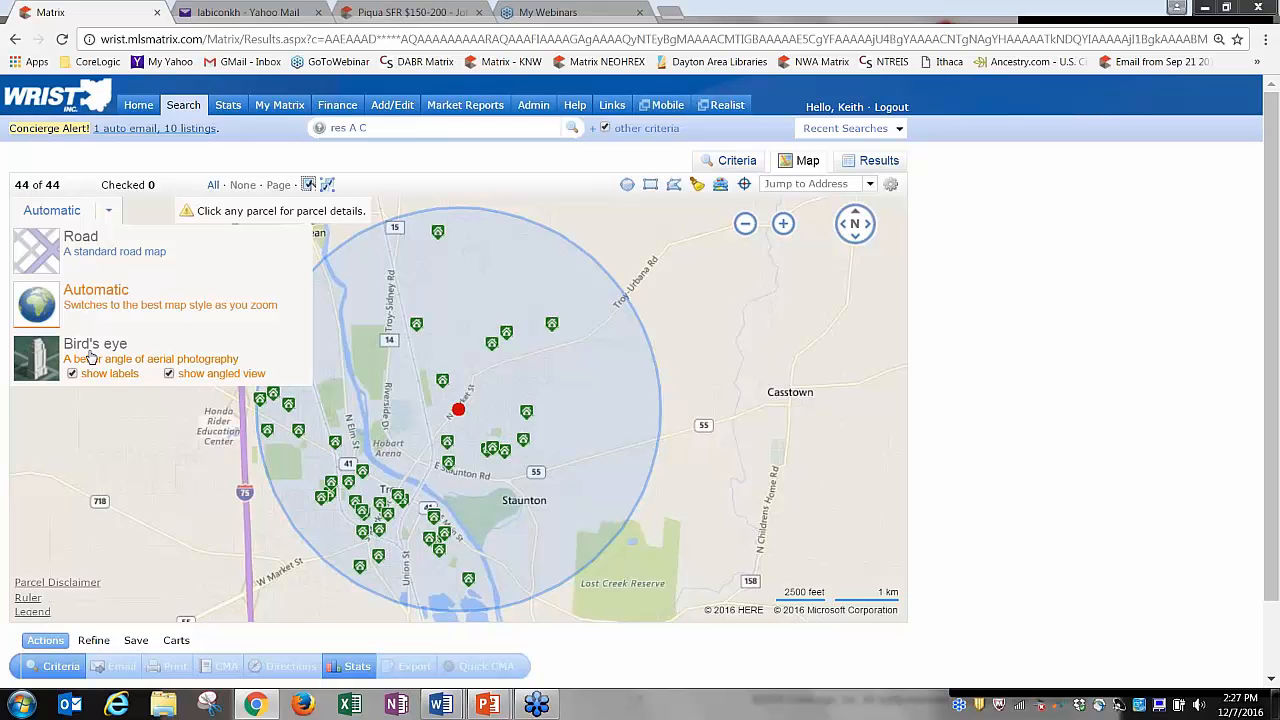
left_click(92, 303)
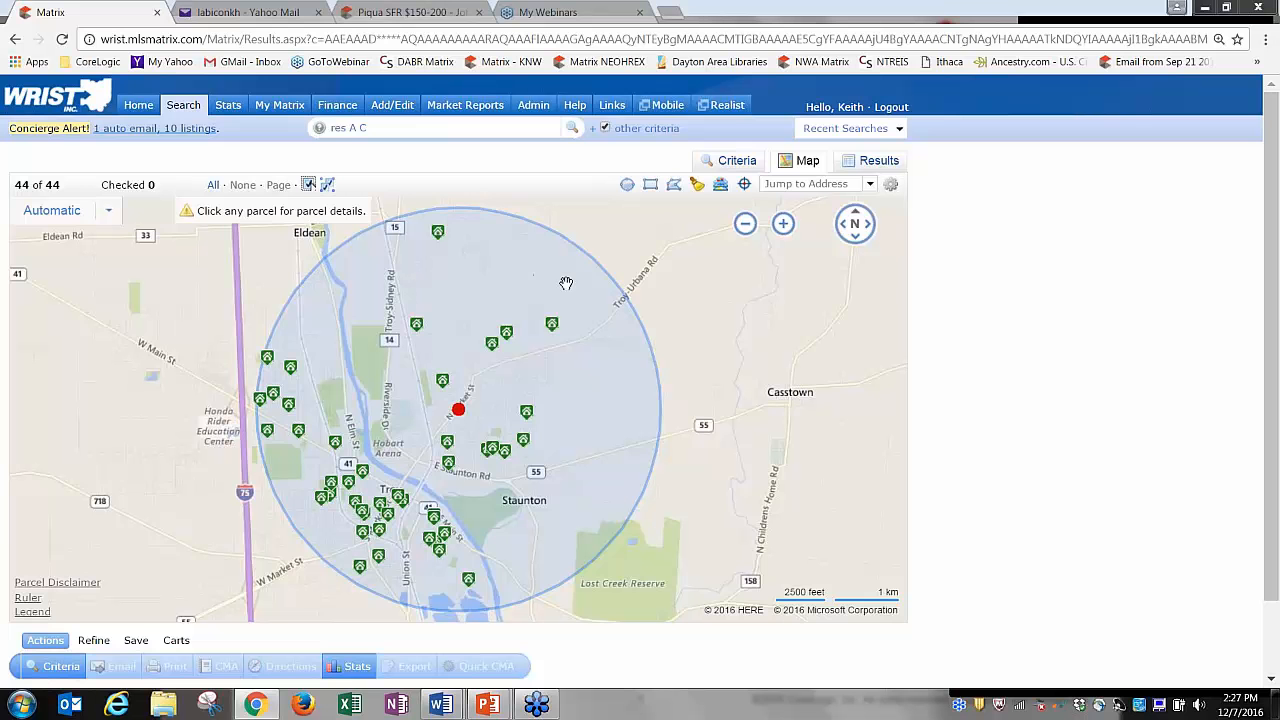
Visit the Criteria form and return to the results map.
left_click(737, 162)
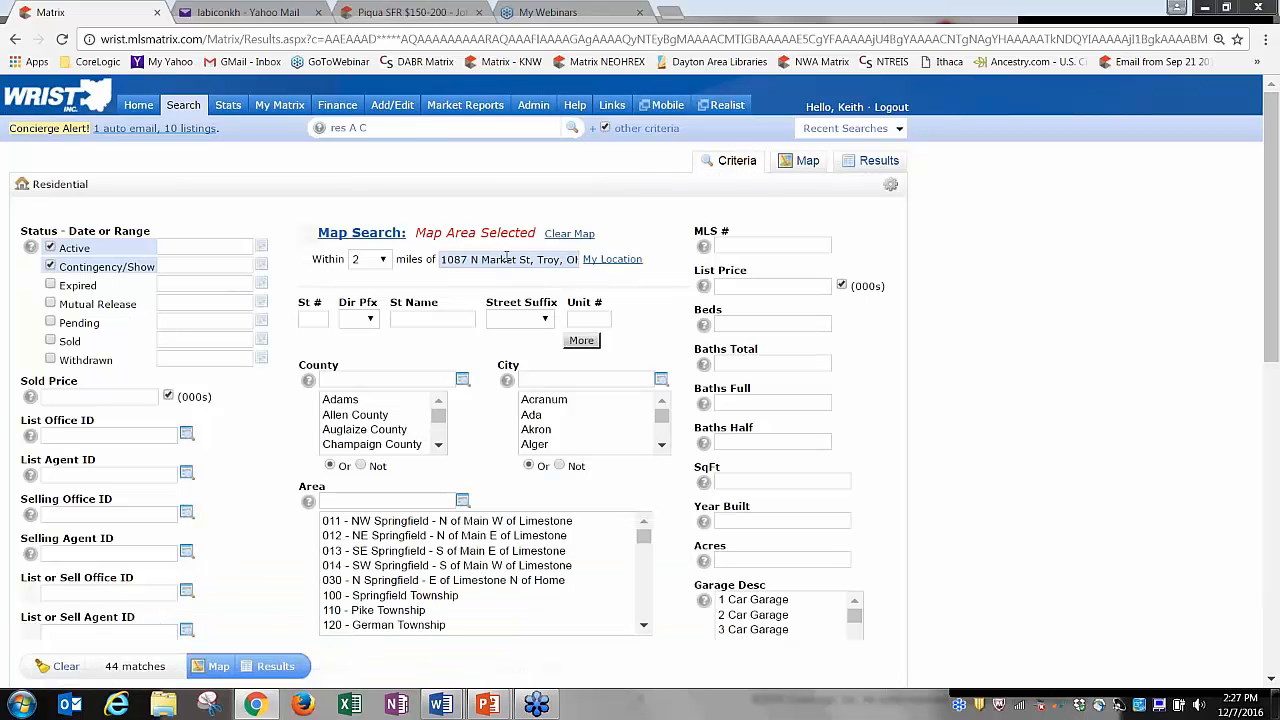
left_click(805, 161)
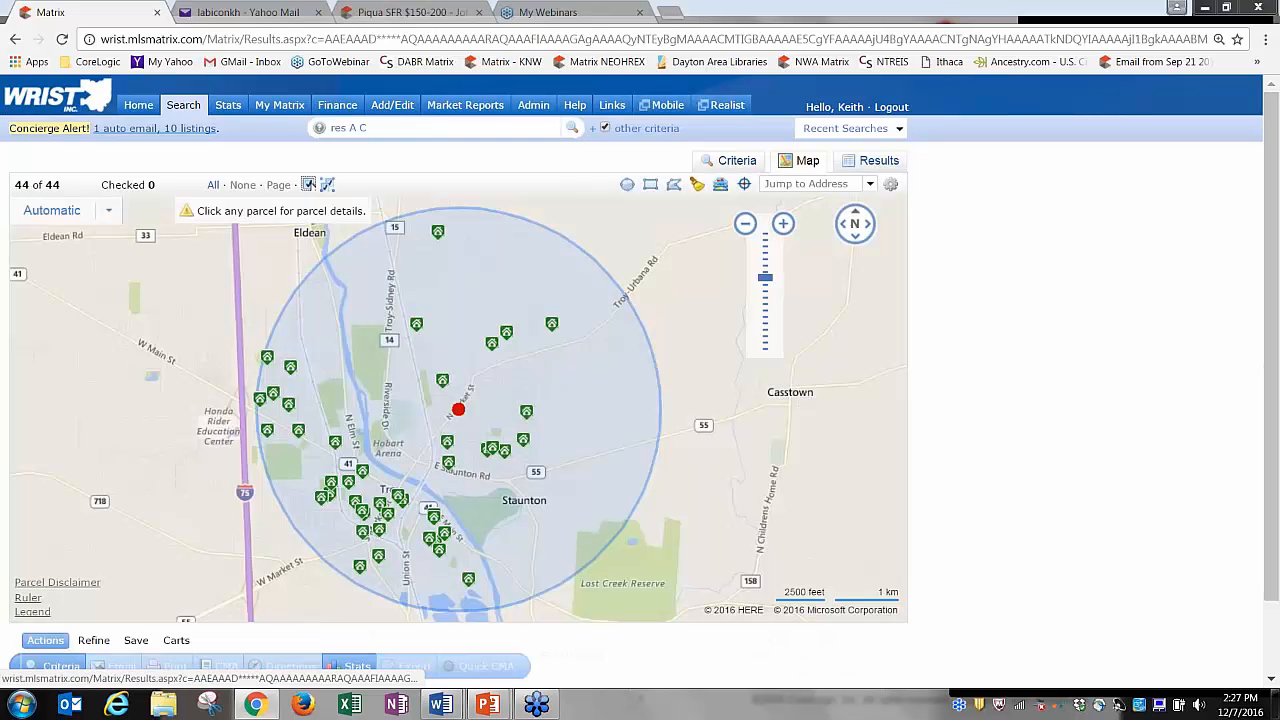
mouse_move(418, 336)
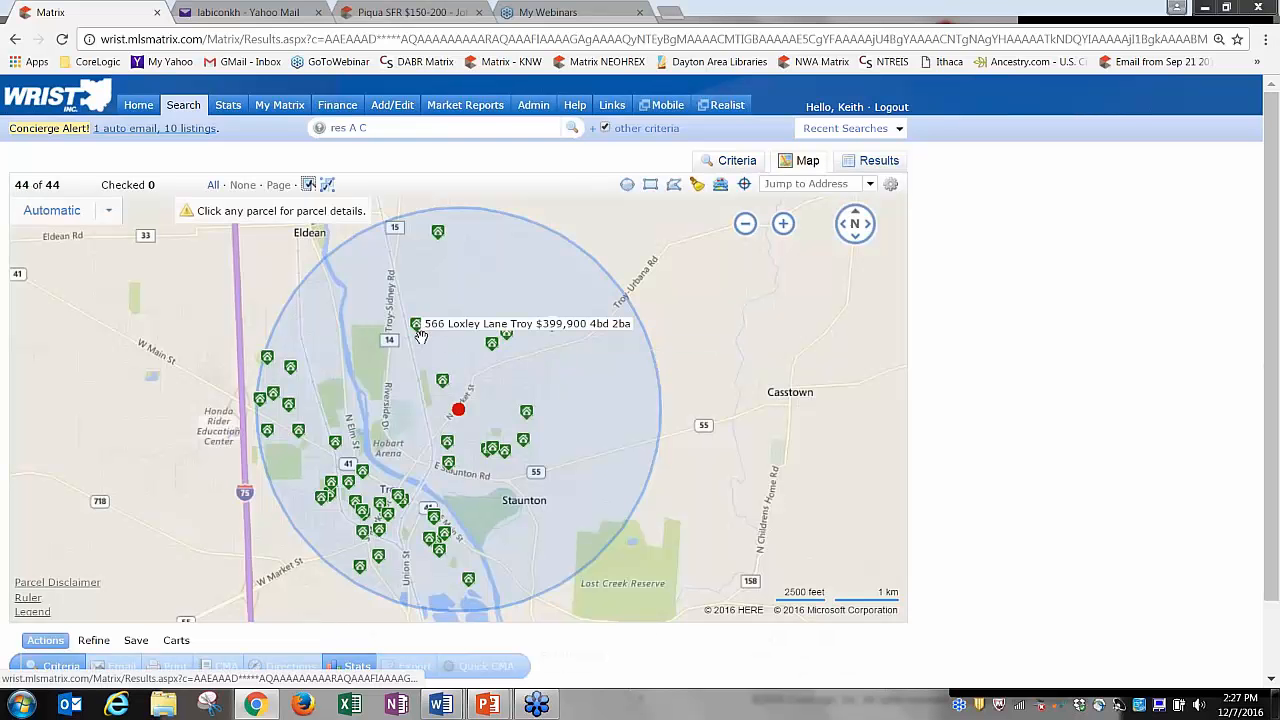
mouse_move(445, 384)
mouse_move(495, 348)
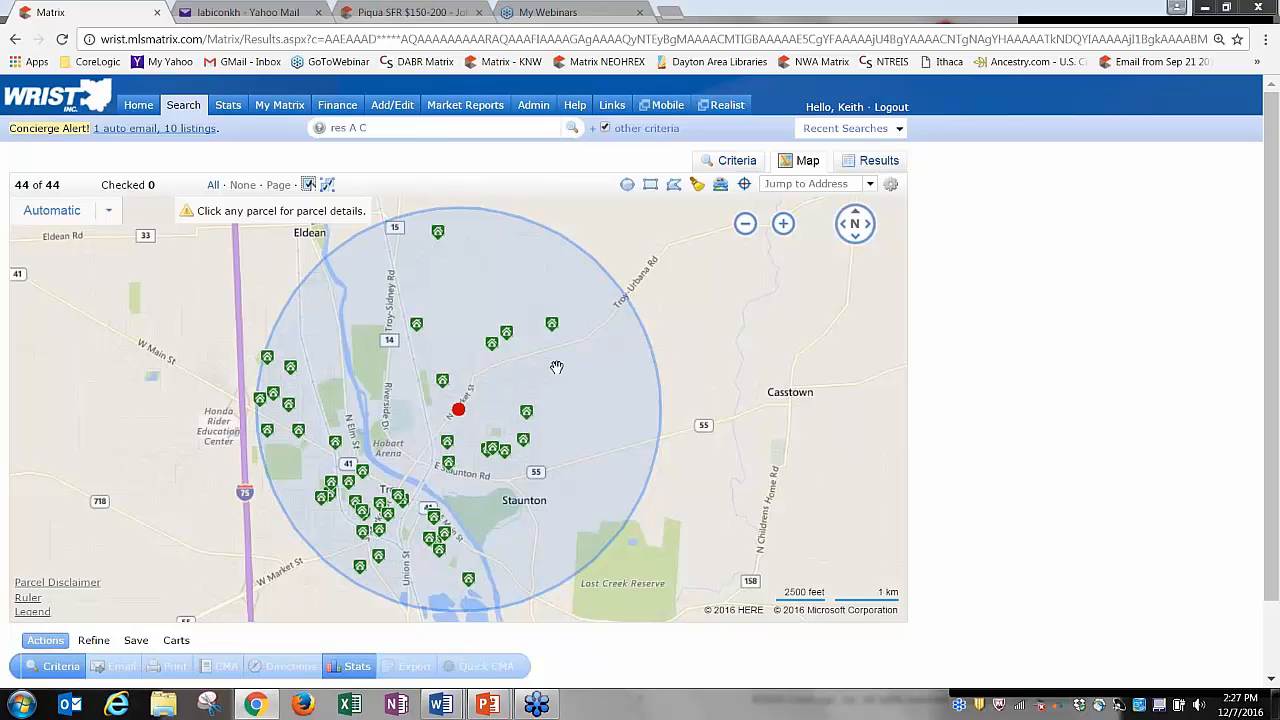
left_click(33, 611)
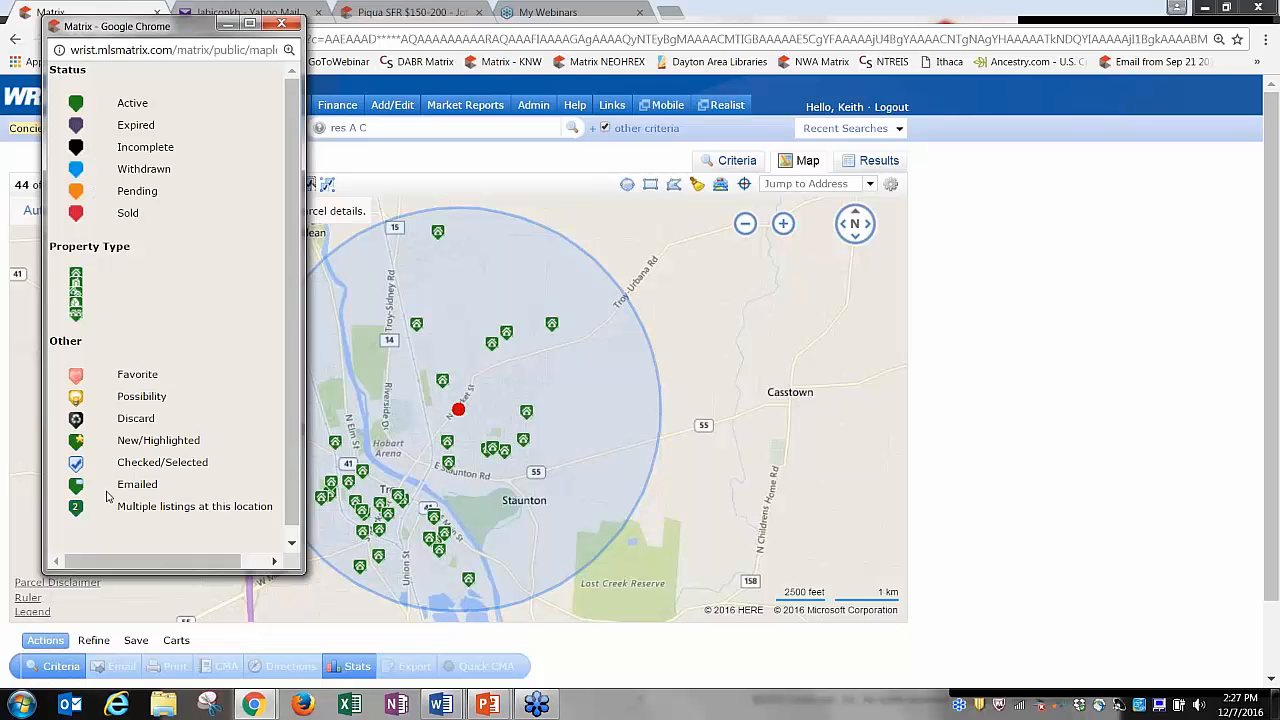
left_click(289, 27)
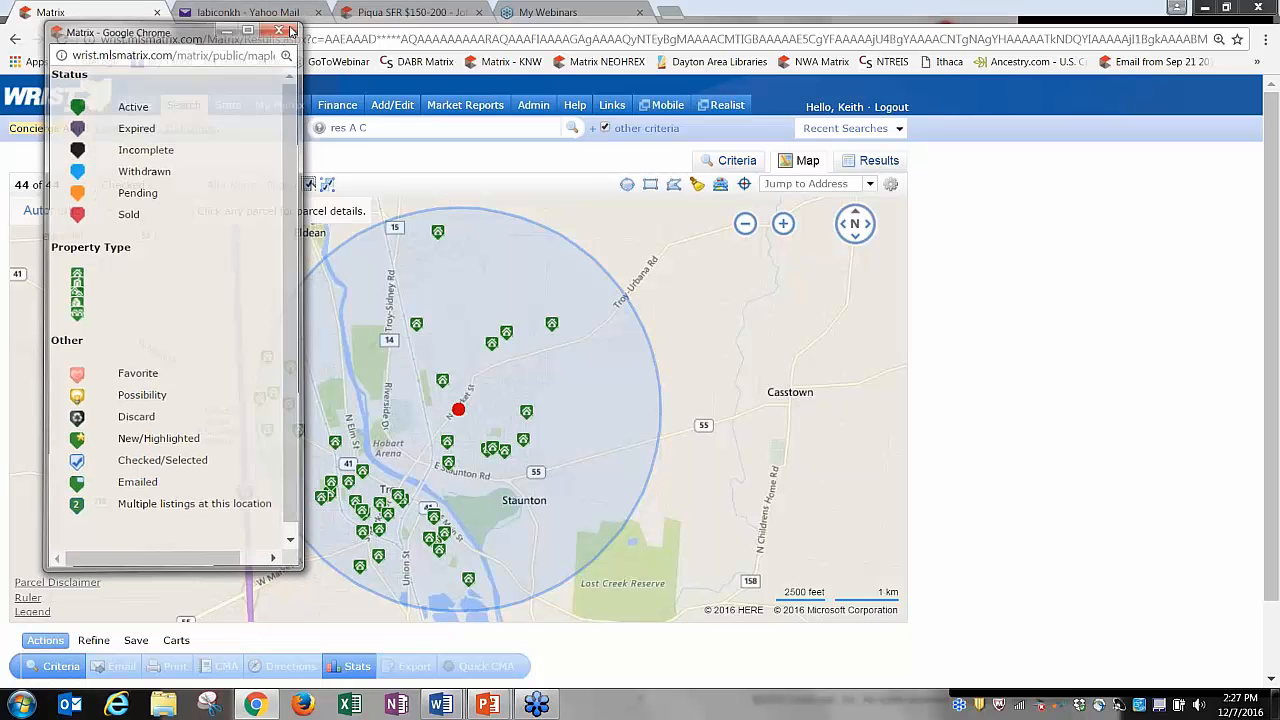
left_click(34, 612)
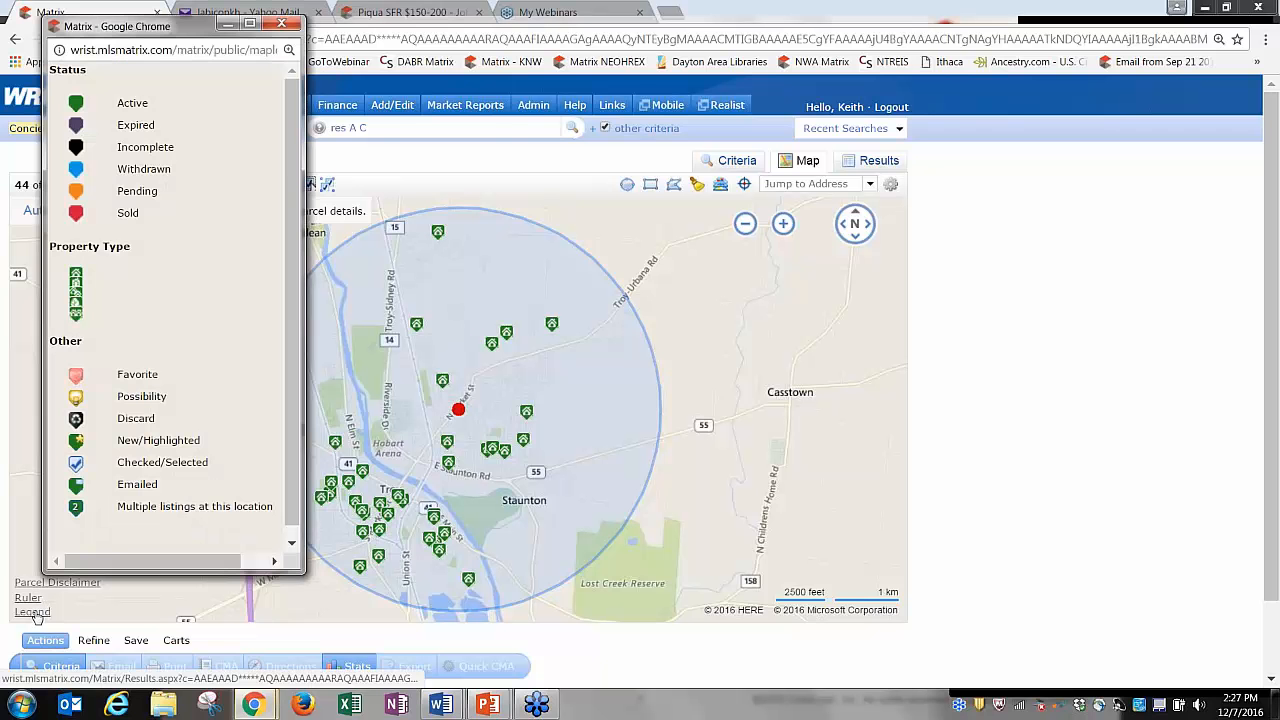
left_click(283, 24)
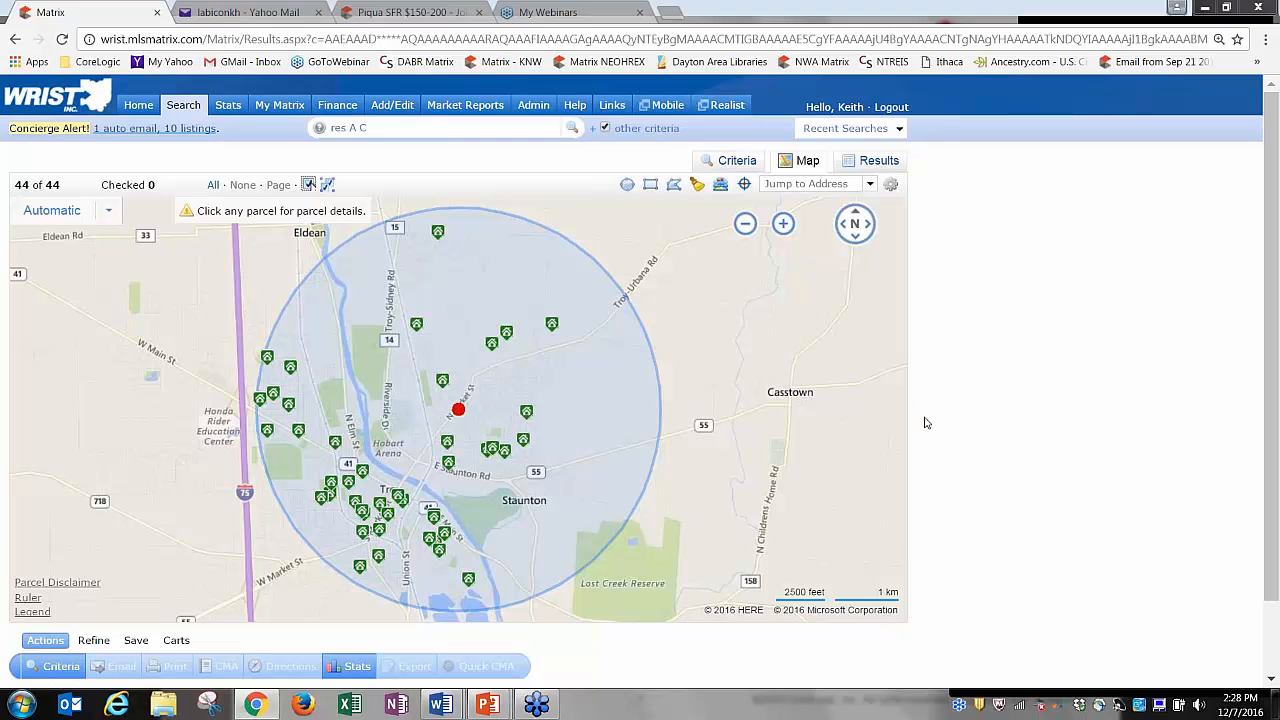
right_click(788, 645)
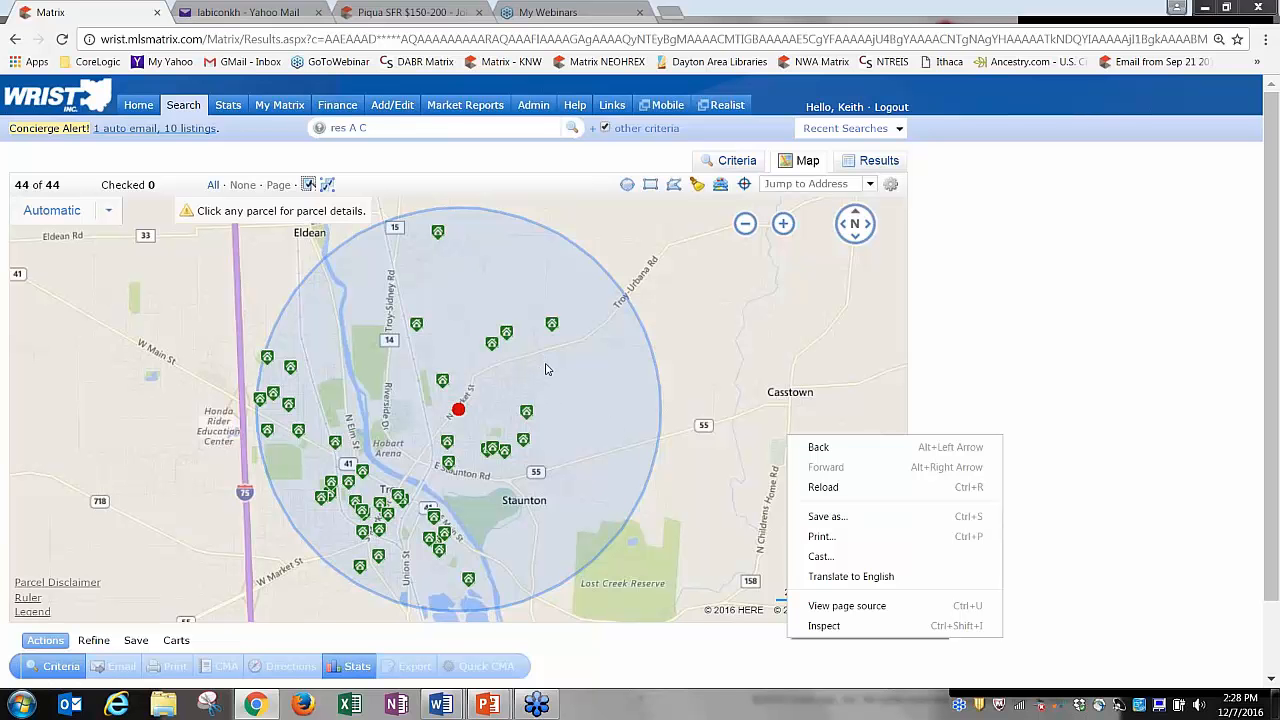
left_click(965, 361)
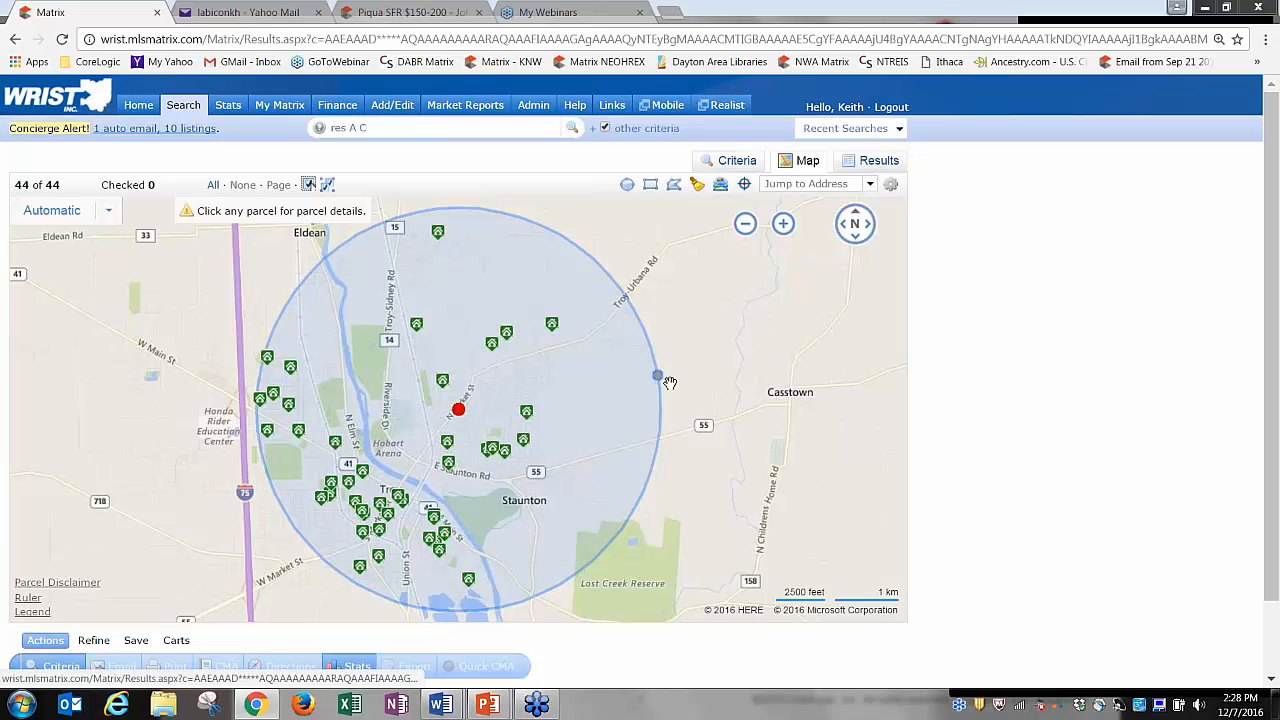
Enlarge the search circle to a 2.74-mile radius and zoom the map out one level.
left_click_drag(670, 383, 768, 394)
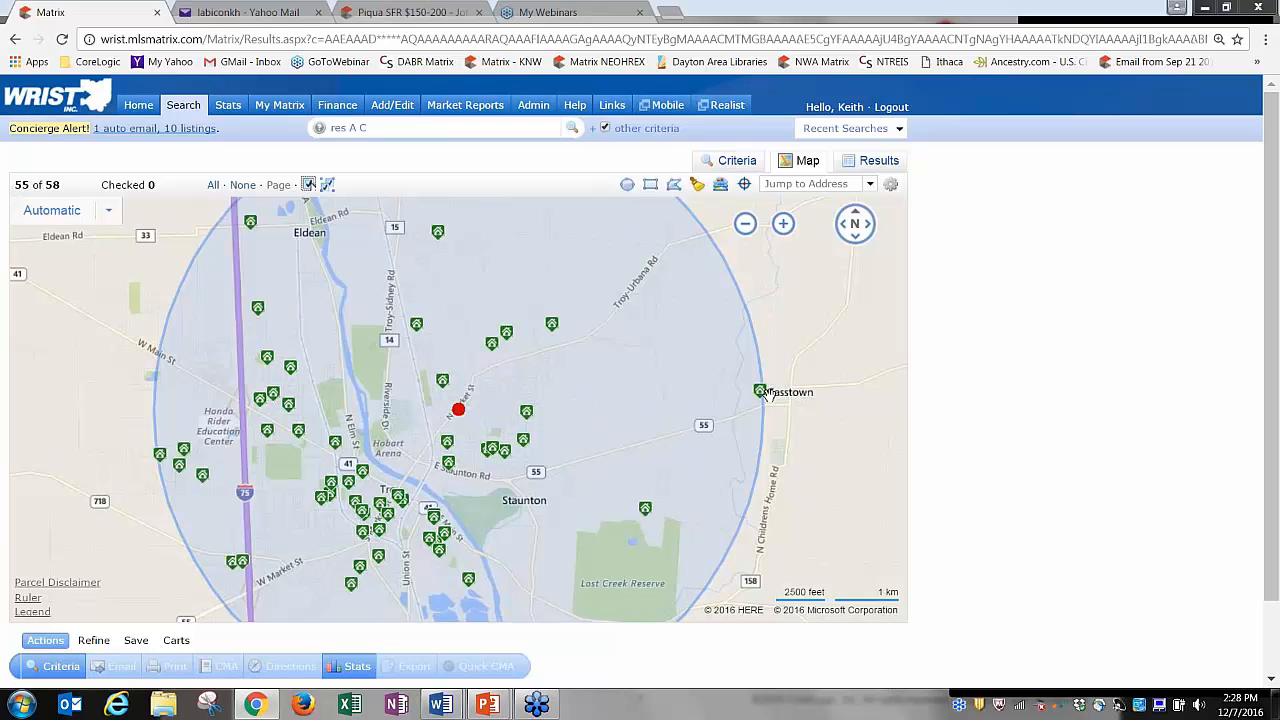
left_click(746, 226)
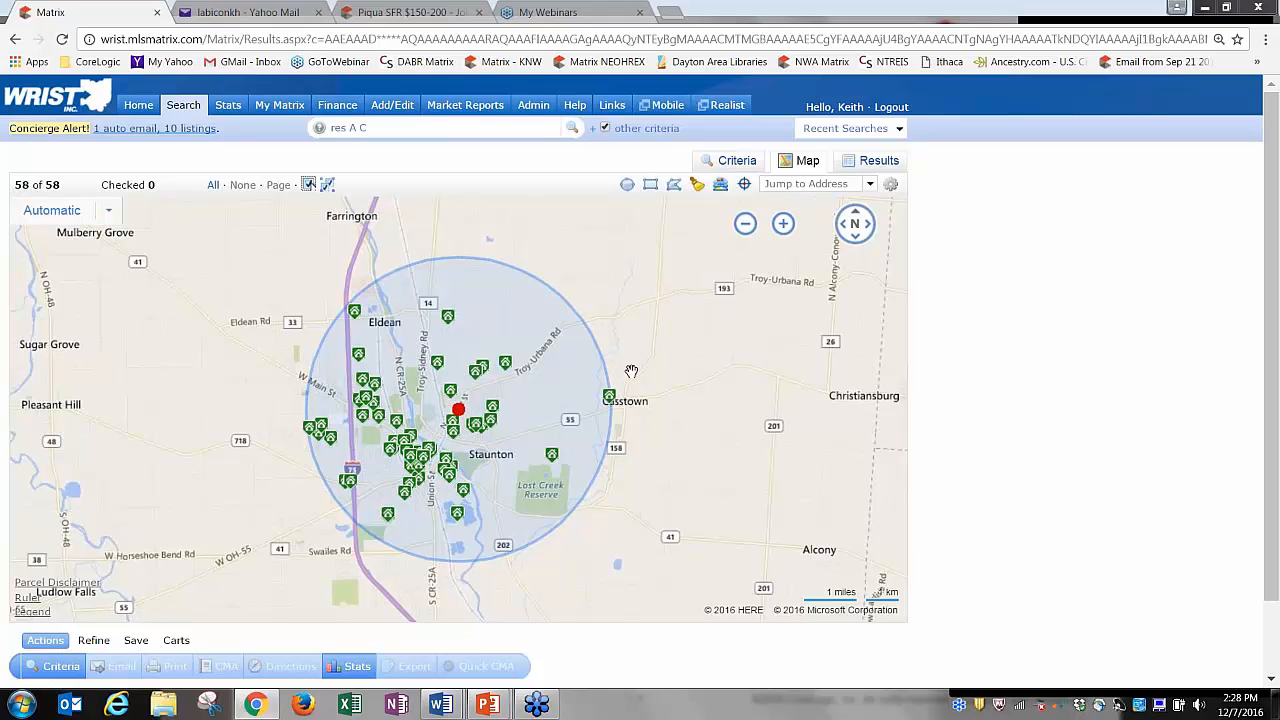
mouse_move(765, 250)
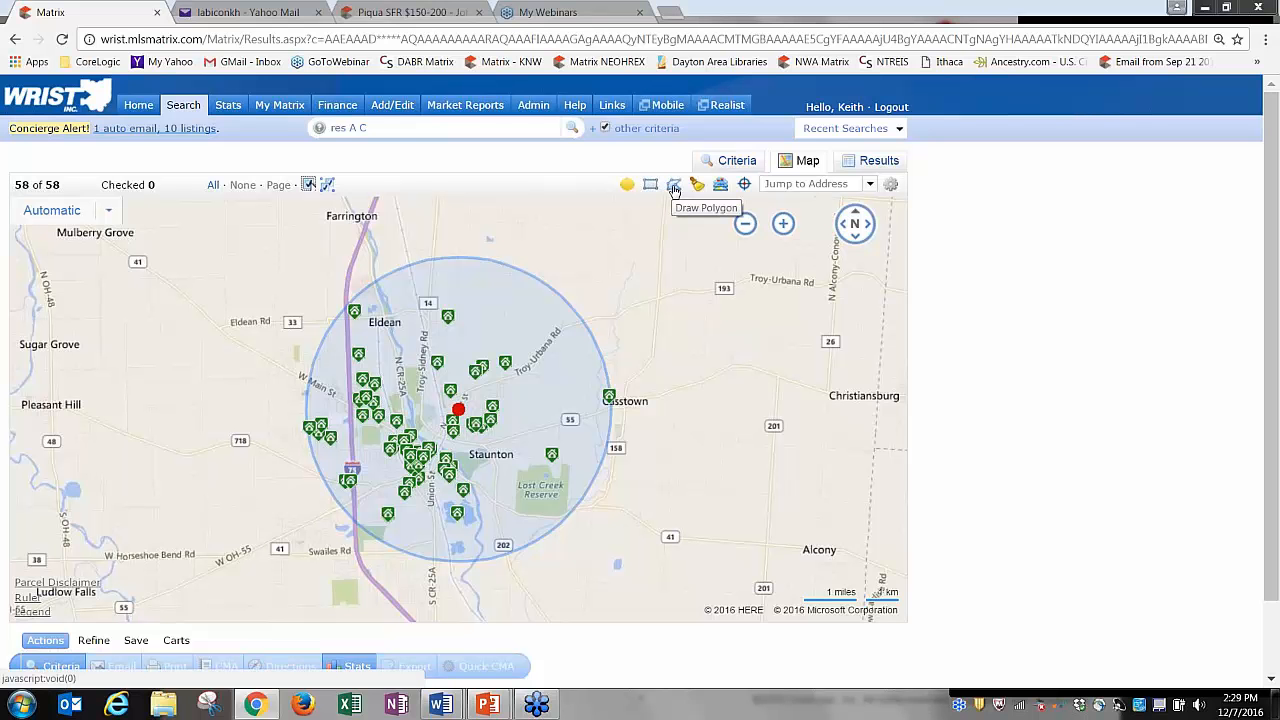
Draw a four-corner polygon over the circle's west edge along I-75 and exclude it, leaving 52 listings.
left_click(674, 186)
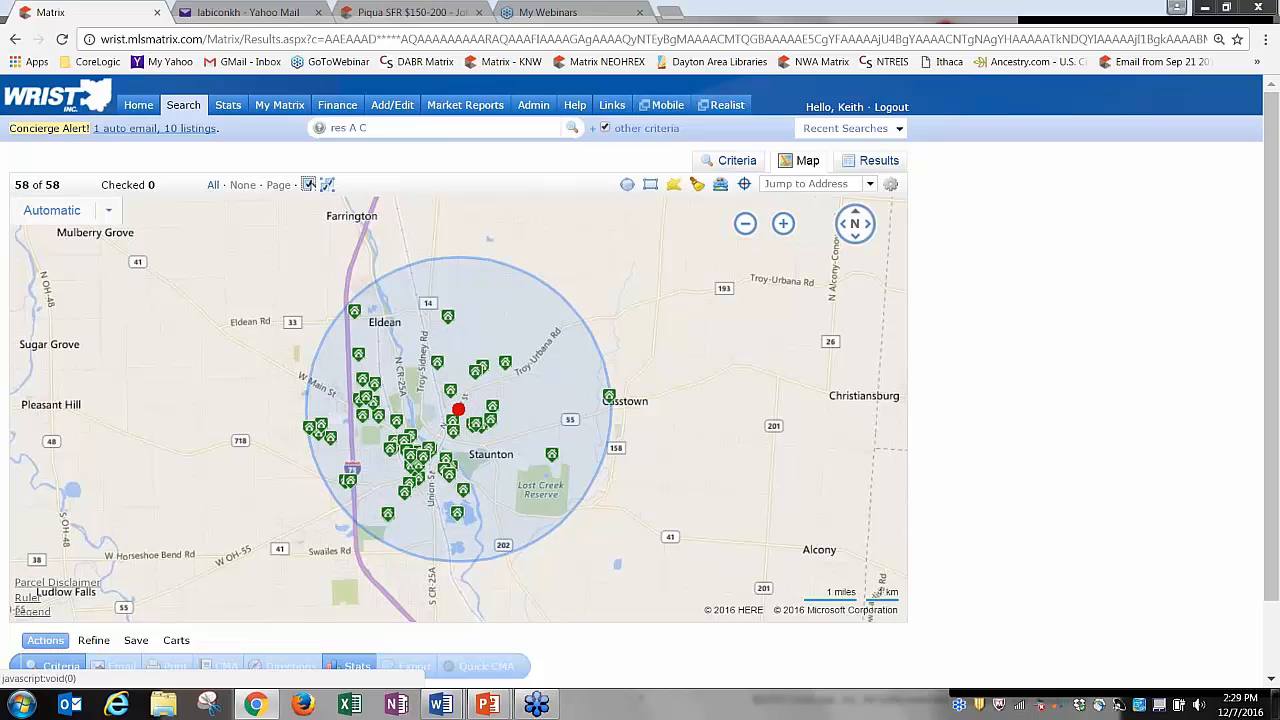
left_click(345, 290)
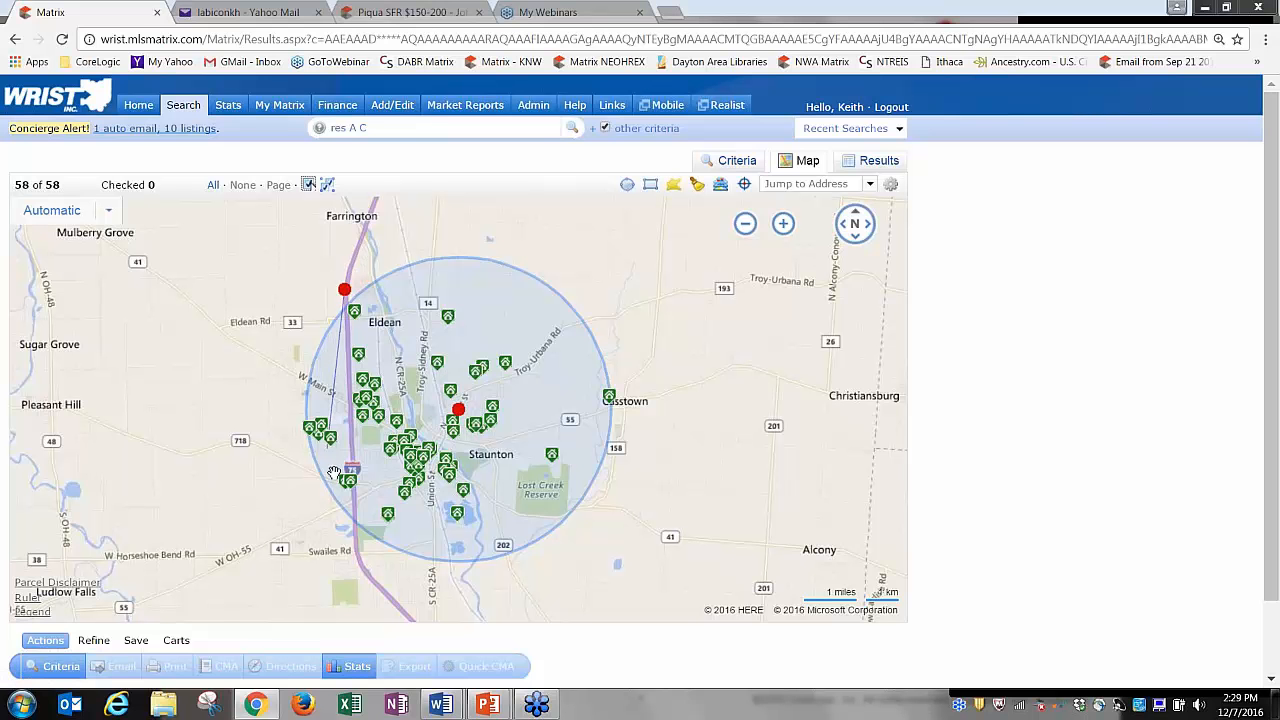
left_click(356, 534)
left_click(321, 519)
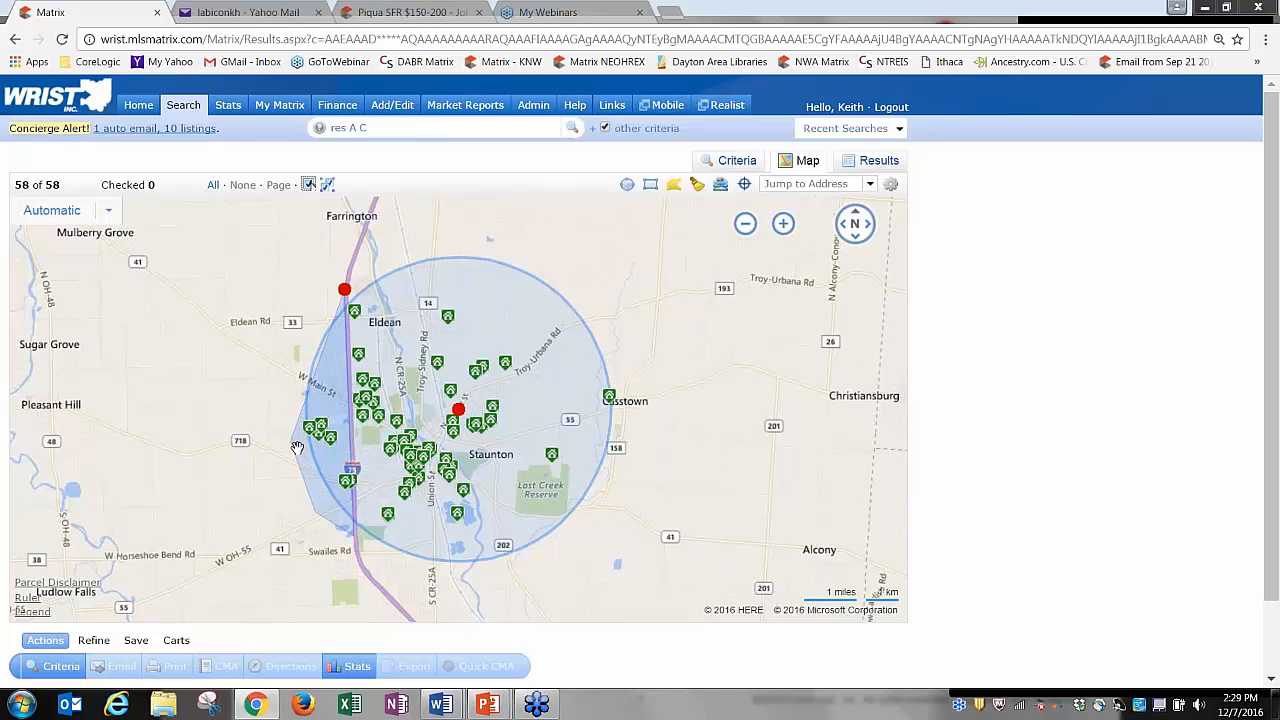
left_click(288, 370)
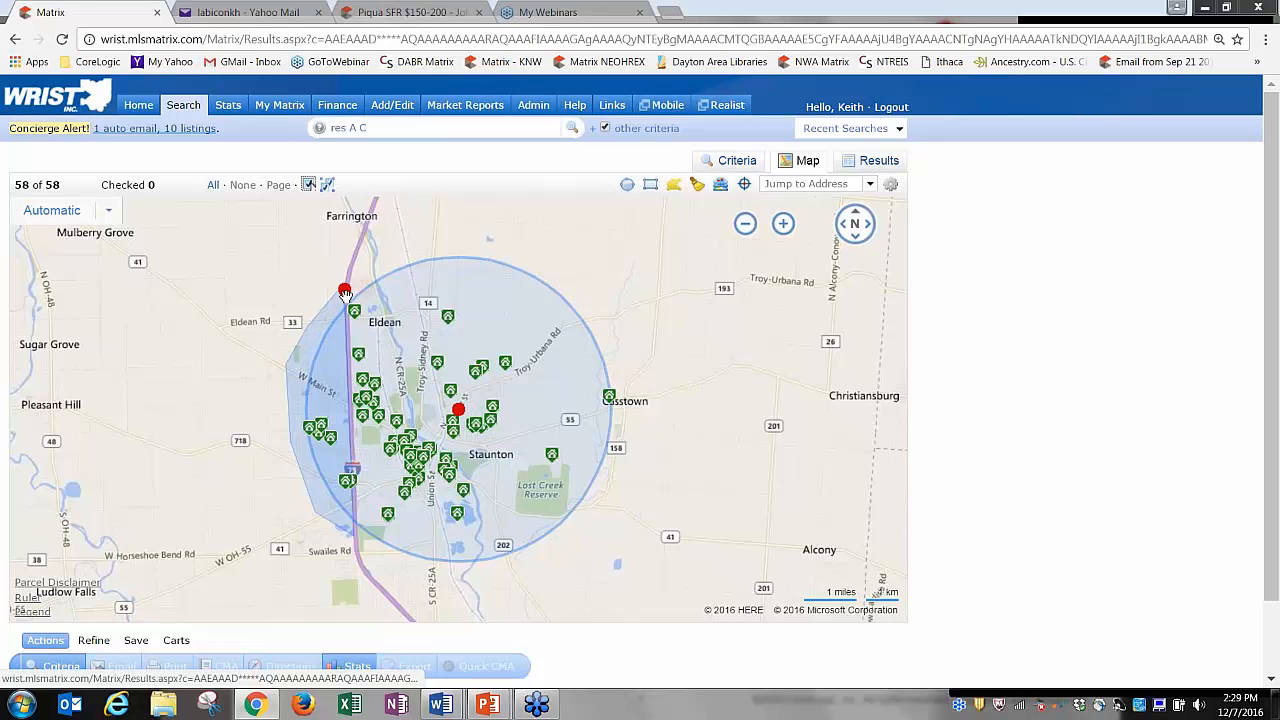
left_click(344, 291)
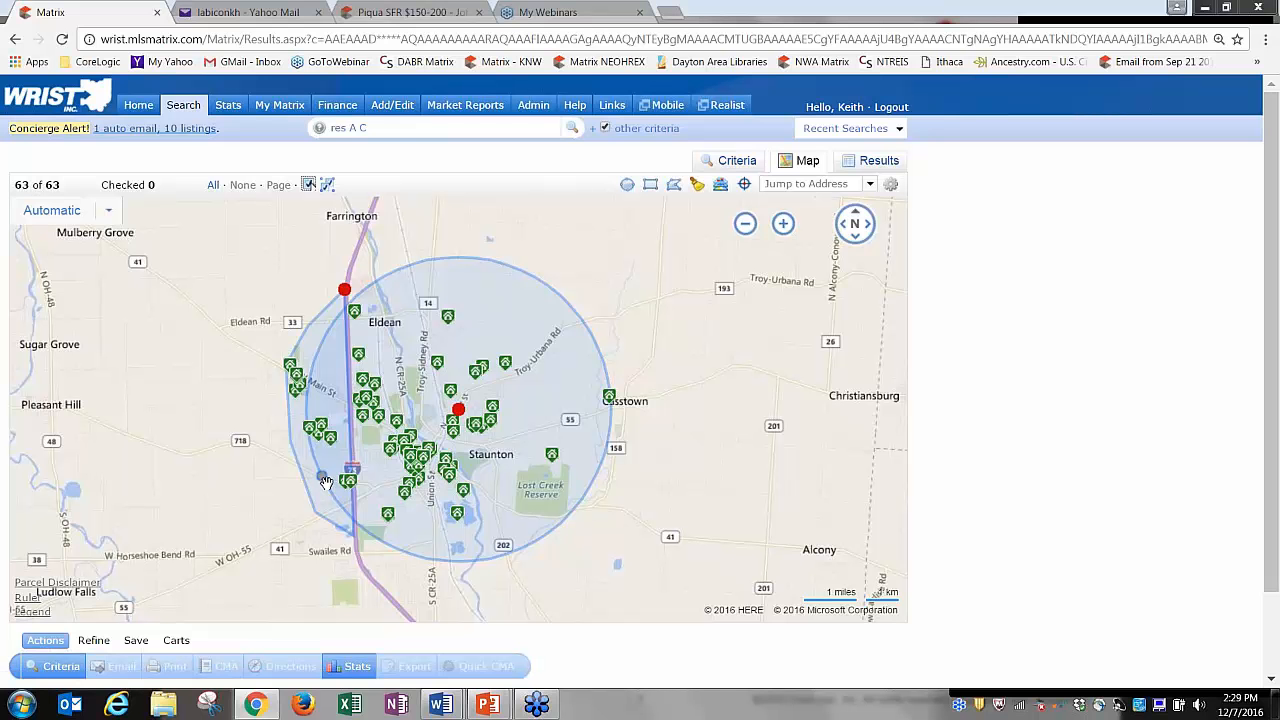
left_click(344, 291)
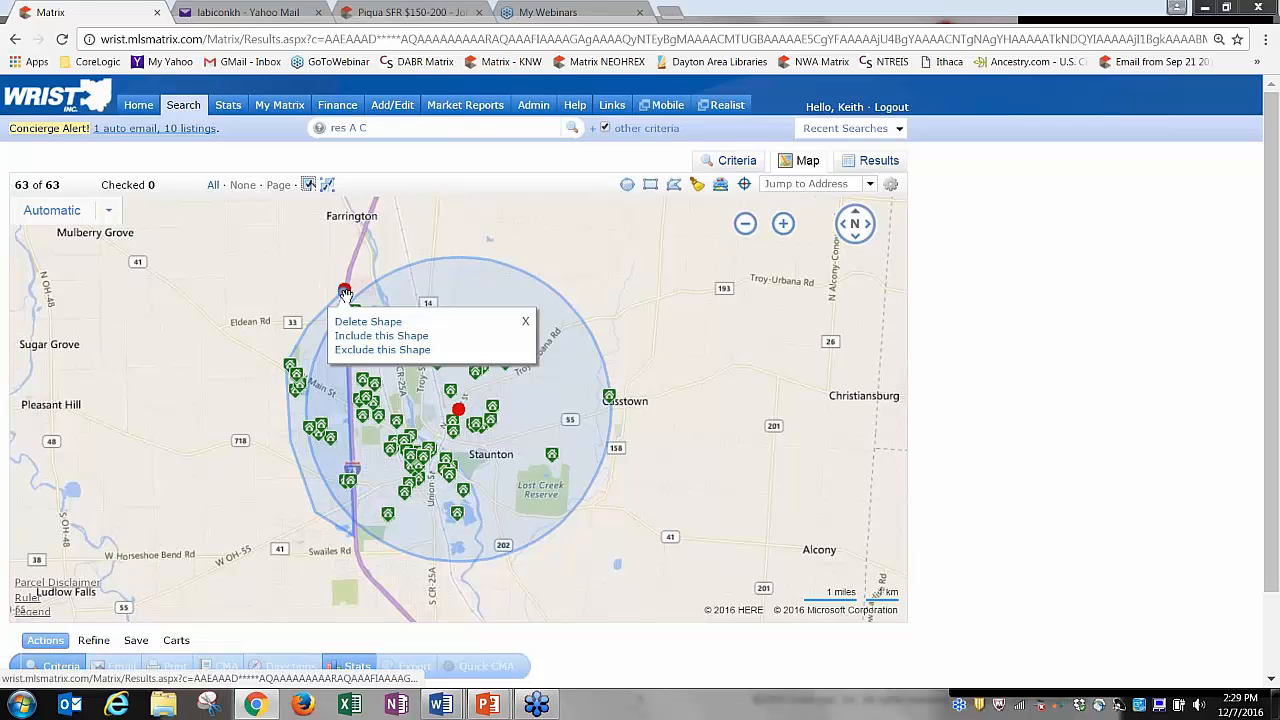
left_click(380, 350)
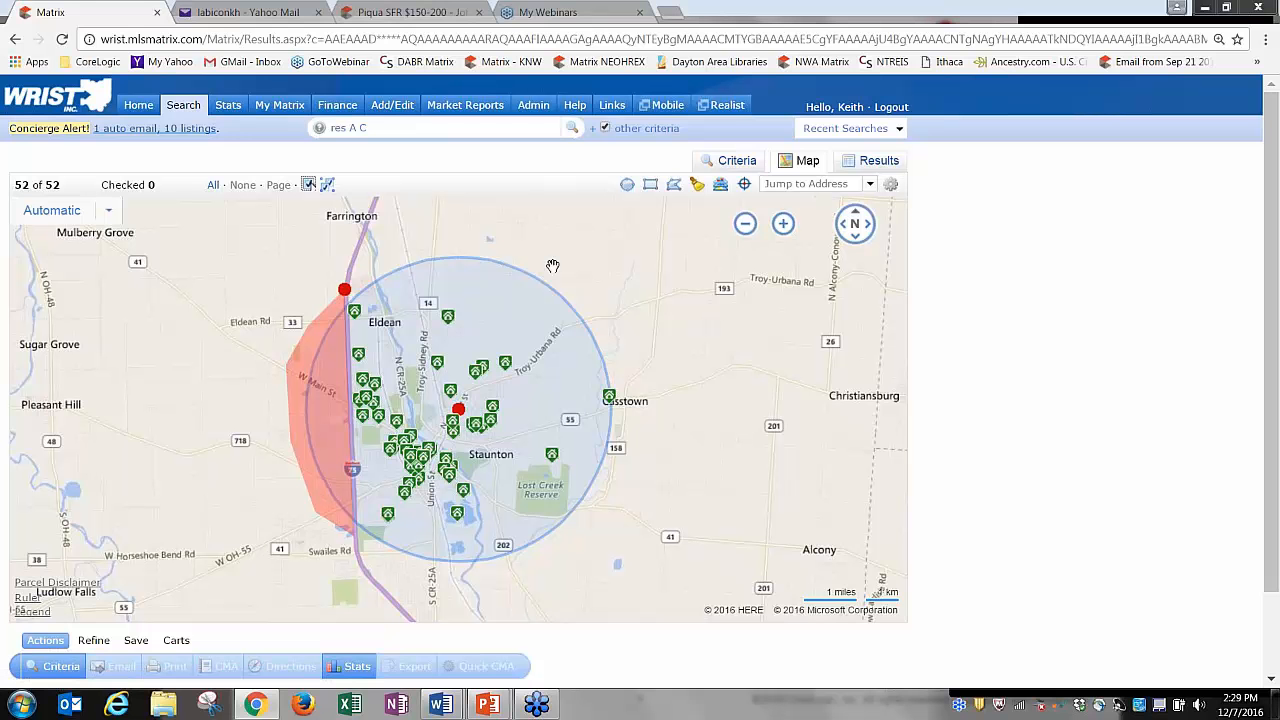
left_click(347, 290)
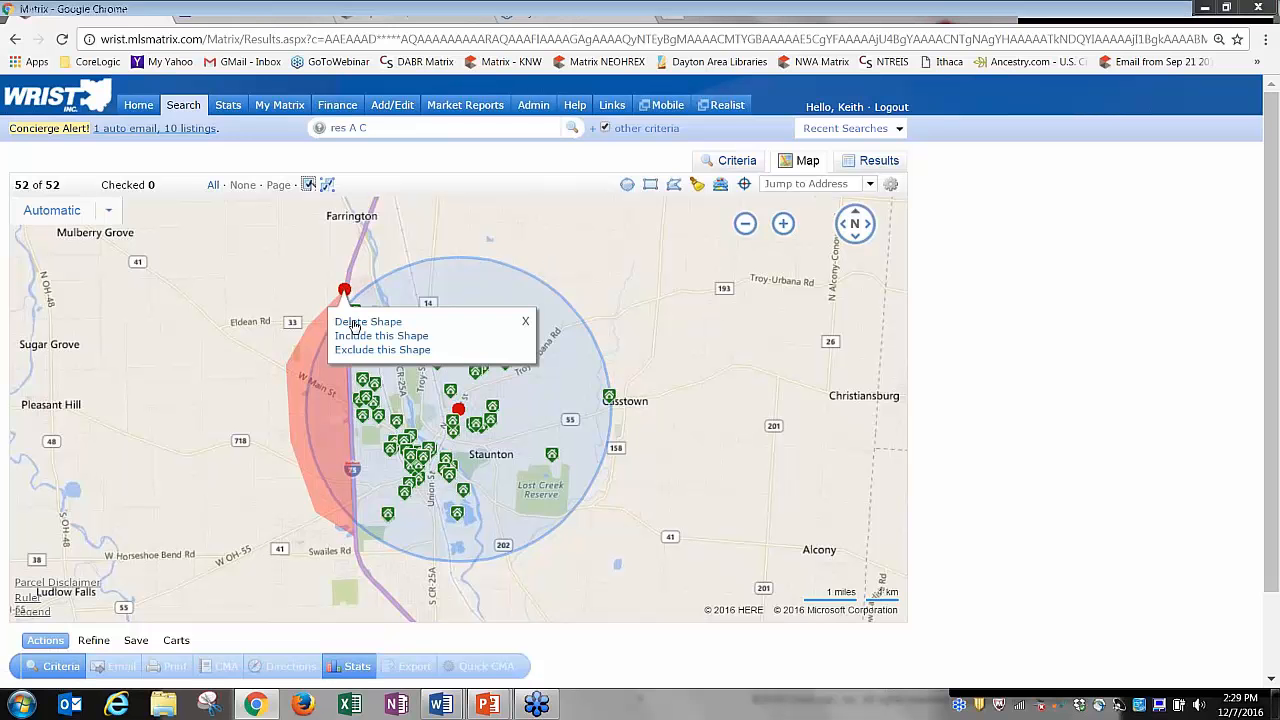
Delete the excluded shape and draw a new polygon from north of Eldean to near Swailes Rd.
left_click(355, 322)
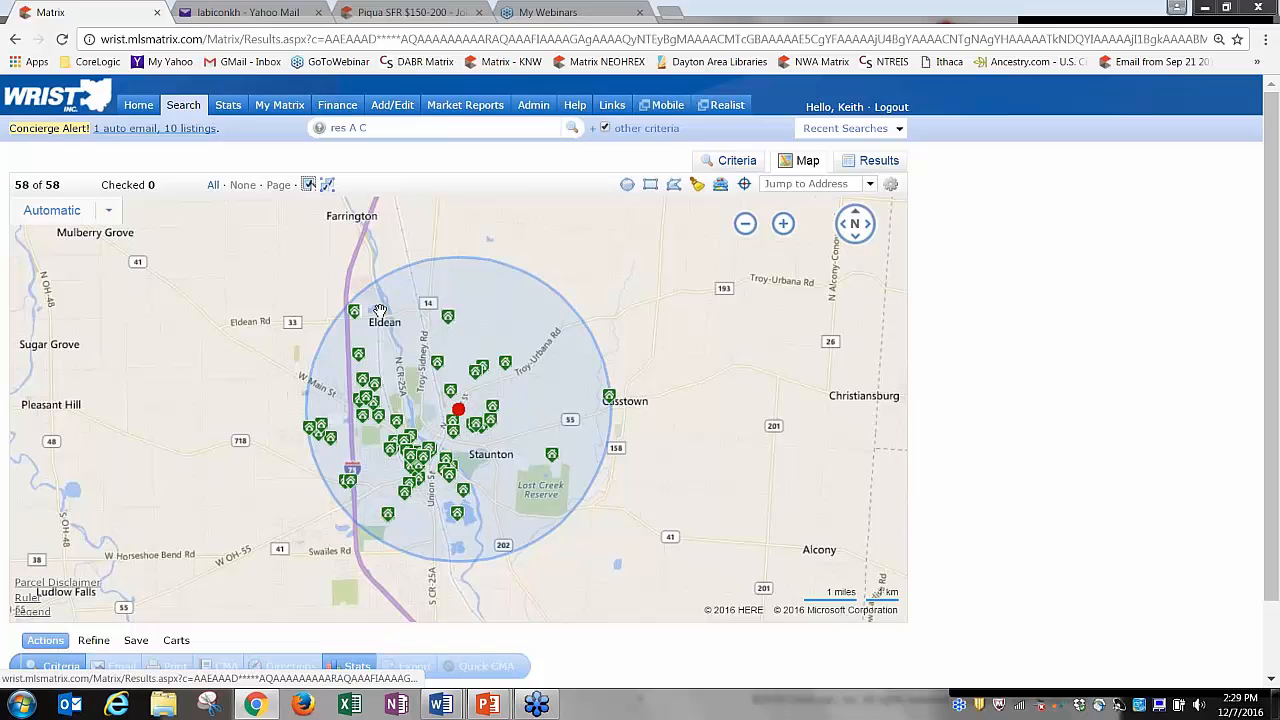
left_click(676, 190)
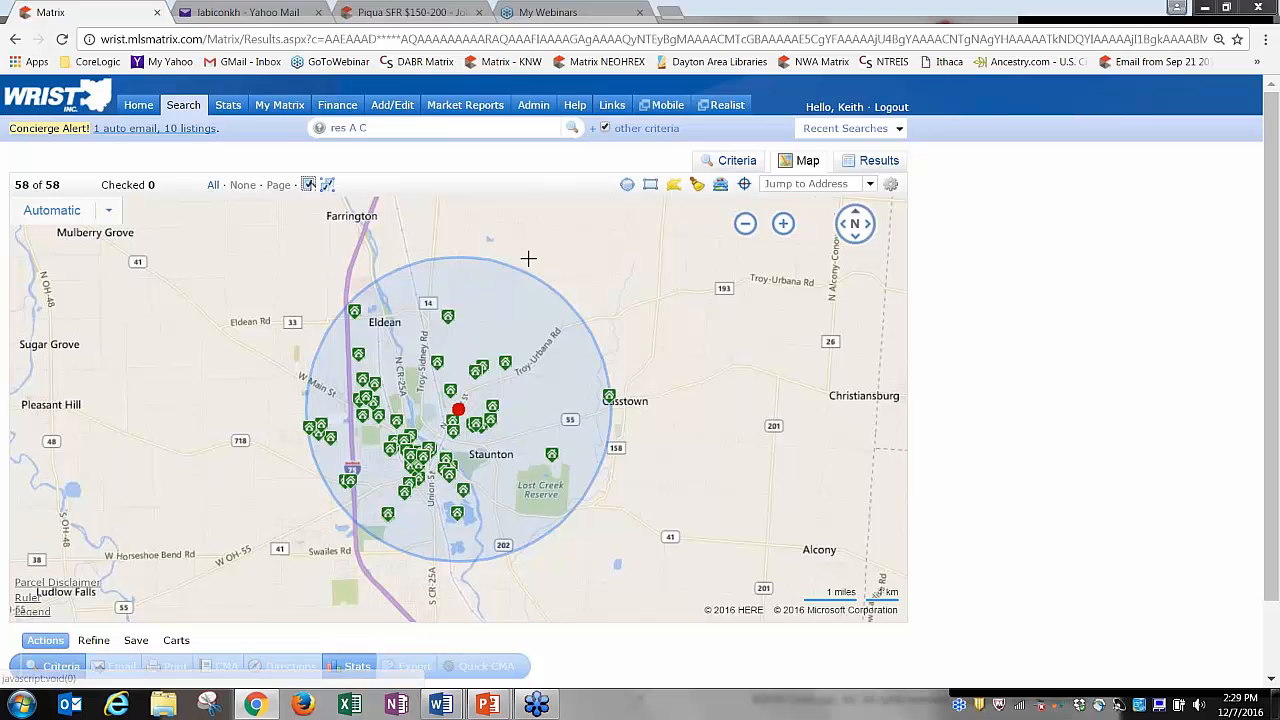
left_click(345, 290)
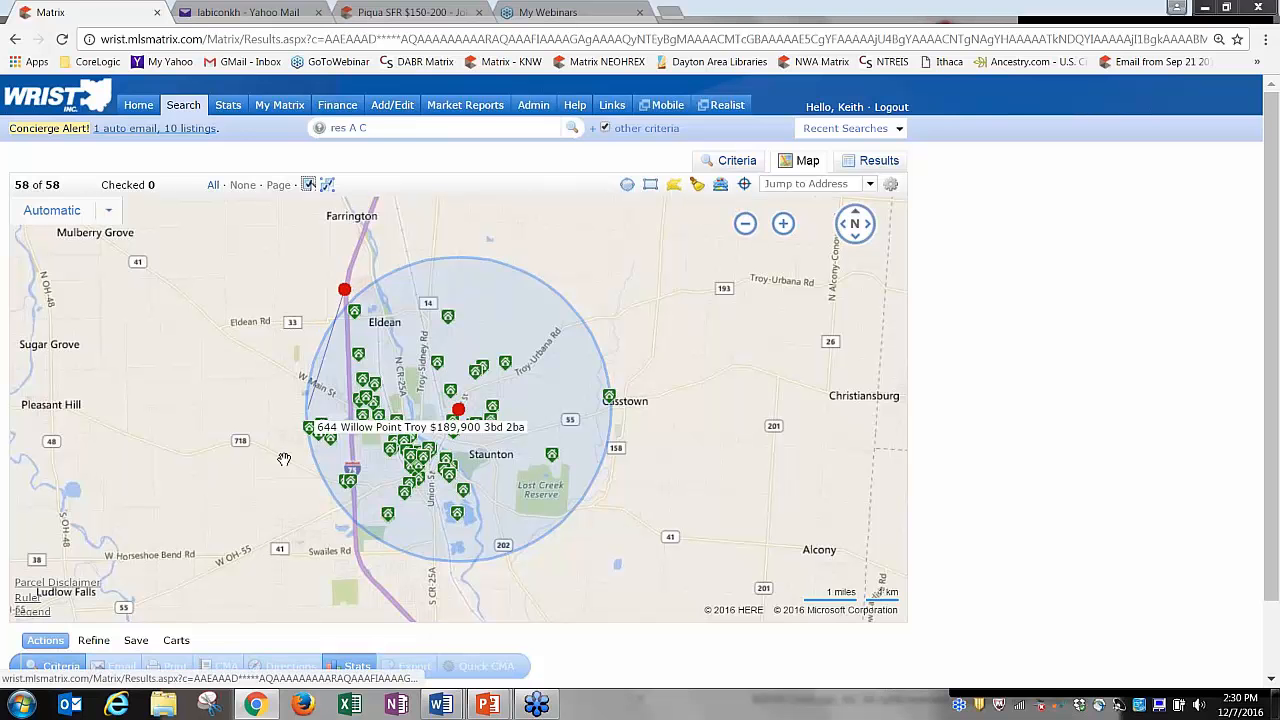
left_click(360, 555)
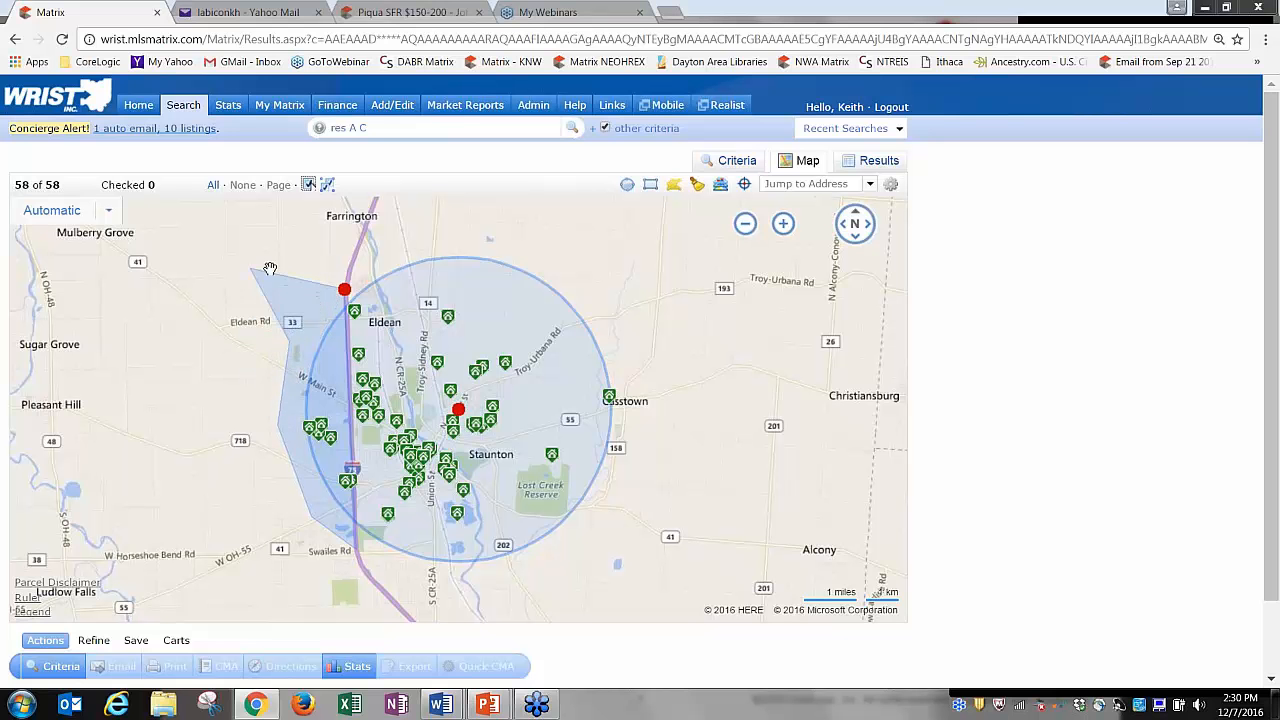
left_click(345, 291)
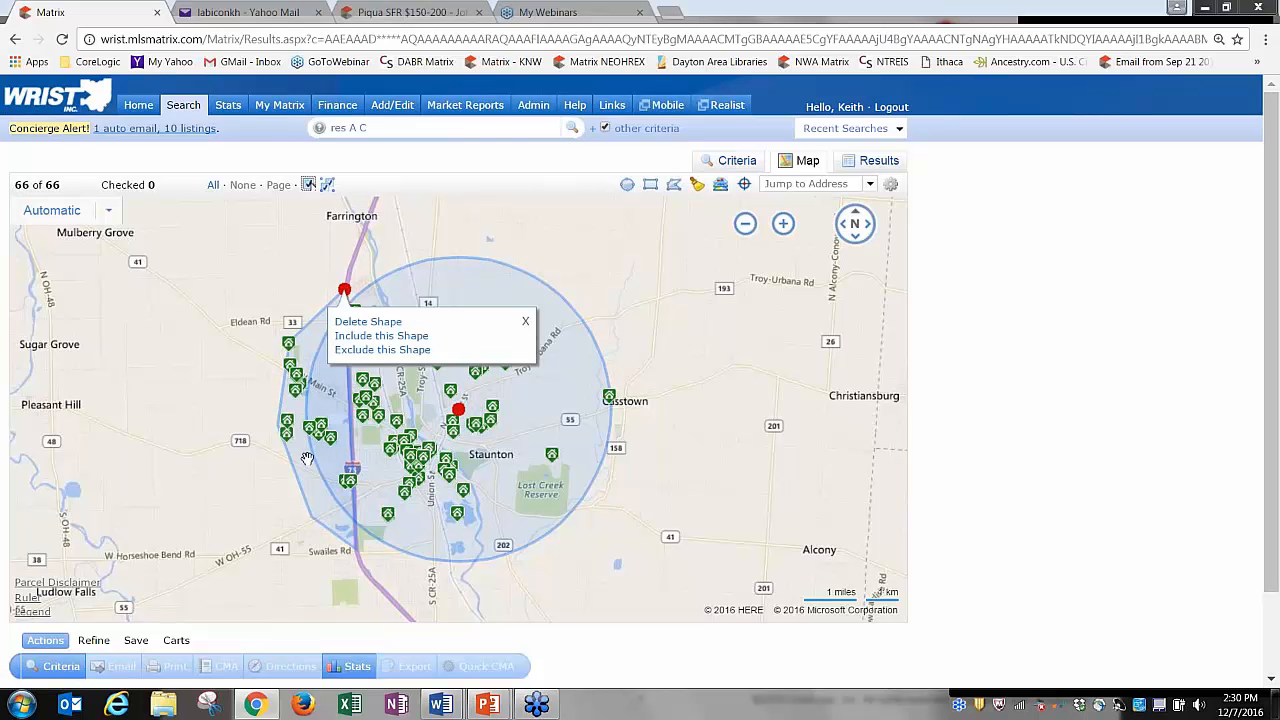
Add a west-side corner to the new polygon and exclude it, keeping 52 listings.
left_click(312, 504)
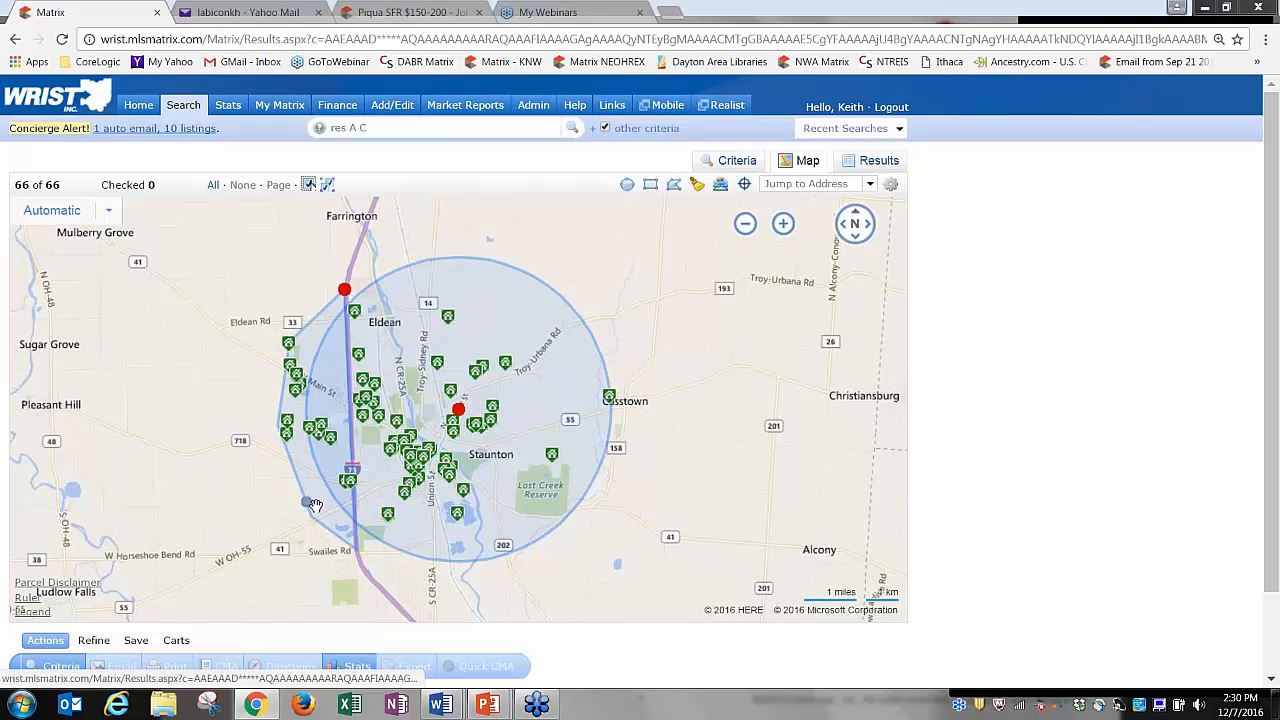
mouse_move(310, 329)
left_mouse_down()
mouse_move(295, 304)
mouse_move(281, 311)
mouse_move(305, 317)
left_mouse_up()
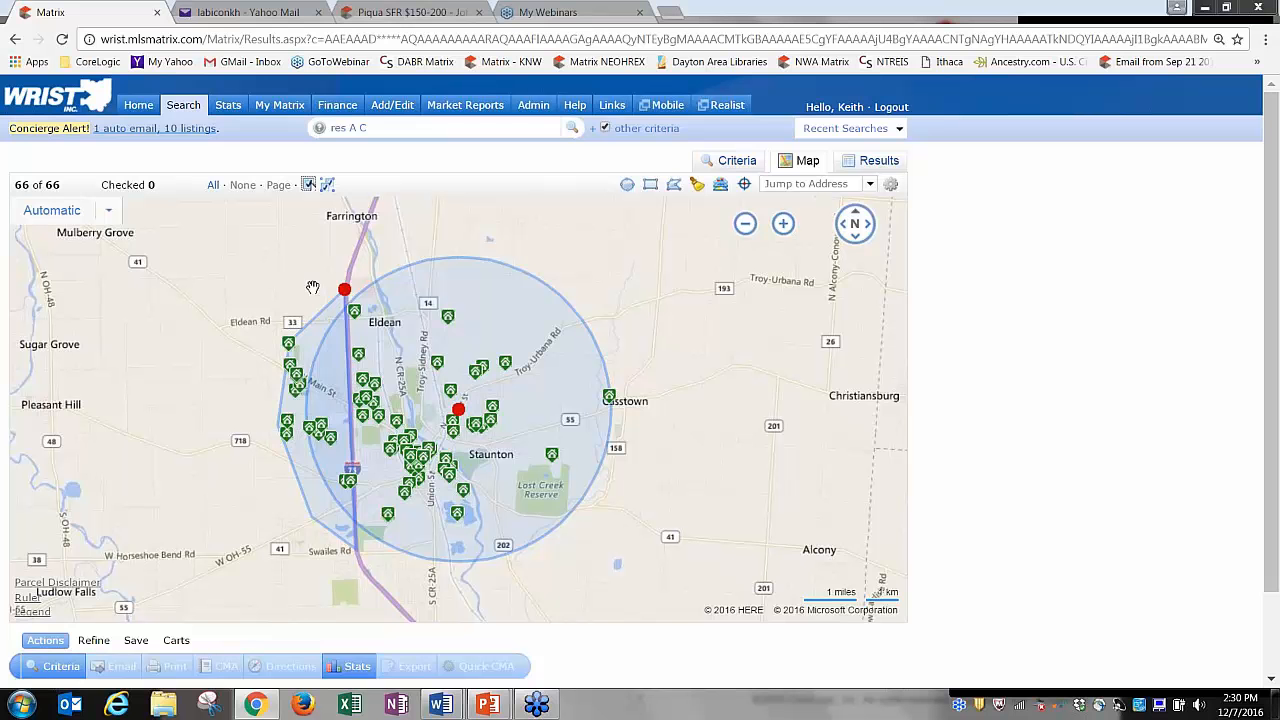
left_click(345, 290)
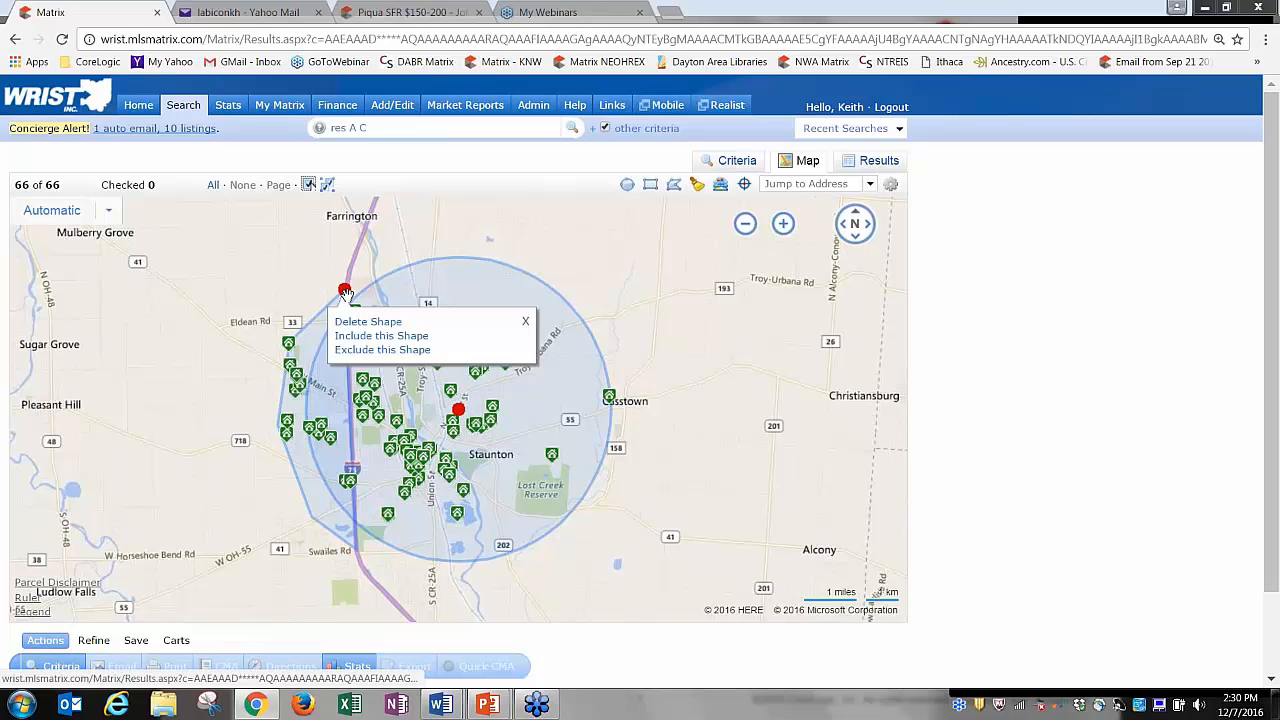
left_click(382, 349)
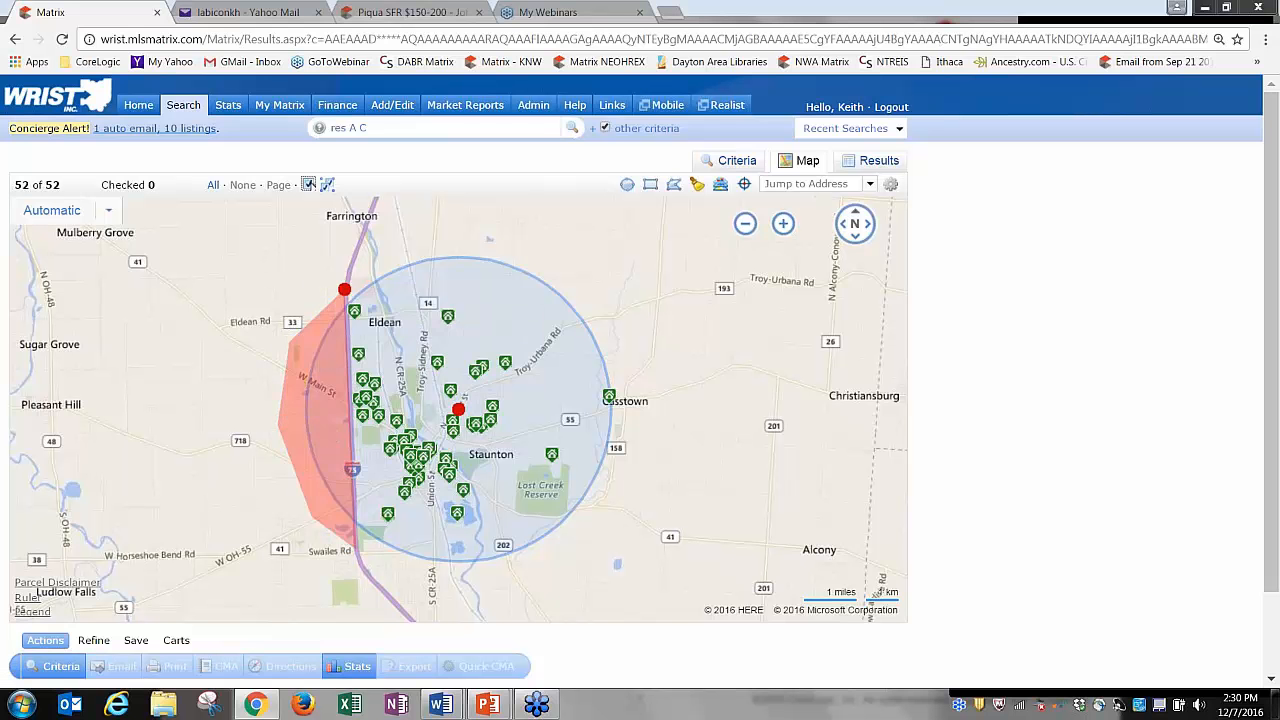
Drag the excluded area's east-edge corners toward the river by Troy, cutting results to 34 listings.
left_click(783, 223)
left_click_drag(604, 278, 761, 476)
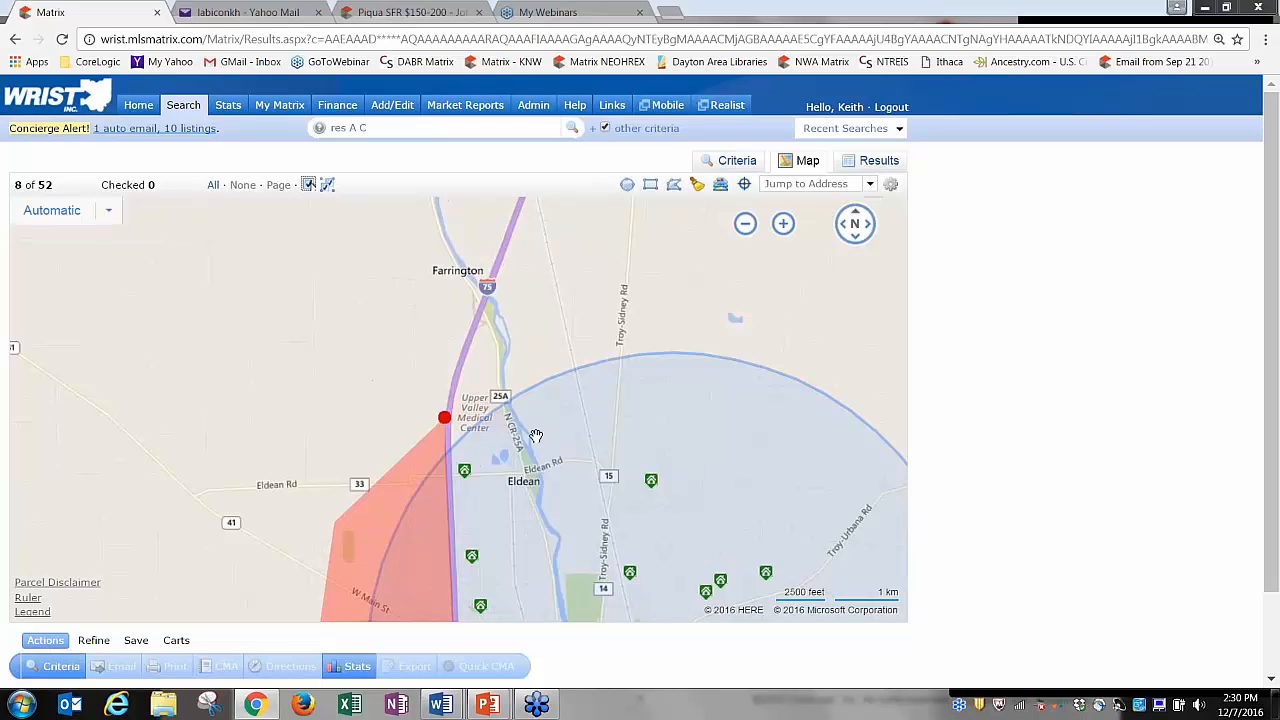
left_click_drag(448, 452, 518, 386)
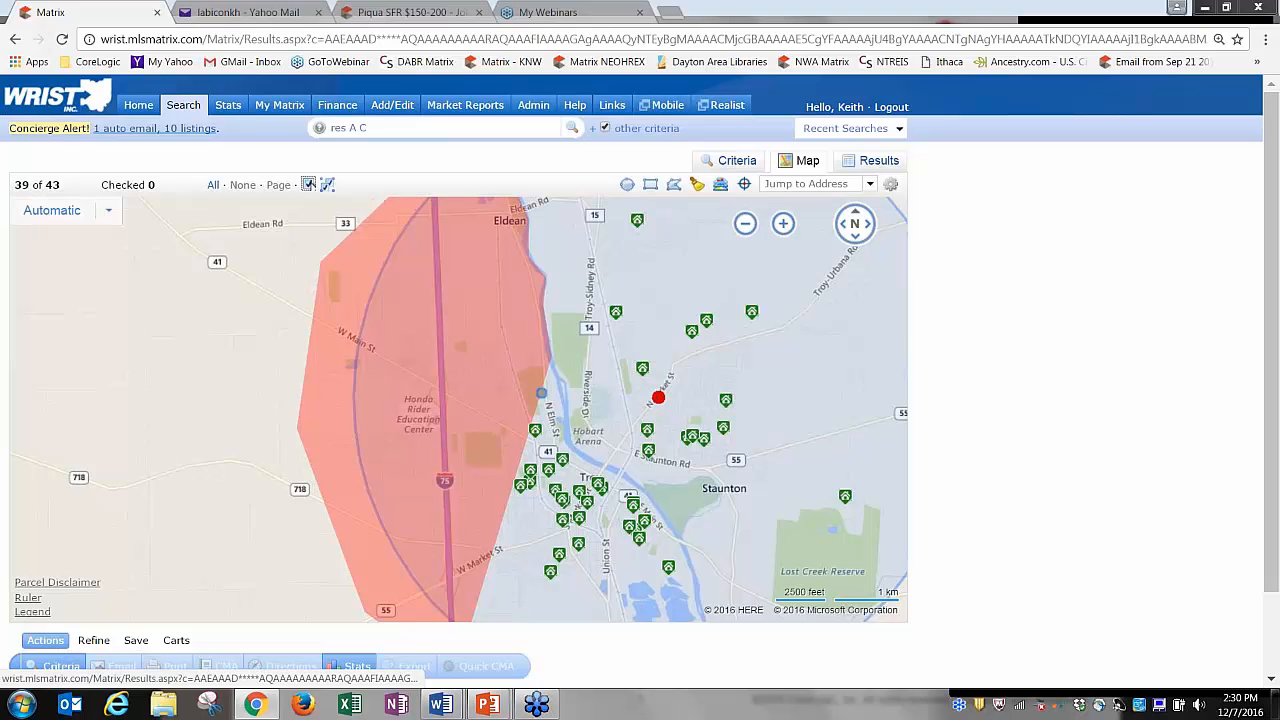
left_click_drag(540, 394, 566, 403)
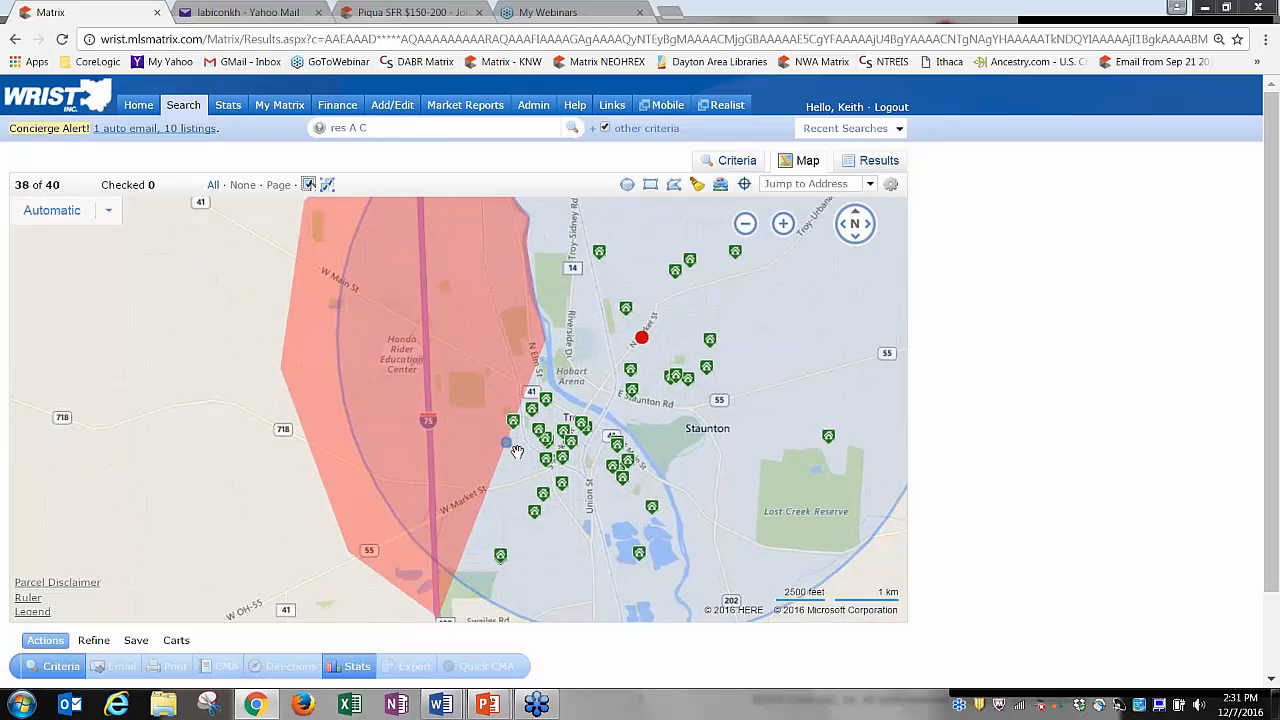
left_click_drag(512, 448, 583, 410)
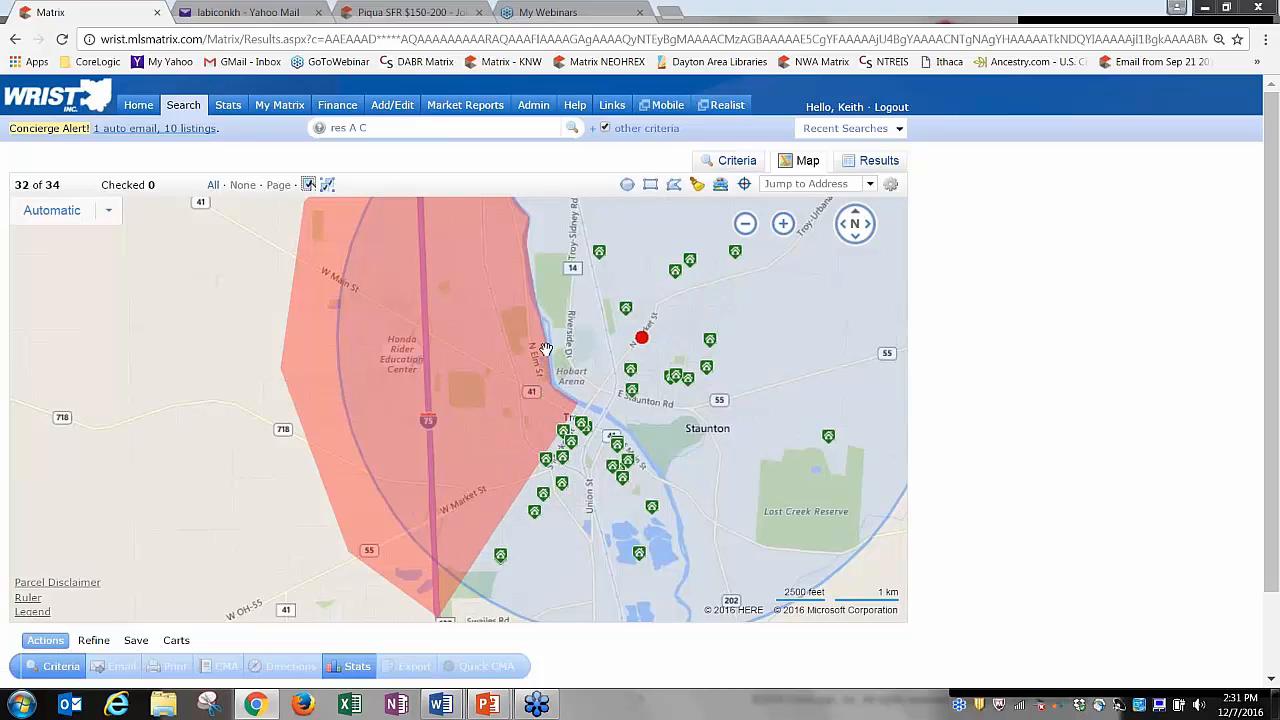
left_click_drag(543, 349, 550, 342)
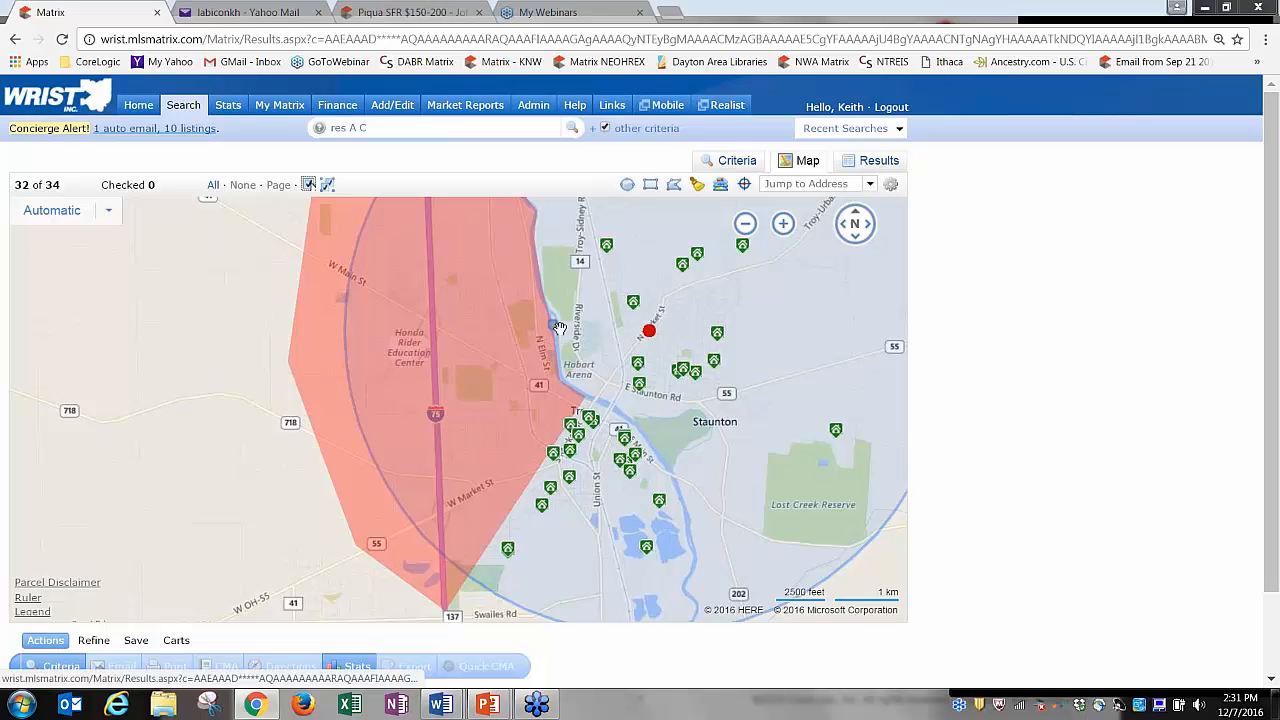
left_click(746, 225)
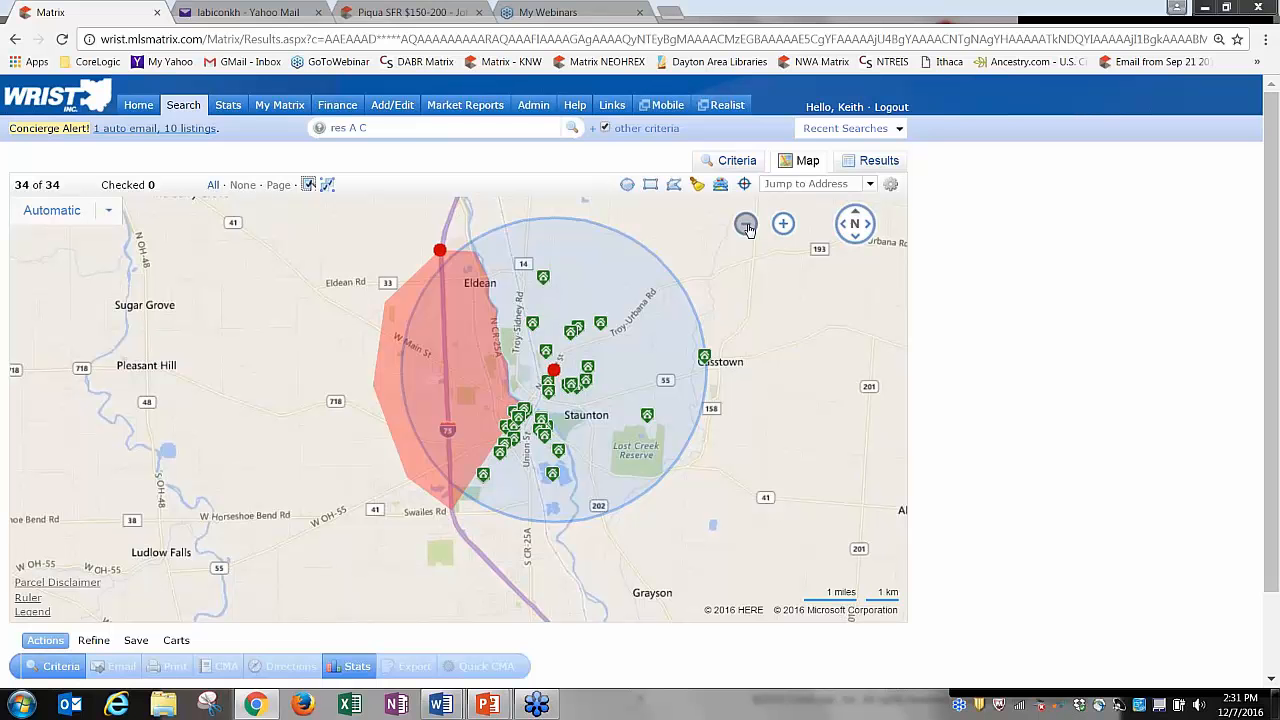
left_click(732, 162)
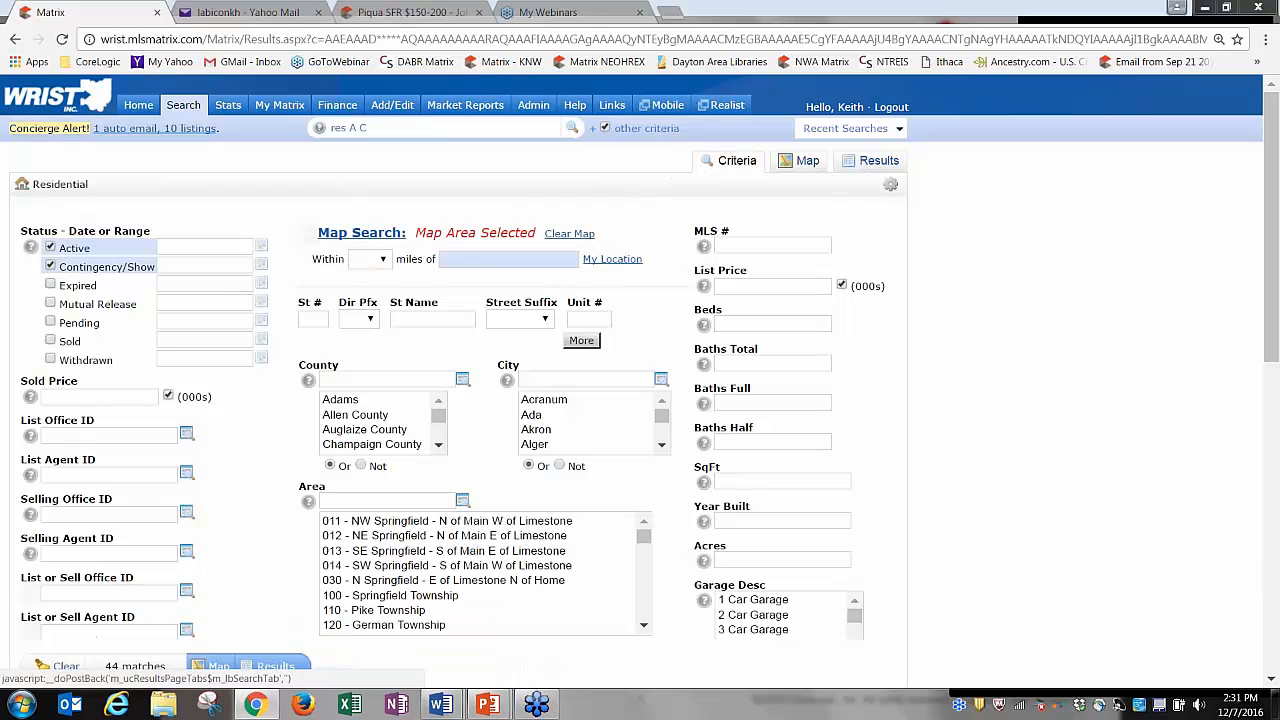
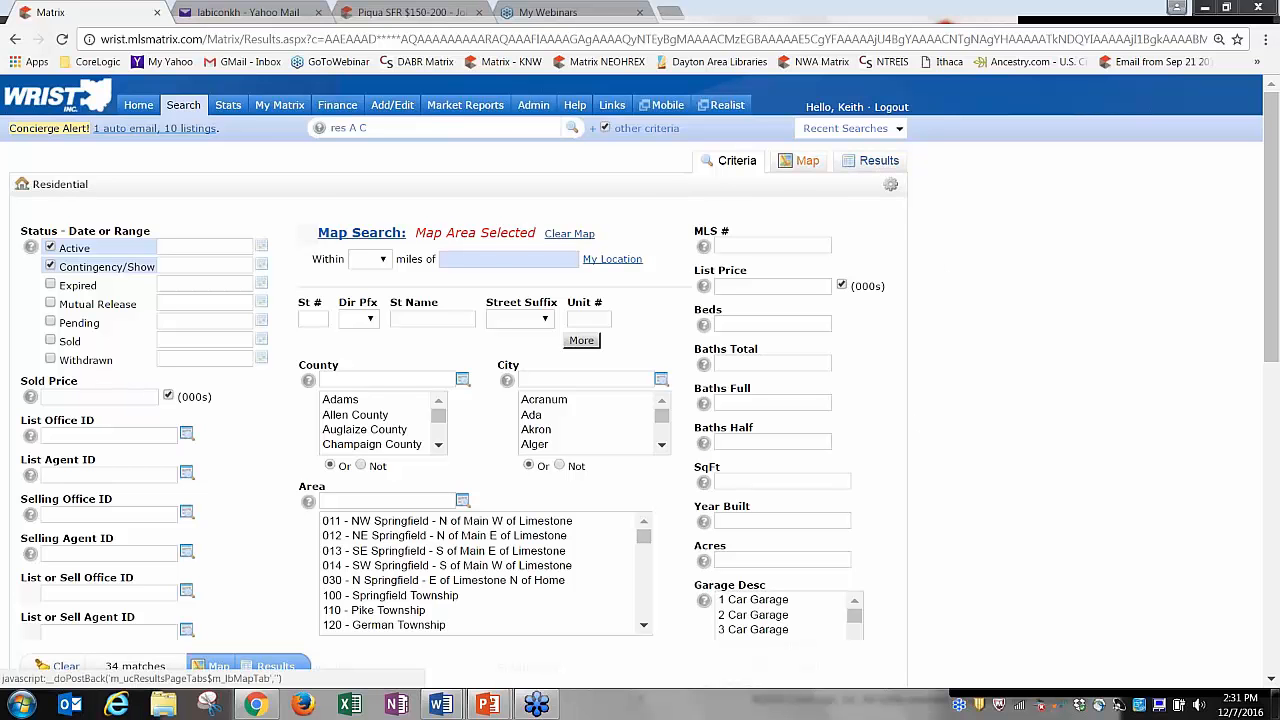
Show the 34 results on the map, centre them, and preview the zip code boundaries.
left_click(805, 161)
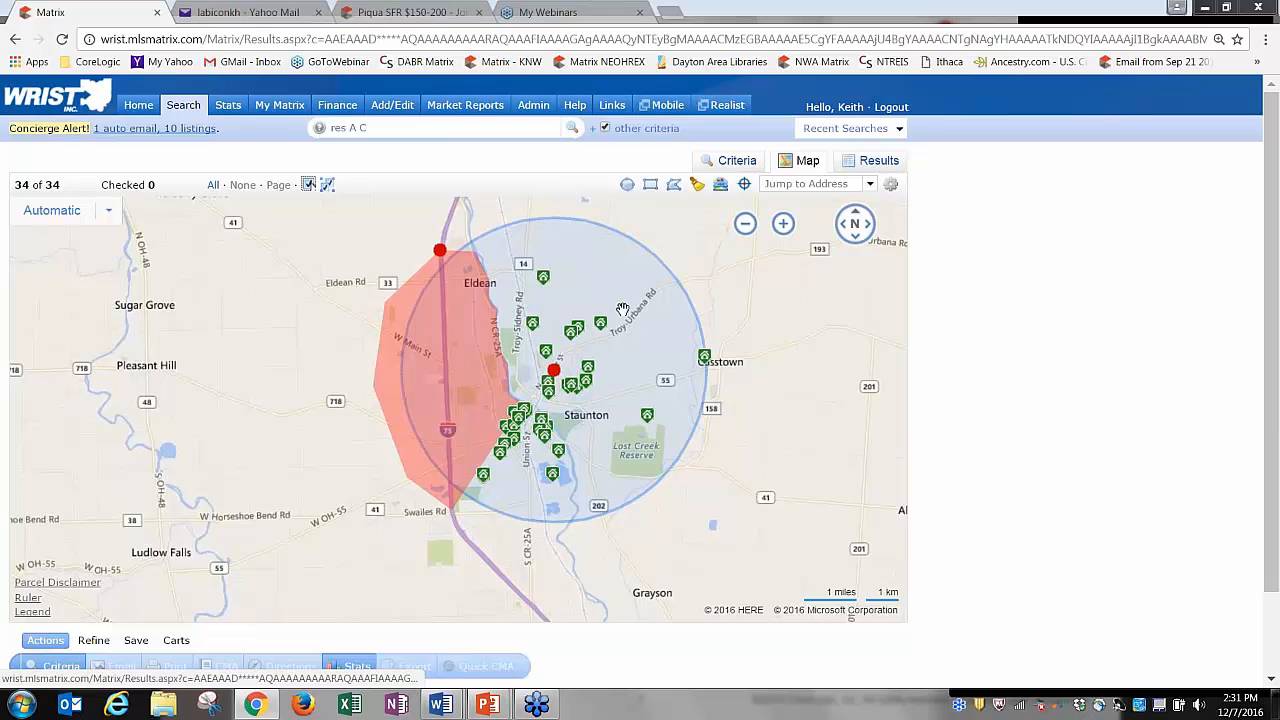
left_click_drag(759, 323, 683, 364)
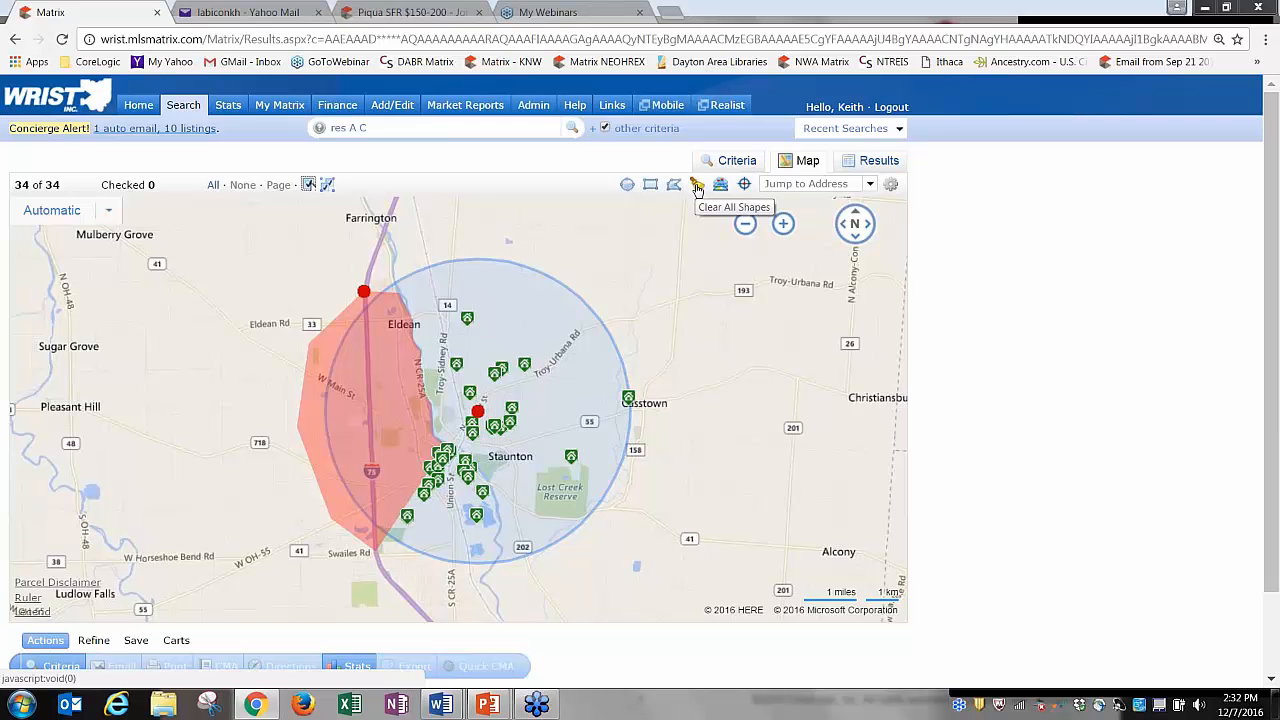
left_click(722, 188)
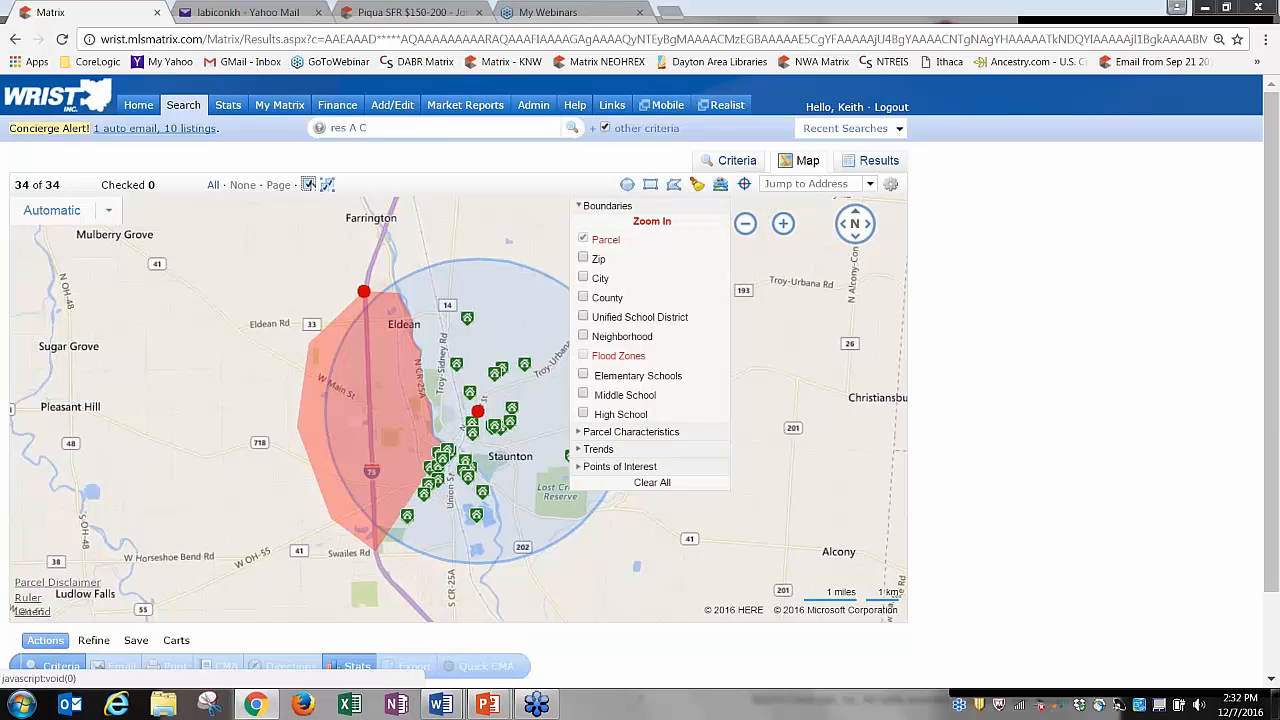
left_click(584, 259)
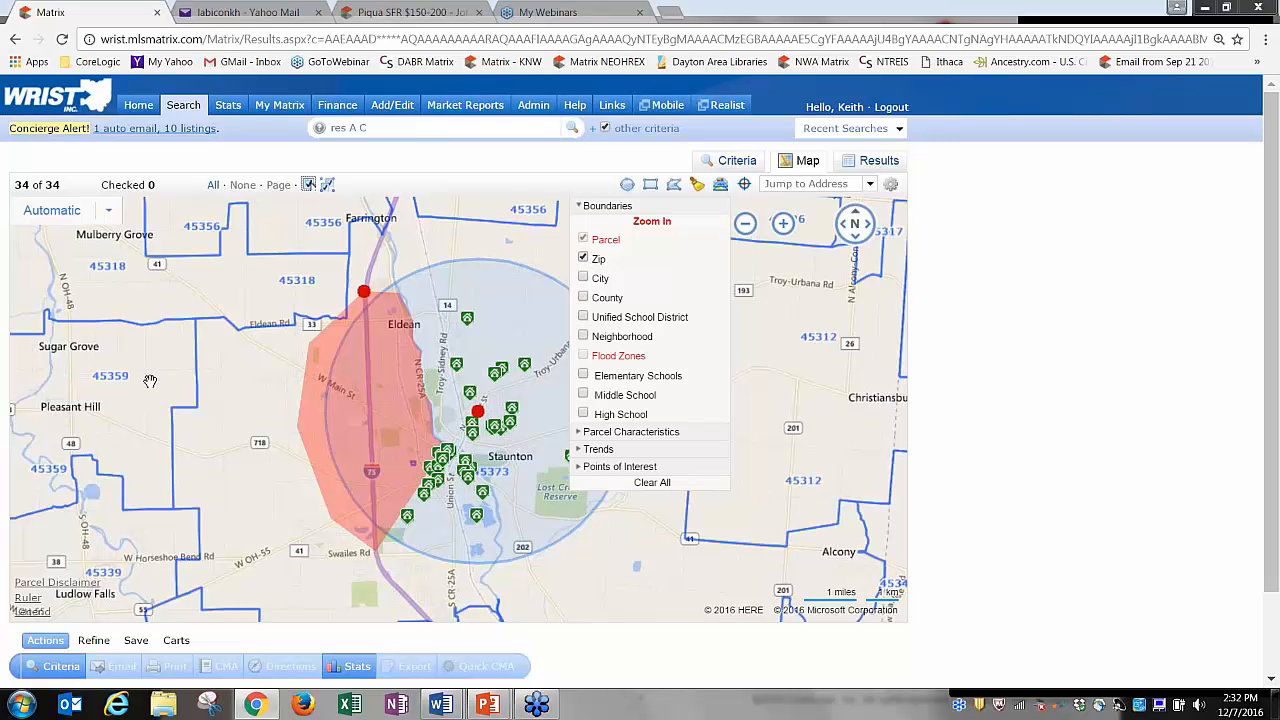
left_click(584, 259)
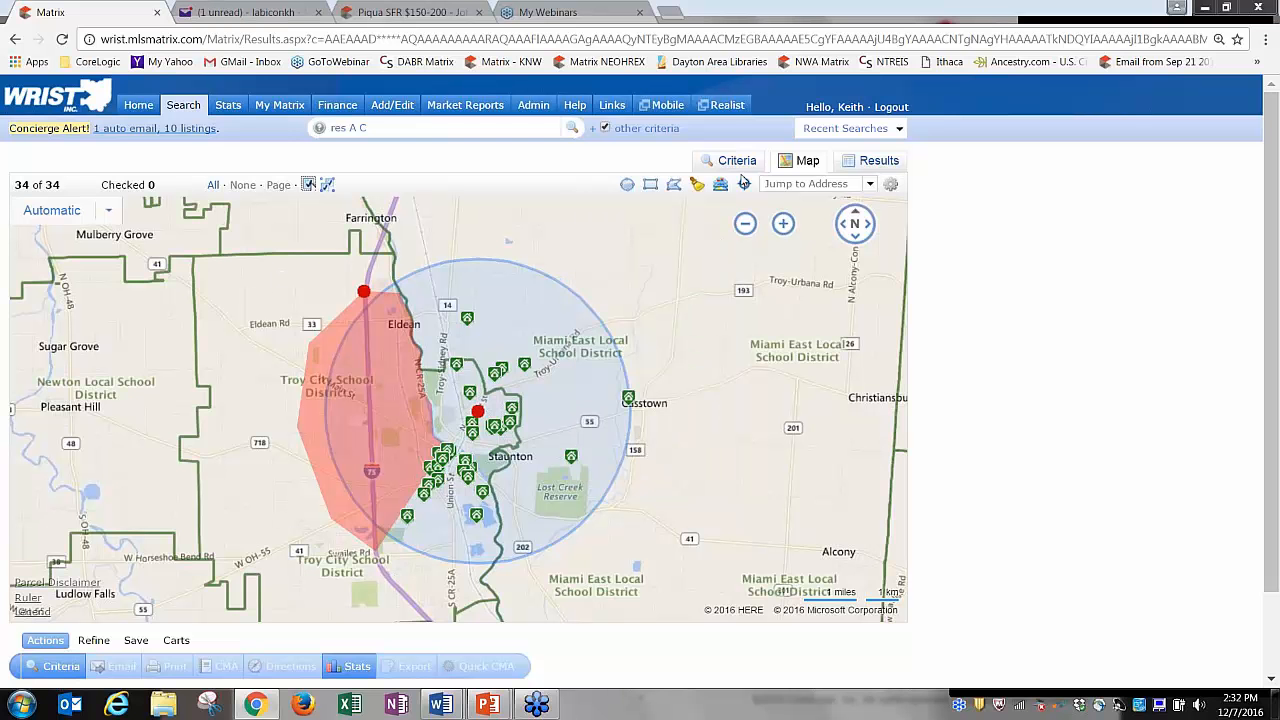
Compare the elementary, middle, high school and unified district boundary overlays on the map.
mouse_move(744, 183)
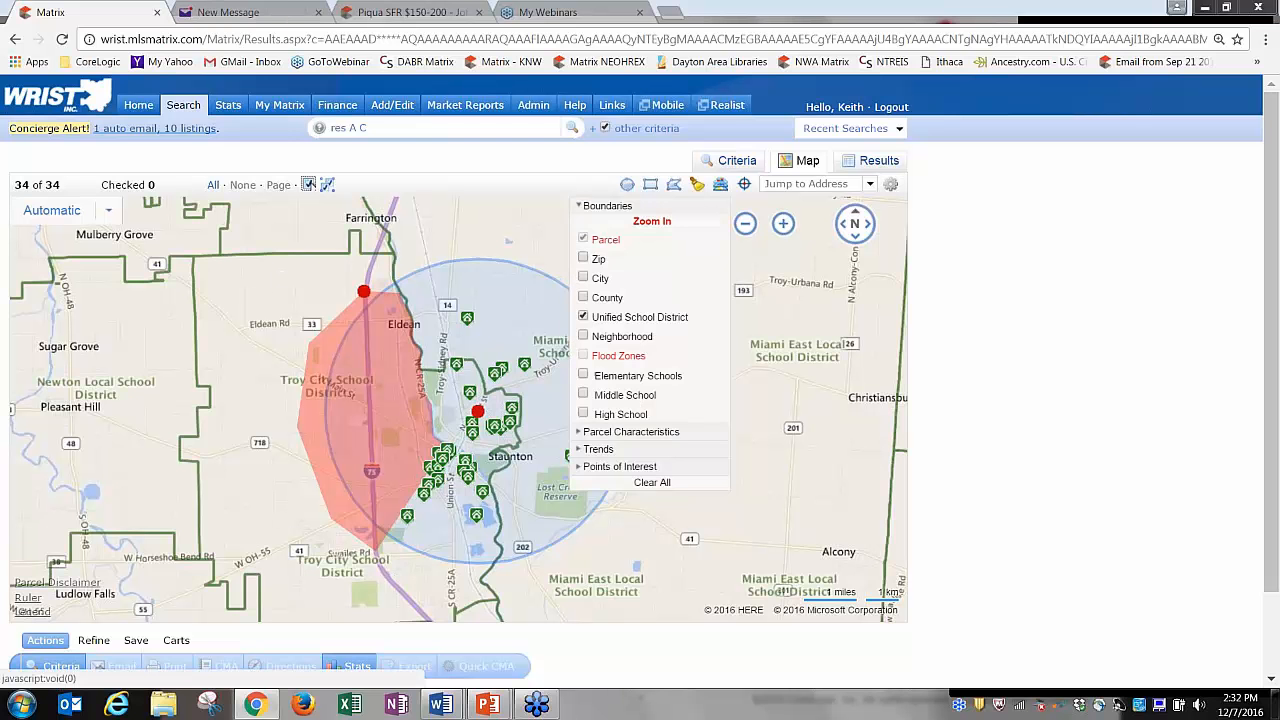
left_click(624, 380)
left_click(624, 395)
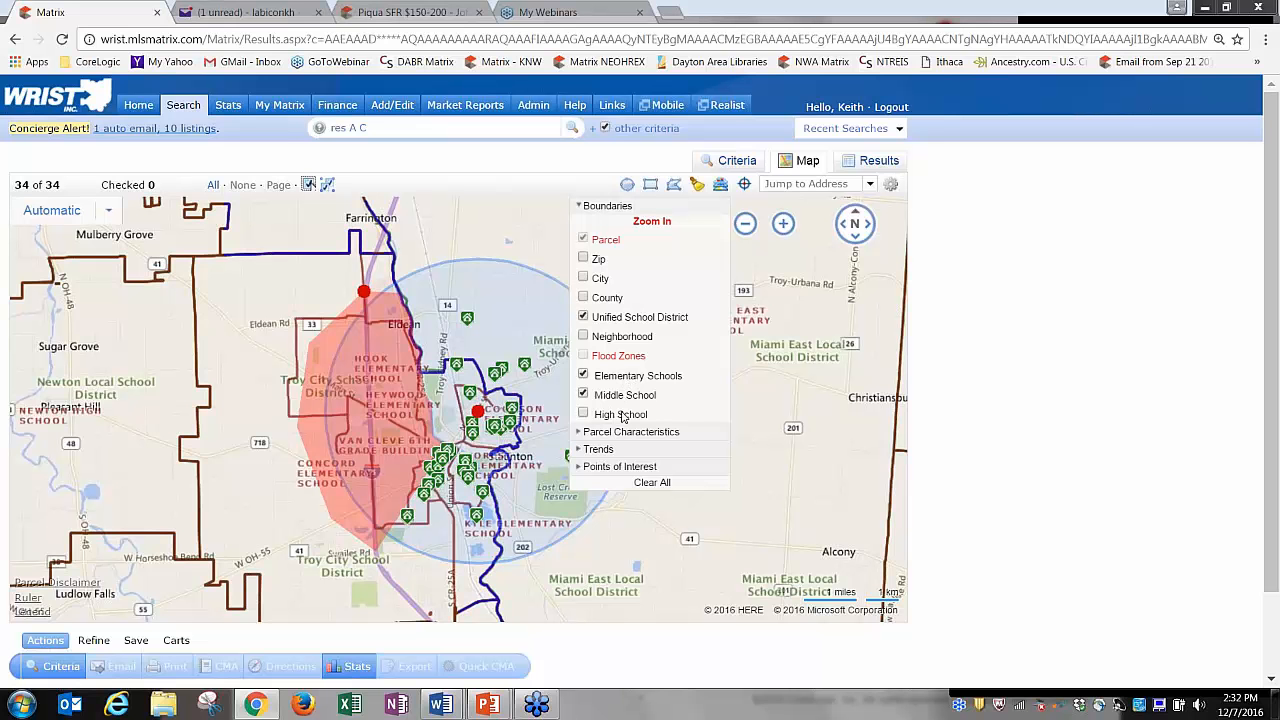
left_click(624, 415)
left_click(584, 395)
left_click(584, 375)
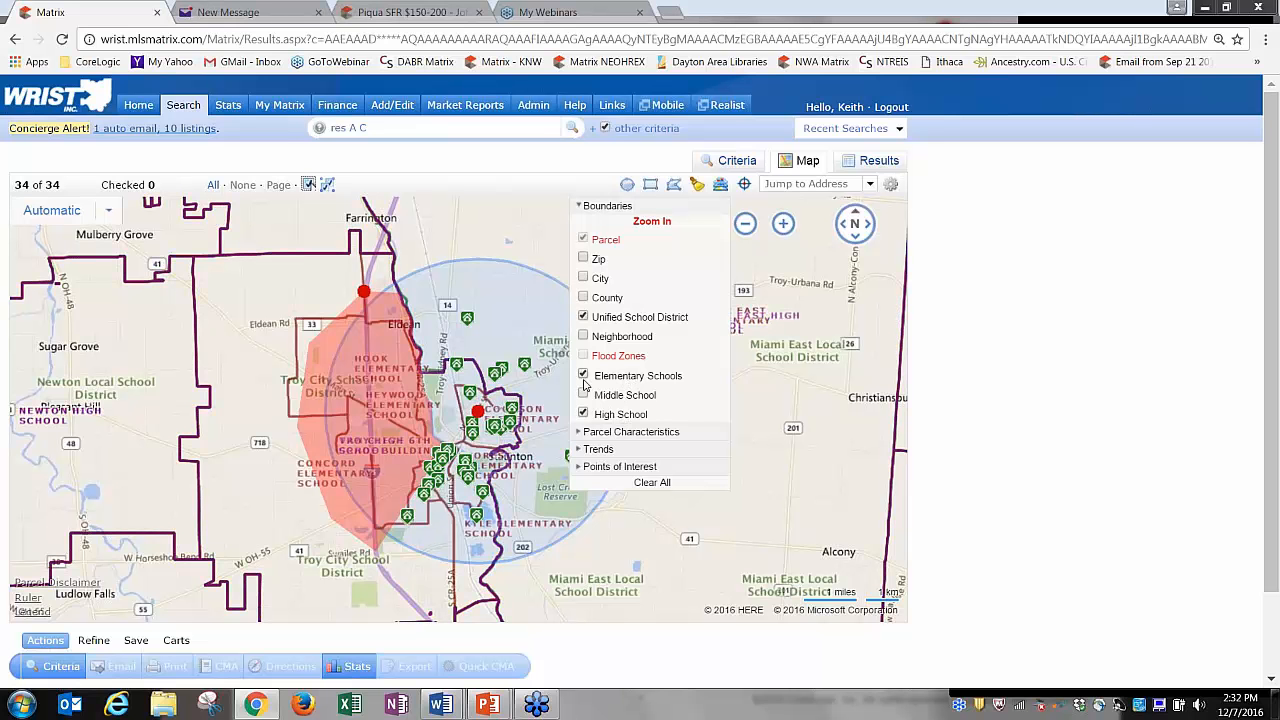
left_click(584, 317)
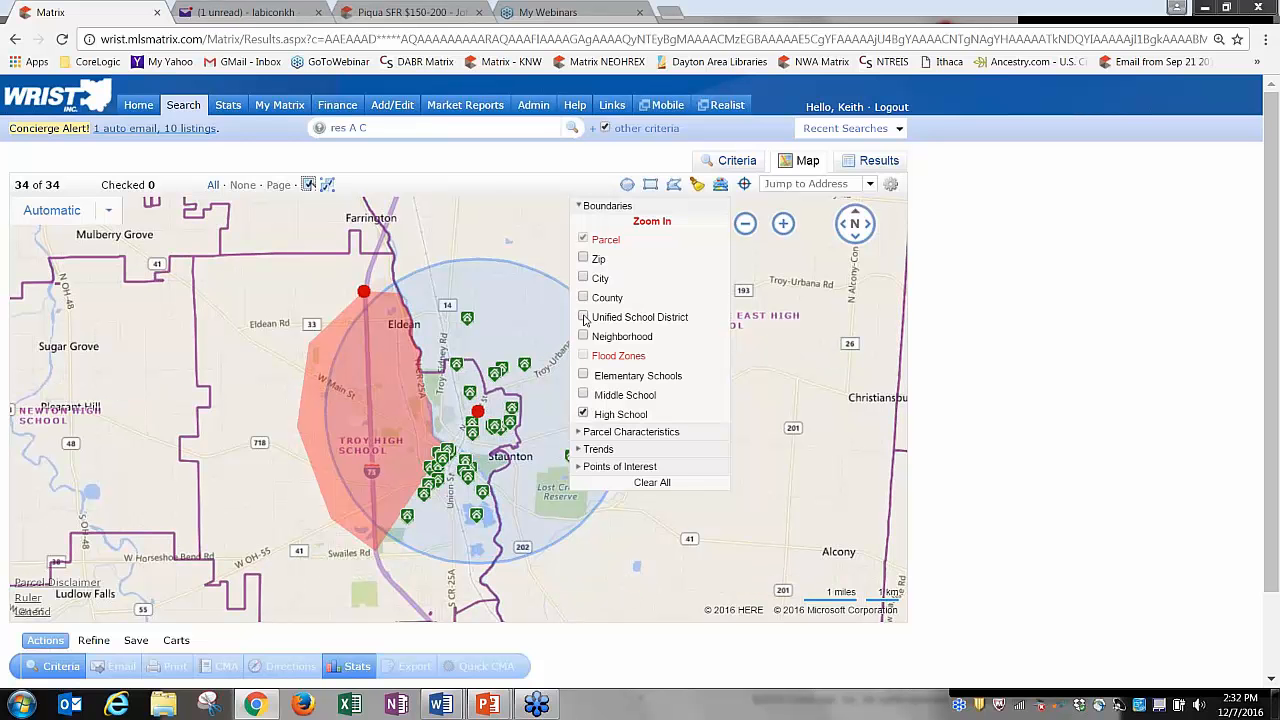
left_click(584, 414)
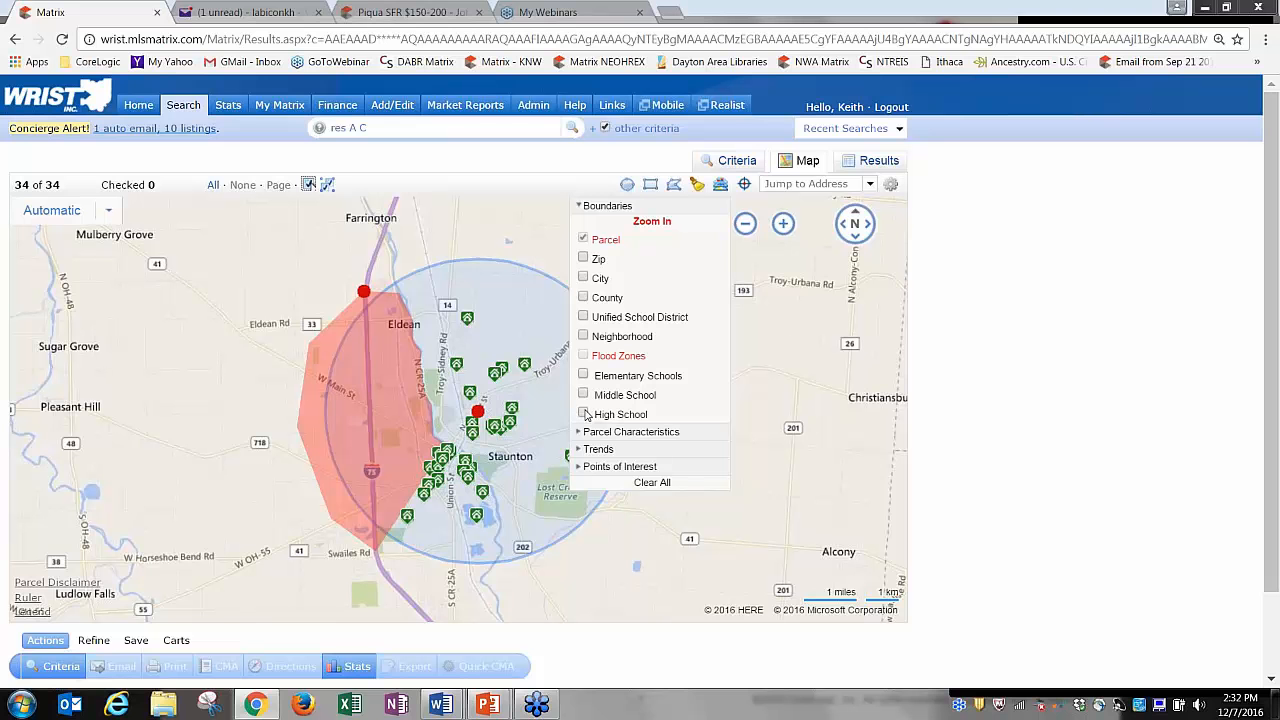
left_click(584, 414)
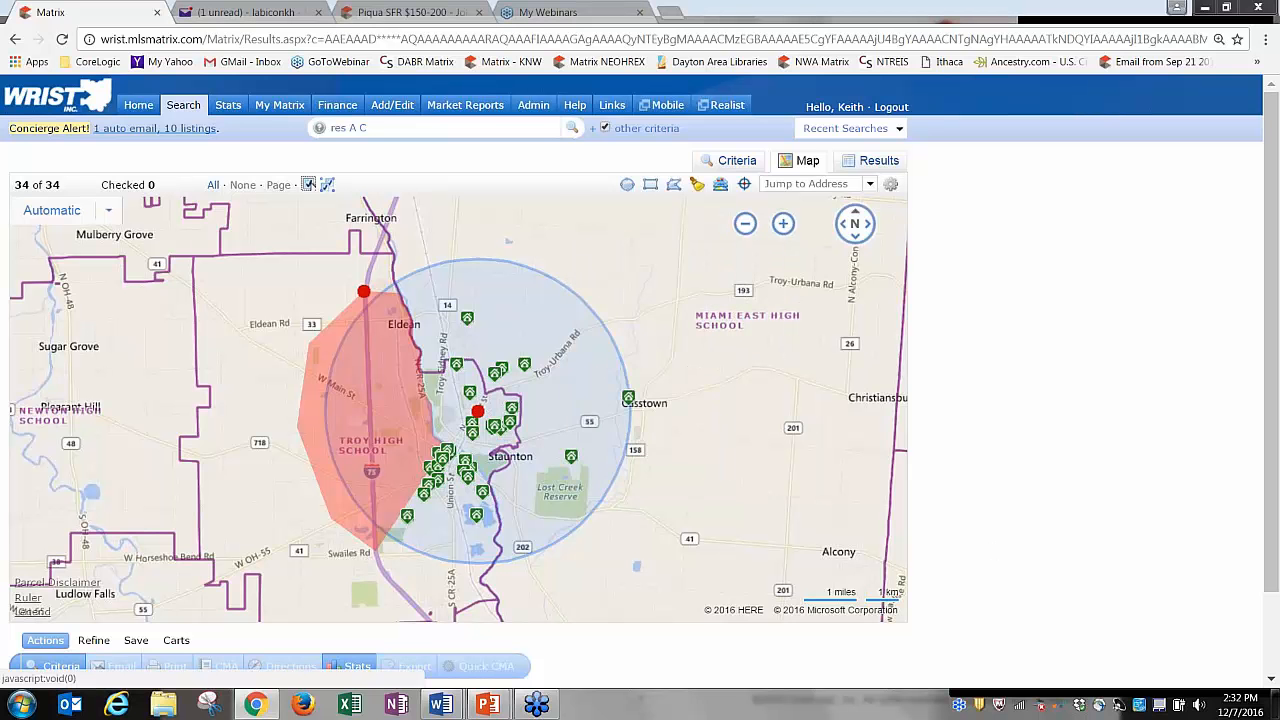
Turn off the high school and zip code overlays so no boundary layers remain on.
mouse_move(627, 184)
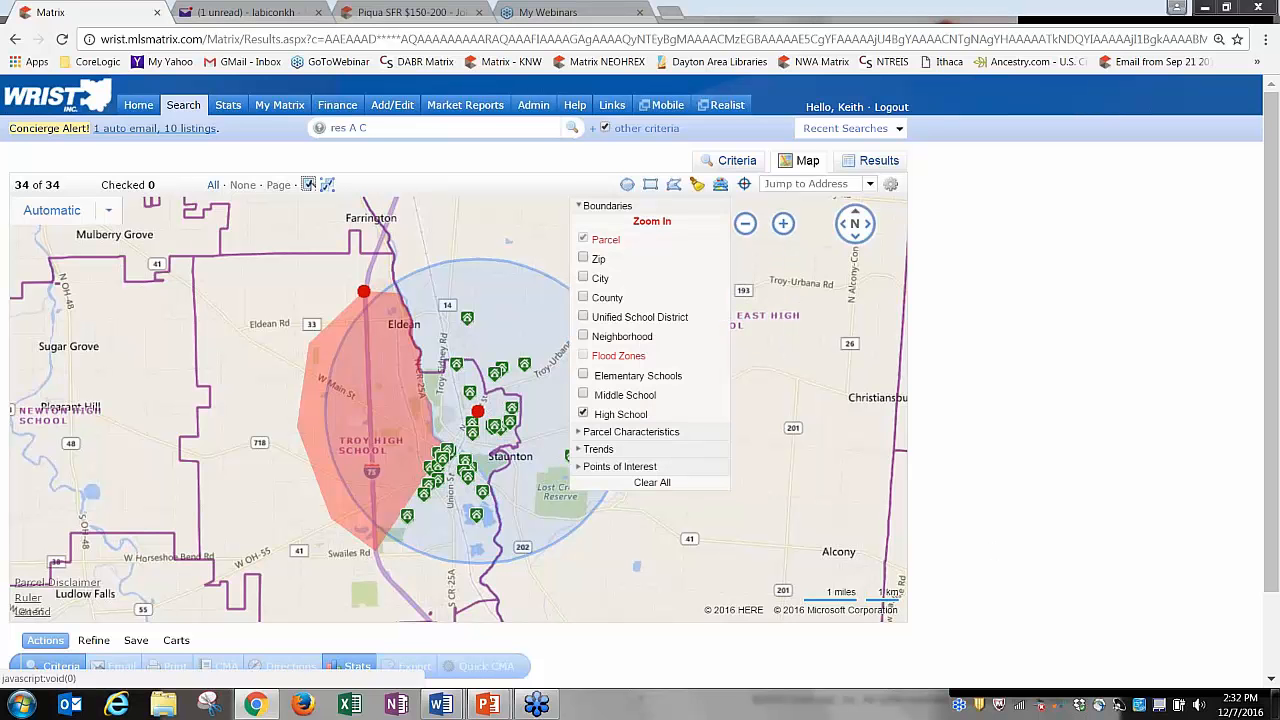
left_click(583, 414)
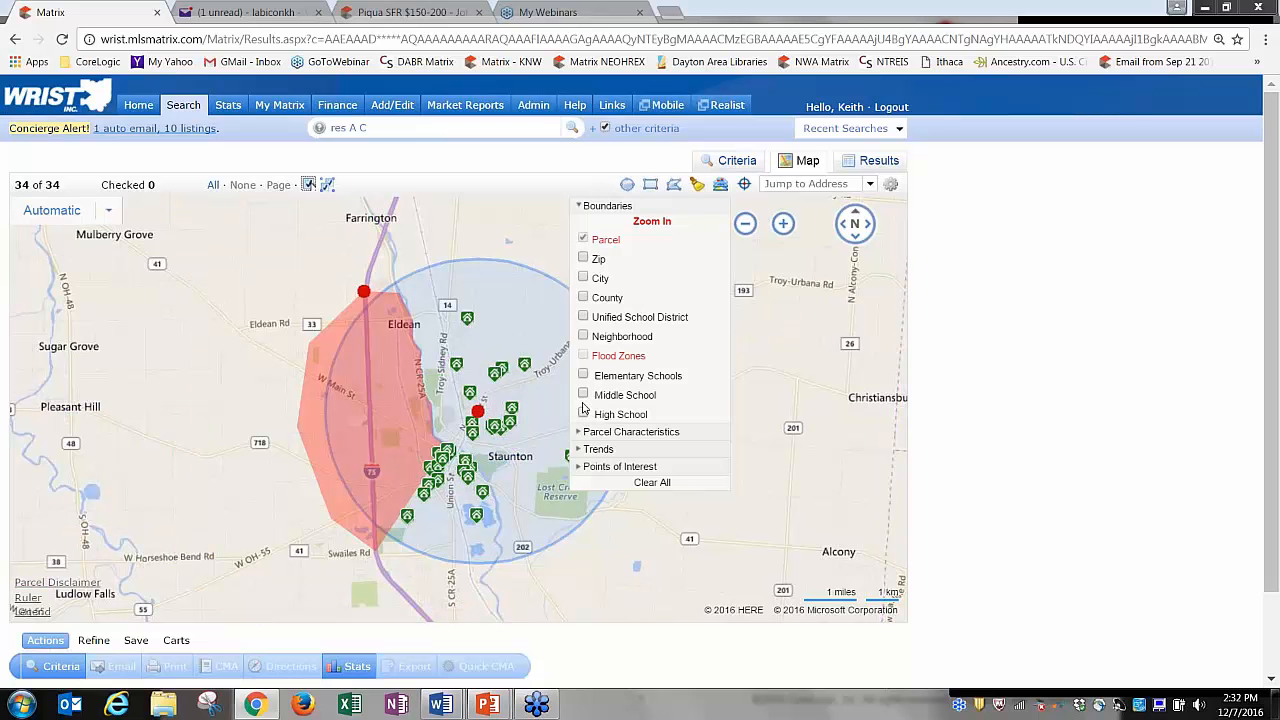
left_click(584, 260)
left_click(584, 260)
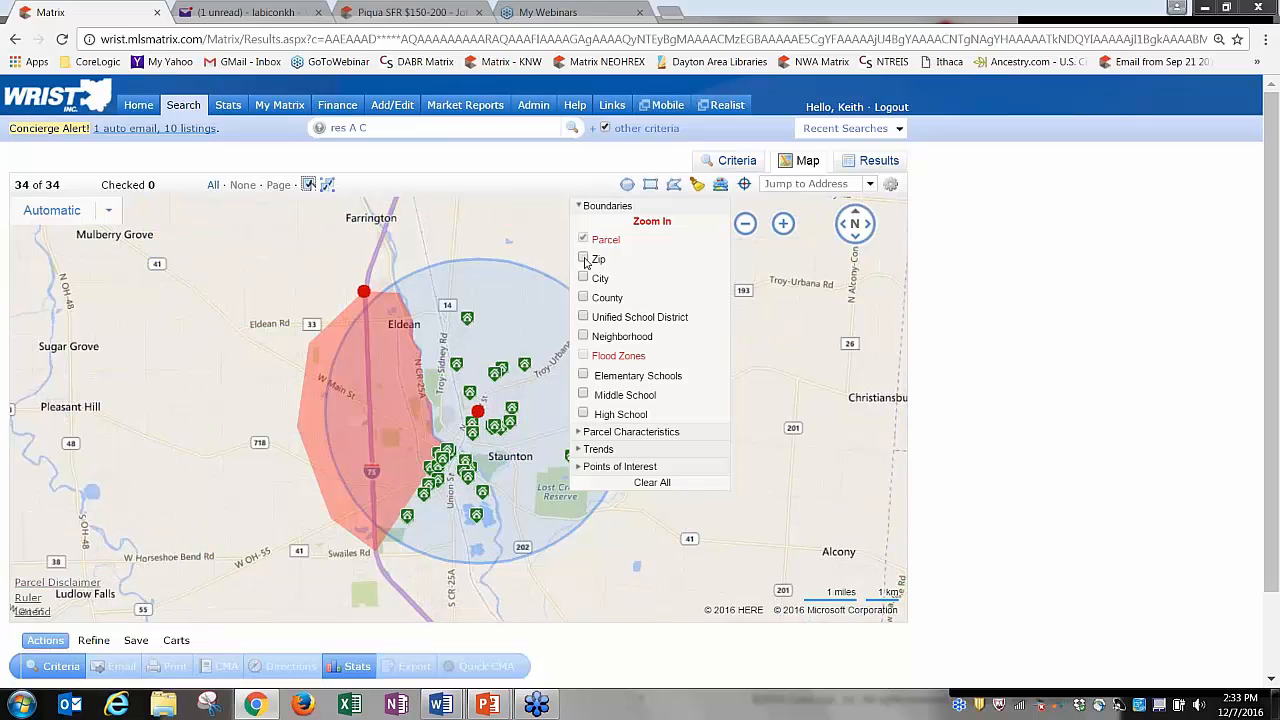
left_click(722, 186)
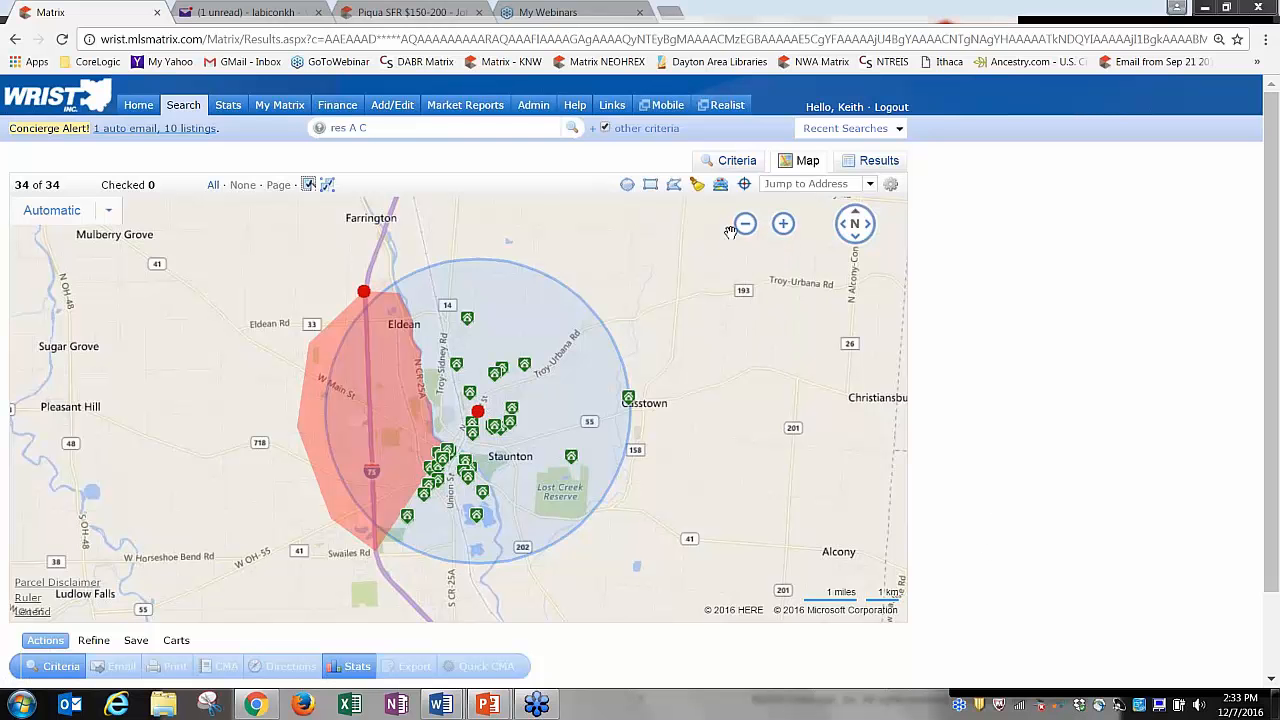
Jump the map through Bellefontaine, St. Marys, Urbana and current location, ending back at Troy.
left_click(869, 184)
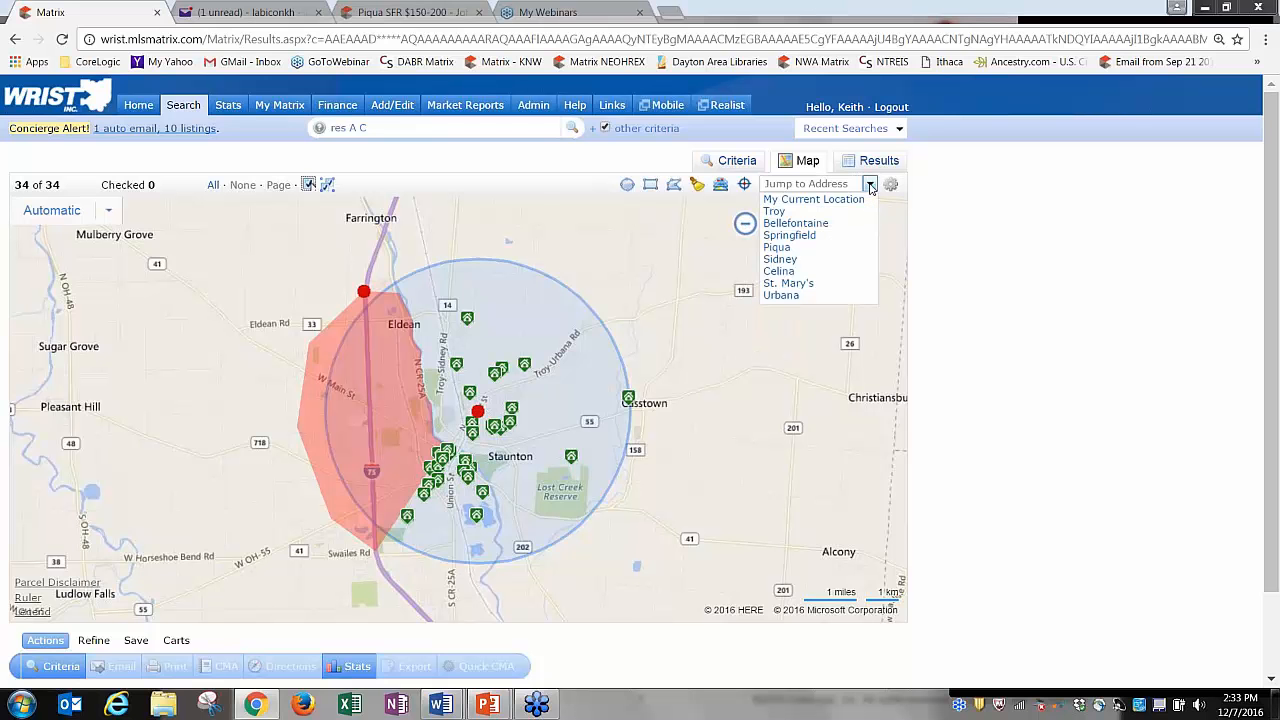
left_click(821, 228)
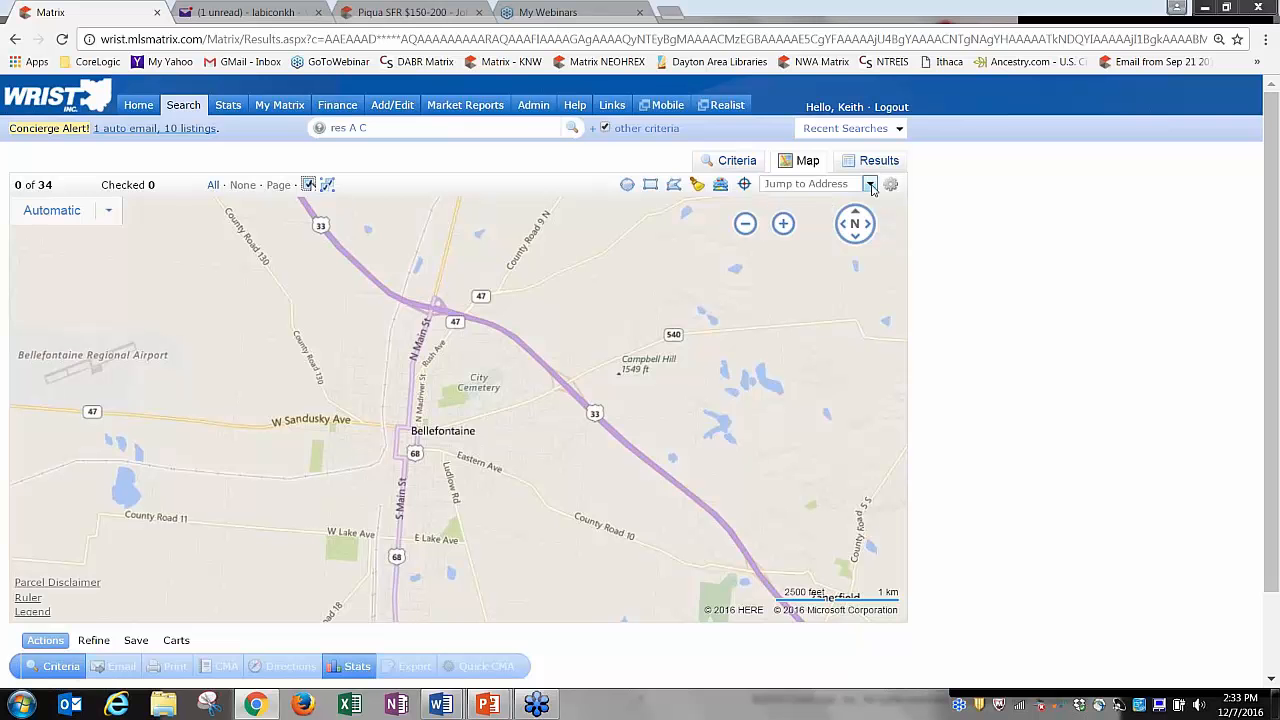
left_click(869, 184)
left_click(812, 214)
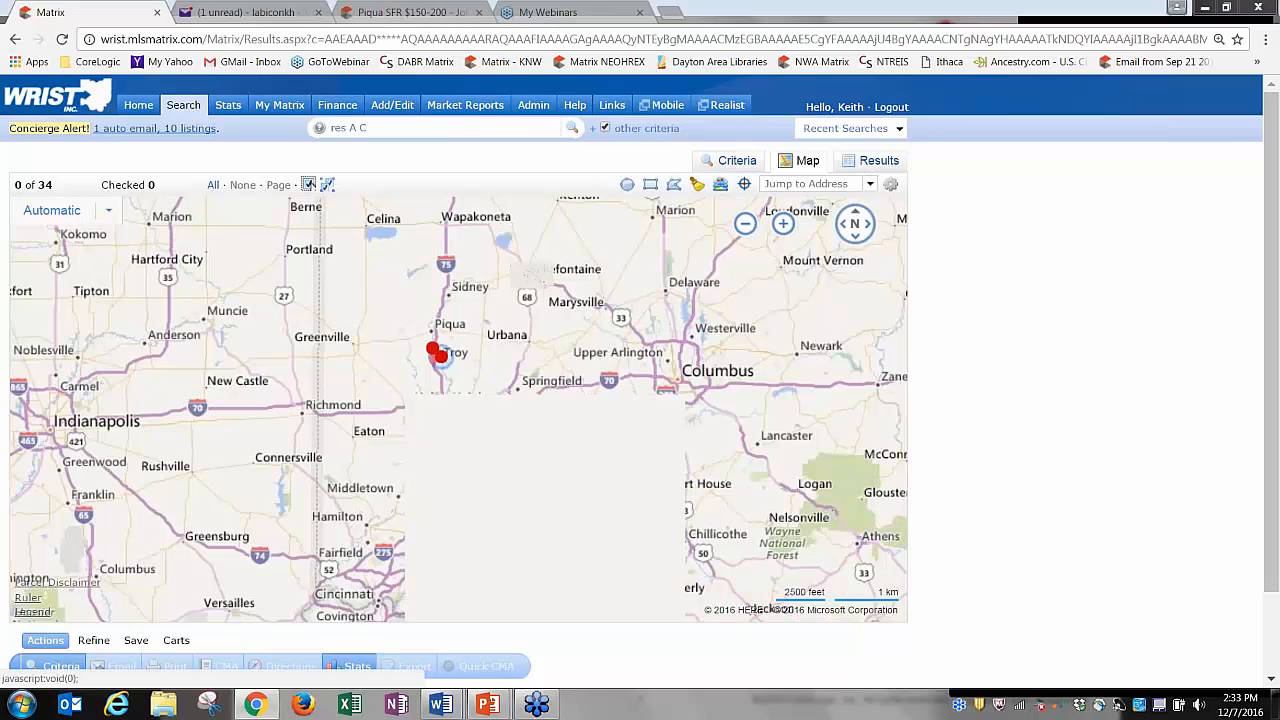
left_click(869, 184)
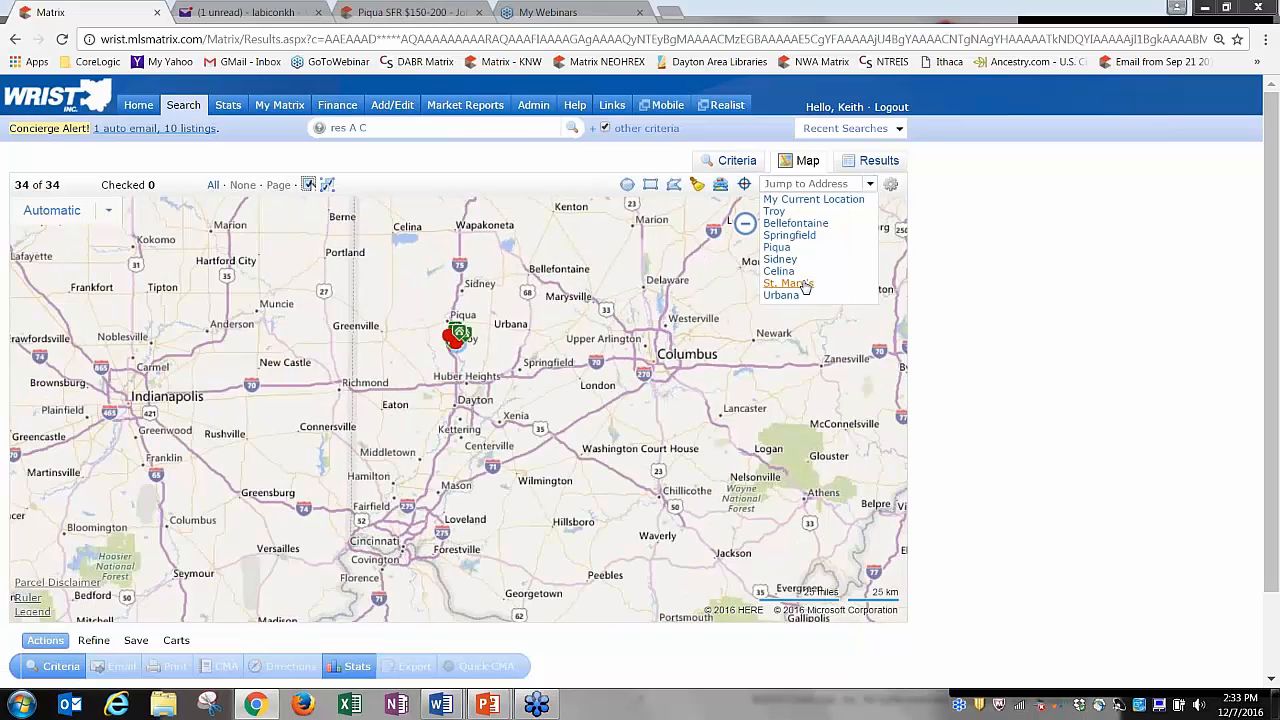
left_click(805, 284)
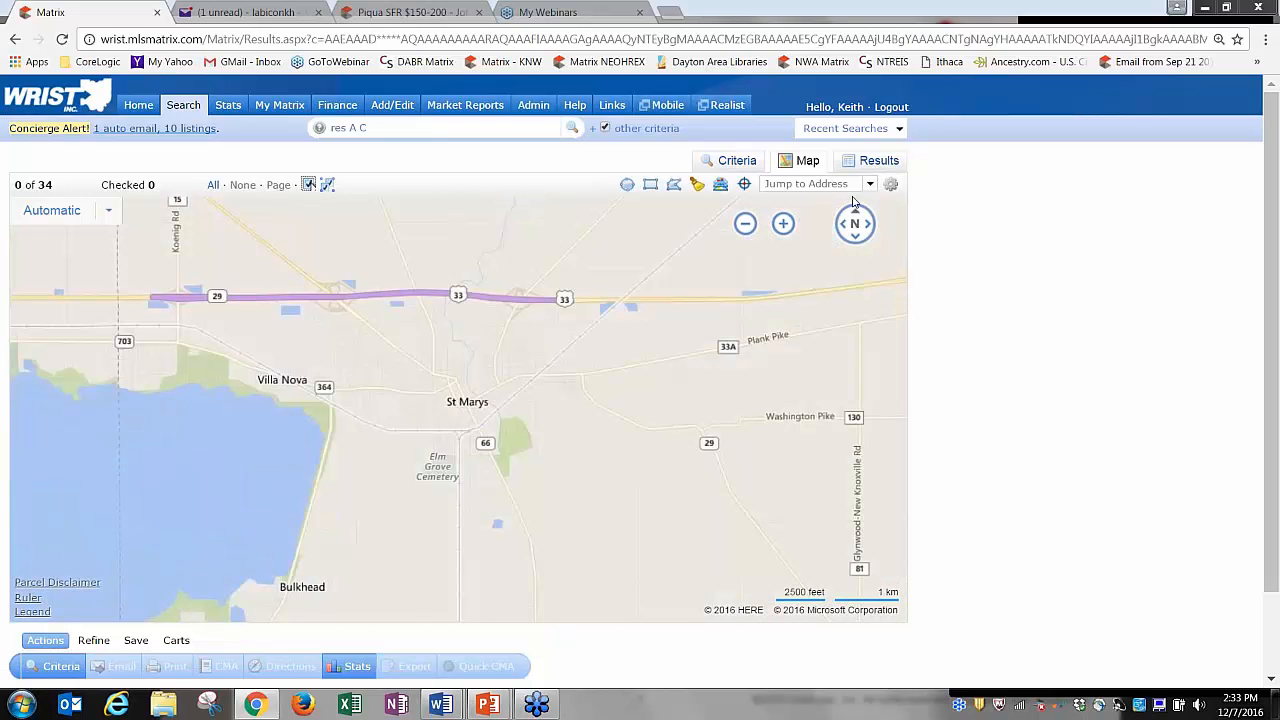
left_click(869, 184)
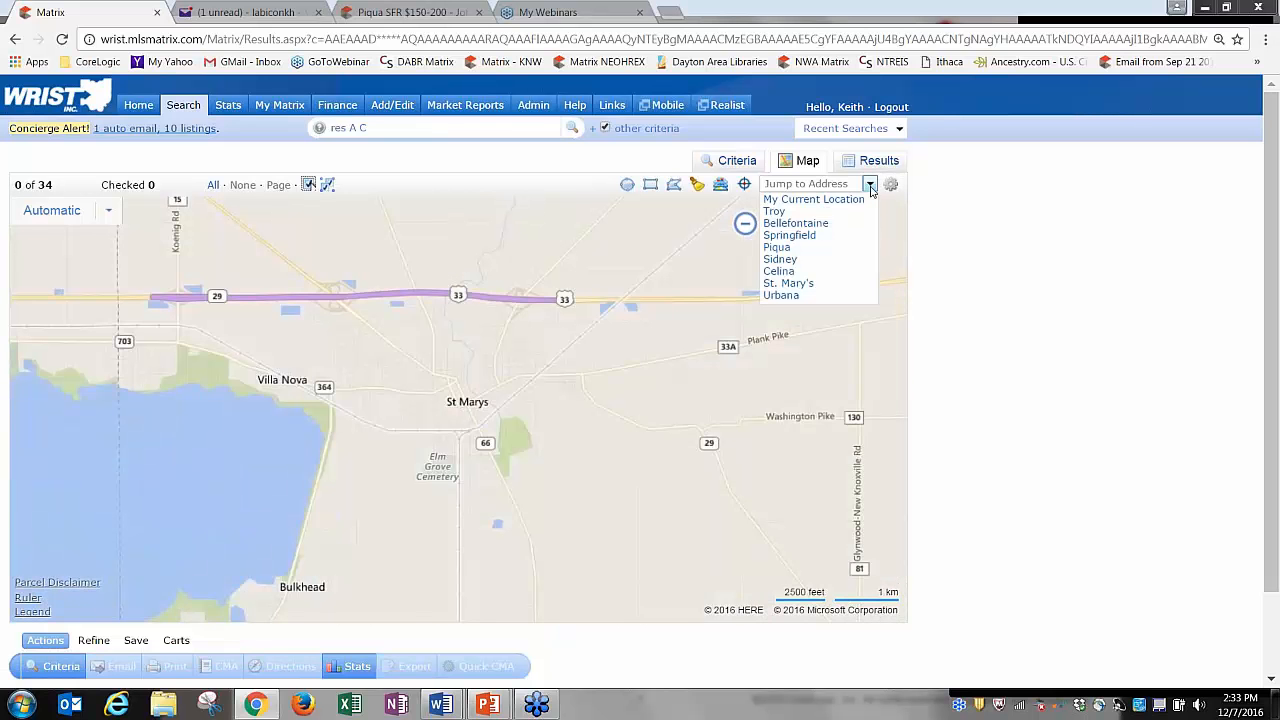
left_click(781, 296)
left_click(869, 184)
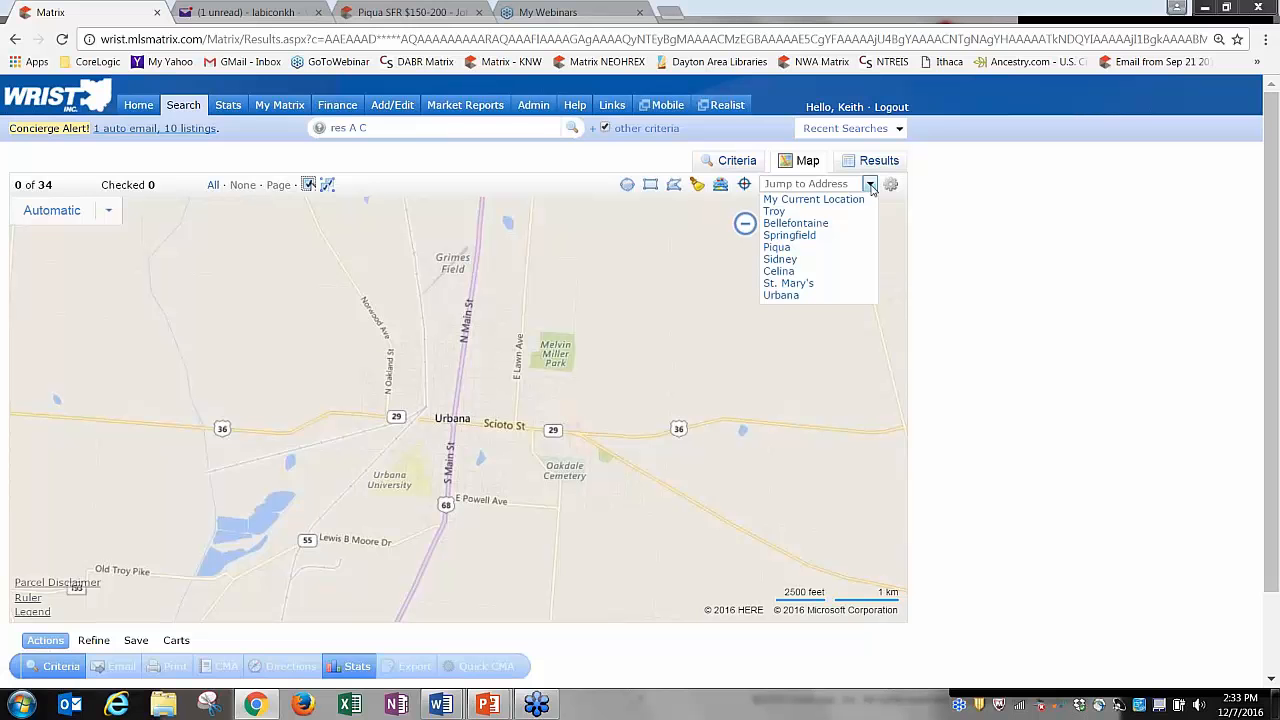
left_click(821, 186)
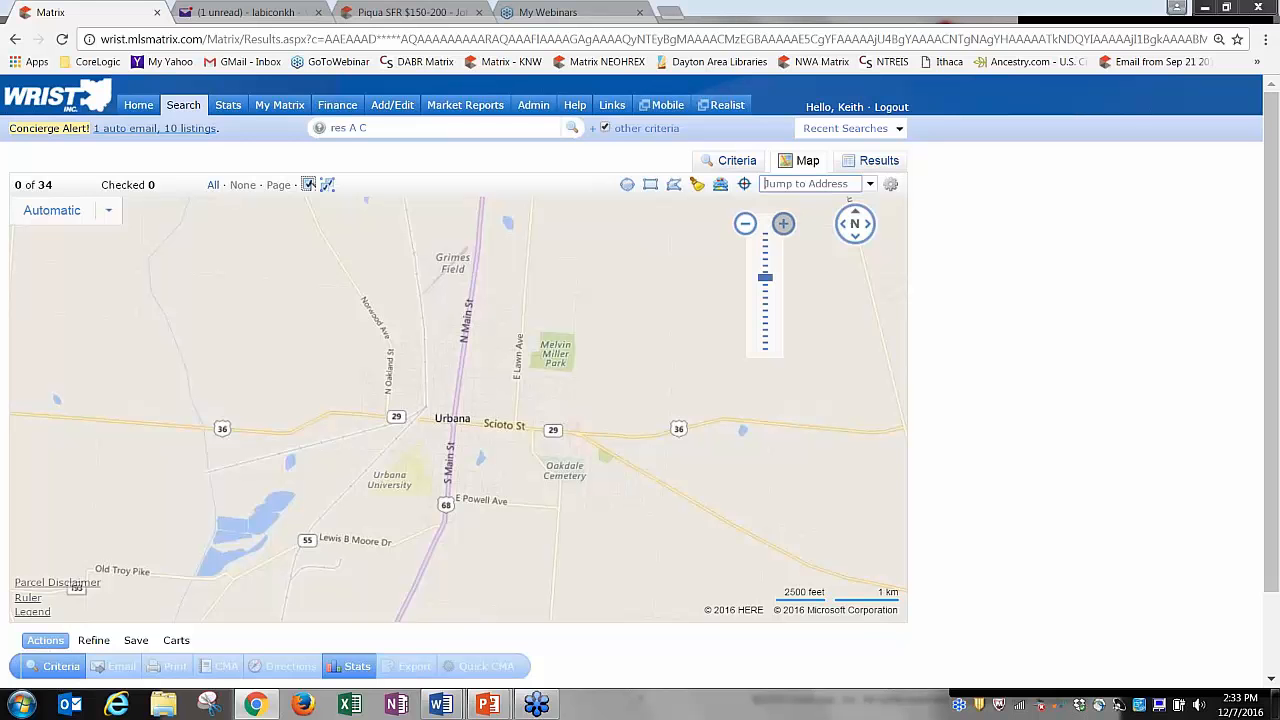
left_click(869, 184)
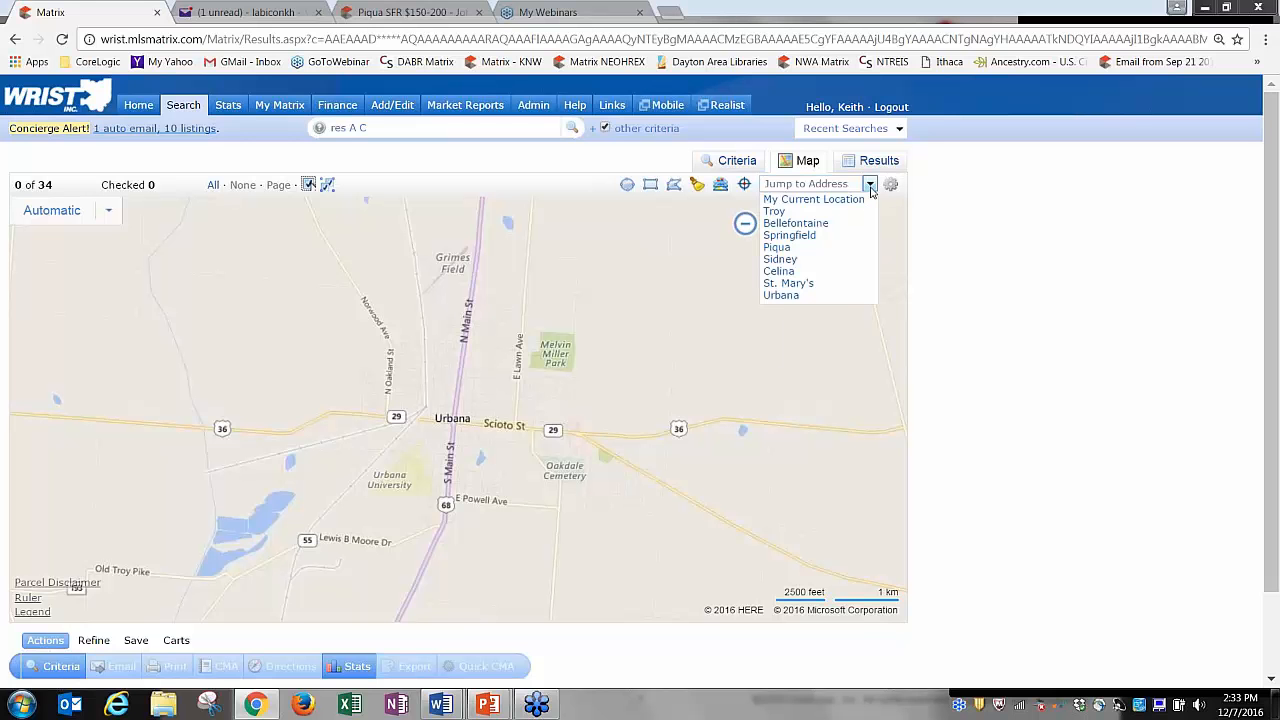
left_click(832, 202)
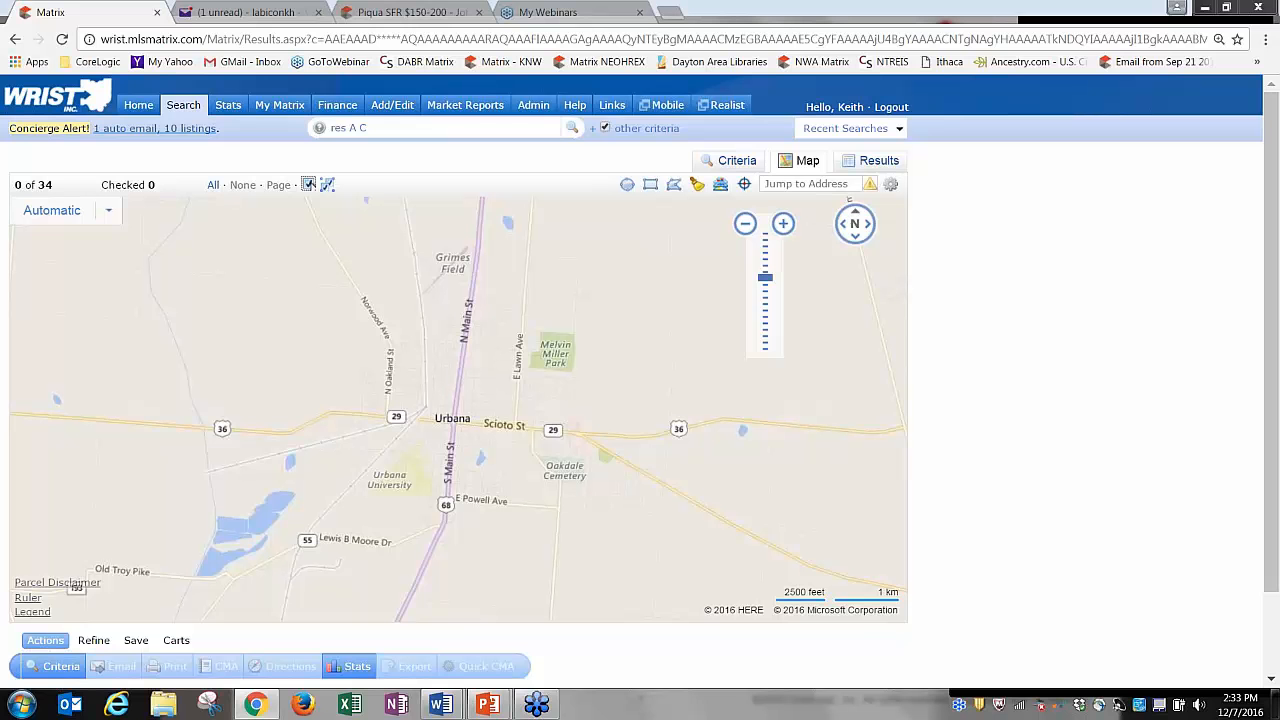
left_click(838, 183)
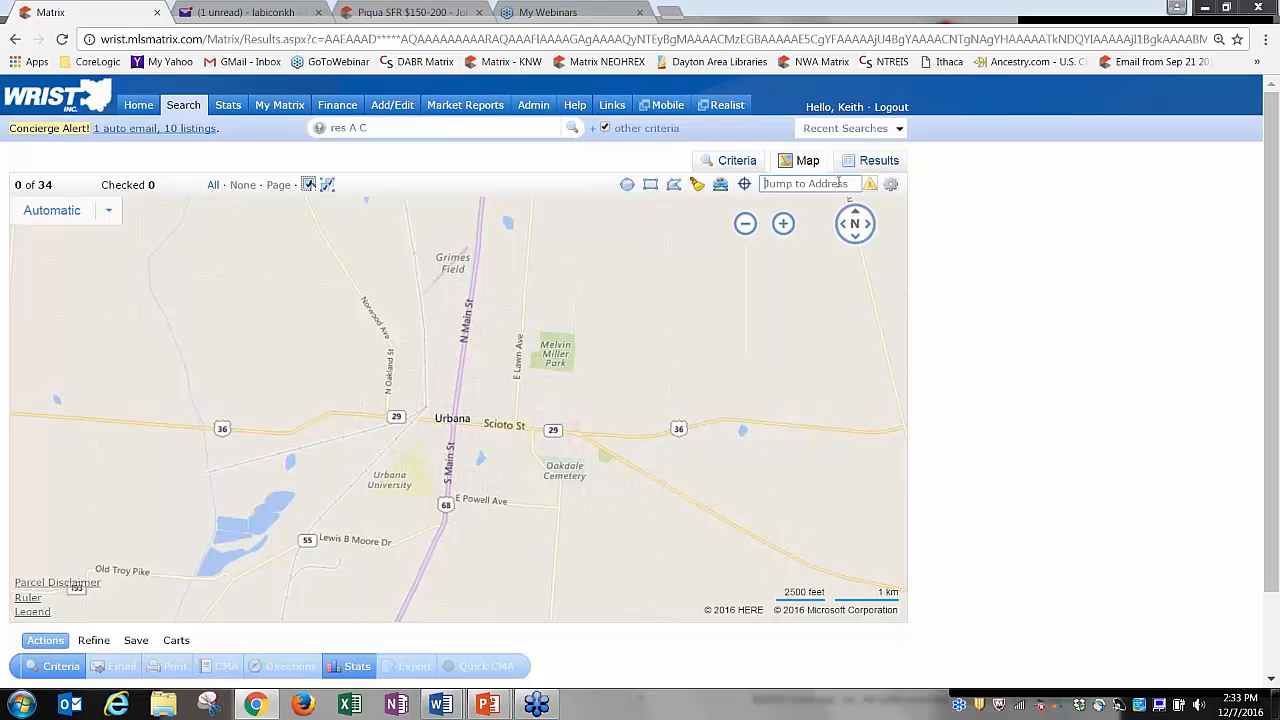
left_click(869, 184)
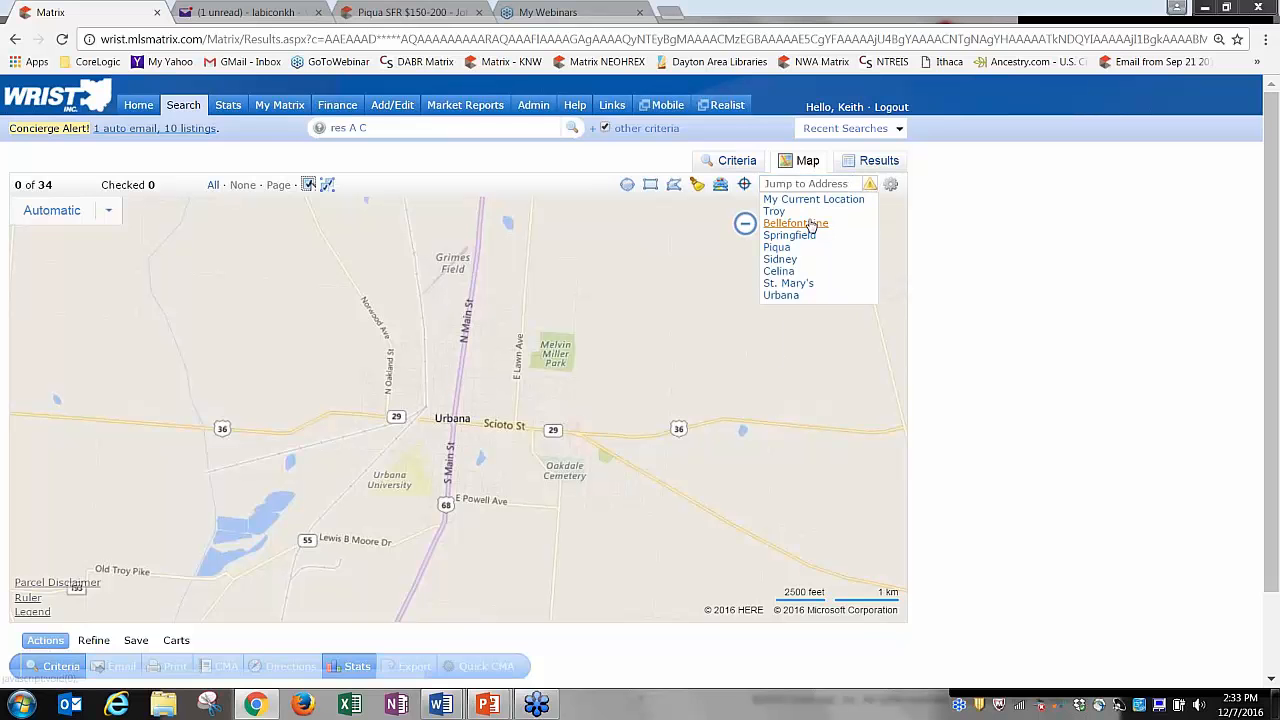
left_click(775, 211)
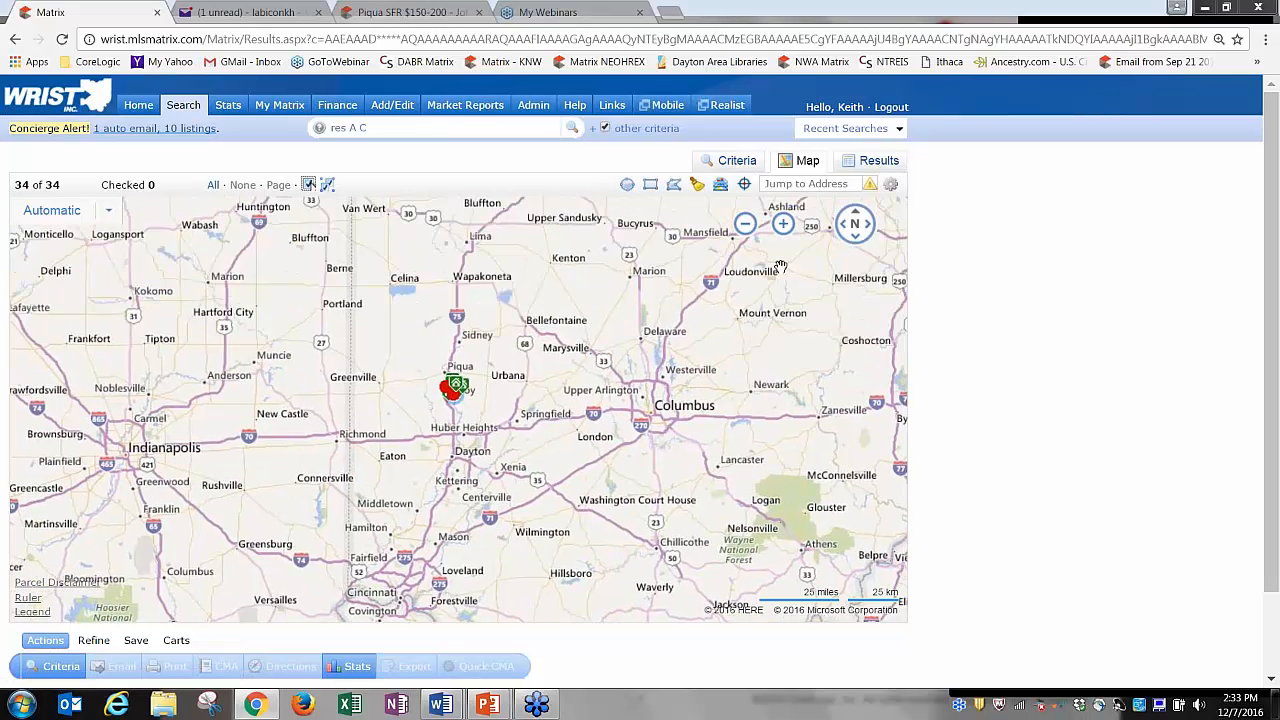
Zoom and pan the map around Lima, Grand Lake and Indian Lake.
left_click(783, 223)
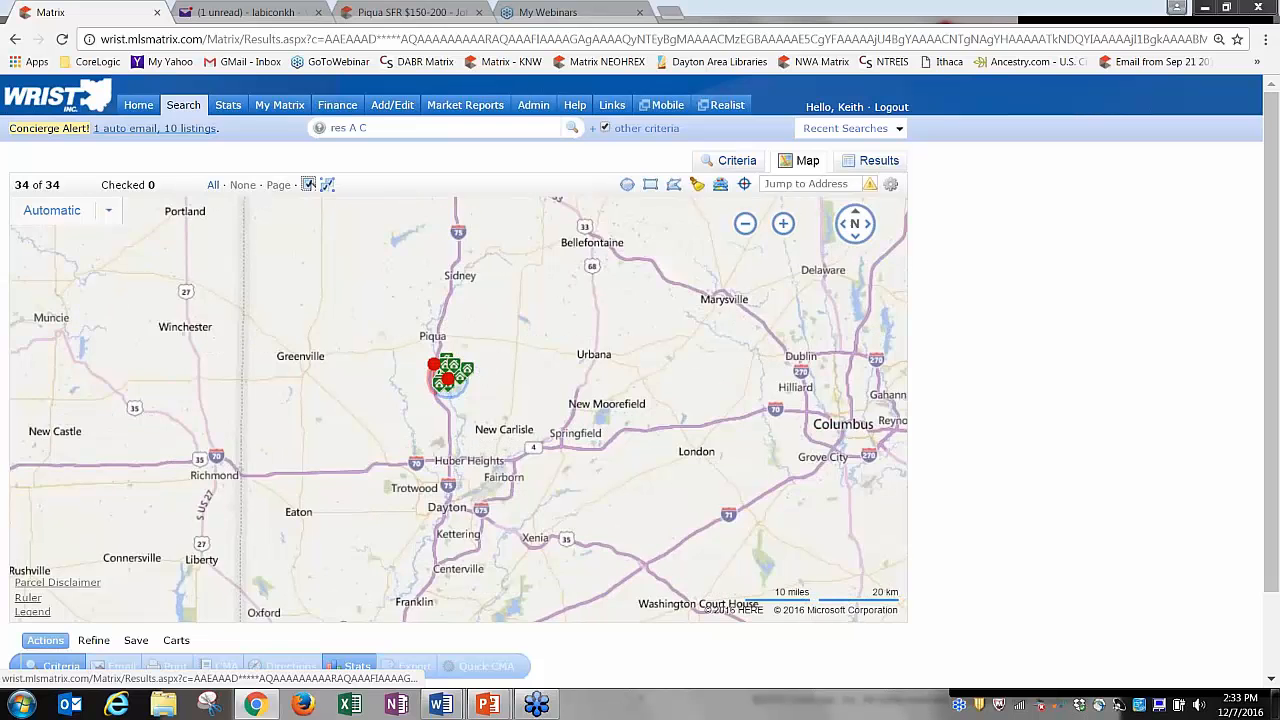
left_click_drag(582, 261, 437, 435)
left_click(783, 223)
left_click(783, 223)
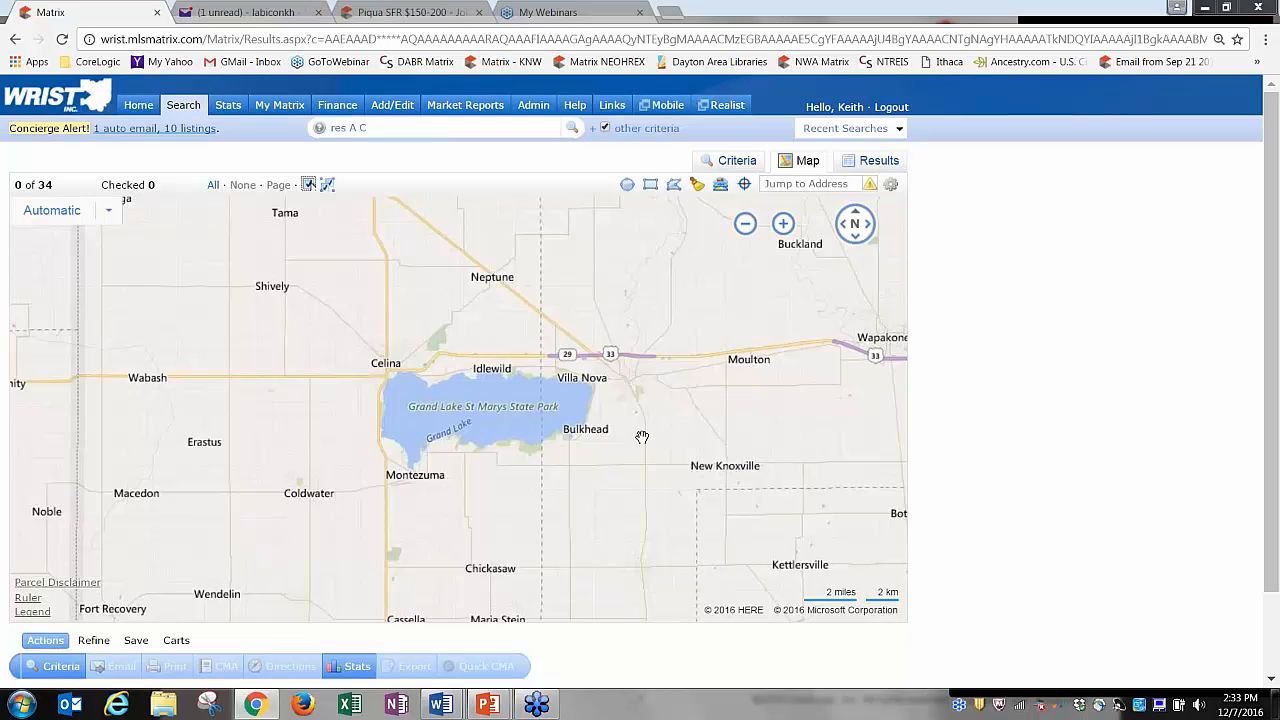
left_click_drag(886, 462, 197, 444)
left_click_drag(558, 463, 388, 419)
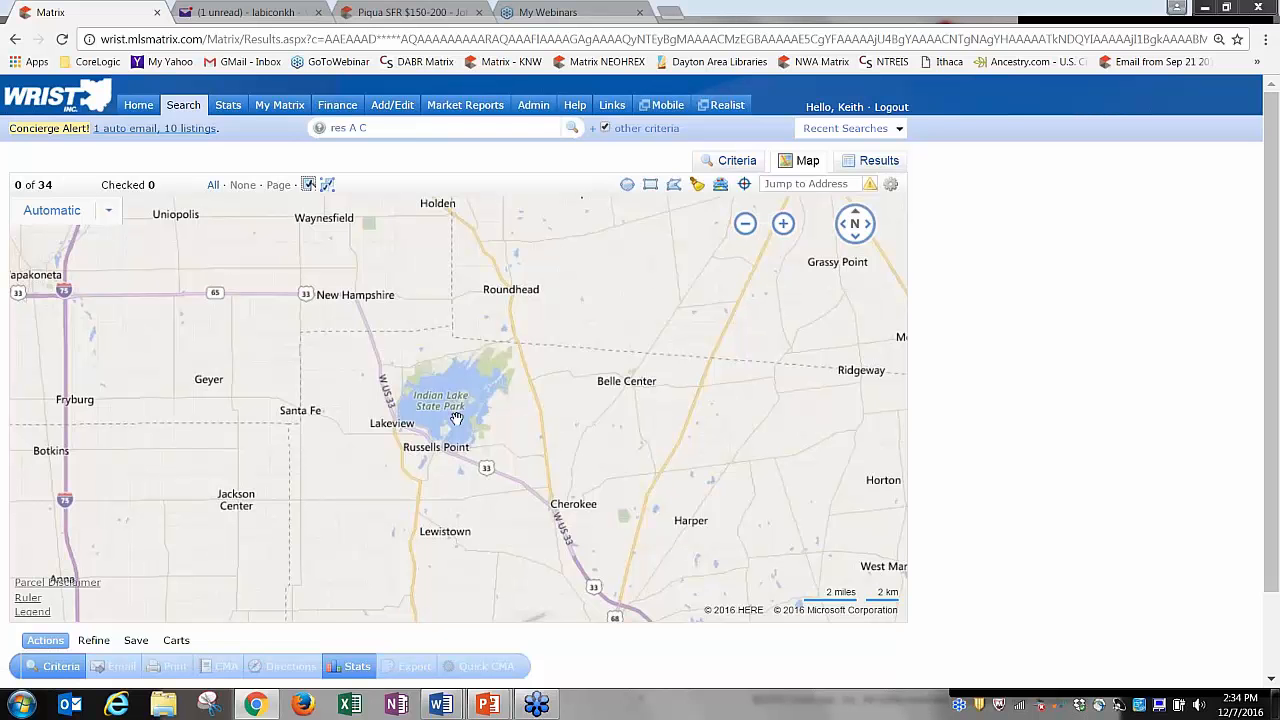
Restore the system default map view, zoom in one level, and return to Criteria.
left_click(890, 184)
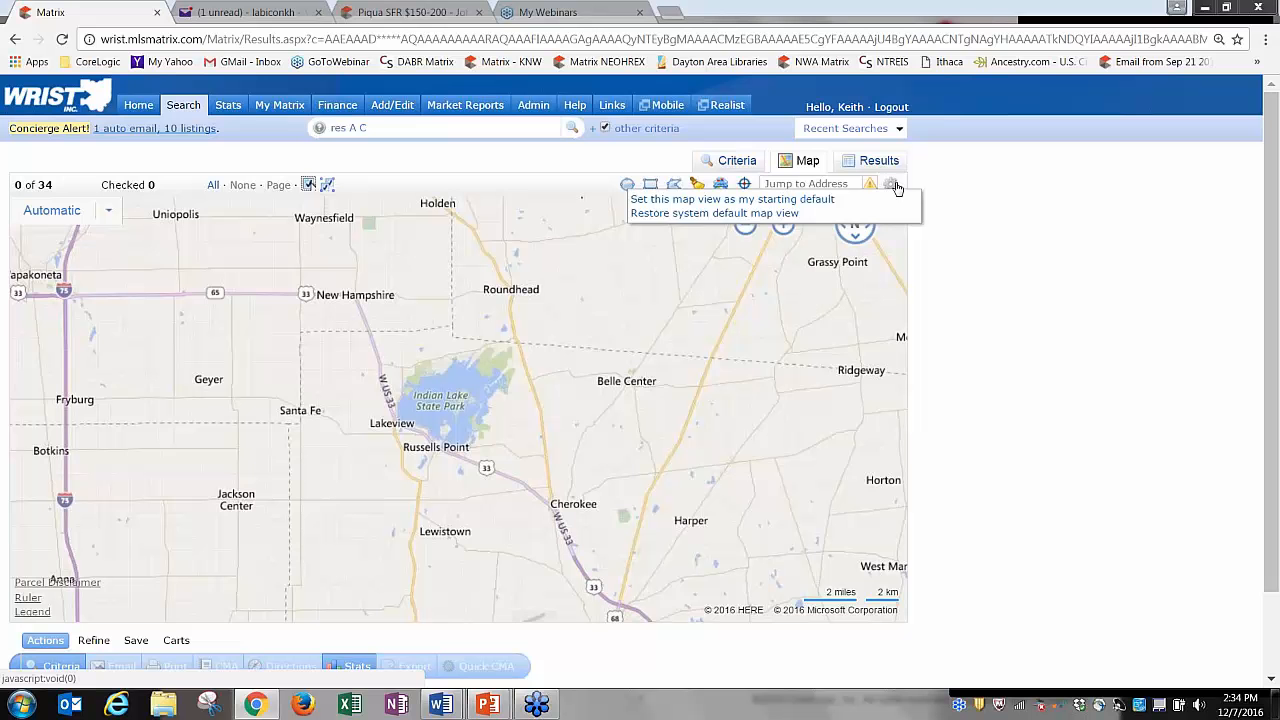
left_click(737, 214)
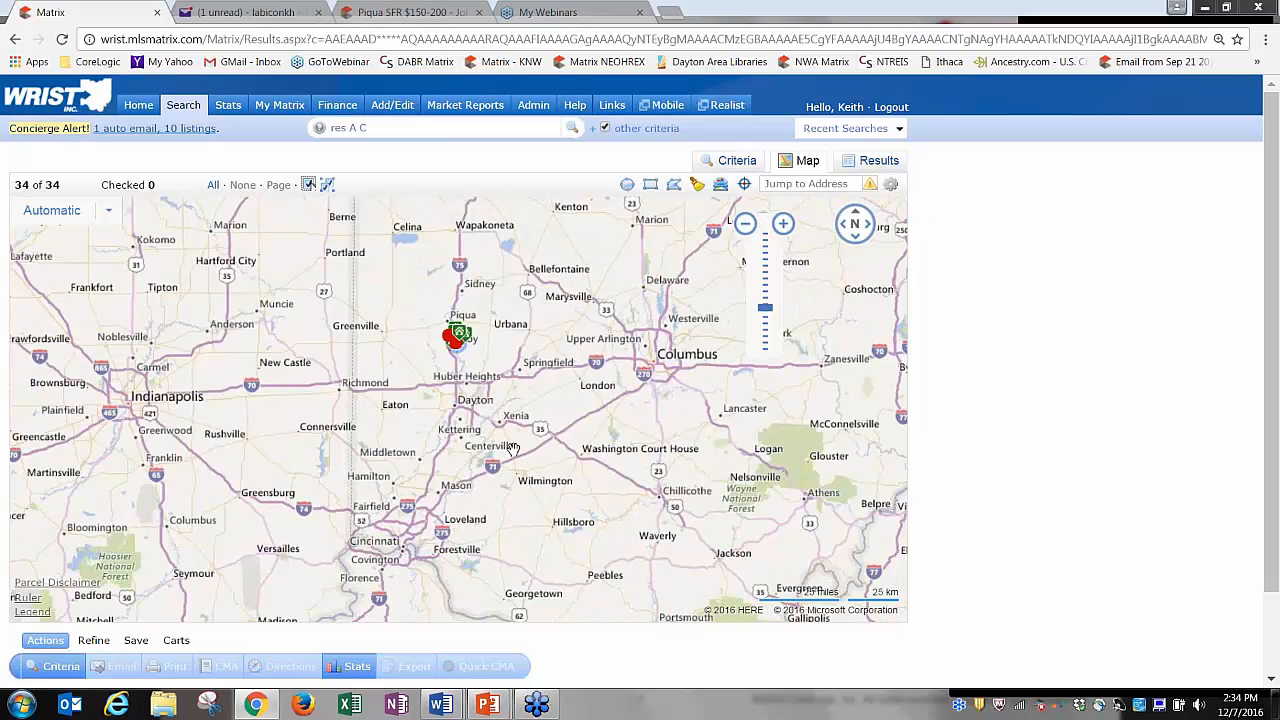
left_click(783, 223)
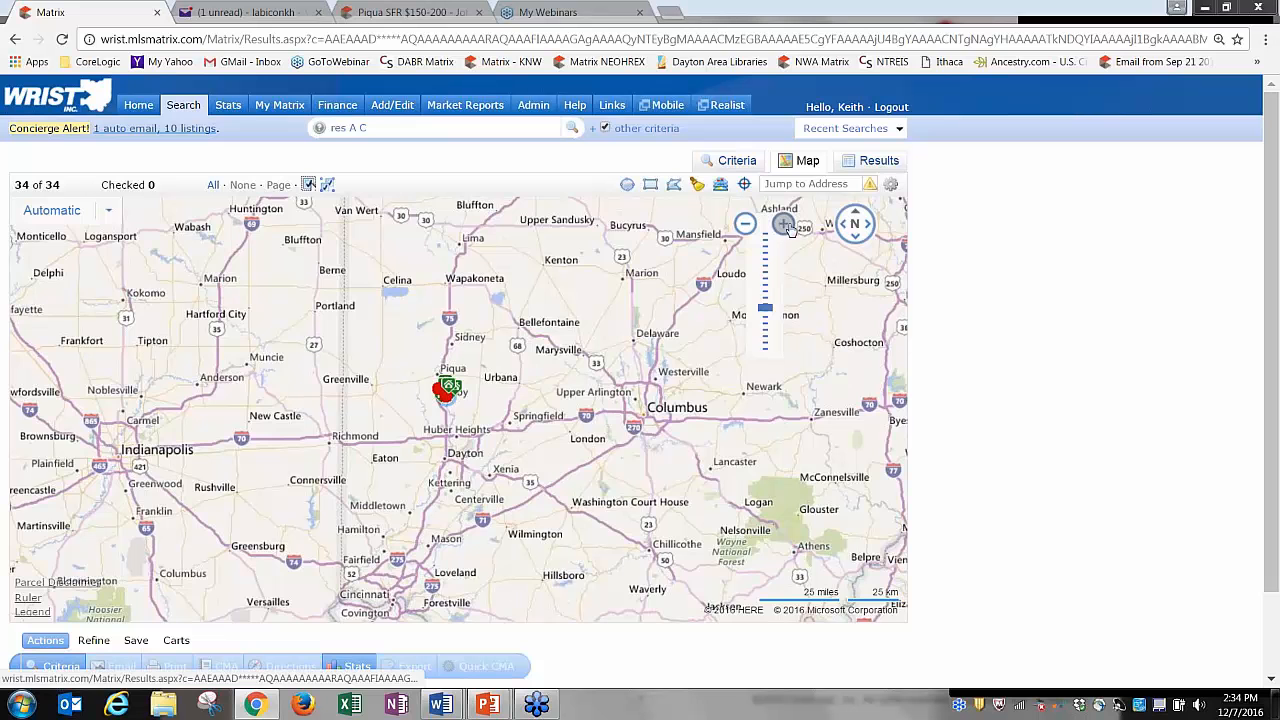
left_click(737, 162)
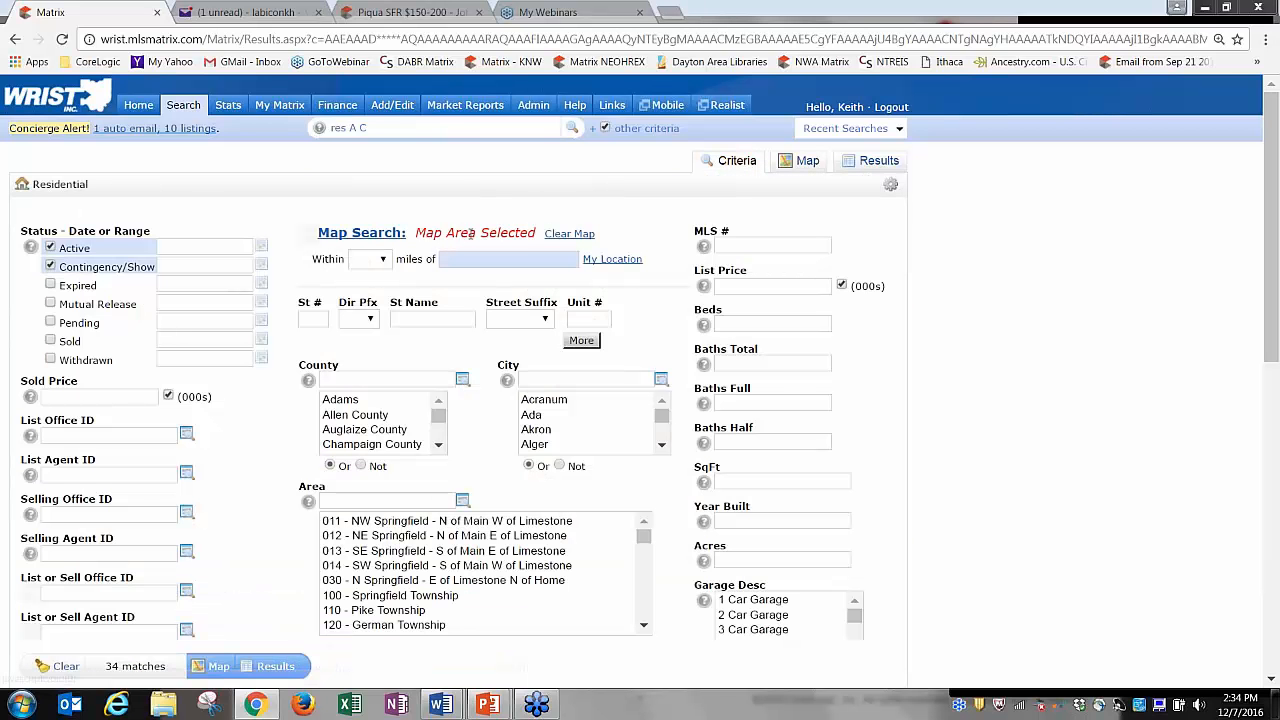
Search the extra fields for 'new', add New Financing, and review it at the form's bottom.
left_click_drag(1275, 278, 1275, 622)
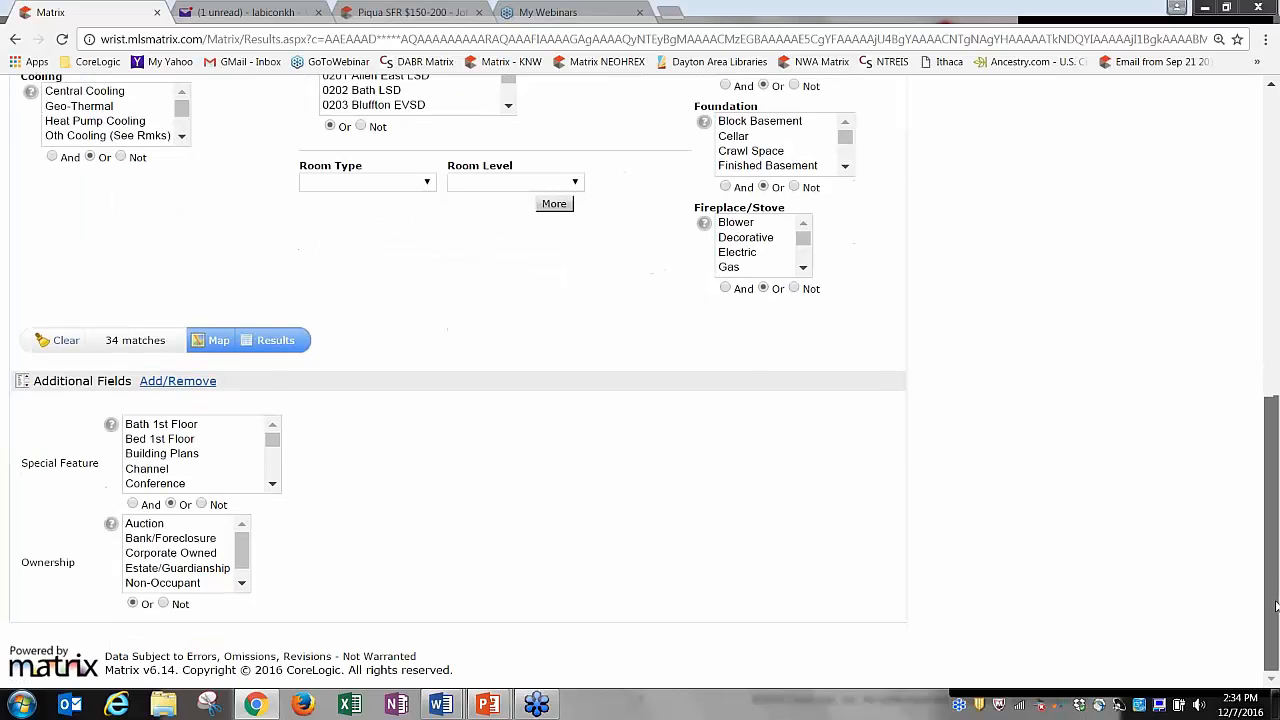
left_click(178, 380)
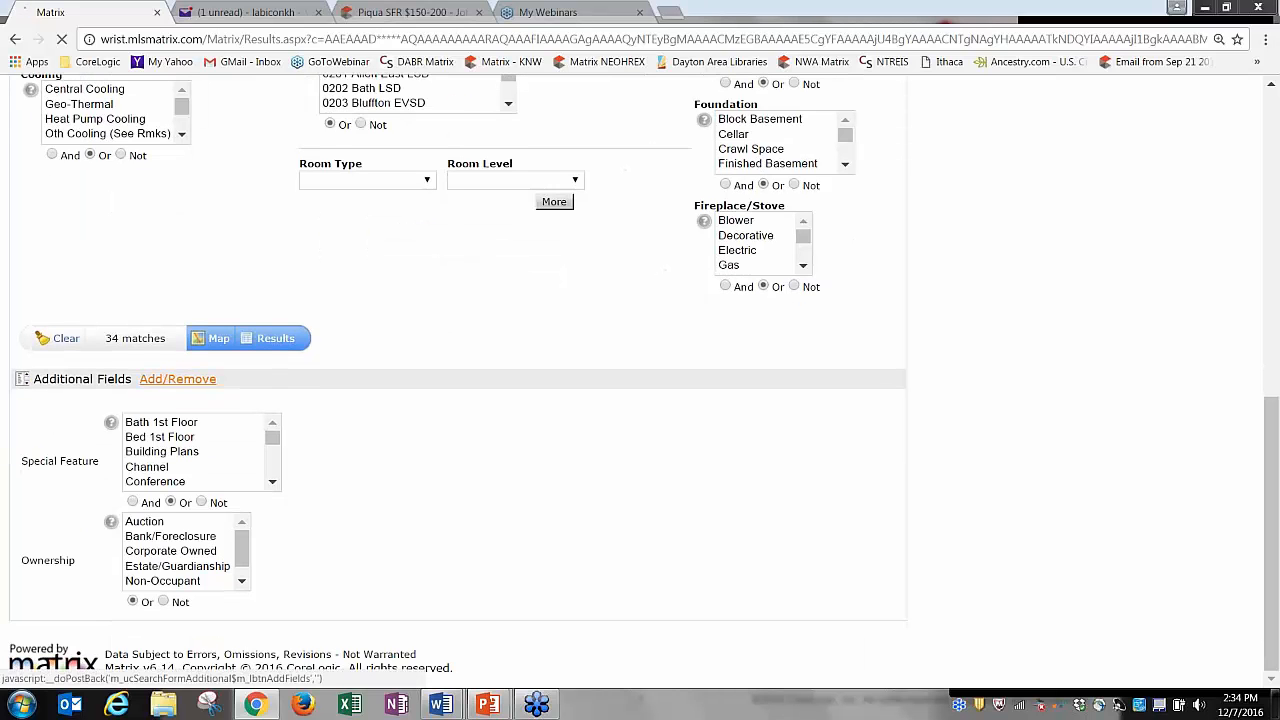
left_click(175, 409)
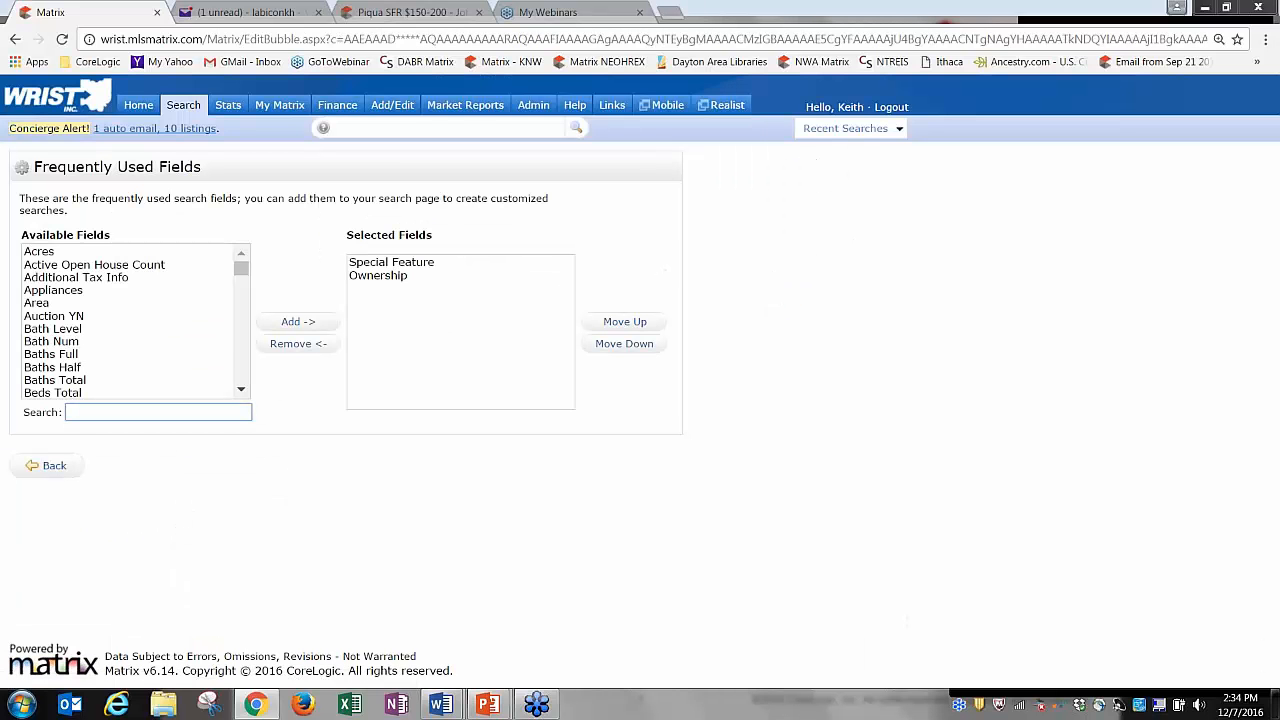
type("new")
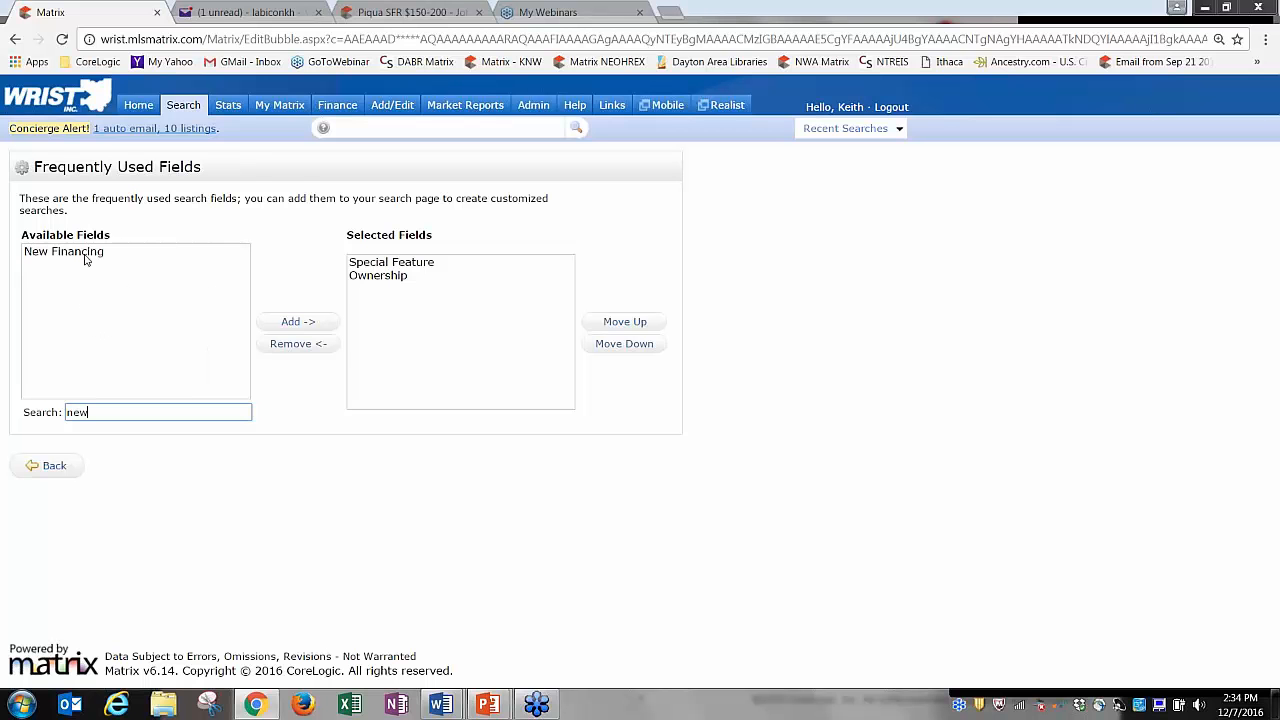
left_click(86, 256)
left_click(297, 321)
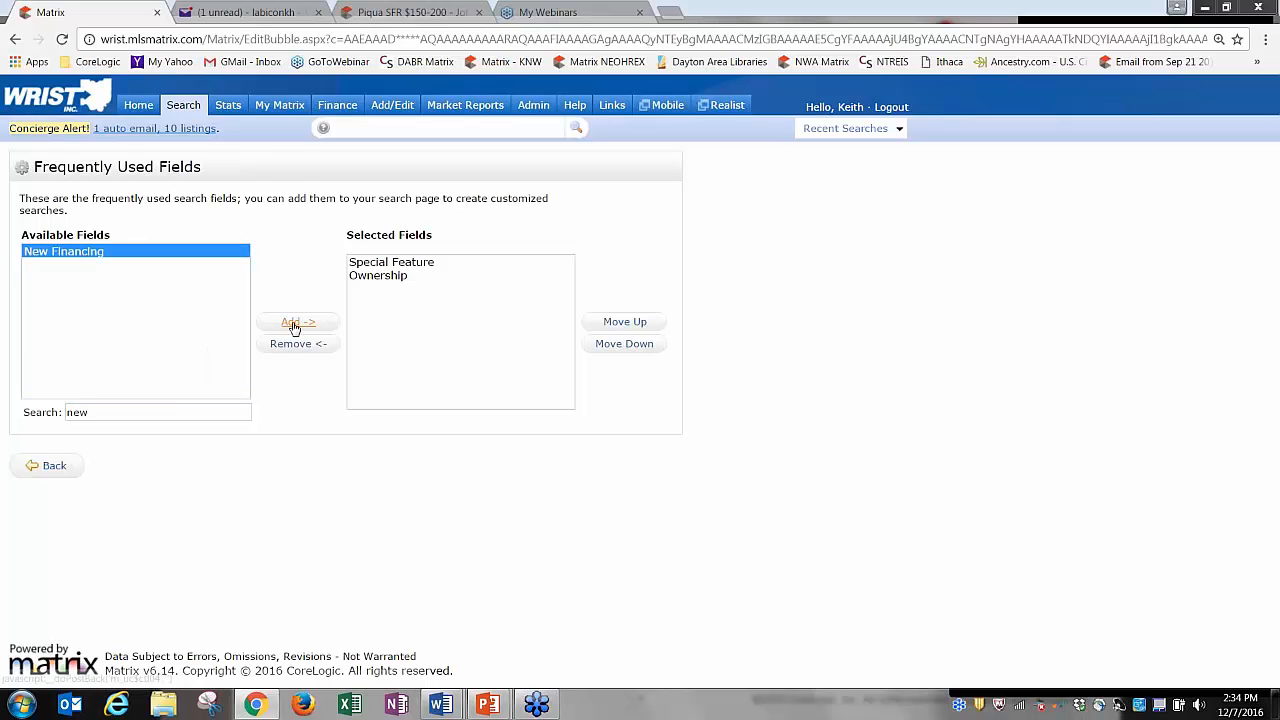
left_click(50, 465)
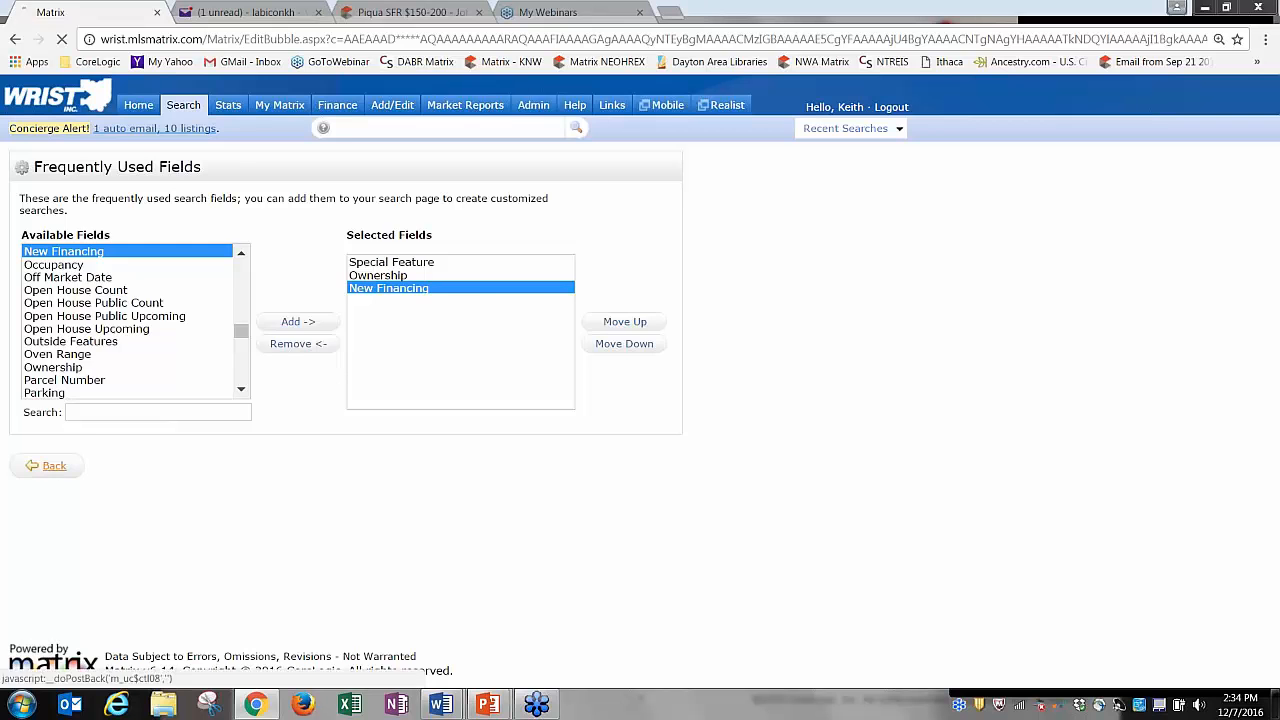
left_click_drag(1273, 323, 1272, 653)
left_click(268, 581)
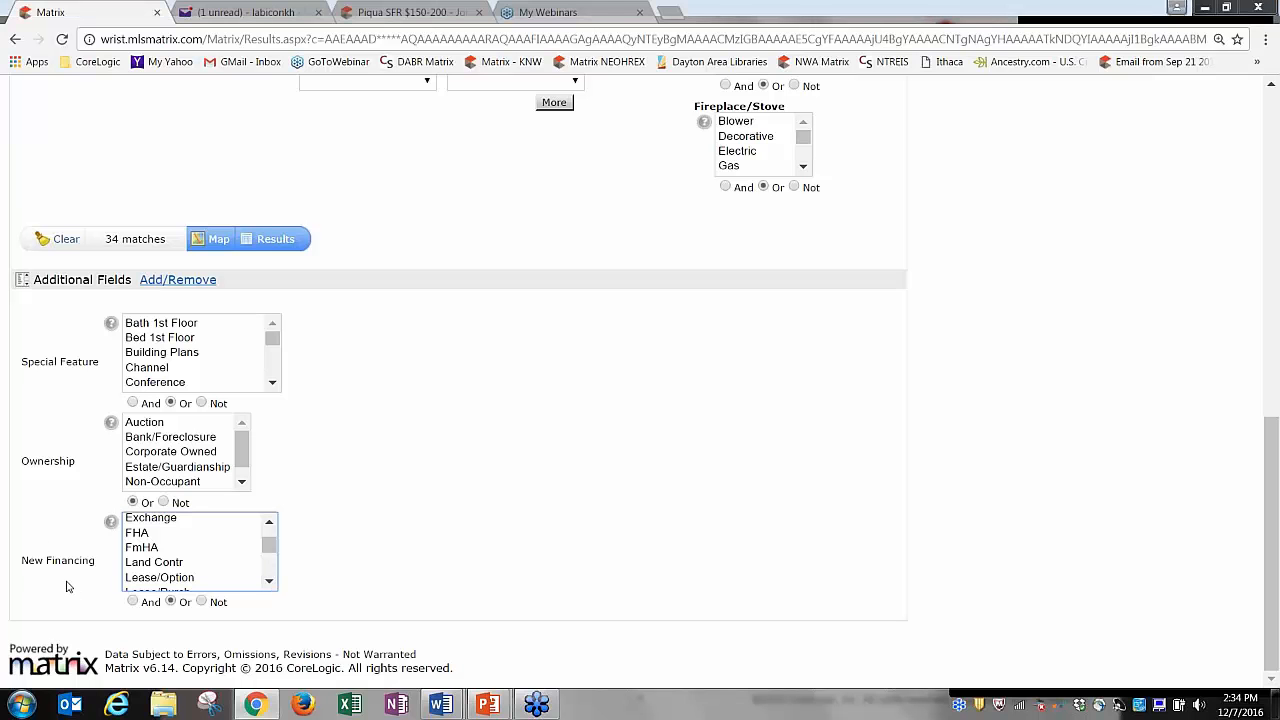
left_click(269, 523)
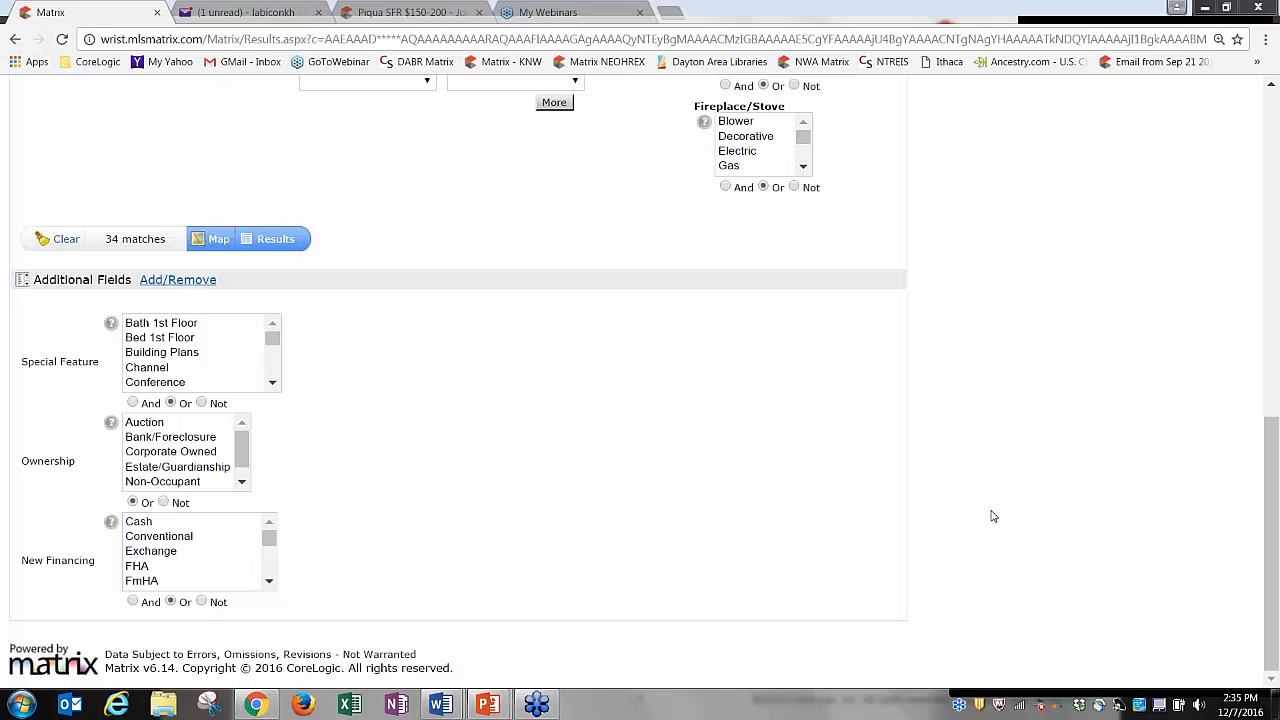
left_click_drag(1274, 445, 1274, 118)
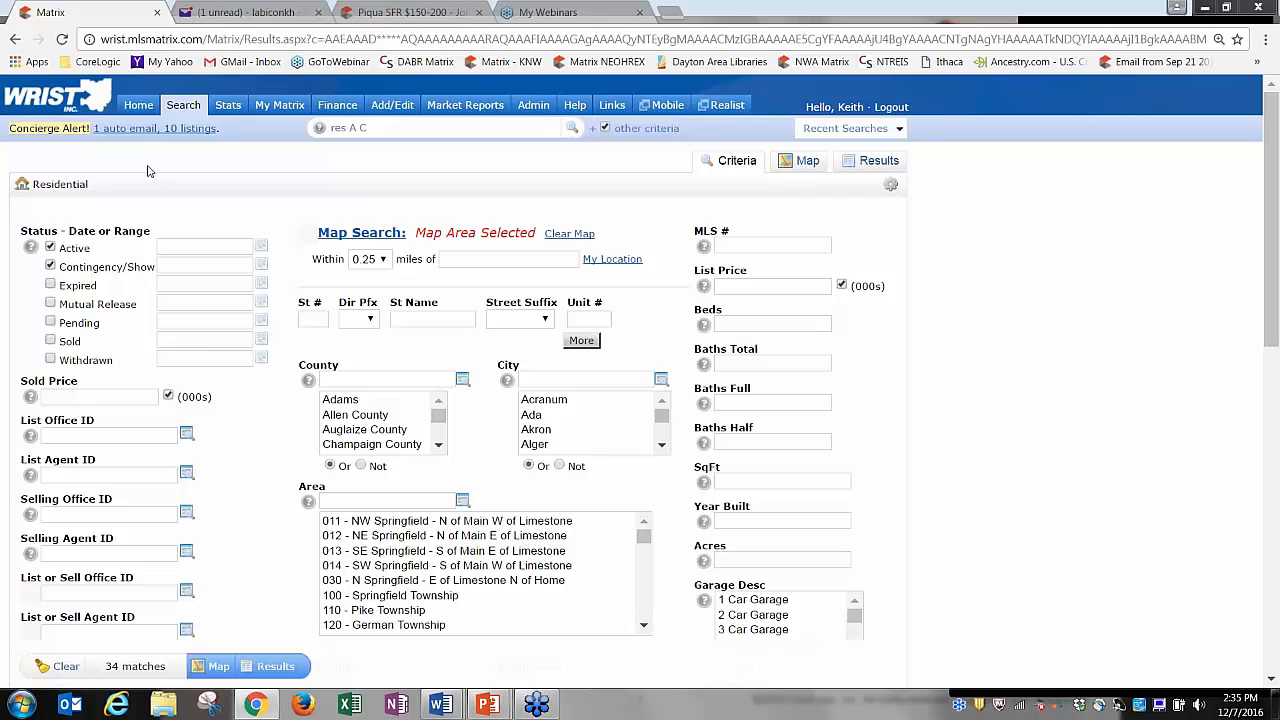
From Home, open a new Residential search, uncheck Contingency/Show and select Clark County.
left_click(138, 106)
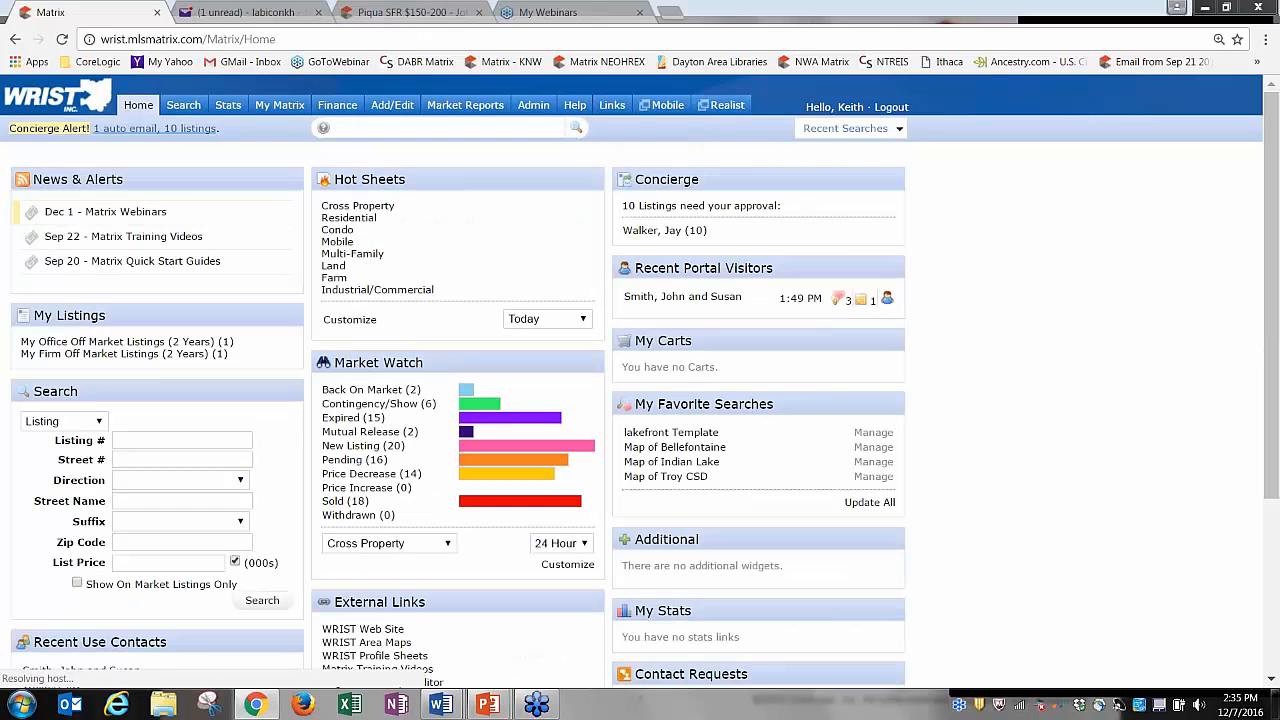
mouse_move(180, 106)
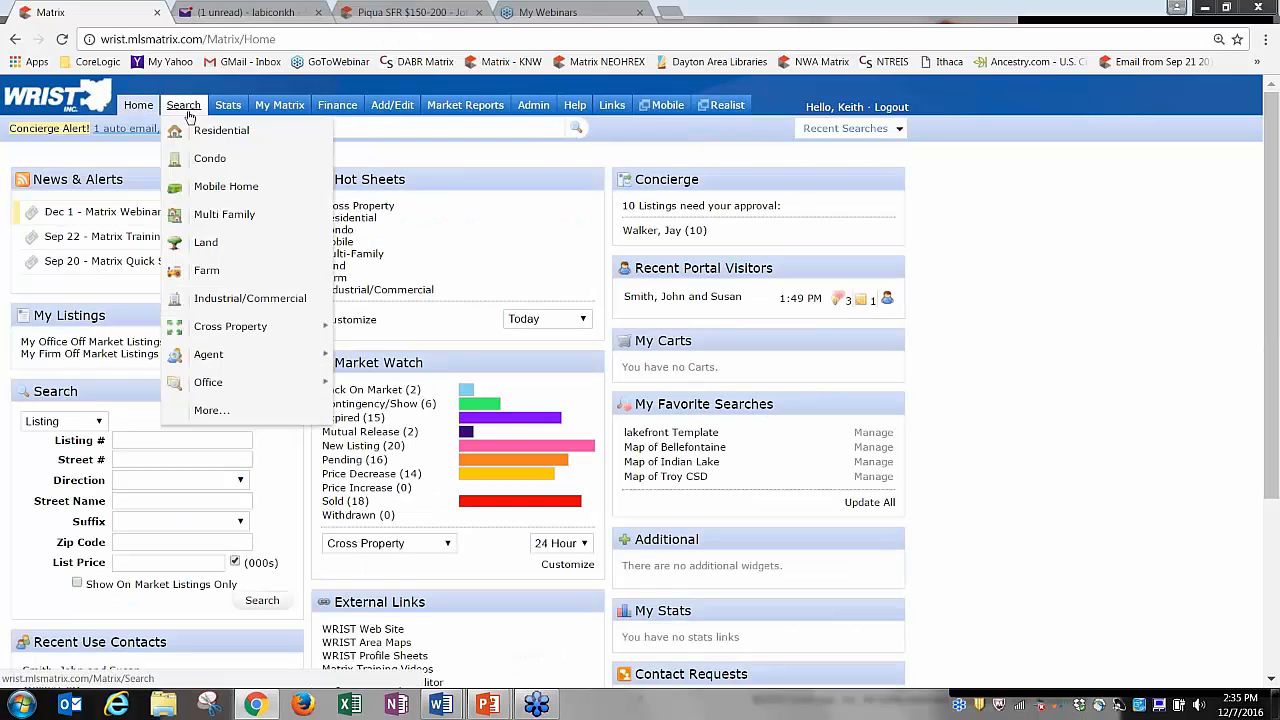
left_click(207, 131)
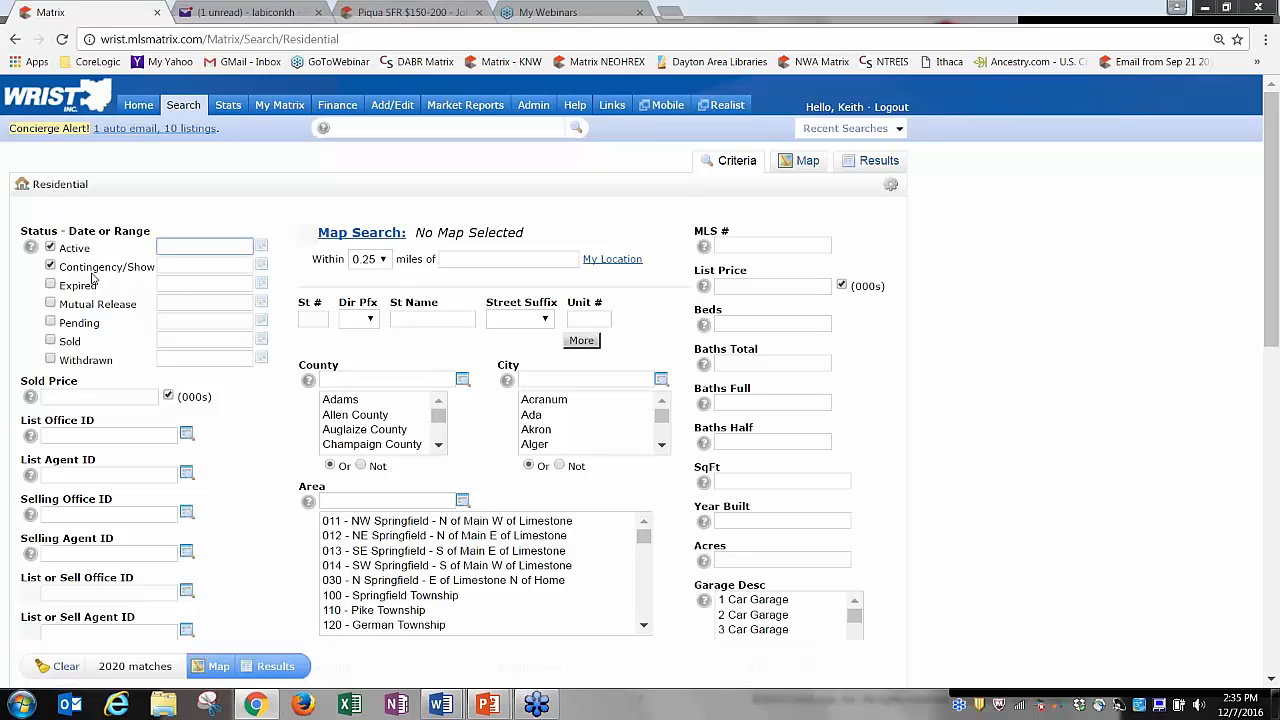
left_click(51, 266)
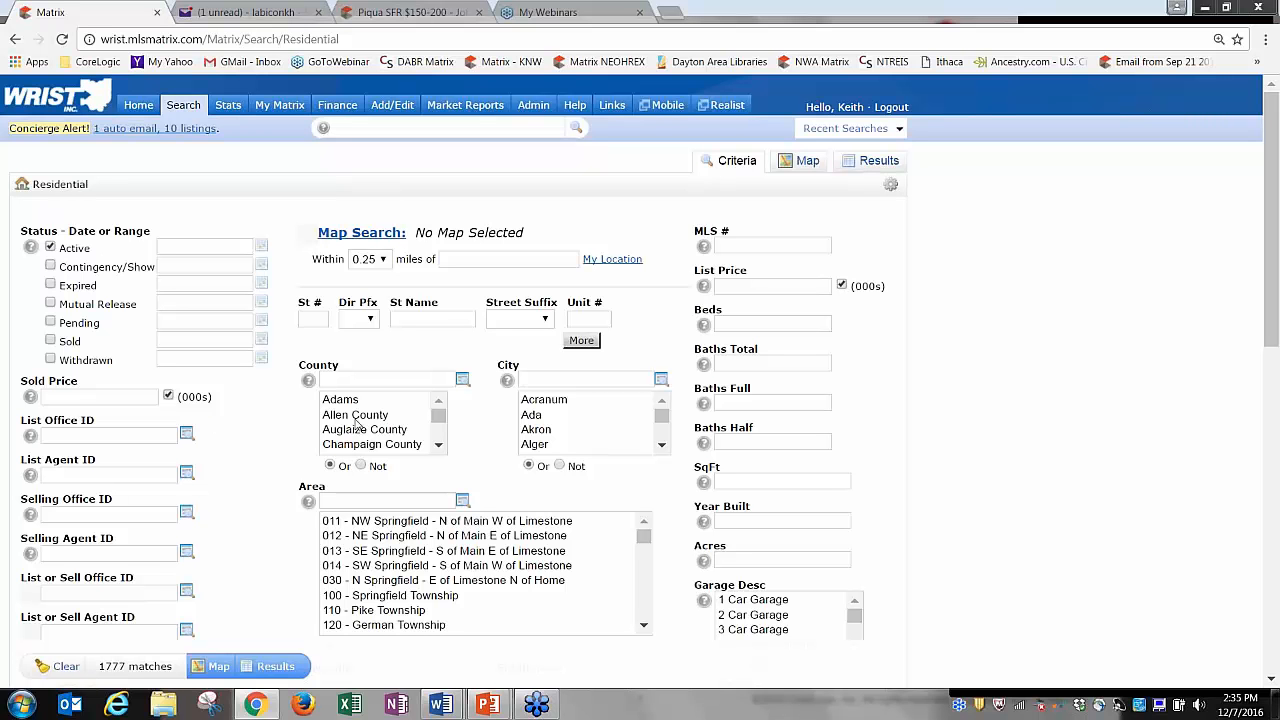
double_click(446, 451)
left_click(383, 430)
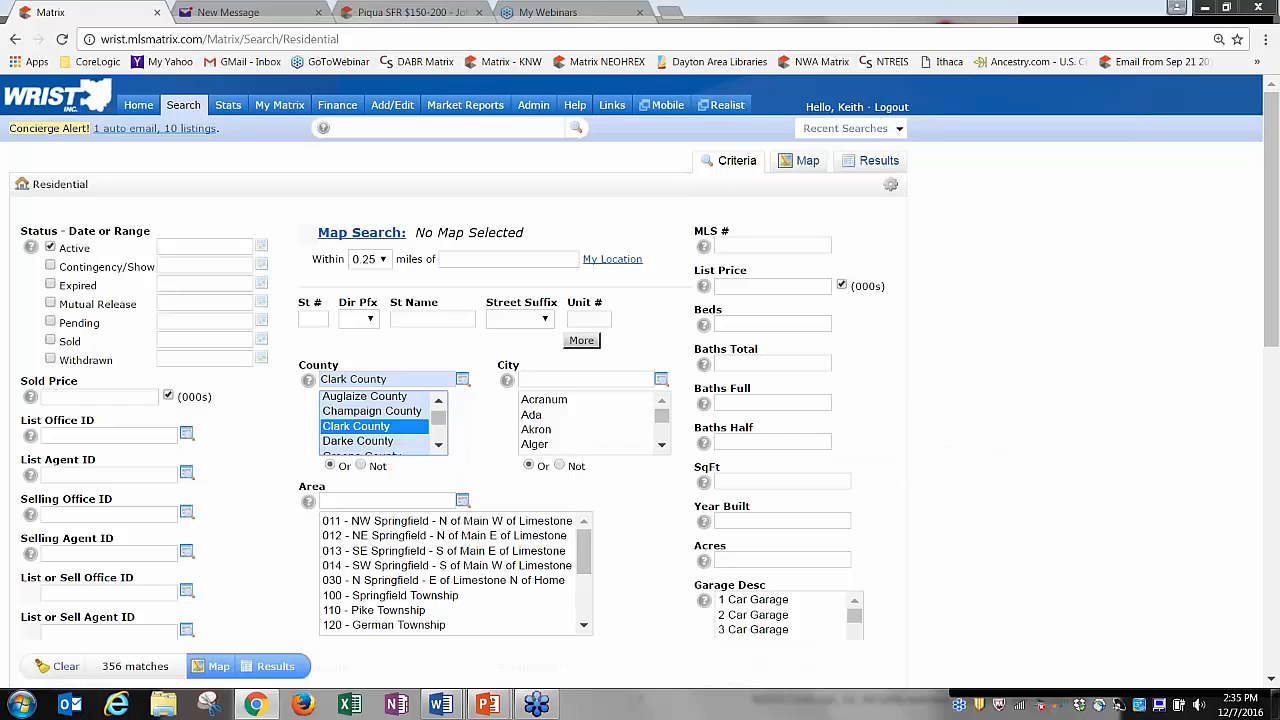
Save the Active, Clark County criteria as the starting default and go back Home.
left_click(891, 187)
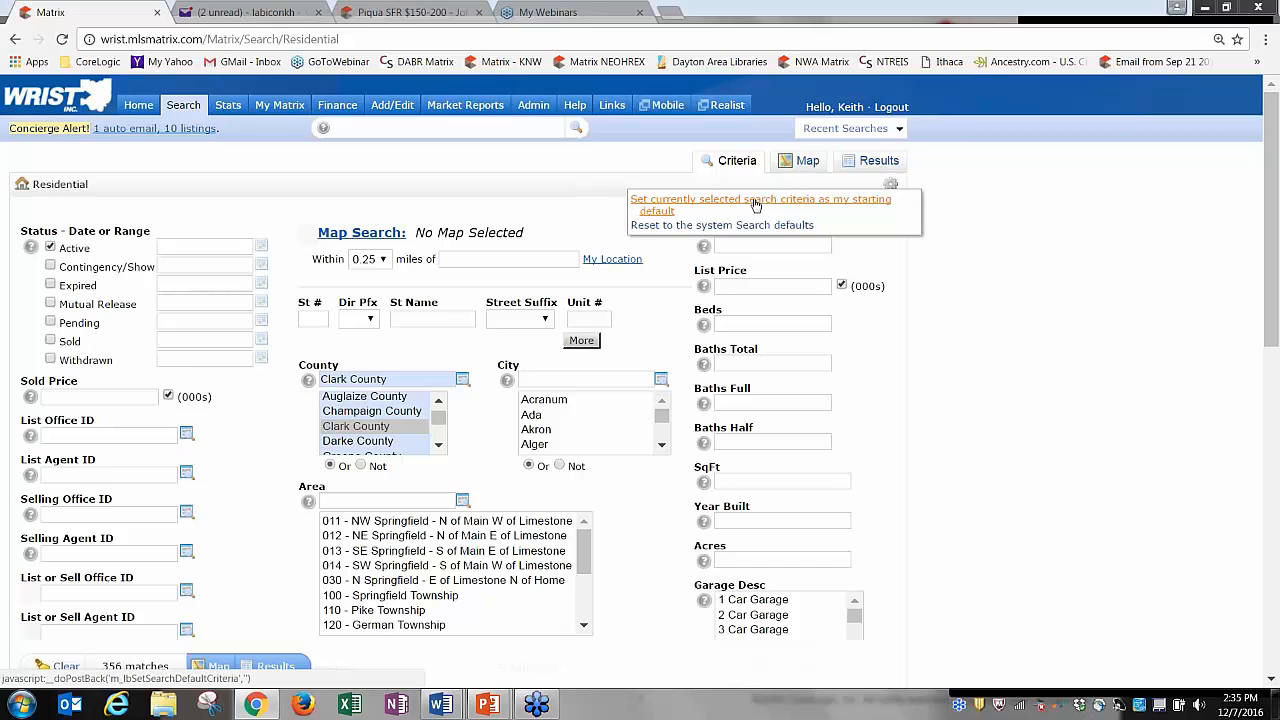
left_click(837, 205)
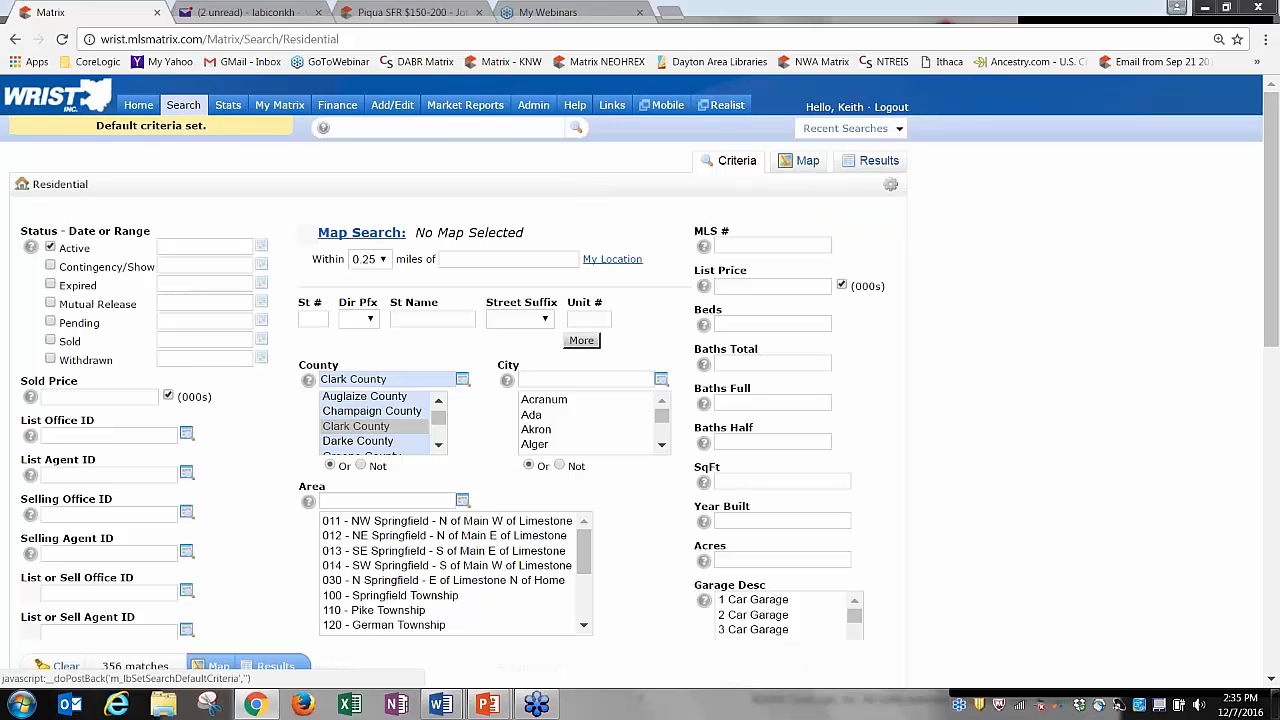
left_click(139, 105)
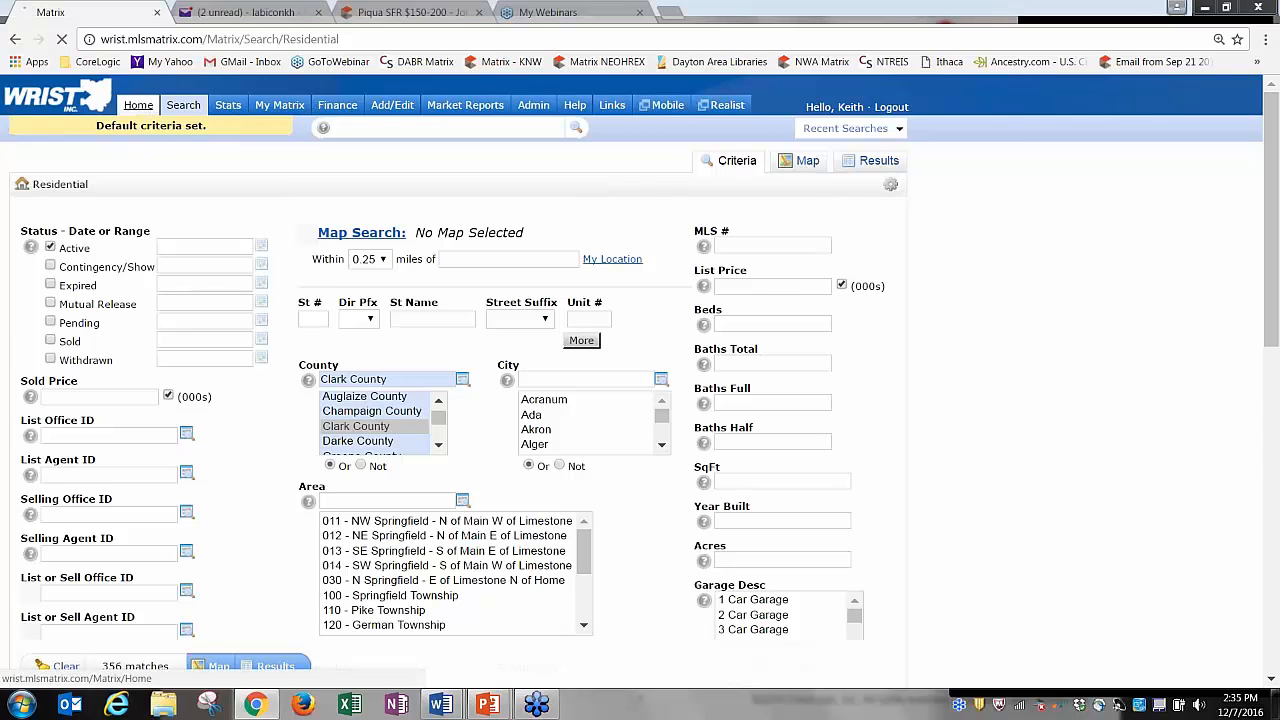
Deselect Clark County, recheck Contingency/Show, reset to system search defaults, and return Home.
mouse_move(181, 104)
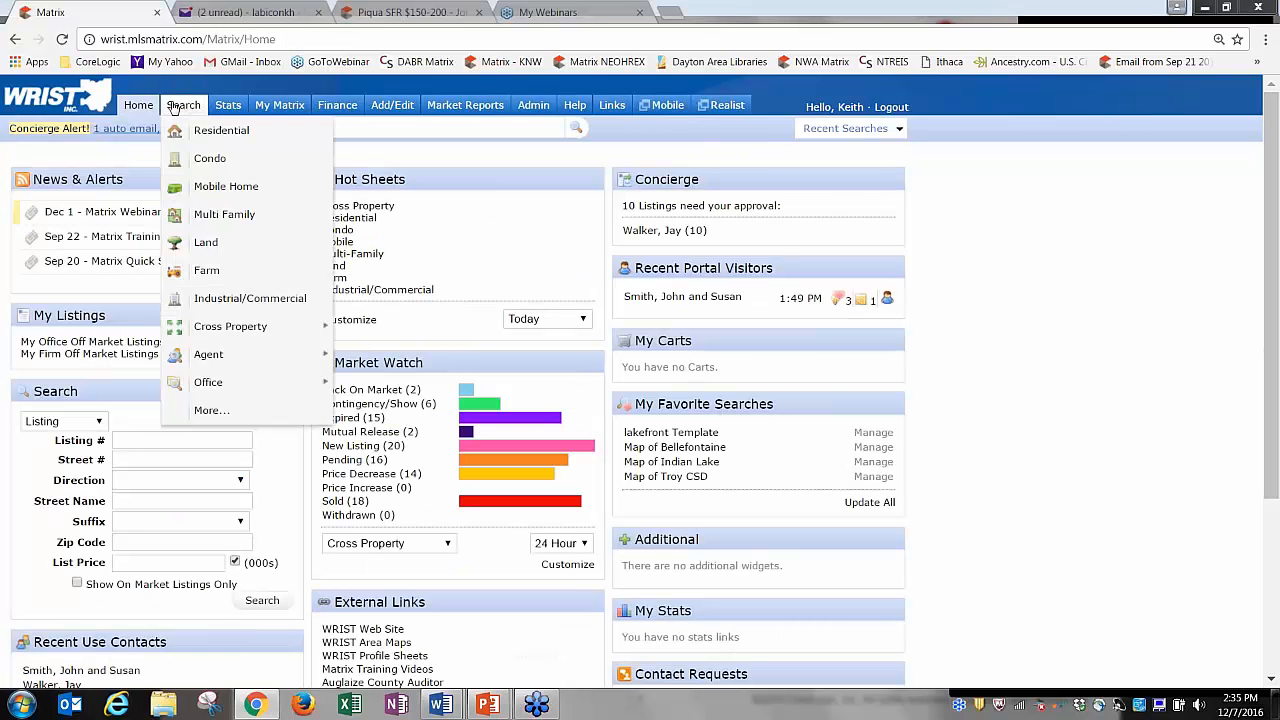
left_click(212, 133)
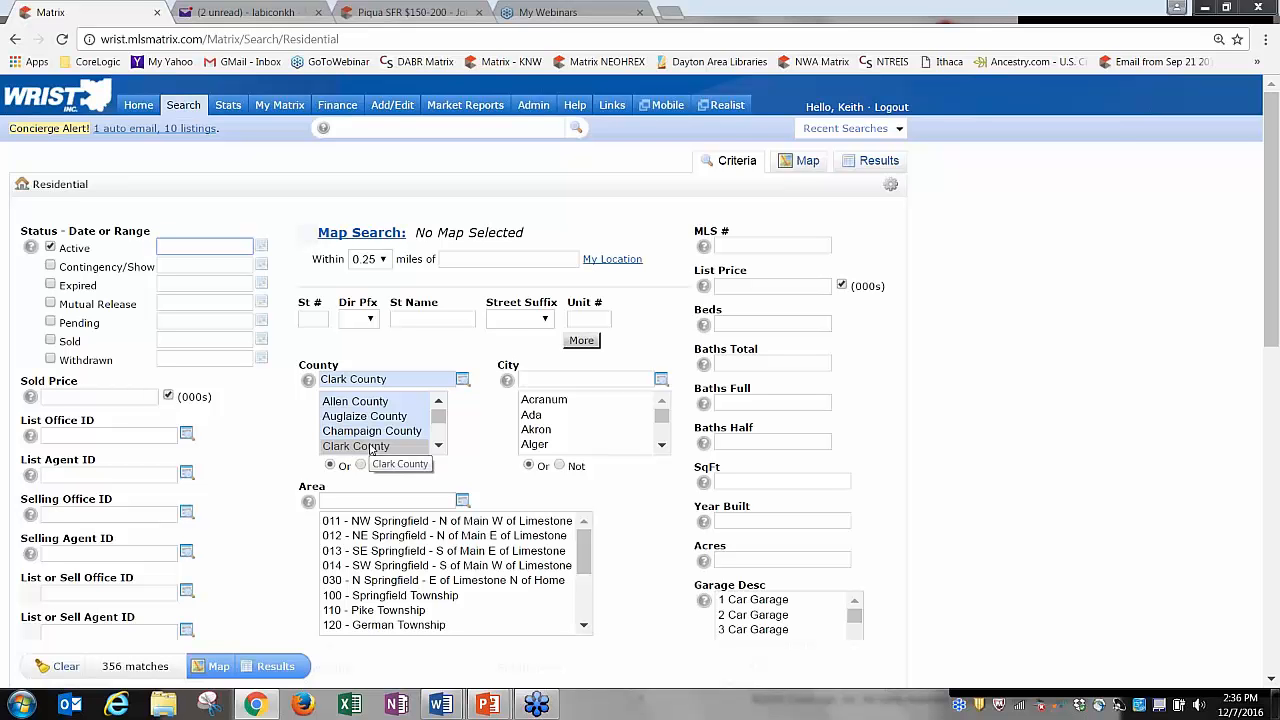
left_click(371, 450)
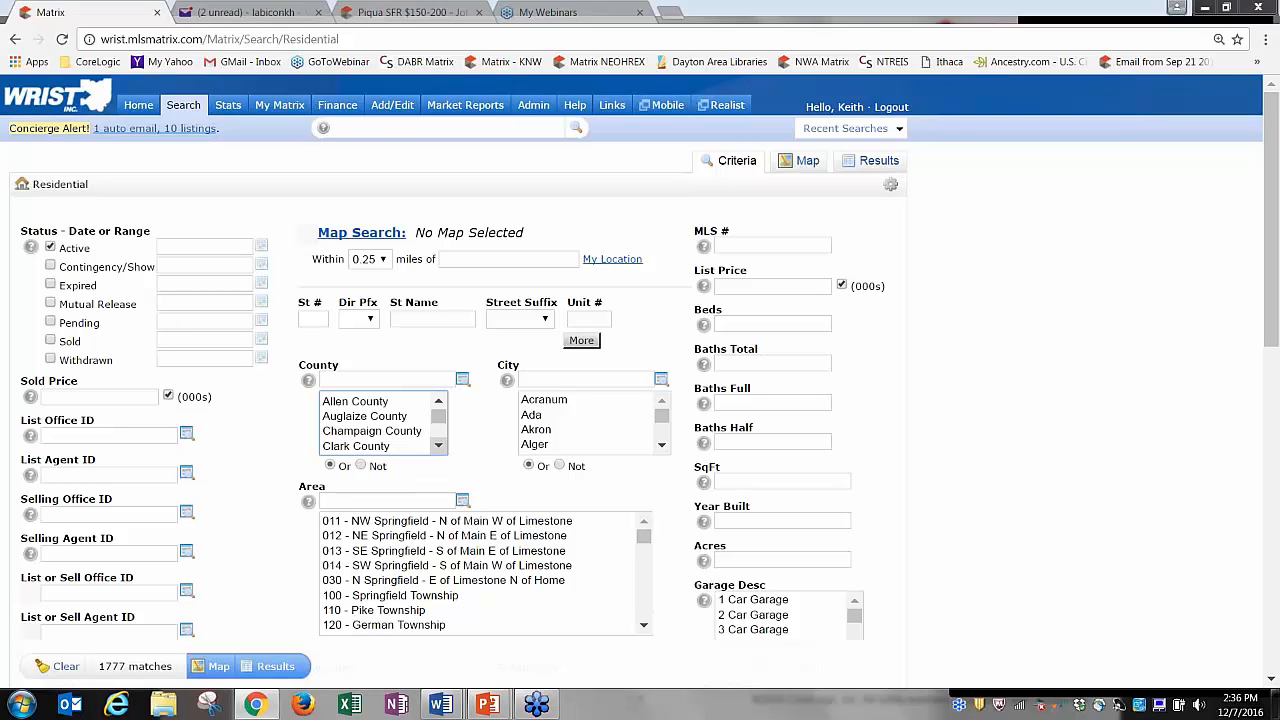
left_click(50, 267)
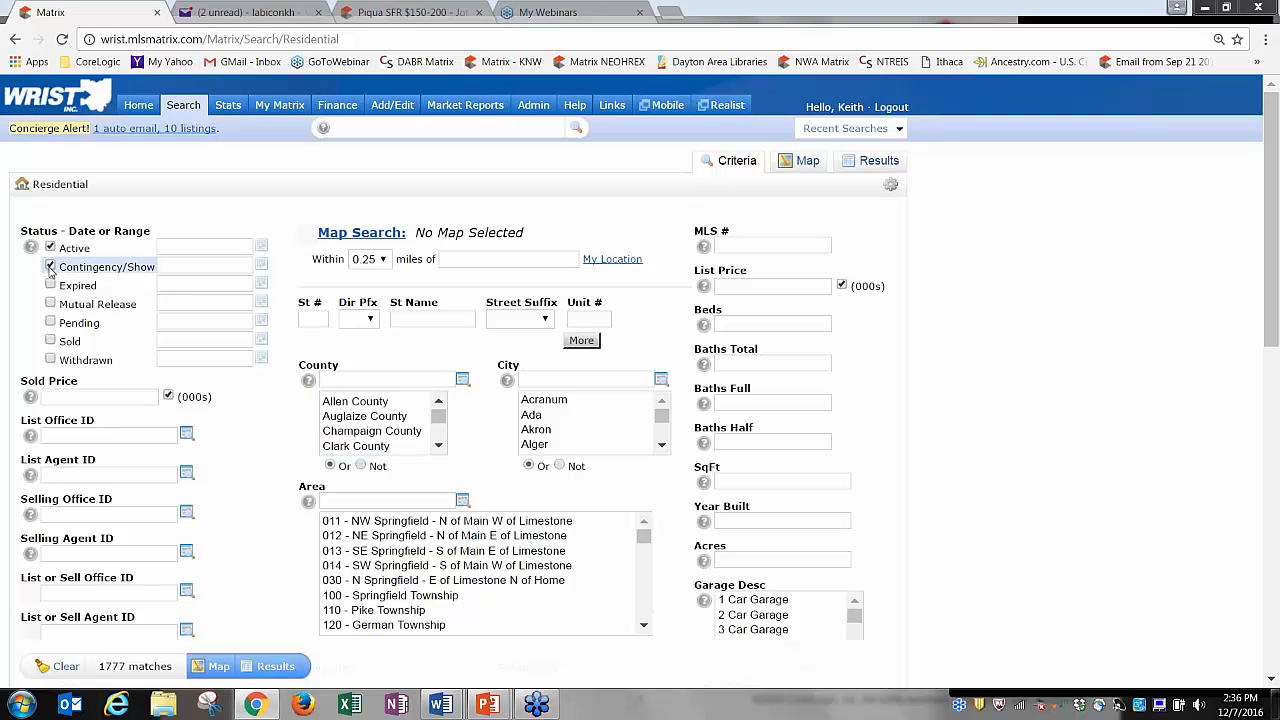
left_click(891, 188)
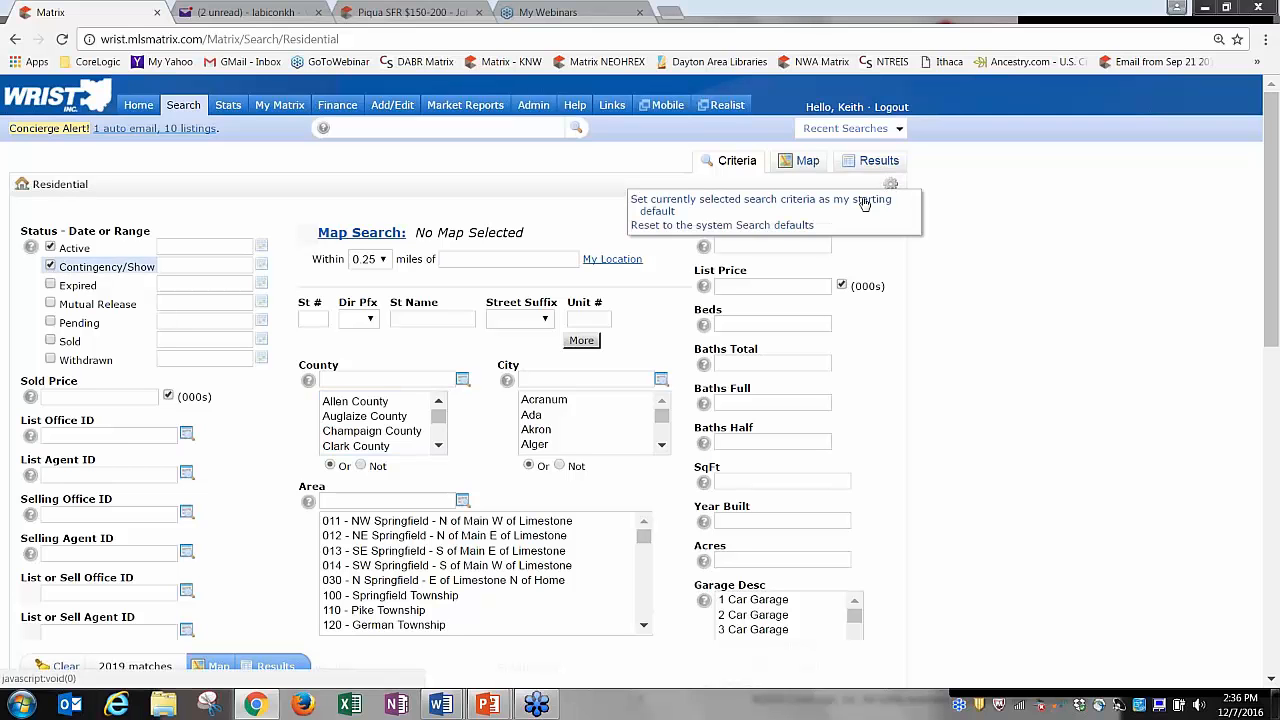
left_click(722, 225)
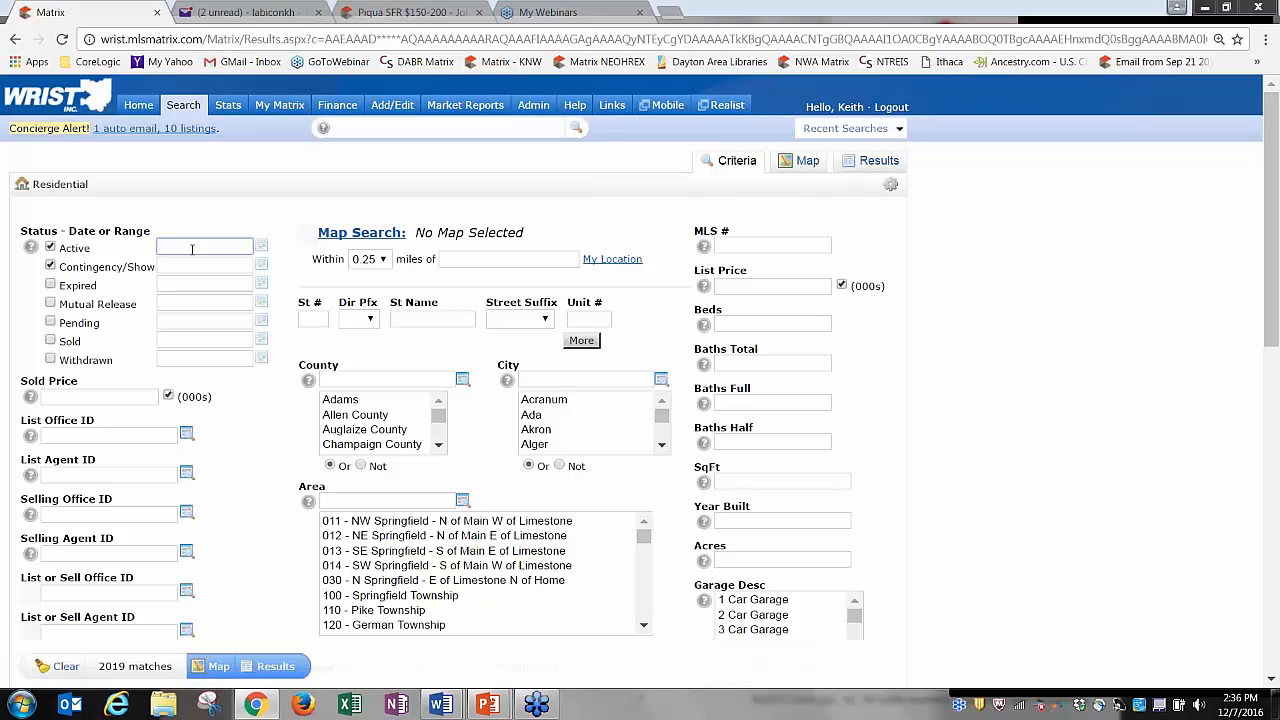
left_click(139, 108)
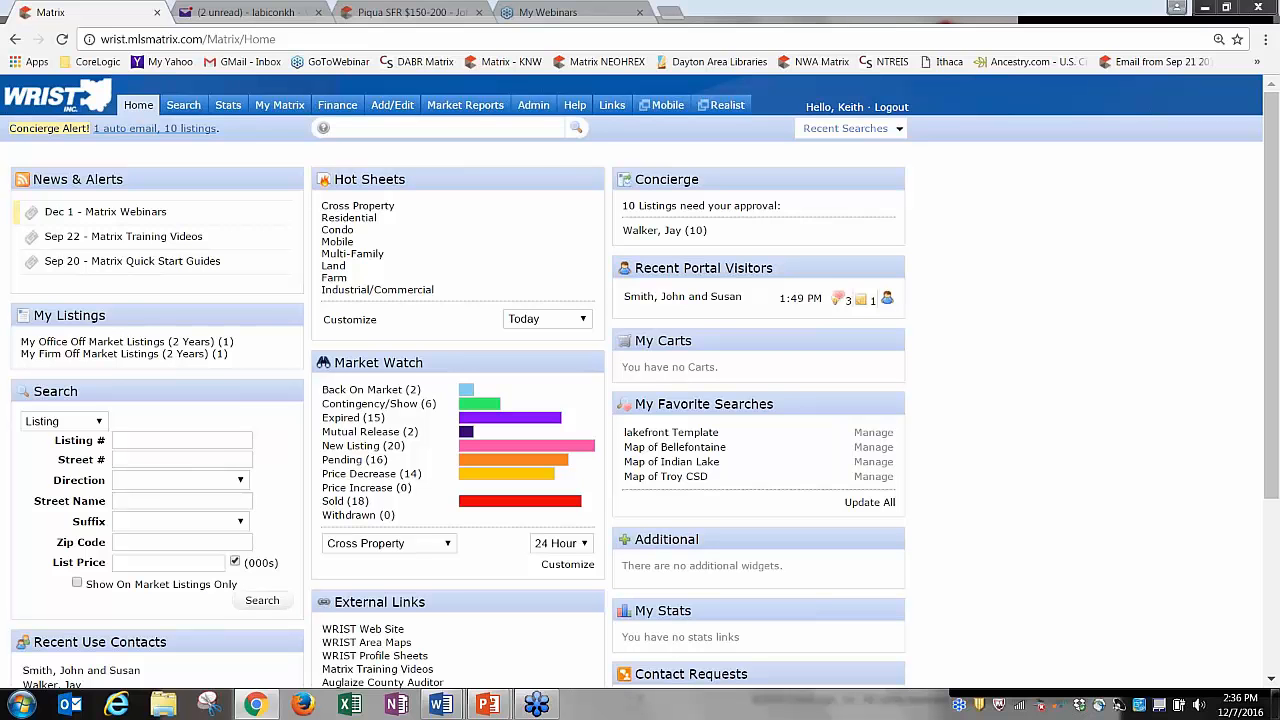
From the Residential search, use Recent Searches View All (50) to list every past search.
mouse_move(183, 106)
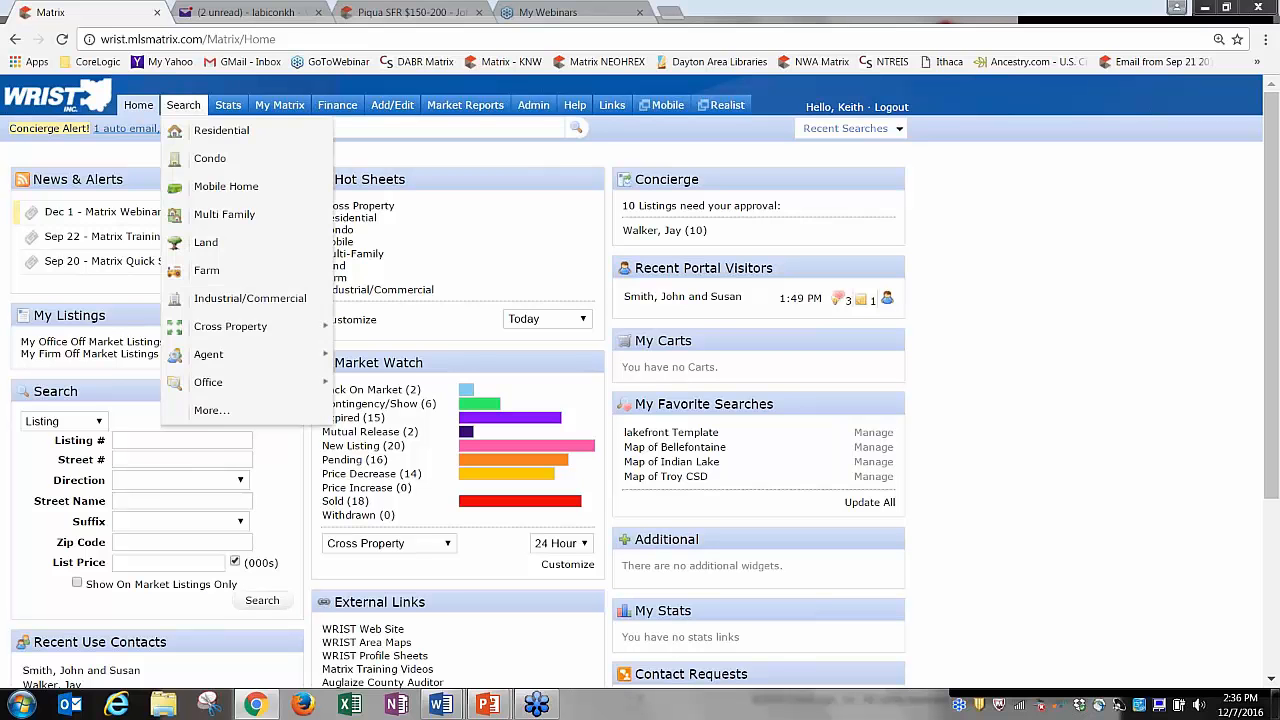
left_click(214, 131)
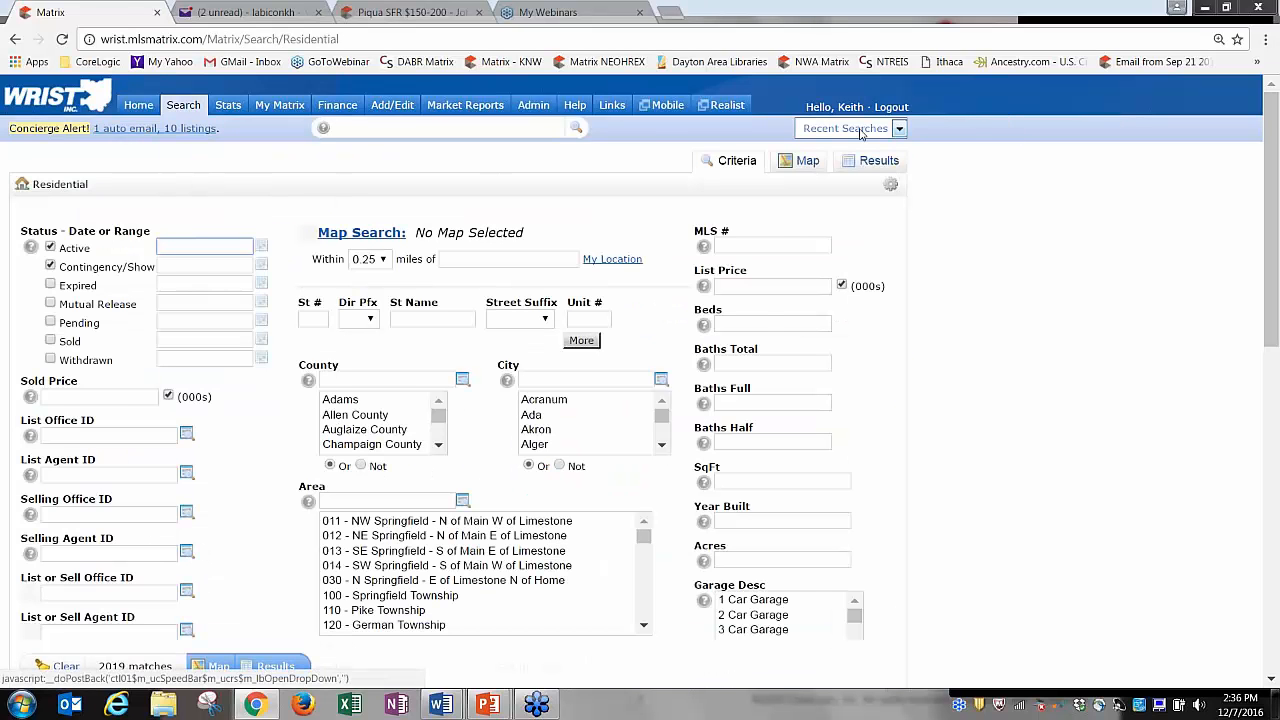
left_click(899, 130)
left_click(899, 130)
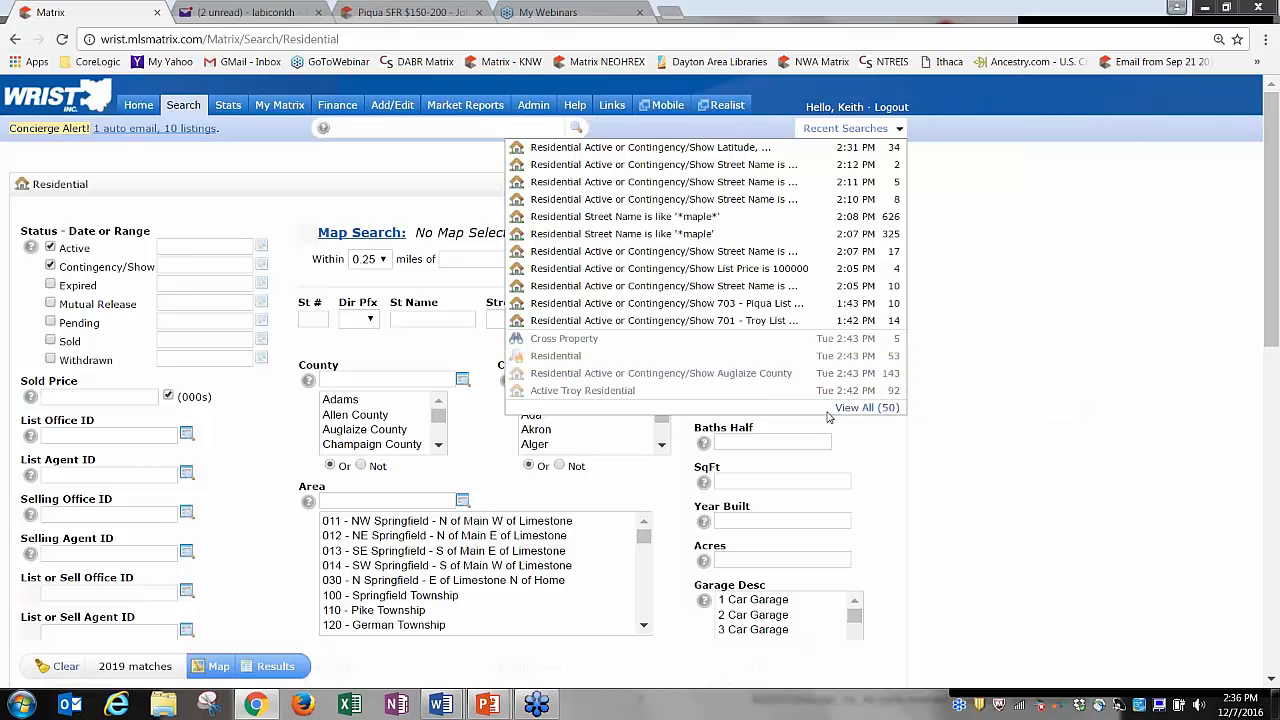
left_click(860, 417)
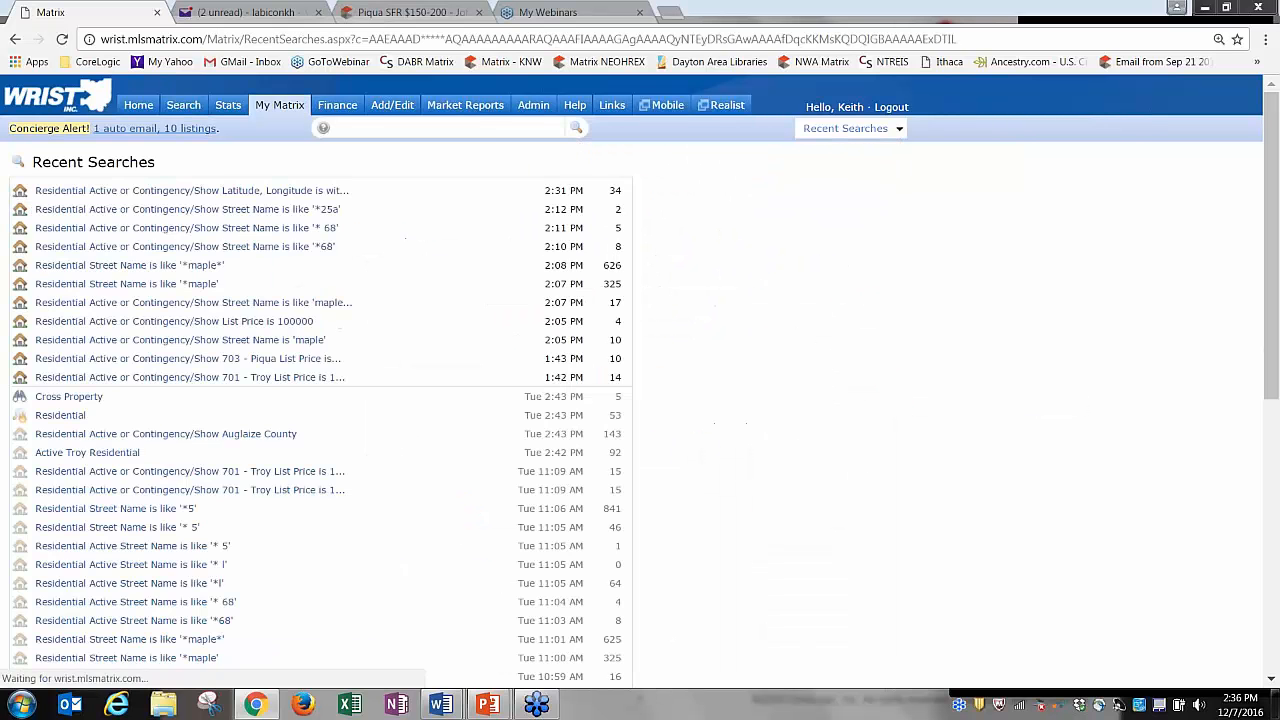
Rerun the Monday 3:52 PM search with 16 listings from history, then return Home.
left_click_drag(1274, 284, 1276, 566)
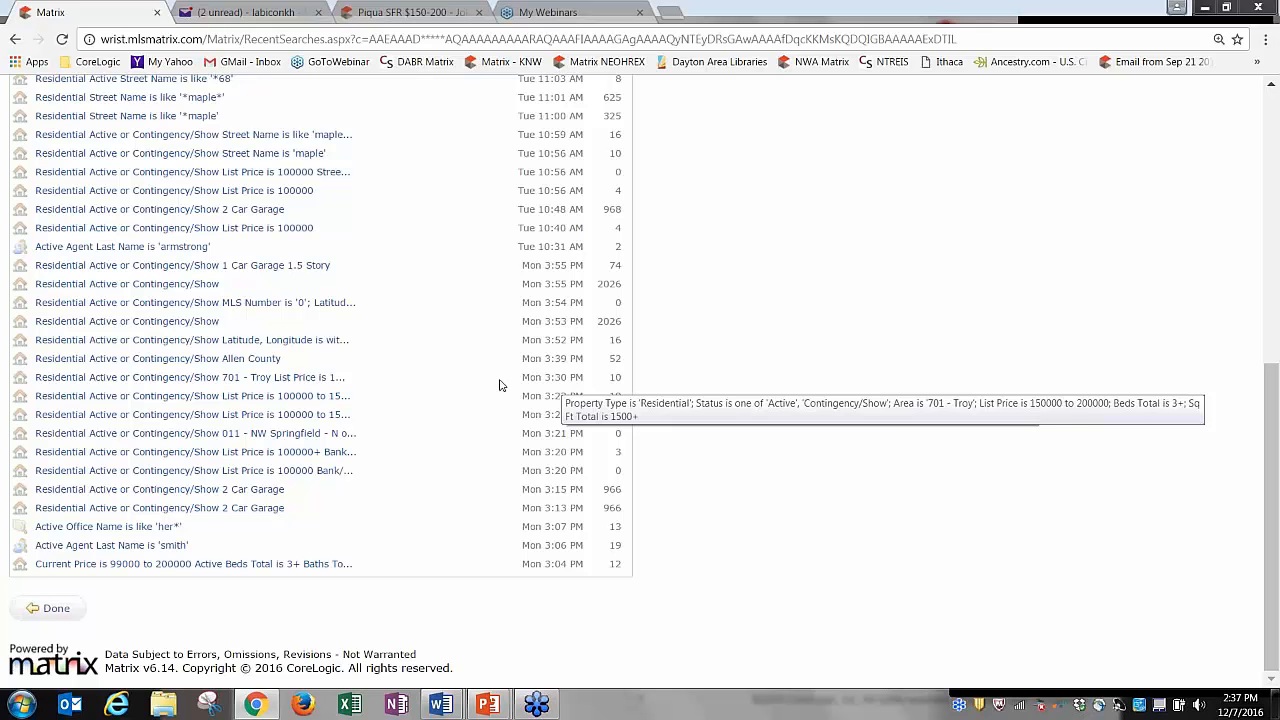
left_click(318, 340)
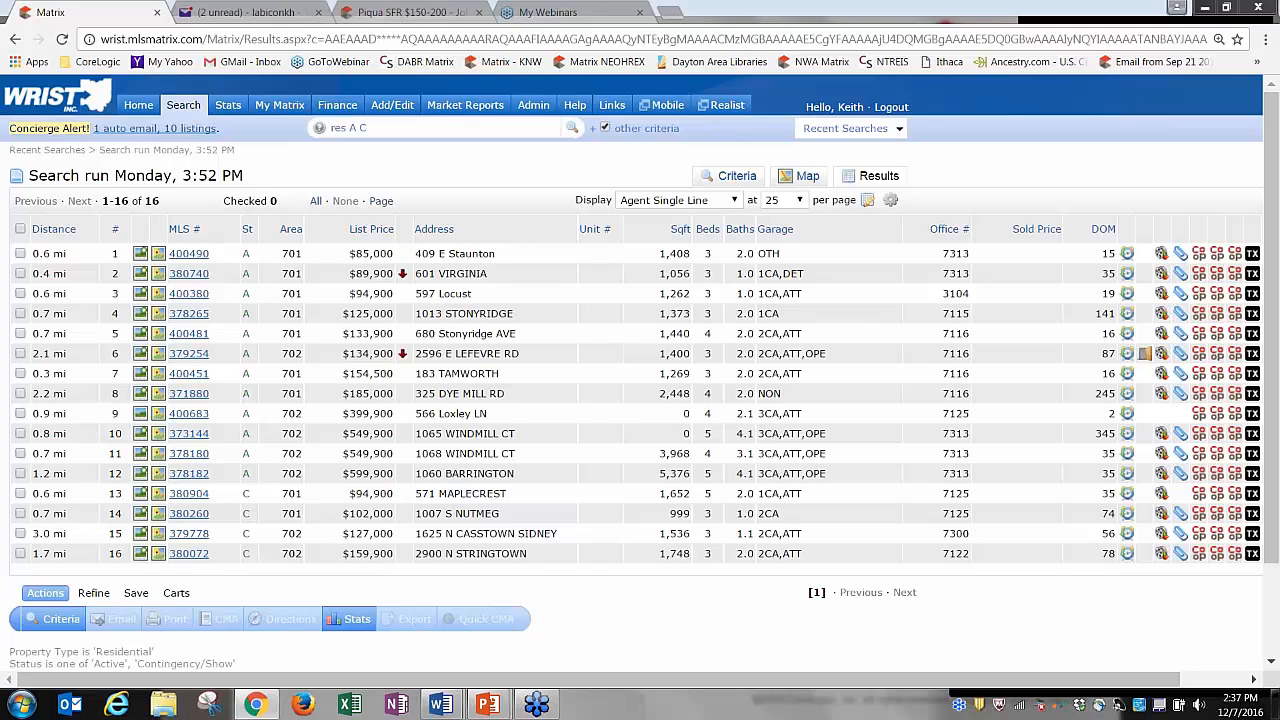
left_click(846, 130)
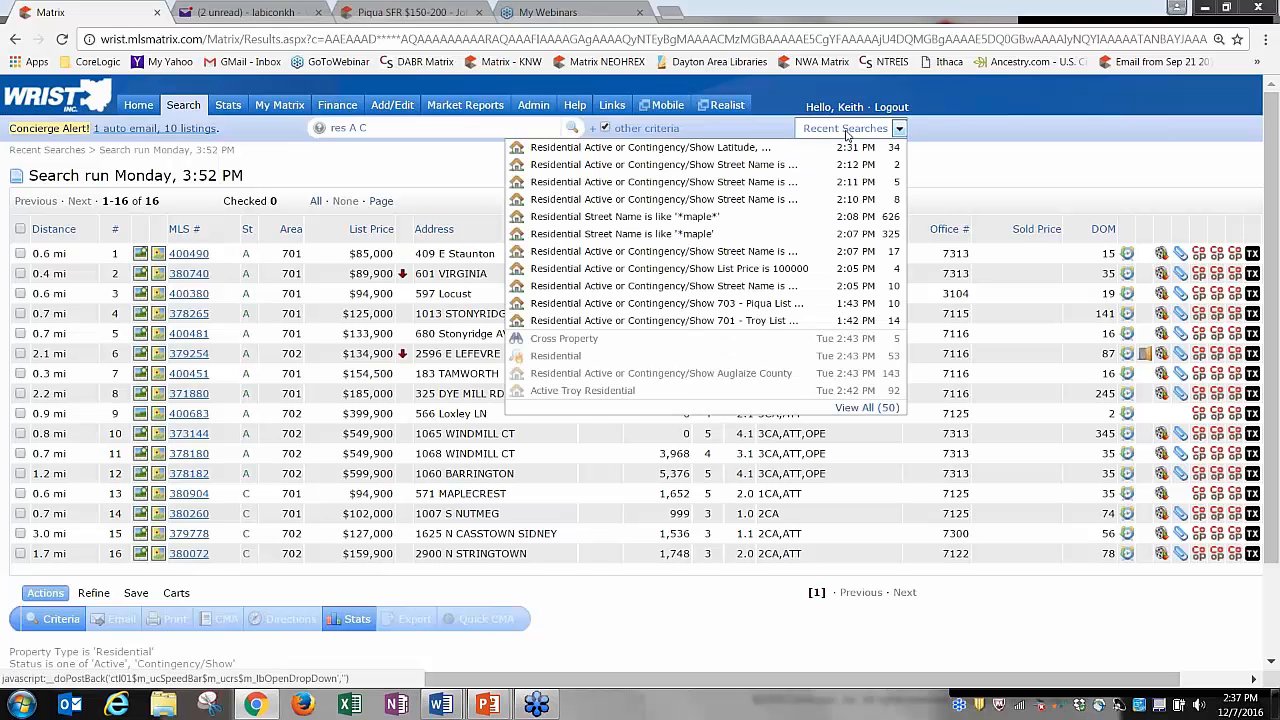
left_click(846, 130)
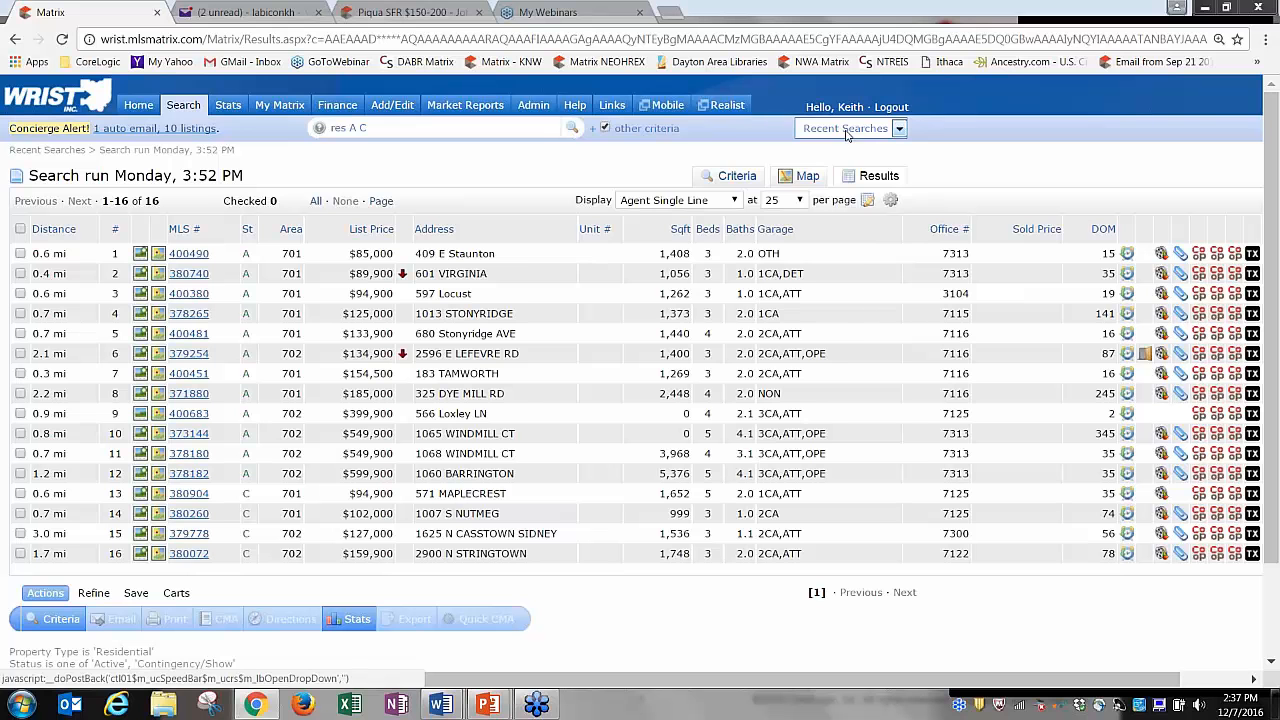
left_click(846, 130)
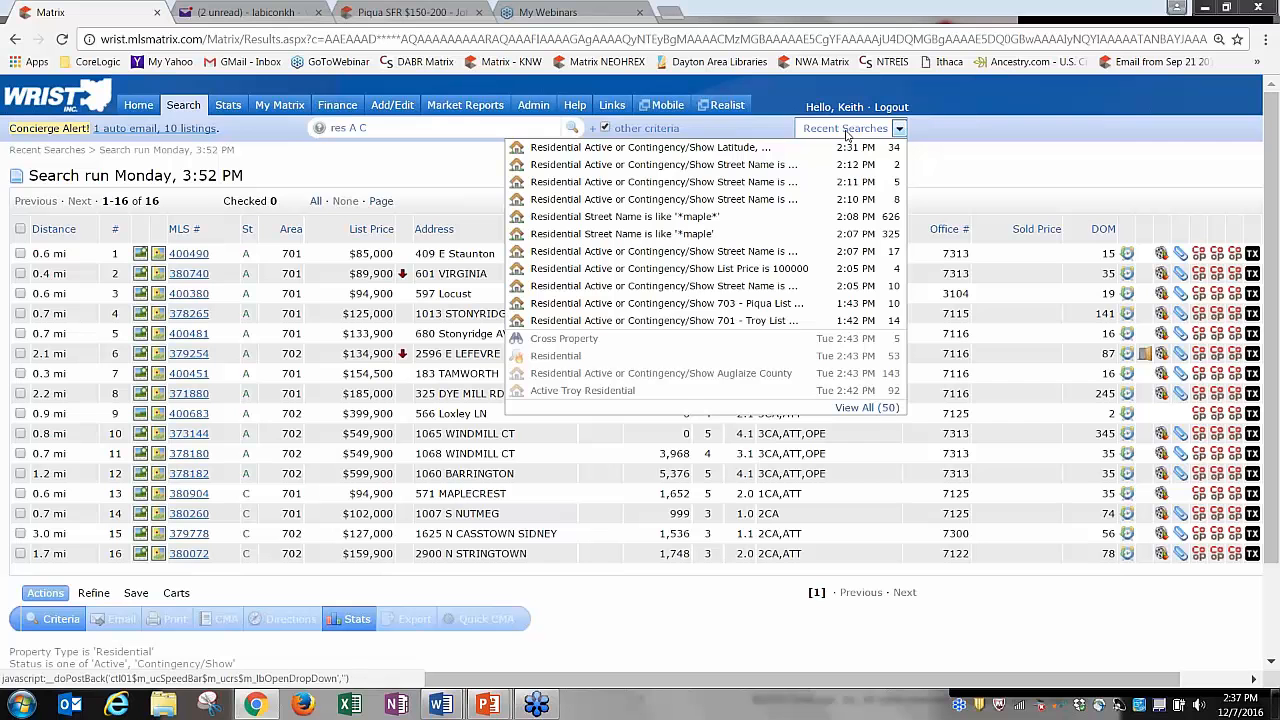
left_click(846, 131)
left_click(849, 135)
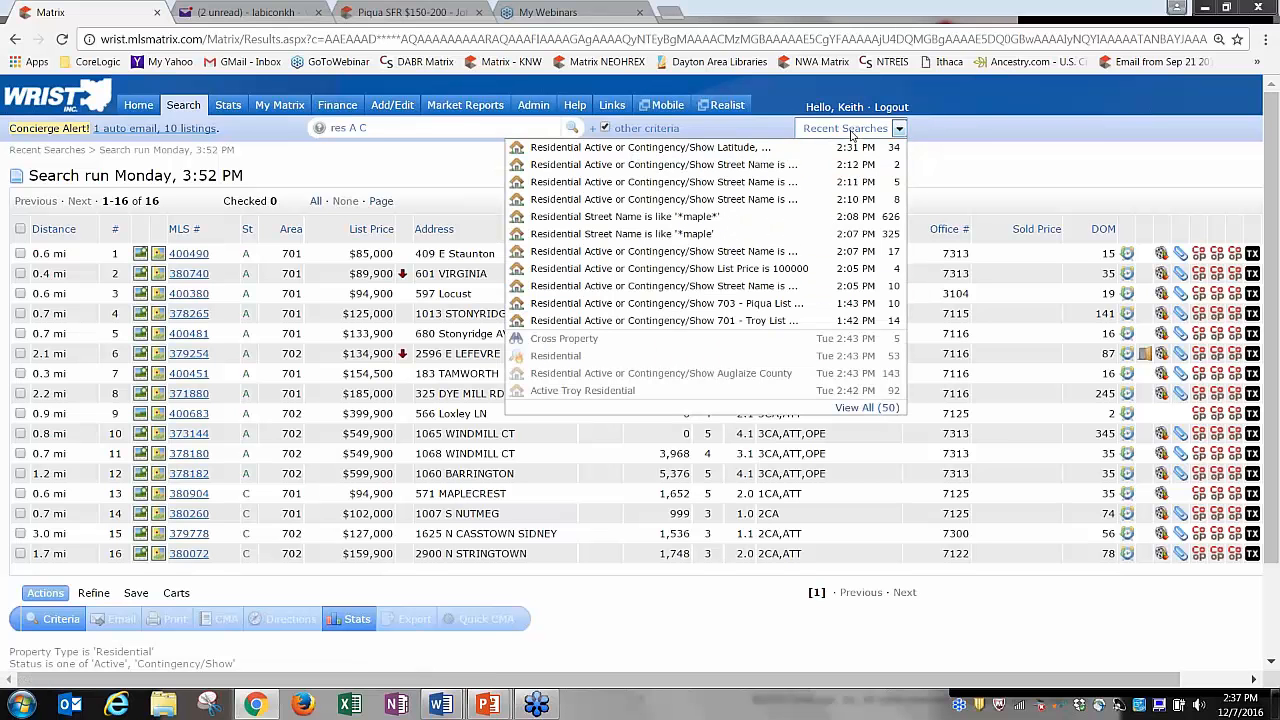
left_click(850, 131)
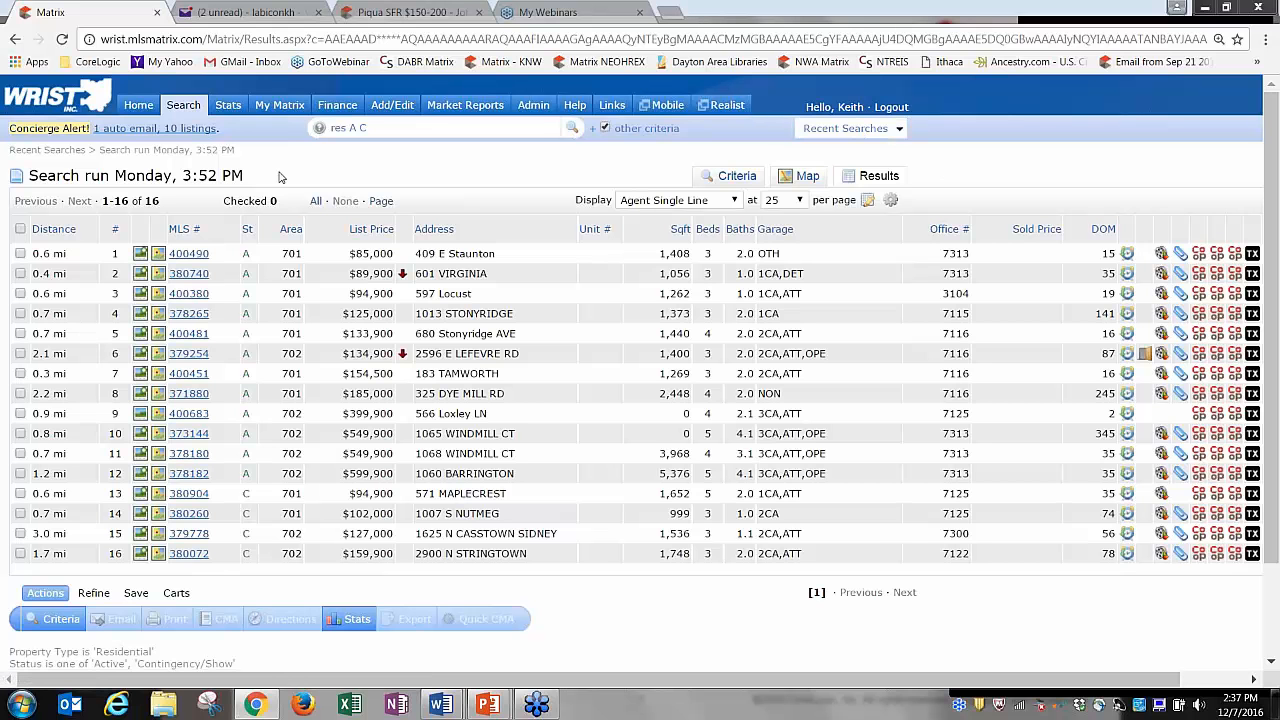
left_click(138, 105)
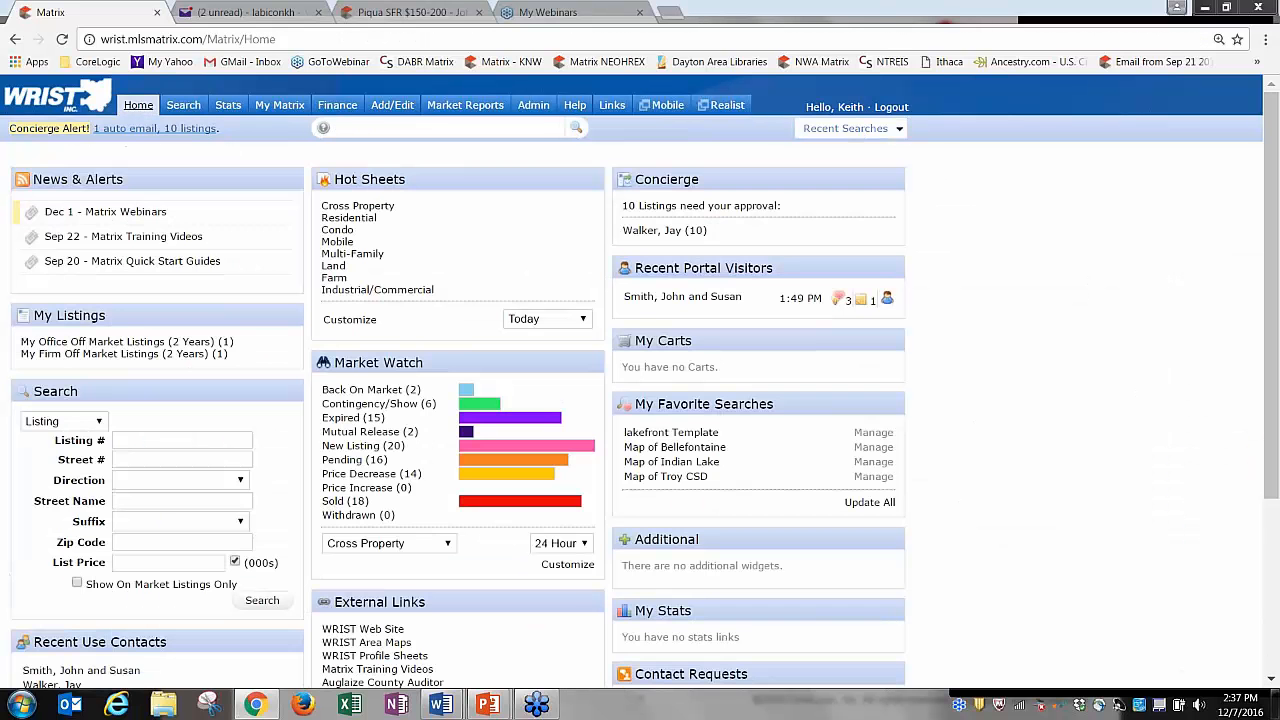
Search Residential for Area 701 with List Price 100-150 and view the 15 results.
mouse_move(181, 111)
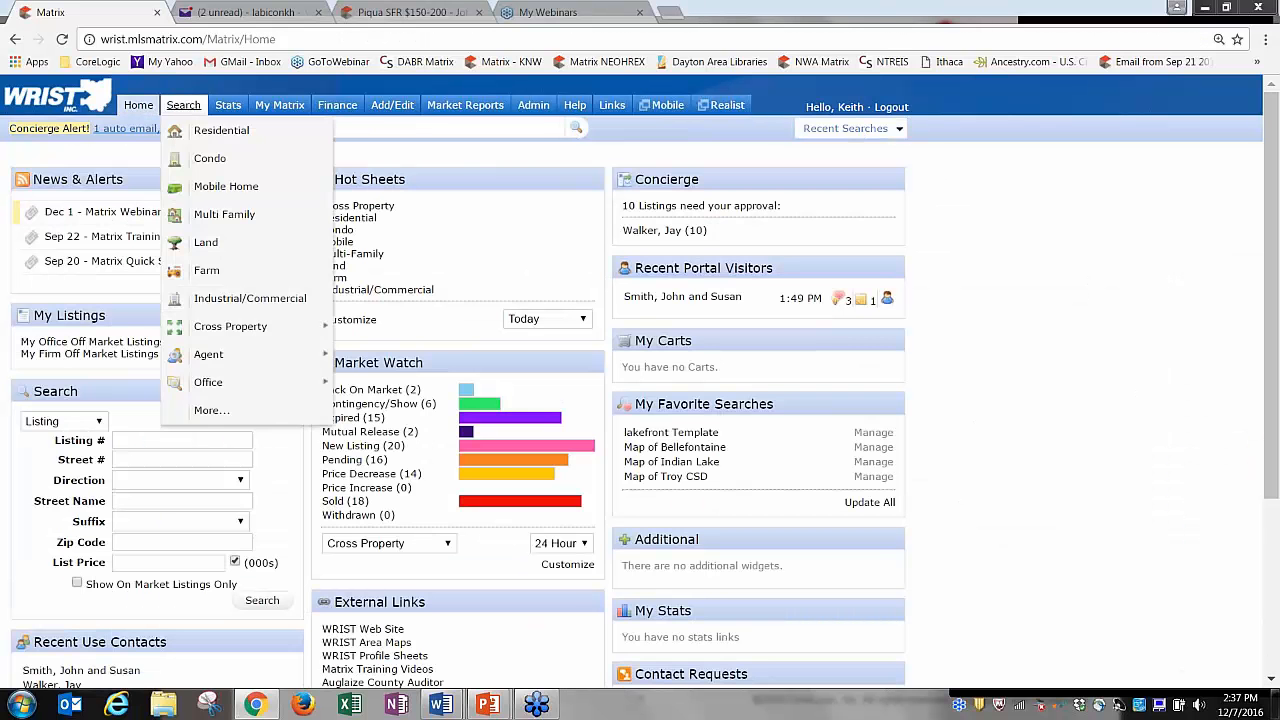
left_click(210, 131)
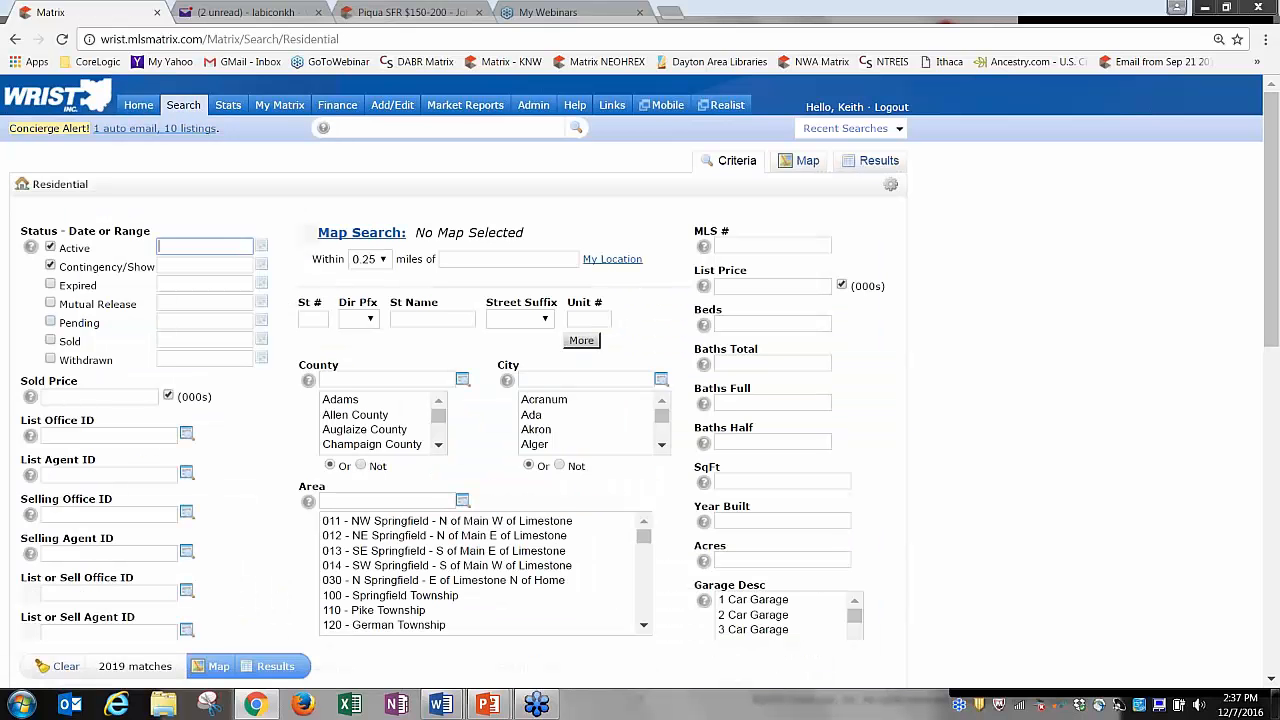
left_click(359, 500)
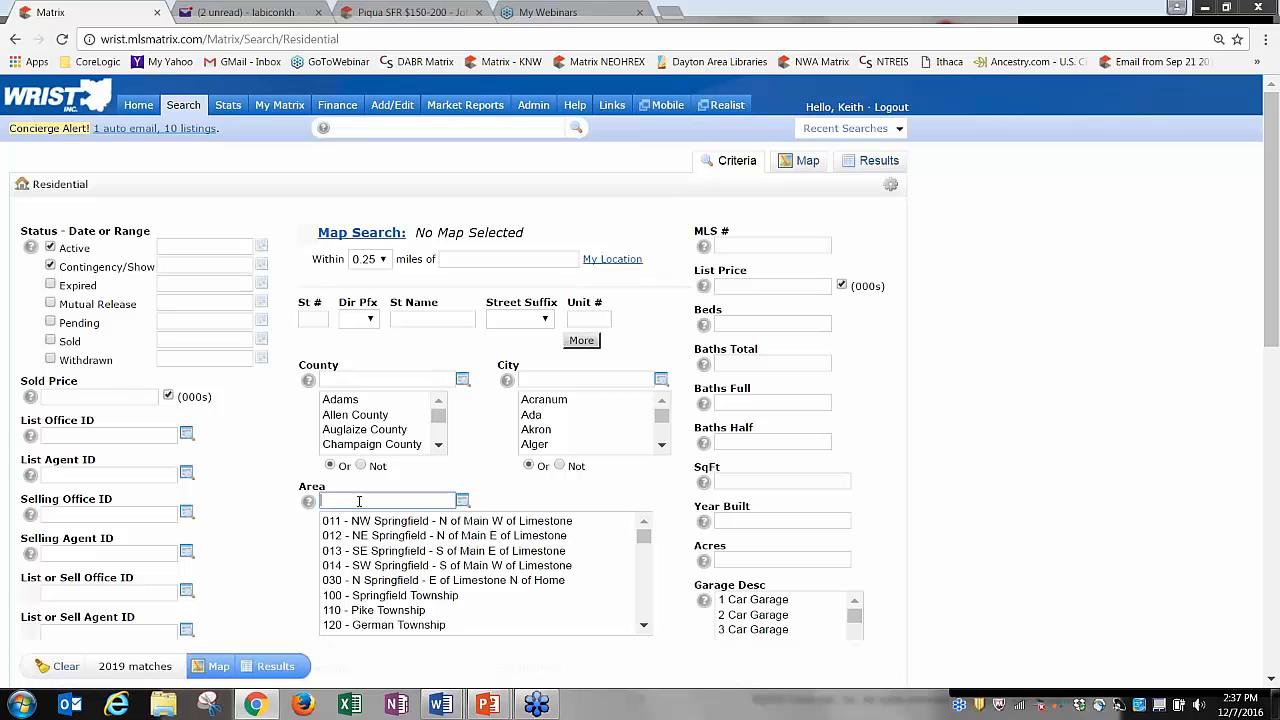
type("701")
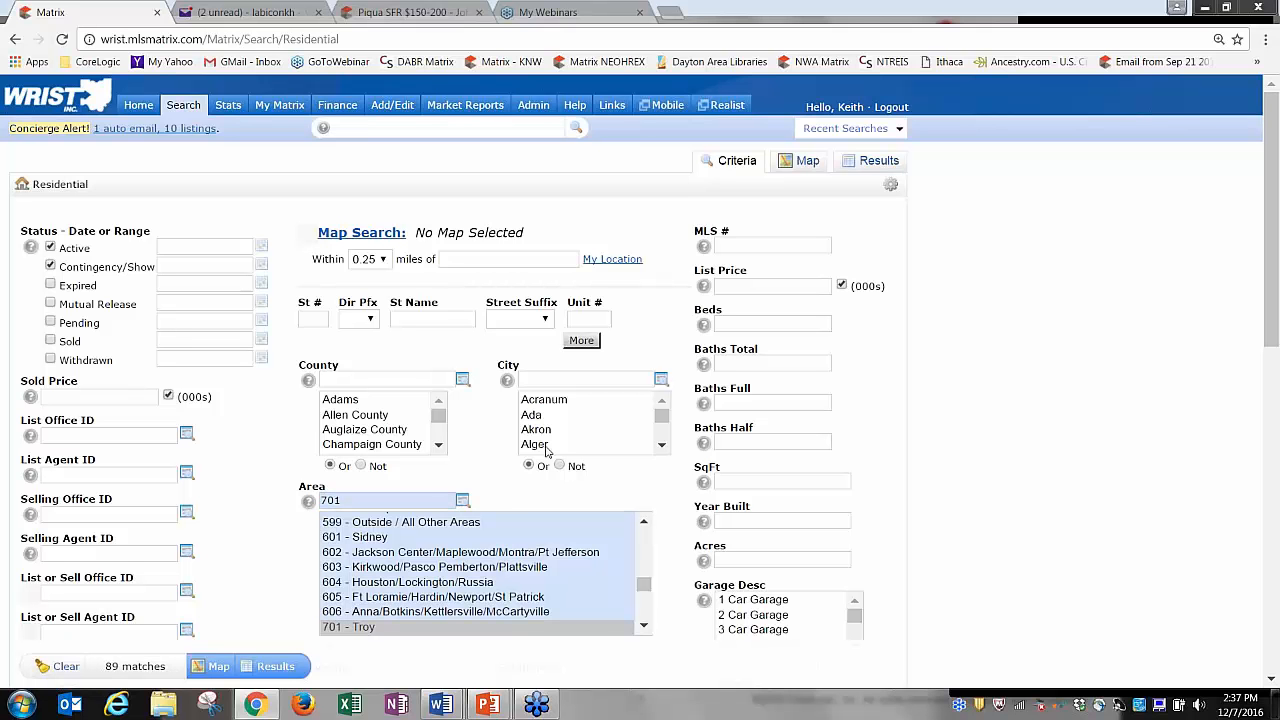
left_click(758, 287)
type("1")
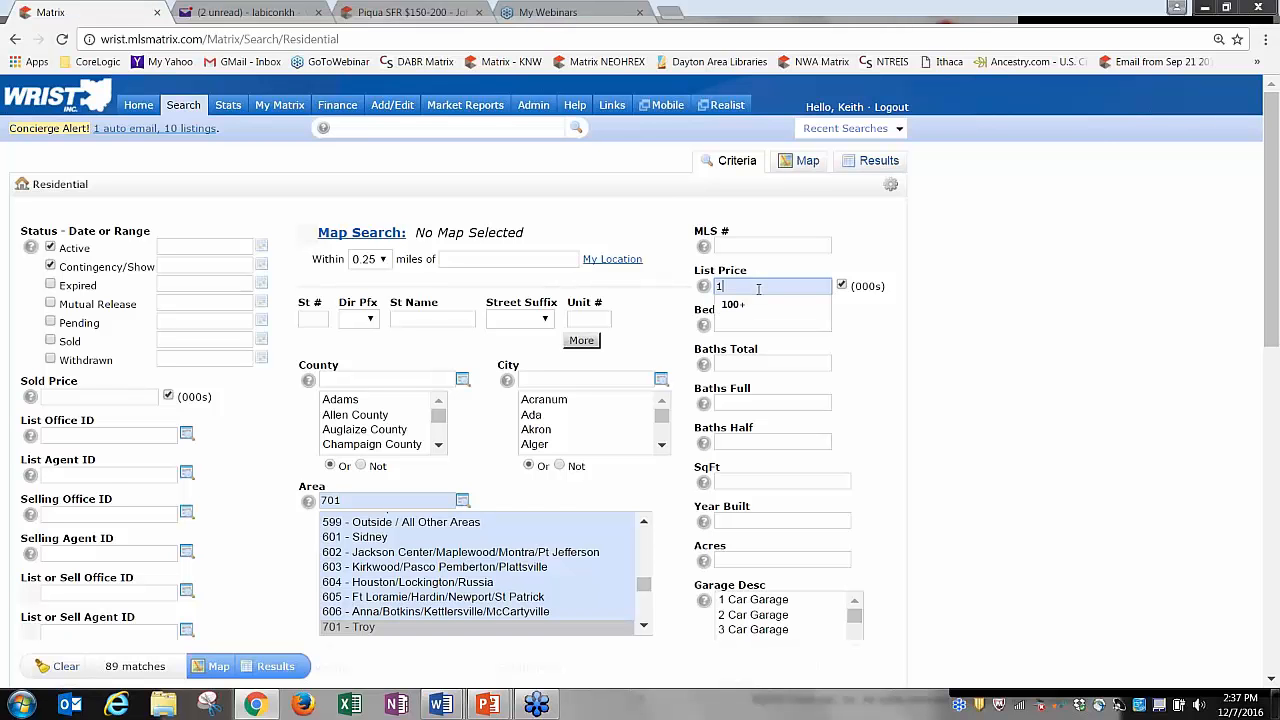
type("00-150")
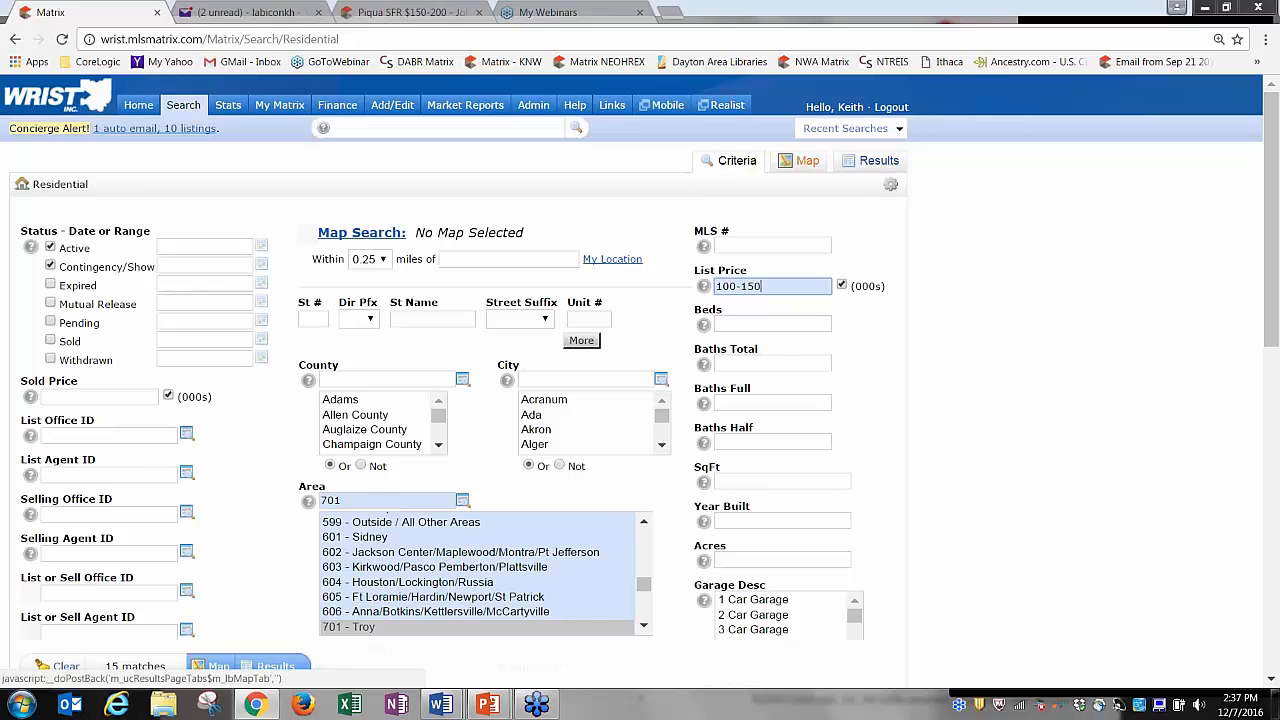
left_click(872, 164)
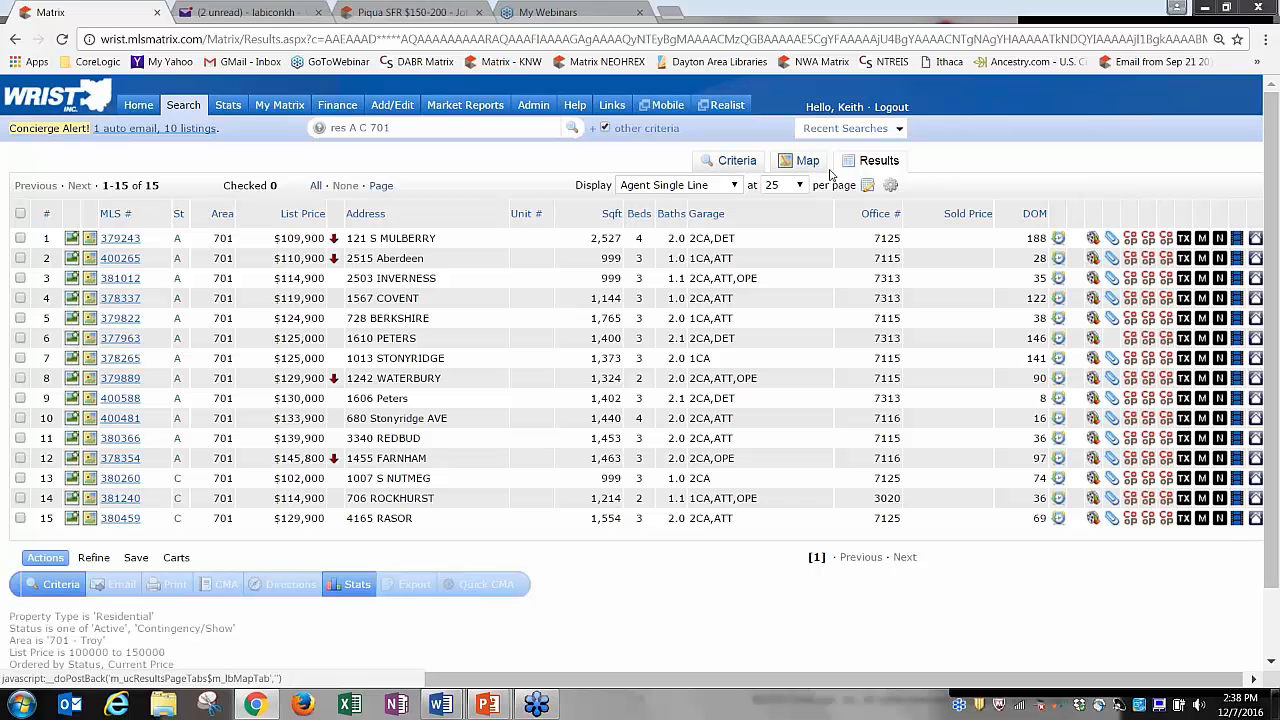
Re-enter Area 701 and List Price 100-150 on the criteria form and show the results.
left_click(15, 40)
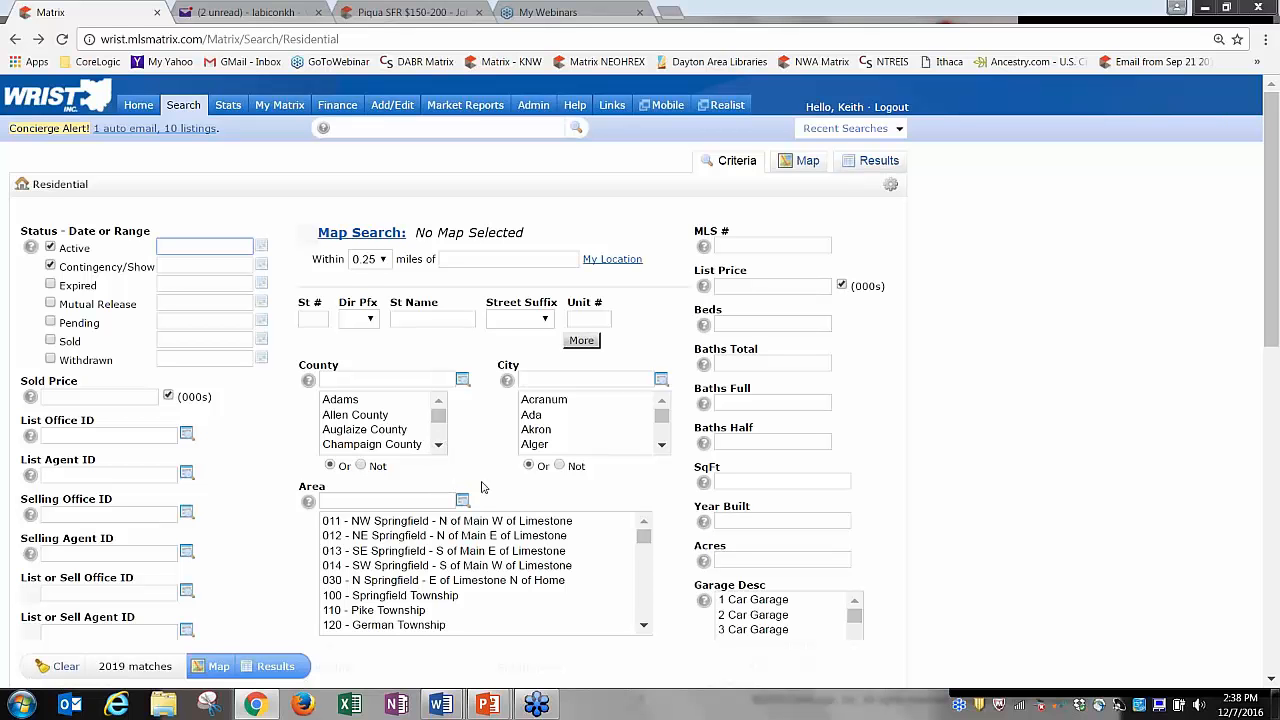
left_click(438, 499)
type("701")
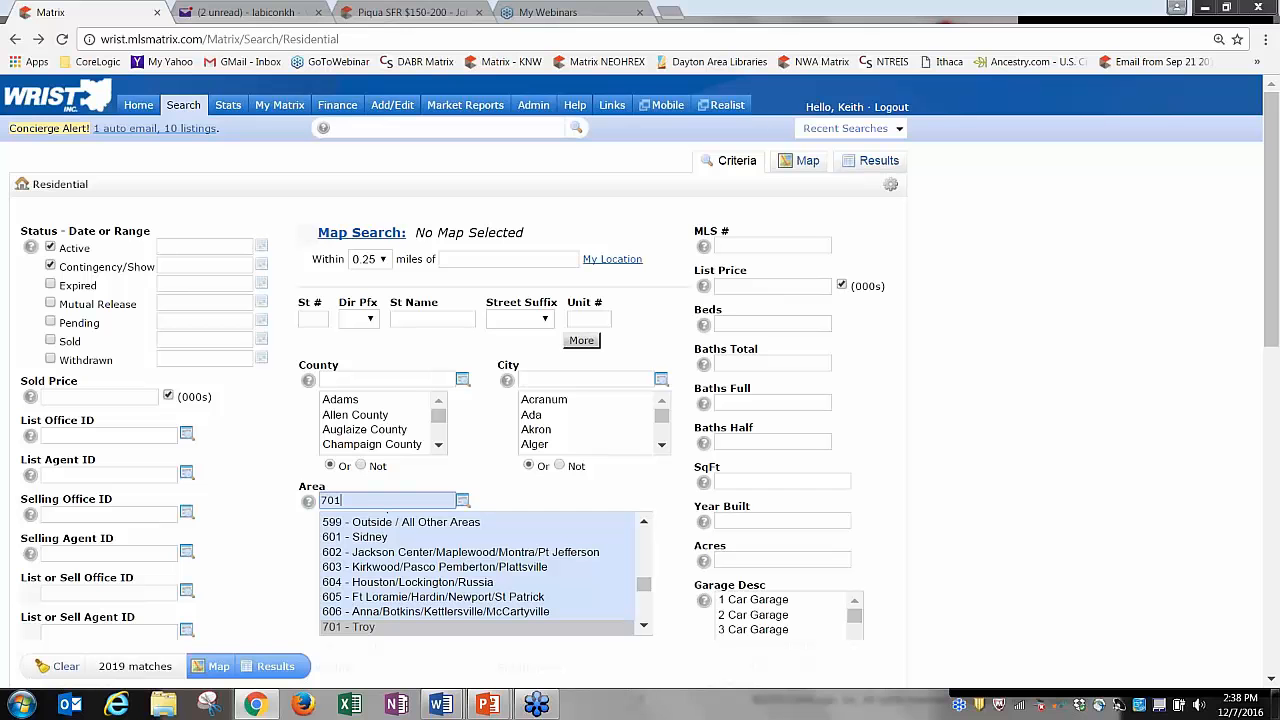
left_click(757, 288)
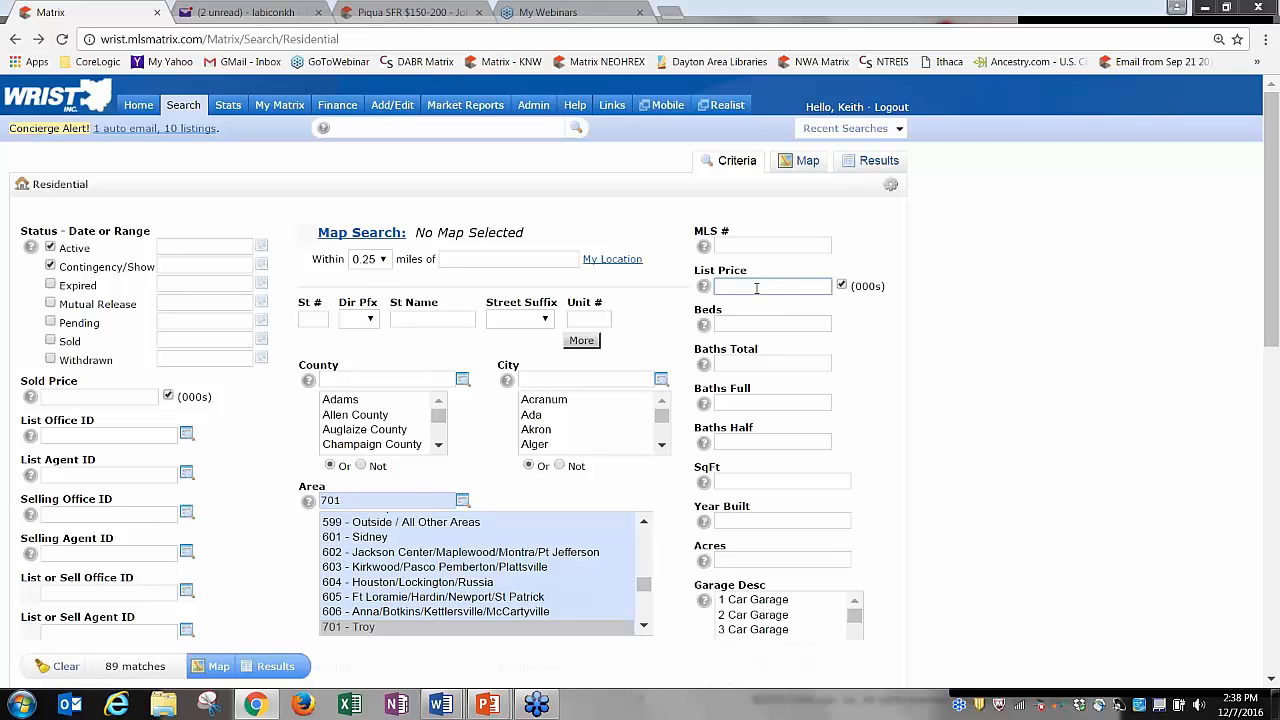
type("100-150")
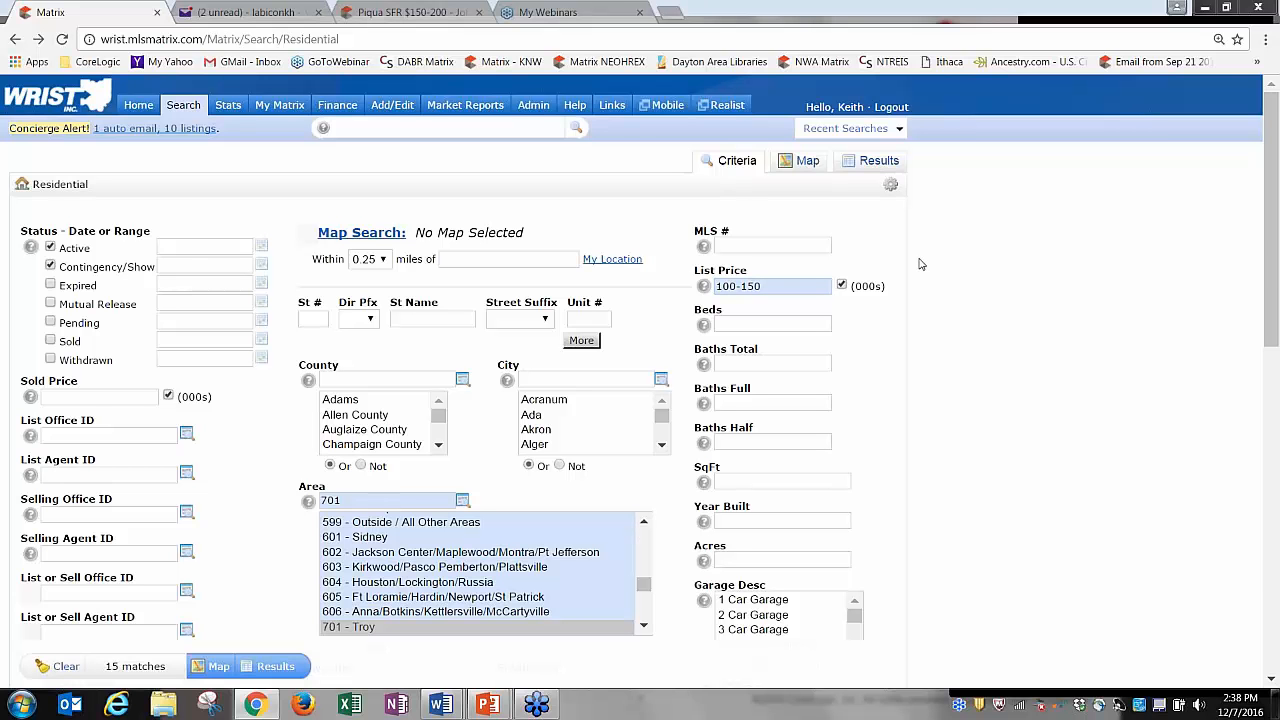
left_click(869, 170)
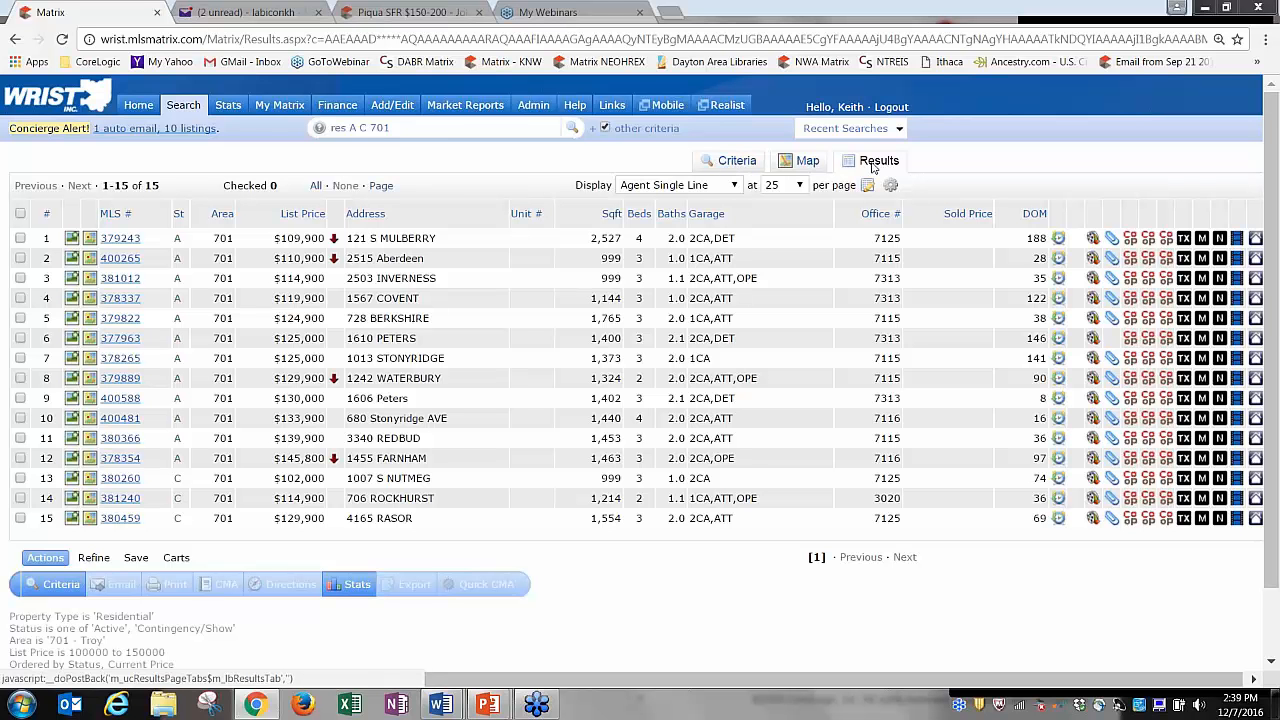
Switch between Criteria and Results, then check the Display layouts, keeping Agent Single Line.
left_click(740, 166)
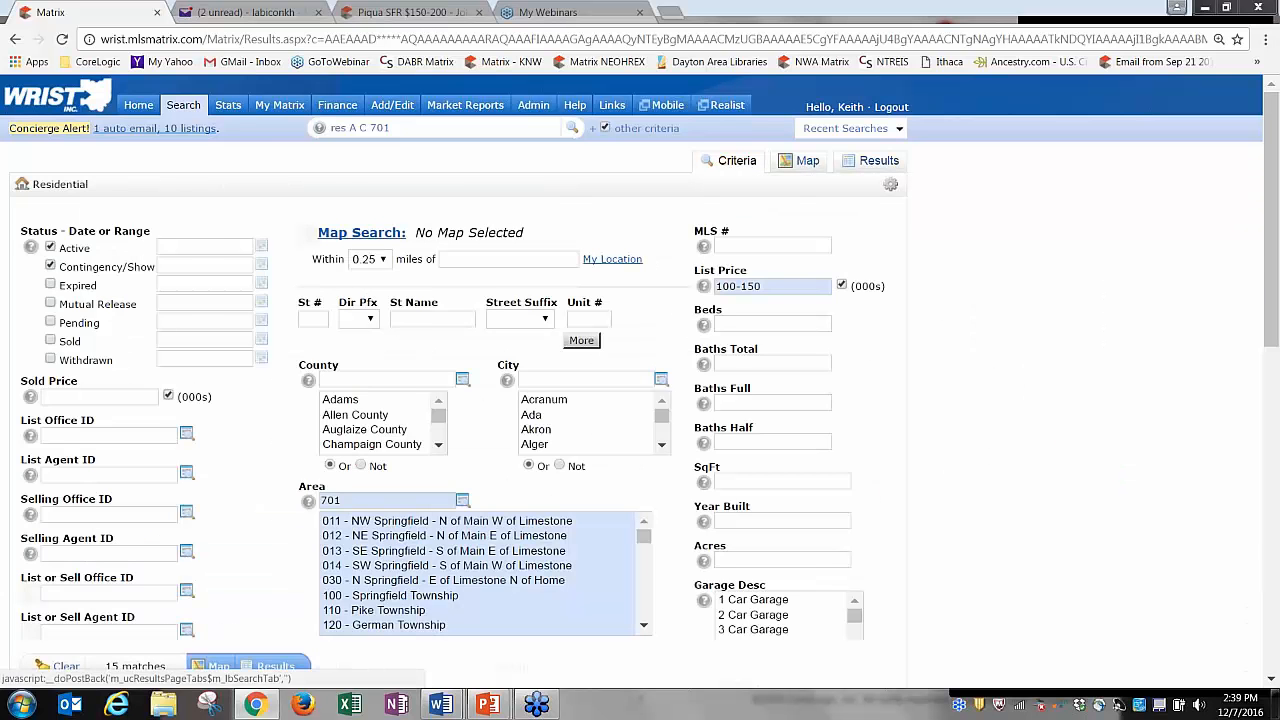
left_click(877, 160)
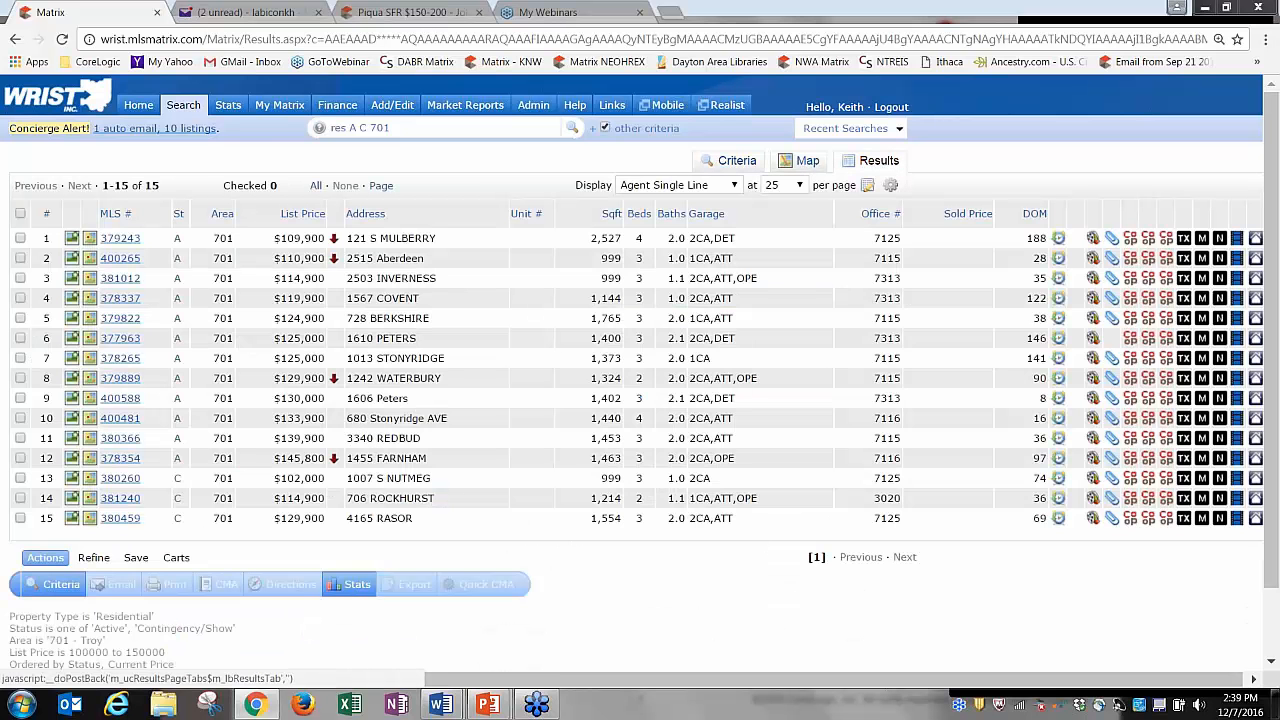
left_click(737, 162)
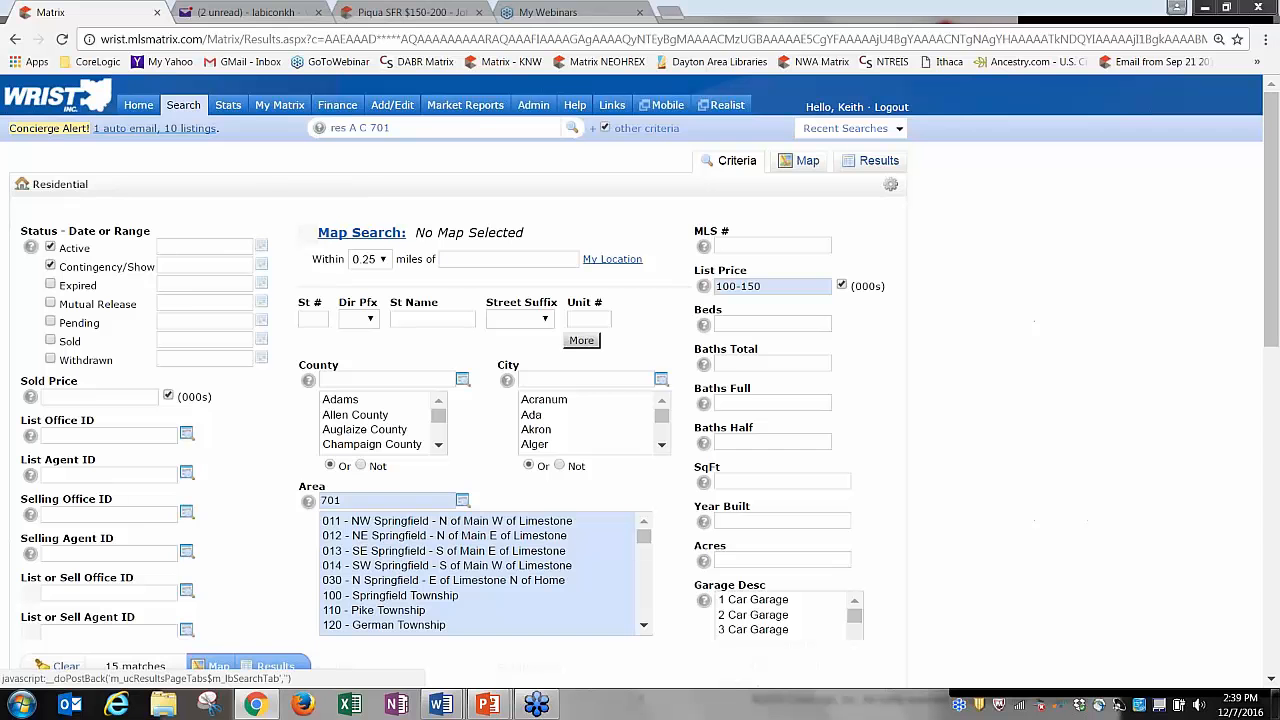
left_click(877, 162)
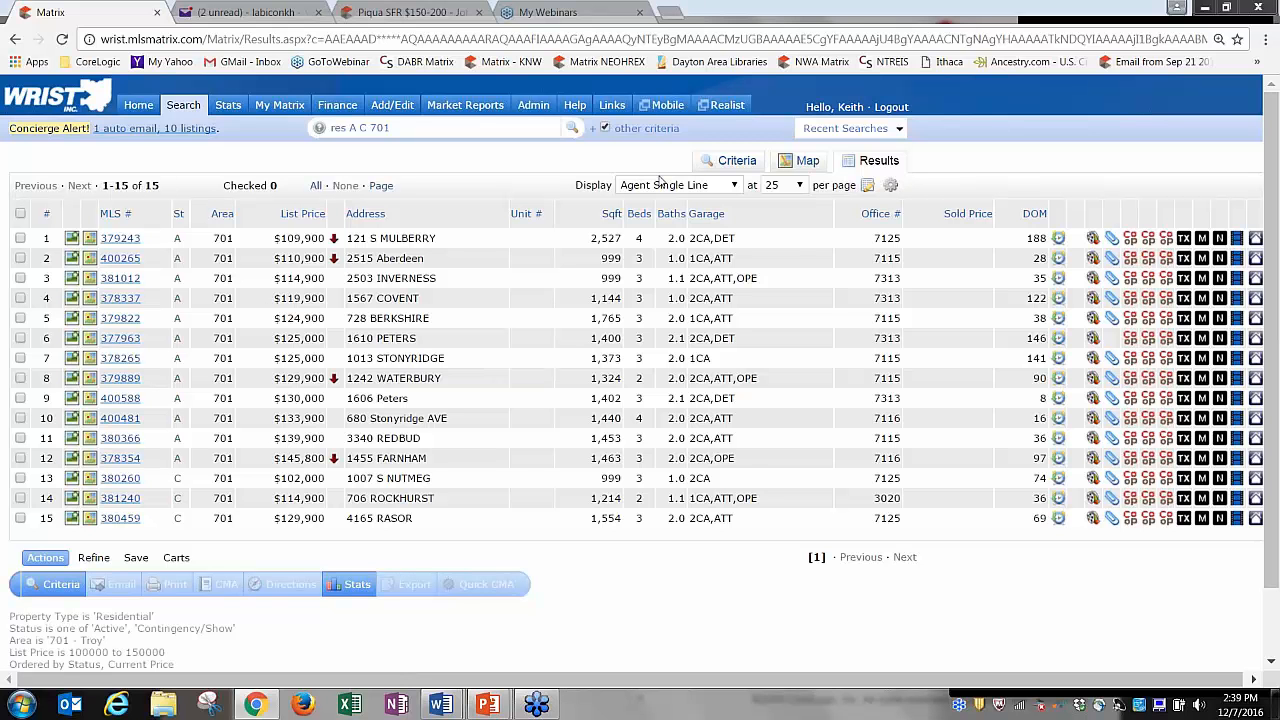
left_click(734, 186)
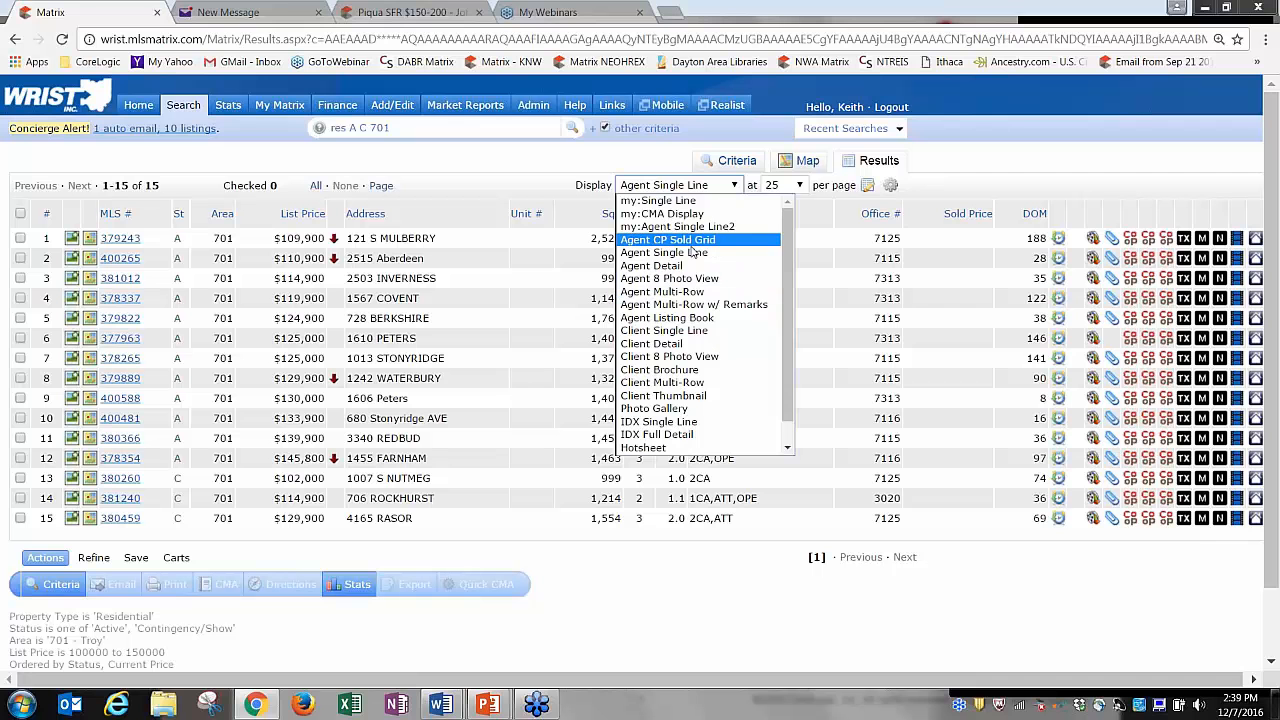
left_click(621, 170)
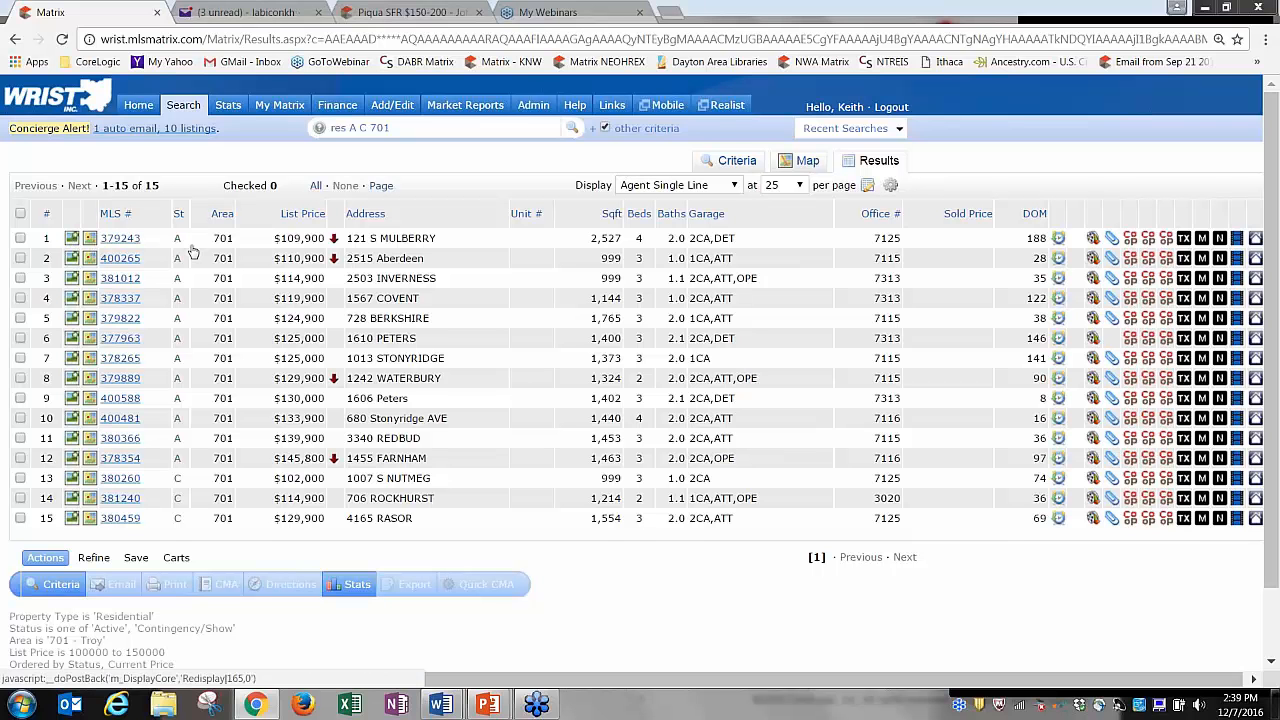
Page through the first listing's photos, including the garage and living room, then close the gallery.
left_click(72, 239)
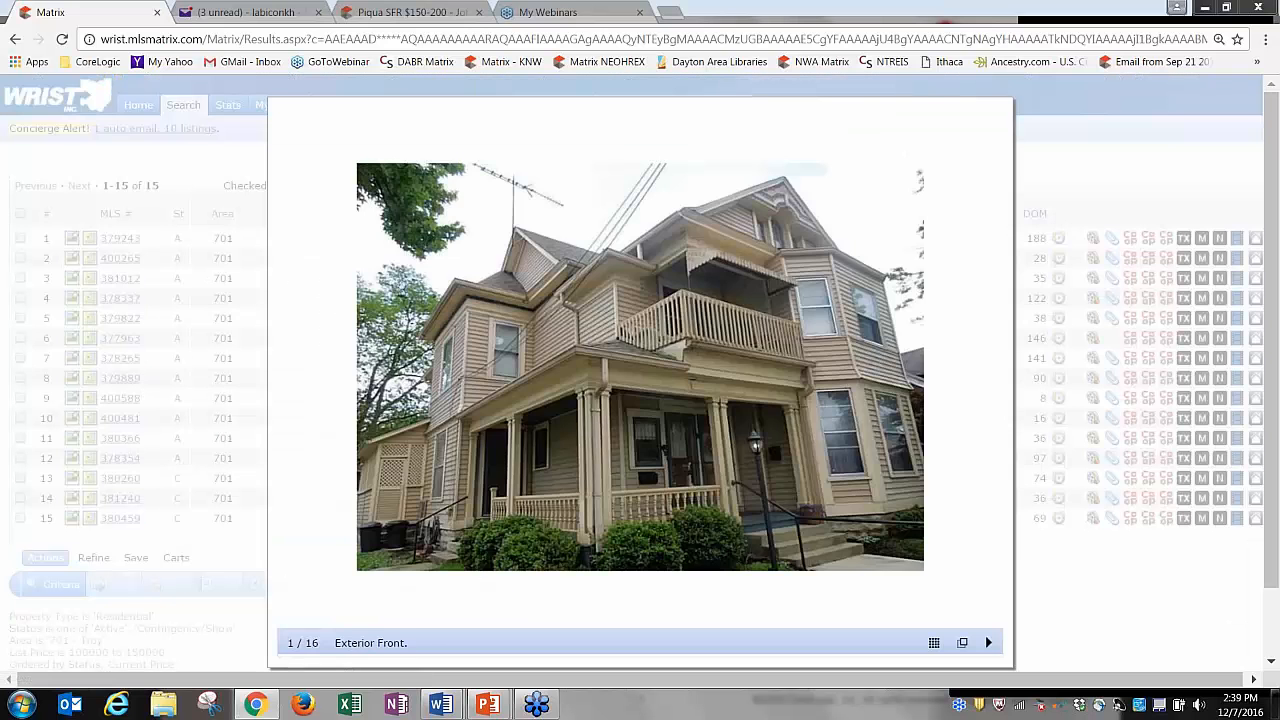
left_click(986, 382)
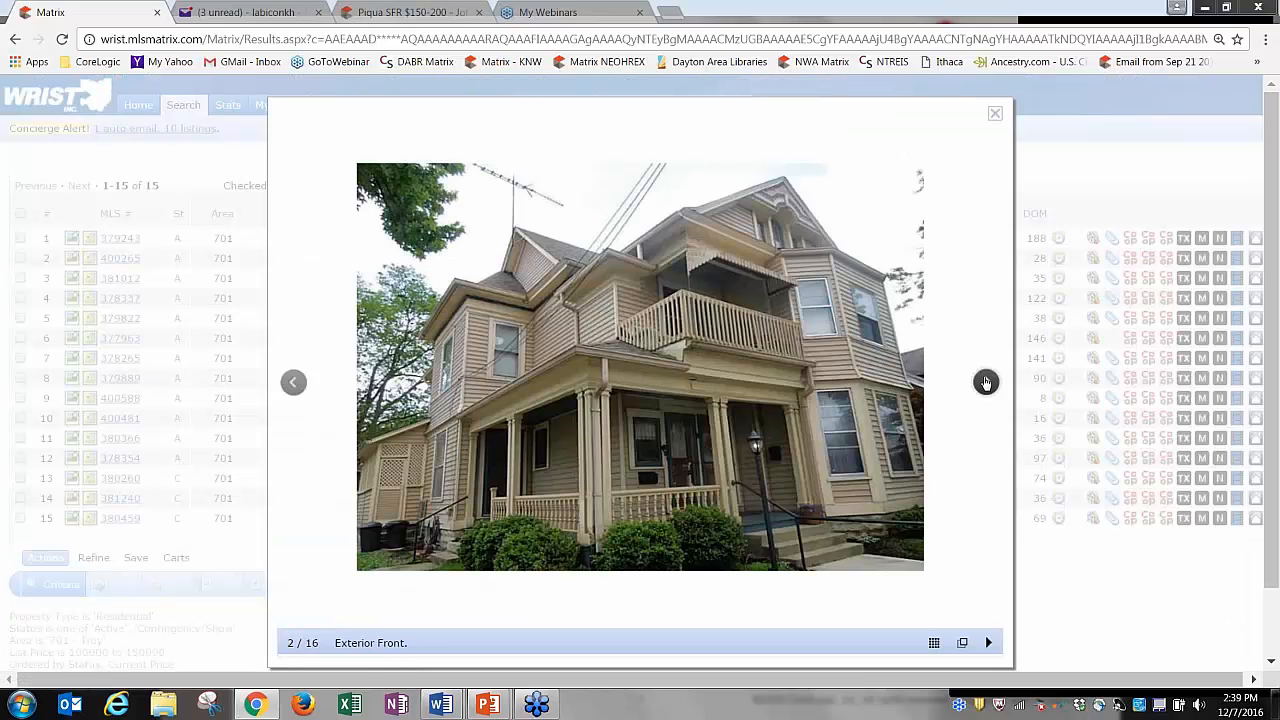
left_click(986, 382)
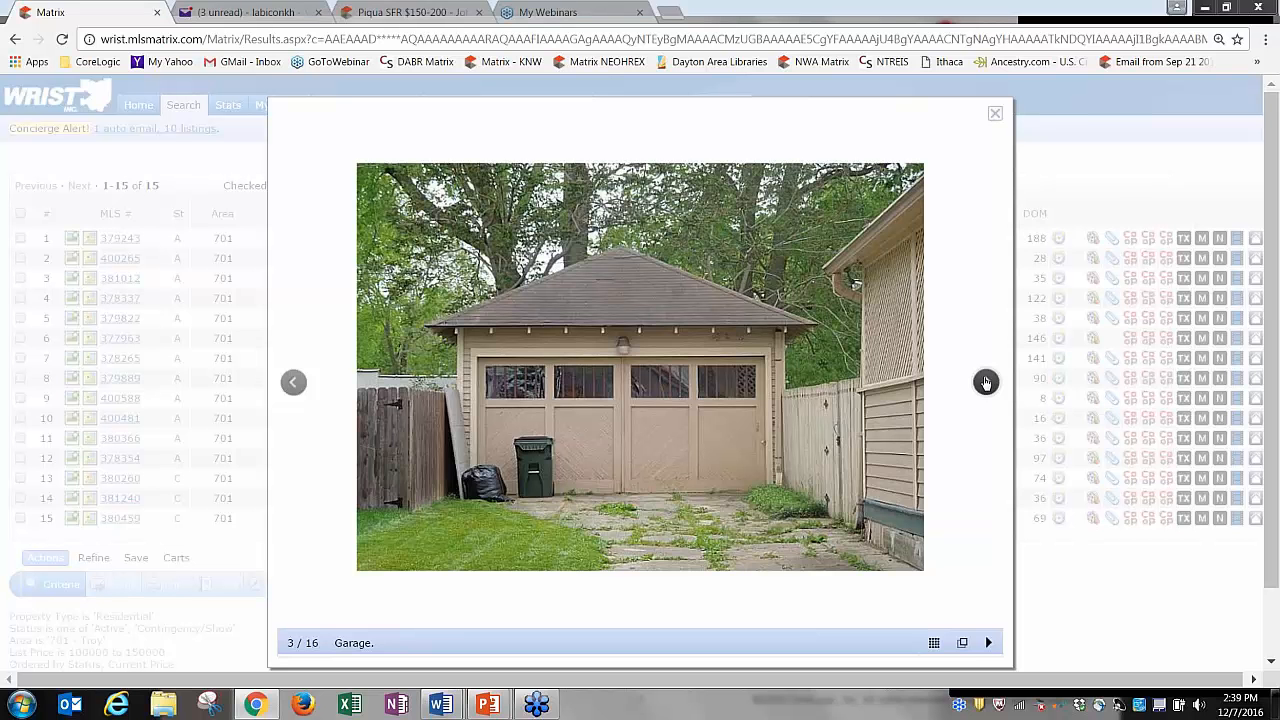
left_click(986, 382)
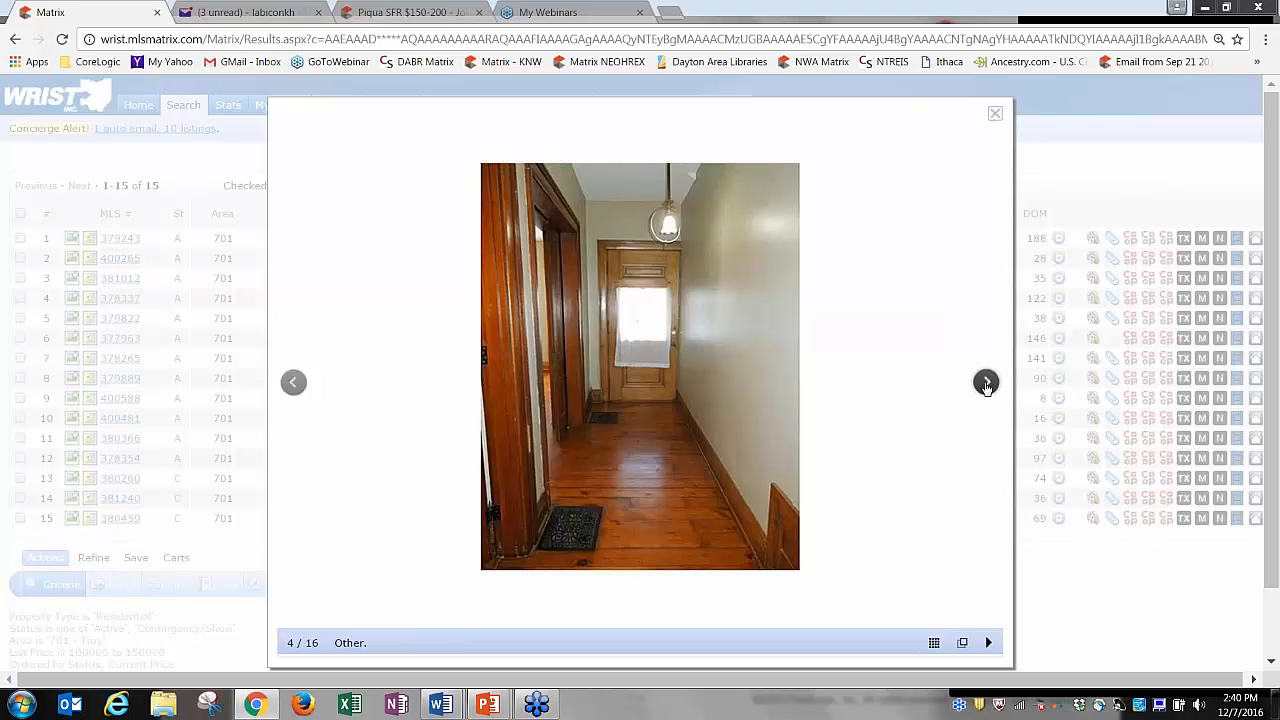
left_click(986, 381)
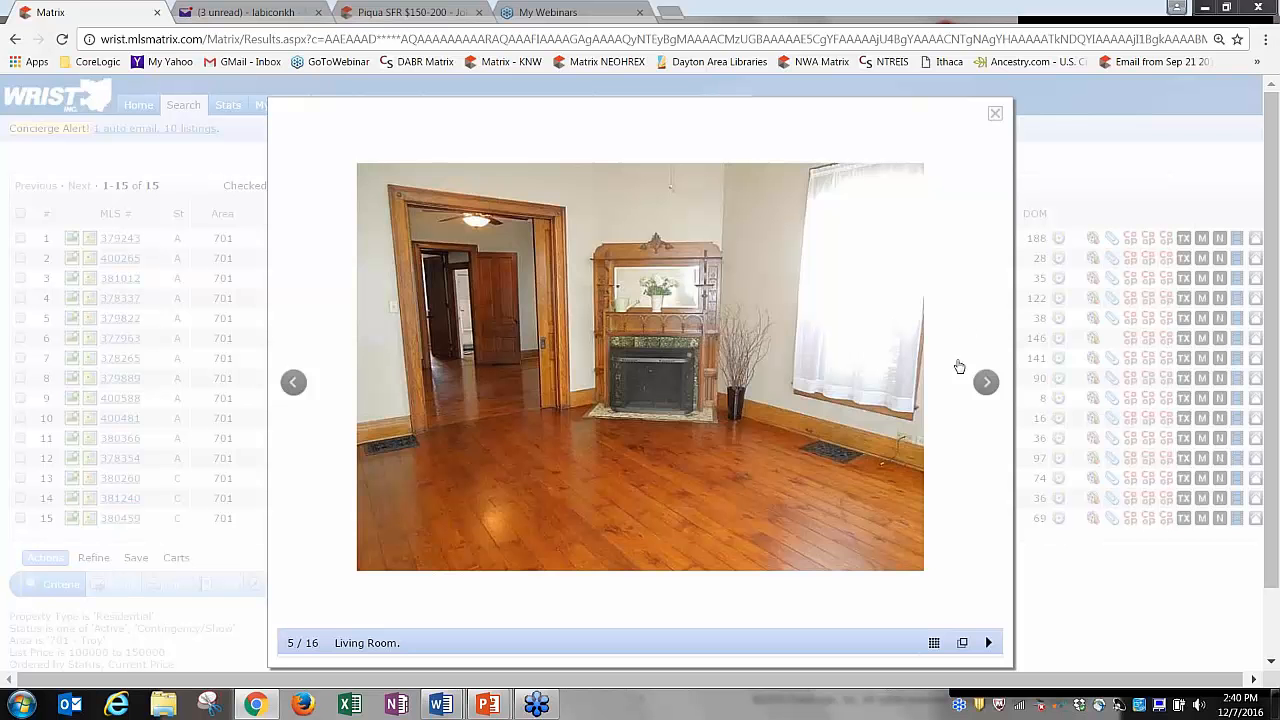
left_click(998, 115)
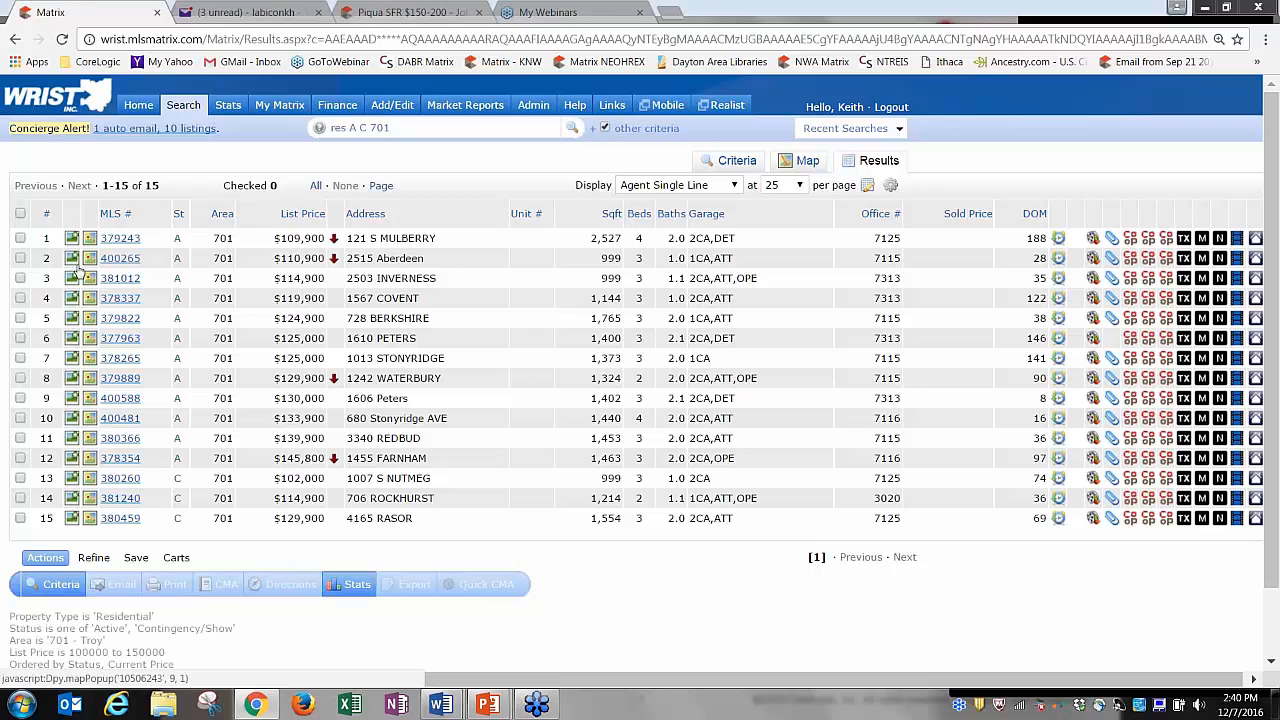
left_click(72, 260)
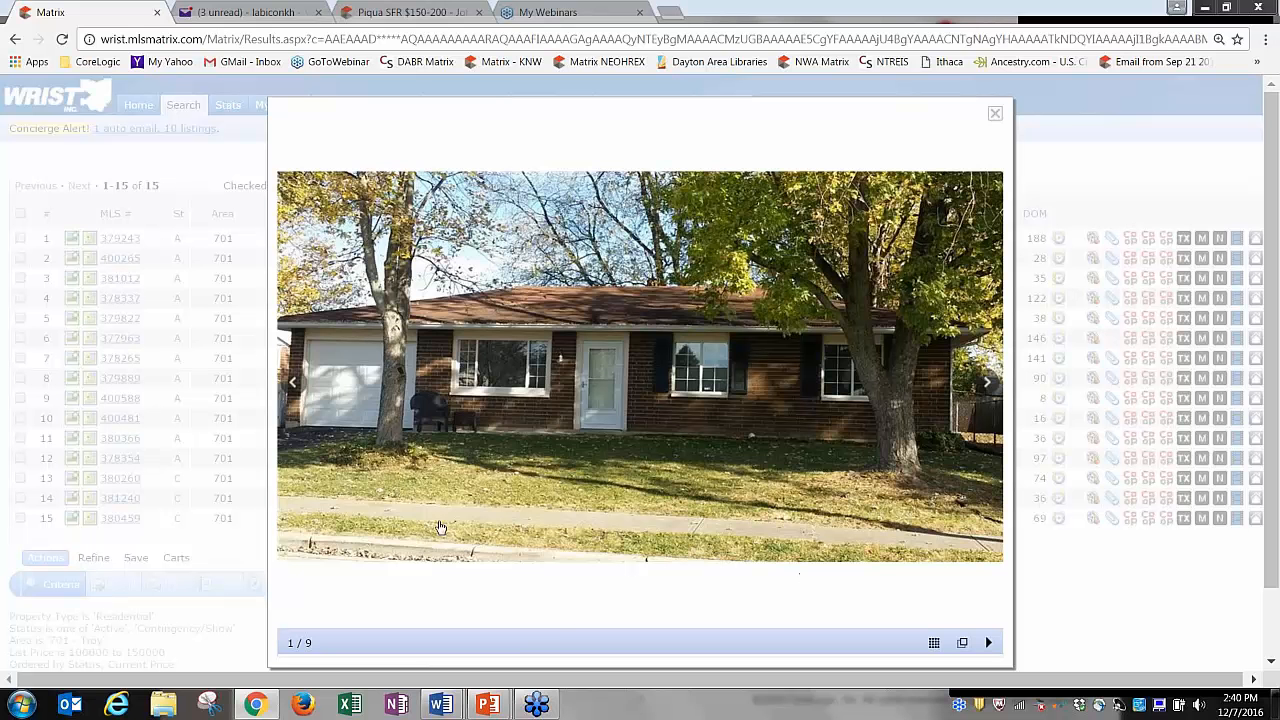
left_click(986, 383)
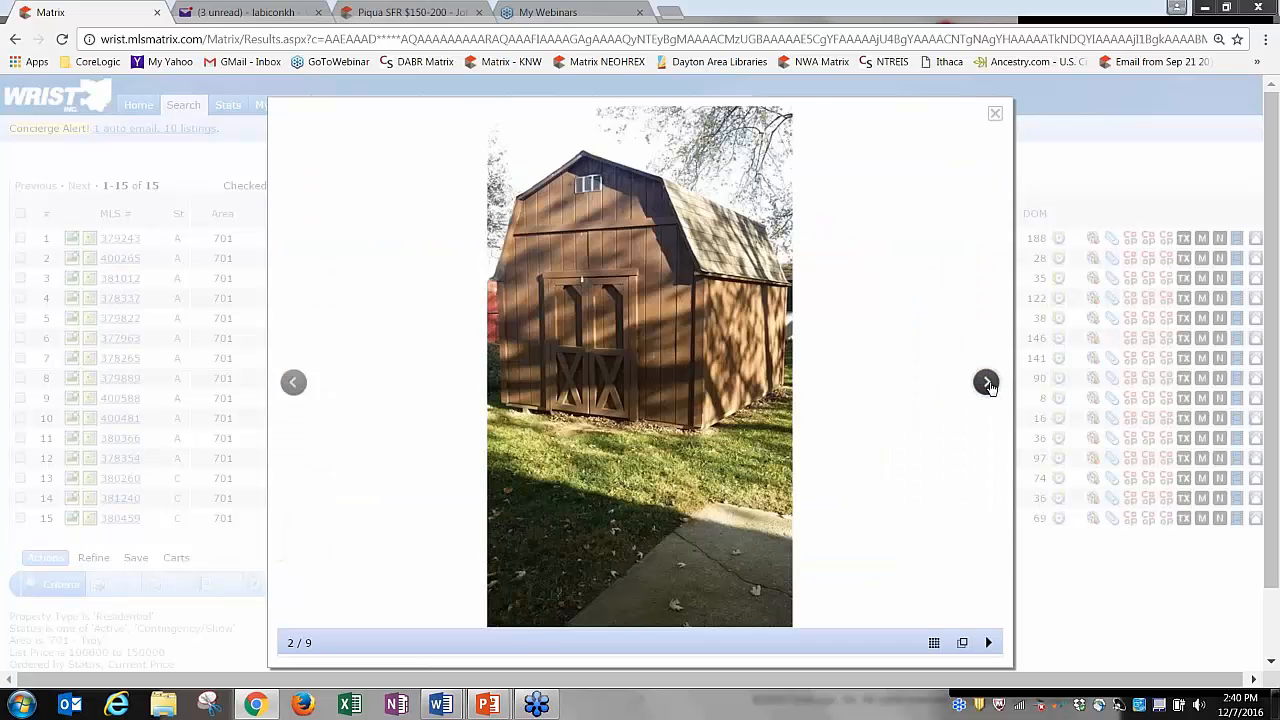
left_click(986, 383)
left_click(987, 384)
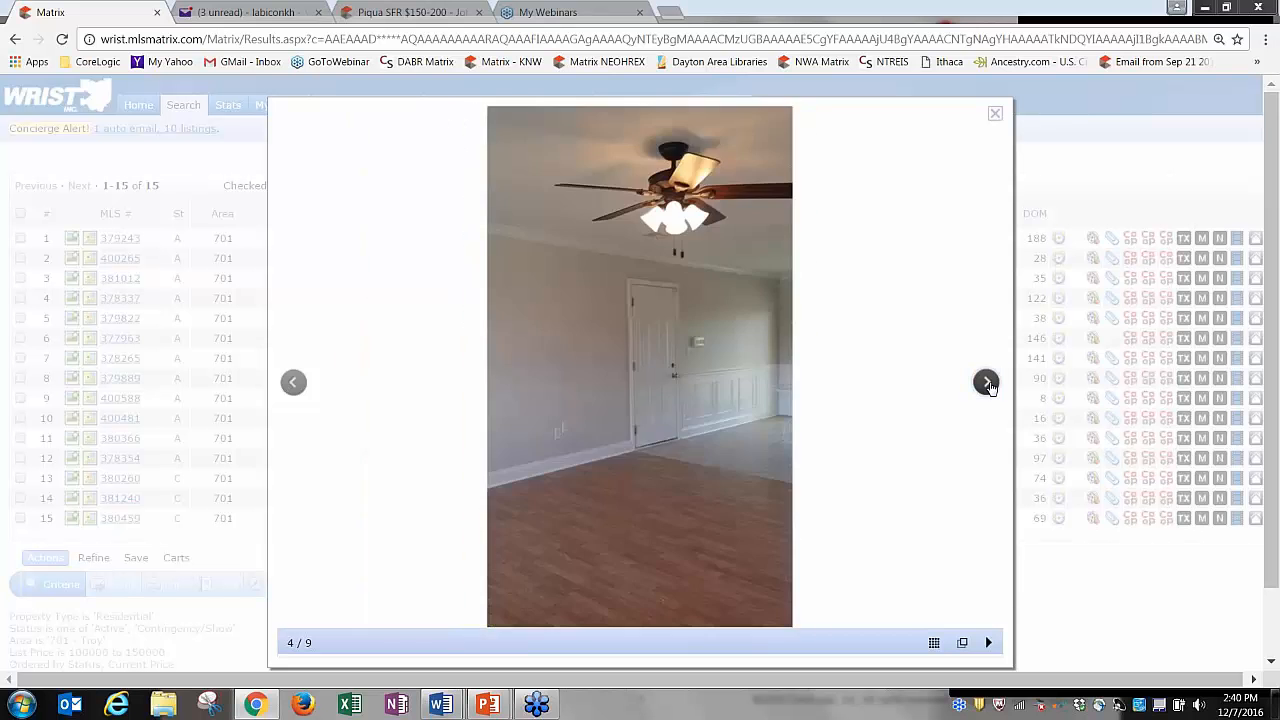
left_click(987, 384)
left_click(987, 384)
left_click(987, 384)
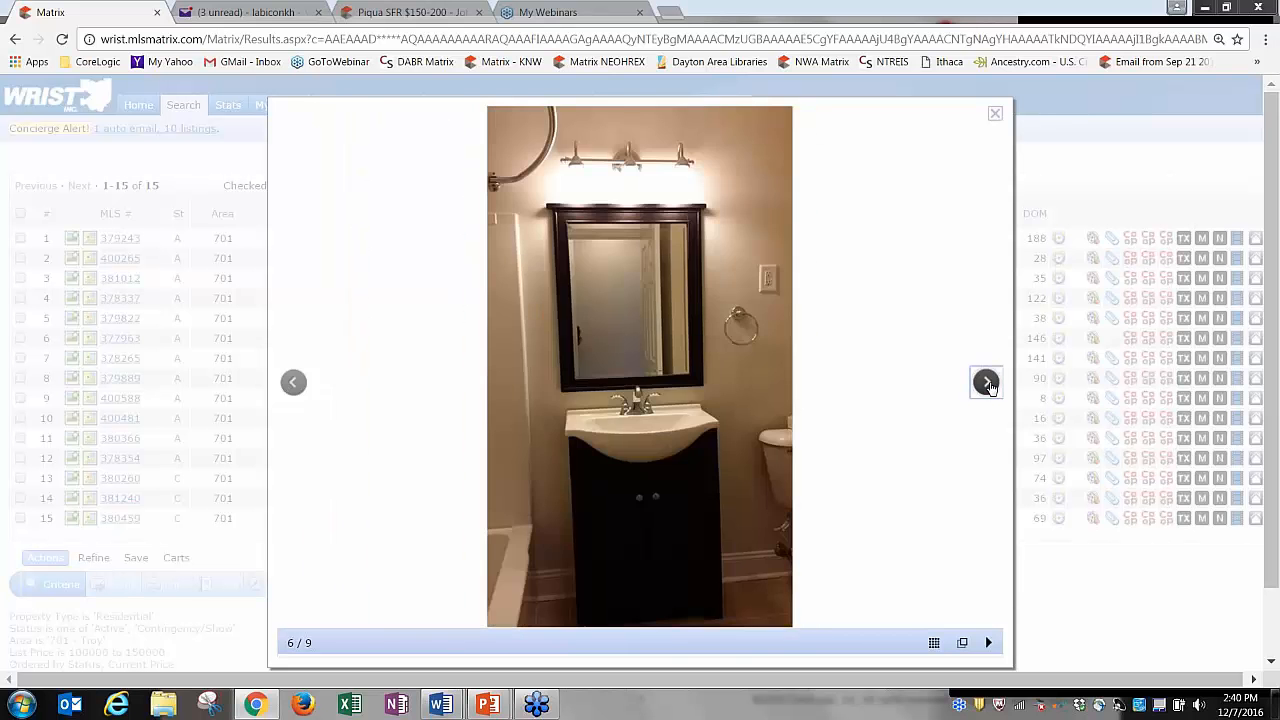
left_click(987, 384)
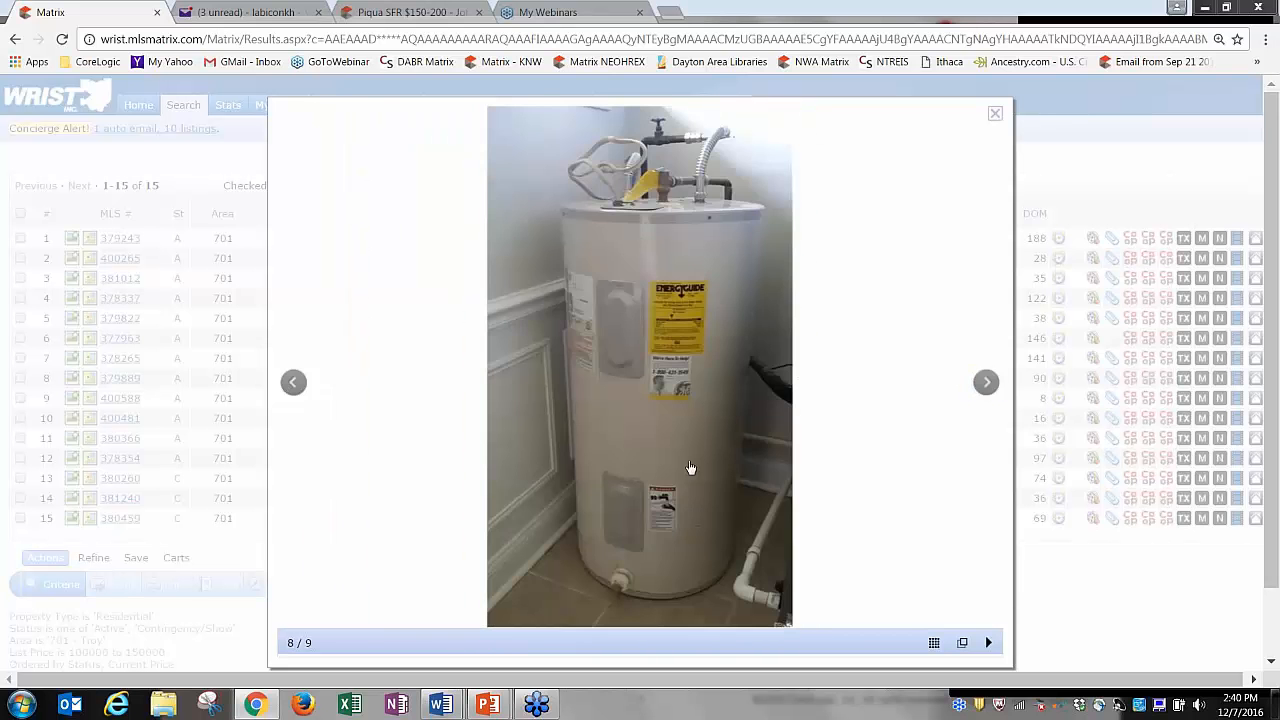
left_click(987, 383)
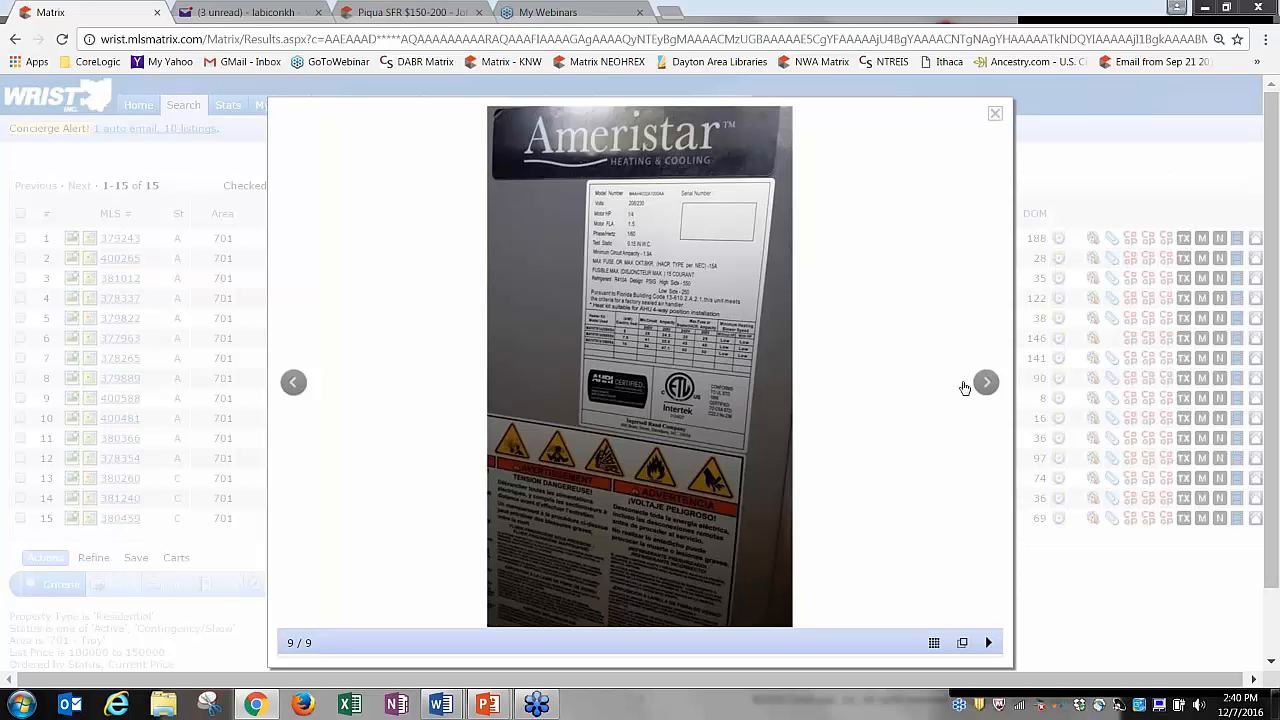
left_click(986, 384)
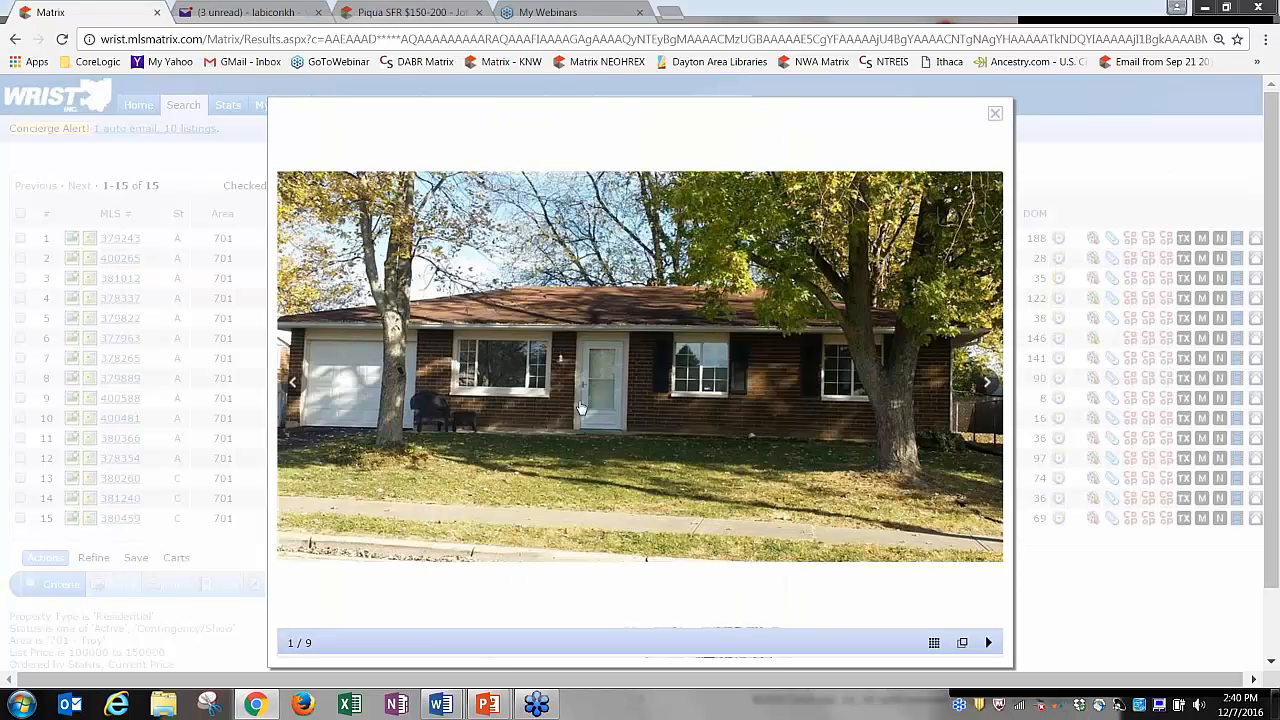
left_click(986, 383)
left_click(986, 383)
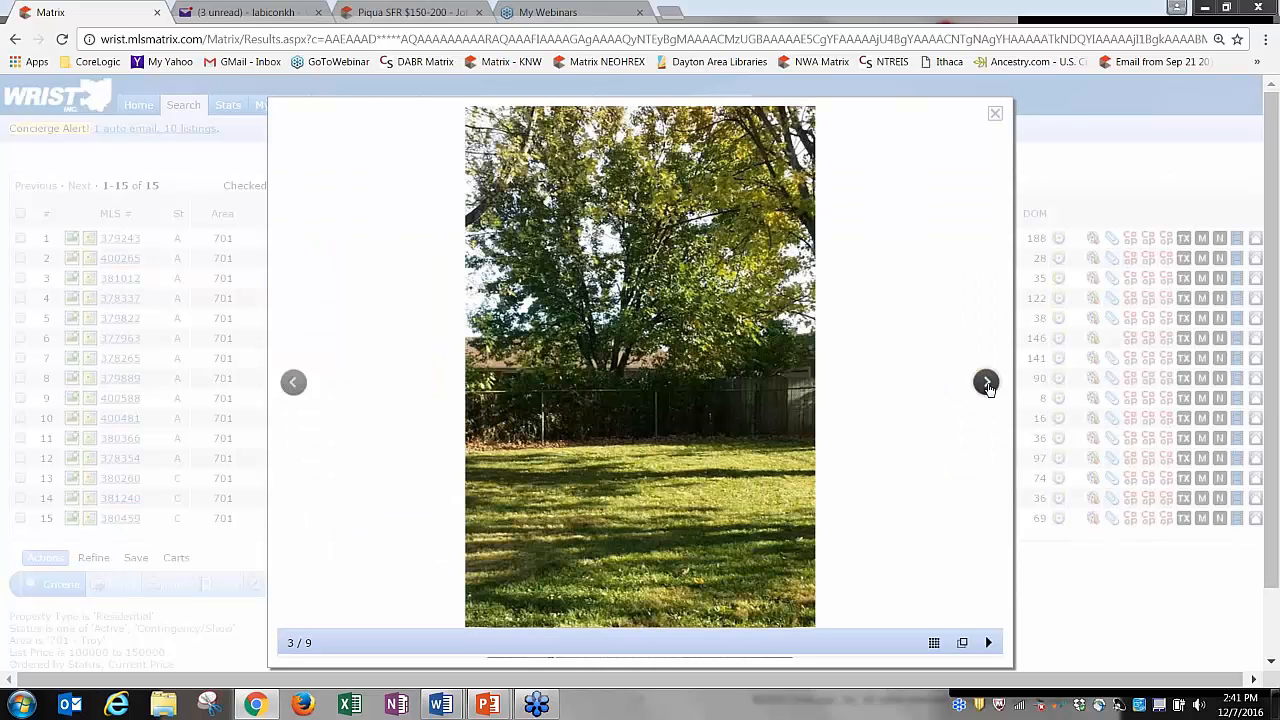
left_click(986, 383)
left_click(986, 383)
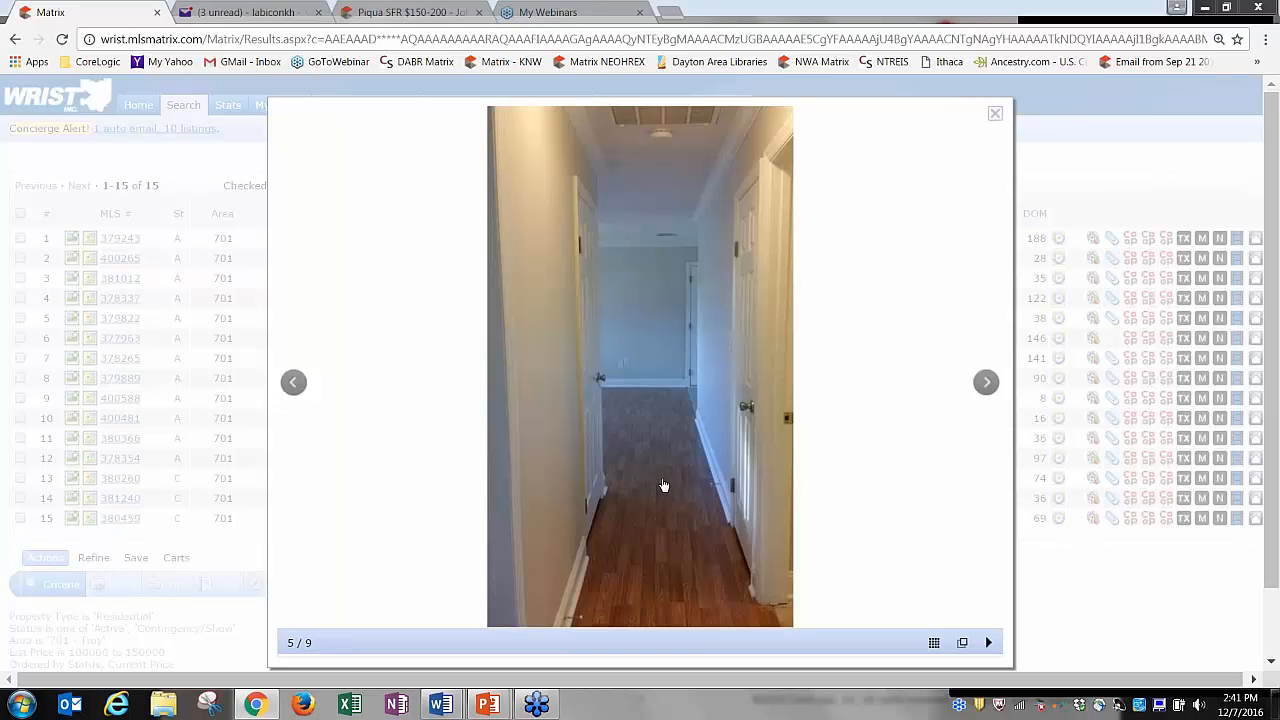
left_click(994, 114)
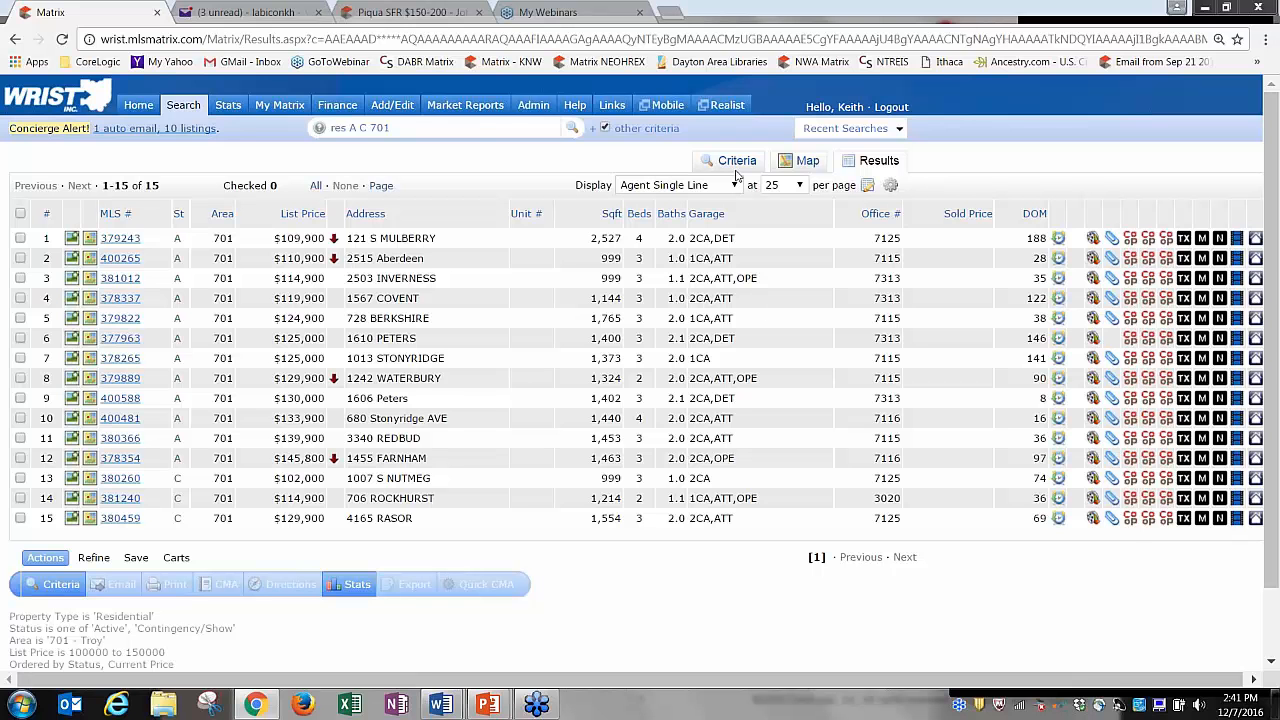
left_click(72, 260)
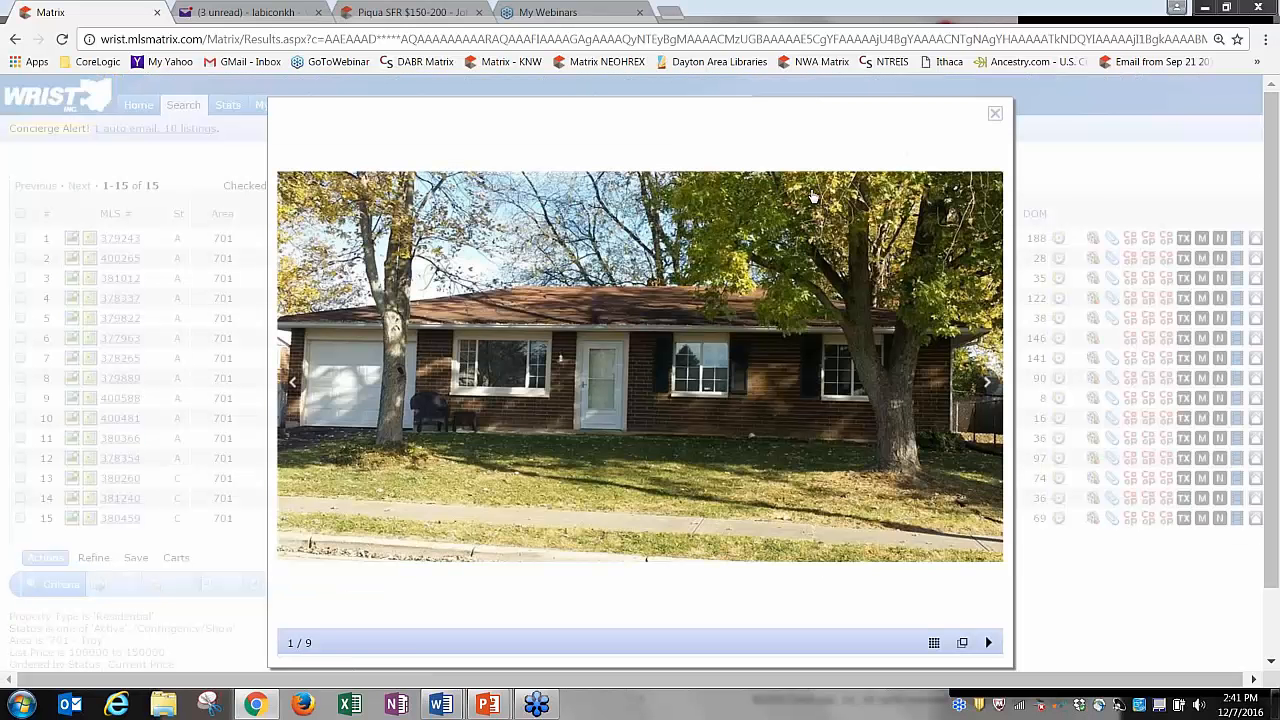
left_click(997, 115)
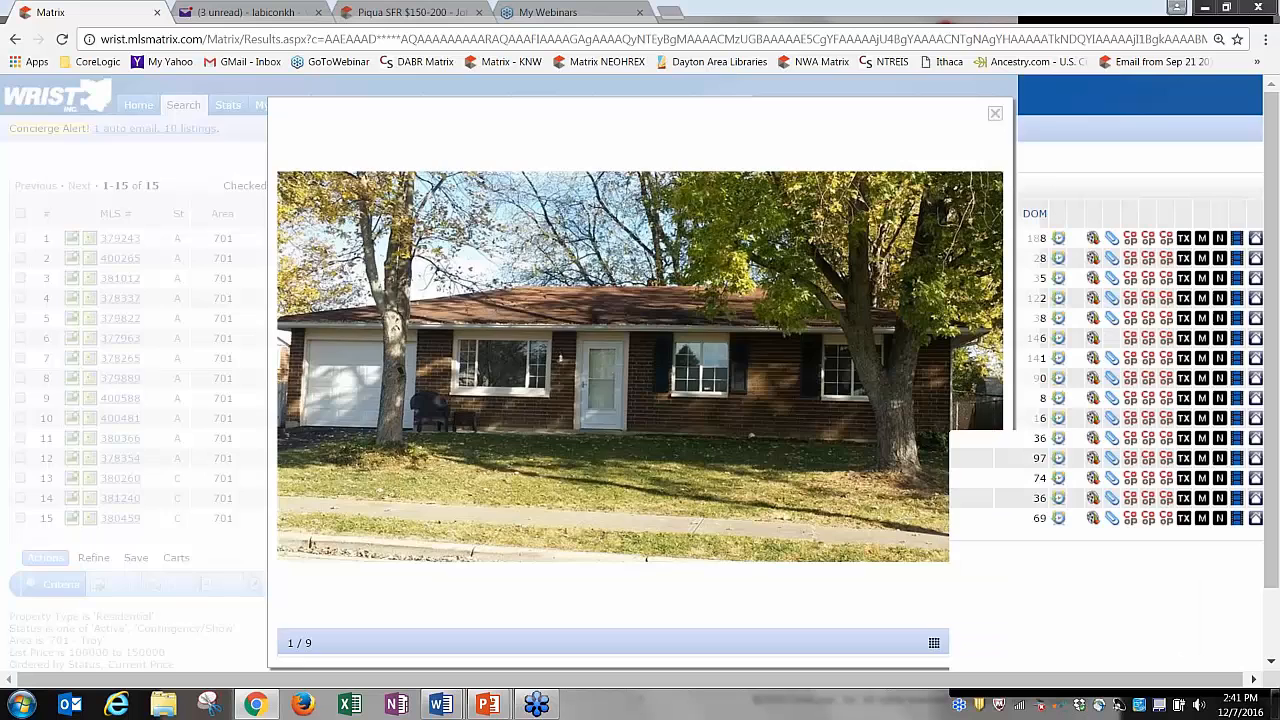
left_click(72, 340)
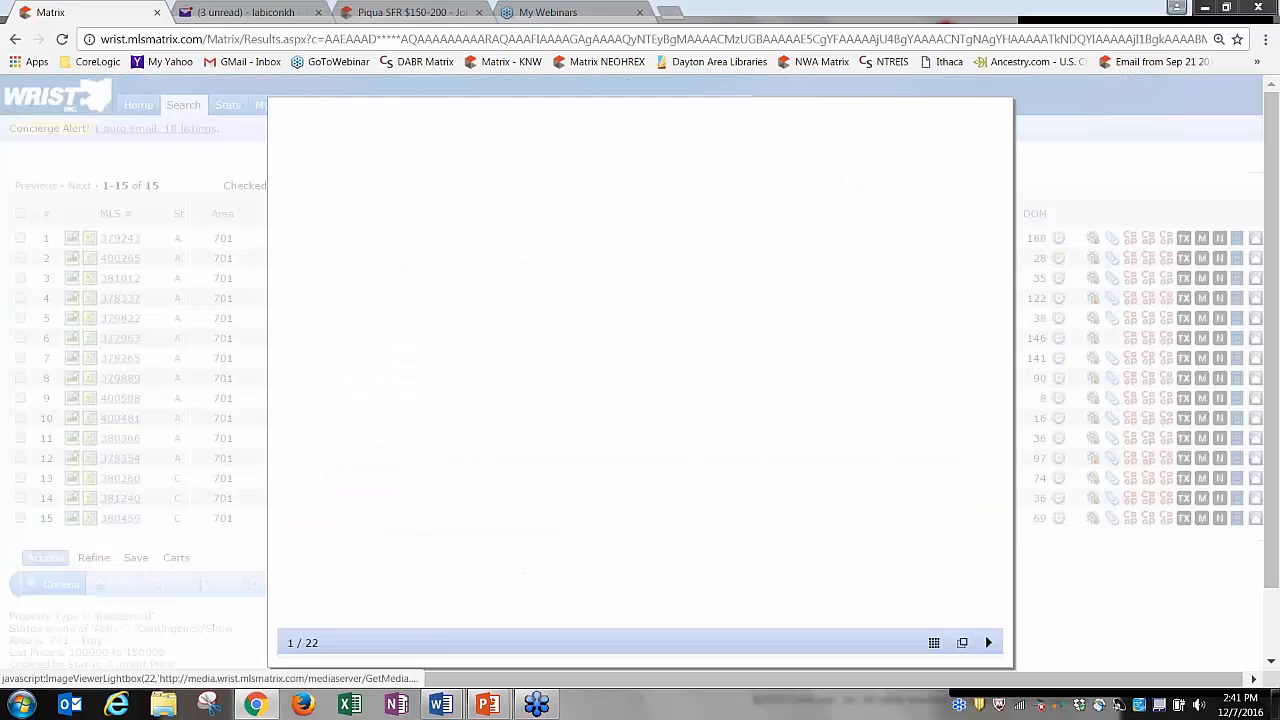
left_click(997, 116)
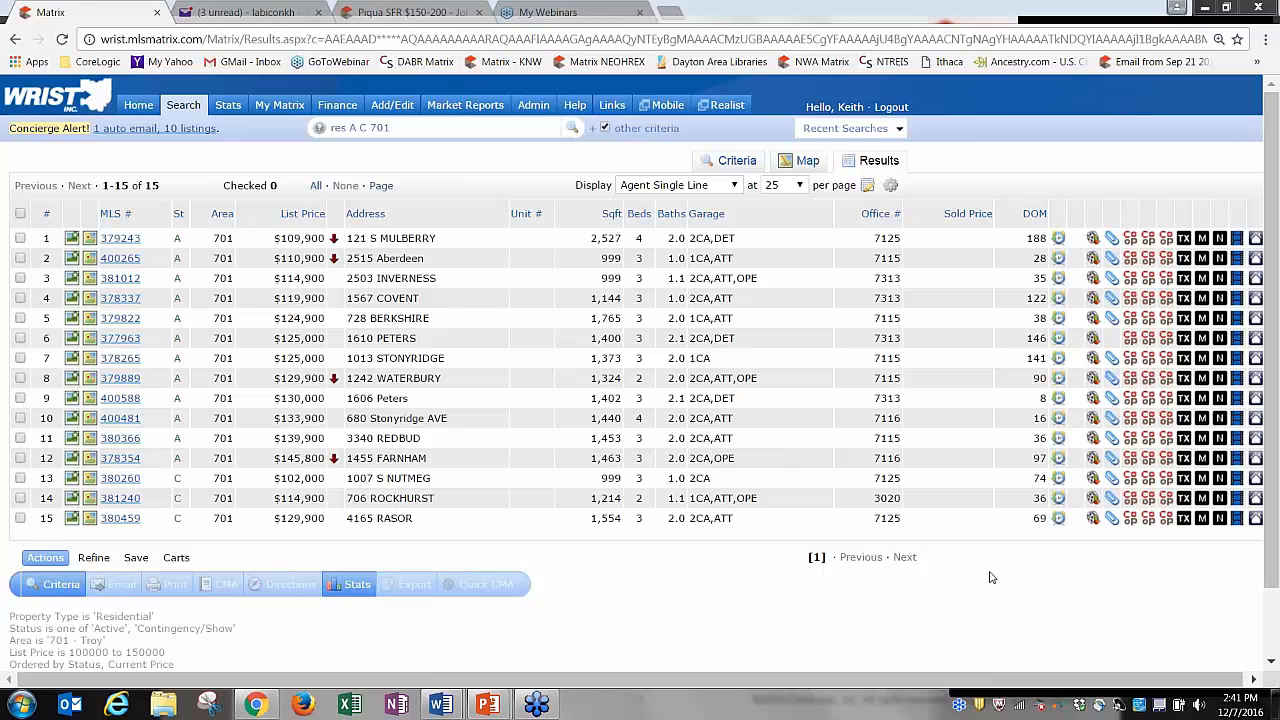
left_click(89, 318)
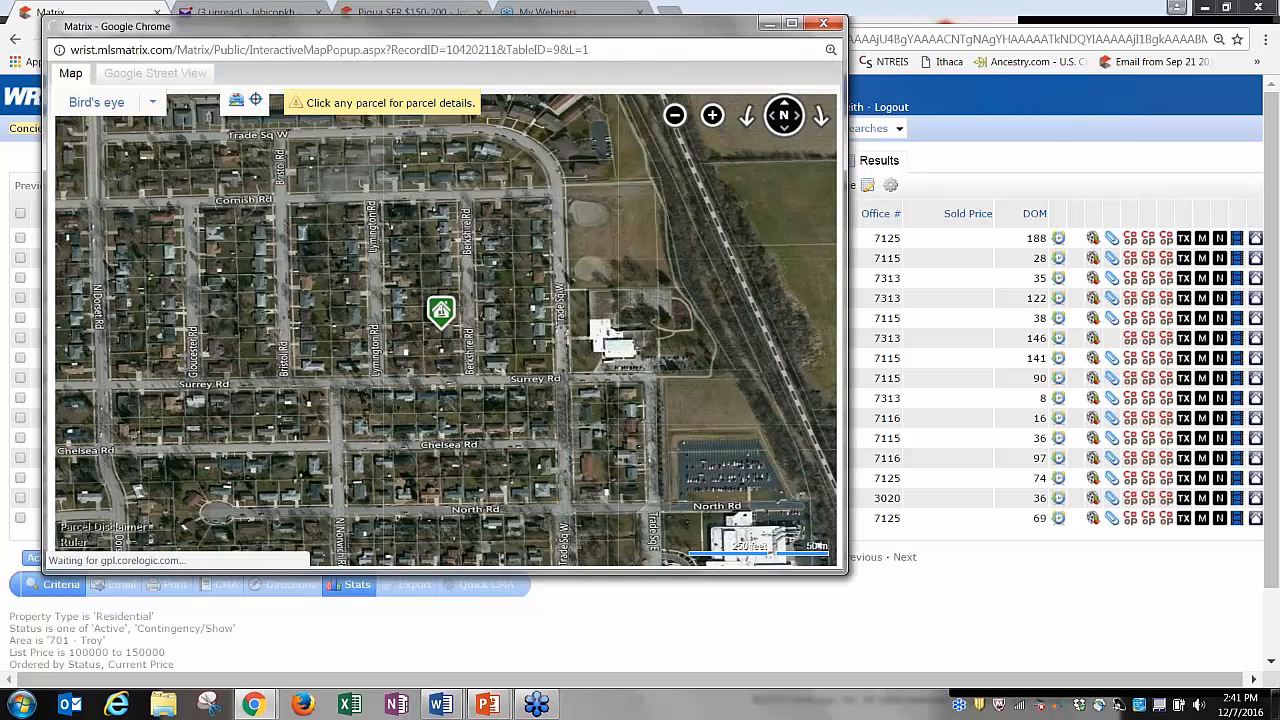
mouse_move(152, 107)
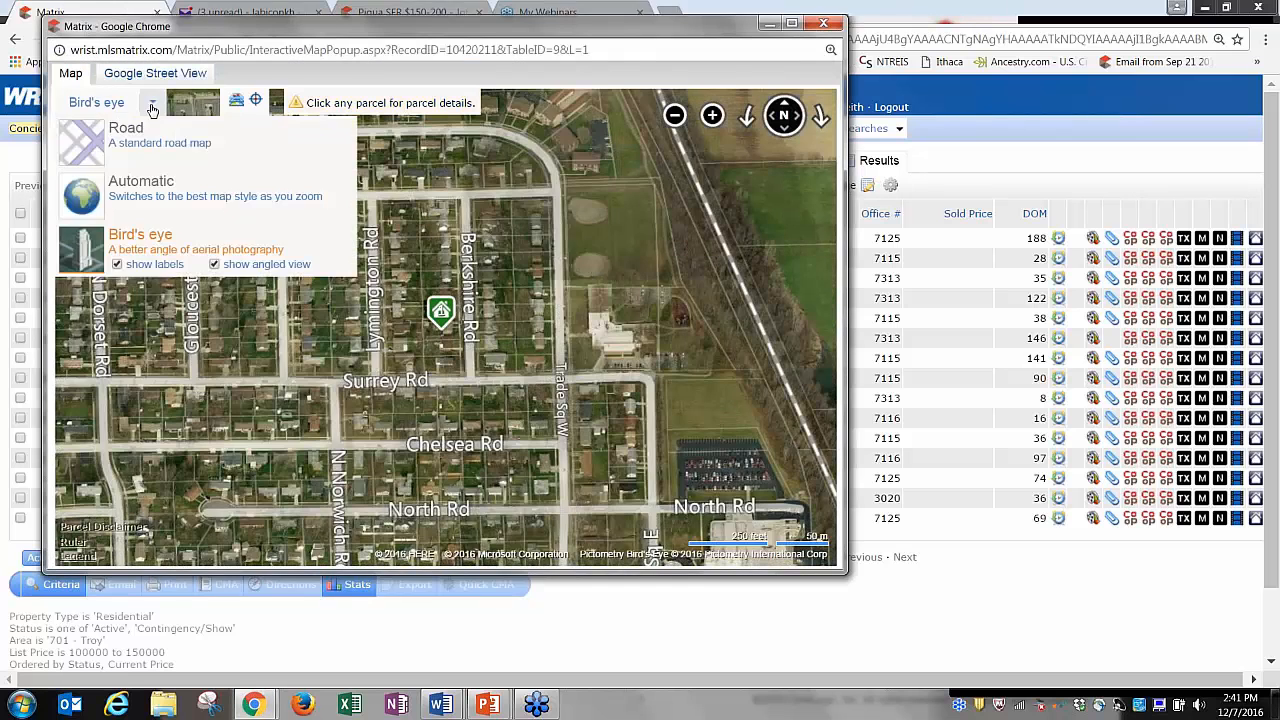
left_click(134, 184)
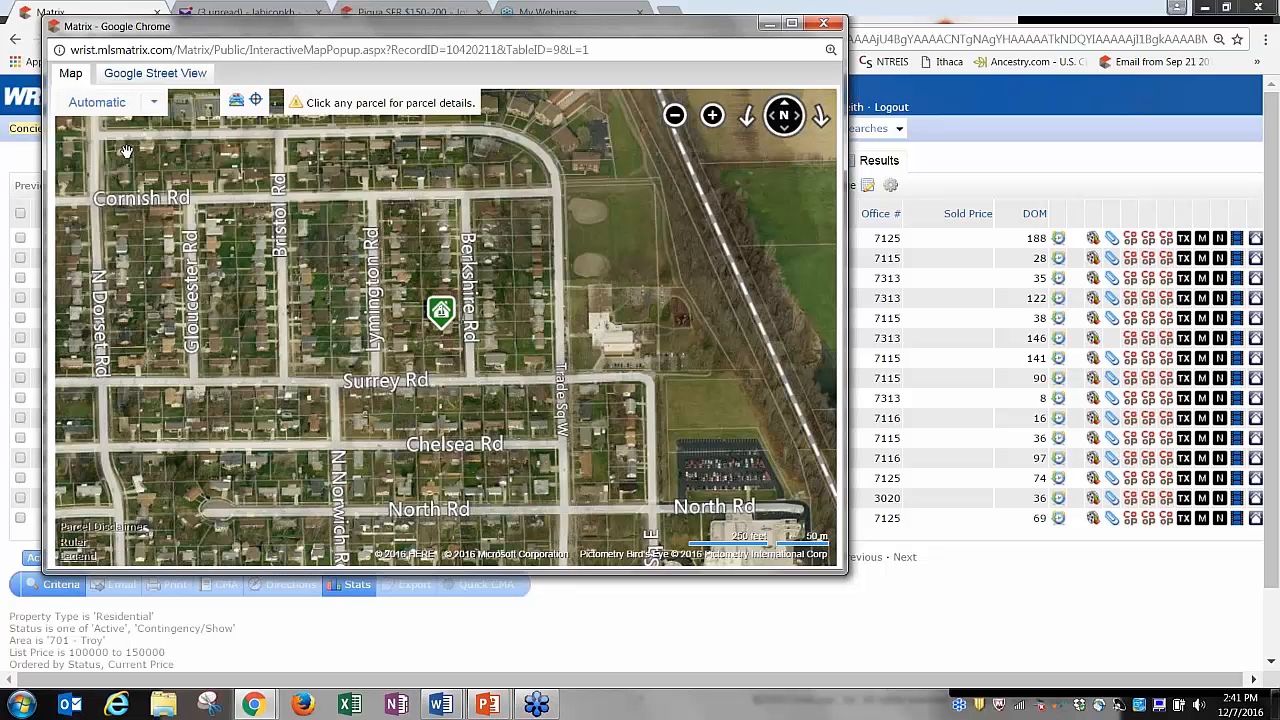
mouse_move(155, 106)
left_click(155, 74)
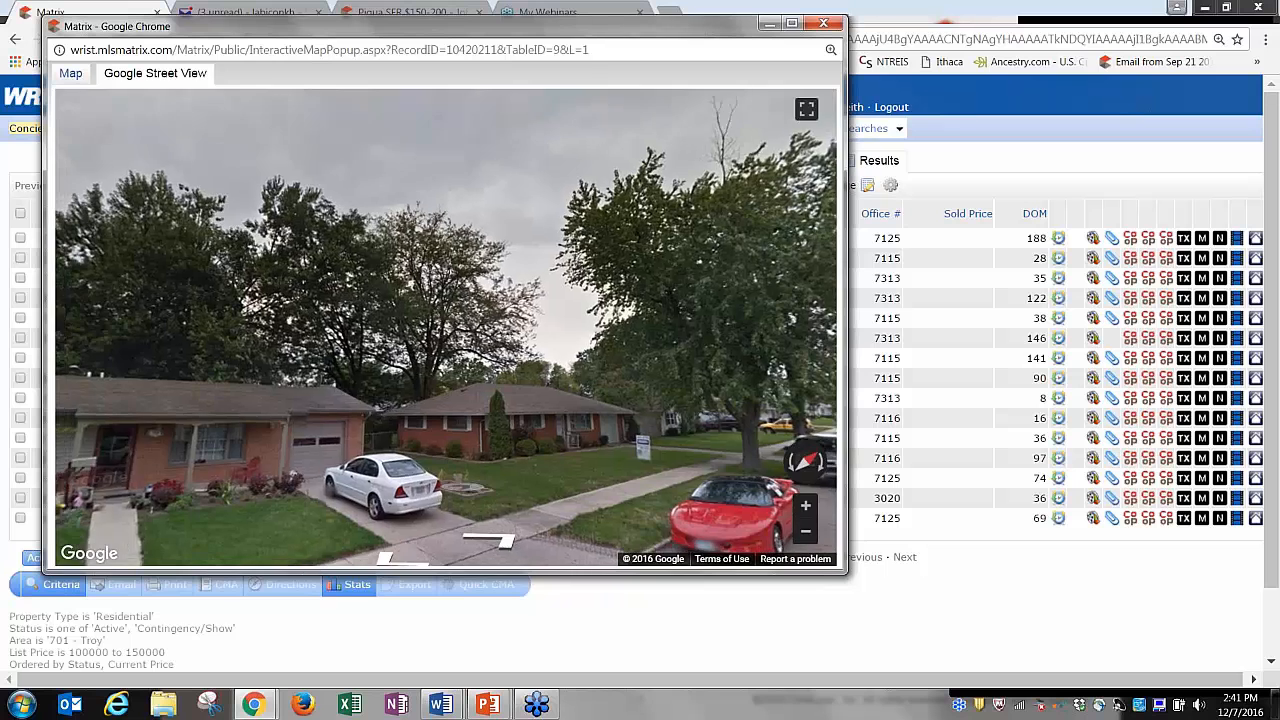
left_click(666, 330)
left_click_drag(666, 330, 588, 328)
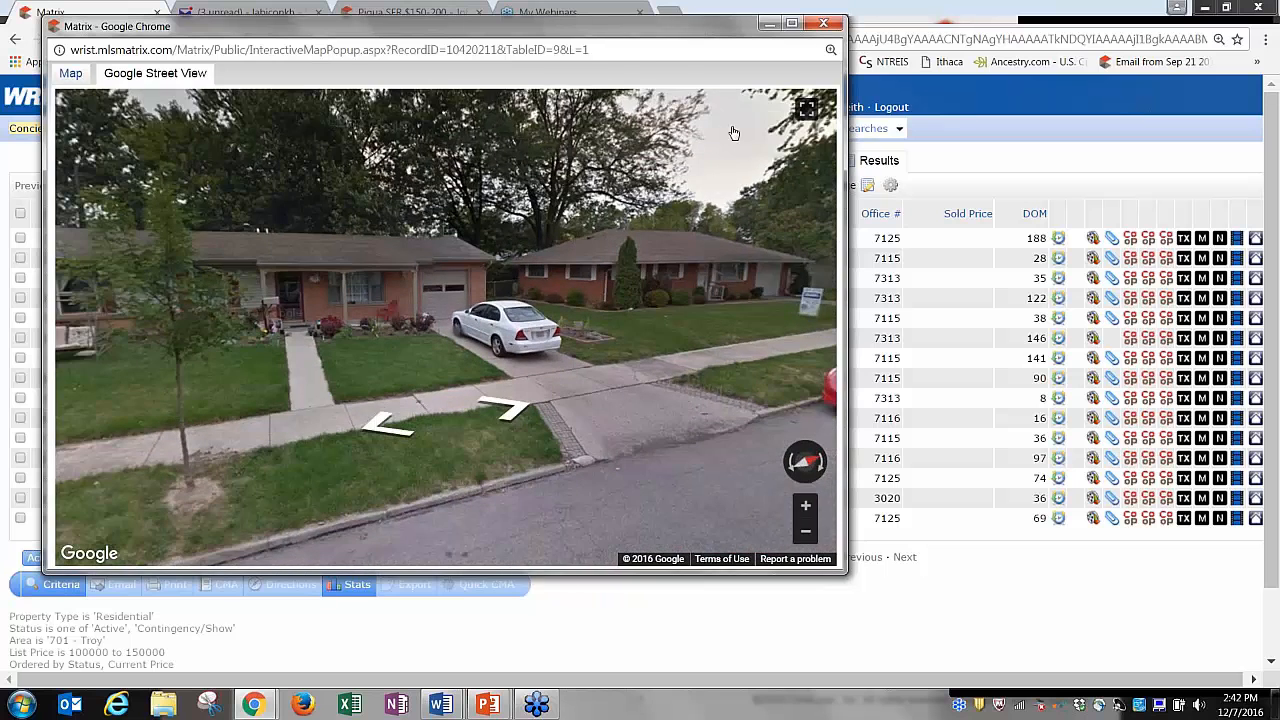
left_click(826, 23)
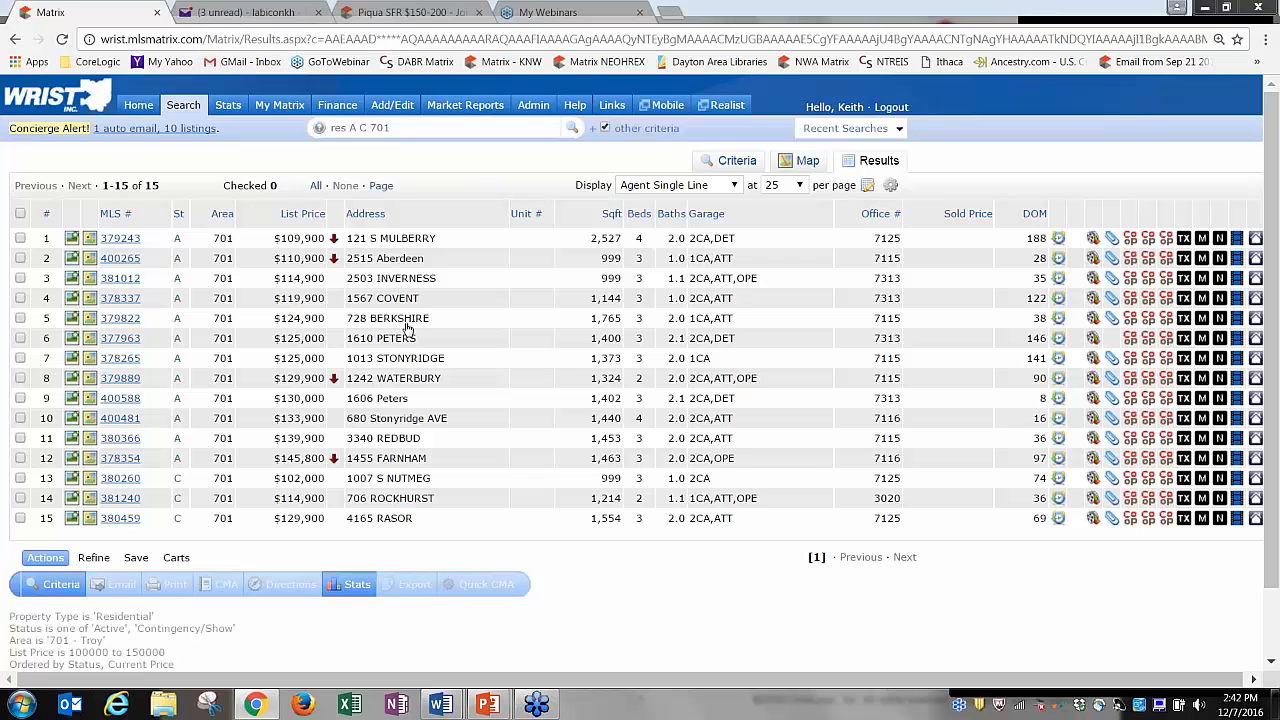
left_click(89, 318)
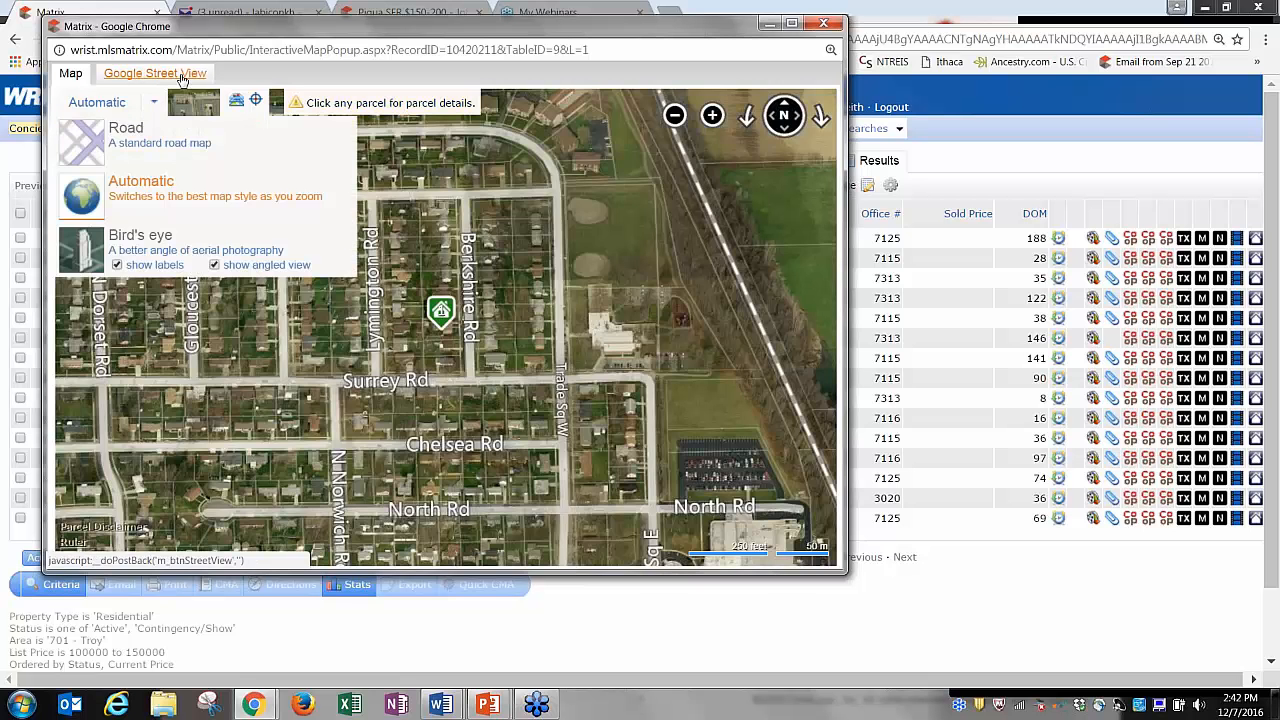
left_click(182, 79)
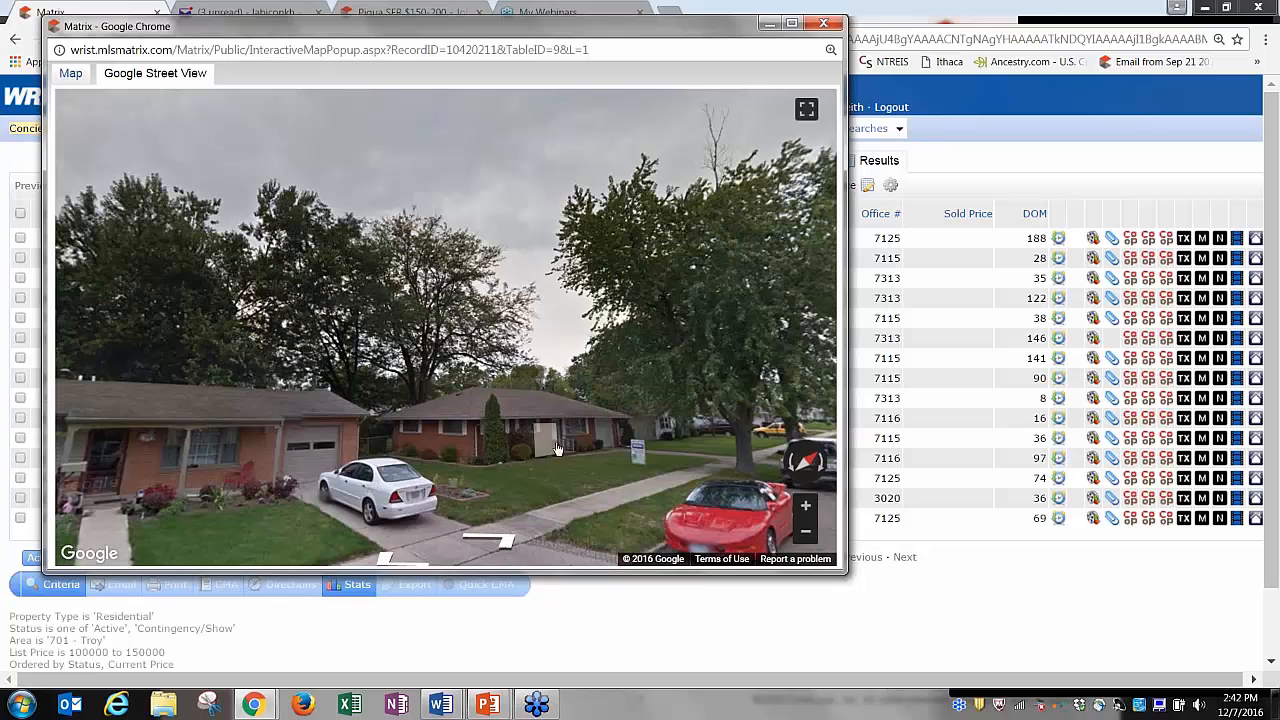
left_click(380, 455)
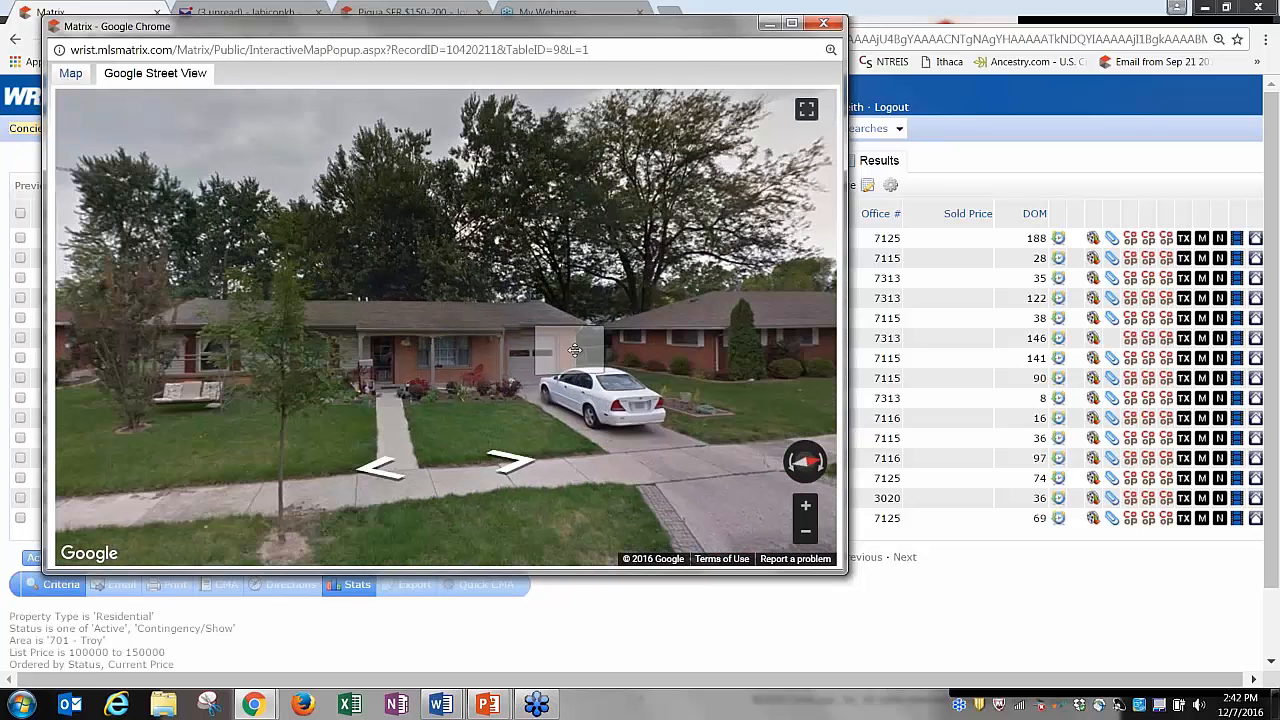
left_click(602, 334)
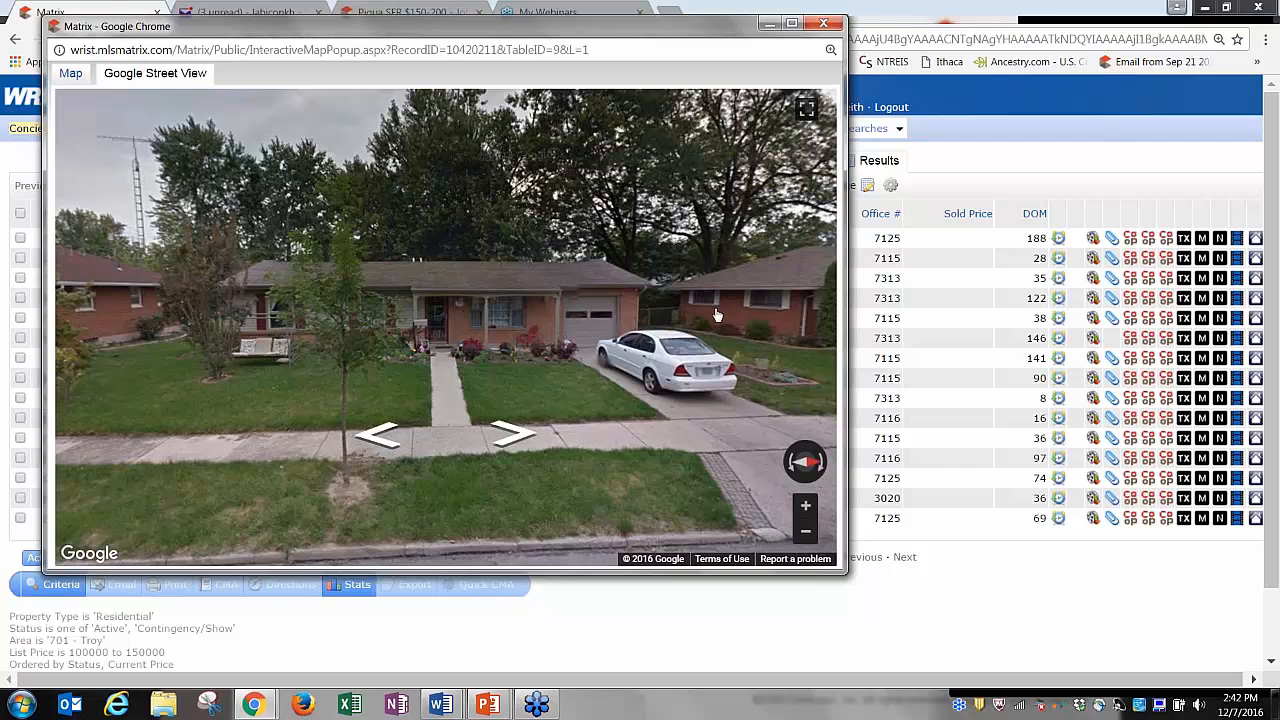
left_click_drag(717, 315, 375, 318)
left_click_drag(715, 318, 390, 320)
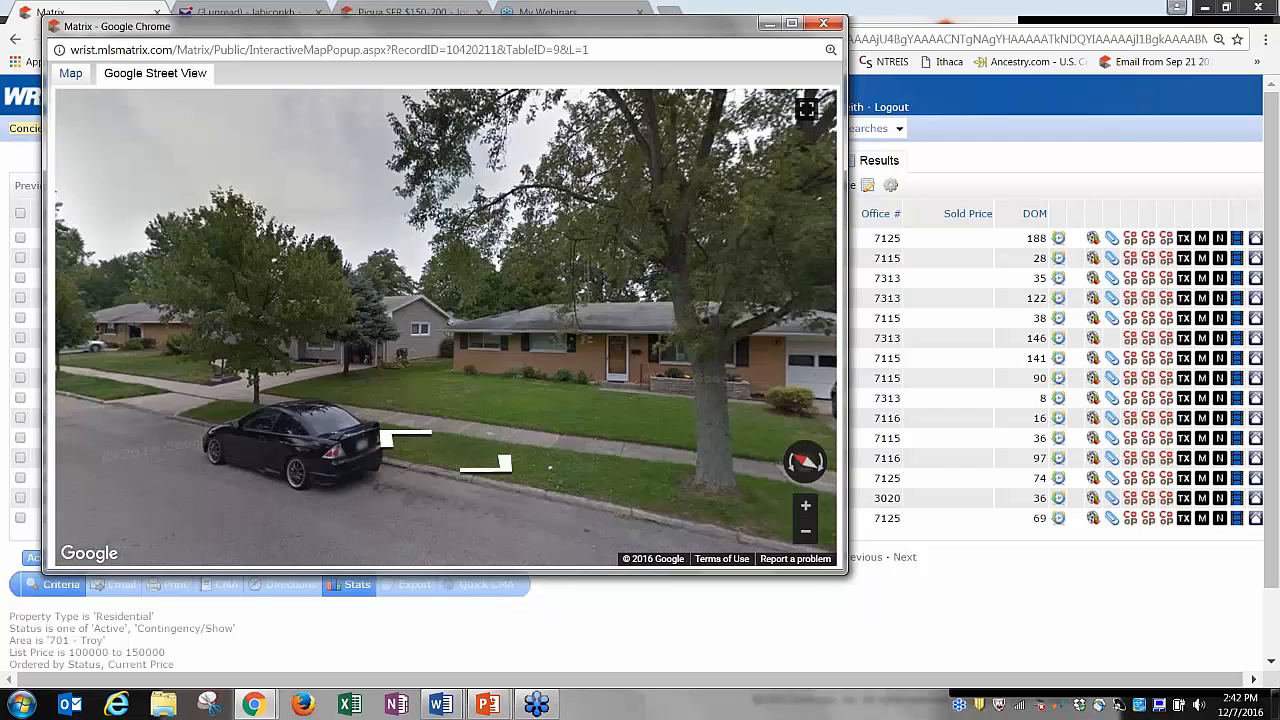
left_click_drag(600, 340, 395, 295)
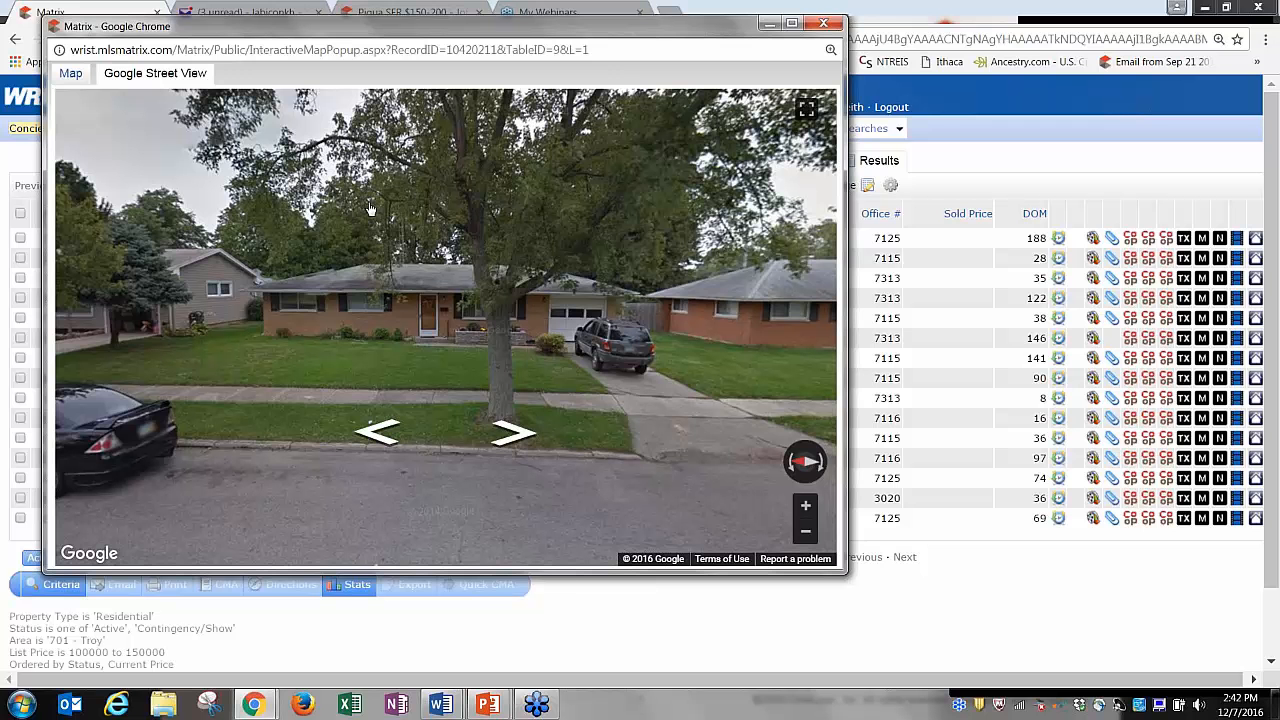
Zoom the parcel map to bird's-eye imagery and view owners of the listing's parcel and the one north.
left_click(70, 73)
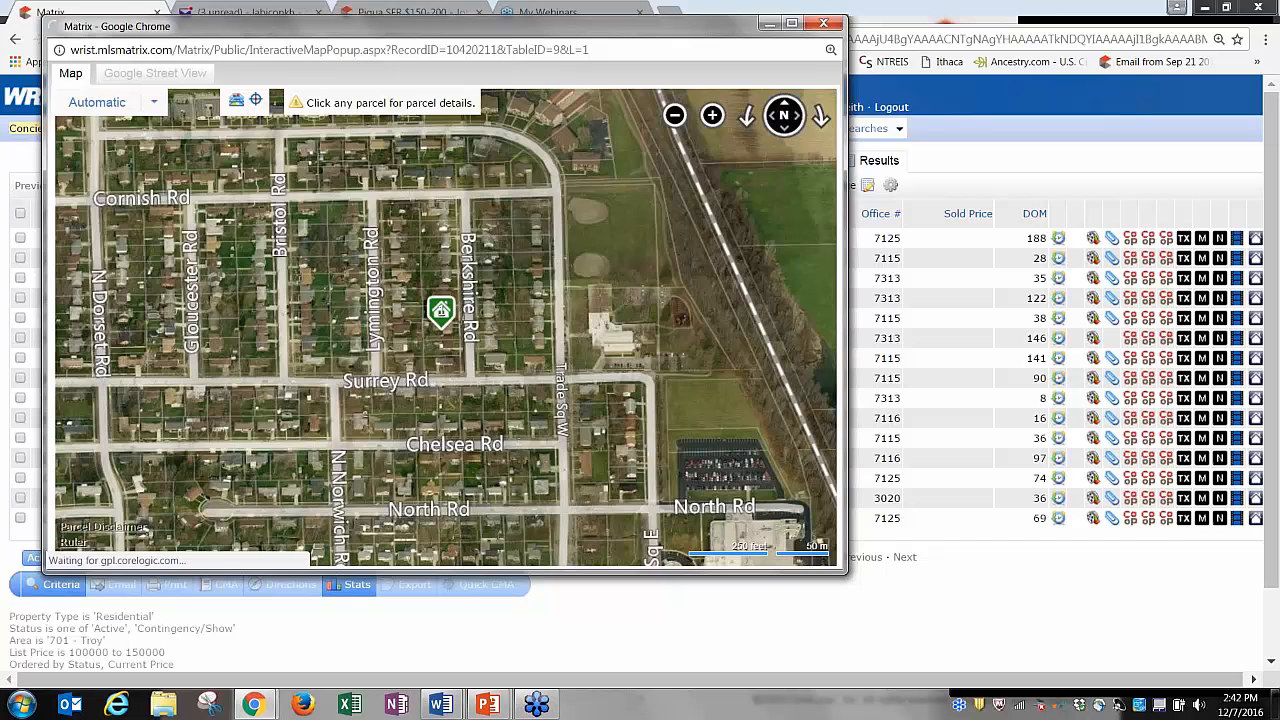
left_click(712, 116)
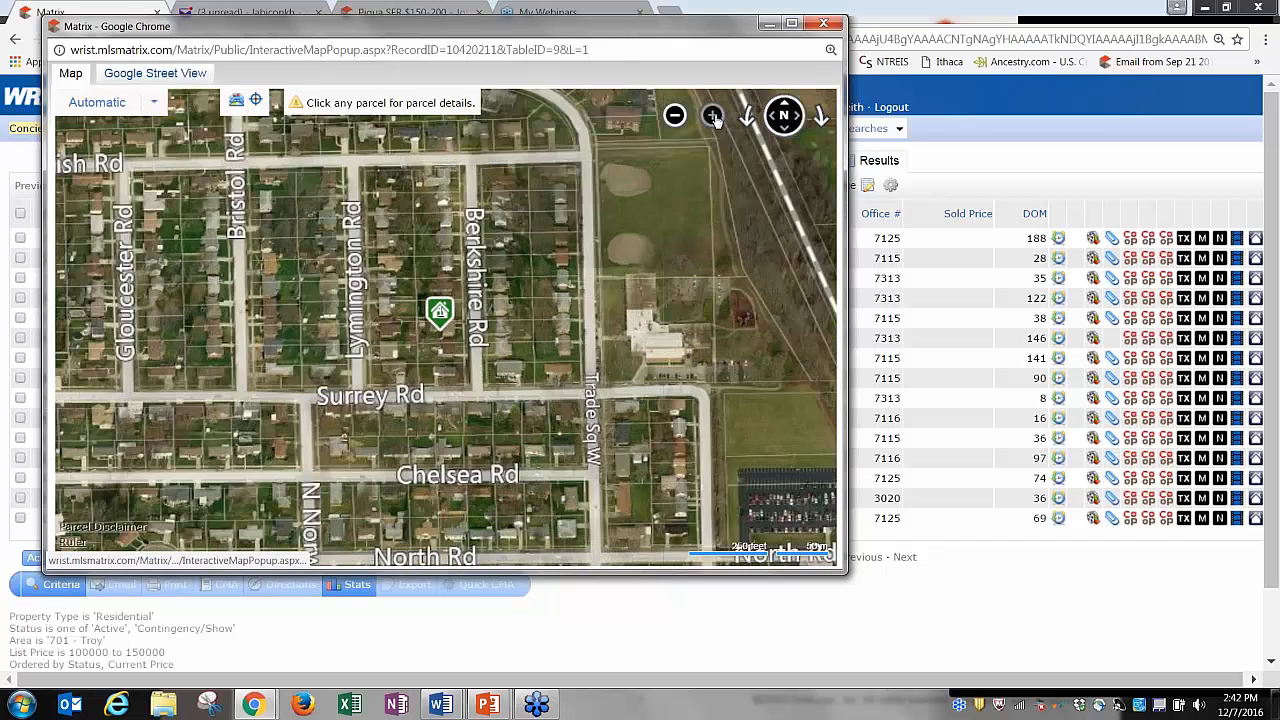
left_click(712, 116)
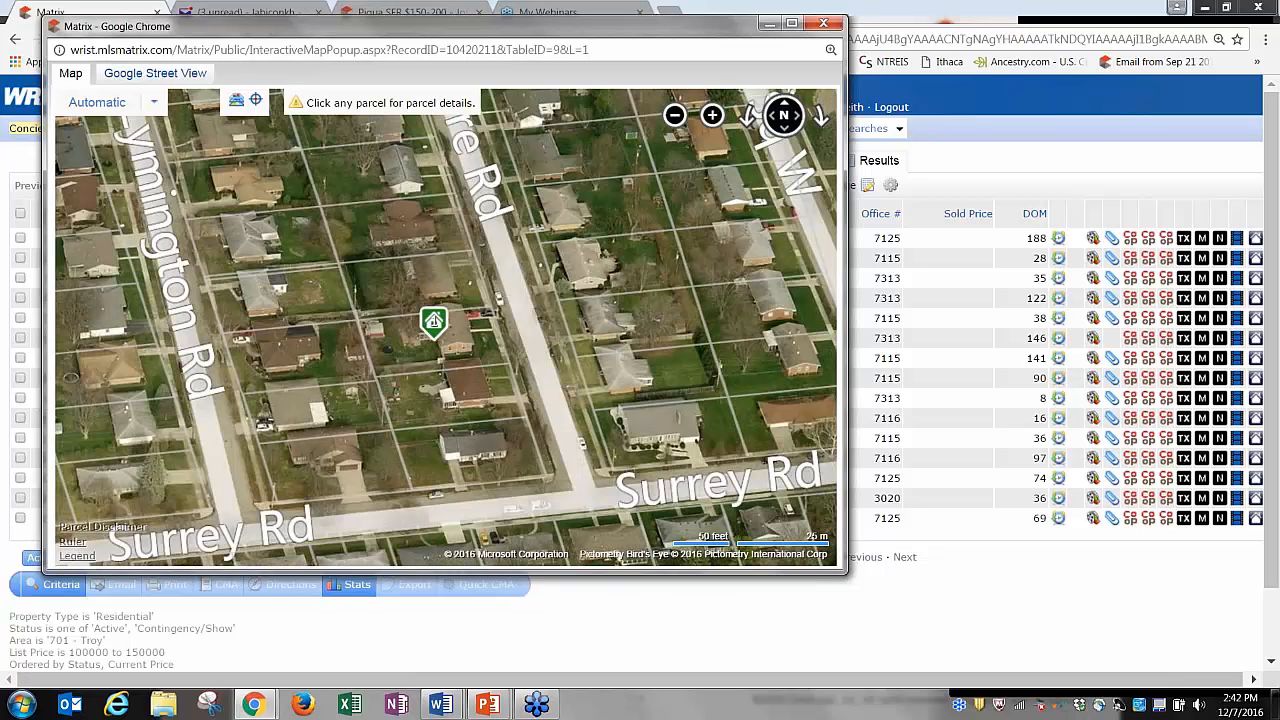
left_click(462, 348)
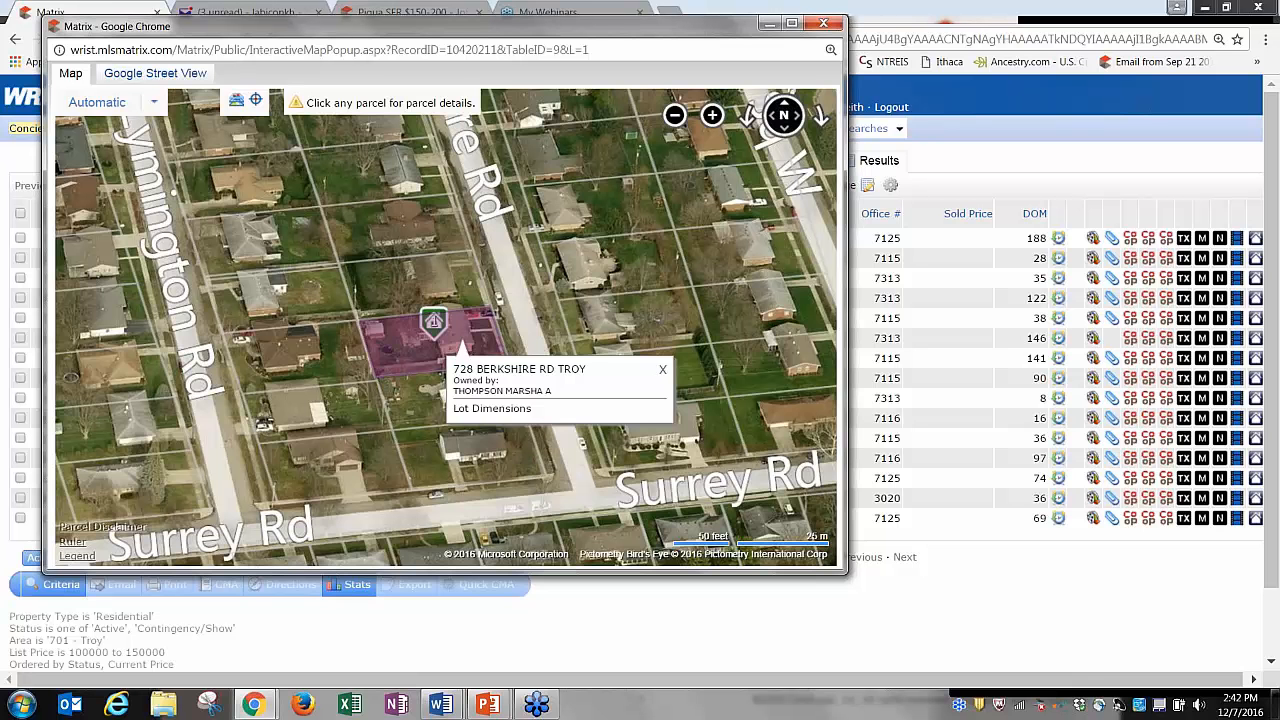
left_click(440, 290)
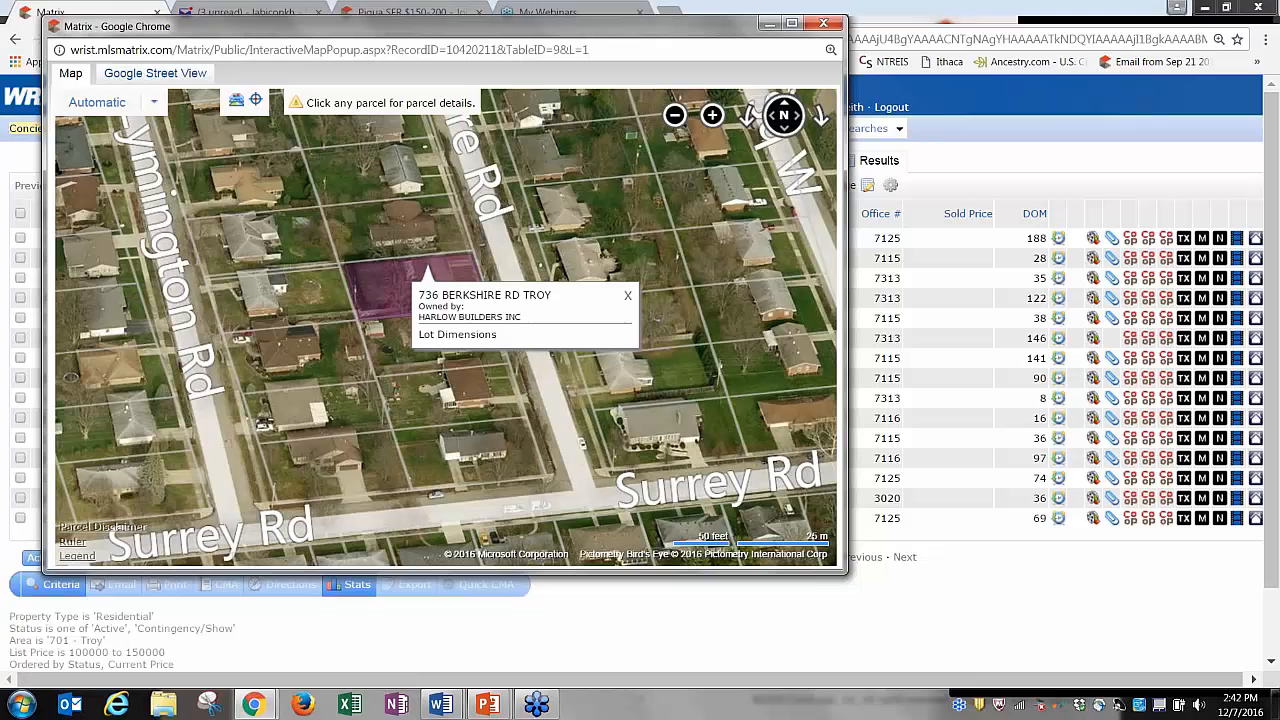
Check lot dimensions of the Lymington Rd parcel and the parcel south, then close the map window.
left_click(304, 297)
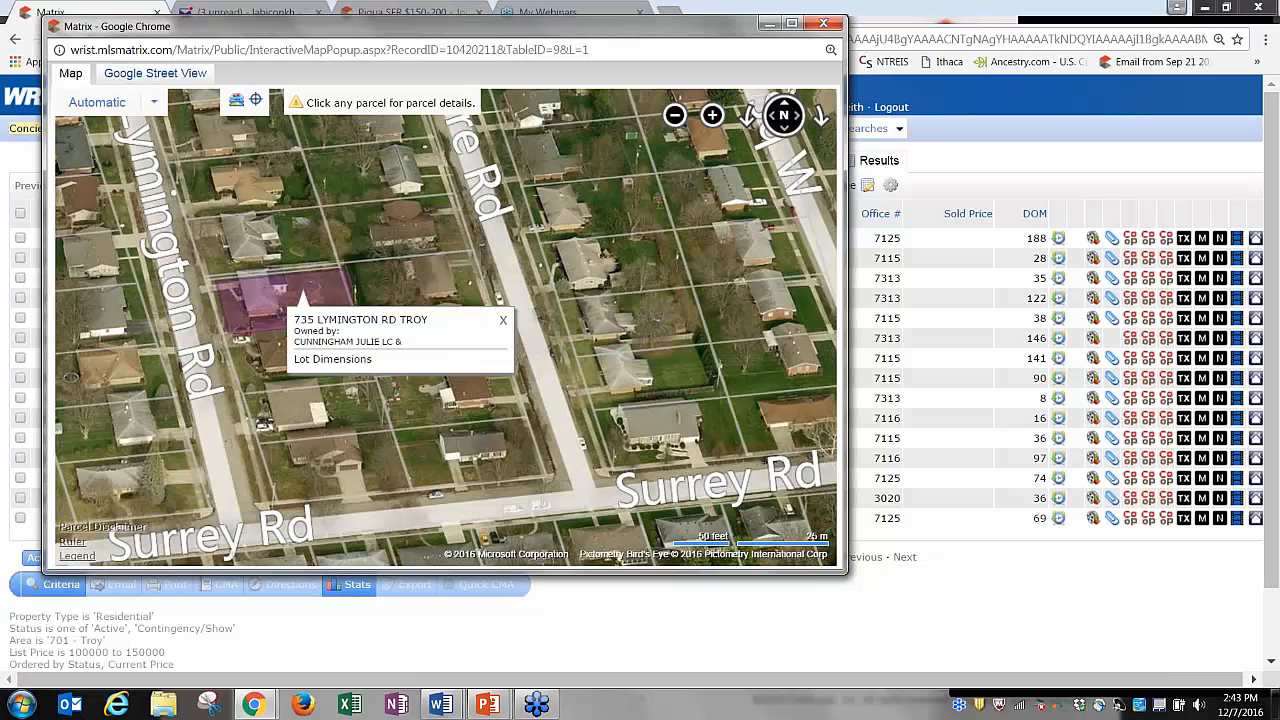
left_click(323, 360)
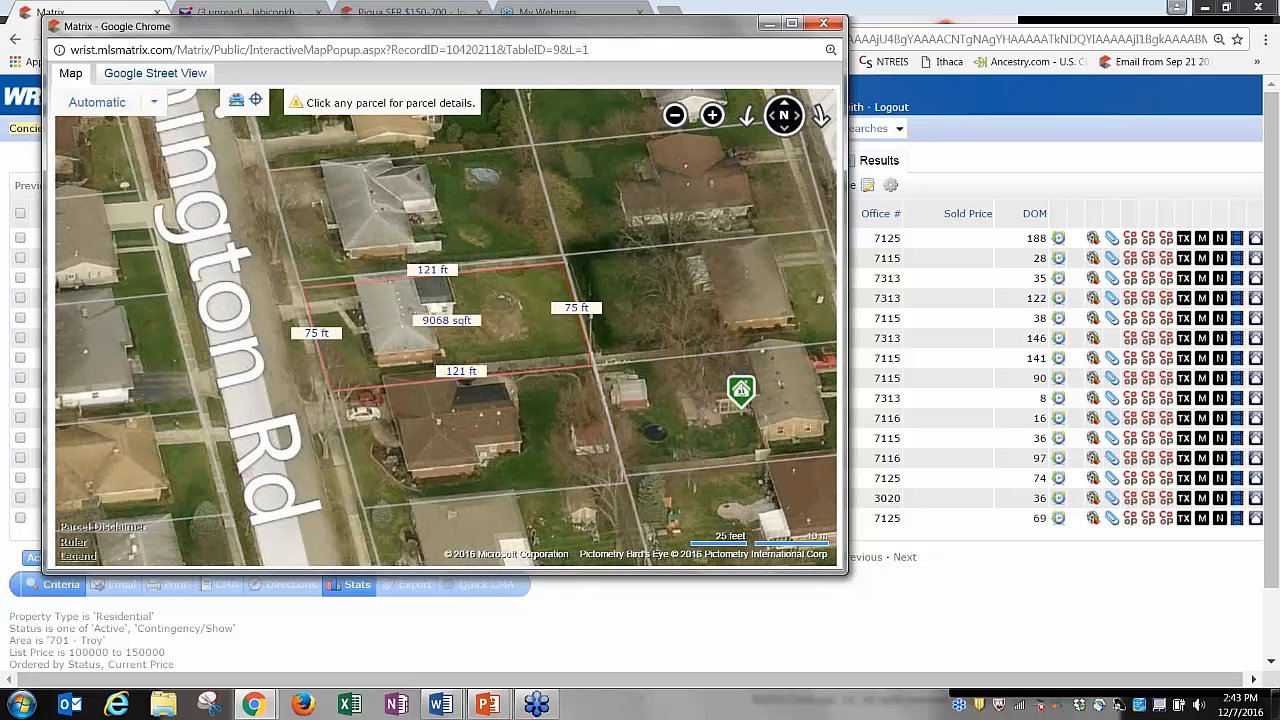
left_click(456, 428)
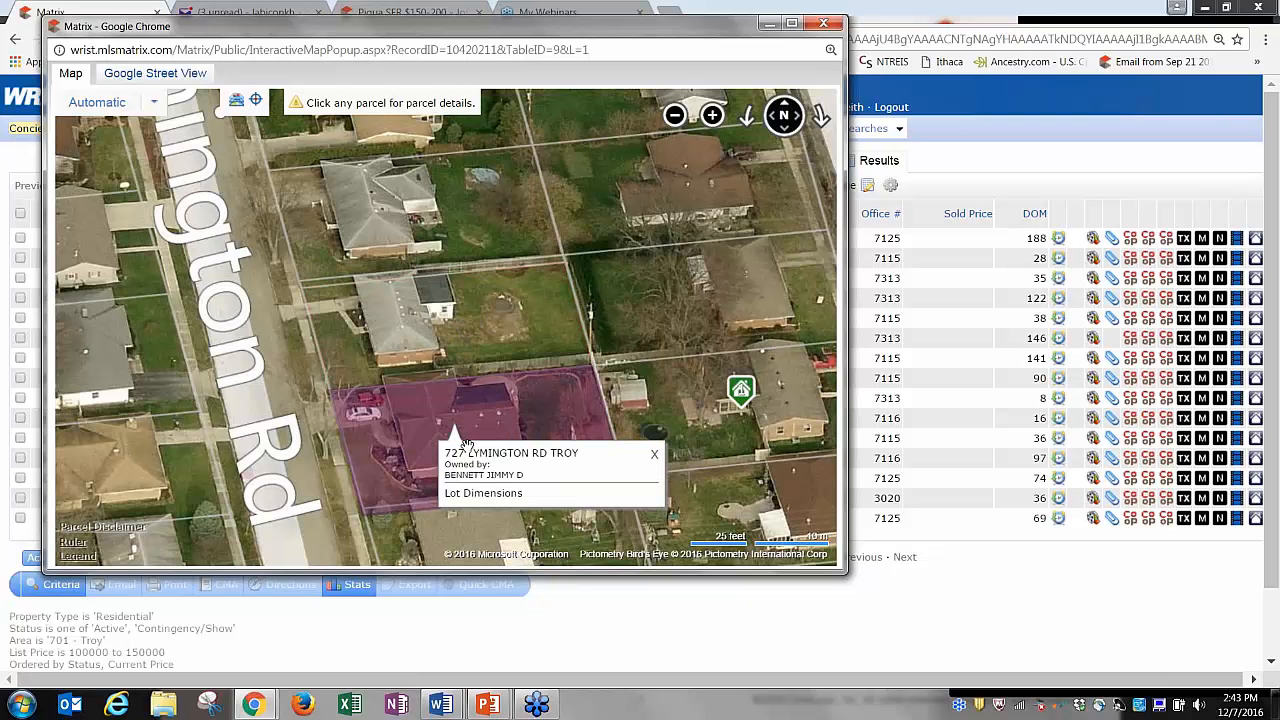
left_click(480, 495)
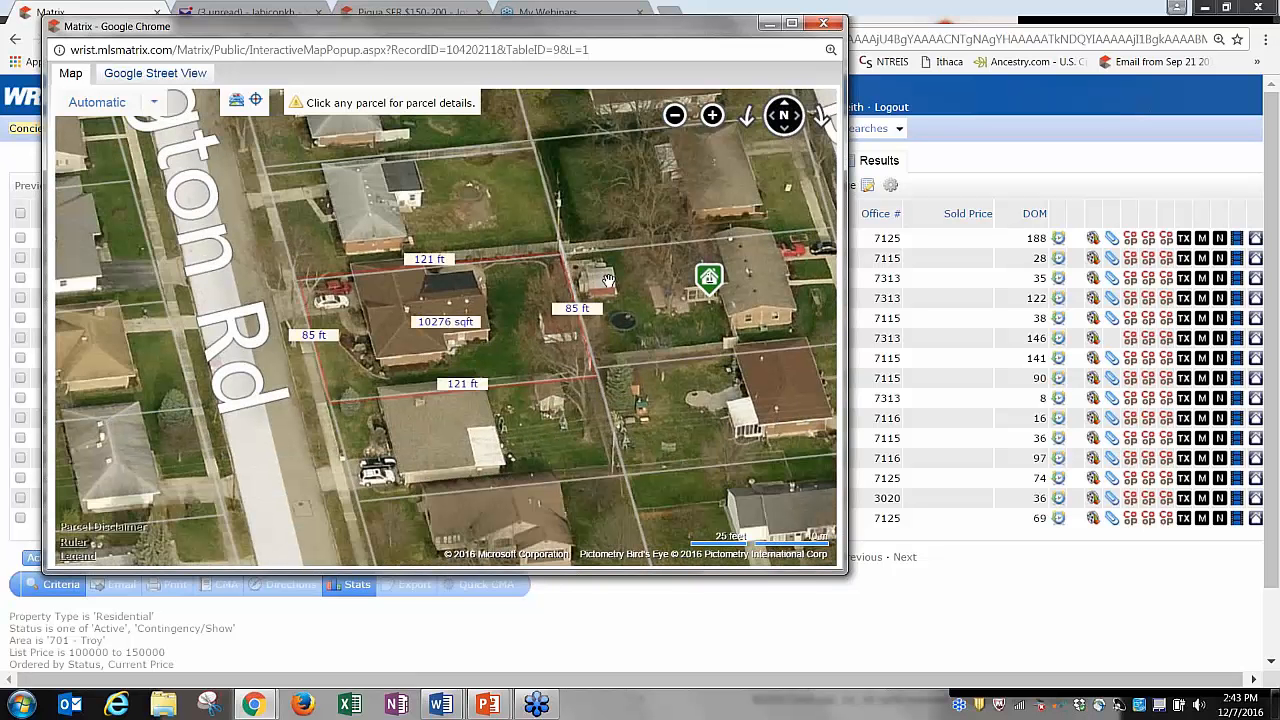
right_click(603, 277)
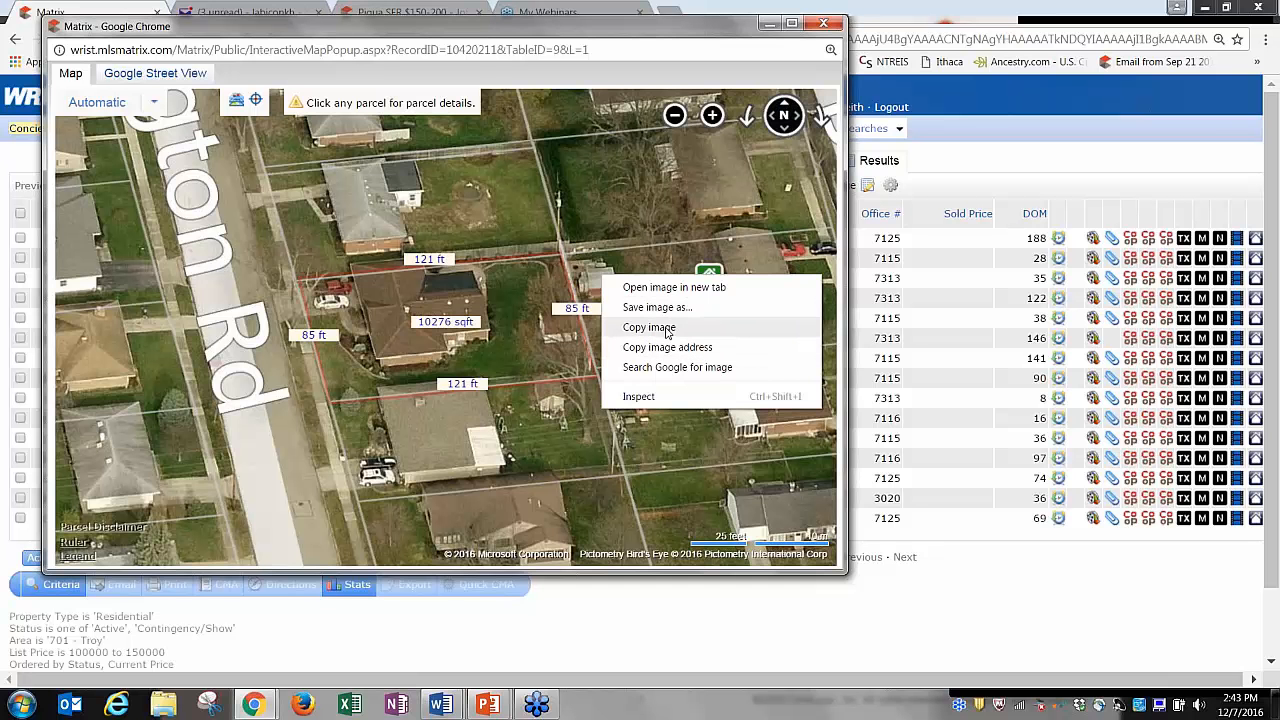
left_click(823, 24)
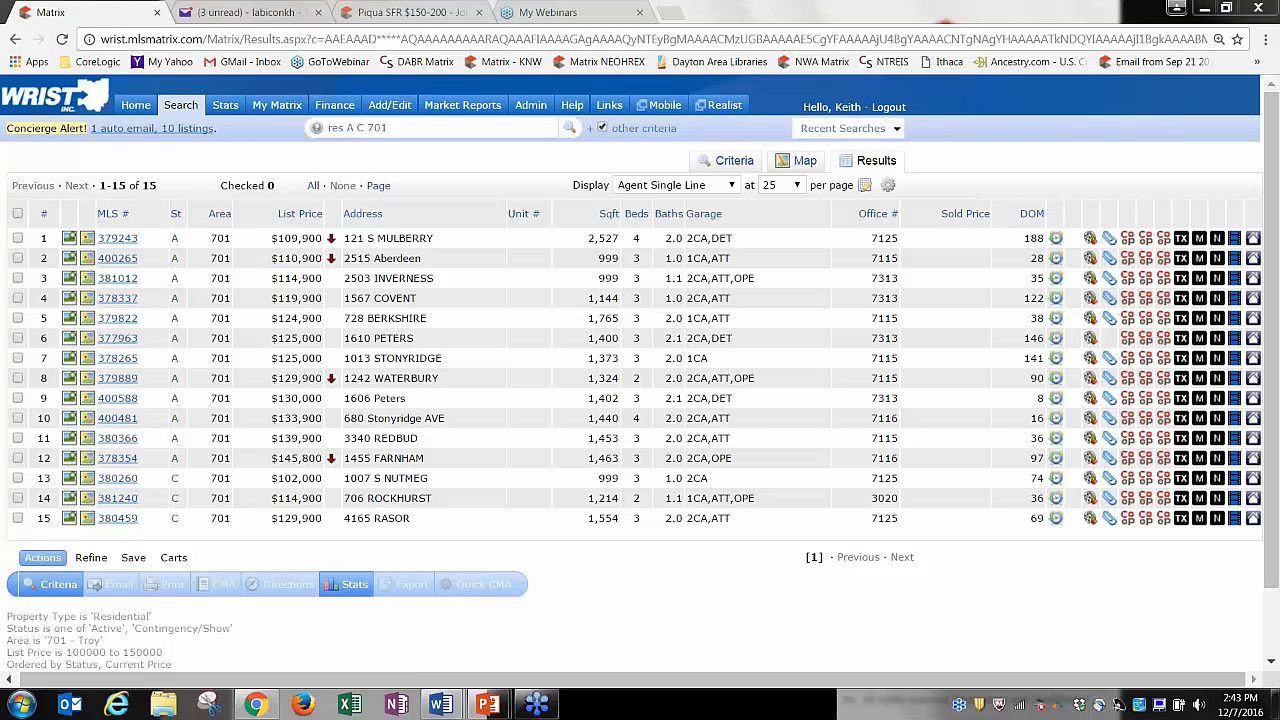
Move the history, Realist, attachments and TX tax-record columns in right after MLS #.
left_click_drag(1030, 213, 185, 205)
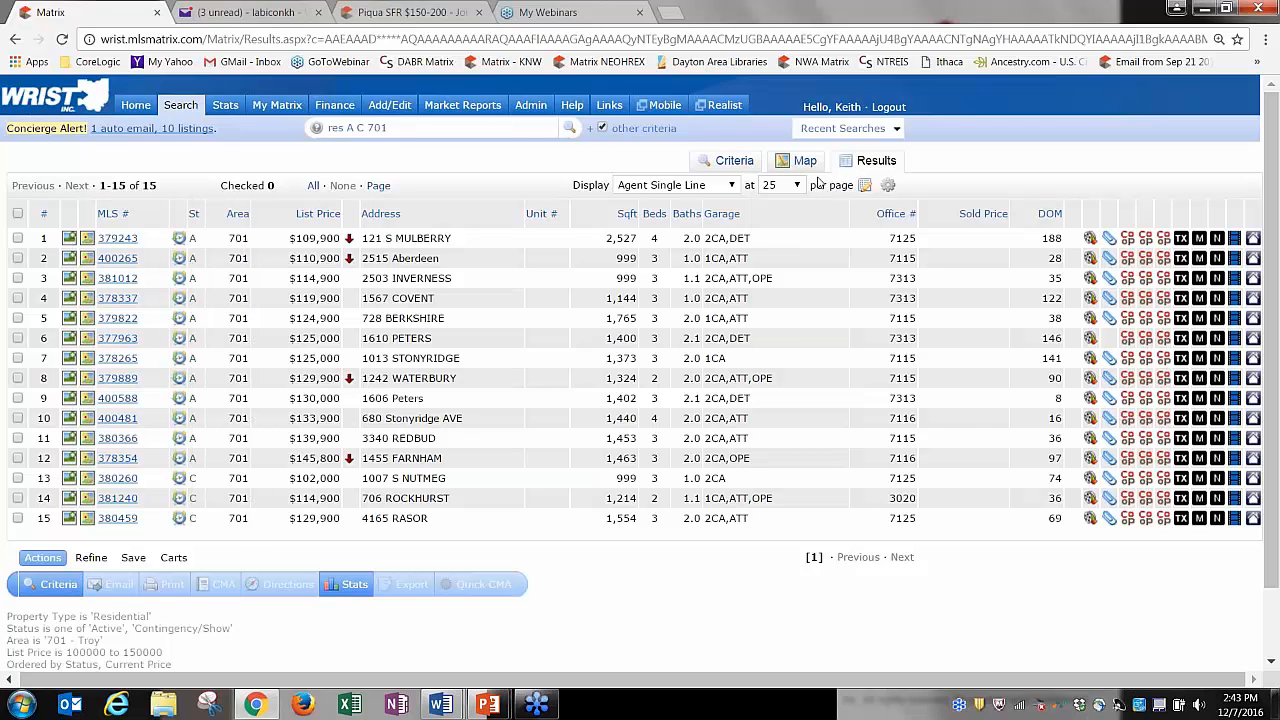
left_click_drag(1090, 214, 211, 214)
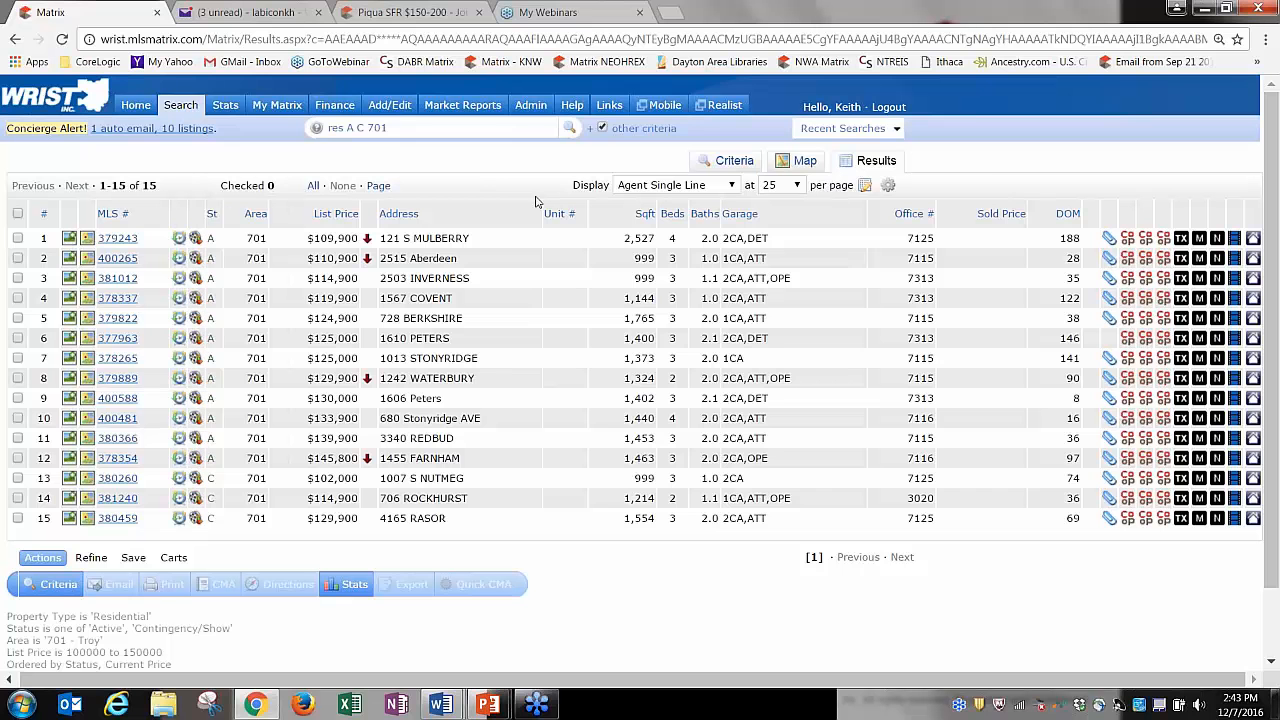
left_click_drag(1112, 218, 213, 183)
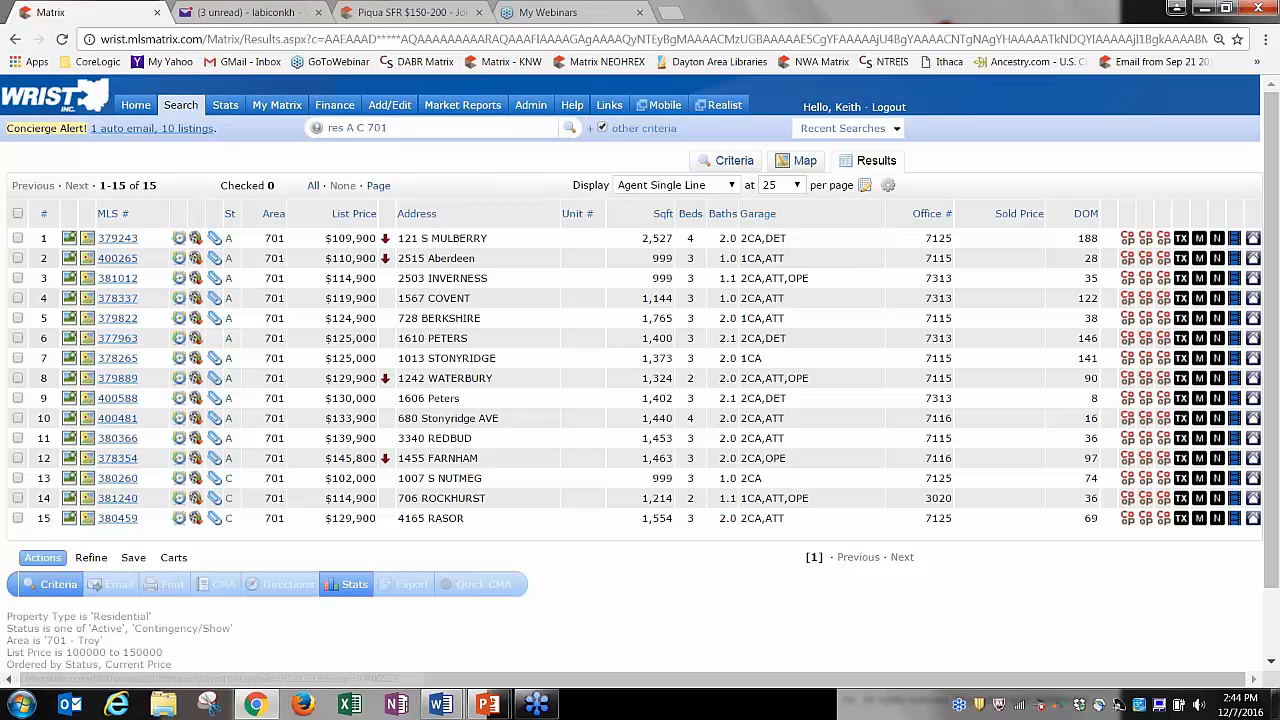
left_click_drag(1184, 212, 232, 192)
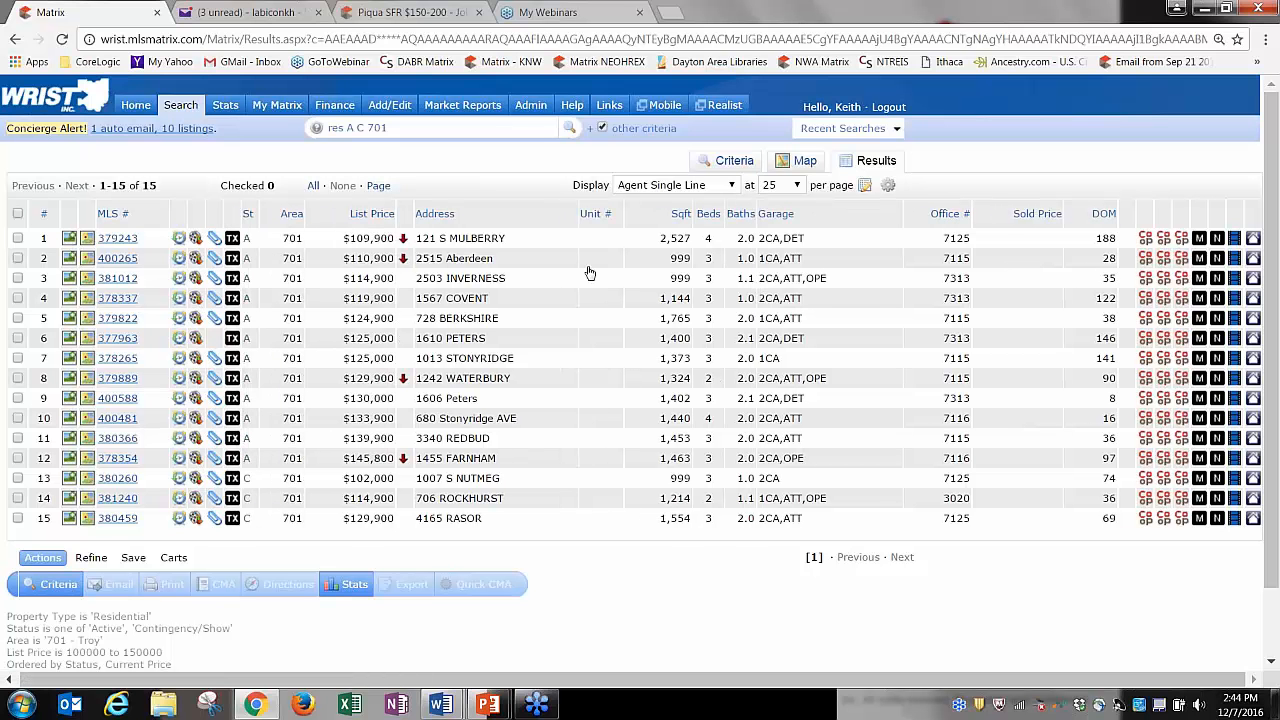
left_click(180, 258)
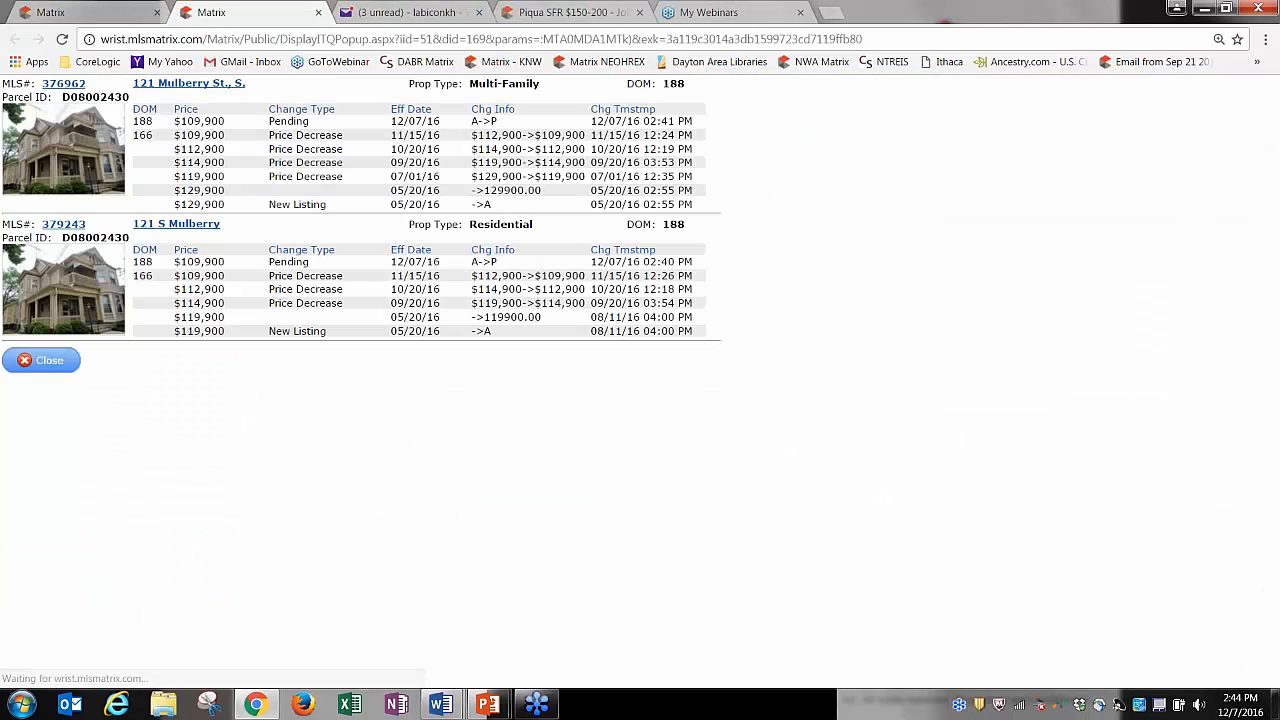
left_click(319, 12)
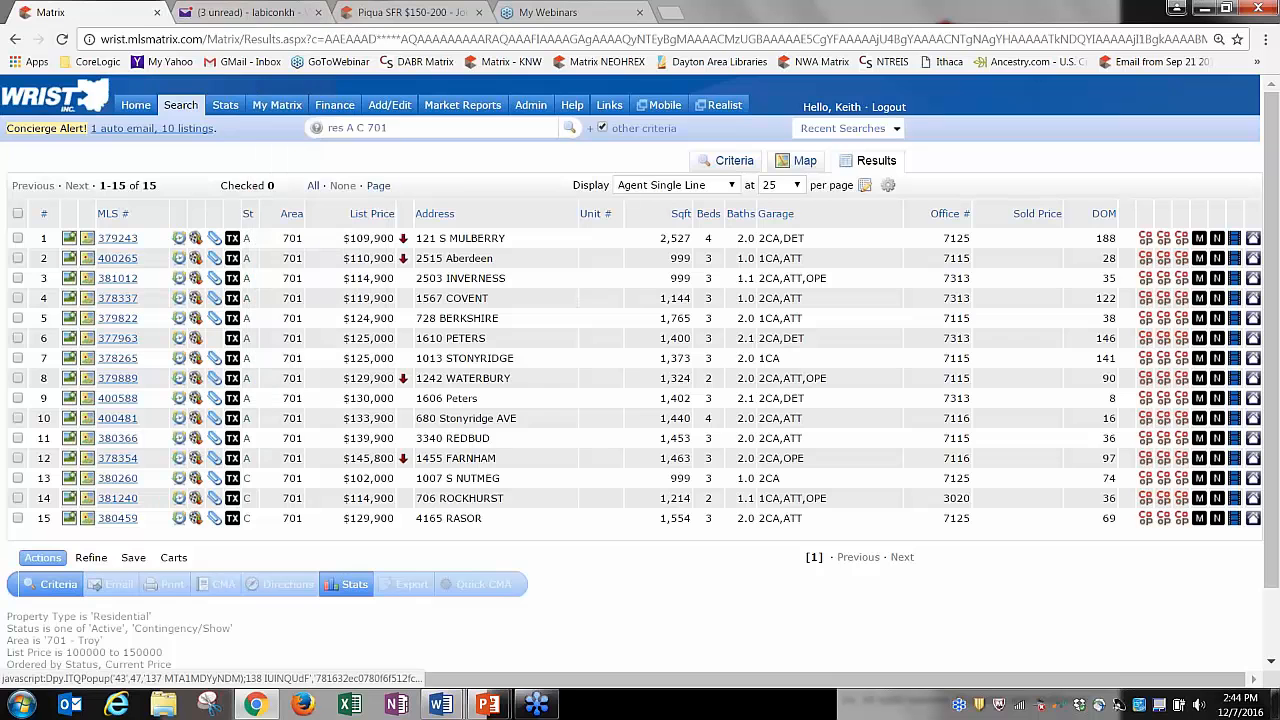
left_click(214, 258)
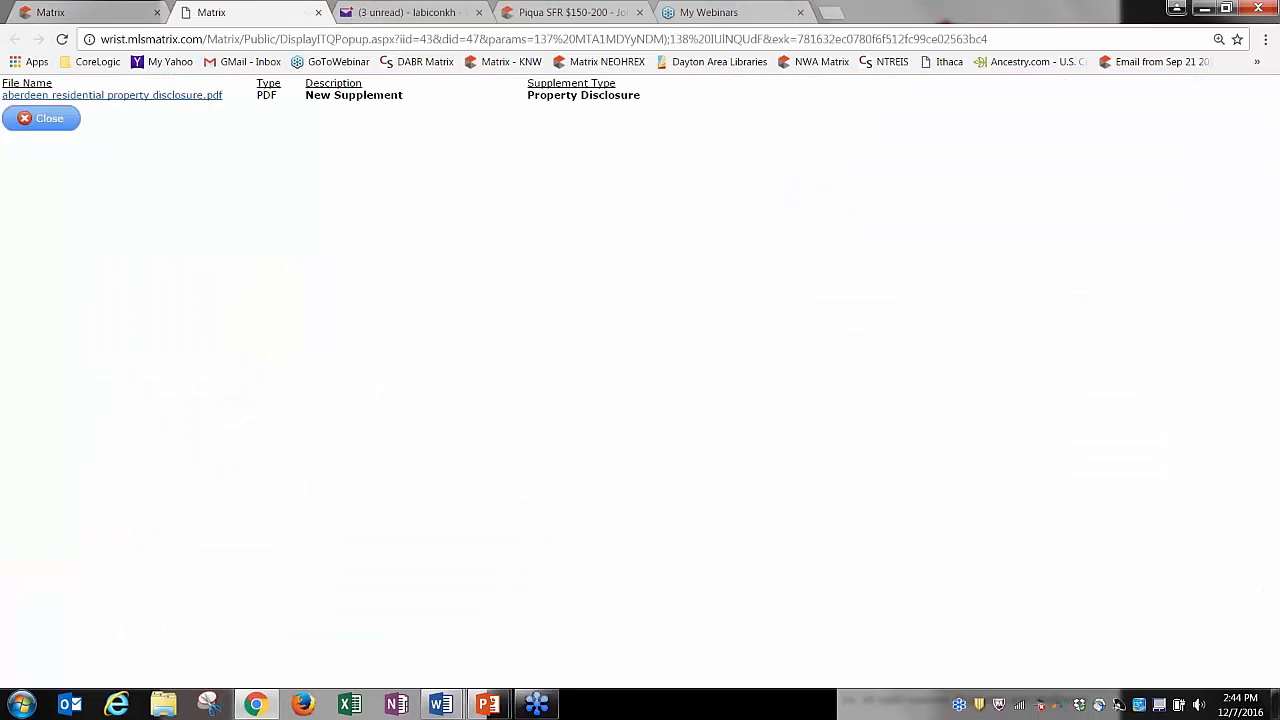
left_click(209, 97)
left_click(318, 12)
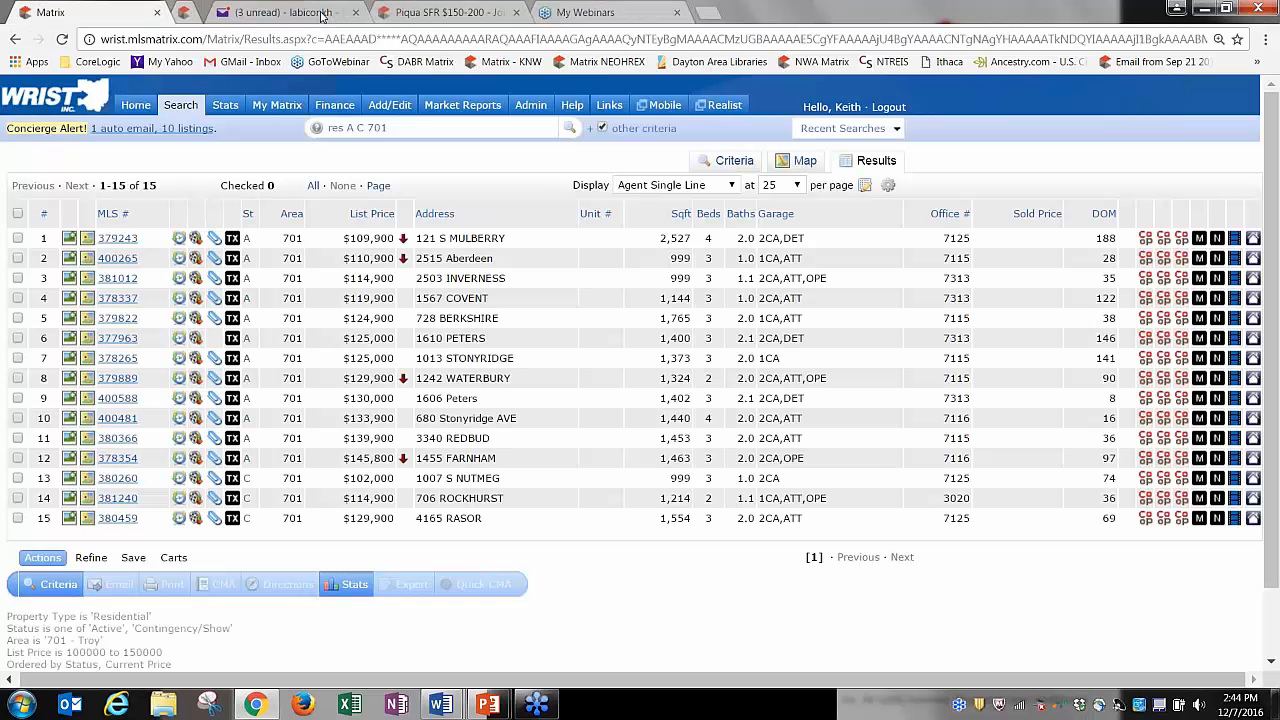
left_click(233, 258)
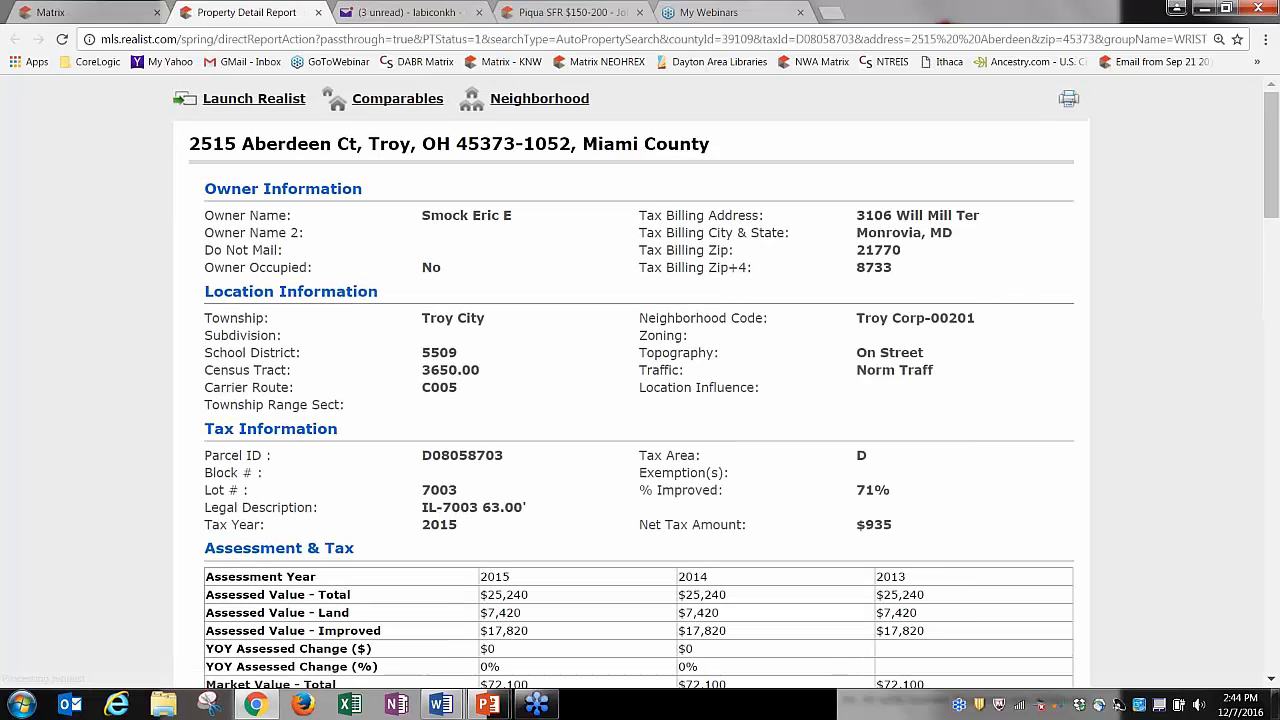
Close the Realist property report and move the Address column beside Area.
left_click(318, 12)
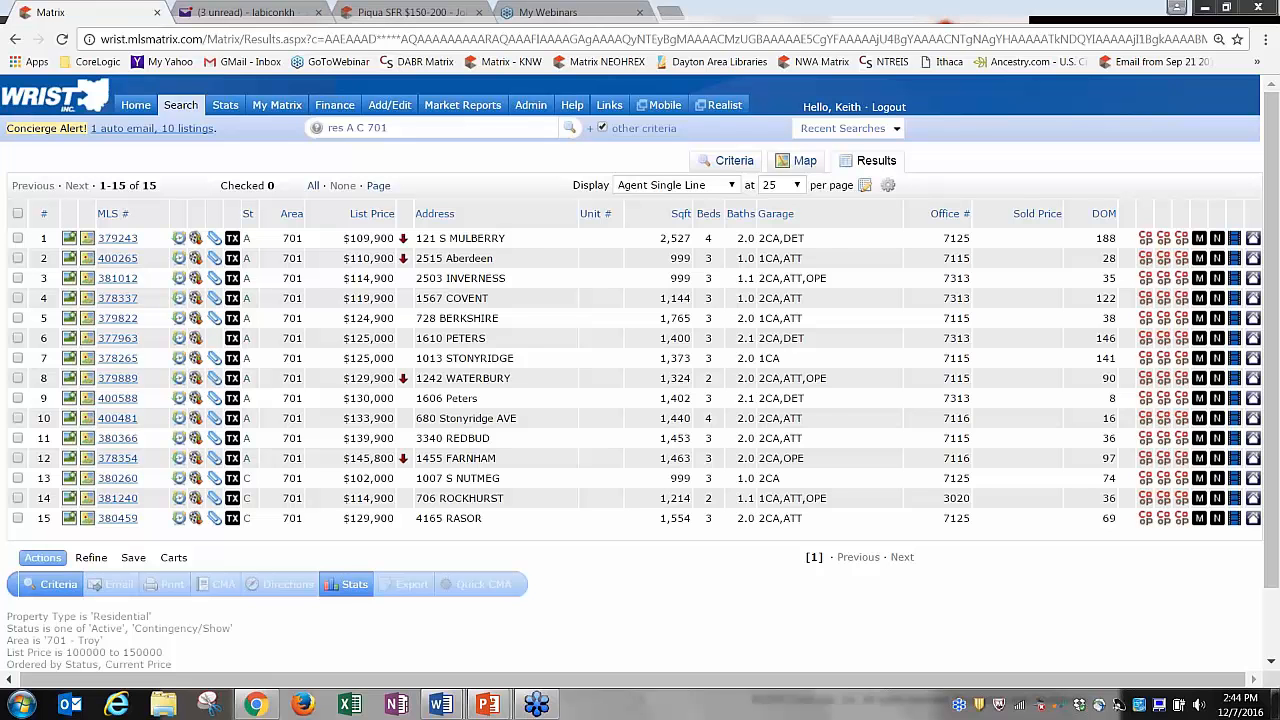
left_click_drag(500, 212, 386, 193)
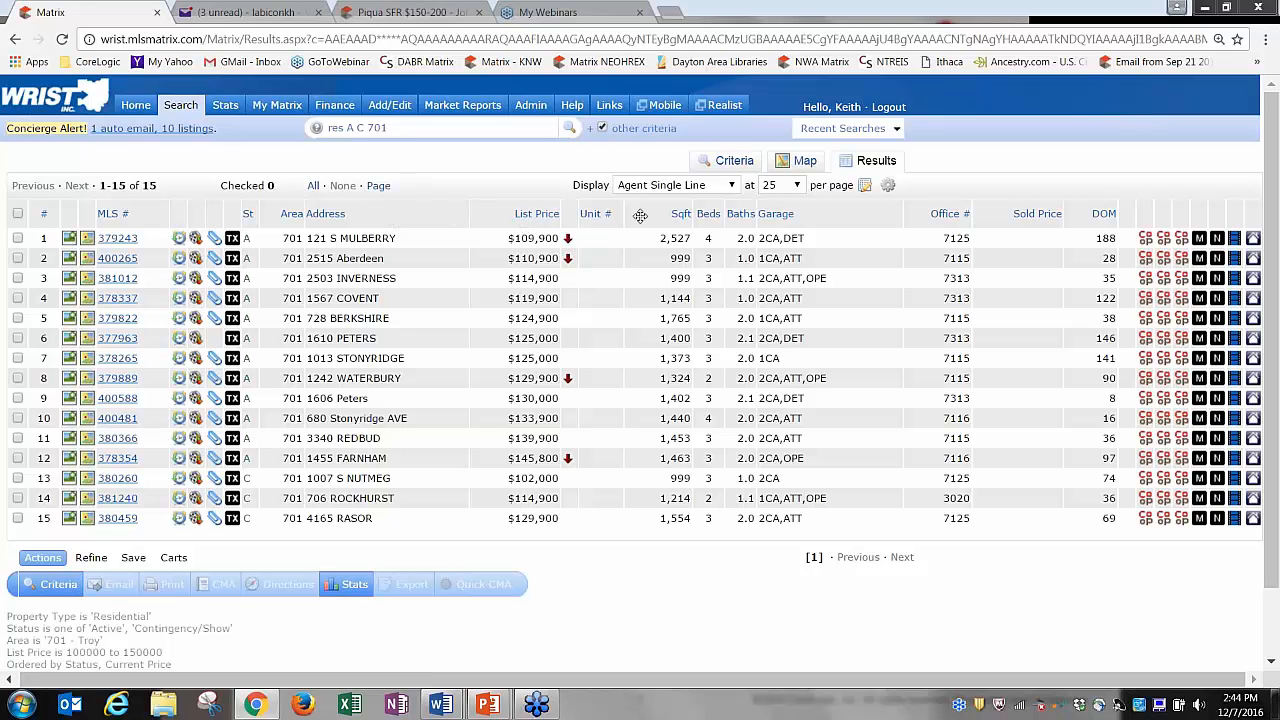
Remove the Garage and Address columns from the results table.
left_click(812, 216)
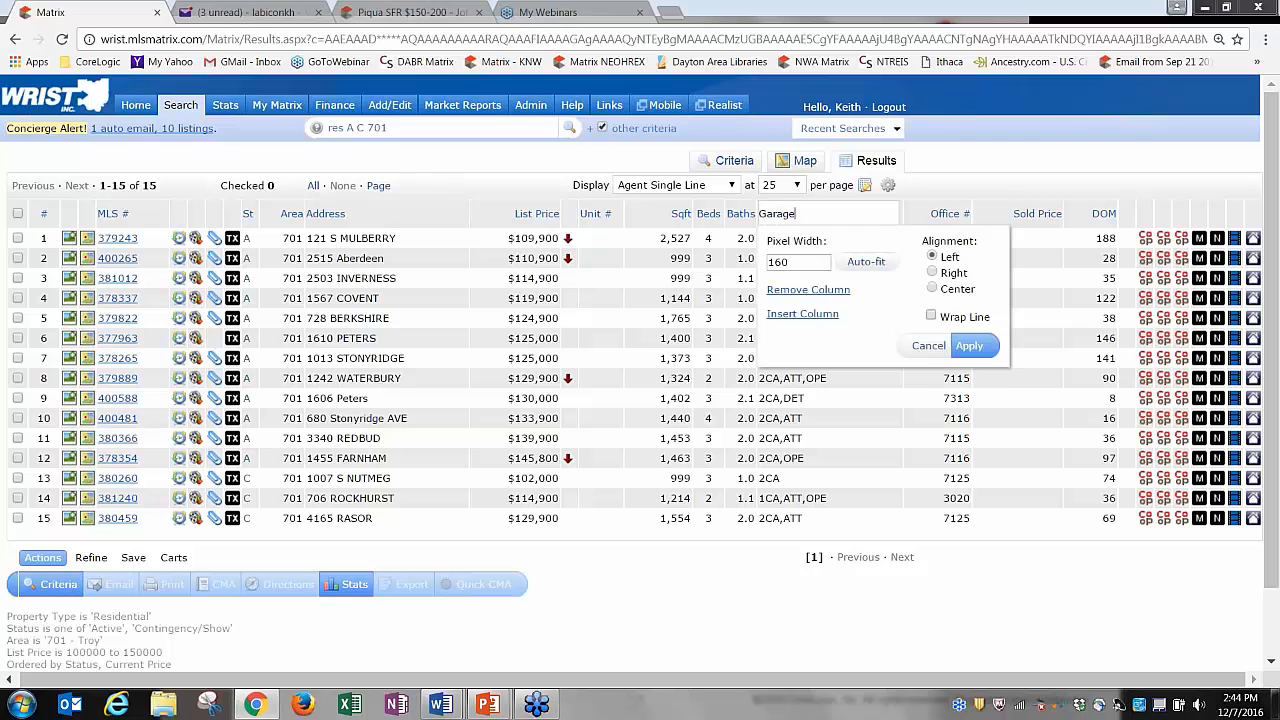
left_click(804, 298)
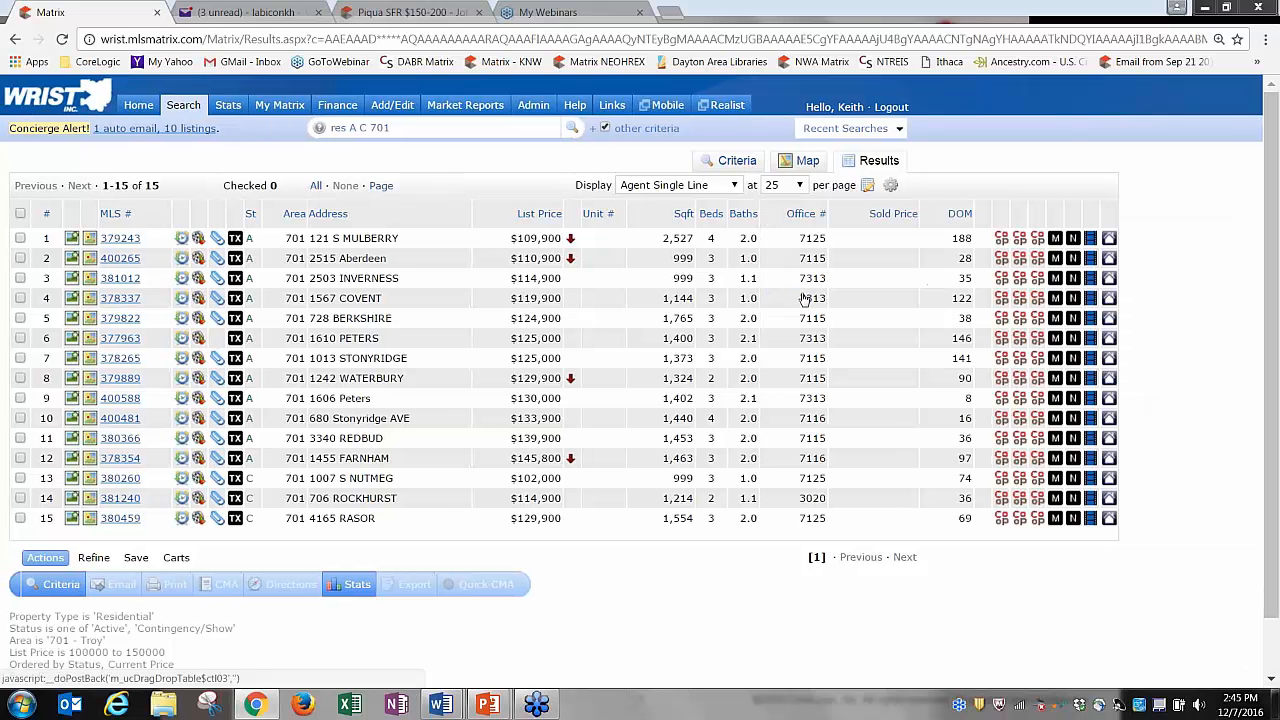
left_click(335, 213)
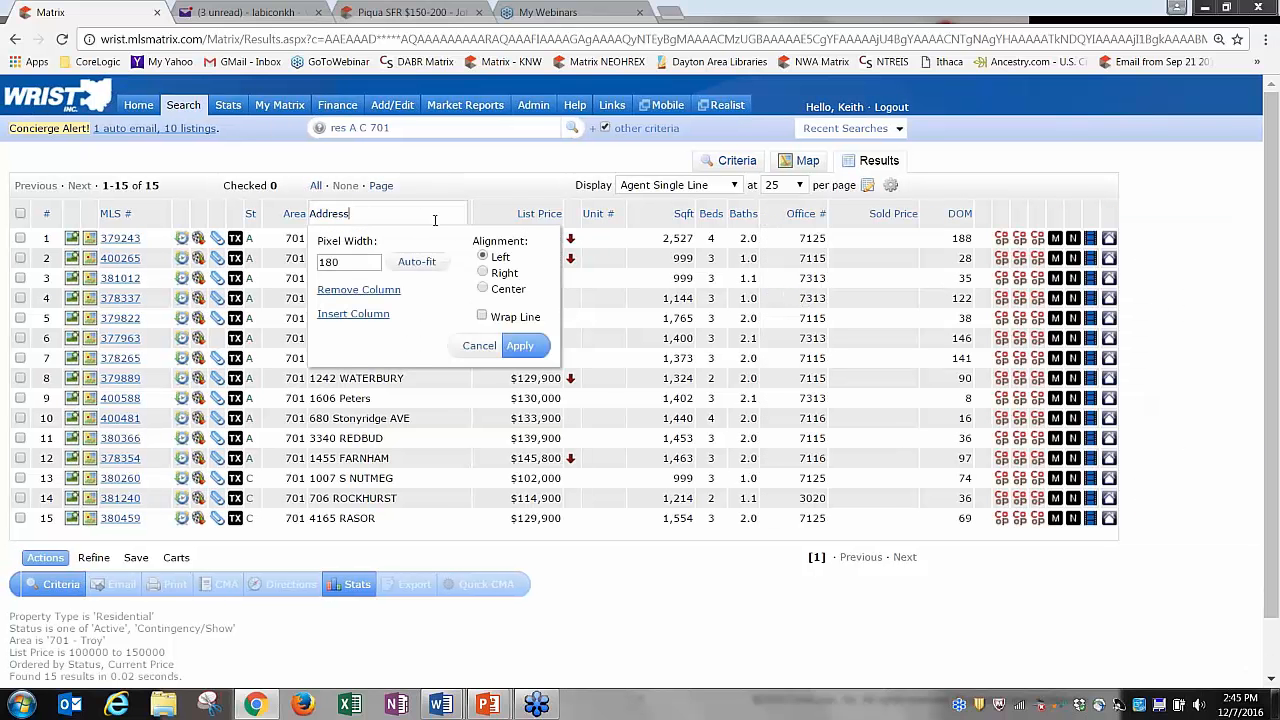
left_click(372, 290)
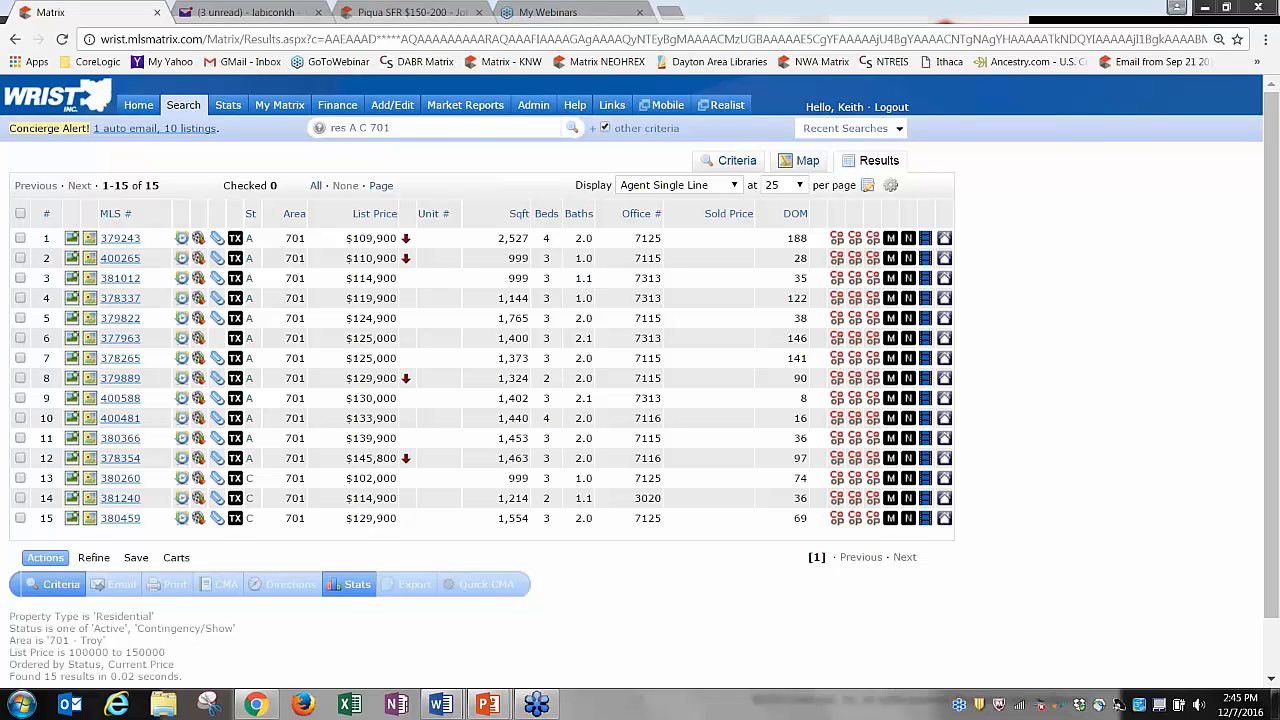
Insert a Street Address column, found by searching 'add', and place it right after Area.
right_click(328, 215)
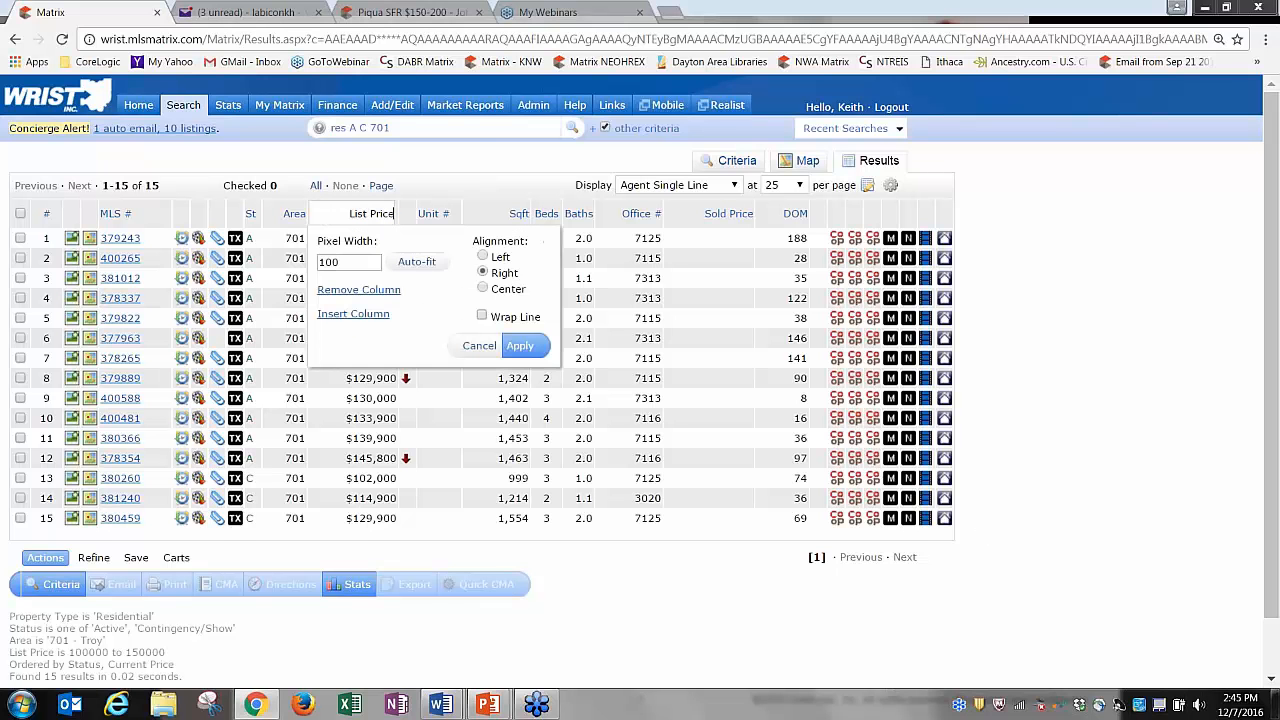
left_click(355, 316)
left_click(382, 399)
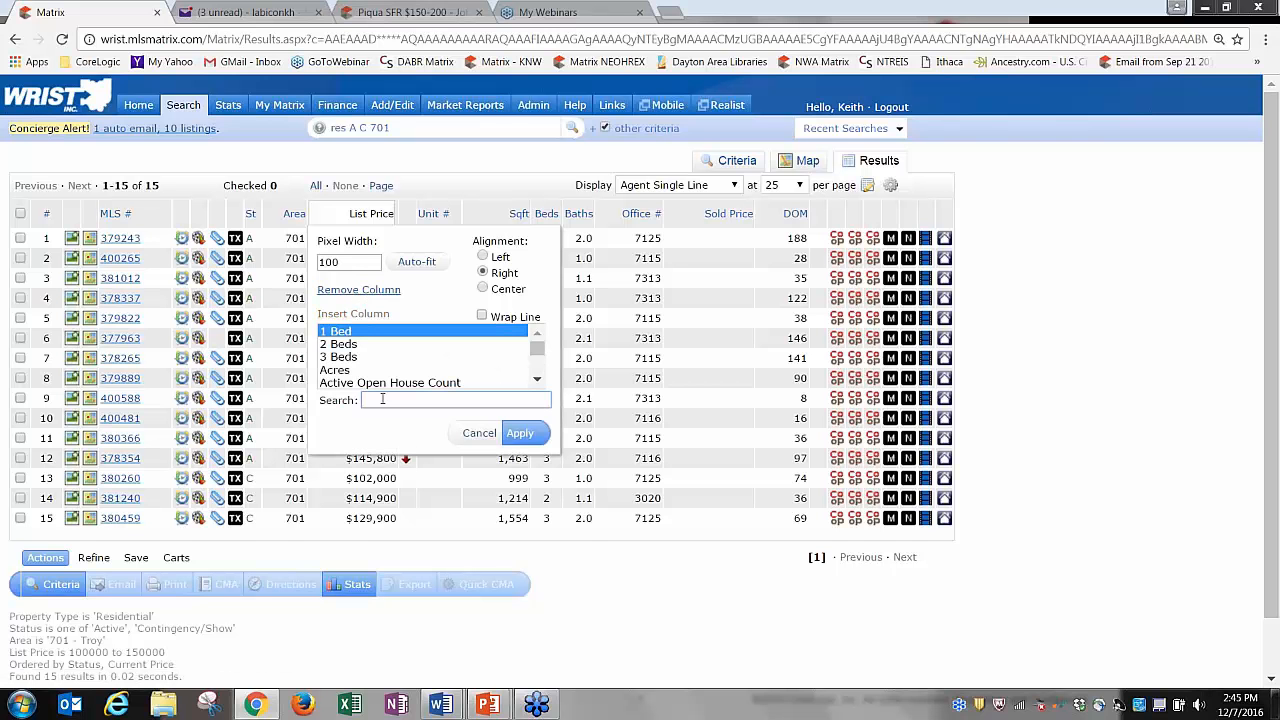
type("add")
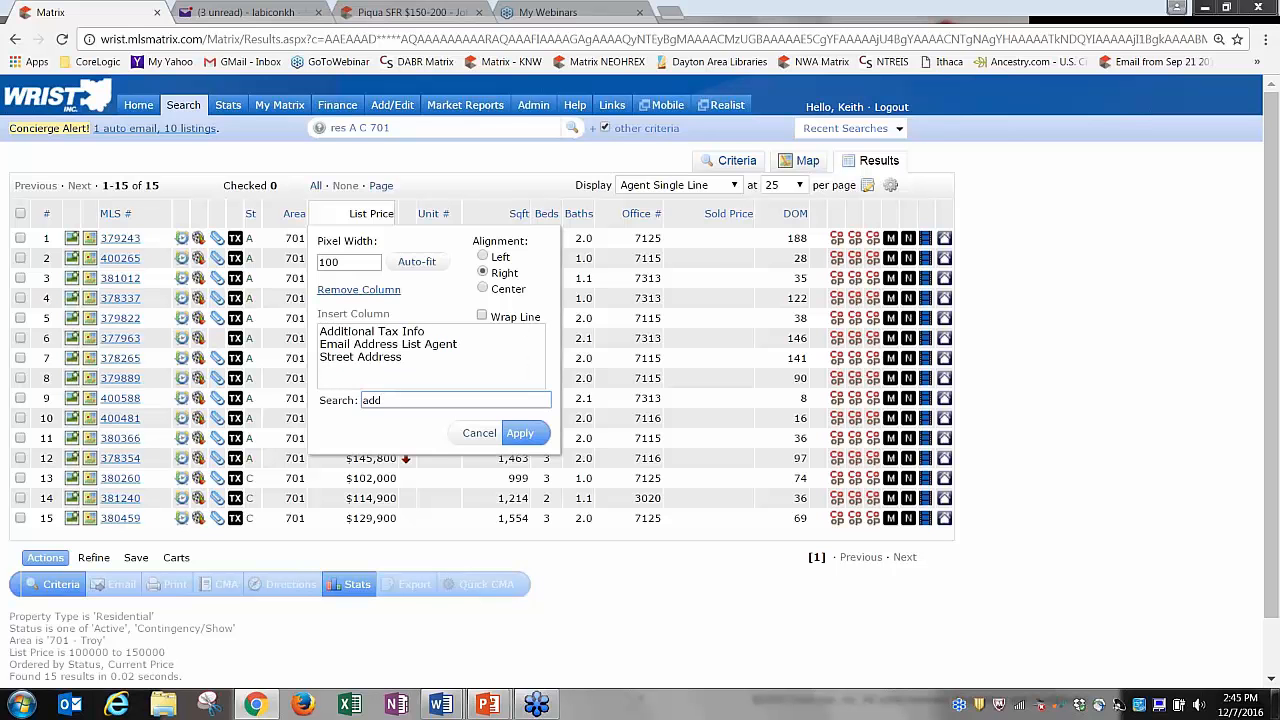
left_click(364, 357)
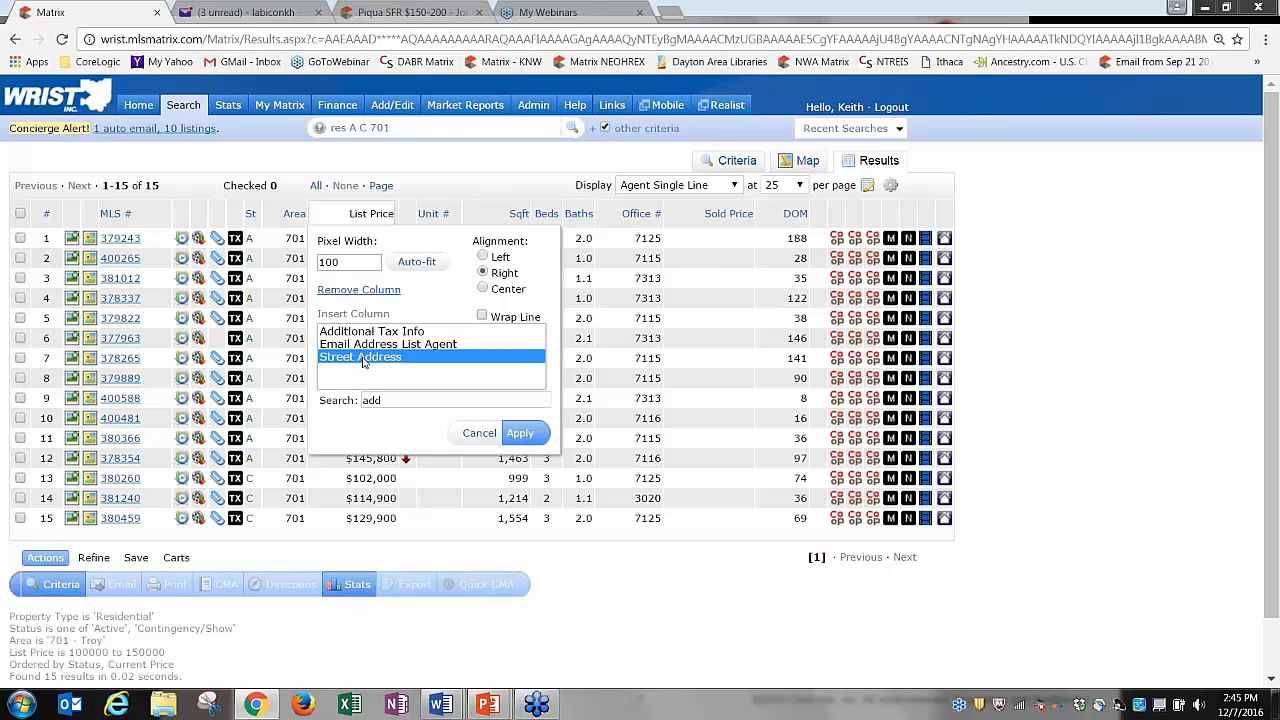
left_click(520, 433)
left_click_drag(462, 214, 356, 217)
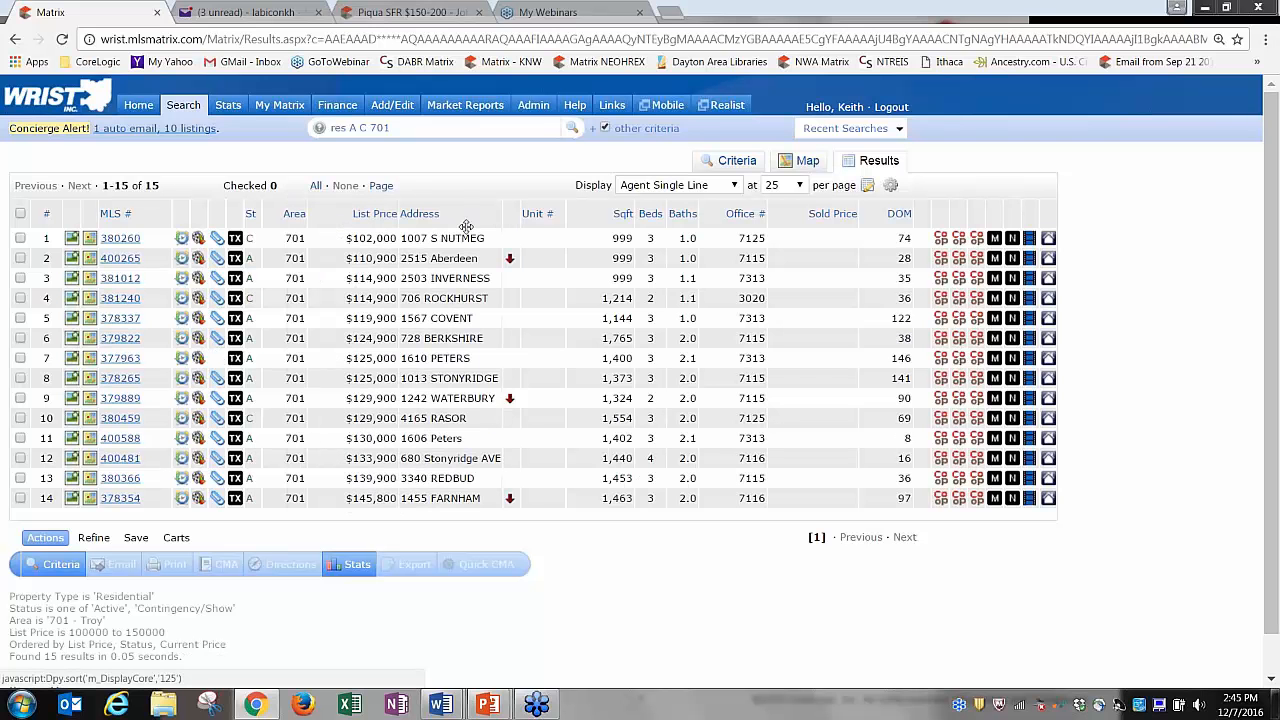
left_click_drag(462, 214, 357, 224)
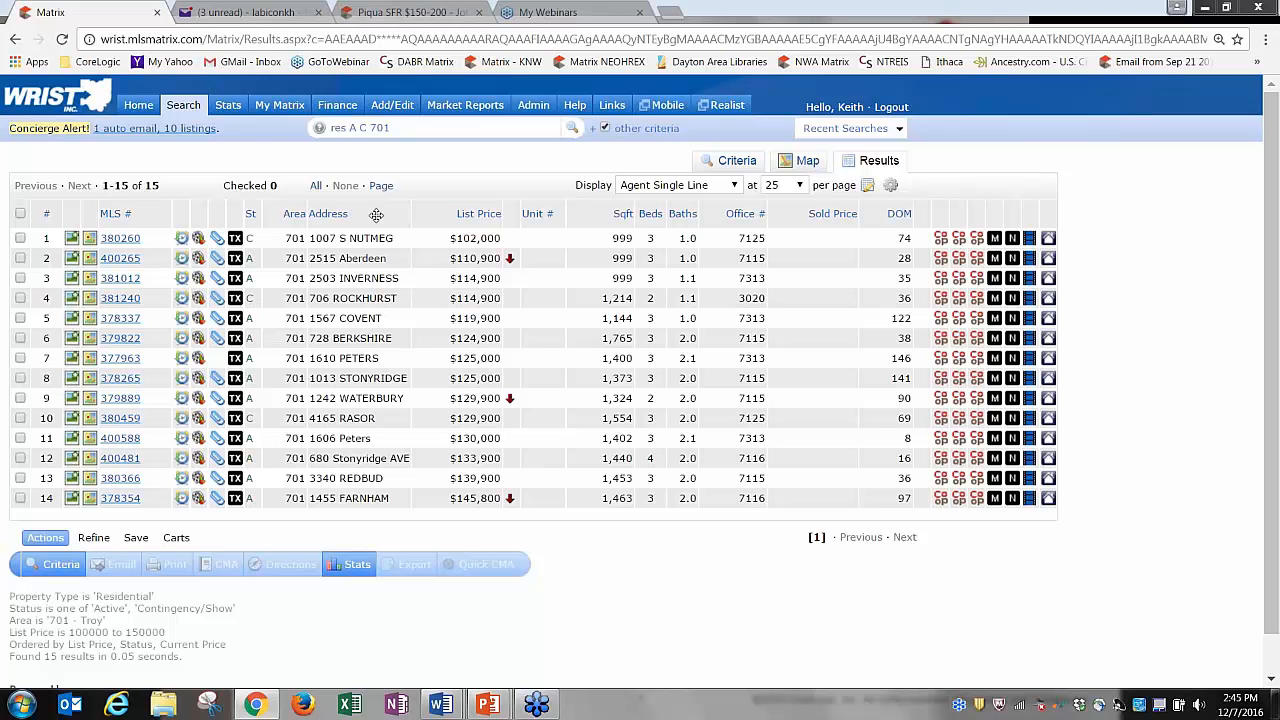
left_click_drag(376, 214, 328, 226)
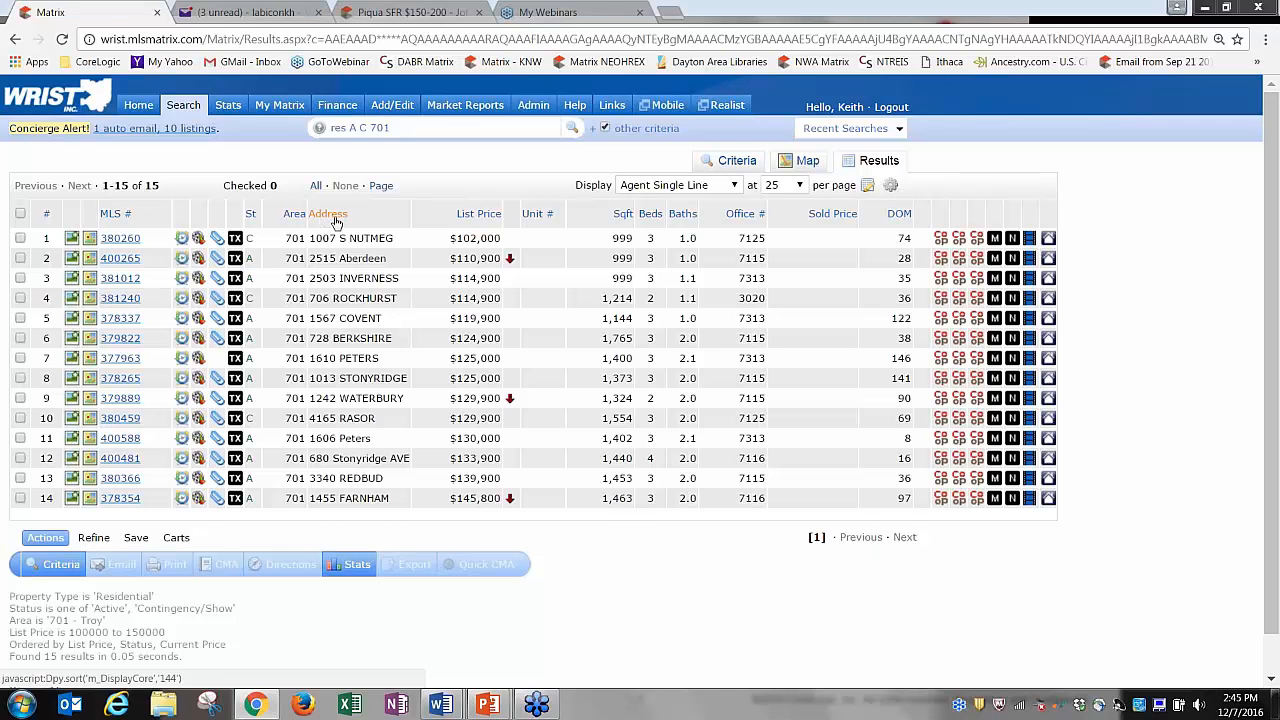
Sort by Address, then List Price, finishing with Sqft in descending order.
left_click(330, 215)
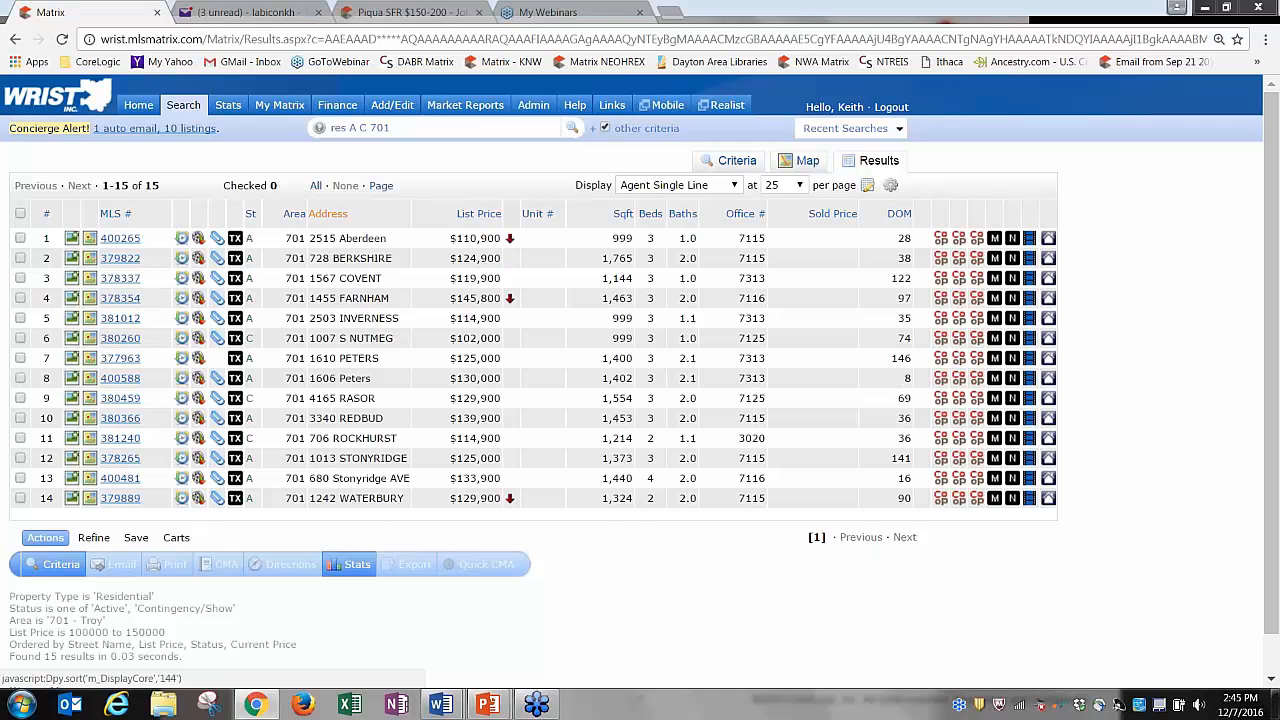
left_click(330, 215)
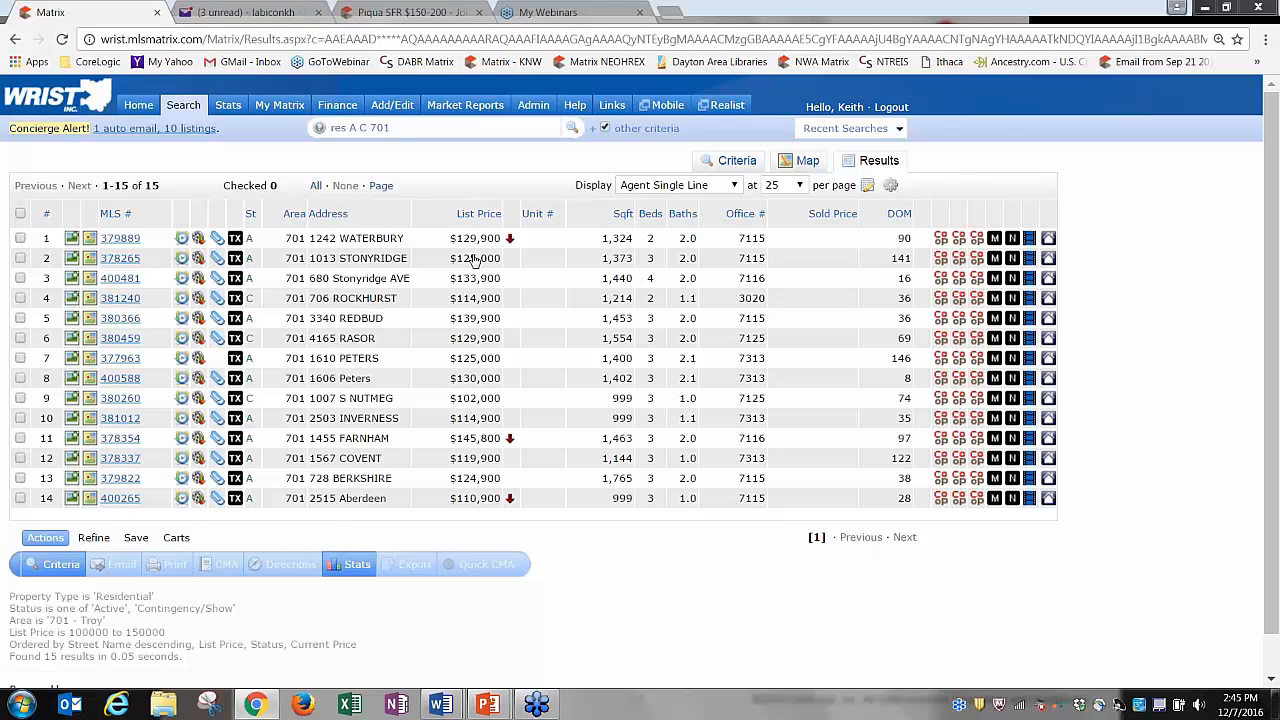
left_click(475, 216)
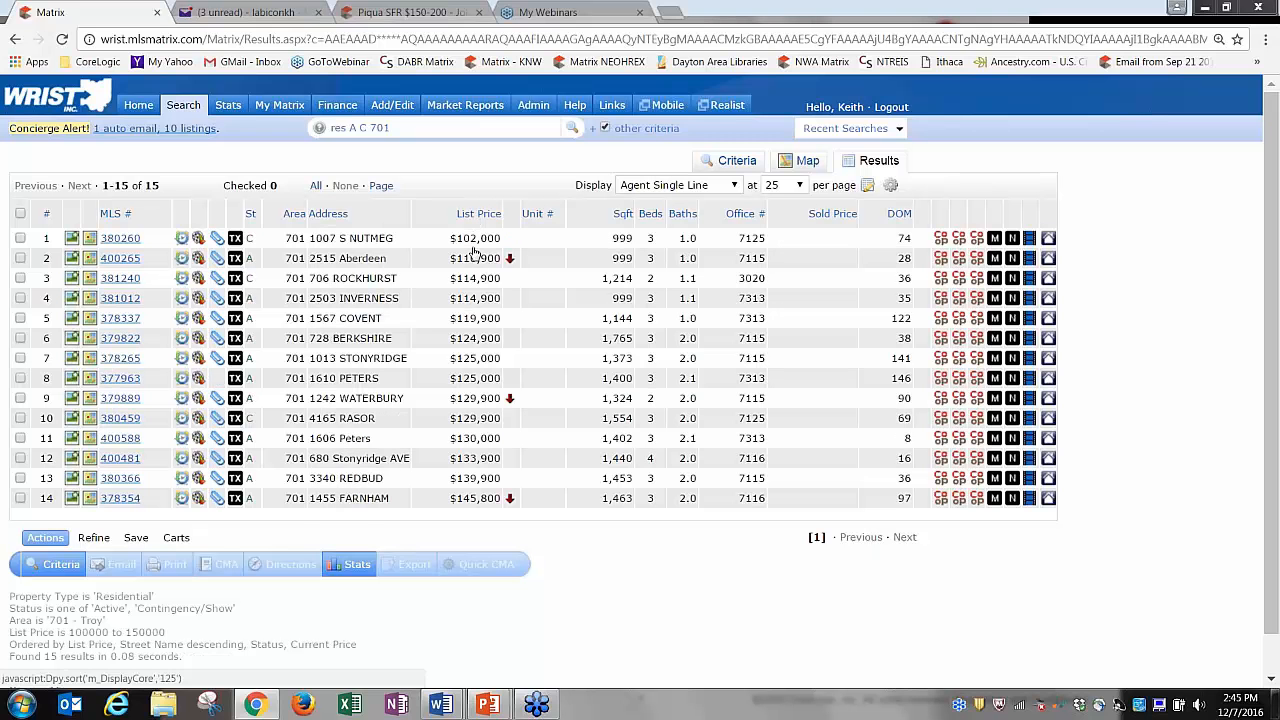
left_click(471, 216)
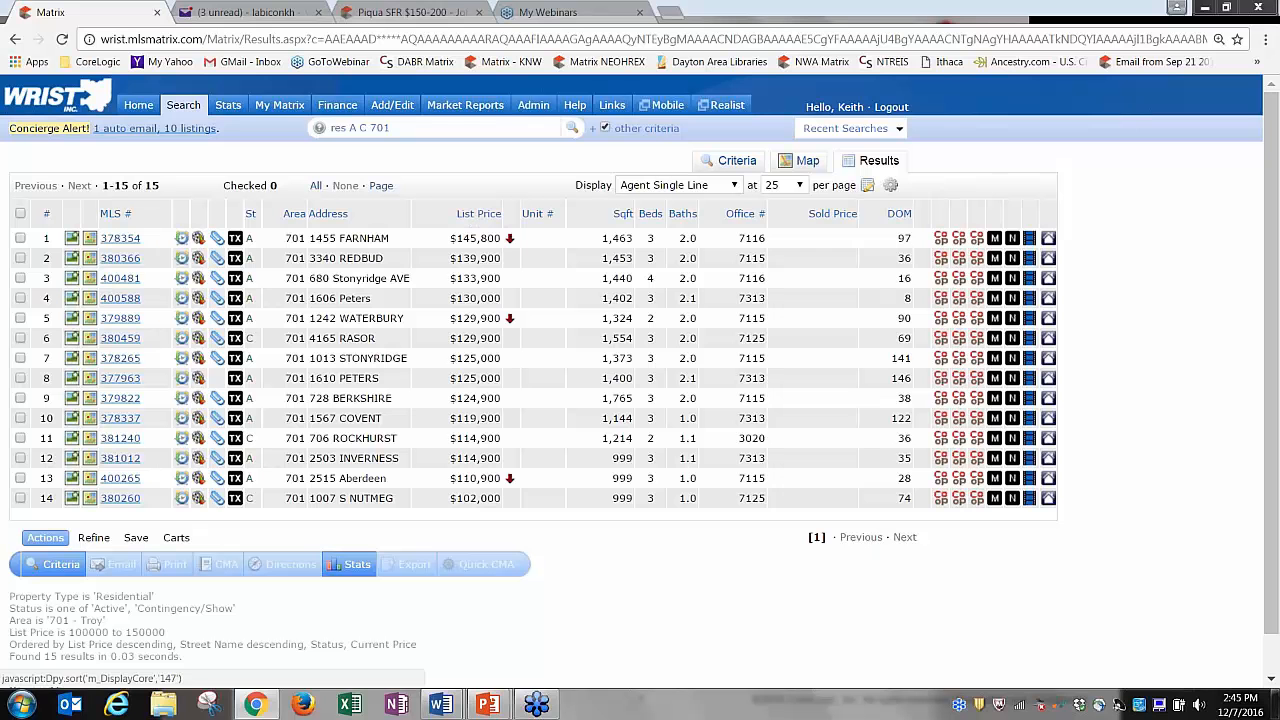
left_click(622, 215)
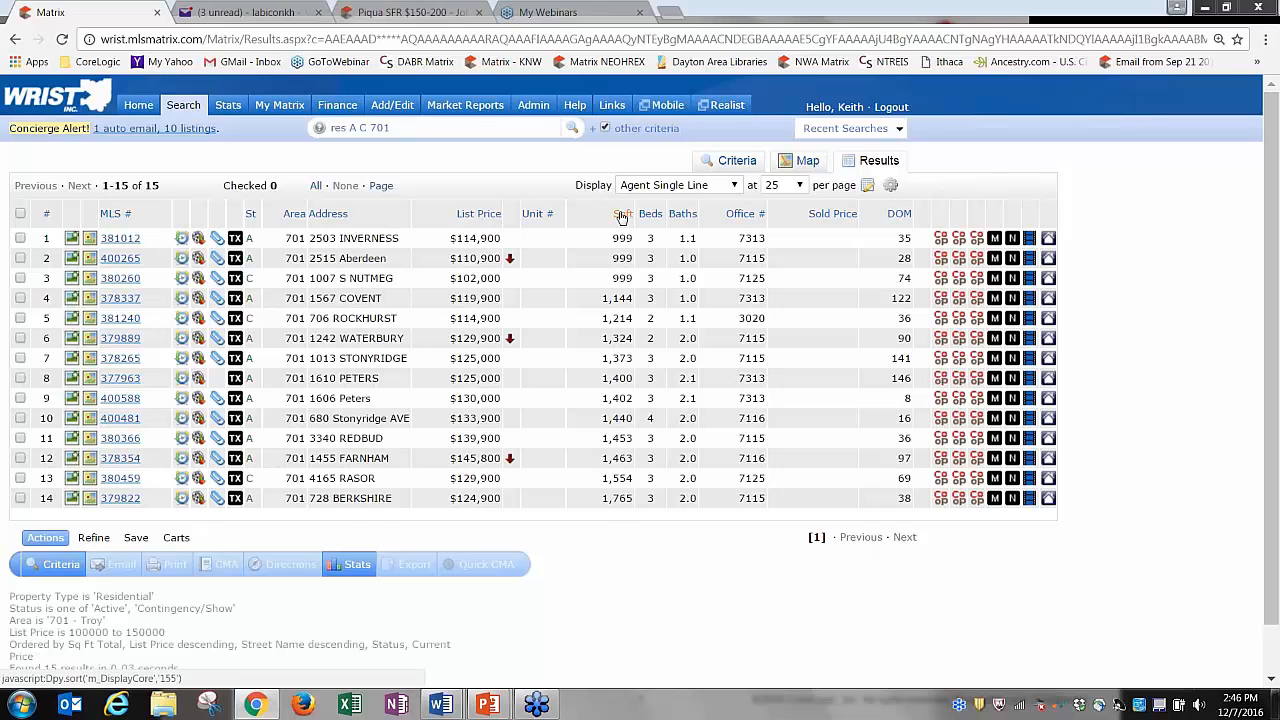
left_click(622, 215)
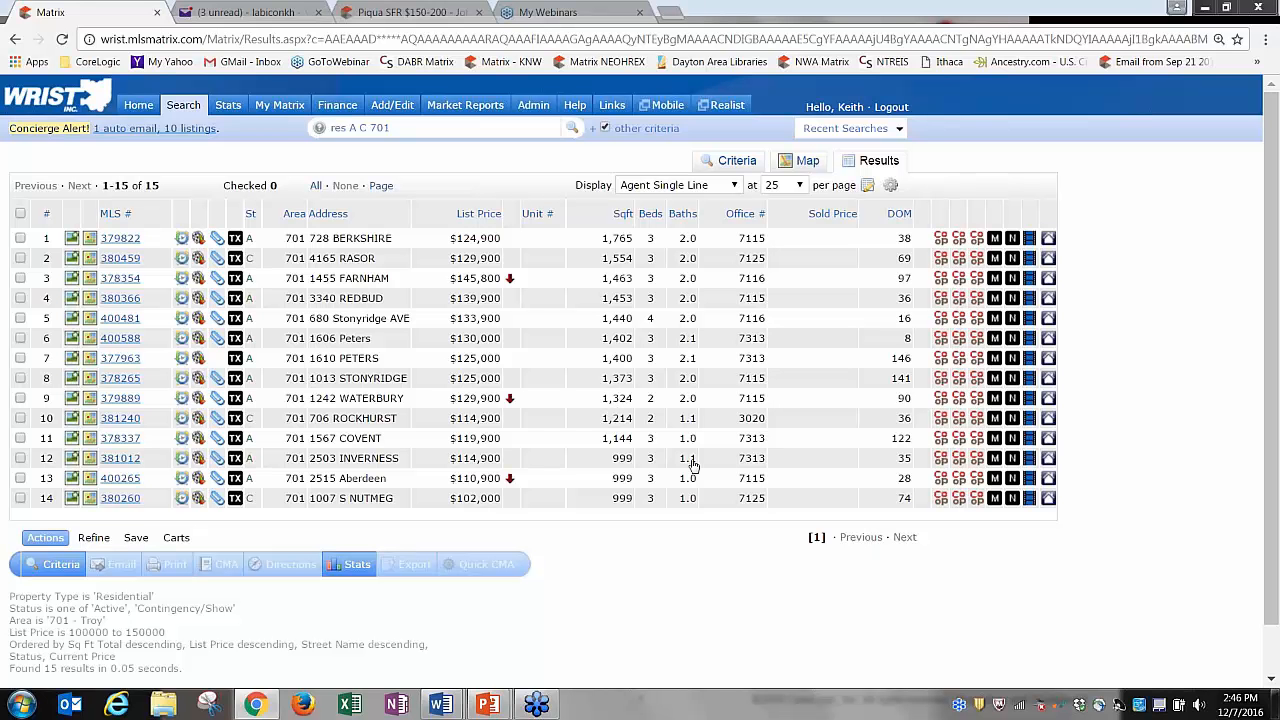
Insert a Year Built column, found by searching 'year', and place it between Sqft and Beds.
left_click(382, 214)
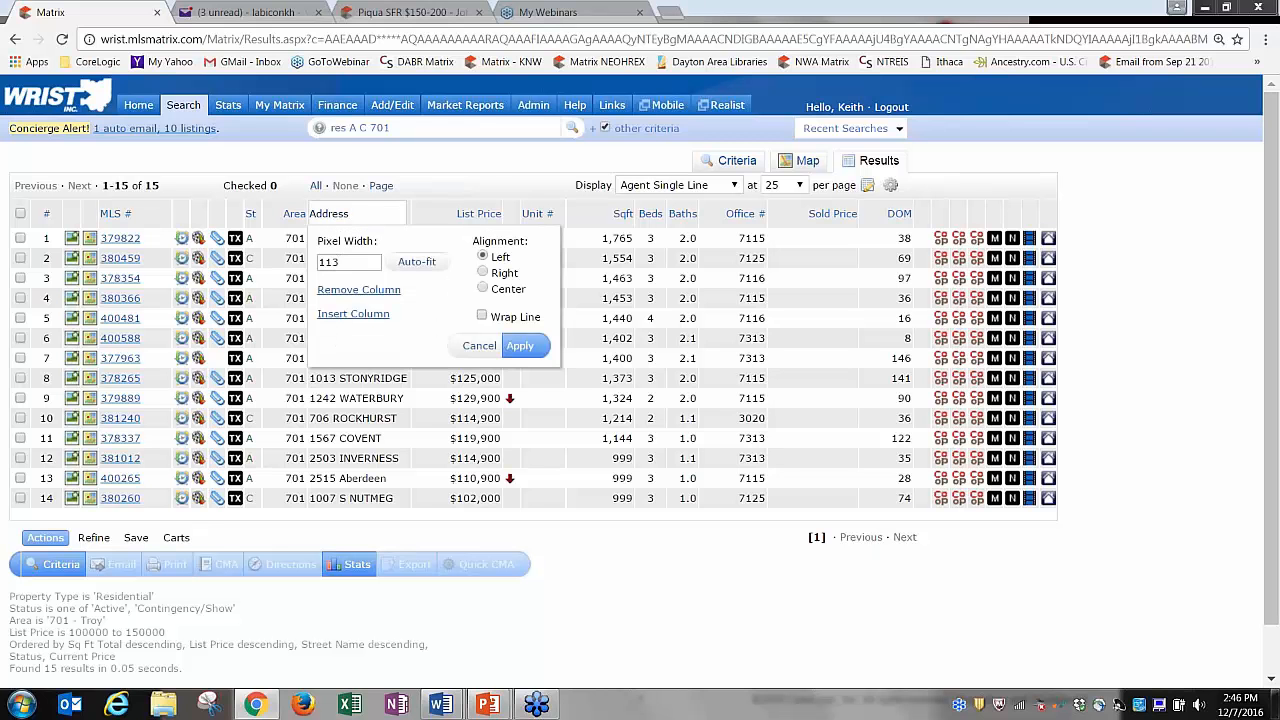
left_click(360, 315)
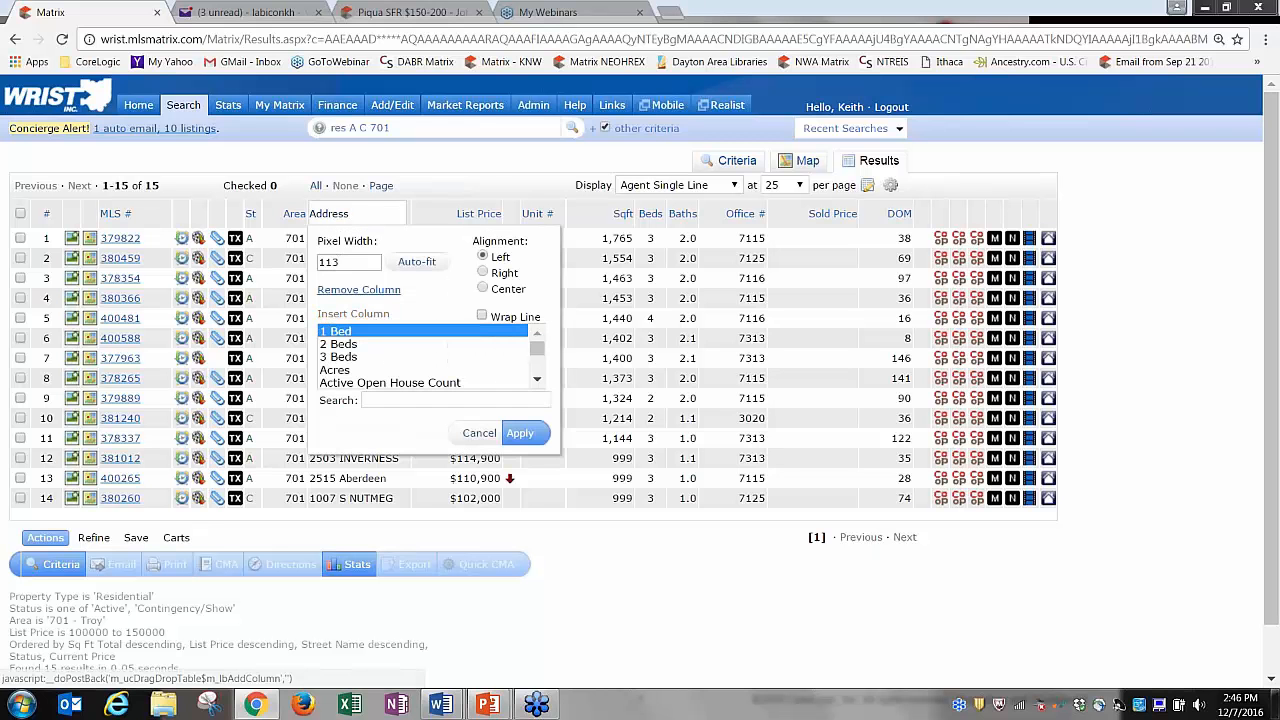
left_click(407, 401)
type("year")
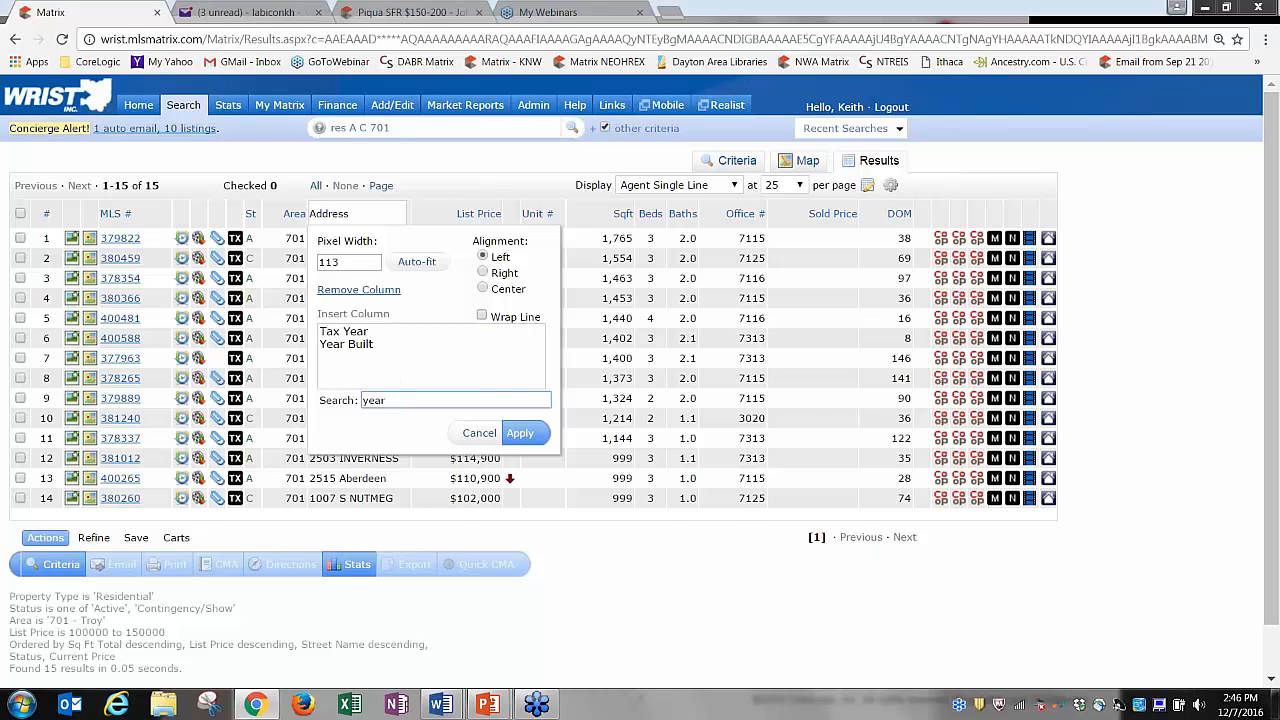
left_click(356, 345)
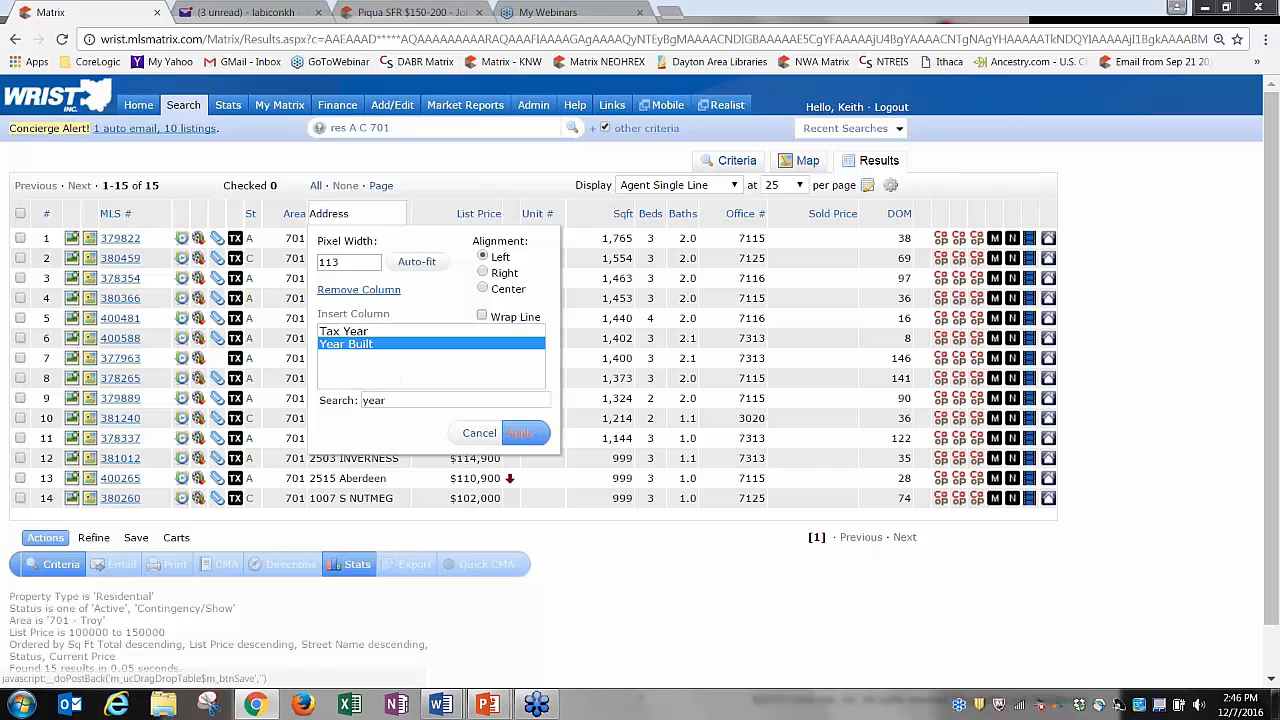
left_click(520, 432)
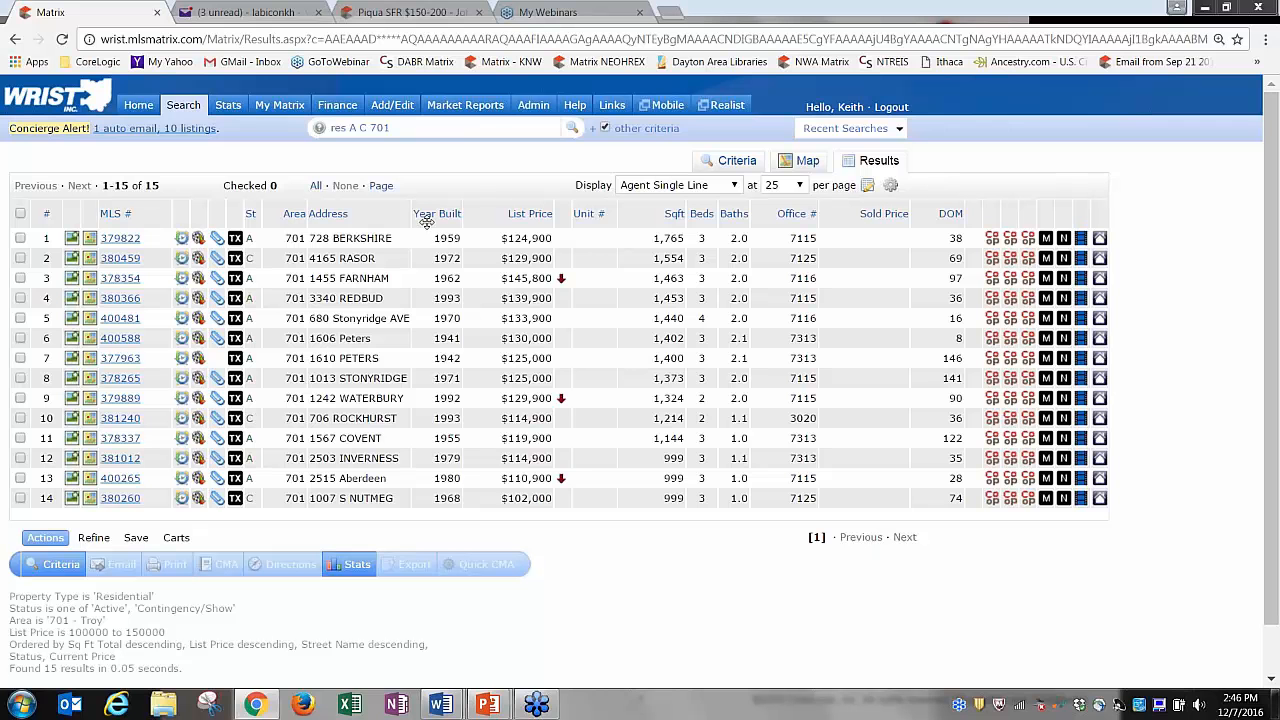
left_click_drag(426, 222, 662, 216)
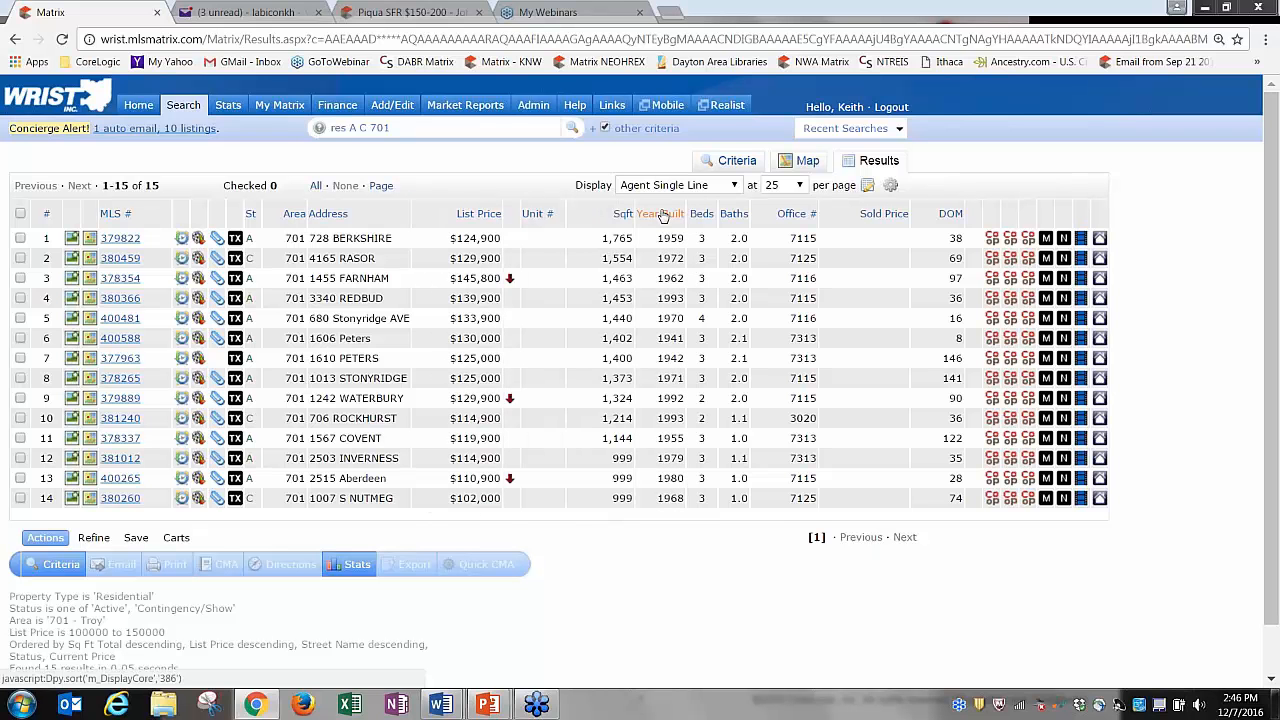
Cancel a second column insert without changes and leave results per page at 25.
left_click(430, 216)
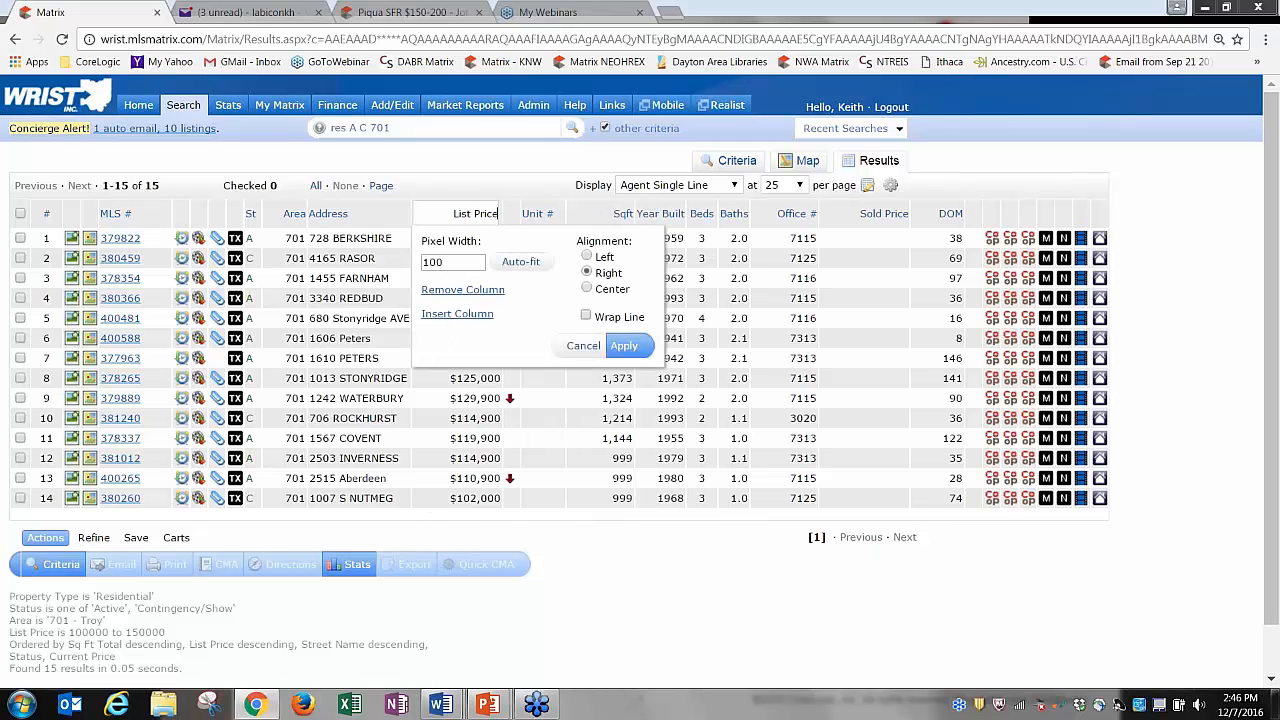
left_click(445, 314)
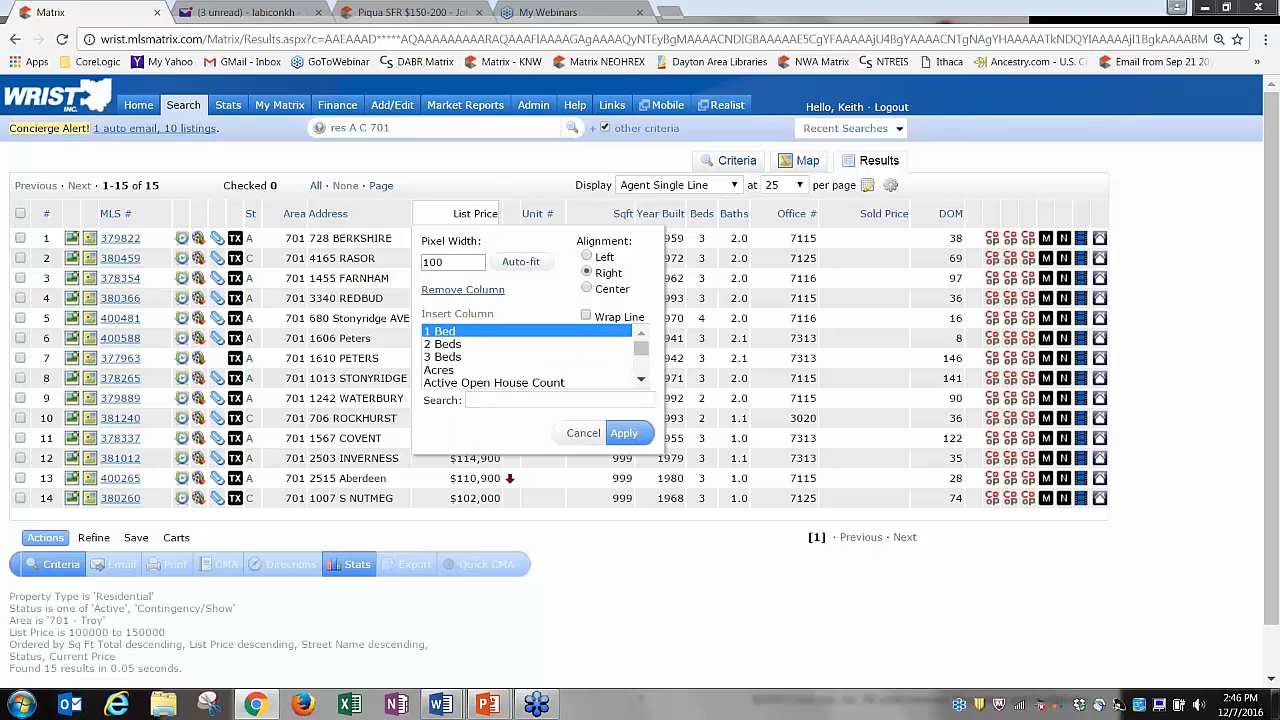
left_click(478, 404)
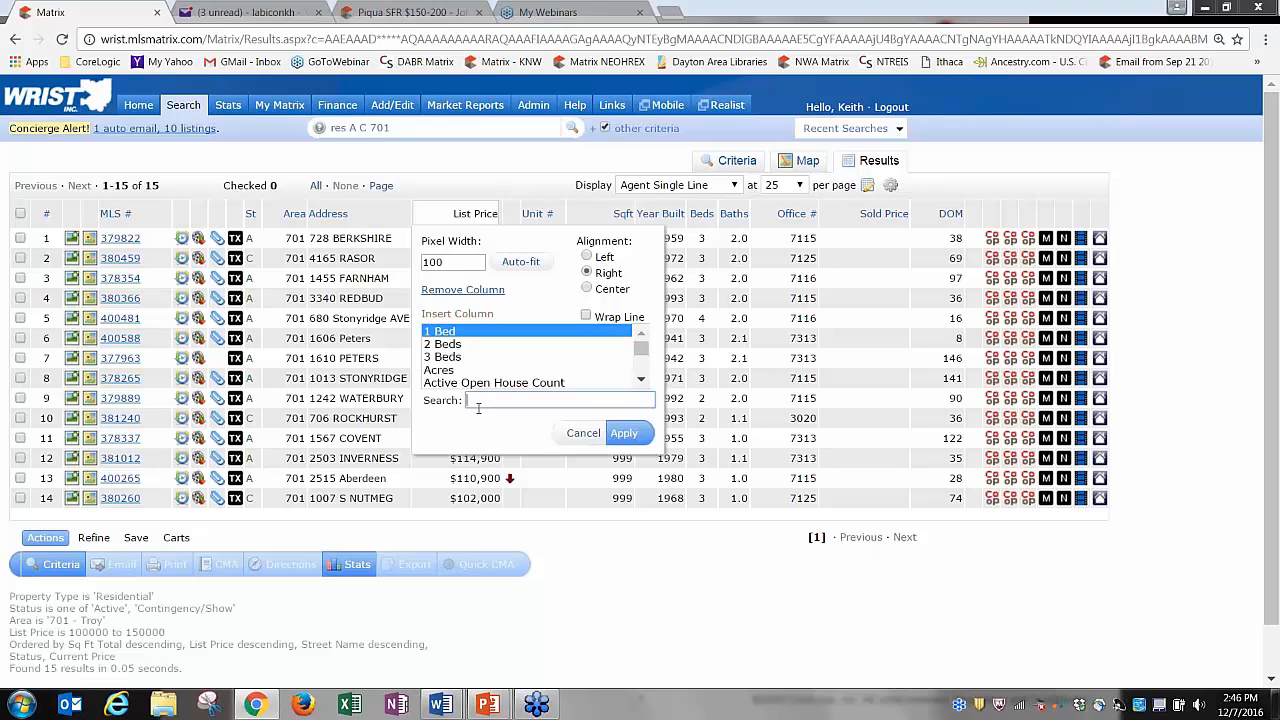
left_click(585, 433)
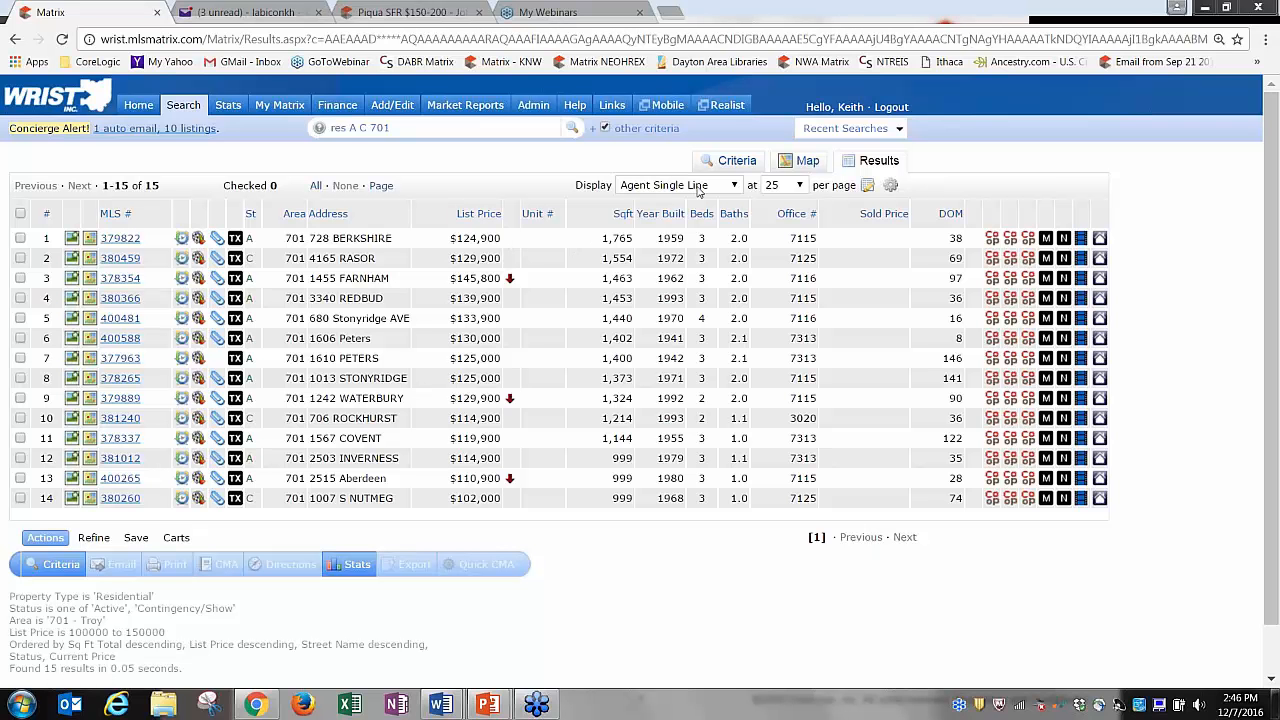
left_click(792, 189)
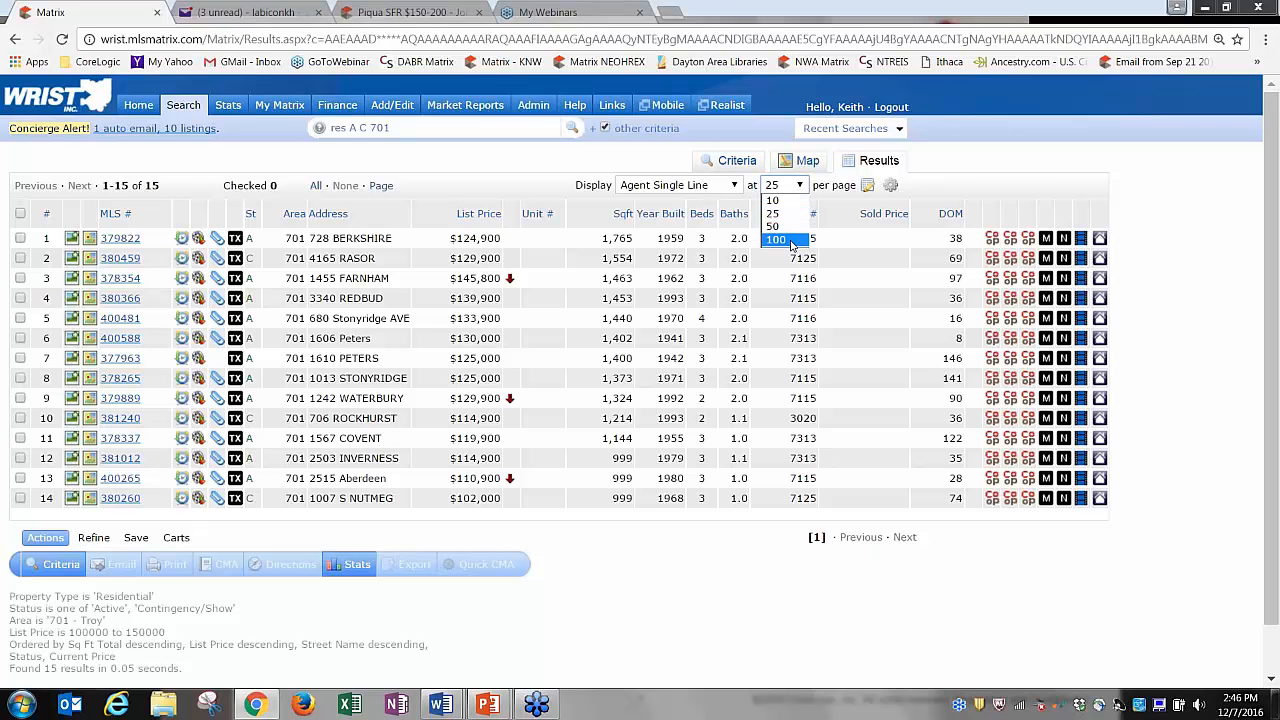
left_click(803, 188)
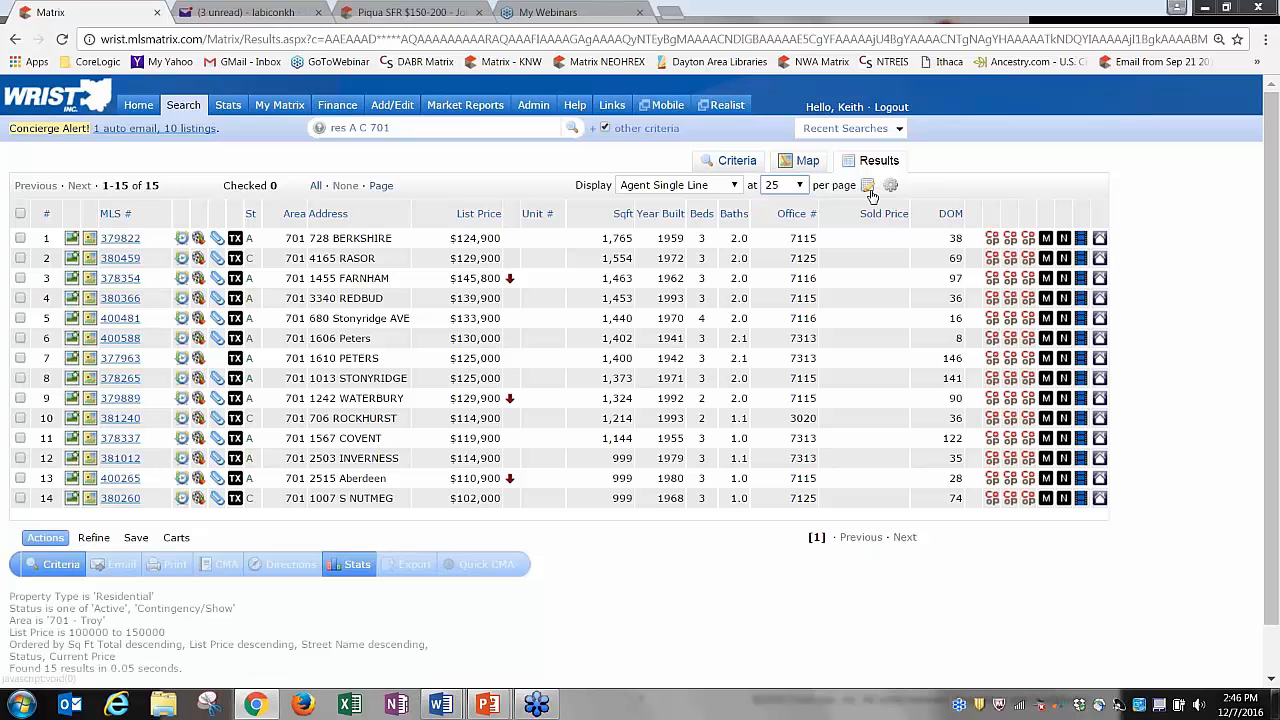
left_click(866, 188)
Rename the display to 'my view', save it as a copy, and keep it selected.
left_click(836, 217)
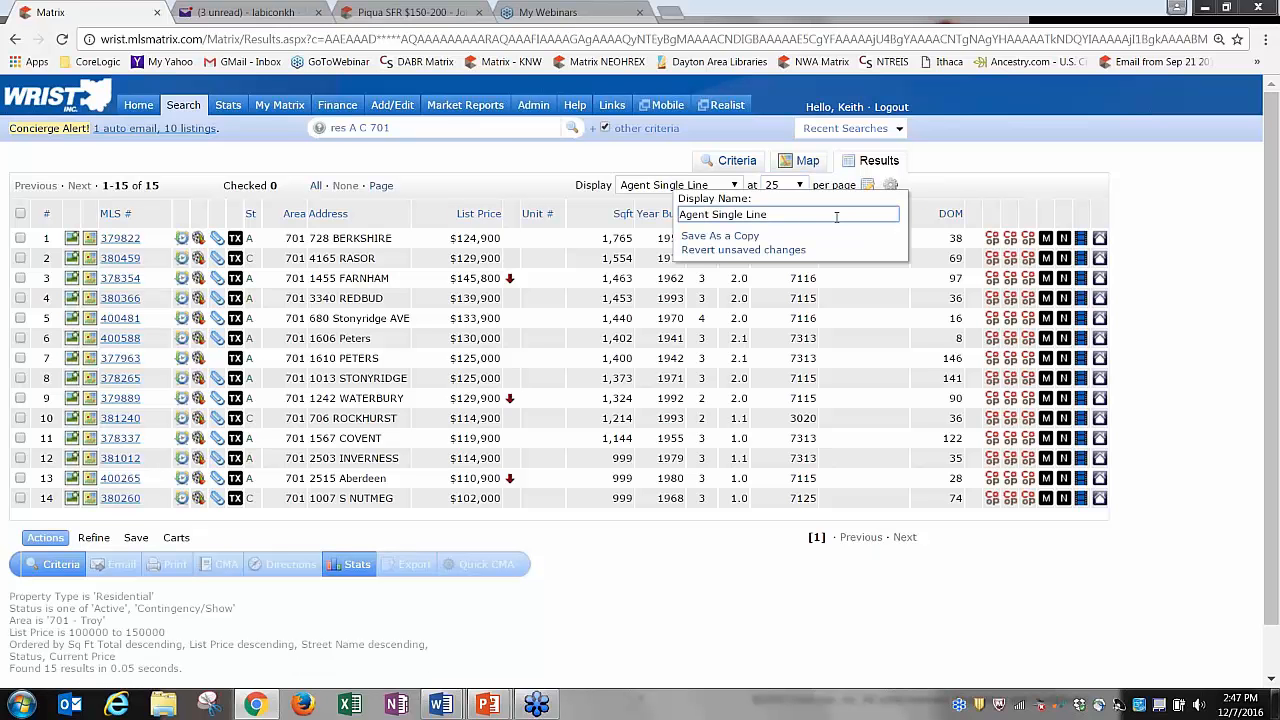
key("BackSpace")
key("BackSpace")
key("BackSpace")
key("BackSpace")
key("BackSpace")
key("BackSpace")
key("BackSpace")
key("BackSpace")
key("BackSpace")
key("BackSpace")
key("BackSpace")
key("BackSpace")
key("BackSpace")
key("BackSpace")
key("BackSpace")
key("BackSpace")
key("BackSpace")
type("my view")
left_click(736, 239)
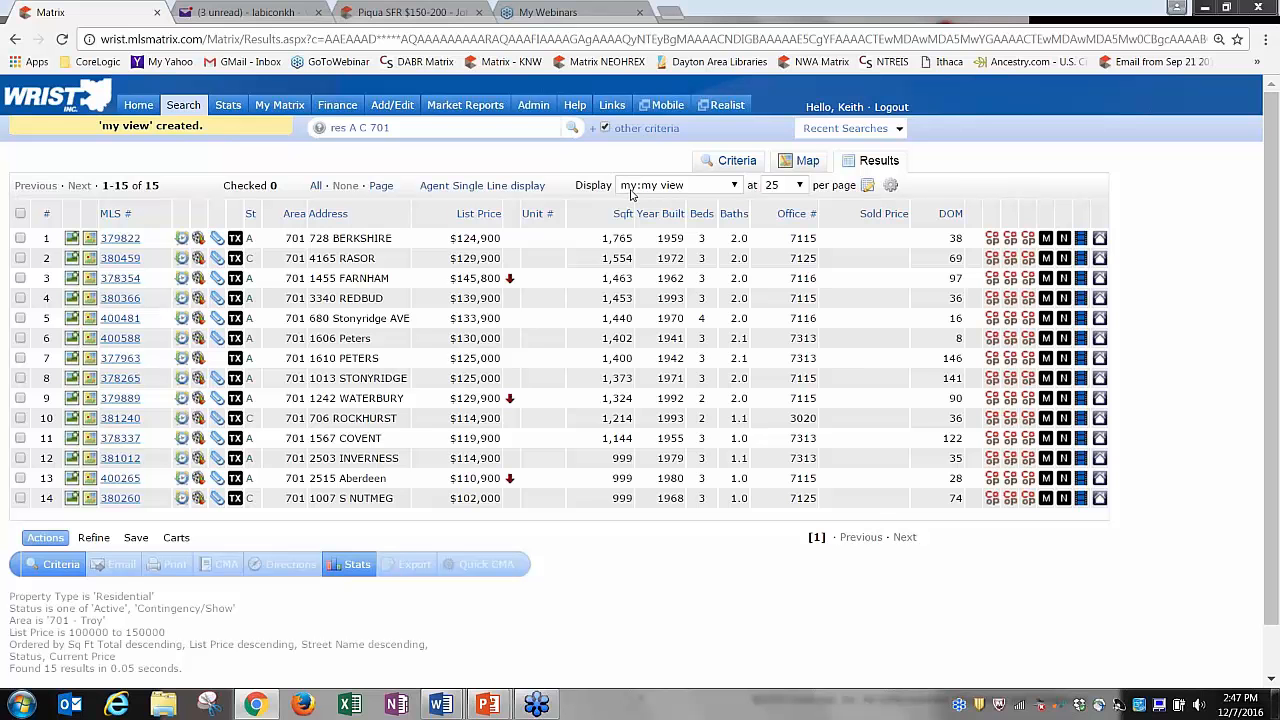
left_click(631, 190)
left_click(646, 186)
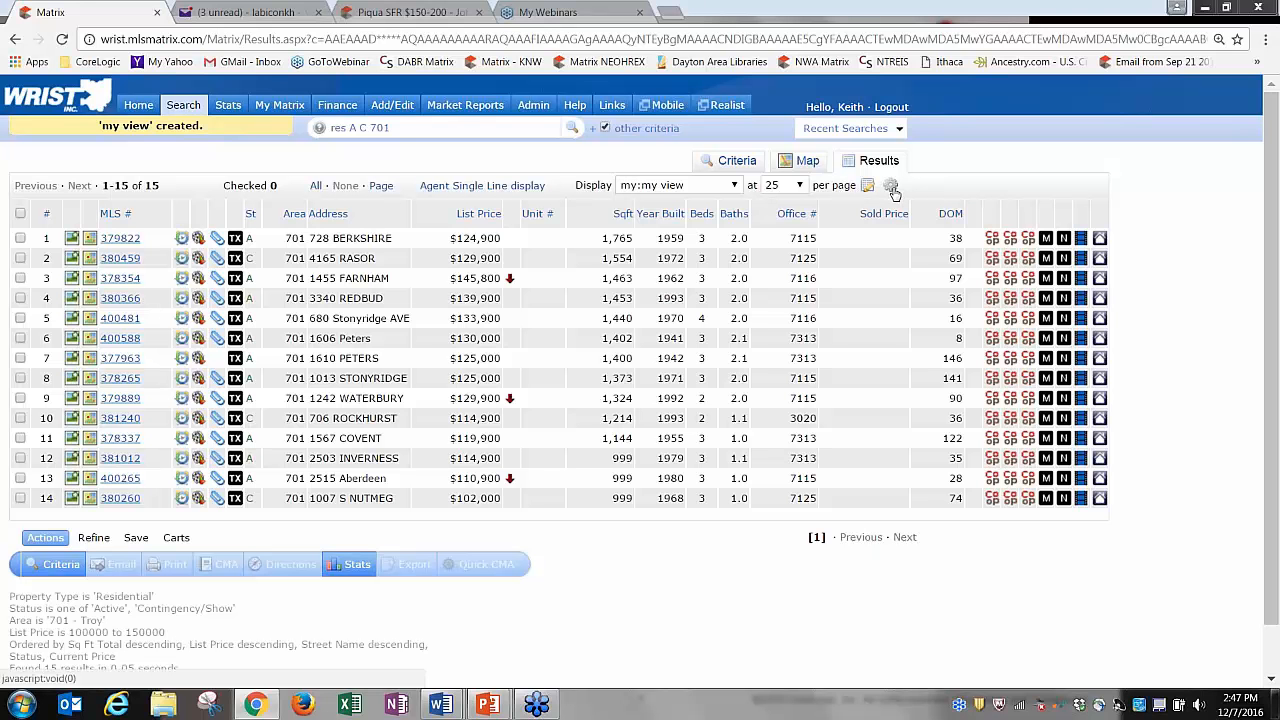
left_click(890, 189)
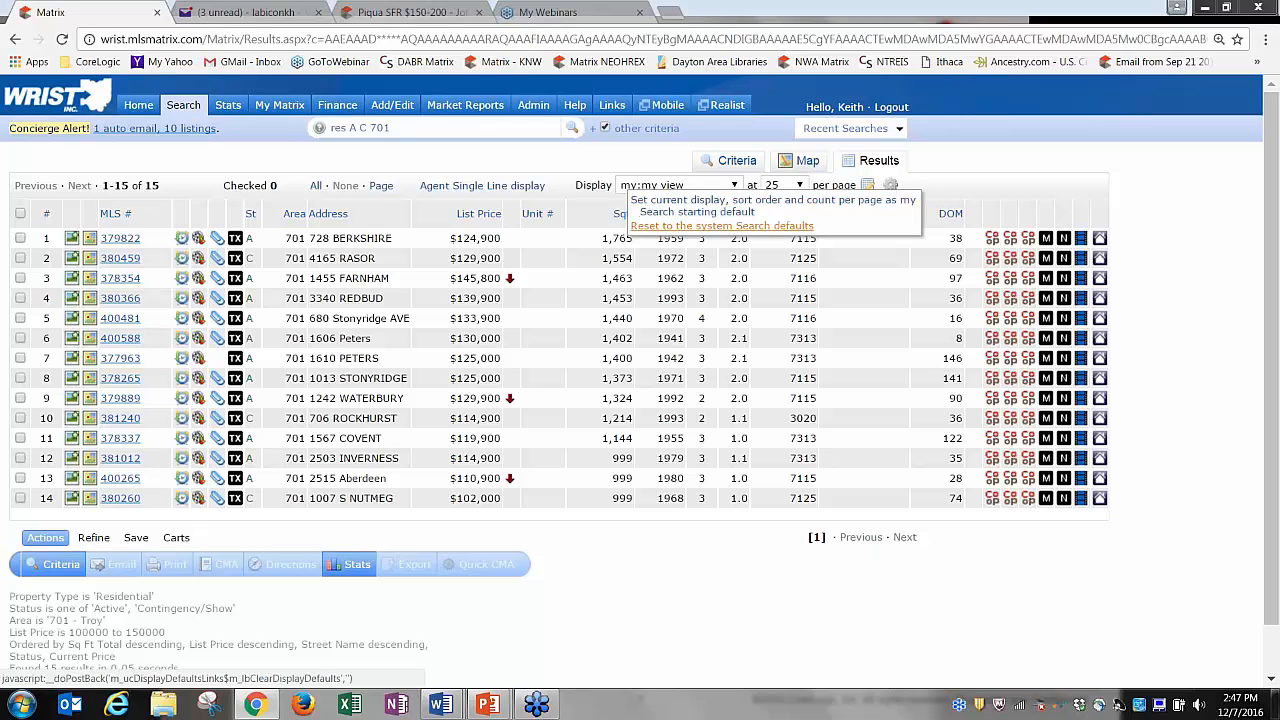
Reset search settings to system defaults and delete the Agent Single Line2 display.
left_click(687, 230)
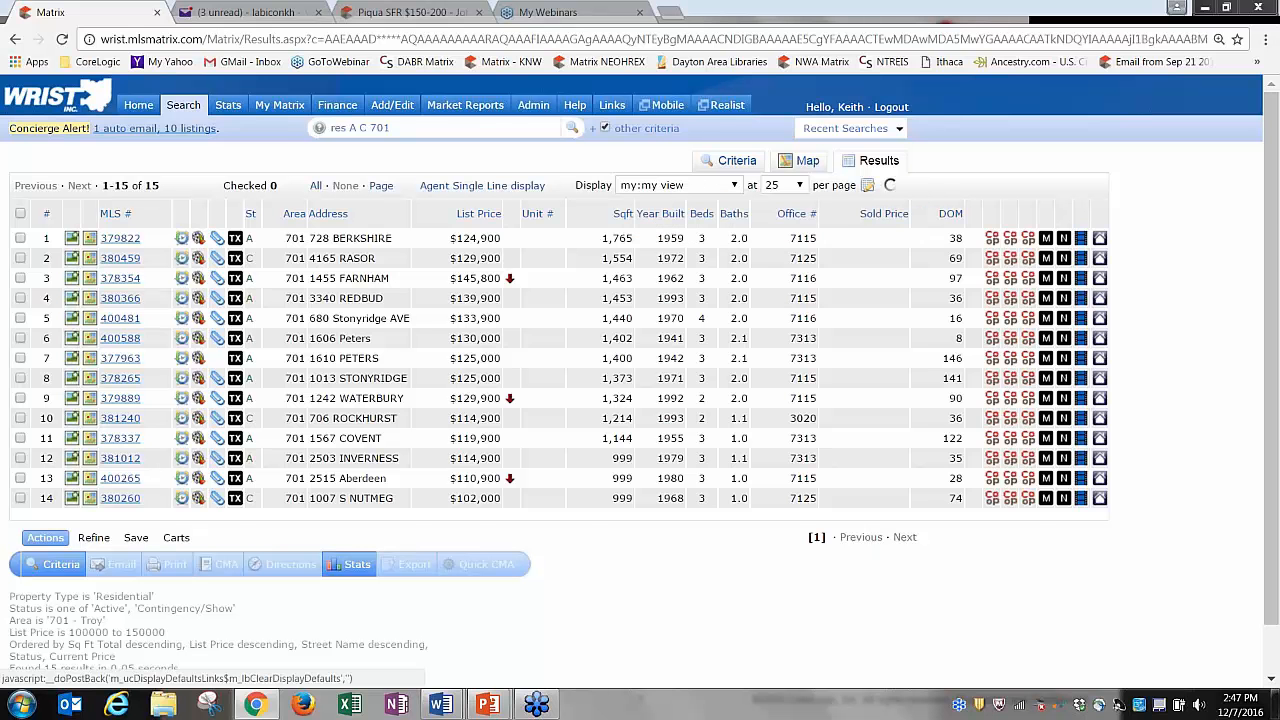
left_click(695, 188)
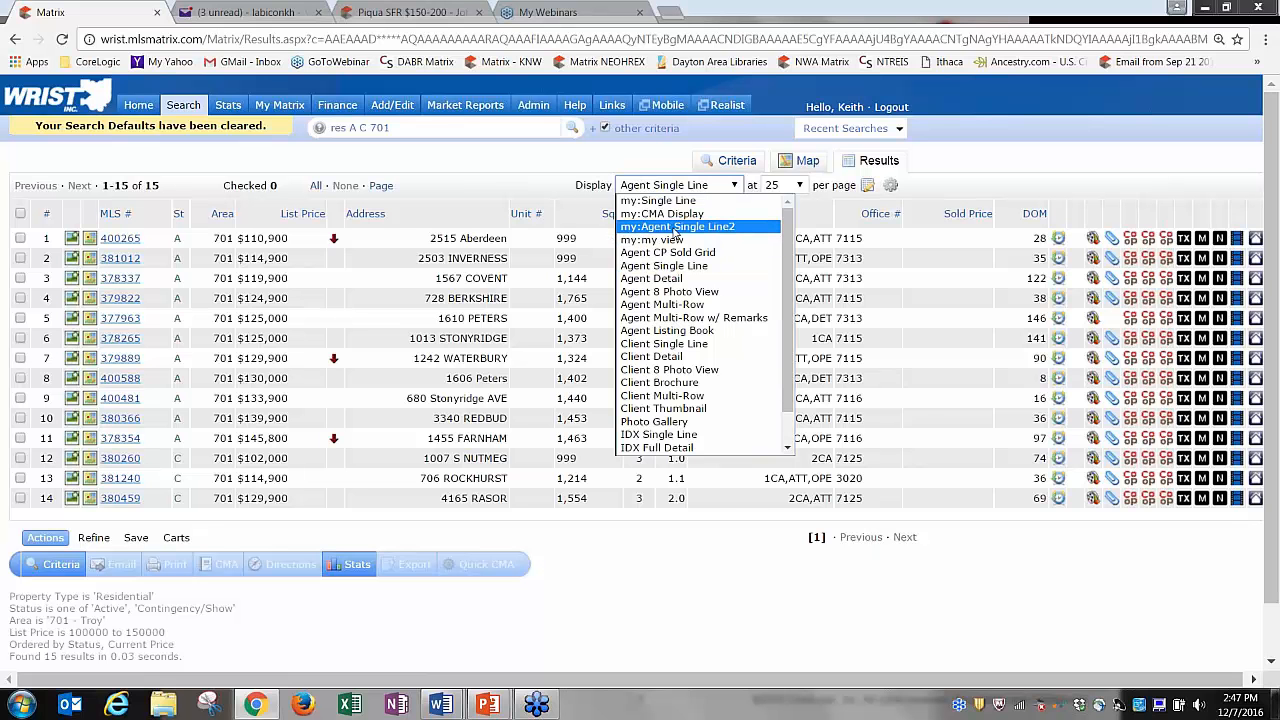
left_click(679, 228)
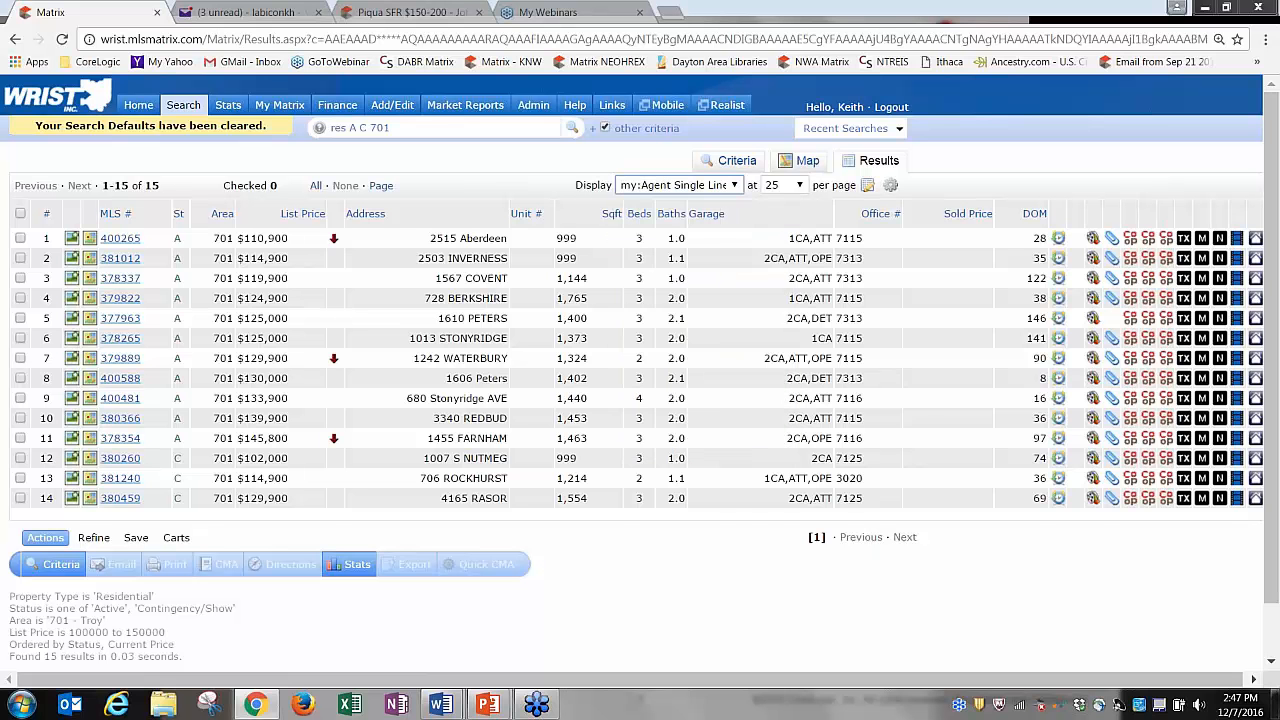
left_click(867, 188)
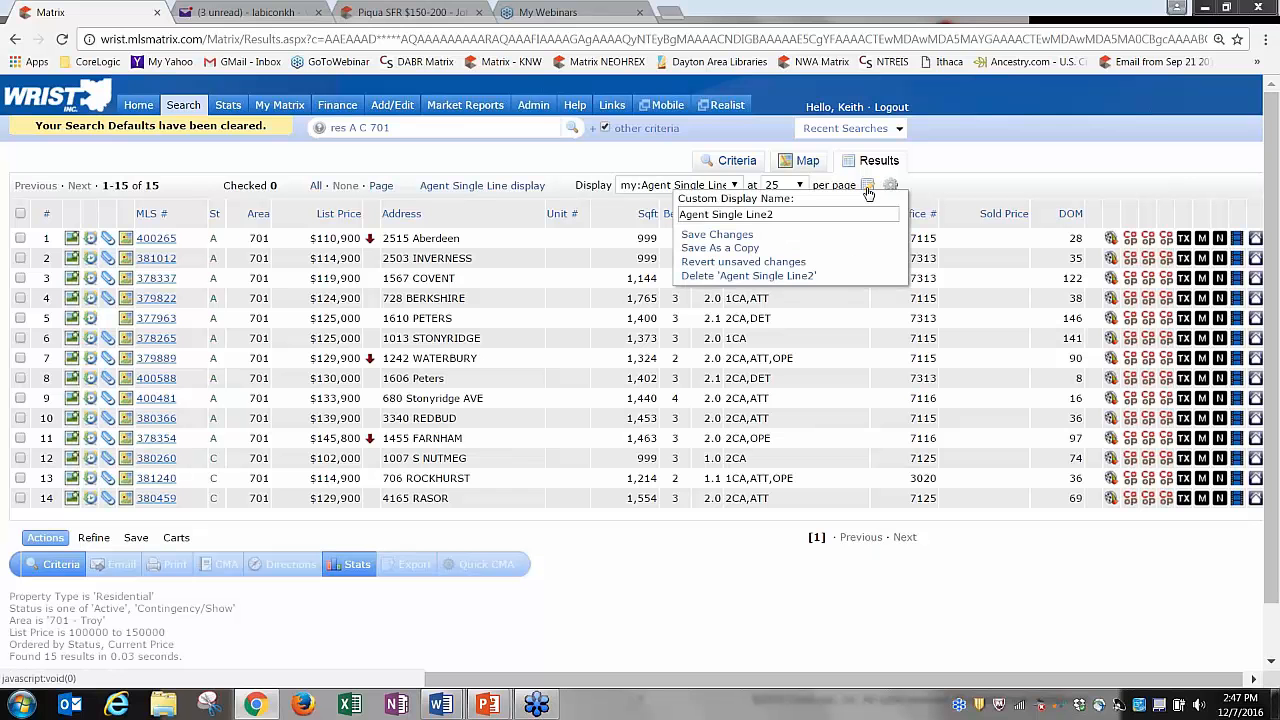
left_click(752, 277)
left_click(707, 138)
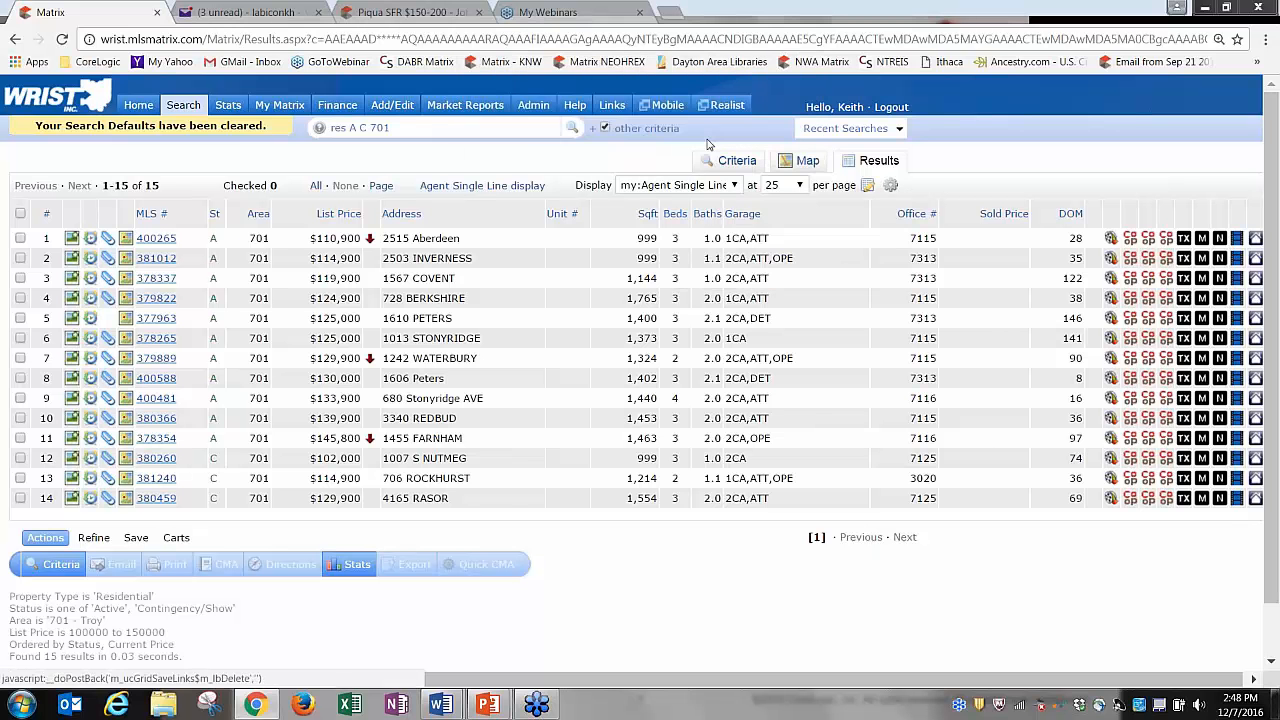
Switch to the my view display and delete it too, confirming the prompt.
left_click(657, 186)
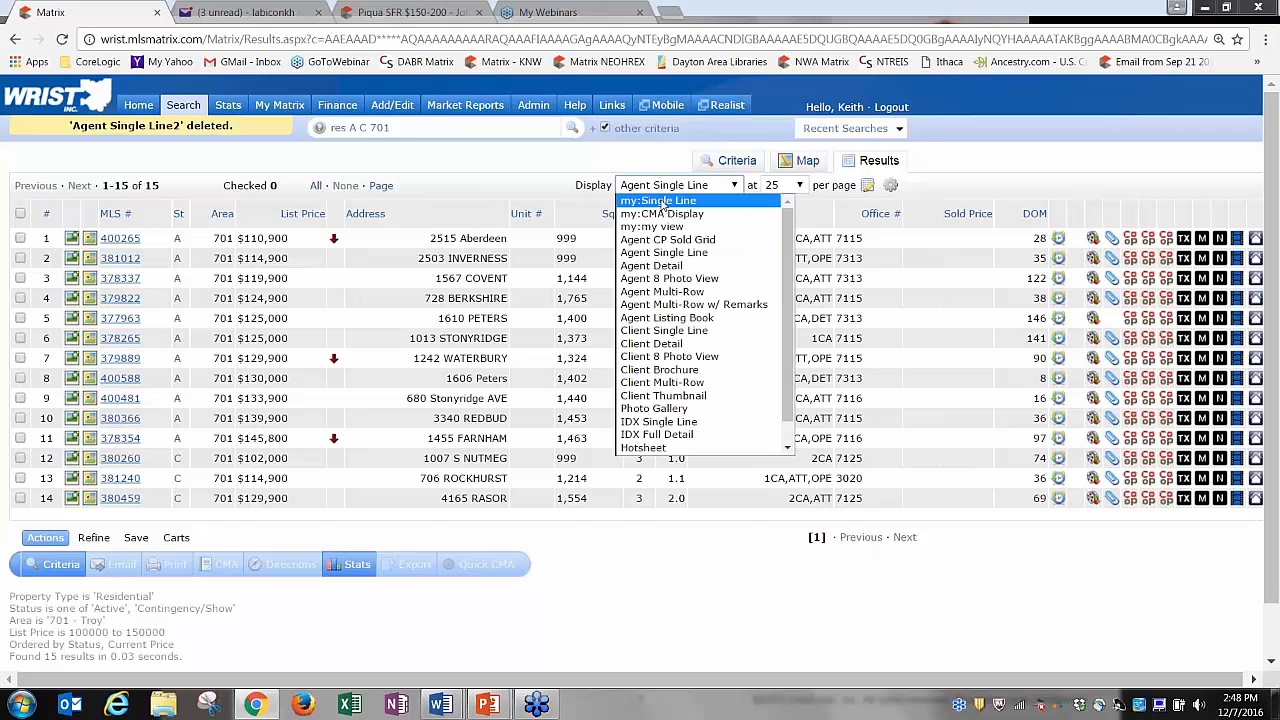
left_click(660, 226)
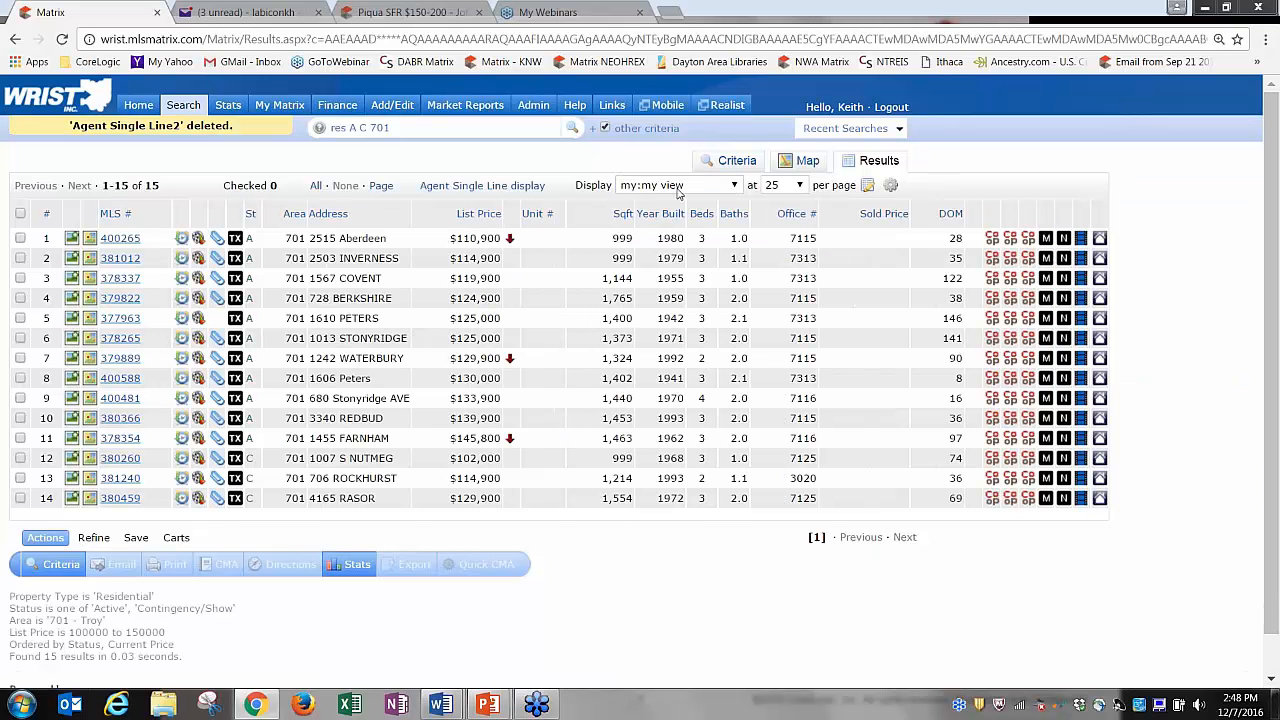
left_click(867, 186)
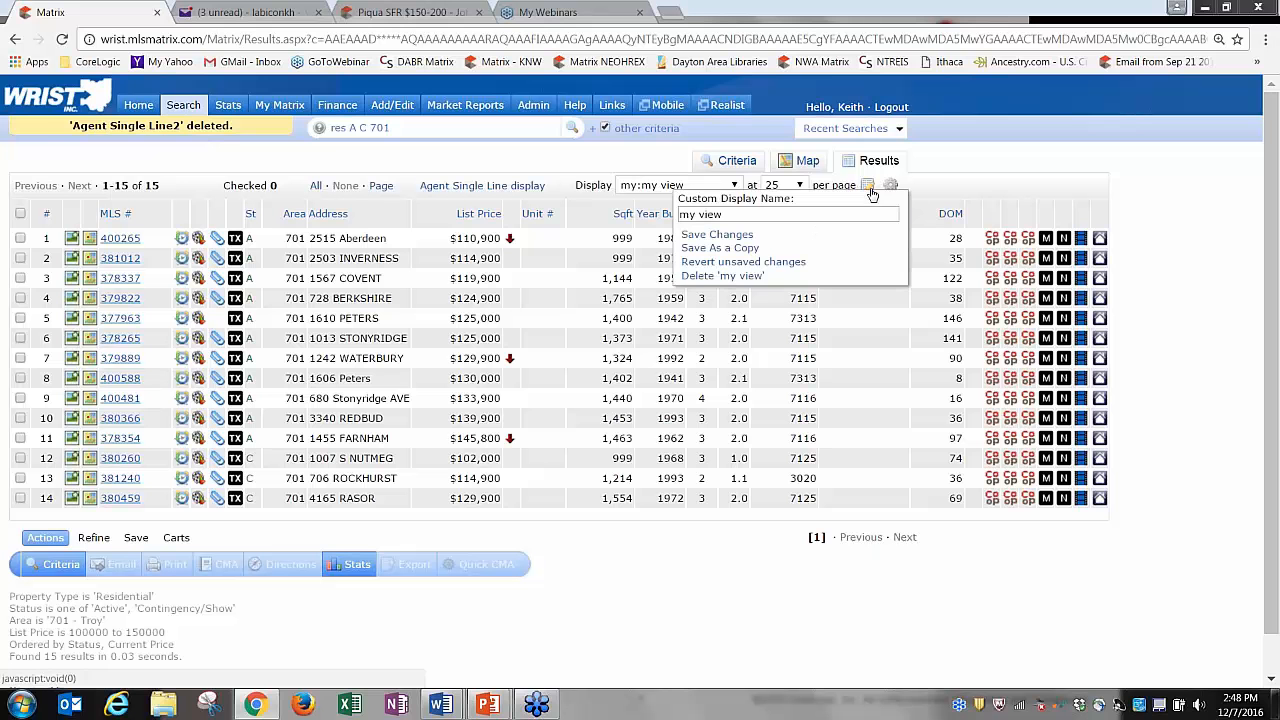
left_click(722, 275)
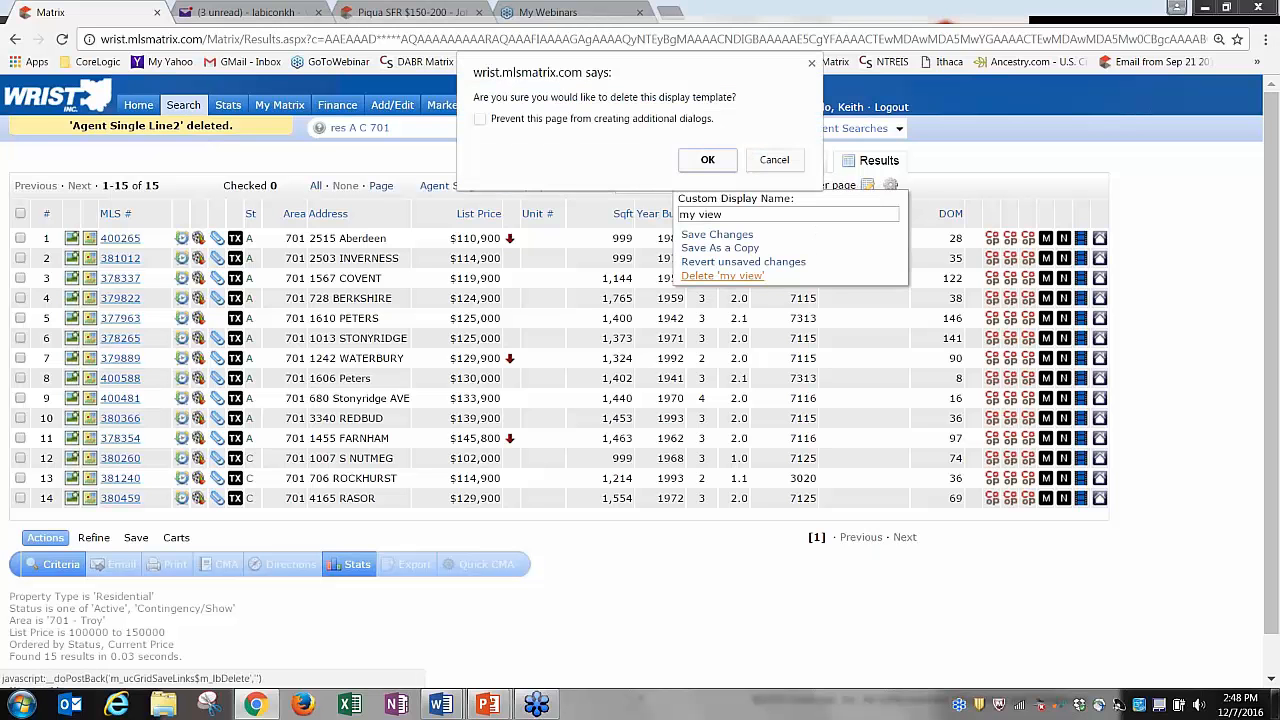
left_click(710, 161)
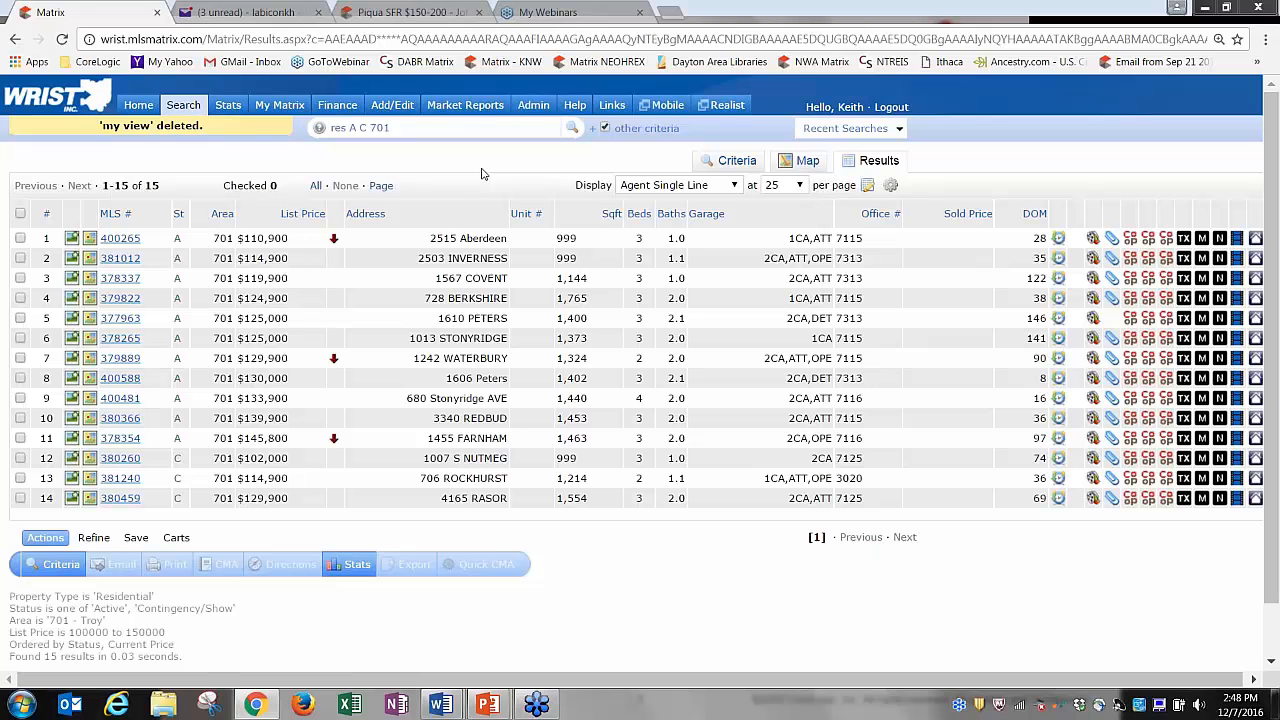
Tick result rows 2, 3, 5, 7 and 9: Inverness, Covent, Peters, Waterbury and Stonyridge.
left_click(20, 259)
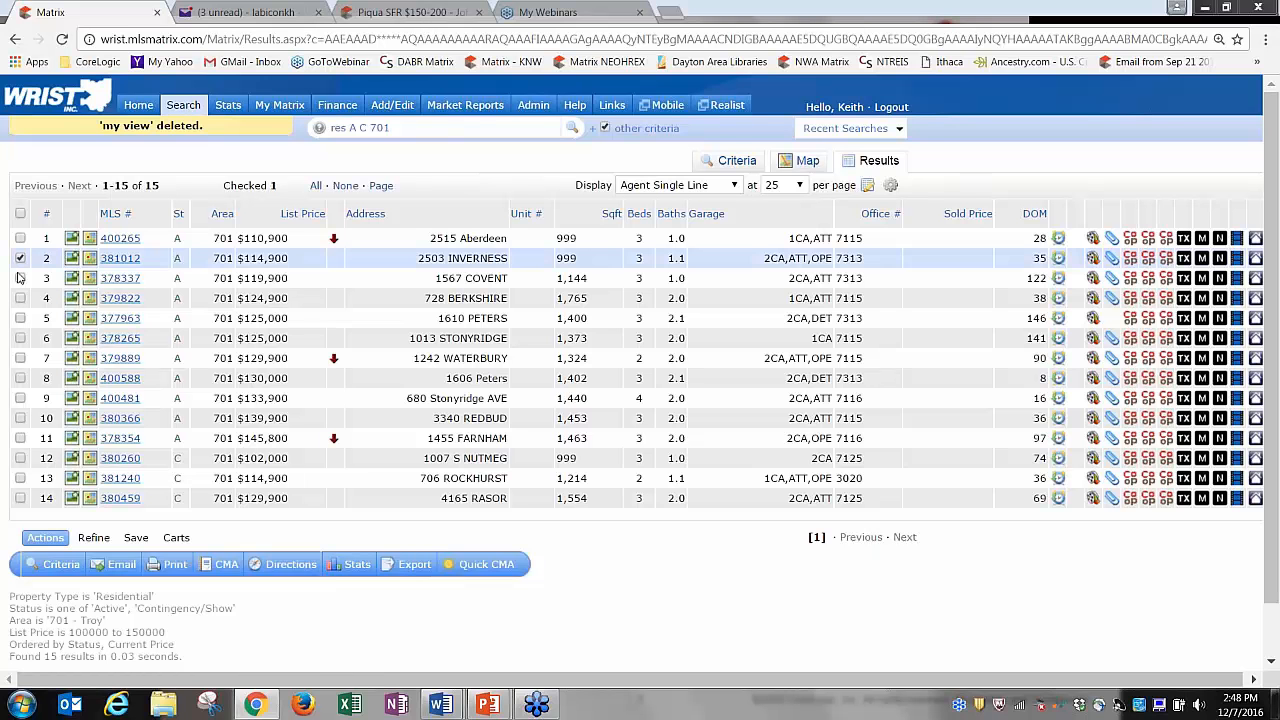
left_click(20, 279)
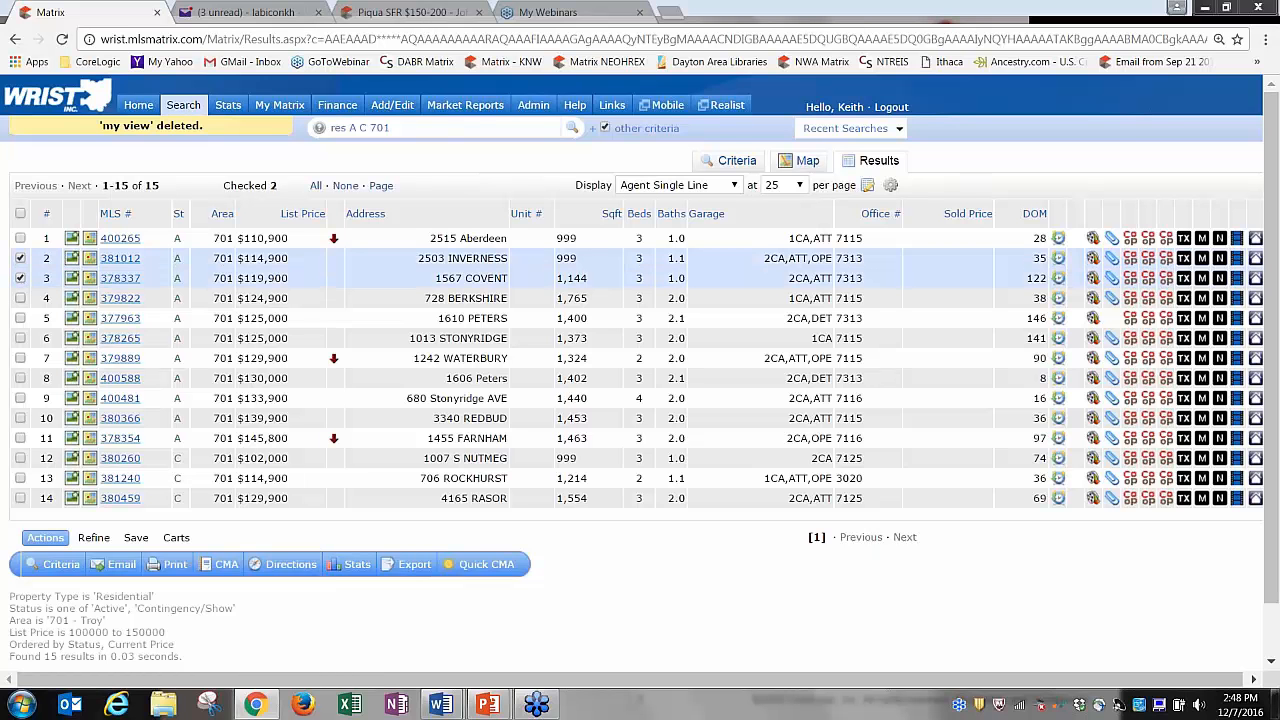
left_click(20, 318)
left_click(20, 358)
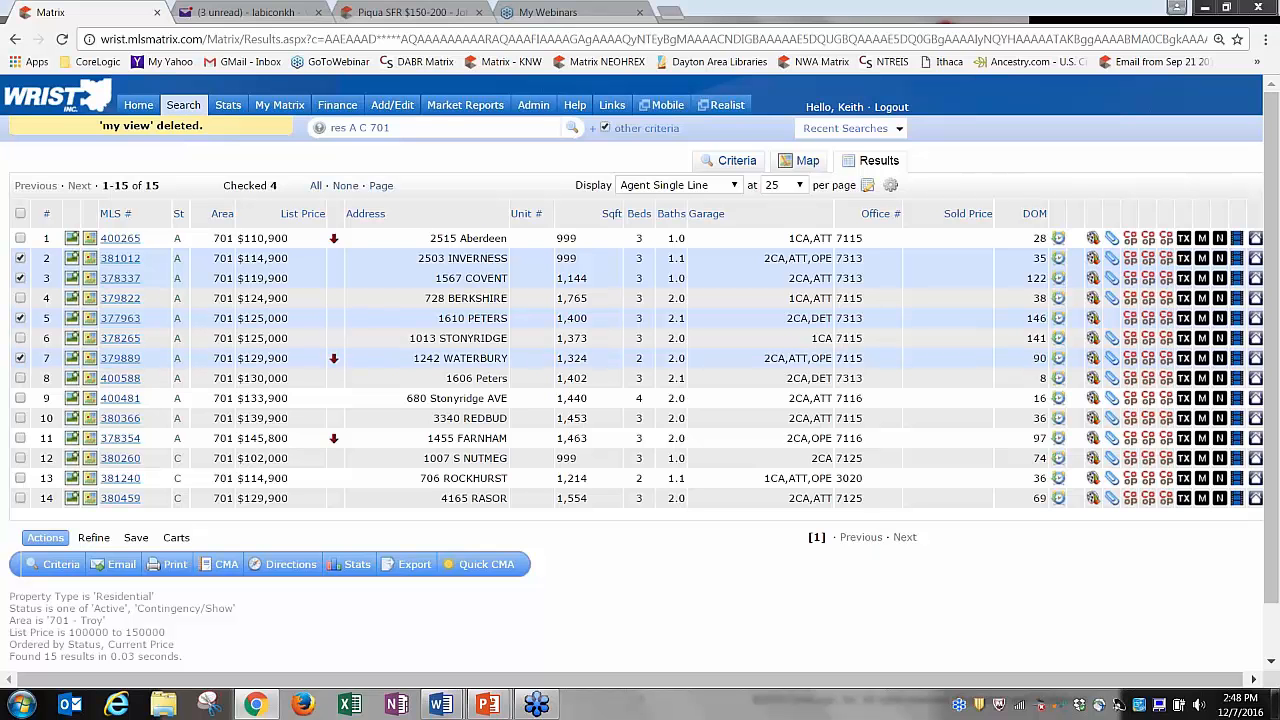
left_click(20, 399)
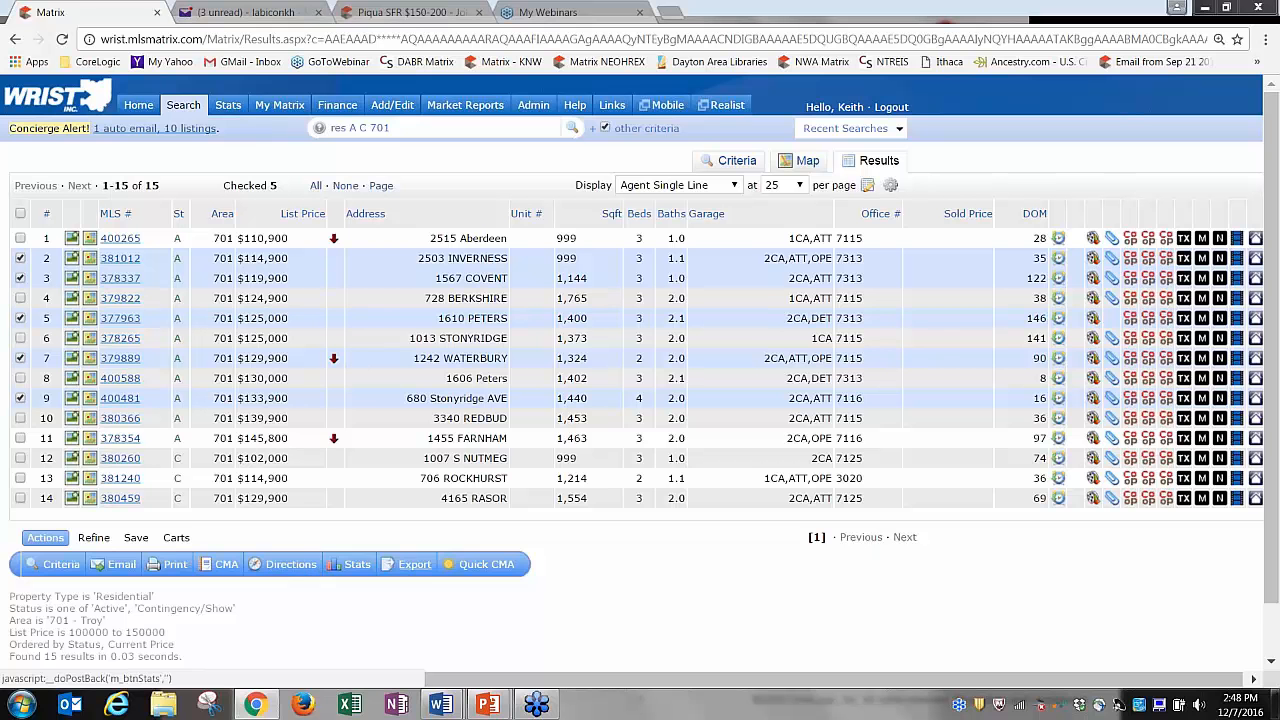
Browse the Refine, Save and Carts options, then narrow the results to the checked listings.
left_click(94, 538)
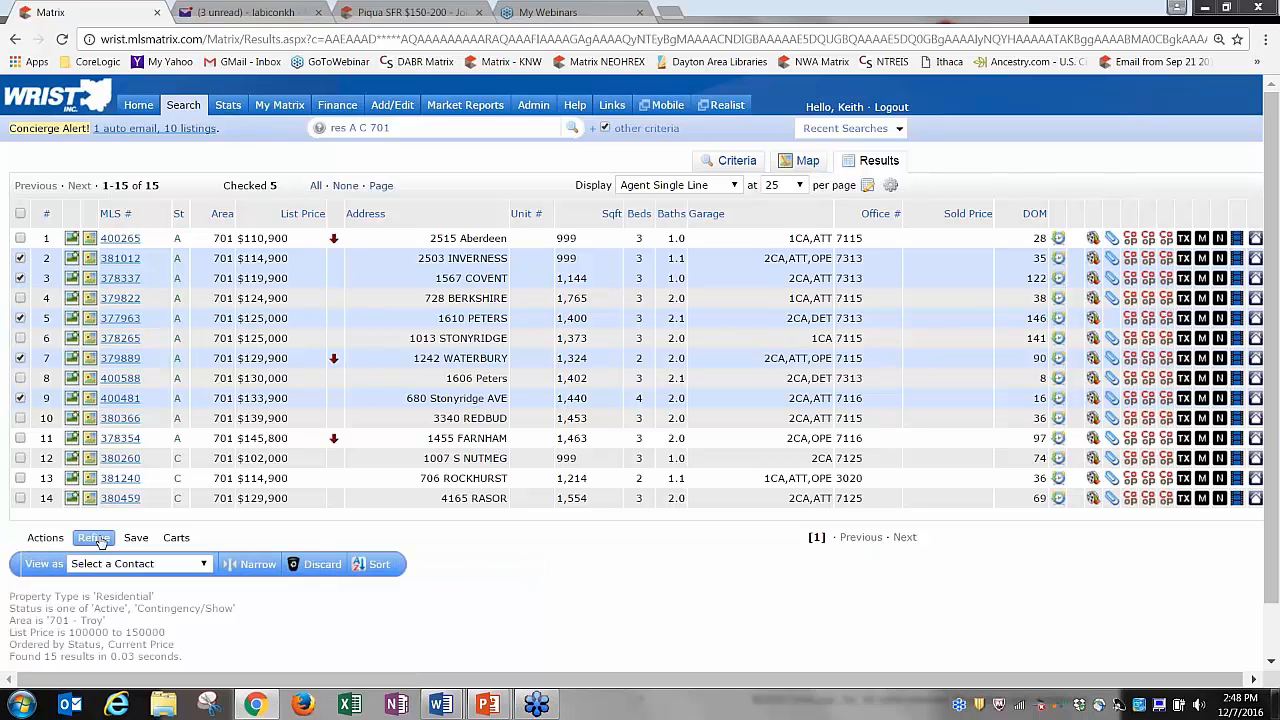
left_click(136, 539)
left_click(177, 542)
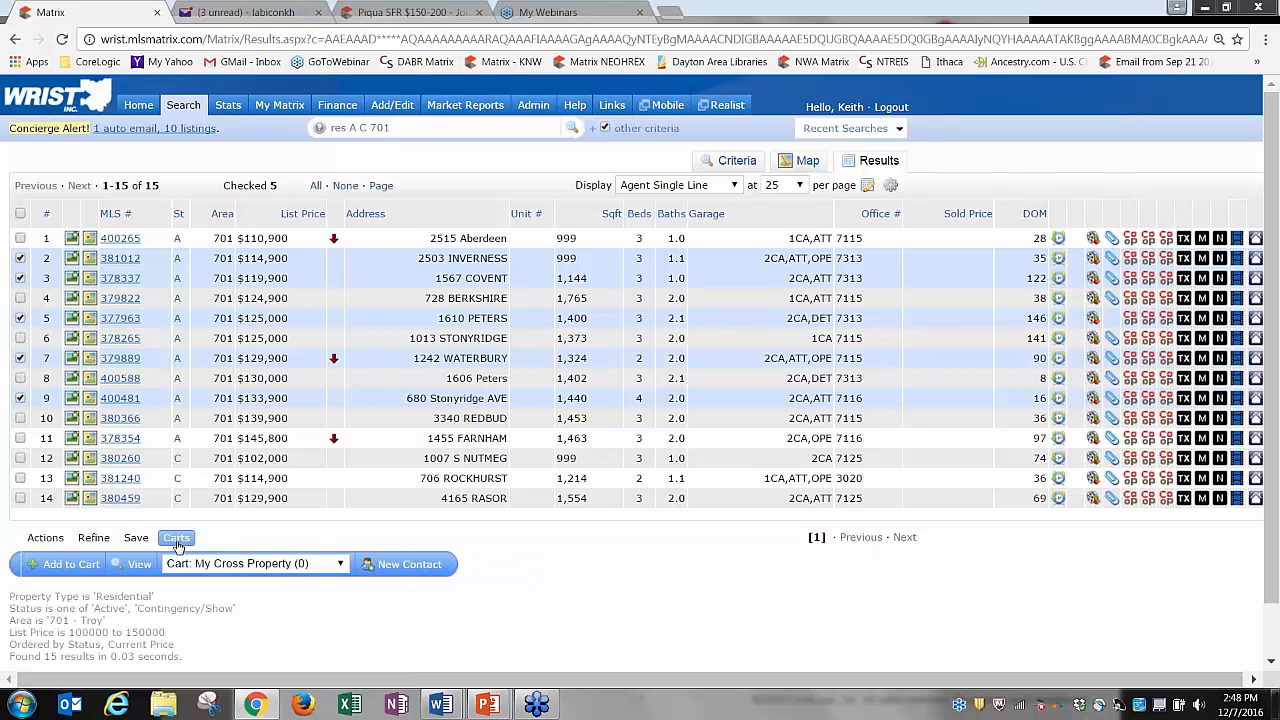
left_click(95, 541)
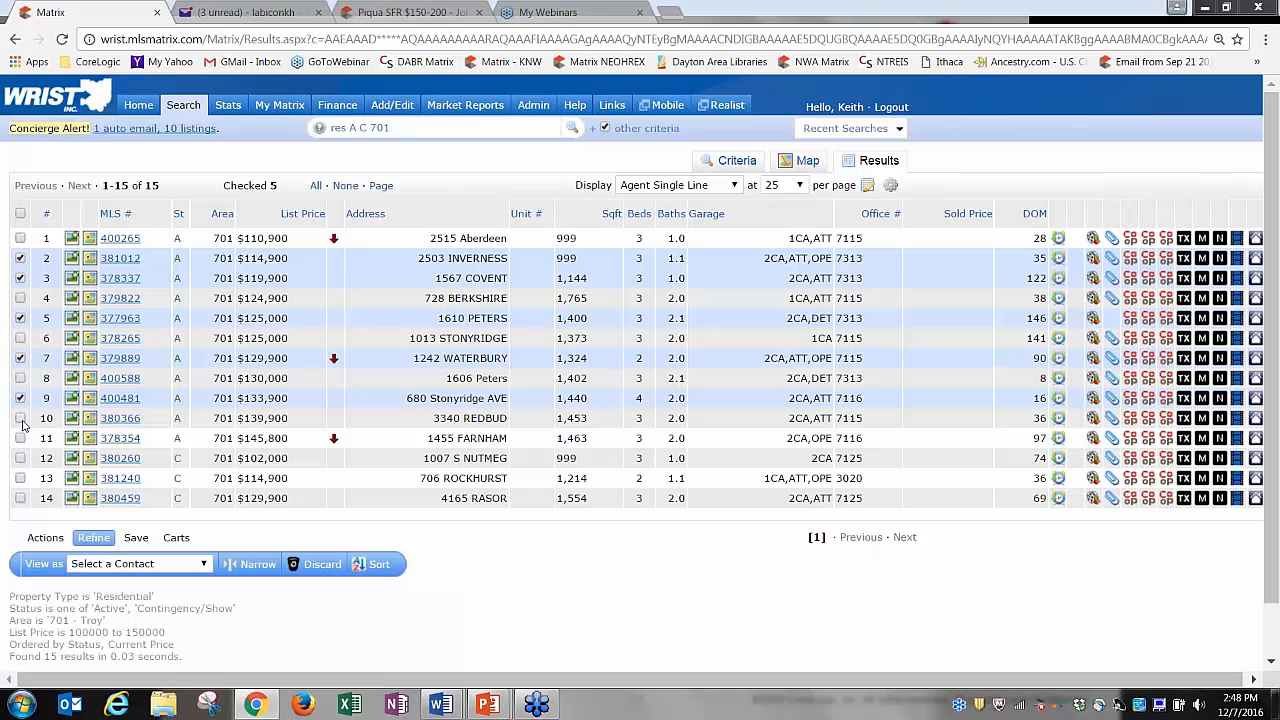
left_click(262, 566)
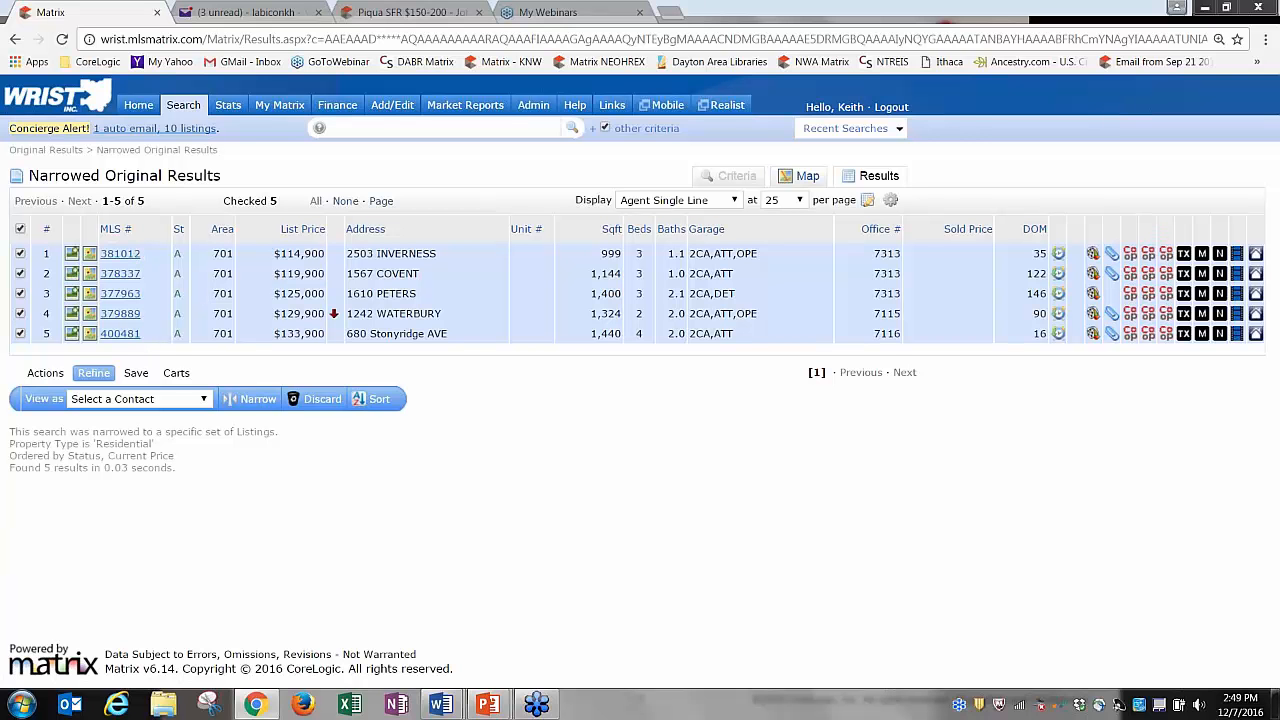
Go back to the full Troy results, discard the checked listings, then un-discard them.
left_click(15, 40)
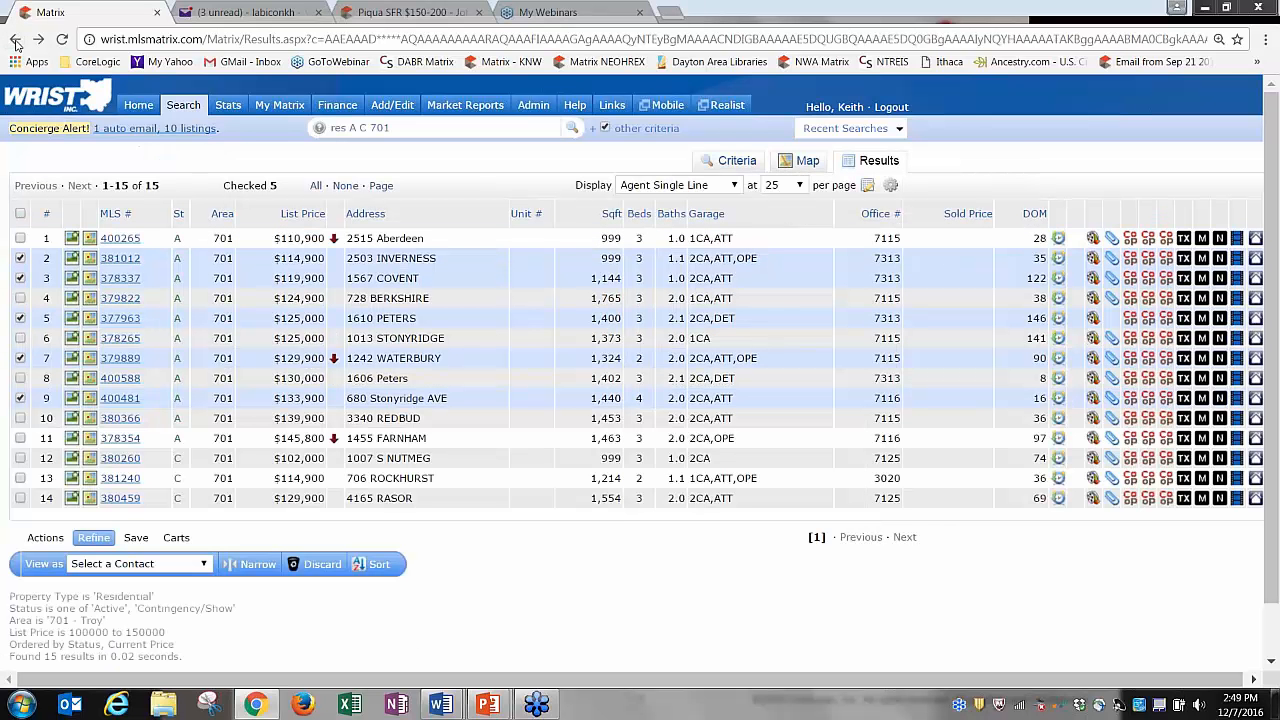
left_click(15, 40)
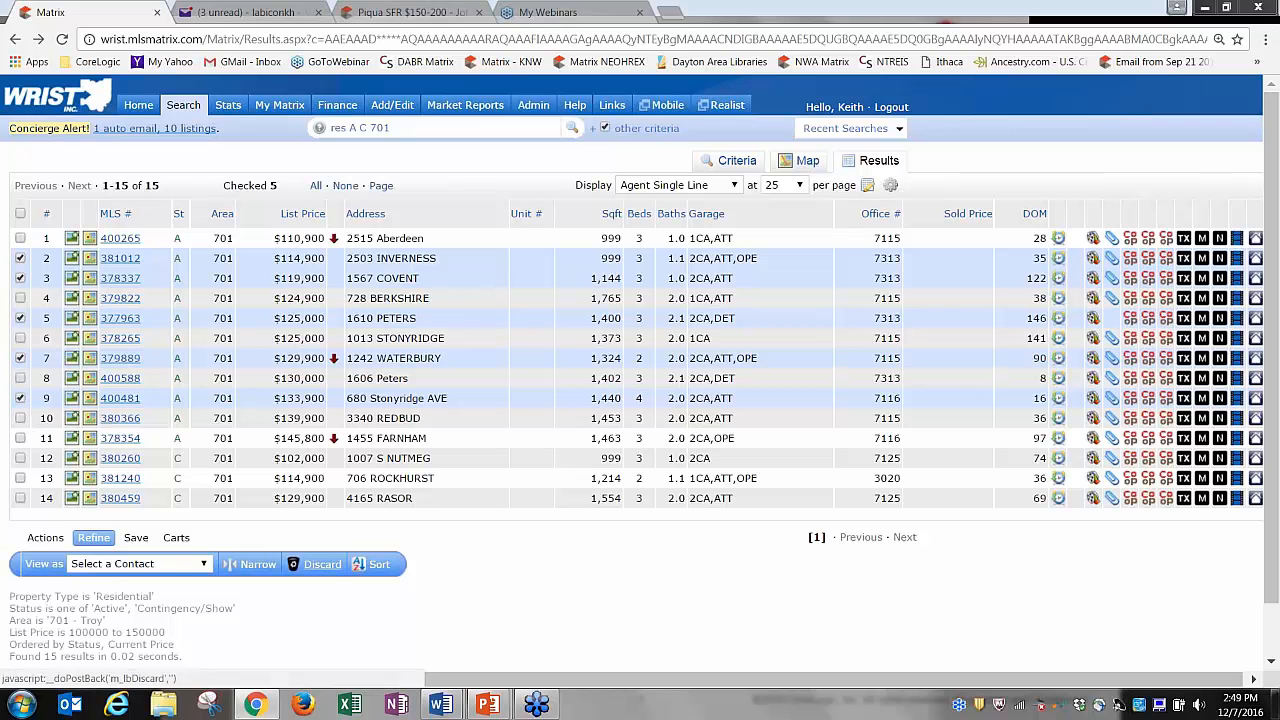
left_click(325, 565)
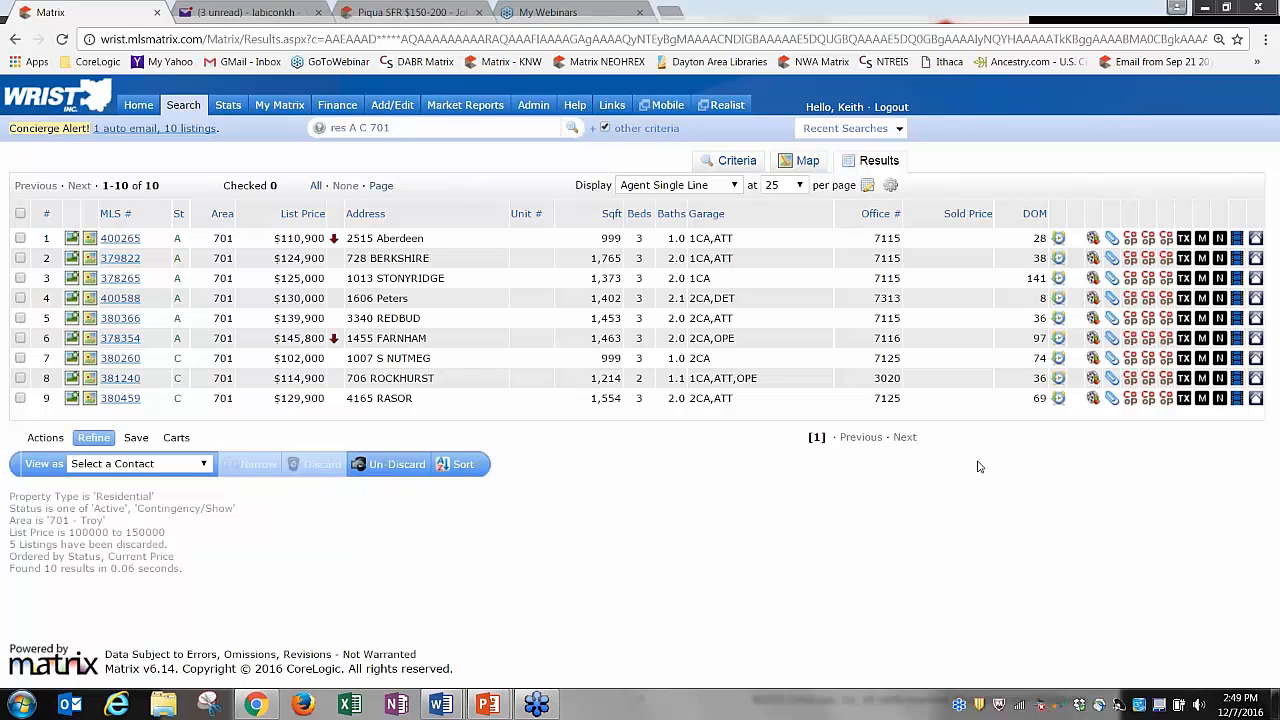
left_click(395, 466)
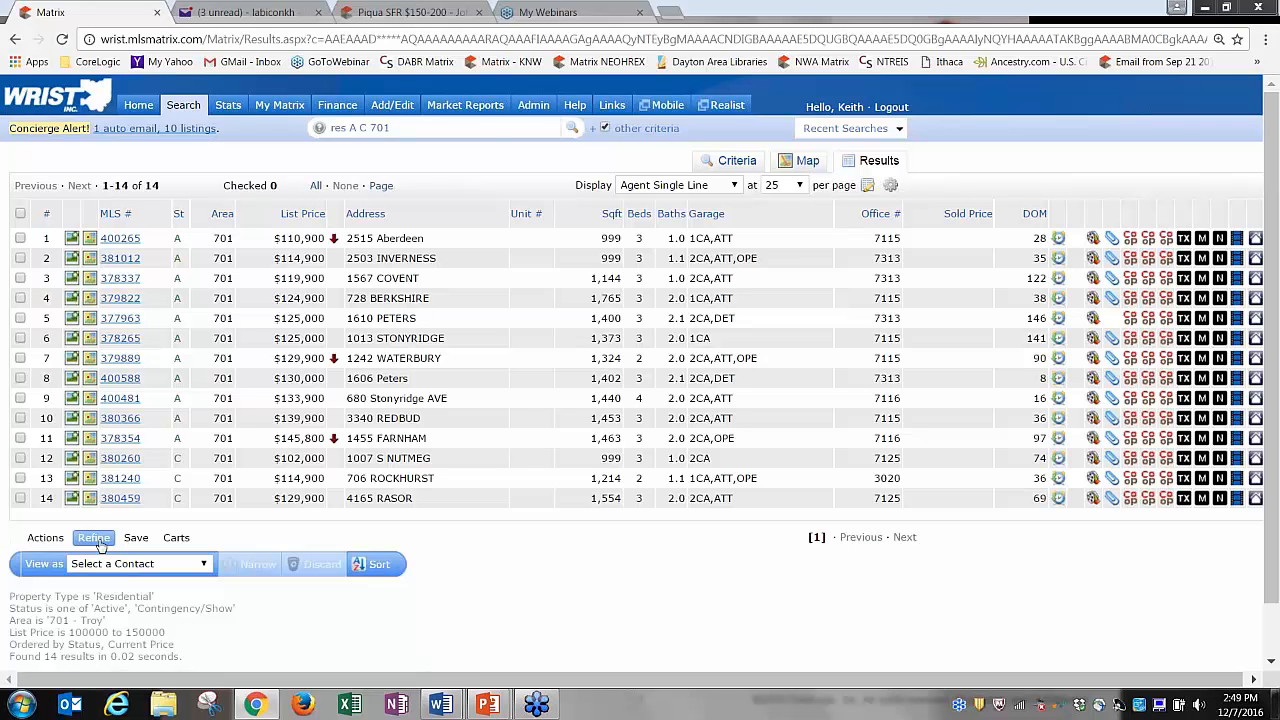
left_click(45, 539)
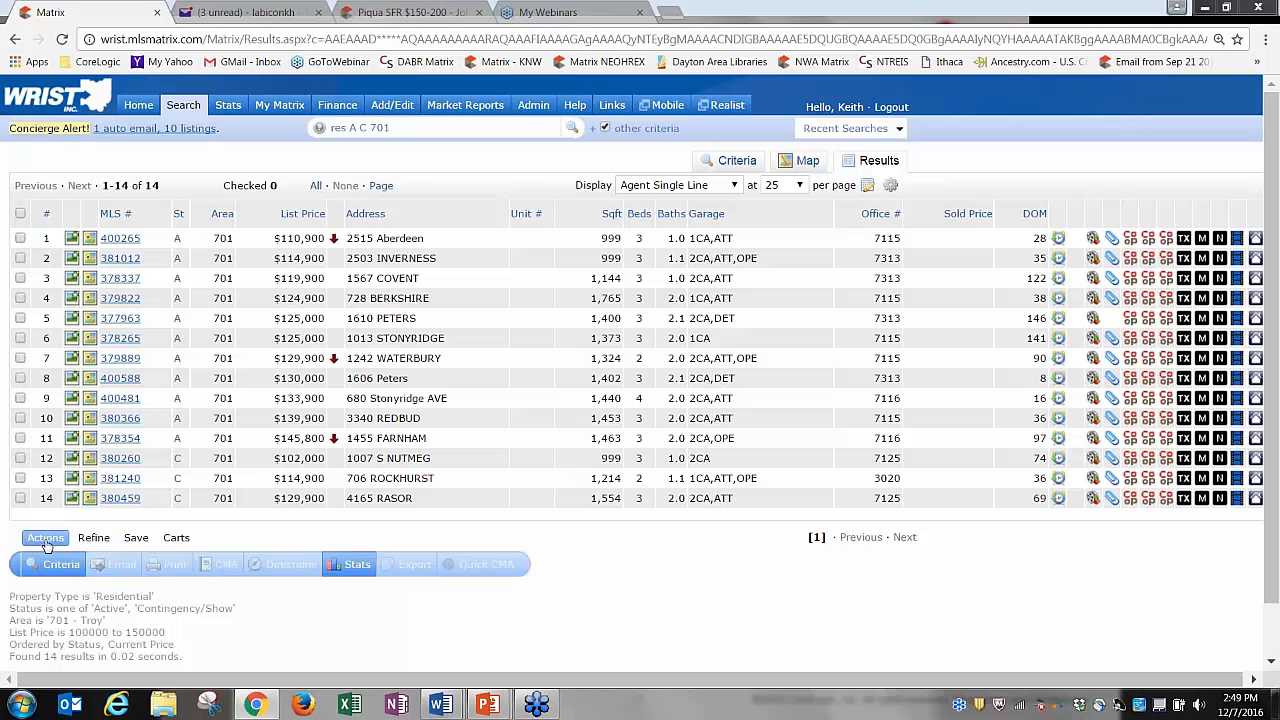
left_click(20, 318)
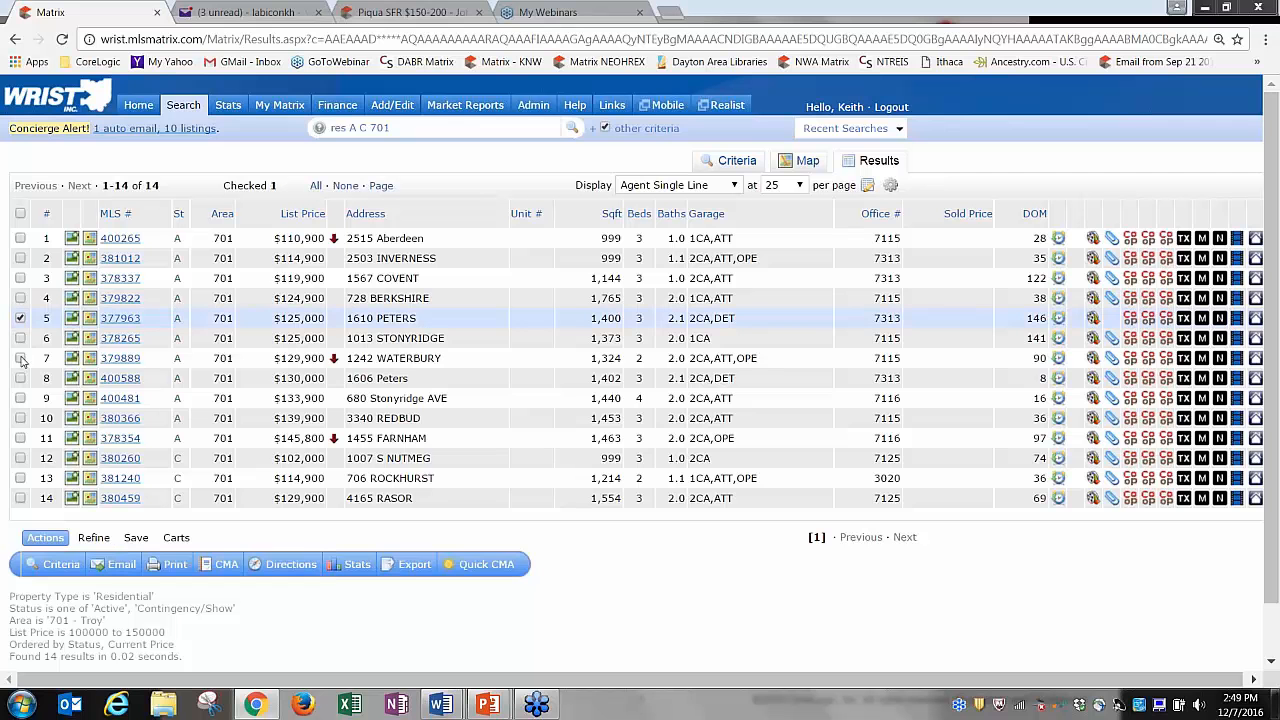
left_click(20, 358)
left_click(20, 398)
left_click(20, 438)
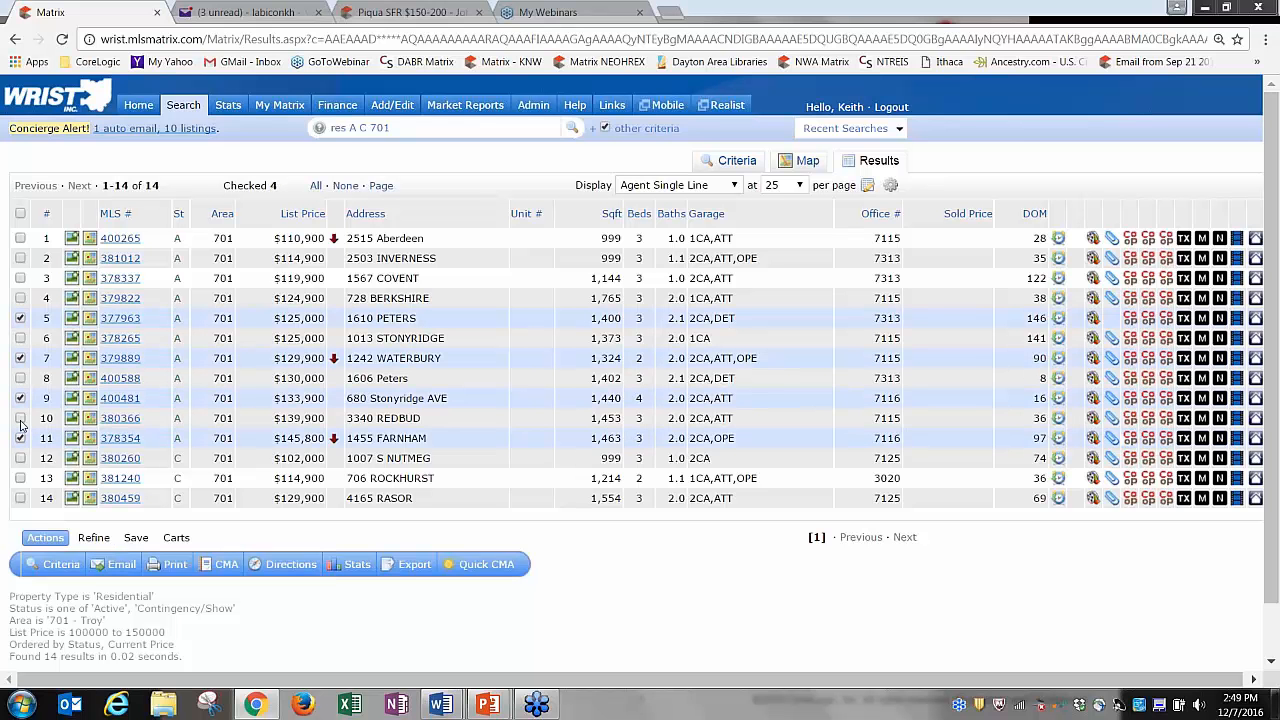
left_click(20, 418)
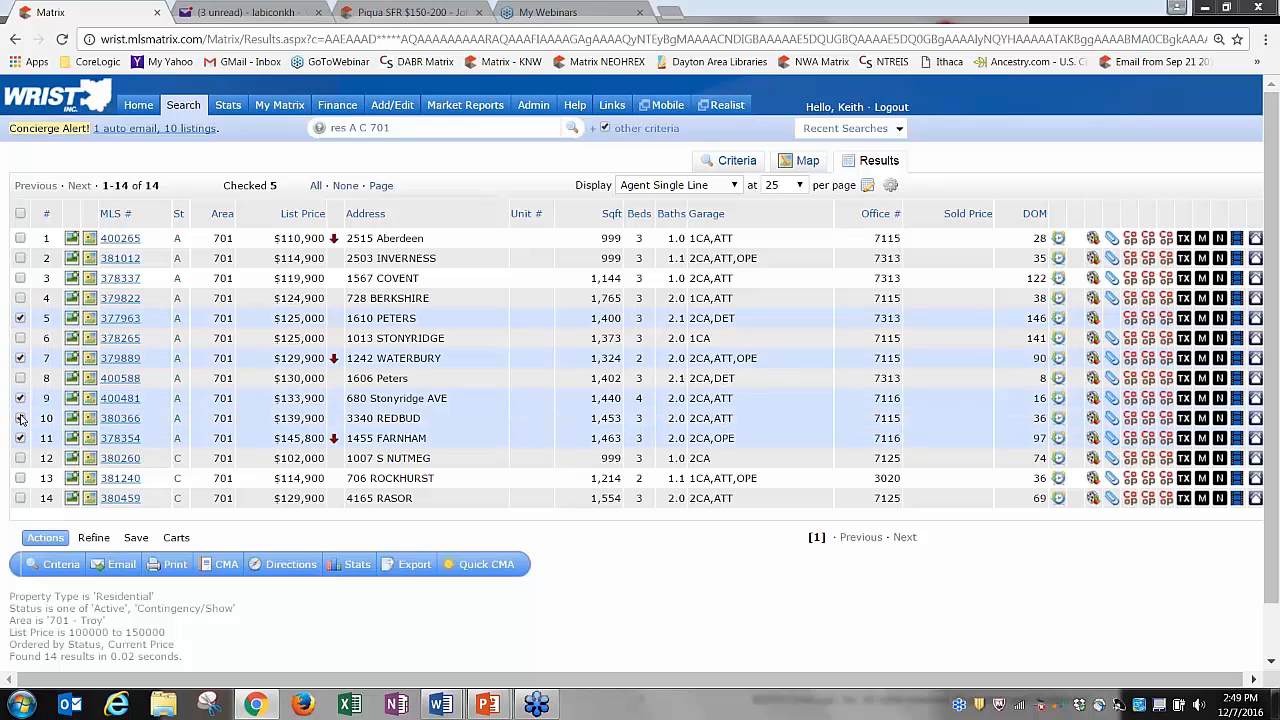
Start an email of the checked listings and add the suggested contact as recipient.
left_click(121, 566)
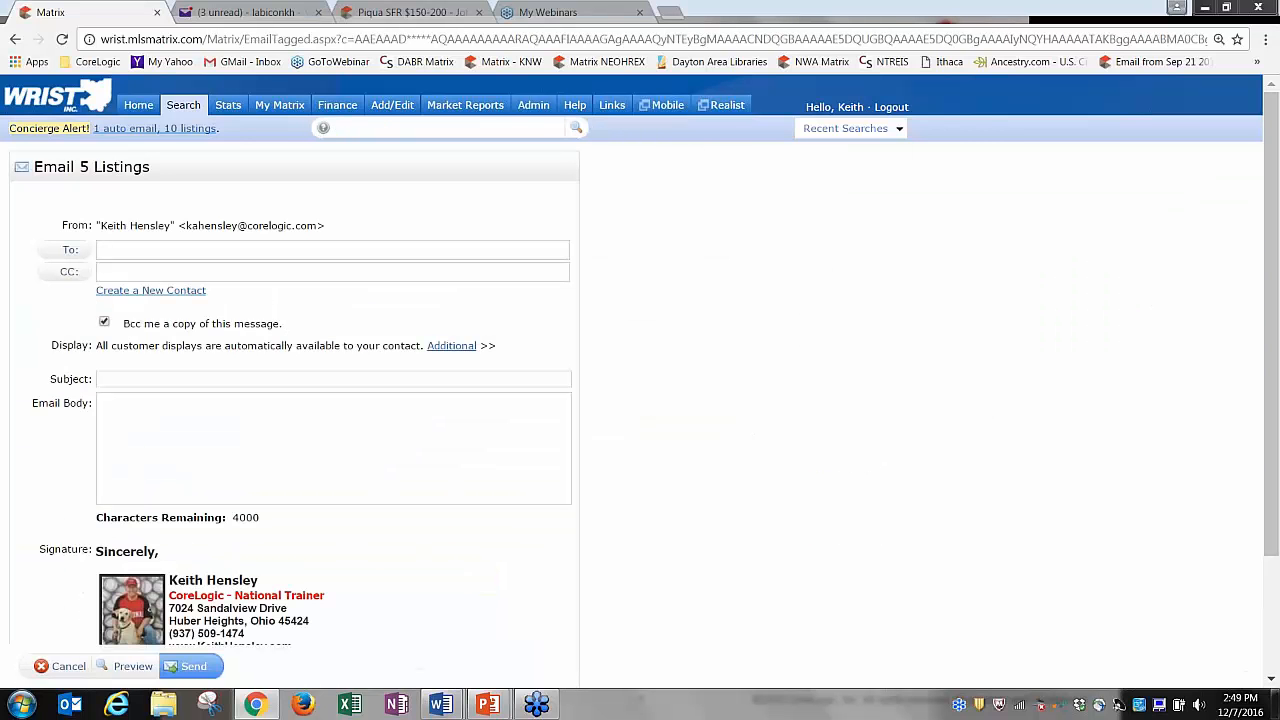
left_click(140, 248)
type("joh")
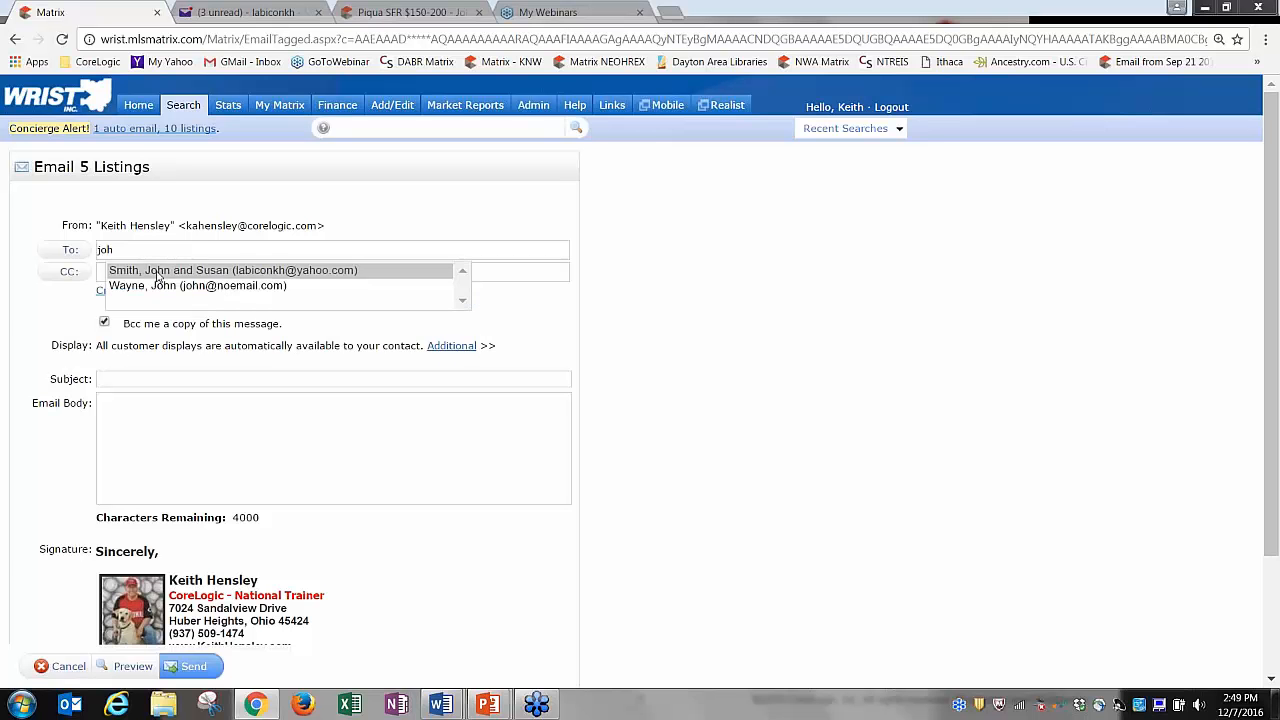
left_click(207, 270)
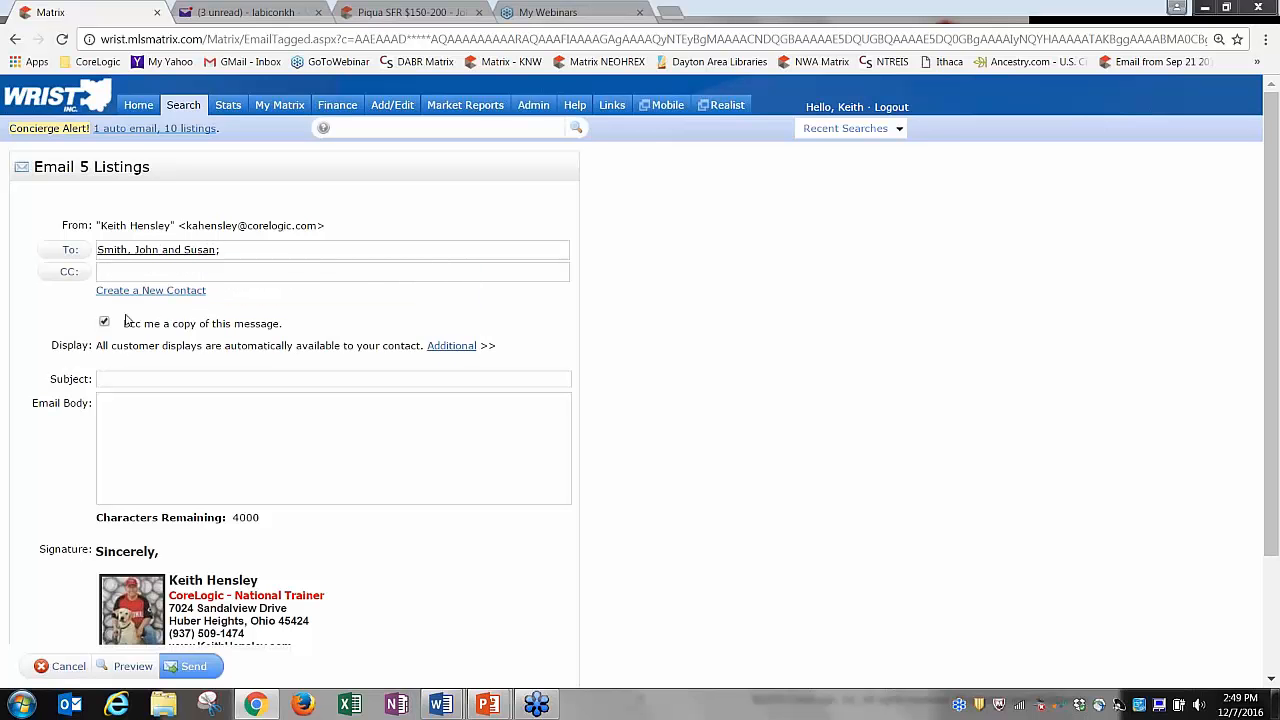
left_click(67, 252)
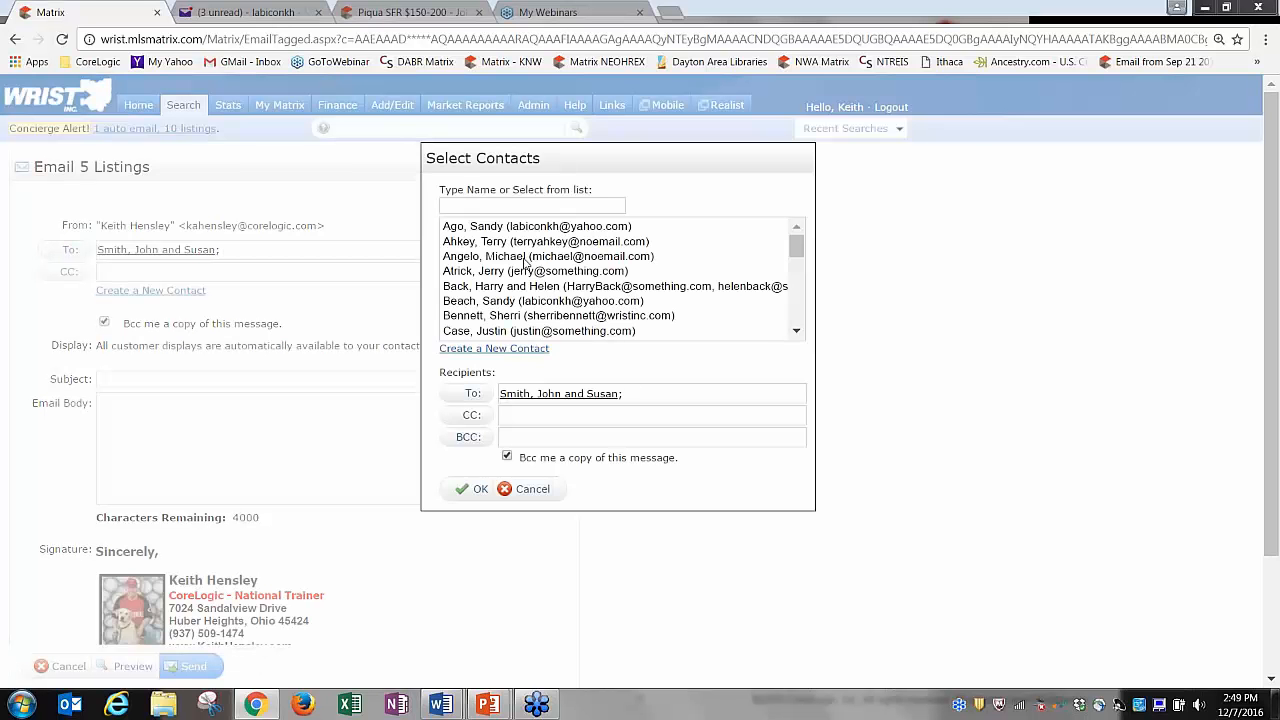
mouse_move(796, 246)
left_mouse_down()
mouse_move(805, 300)
mouse_move(797, 255)
left_mouse_up()
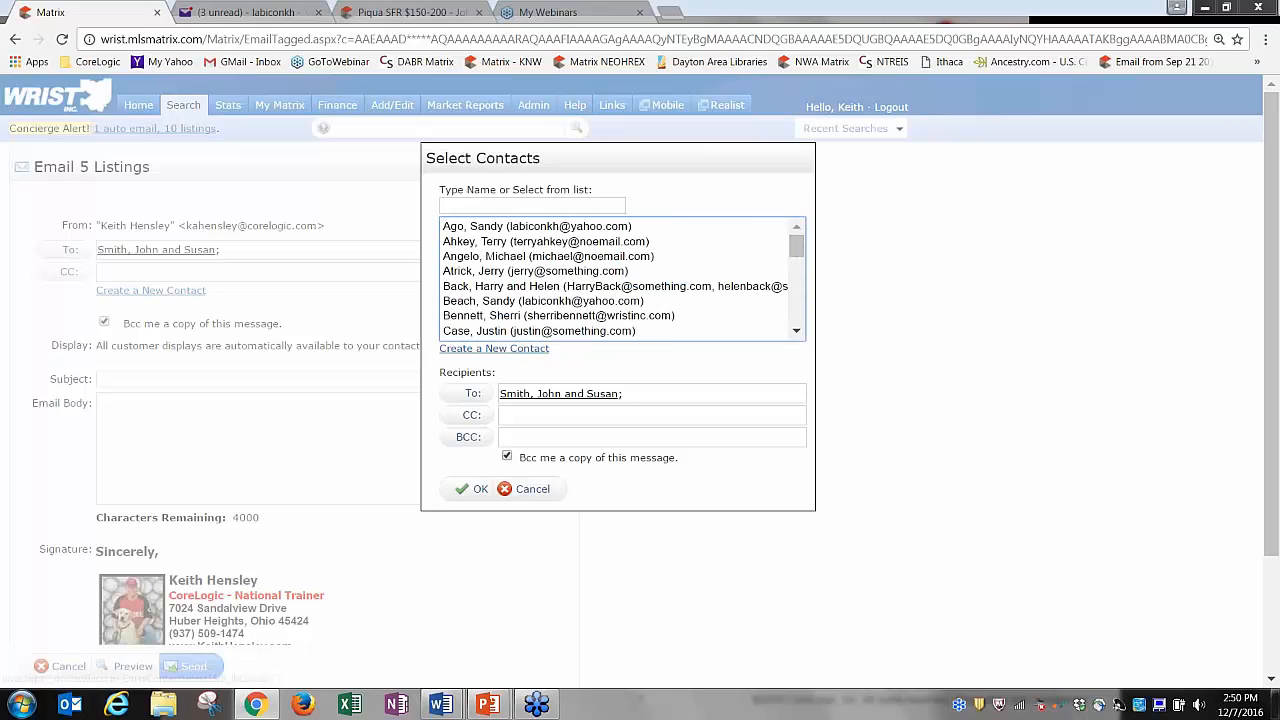
left_click(523, 489)
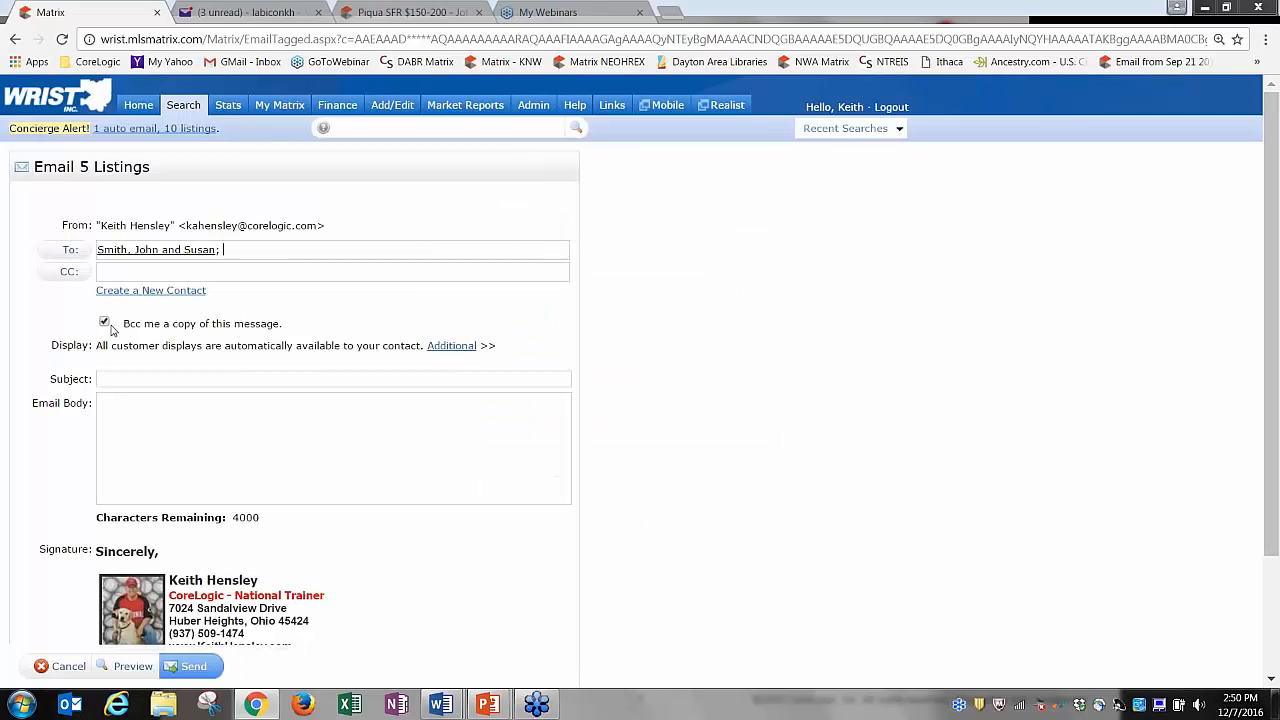
left_click(223, 249)
Give it subject '5 listings for you' and body 'Here are those listings for you!', then send.
left_click(150, 385)
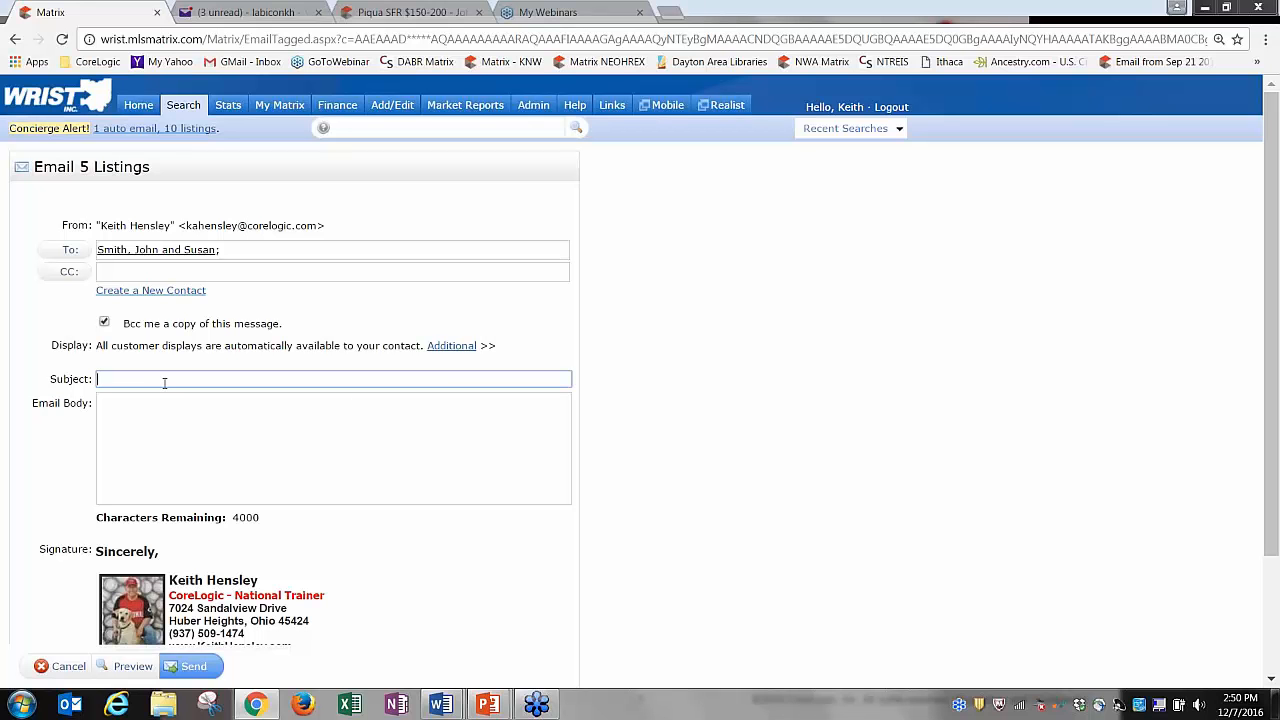
type("5 lis")
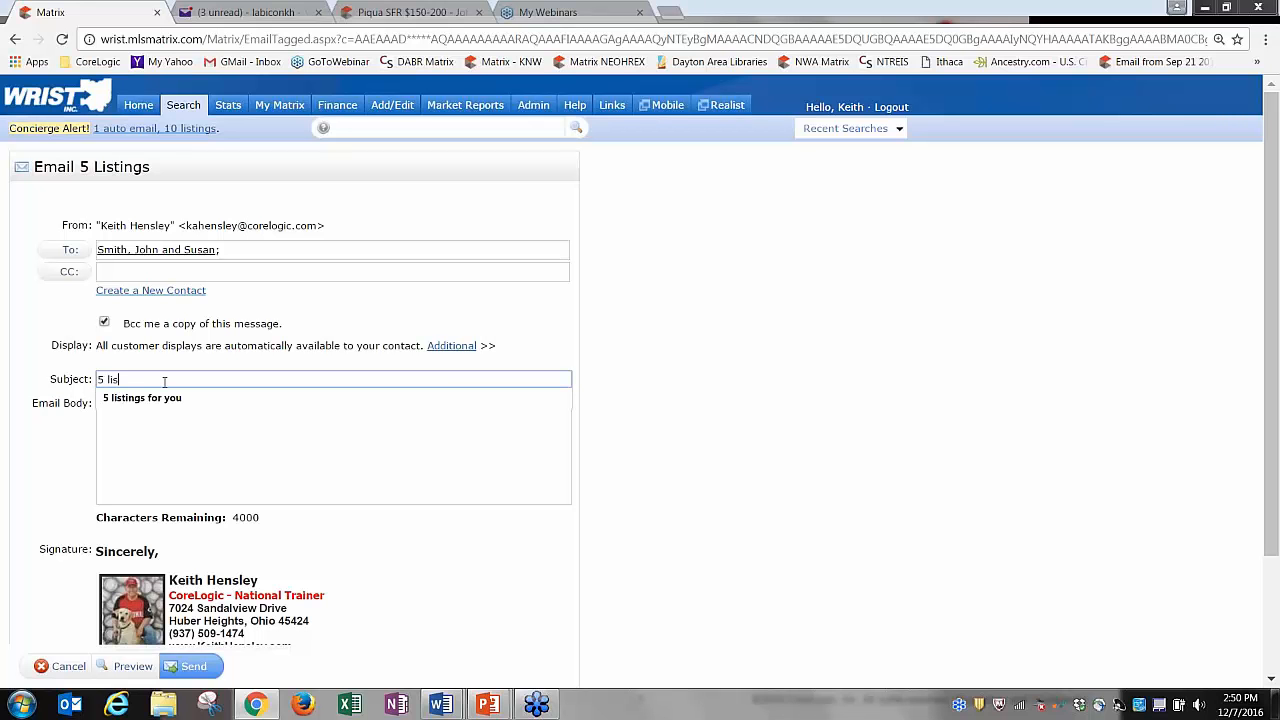
left_click(165, 398)
left_click(169, 415)
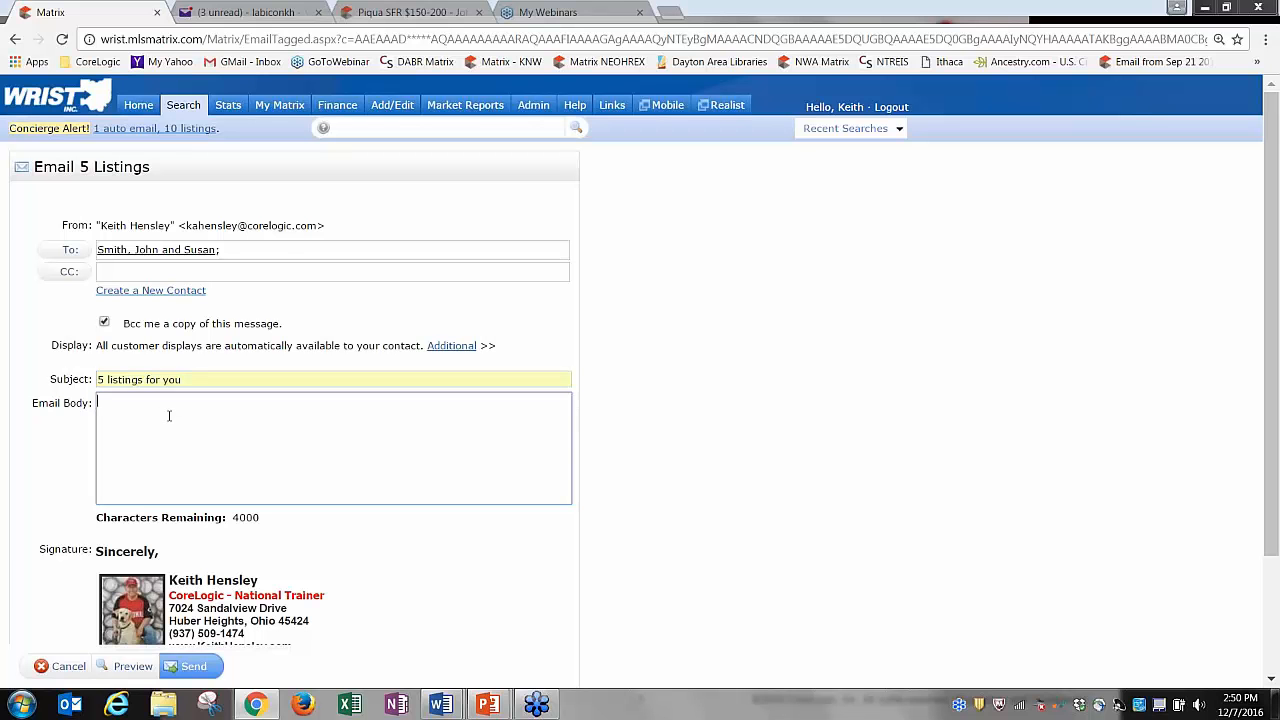
type("Here are those listings for you!")
left_click_drag(1272, 352, 1270, 502)
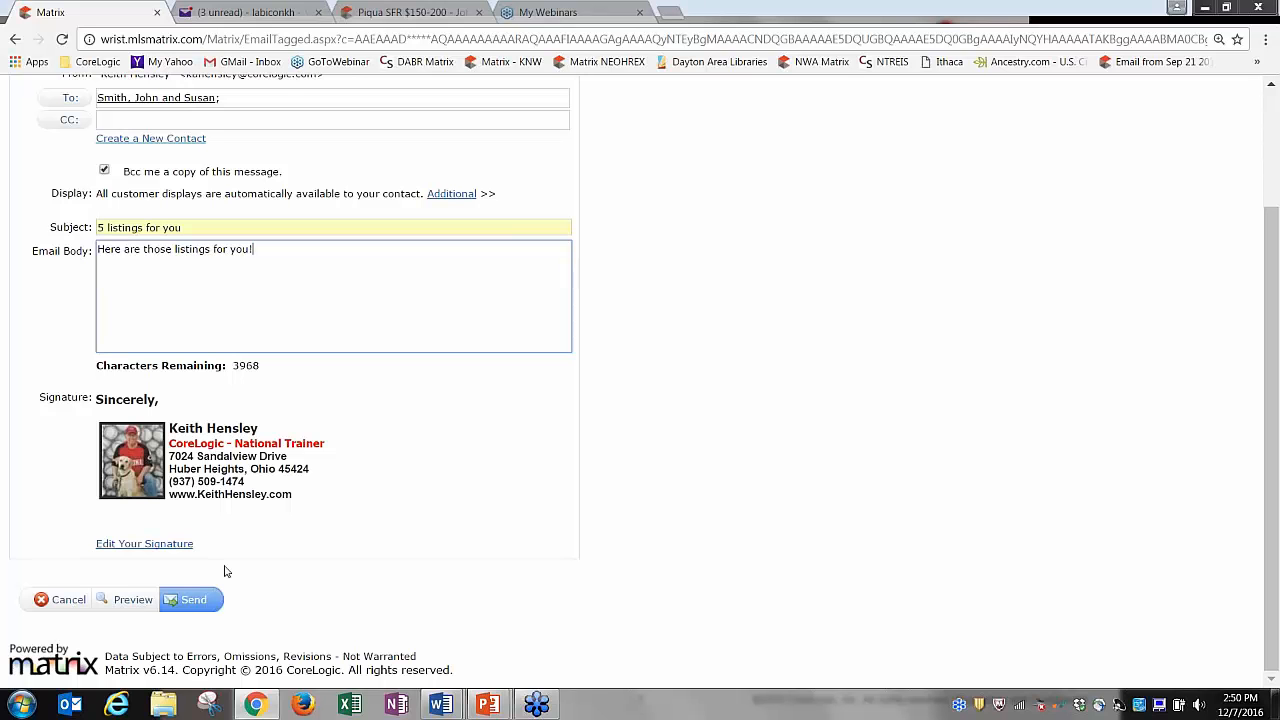
left_click(190, 600)
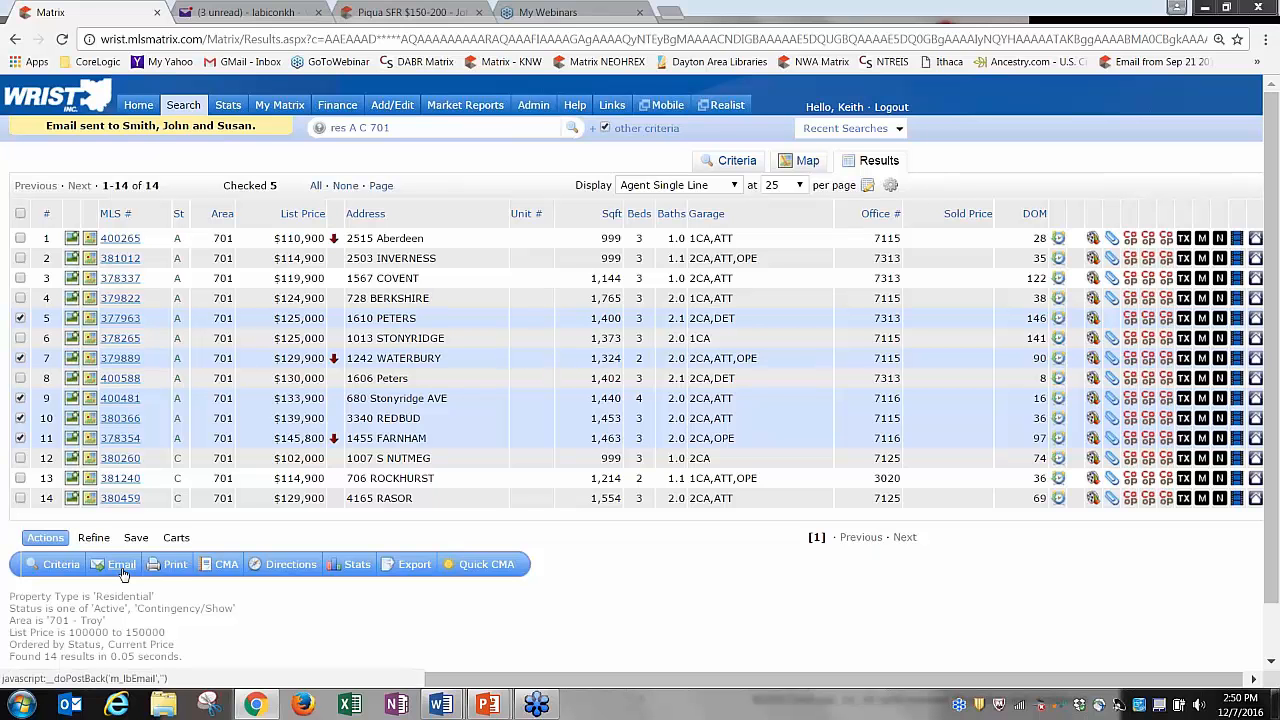
left_click(175, 566)
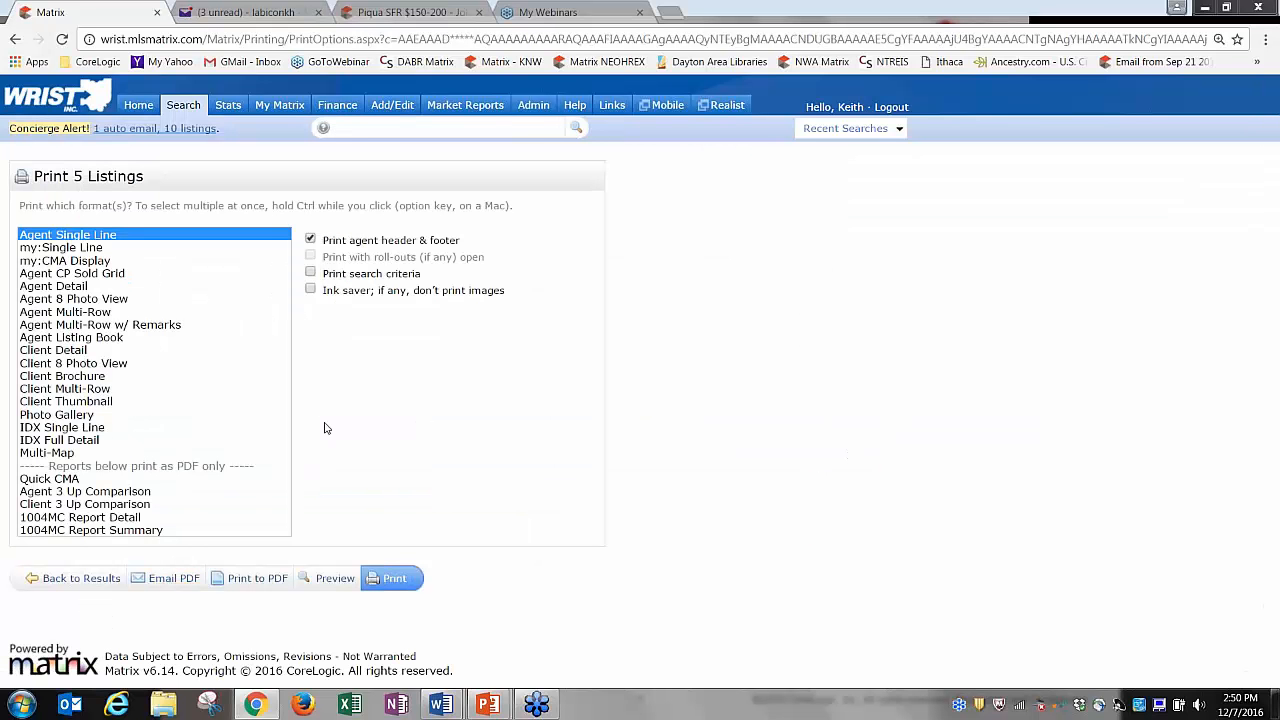
left_click(76, 289)
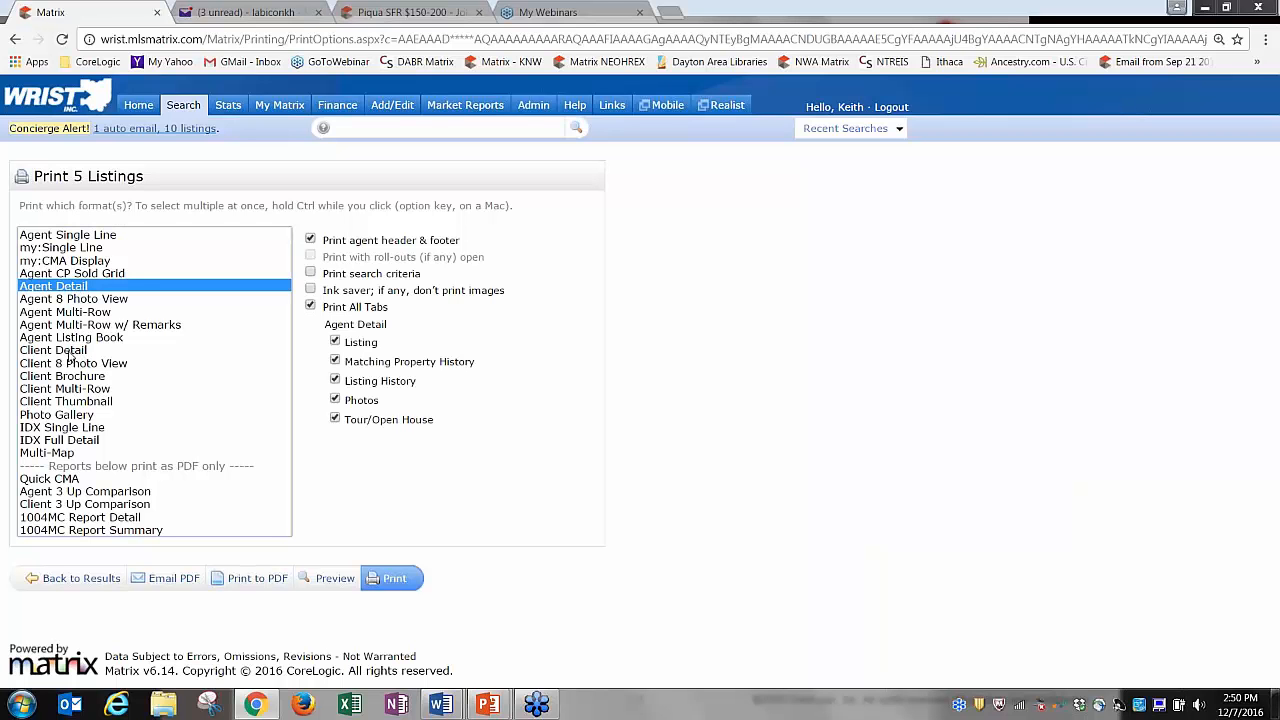
left_click(70, 356)
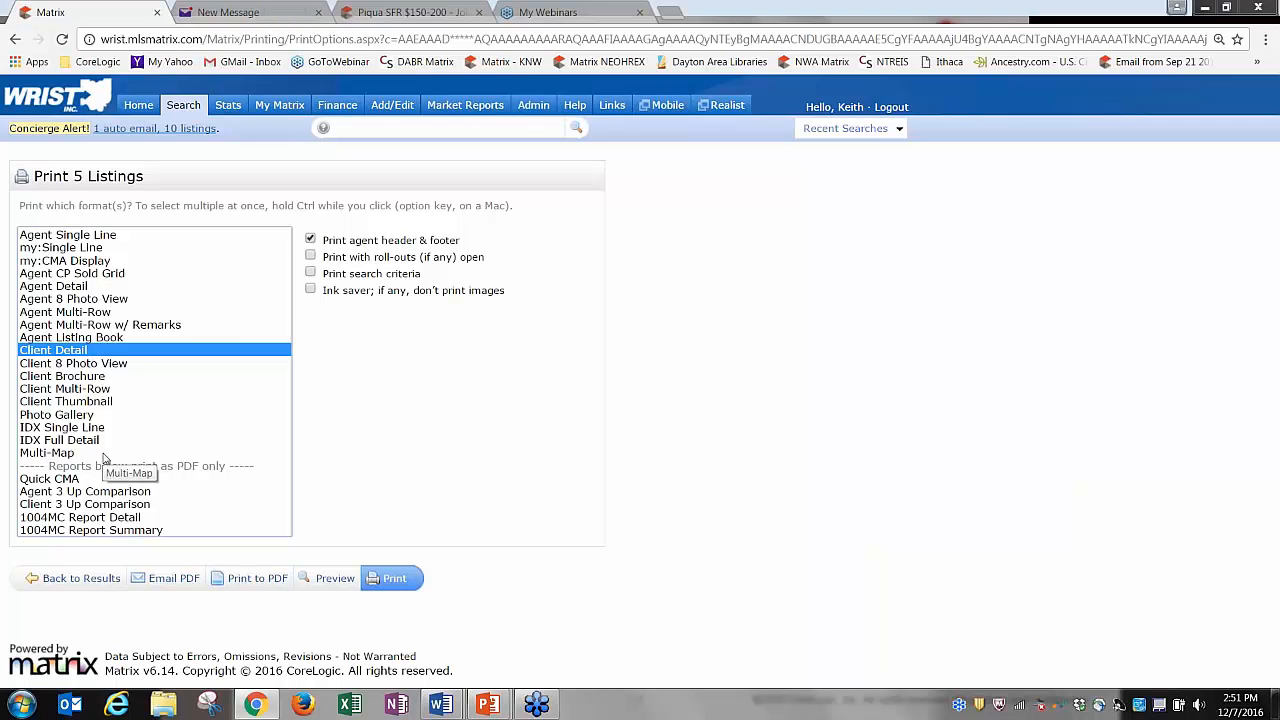
left_click(98, 531)
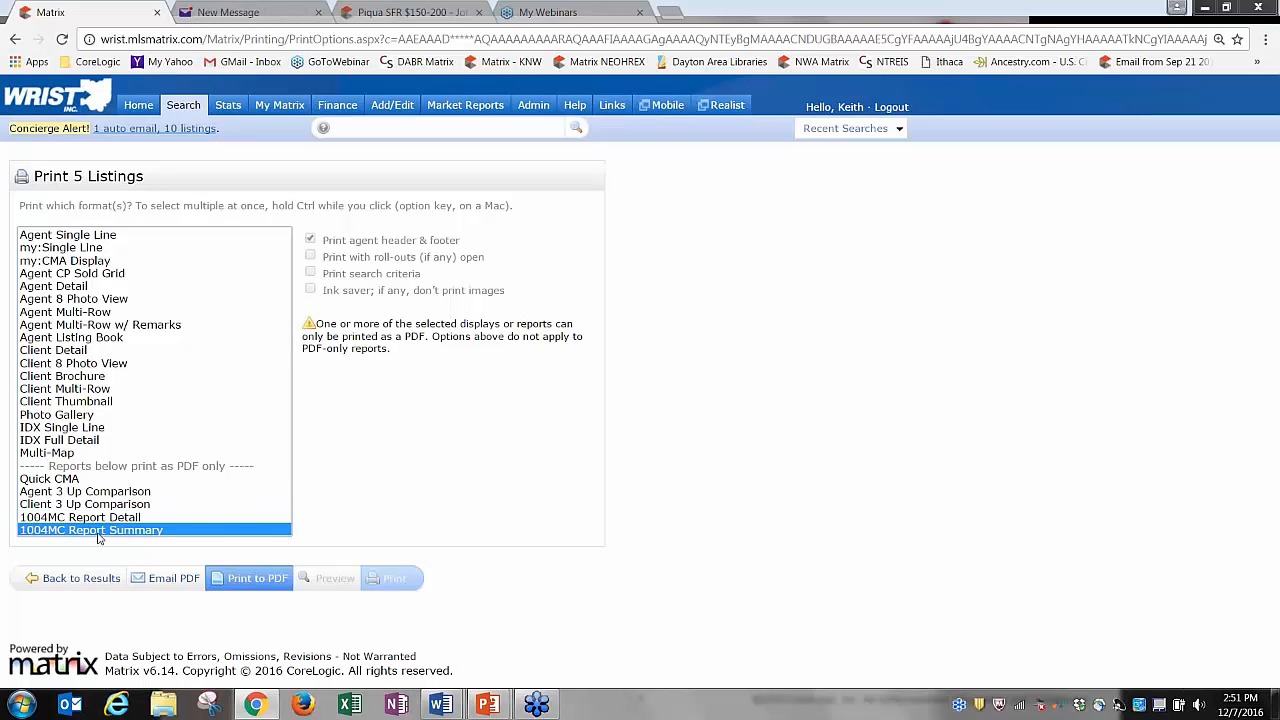
left_click(86, 520)
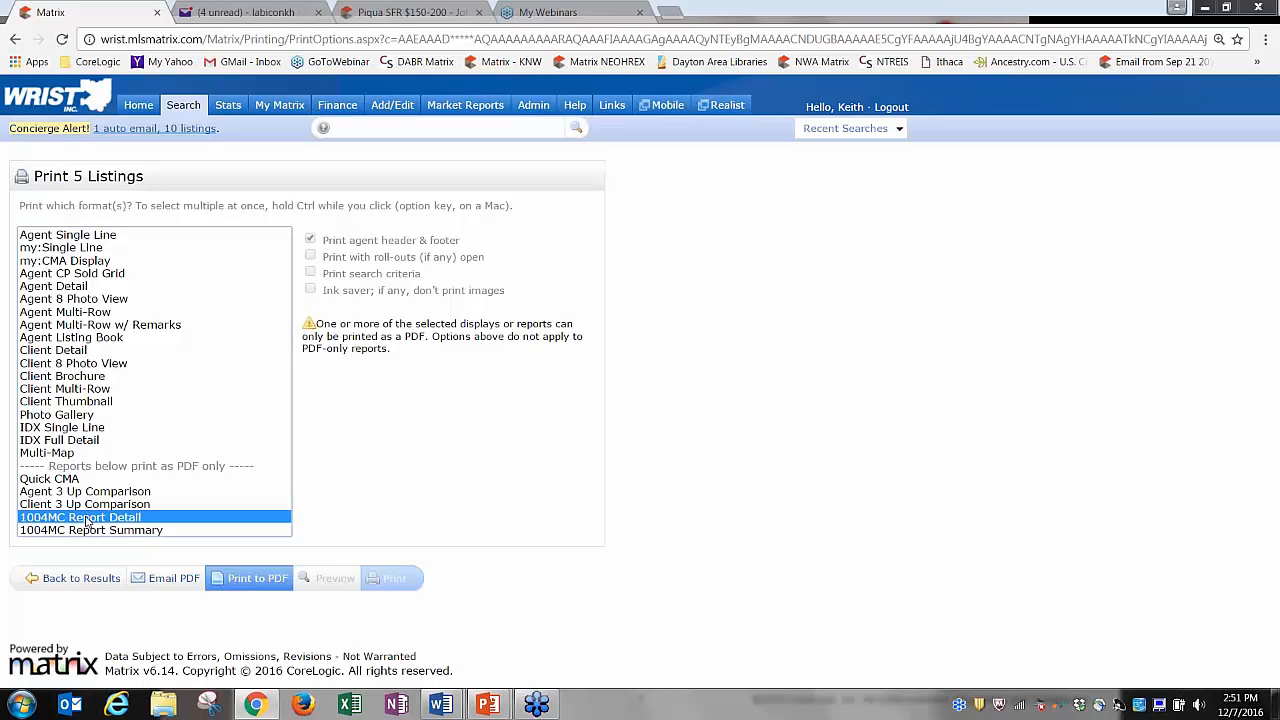
left_click(90, 580)
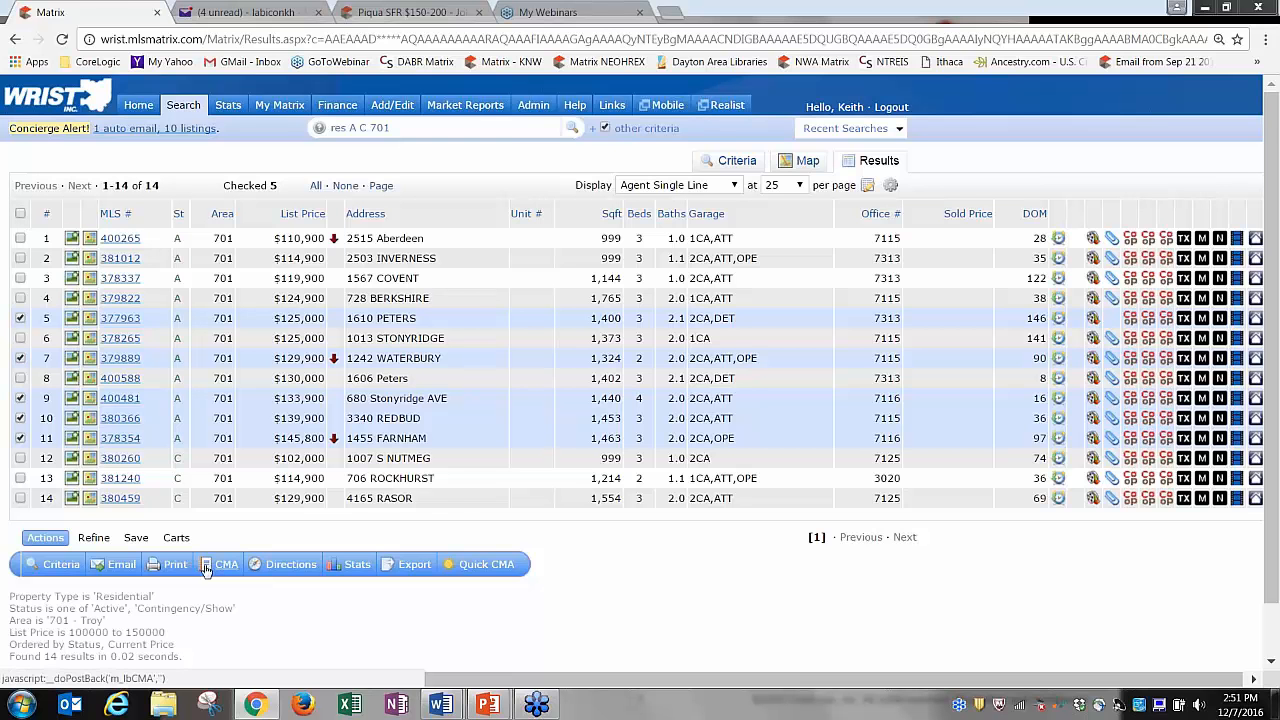
Print the five listings to PDF in 1004MC Report Detail format, then close the PDF.
left_click(175, 565)
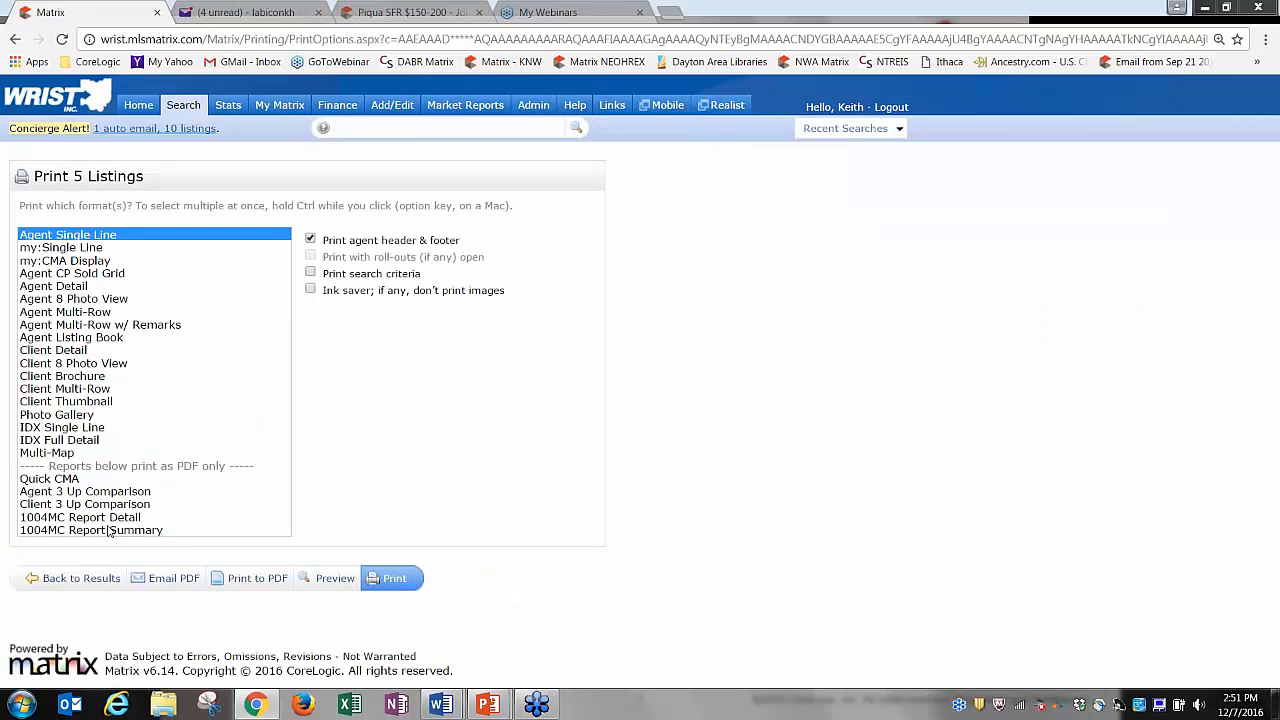
left_click(100, 518)
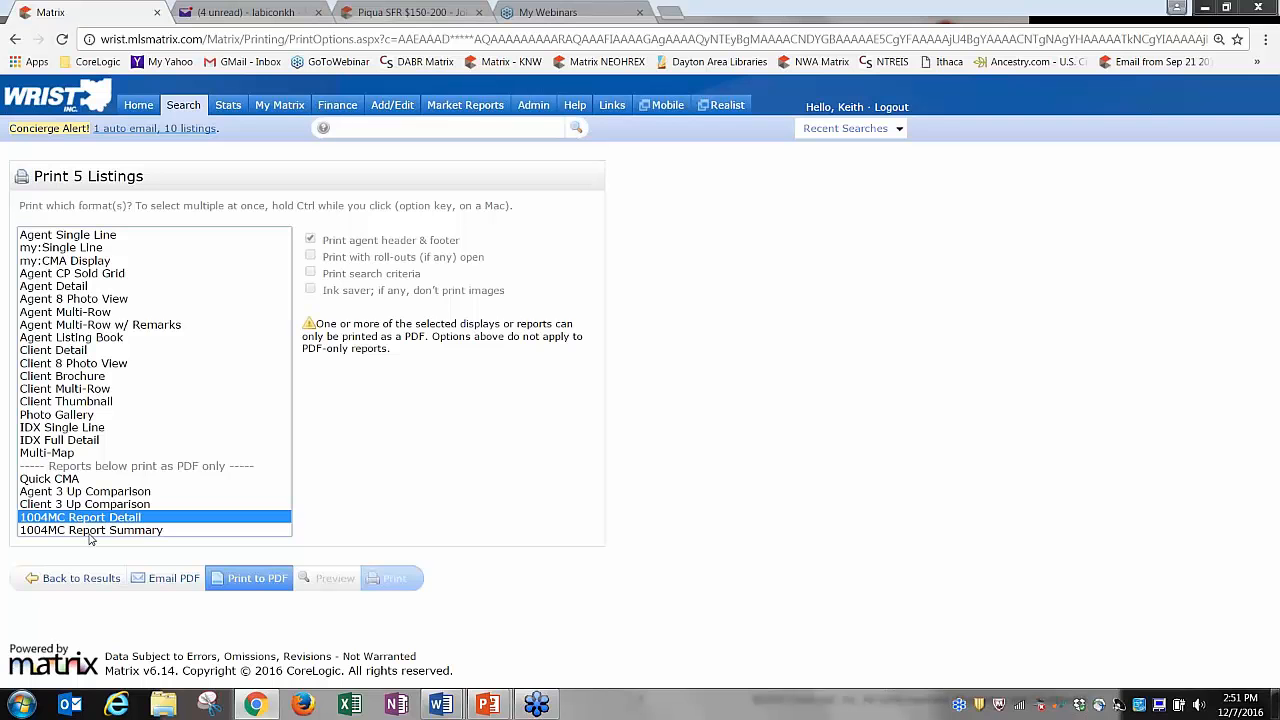
left_click(92, 530)
left_click(92, 518)
left_click(253, 580)
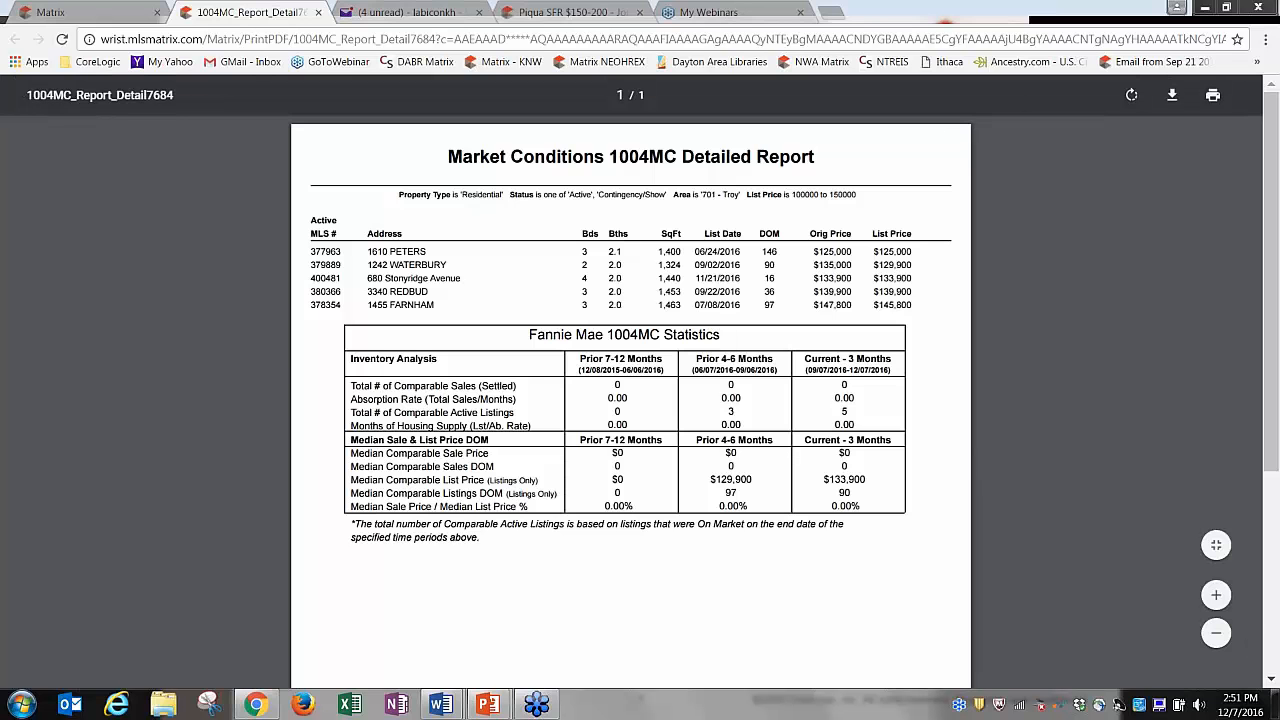
left_click(318, 12)
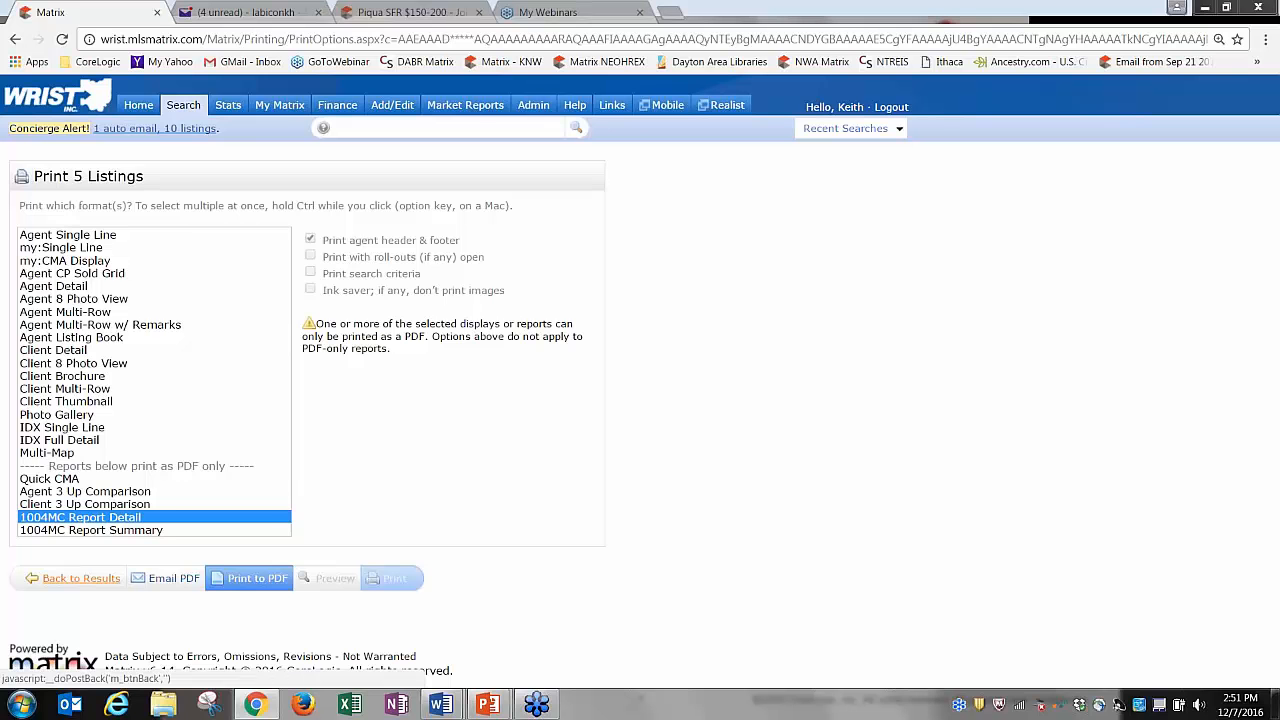
From the results' print options, select only Client Detail and exclude the agent header and footer.
left_click(81, 578)
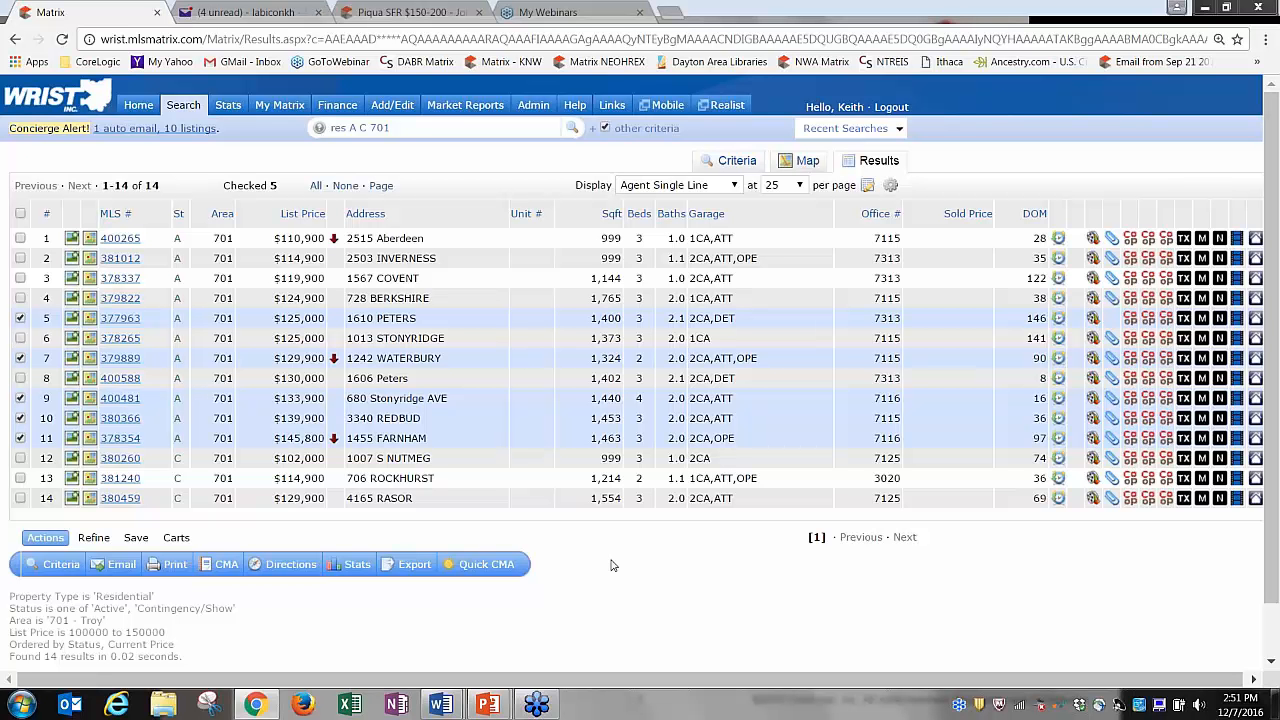
left_click(172, 568)
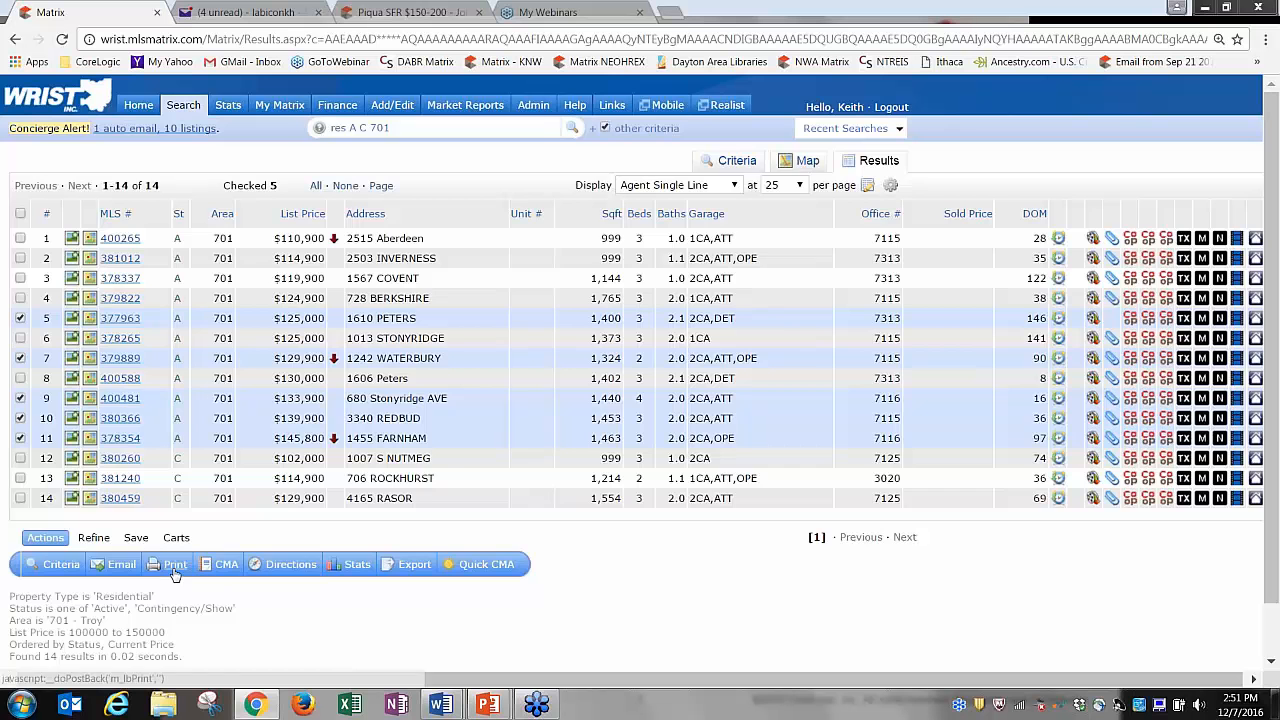
left_click(64, 287)
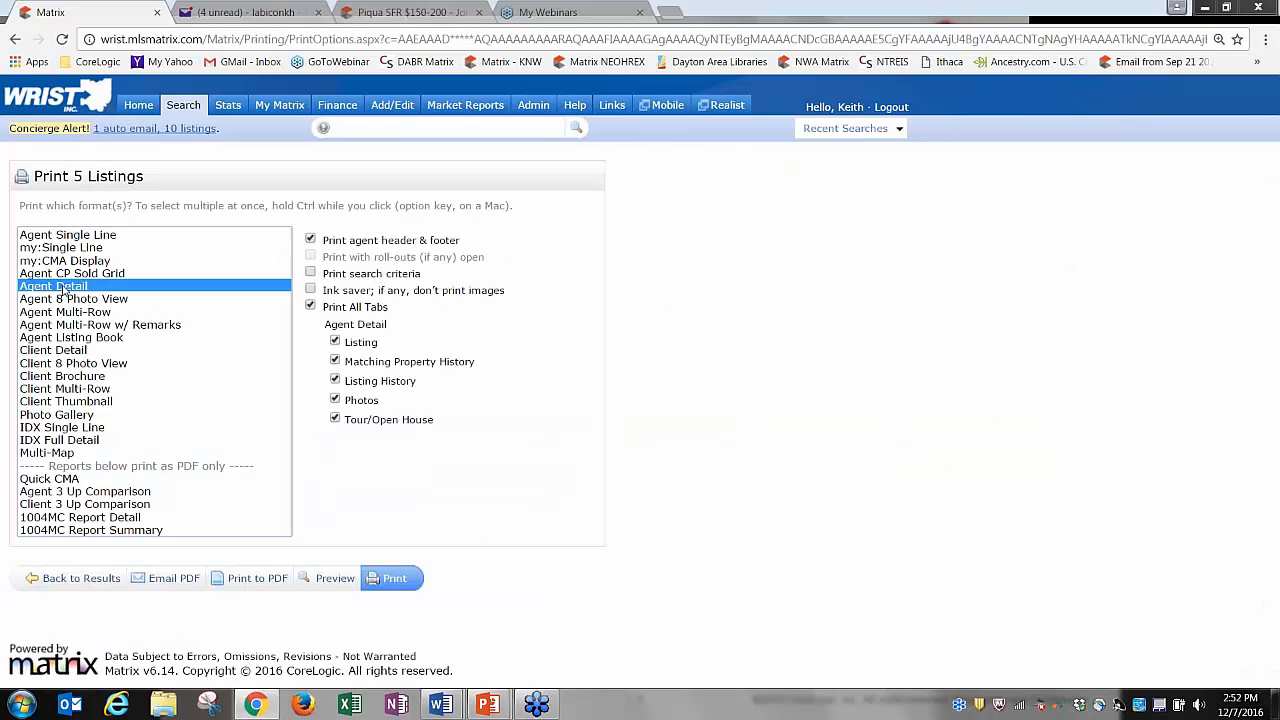
left_click(67, 352, "ctrl")
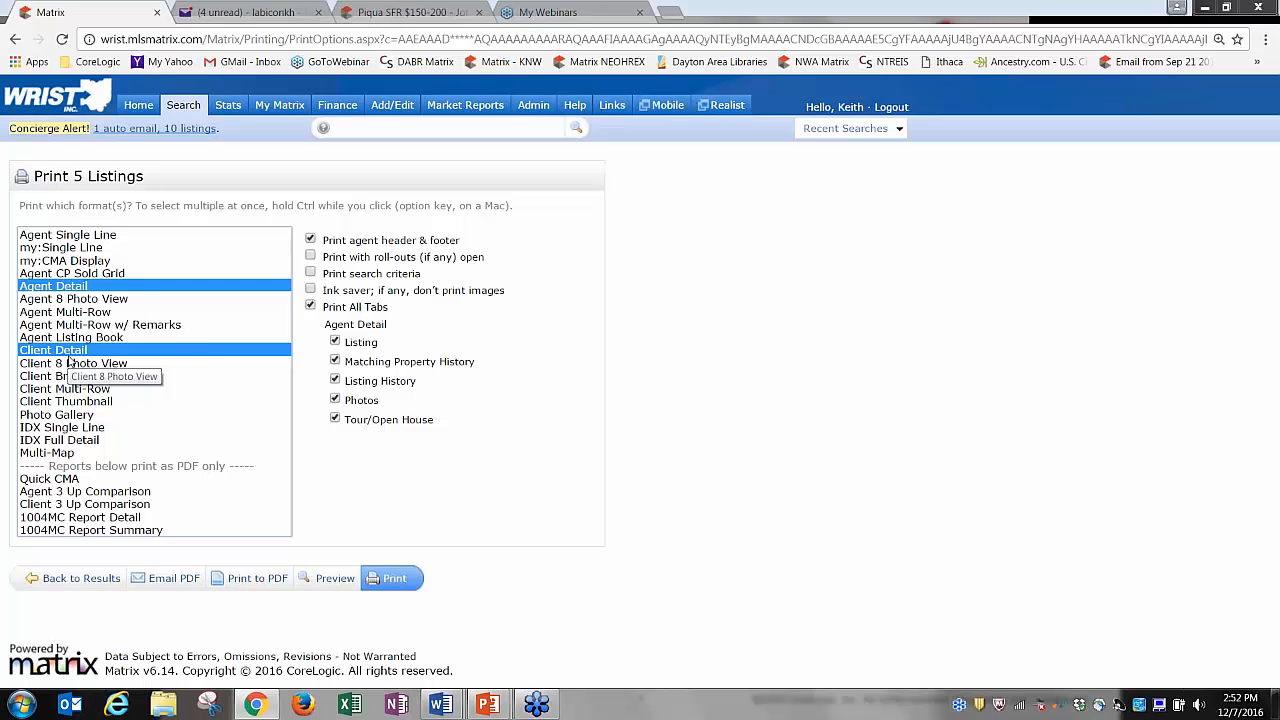
left_click(68, 294)
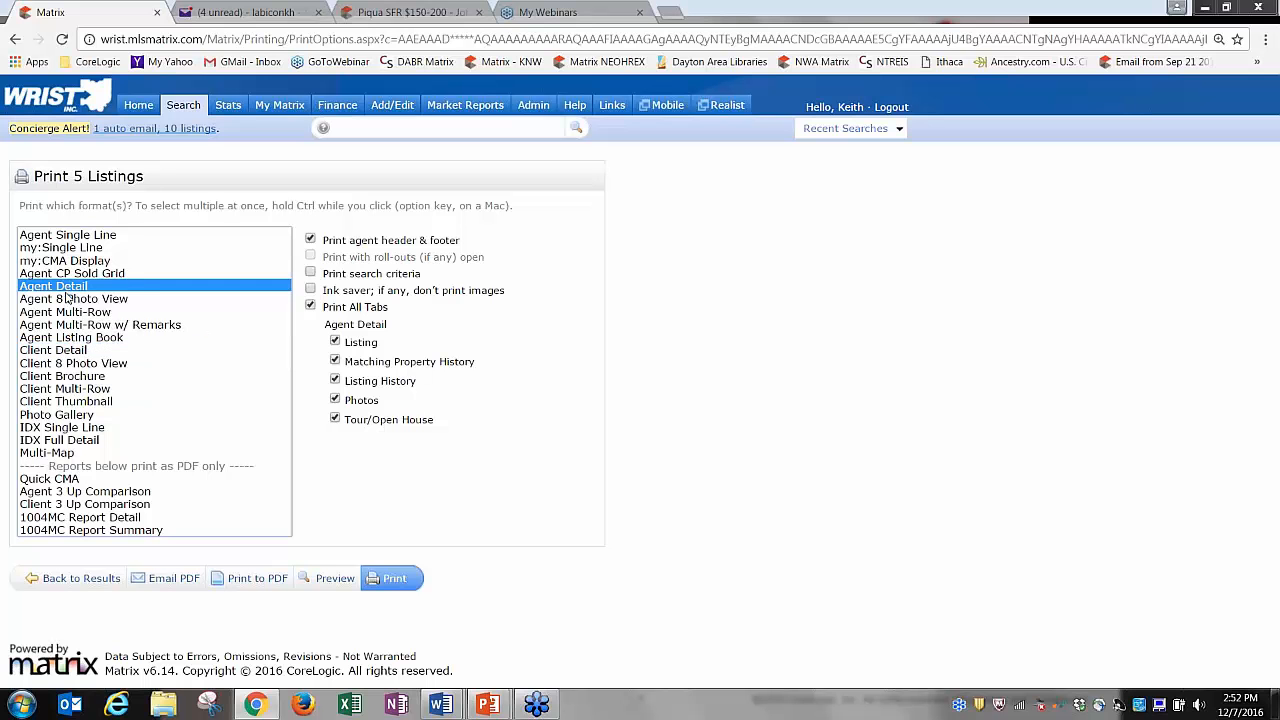
left_click(77, 352)
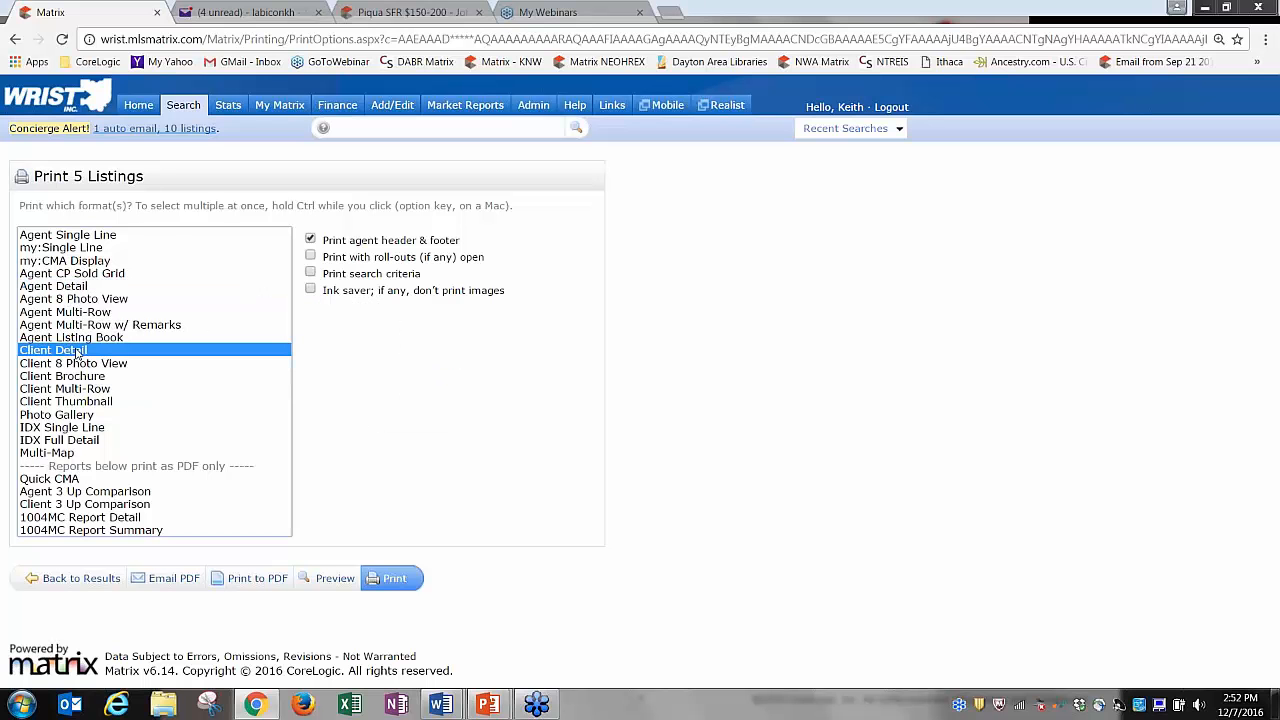
left_click(311, 240)
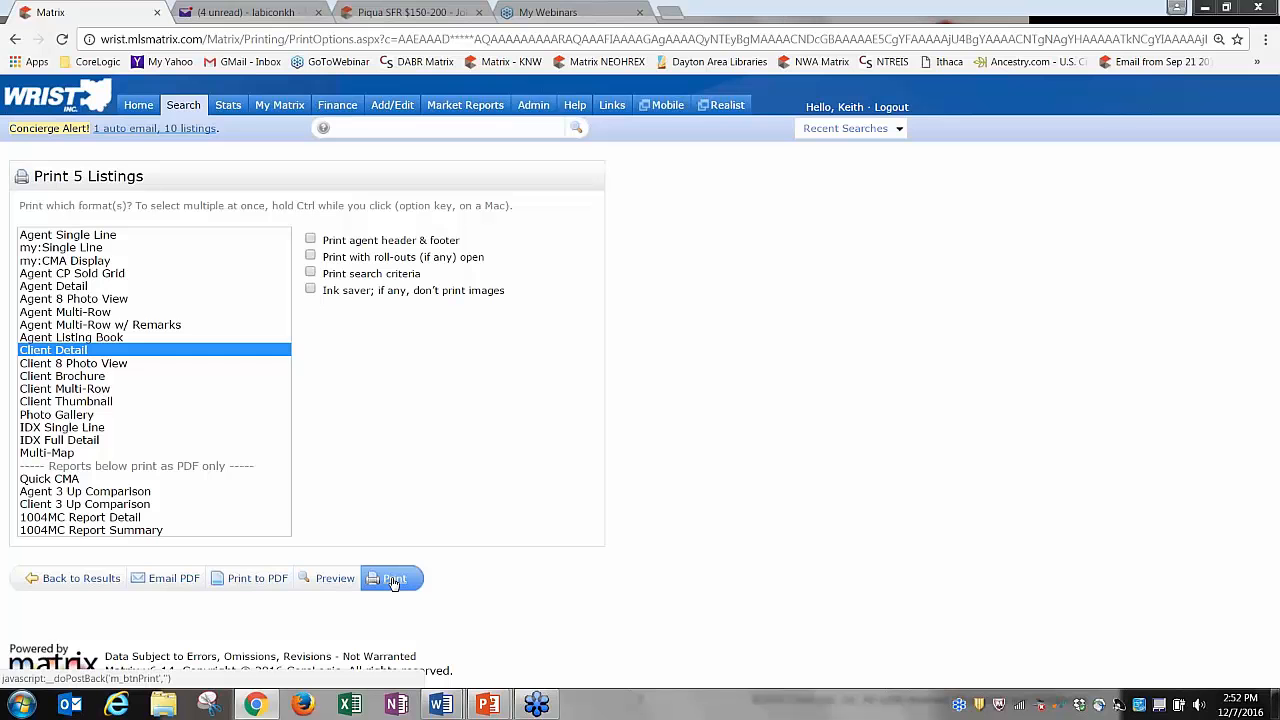
Print the Client Detail report to PDF and zoom out three steps to view its pages.
left_click(257, 578)
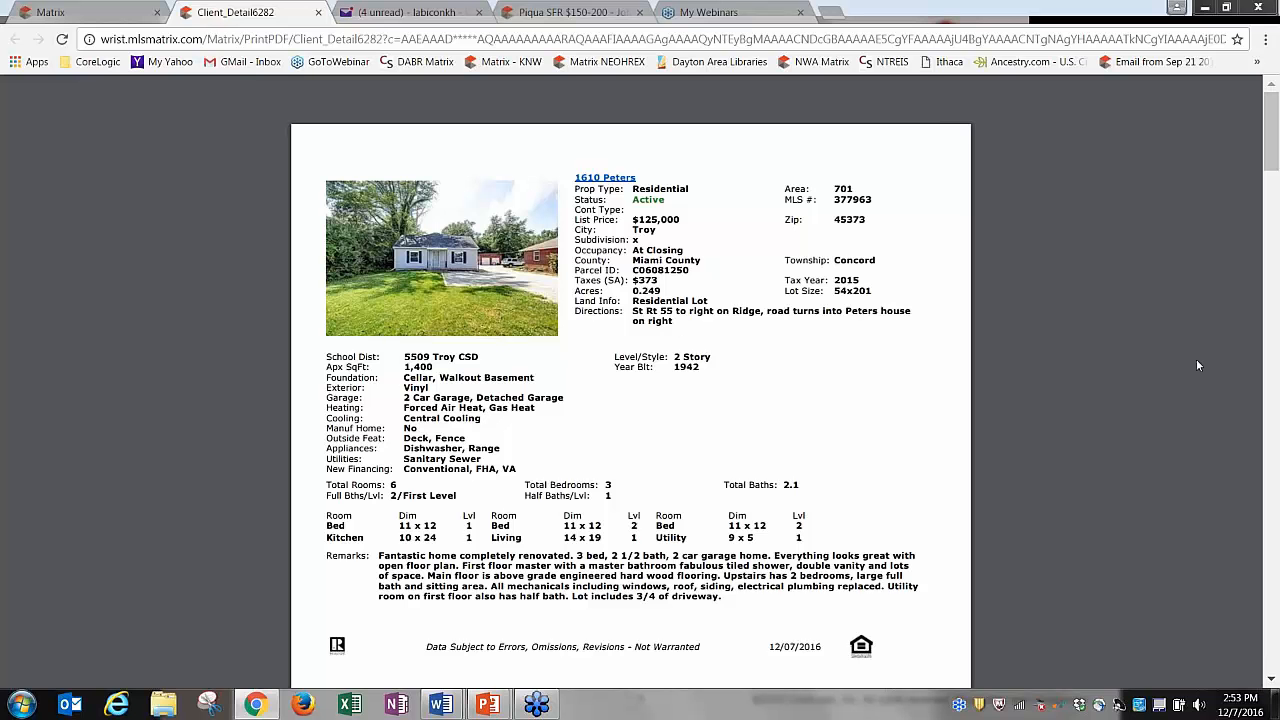
mouse_move(1275, 152)
left_mouse_down()
mouse_move(1275, 182)
mouse_move(1275, 164)
left_mouse_up()
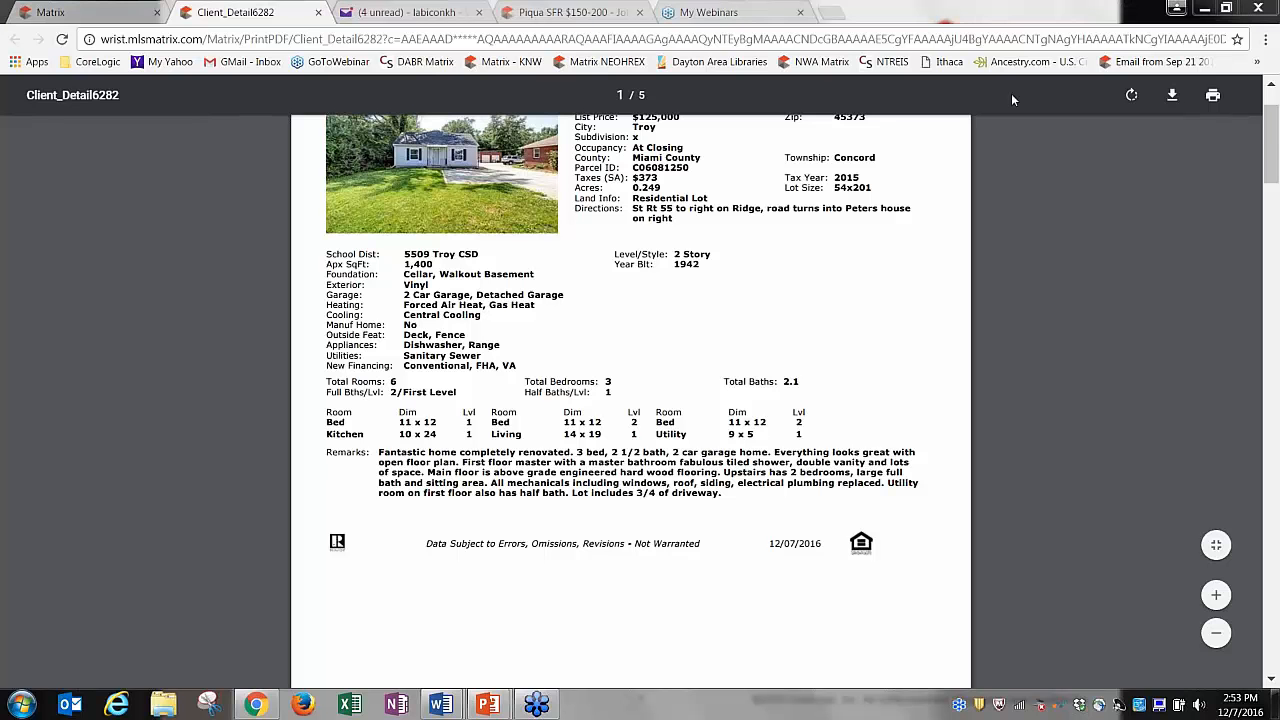
left_click(1216, 634)
left_click(1216, 634)
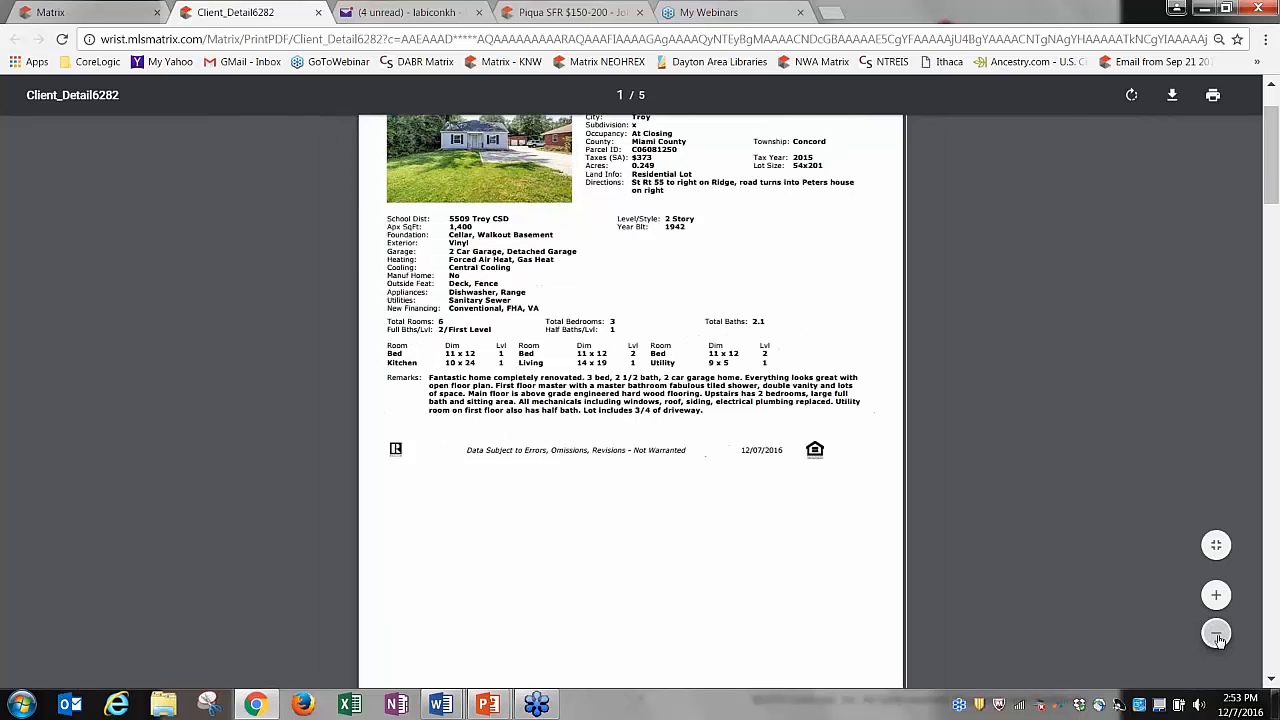
left_click(1216, 634)
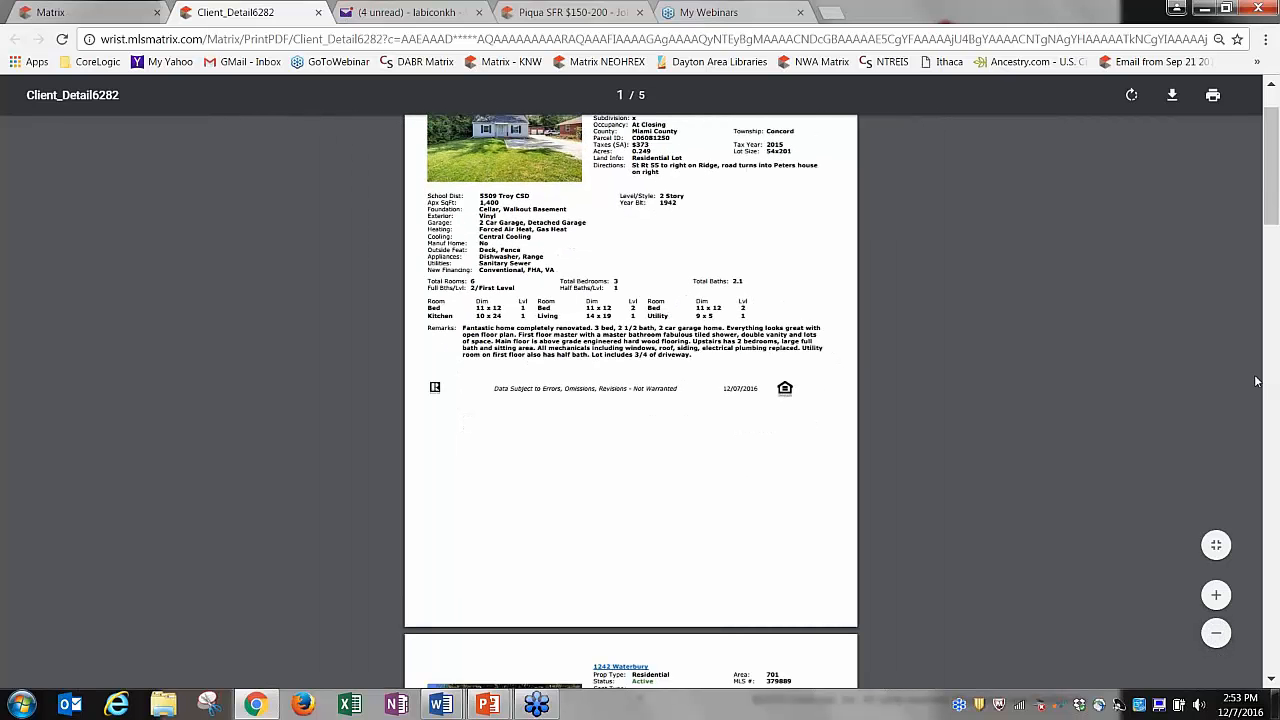
scroll(1272, 216, "up", 1)
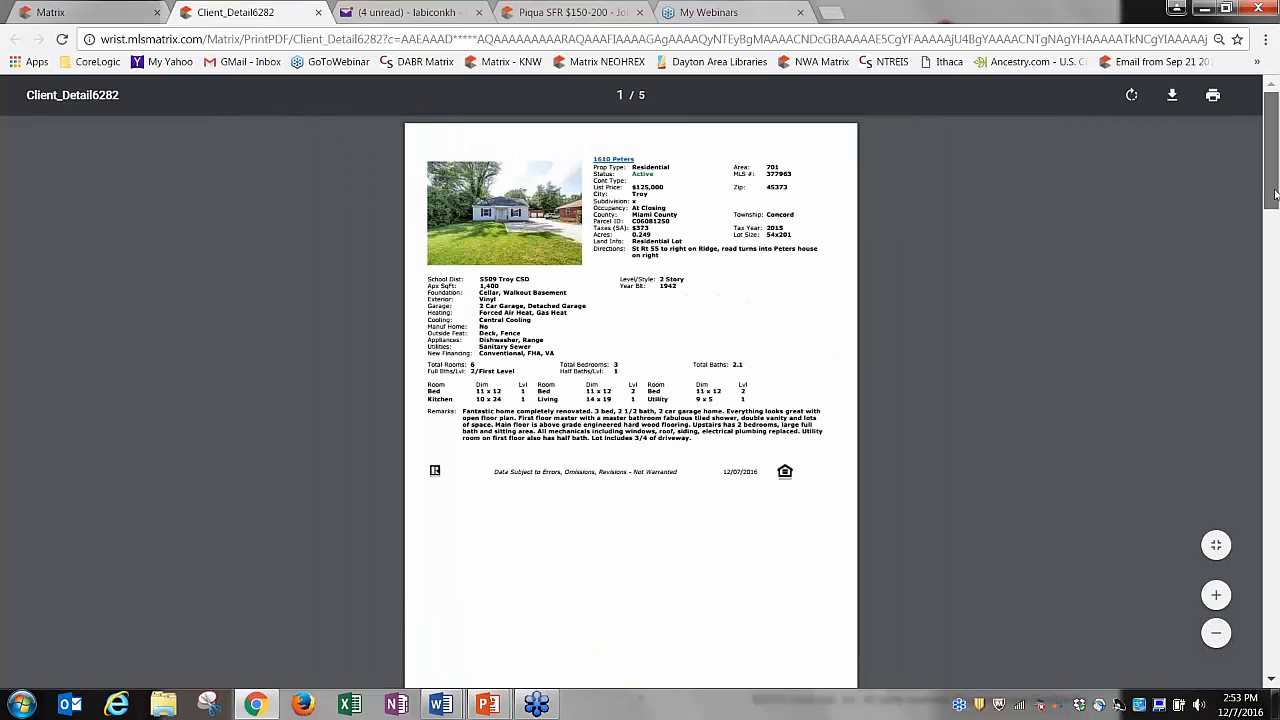
scroll(1274, 210, "down", 1)
scroll(1274, 214, "up", 1)
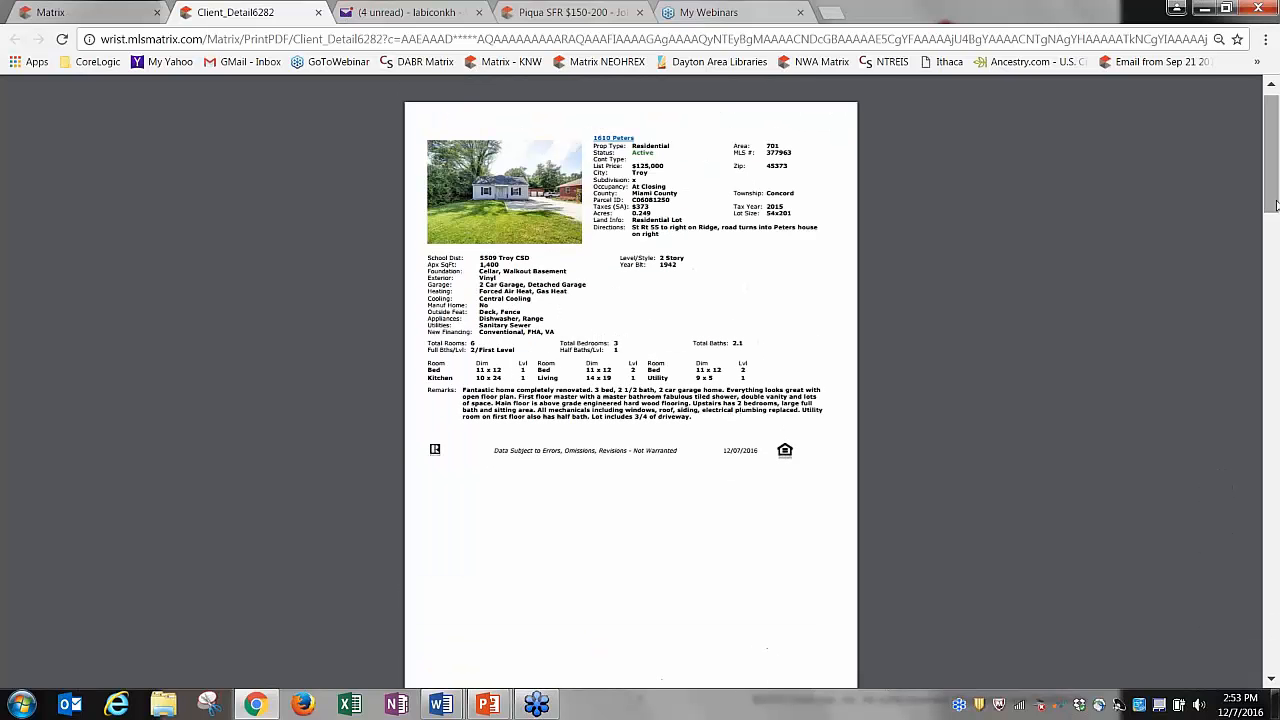
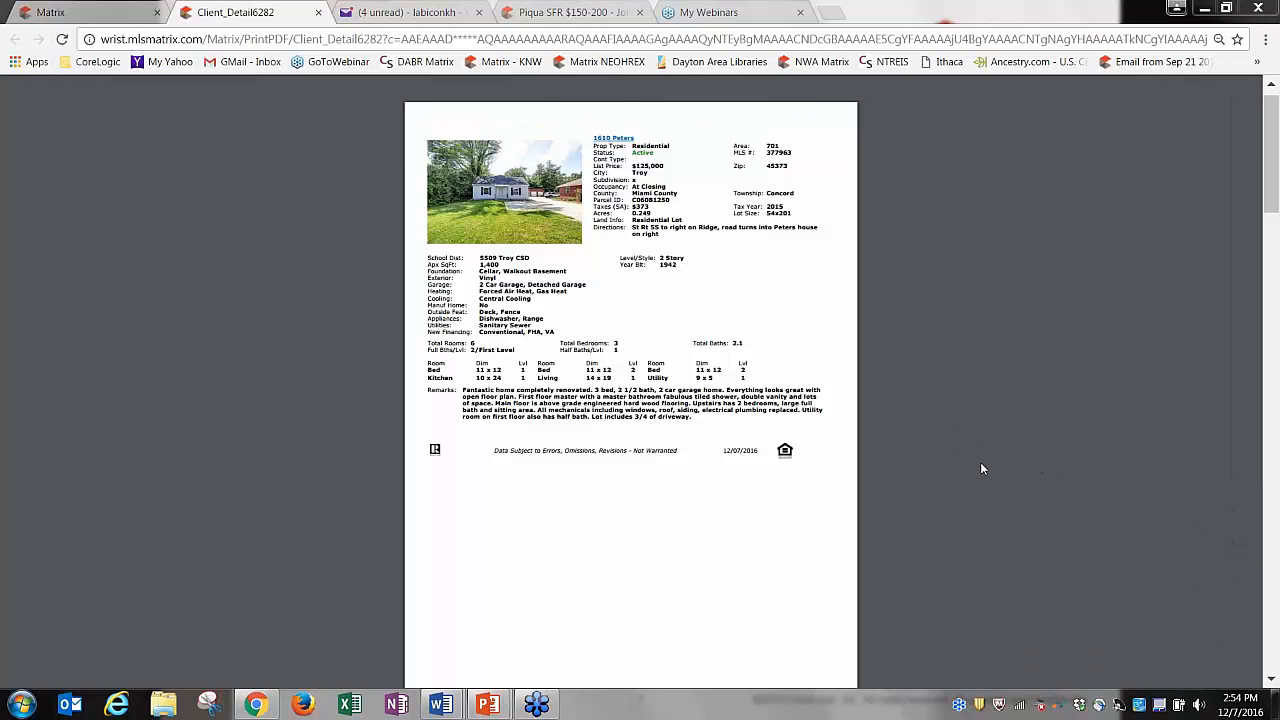
Close the Client_Detail PDF preview to return to the print options.
left_click(317, 13)
Choose Agent Detail and exclude Matching Property History, Listing History, Tour/Open House and Photos.
left_click(77, 288)
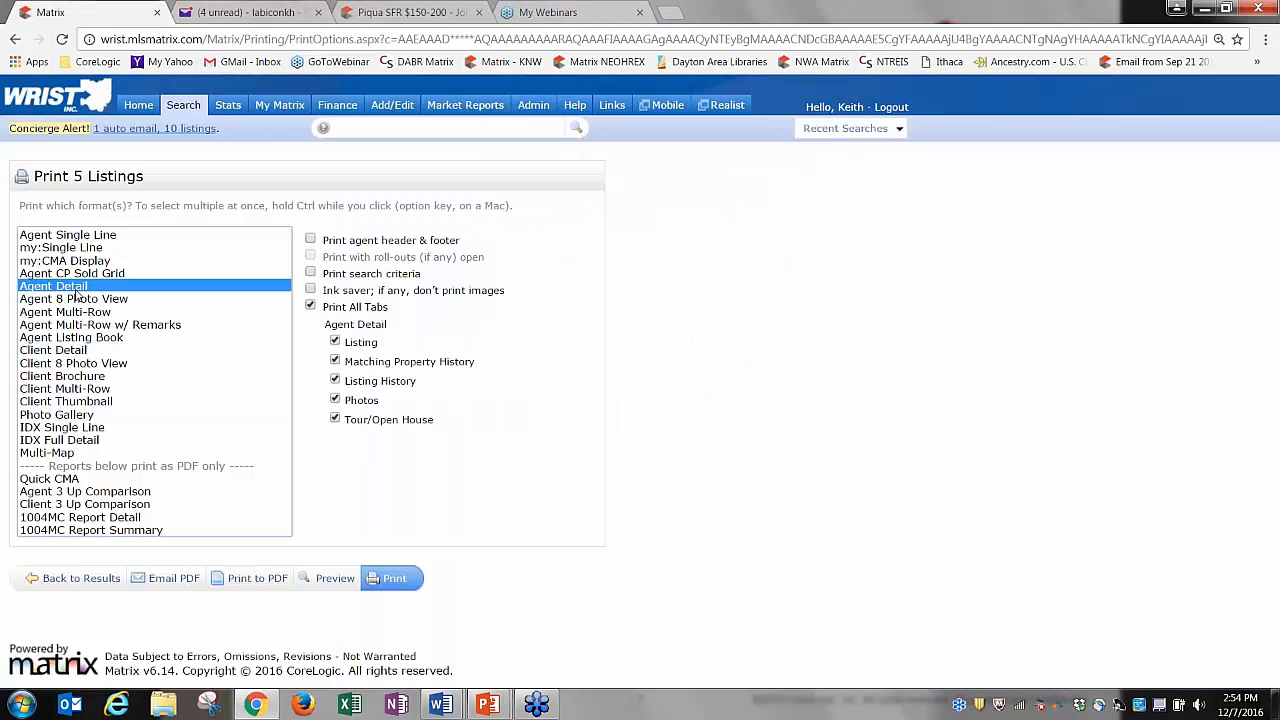
left_click(310, 307)
left_click(335, 362)
left_click(335, 381)
left_click(335, 419)
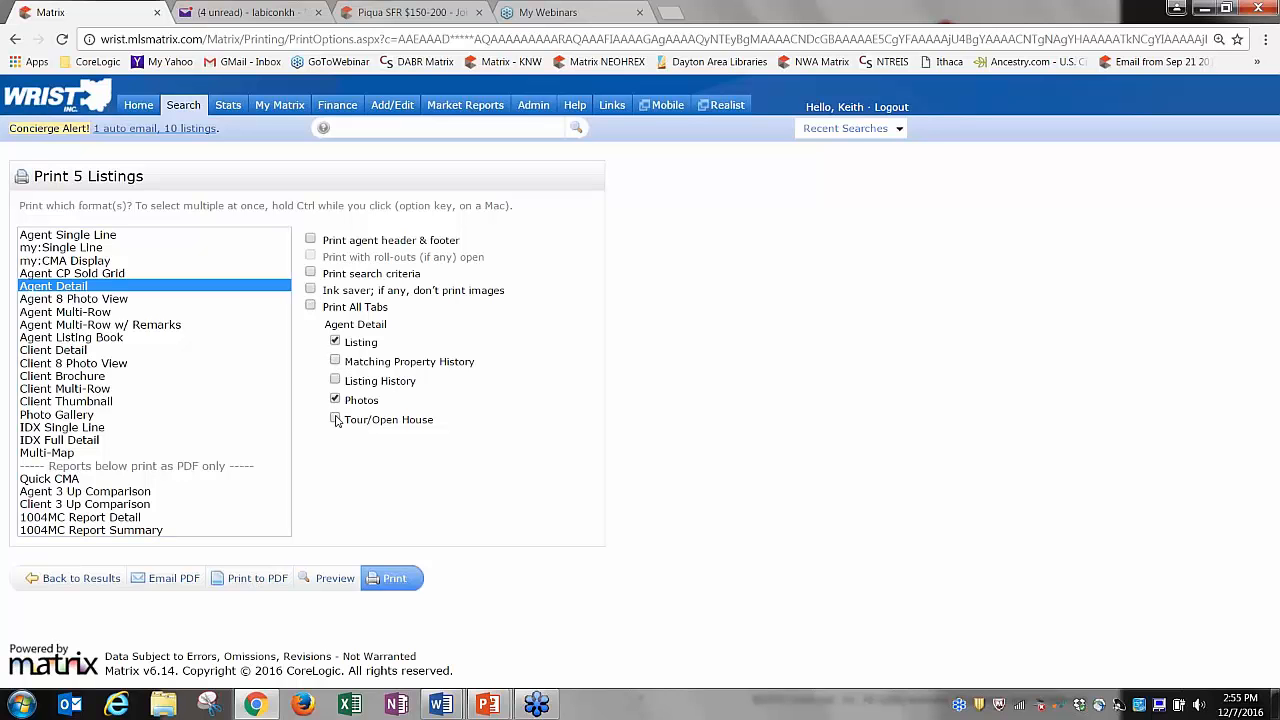
left_click(335, 400)
Print the listing-only Agent Detail report to PDF and scroll through it.
left_click(252, 582)
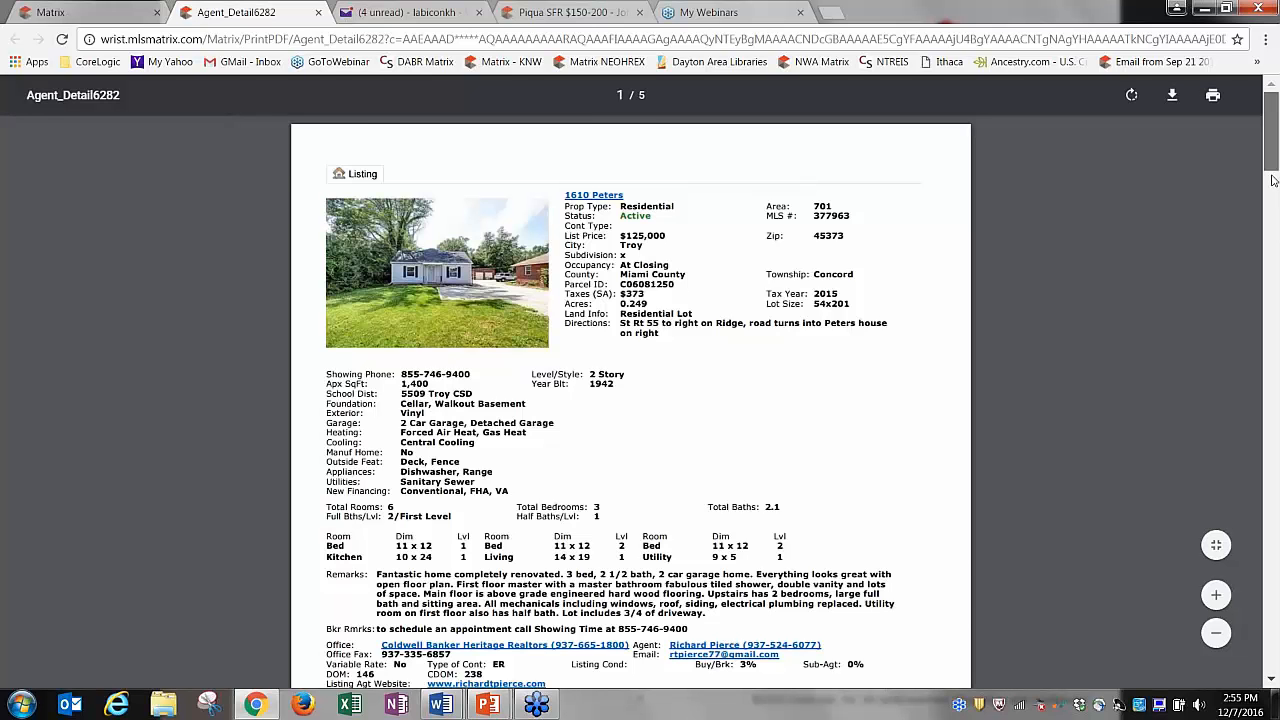
left_click_drag(1276, 182, 1275, 213)
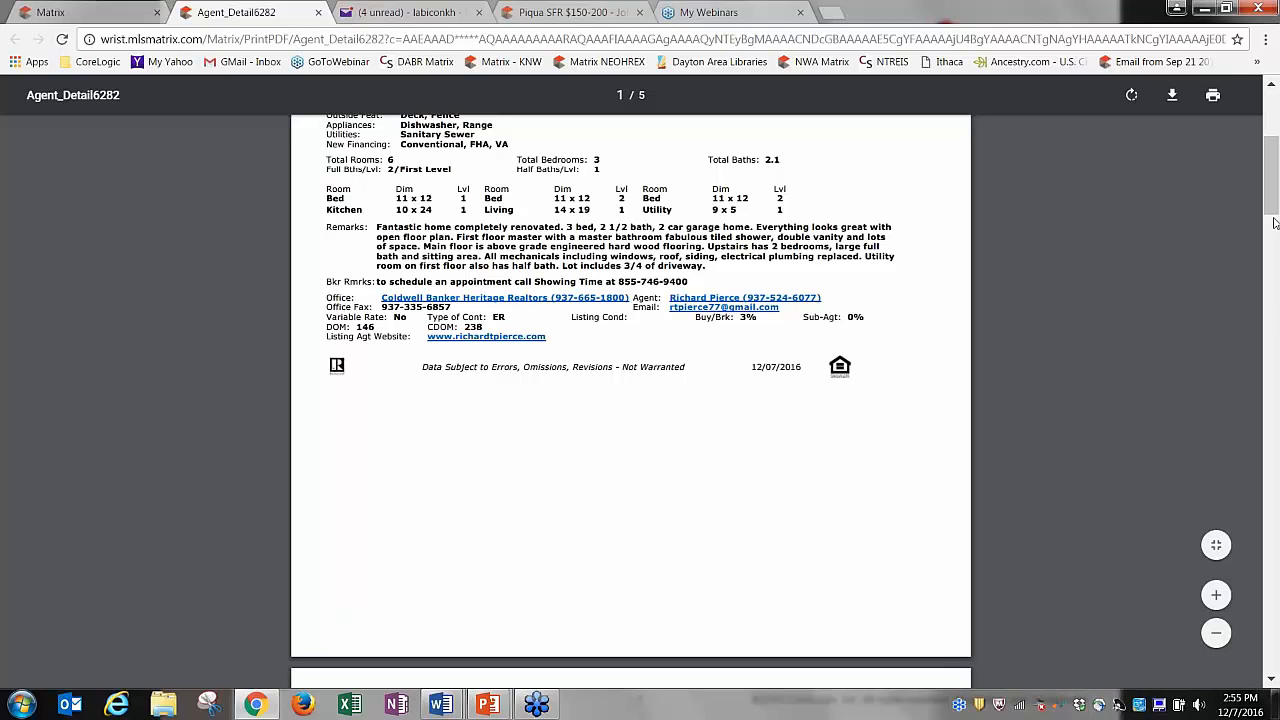
left_click_drag(1271, 202, 1273, 156)
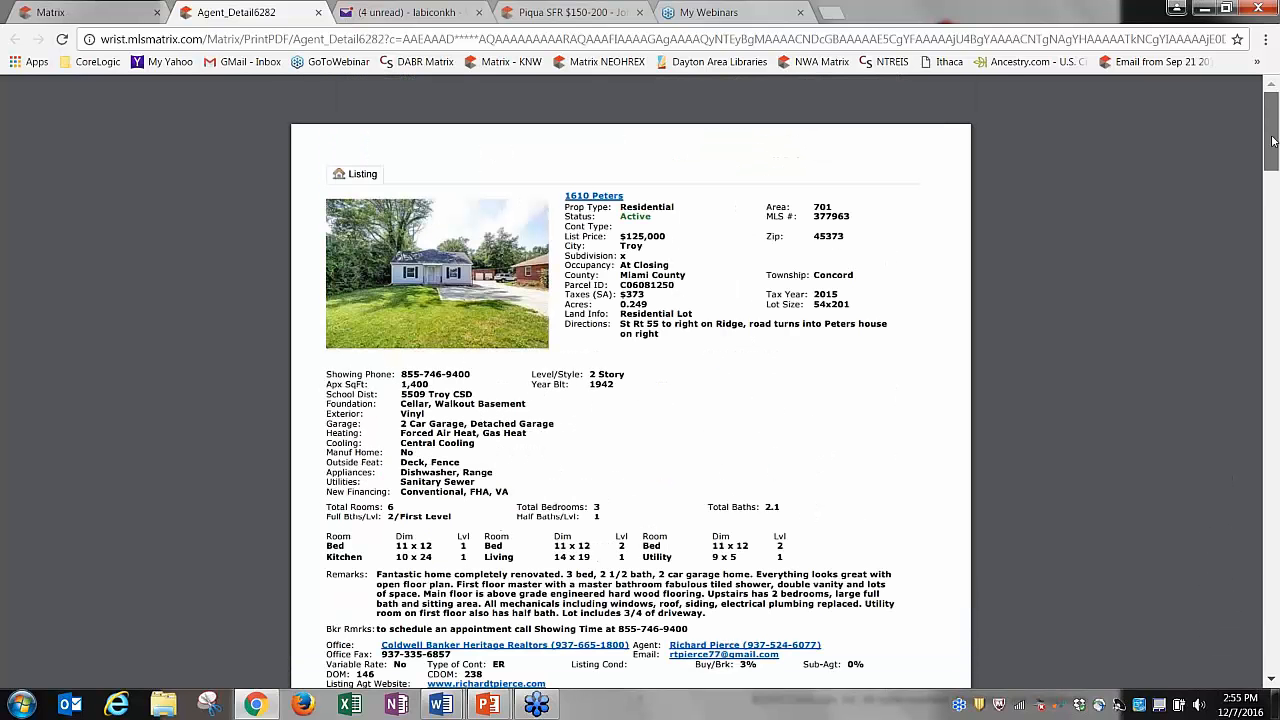
Close the PDF and set Agent Detail to print all tabs.
left_click(318, 12)
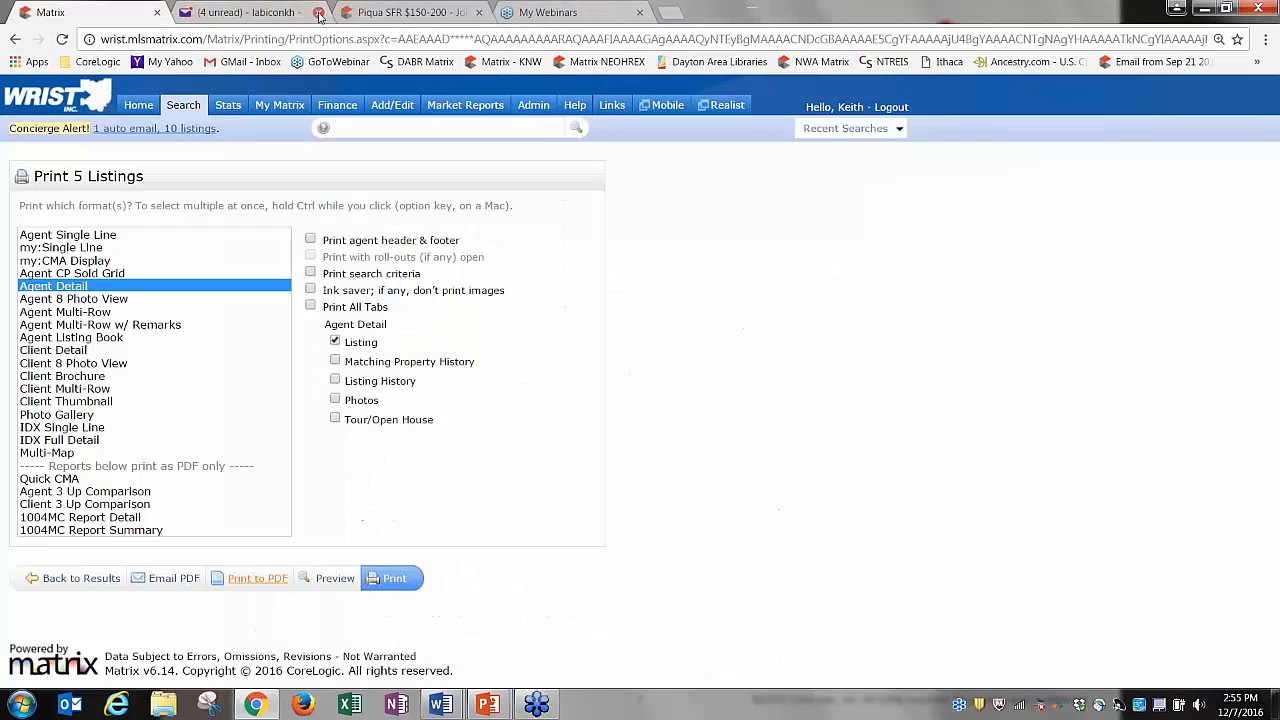
left_click(78, 287, "ctrl")
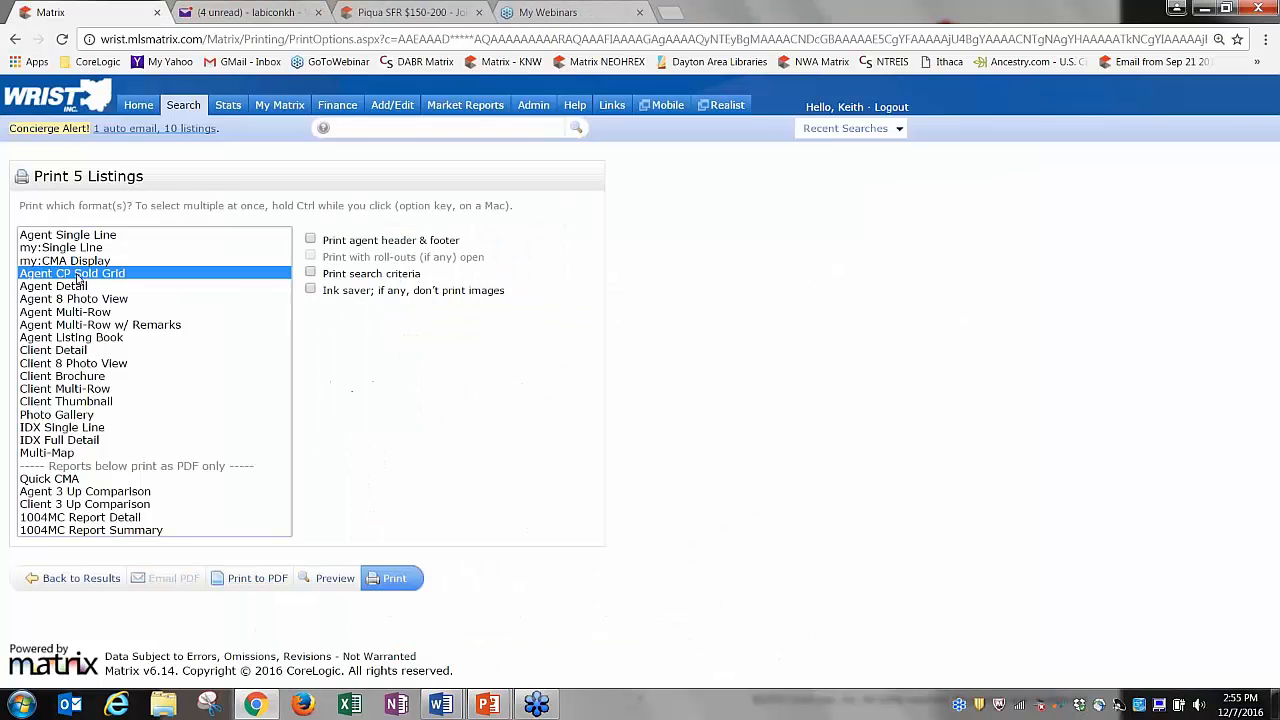
left_click(78, 287, "ctrl")
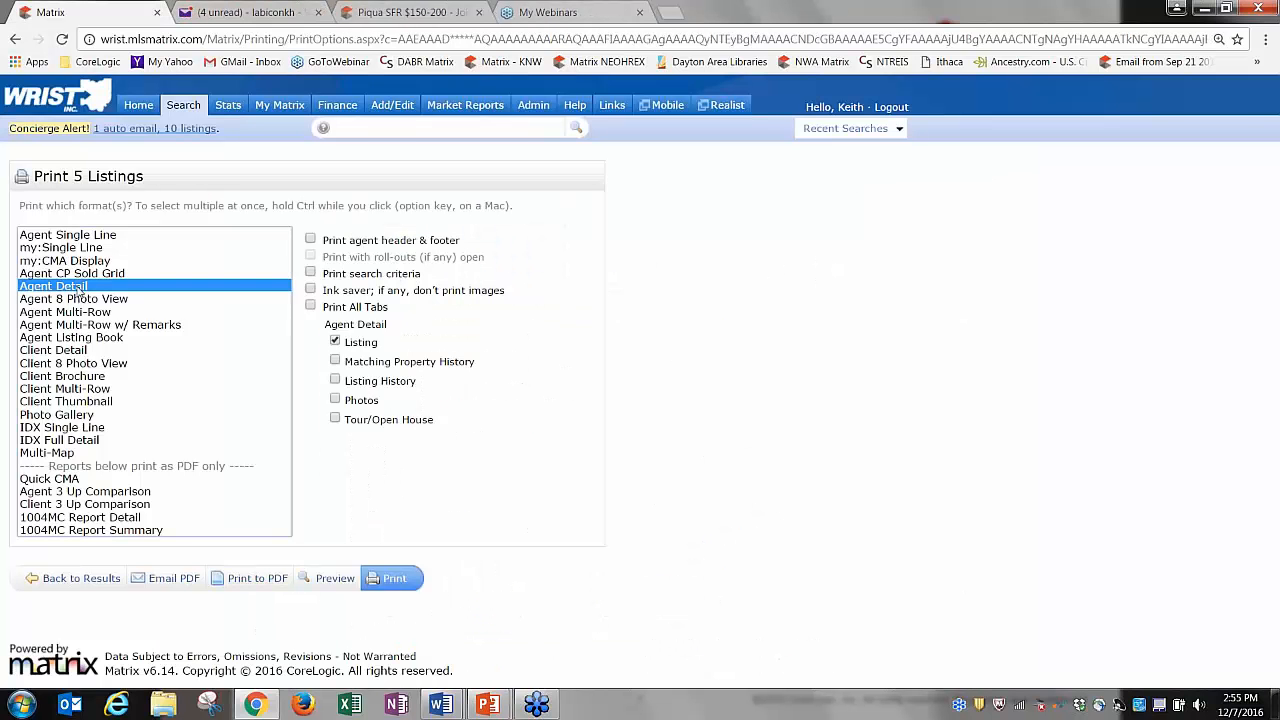
left_click(310, 307)
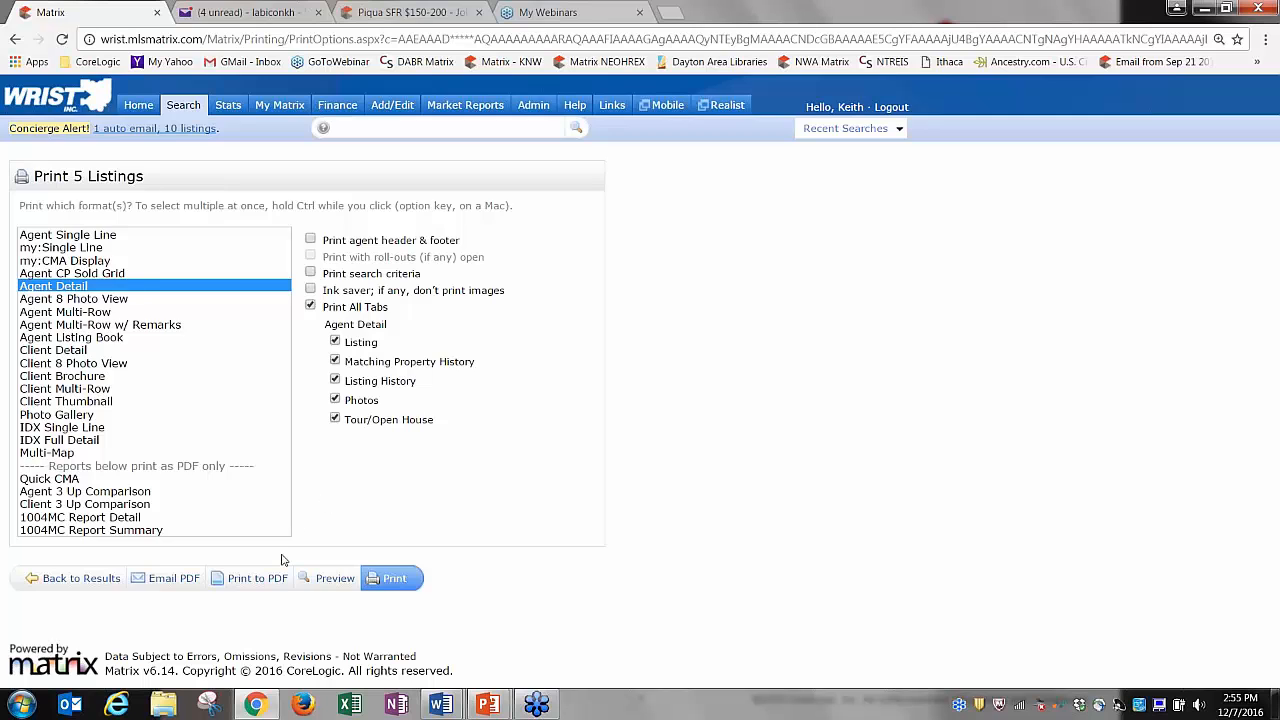
Print the 14-page all-sections Agent Detail report to PDF and scroll through it.
left_click(262, 579)
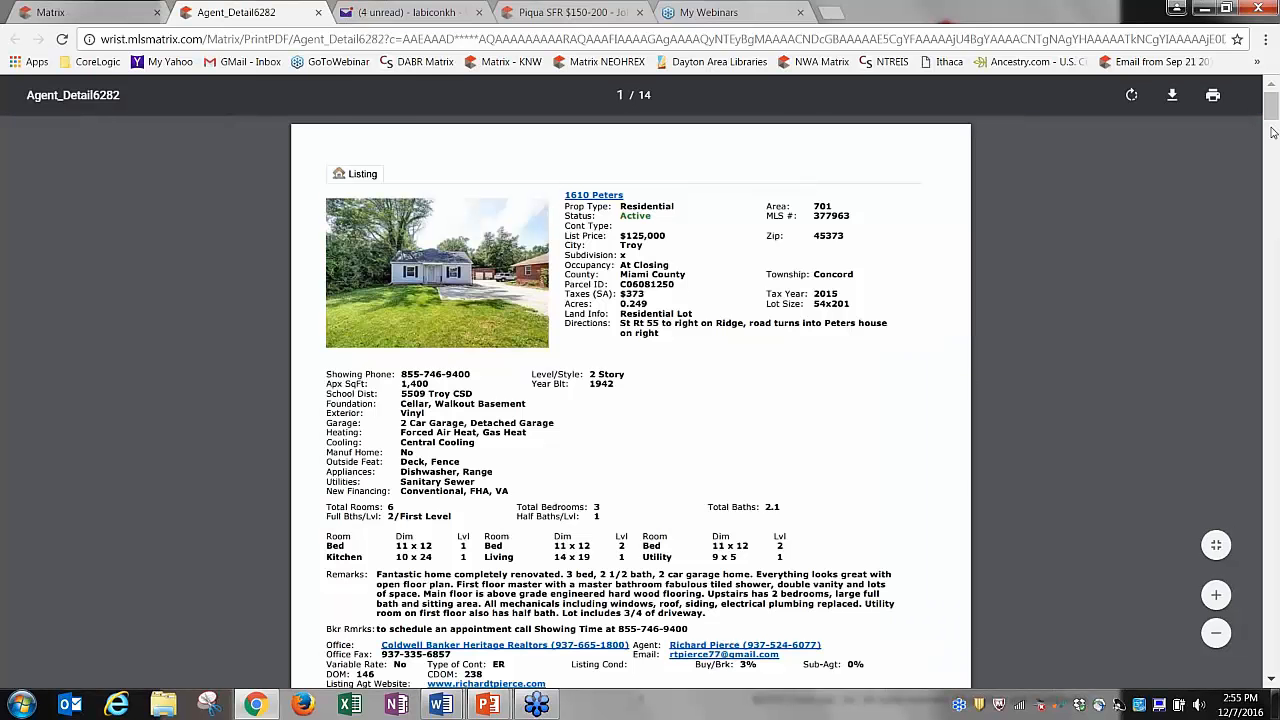
scroll(1274, 130, "down", 1)
scroll(1274, 130, "down", 15)
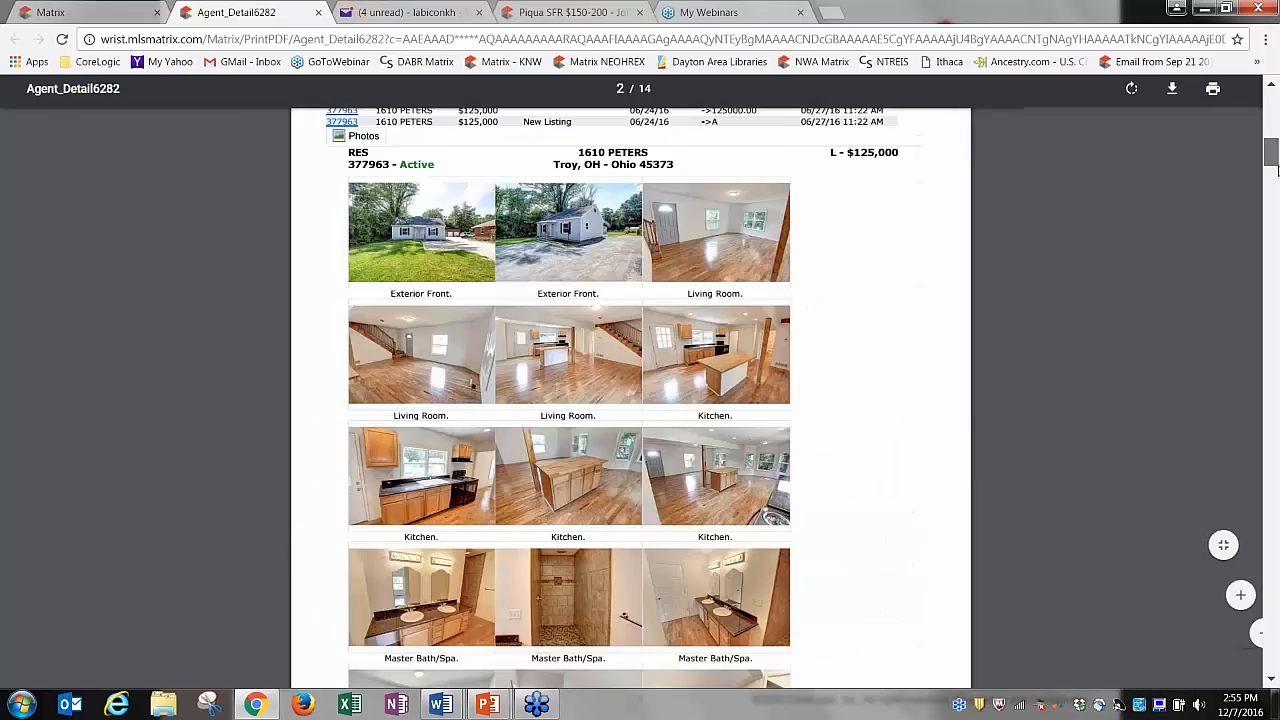
scroll(630, 380, "down", 20)
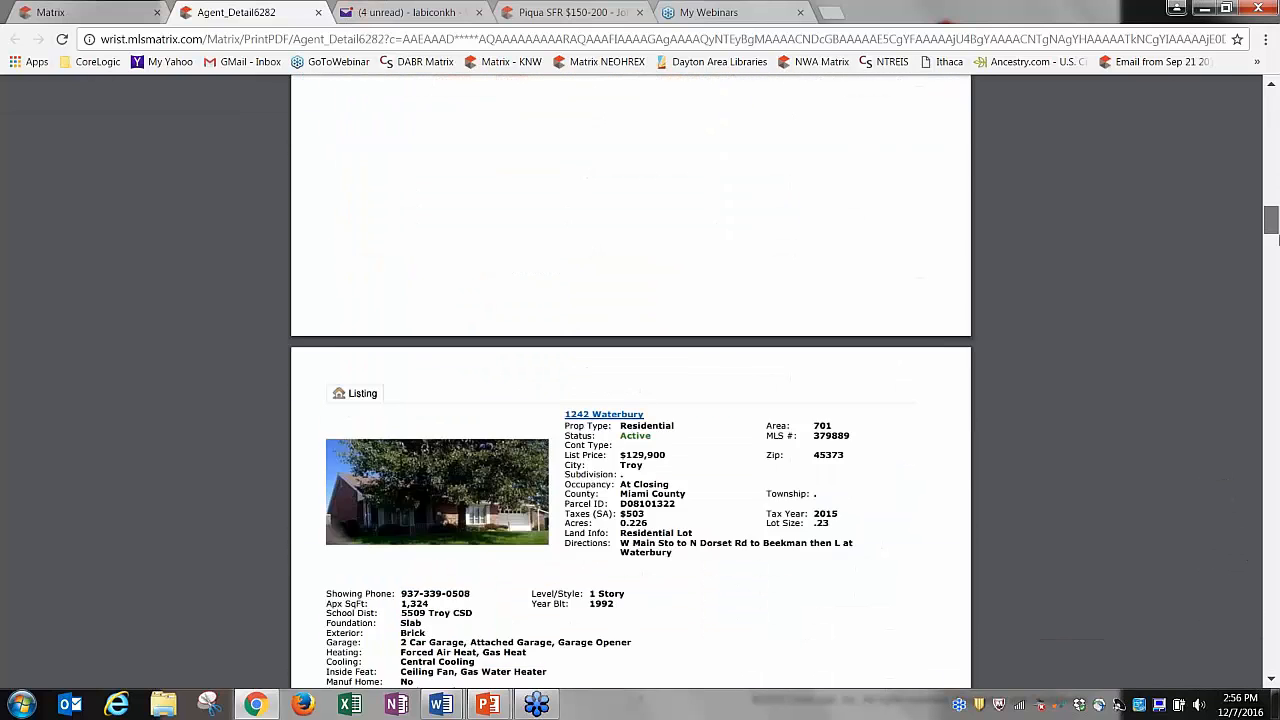
left_click_drag(1276, 243, 1275, 402)
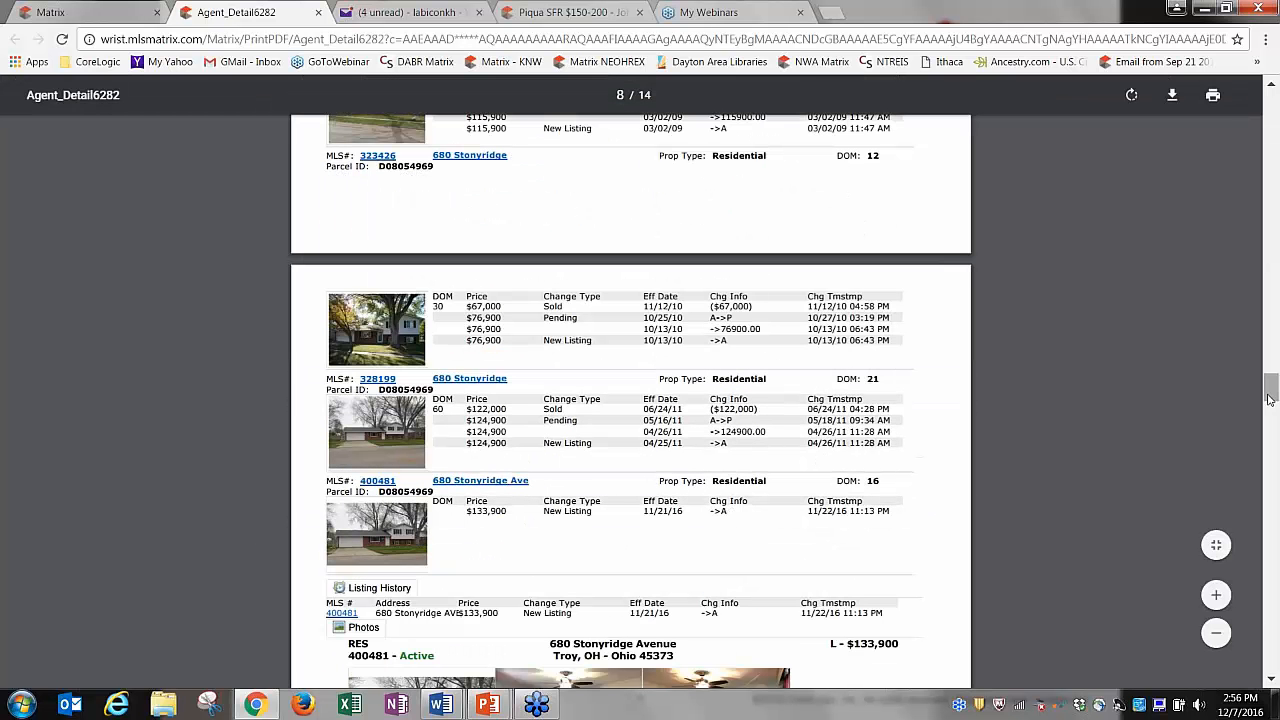
left_click_drag(1271, 402, 368, 28)
Close the full PDF and trim Agent Detail back to the Listing section only.
left_click(318, 12)
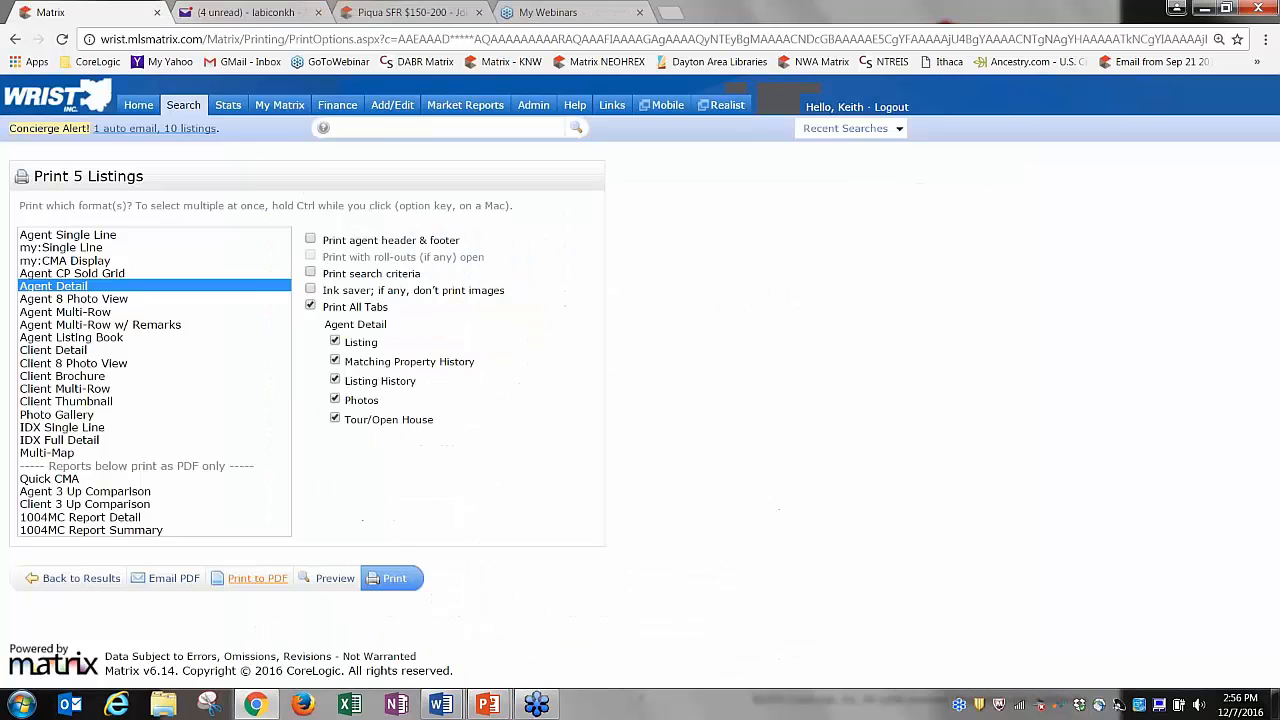
left_click(335, 400)
left_click(335, 419)
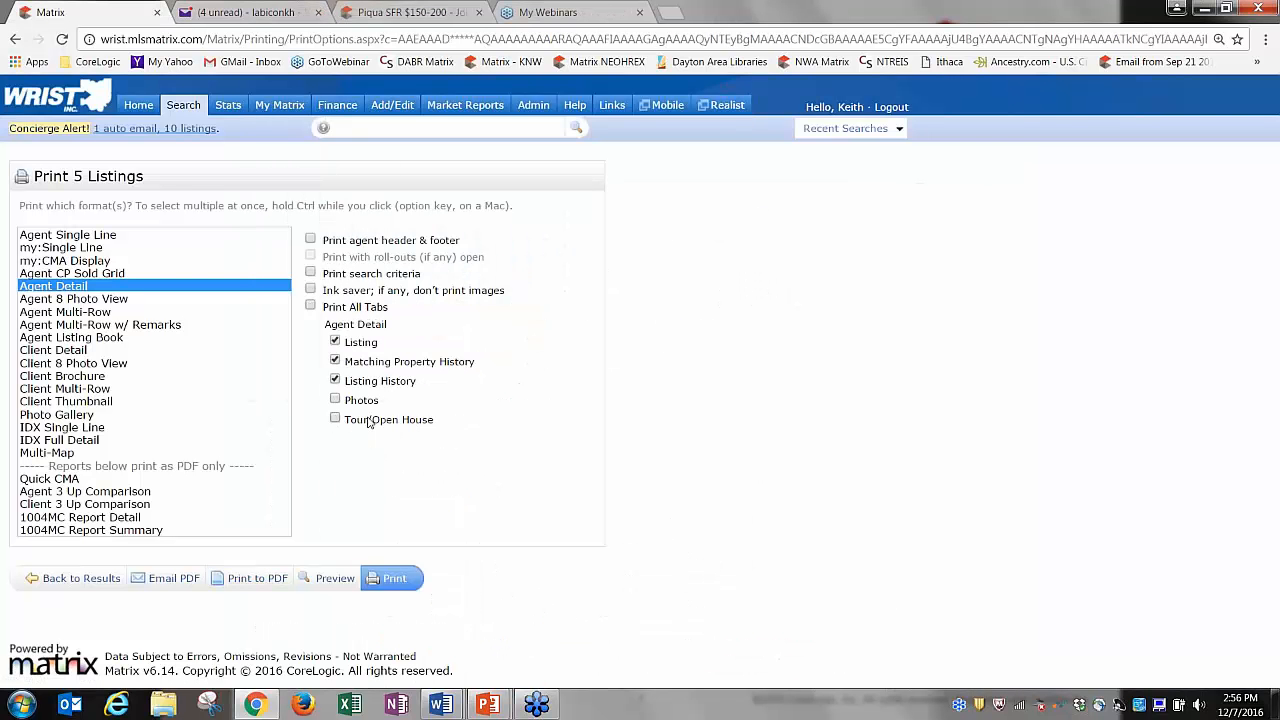
left_click(335, 380)
left_click(335, 361)
left_click(310, 307)
left_click(335, 361)
left_click(335, 380)
left_click(335, 399)
left_click(336, 421)
Try Client 8 Photo View and Client Detail, then reset Agent Detail to Listing only.
left_click(74, 364)
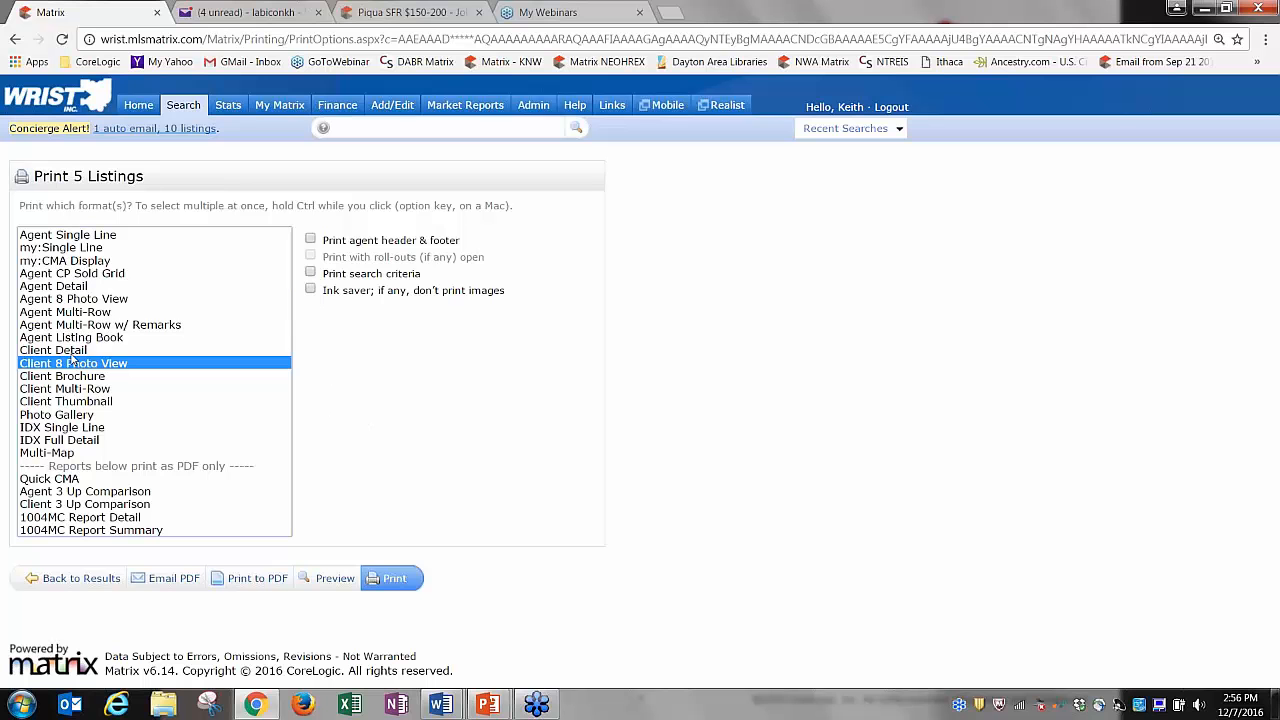
left_click(76, 352)
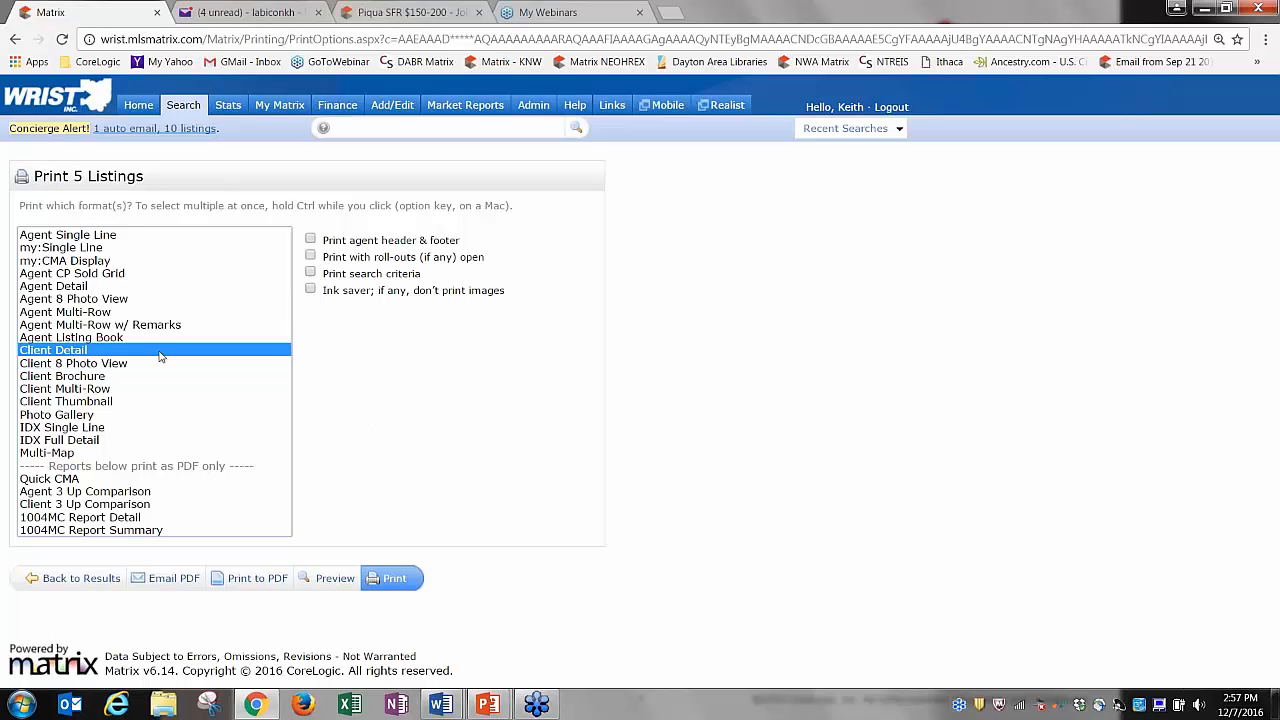
left_click(73, 290)
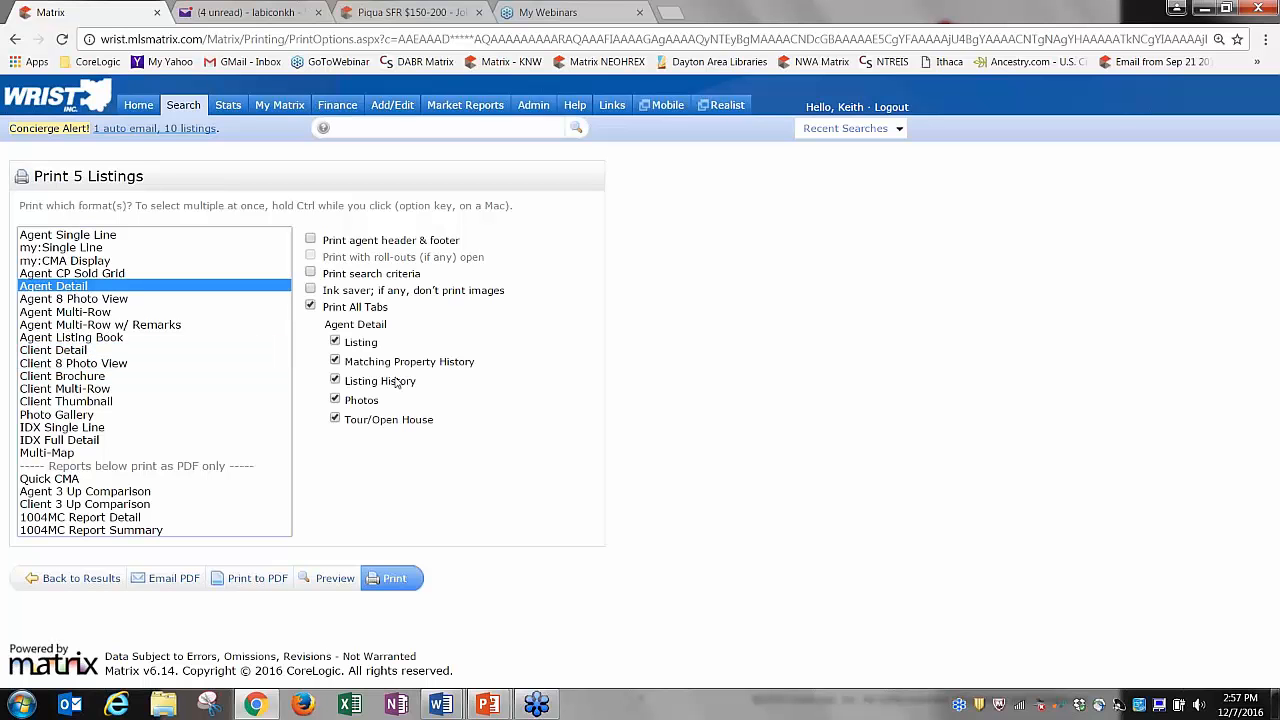
left_click(335, 419)
left_click(335, 400)
left_click(335, 381)
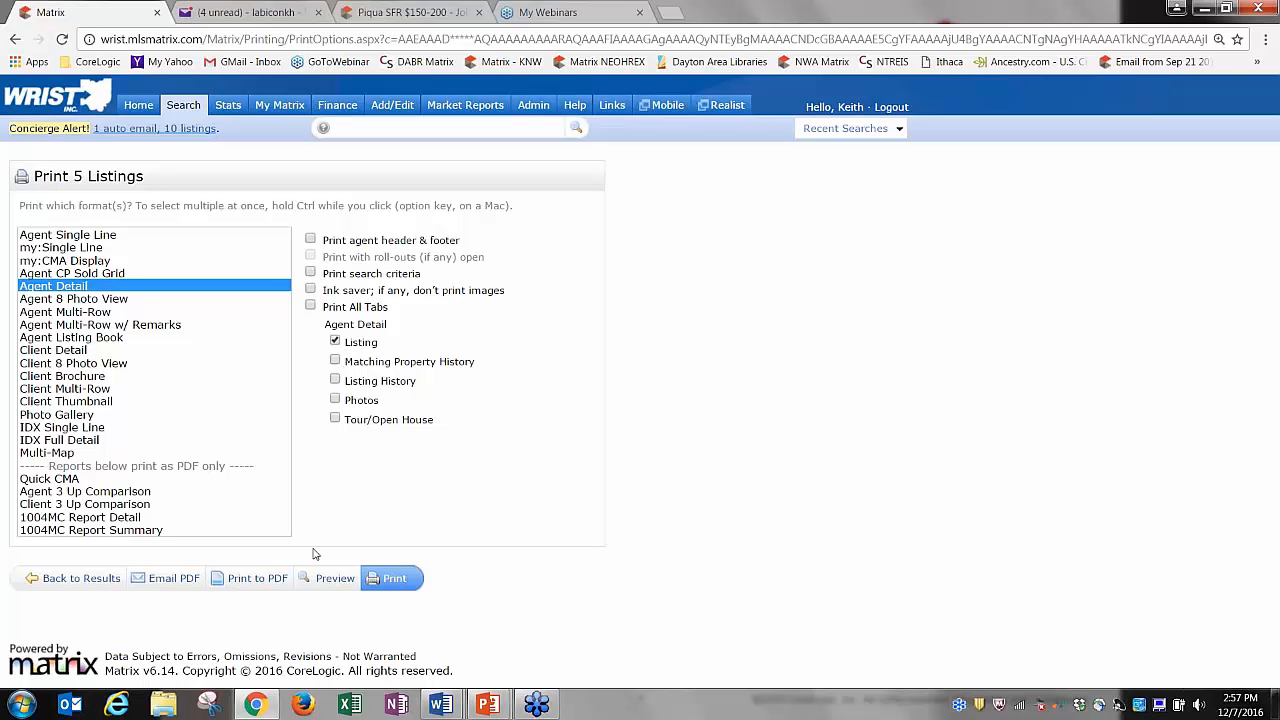
Print the Listing-only Agent Detail PDF, zoom out four steps, then close it.
left_click(257, 579)
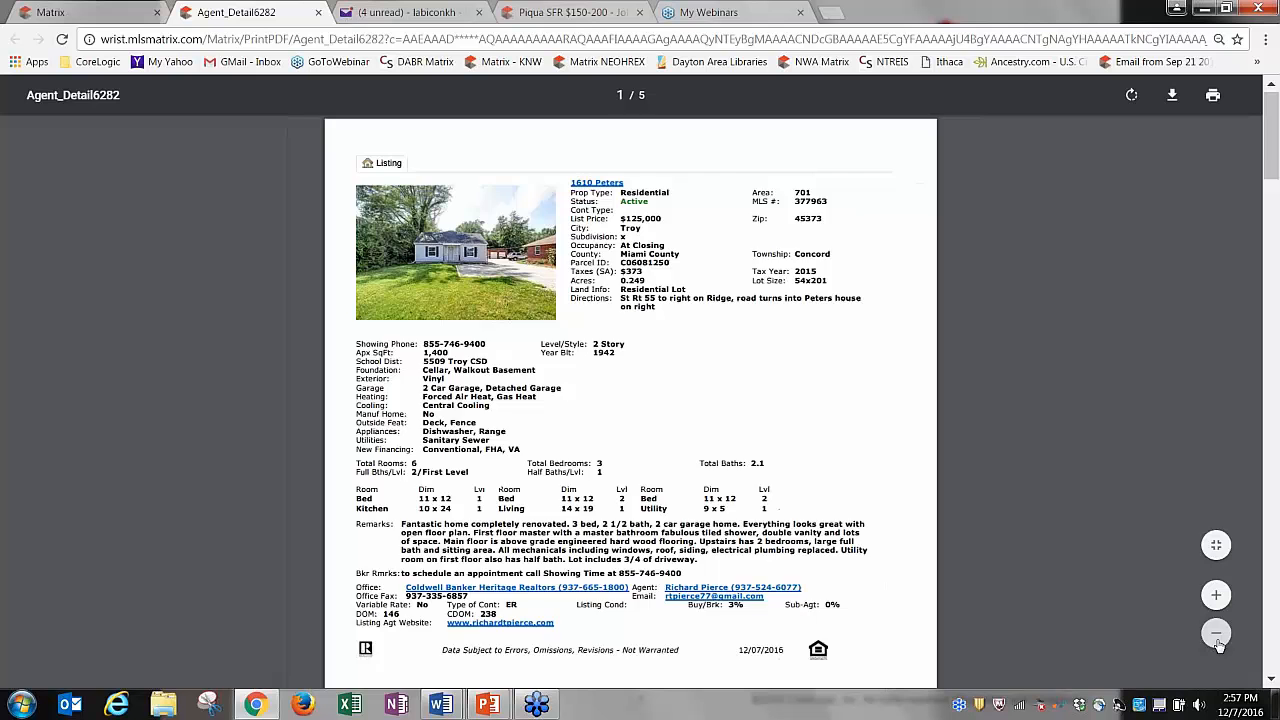
left_click(1217, 634)
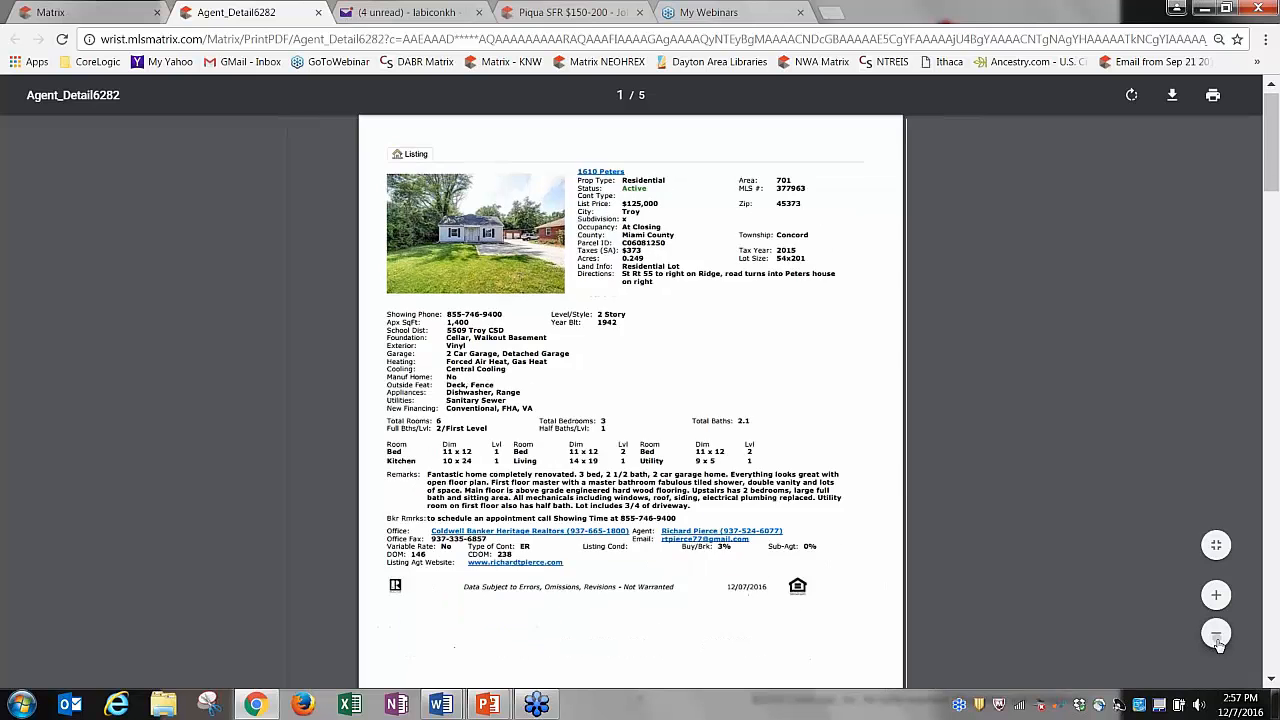
left_click(1217, 634)
left_click(1217, 634)
left_click(1217, 634)
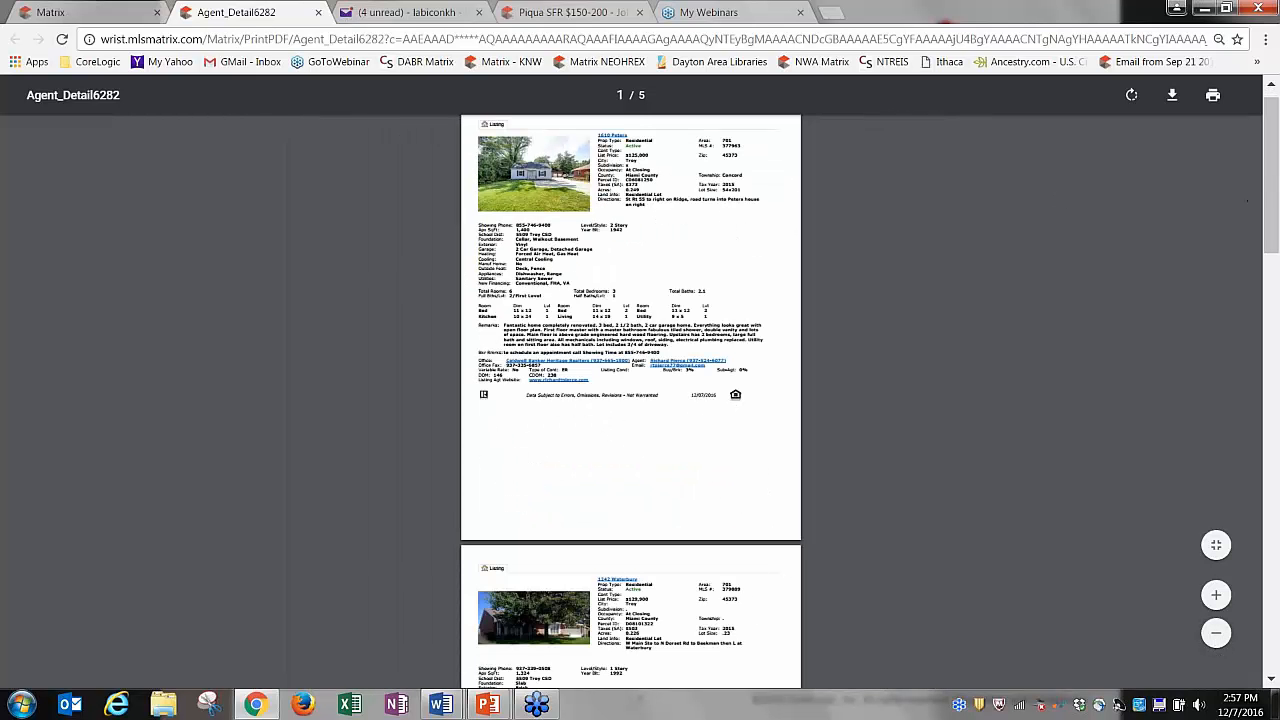
left_click(318, 12)
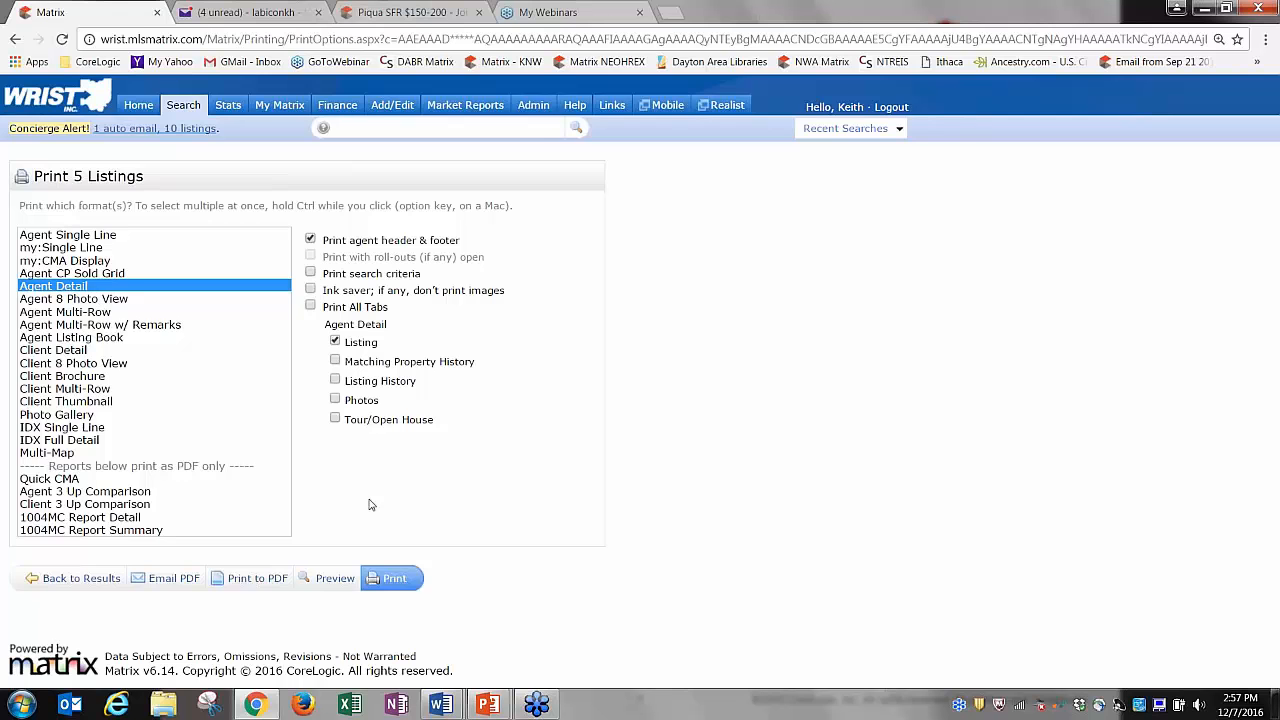
Print the 5-page Agent Detail PDF with the agent header banner, zoom out three steps, return to Matrix.
left_click(260, 580)
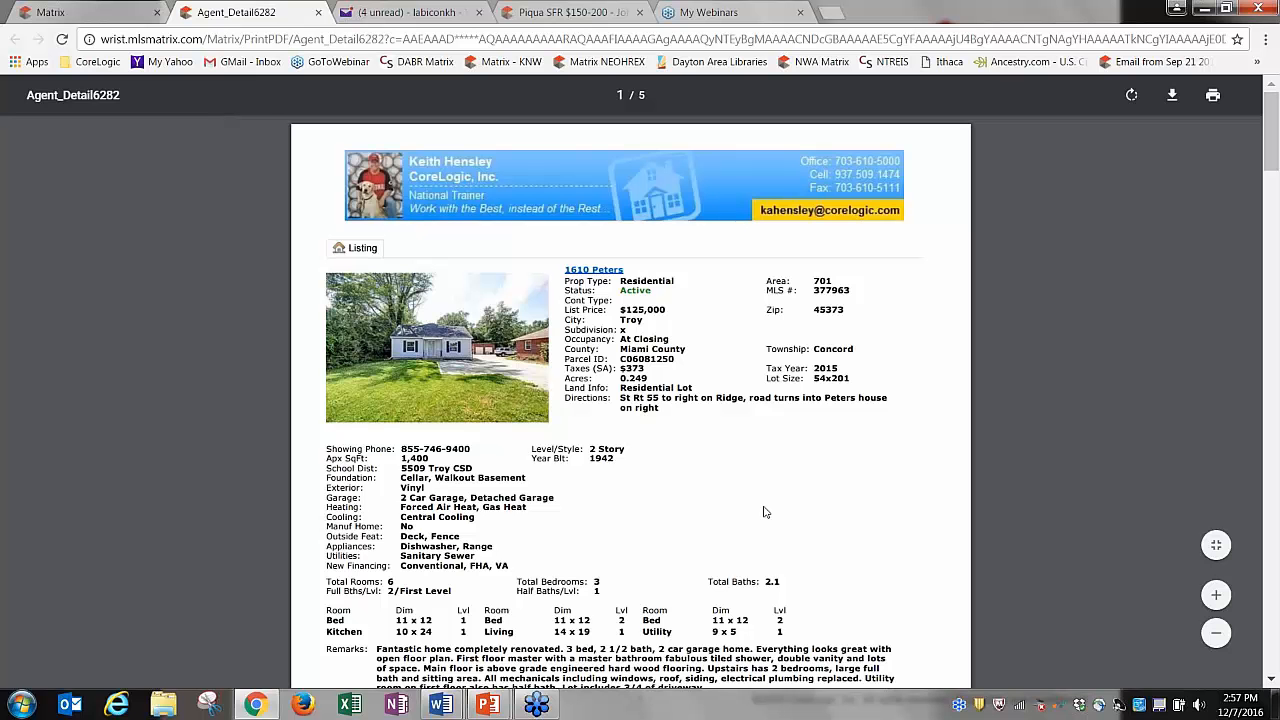
left_click(1216, 634)
left_click(1216, 634)
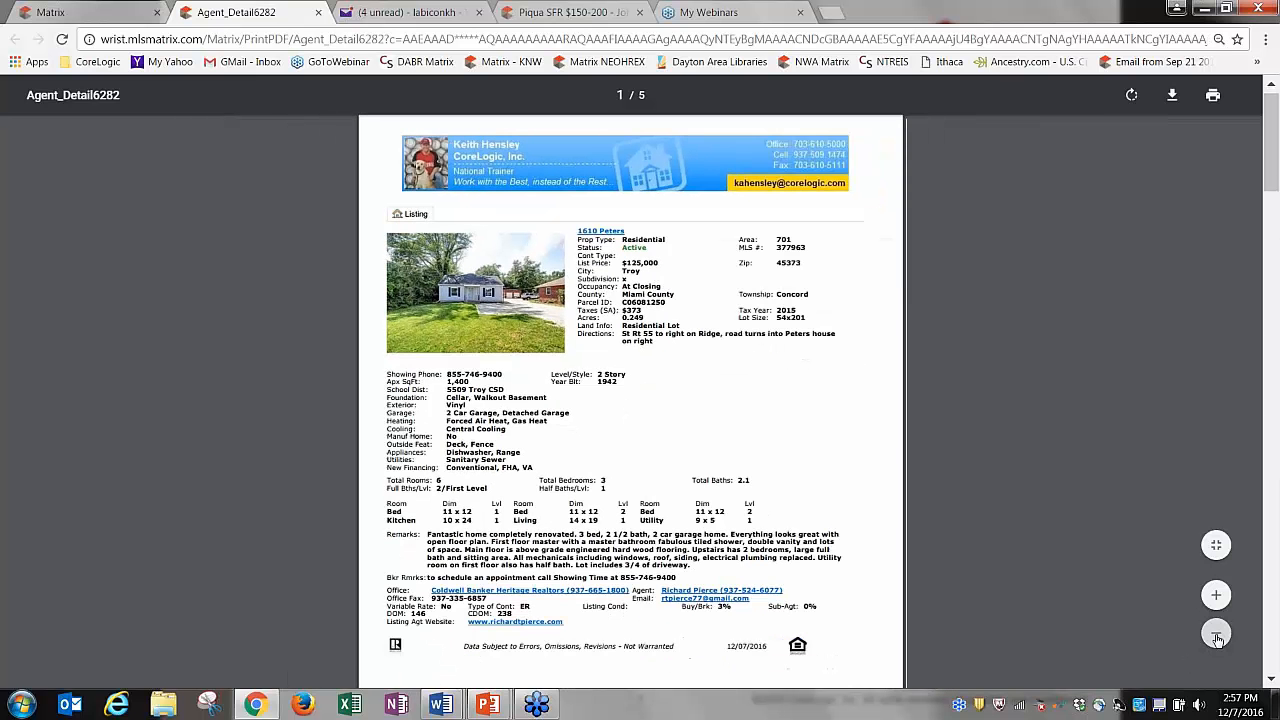
left_click(1216, 636)
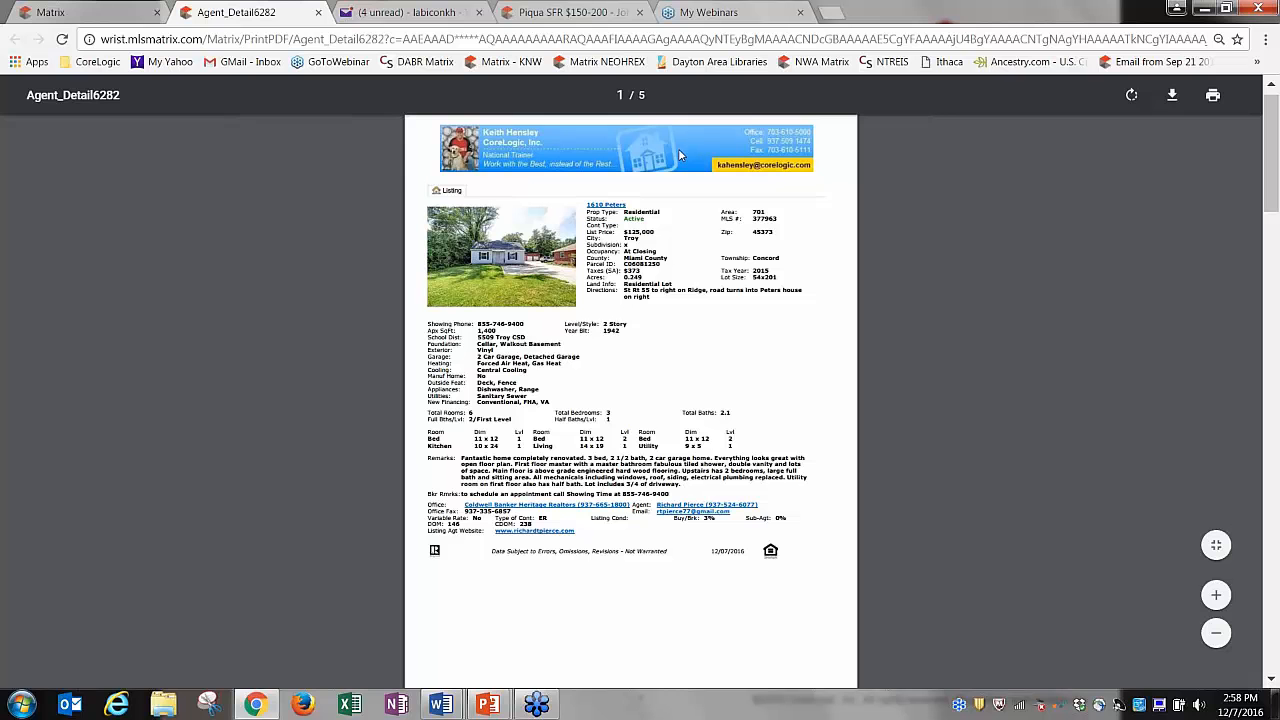
left_click(45, 14)
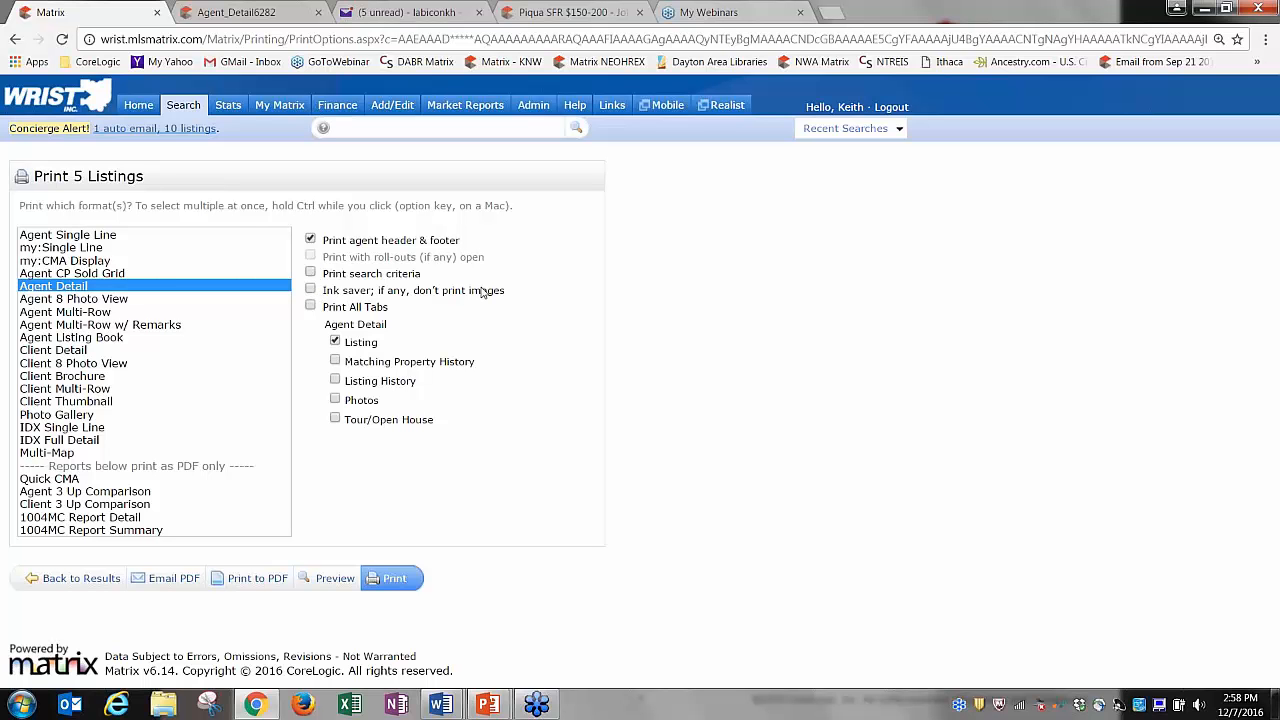
Turn off the agent header and footer and print the Multi-Map format to PDF.
left_click(310, 241)
left_click(64, 453)
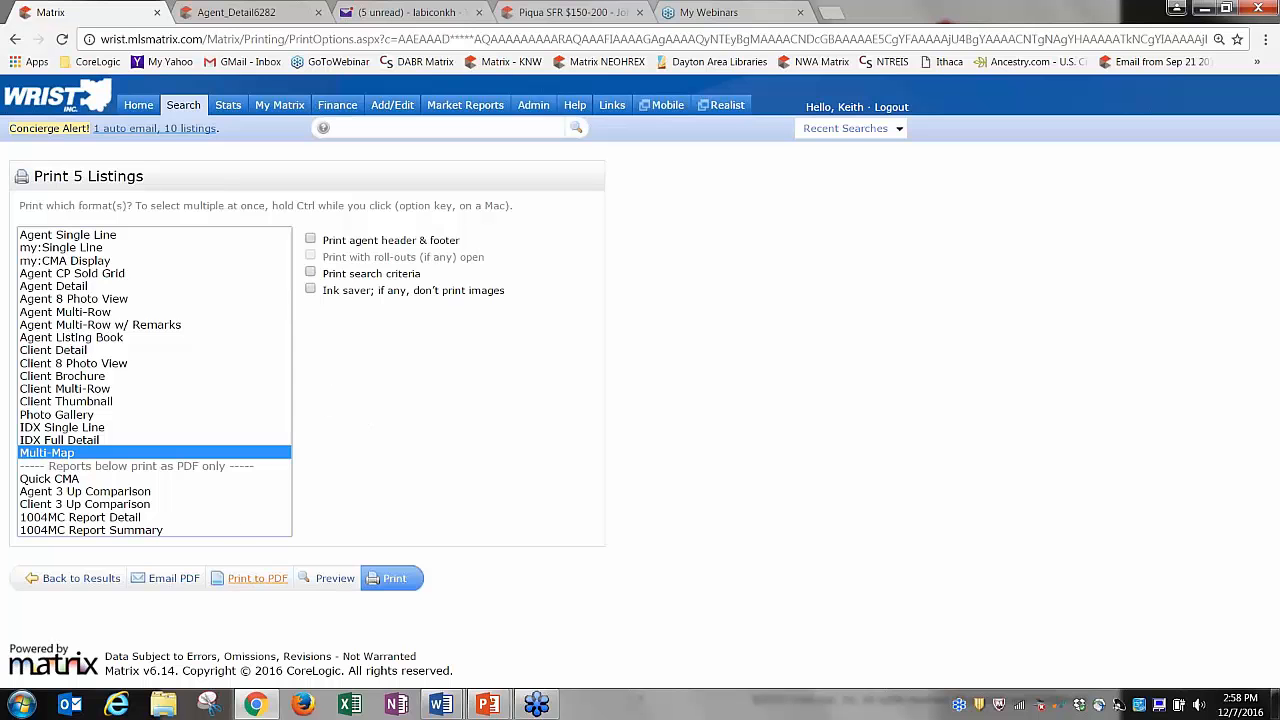
left_click(256, 580)
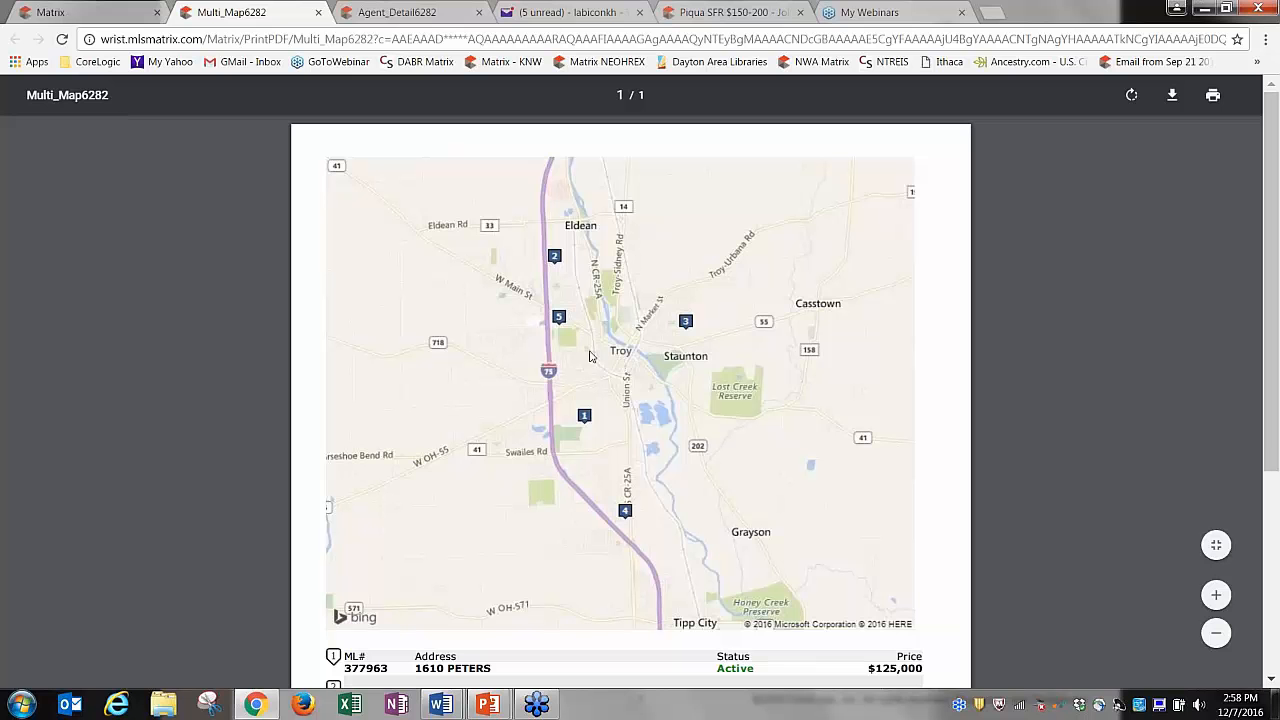
Scroll through the map of the five Troy listings, then close the PDF.
left_click_drag(1276, 221, 1278, 287)
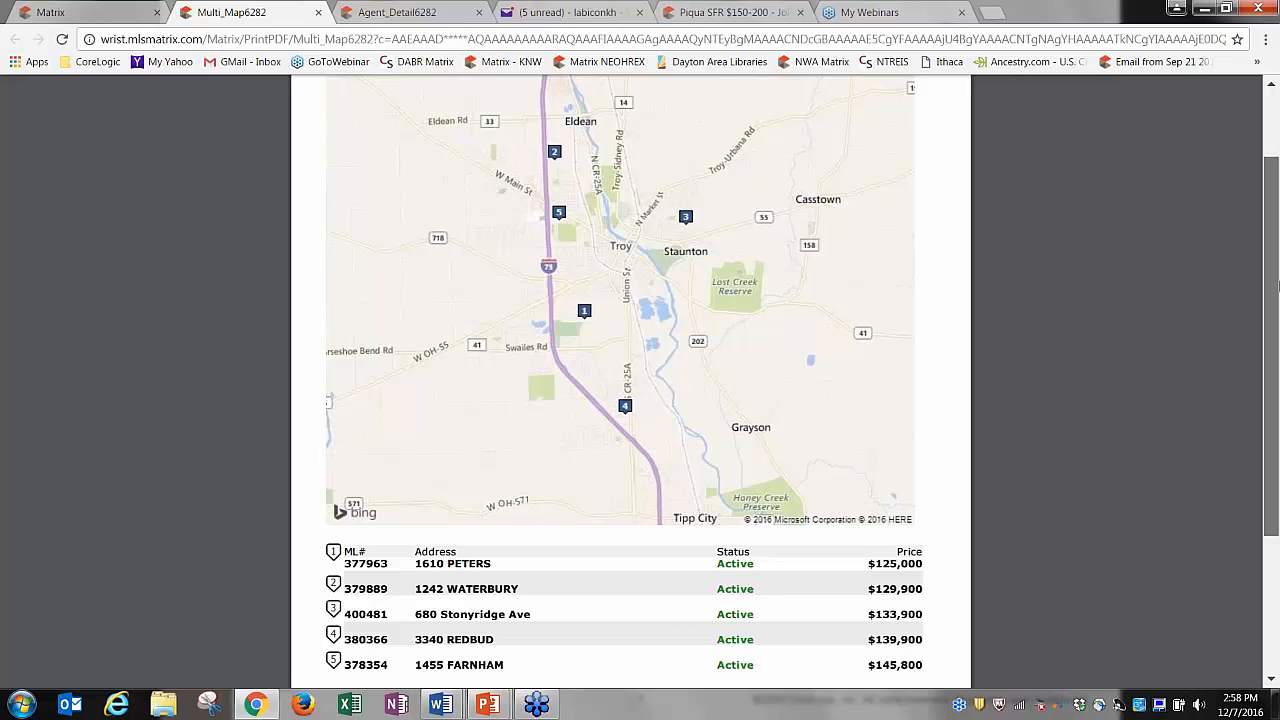
left_click_drag(1278, 287, 1278, 246)
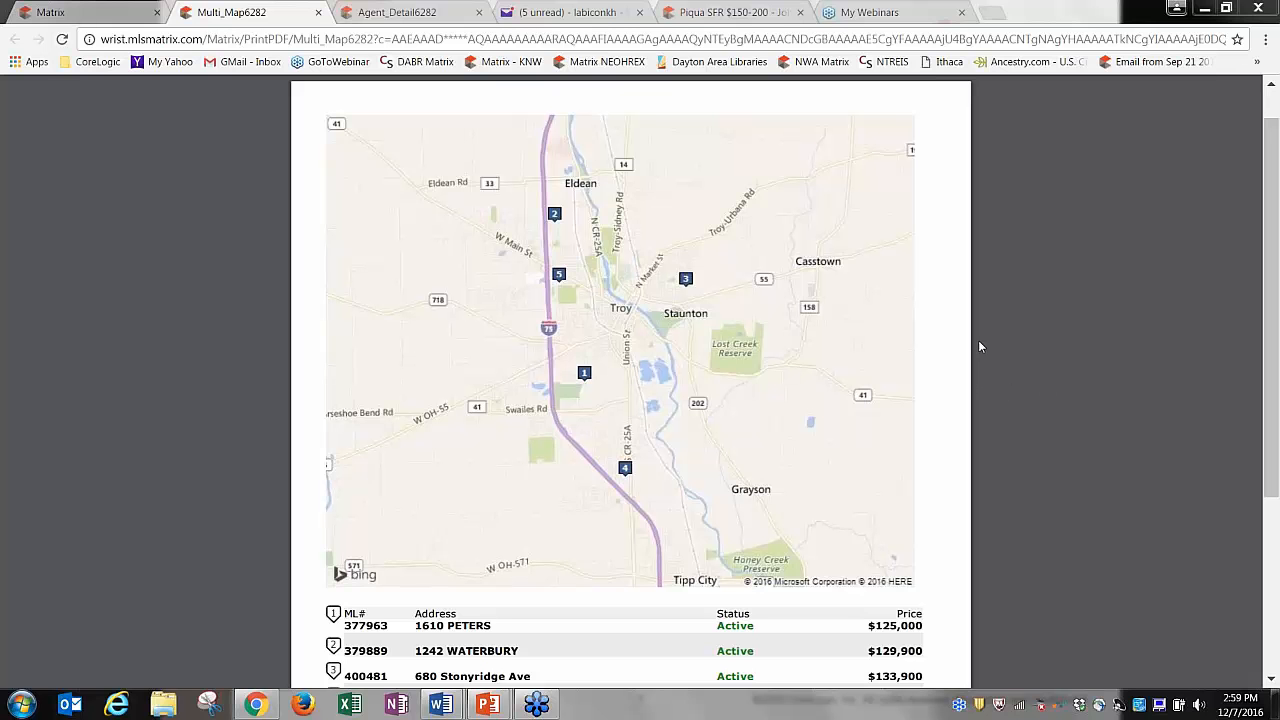
mouse_move(343, 93)
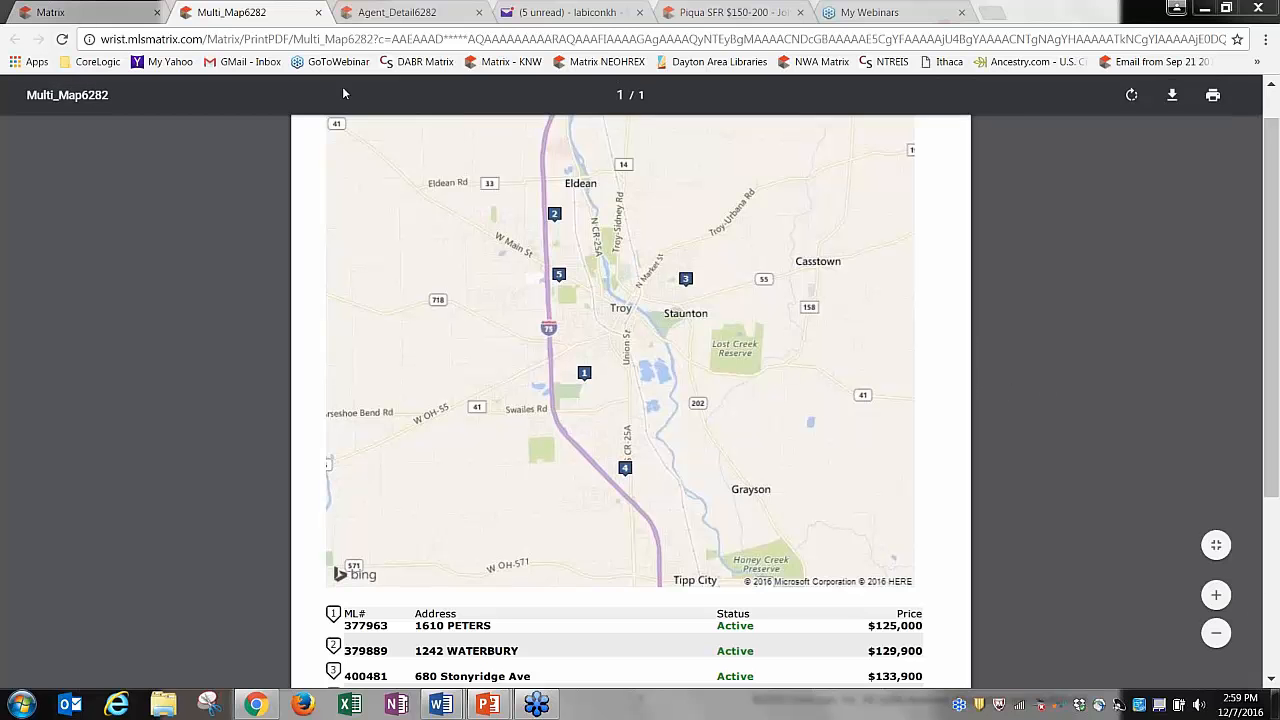
left_click(318, 12)
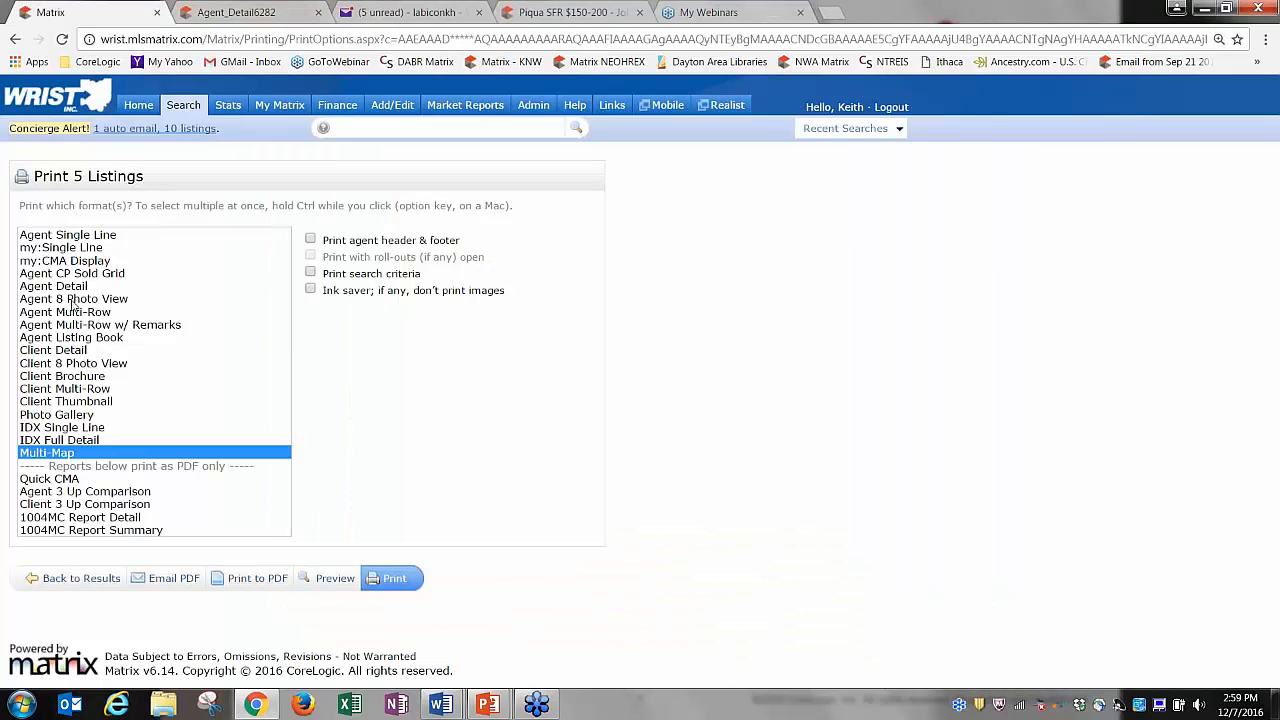
Turn on roll-out printing and include Photos in the Agent Detail format.
left_click(73, 352)
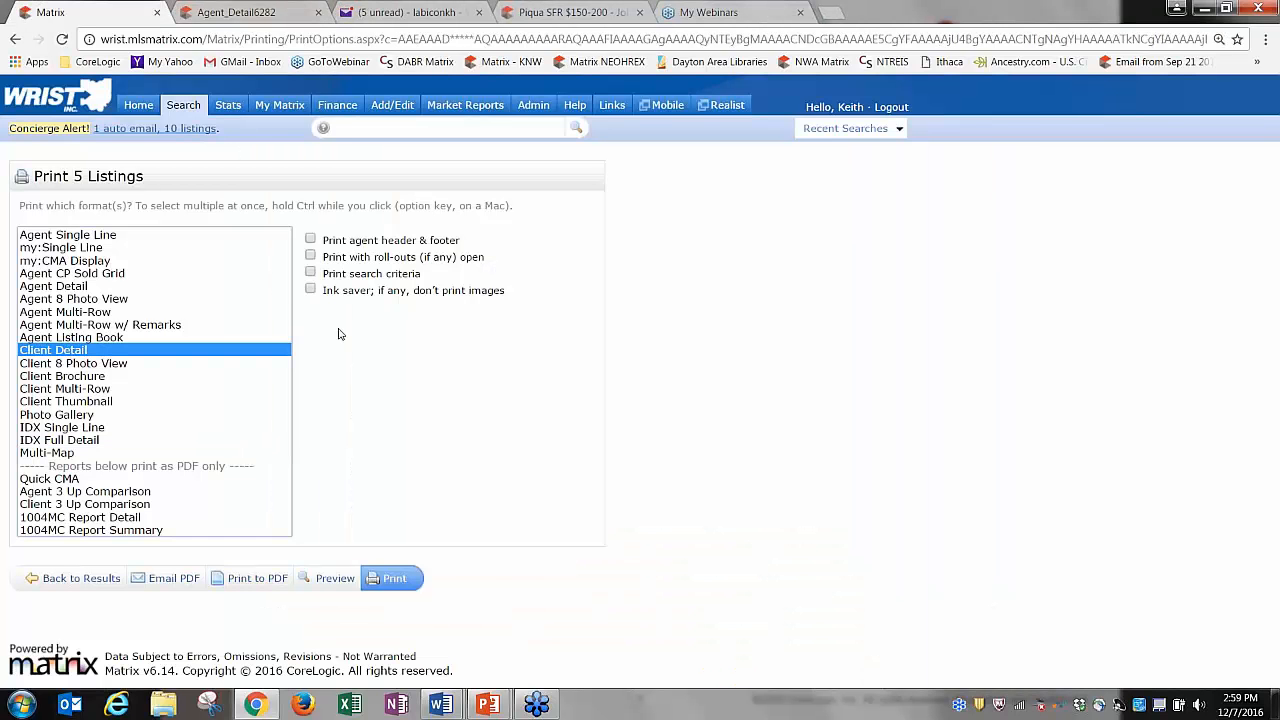
left_click(310, 257)
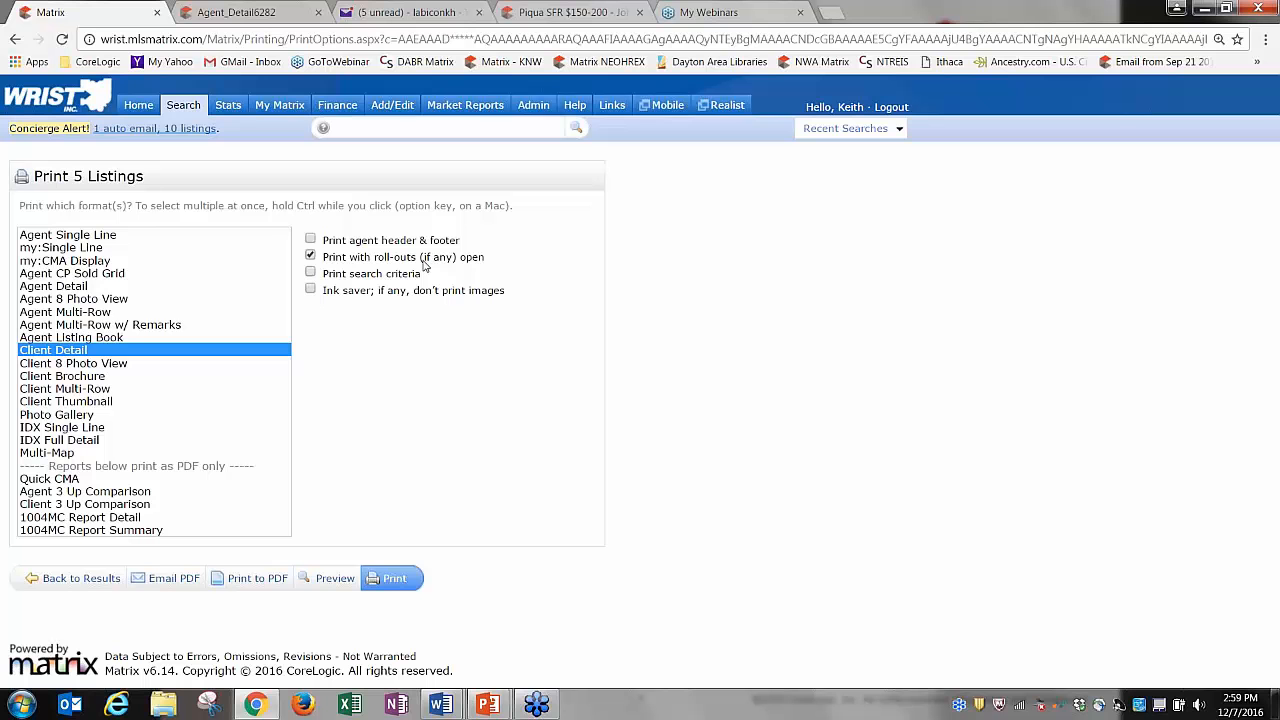
left_click(78, 287)
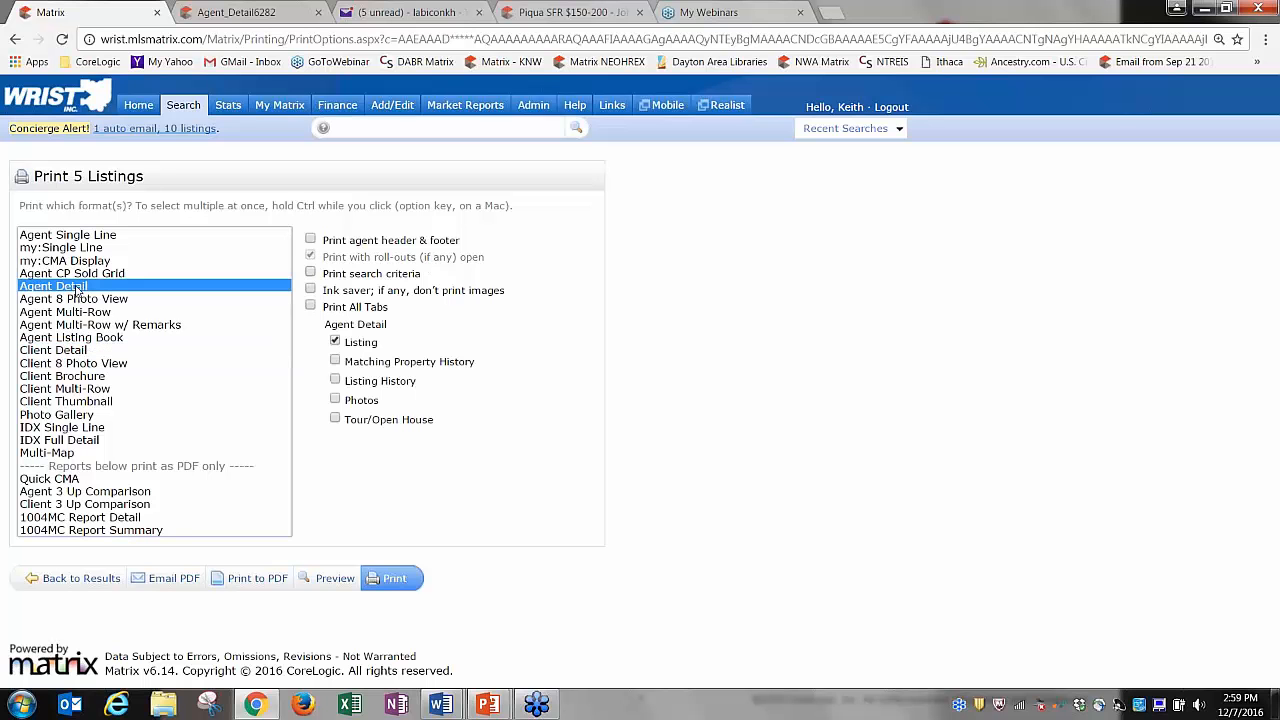
left_click(336, 400)
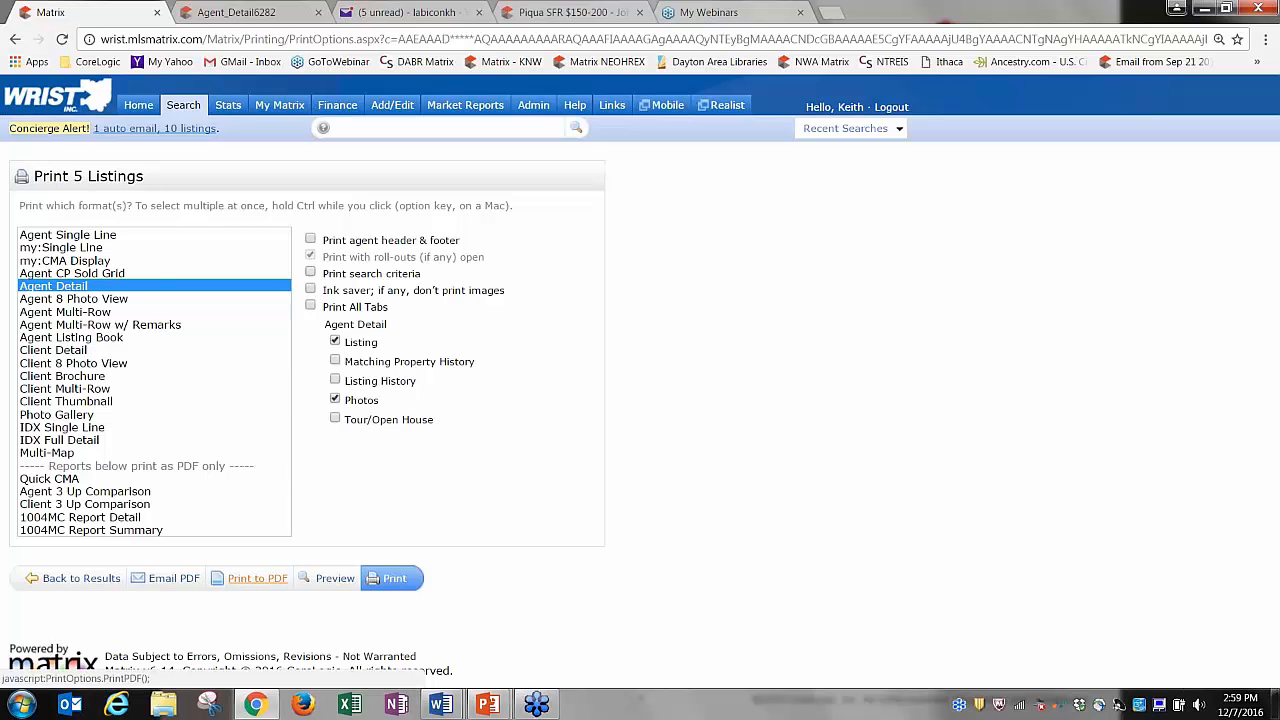
Print the 11-page Agent Detail PDF with photos, review it, then select Client Detail.
left_click(257, 578)
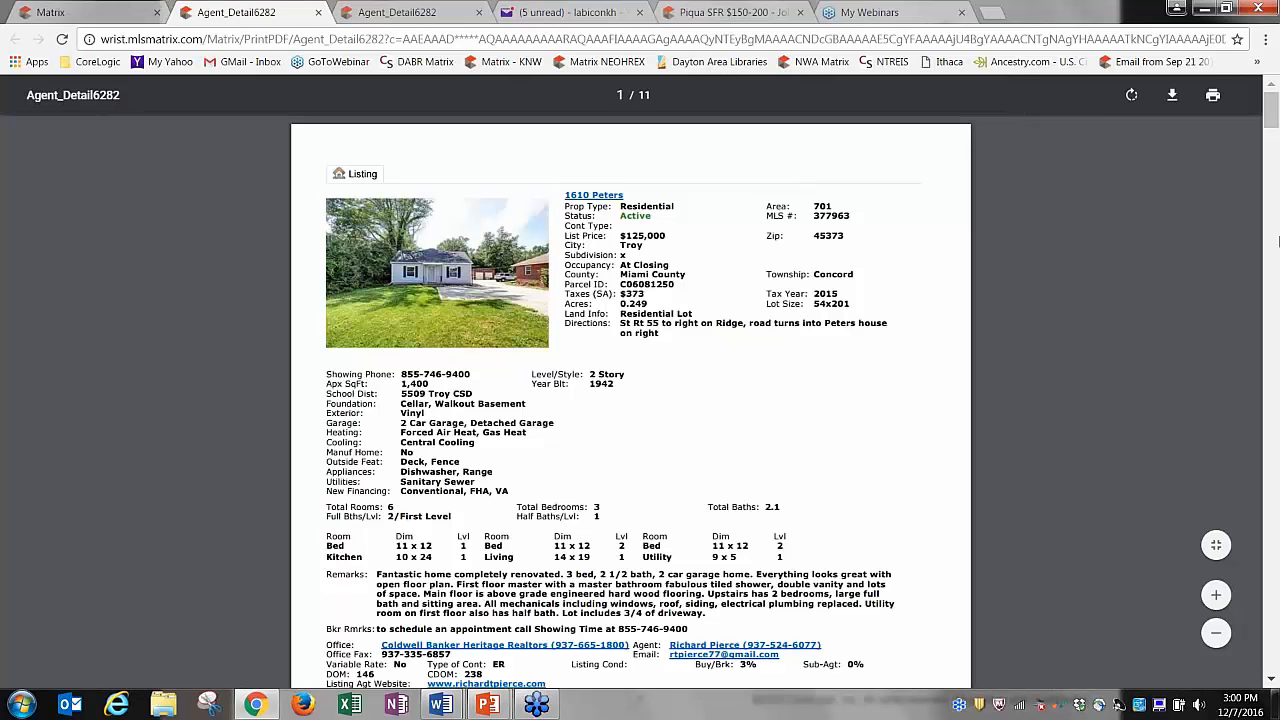
scroll(1272, 128, "down", 1)
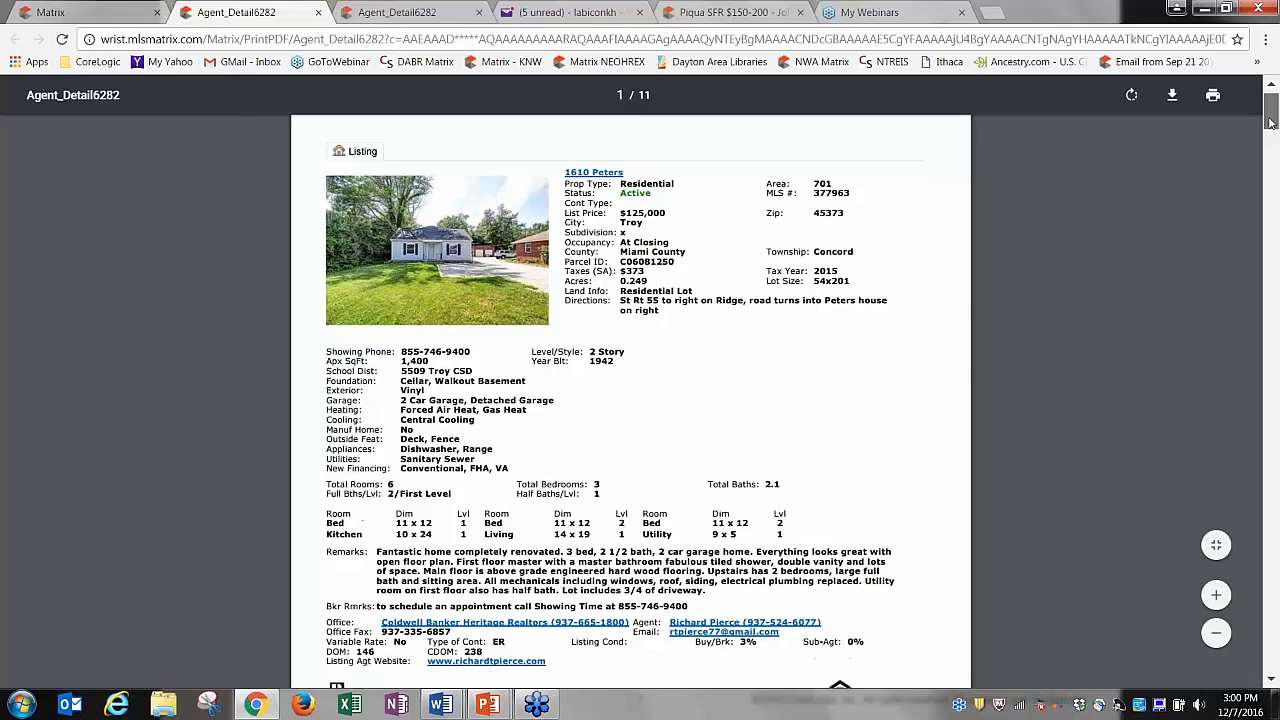
left_click_drag(1272, 128, 1272, 440)
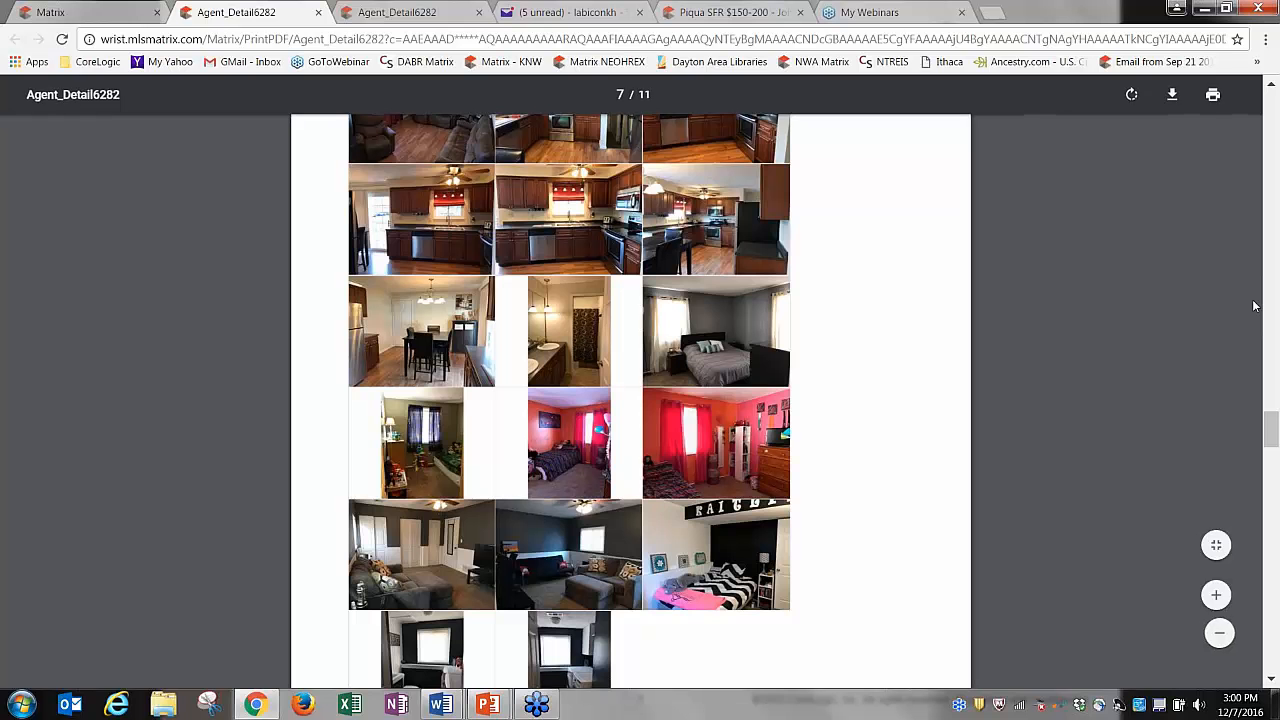
left_click_drag(1272, 430, 1272, 392)
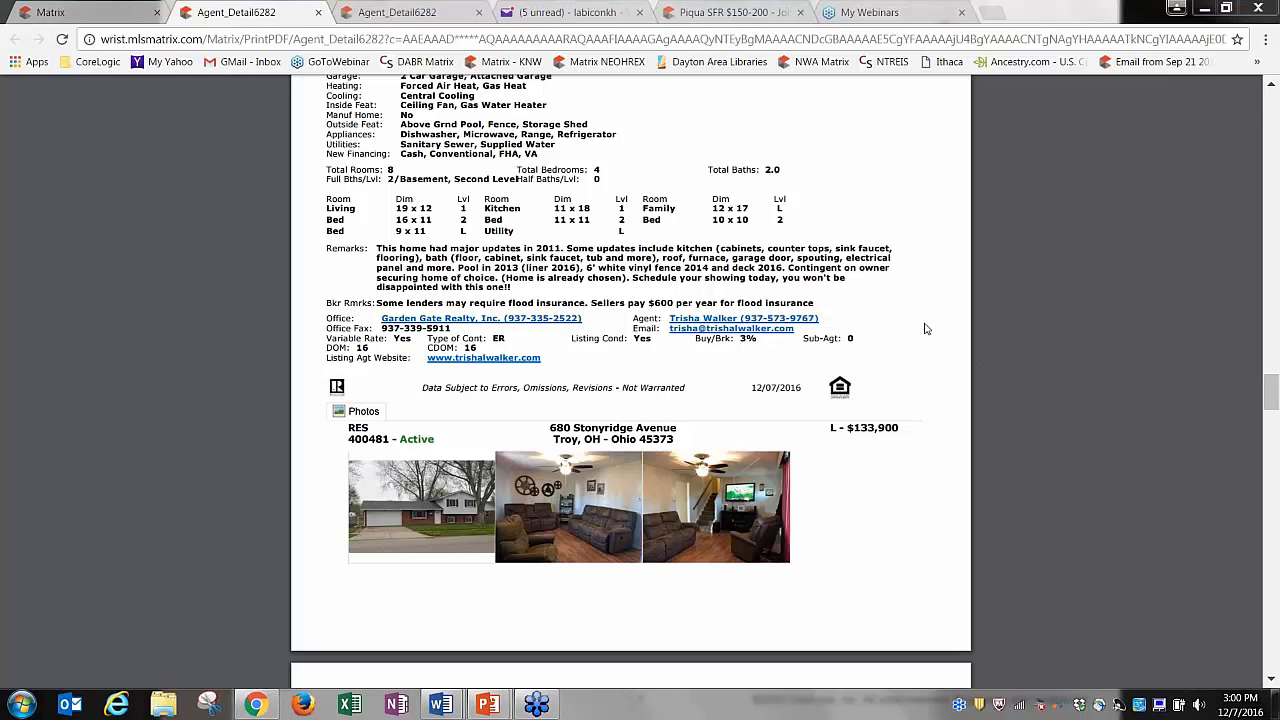
left_click(55, 12)
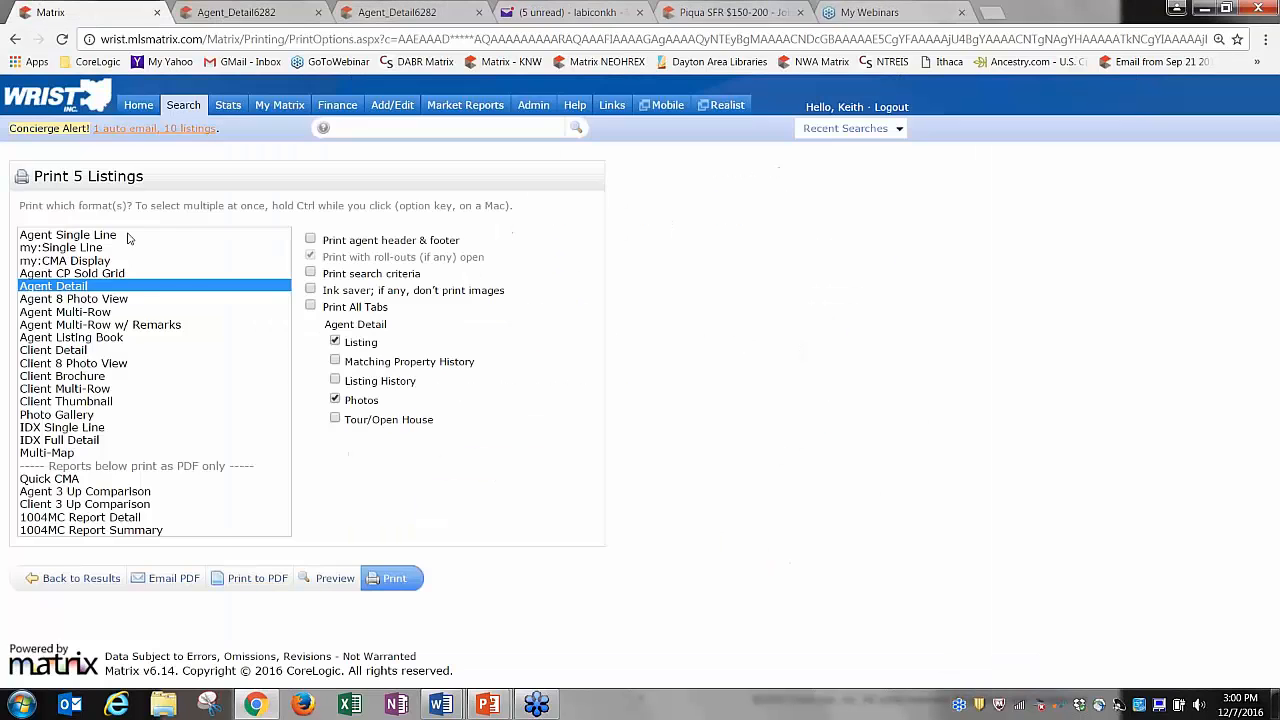
left_click(78, 350)
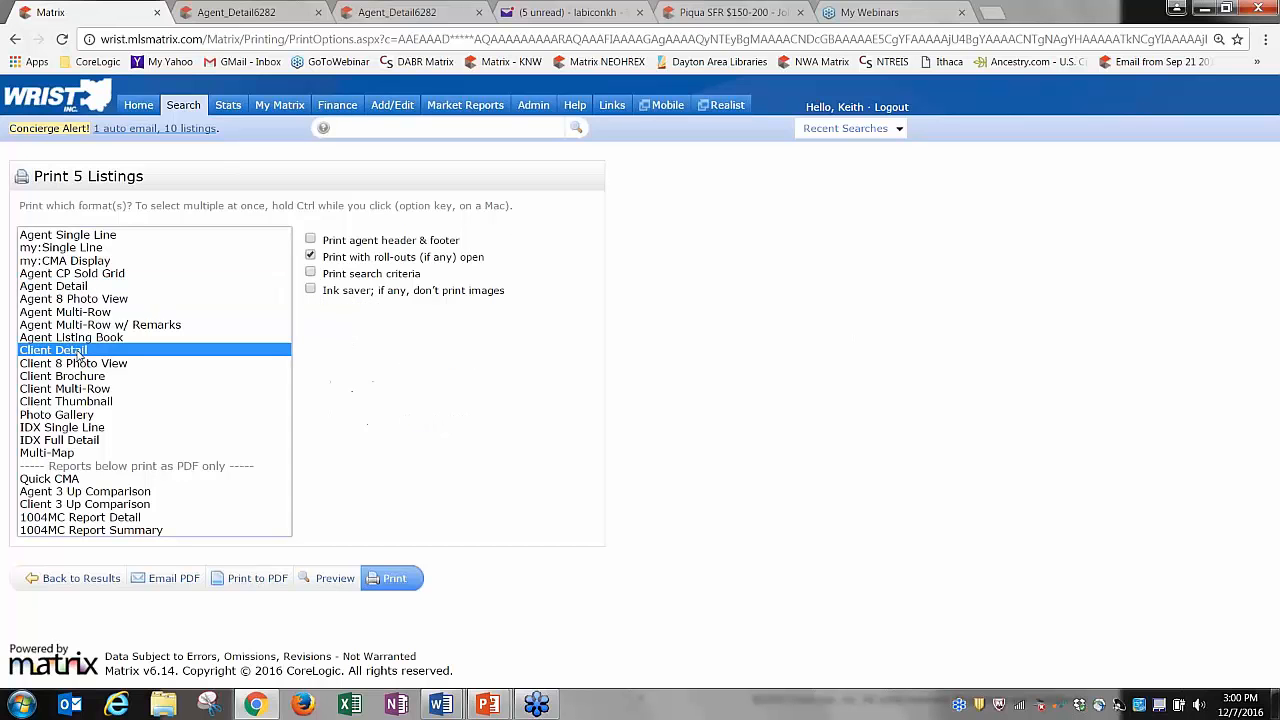
Print the 10-page Client Detail PDF, scroll its photo pages, and return to Matrix.
left_click(257, 579)
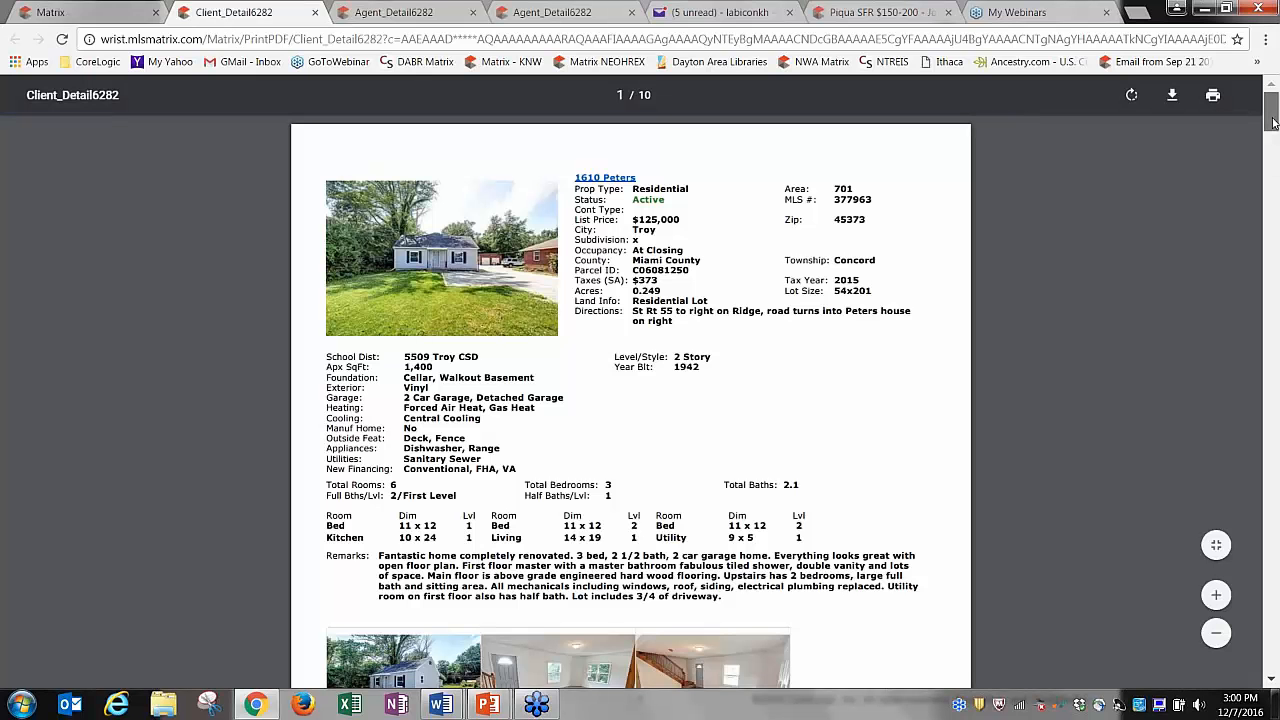
left_click_drag(1274, 122, 253, 64)
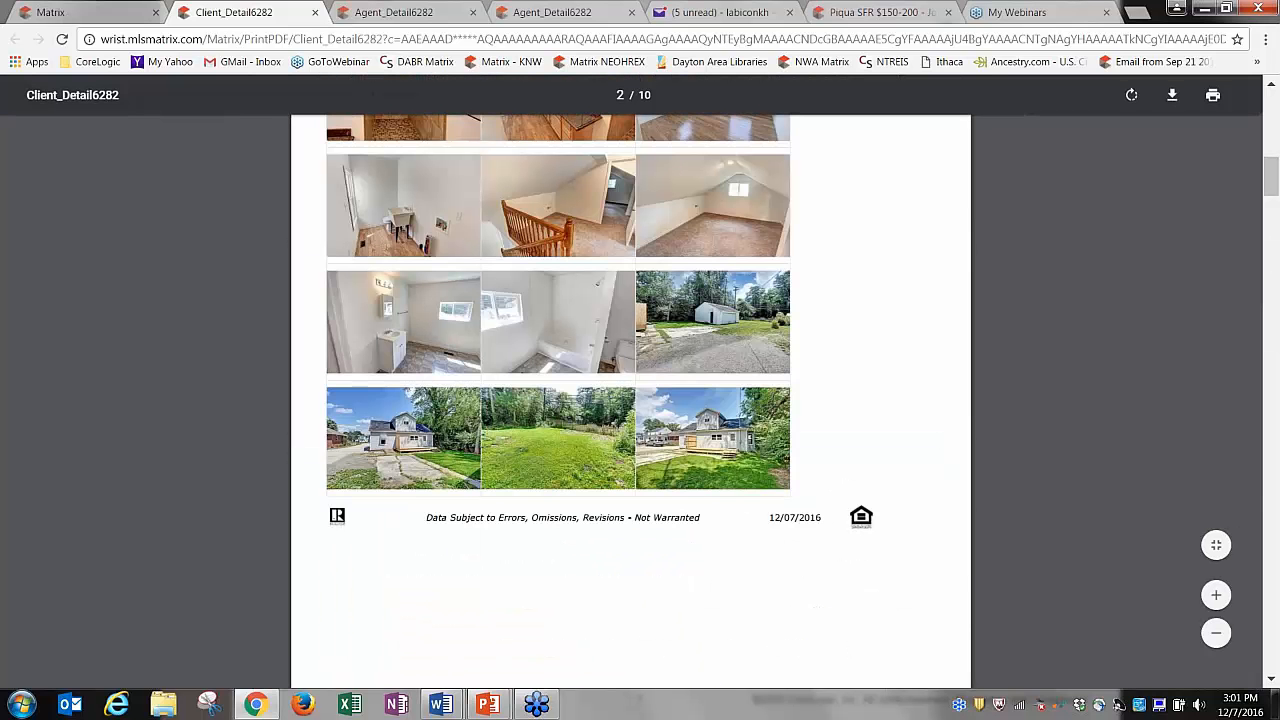
left_click(133, 21)
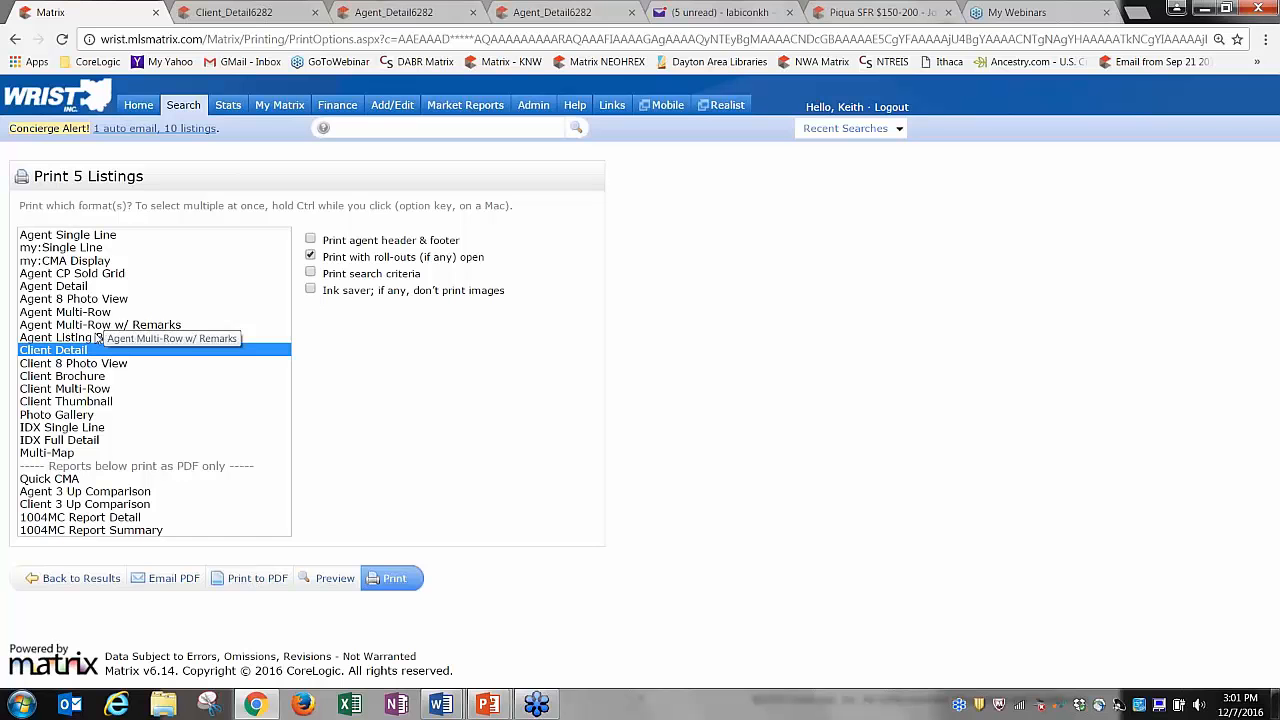
Print Photo Gallery combined with Client Detail into one PDF, then close it.
left_click(75, 416)
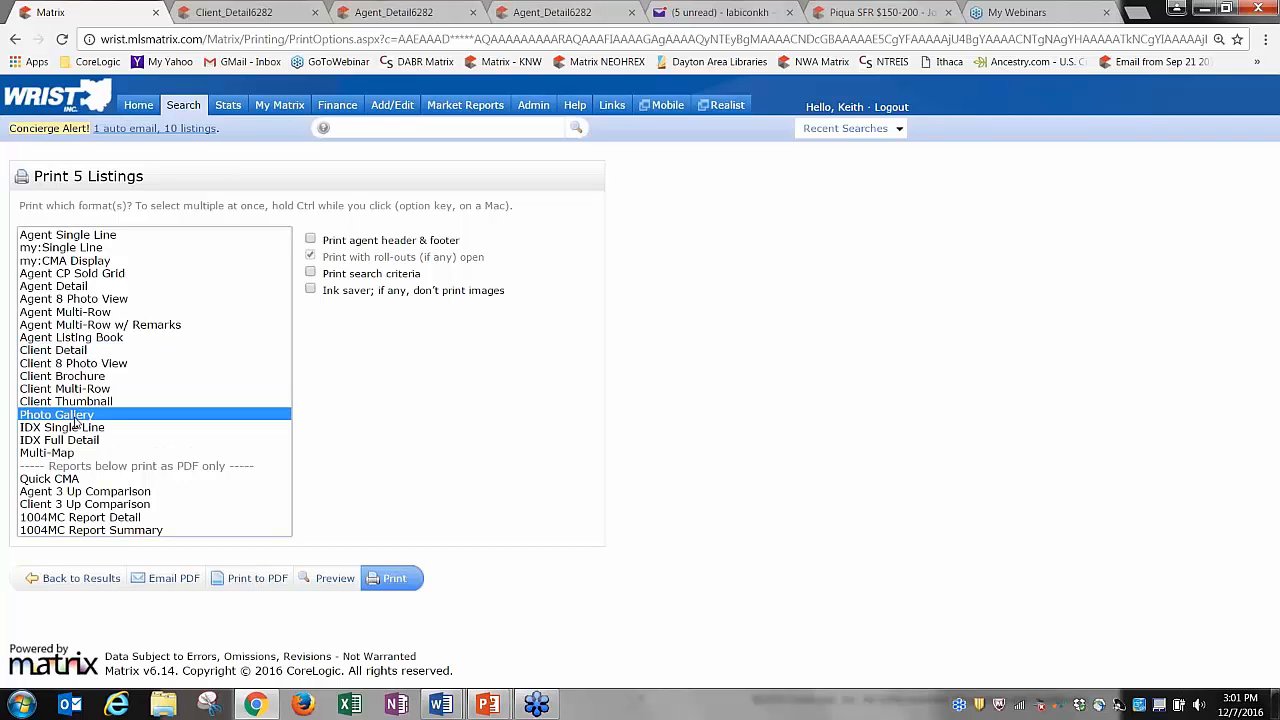
left_click(74, 351, "ctrl")
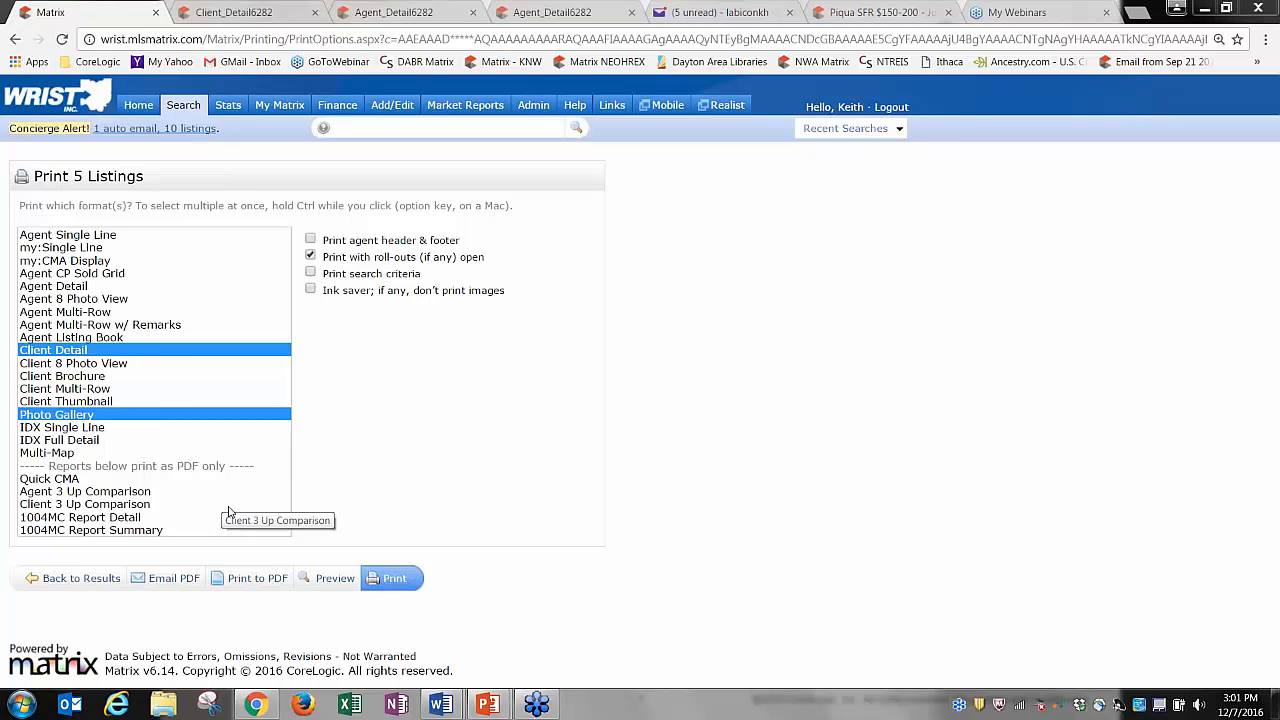
left_click(245, 578)
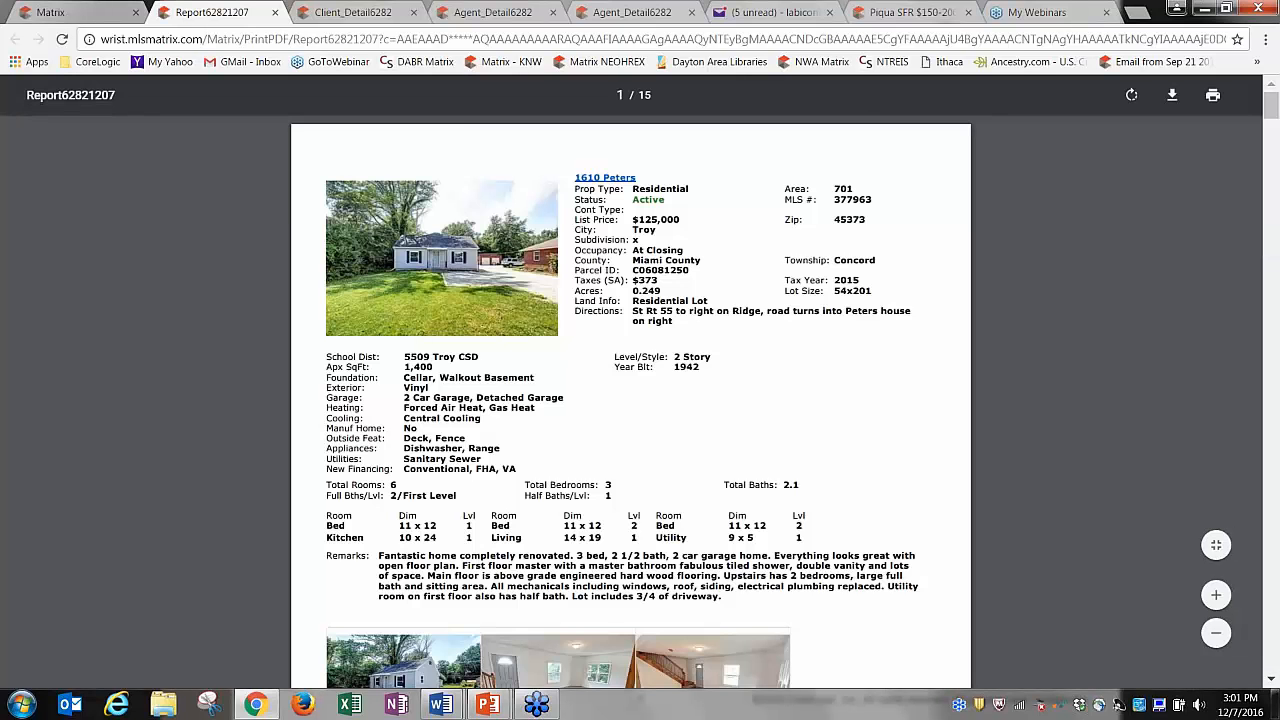
left_click(275, 12)
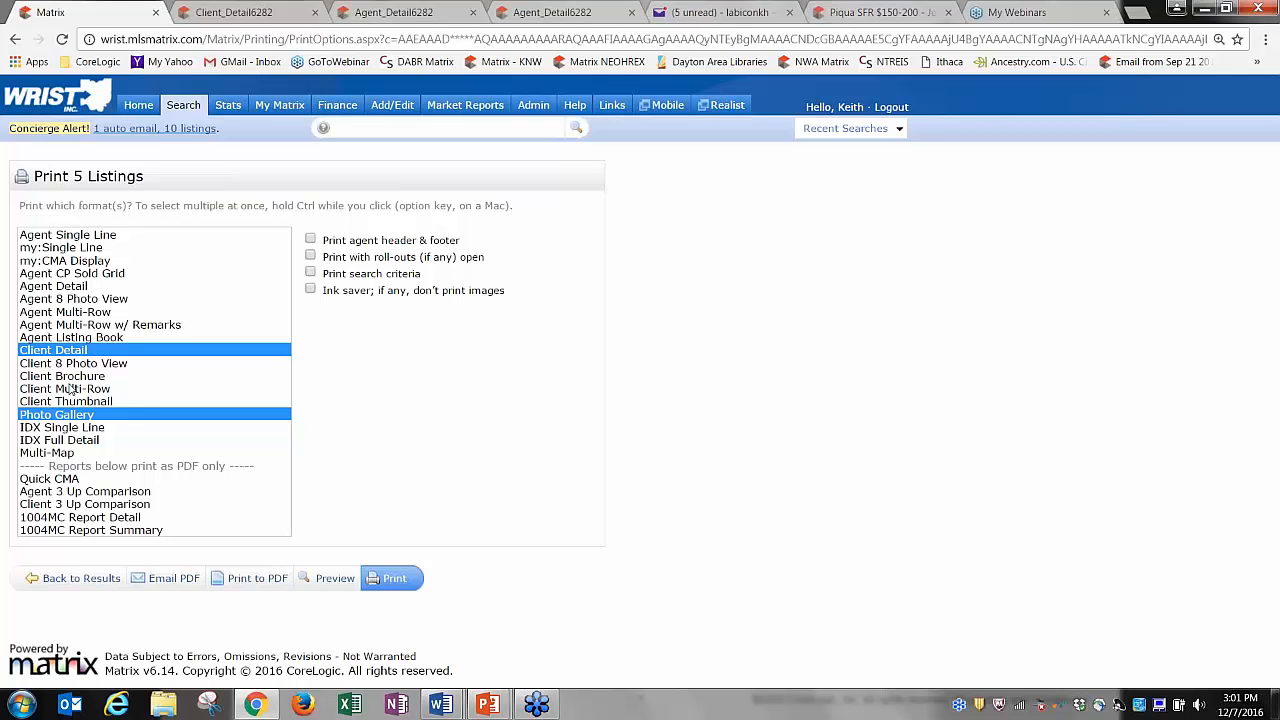
Regenerate the 10-page combined Client Detail and Photo Gallery PDF and scroll through it.
left_click(250, 578)
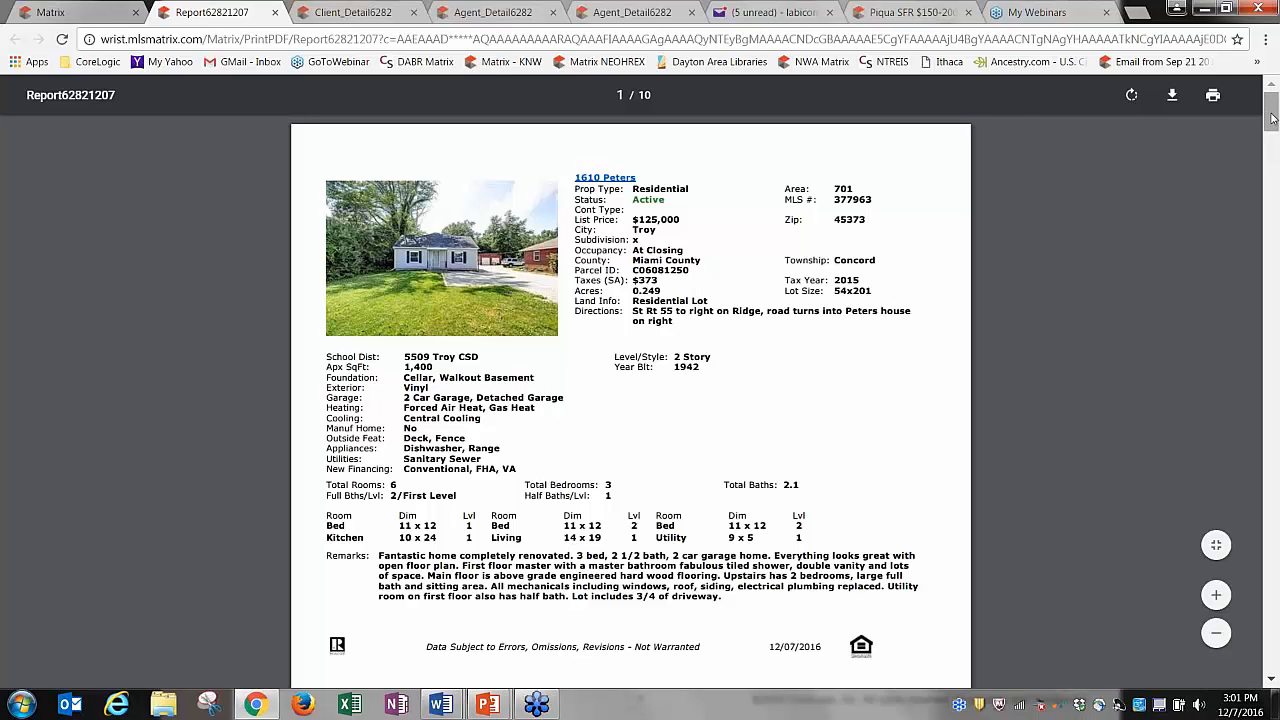
left_click_drag(1272, 118, 1272, 535)
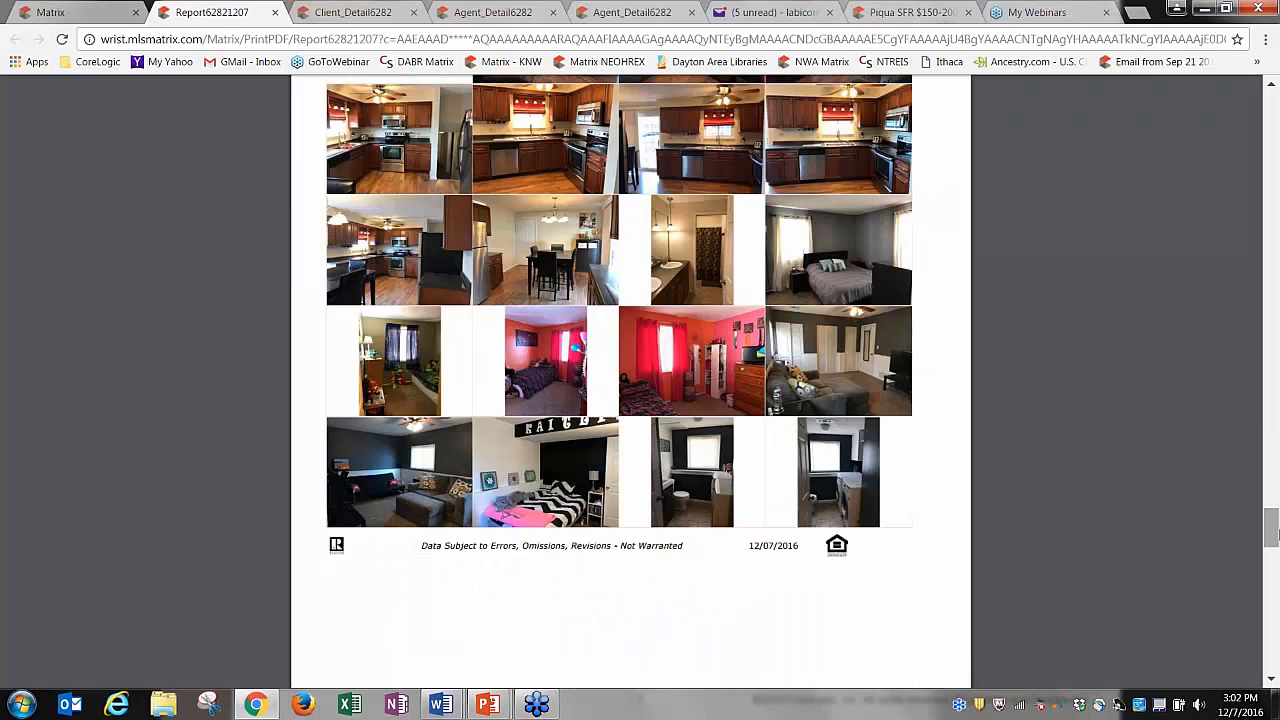
left_click_drag(1272, 535, 1267, 167)
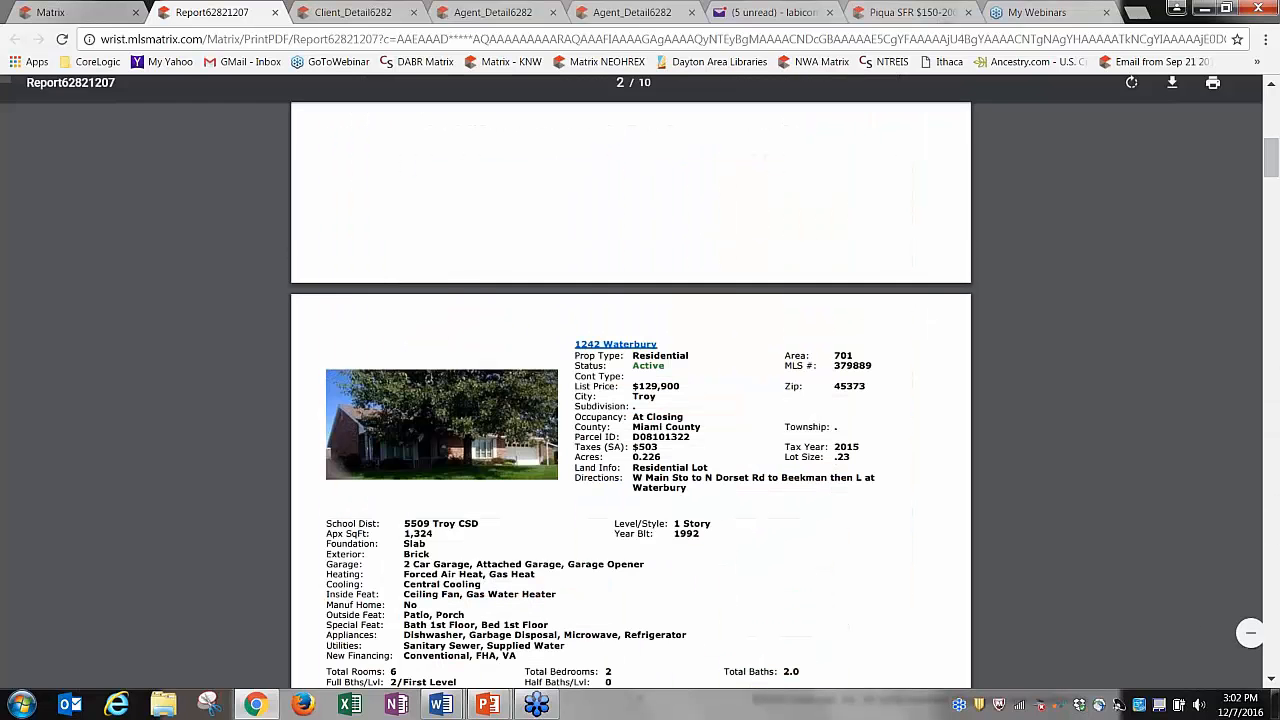
Close the leftover Client_Detail, Agent_Detail and Report PDF tabs.
left_click(413, 18)
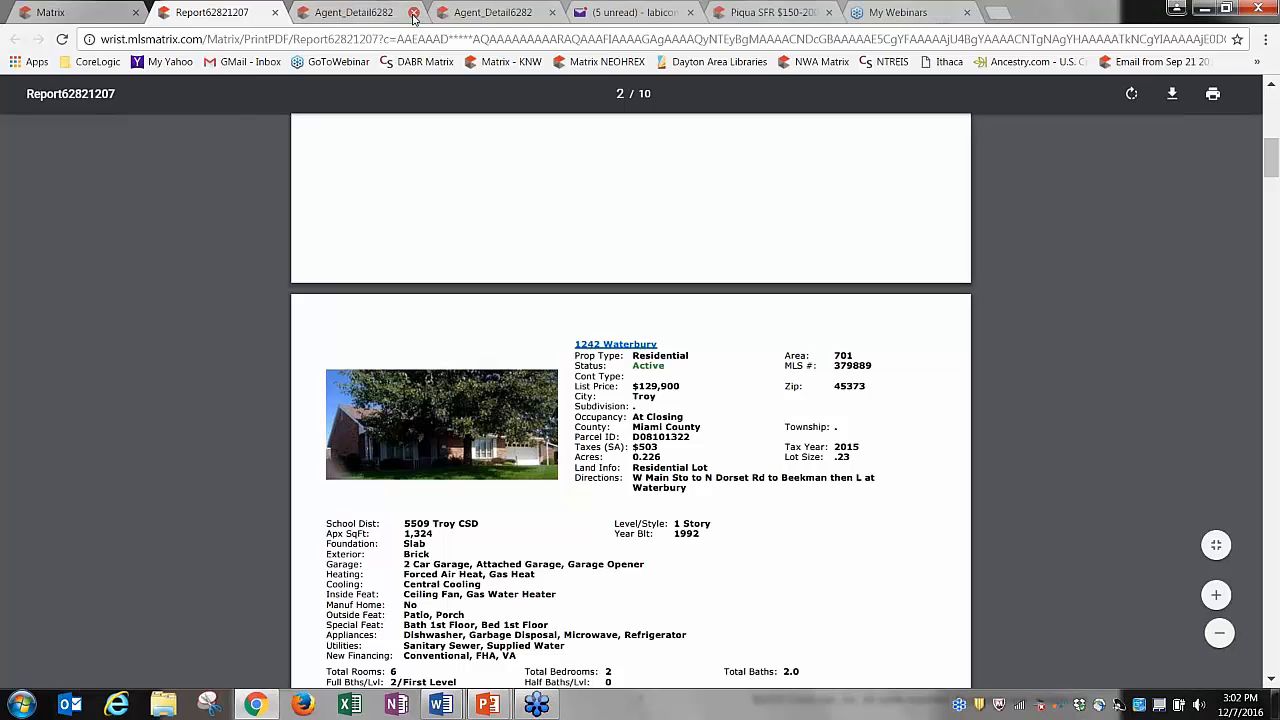
left_click(413, 18)
left_click(413, 18)
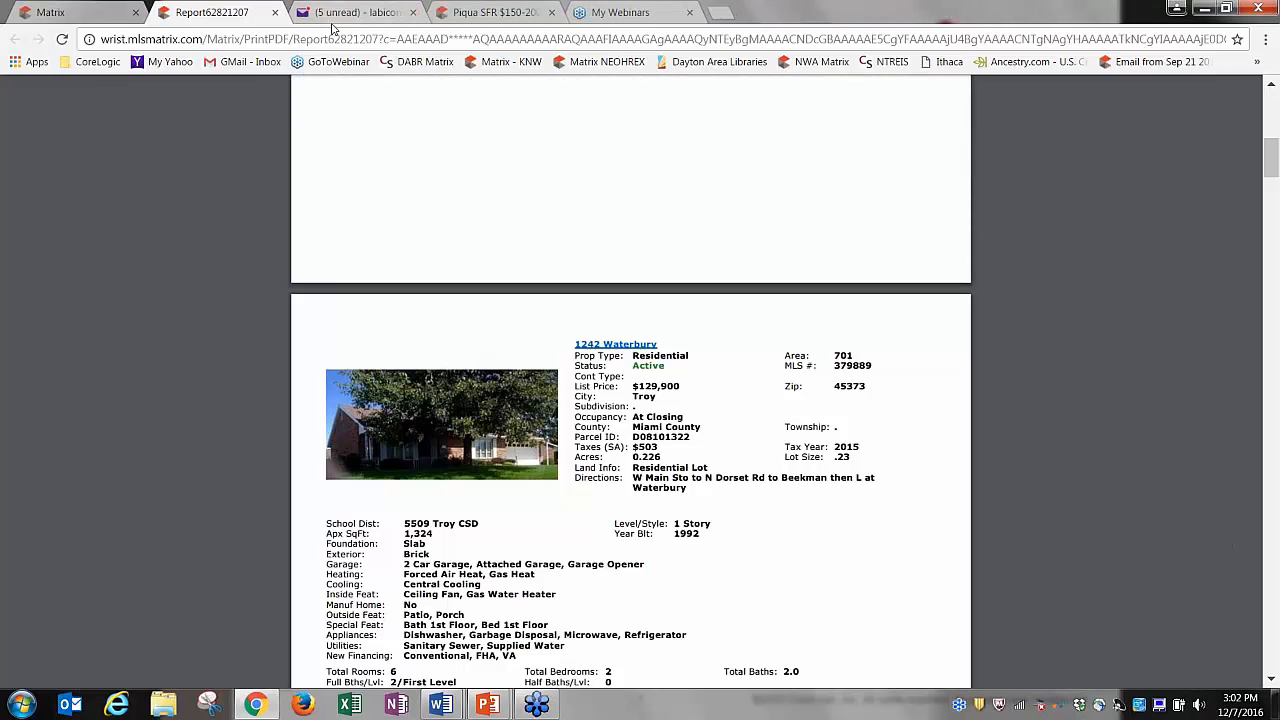
left_click(275, 13)
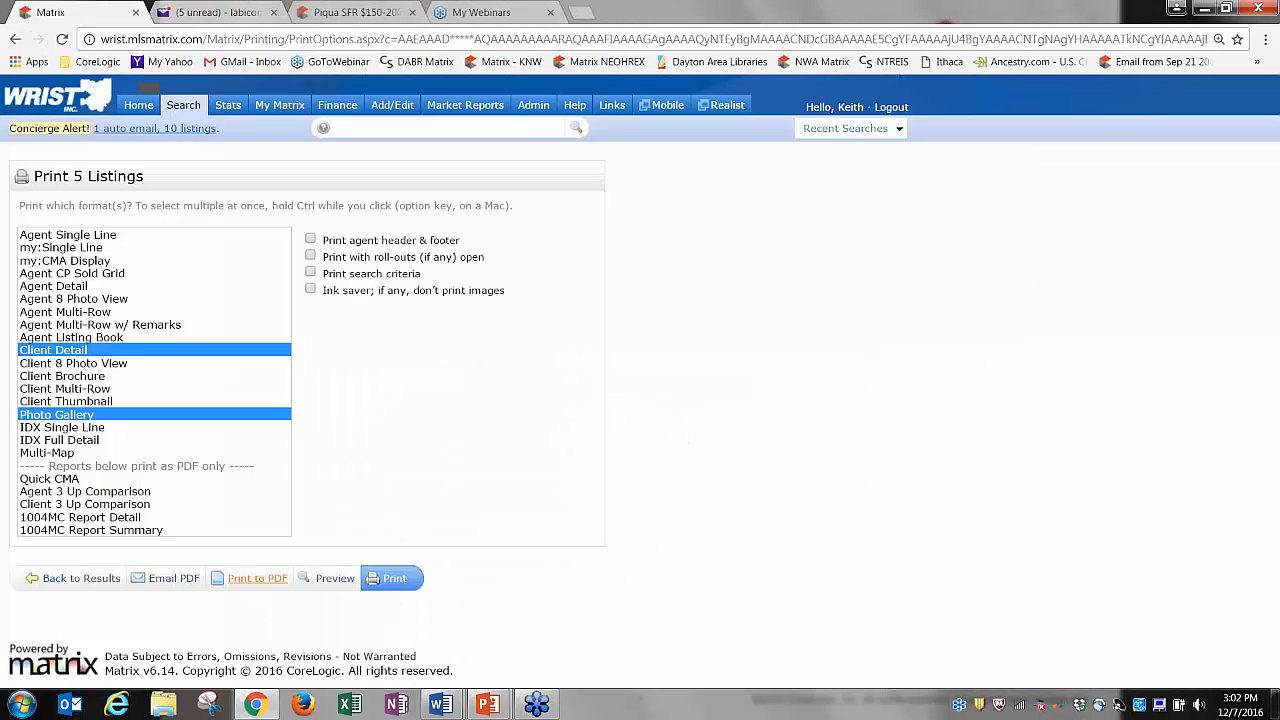
Keep only Client Detail, start and then cancel an email of the 5 listings, and reopen Print.
left_click(48, 356)
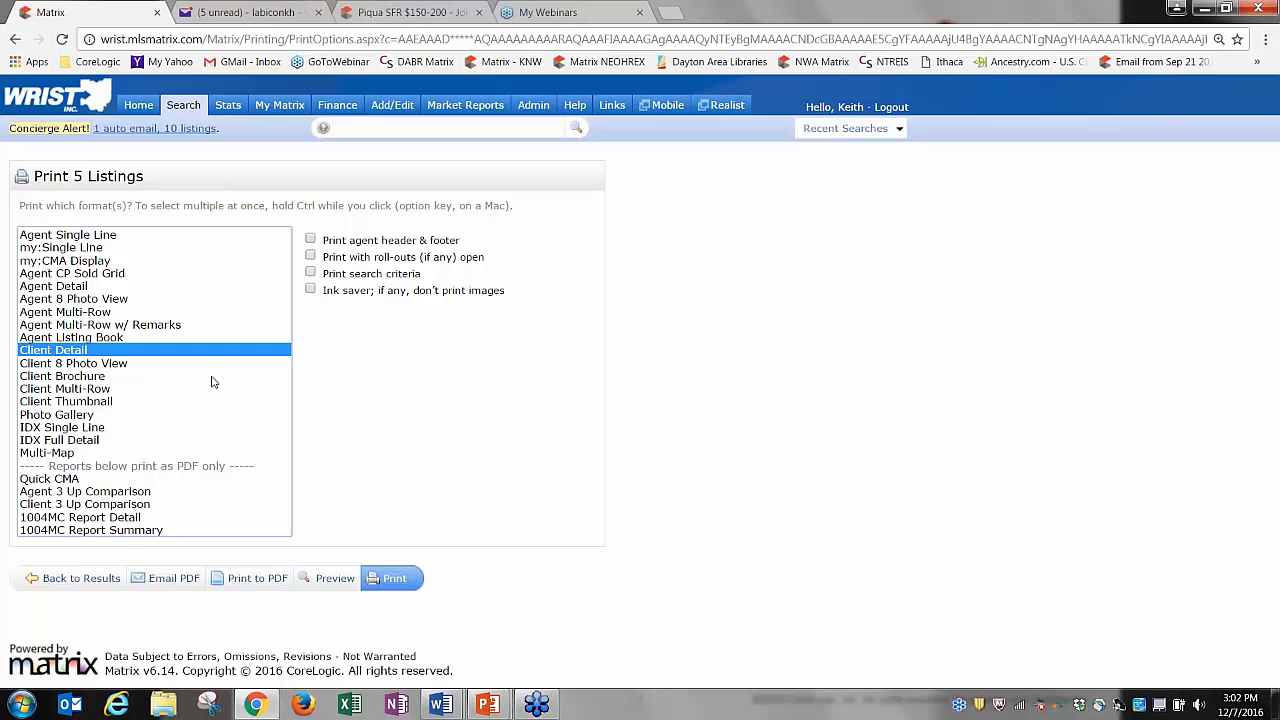
left_click(85, 579)
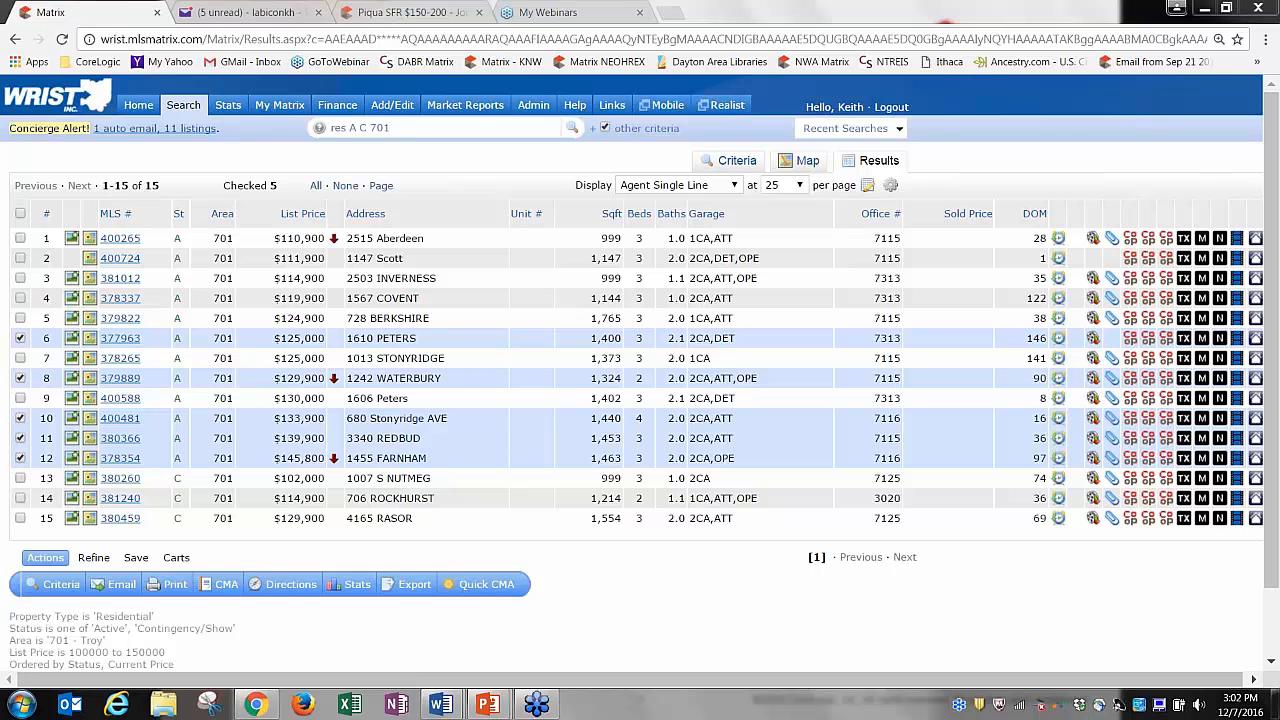
left_click(122, 586)
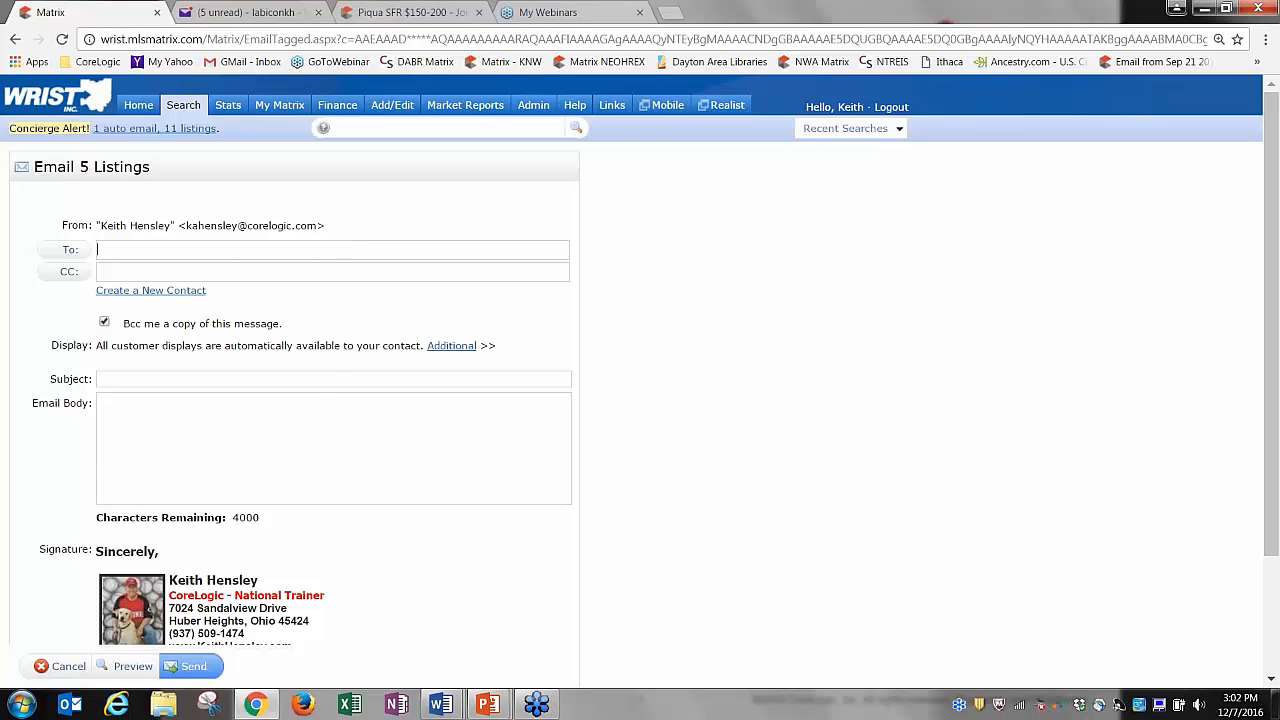
left_click(64, 666)
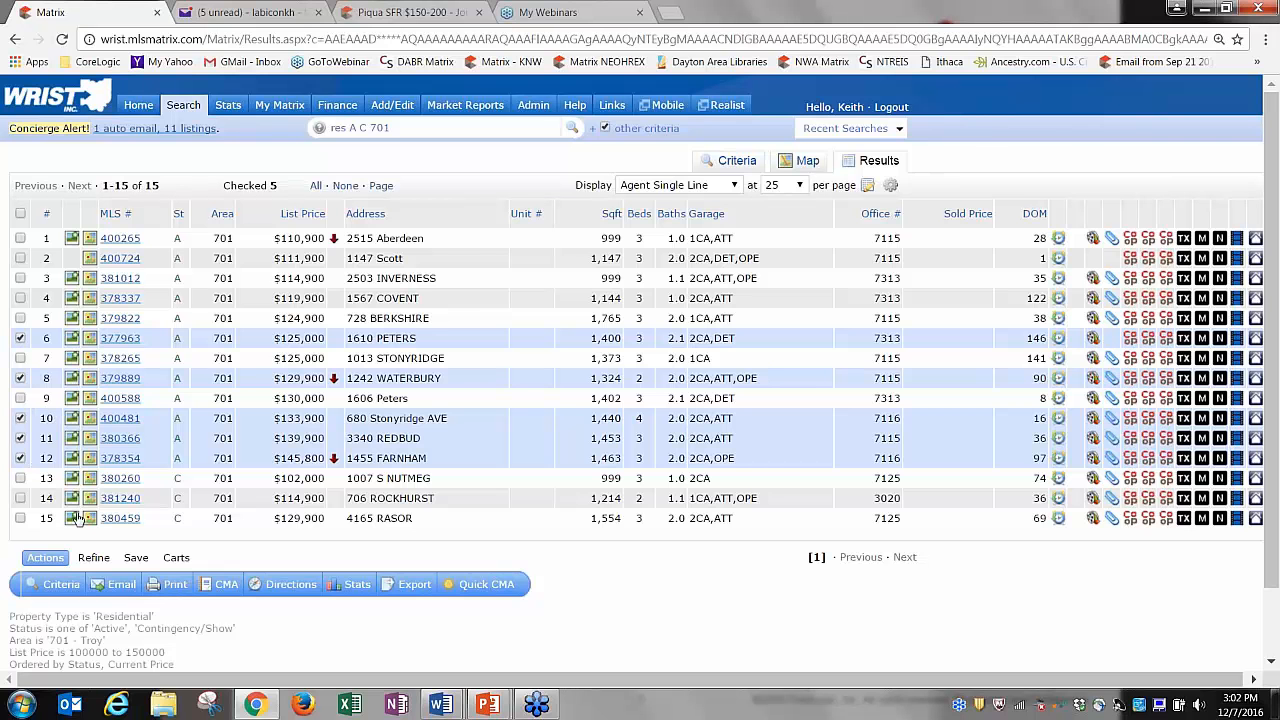
left_click(178, 591)
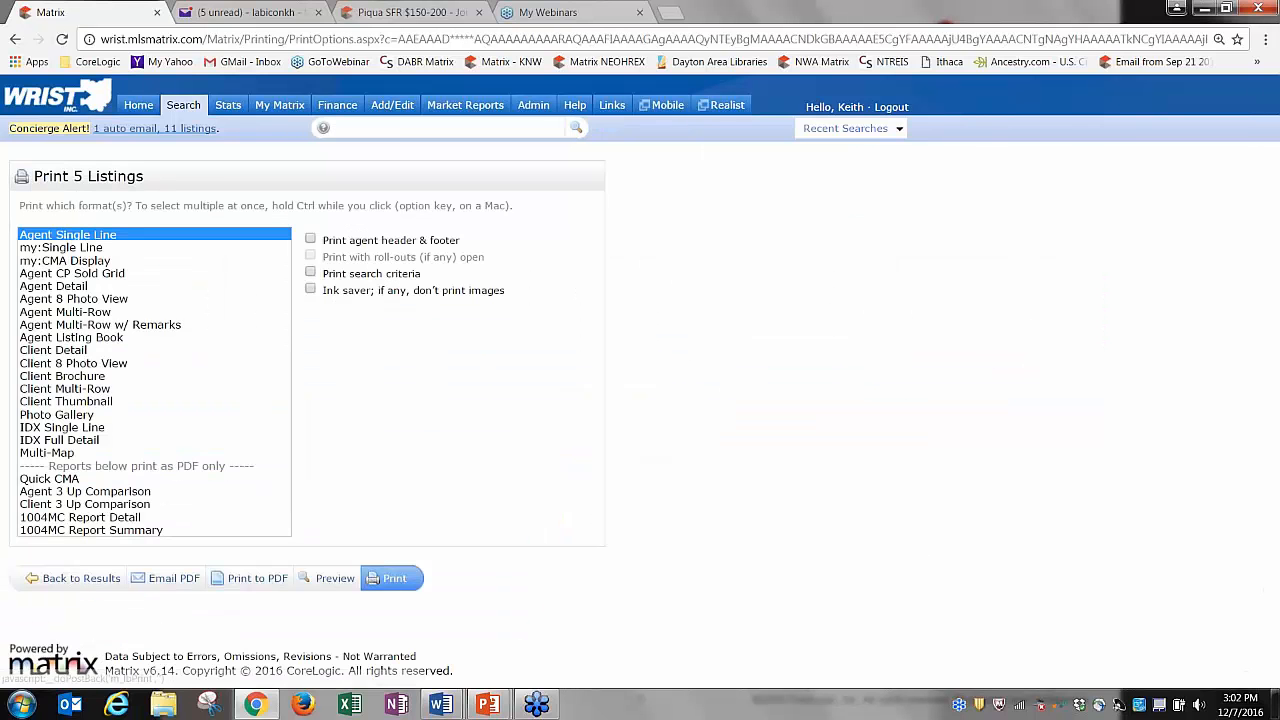
Choose the Client Detail format with the agent header and footer, then return to results.
left_click(66, 352)
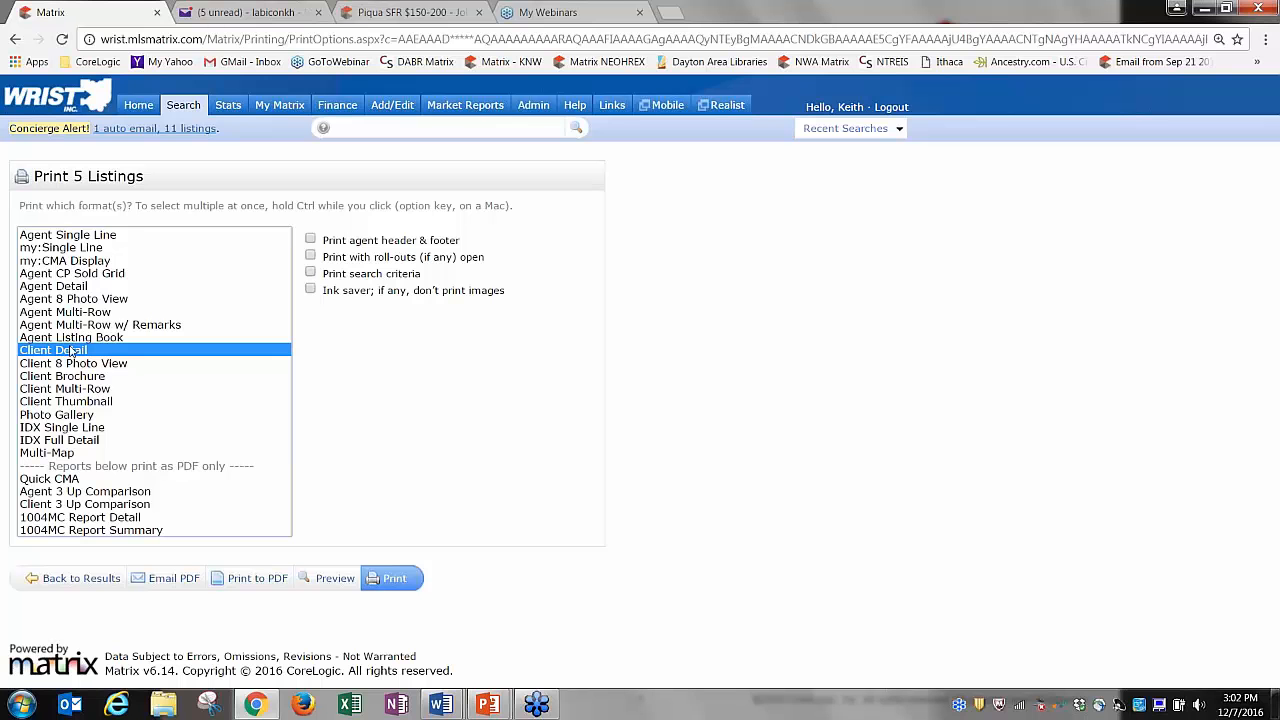
left_click(311, 240)
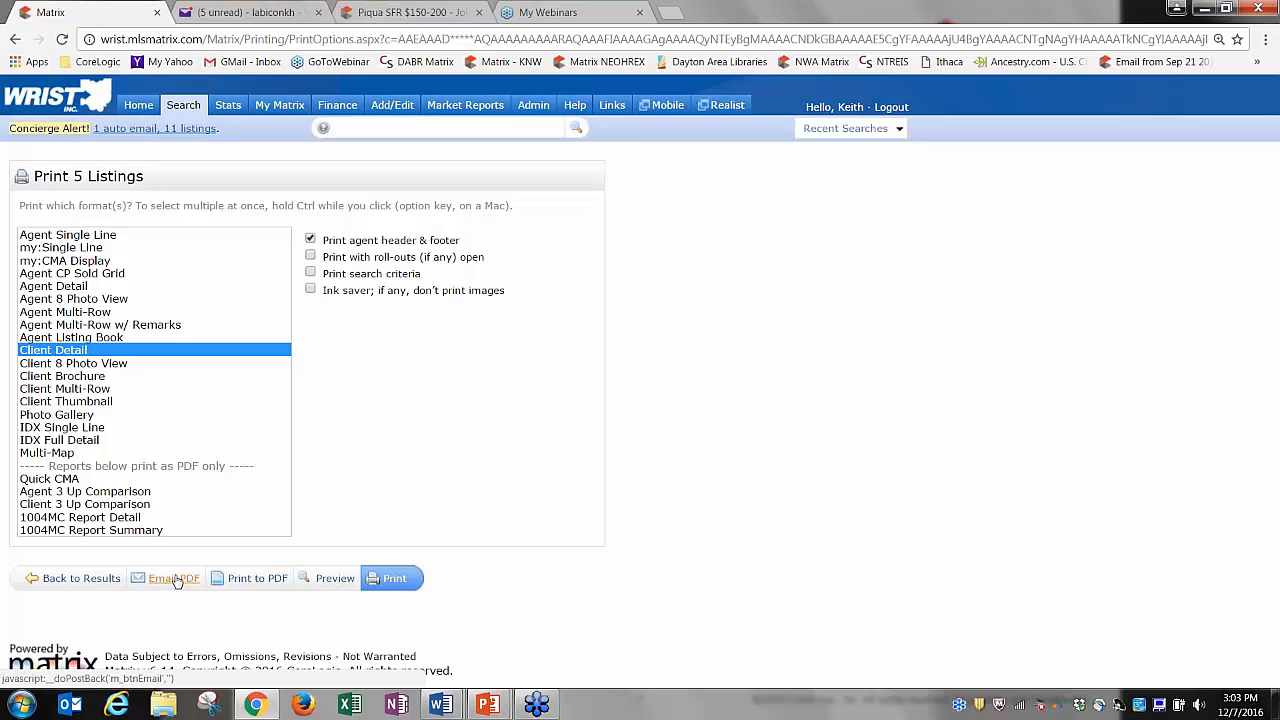
left_click(83, 581)
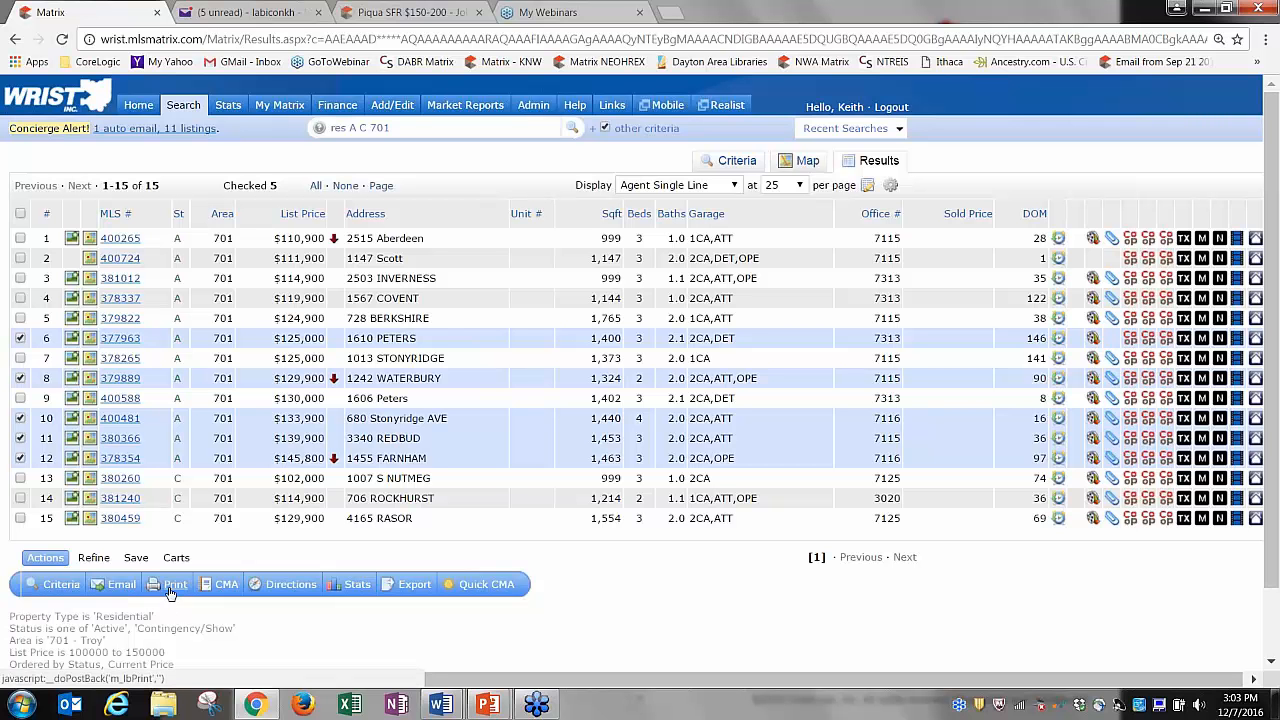
Reopen printing with Client Detail for the checked listings, then go to the Home dashboard.
left_click(174, 586)
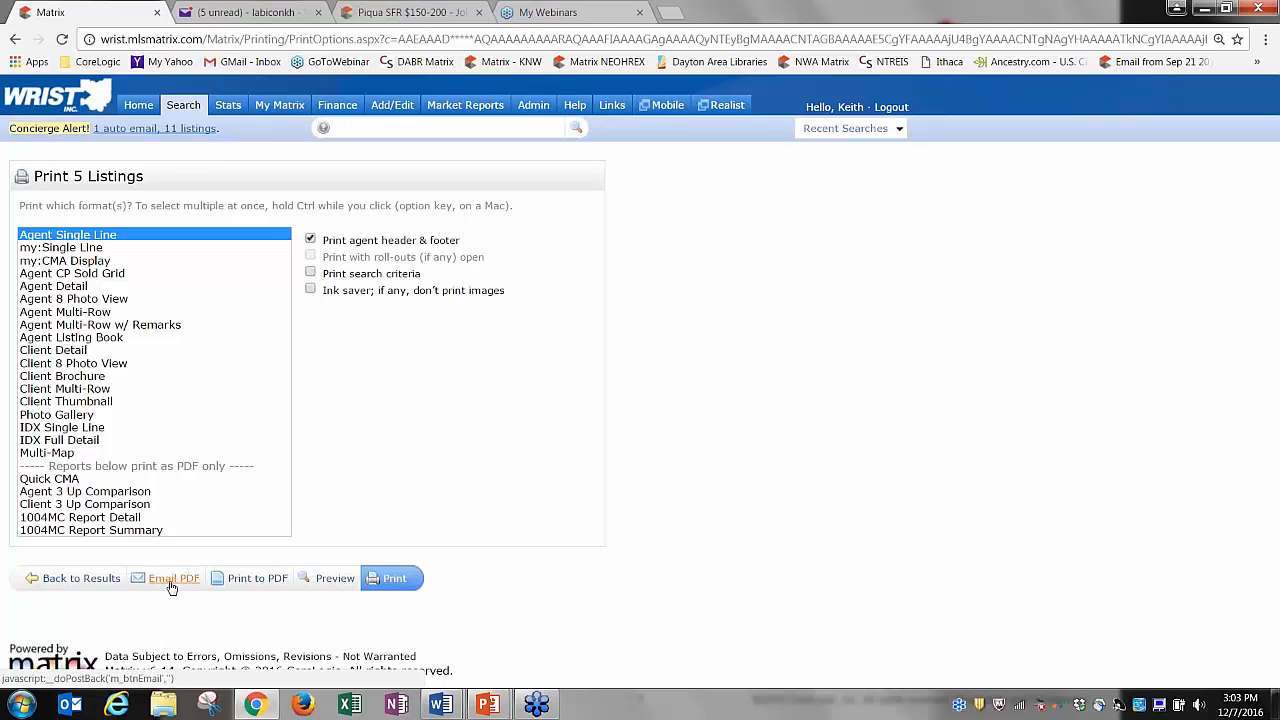
left_click(80, 352)
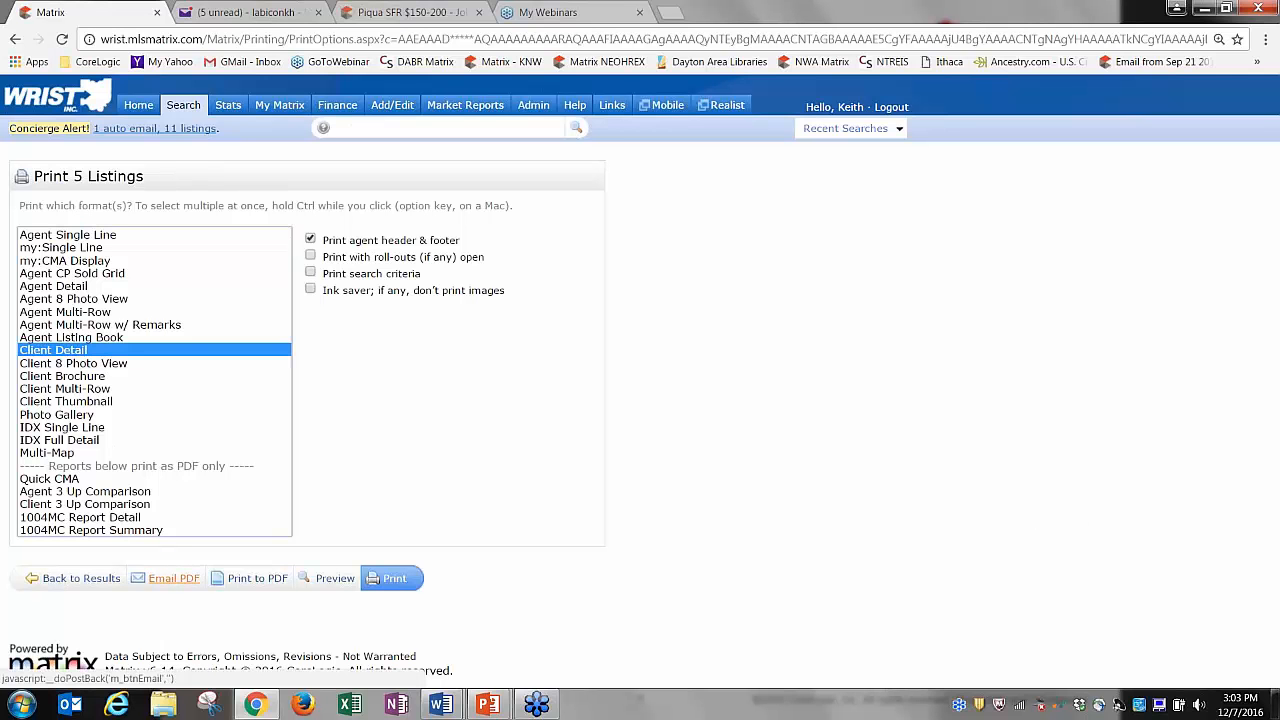
left_click(139, 106)
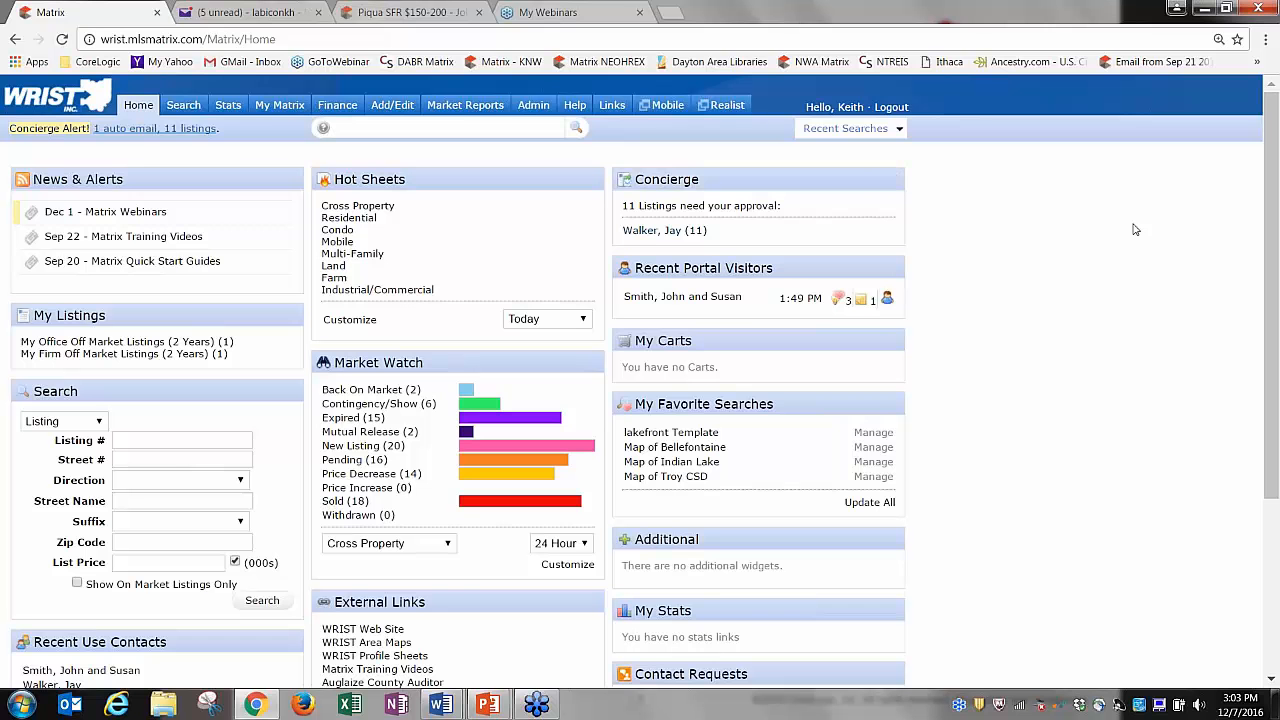
Rerun the 2:38 PM Troy residential search and add the 5 checked listings to the clients' cart.
left_click(864, 134)
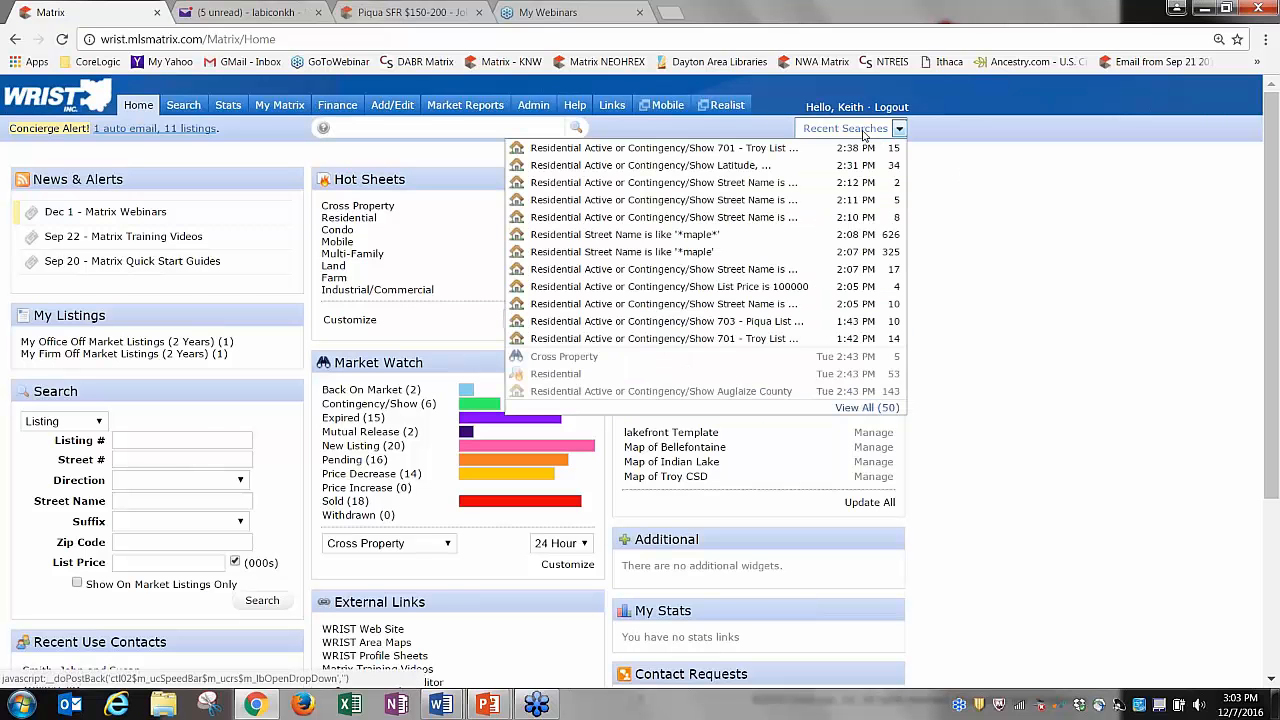
left_click(860, 147)
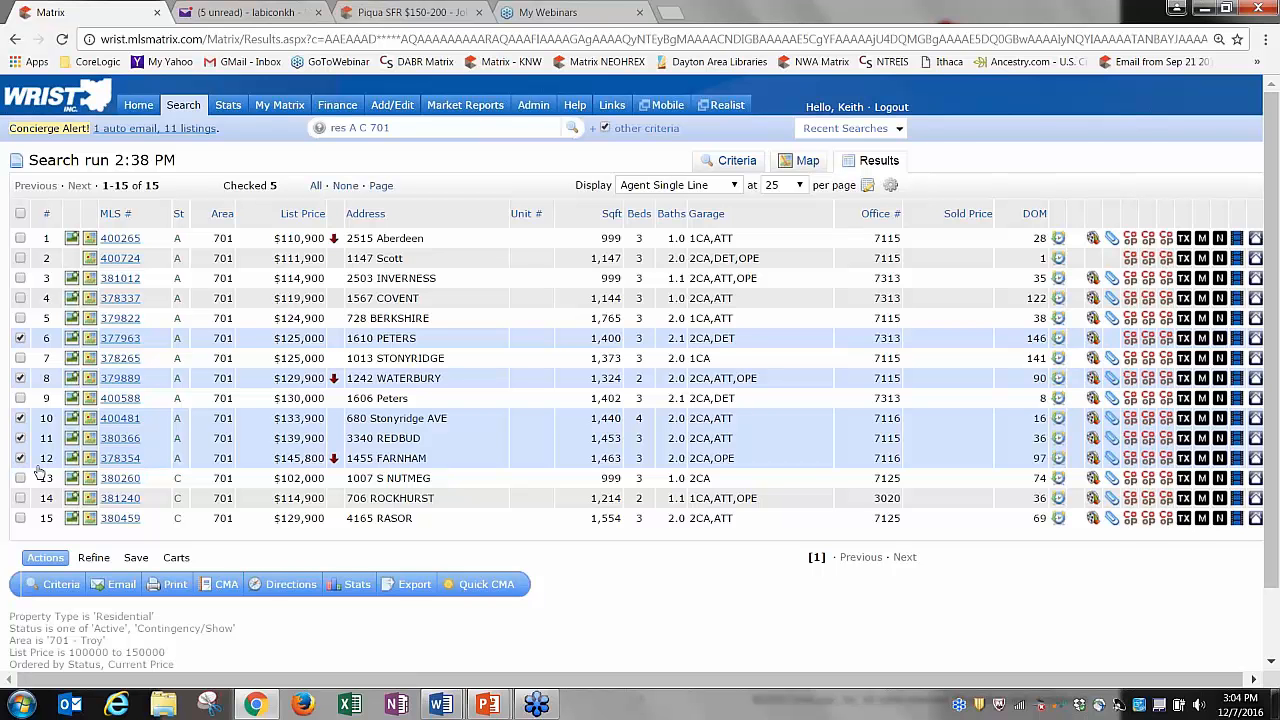
left_click(177, 558)
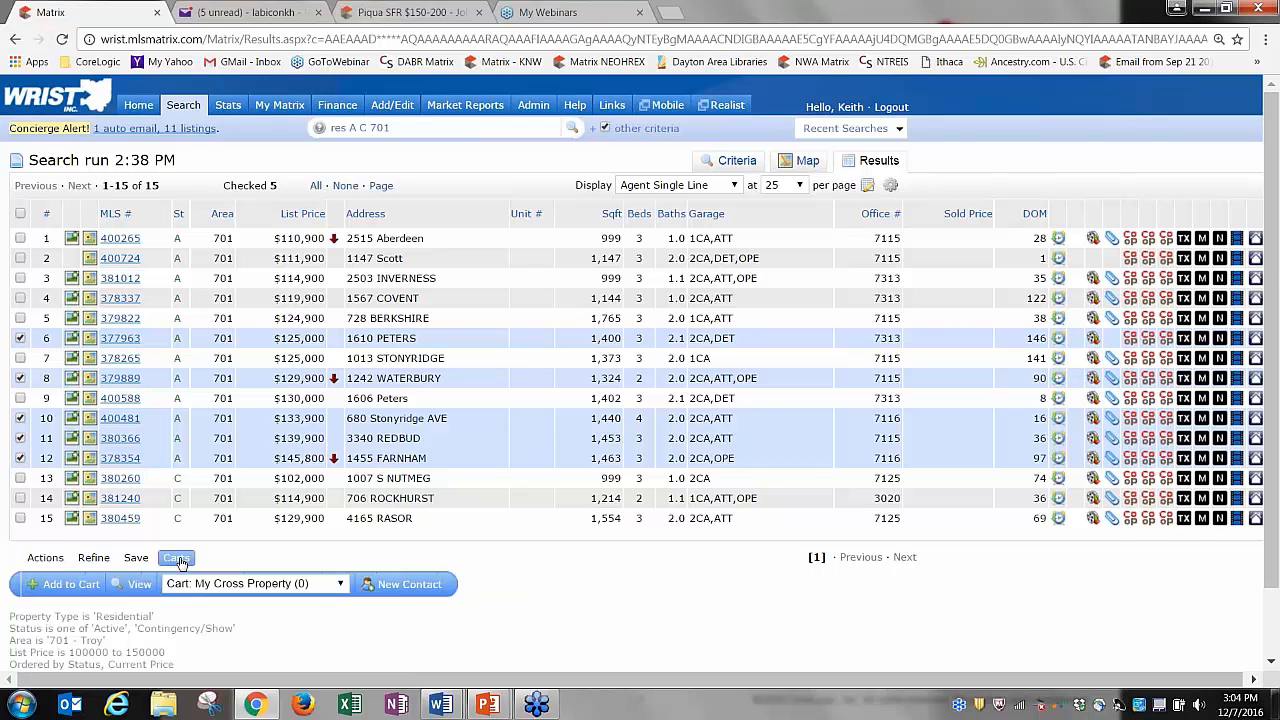
left_click(241, 585)
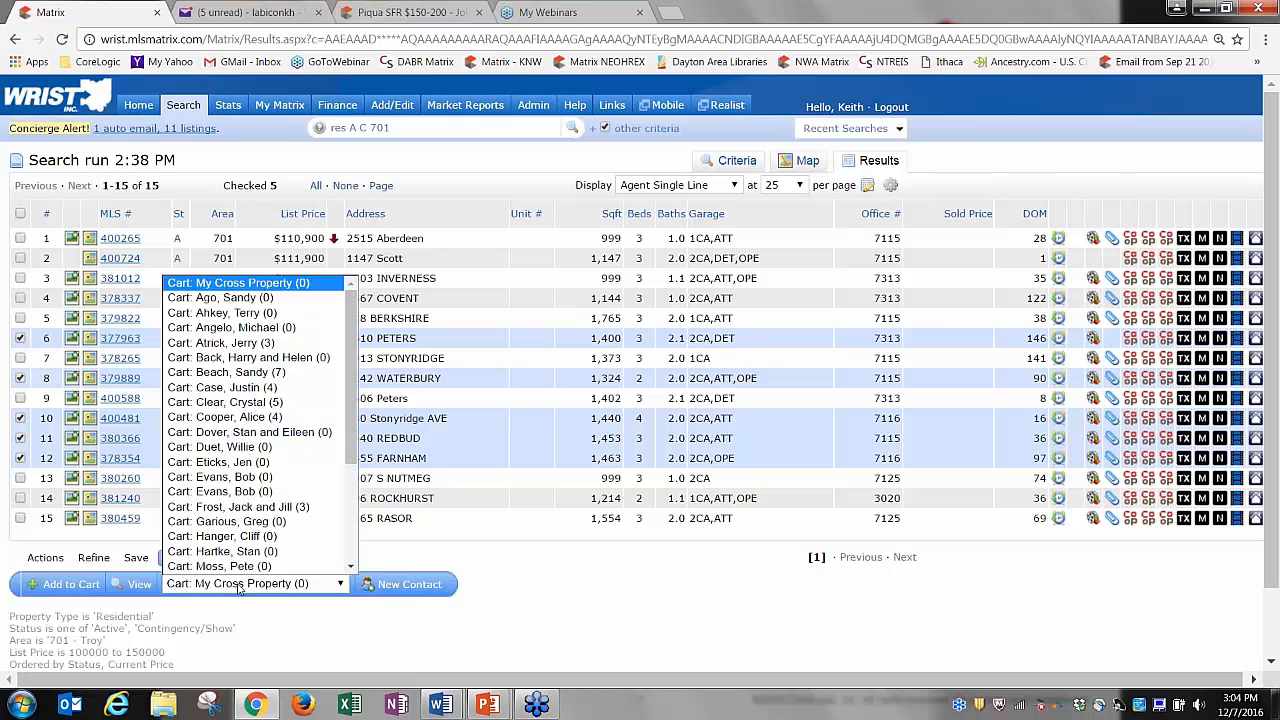
left_click(352, 550)
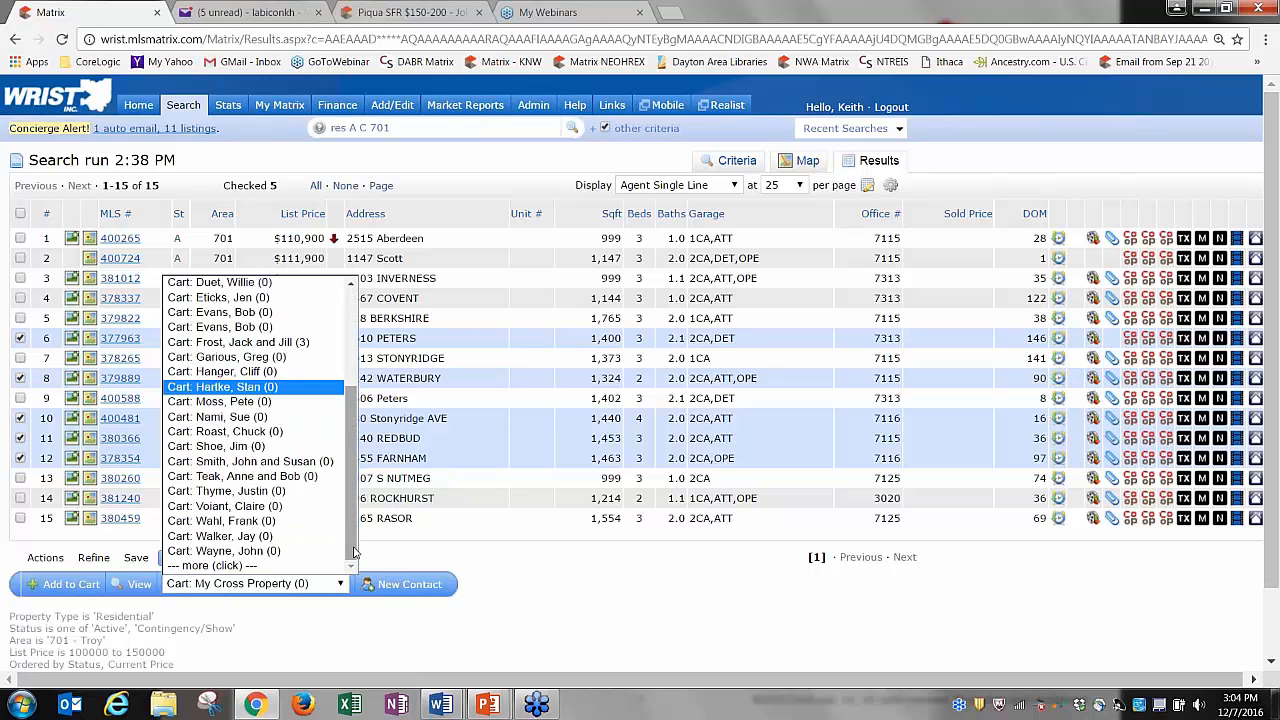
left_click(250, 461)
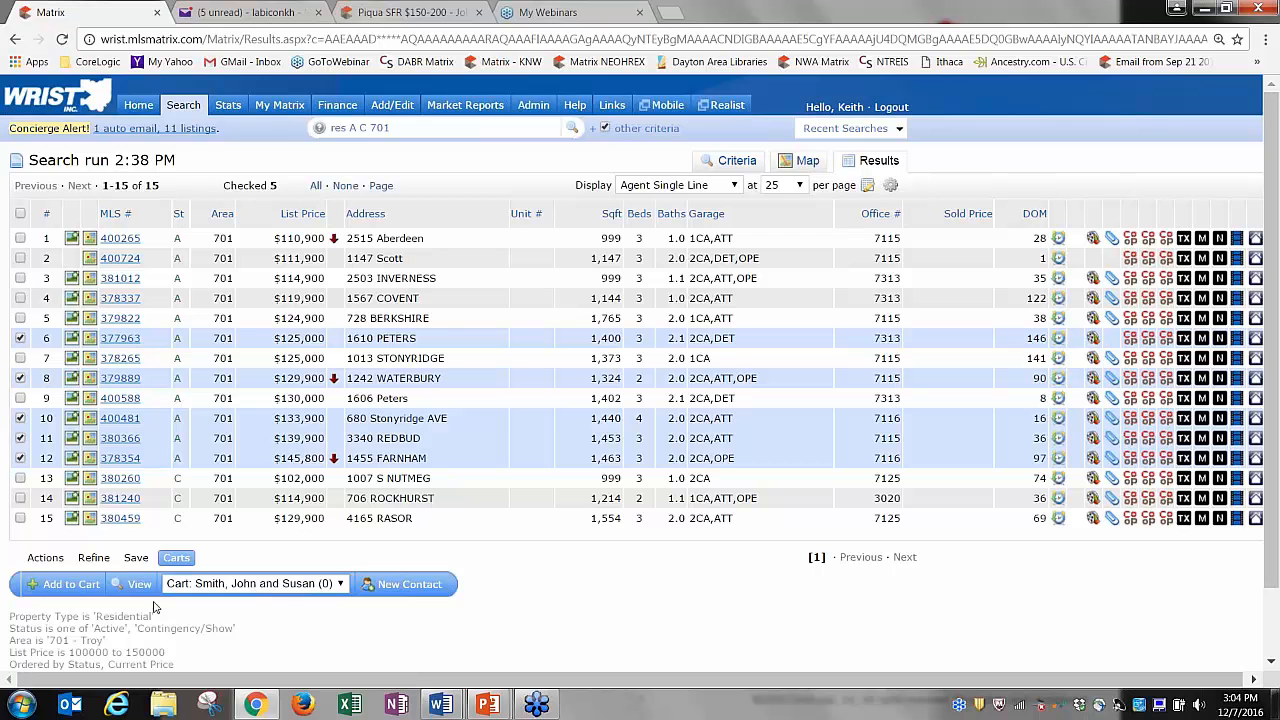
left_click(72, 592)
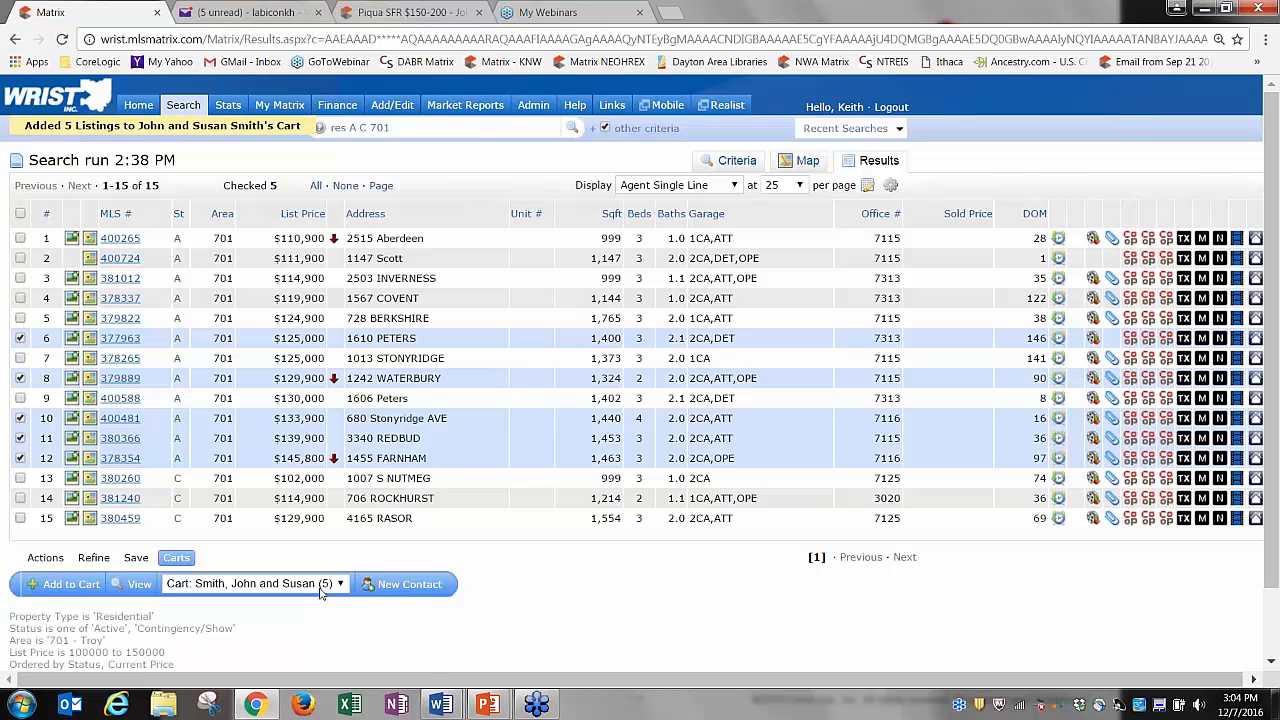
Open the clients' cart from their entry in My Matrix Contacts.
mouse_move(279, 105)
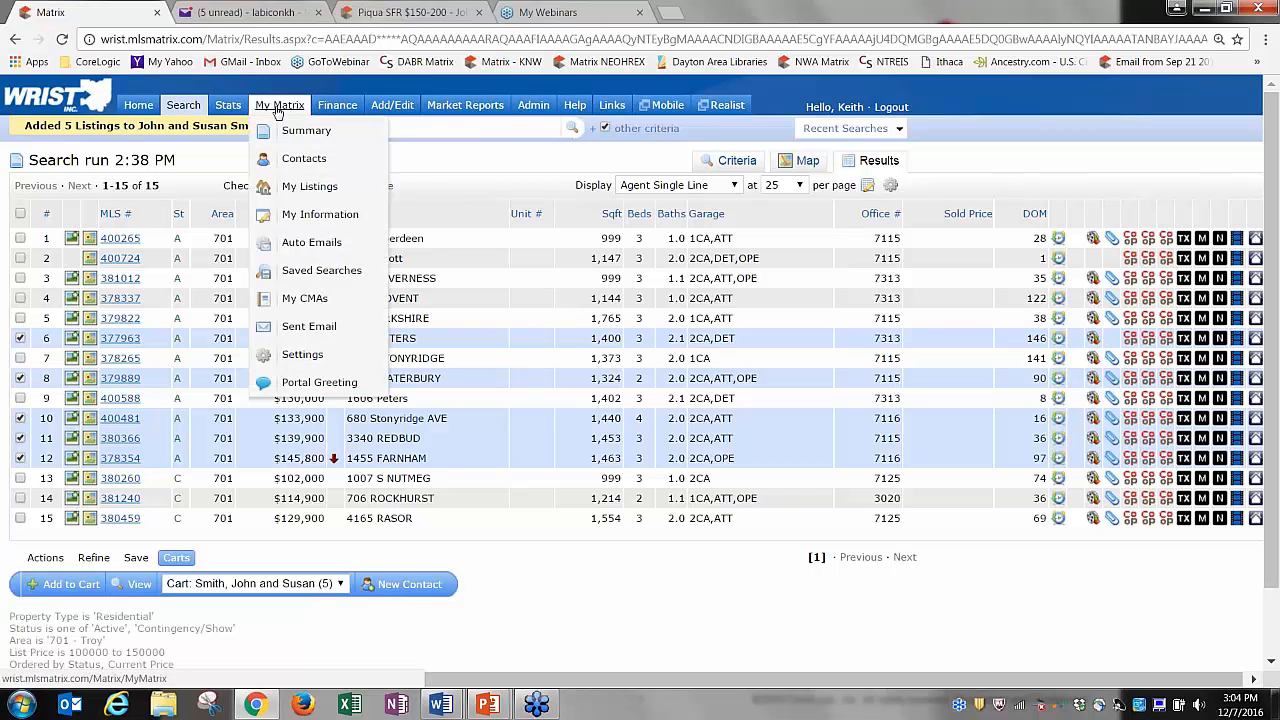
left_click(300, 158)
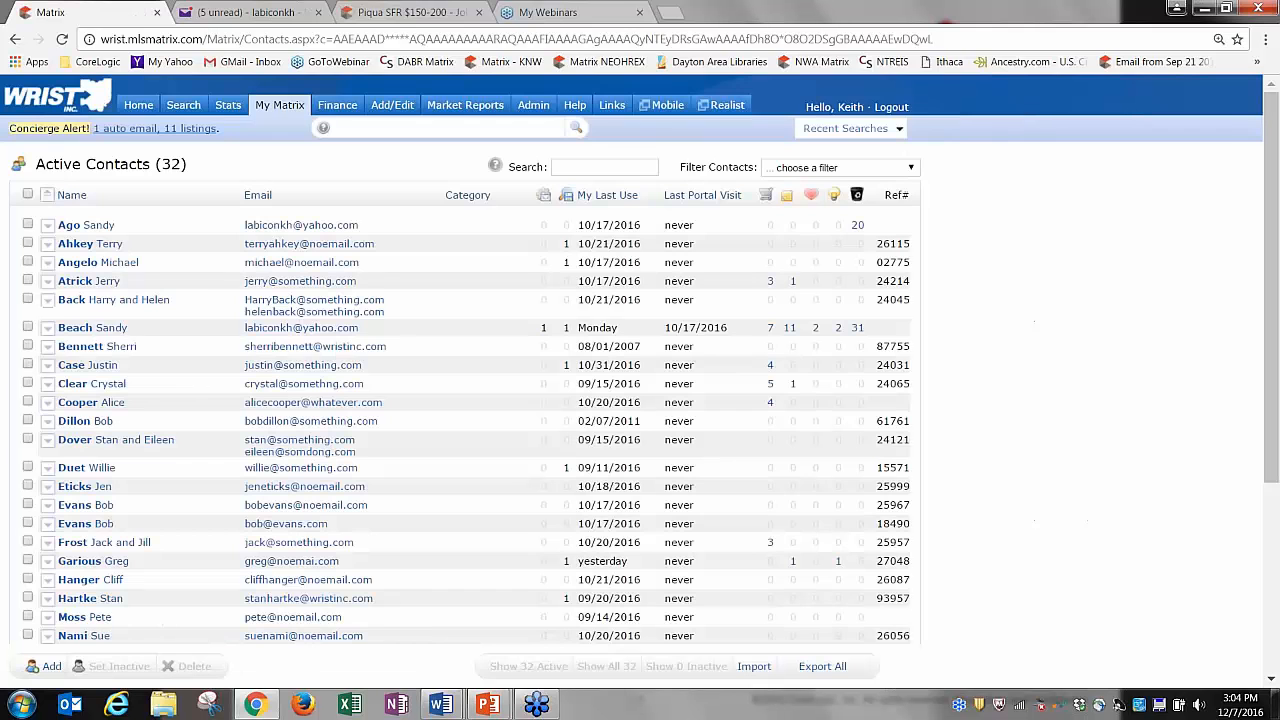
scroll(307, 428, "down", 3)
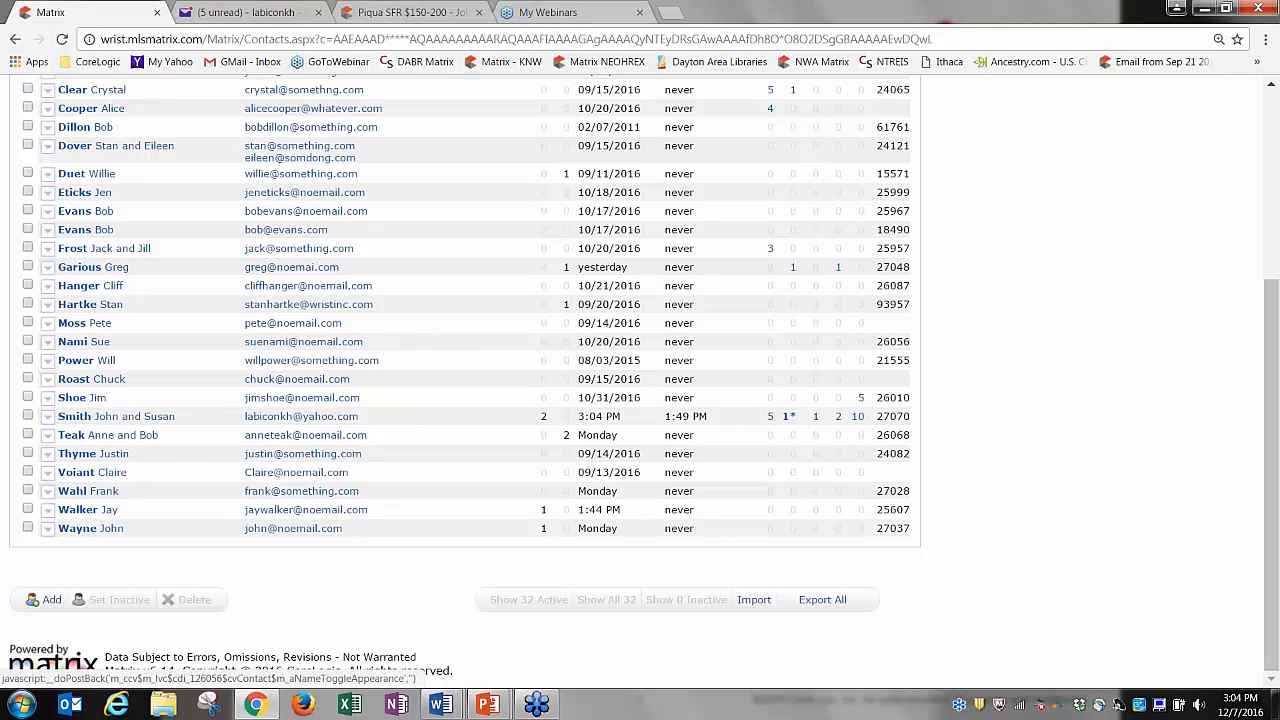
left_click(100, 420)
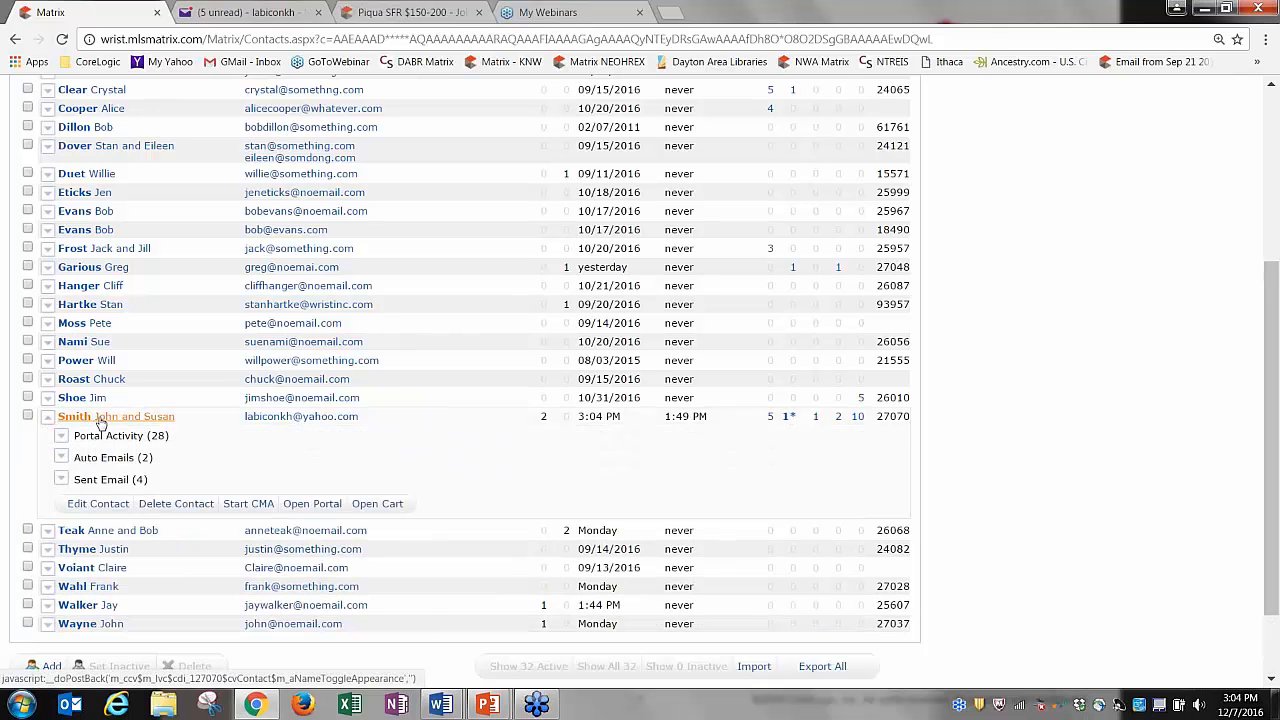
left_click(378, 504)
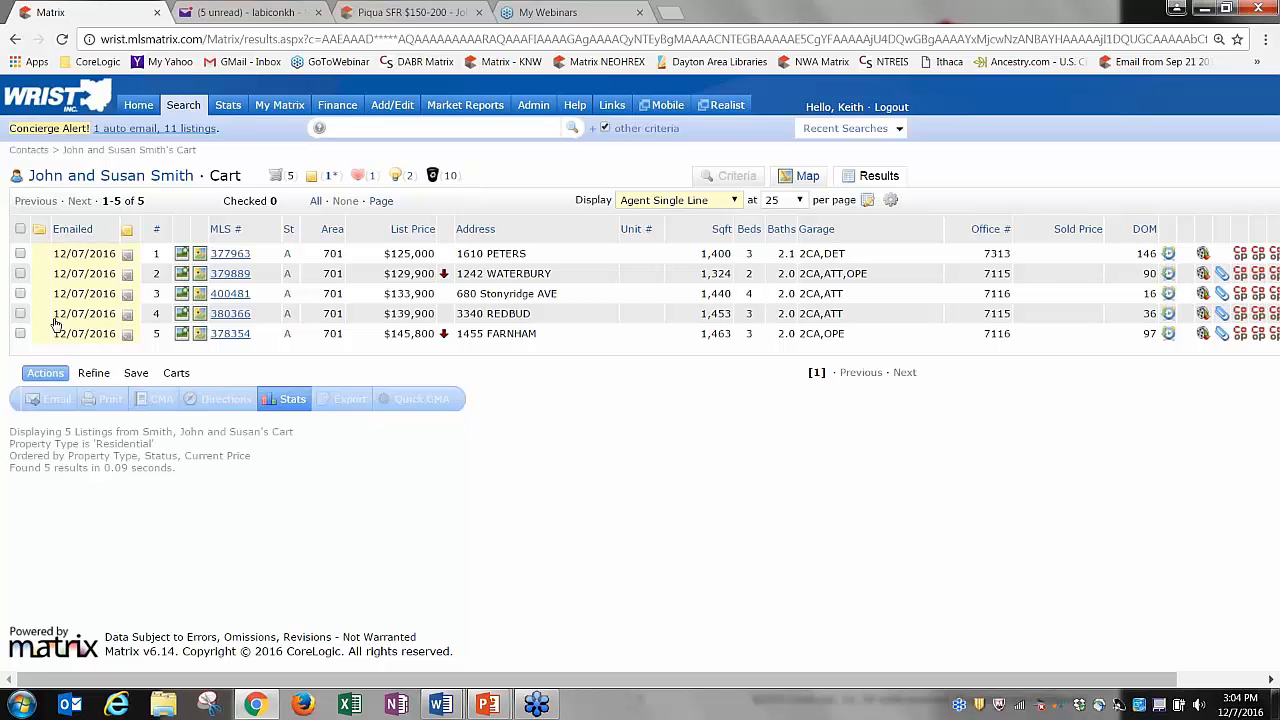
left_click(130, 276)
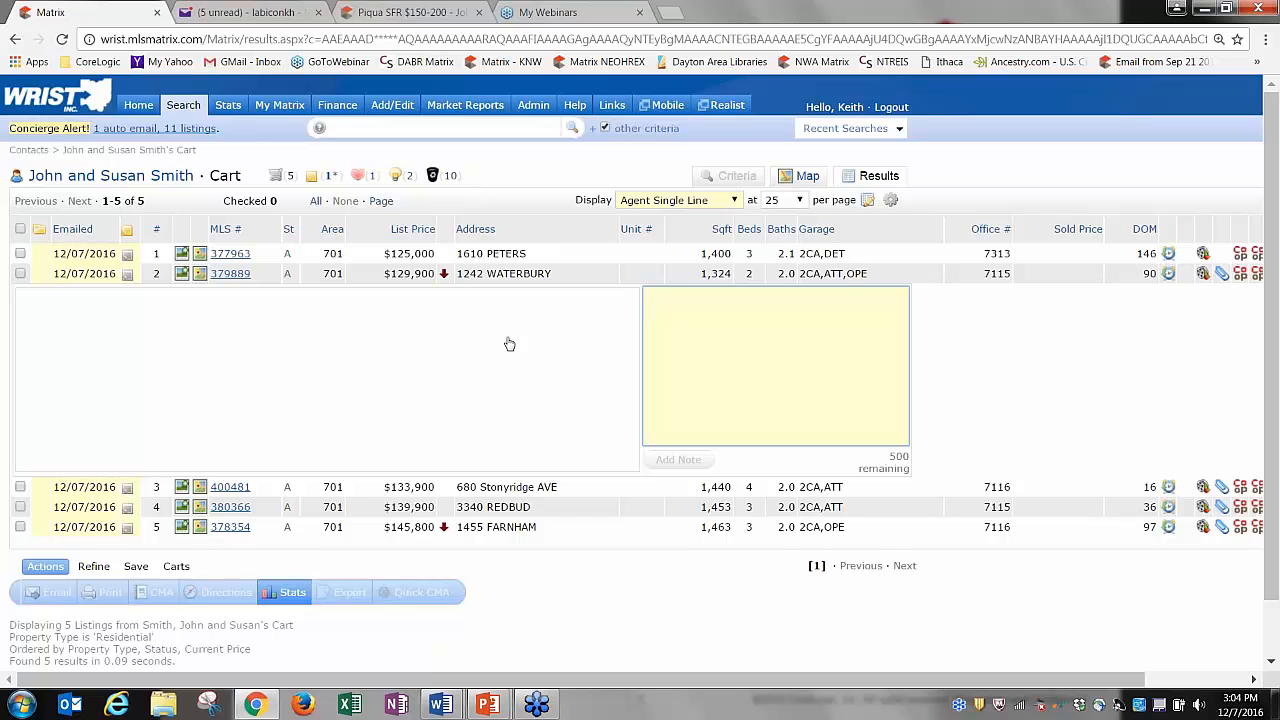
type("showed on")
type(" 12/1")
type("7 ")
type("- did")
type("n't like")
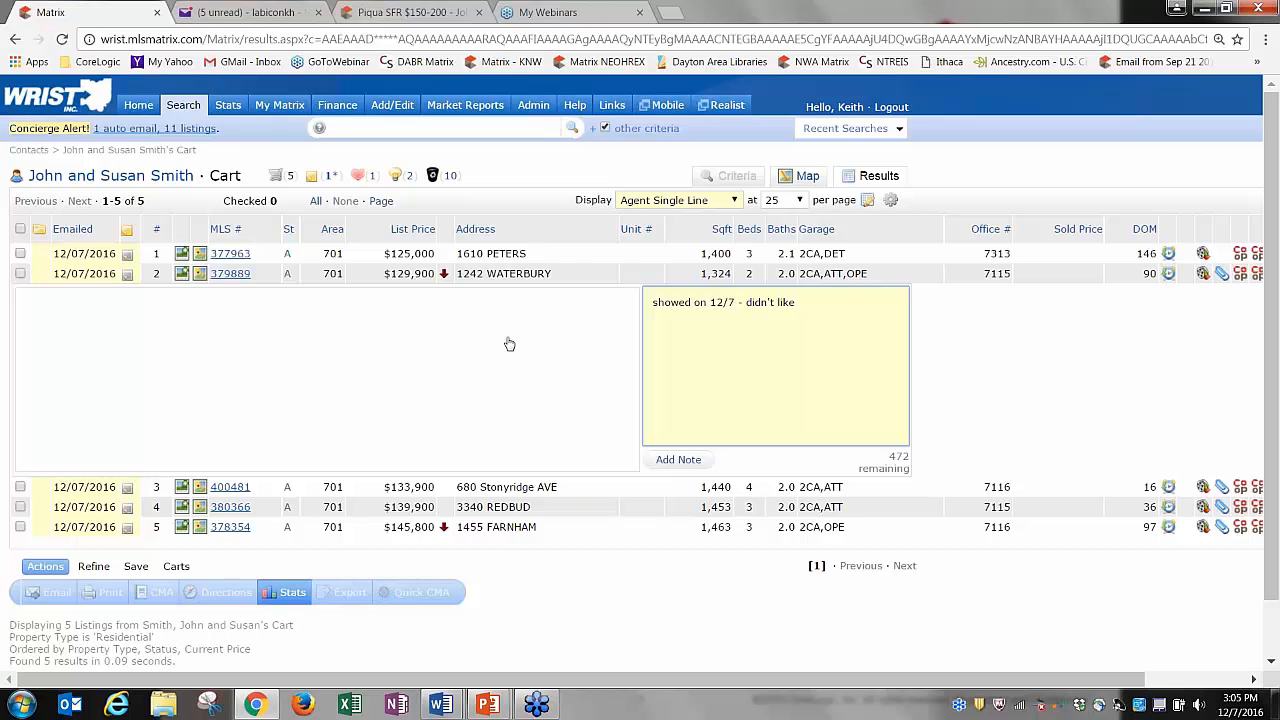
left_click(678, 459)
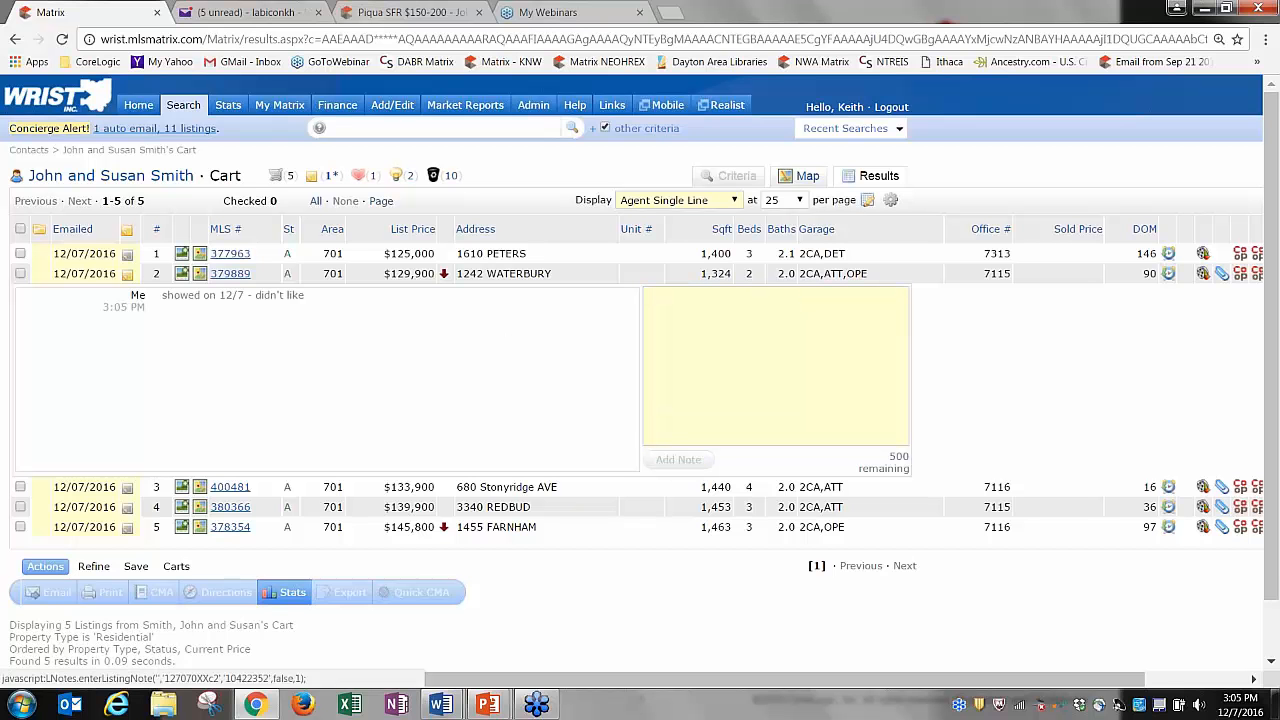
left_click(127, 254)
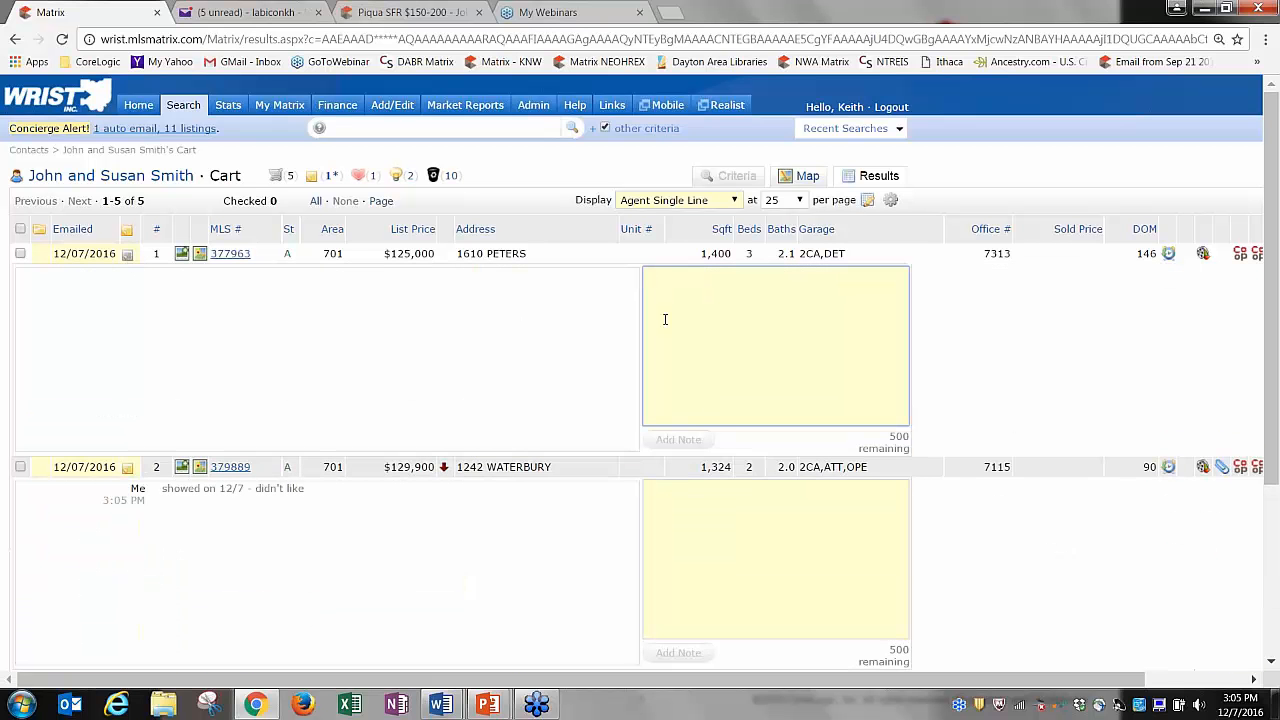
left_click(127, 254)
left_click(127, 273)
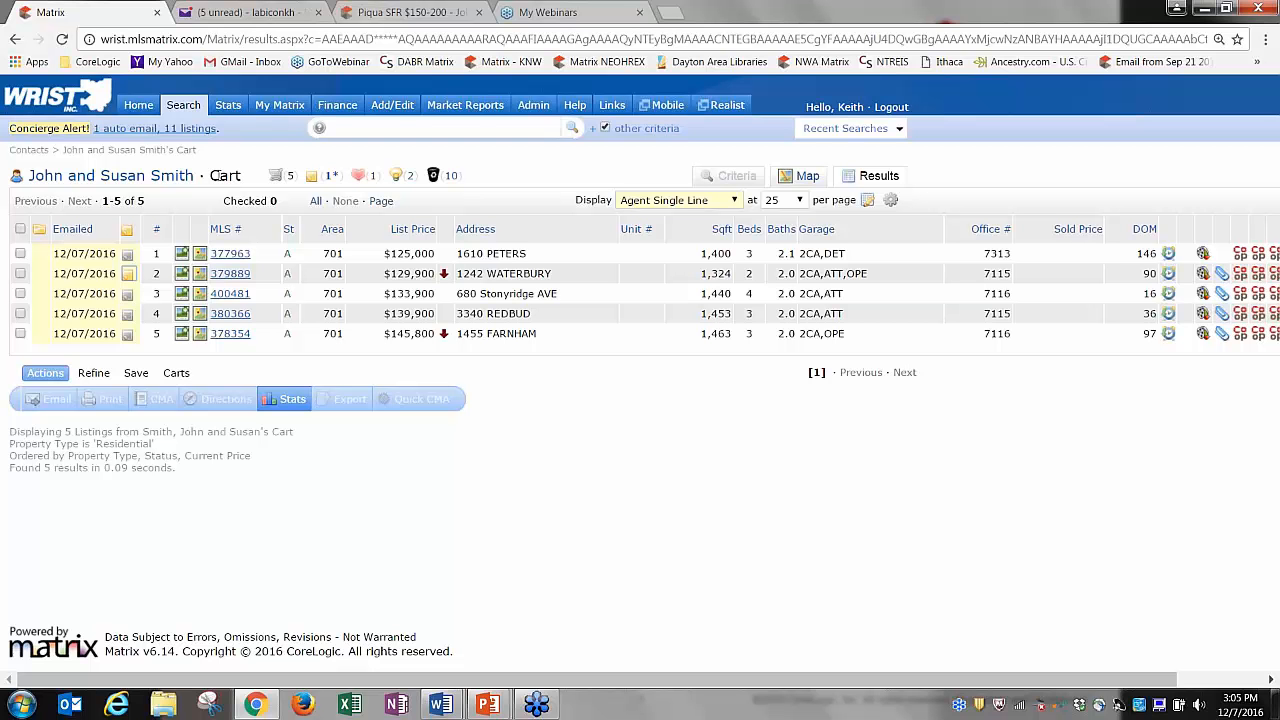
Go back to the 2:38 PM Troy results, leave the cart choice unchanged, and show the Actions options.
left_click(15, 40)
left_click(15, 40)
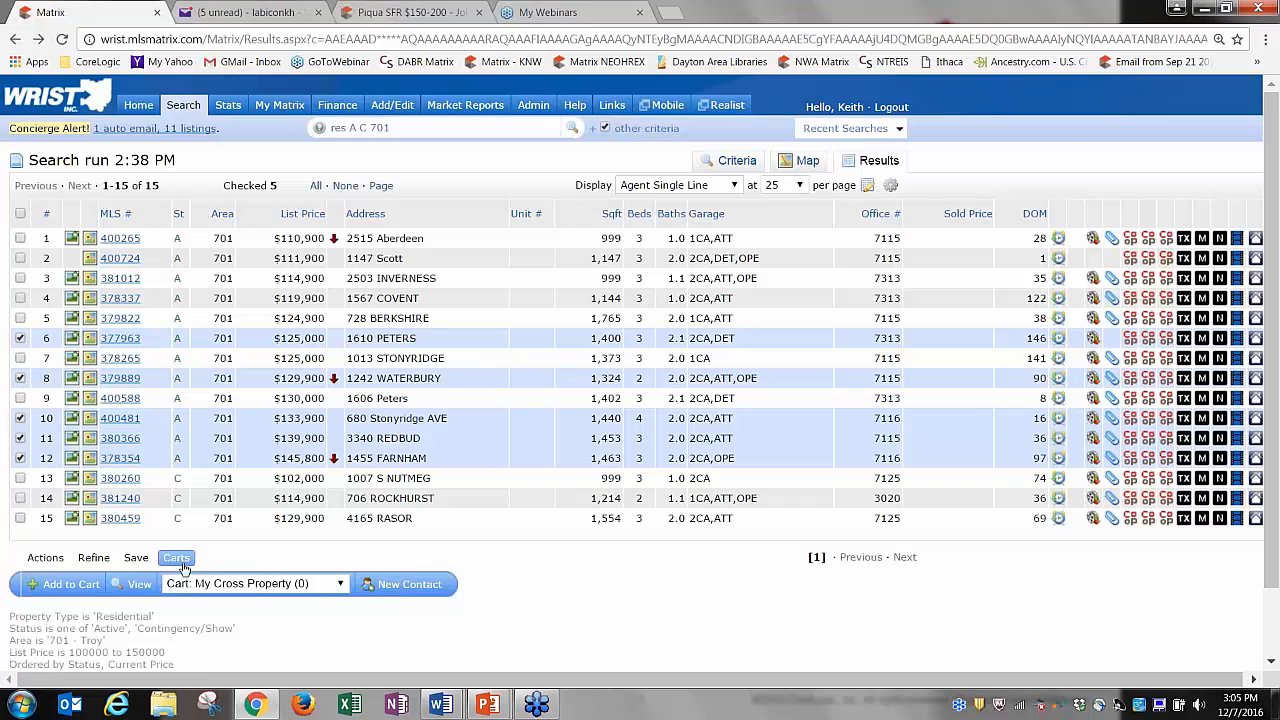
left_click(229, 586)
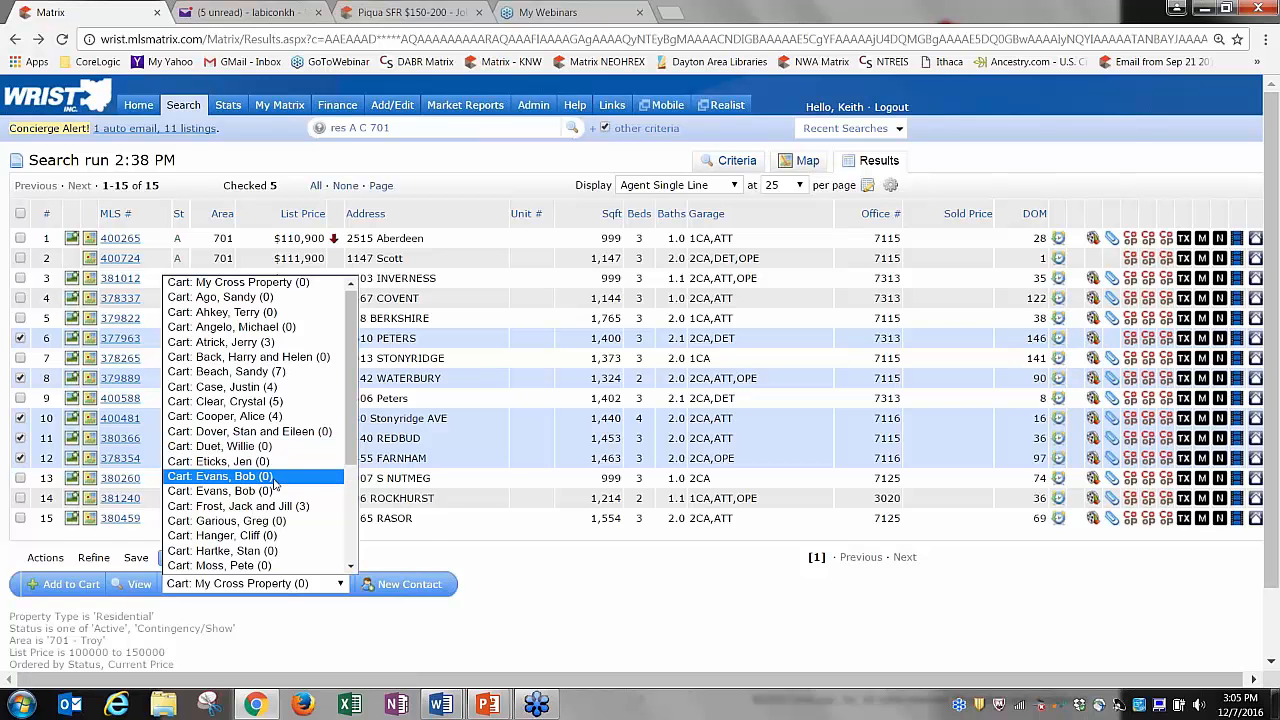
left_click(188, 578)
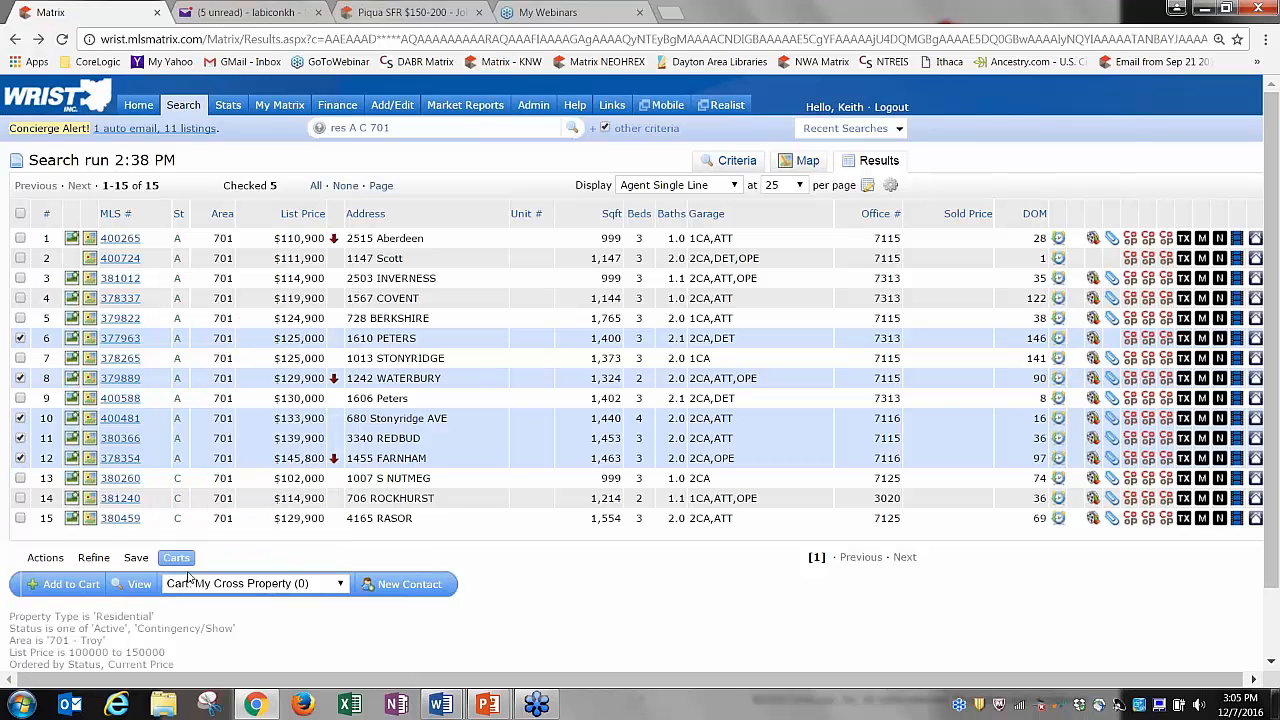
left_click(50, 560)
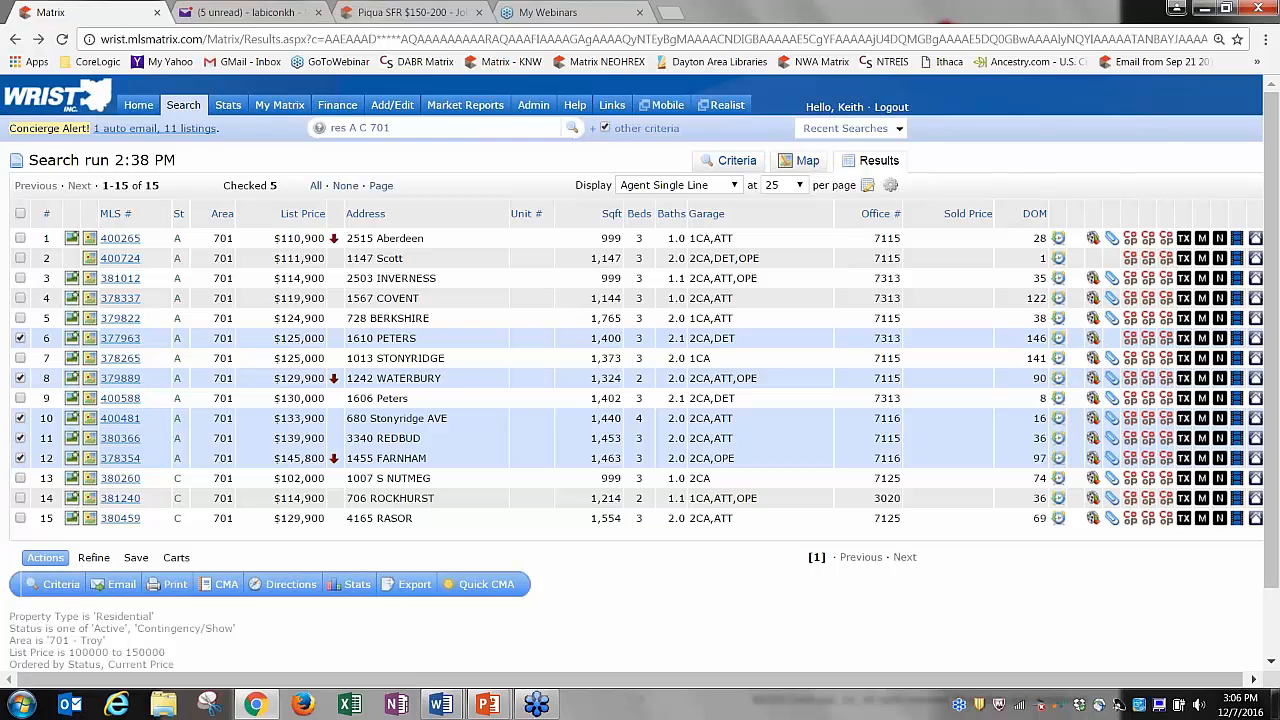
left_click(304, 590)
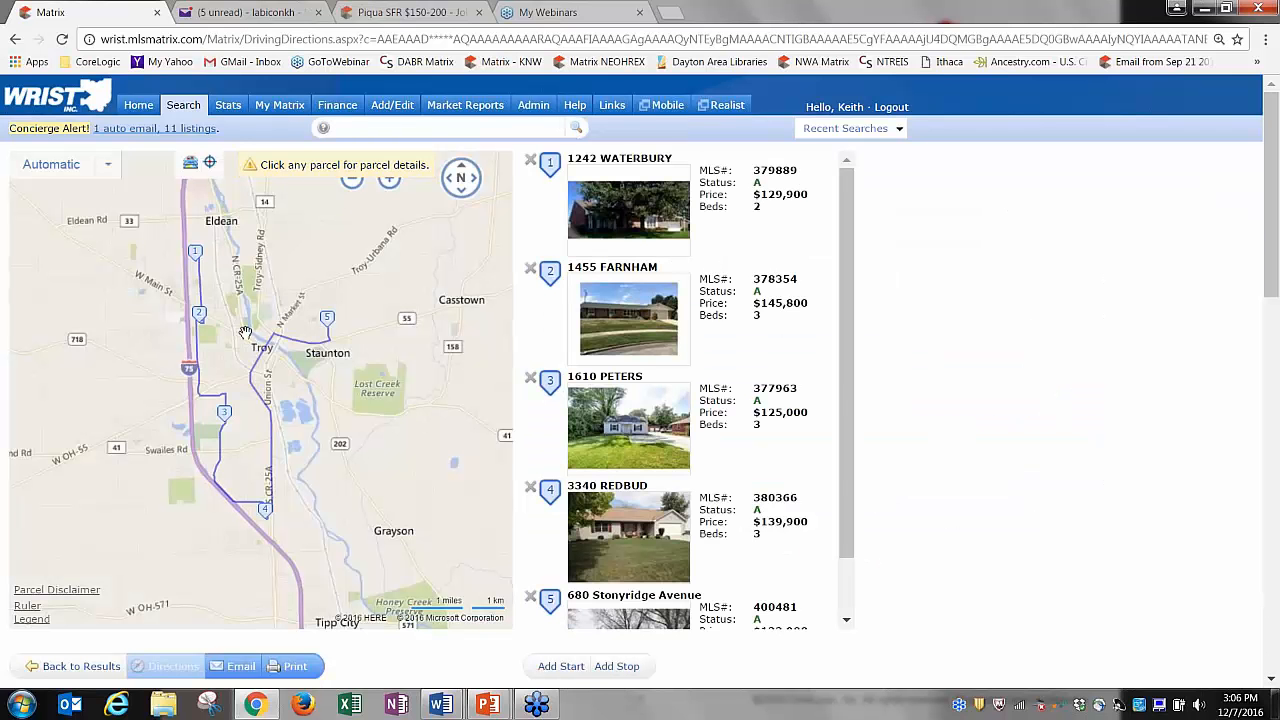
mouse_move(336, 328)
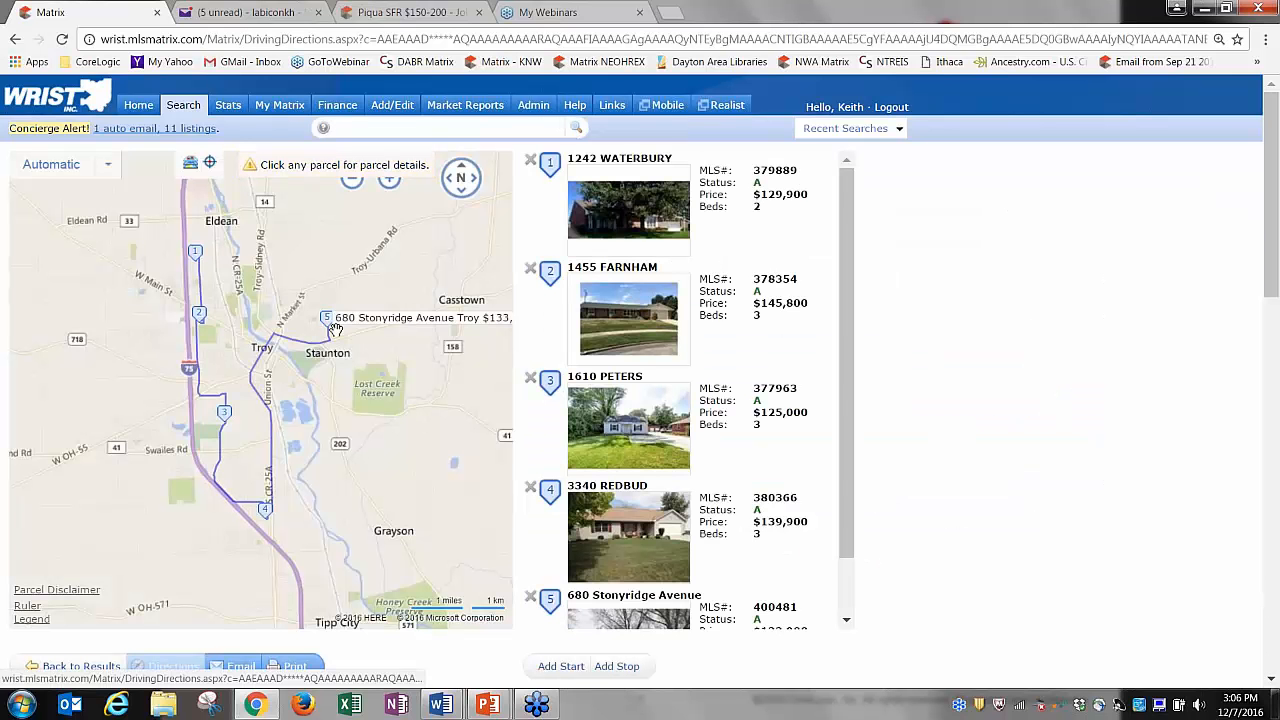
left_click_drag(844, 247, 860, 347)
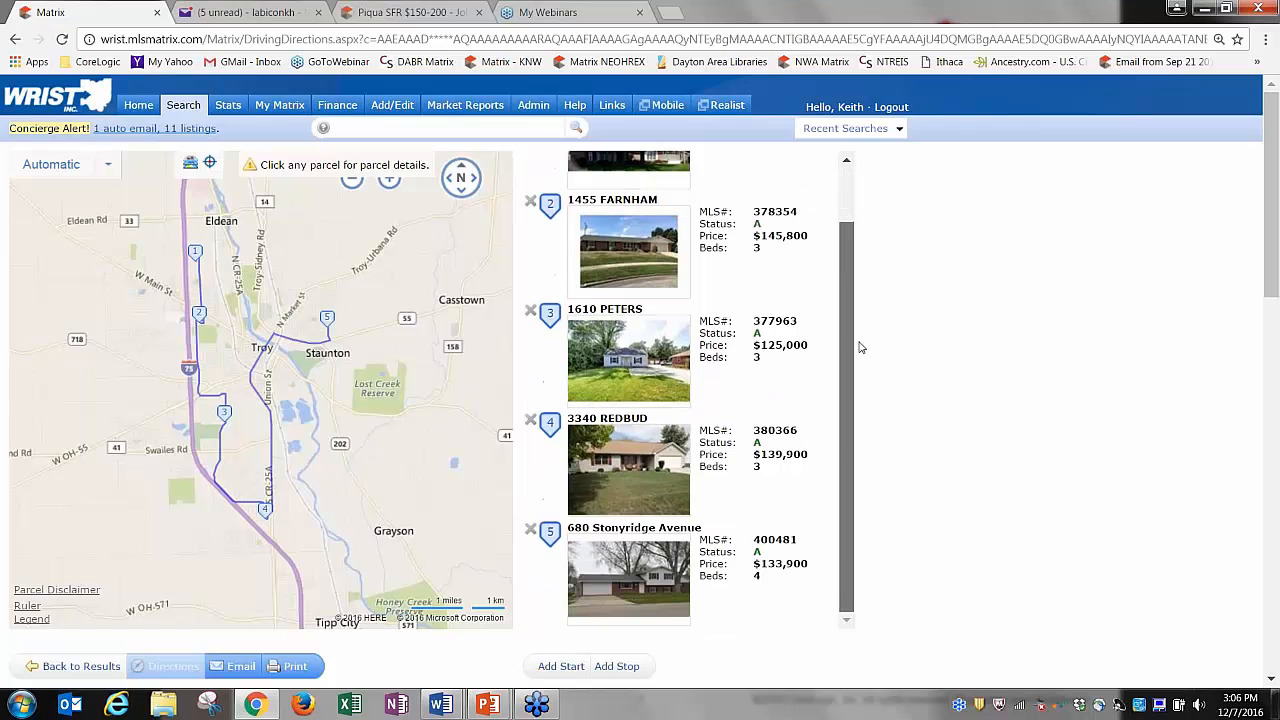
scroll(857, 320, "up", 2)
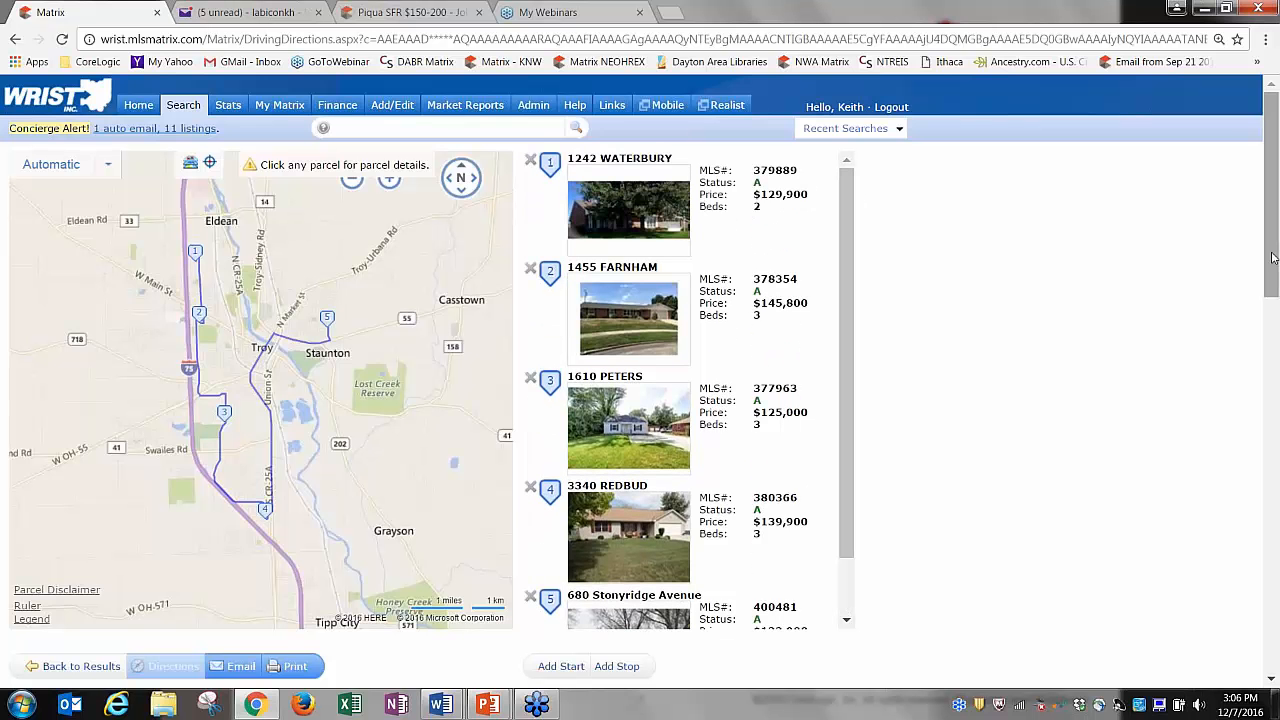
left_click_drag(1272, 258, 1274, 376)
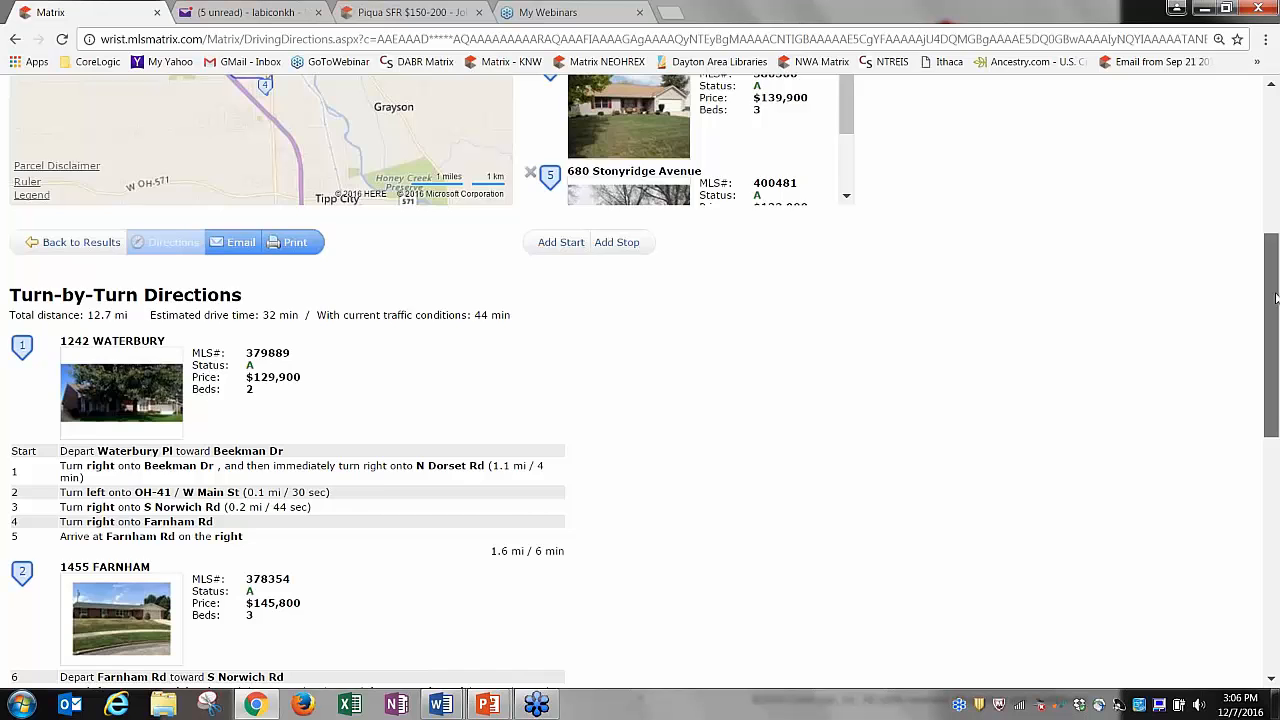
left_click_drag(1277, 309, 1278, 216)
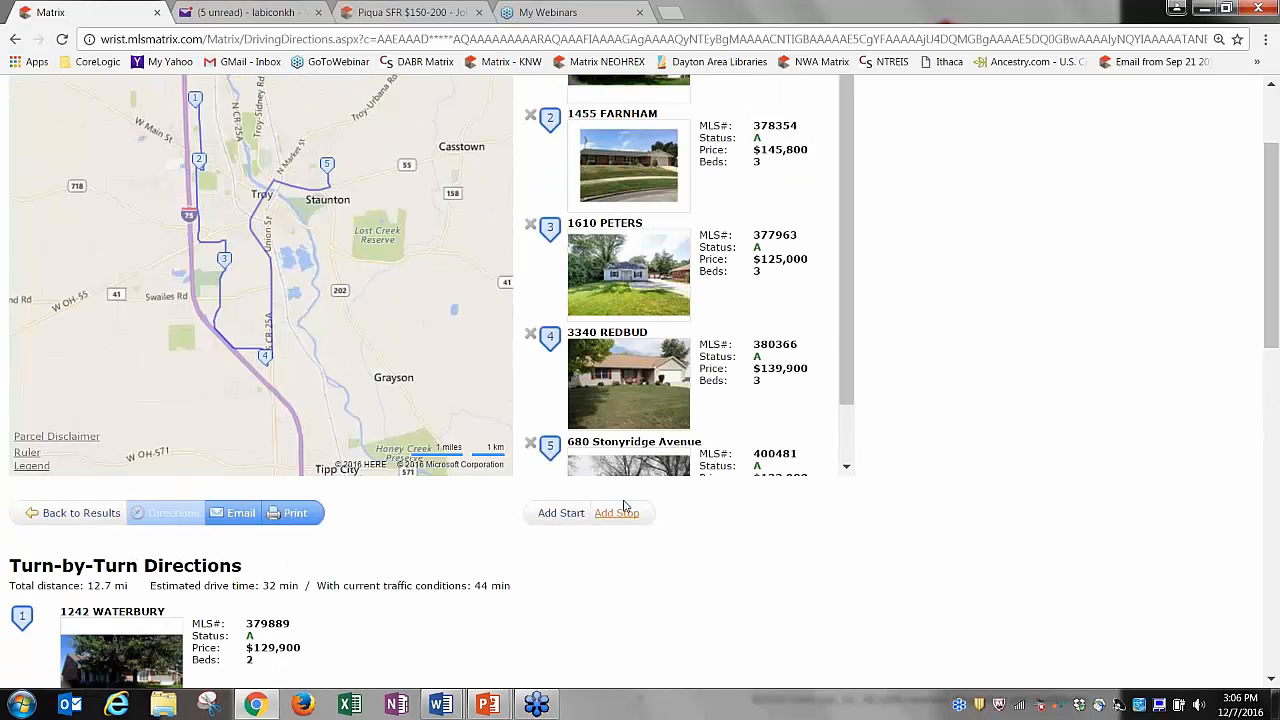
left_click_drag(741, 378, 722, 101)
left_click_drag(728, 258, 749, 394)
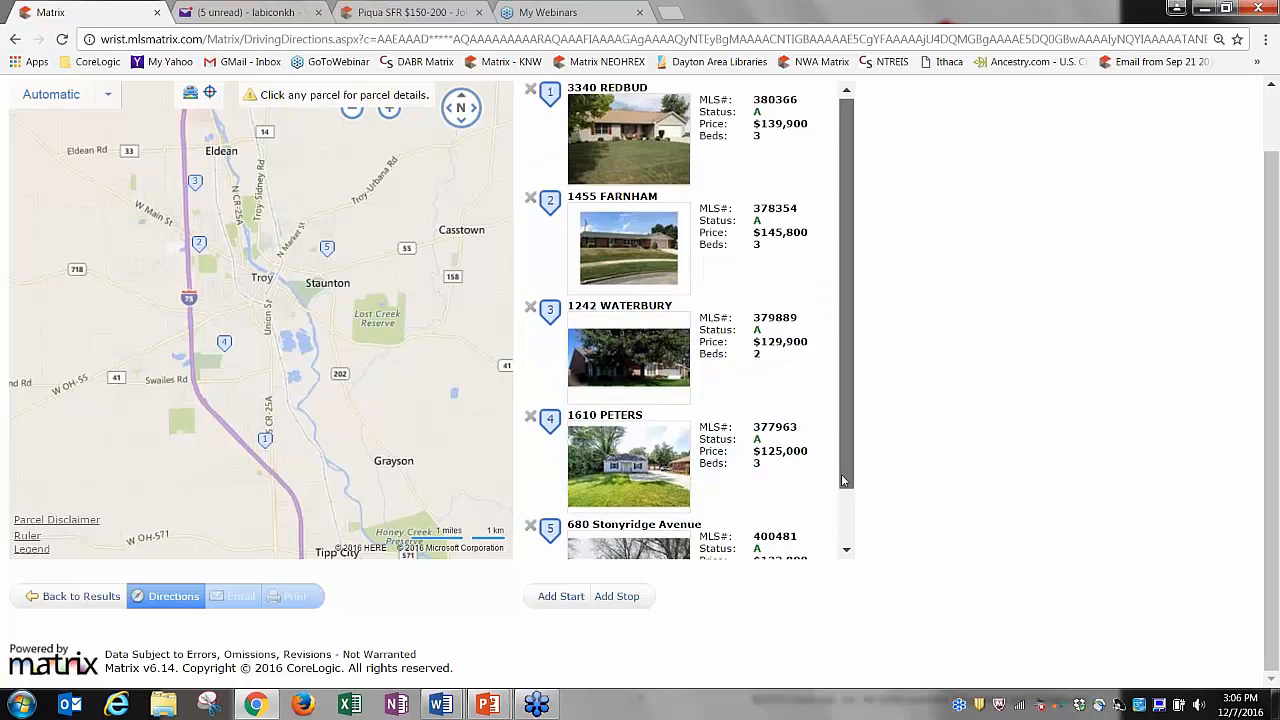
scroll(790, 470, "down", 2)
left_click(174, 596)
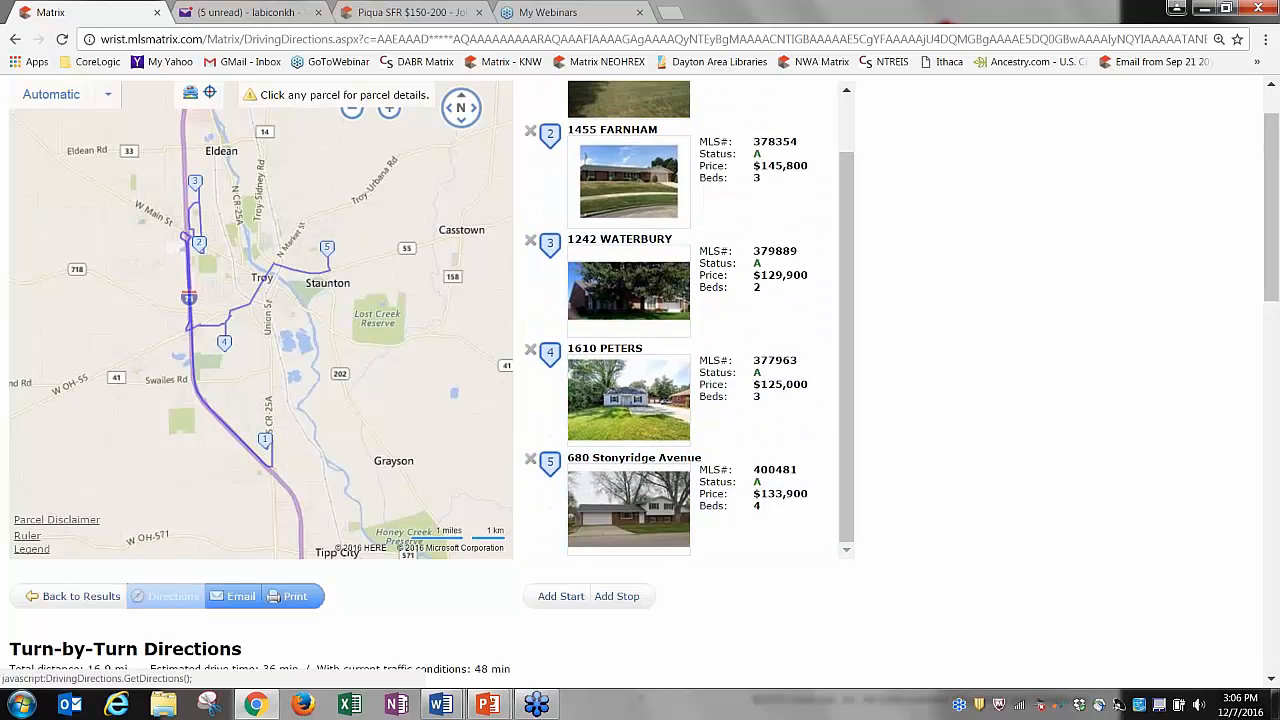
scroll(640, 380, "down", 1)
left_click_drag(1275, 313, 1273, 249)
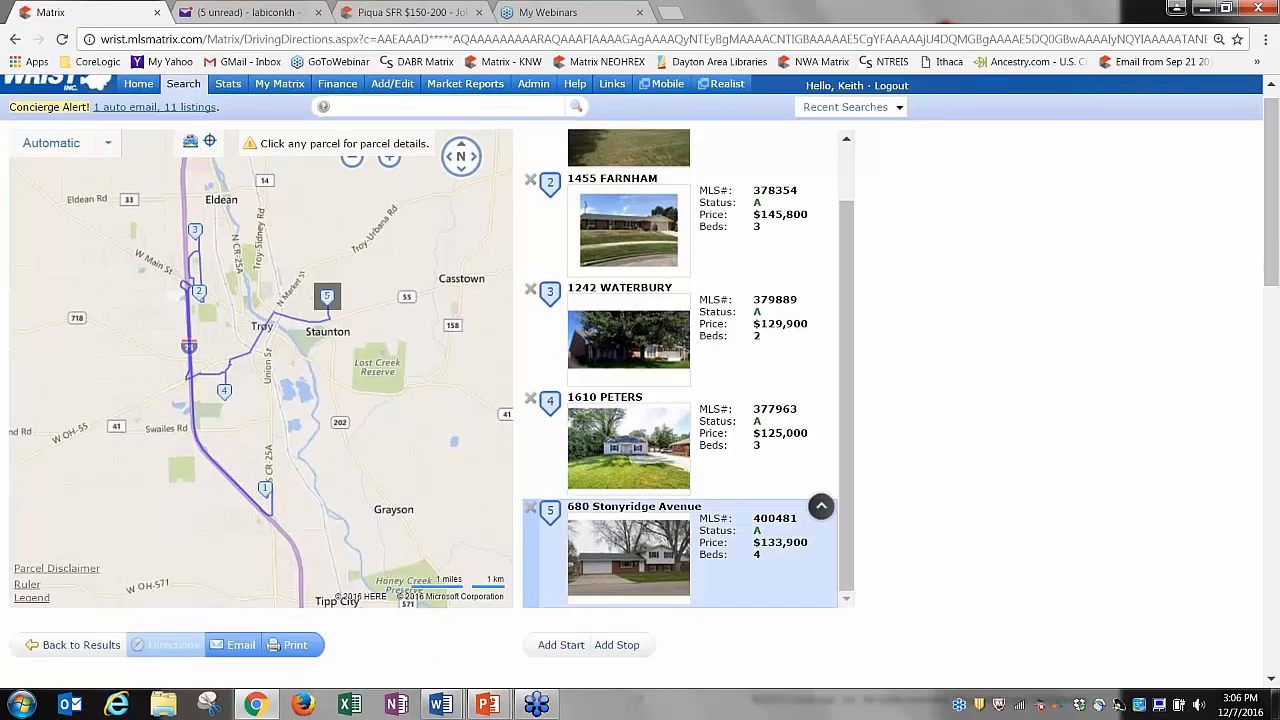
left_click(92, 650)
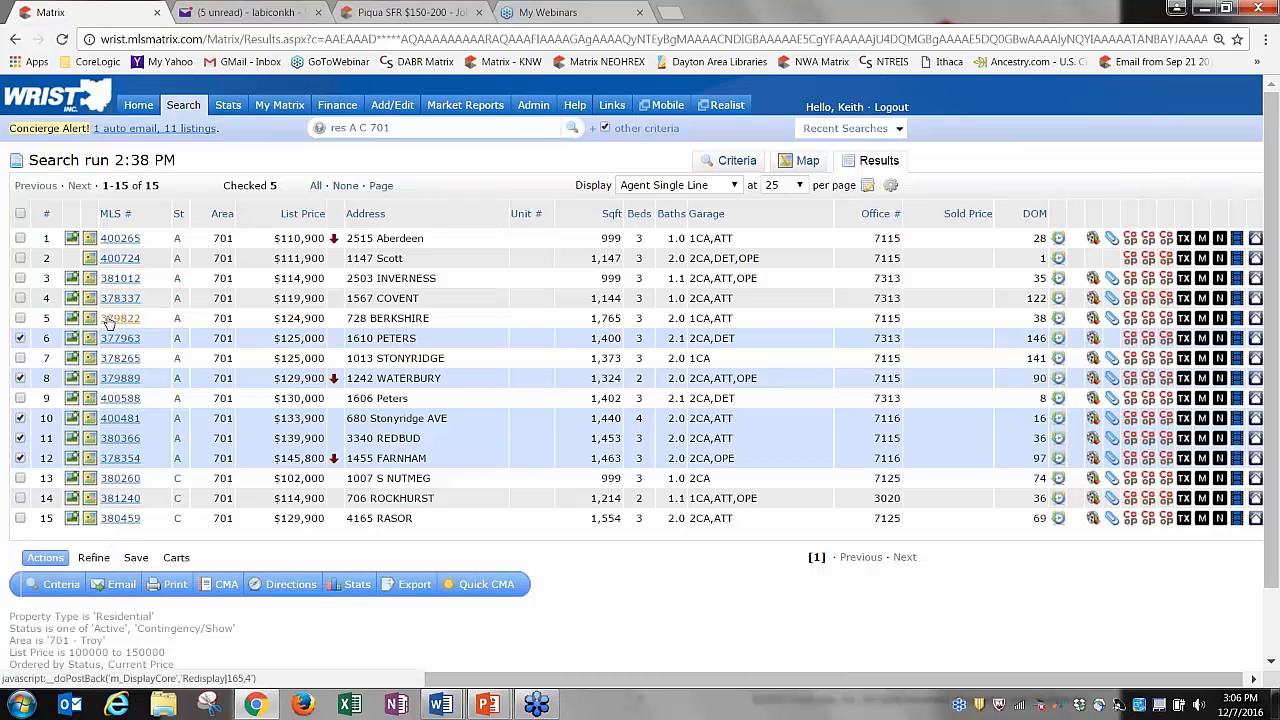
Return to the Home dashboard, where the clients' cart now shows 5 listings.
left_click(138, 105)
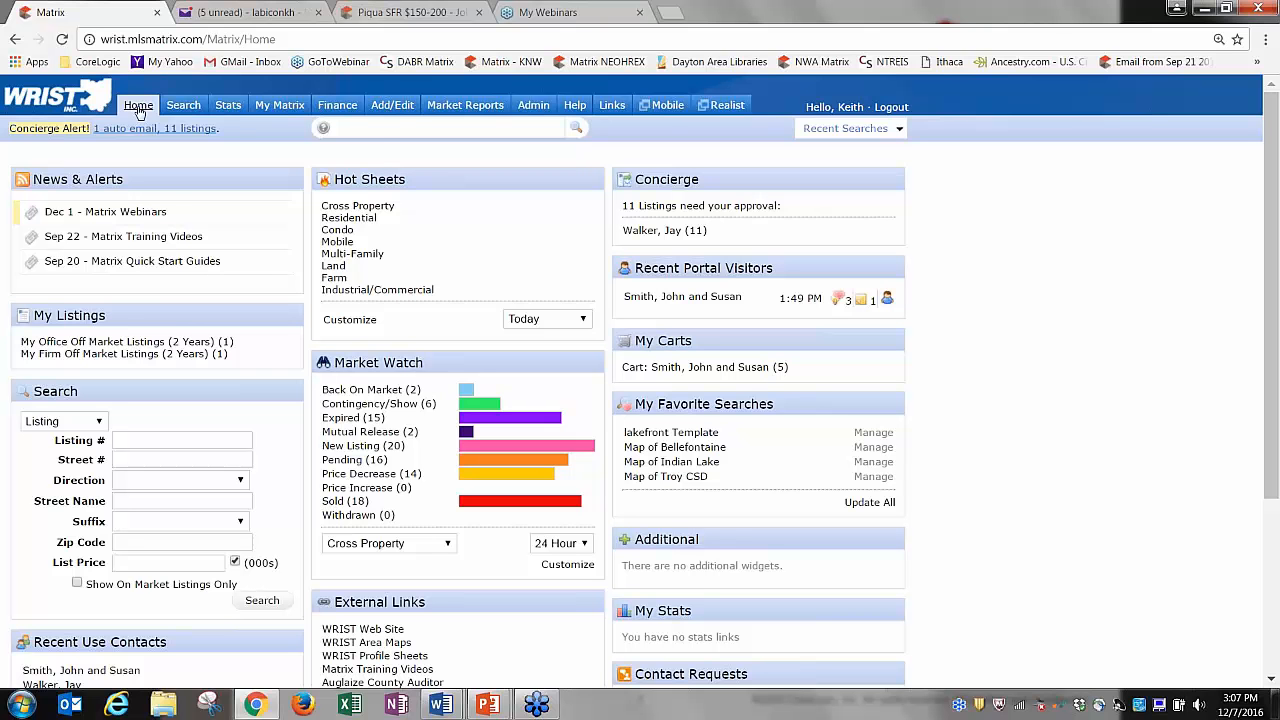
Open the Active Contacts list from My Matrix.
mouse_move(285, 110)
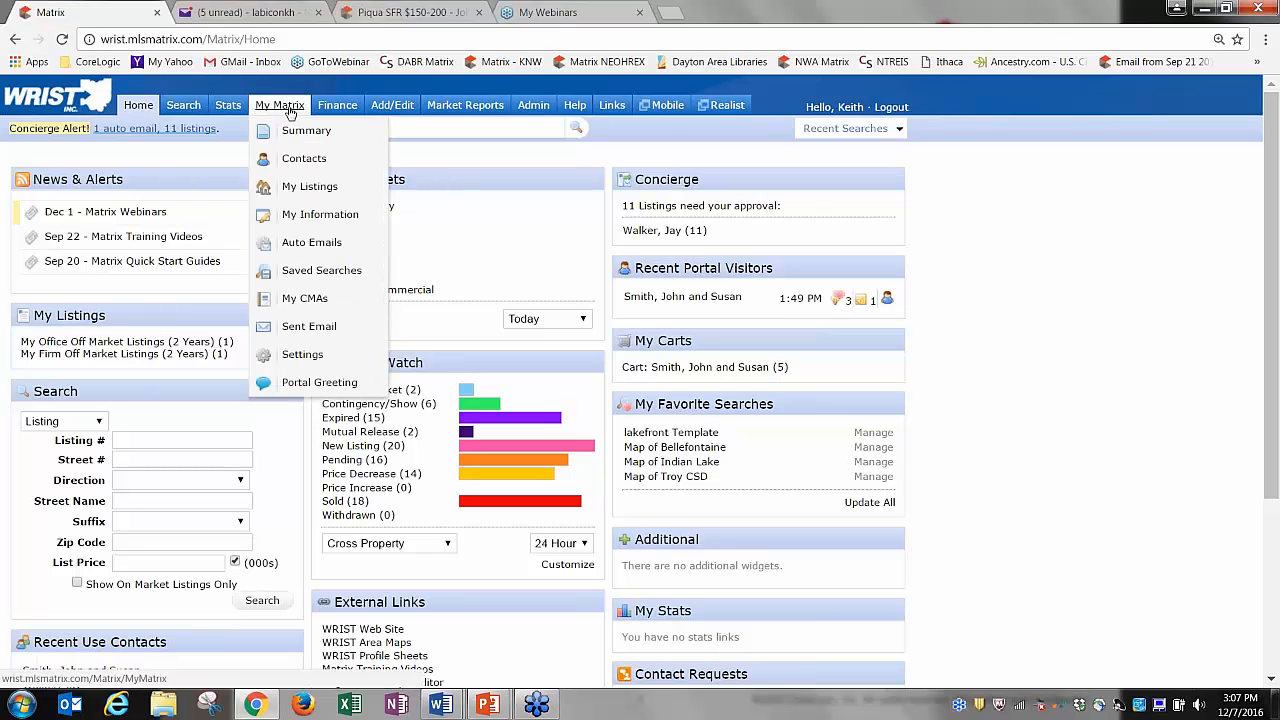
left_click(300, 158)
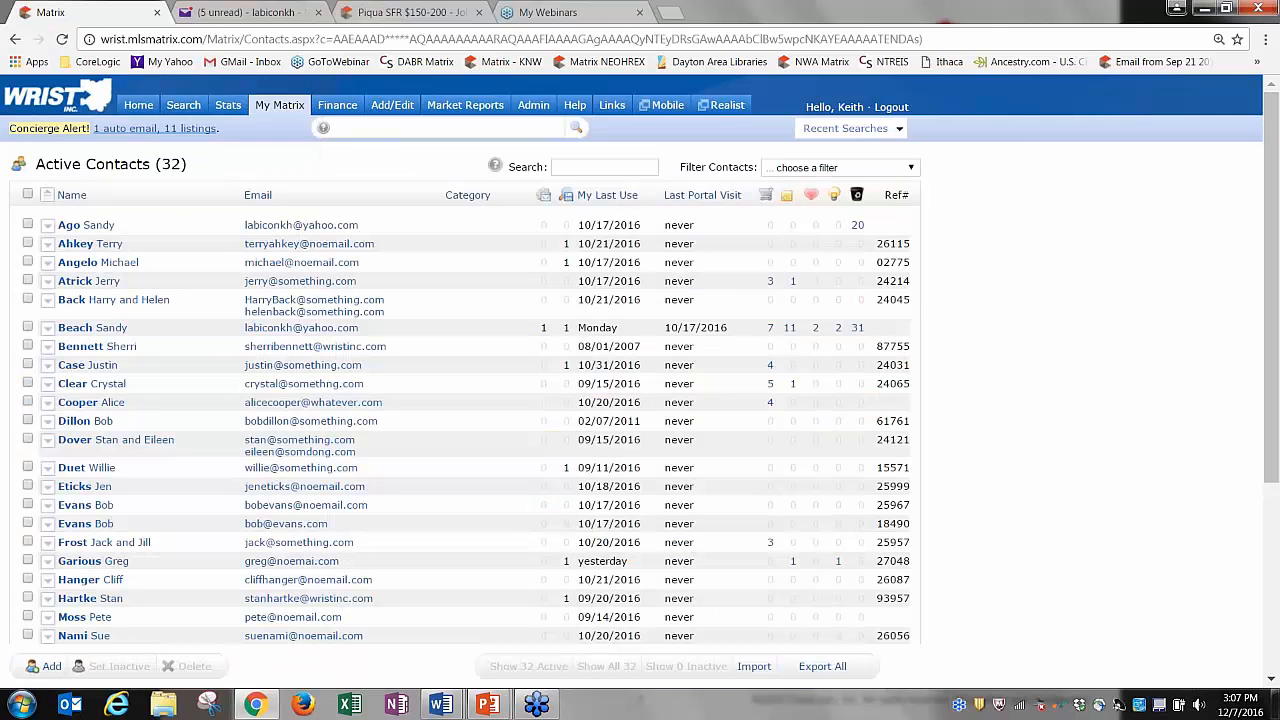
left_click_drag(1261, 219, 1276, 392)
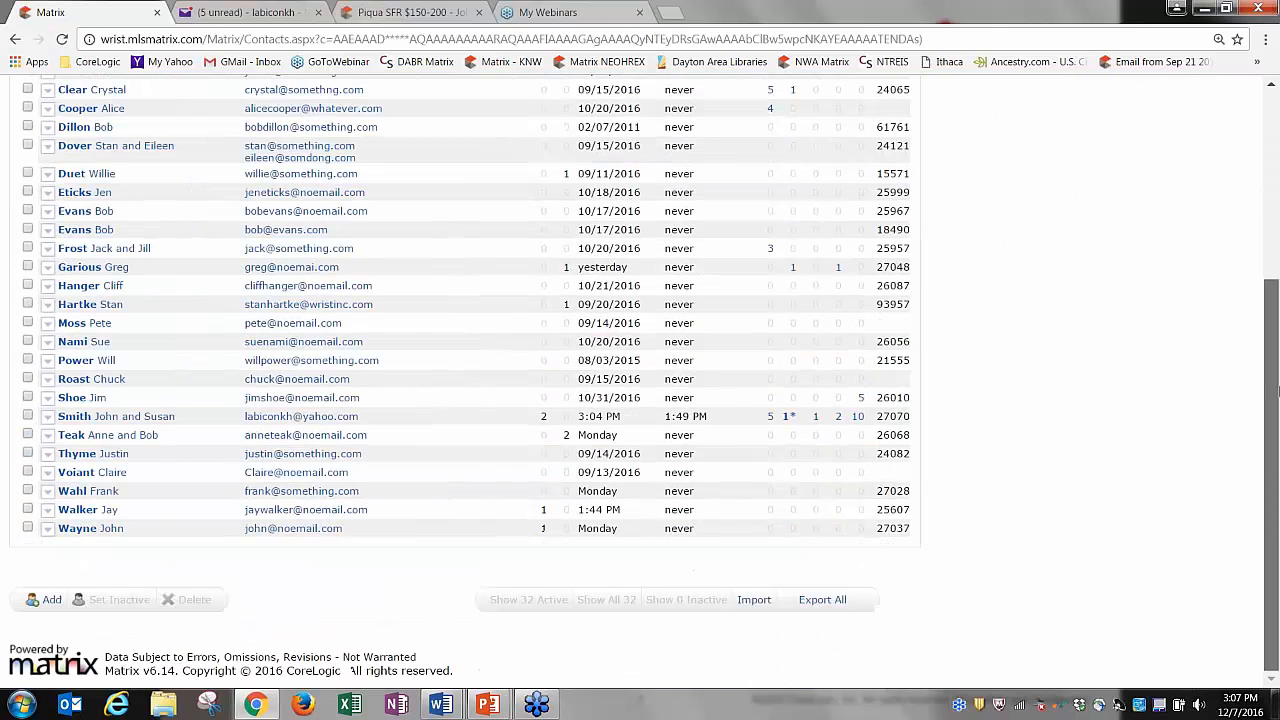
Start a new contact, look over its name and e-mail fields, then cancel without saving.
left_click(45, 601)
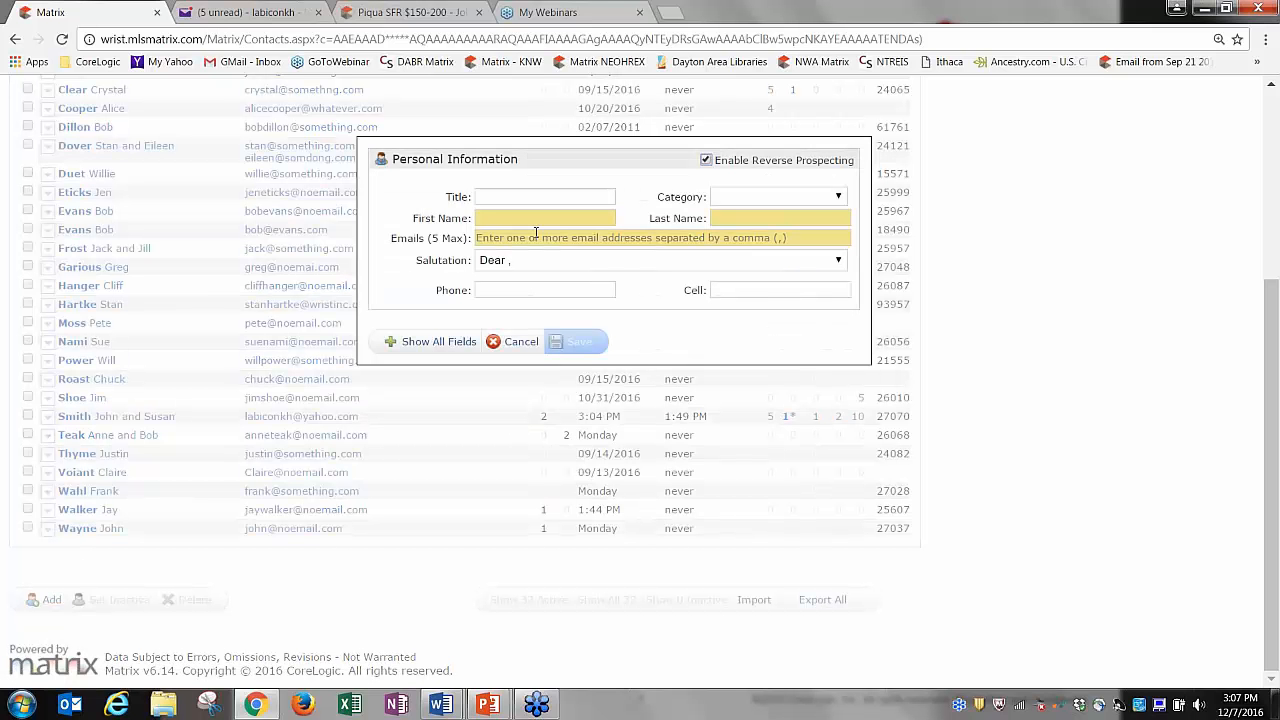
left_click(800, 218)
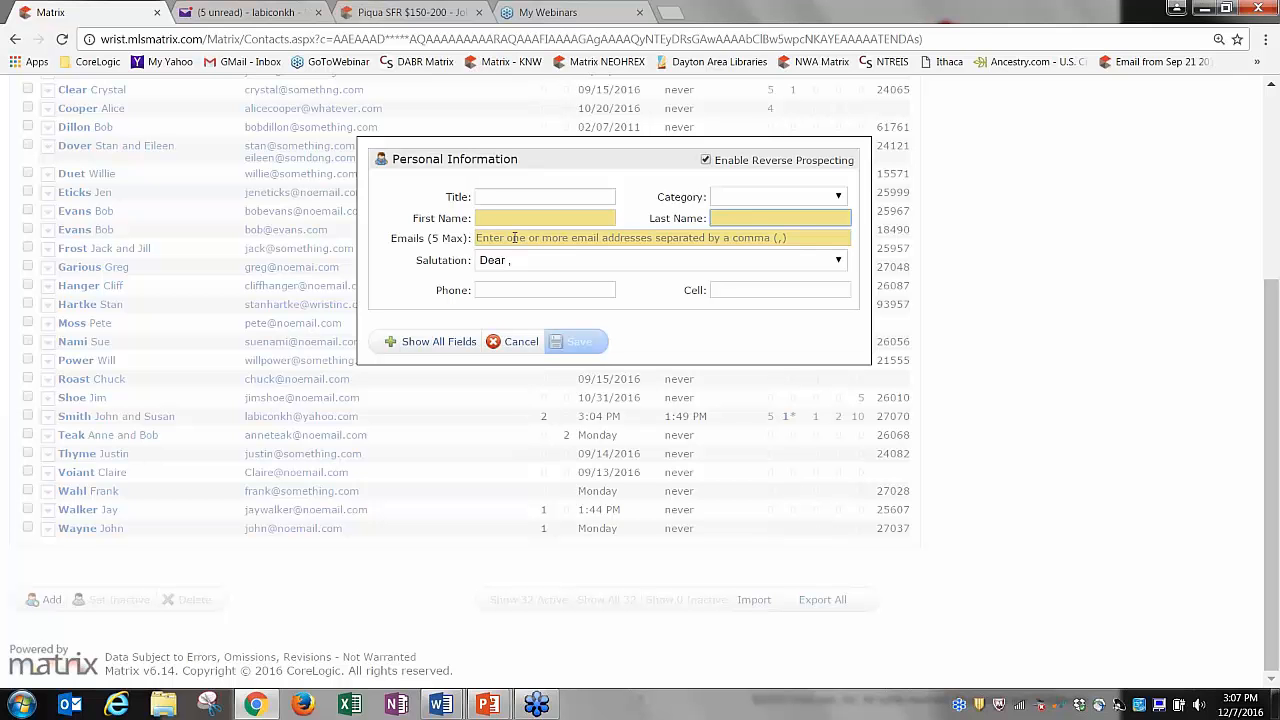
left_click(513, 237)
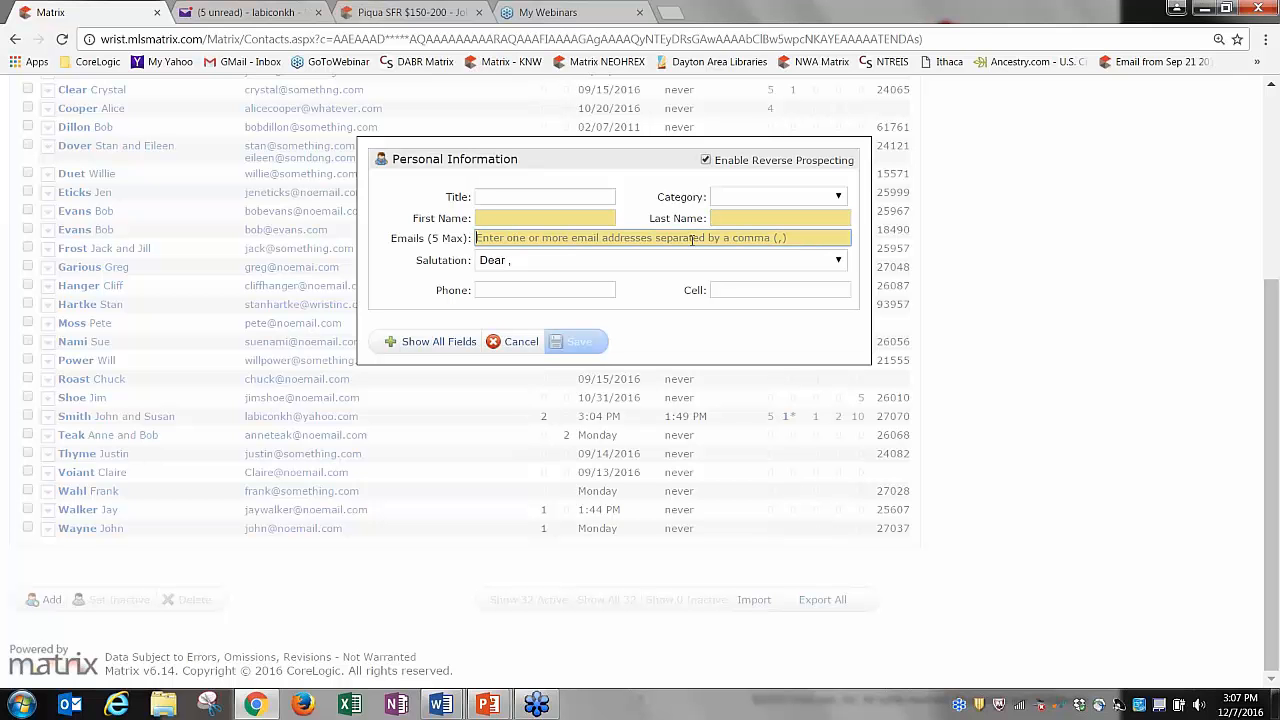
left_click(519, 345)
scroll(1274, 350, "up", 1)
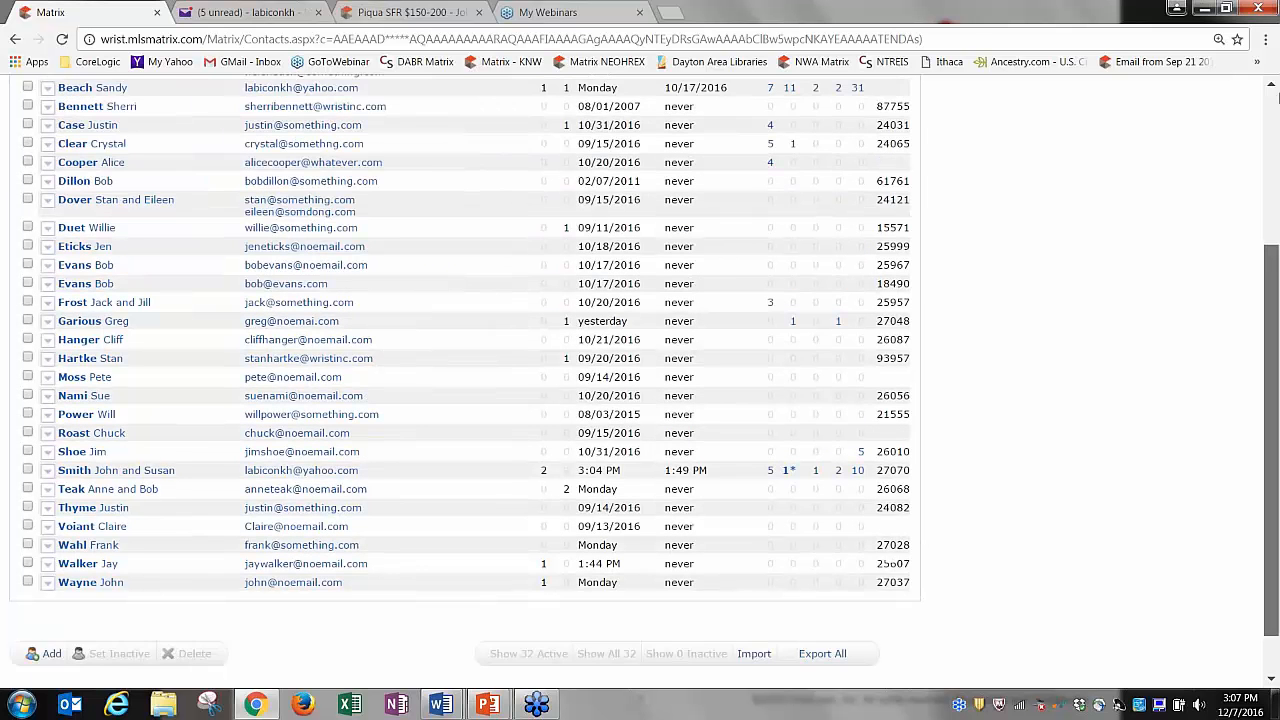
scroll(1274, 350, "down", 1)
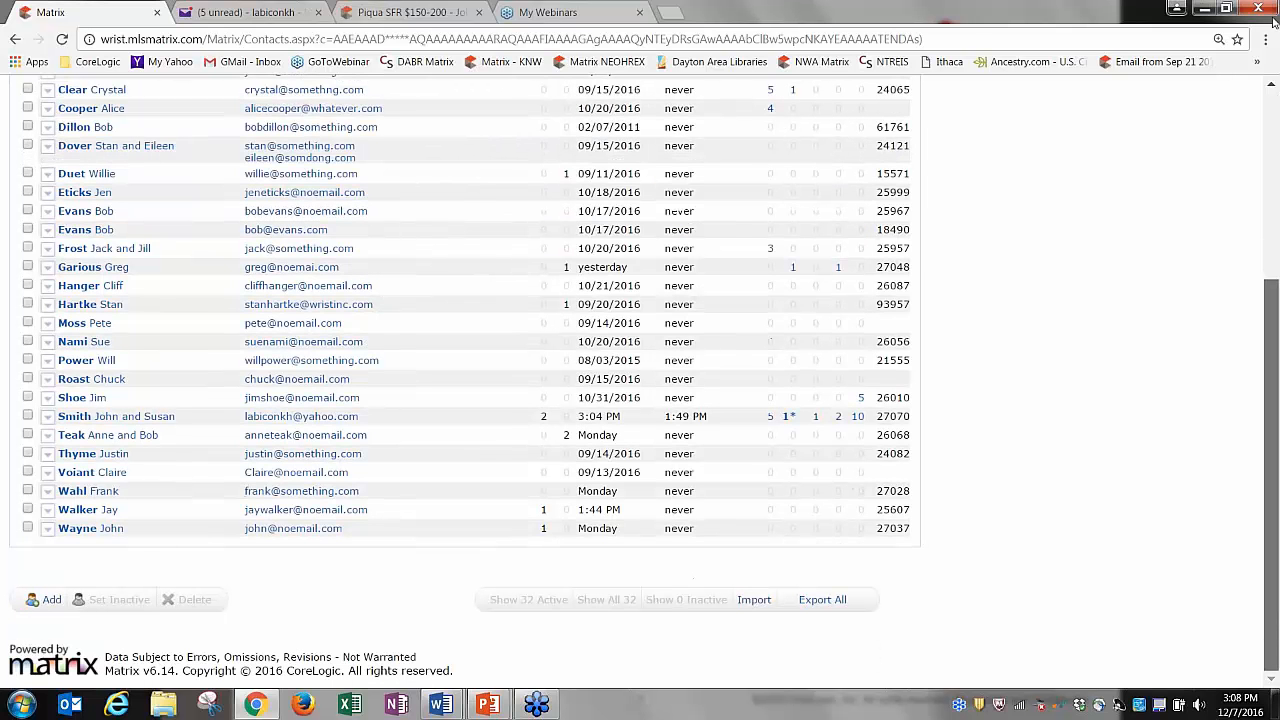
left_click(1275, 127)
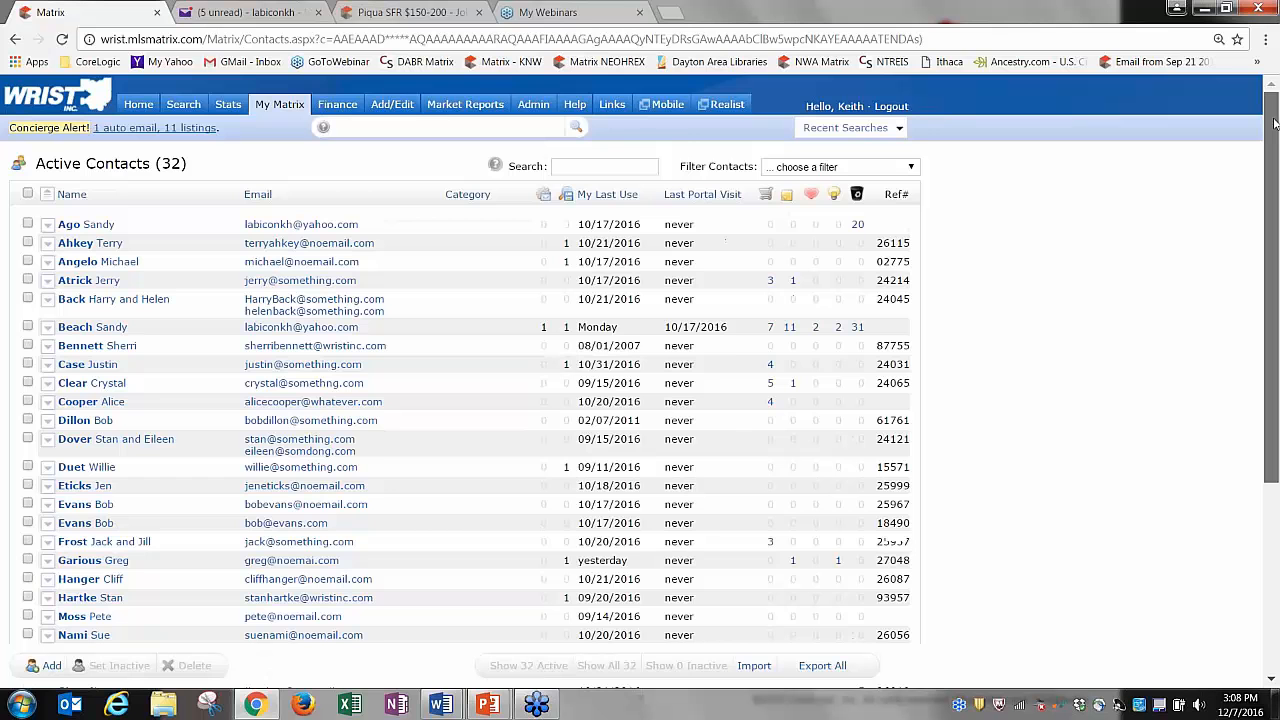
Go Home and open the Residential search form.
left_click(127, 108)
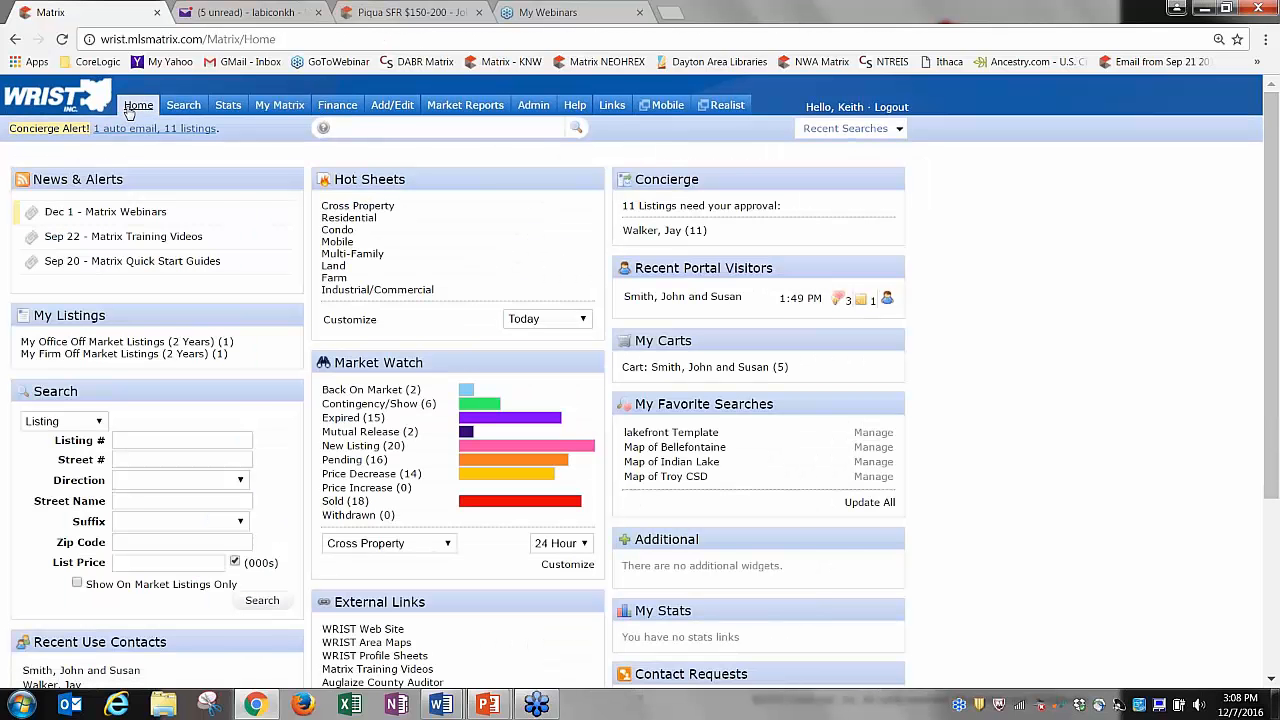
mouse_move(182, 110)
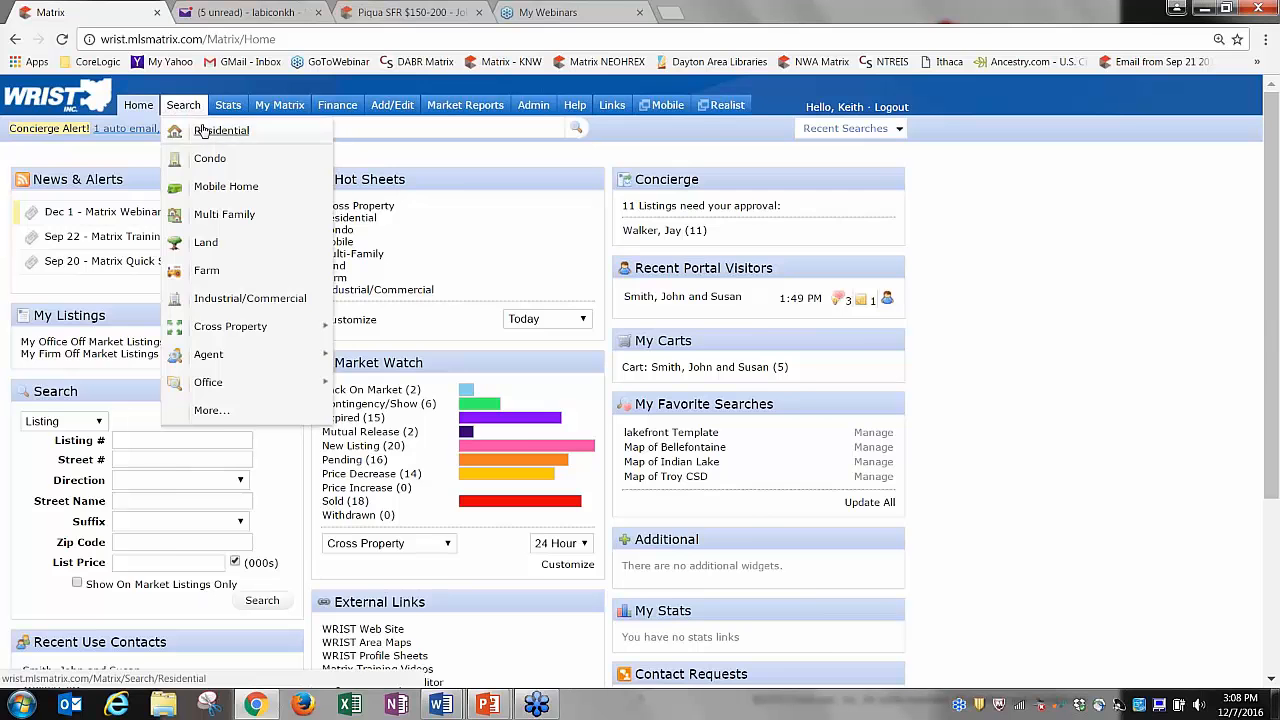
left_click(205, 130)
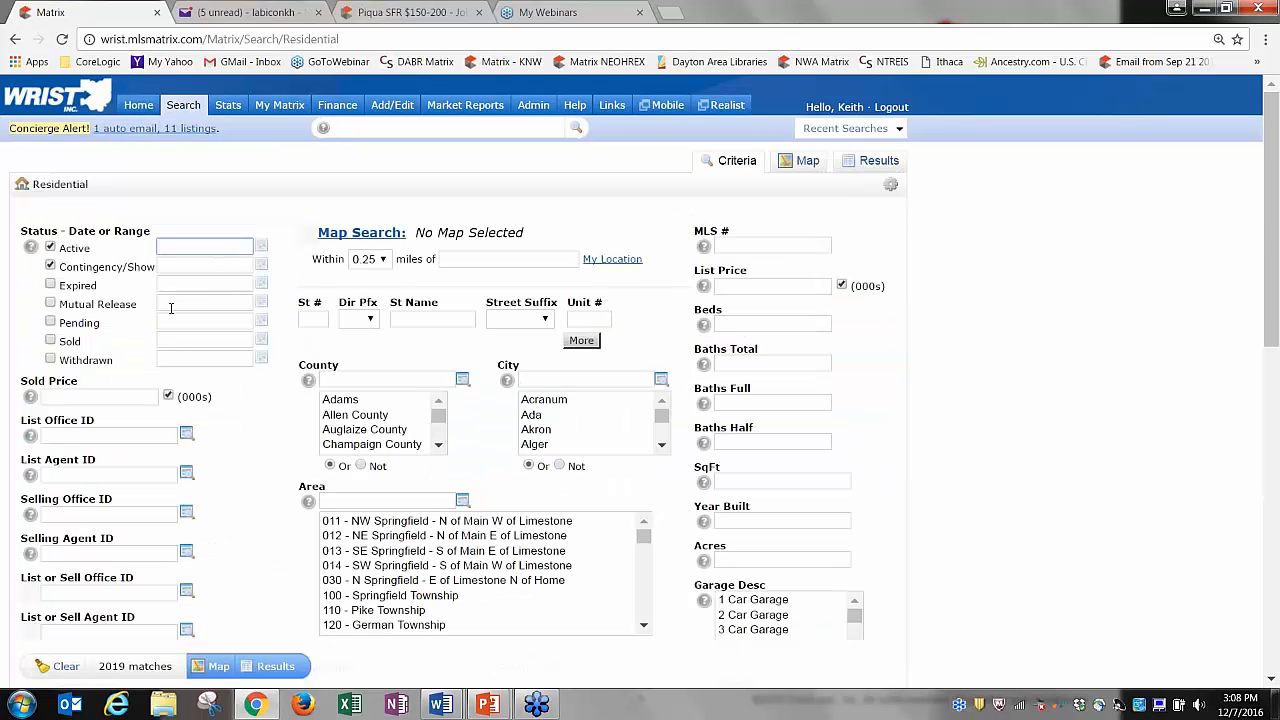
Enter Area 701, List Price 150-200 and 3+ Beds as the search criteria.
left_click(363, 503)
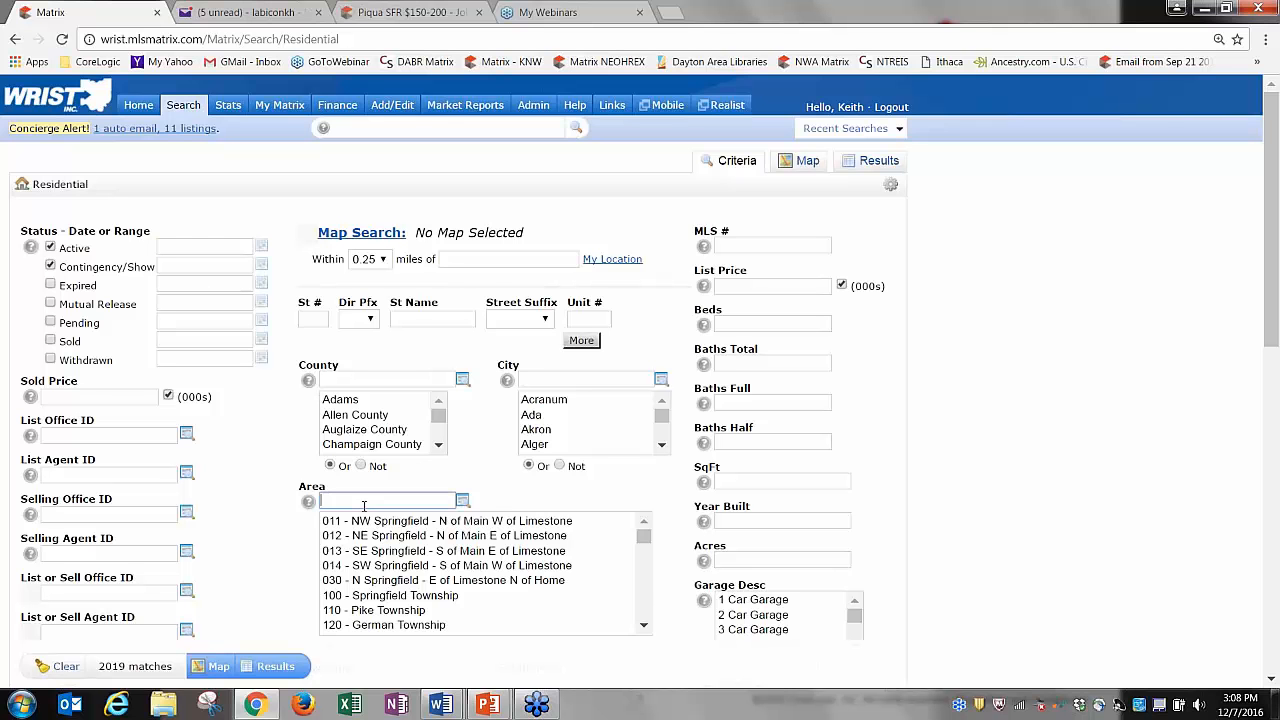
type("701")
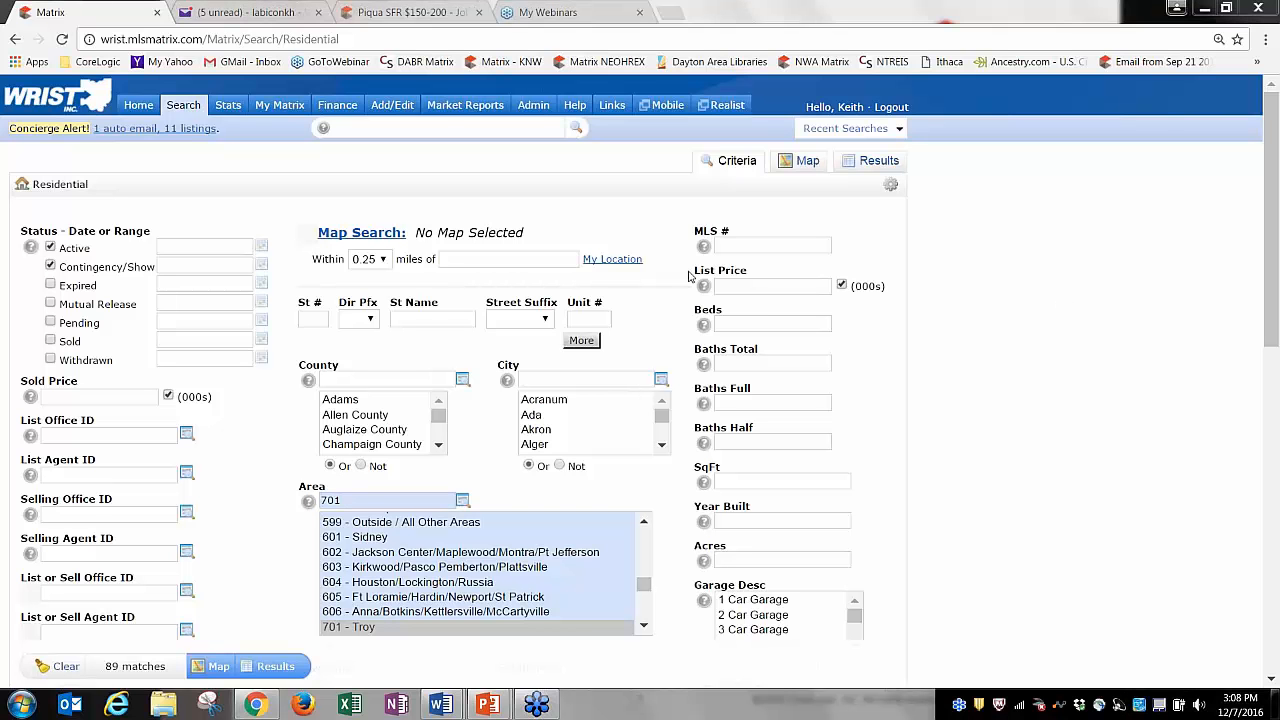
left_click(757, 287)
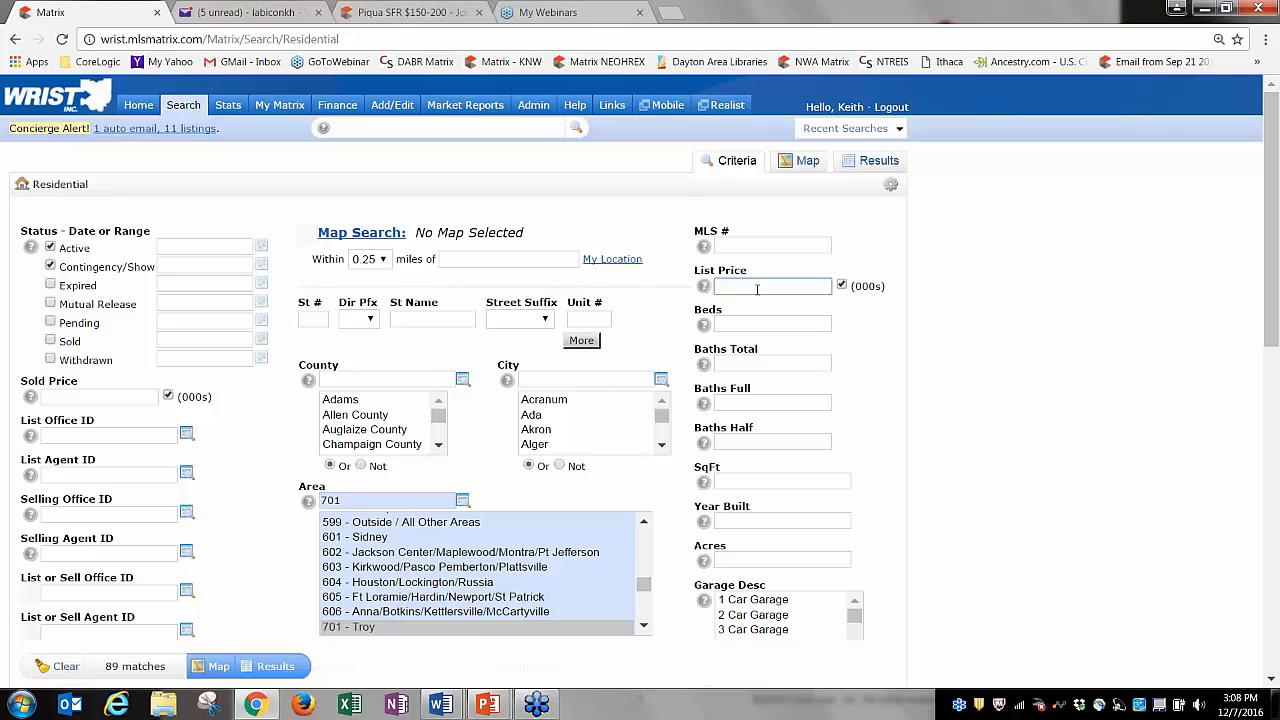
type("150")
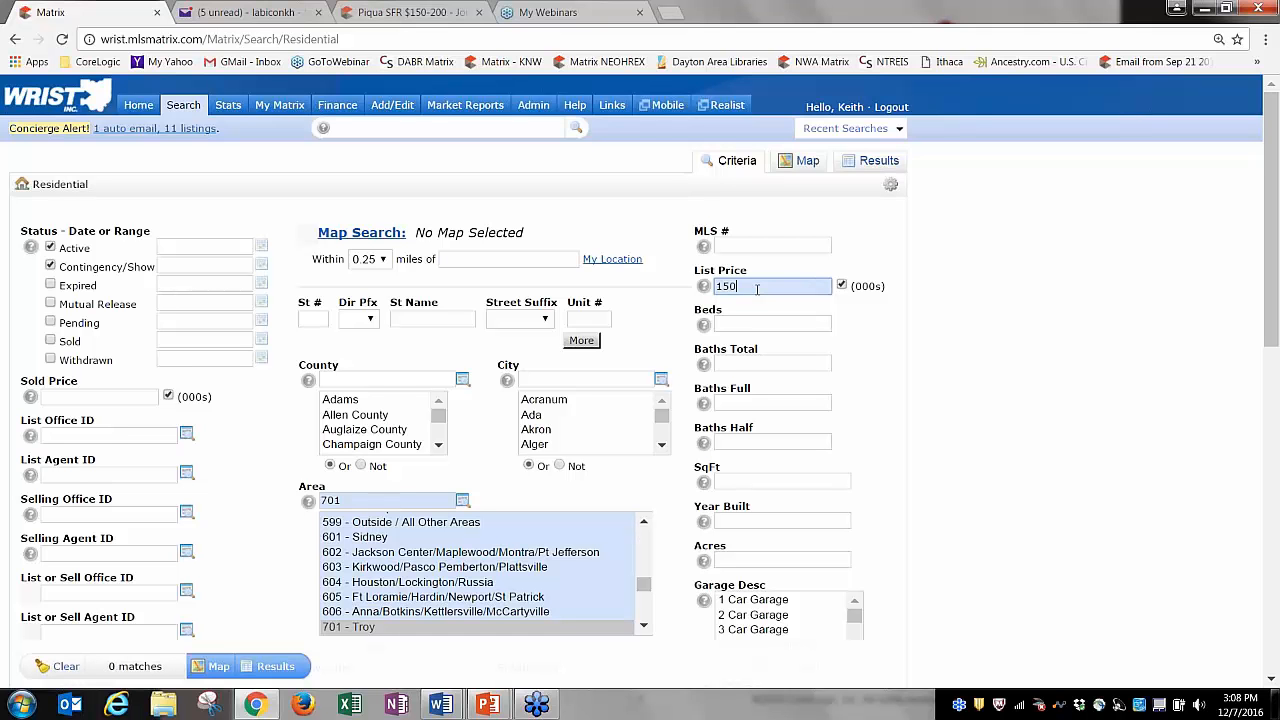
type("-200")
left_click(762, 325)
type("3+")
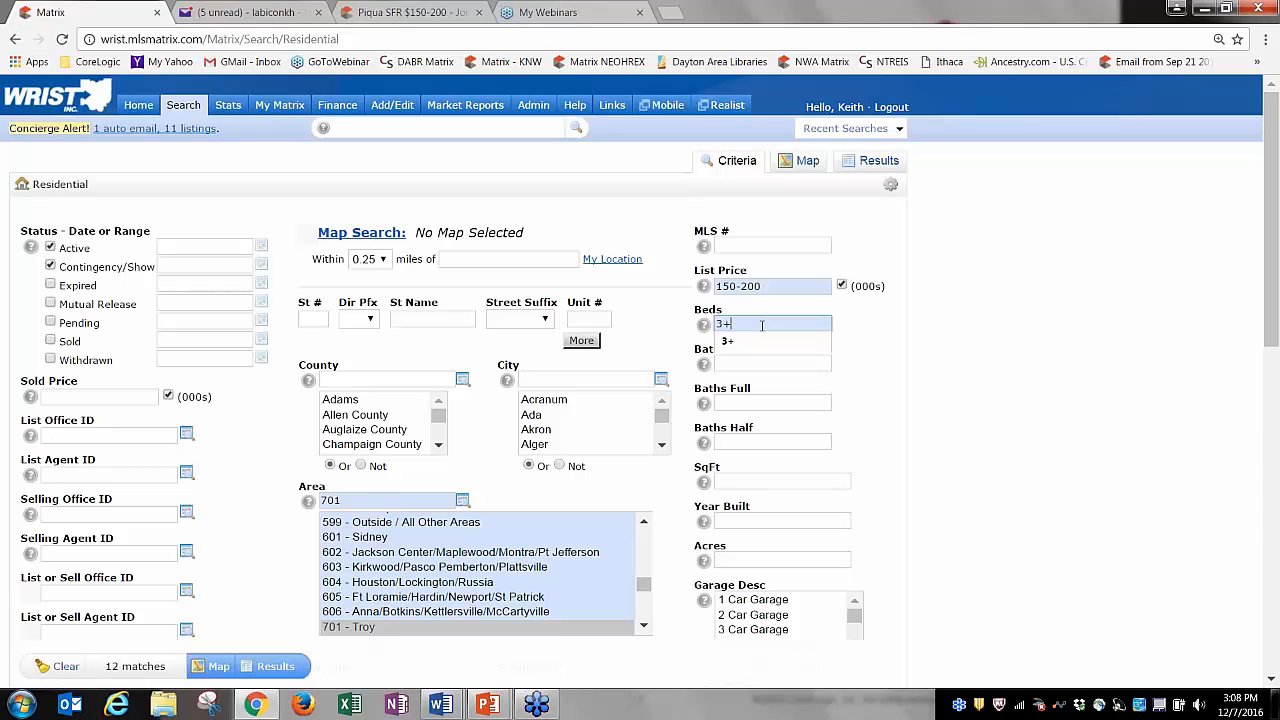
key("Down")
key("Return")
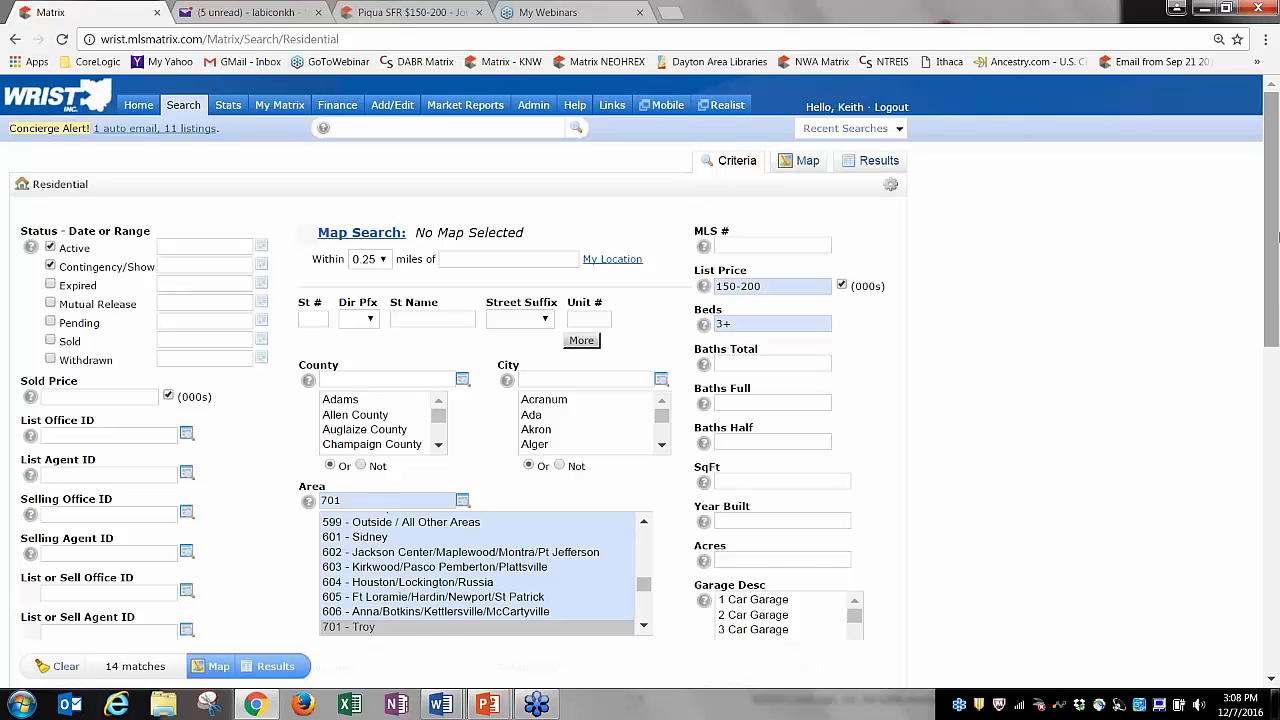
mouse_move(1278, 236)
left_mouse_down()
mouse_move(1278, 261)
mouse_move(1276, 226)
left_mouse_up()
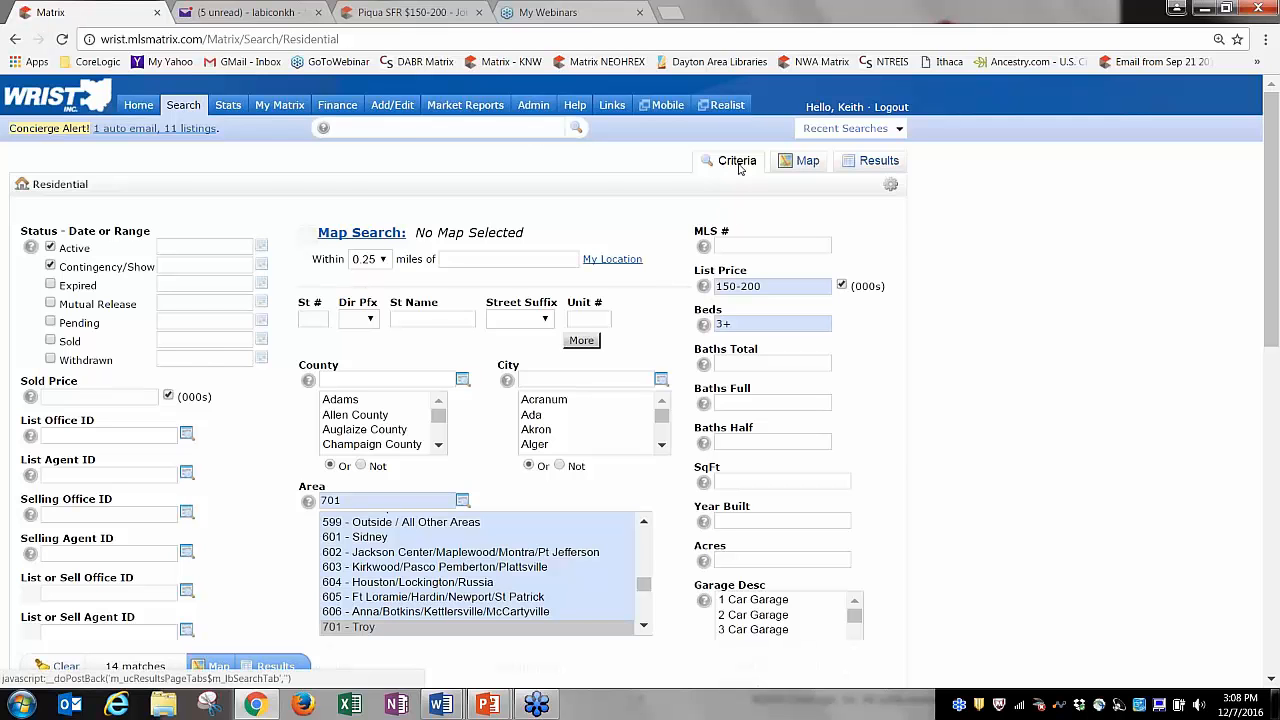
Show the 14 Troy matches and open the Save a New Saved Search form.
left_click(872, 164)
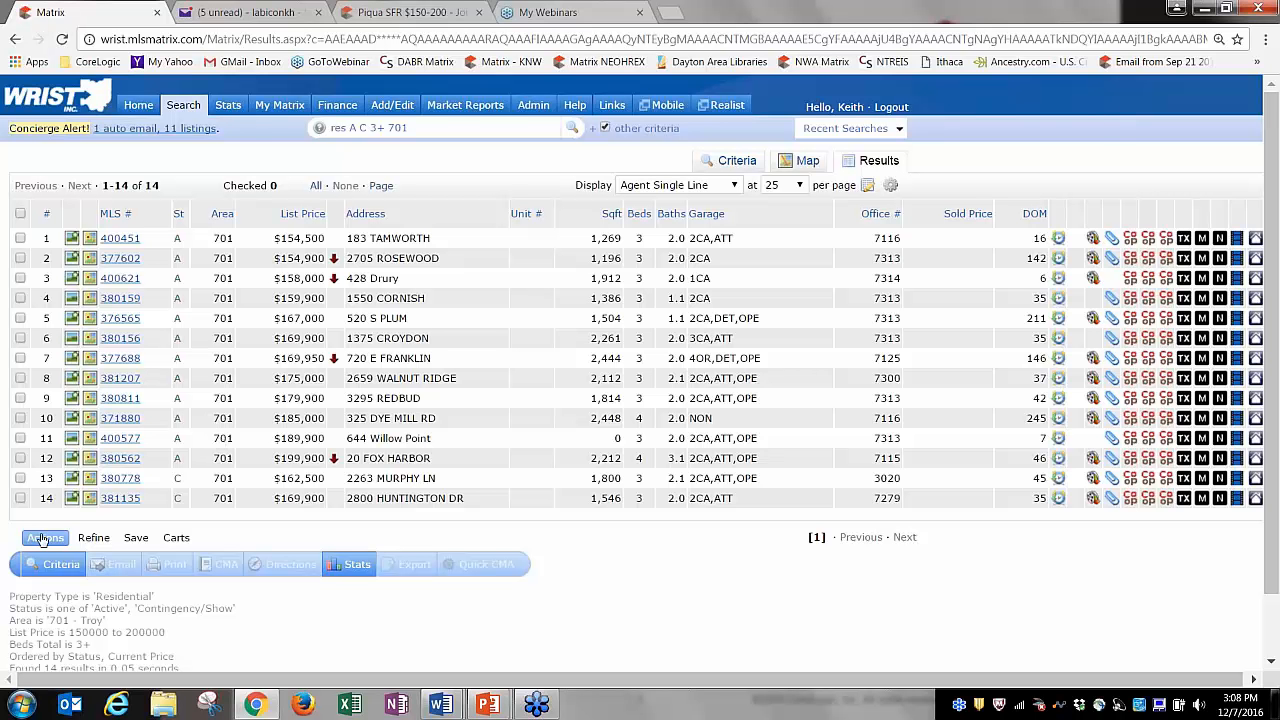
left_click(140, 543)
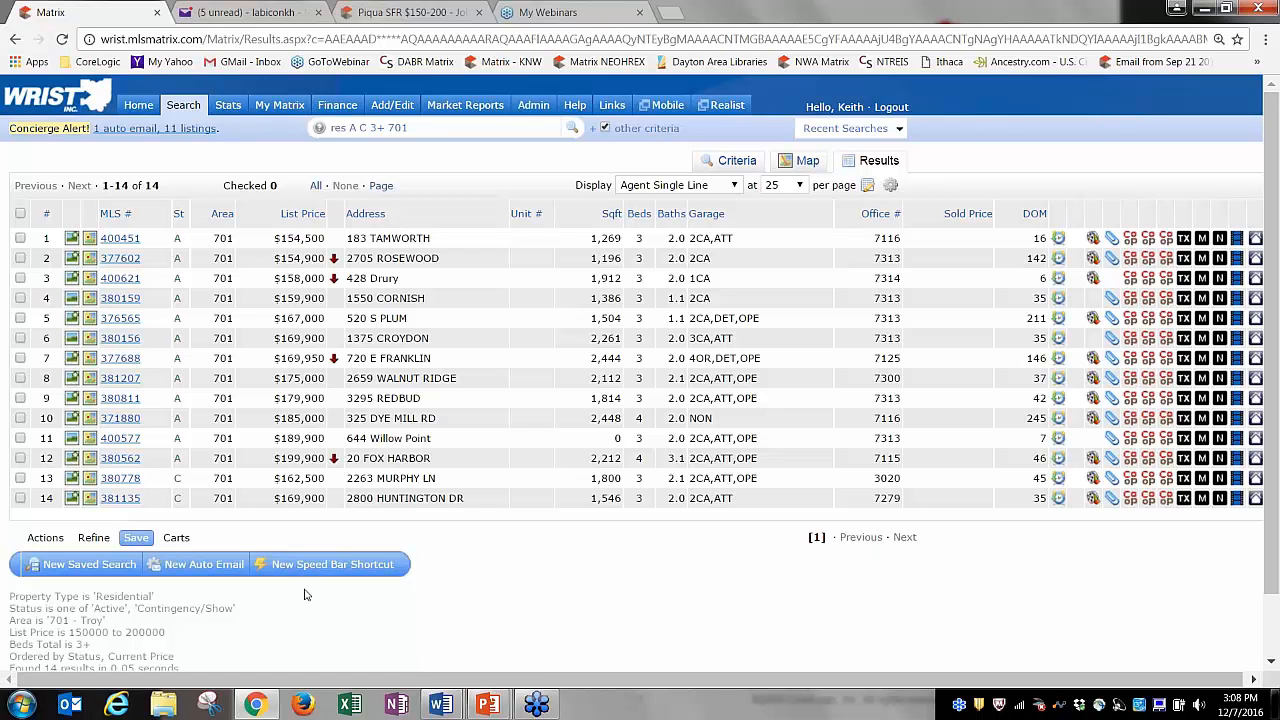
left_click(78, 570)
mouse_move(284, 108)
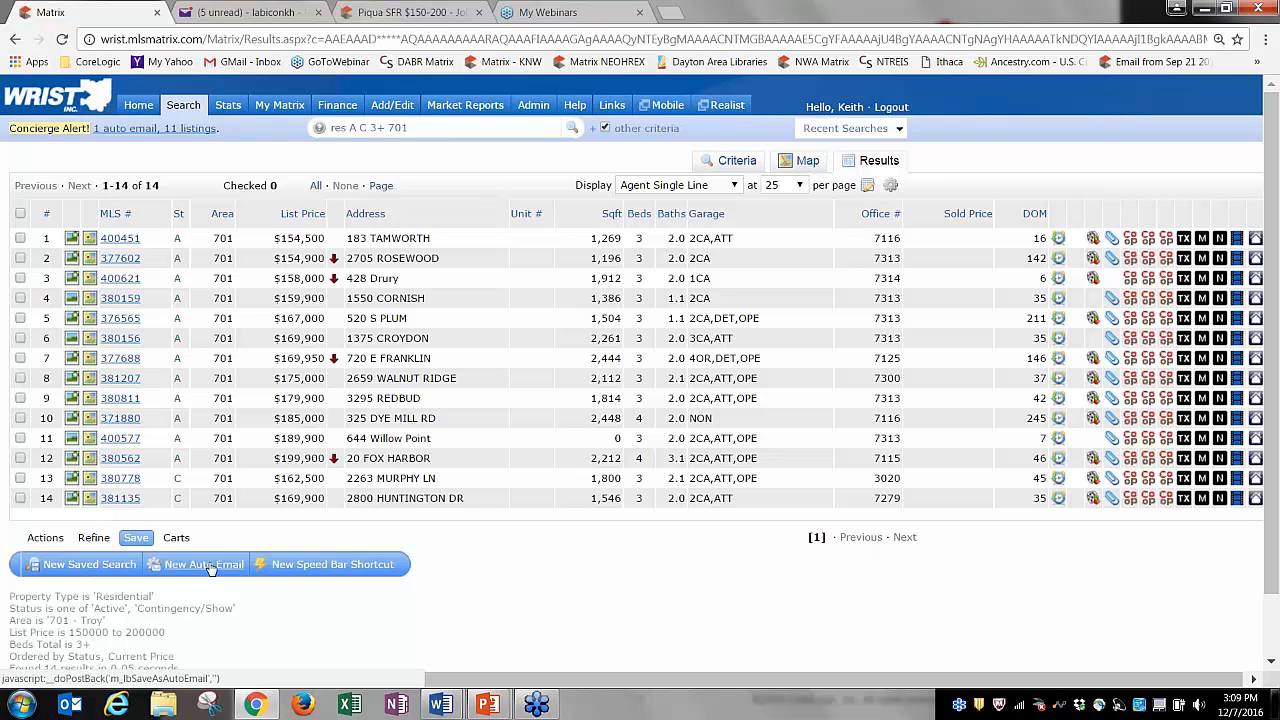
left_click(92, 565)
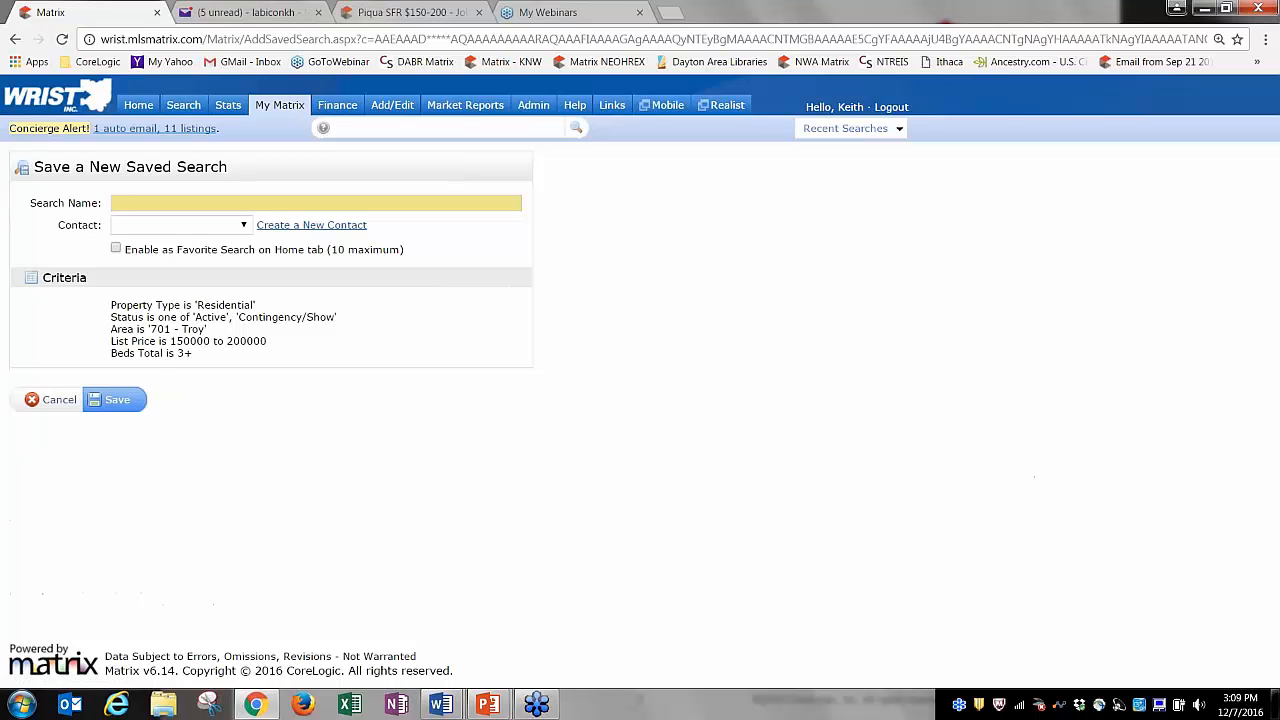
Cancel the new saved search without naming it, returning to the 14 Troy results.
left_click(129, 205)
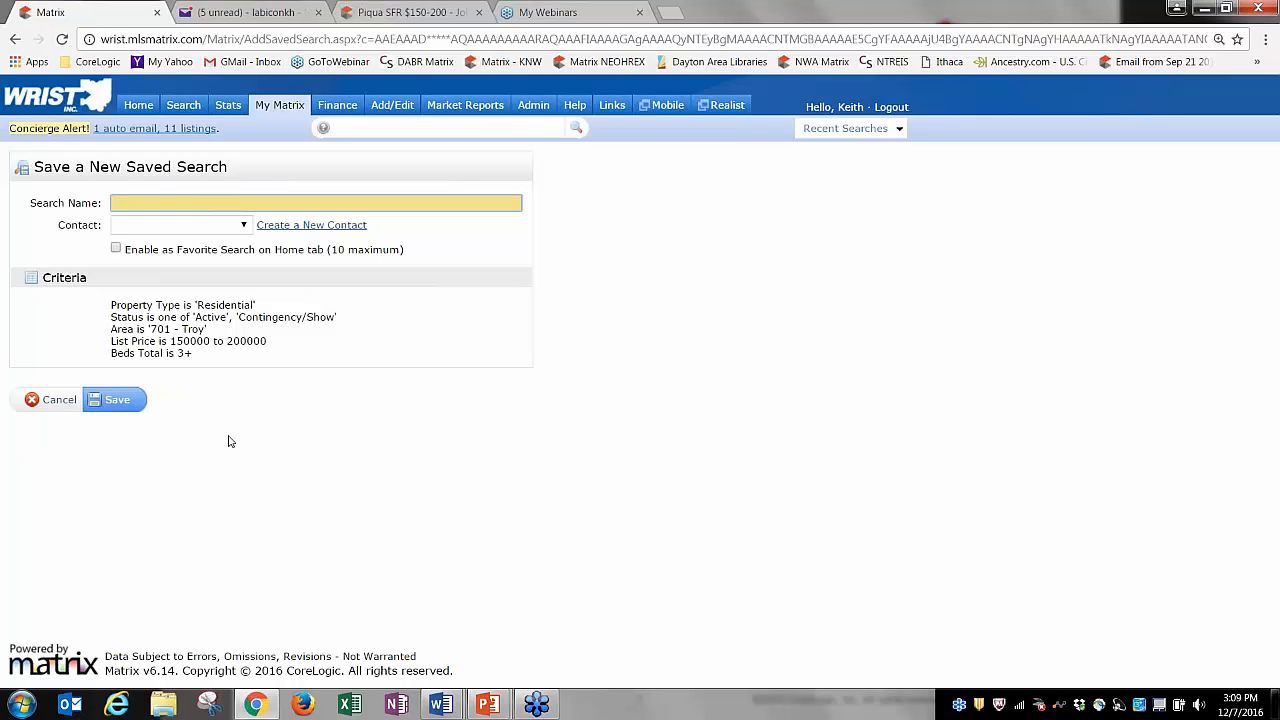
left_click(57, 400)
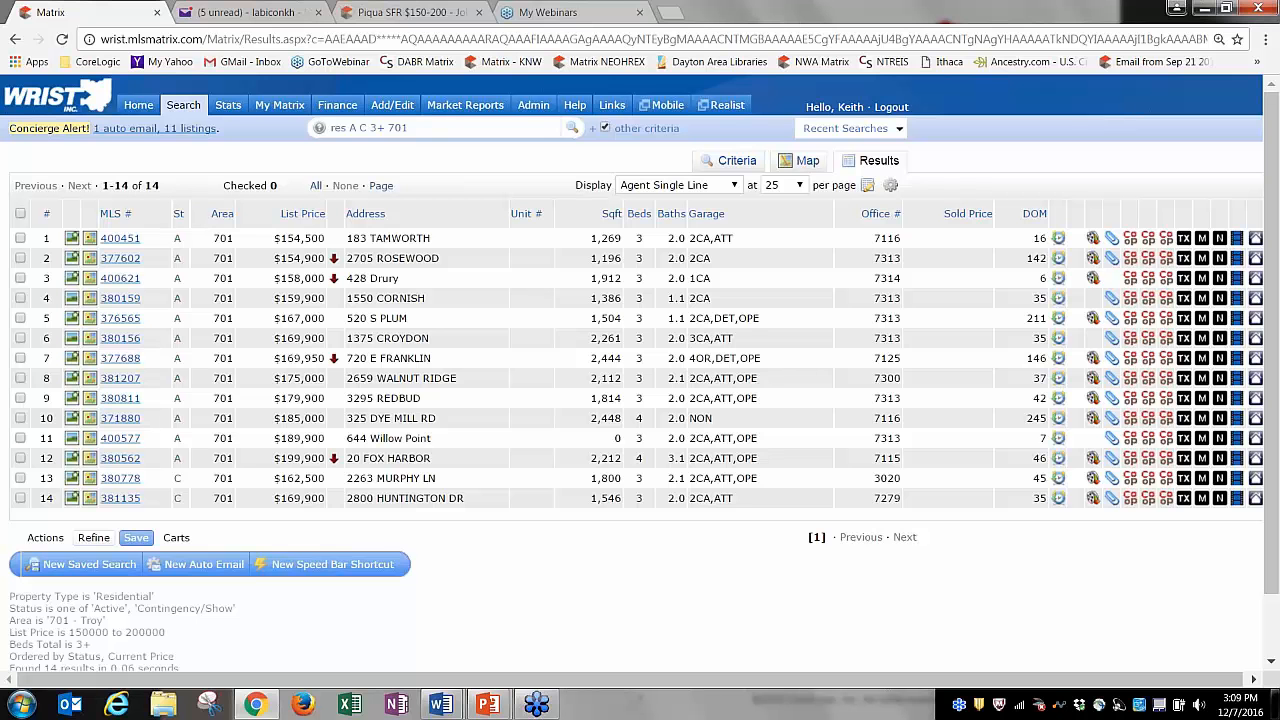
Start a new auto email from the Troy search results, leaving the contact list unpicked.
left_click(208, 566)
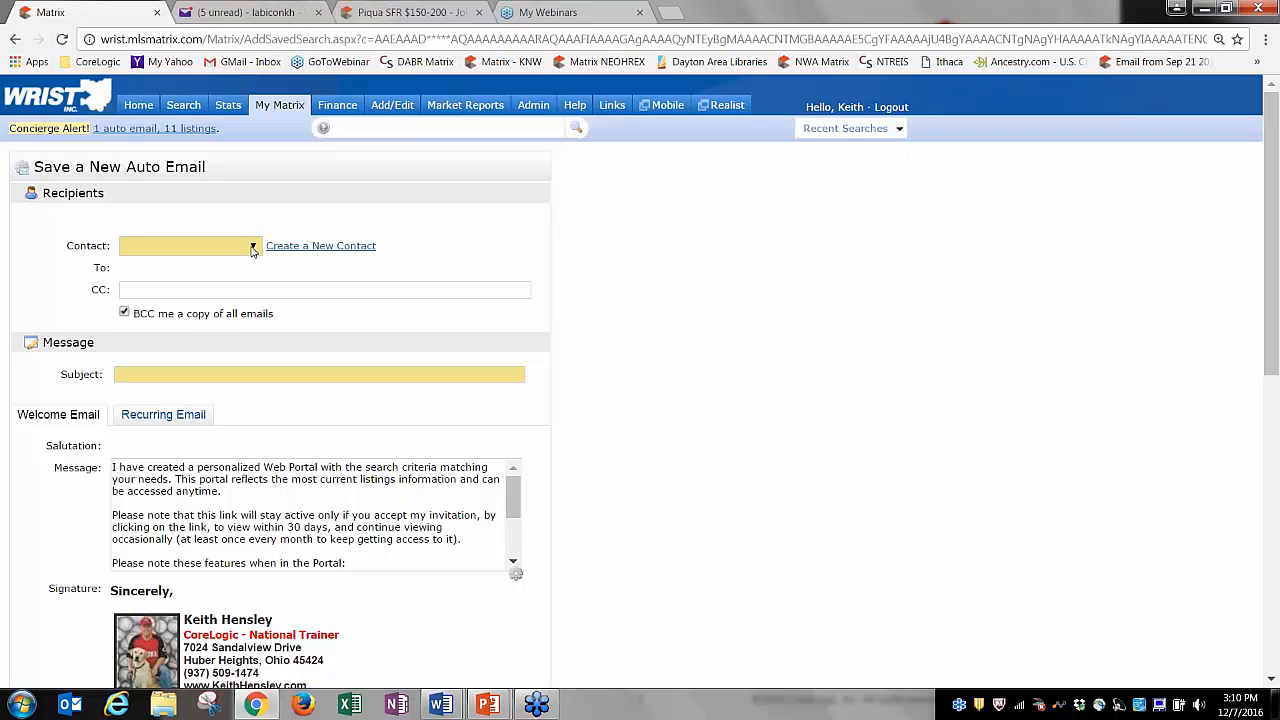
left_click(252, 248)
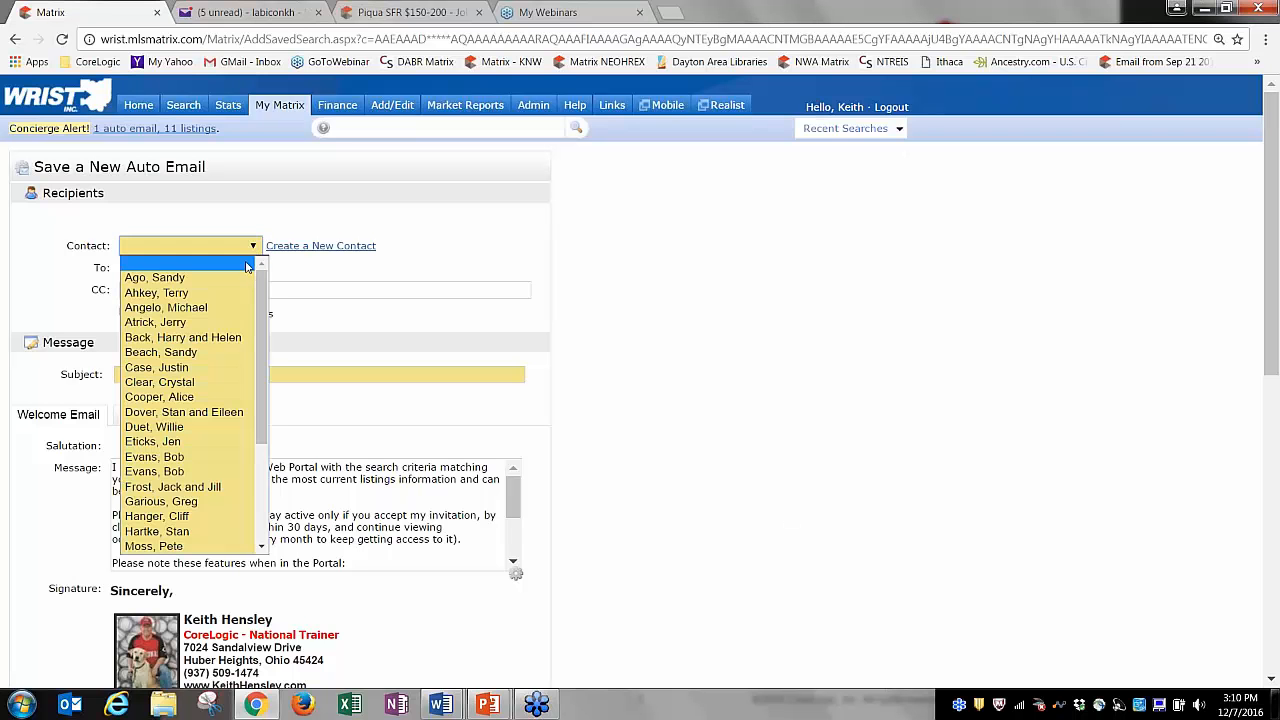
left_click(336, 234)
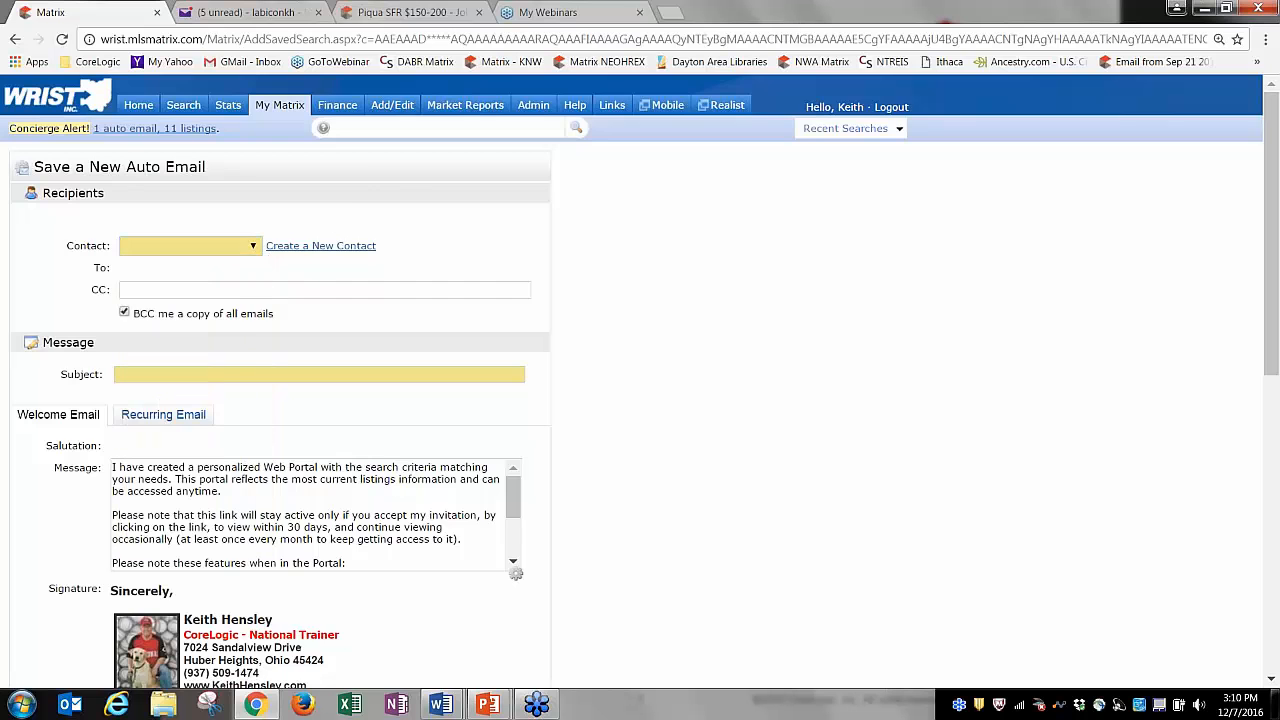
Open a new contact form, look through its fields, then cancel without saving.
left_click(300, 246)
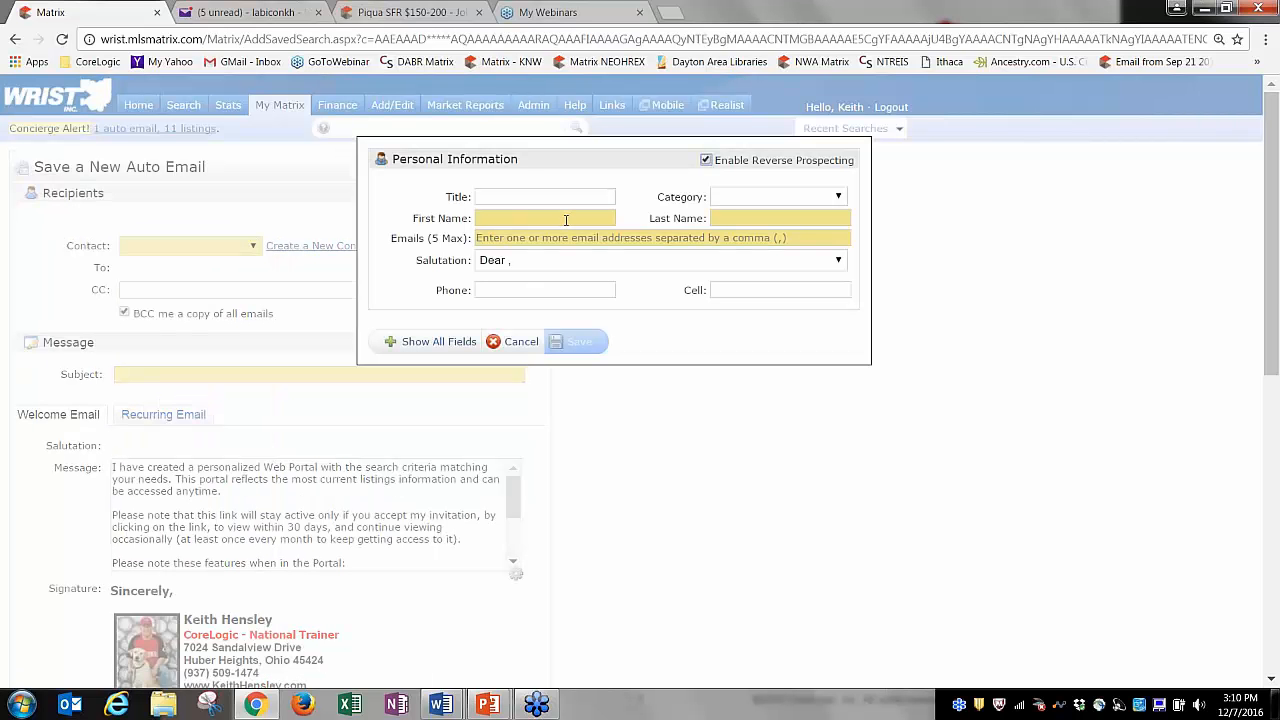
left_click(441, 343)
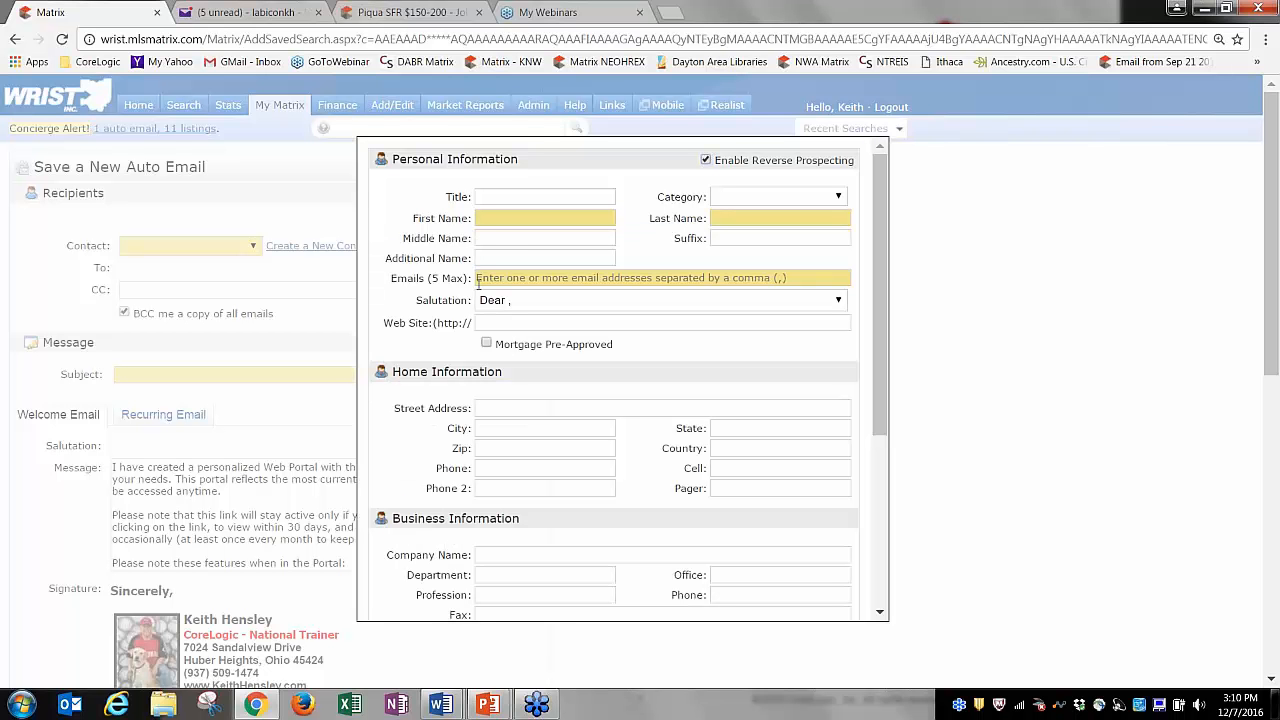
left_click(512, 257)
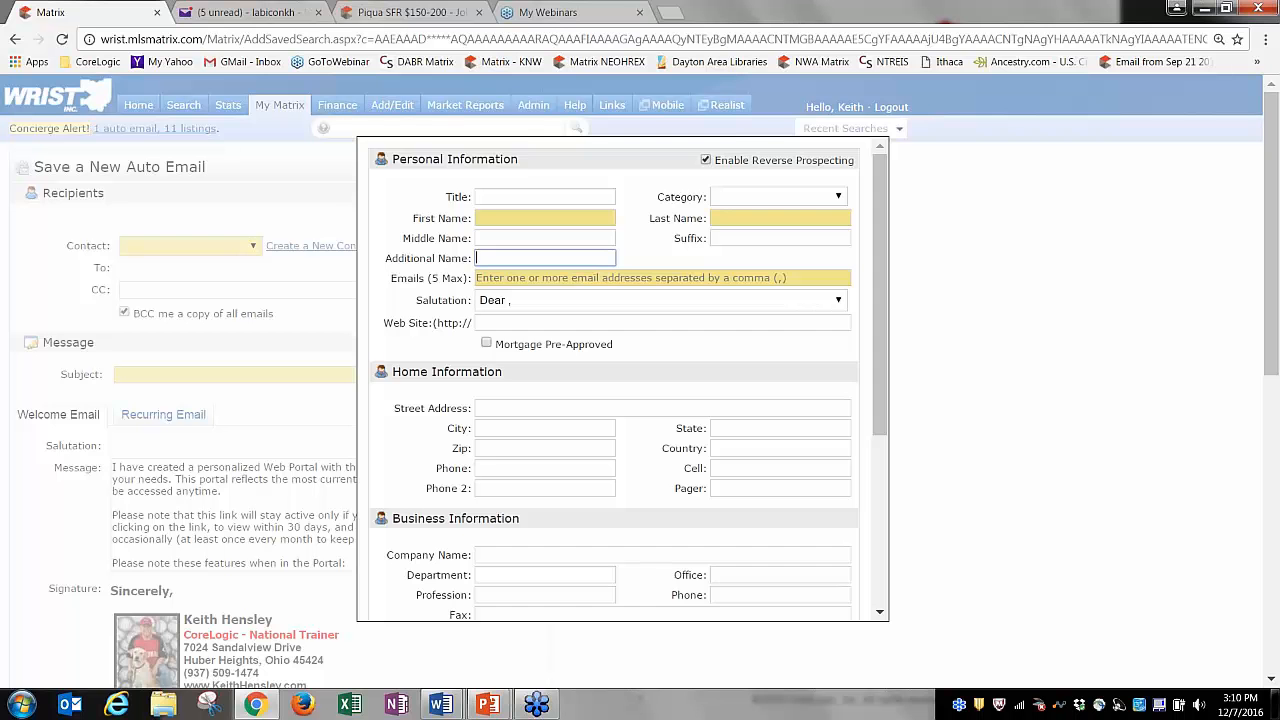
scroll(628, 380, "down", 3)
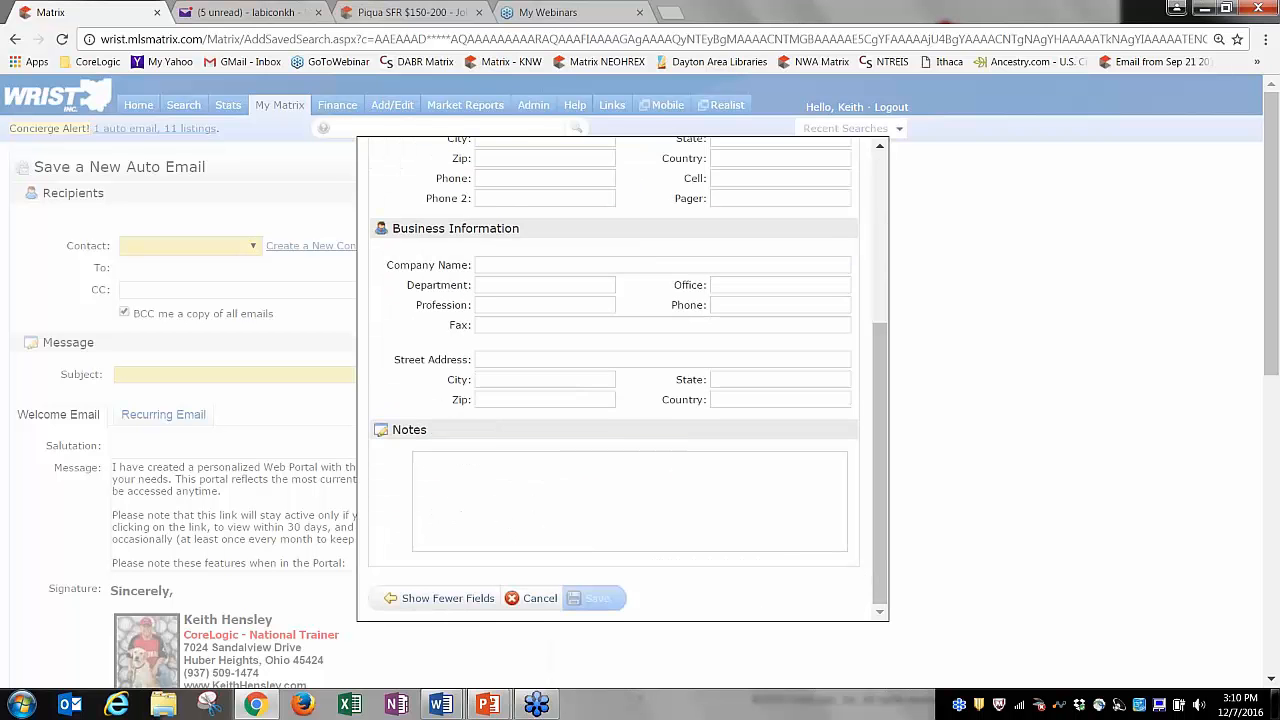
left_click(540, 598)
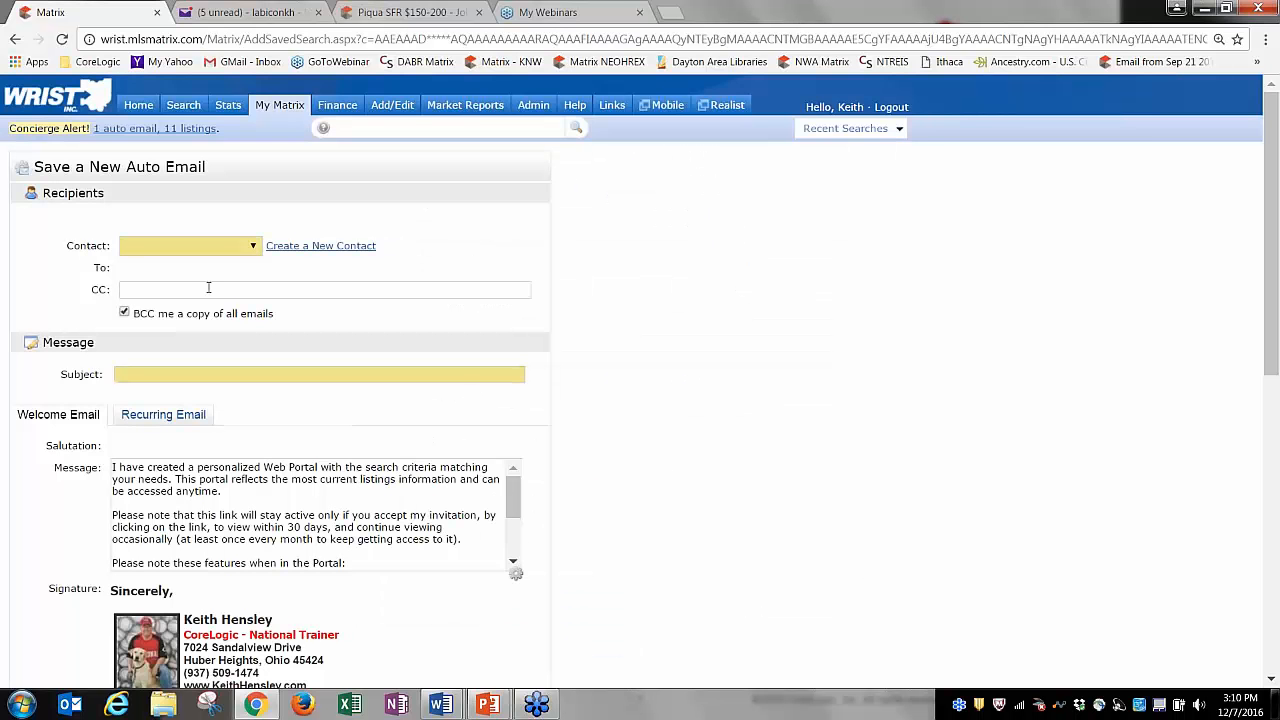
Choose the client couple from the Contact dropdown as the email's recipient.
left_click(202, 250)
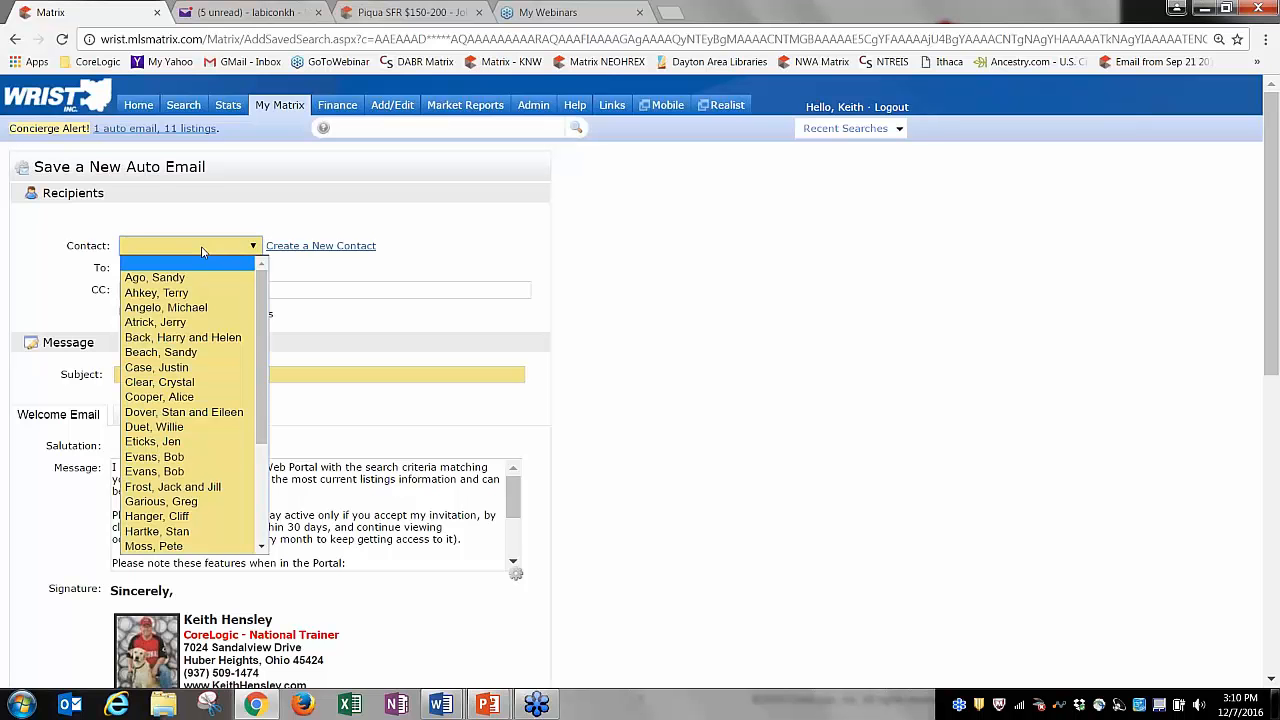
scroll(190, 450, "down", 3)
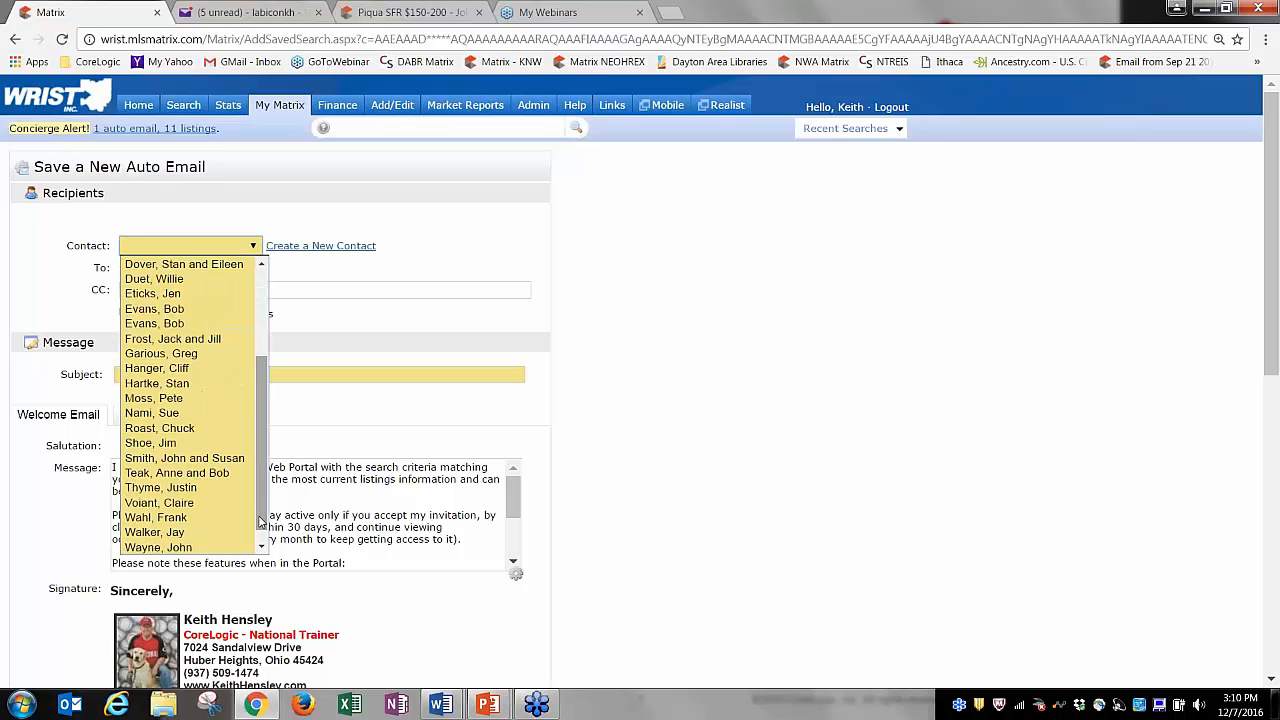
left_click(184, 458)
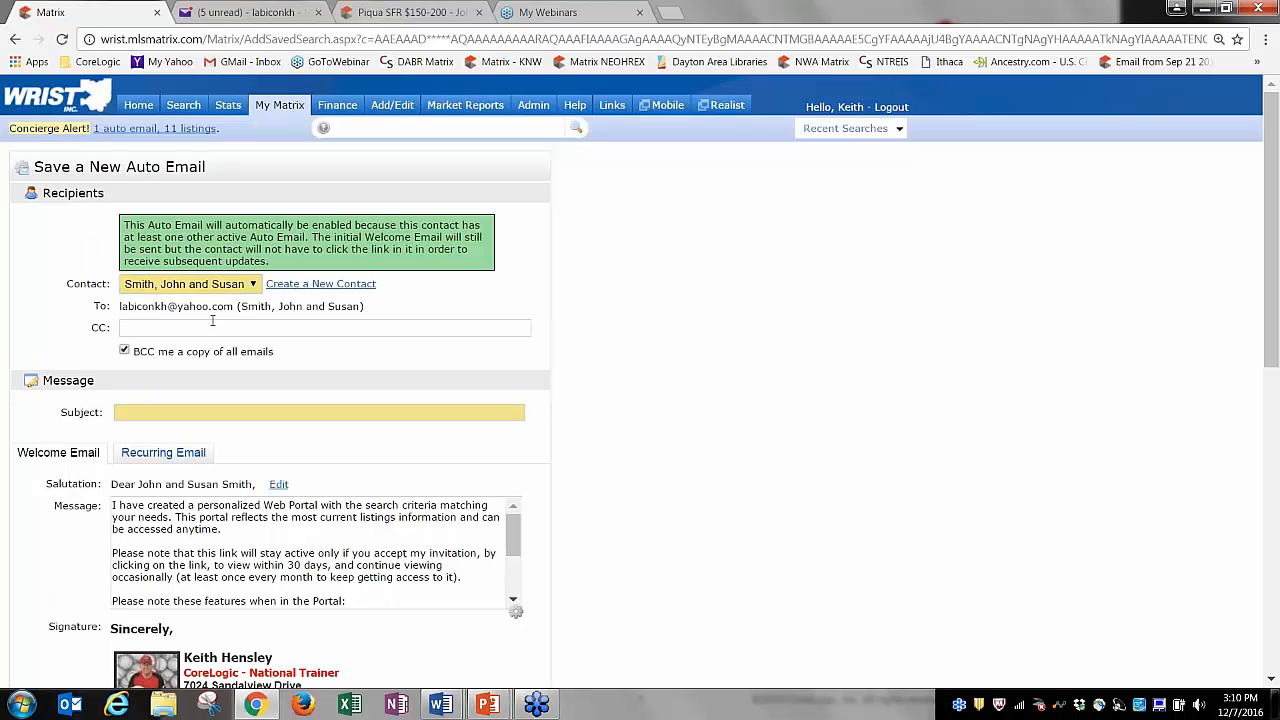
Leave CC blank and set the subject to 'Tipp City SFR $100-$150' from the autocomplete suggestions.
left_click(405, 333)
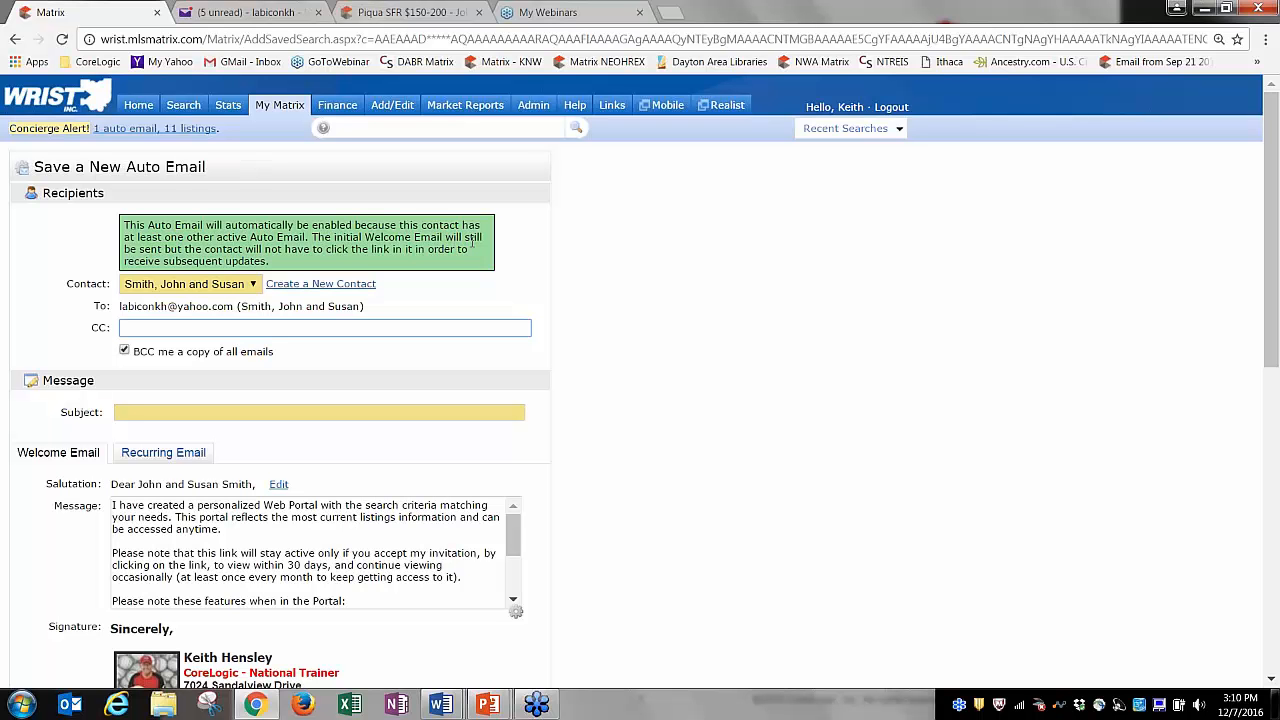
left_click(473, 272)
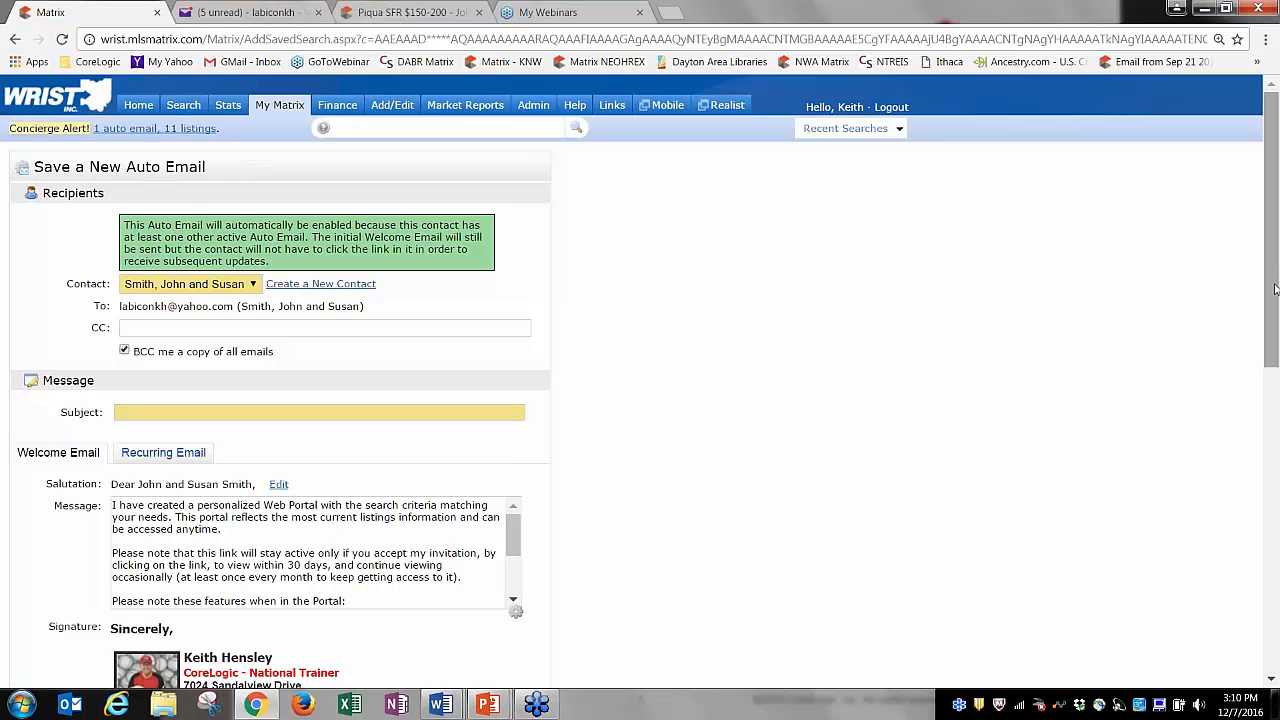
left_click_drag(1276, 292, 1277, 368)
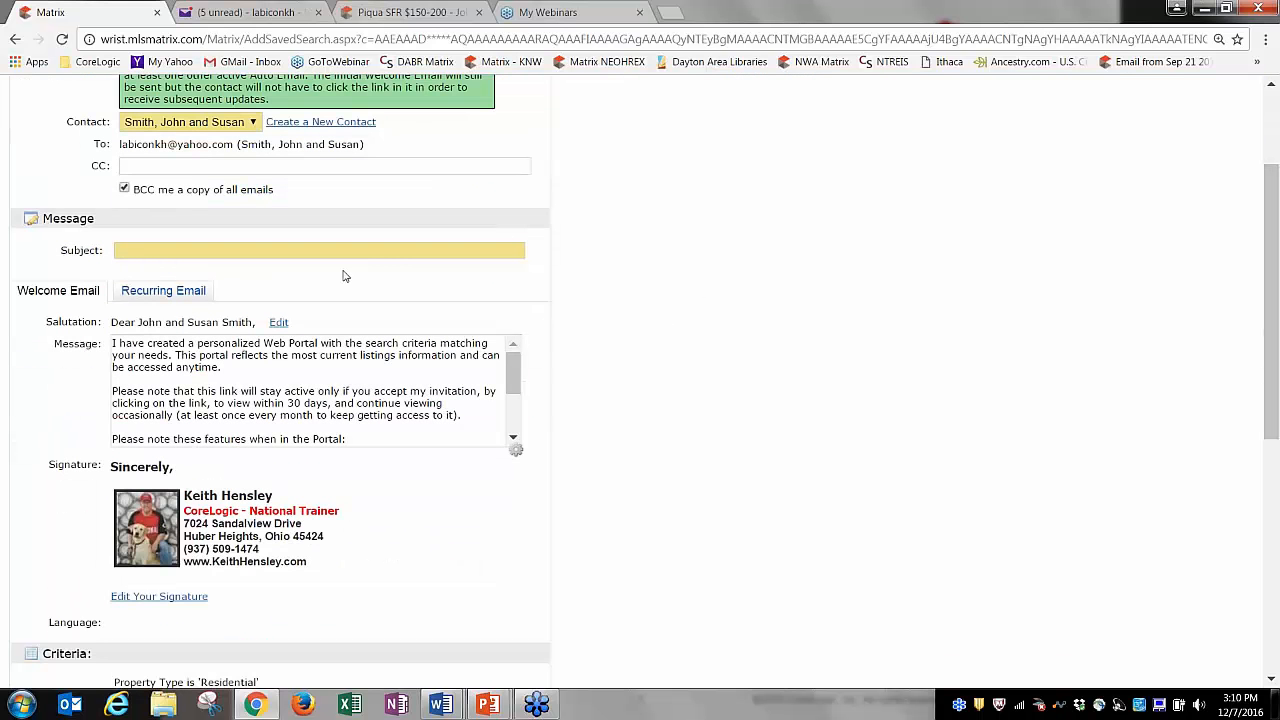
left_click(211, 251)
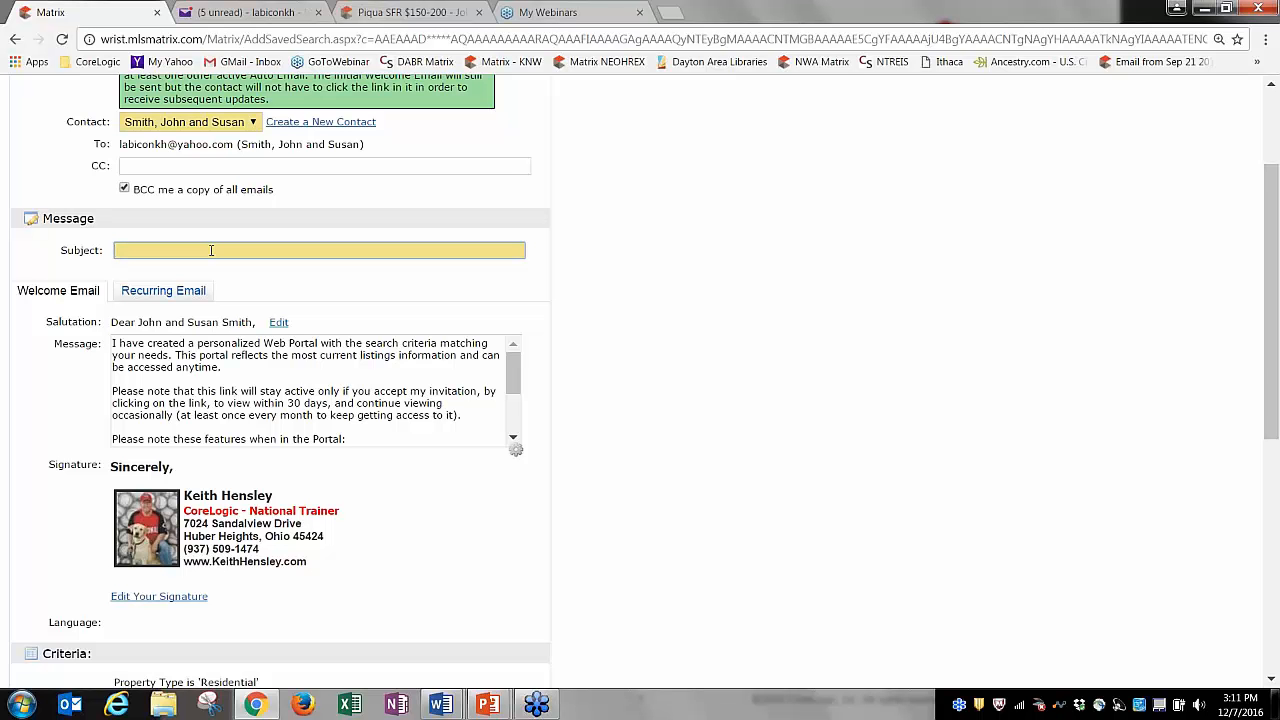
type("Tipp City SFR $100-$150")
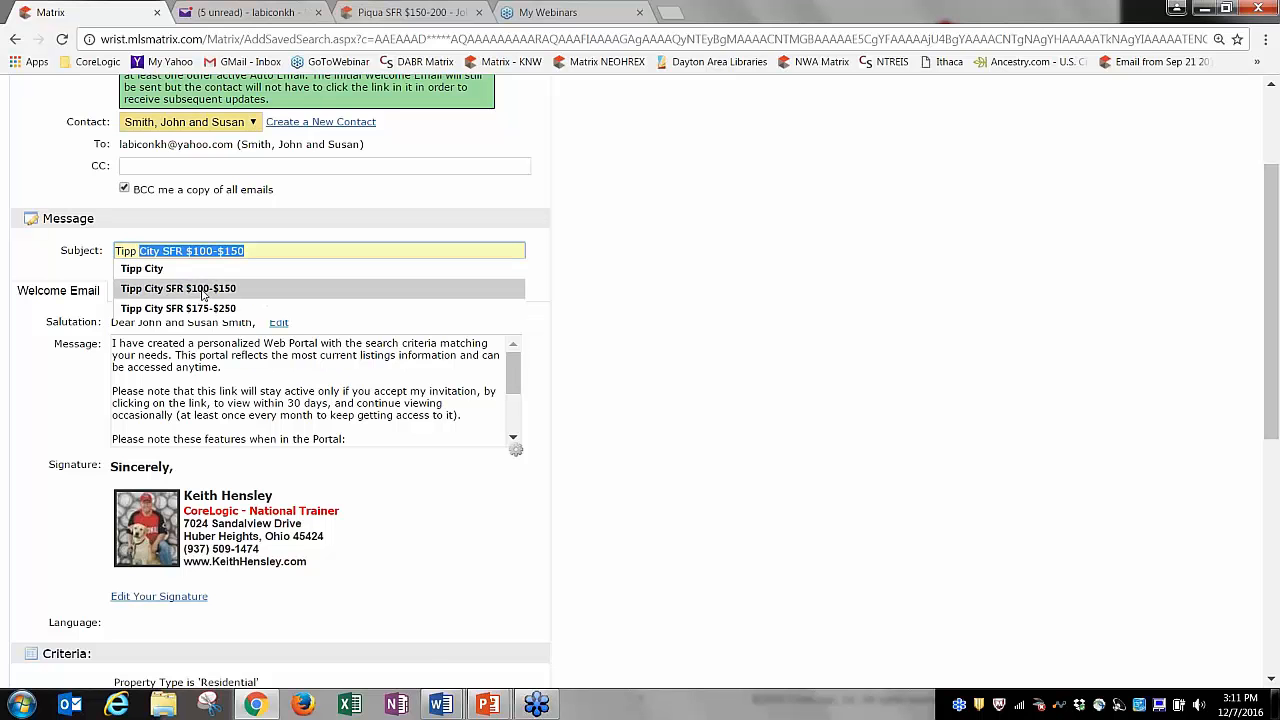
left_click(203, 292)
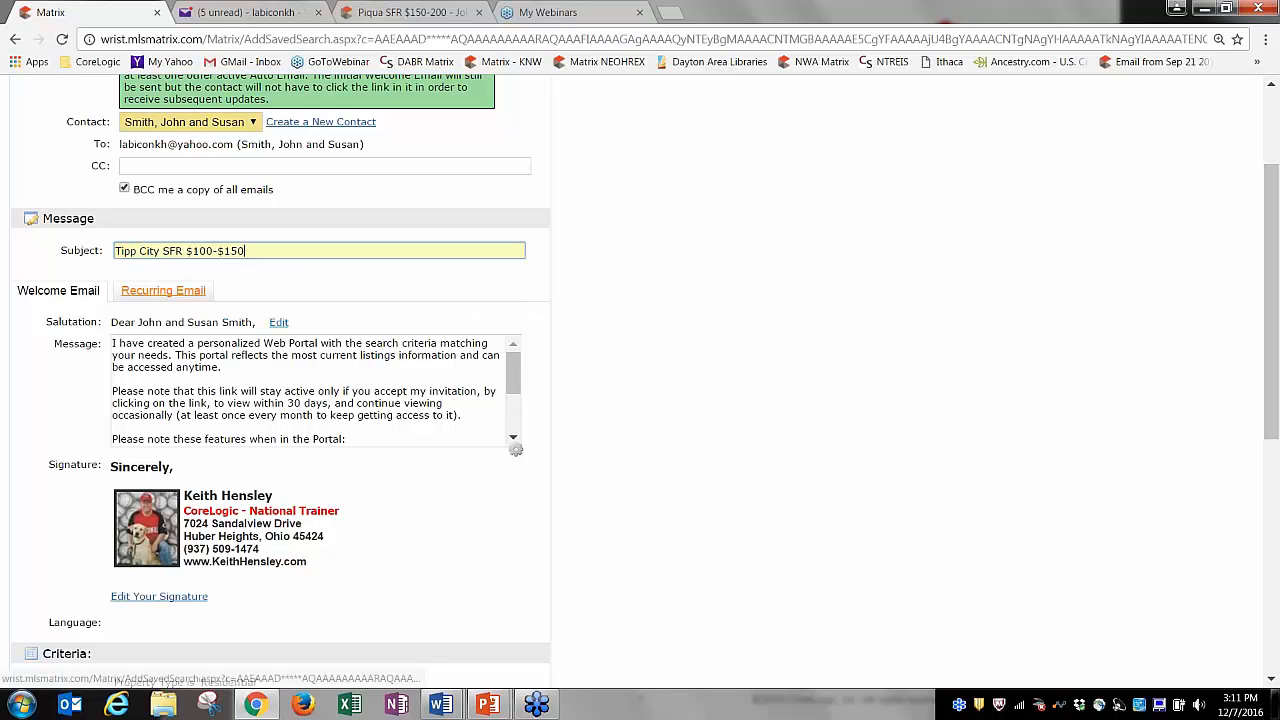
left_click(512, 380)
left_click(125, 293)
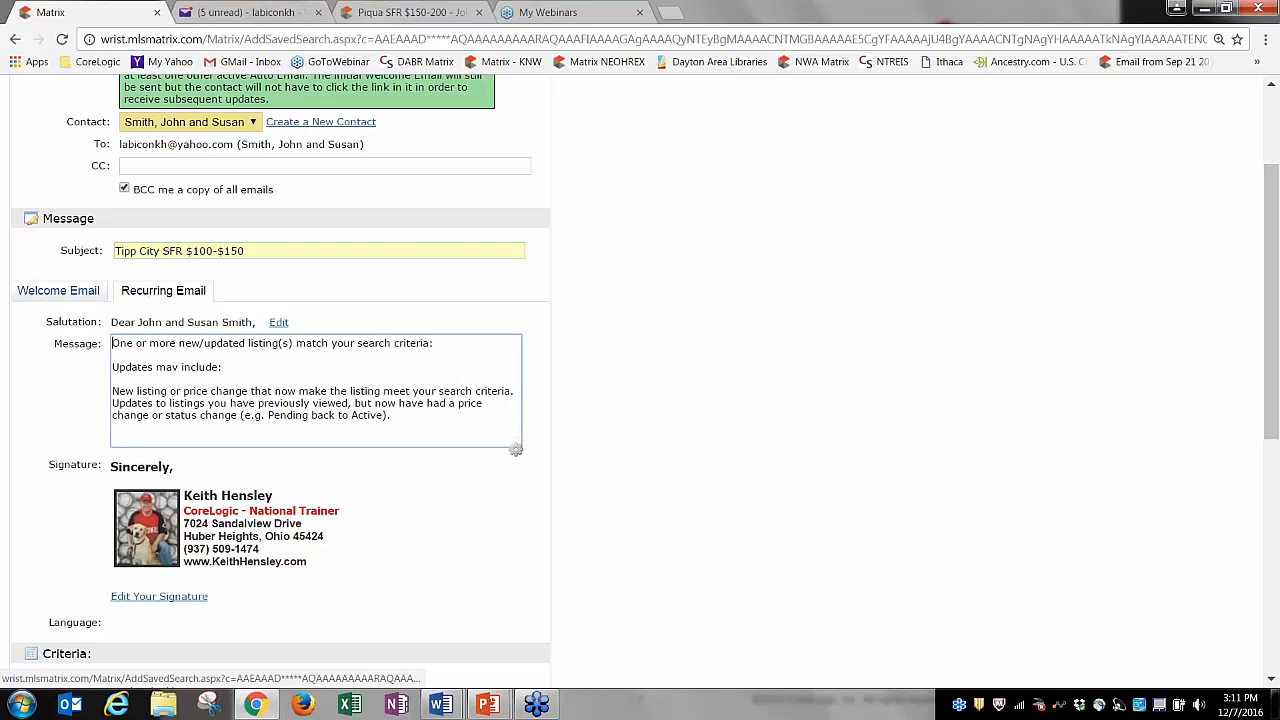
left_click(80, 291)
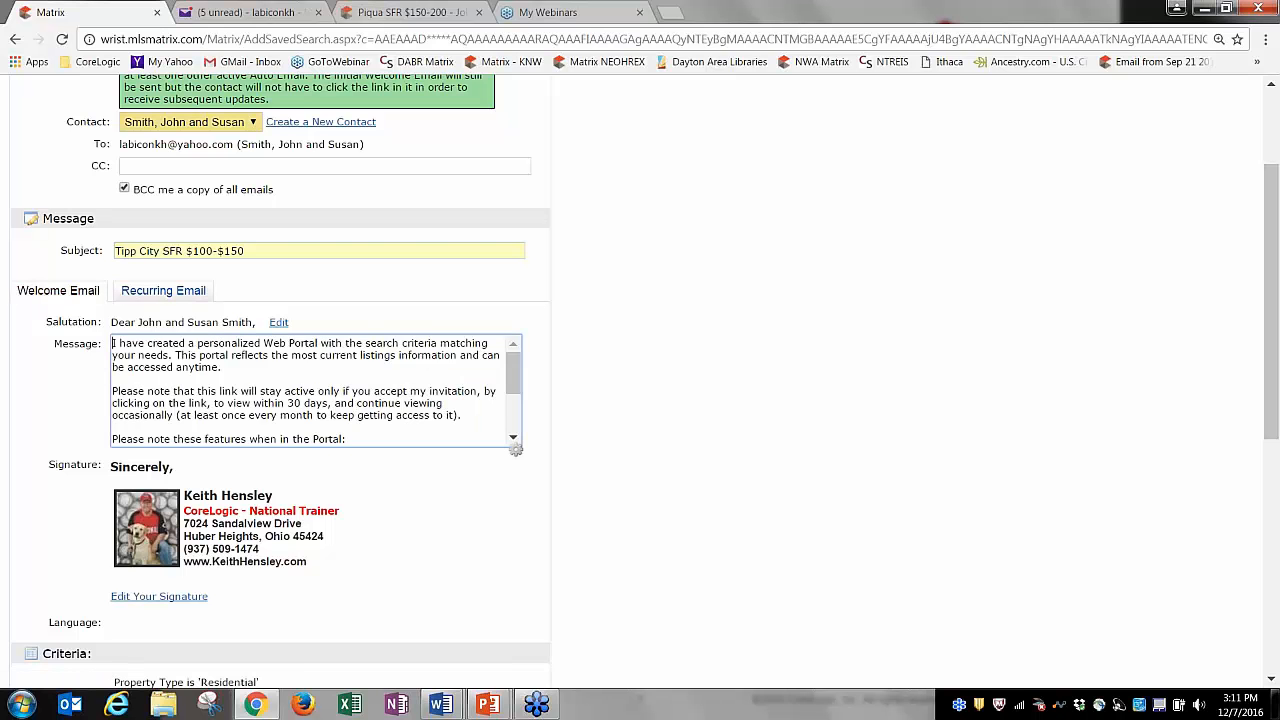
left_click_drag(514, 375, 510, 432)
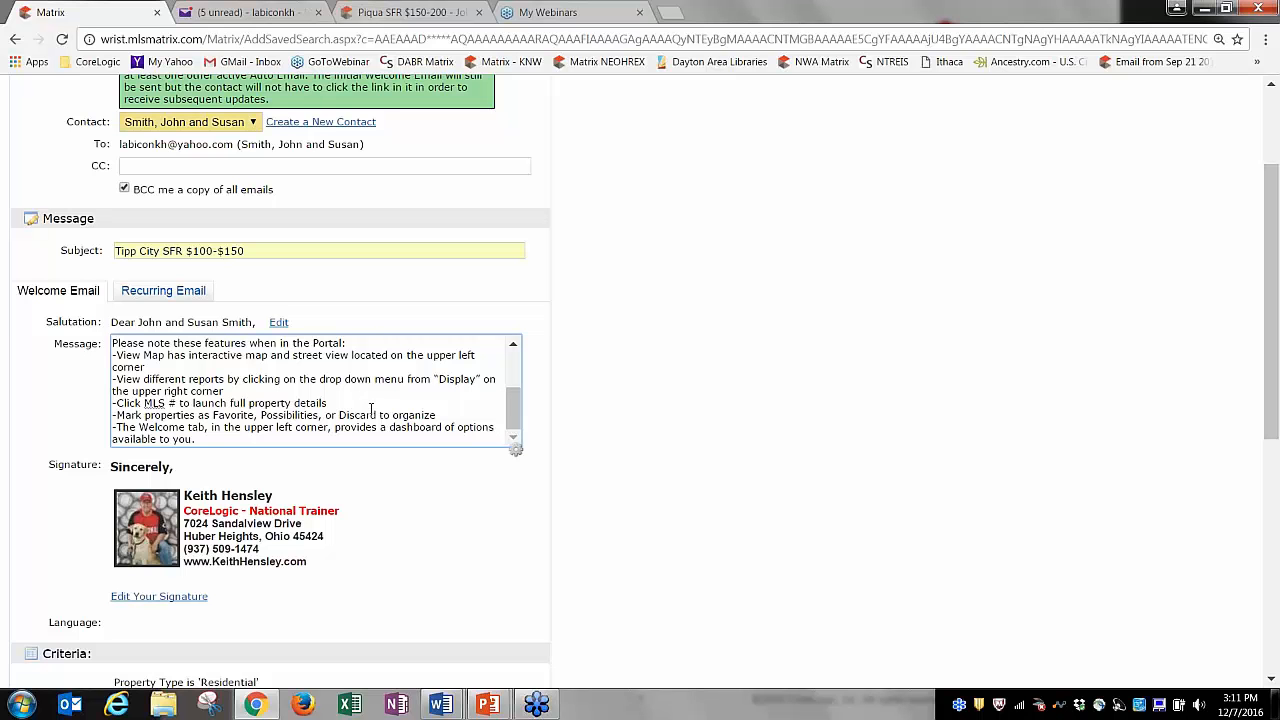
left_click_drag(210, 426, 112, 379)
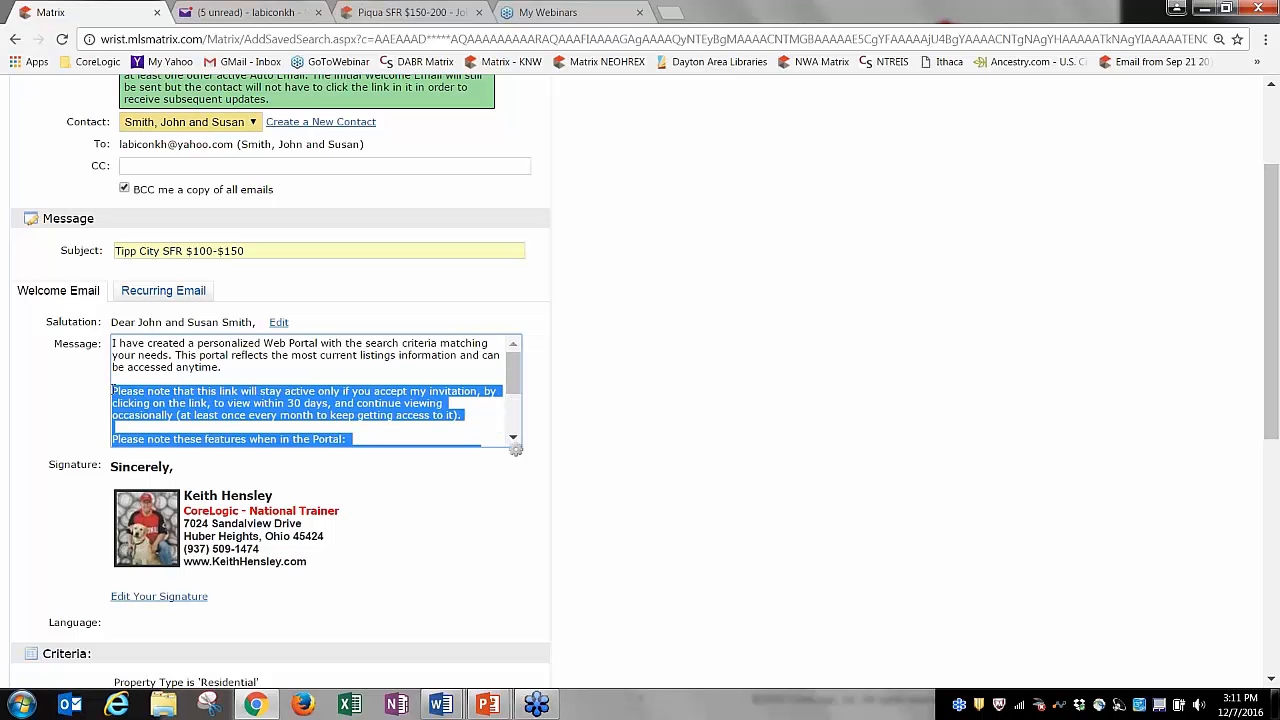
key("Delete")
type("kdjdkjfdkjfkldjkldjf")
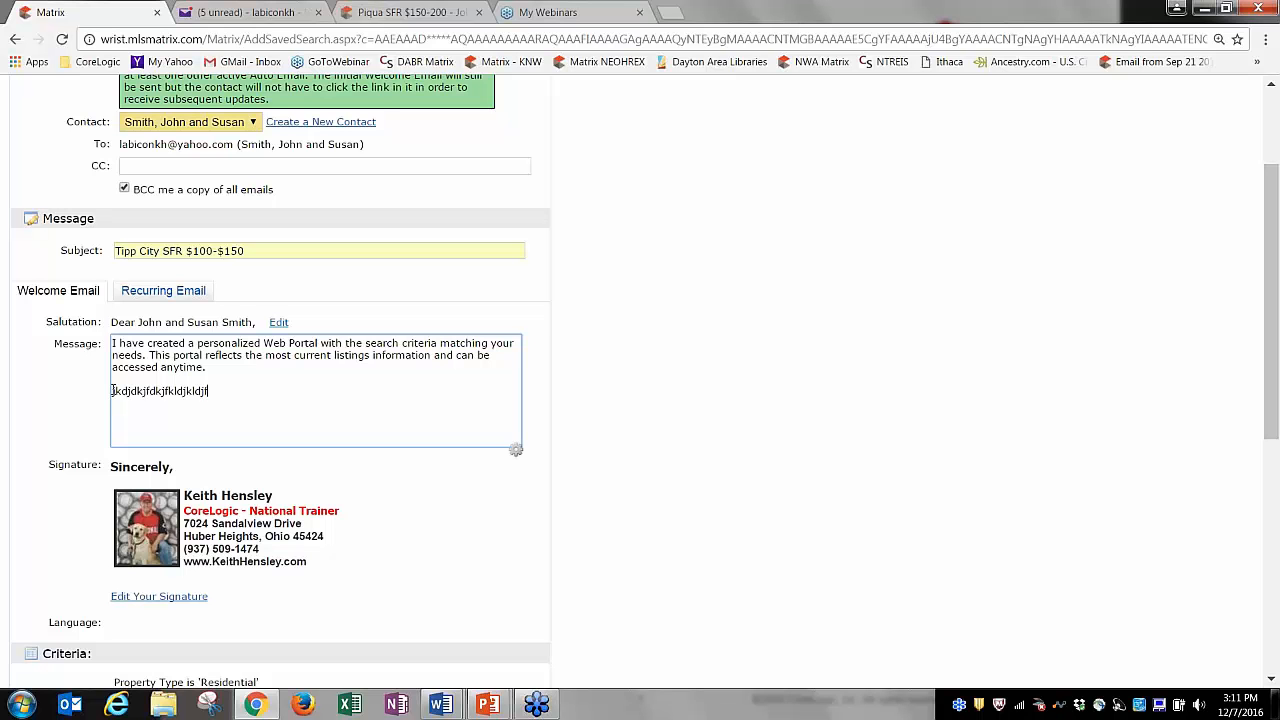
left_click(516, 450)
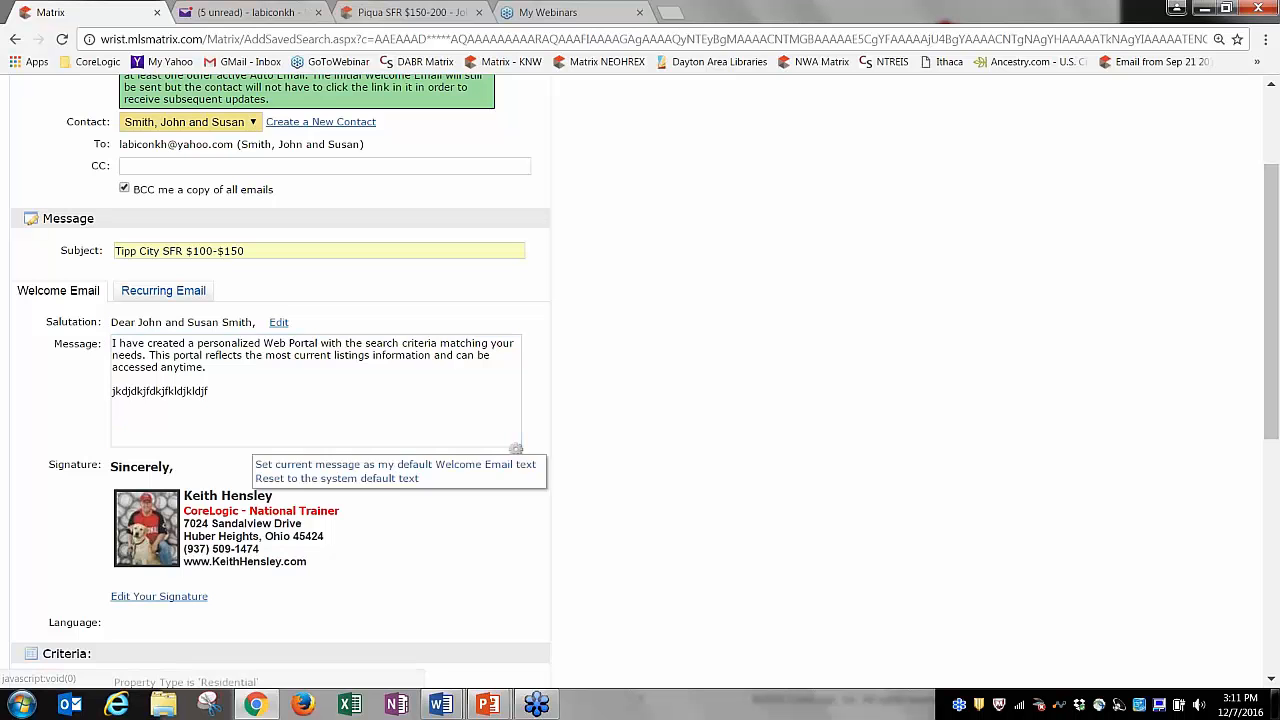
key("ctrl+a")
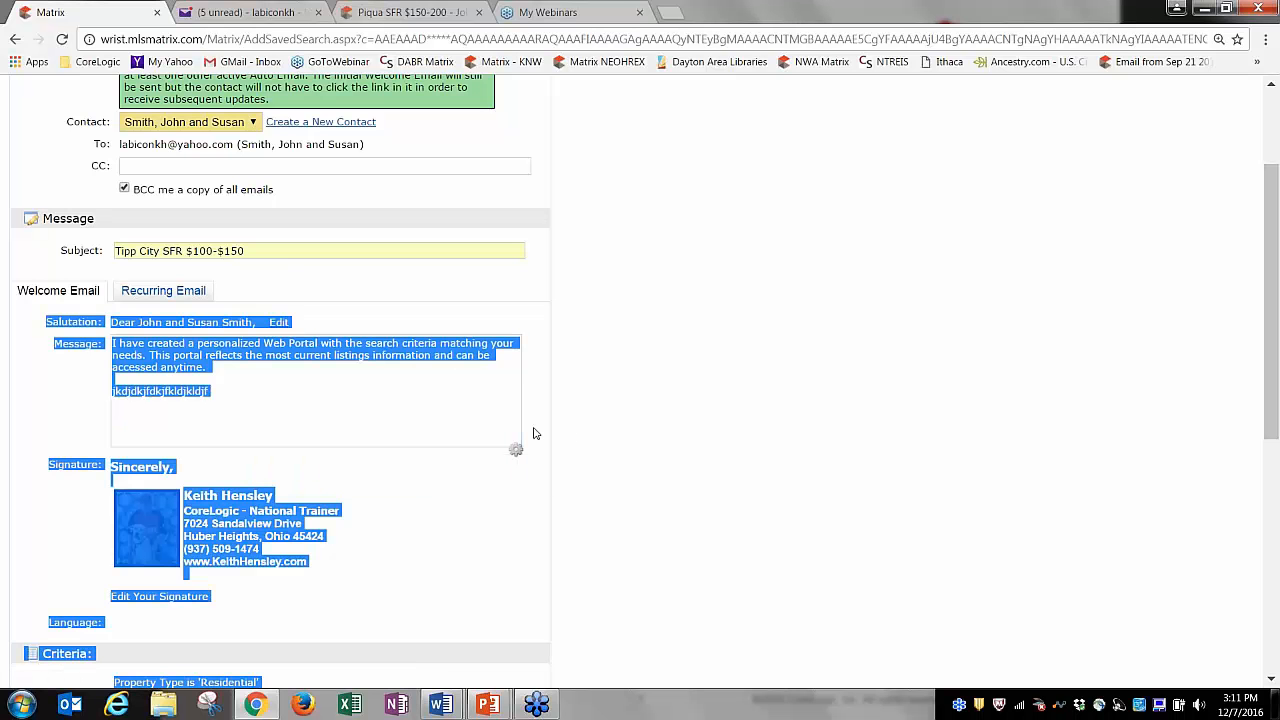
left_click(533, 433)
left_click(516, 450)
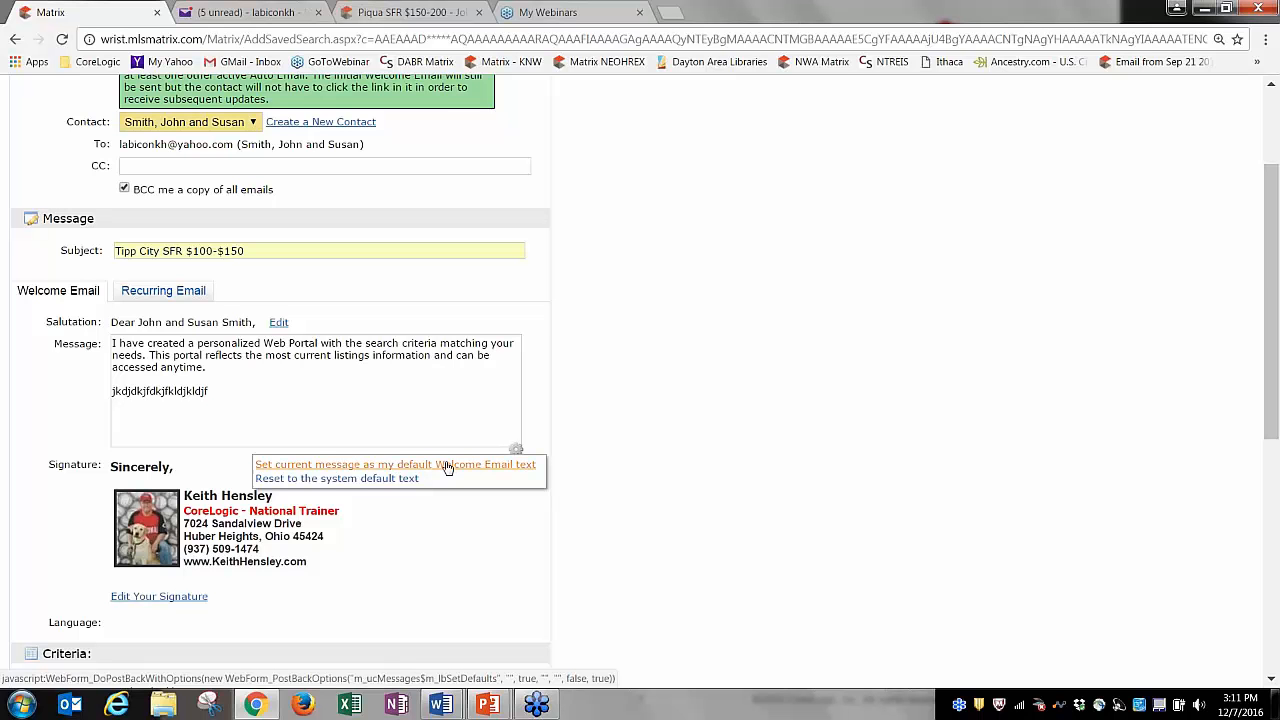
left_click(373, 479)
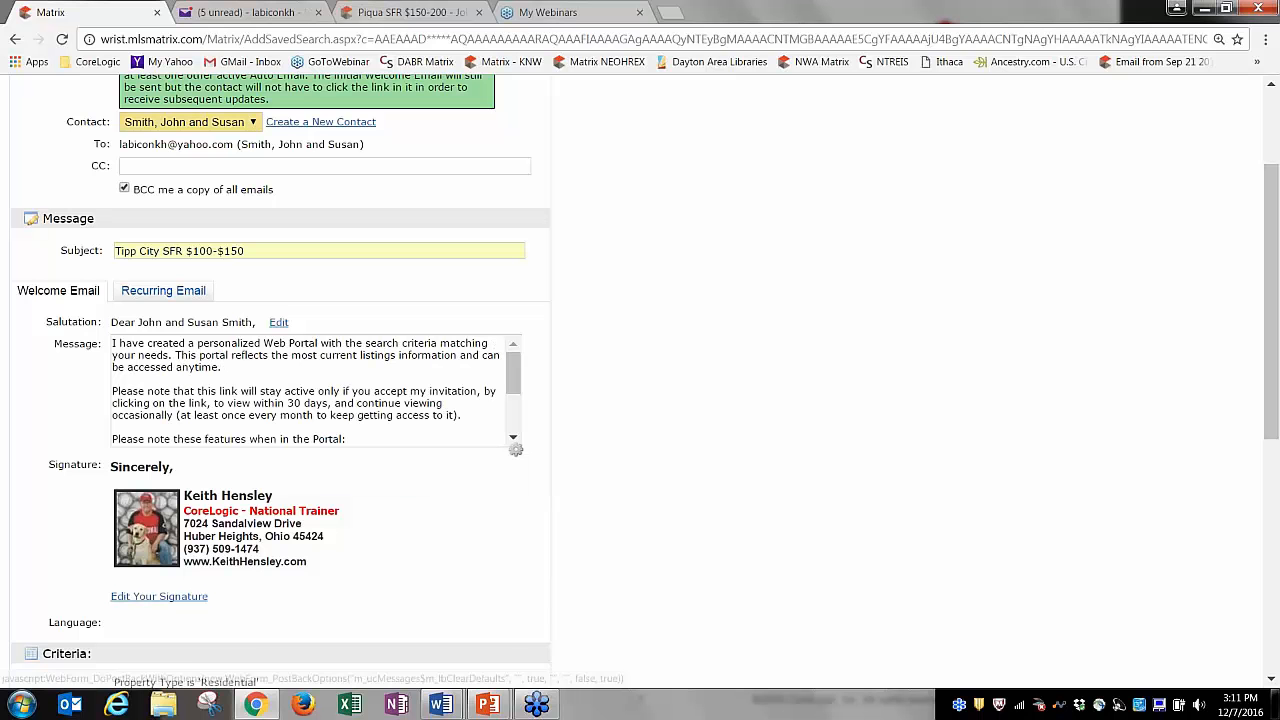
Compare the Recurring Email and Welcome messages, ending on the Recurring Email message.
left_click(163, 292)
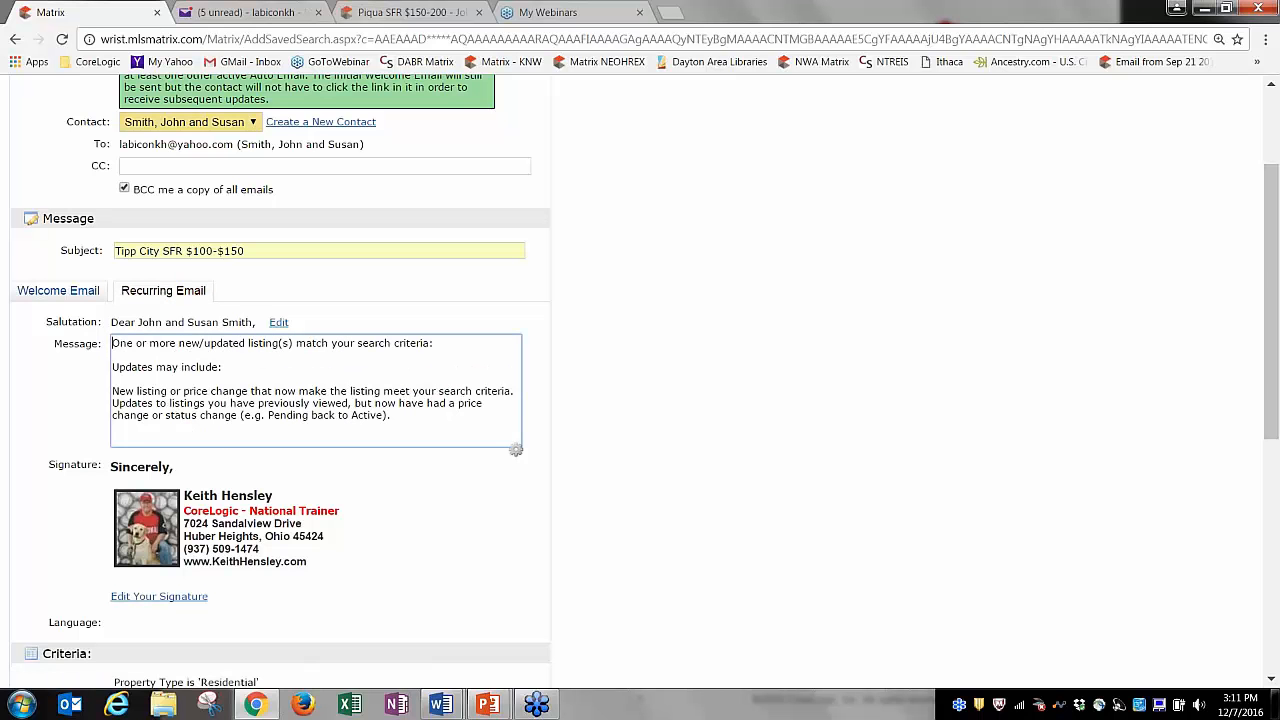
left_click(58, 290)
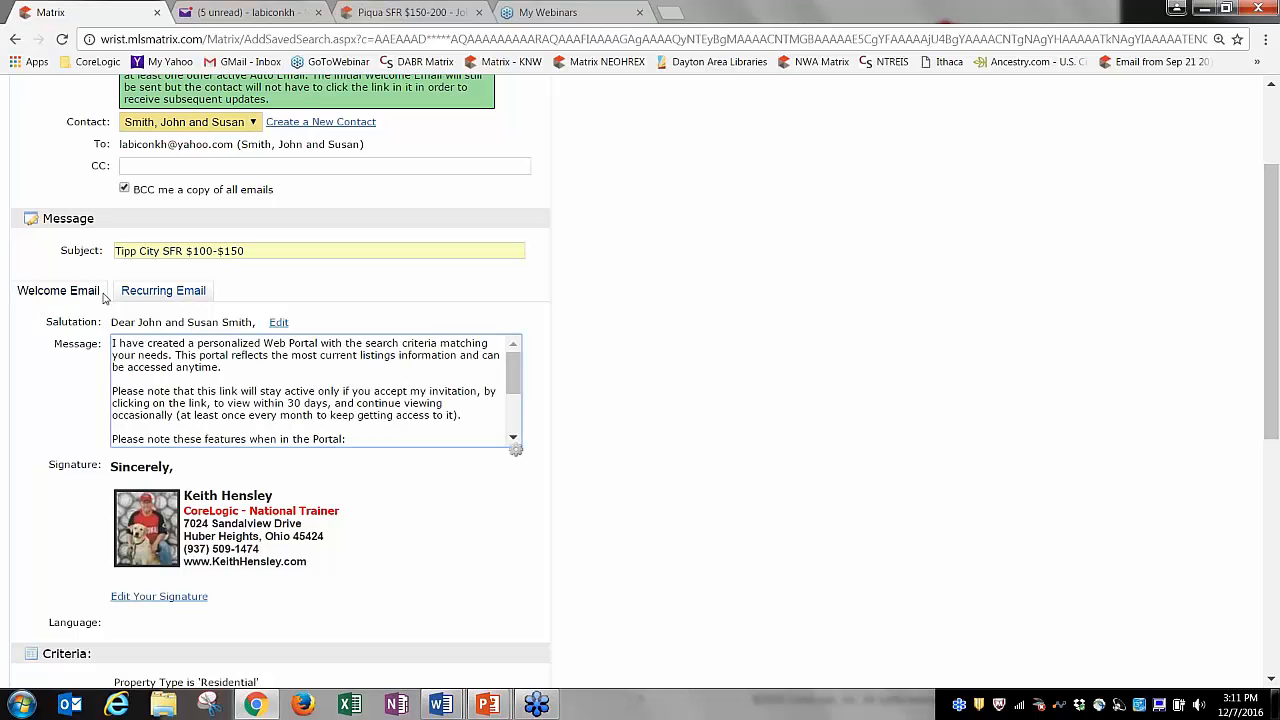
left_click(145, 293)
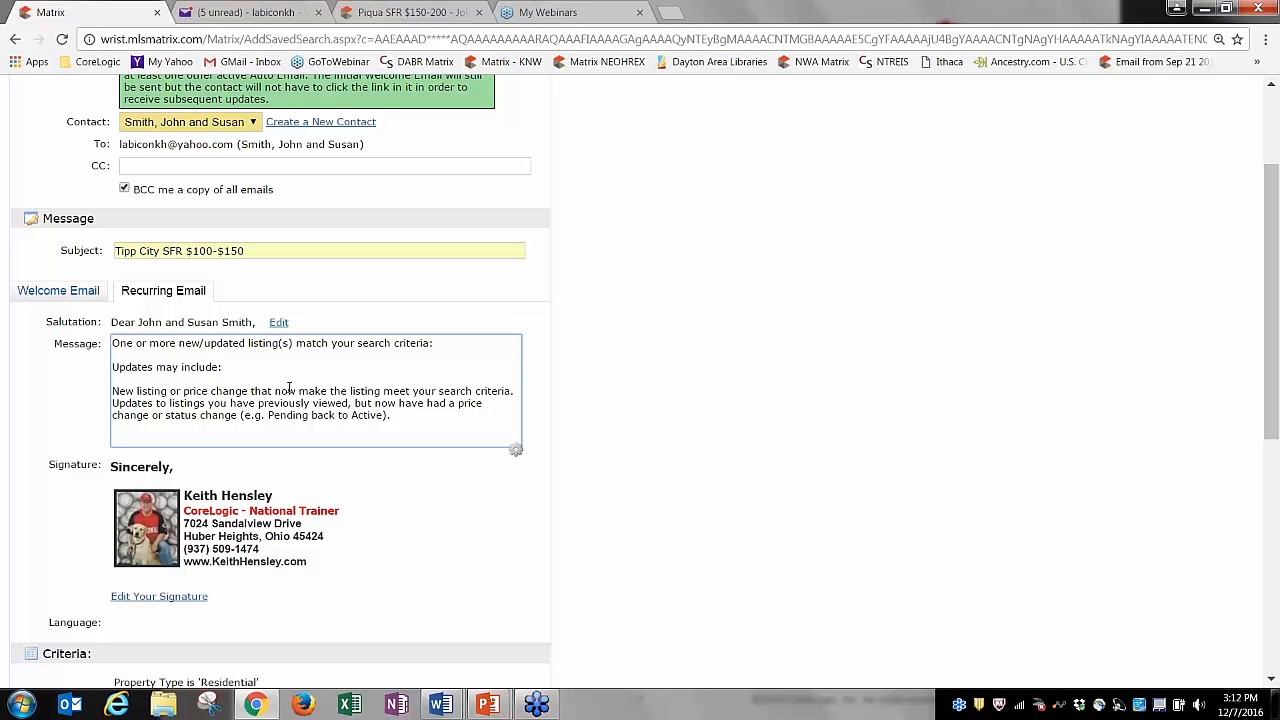
Replace the recurring message body with test text, then reset it to the system default text.
left_click_drag(400, 423, 112, 366)
key("BackSpace")
type("djkjdkjkdjfkd")
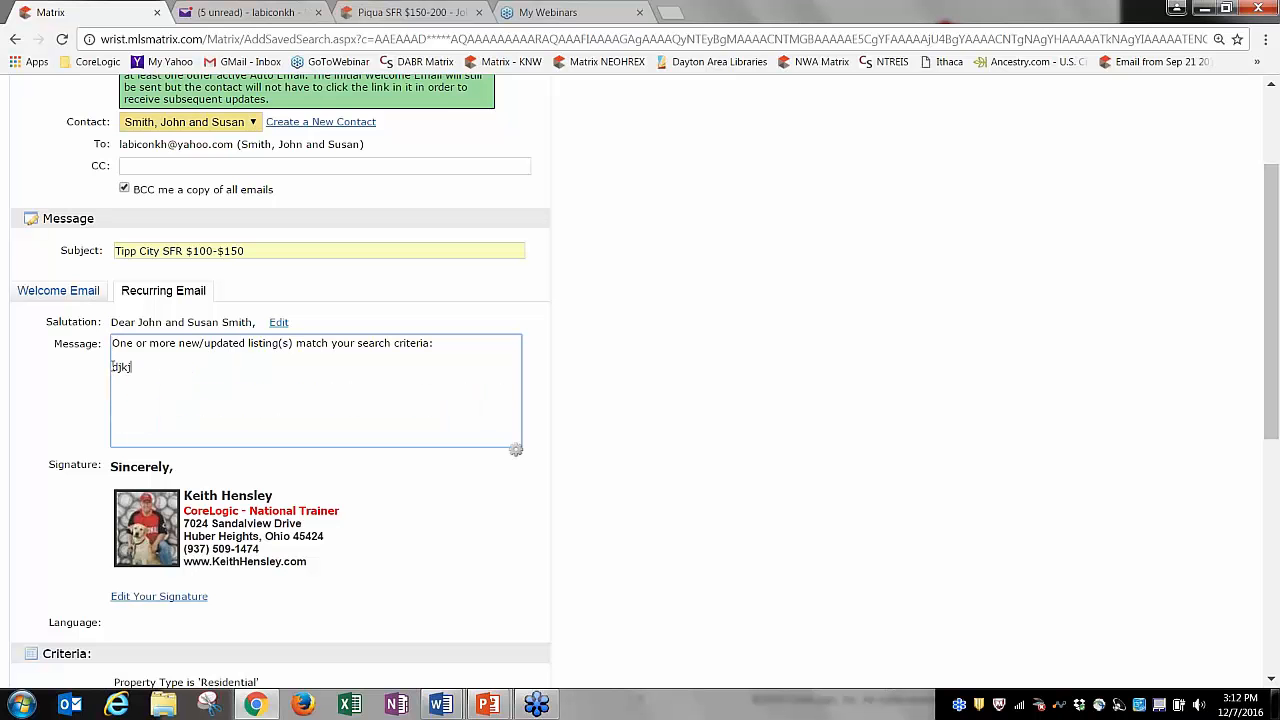
left_click(516, 450)
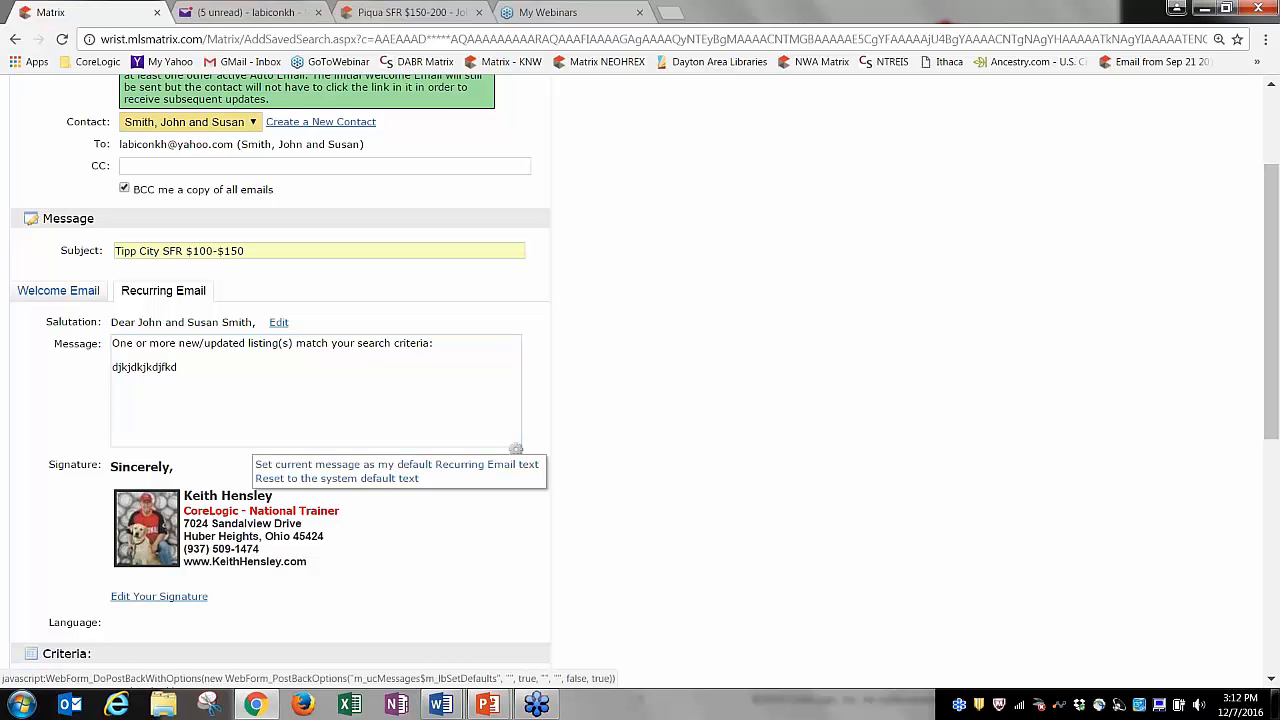
left_click(409, 479)
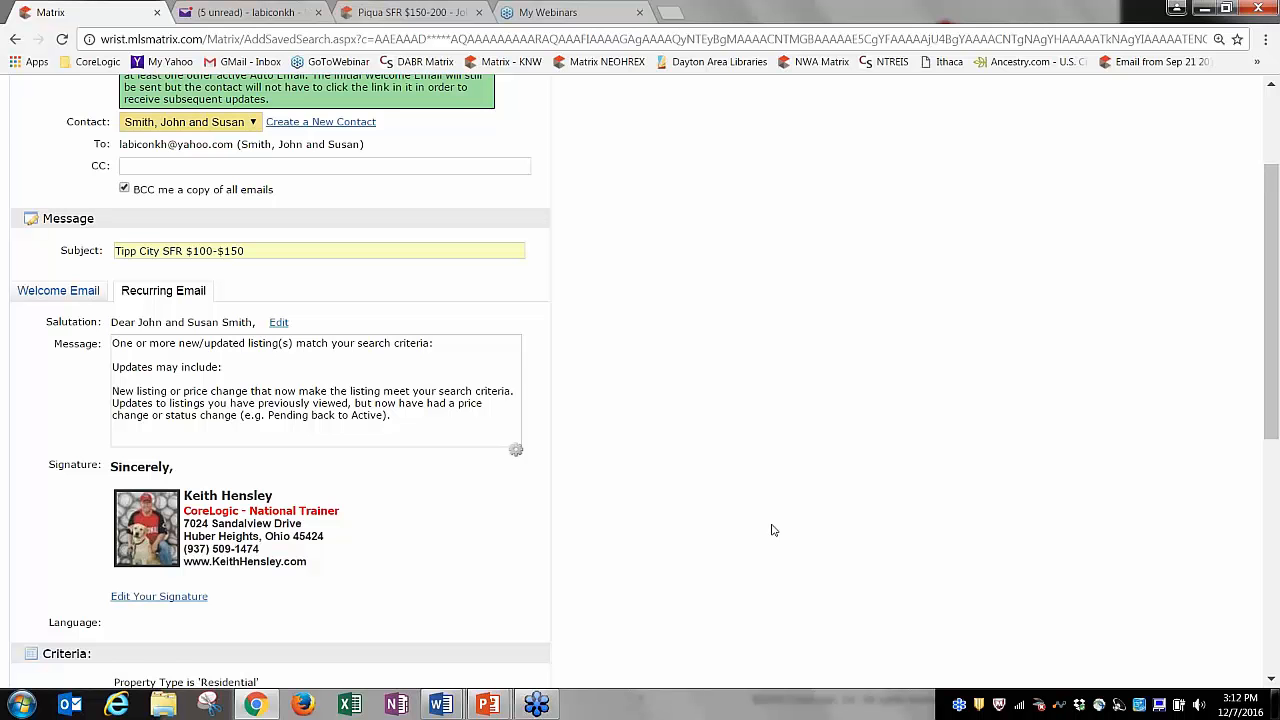
Toggle the All AM and All PM schedule boxes and the blind-copy option.
left_click_drag(1276, 366, 1278, 617)
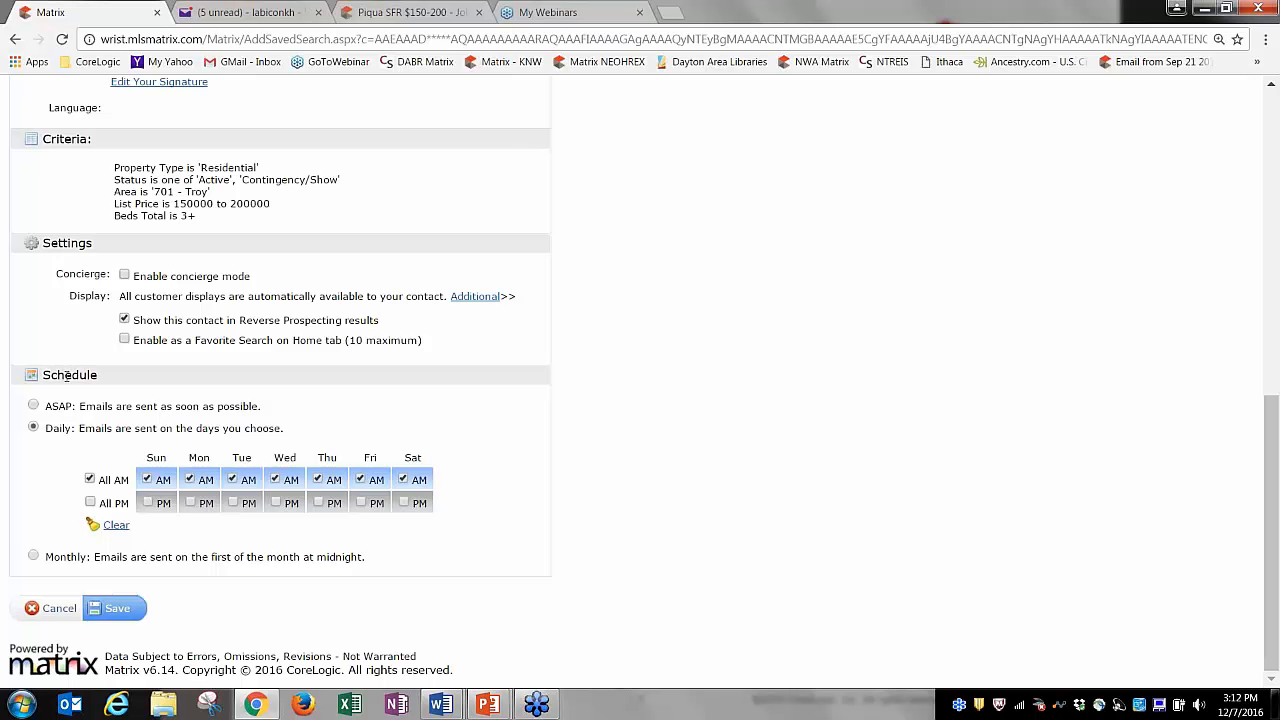
left_click(90, 480)
left_click(90, 502)
left_click(90, 480)
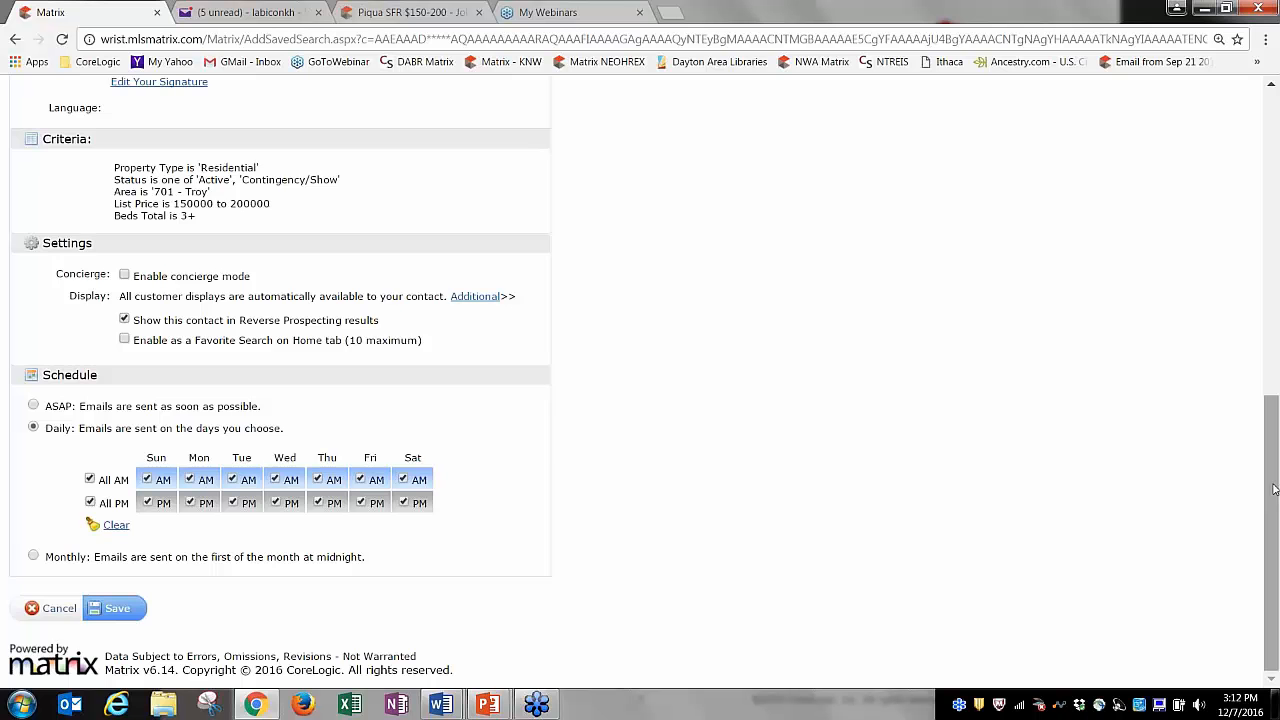
left_click_drag(1272, 490, 1270, 168)
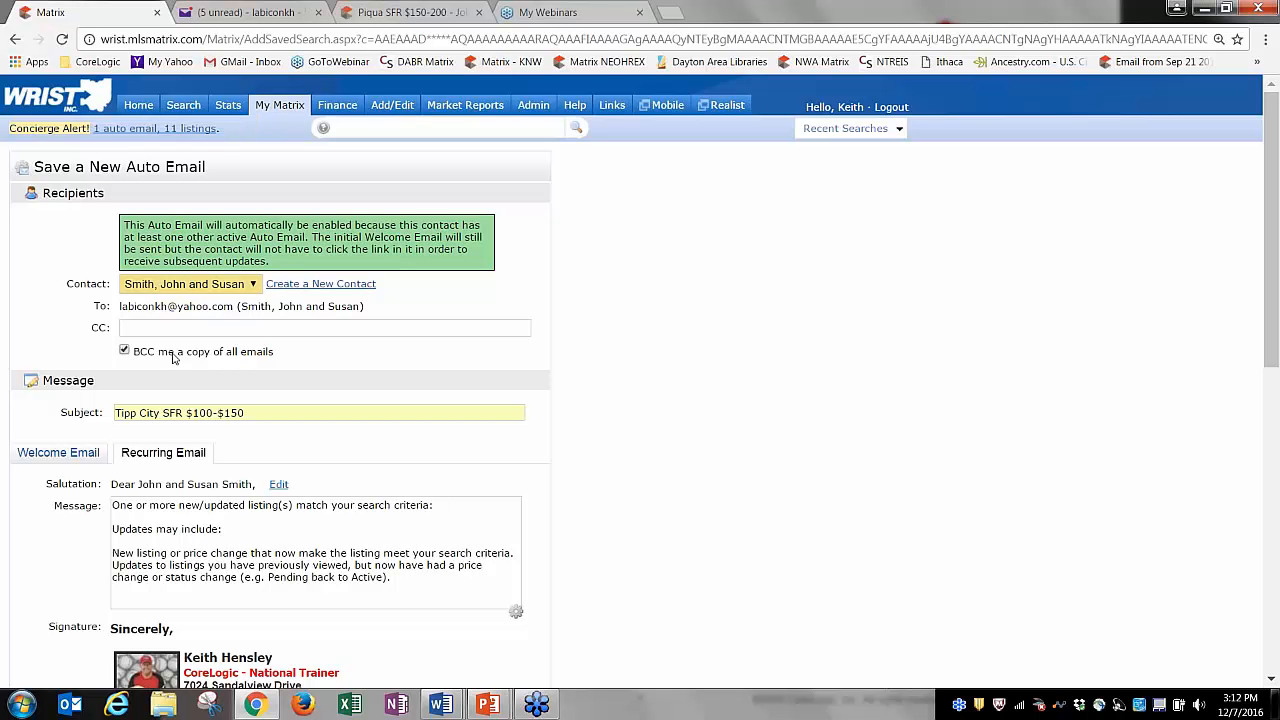
left_click(124, 351)
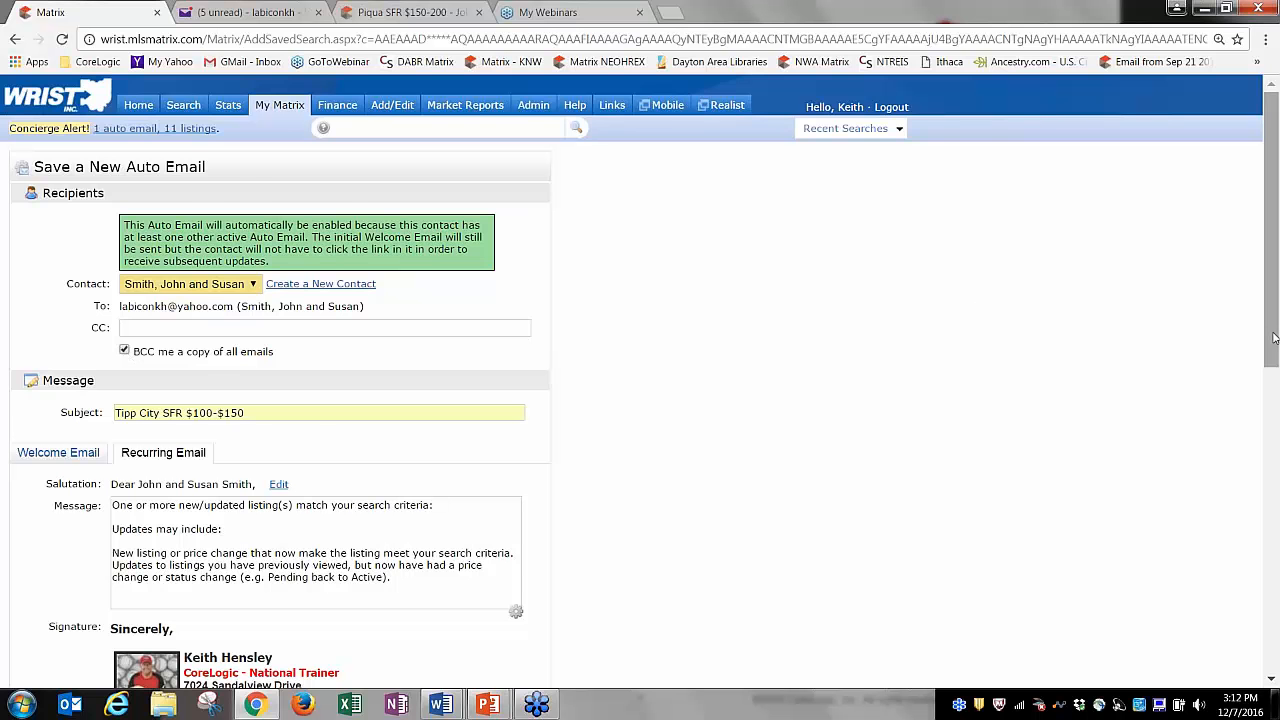
Set the schedule to ASAP and save the auto email.
left_click_drag(1272, 336, 1277, 625)
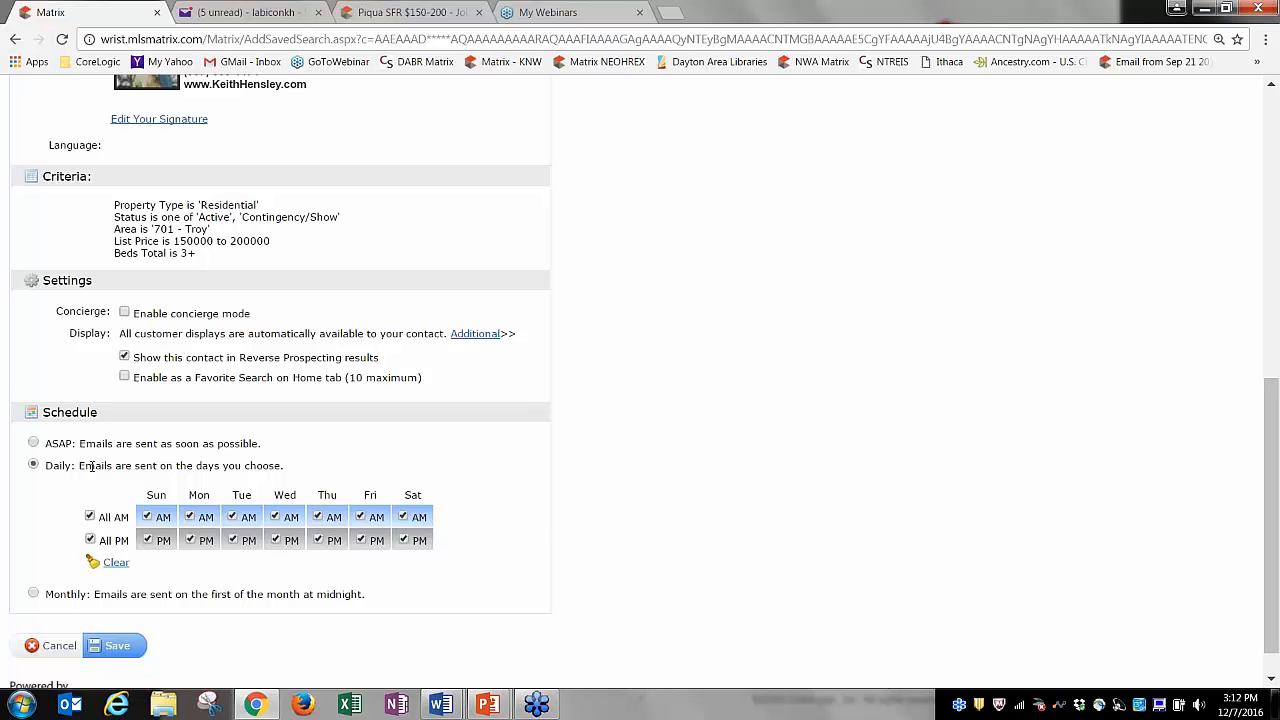
left_click(33, 443)
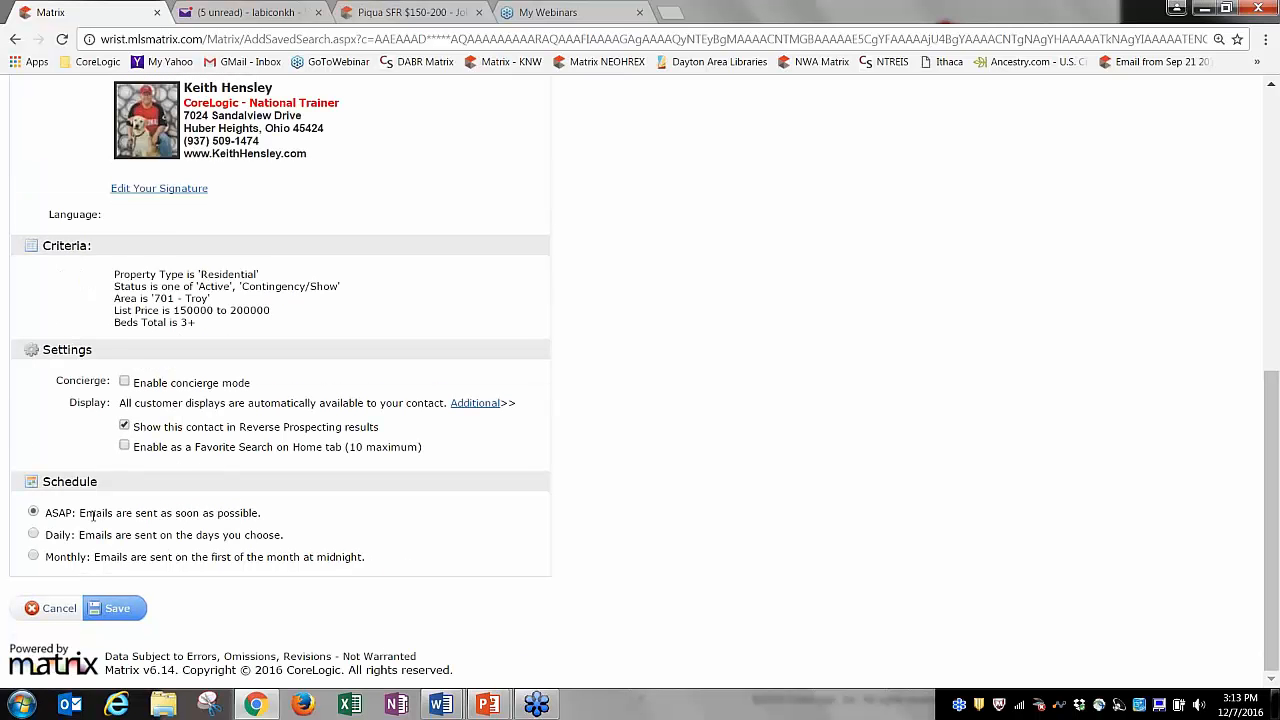
left_click(116, 609)
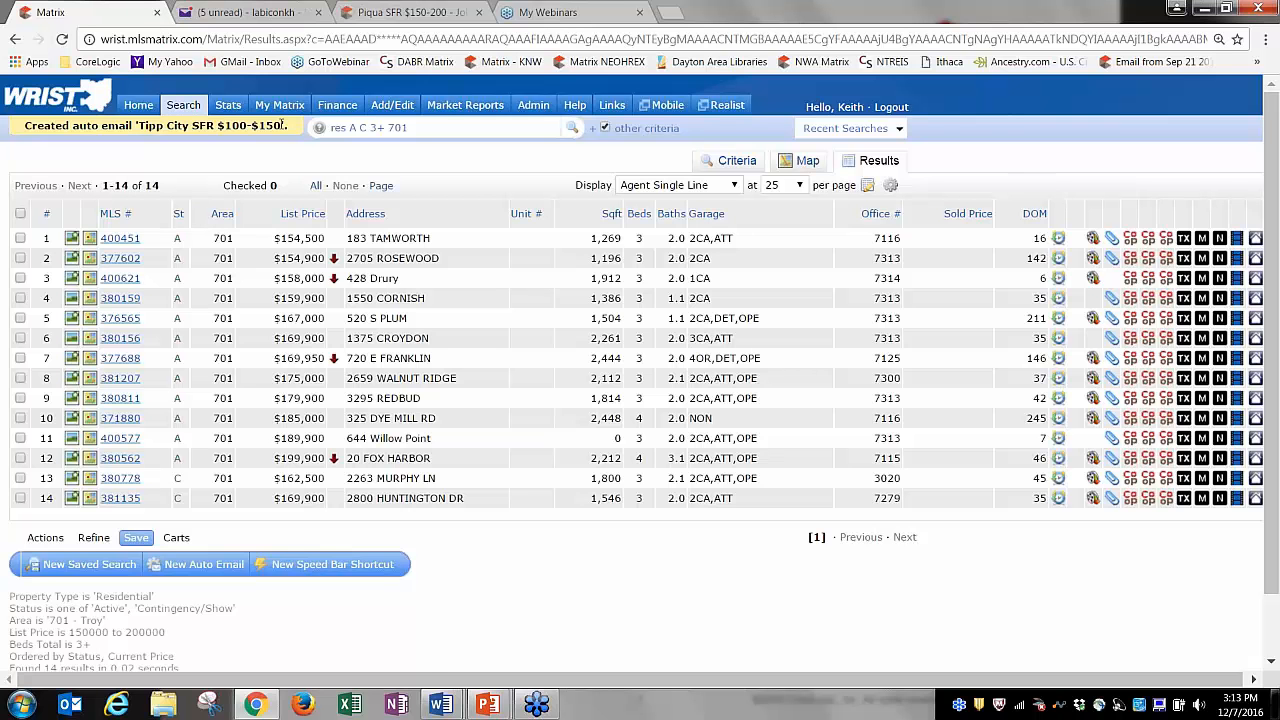
Filter the active contacts list by the clients' last name.
mouse_move(289, 109)
left_click(302, 158)
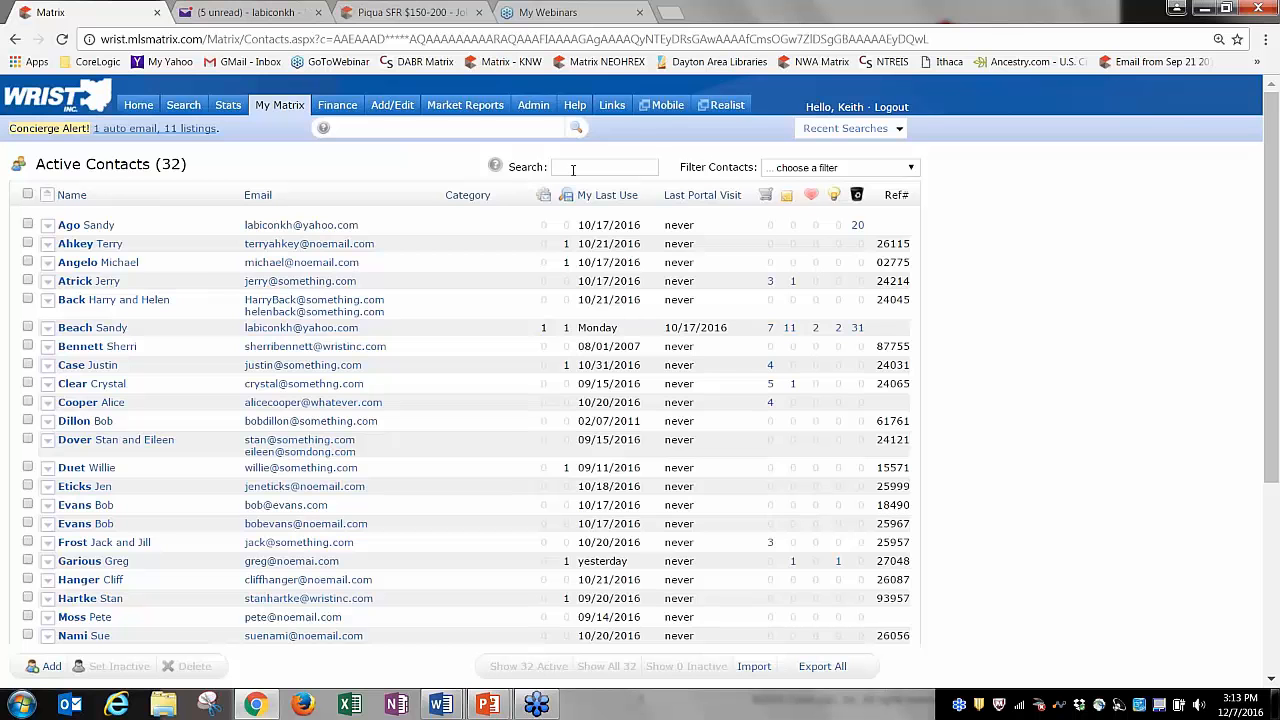
left_click(573, 169)
type("smith")
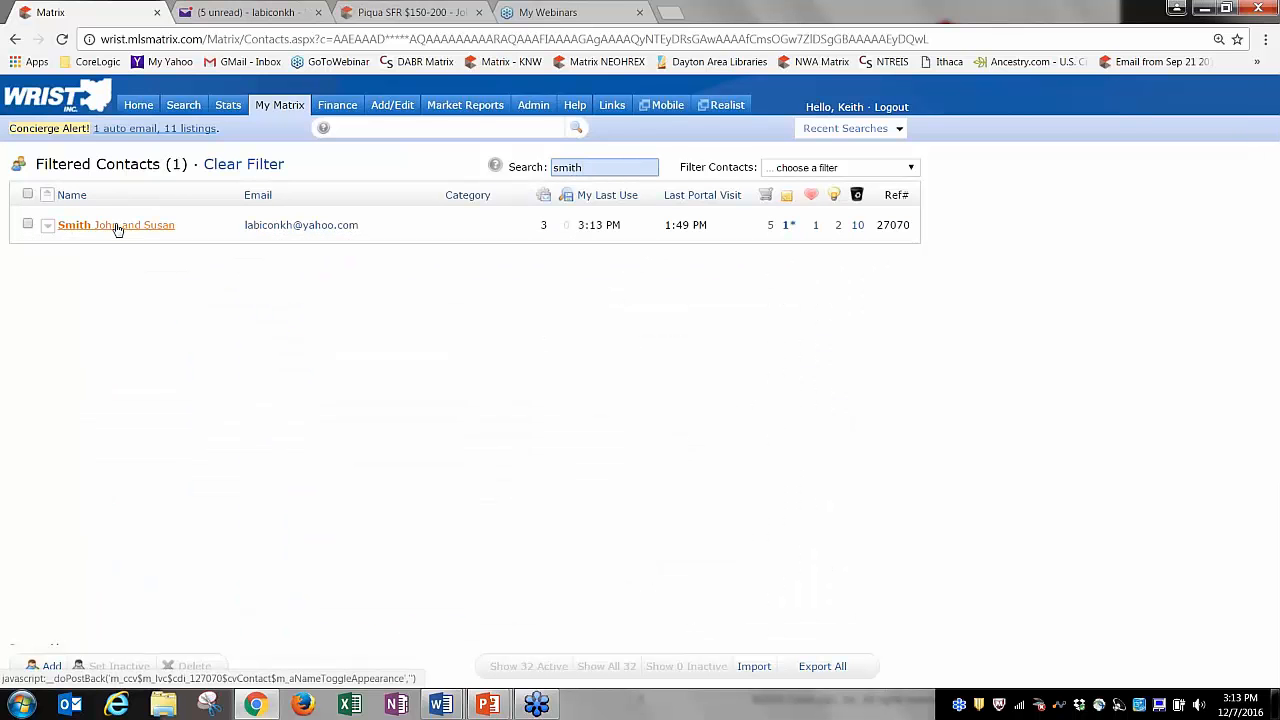
Expand the matching couple's entry and review their three auto emails, then collapse the list.
left_click(135, 229)
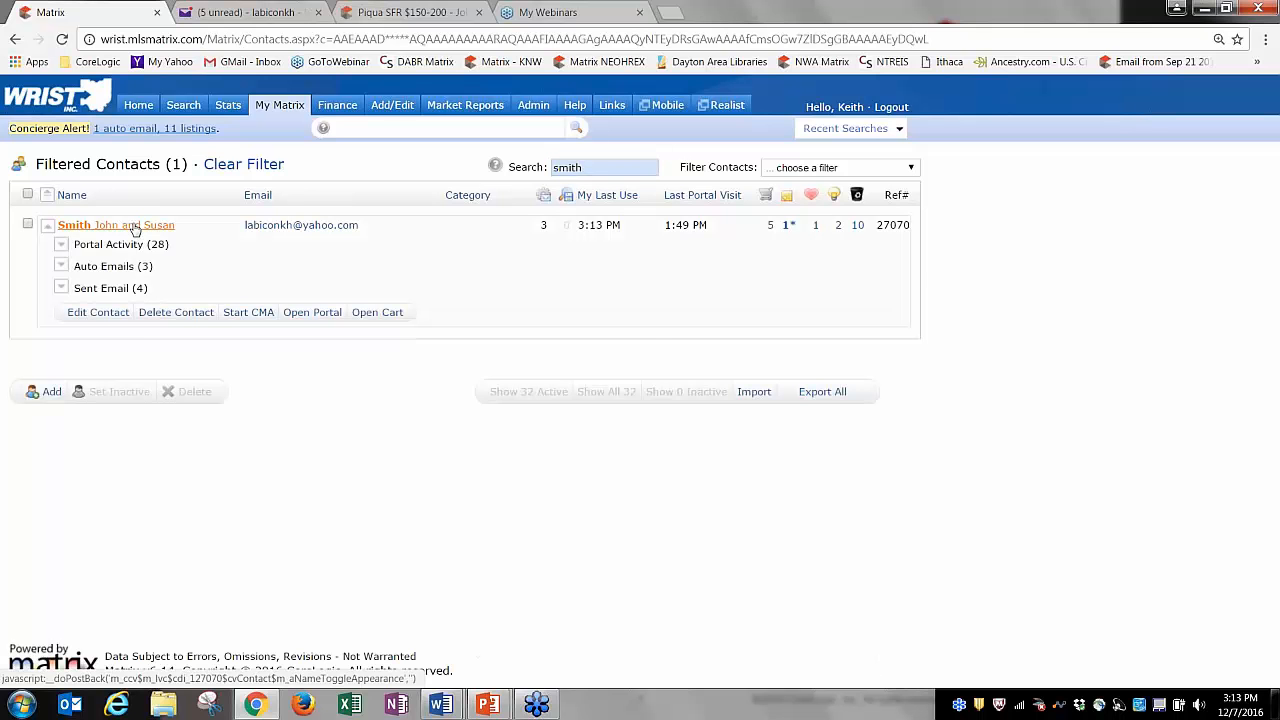
left_click(104, 267)
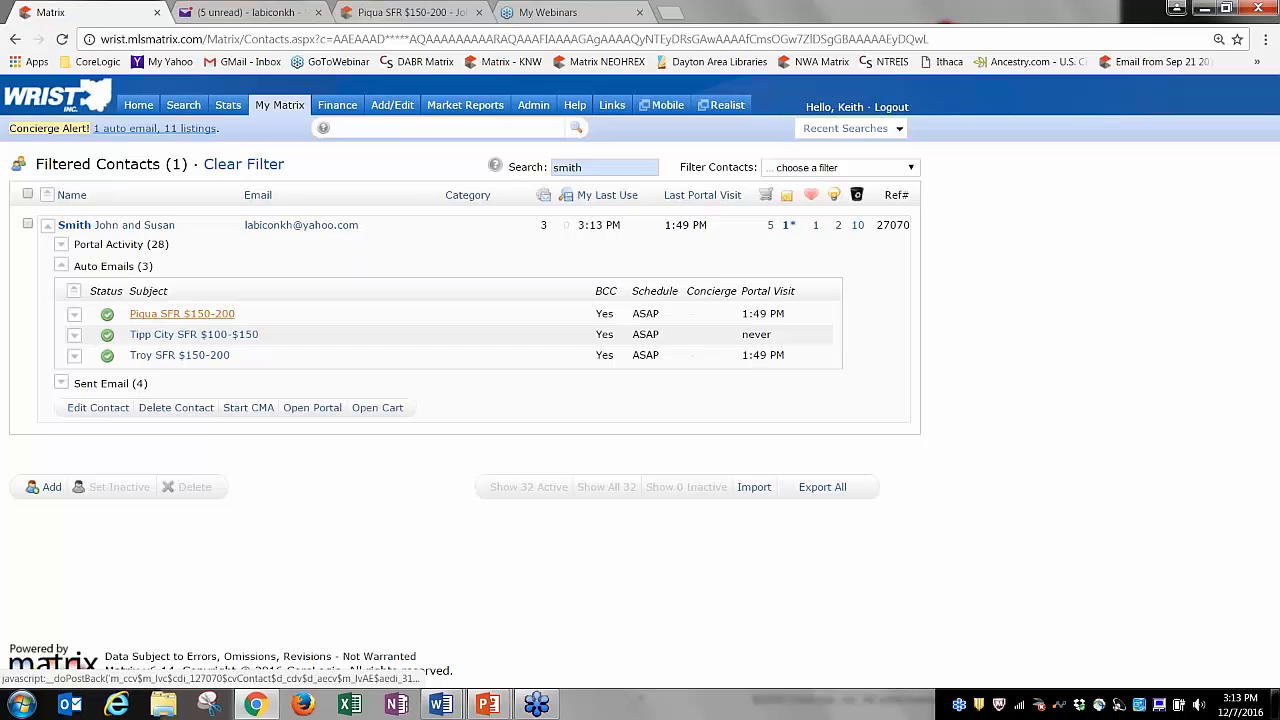
left_click(104, 267)
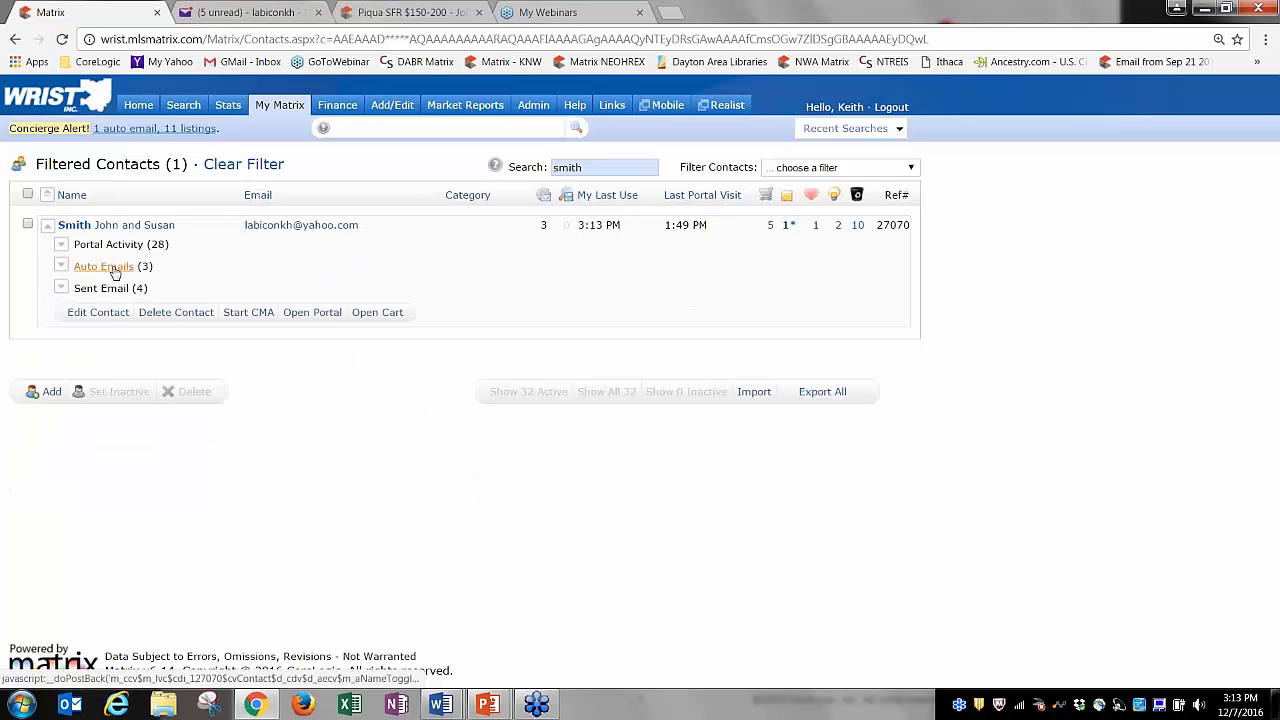
left_click(104, 267)
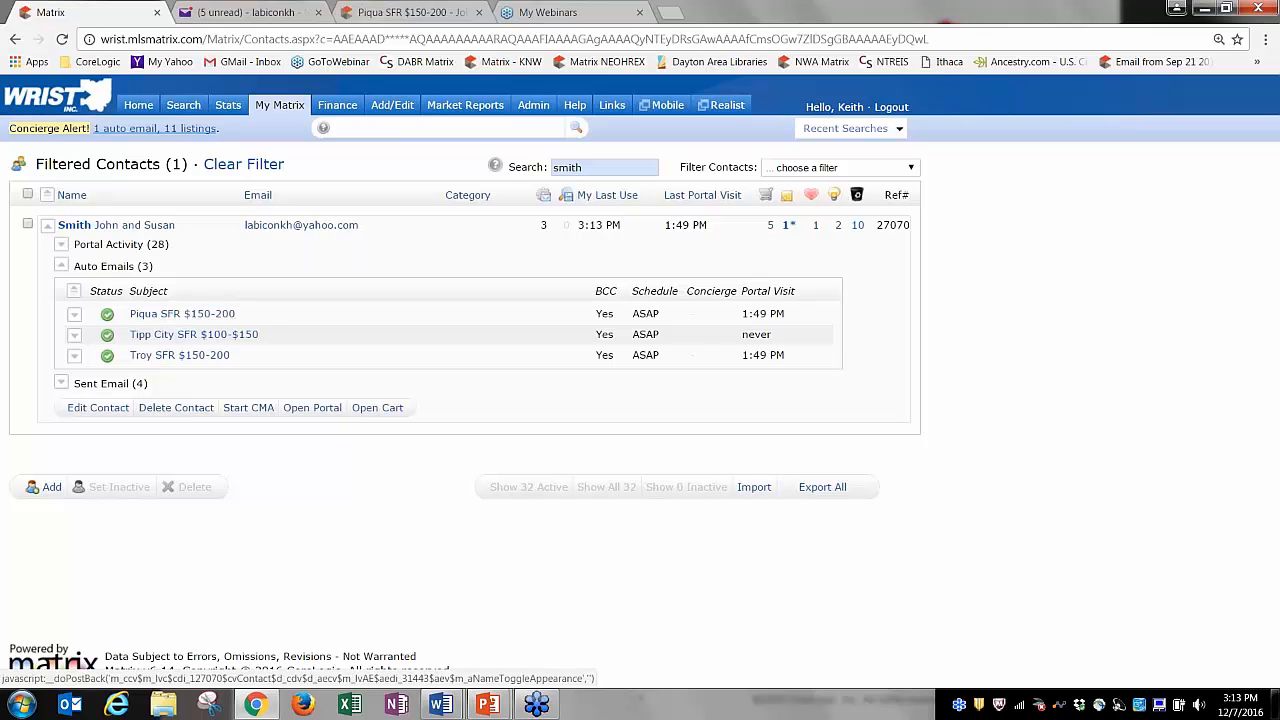
left_click(103, 266)
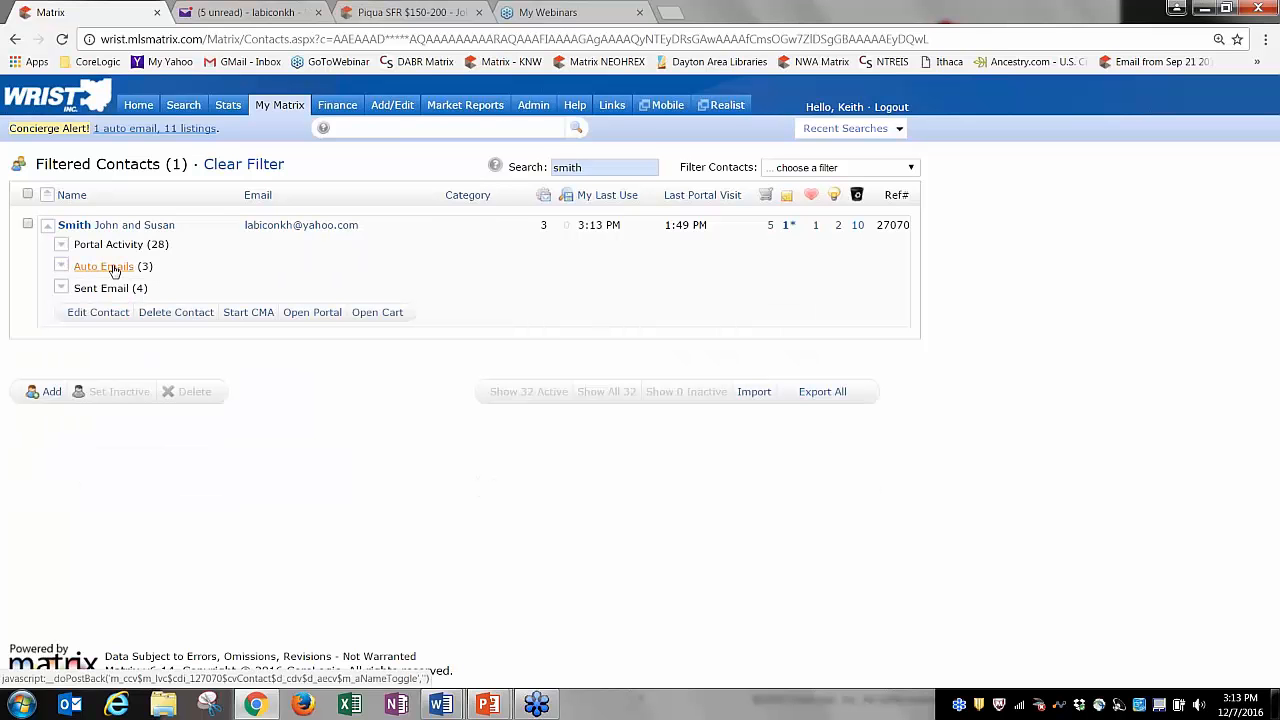
Open the My Matrix Auto Emails page and inspect the status icons of the nine emails.
mouse_move(285, 108)
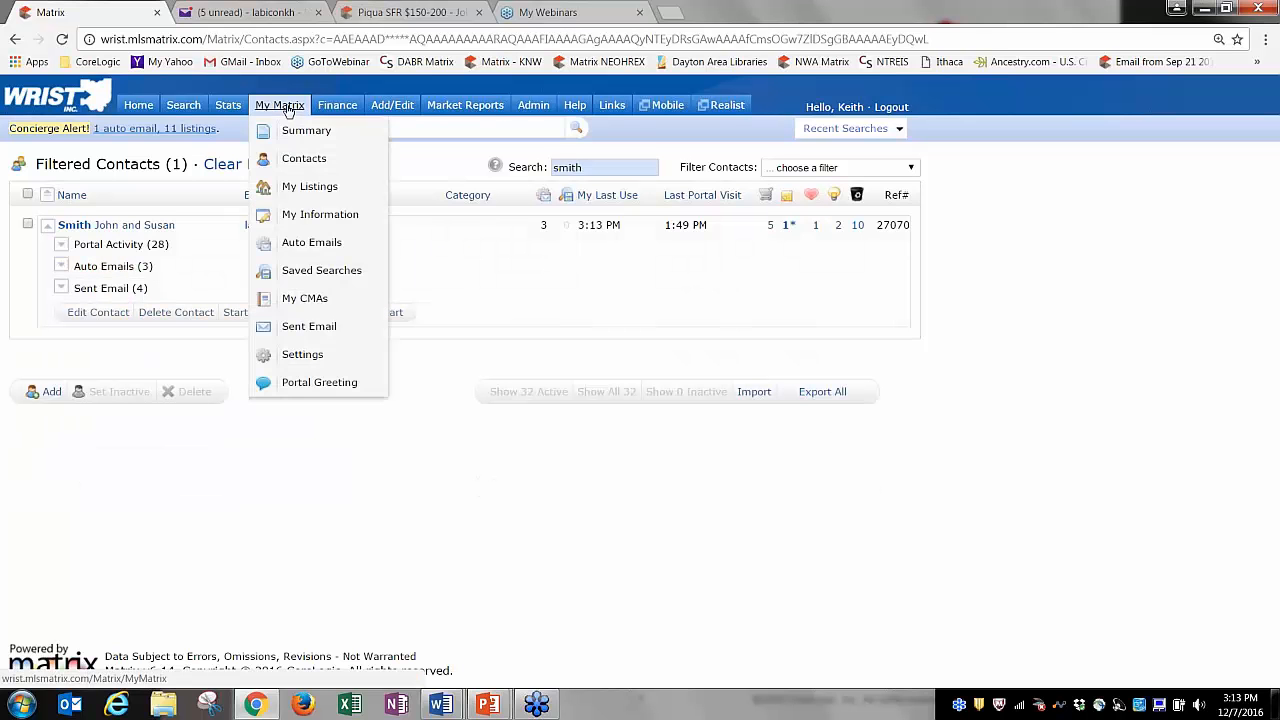
left_click(308, 243)
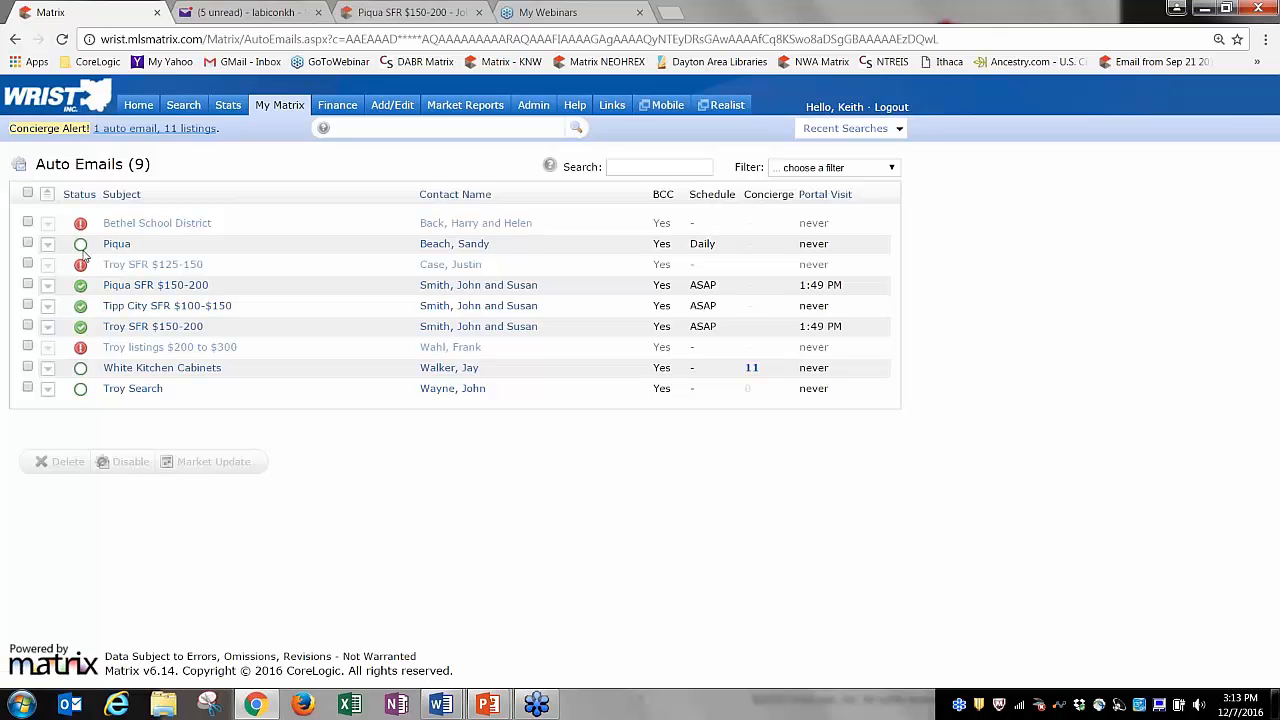
mouse_move(82, 250)
mouse_move(82, 250)
mouse_move(81, 392)
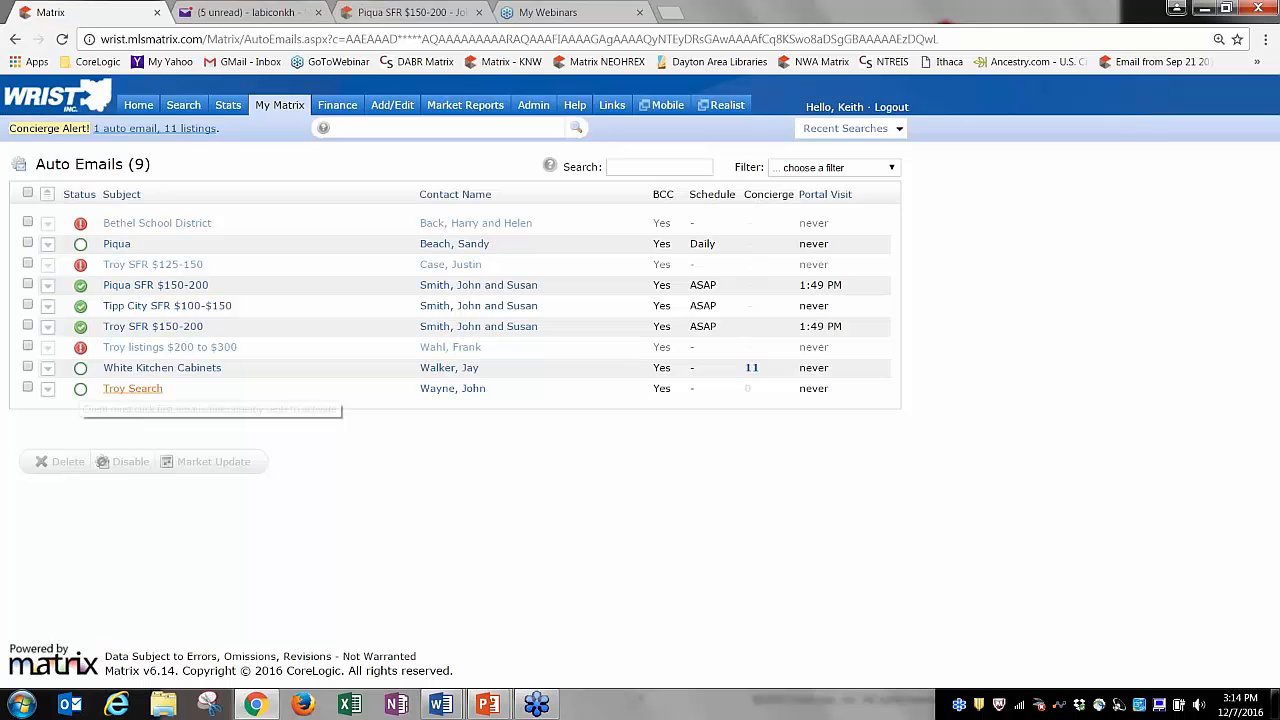
Expand the Troy Search auto email to review its criteria, then collapse it.
left_click(119, 391)
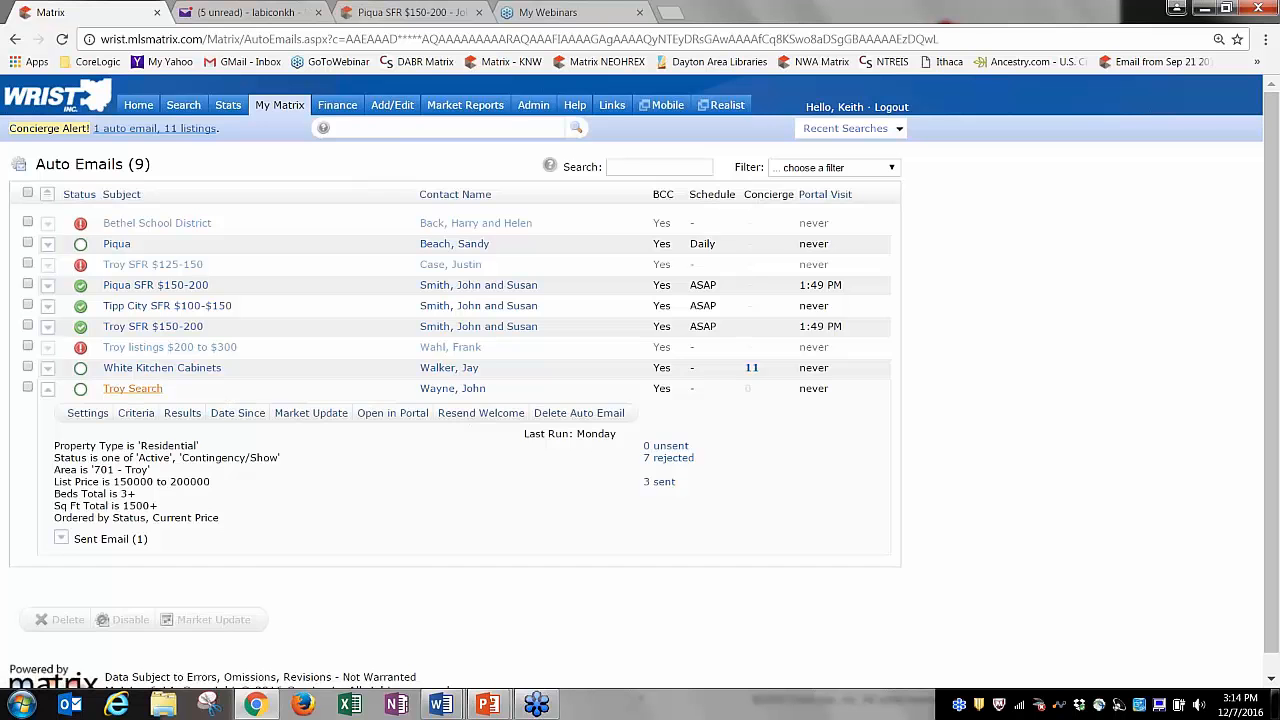
left_click(152, 390)
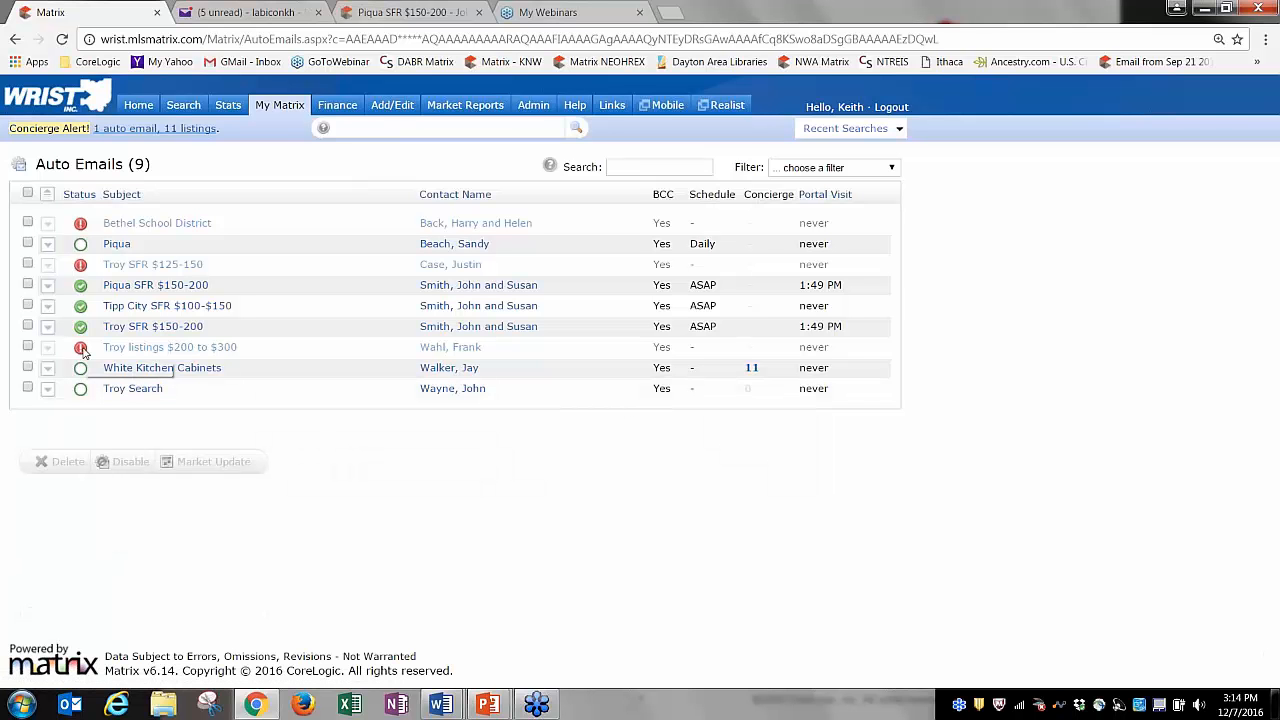
mouse_move(84, 352)
mouse_move(281, 117)
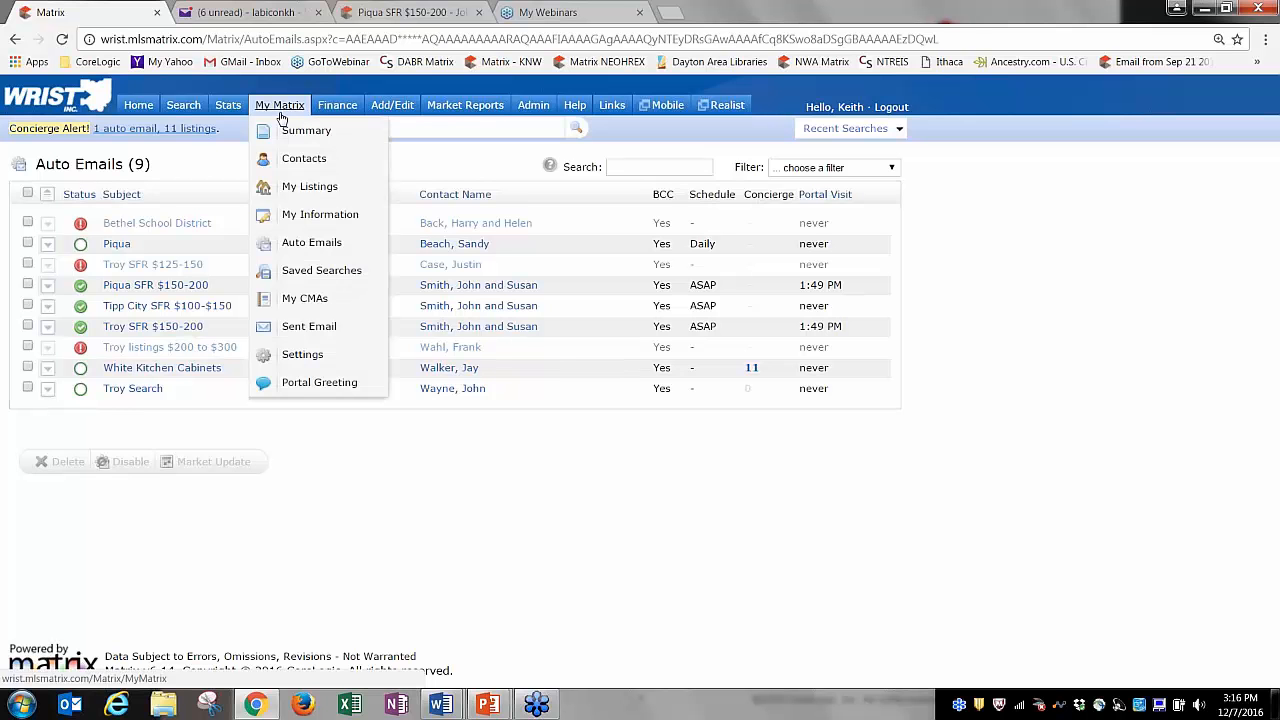
left_click(301, 243)
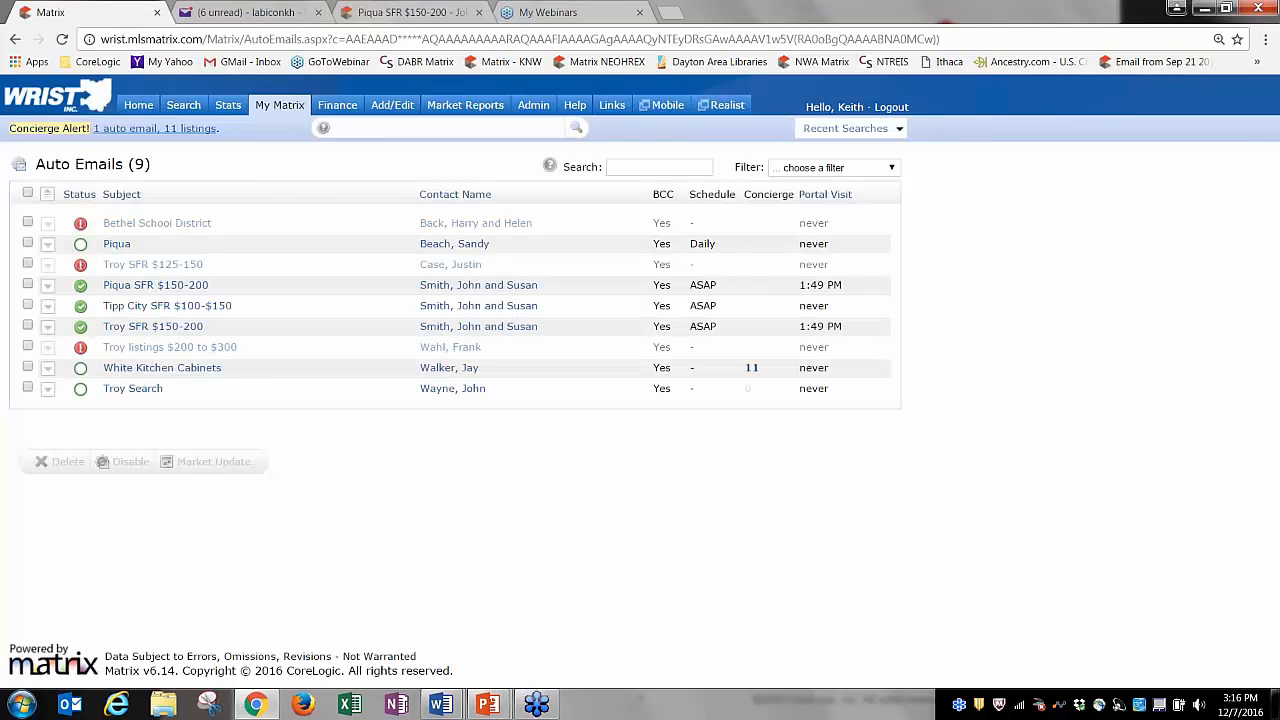
mouse_move(279, 110)
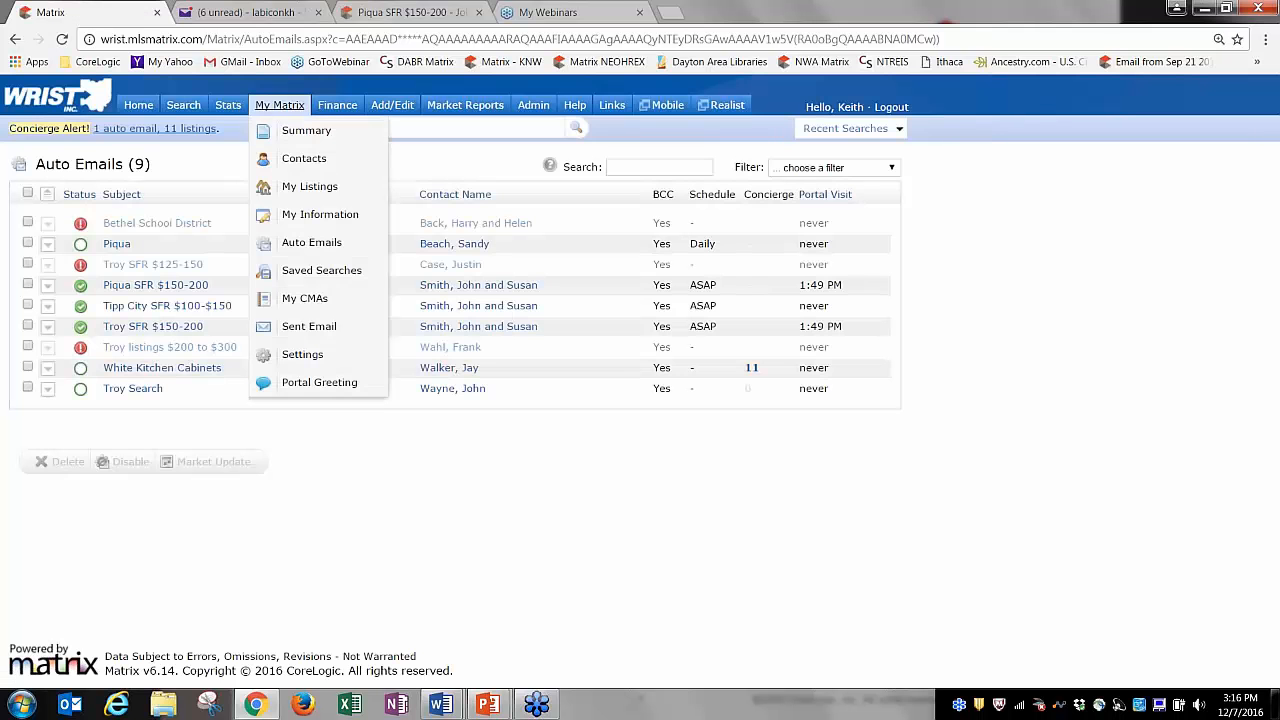
left_click(310, 273)
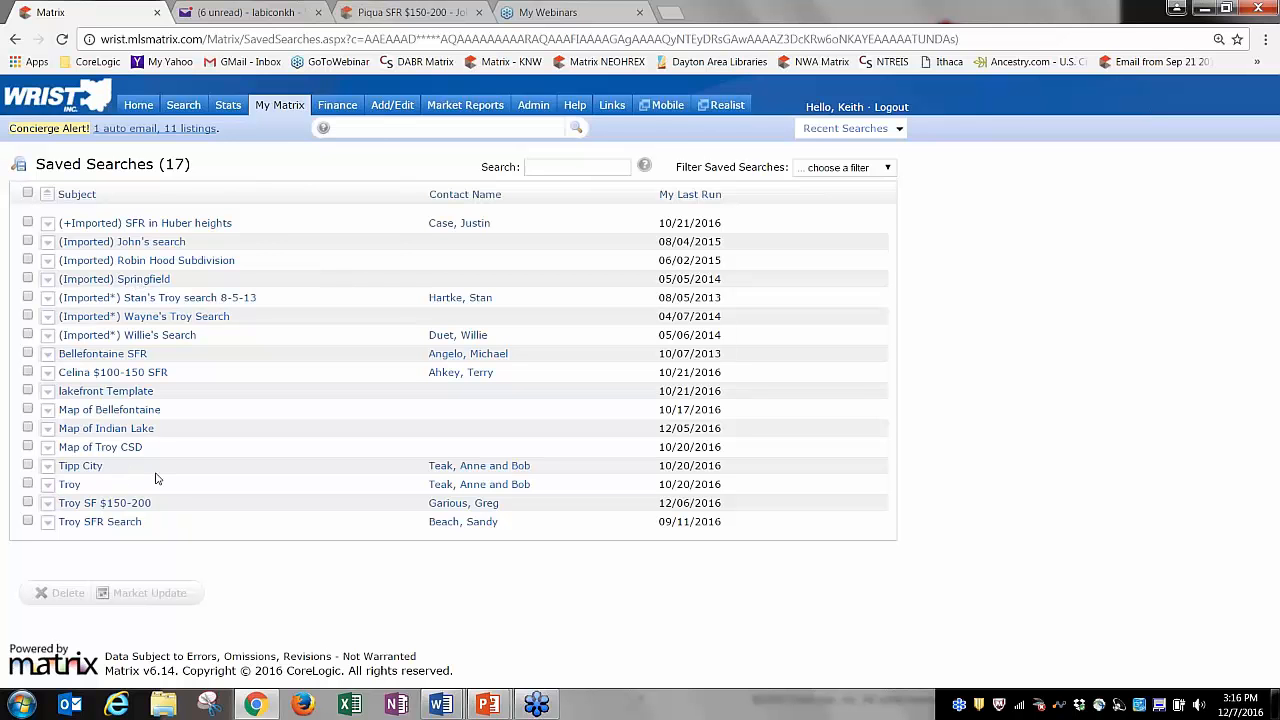
mouse_move(279, 107)
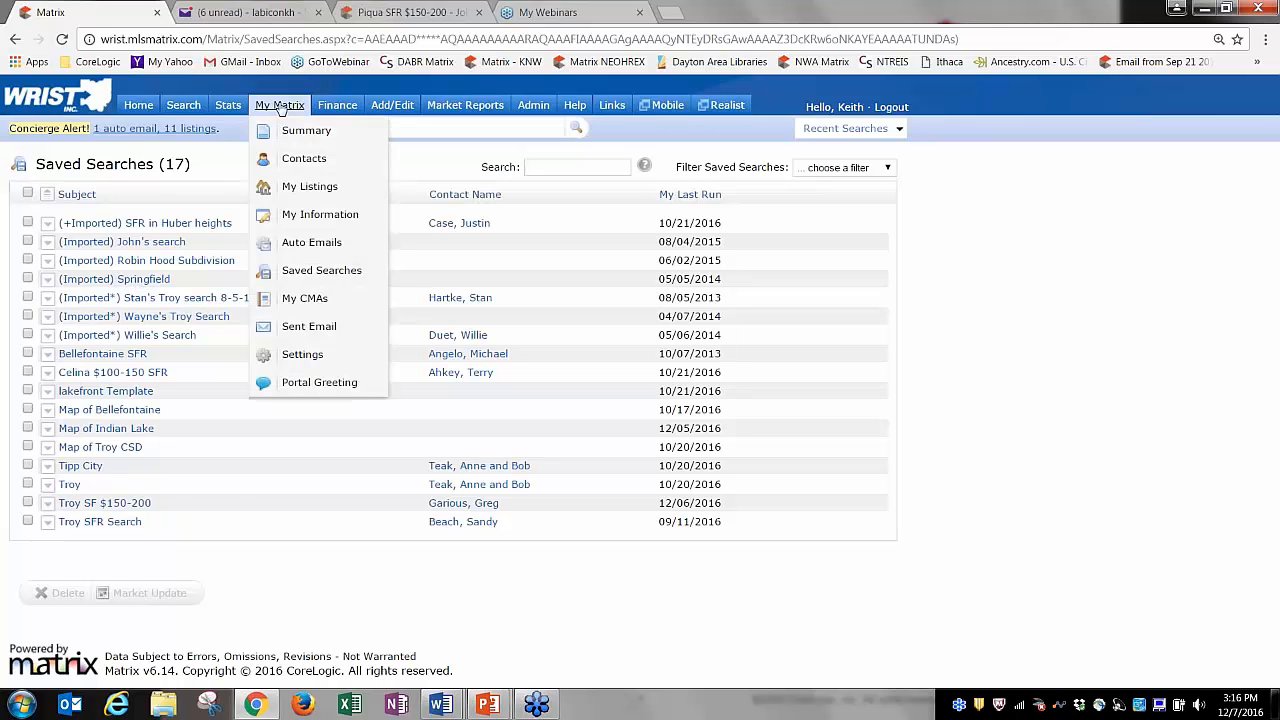
left_click(307, 249)
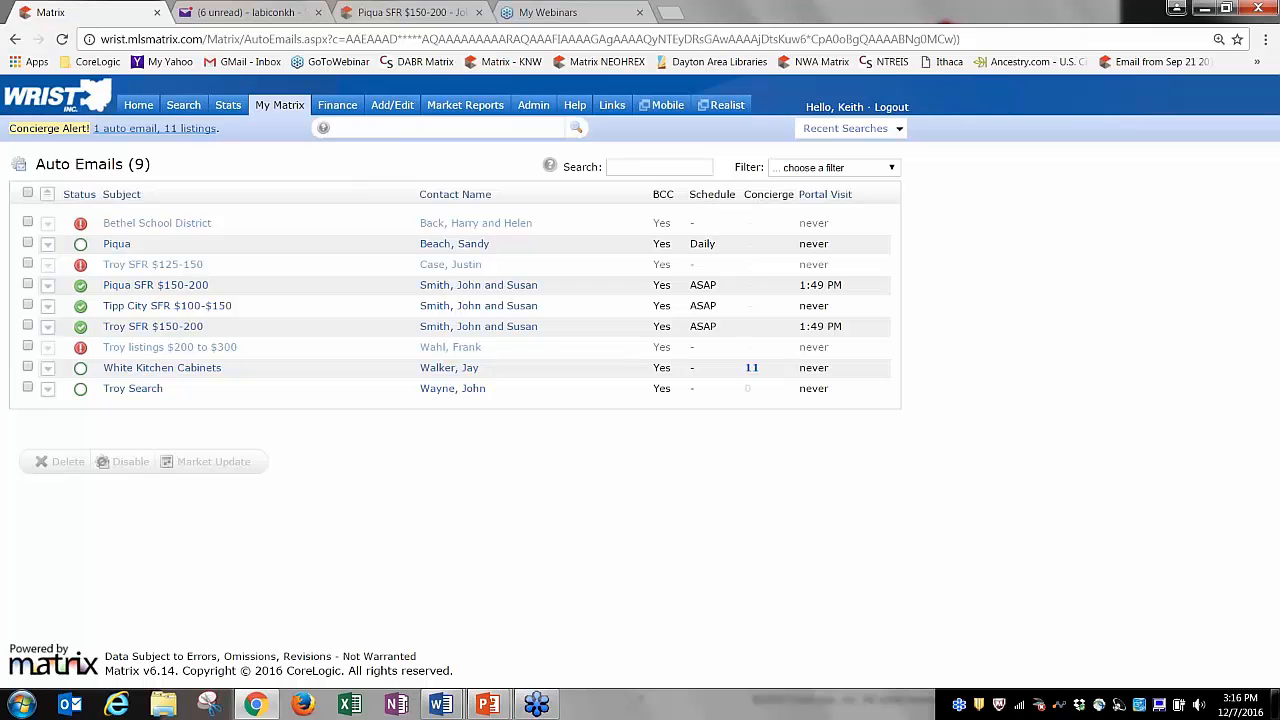
Select Troy Search instead of White Kitchen Cabinets and disable it, confirming with OK.
left_click(27, 367)
left_click(27, 367)
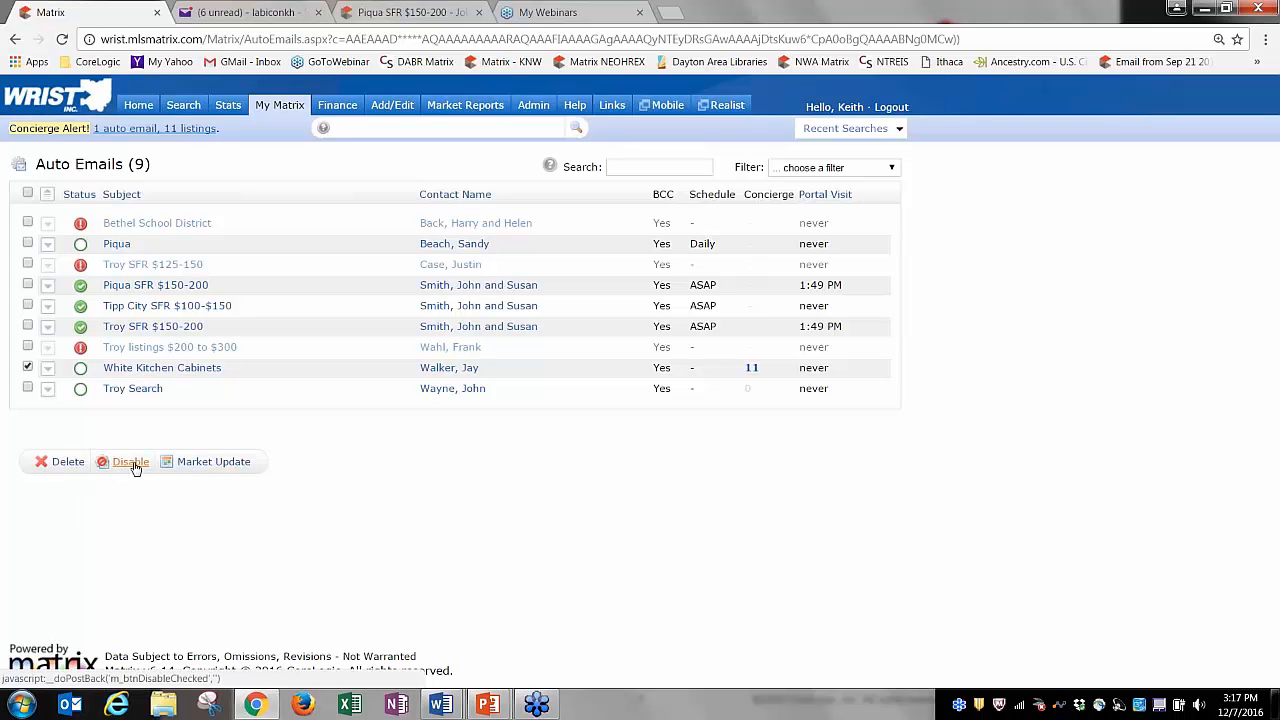
left_click(27, 367)
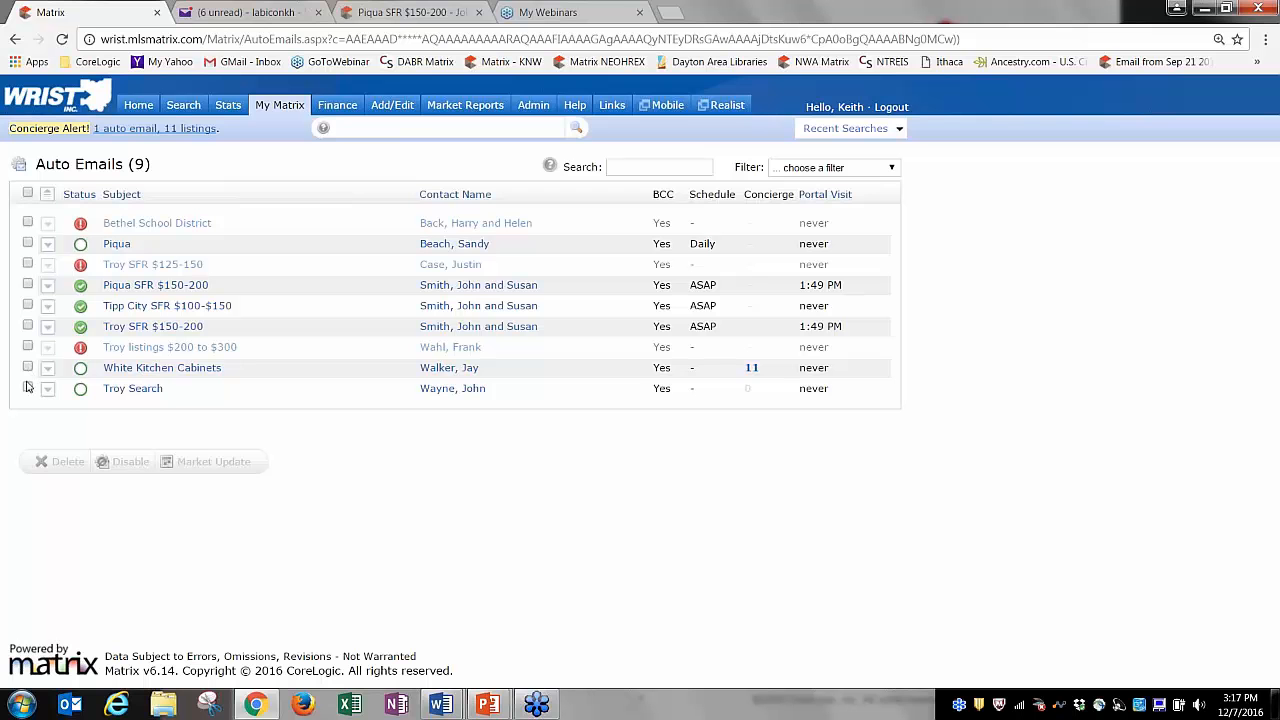
left_click(27, 388)
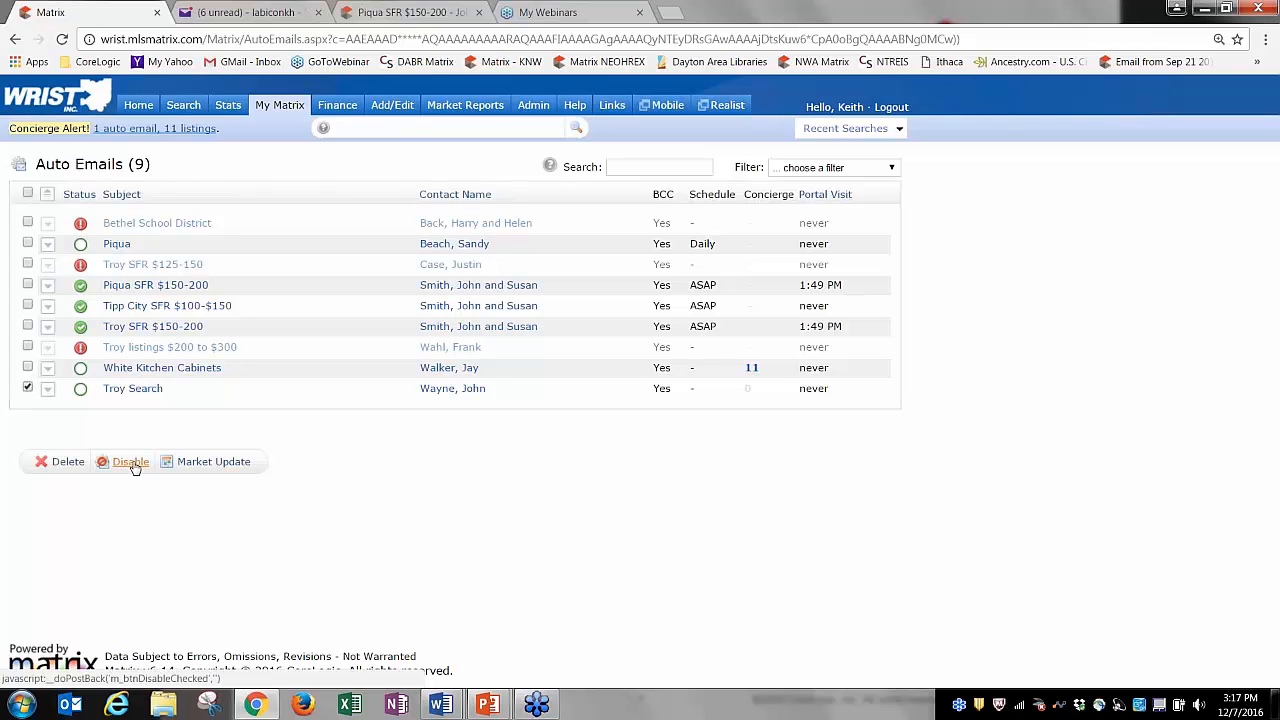
left_click(134, 463)
left_click(712, 139)
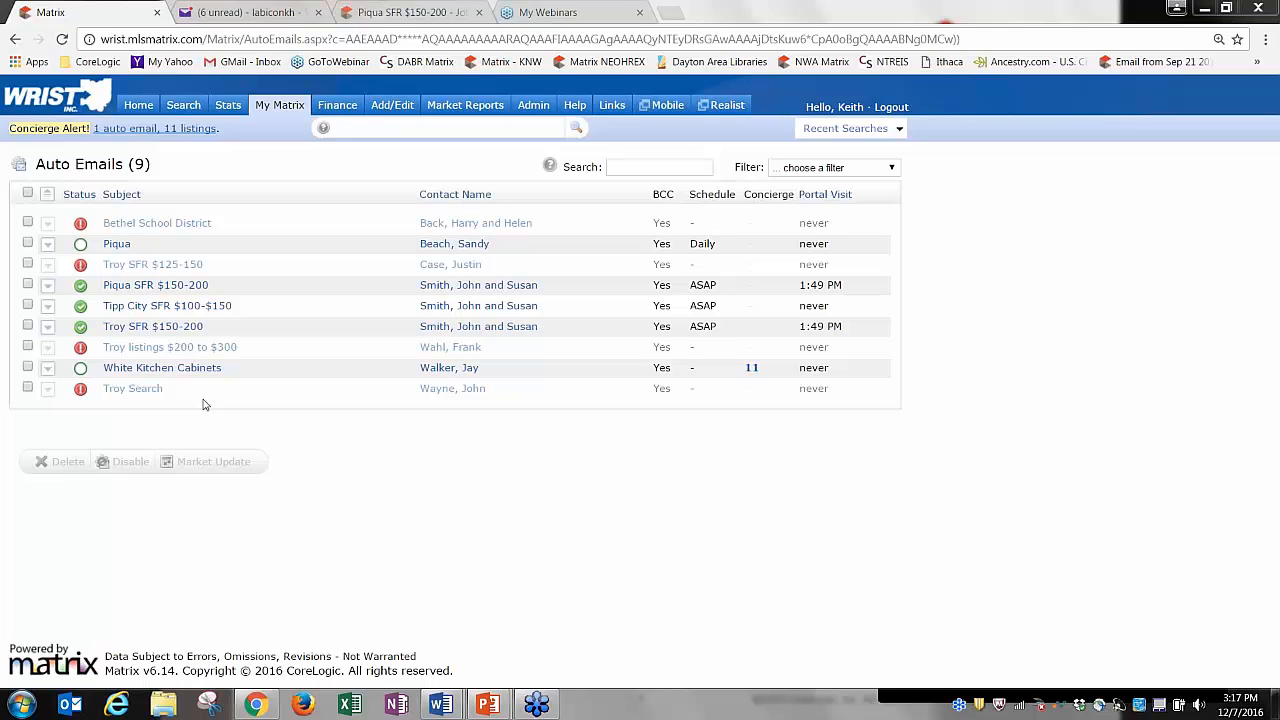
Set Troy Search back to Enabled in its settings, save, and return to the Auto Emails list.
left_click(132, 390)
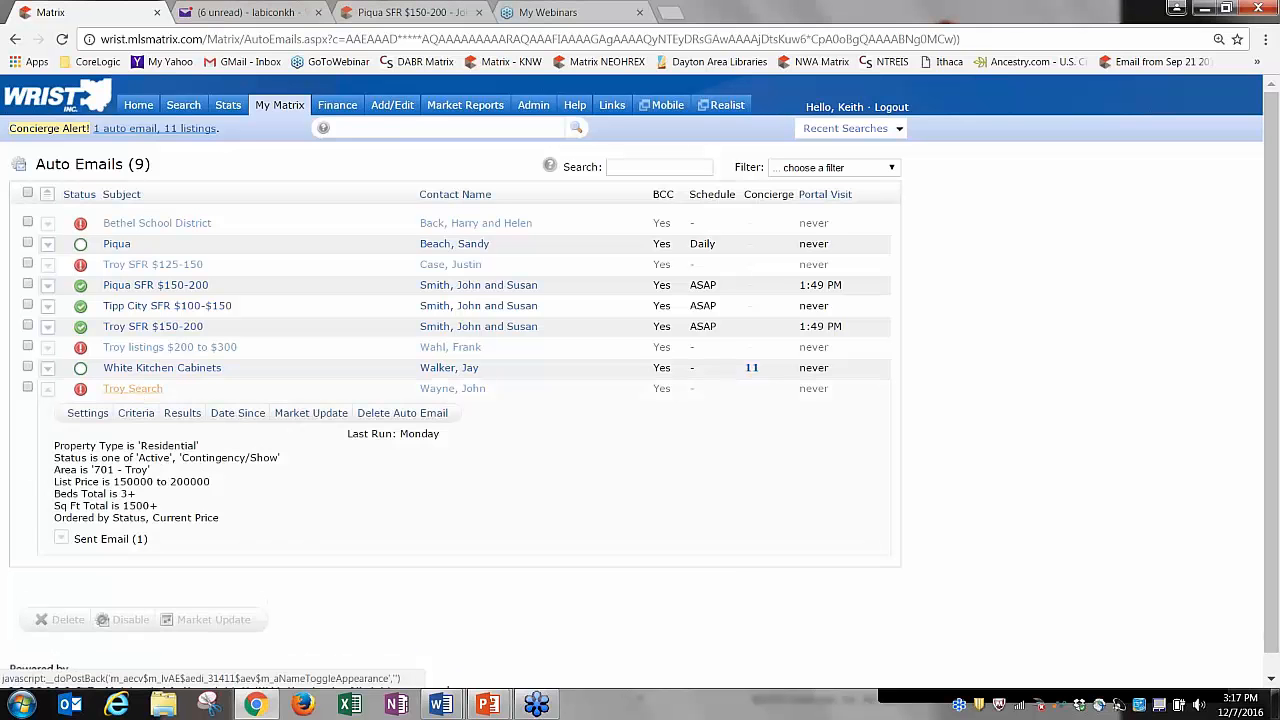
left_click(88, 413)
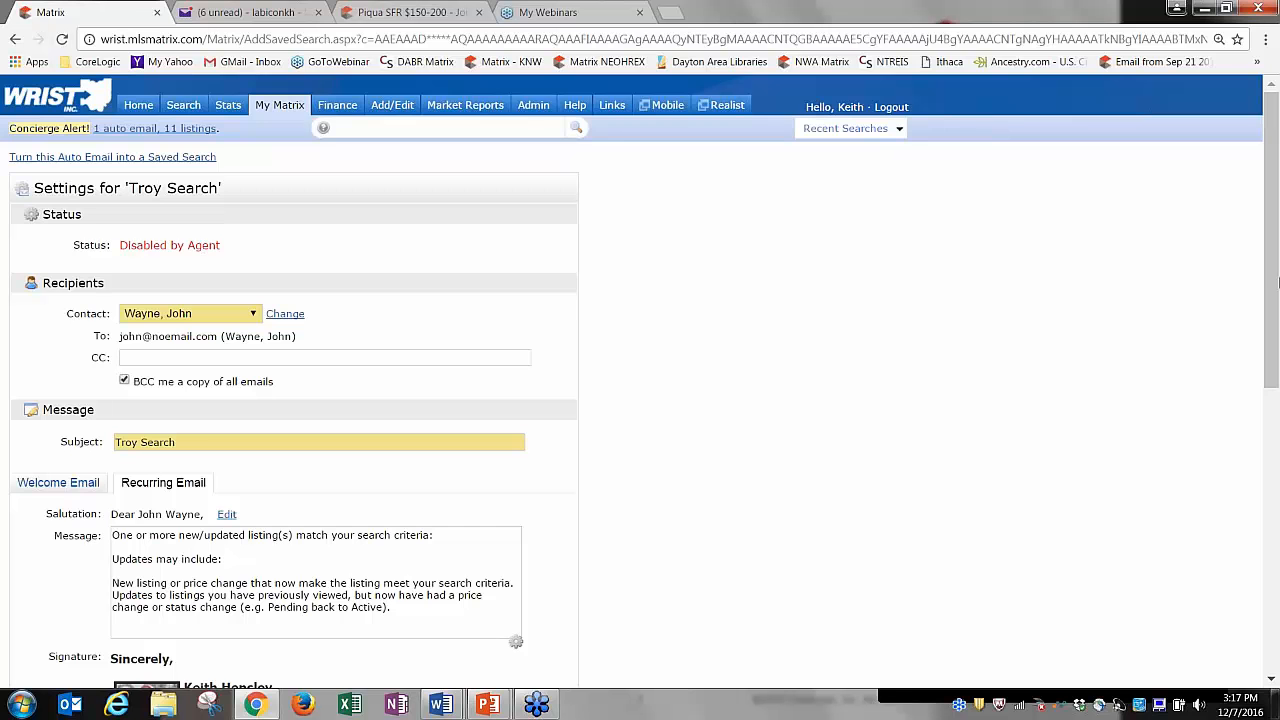
left_click_drag(1278, 283, 1278, 554)
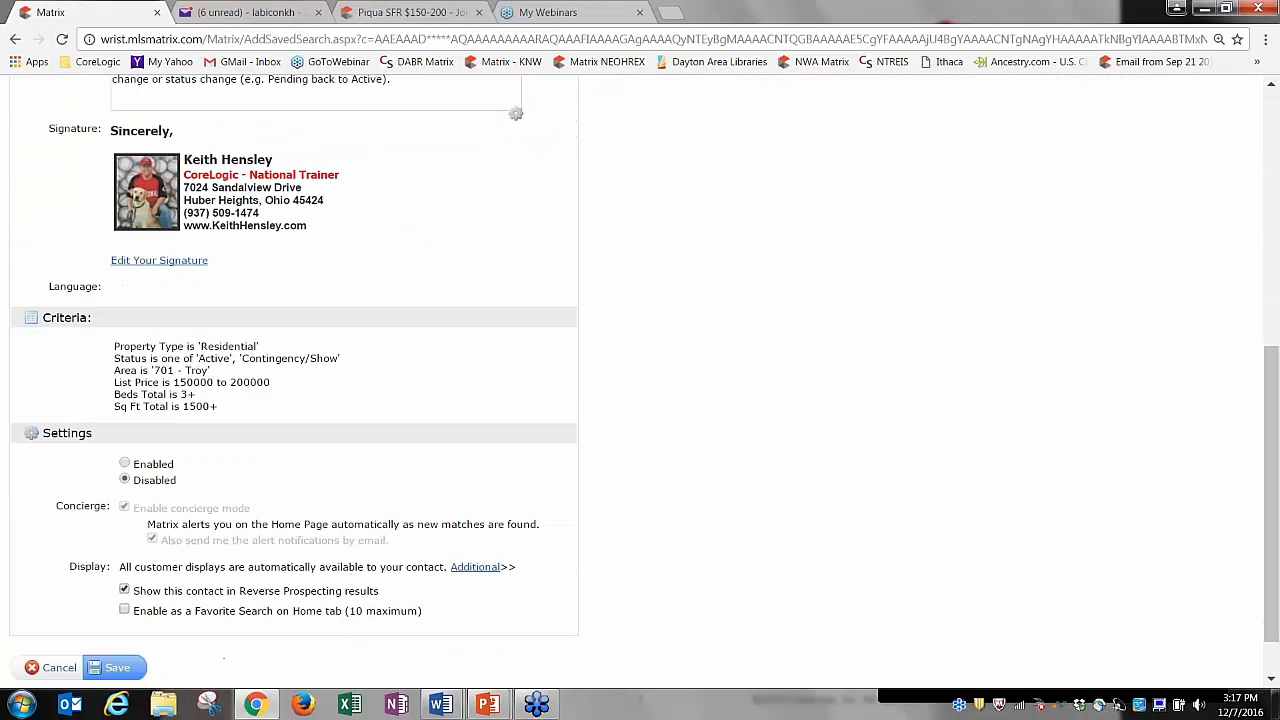
left_click(125, 464)
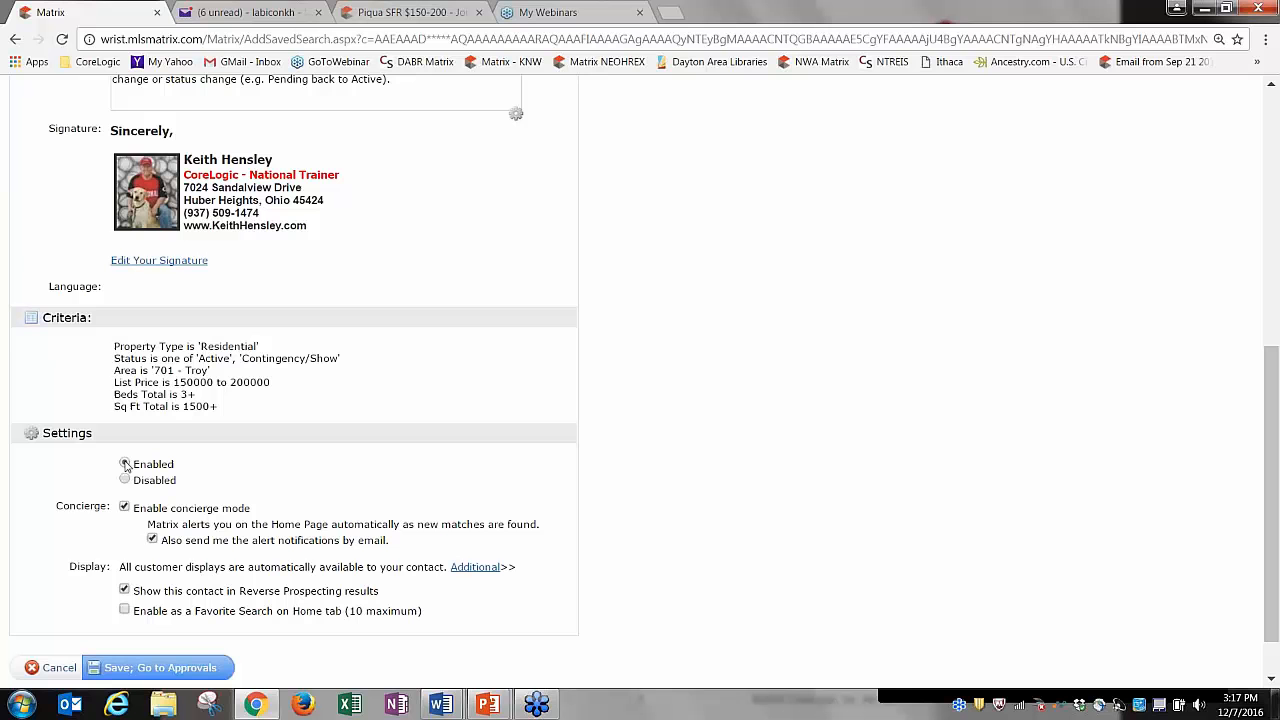
left_click(160, 670)
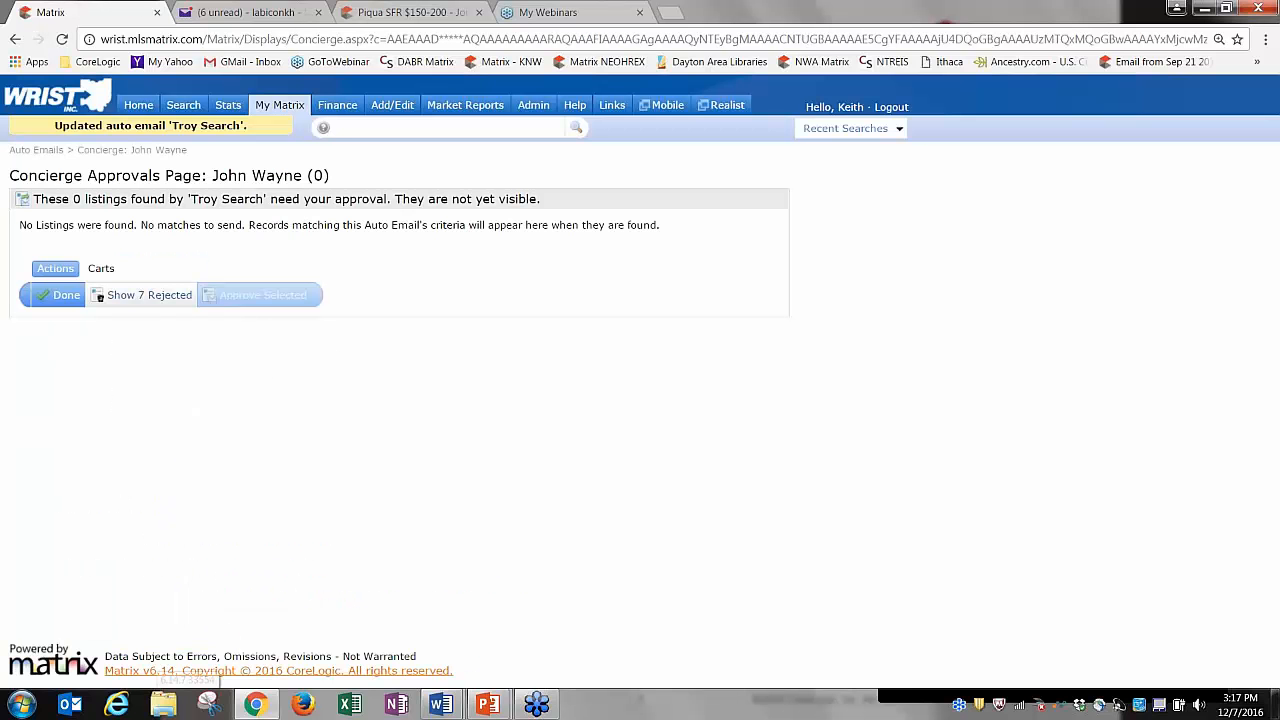
mouse_move(214, 115)
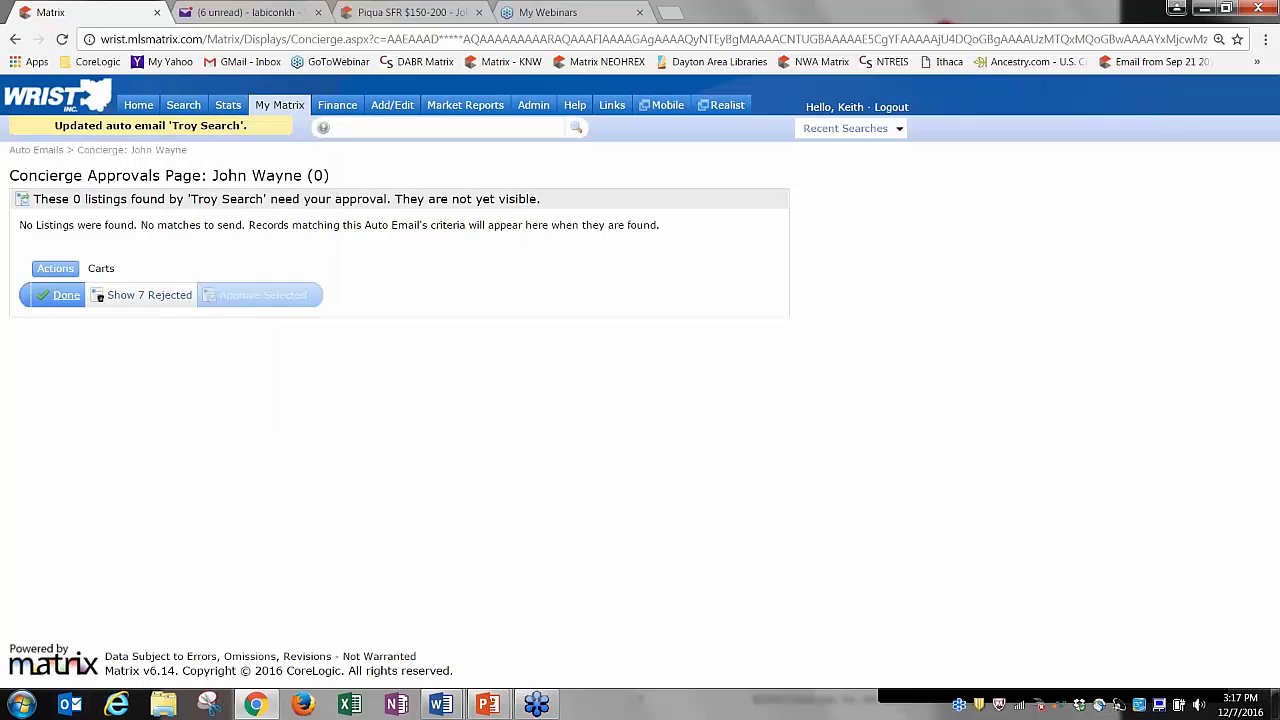
left_click(66, 300)
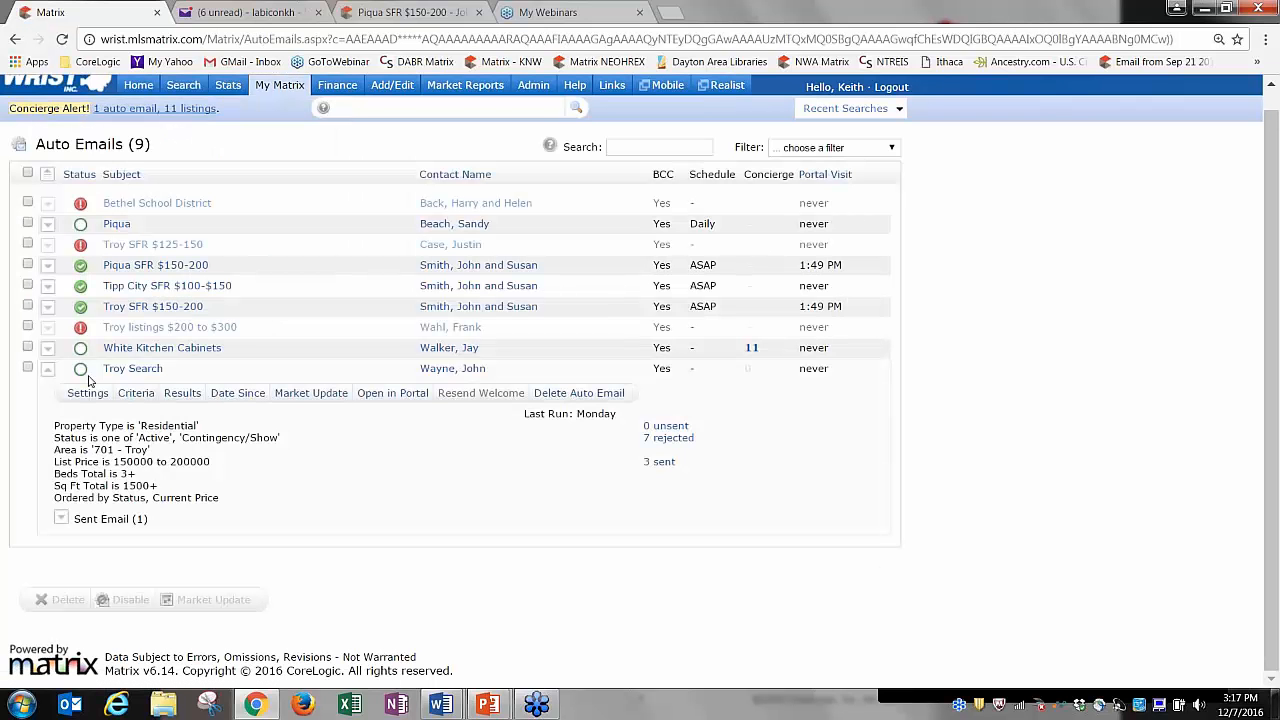
Collapse the Troy Search details and tick its checkbox in the Auto Emails list.
left_click(129, 369)
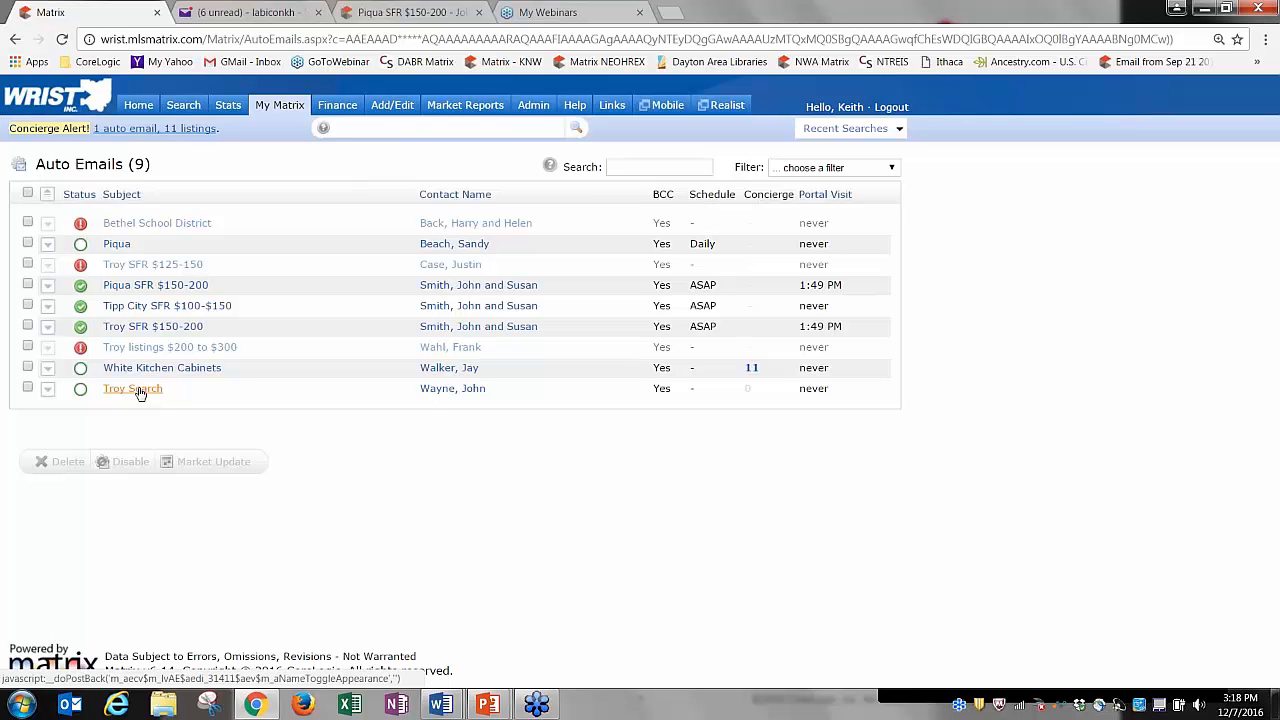
left_click(27, 389)
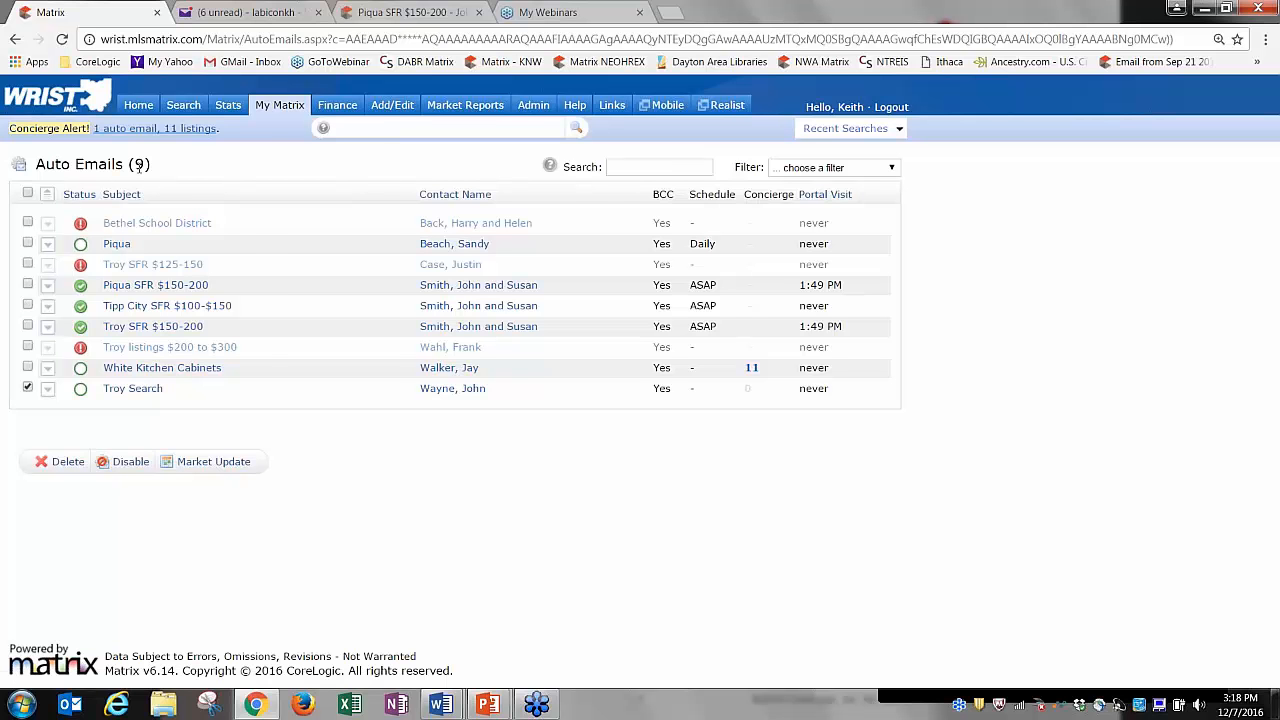
mouse_move(276, 110)
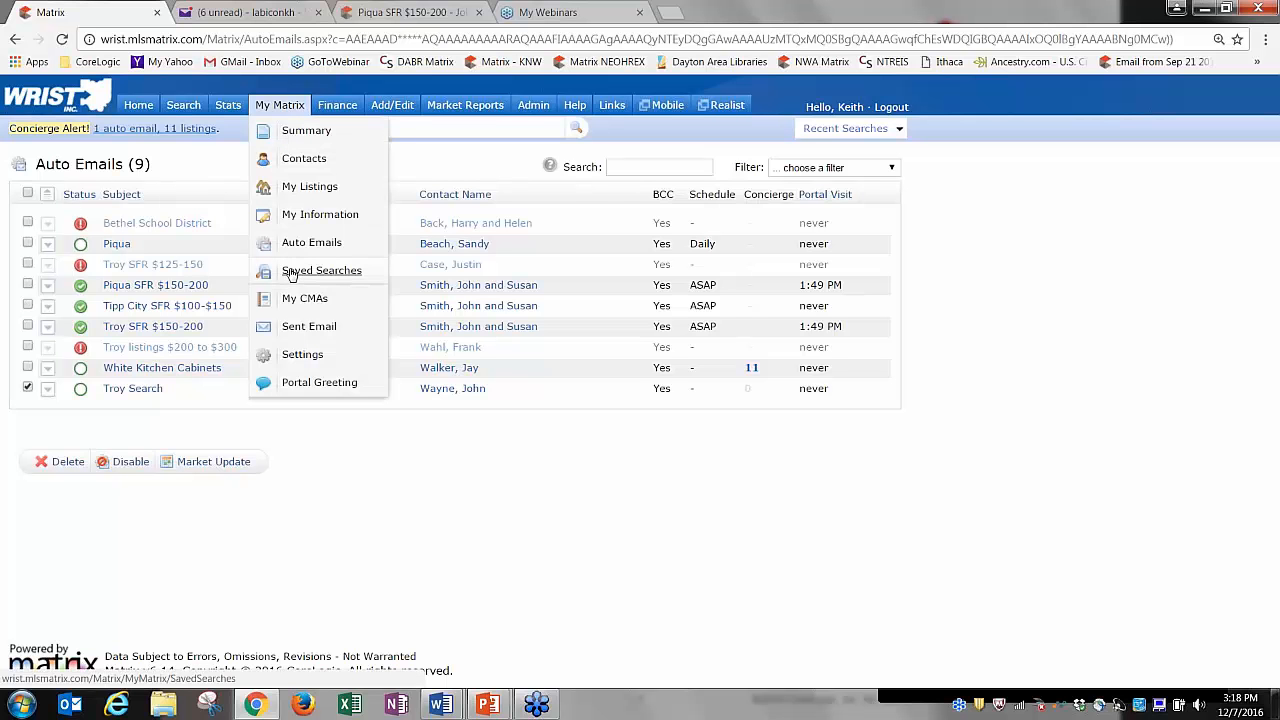
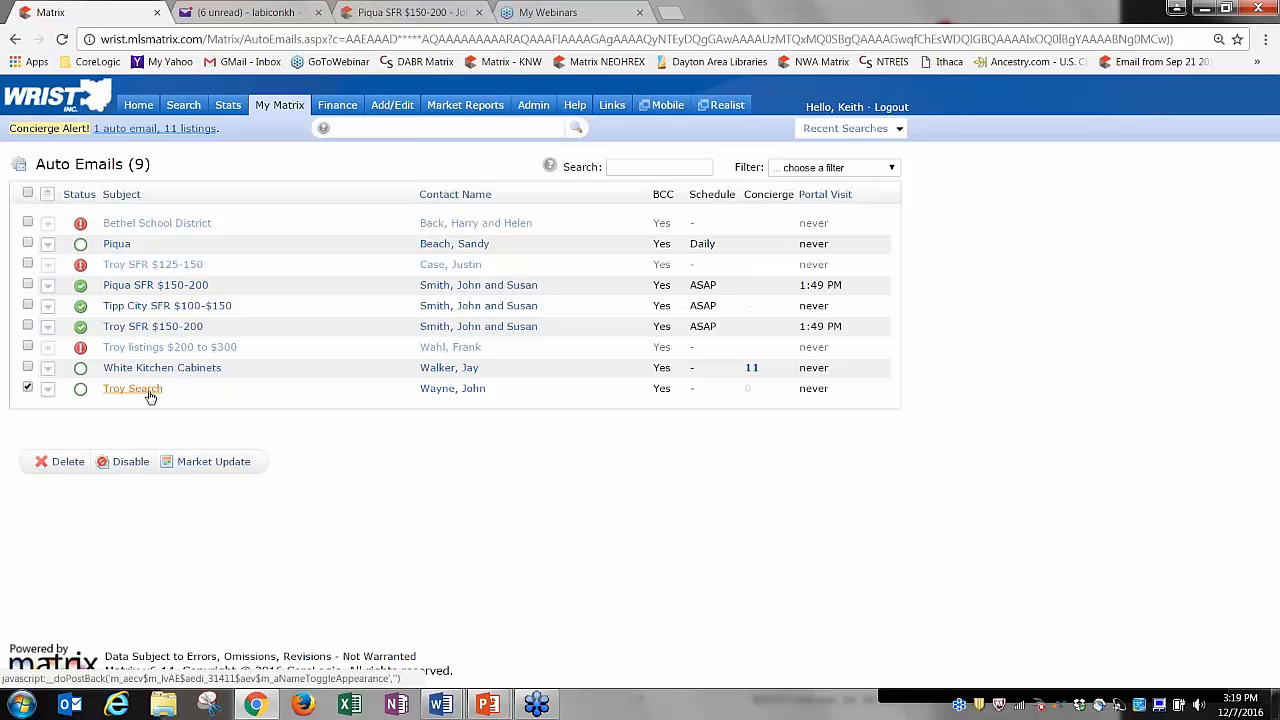
Expand the Troy Search entry in Auto Emails and open its settings page.
left_click(149, 394)
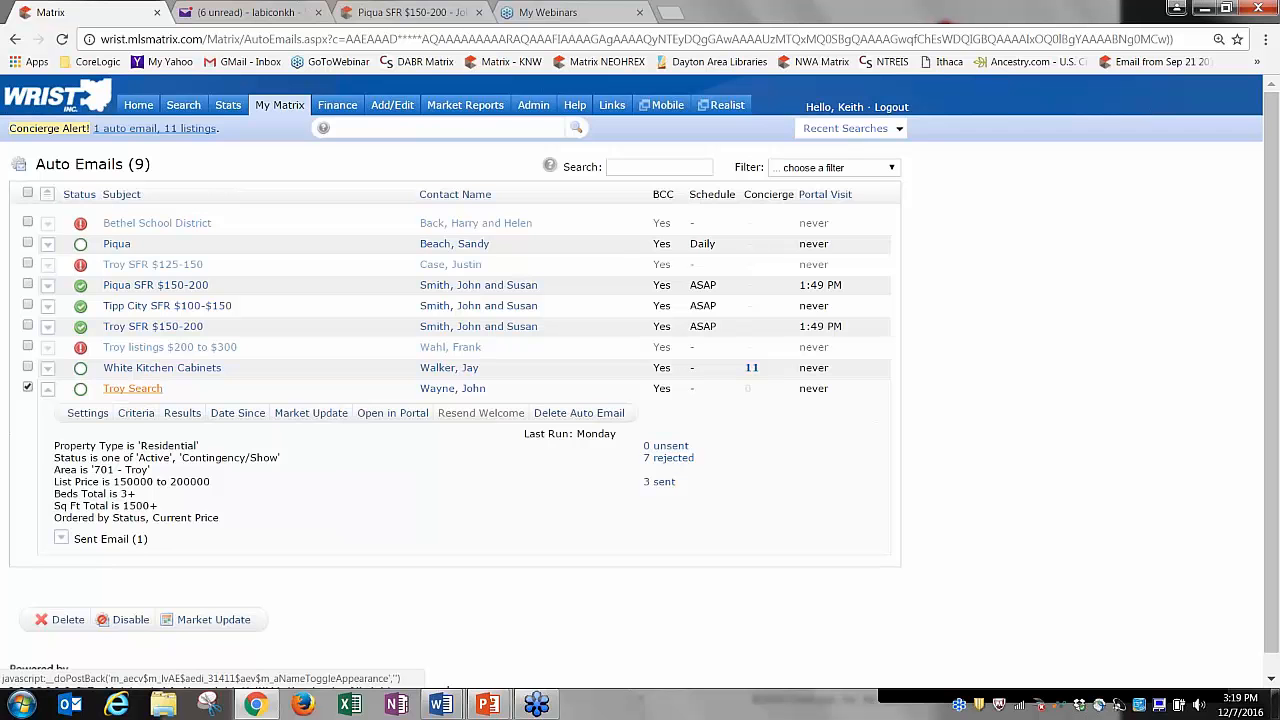
left_click(86, 414)
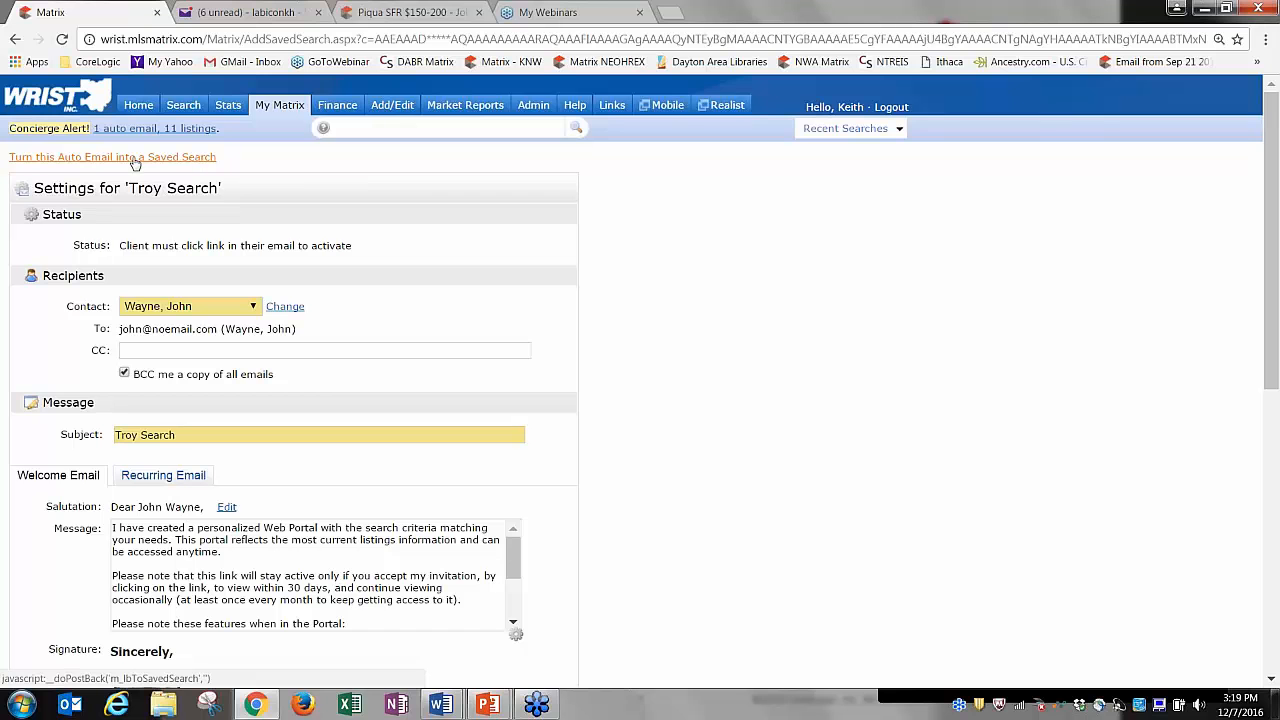
Turn the Troy Search auto email into a saved search named 'Troy Search' and save it.
left_click(203, 160)
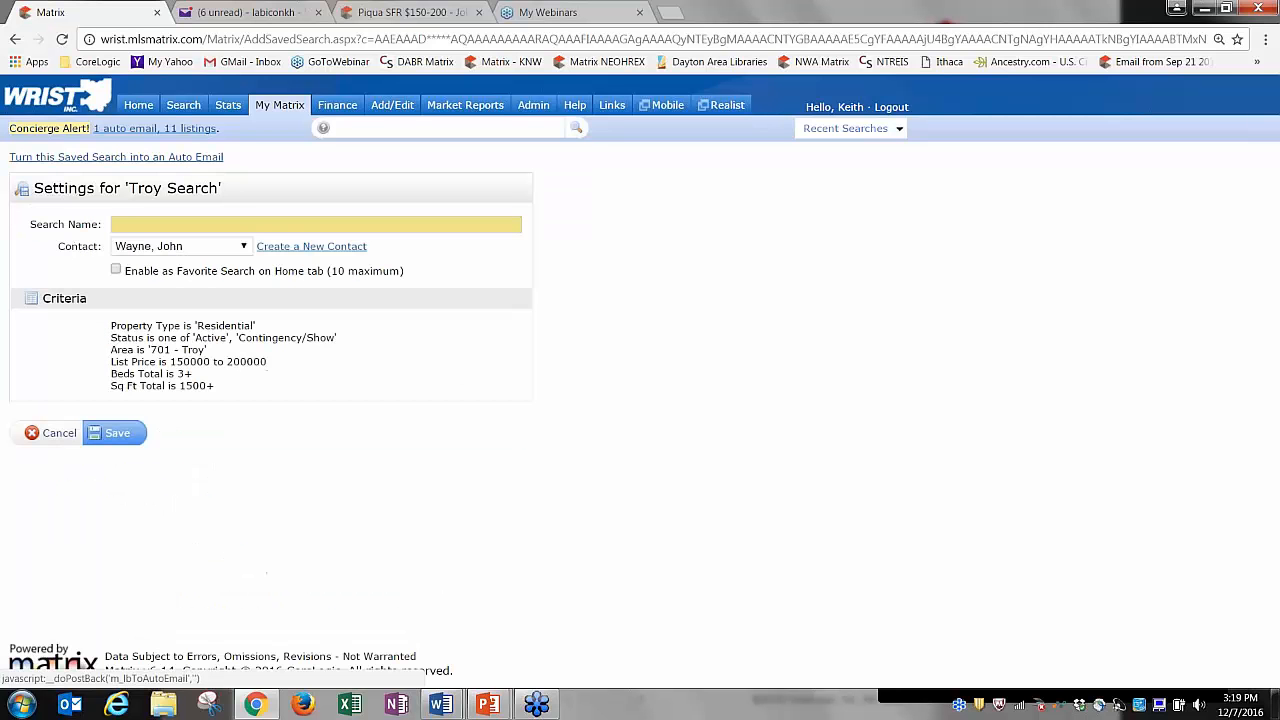
left_click(178, 225)
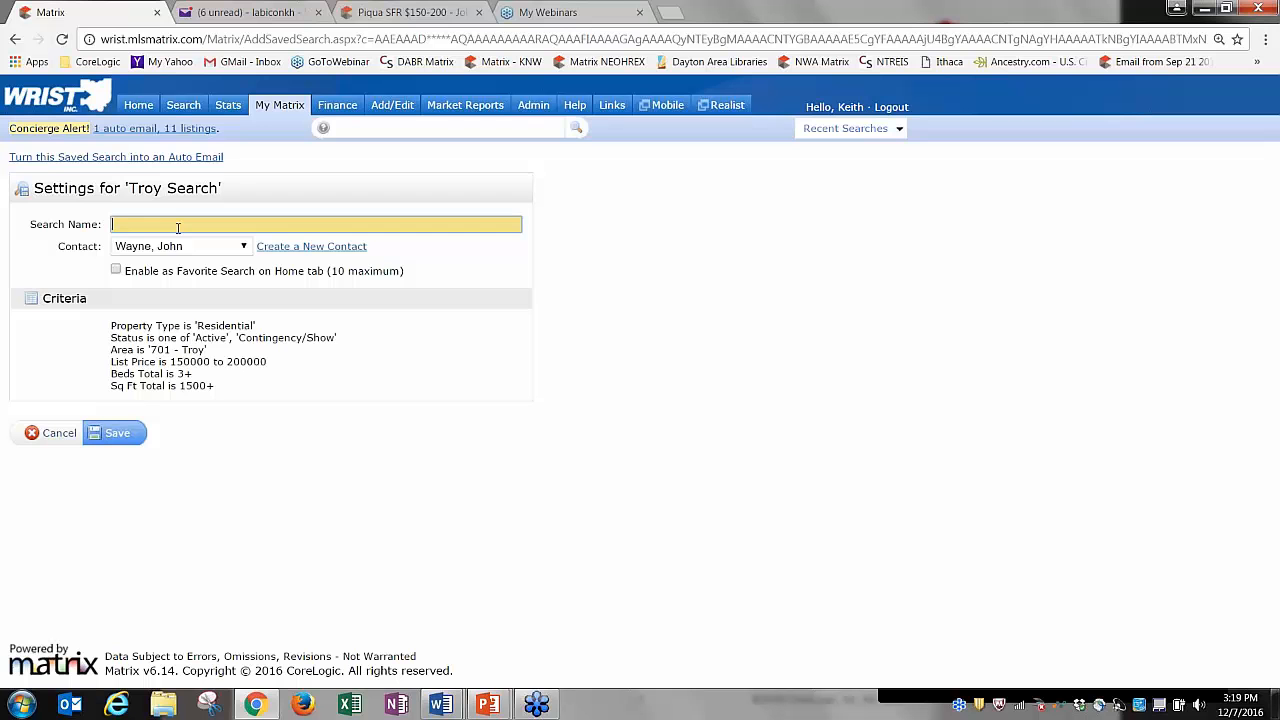
type("T")
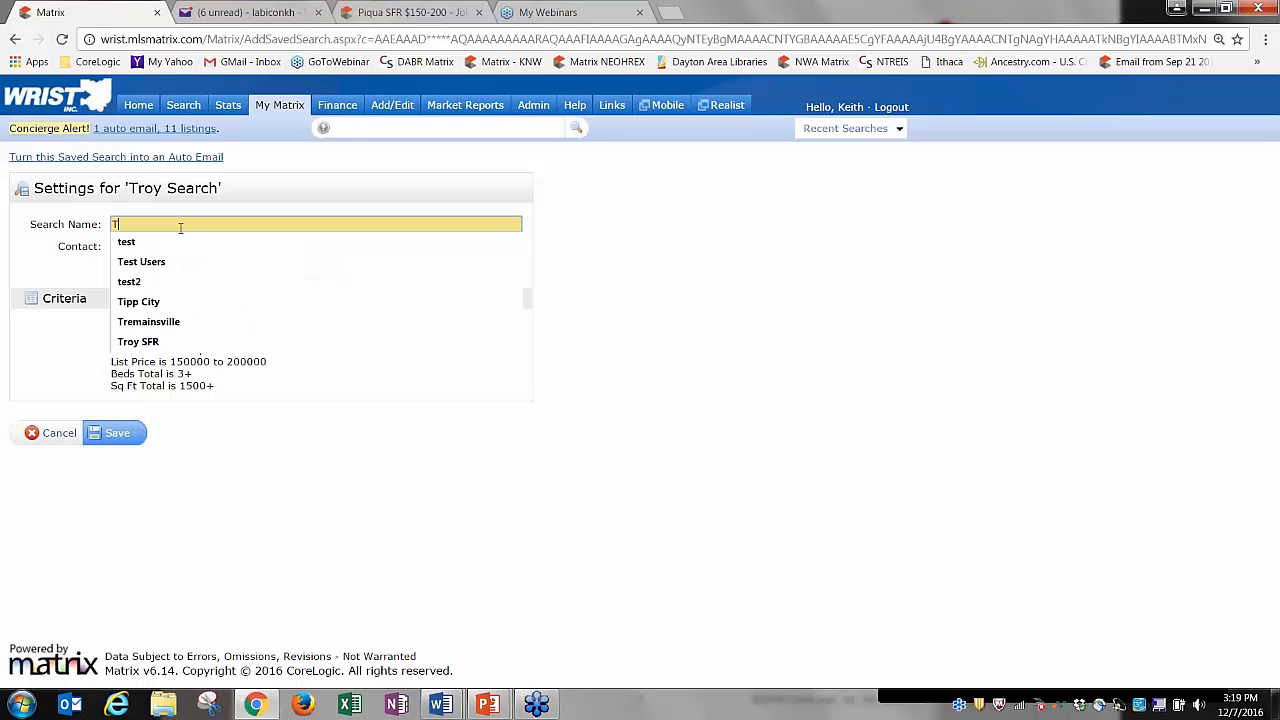
type("roy Search")
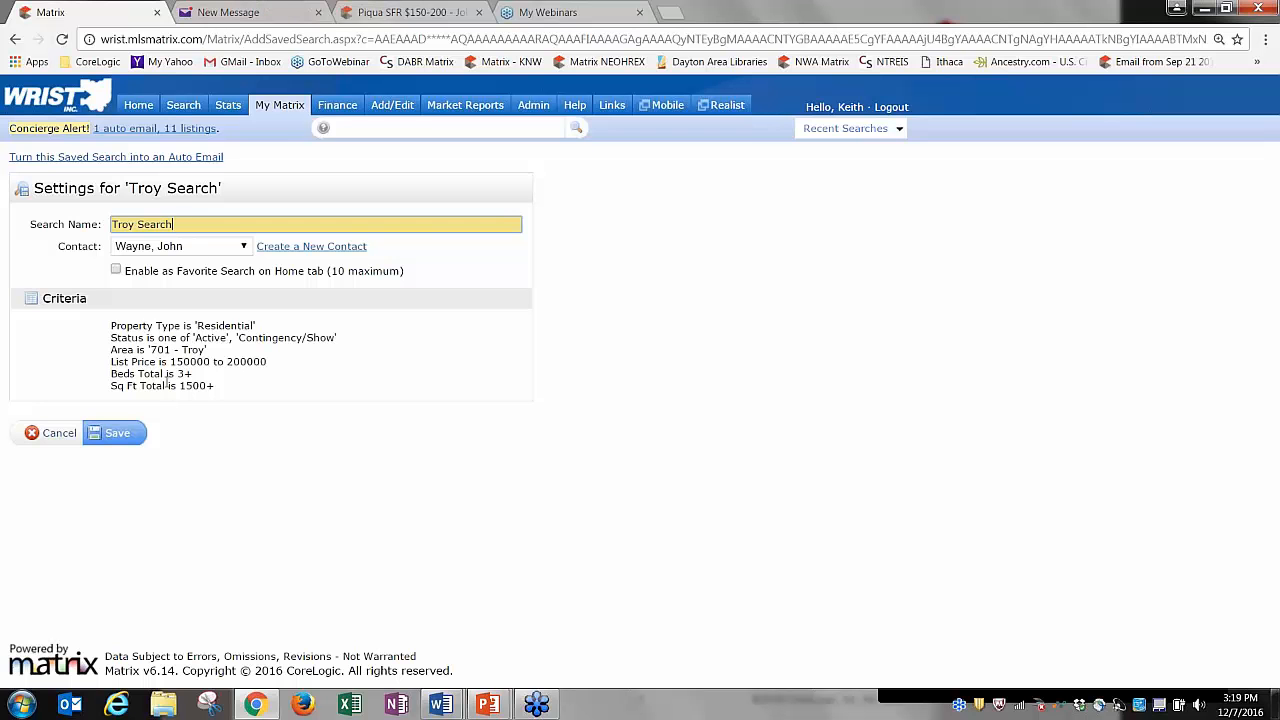
left_click(117, 433)
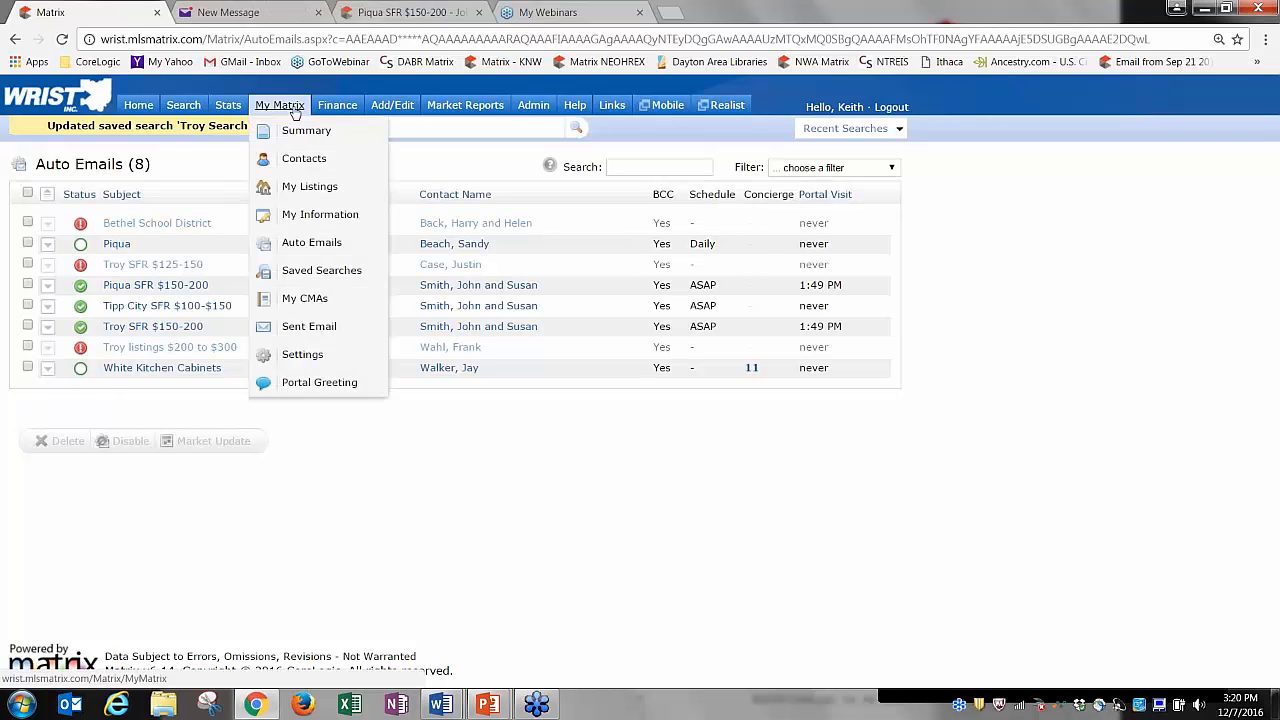
In Saved Searches, expand Troy Search and open its settings.
left_click(313, 273)
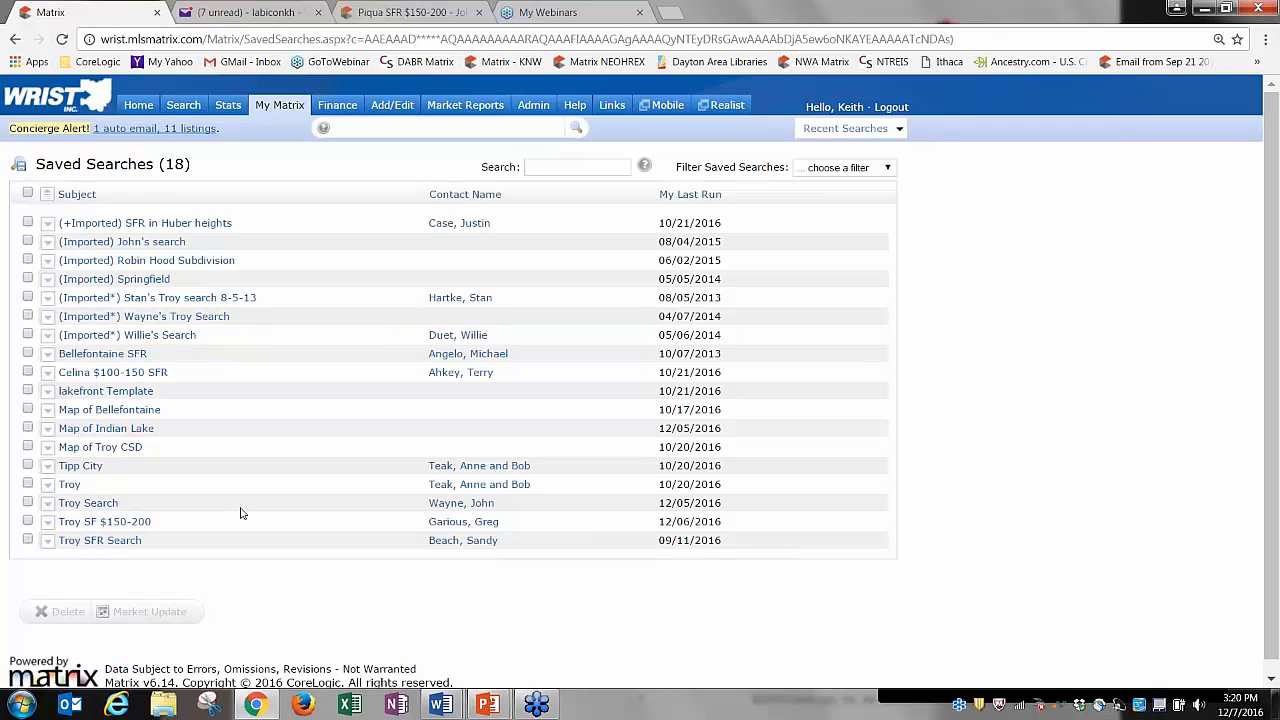
left_click(104, 507)
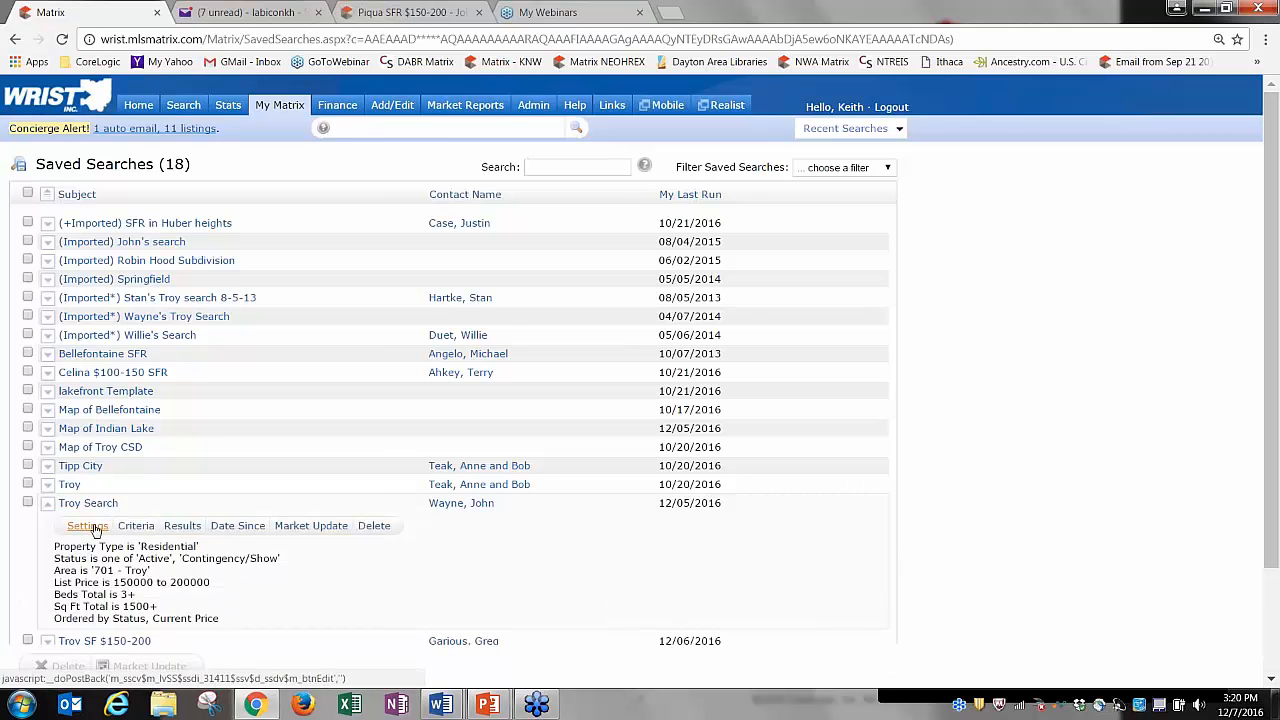
left_click(88, 526)
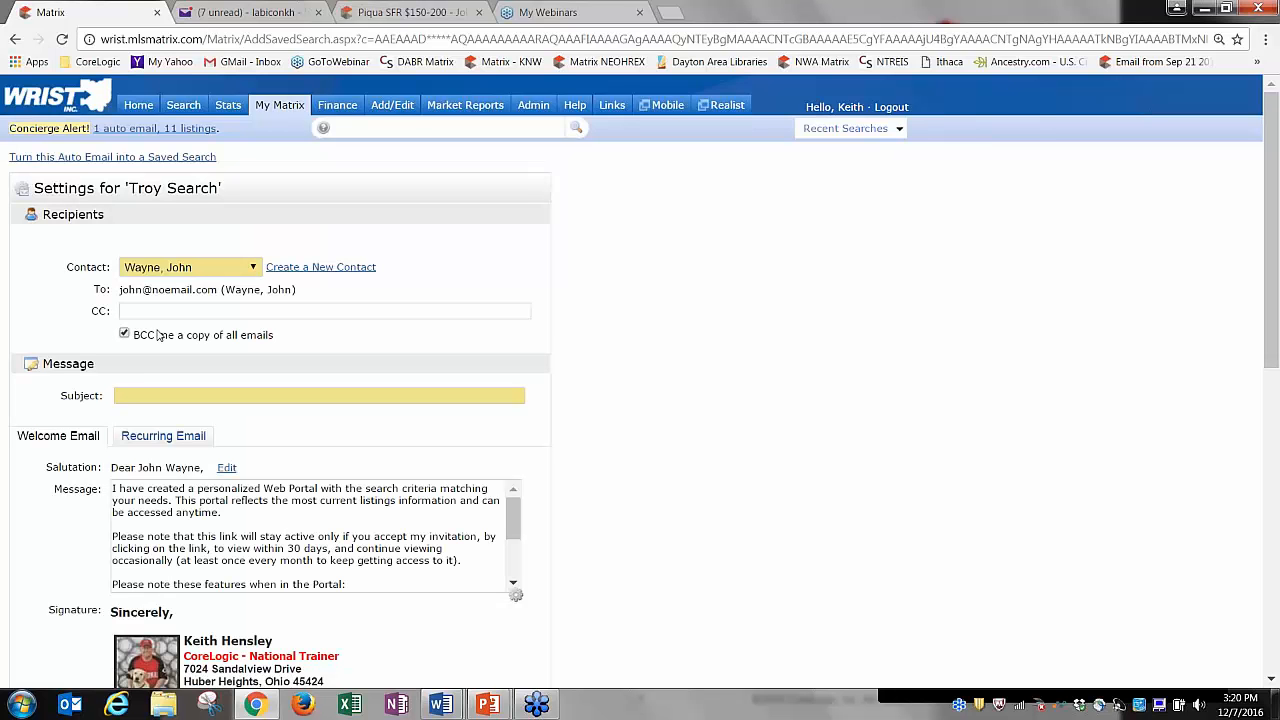
Enter 'Troy Search' as the auto email subject.
left_click(177, 397)
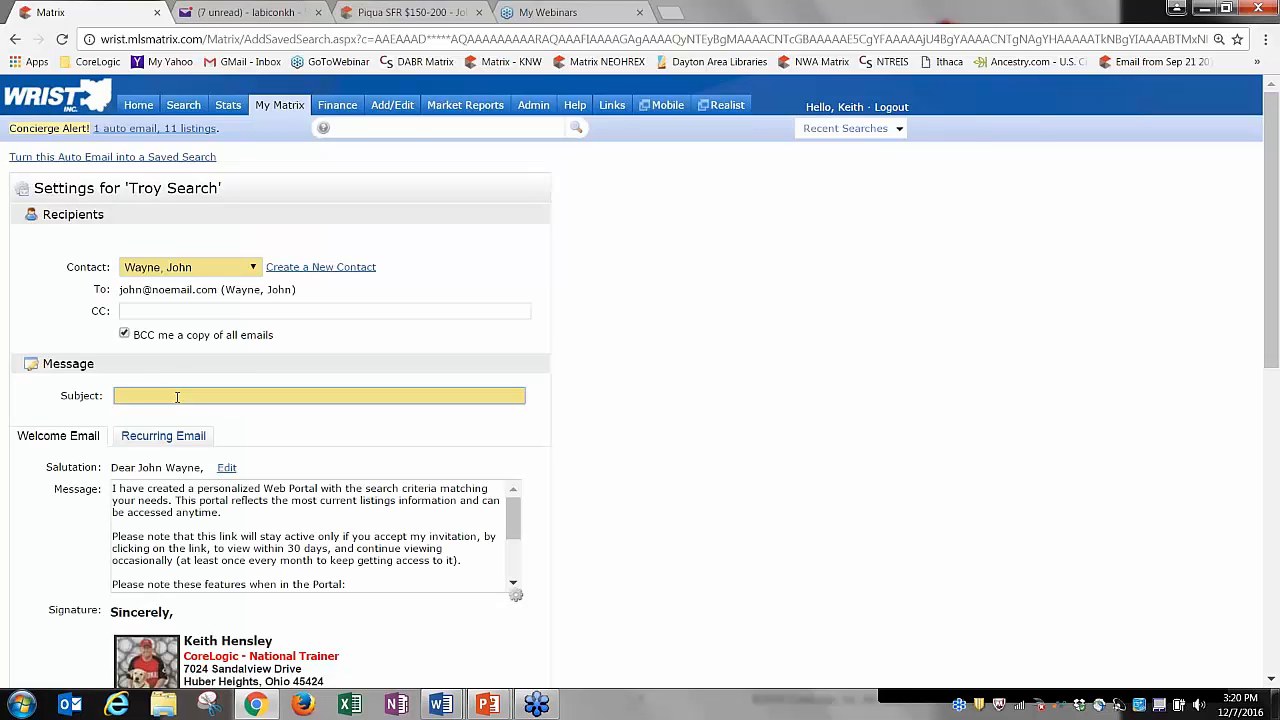
type("Troy Search")
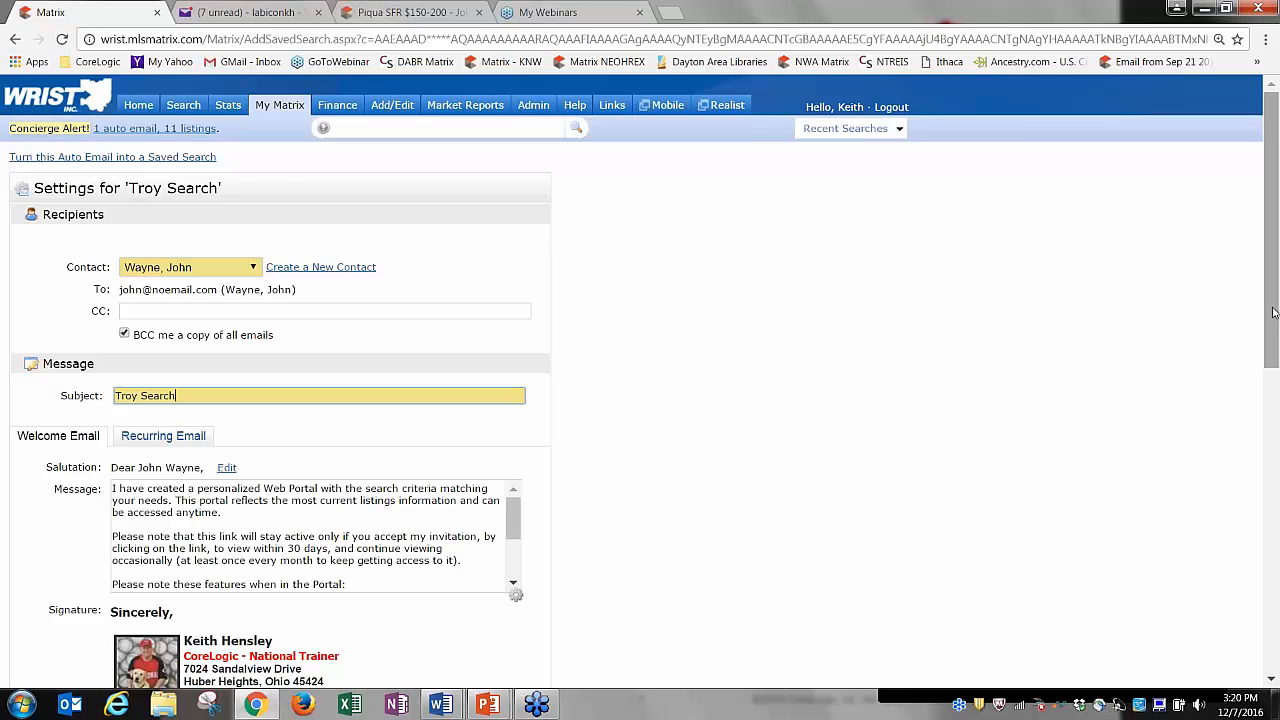
Review the criteria, settings and the daily AM Sunday–Saturday schedule.
left_click_drag(1272, 336, 1275, 576)
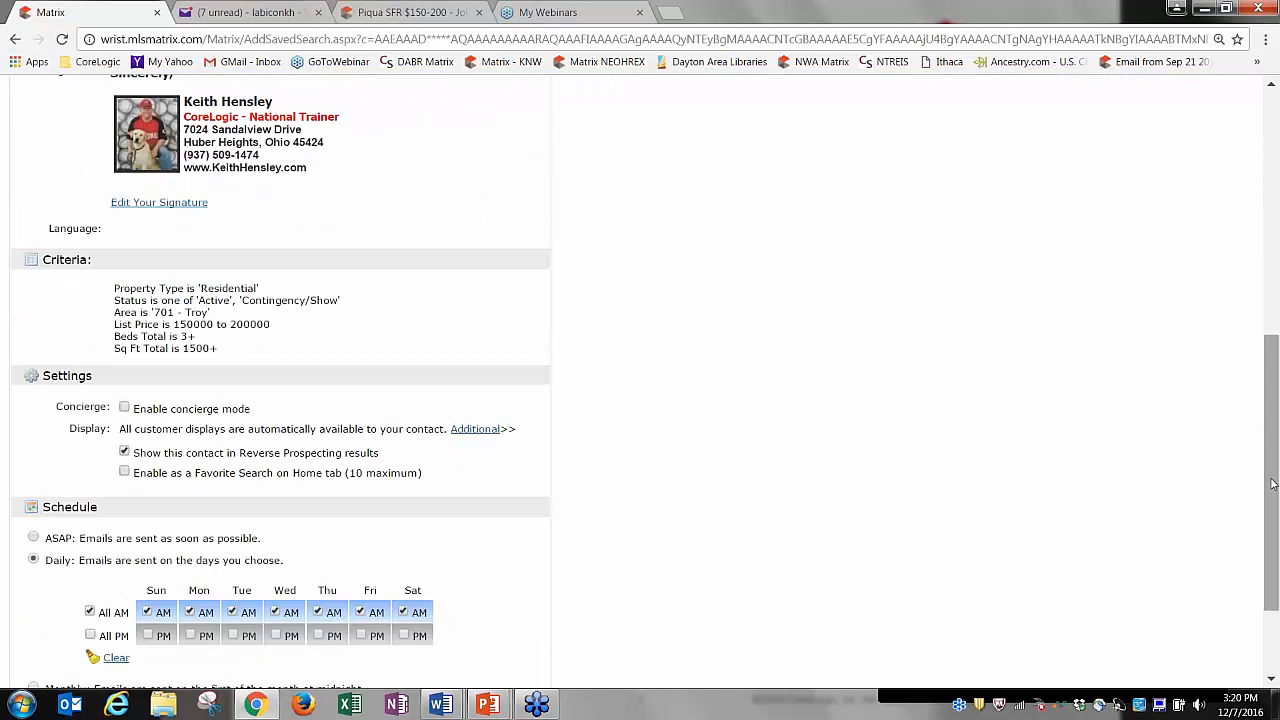
scroll(1274, 490, "down", 2)
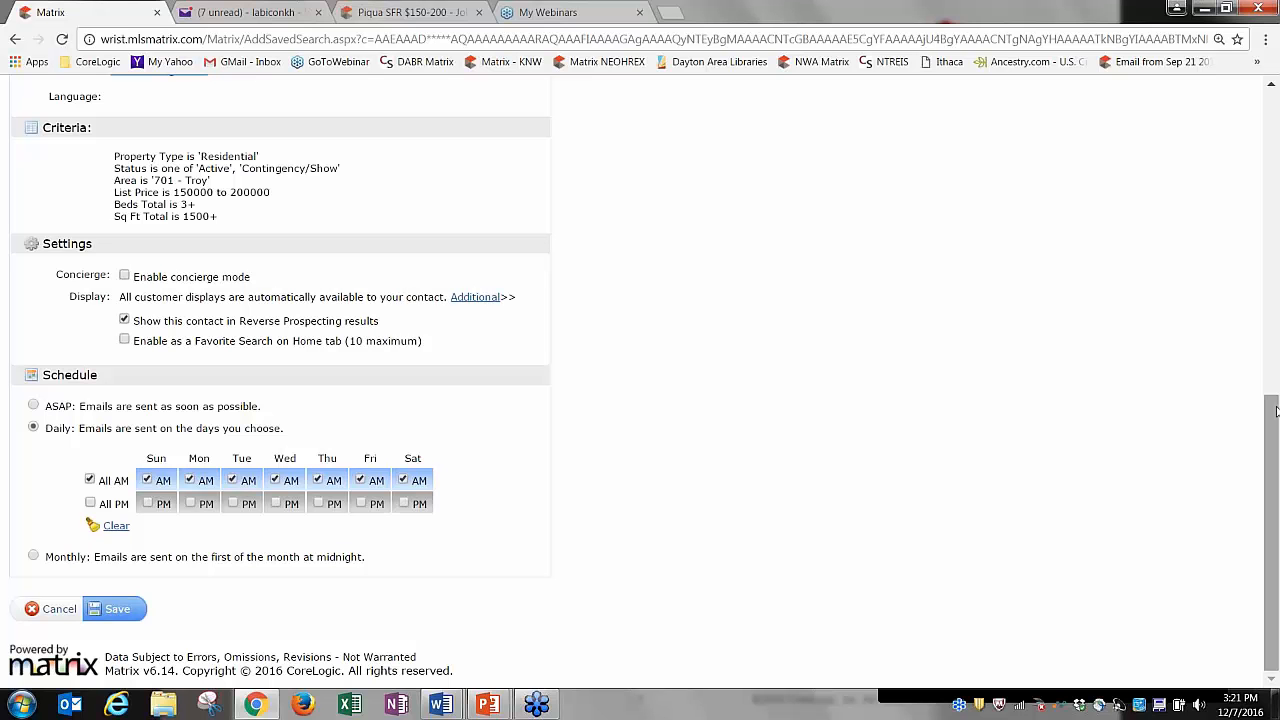
scroll(1276, 408, "up", 1)
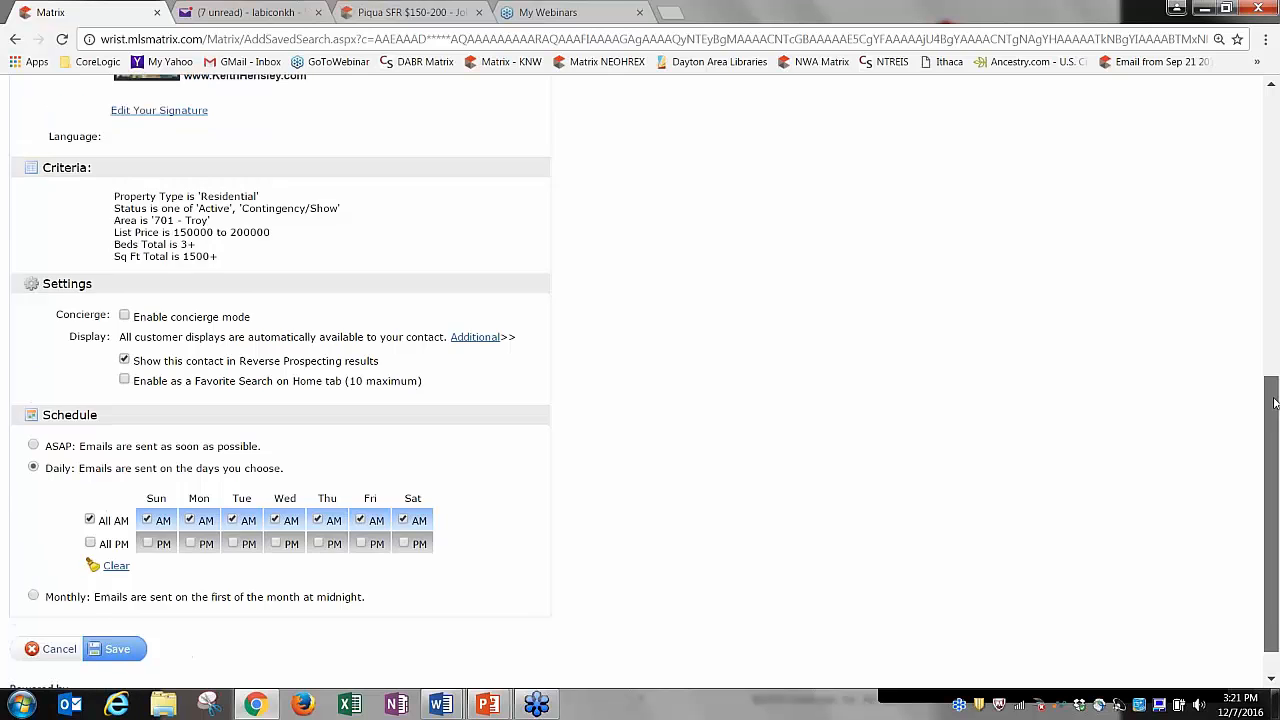
mouse_move(1274, 403)
left_mouse_down()
mouse_move(1276, 135)
mouse_move(1278, 222)
left_mouse_up()
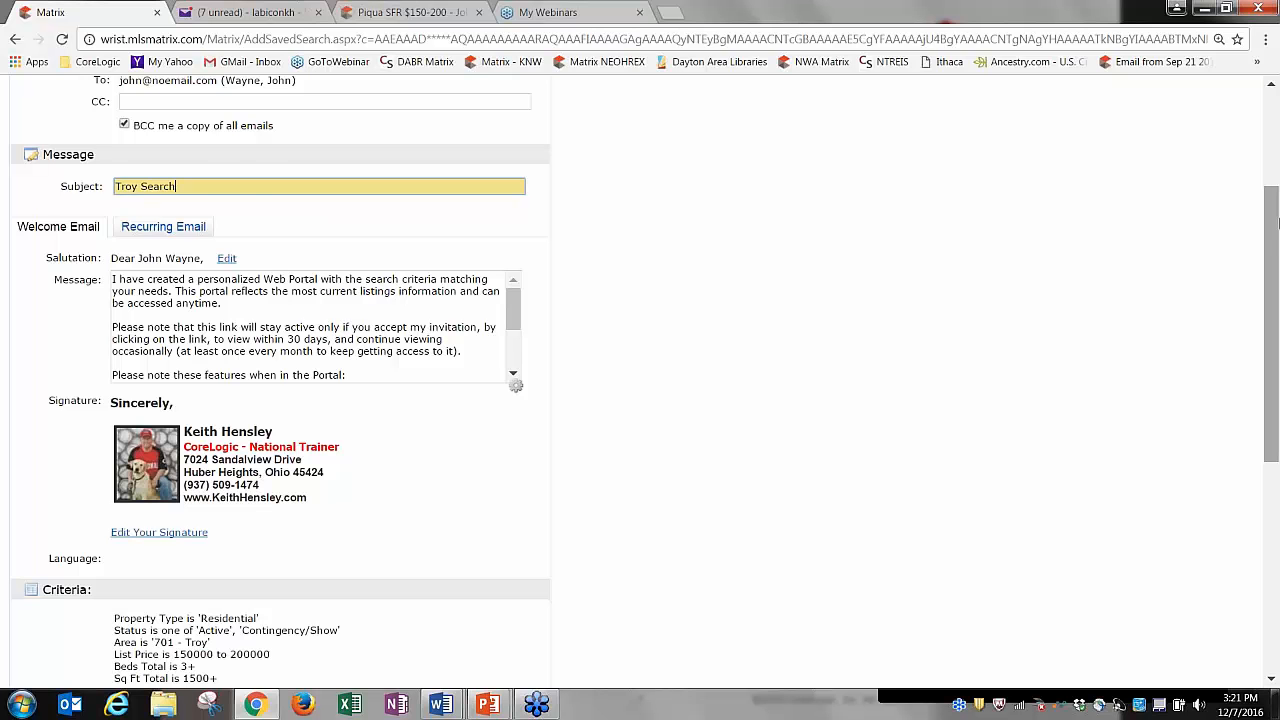
left_click_drag(1276, 244, 1264, 138)
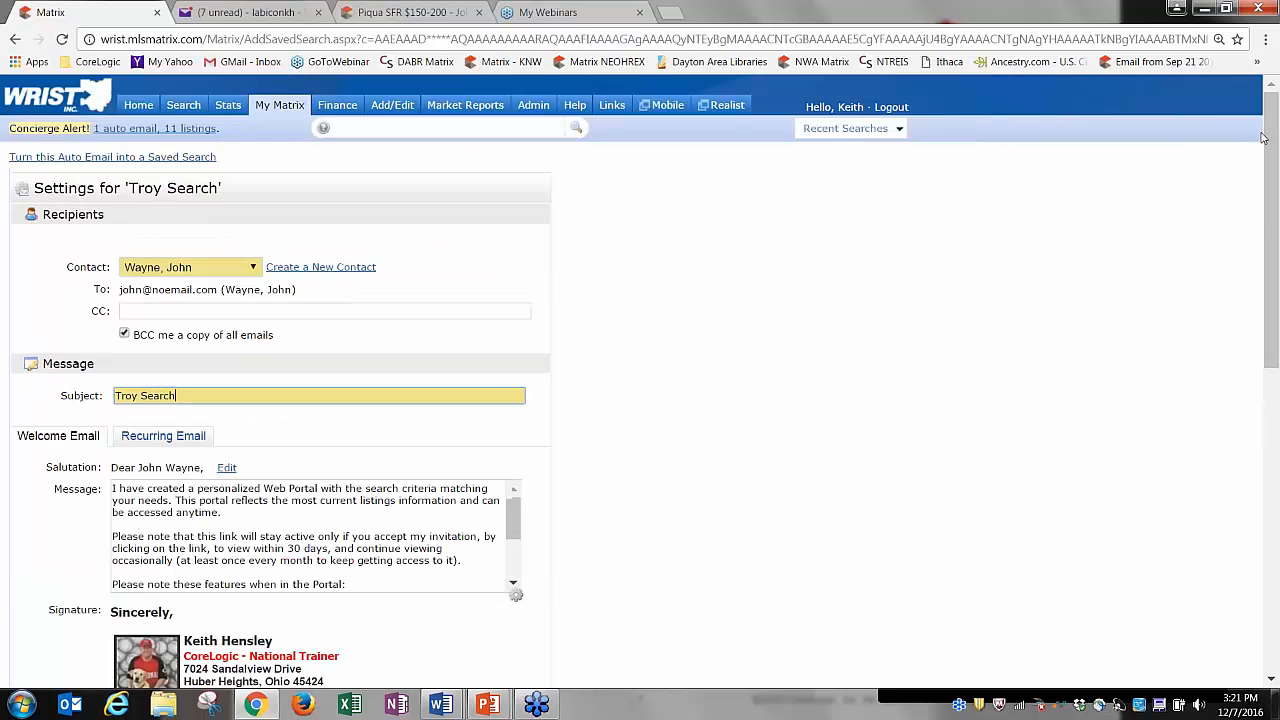
mouse_move(288, 110)
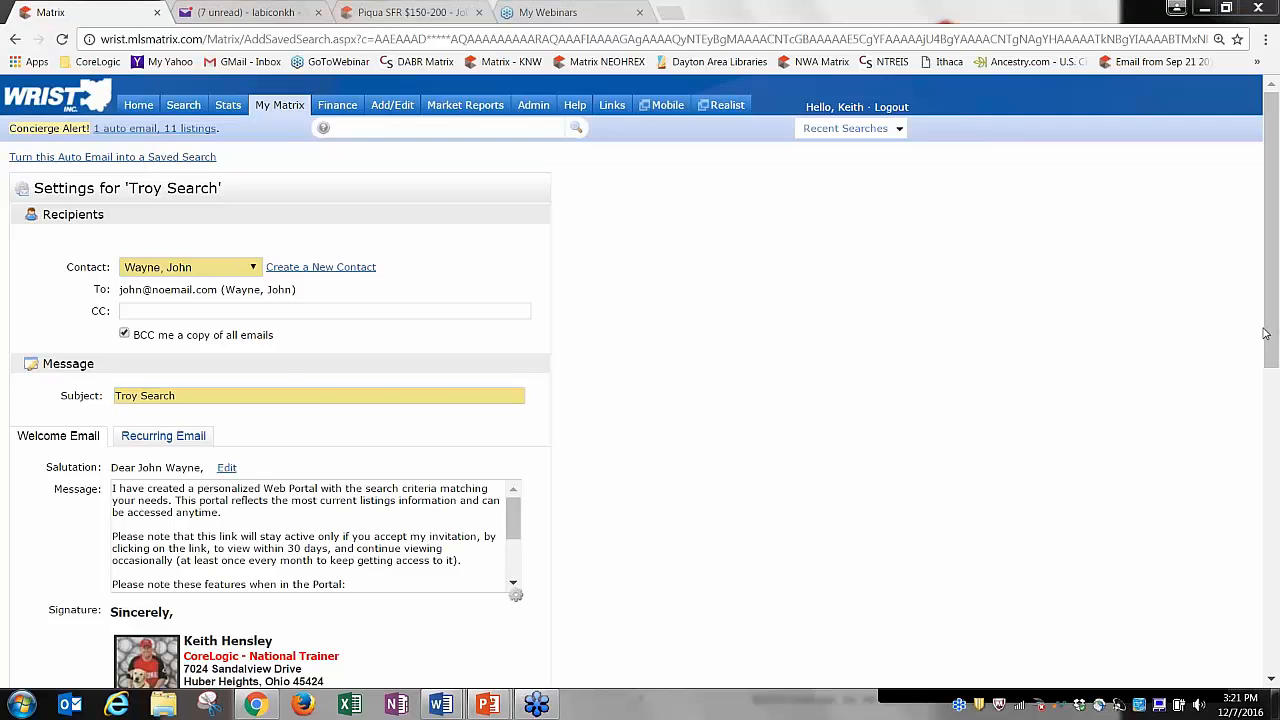
left_click_drag(1276, 343, 1277, 396)
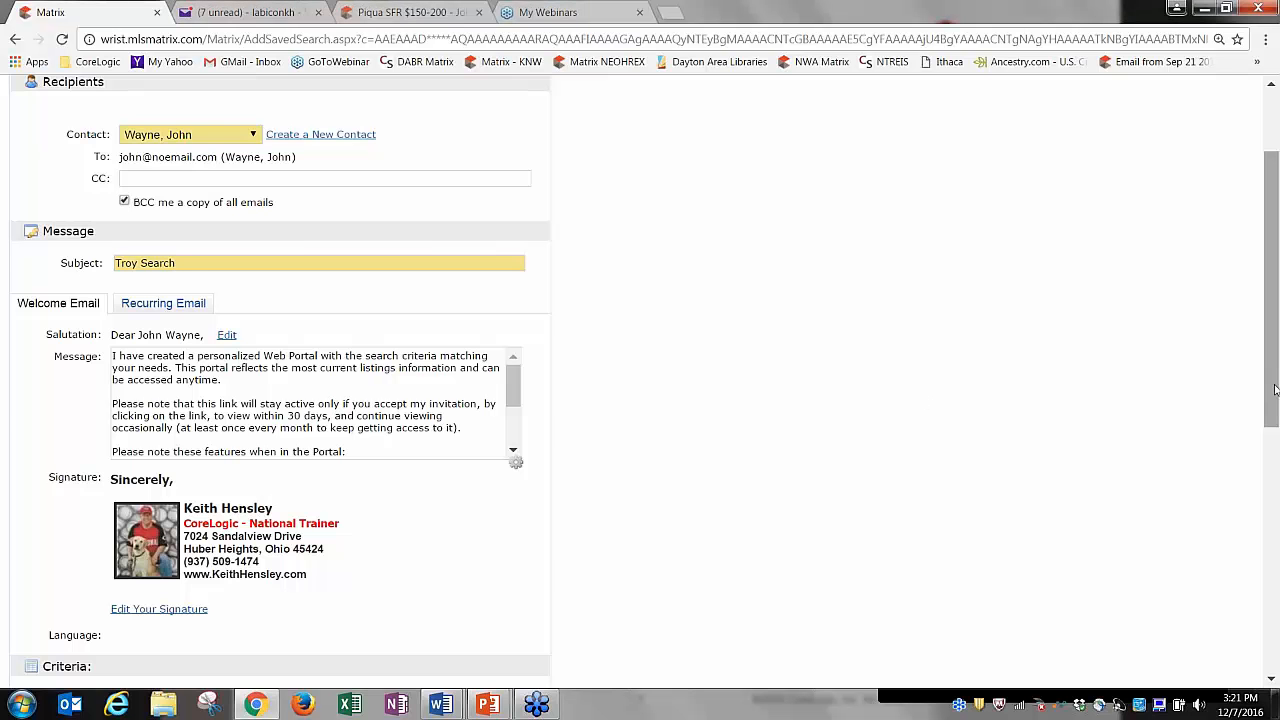
left_click_drag(1273, 383, 1275, 617)
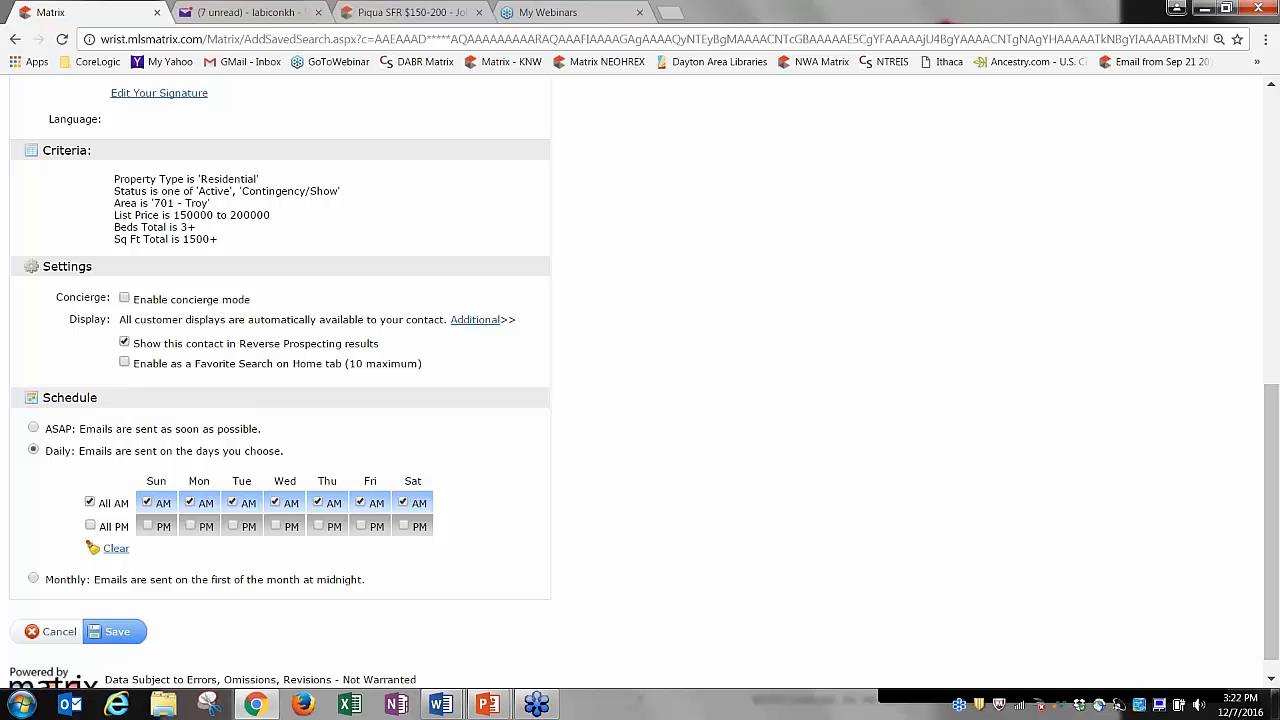
Enable concierge mode with email alert notifications kept on, then save and go to approvals.
left_click(125, 299)
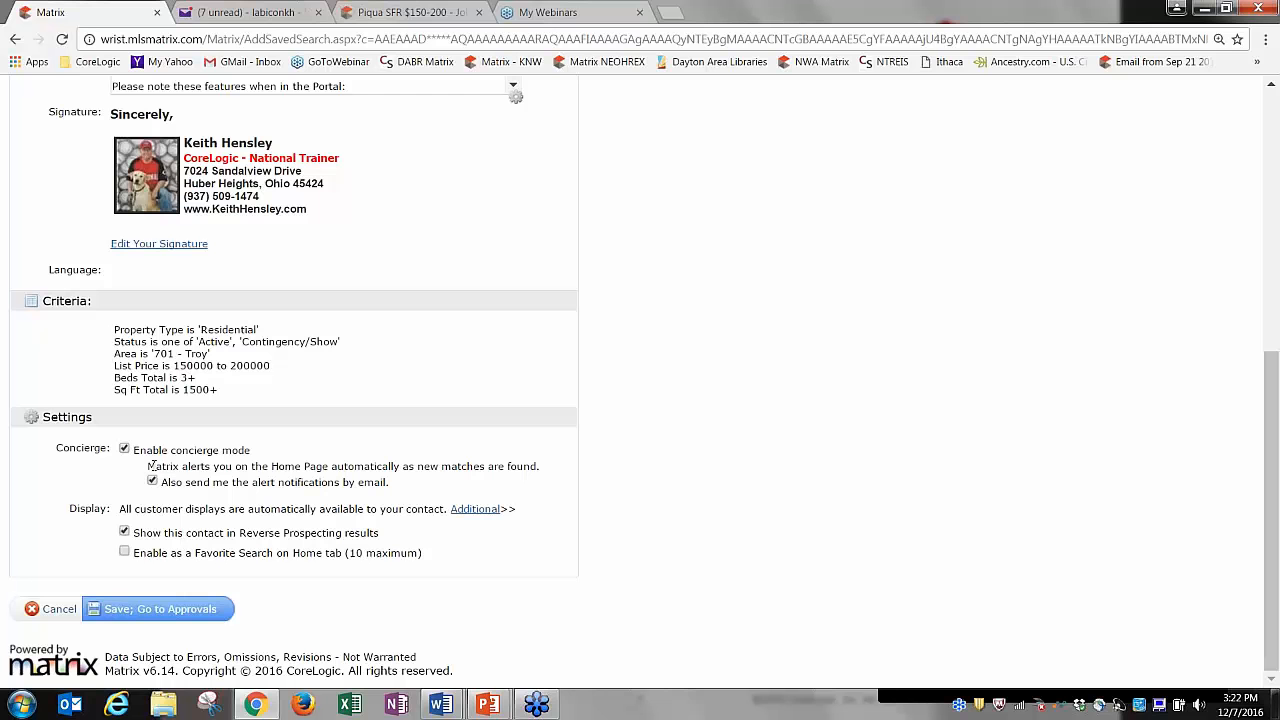
left_click_drag(155, 466, 542, 467)
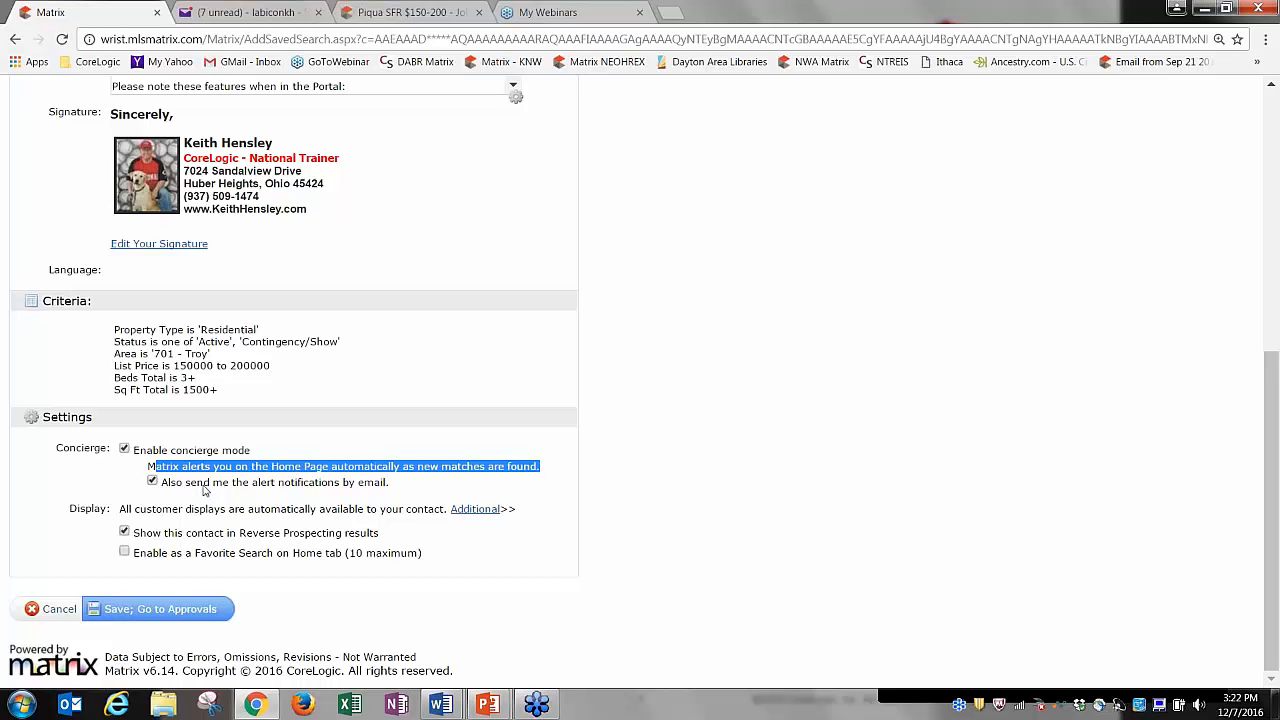
left_click(204, 490)
left_click(169, 487)
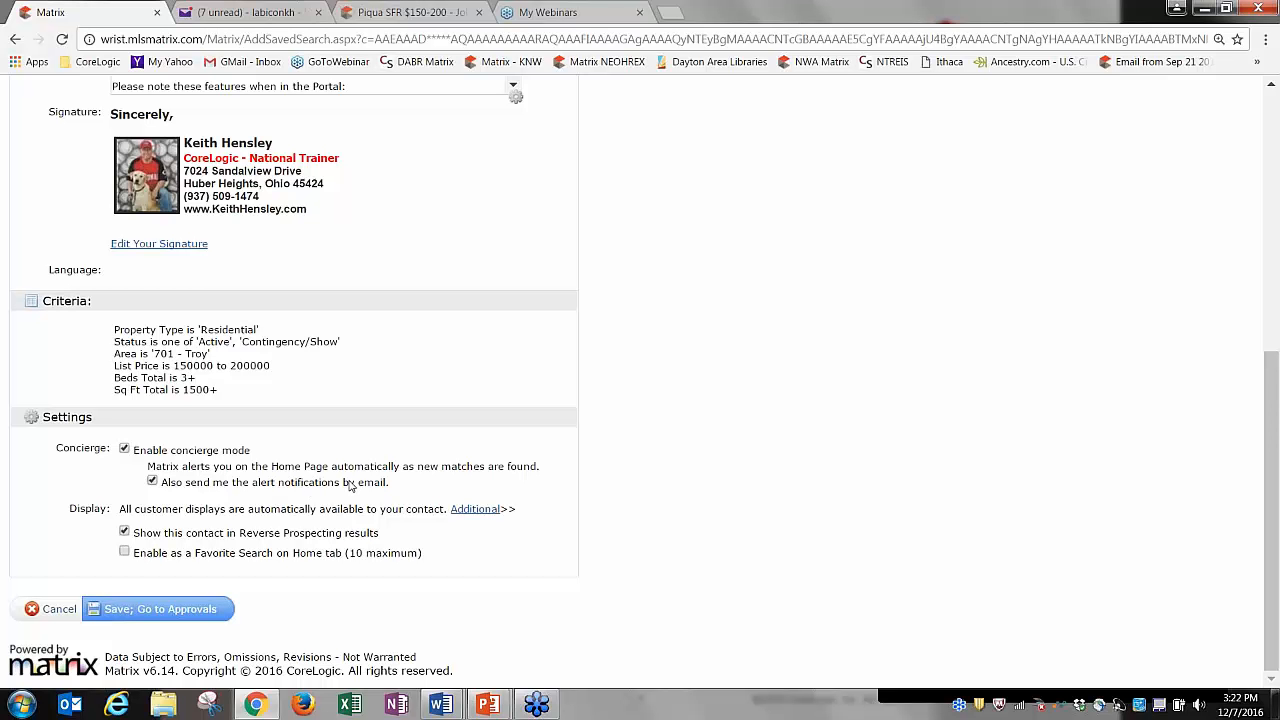
left_click(150, 612)
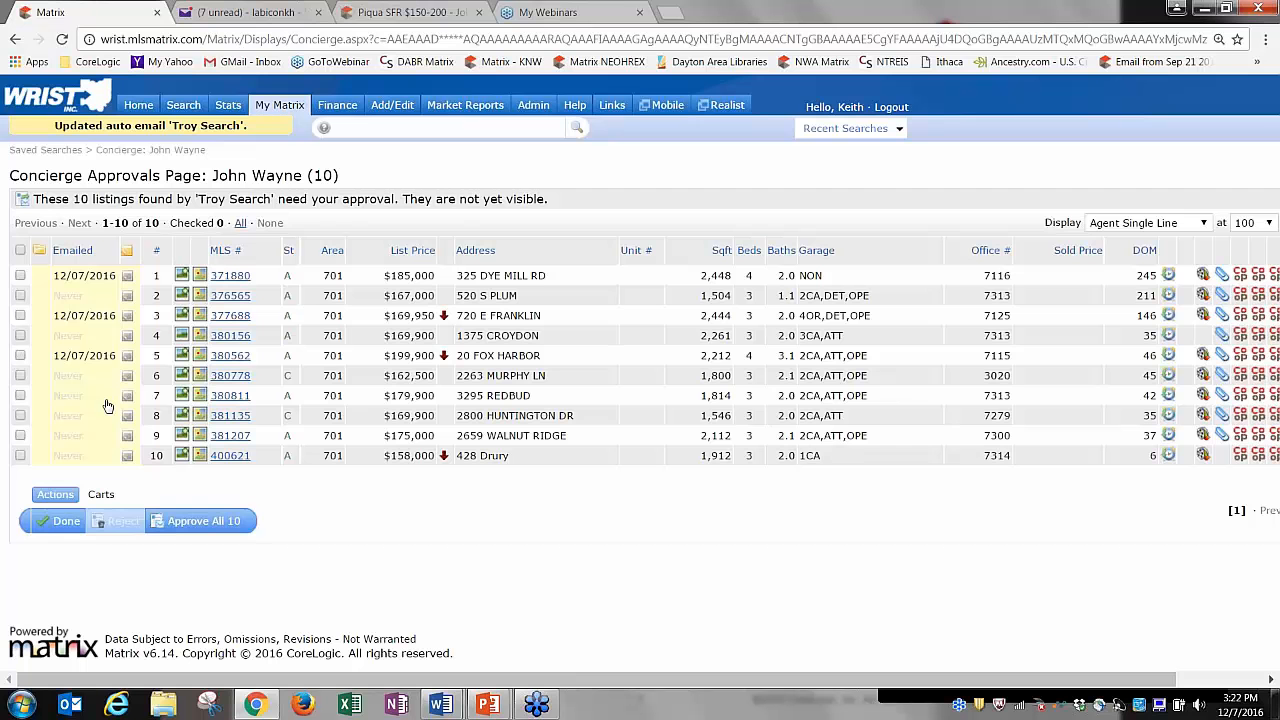
On the home dashboard, move the Concierge panel to the top of the middle column.
left_click(134, 112)
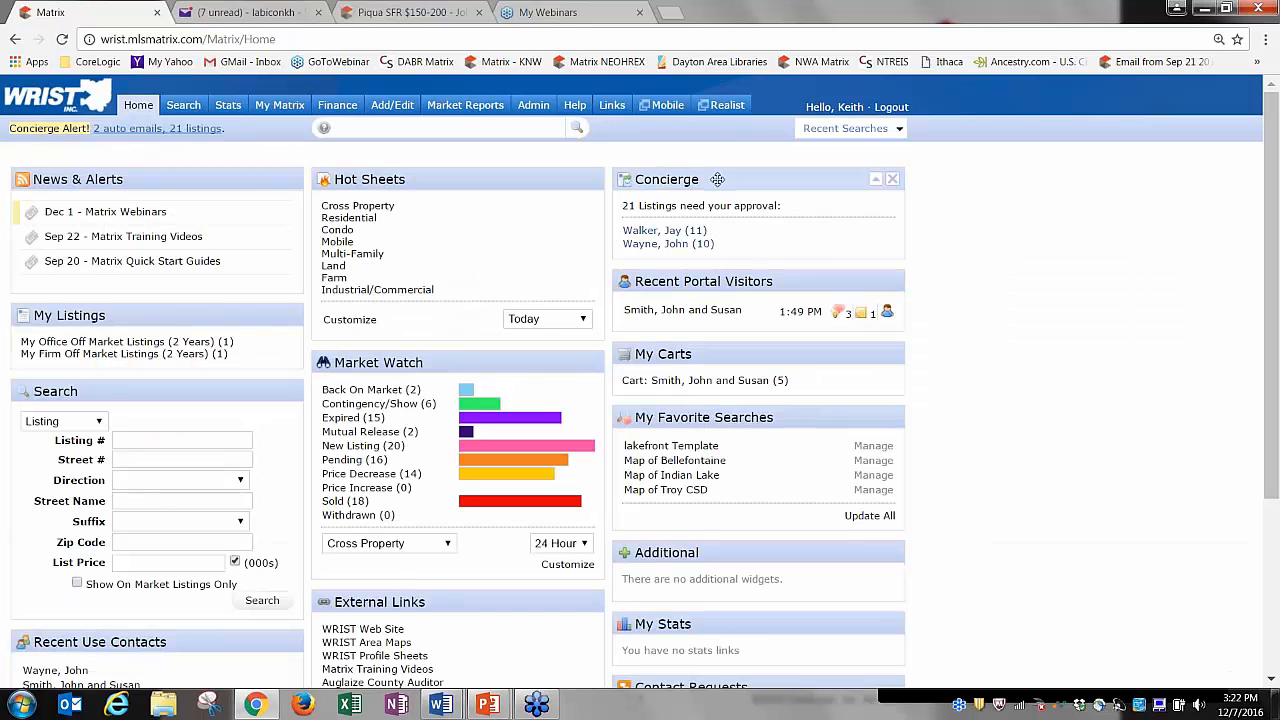
left_click_drag(718, 180, 415, 180)
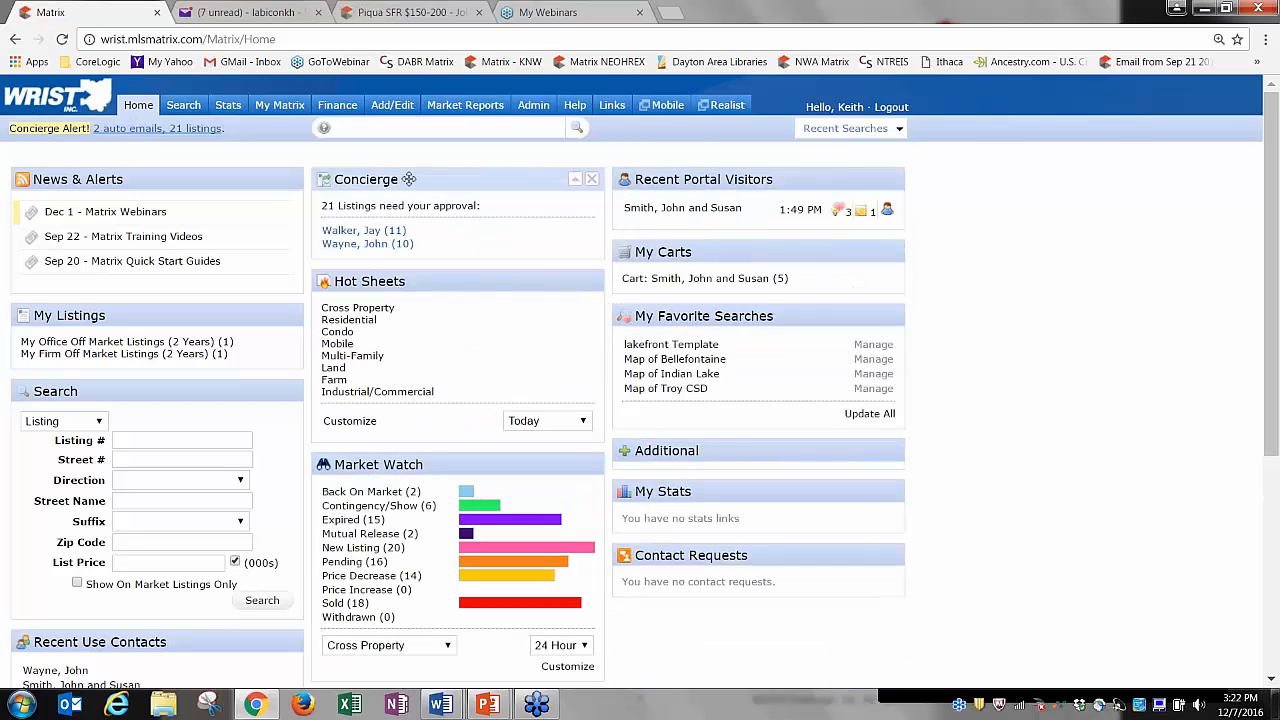
left_click_drag(319, 207, 440, 212)
left_click(460, 219)
Open the 10 pending listings, browse the first listing's photos, and close the viewer.
left_click(375, 244)
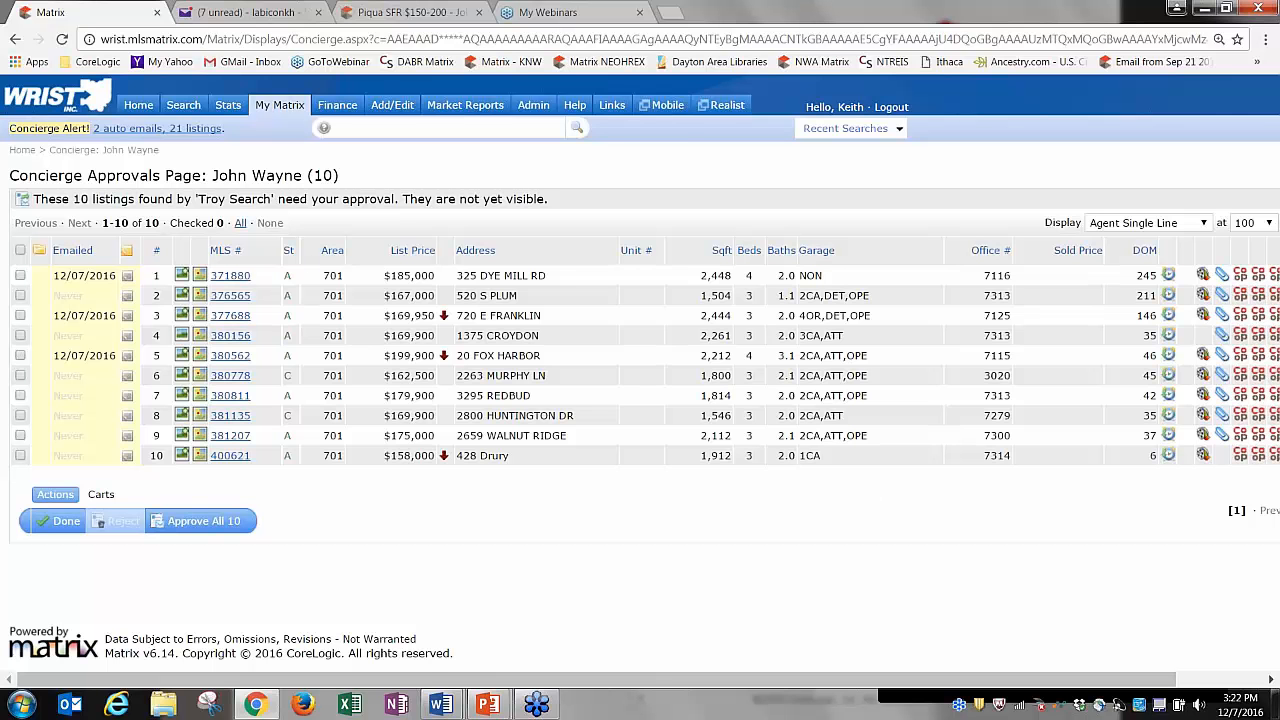
left_click(183, 275)
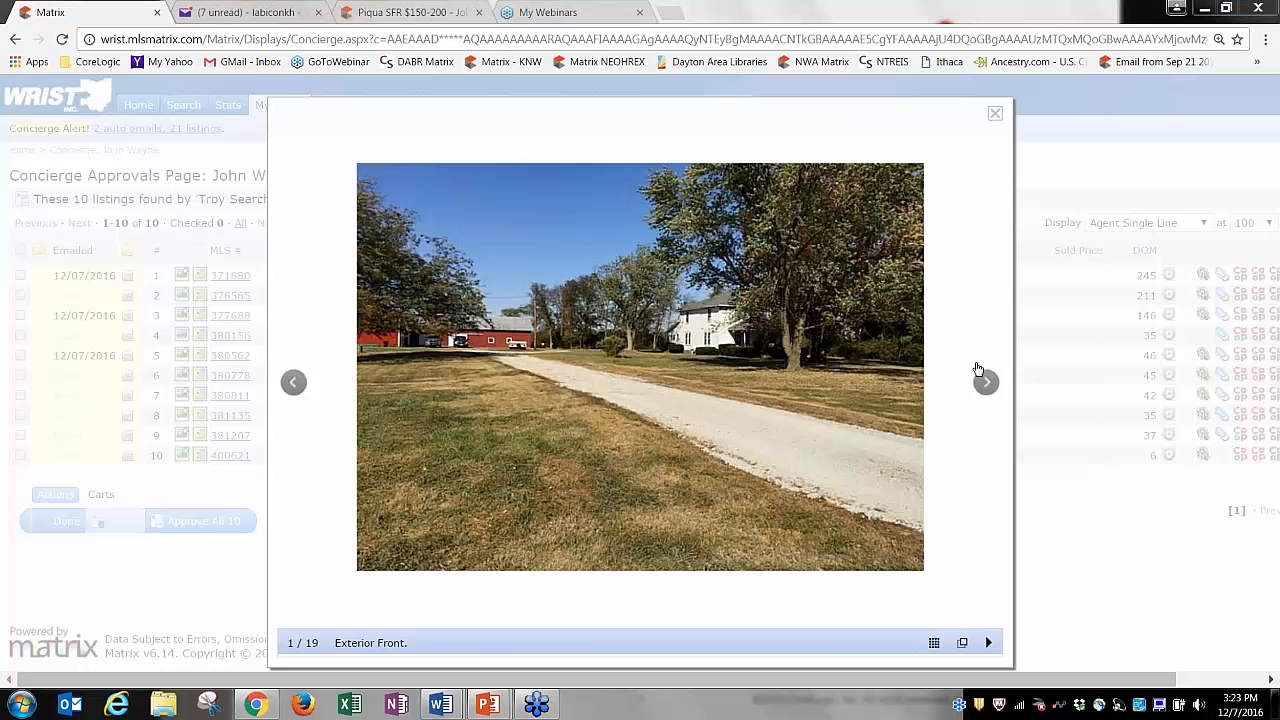
left_click(986, 376)
left_click(986, 376)
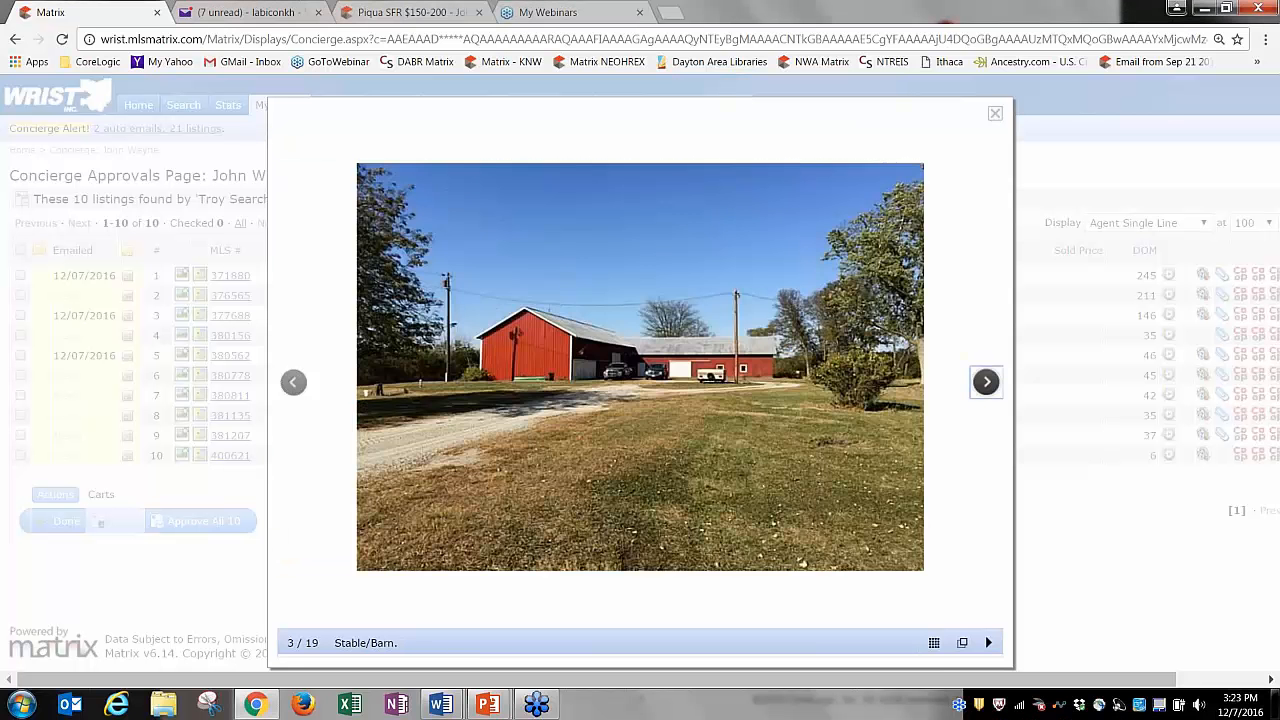
left_click(986, 381)
left_click(986, 381)
left_click(986, 381)
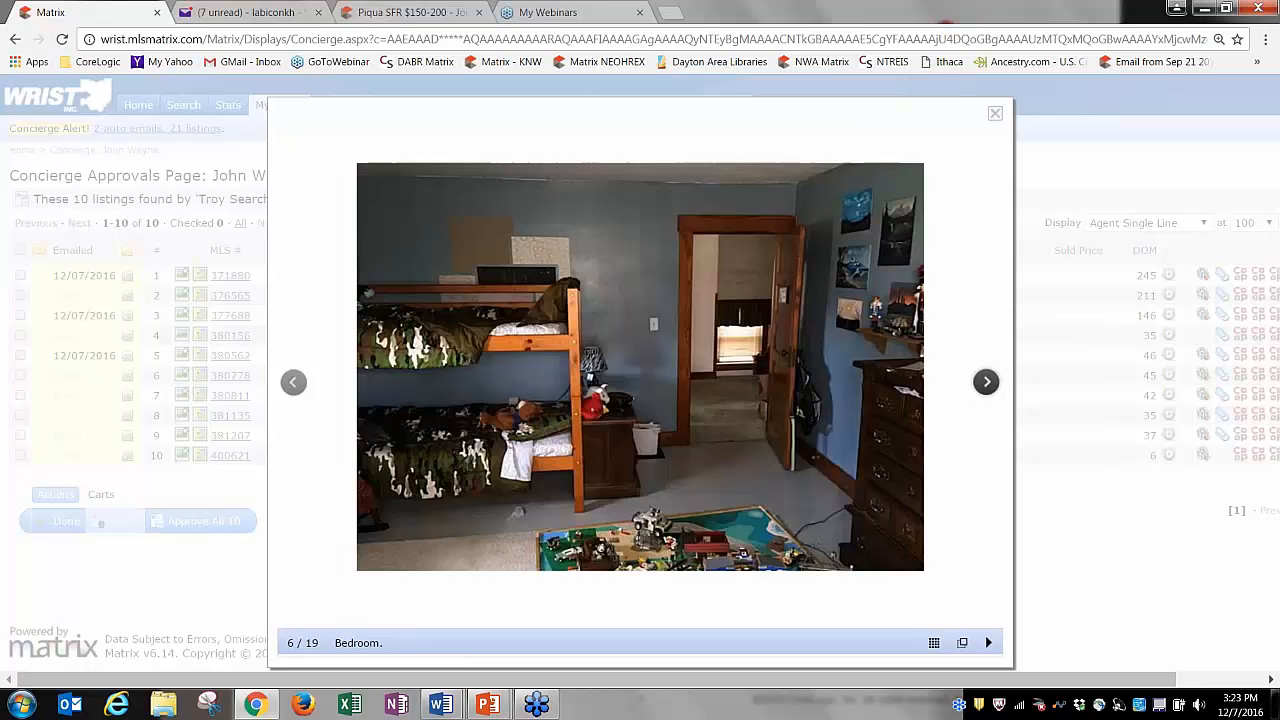
left_click(986, 381)
left_click(986, 381)
left_click(986, 381)
left_click(986, 381)
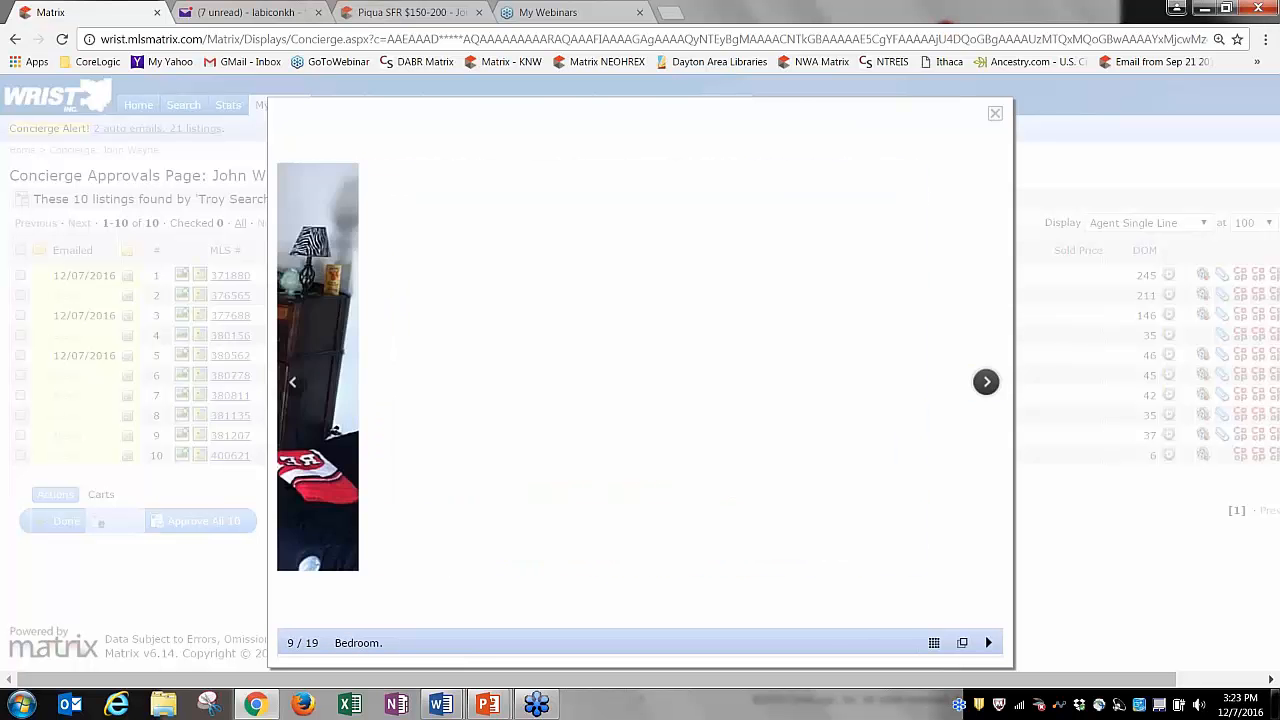
left_click(986, 381)
left_click(986, 381)
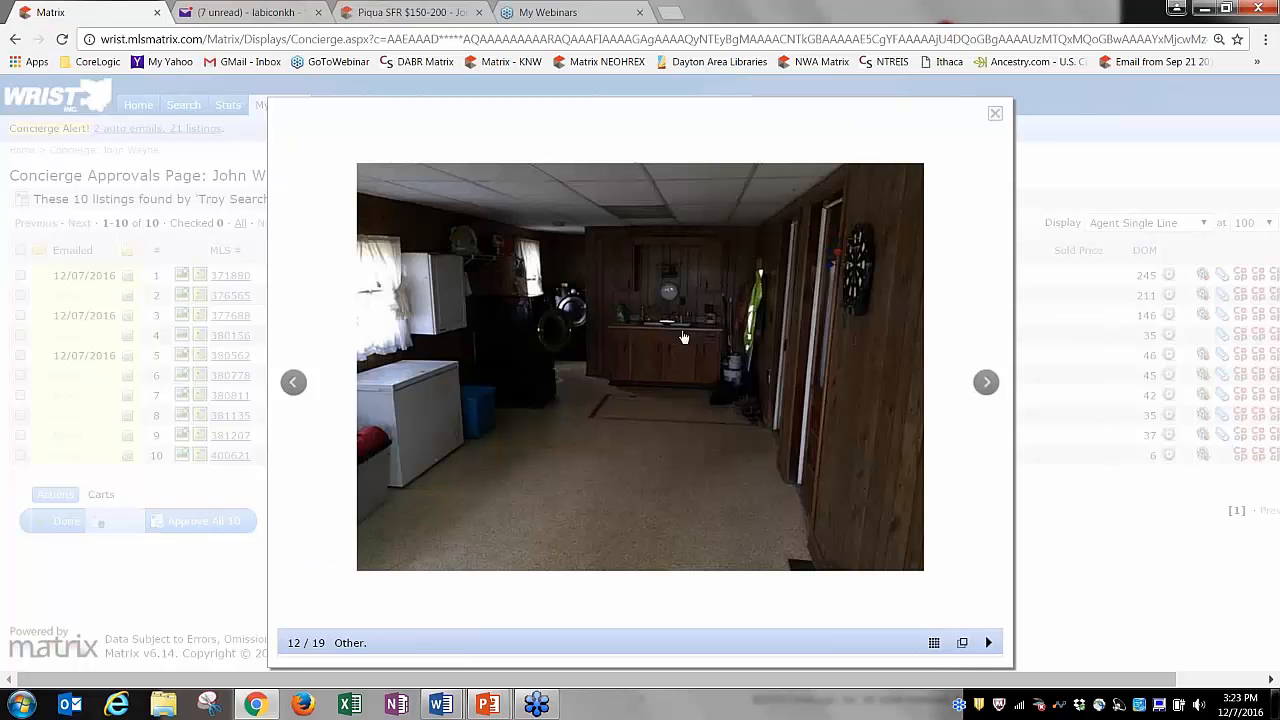
left_click(986, 381)
left_click(986, 382)
left_click(986, 382)
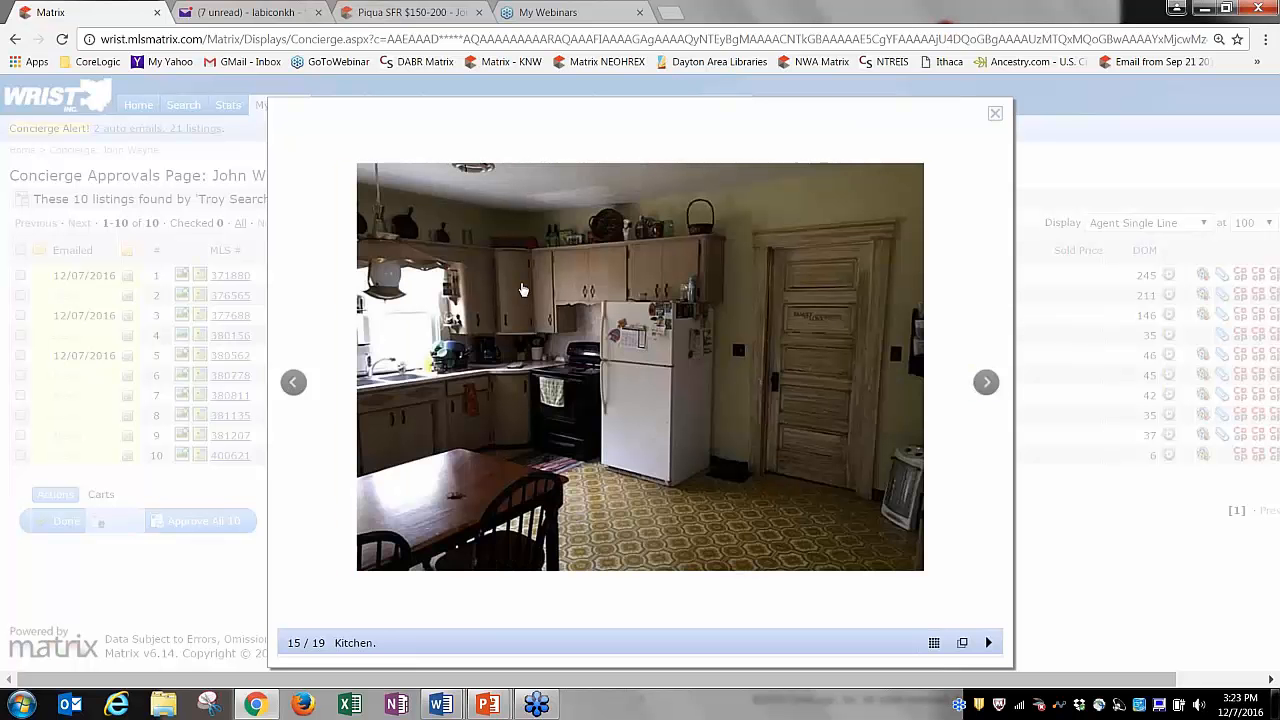
left_click(994, 114)
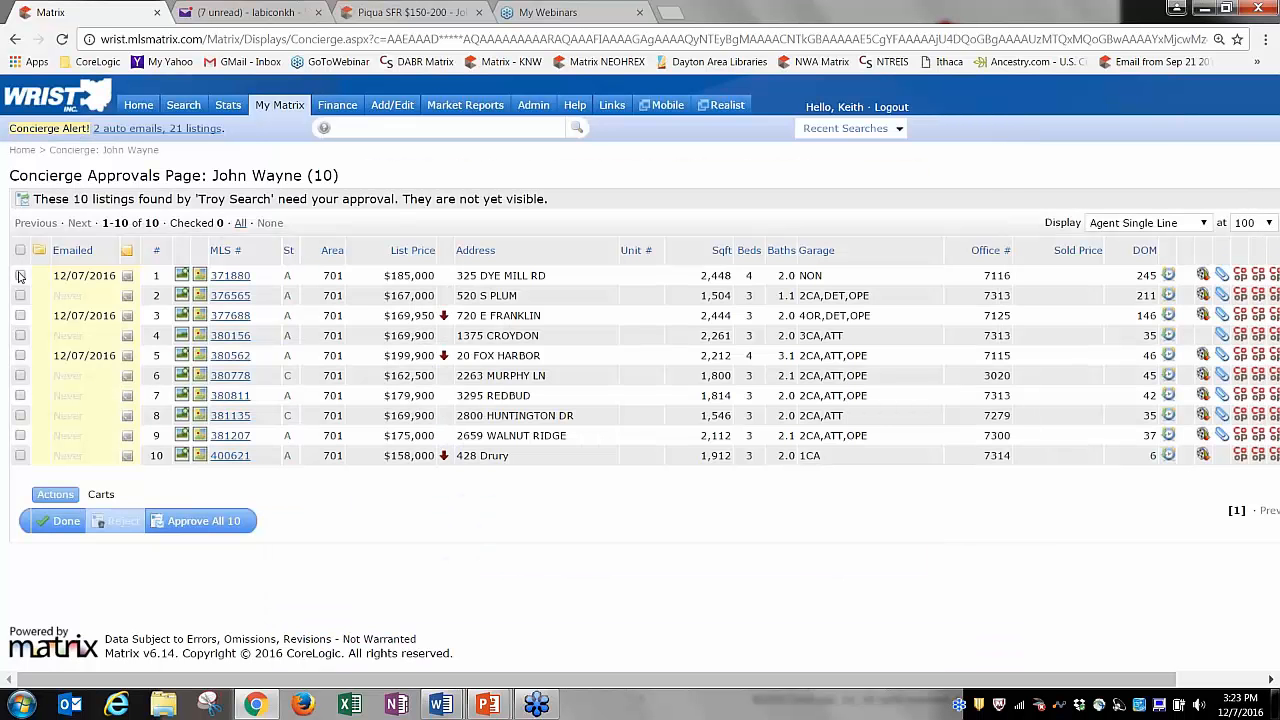
left_click(20, 275)
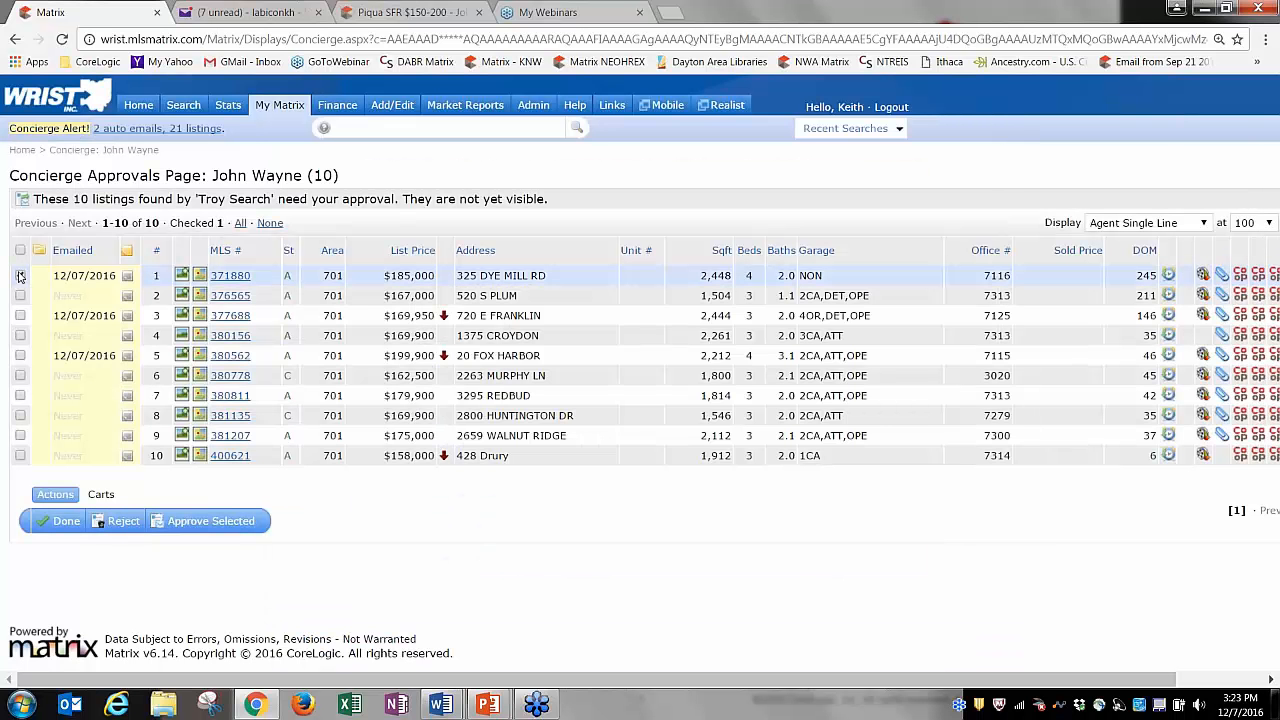
left_click(124, 521)
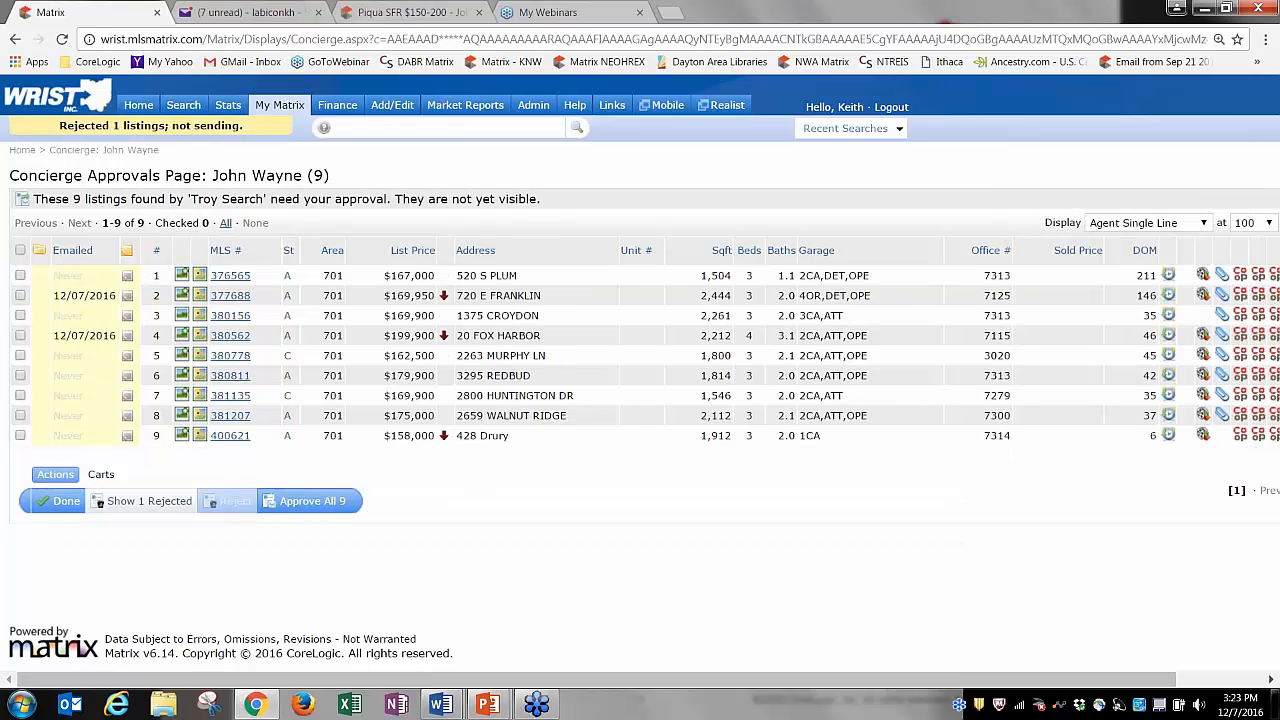
left_click(20, 295)
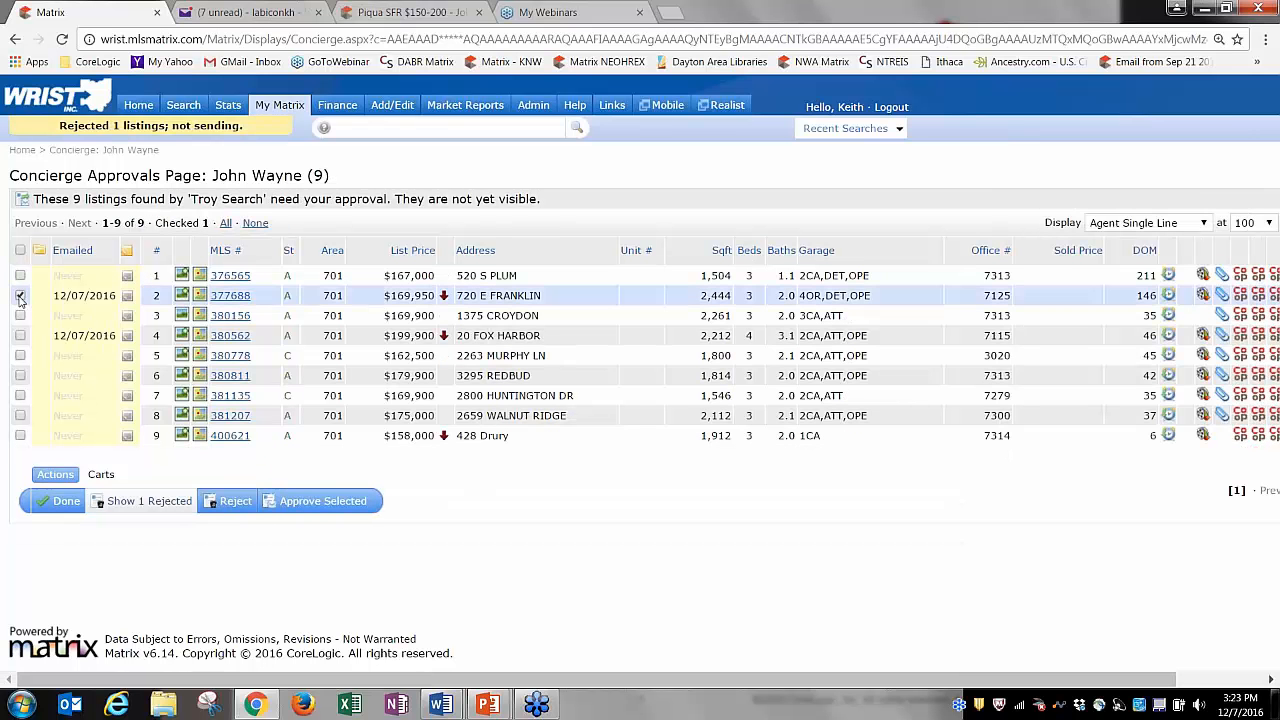
left_click(20, 335)
left_click(20, 355)
left_click(20, 375)
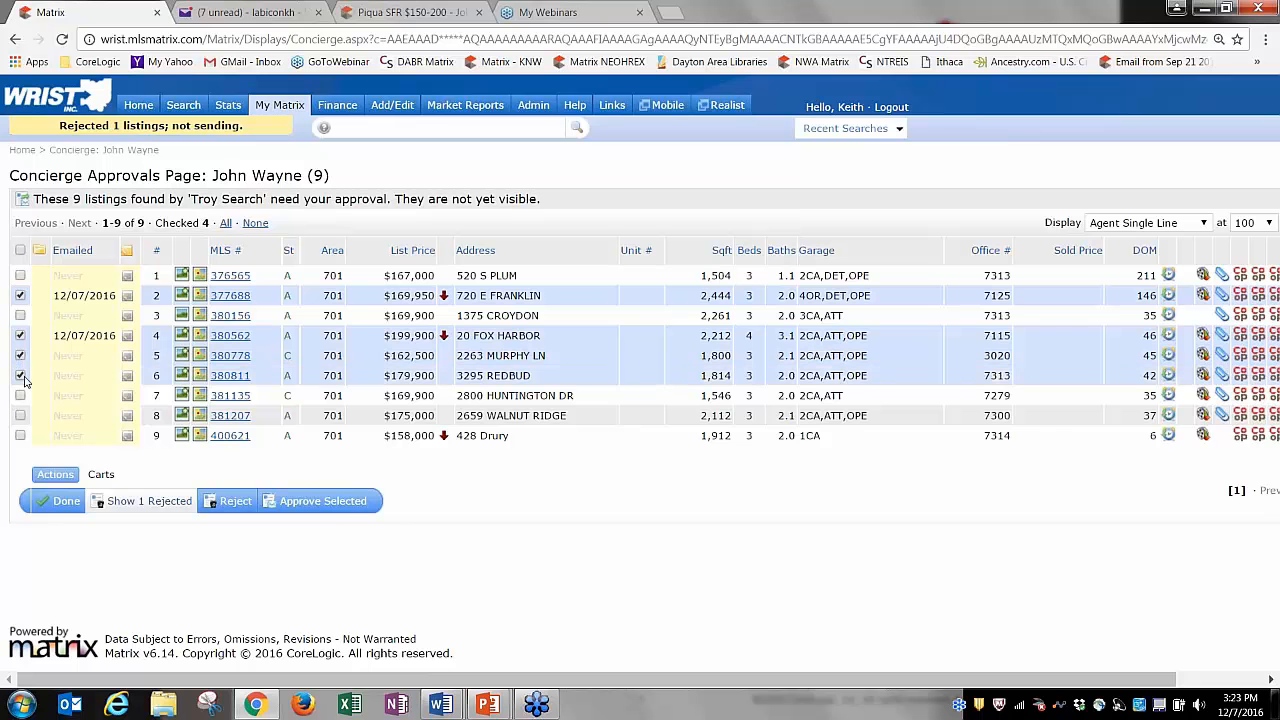
left_click(322, 501)
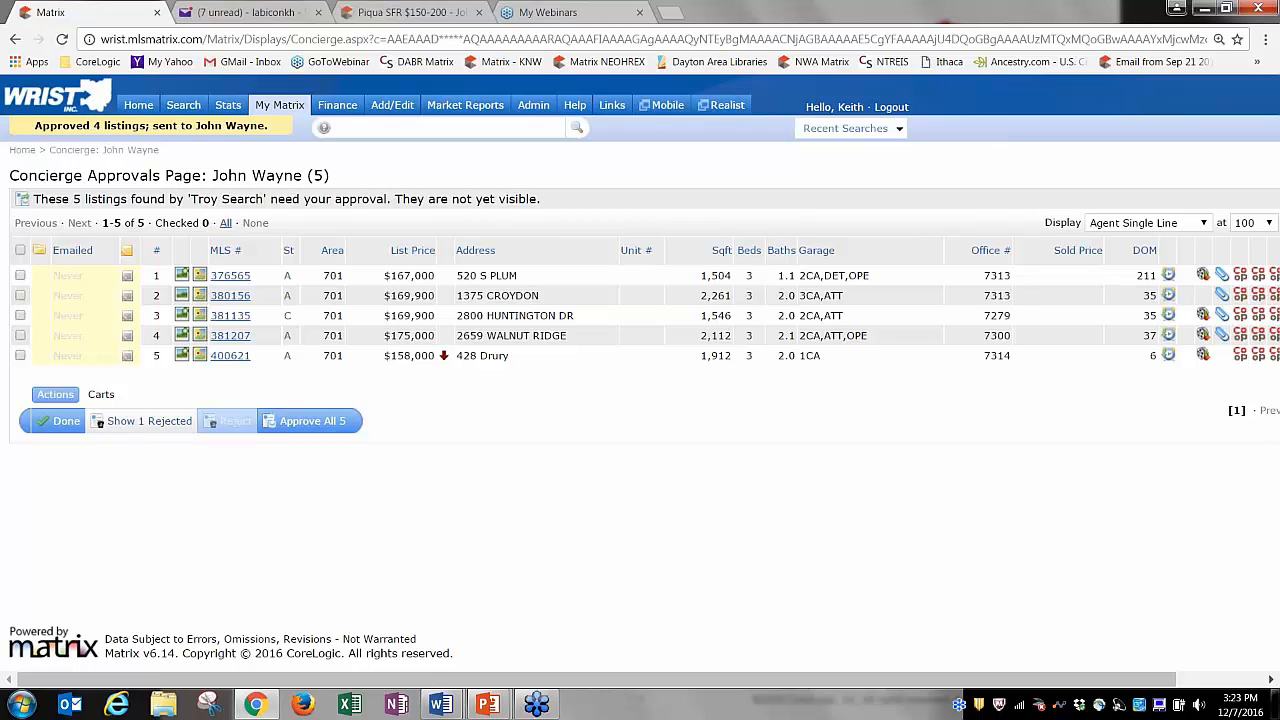
left_click(140, 106)
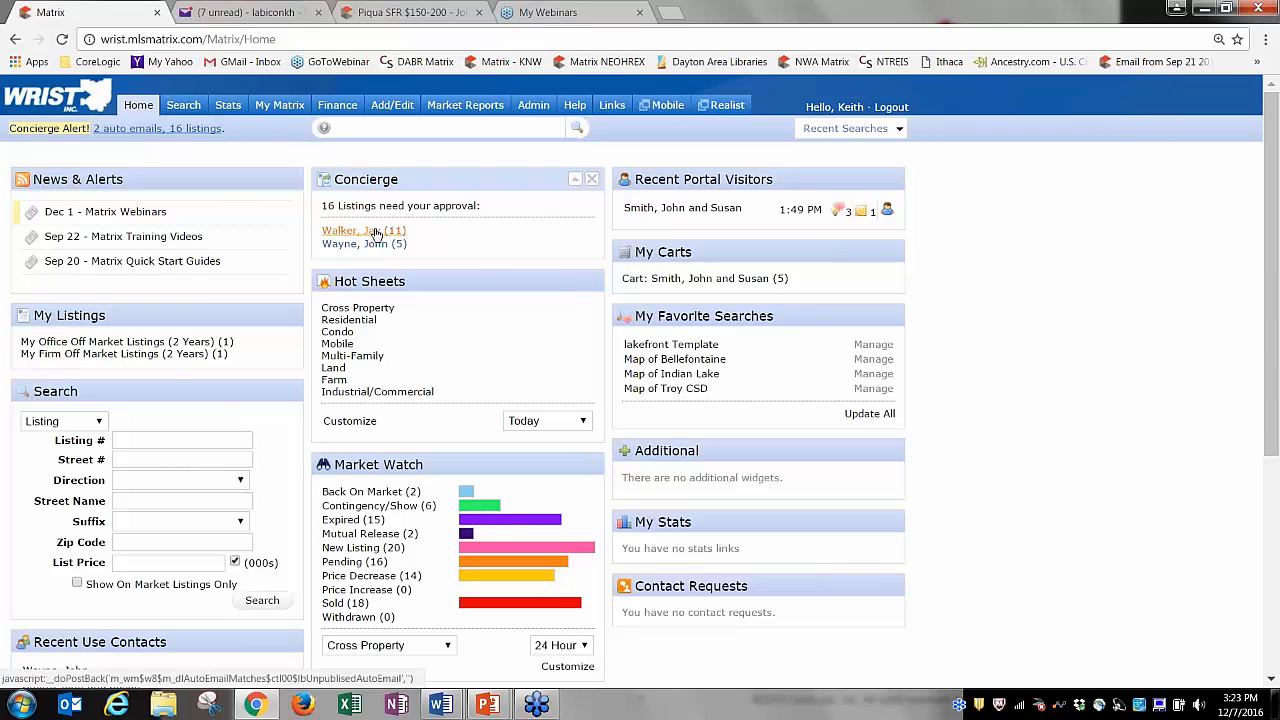
left_click(373, 232)
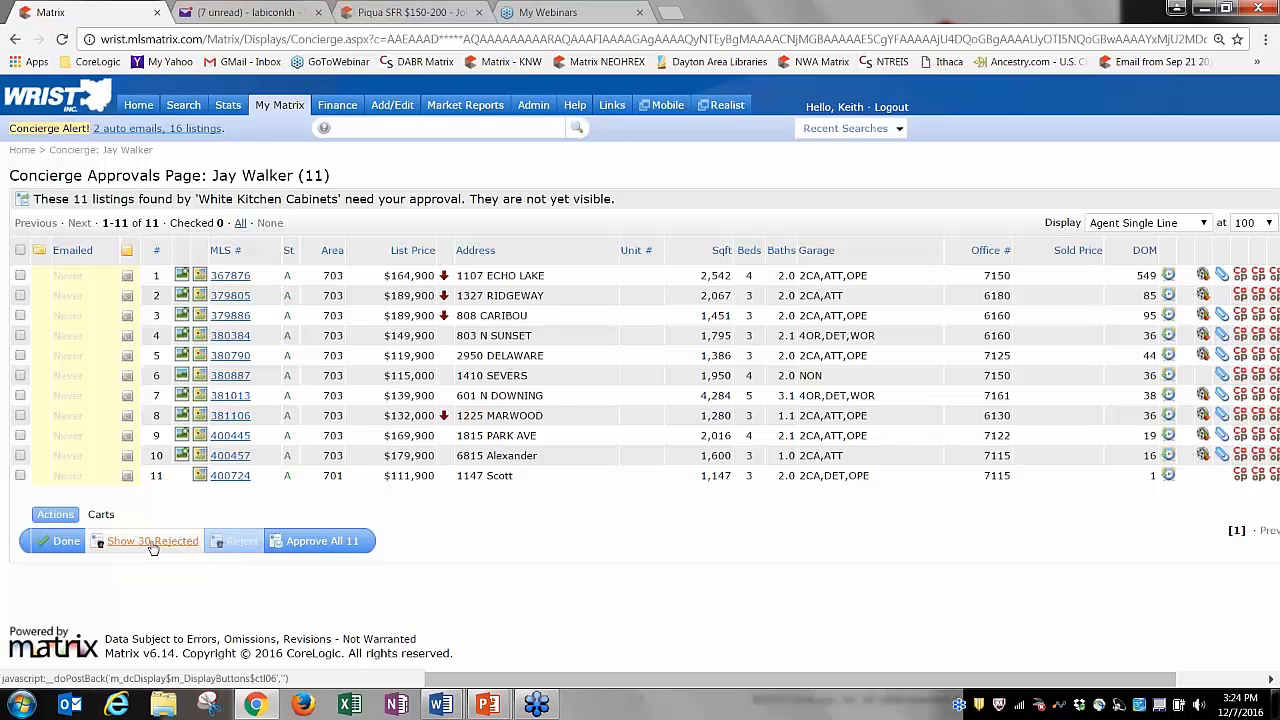
left_click(152, 544)
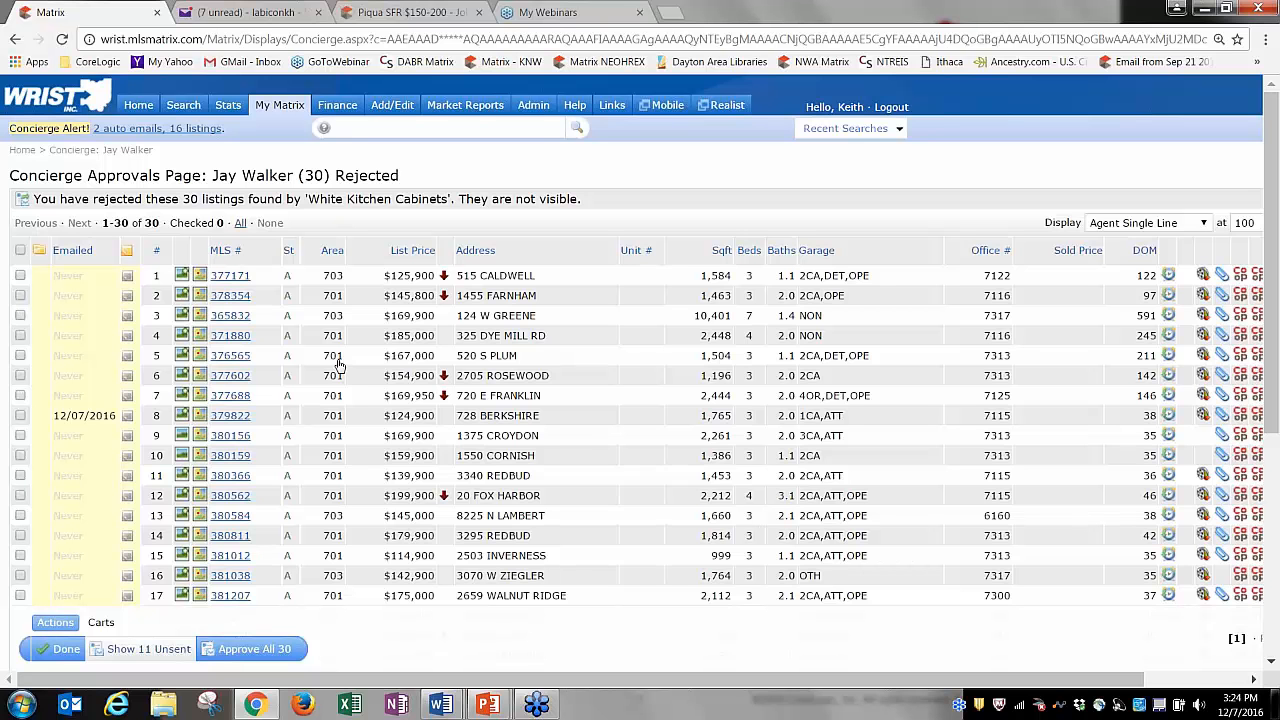
left_click(20, 315)
left_click(20, 335)
left_click(20, 355)
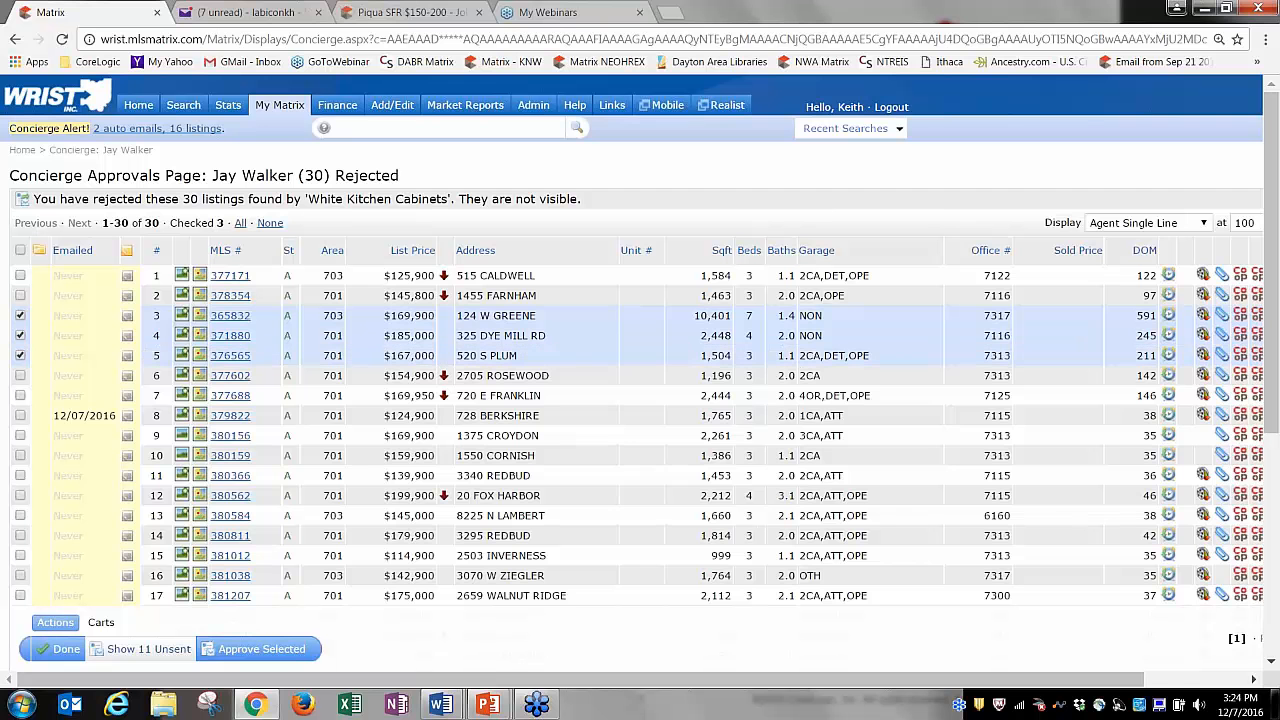
left_click(20, 375)
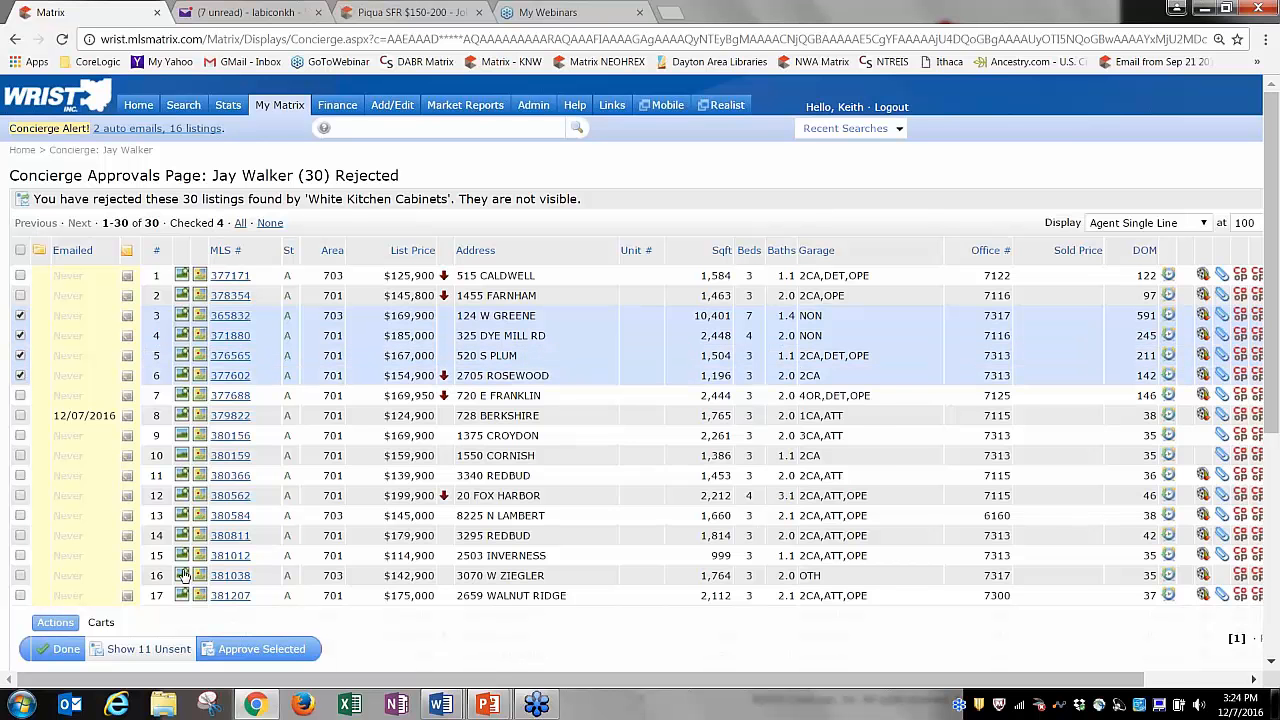
left_click(245, 652)
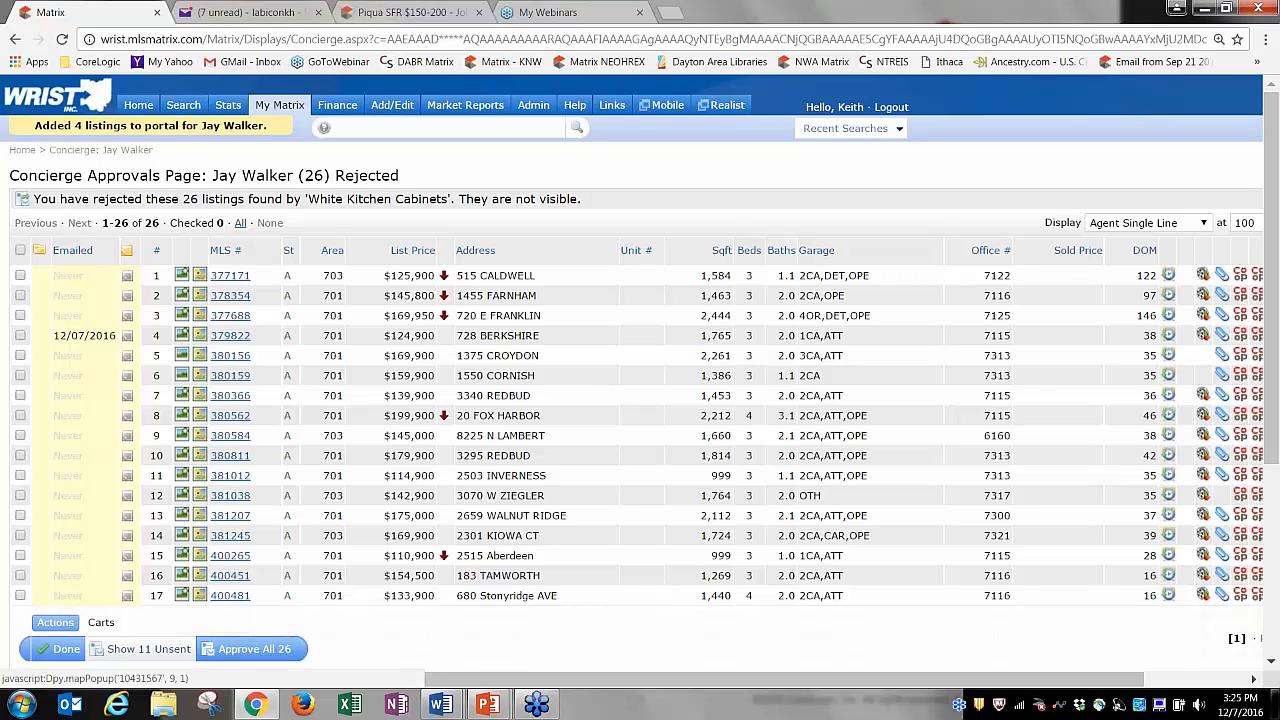
left_click(138, 107)
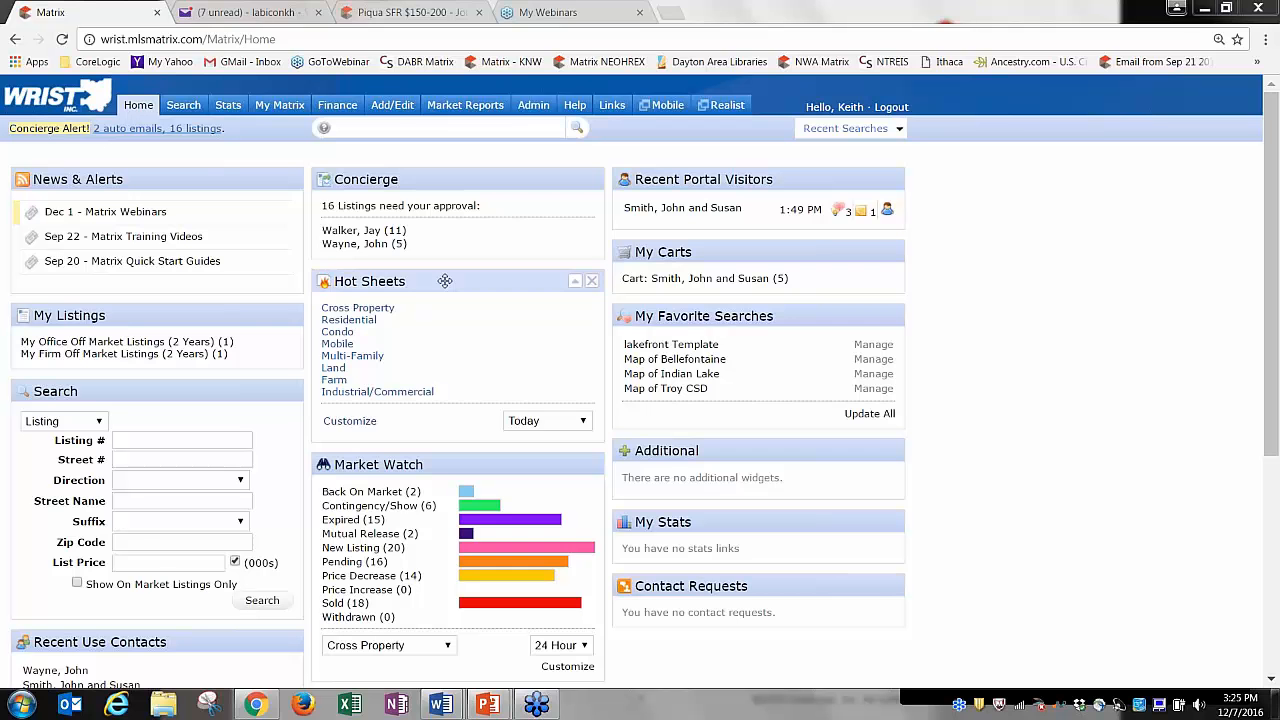
Put Hot Sheets above Concierge, then move Concierge to the top of the right column.
left_click_drag(445, 281, 445, 180)
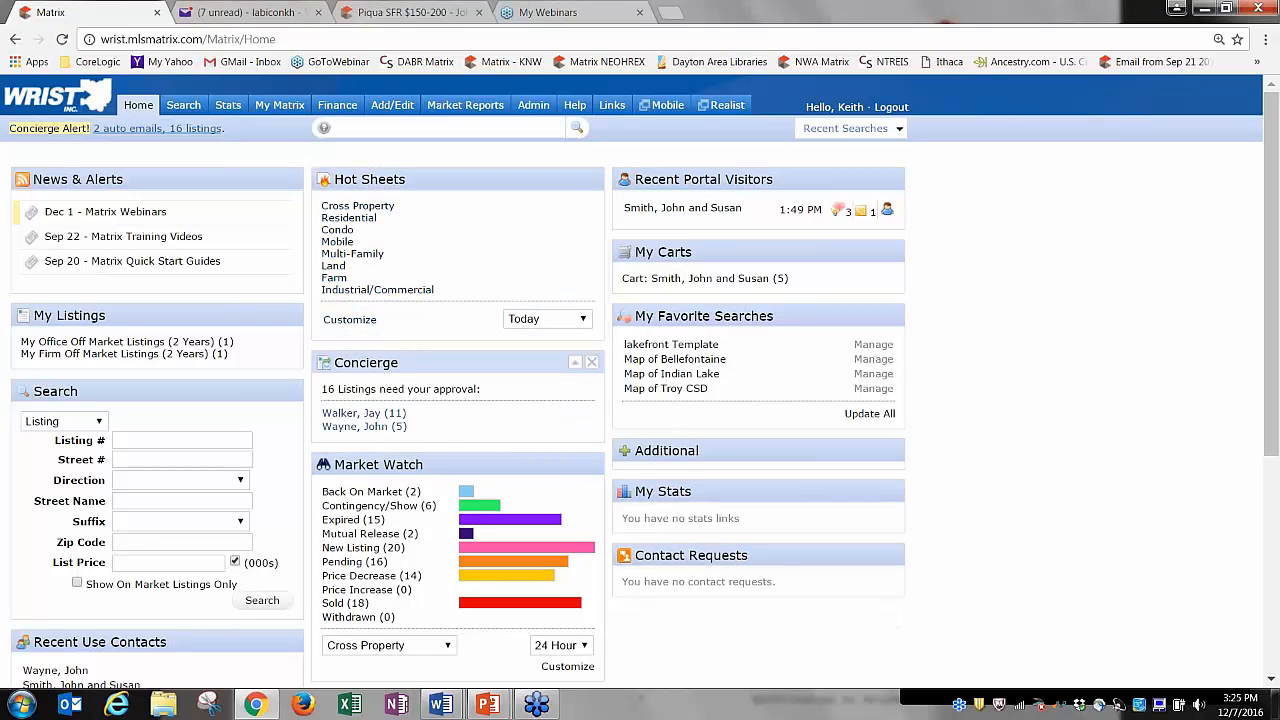
left_click_drag(450, 362, 737, 165)
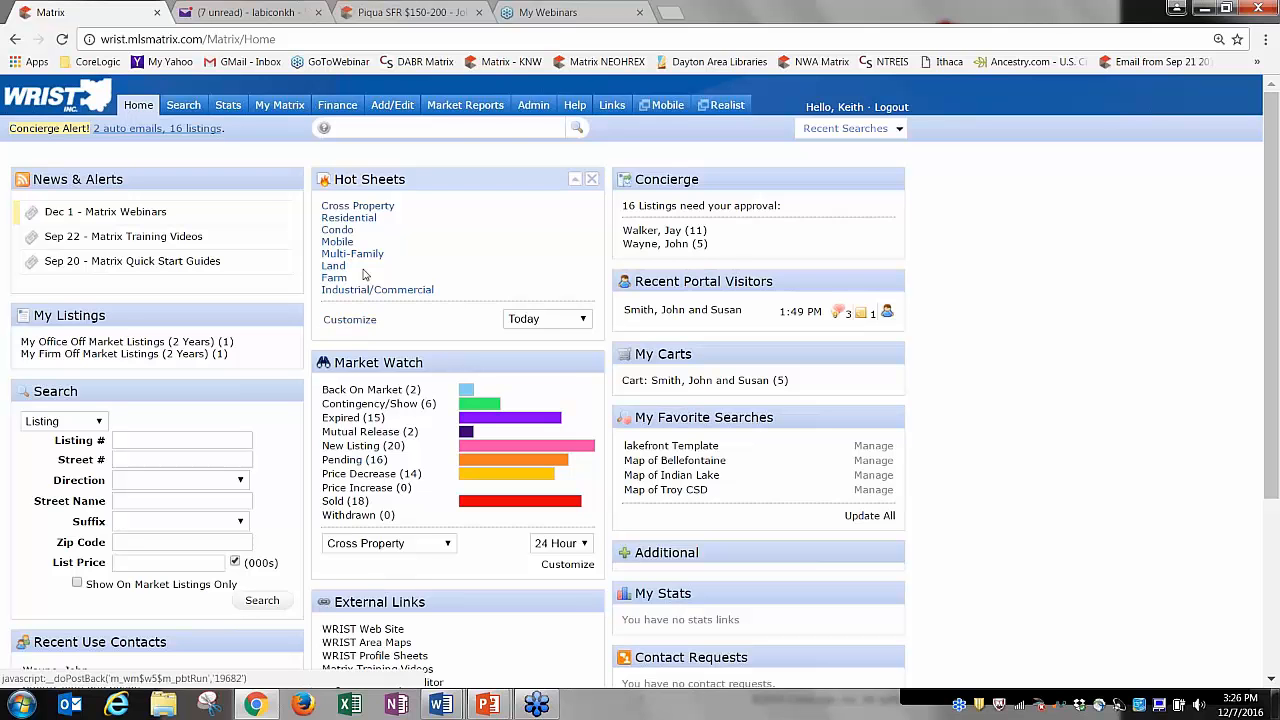
View the Cross Property hot sheet results, then set the Hot Sheets period to 3 Day.
left_click(357, 207)
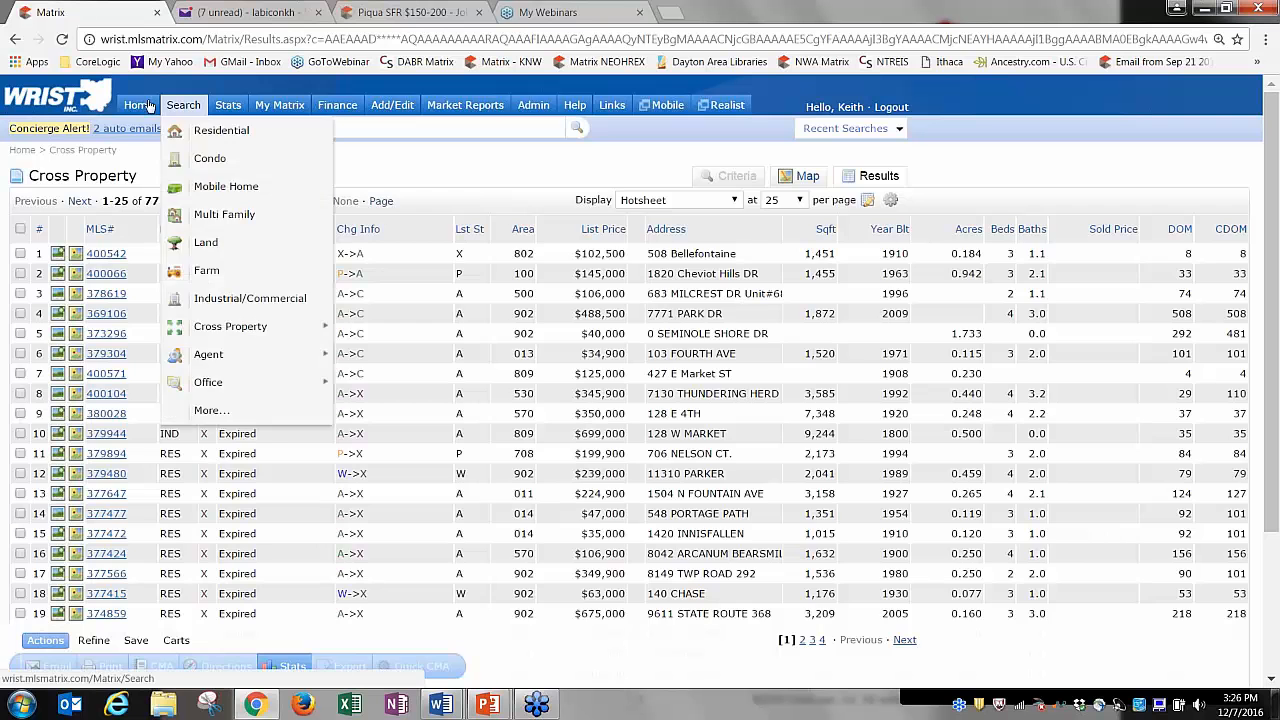
left_click(140, 105)
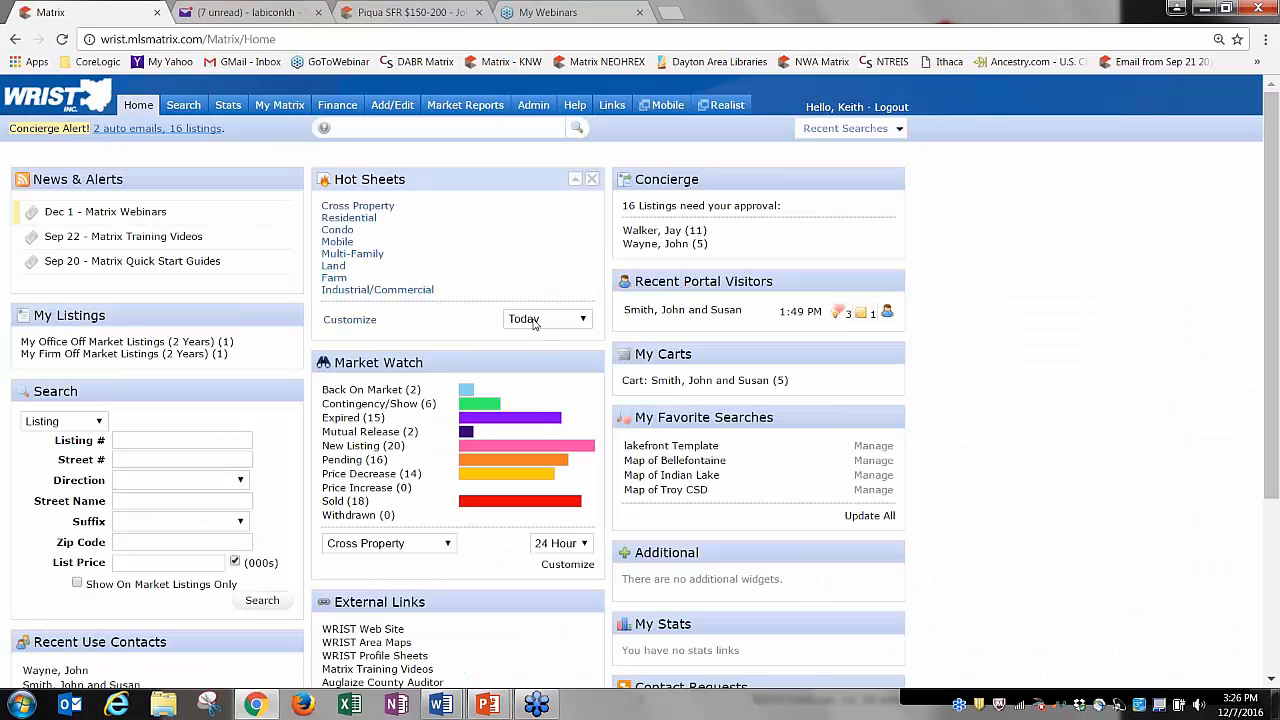
left_click(533, 320)
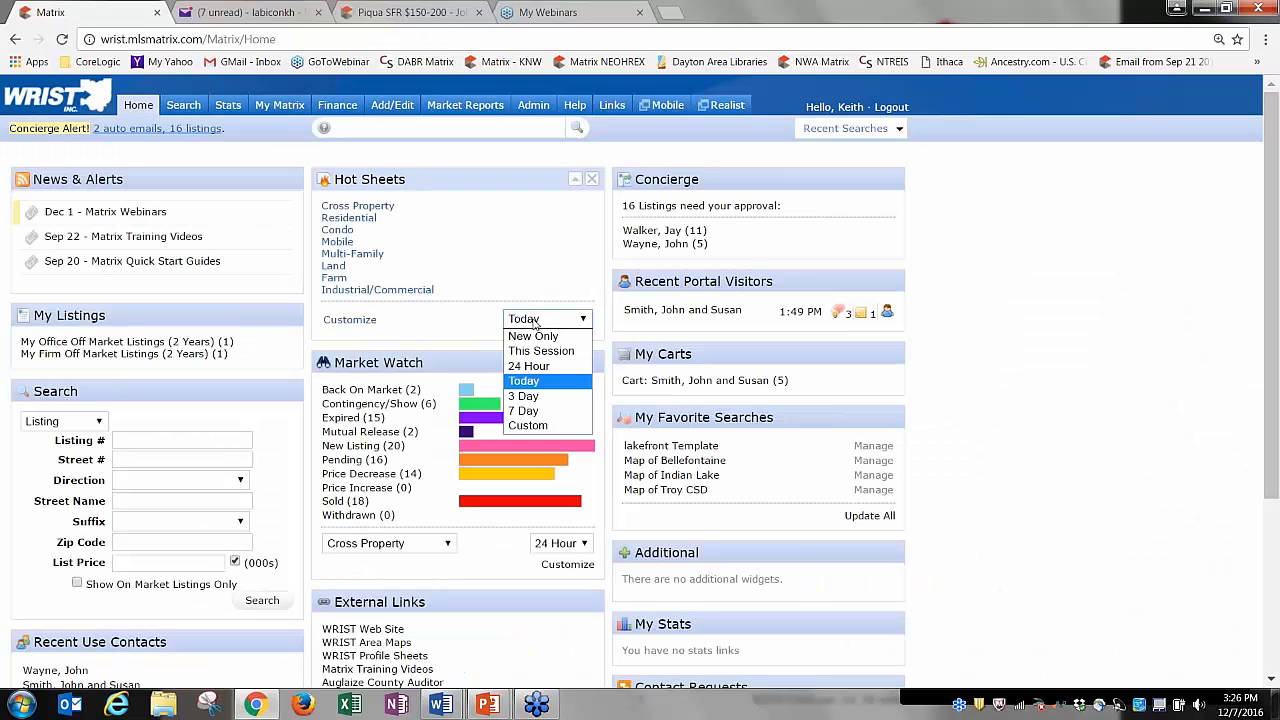
left_click(535, 398)
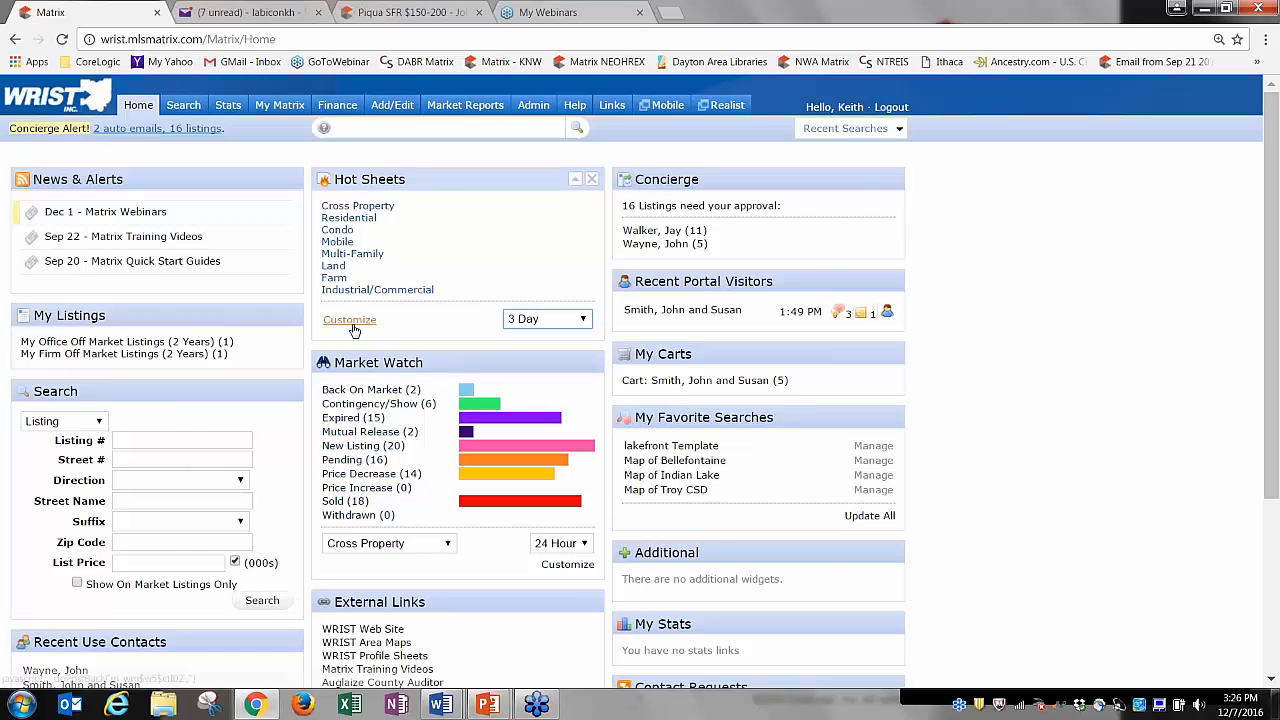
Preview the Residential hot sheet results, then open the hot sheet Customize page.
left_click(360, 218)
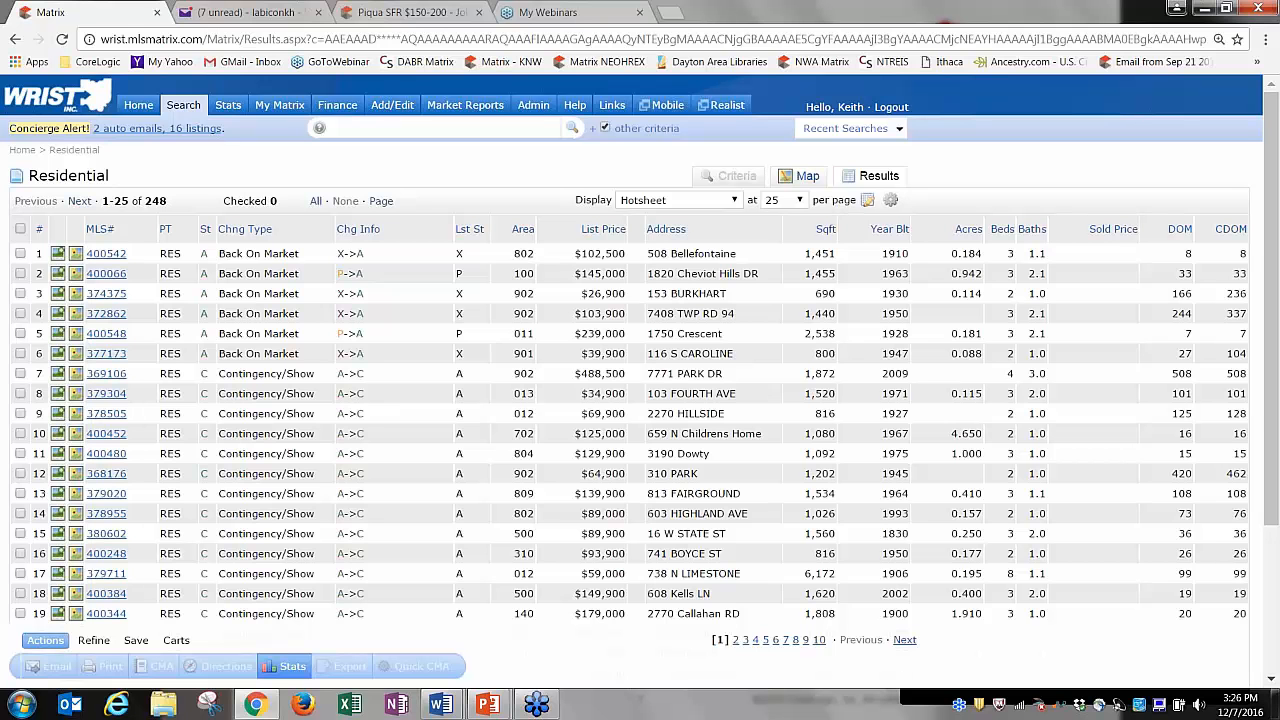
left_click(140, 108)
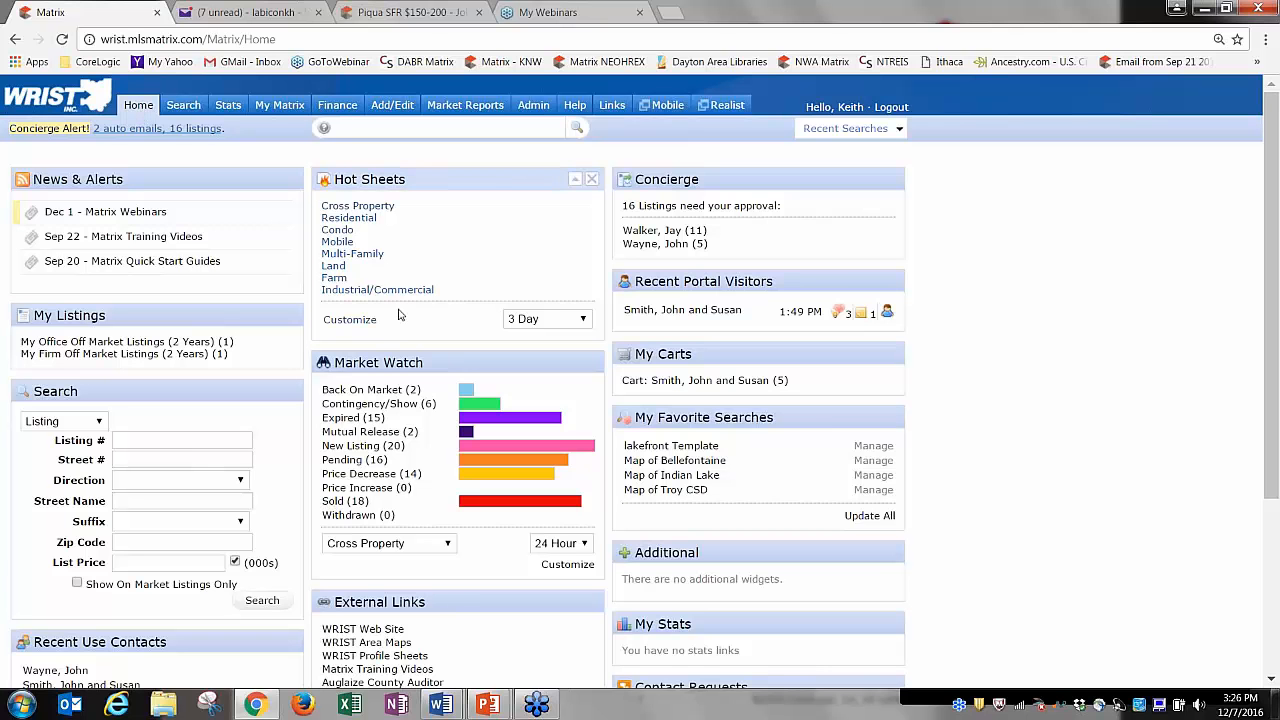
left_click(360, 320)
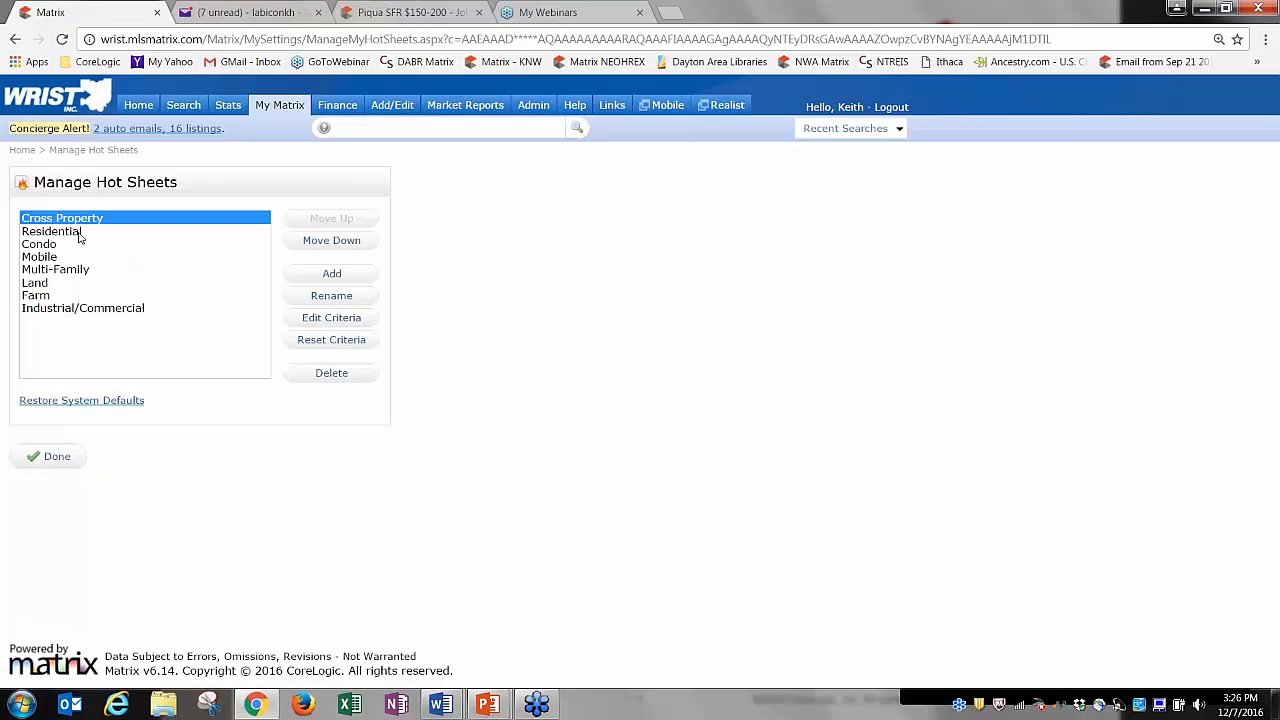
Select Residential on Manage Hot Sheets and open its Edit Criteria form.
left_click(77, 233)
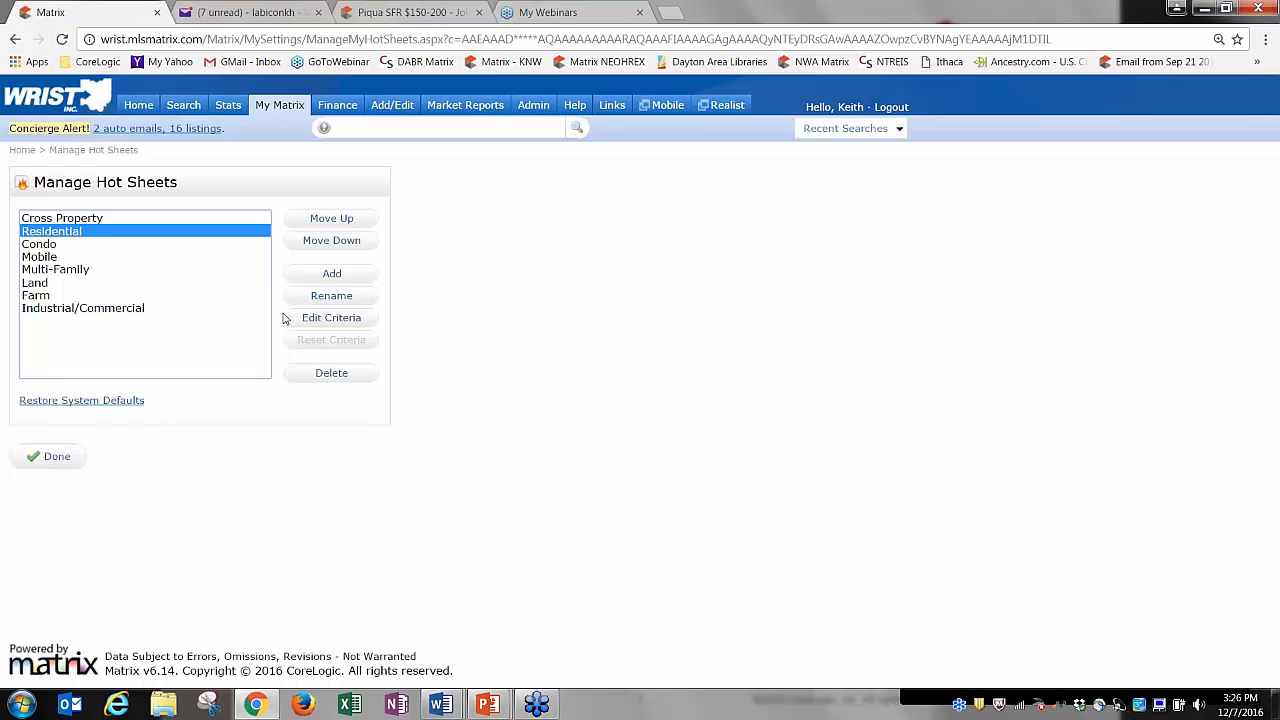
left_click(331, 318)
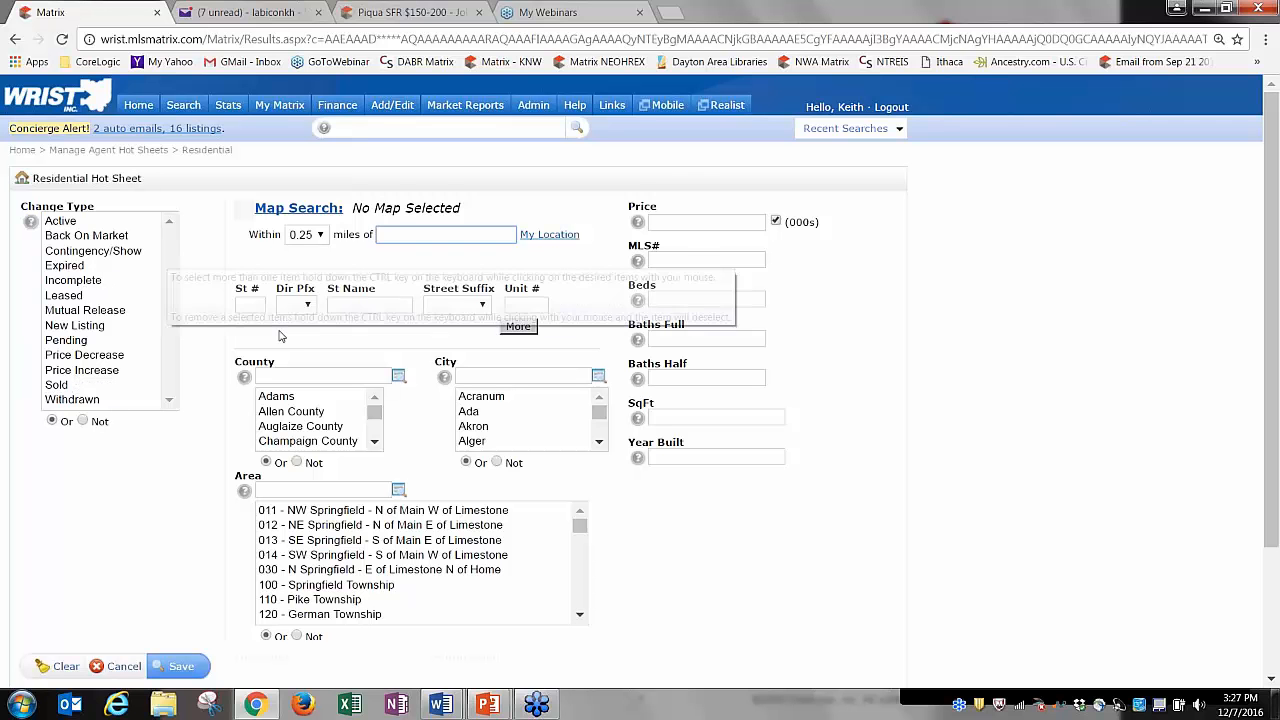
Clear all Change Type selections in the Residential hot sheet criteria.
left_click(60, 221)
key("ctrl+a")
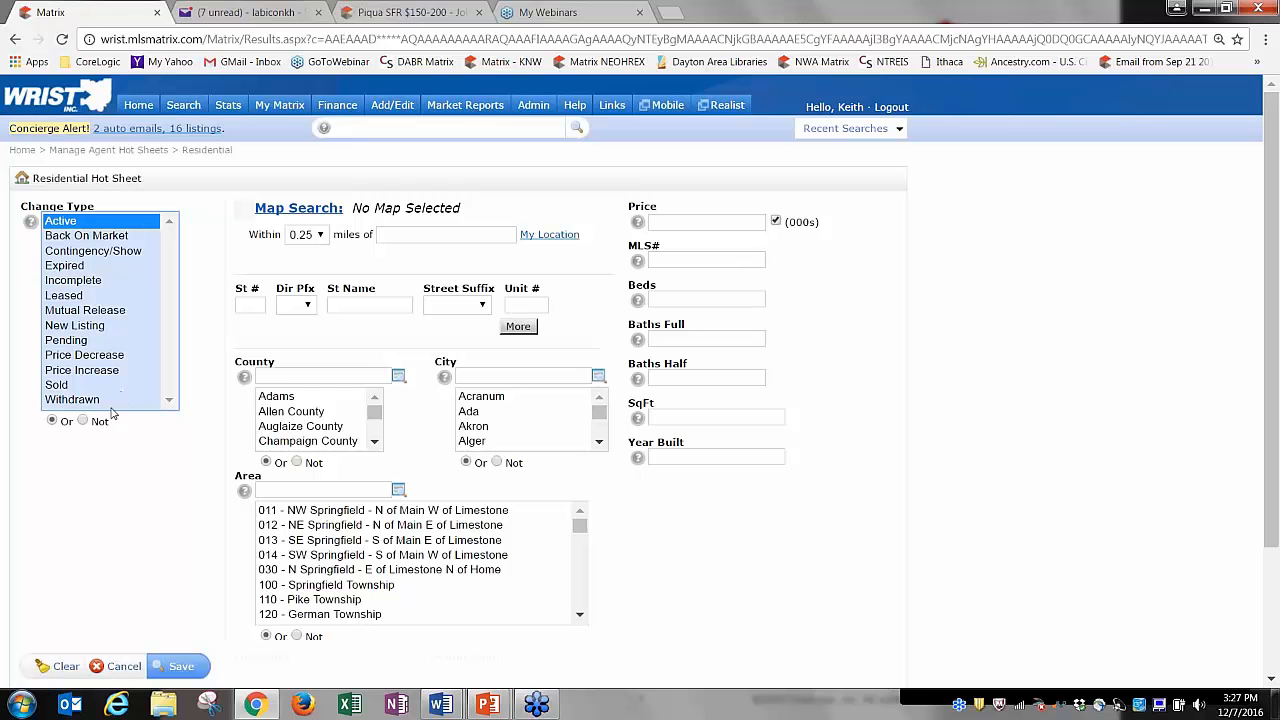
left_click(80, 402, "shift")
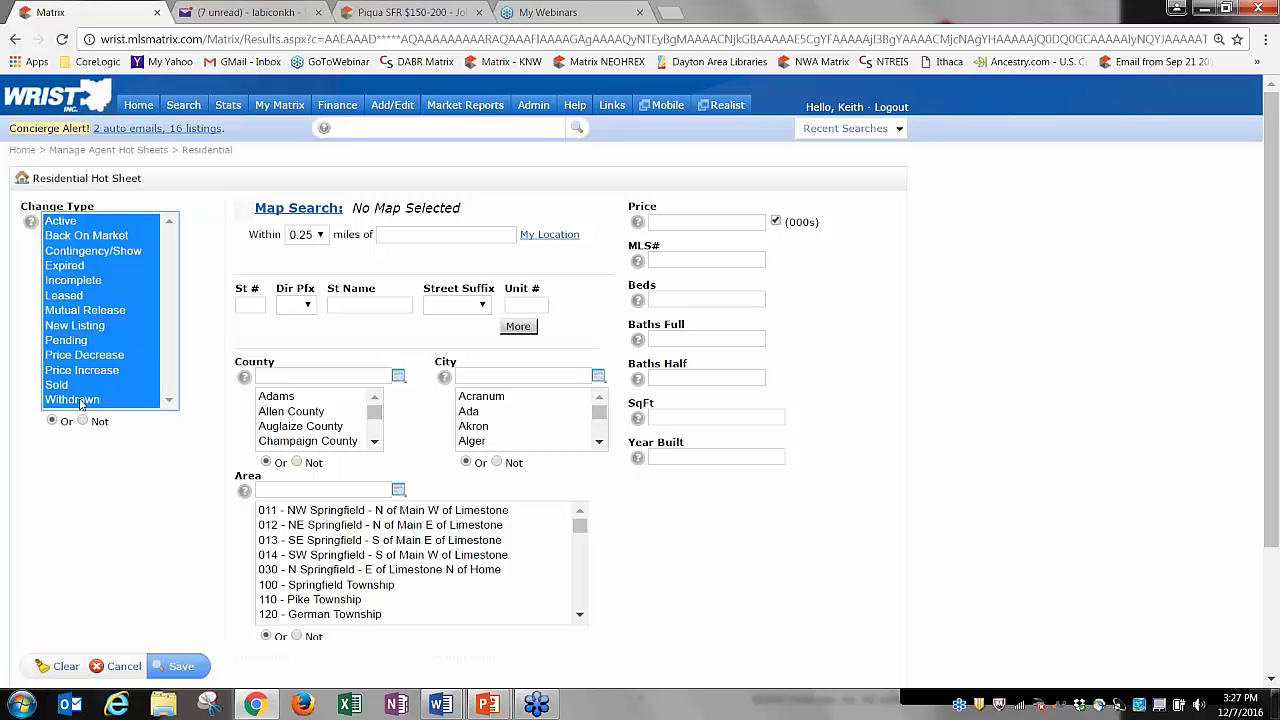
left_click(81, 403)
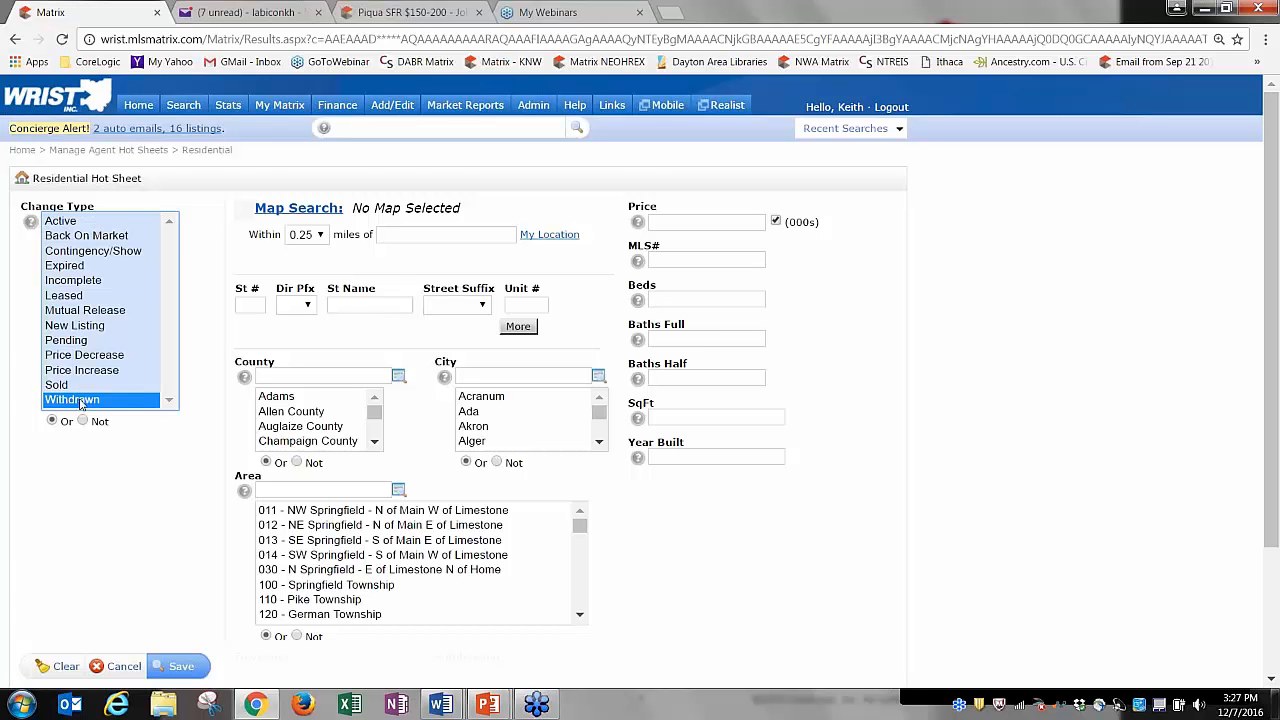
left_click(80, 401)
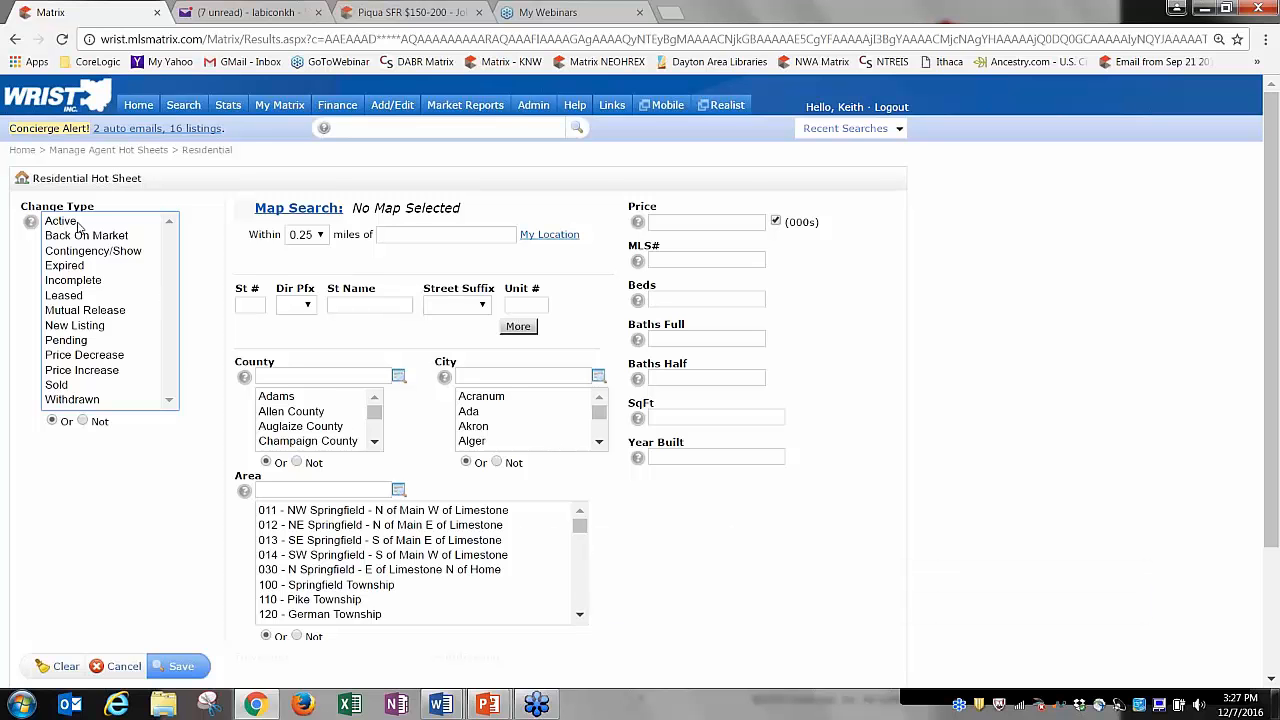
left_click(82, 312)
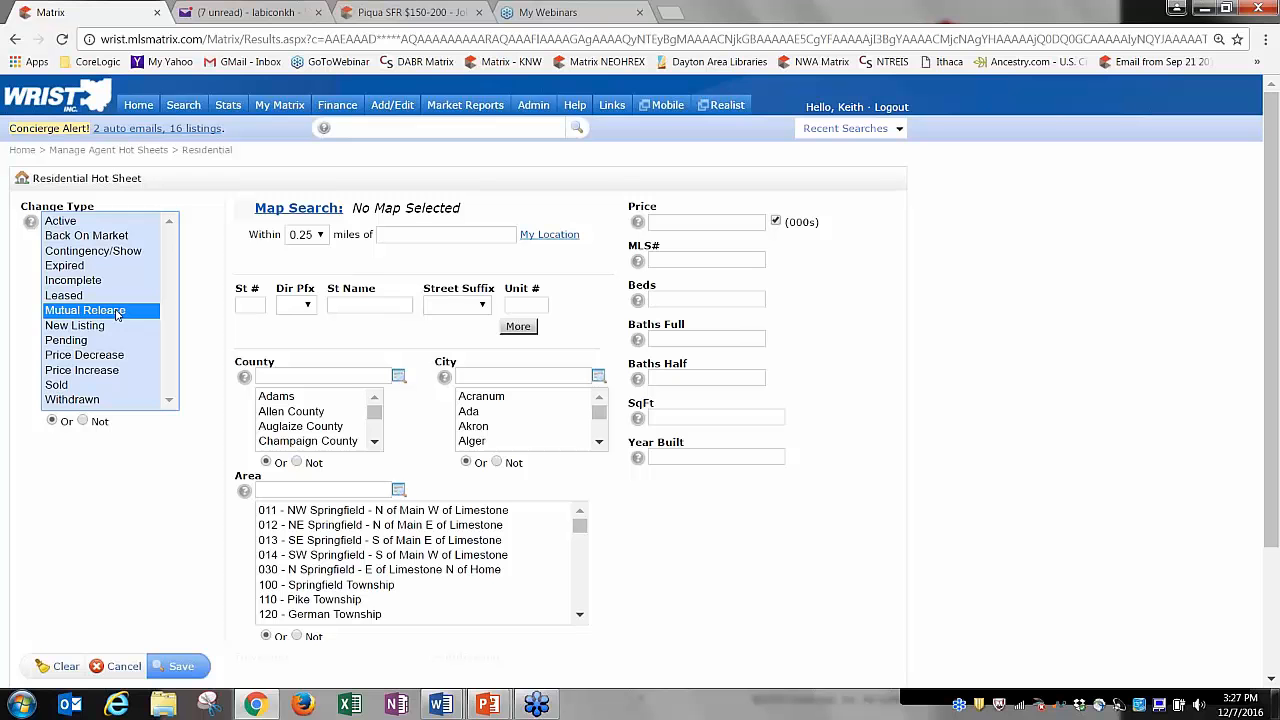
left_click(66, 298, "ctrl")
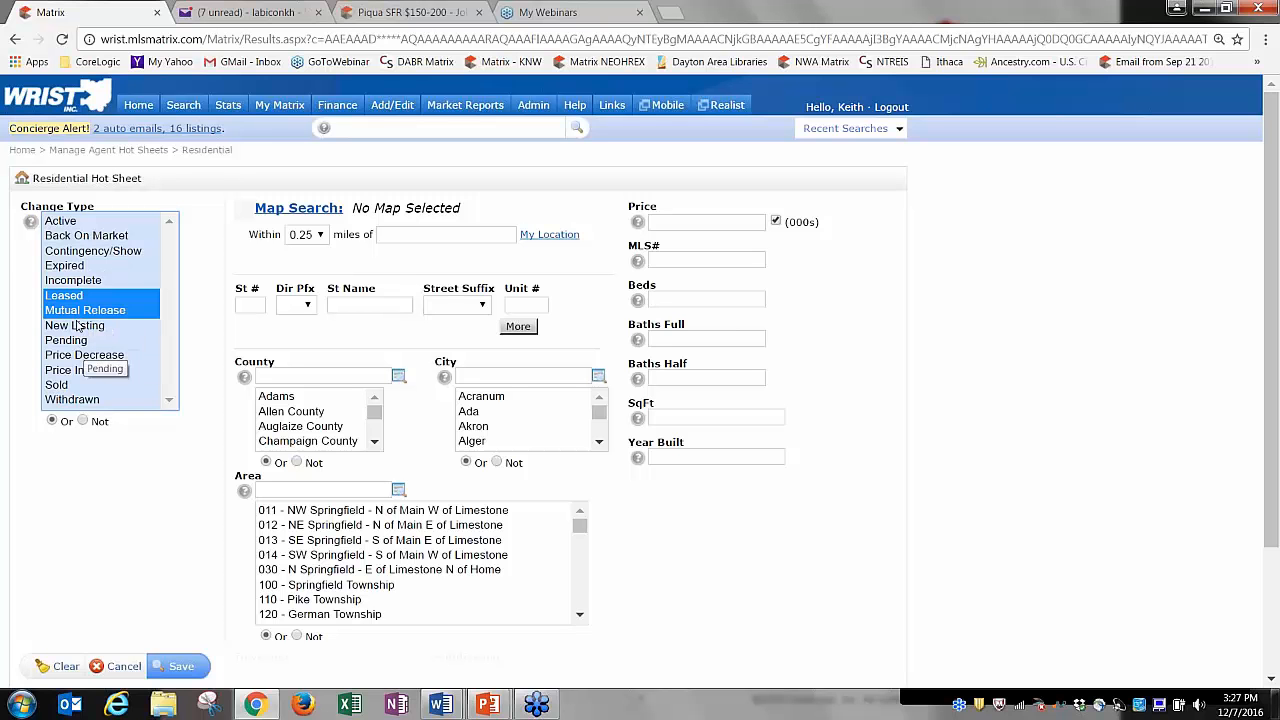
left_click(84, 421)
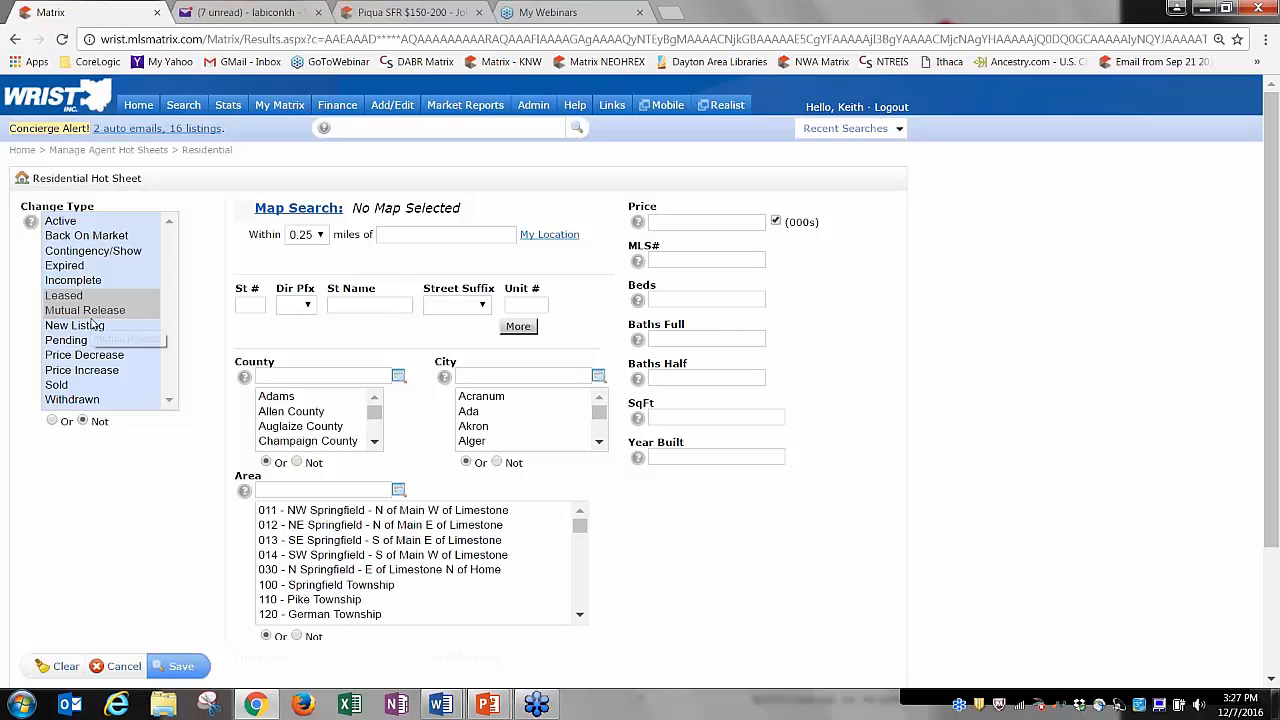
left_click(53, 421)
left_click(68, 224)
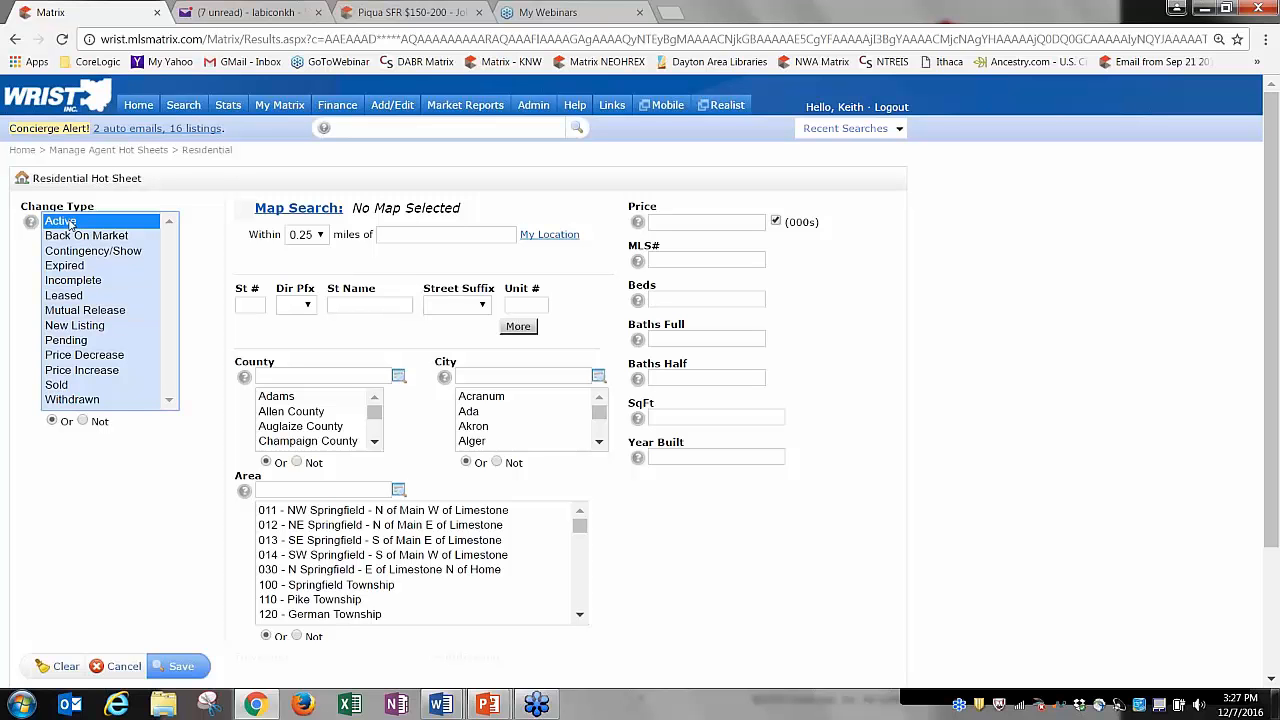
left_click(70, 400, "shift")
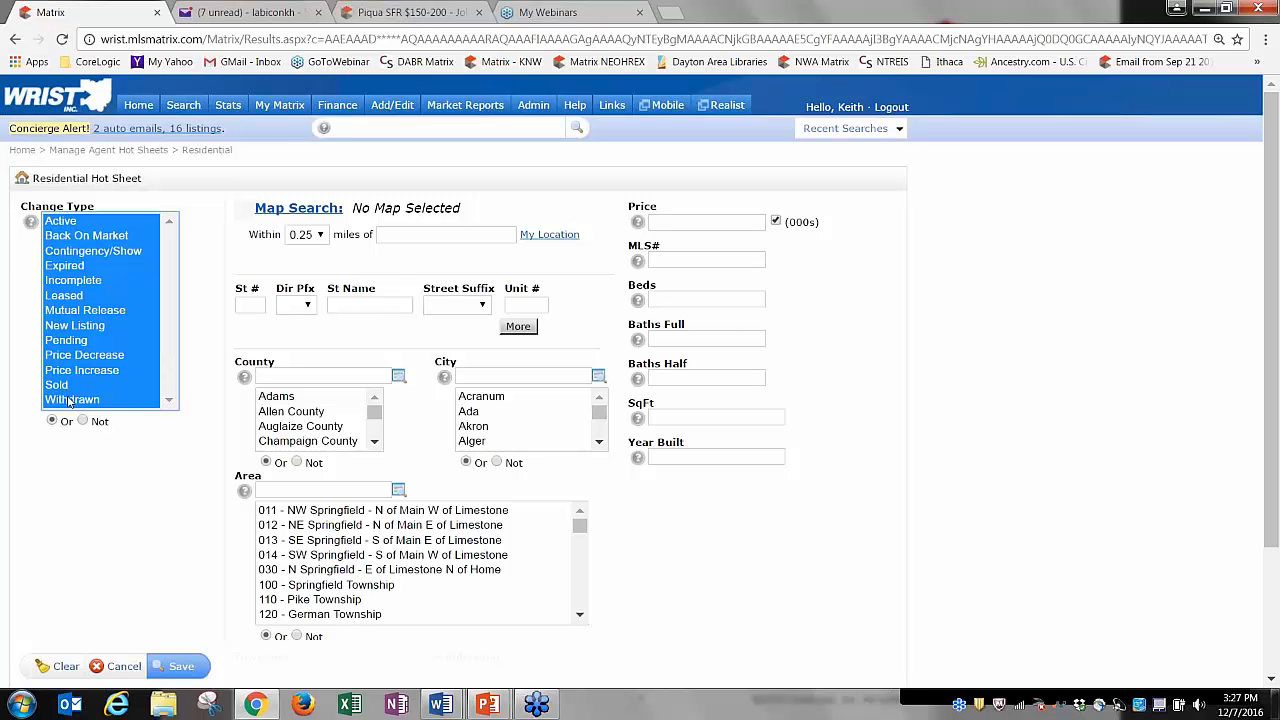
left_click(70, 313, "ctrl")
left_click(68, 299, "ctrl")
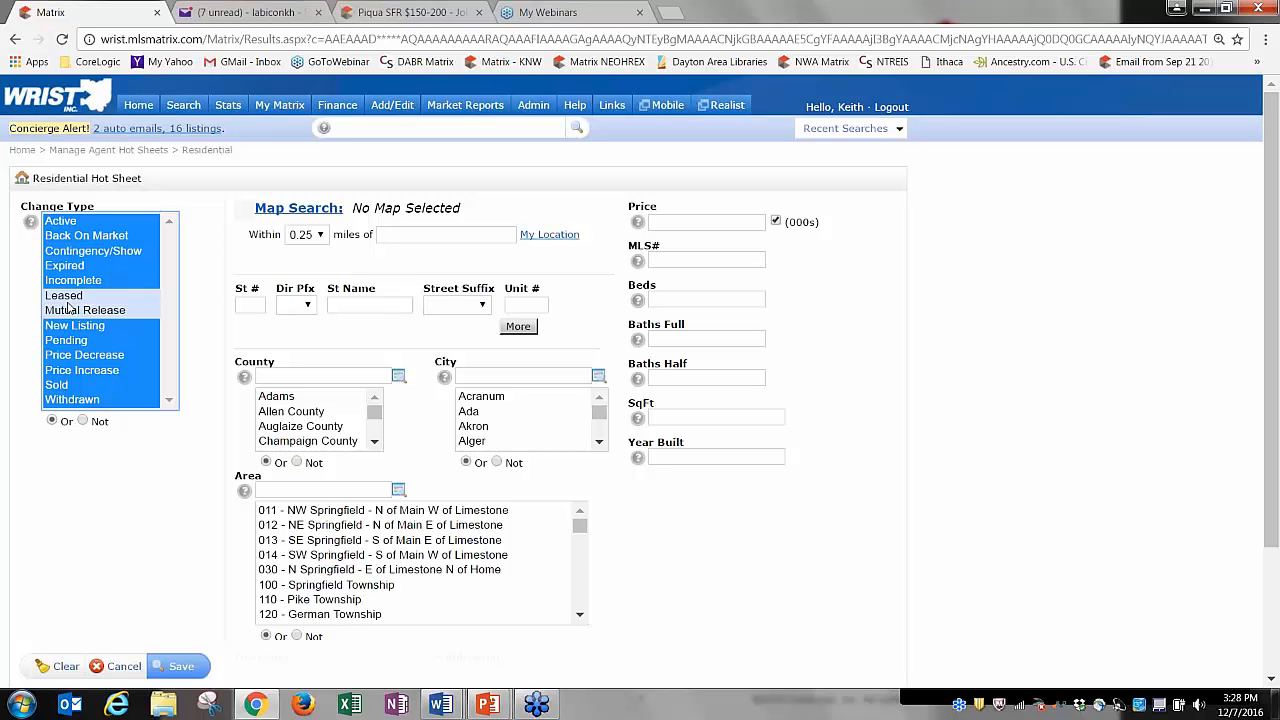
left_click(72, 402)
left_click(72, 402, "ctrl")
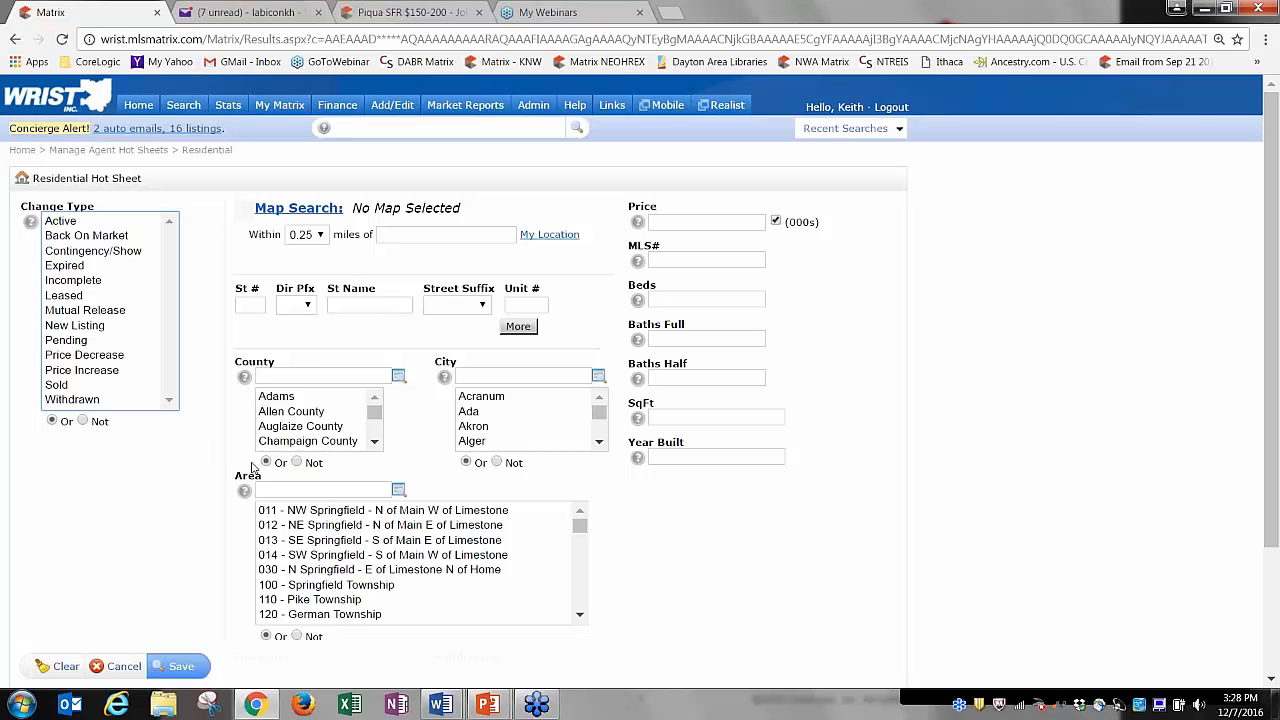
Choose Miami County in the County list and save the criteria.
left_click(375, 444)
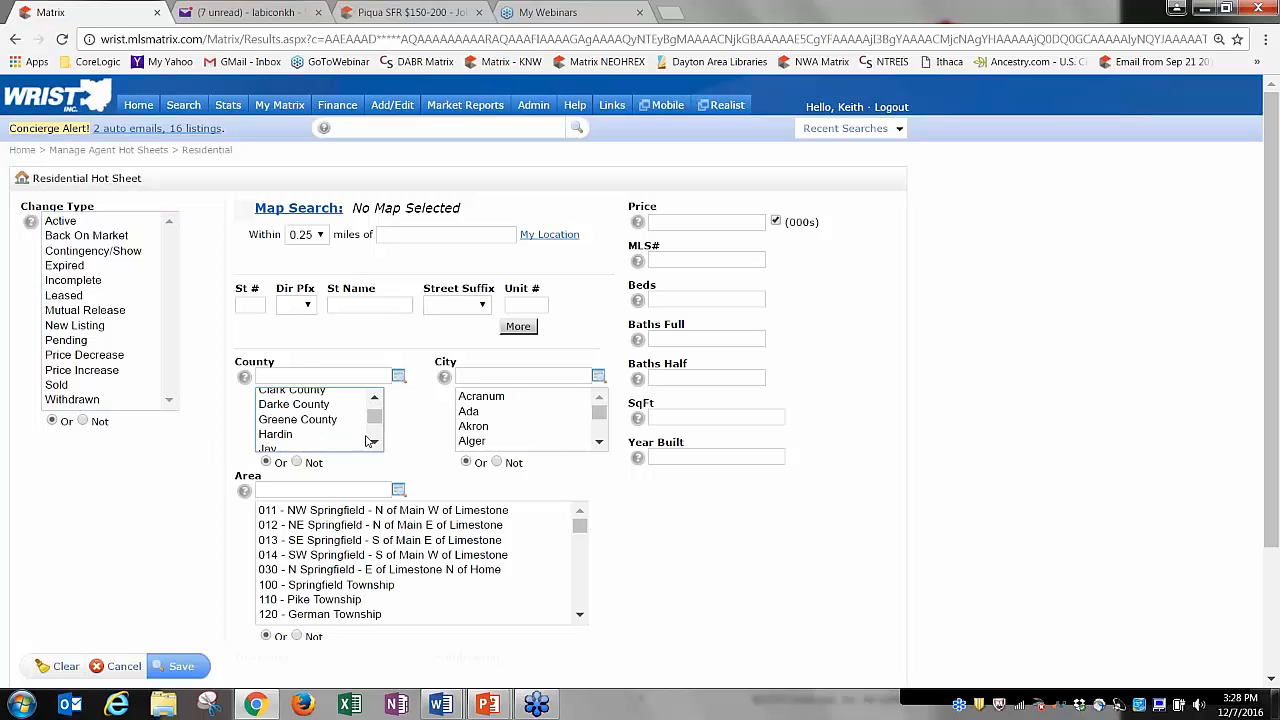
left_click_drag(375, 416, 375, 425)
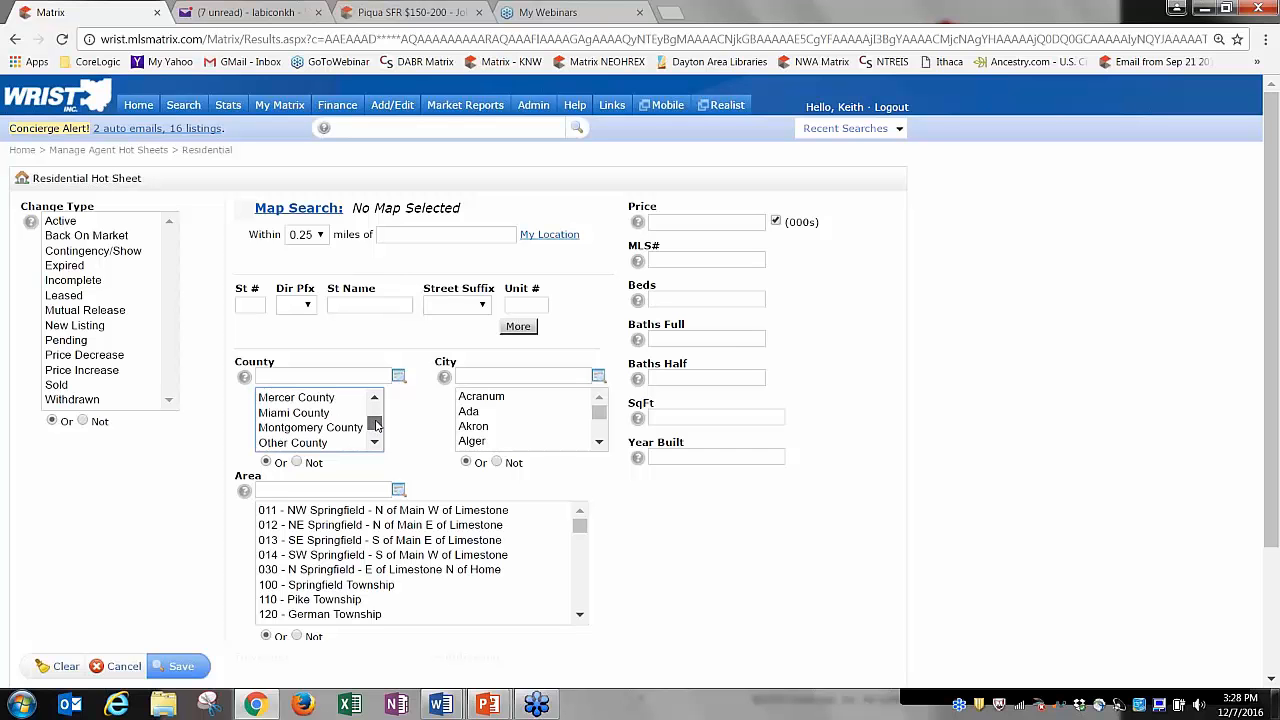
left_click(294, 413)
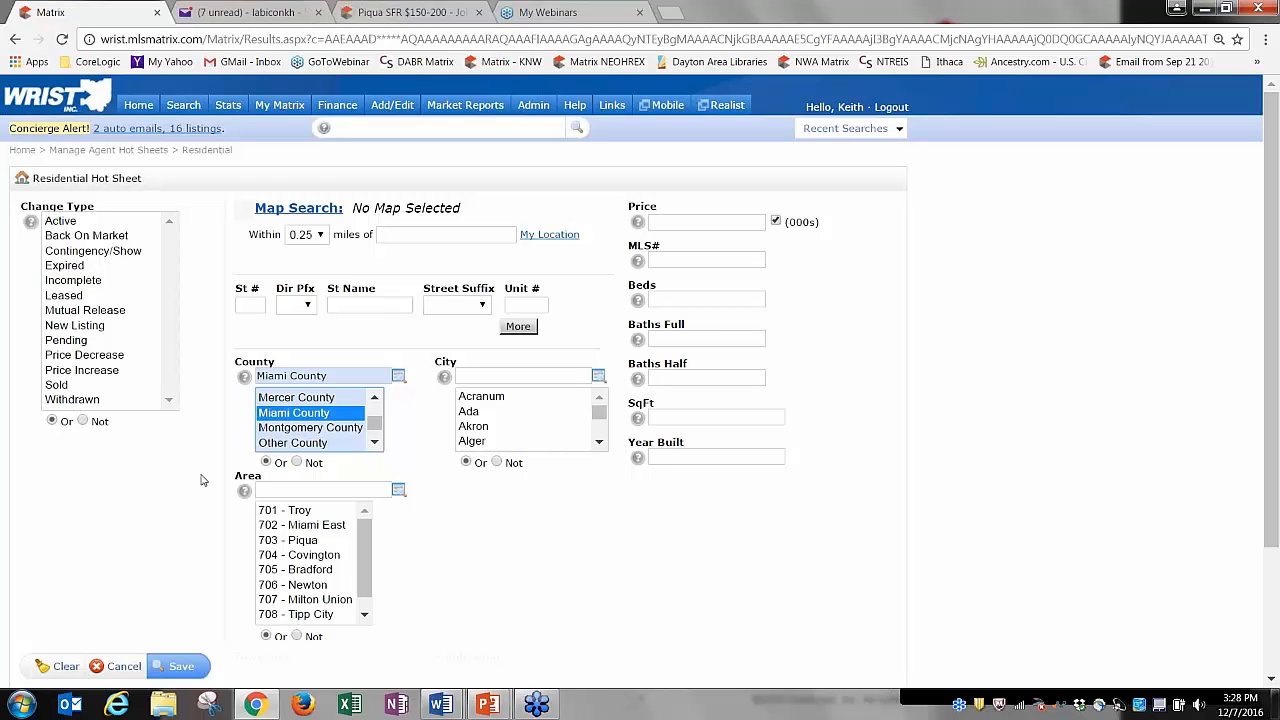
left_click(186, 668)
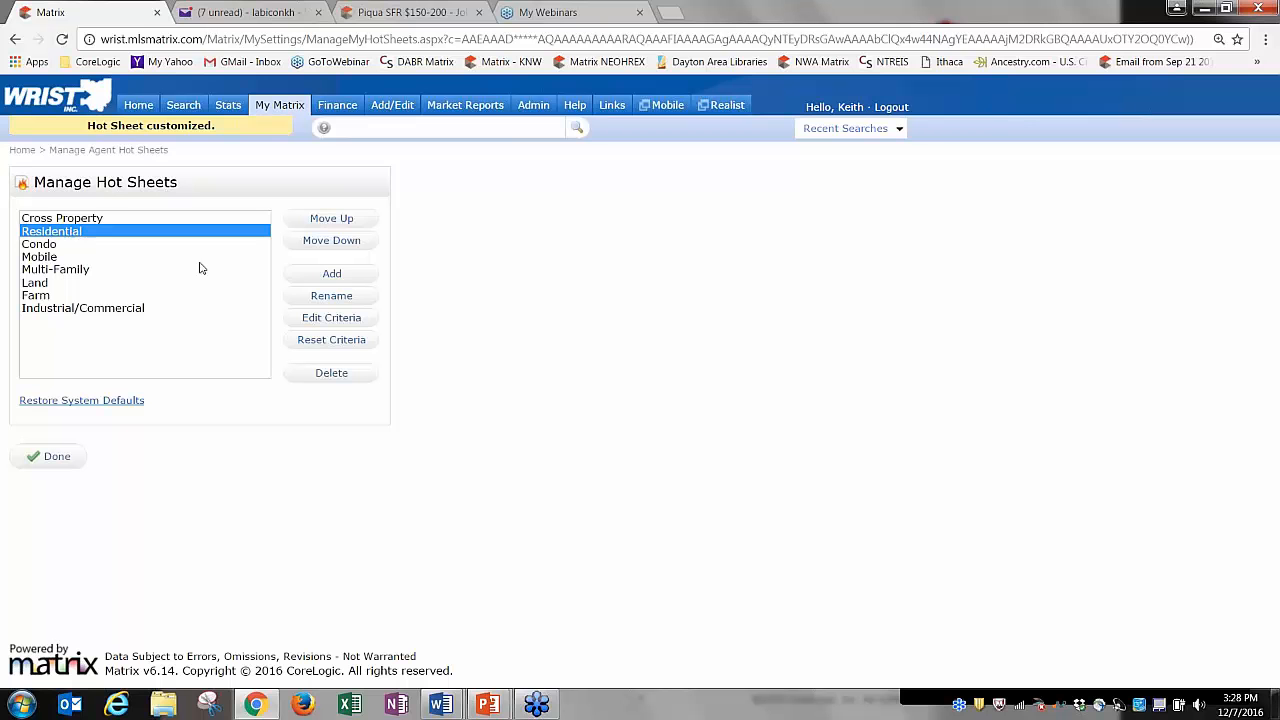
Rename the Residential hot sheet 'Residential - Miami Co.', save, then start a new hot sheet with Add.
left_click(330, 296)
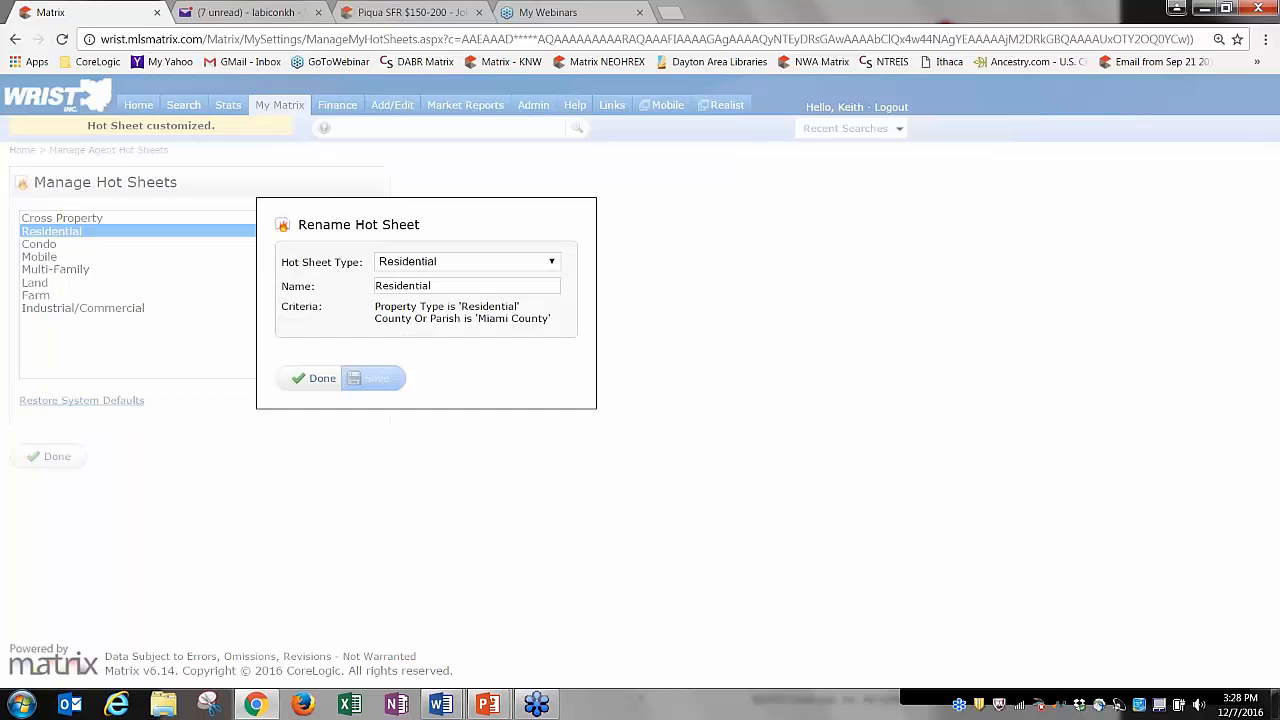
left_click(453, 288)
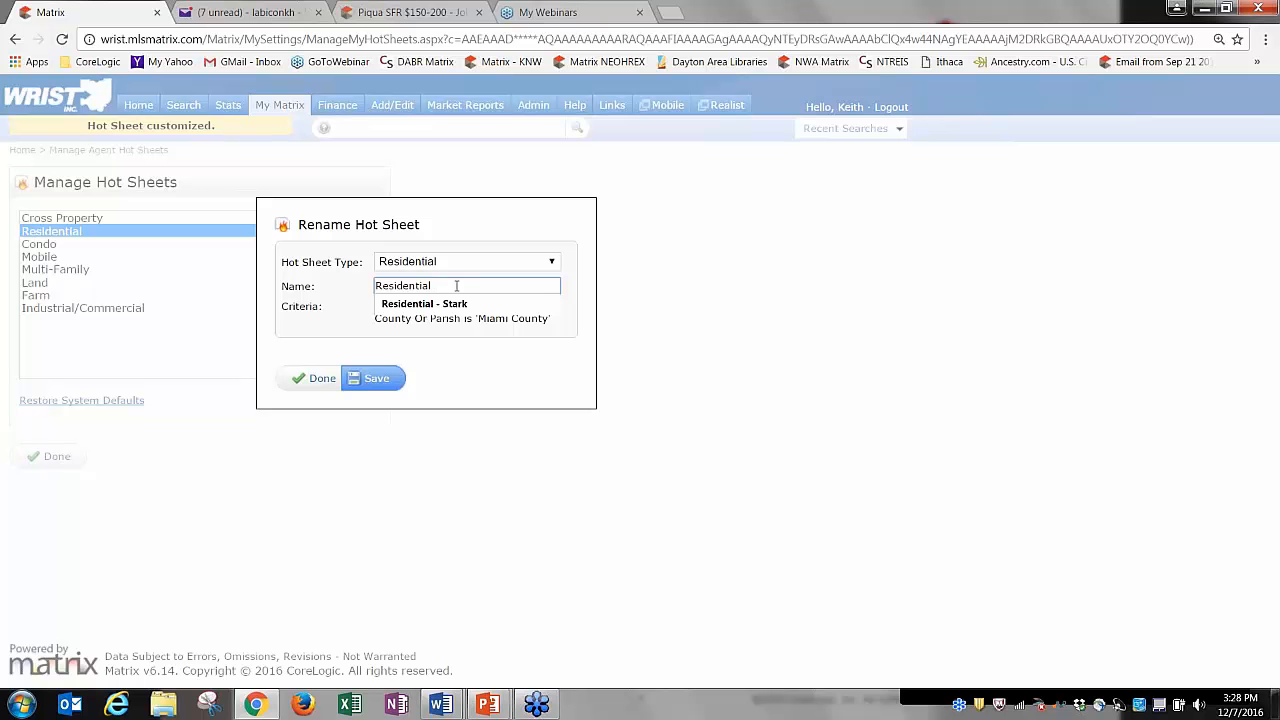
type("S")
key("BackSpace")
type("- Miami Co.")
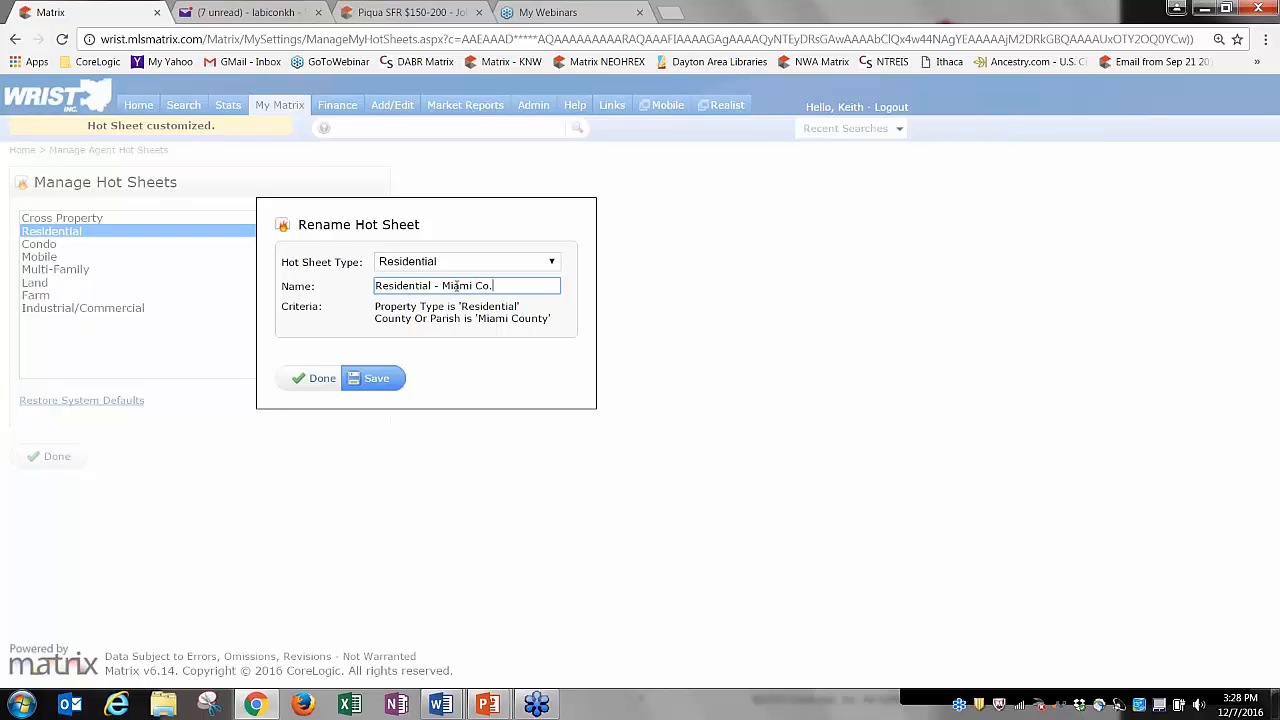
left_click(374, 380)
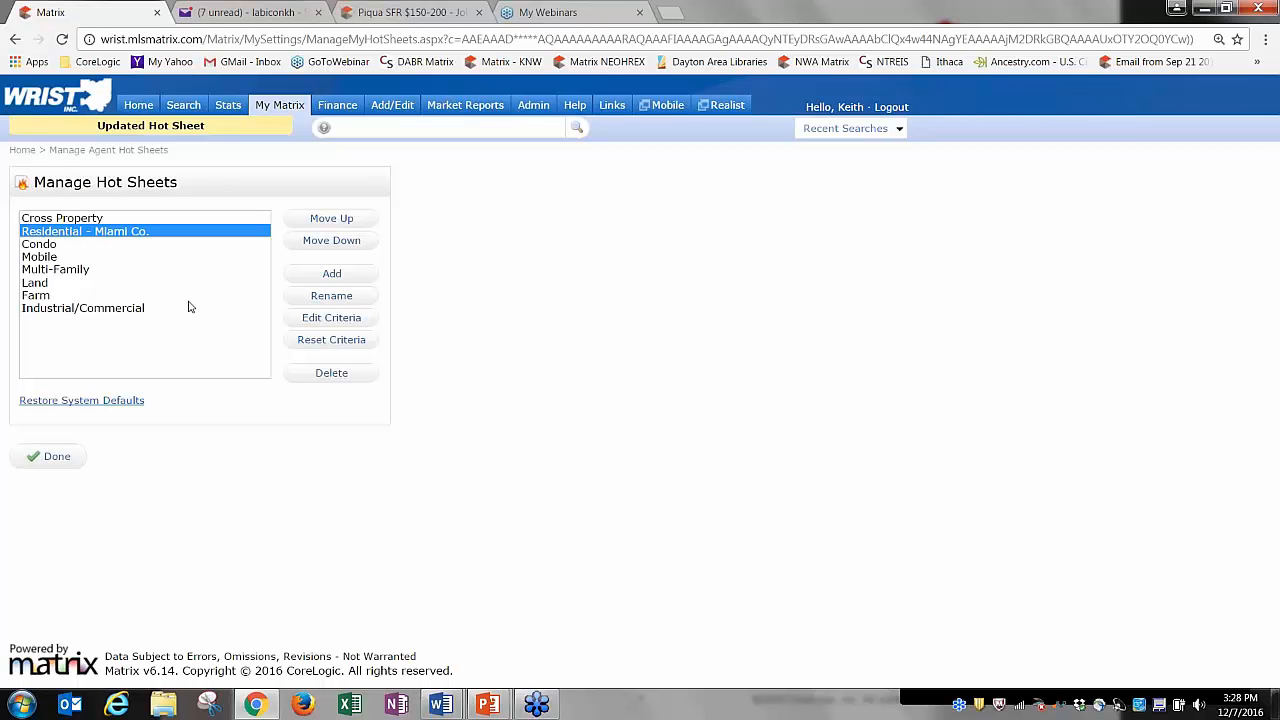
left_click(328, 282)
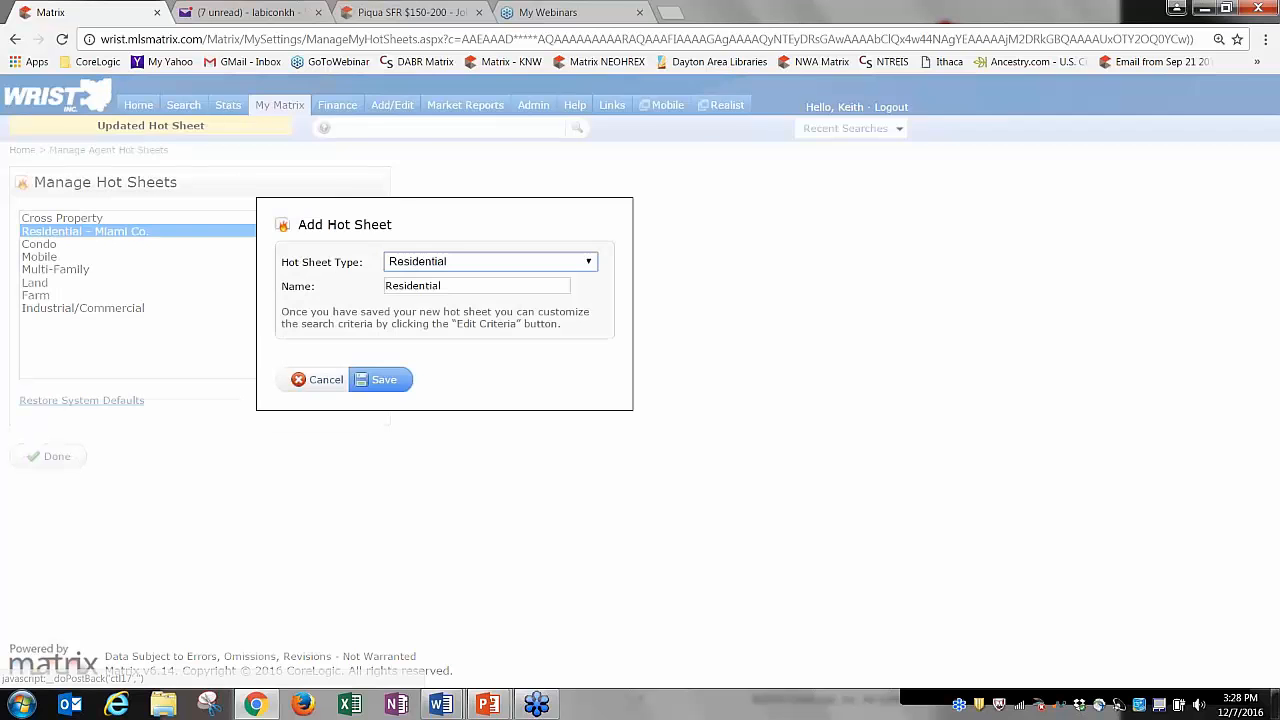
Create a new Residential hot sheet and save its criteria limited to Clark County.
left_click(374, 379)
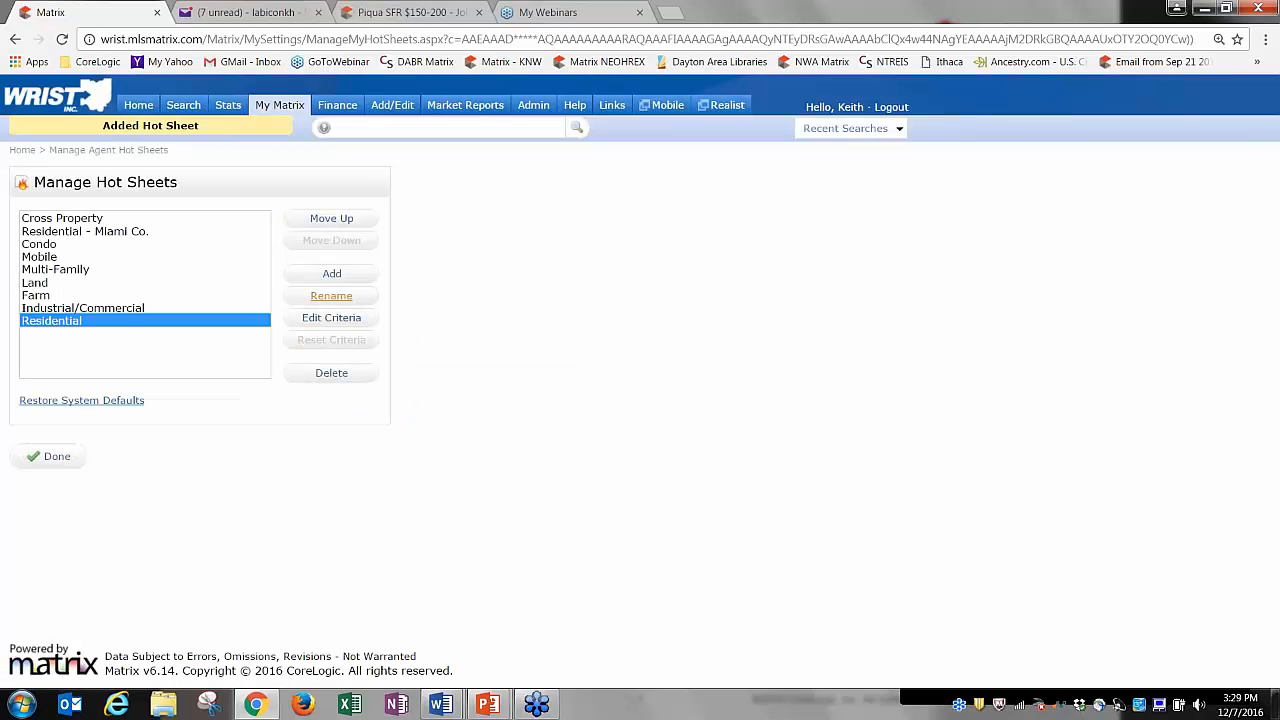
left_click(324, 320)
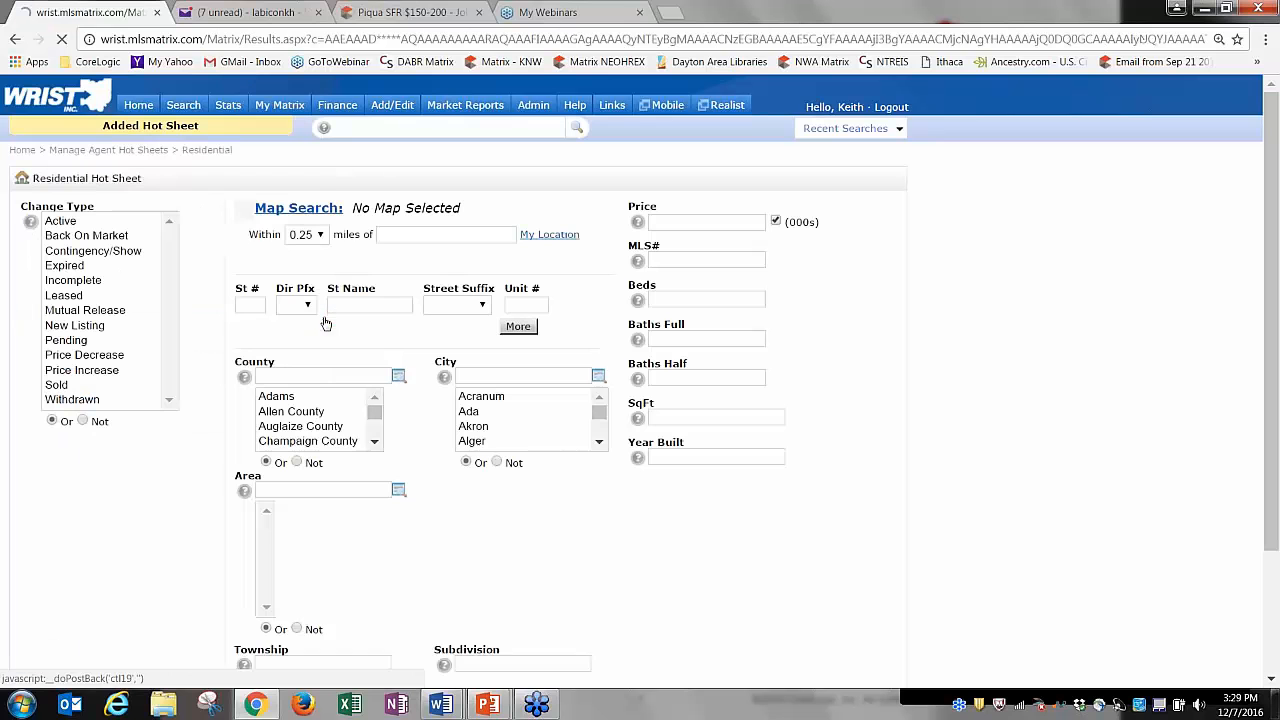
left_click(374, 441)
left_click(298, 424)
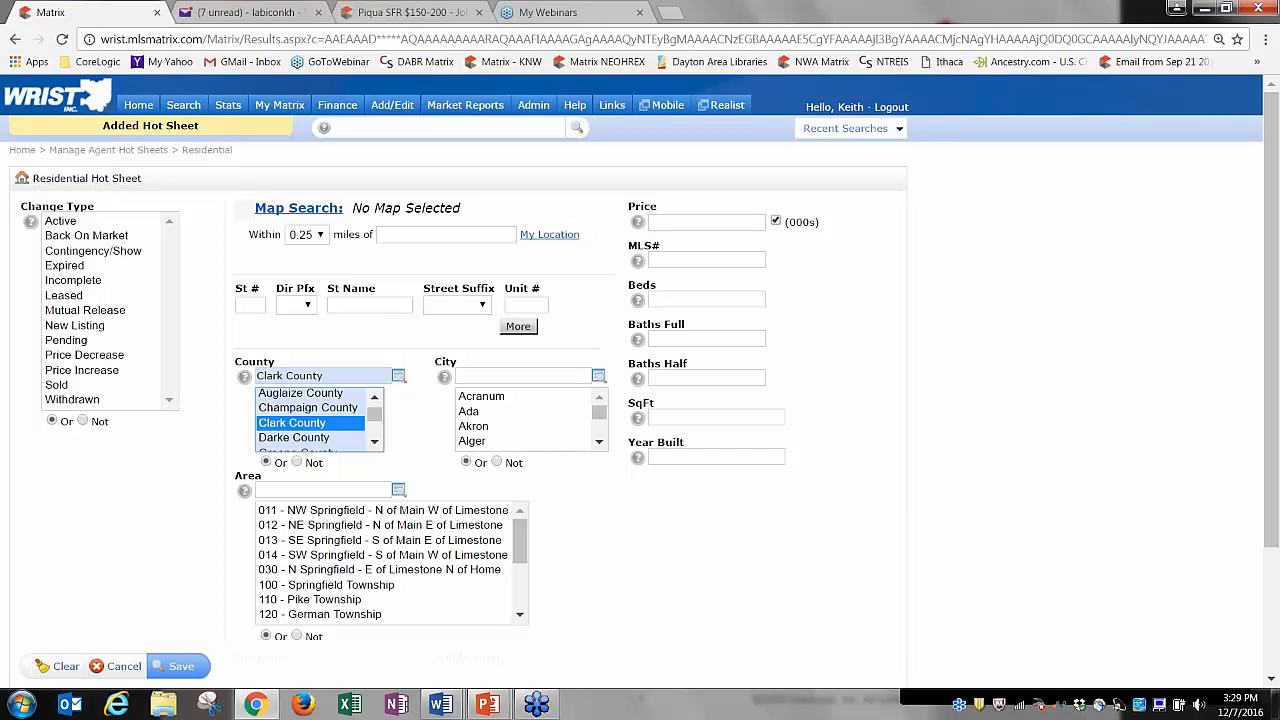
left_click(181, 666)
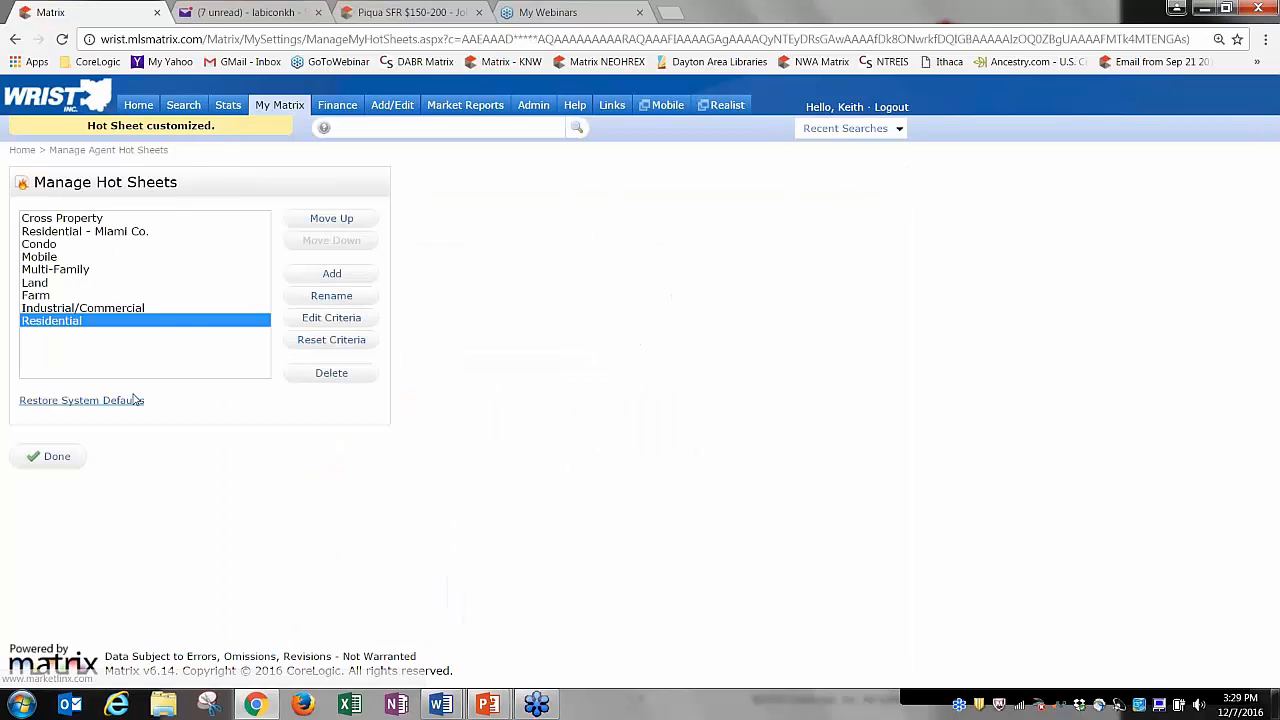
Rename the new hot sheet 'Residential - Clark Co.'.
left_click(330, 297)
left_click(456, 286)
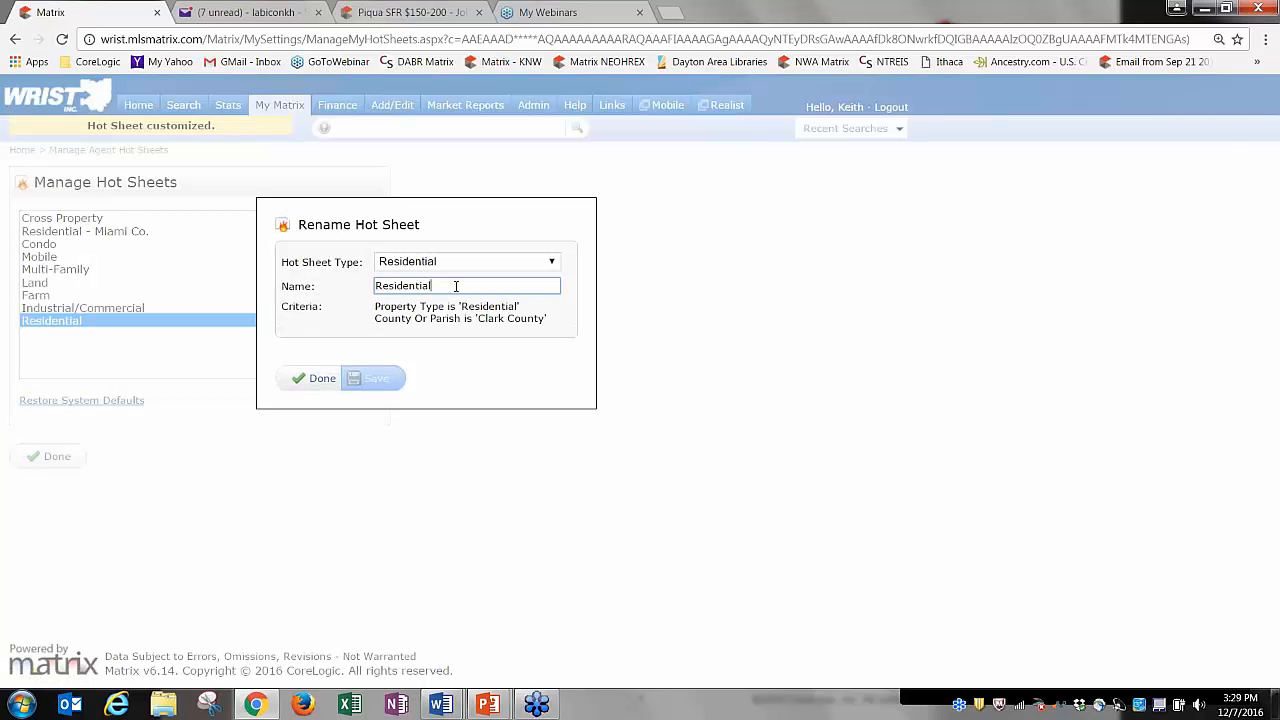
type("- Clark Co.")
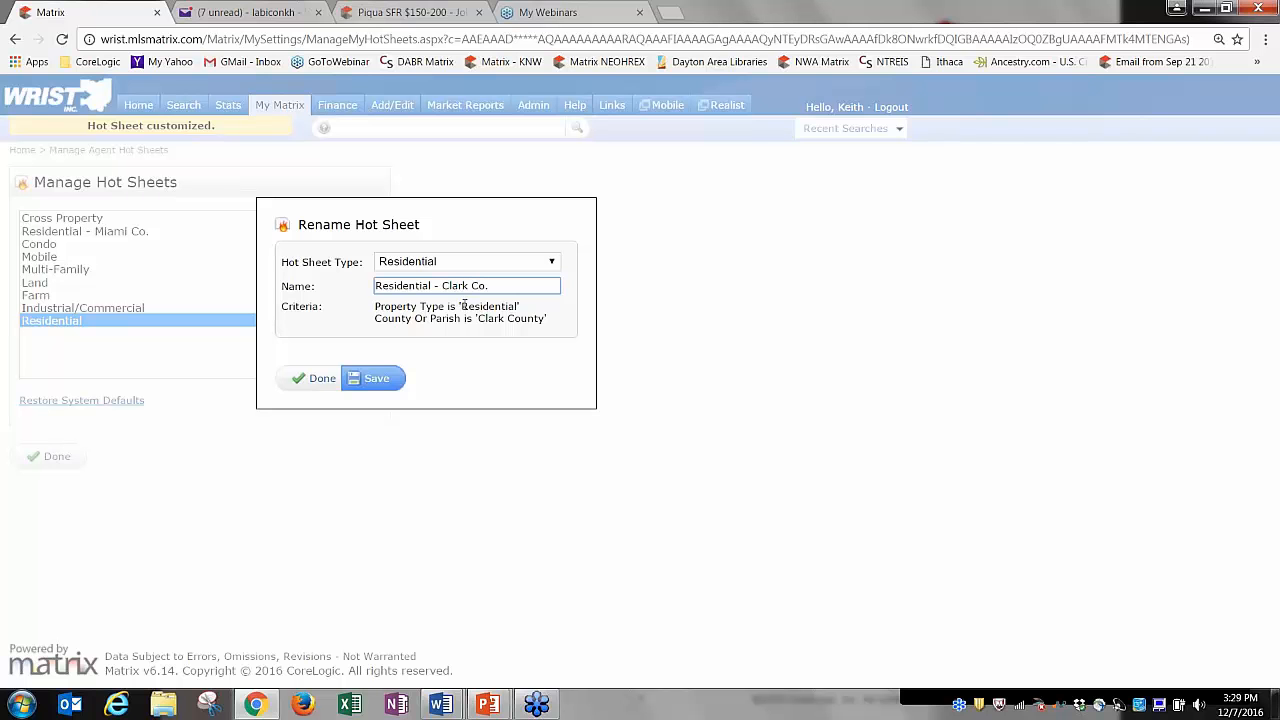
left_click(376, 378)
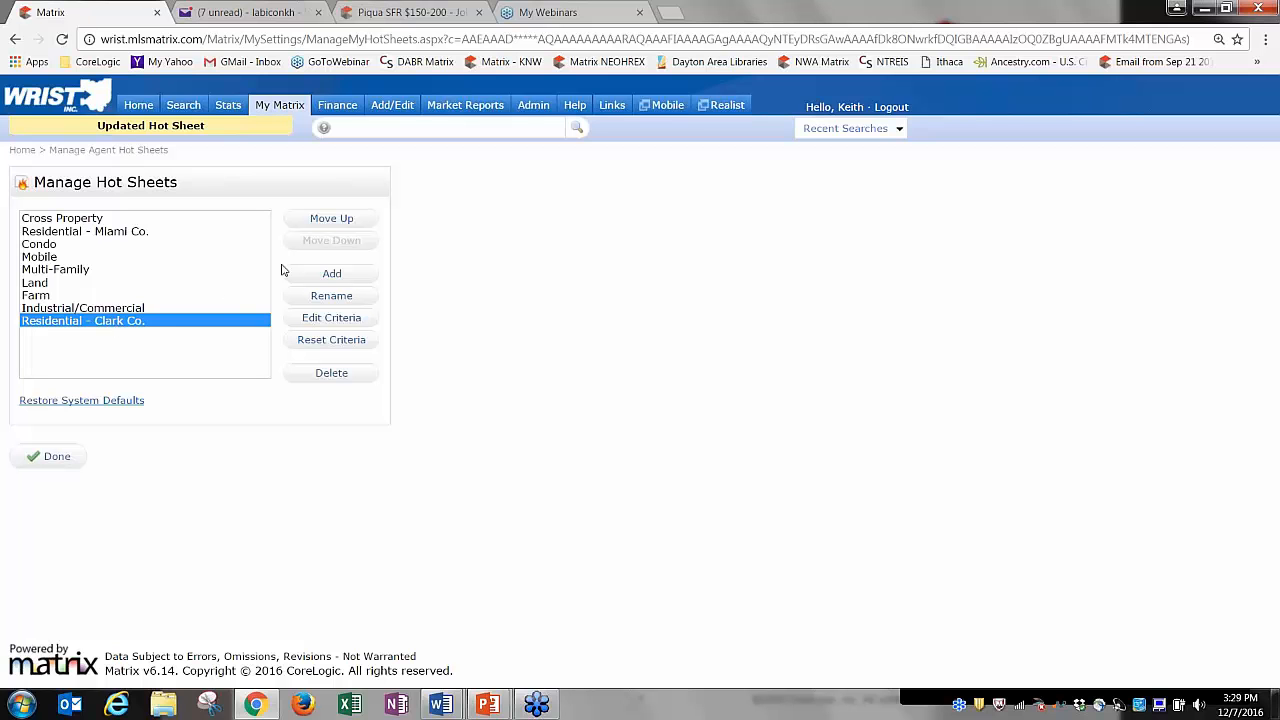
Move Residential - Clark Co. up to third place and request deleting Industrial/Commercial.
left_click(331, 218)
left_click(331, 218)
left_click(331, 218)
left_click(331, 218)
left_click(331, 218)
left_click(331, 218)
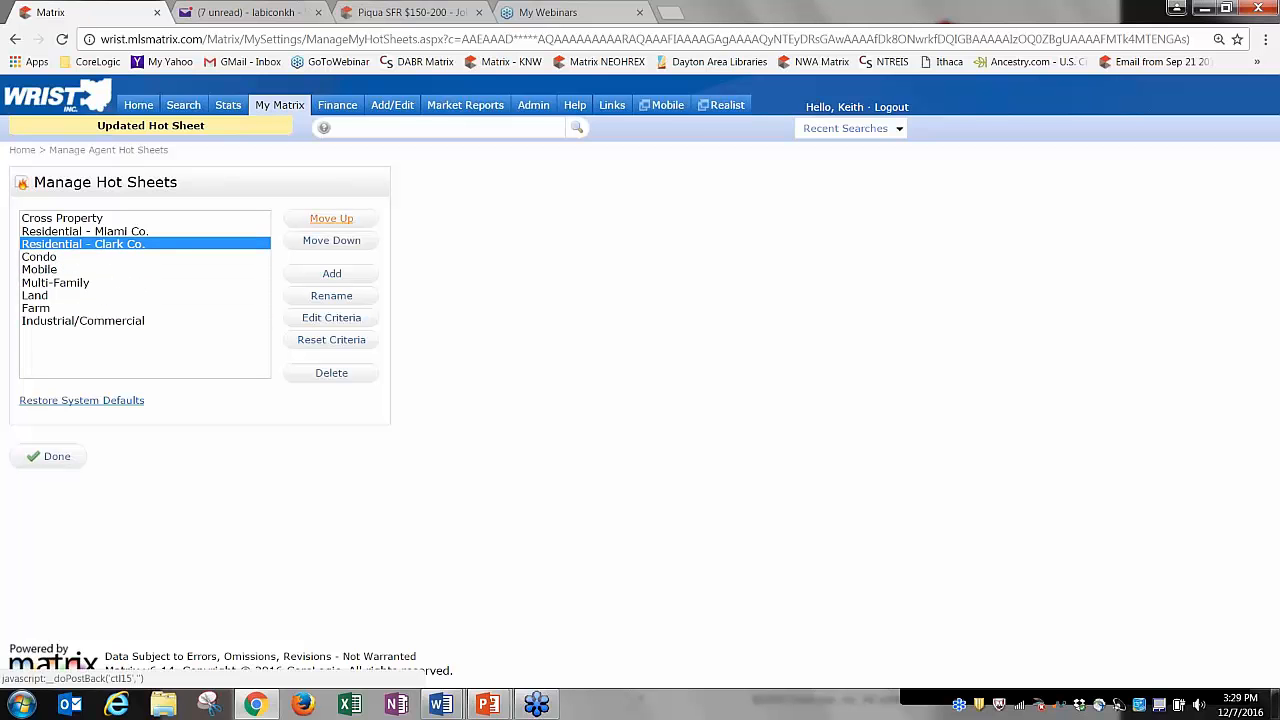
left_click(100, 322)
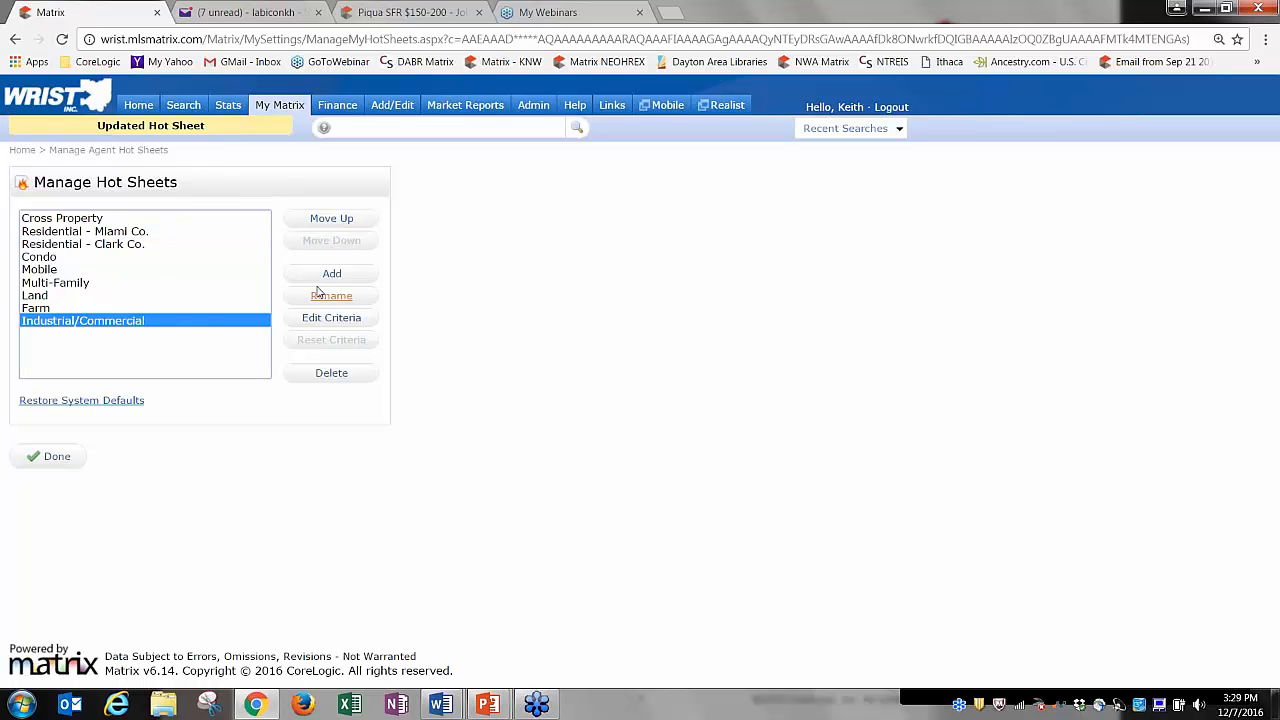
left_click(331, 373)
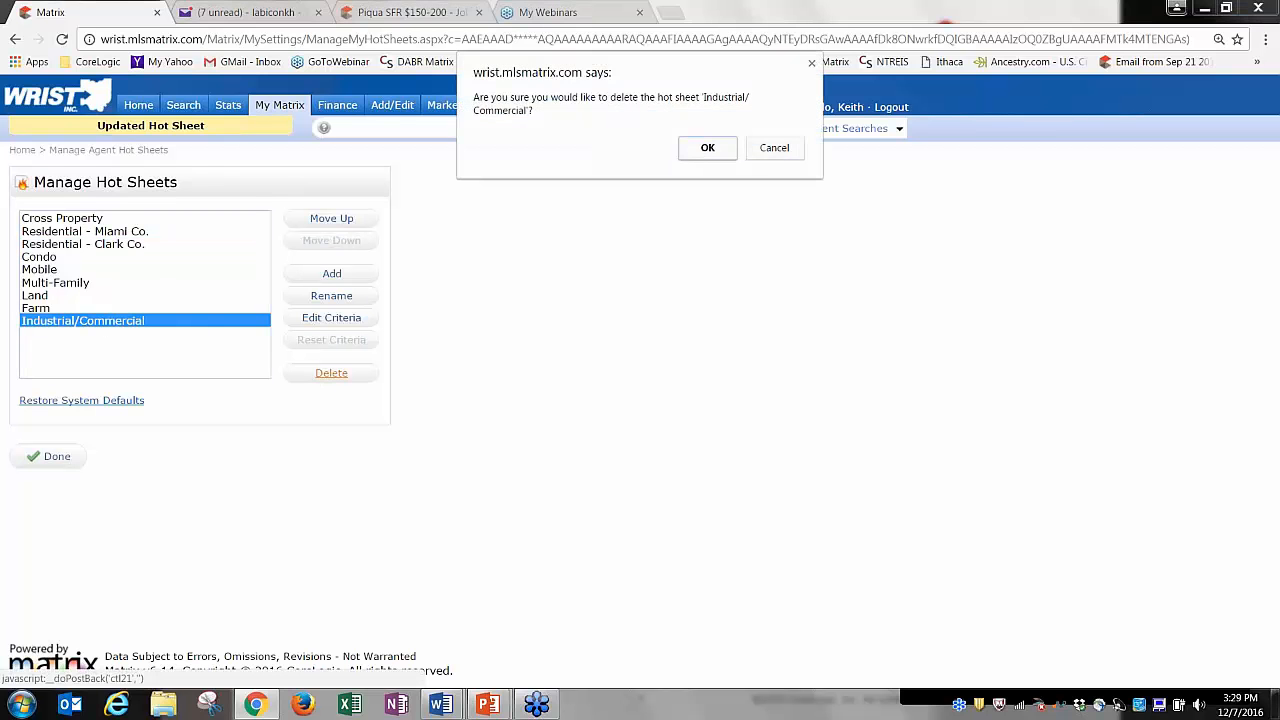
Delete the Industrial/Commercial, Farm, Land and Multi-Family hot sheets.
left_click(706, 148)
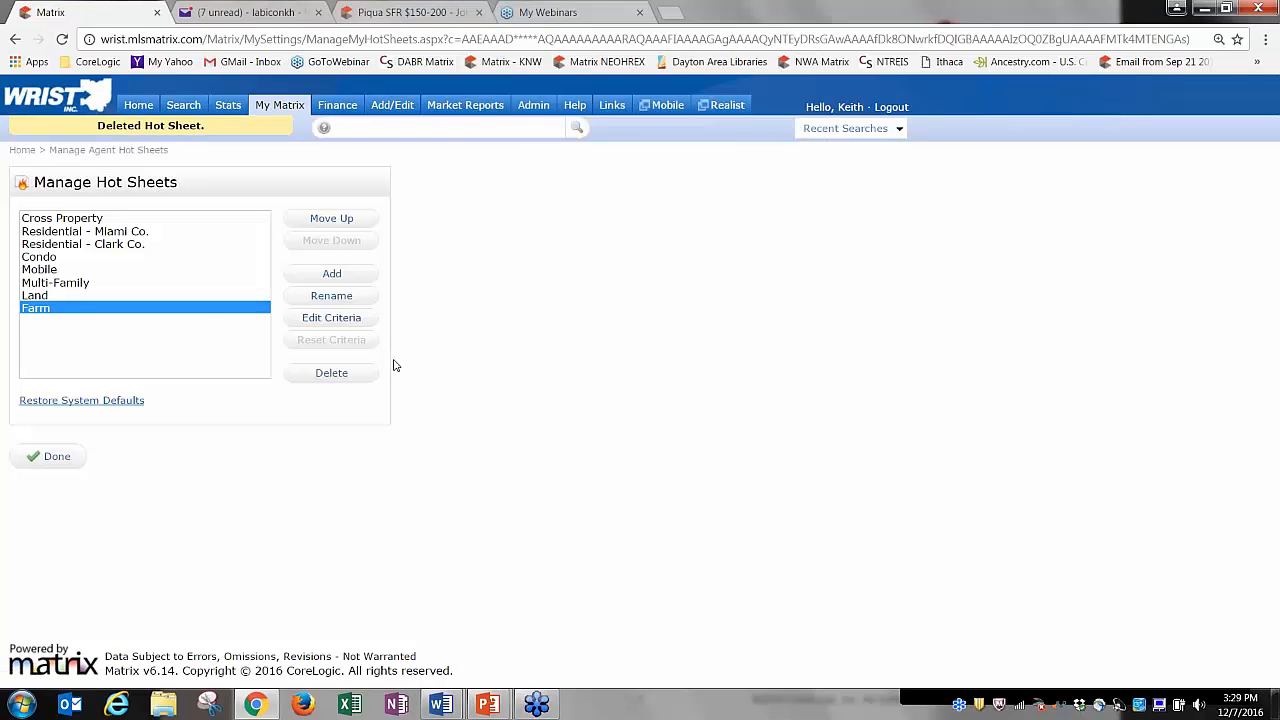
left_click(331, 373)
left_click(716, 158)
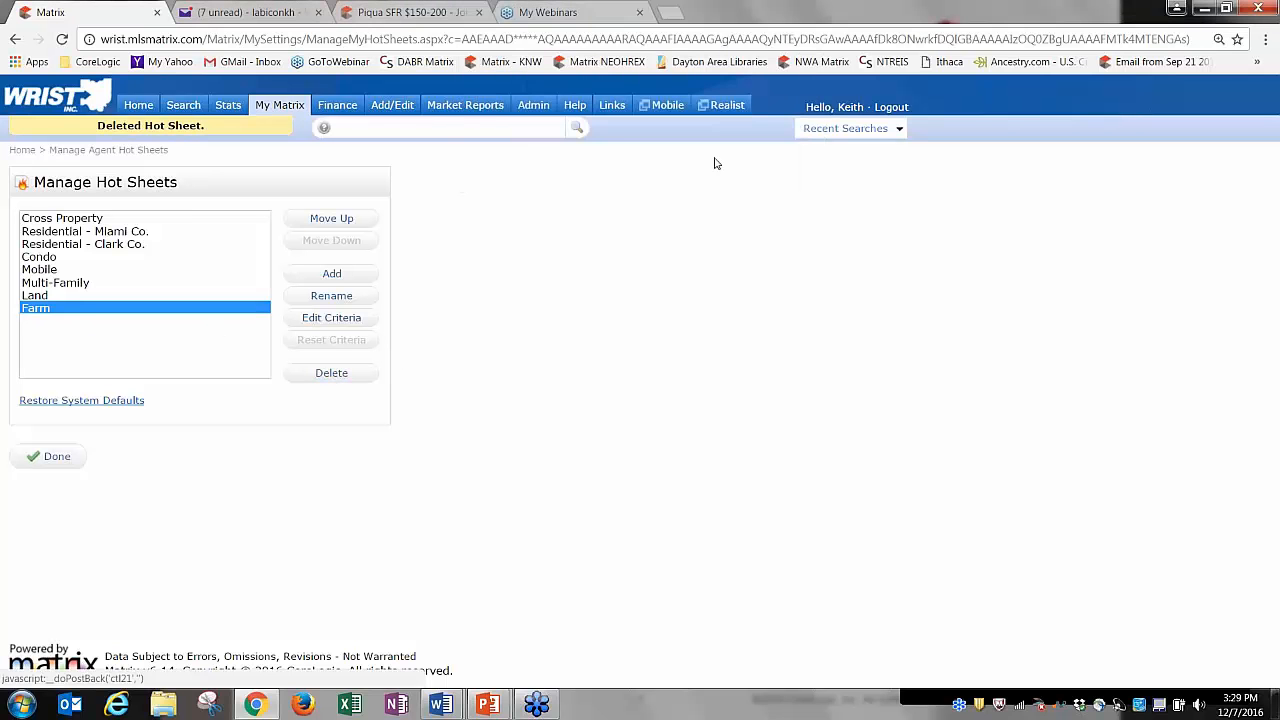
left_click(331, 373)
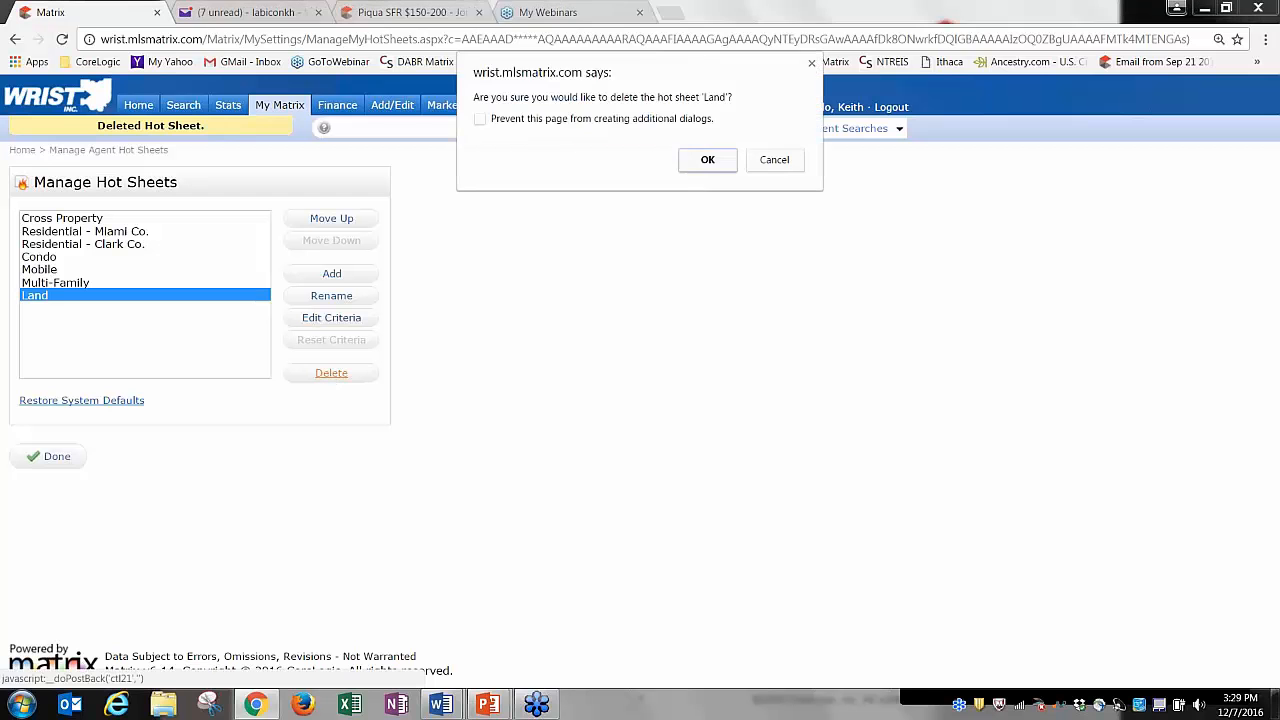
left_click(717, 165)
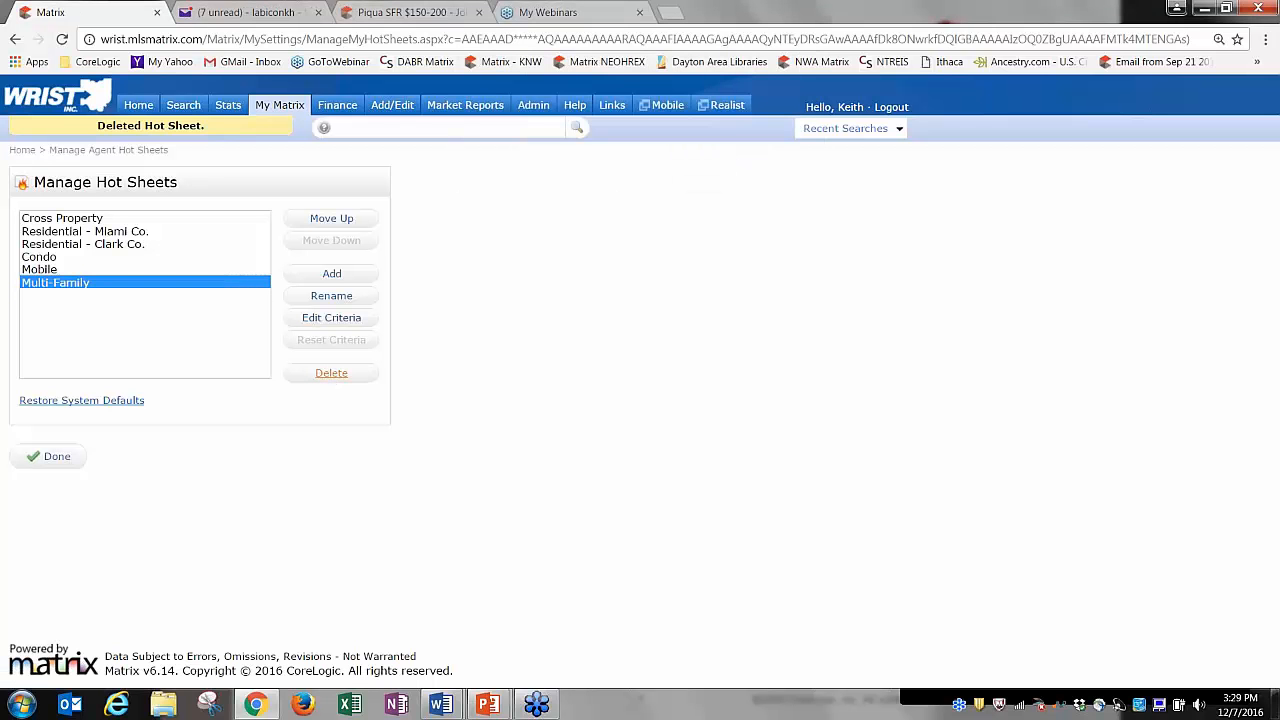
left_click(335, 374)
left_click(711, 161)
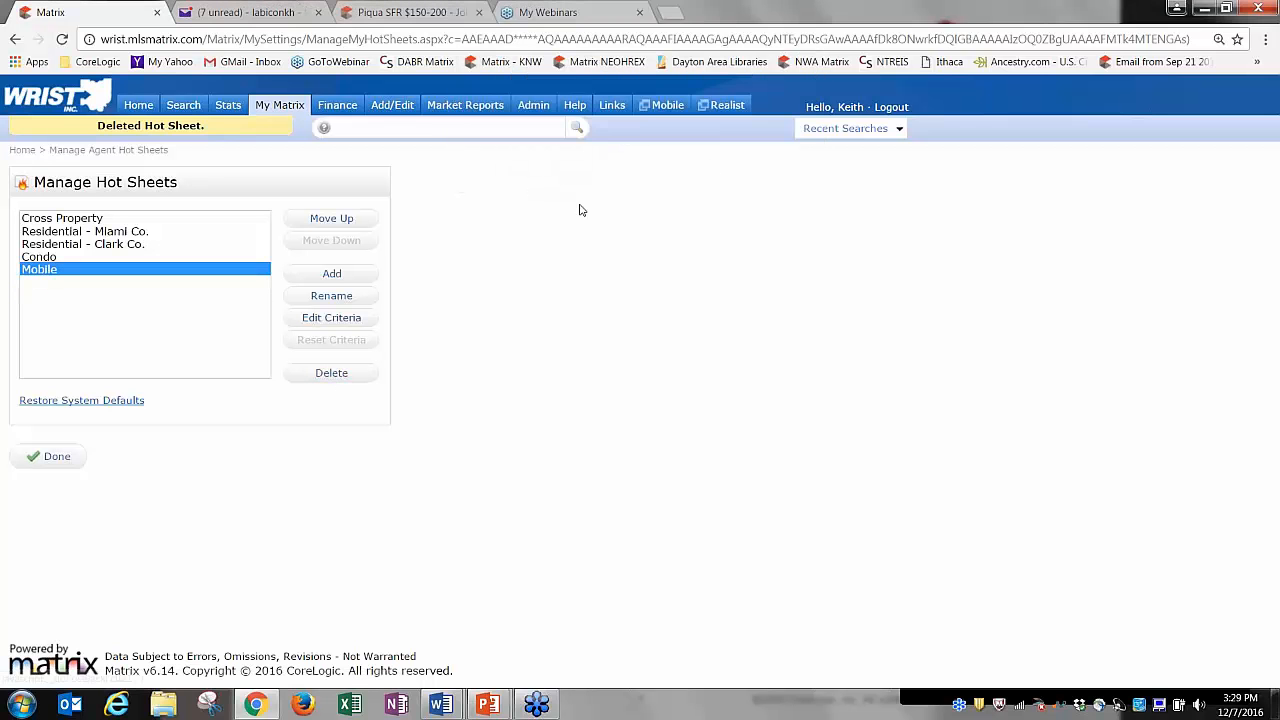
Delete the Cross Property, Mobile and Condo hot sheets and return to the home dashboard.
left_click(84, 221)
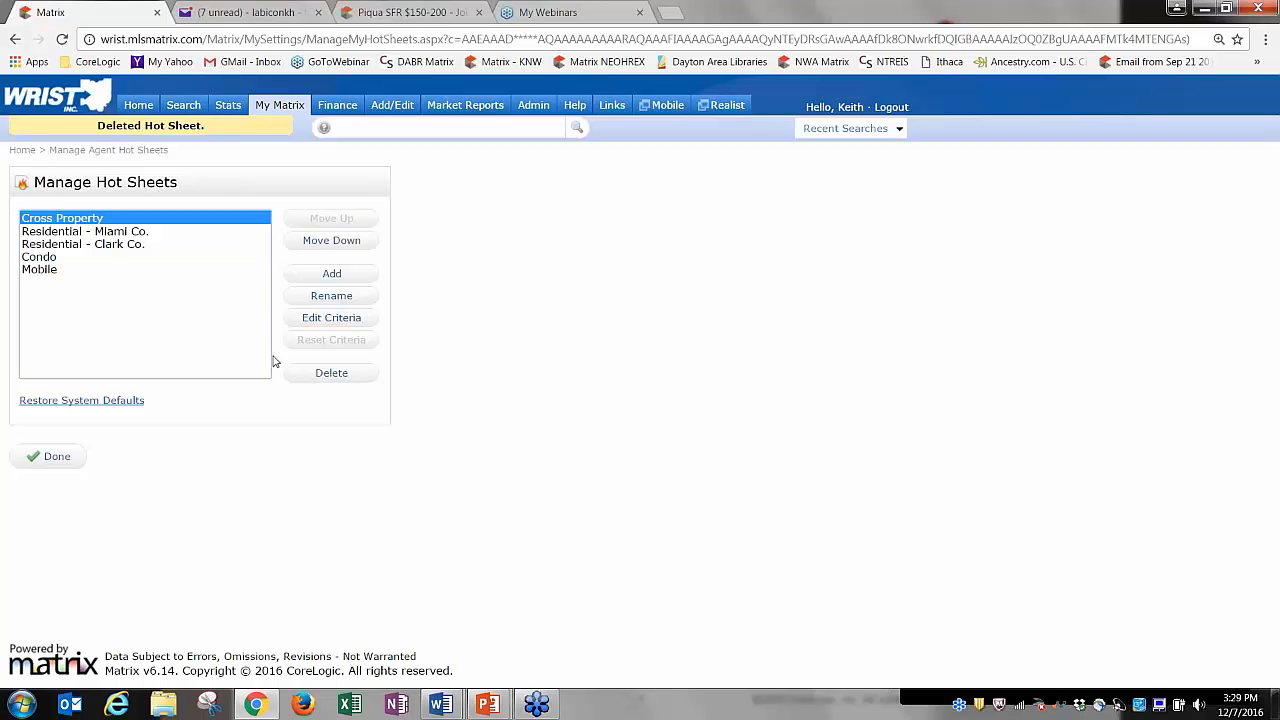
left_click(325, 376)
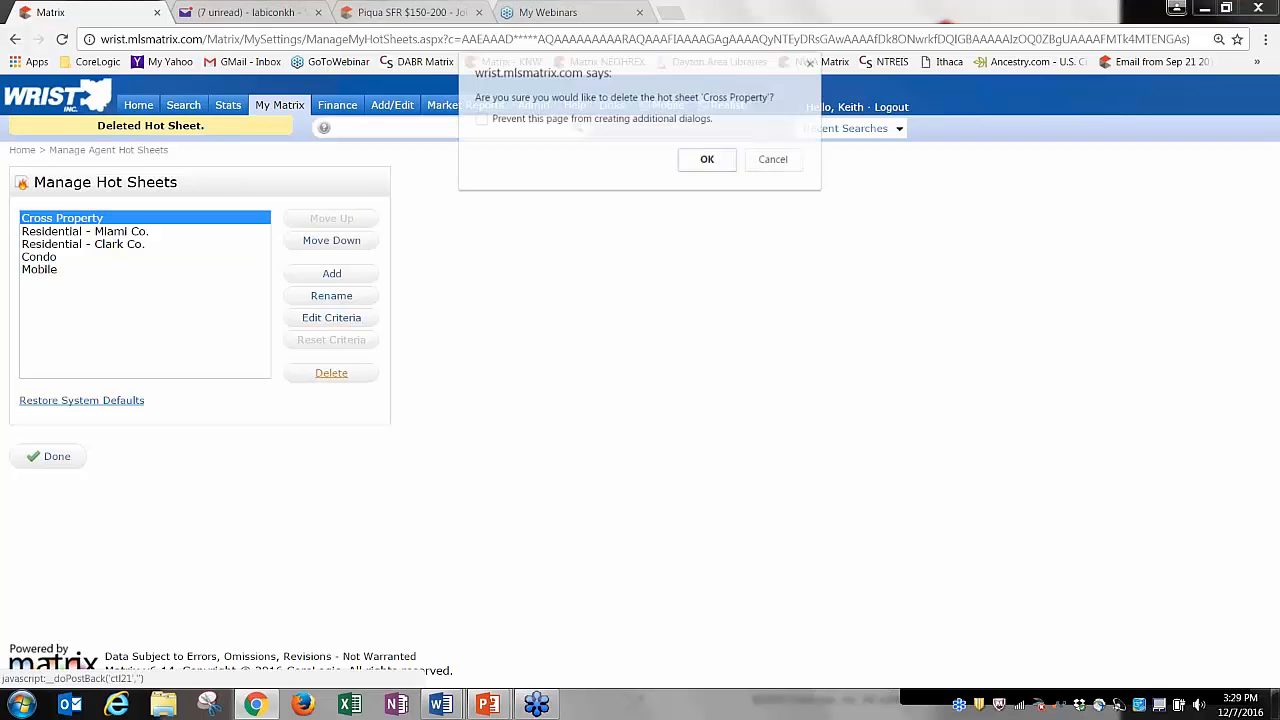
left_click(713, 161)
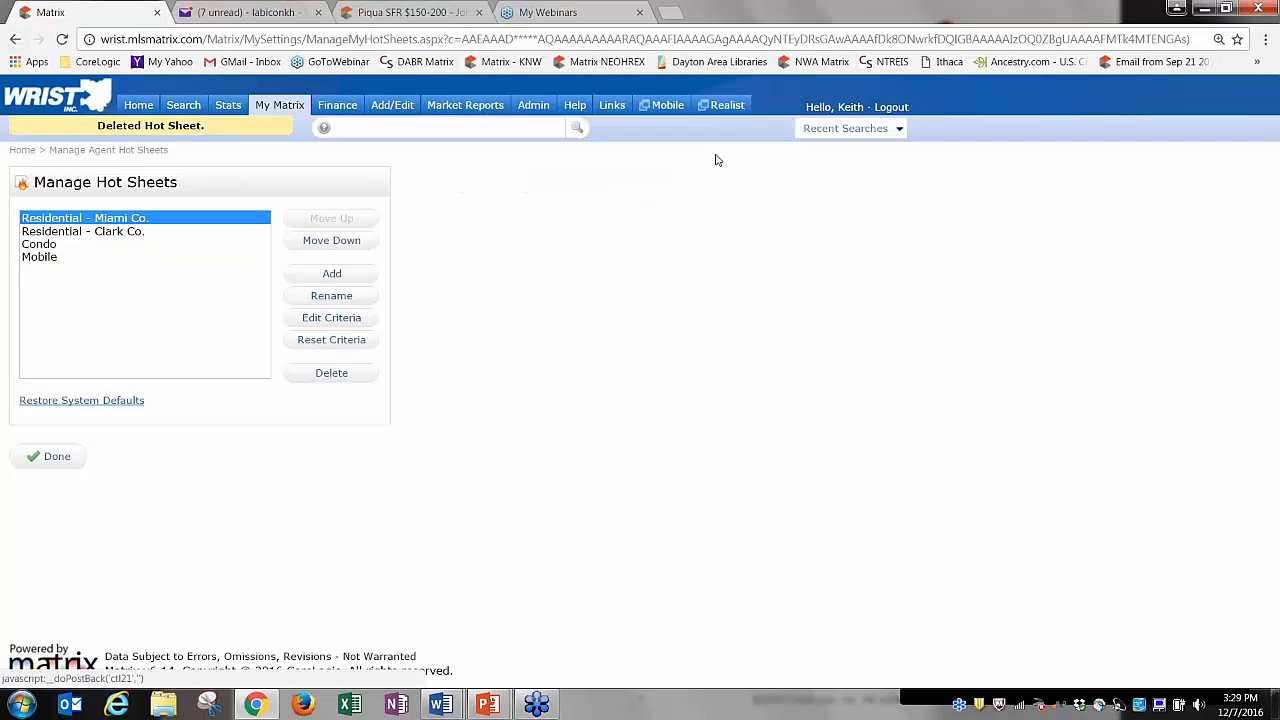
left_click(40, 258)
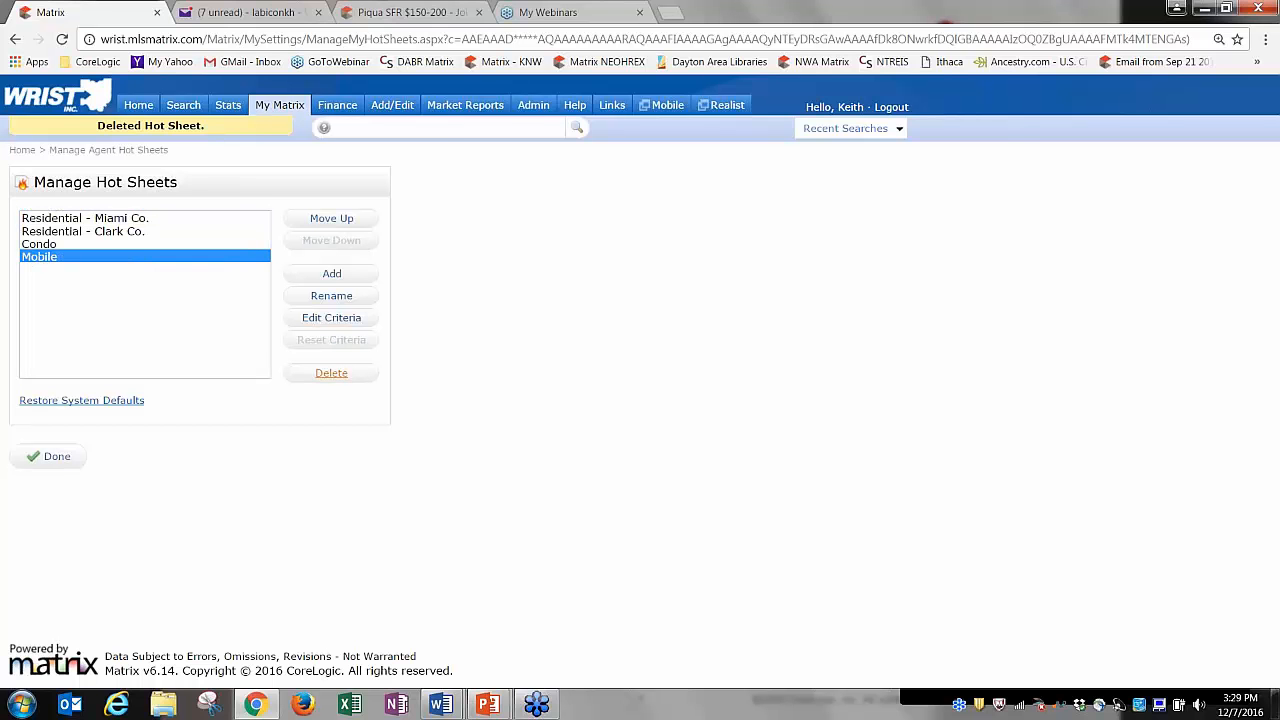
left_click(331, 373)
left_click(708, 160)
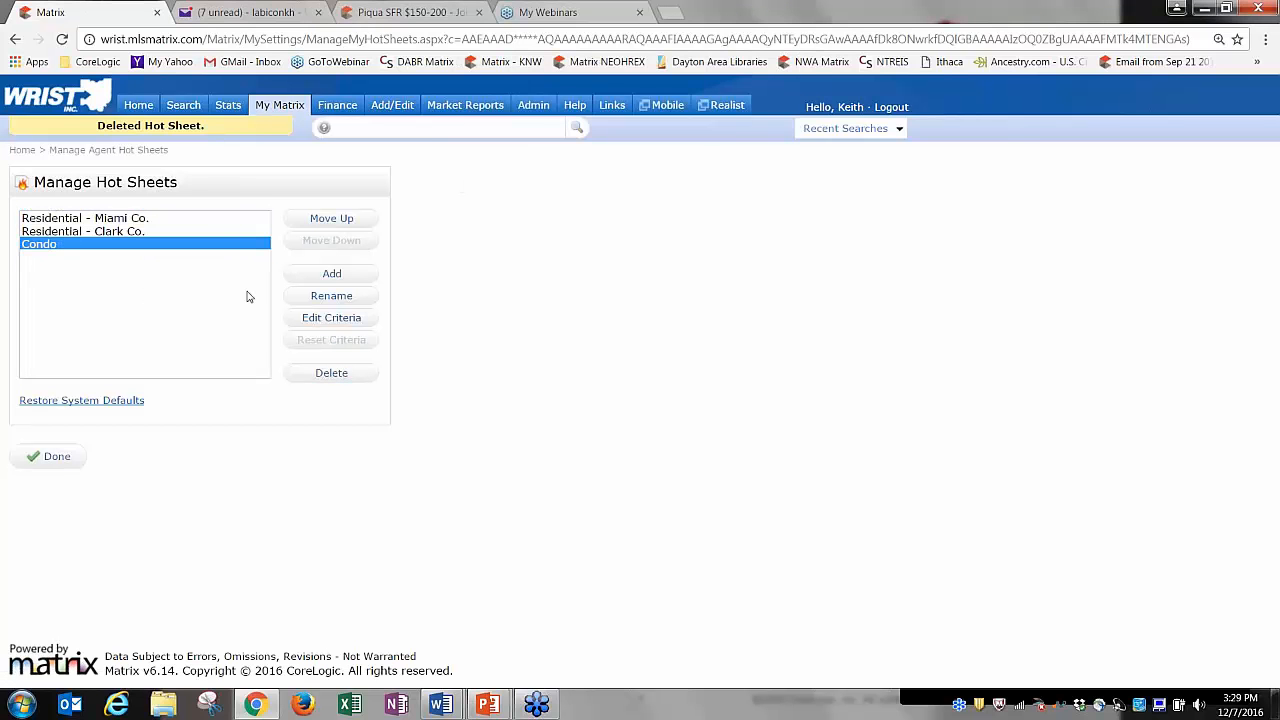
left_click(328, 375)
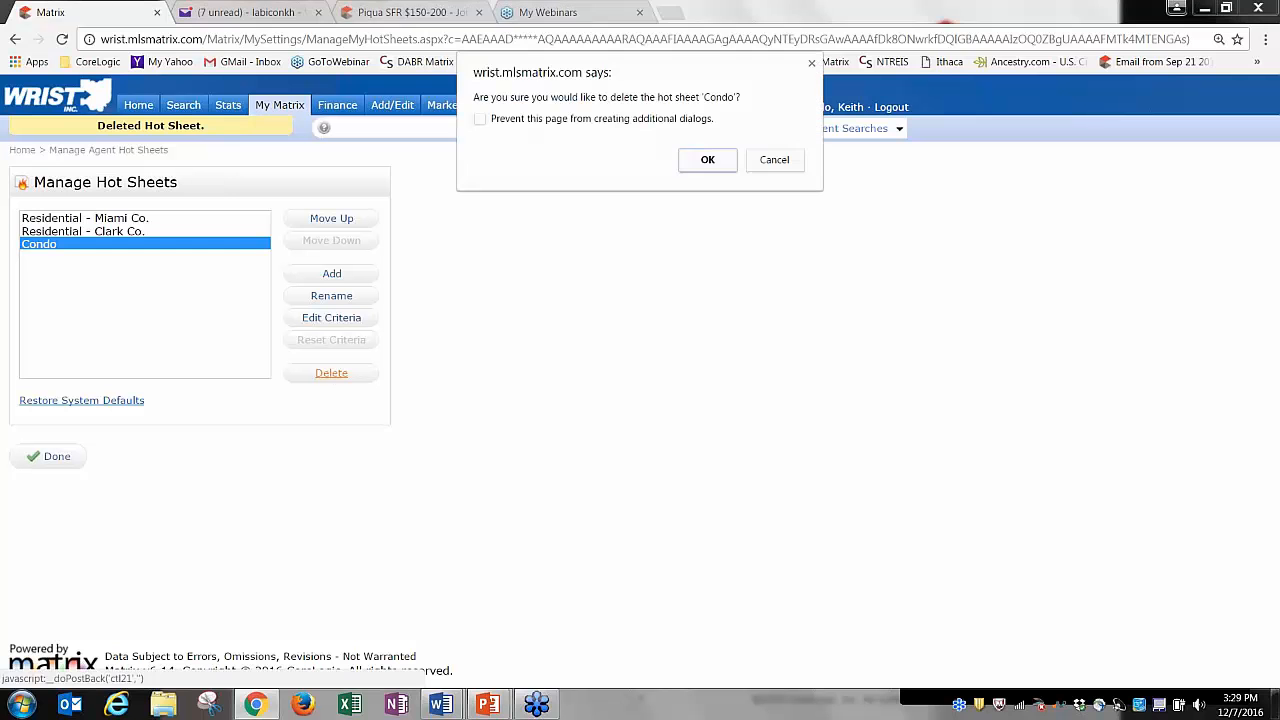
left_click(704, 160)
left_click(57, 457)
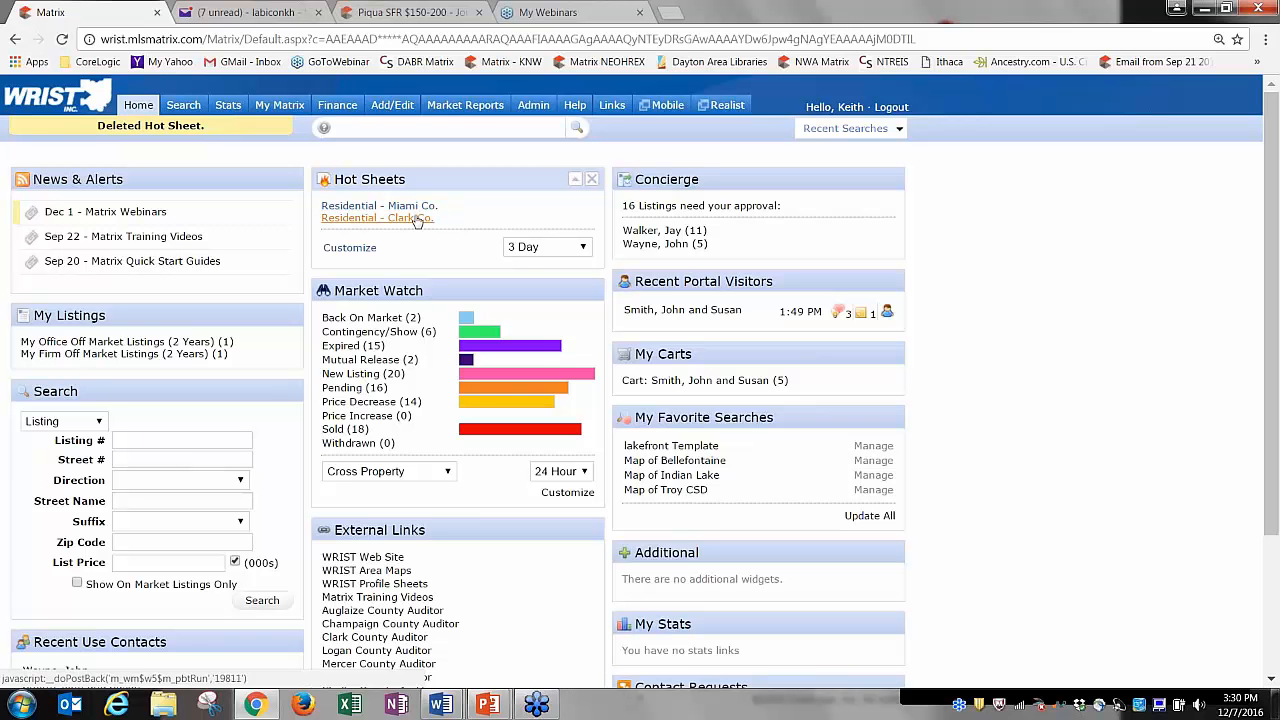
Set Hot Sheets to 24 Hour, then view the Residential - Miami Co. and Residential - Clark Co. results.
left_click(525, 250)
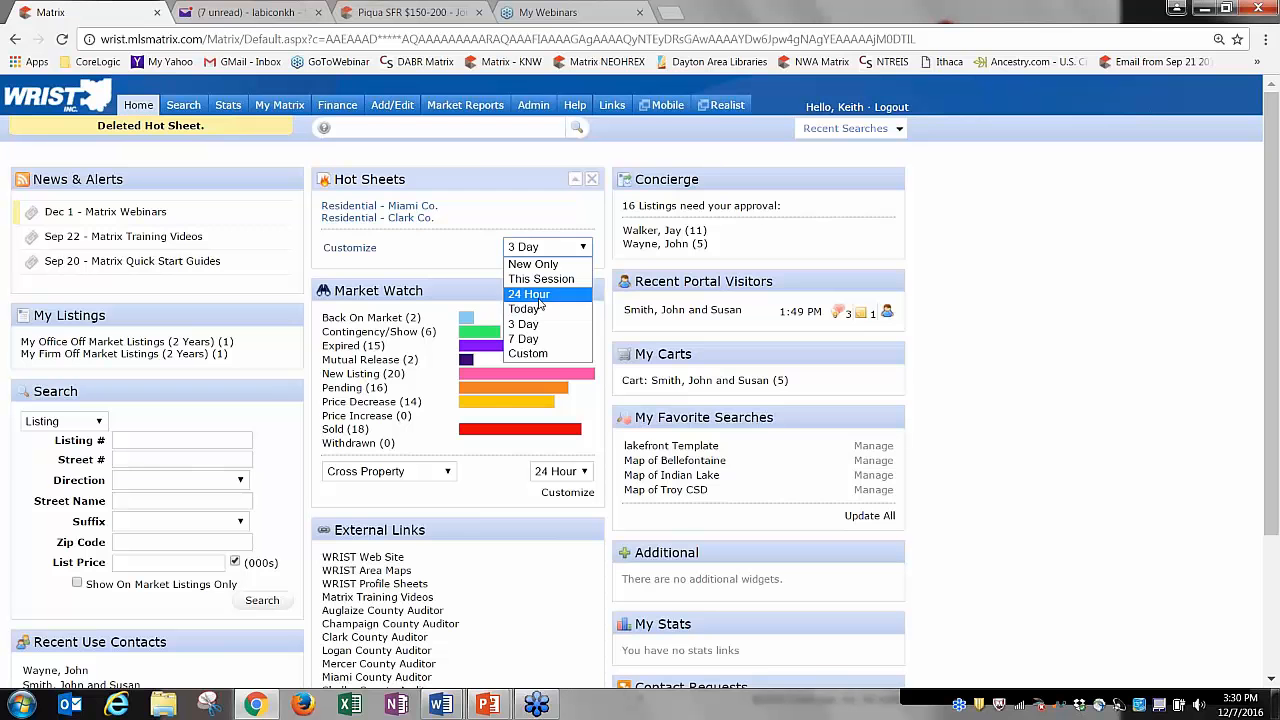
left_click(538, 295)
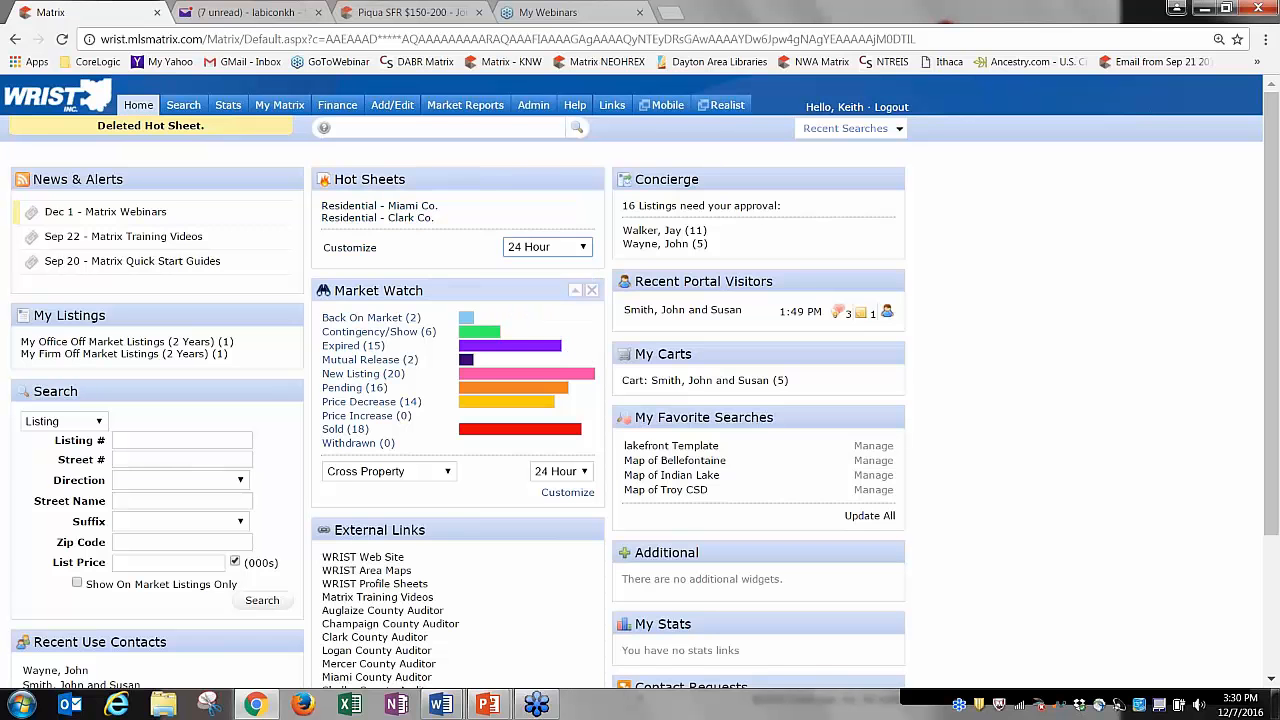
left_click(378, 206)
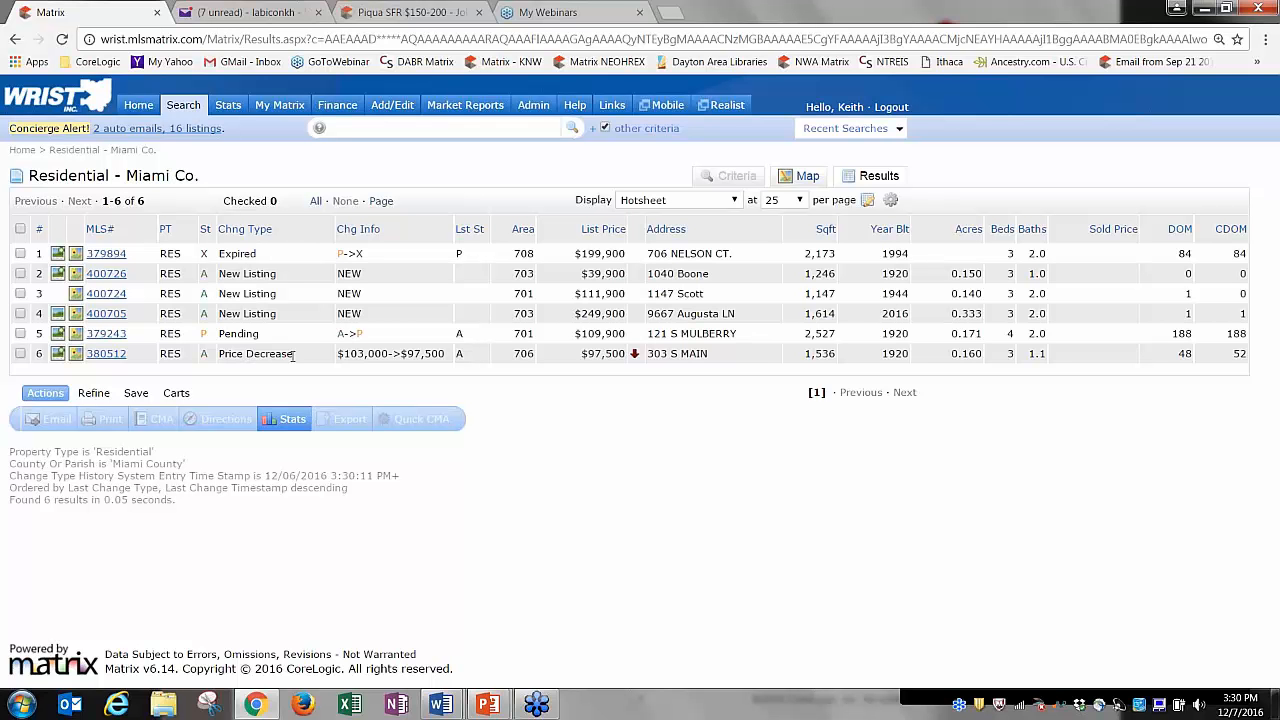
left_click(140, 105)
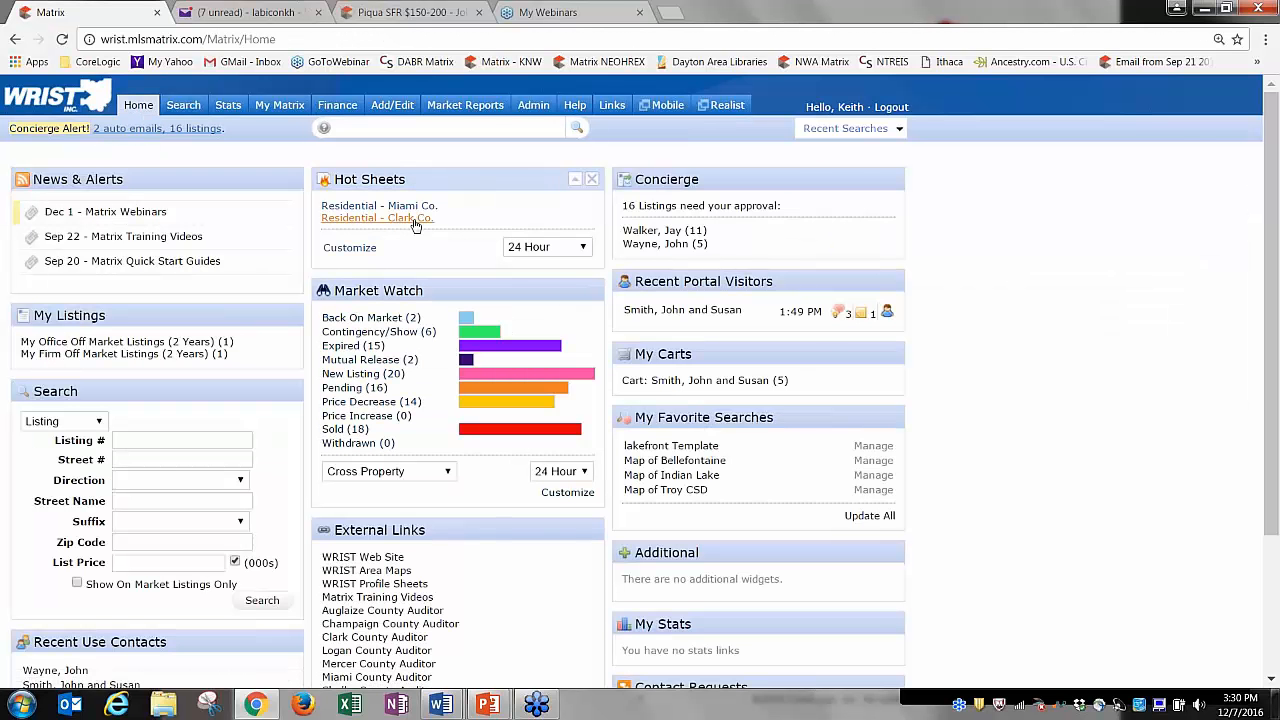
left_click(415, 219)
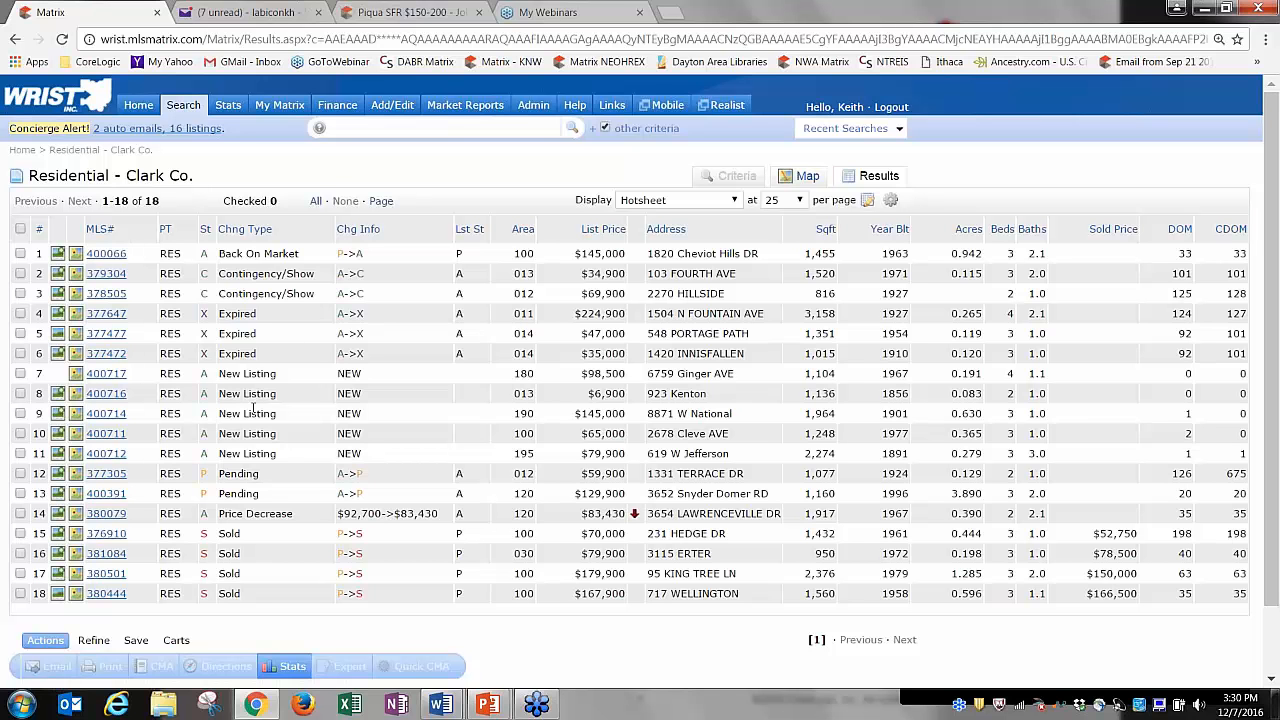
left_click(137, 106)
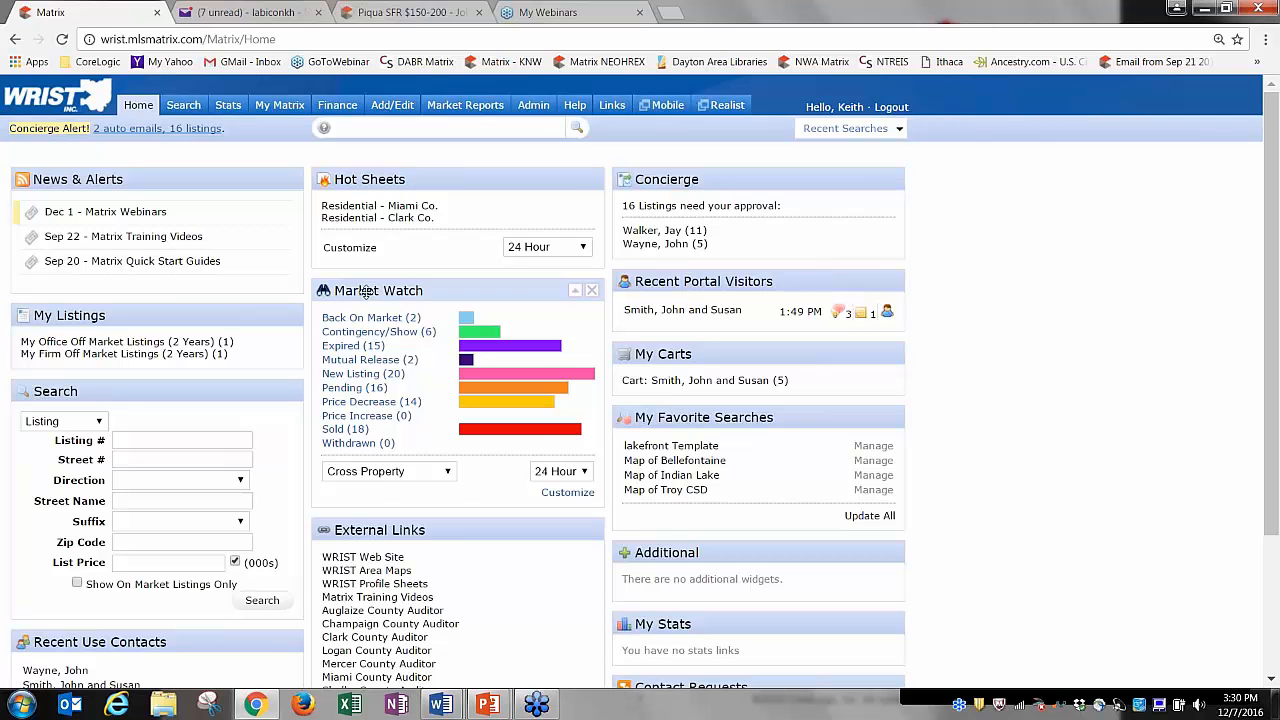
Set the Market Watch property type to Residential.
left_click(406, 472)
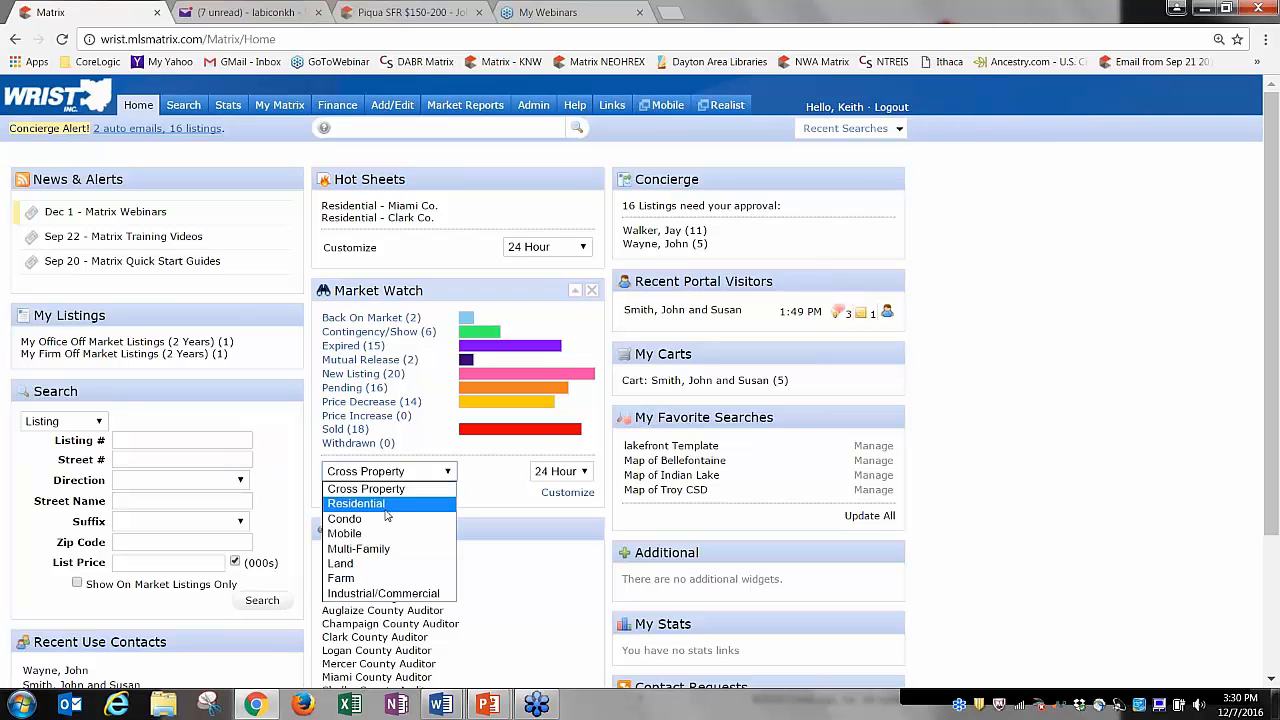
left_click(387, 504)
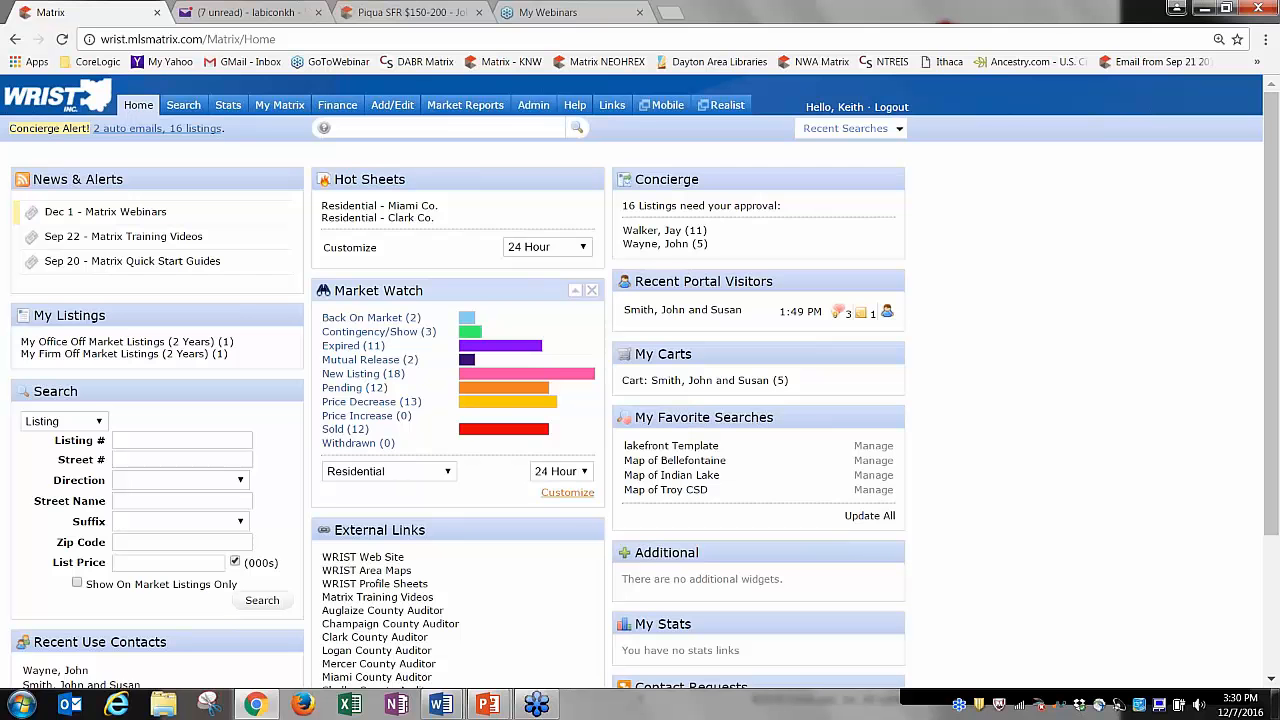
left_click(442, 476)
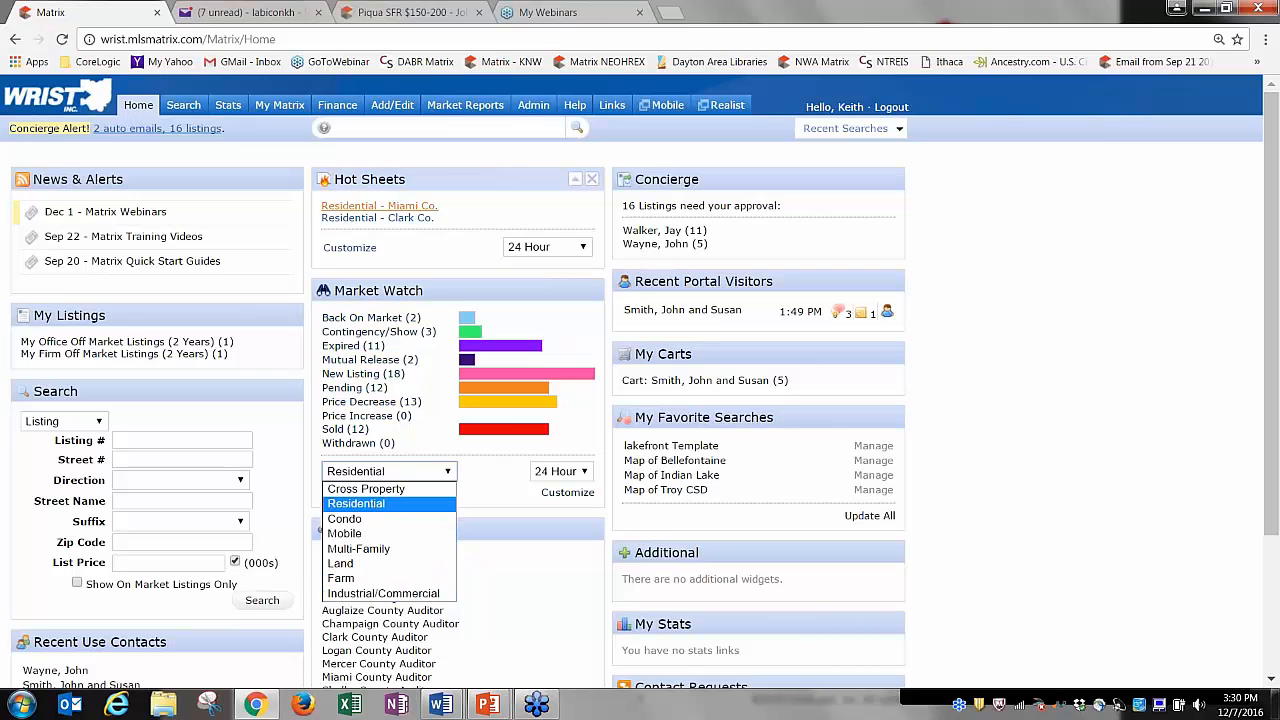
left_click(369, 504)
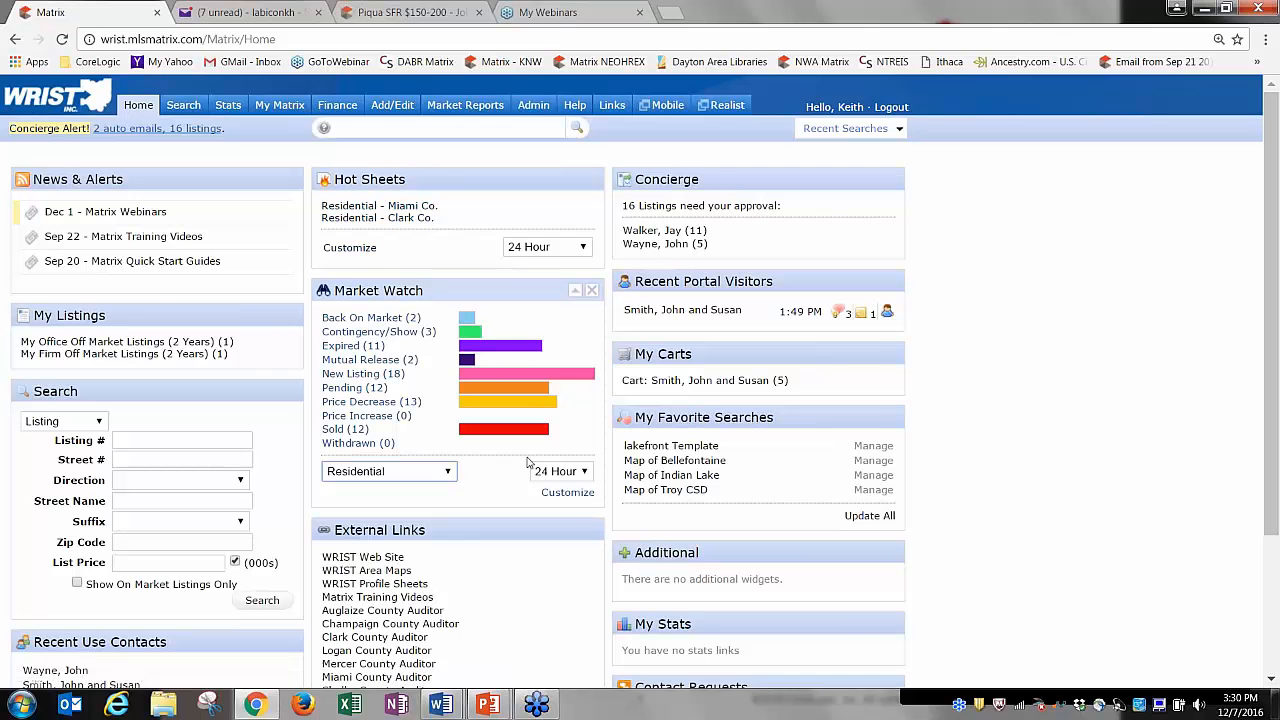
Customize Market Watch criteria to Clark County and Miami County and save.
left_click(567, 493)
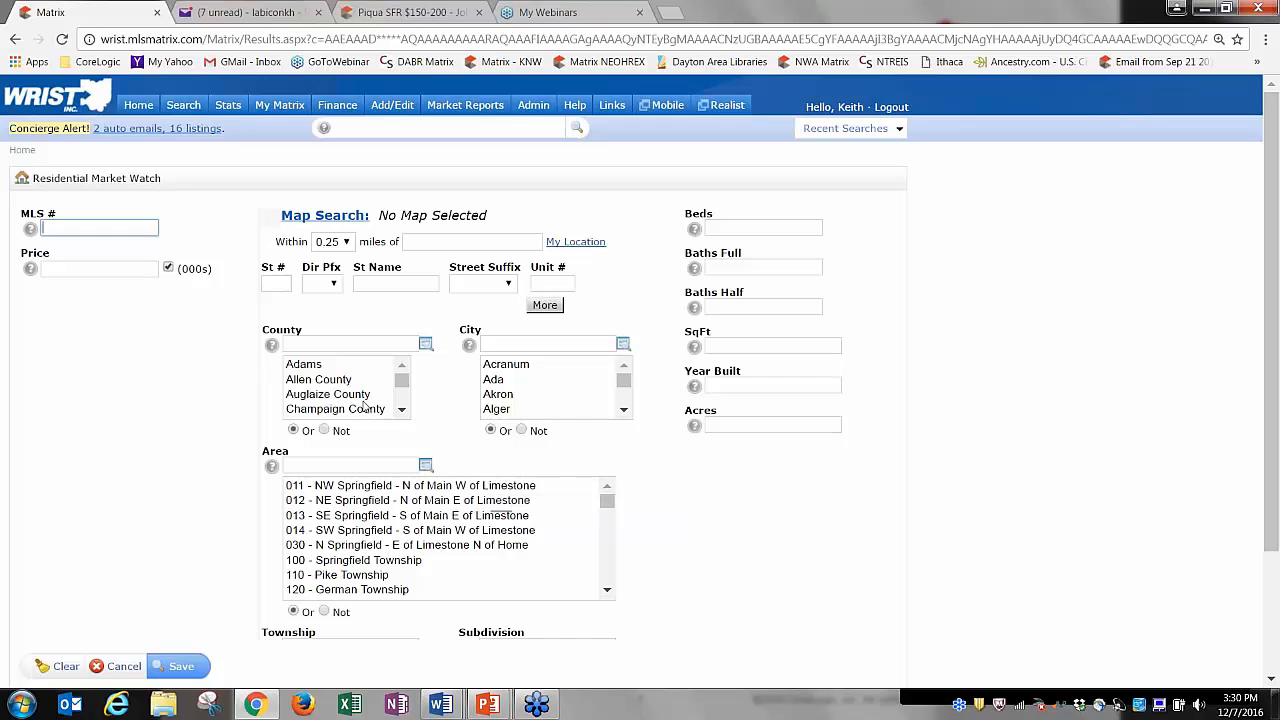
left_click(403, 412)
left_click(320, 391)
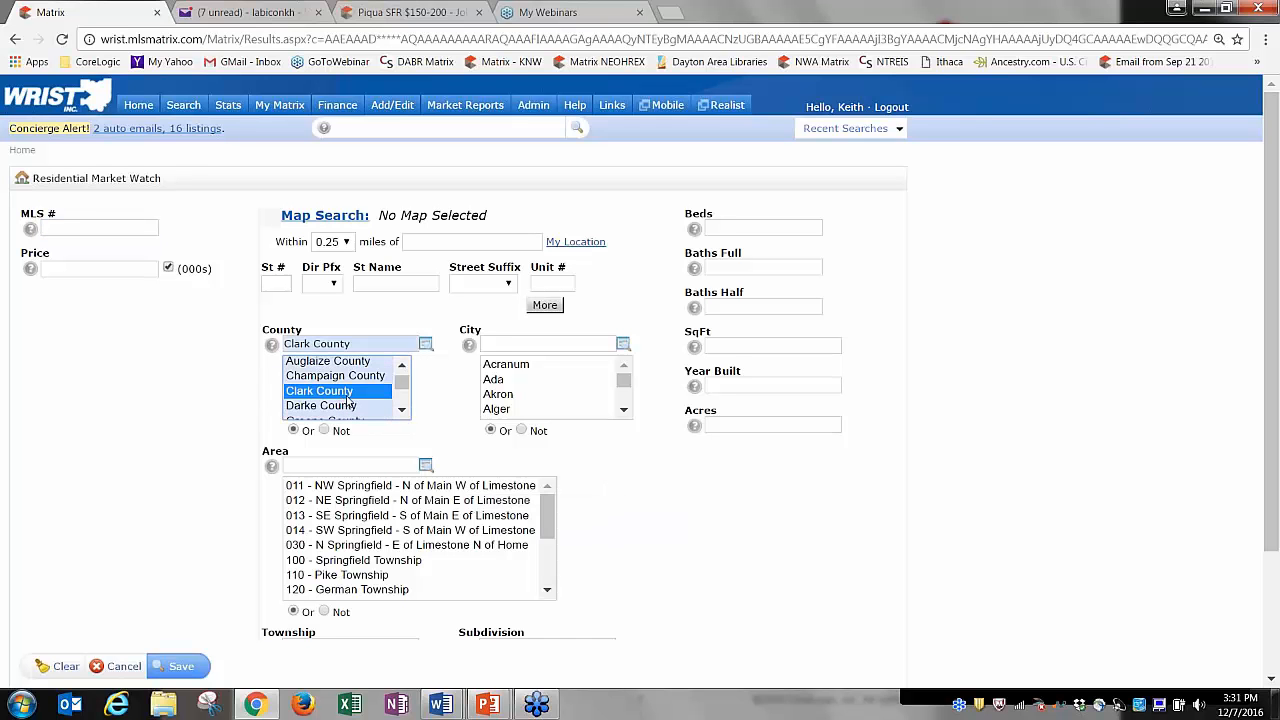
left_click(401, 410)
left_click(401, 412)
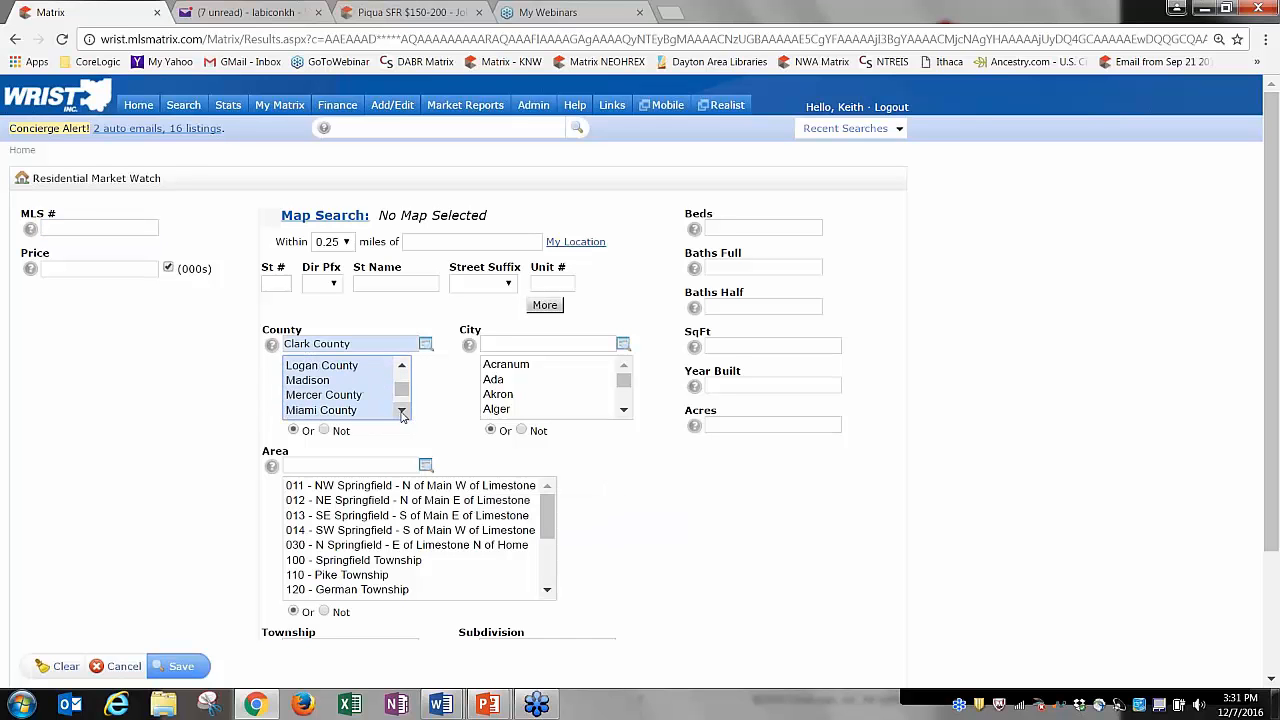
left_click(325, 412)
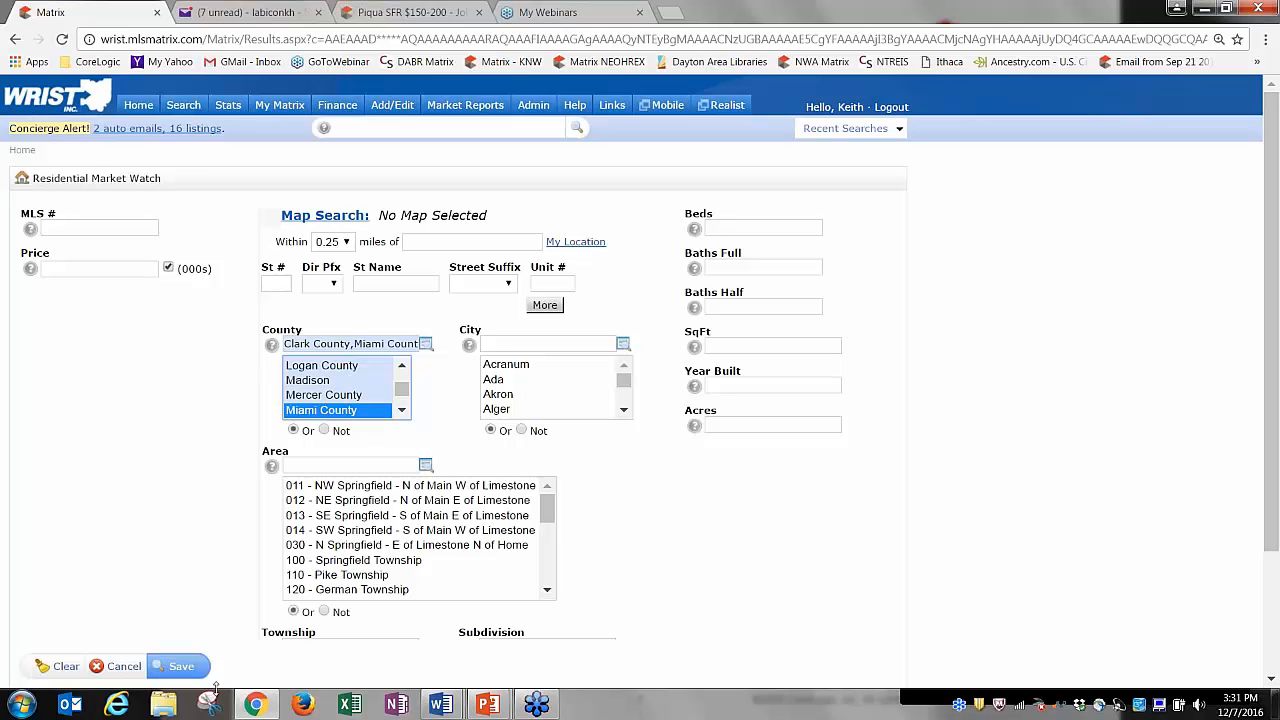
left_click(181, 666)
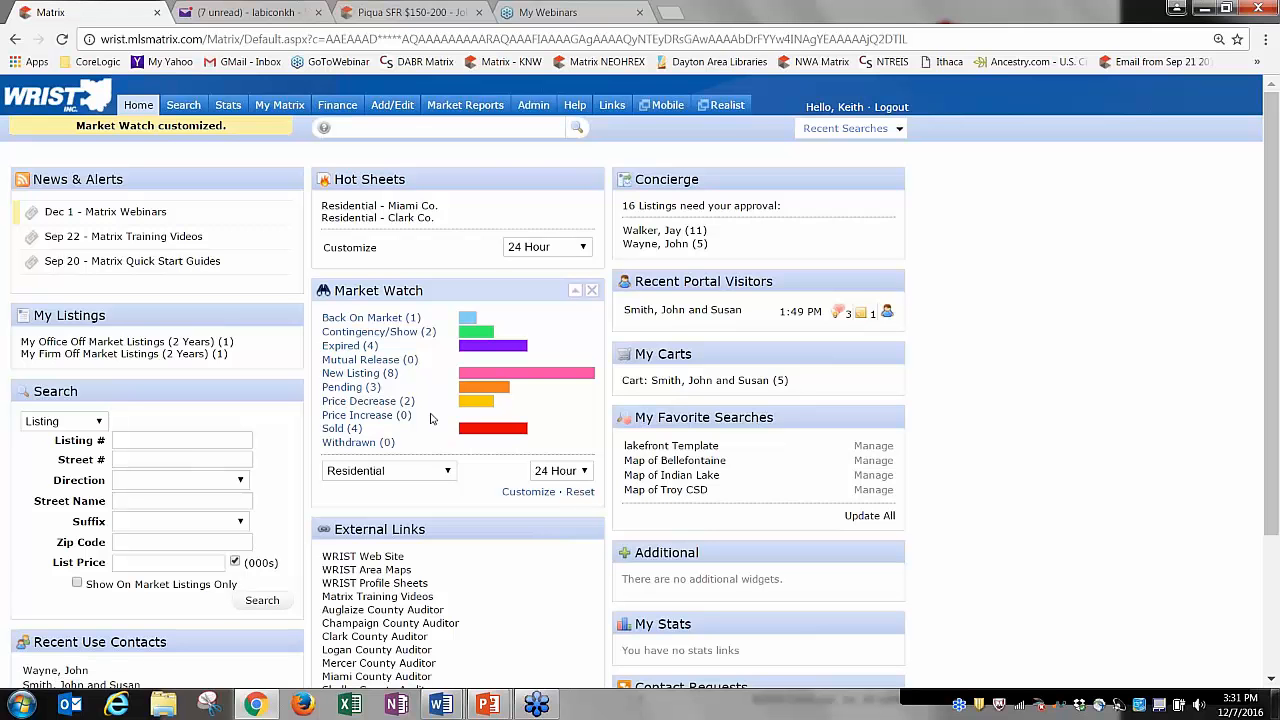
left_click(558, 472)
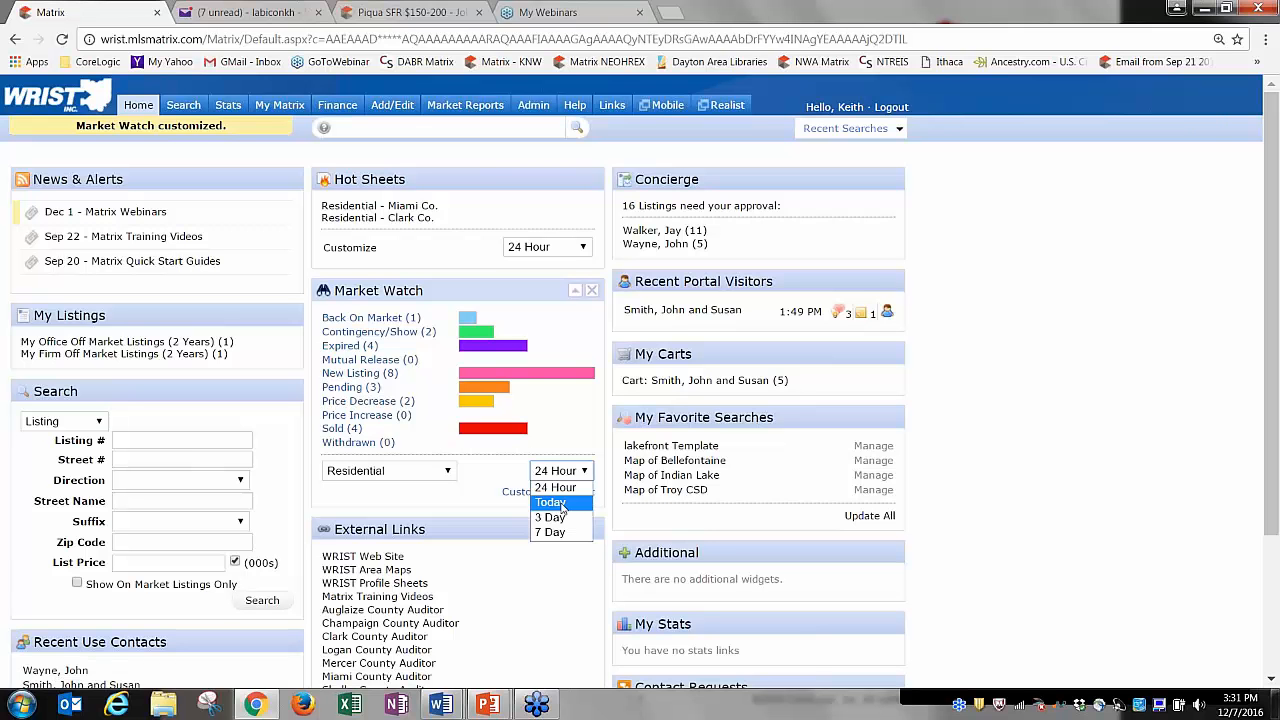
left_click(560, 502)
left_click(560, 474)
left_click(556, 487)
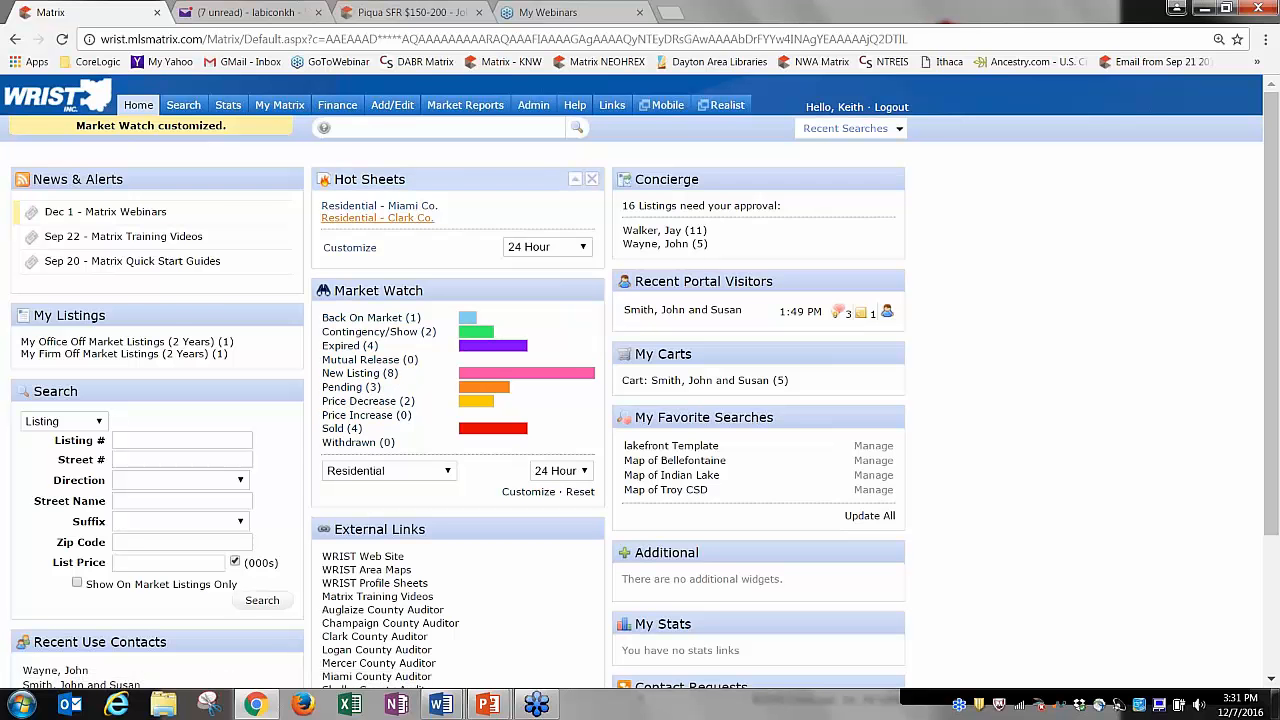
left_click(403, 207)
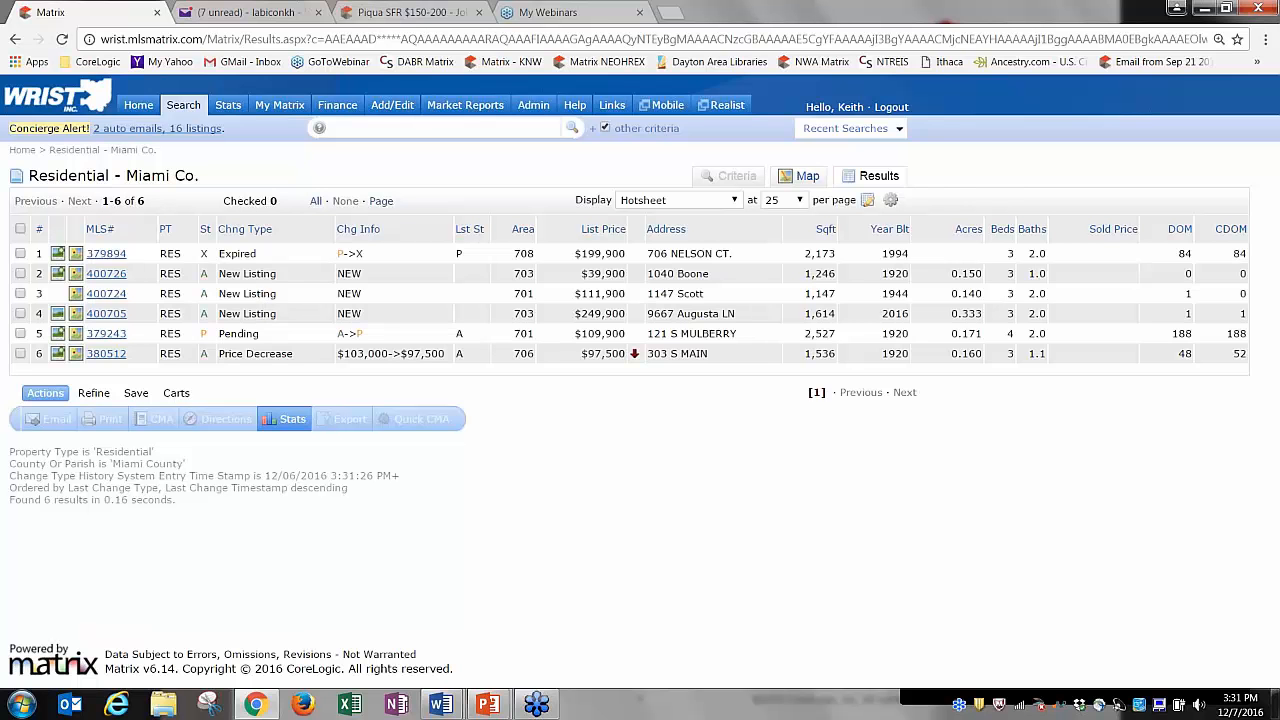
left_click(138, 105)
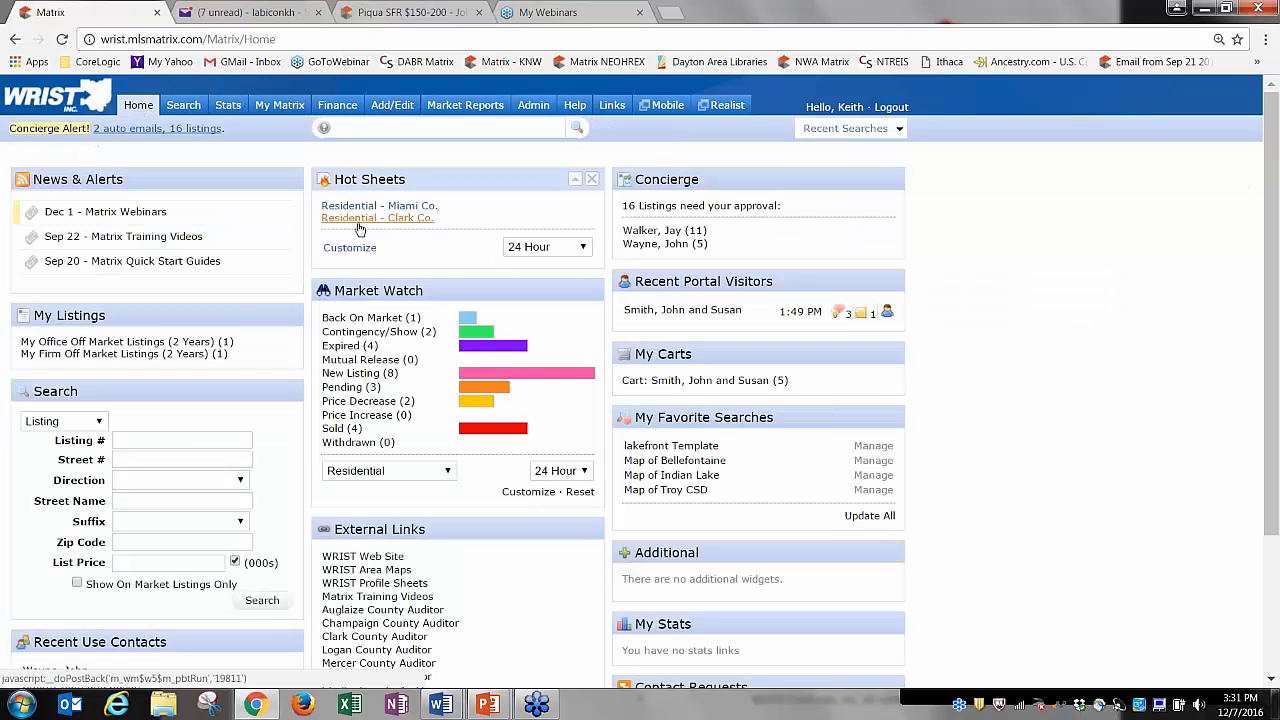
left_click(360, 220)
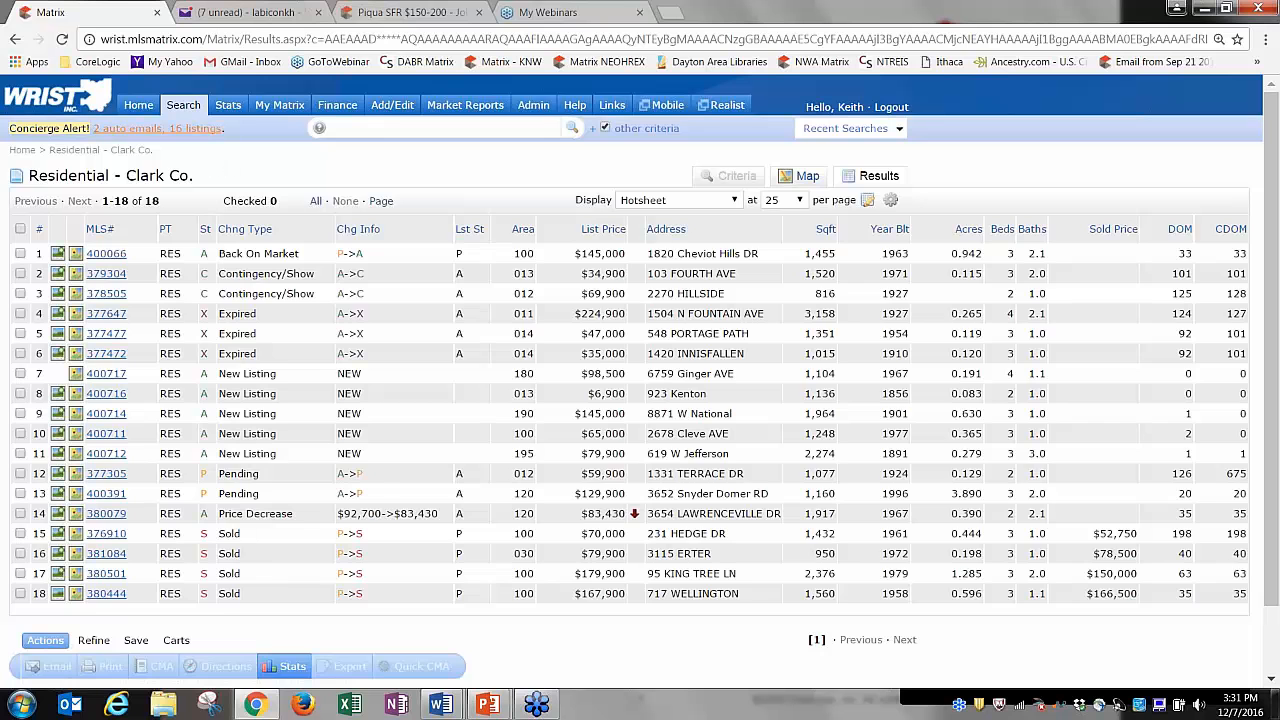
left_click(138, 105)
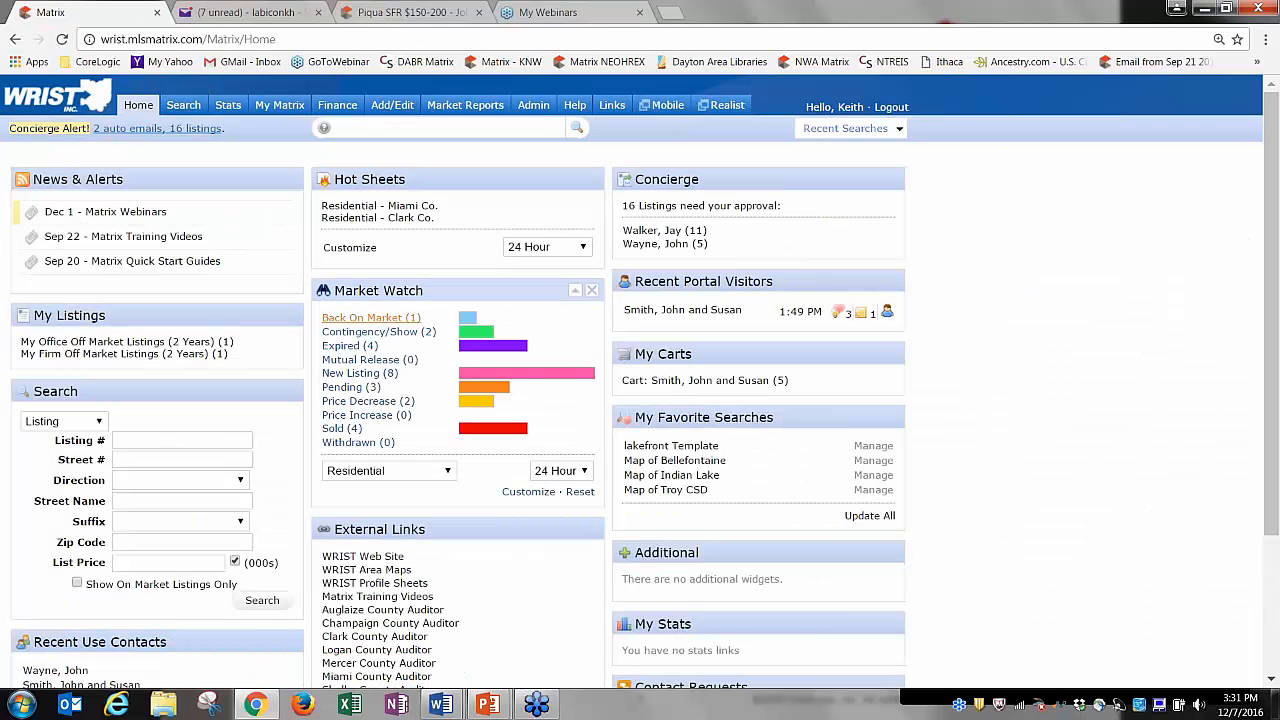
left_click(392, 376)
Add a new Residential hot sheet from the hot sheet management page.
left_click(352, 249)
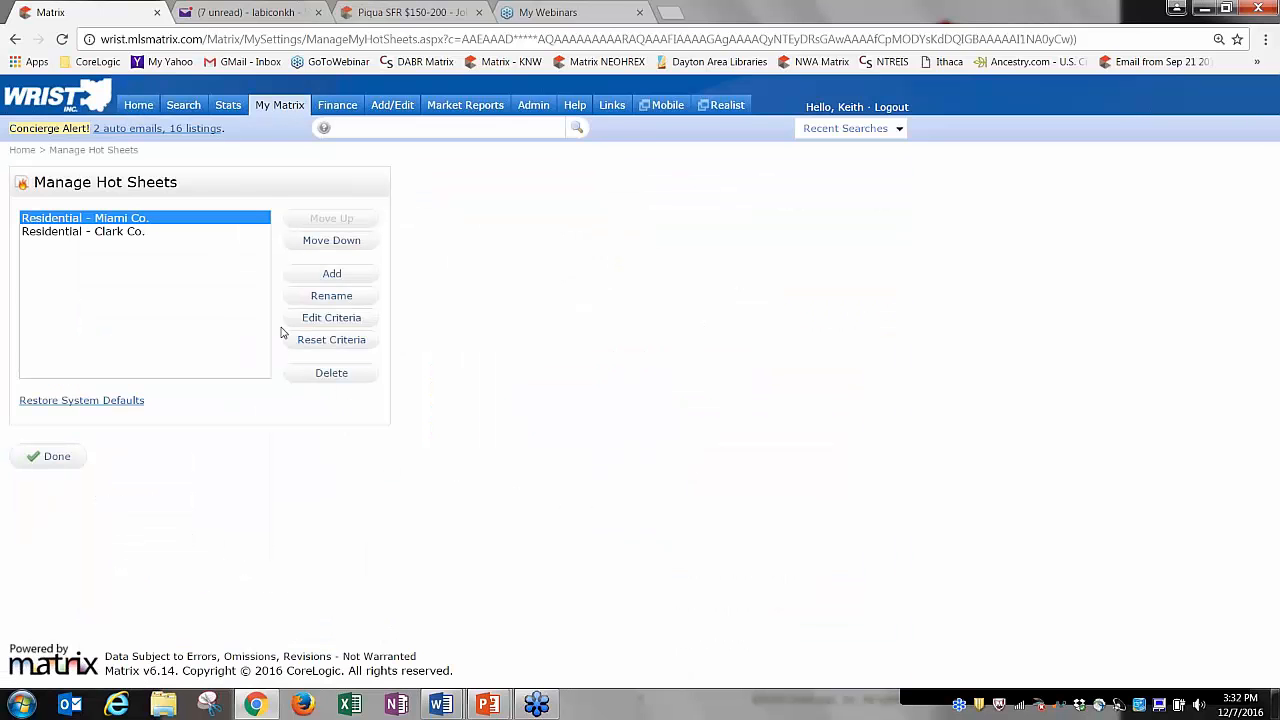
left_click(331, 276)
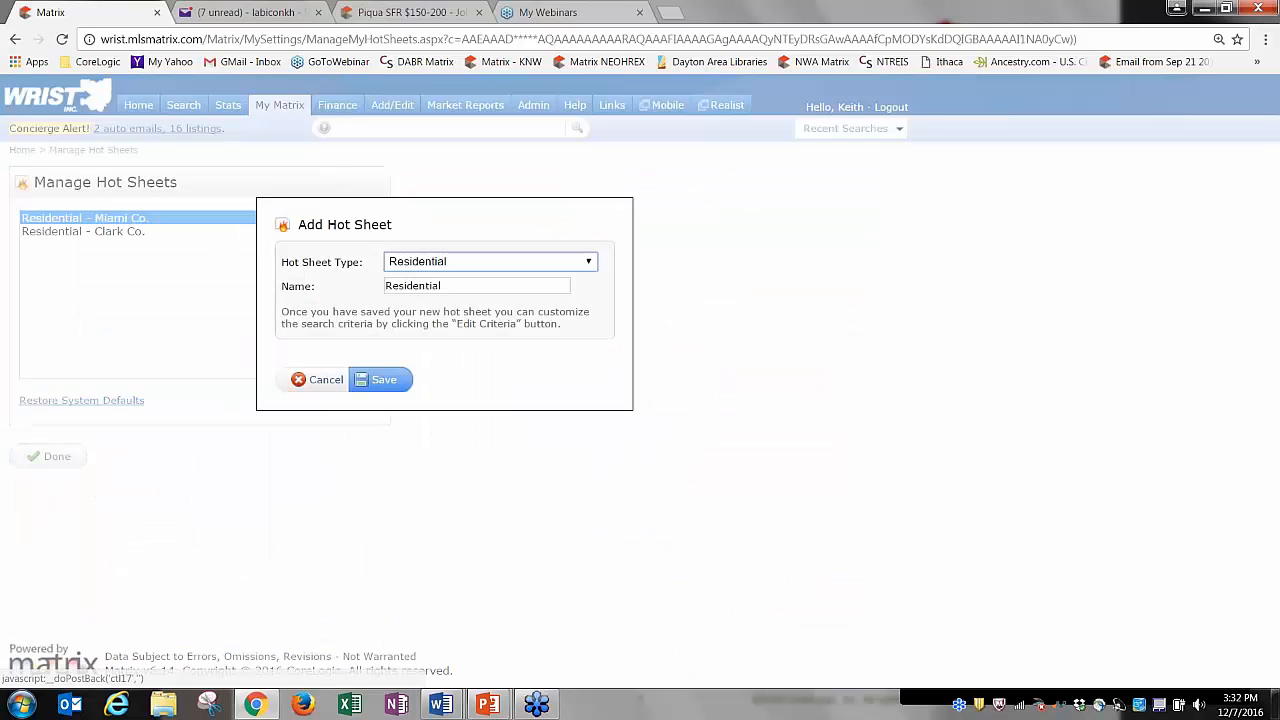
left_click(389, 379)
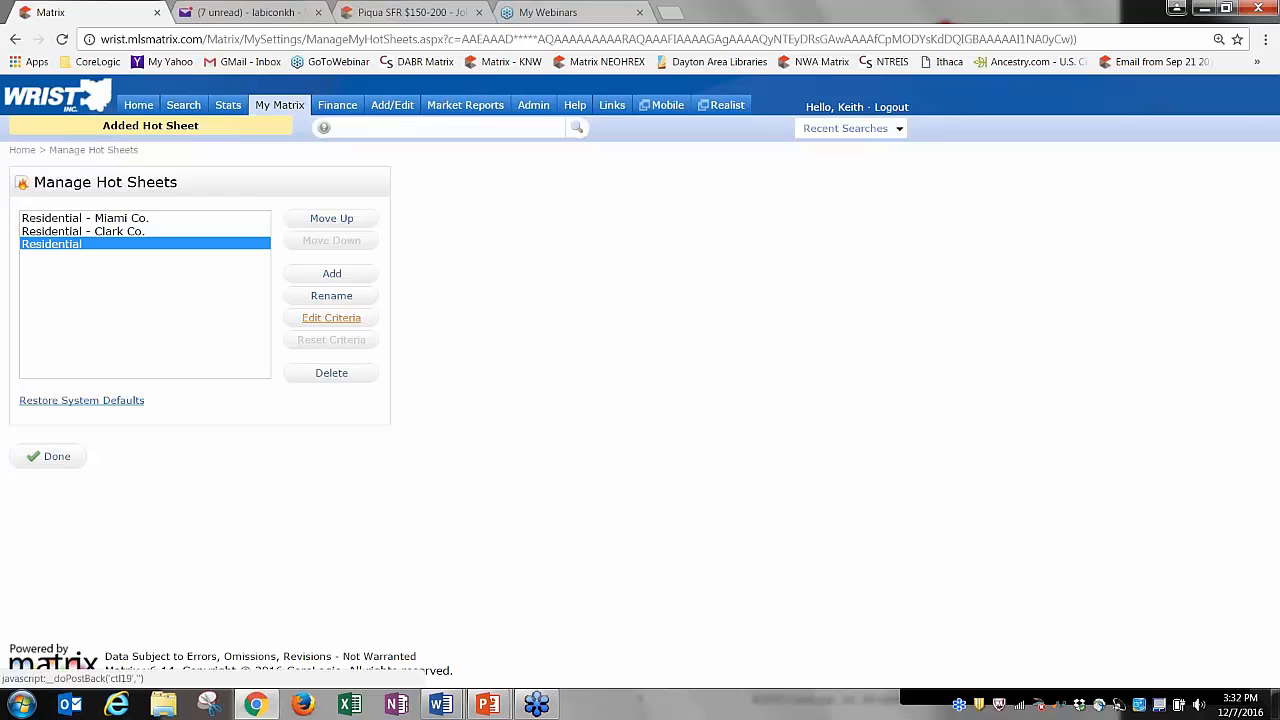
Limit its criteria to New Listing changes in Clark and Miami counties and save.
left_click(331, 317)
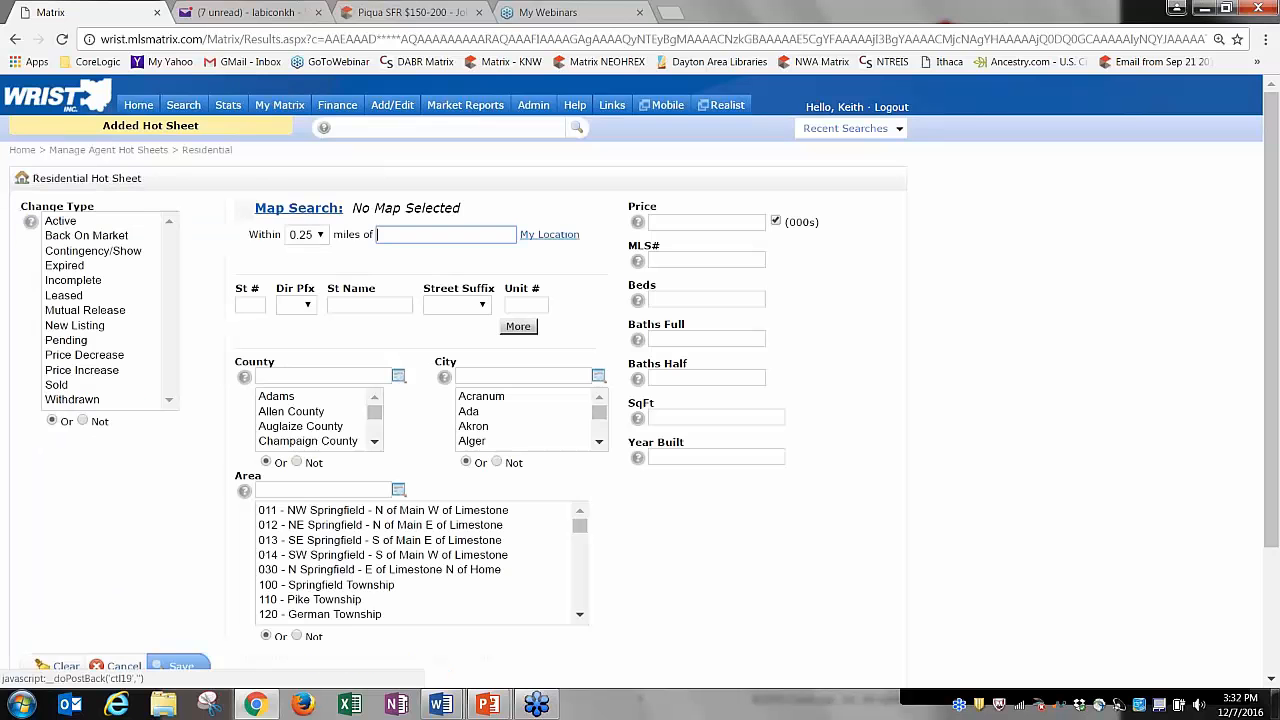
left_click(75, 326)
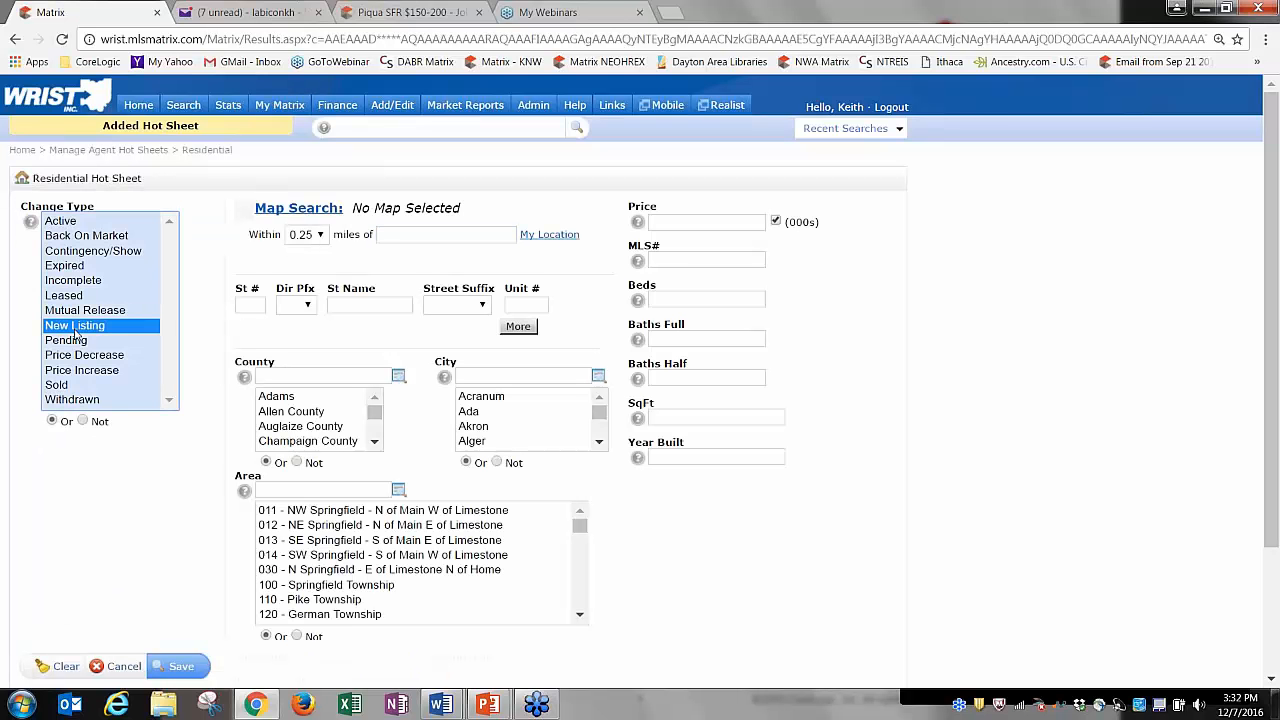
left_click(374, 441)
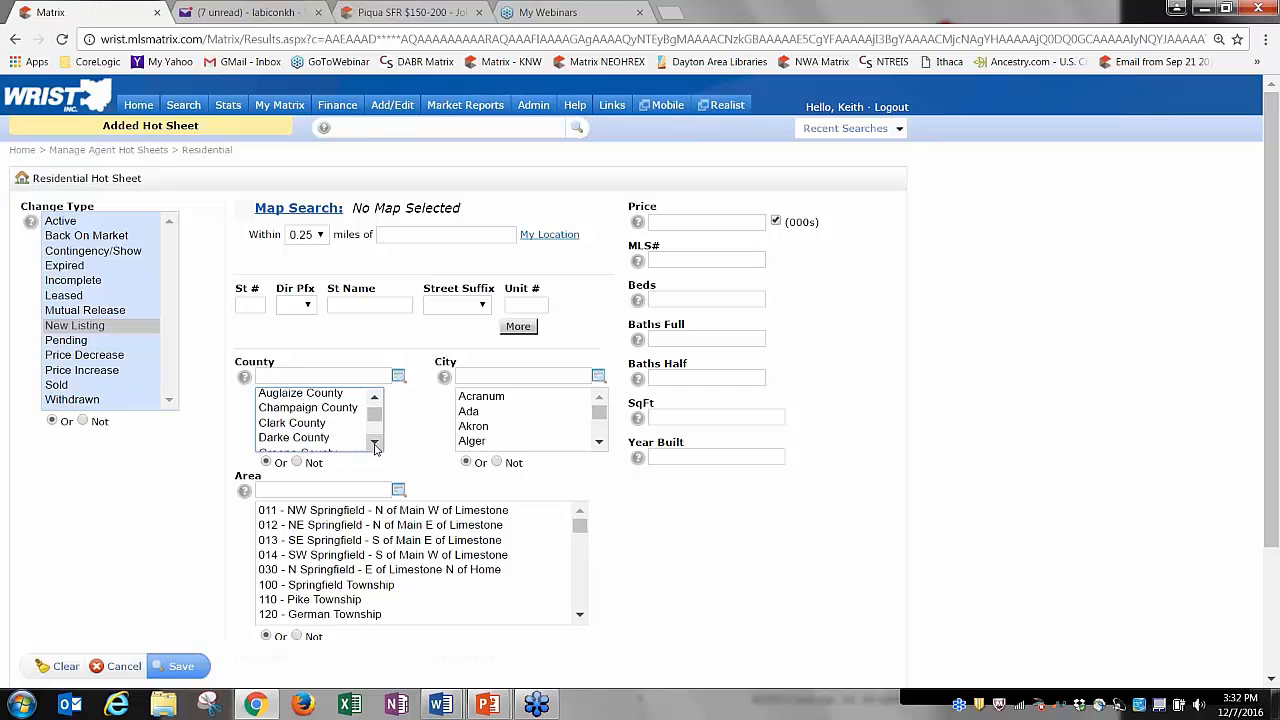
left_click(316, 423)
left_click(376, 442)
left_click(376, 442)
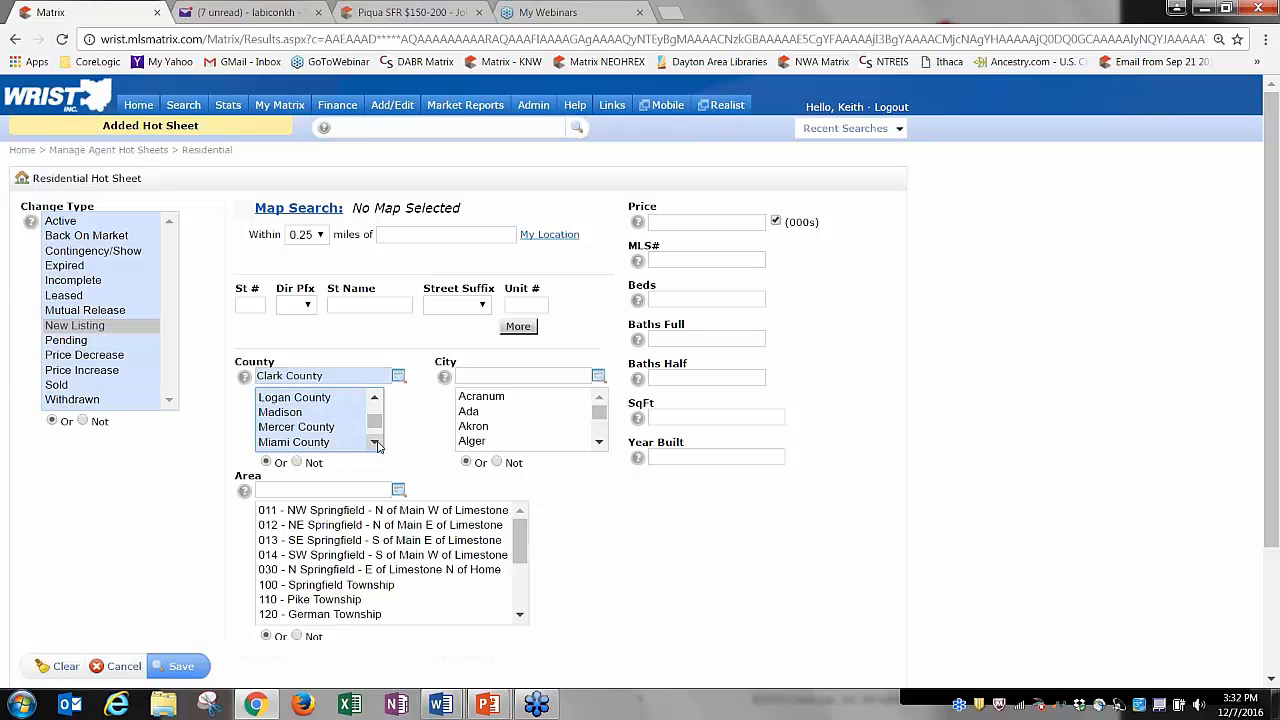
left_click(316, 442)
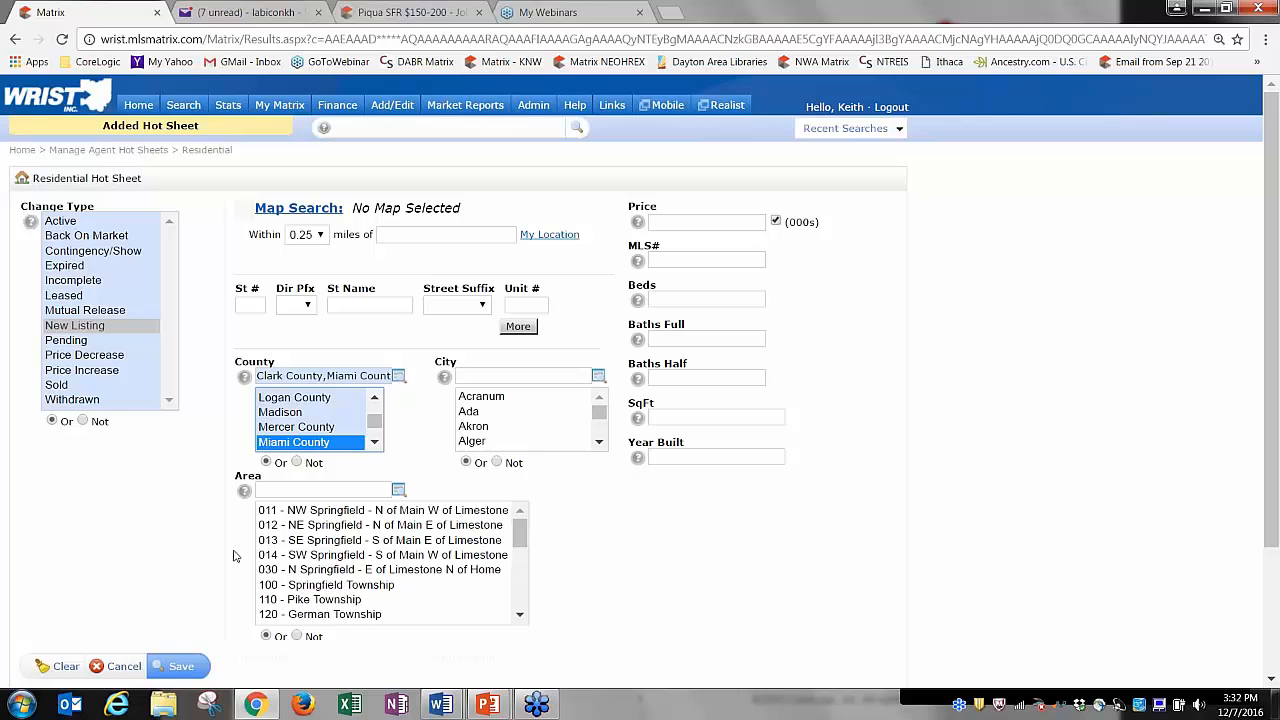
left_click(156, 665)
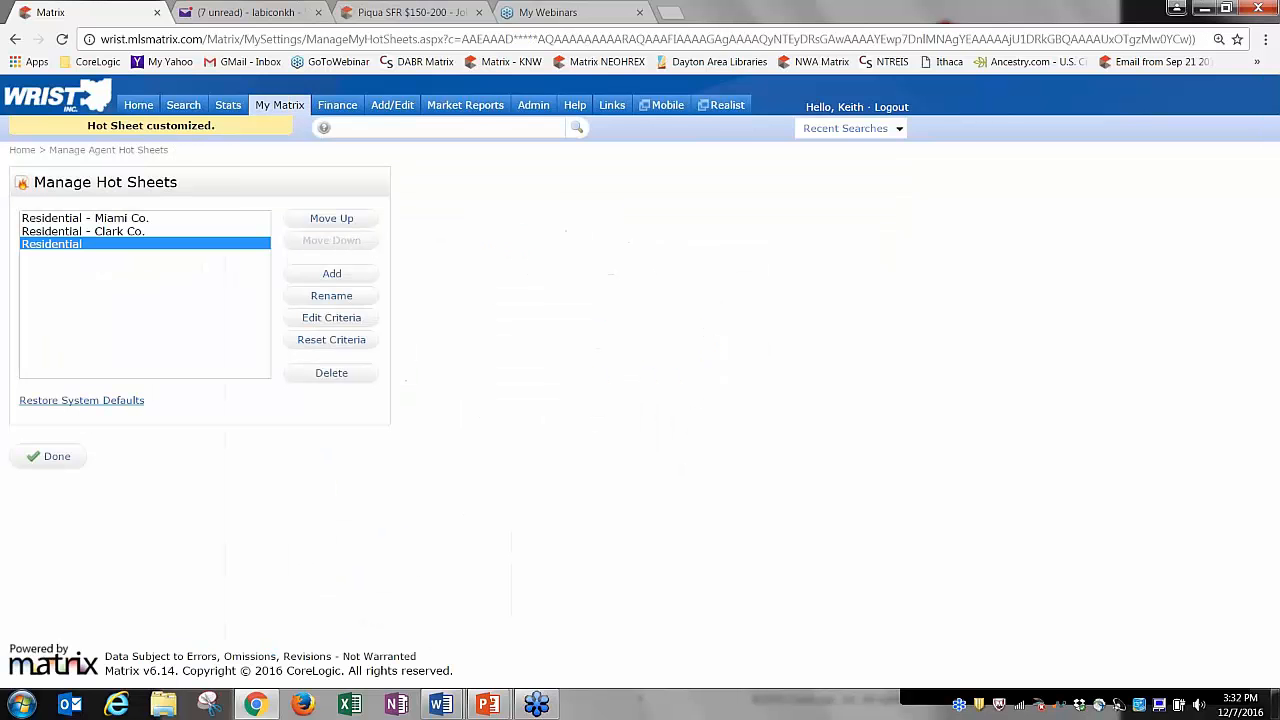
Rename the hot sheet 'New Listings - Clark and Miami' and finish managing hot sheets.
left_click(329, 296)
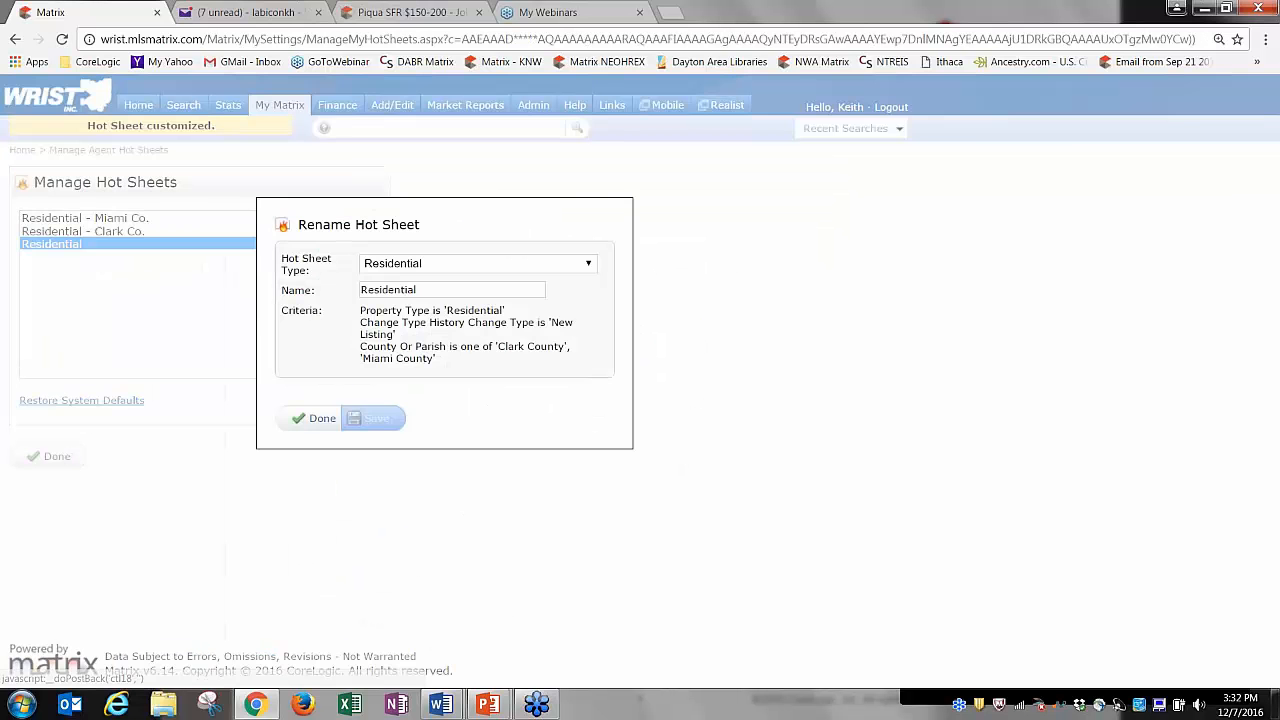
left_click_drag(439, 284, 360, 289)
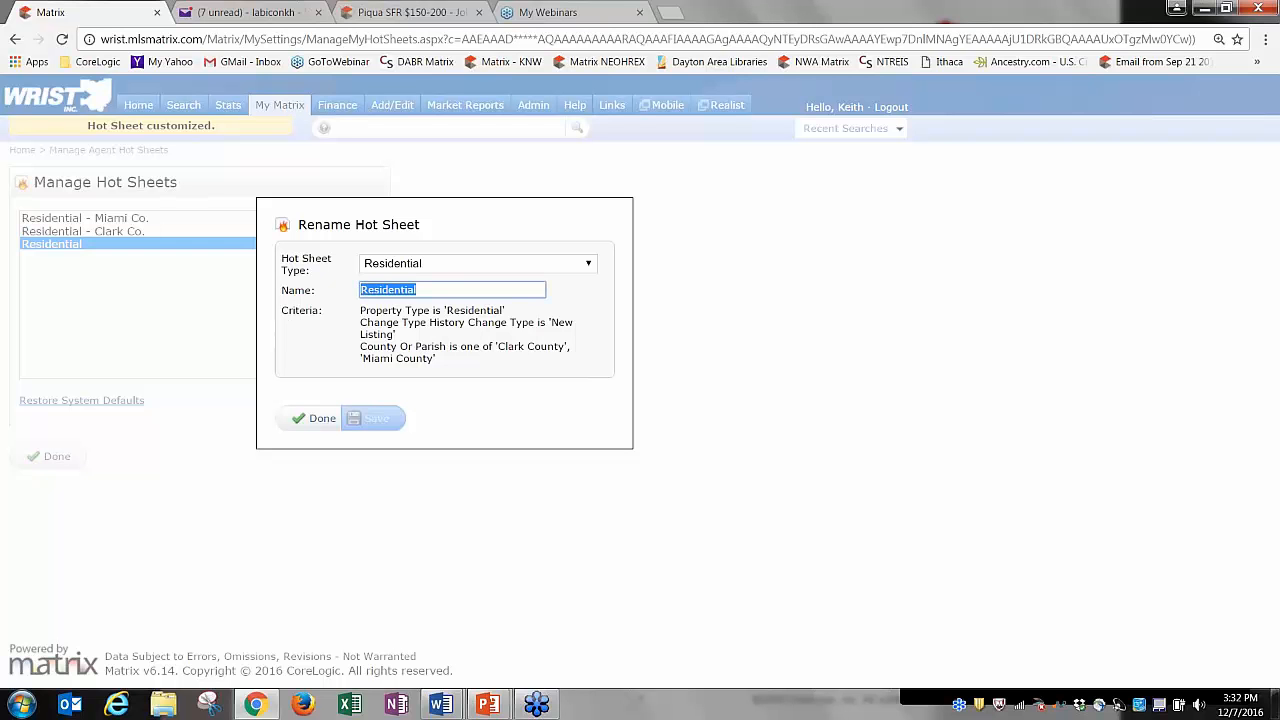
type("New L")
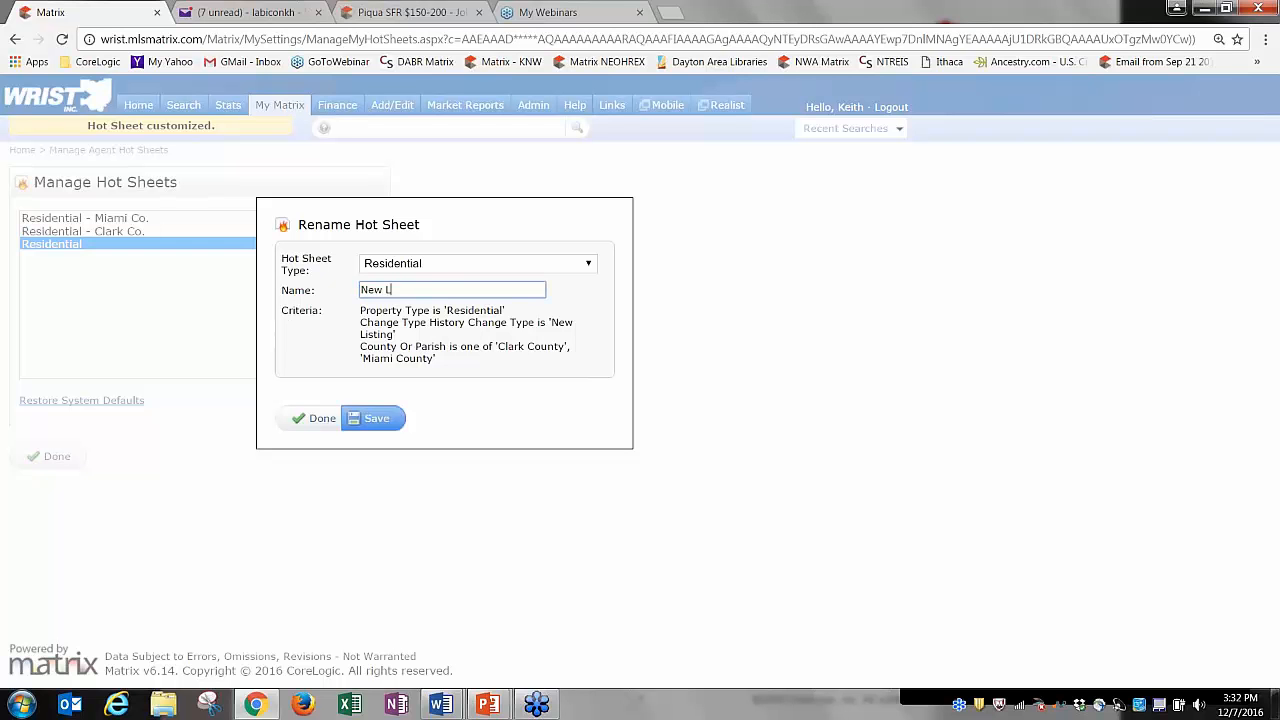
type("istings")
type("- Clark and MIa")
key("BackSpace")
key("BackSpace")
type("i")
left_click(374, 419)
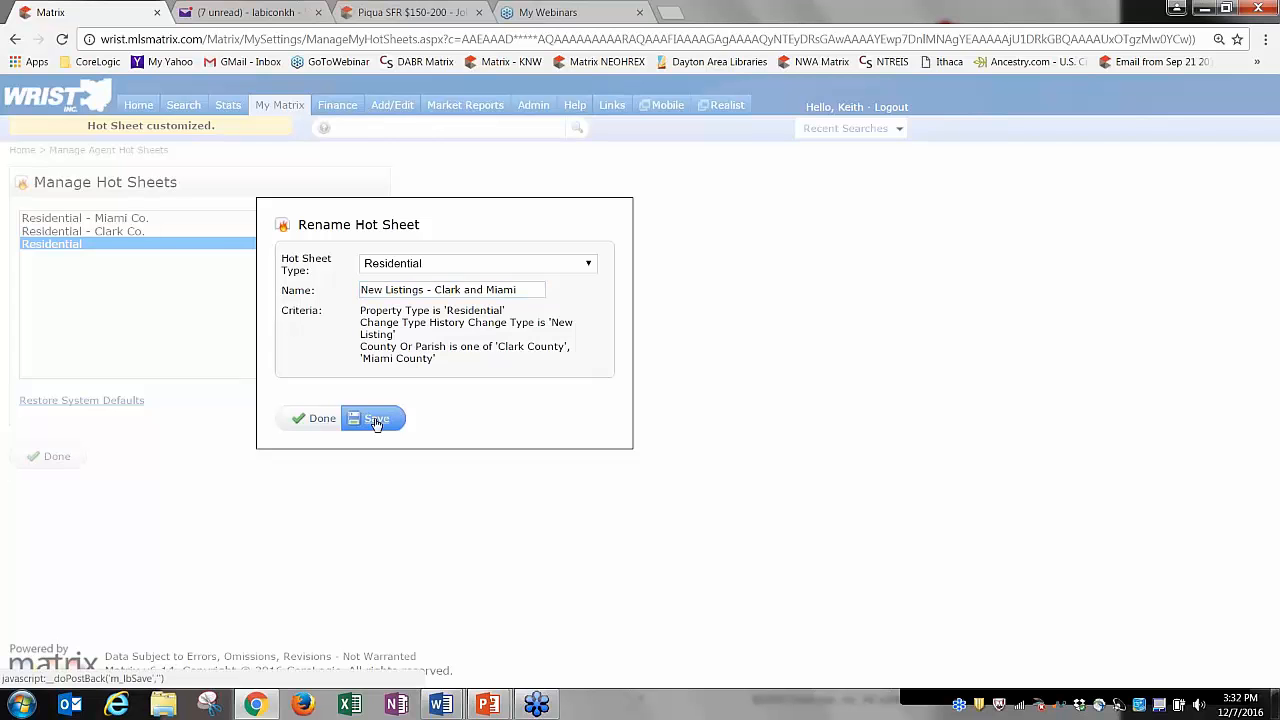
left_click(55, 467)
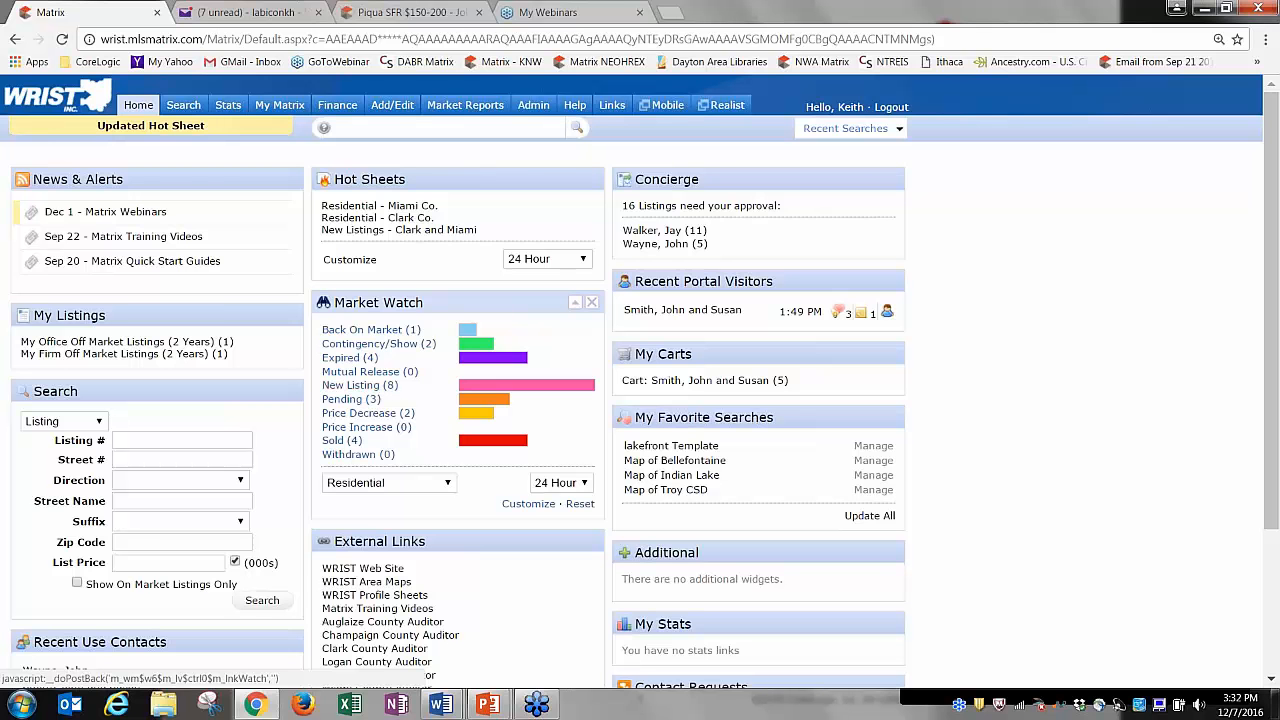
View the New Listings - Clark and Miami results, then open Residential - Miami Co.'s 6 listings.
left_click(456, 233)
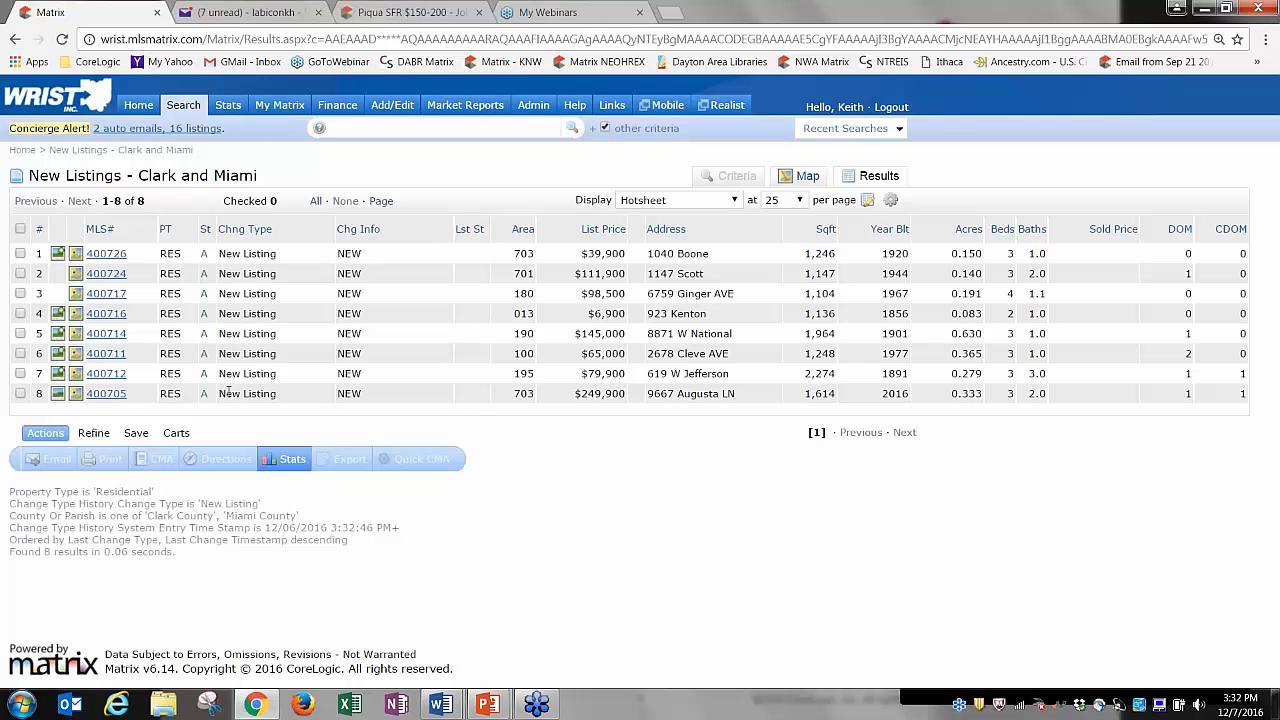
left_click(138, 105)
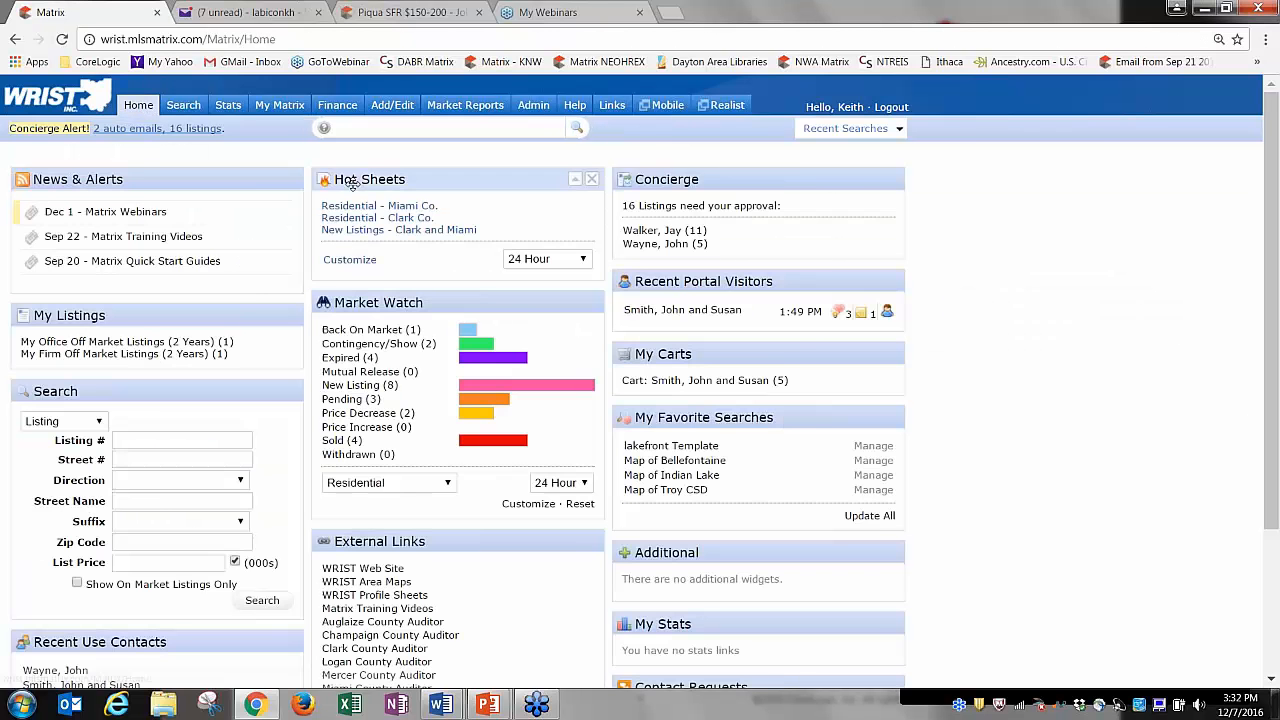
left_click(380, 207)
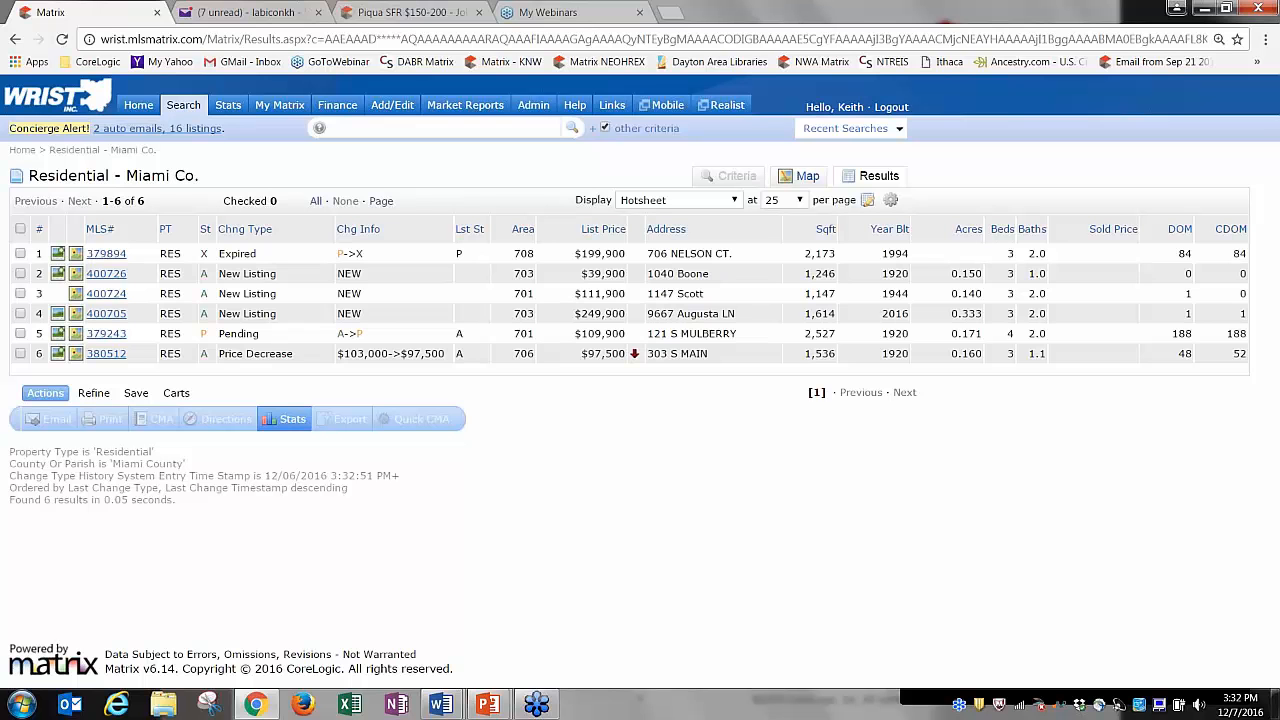
left_click(138, 105)
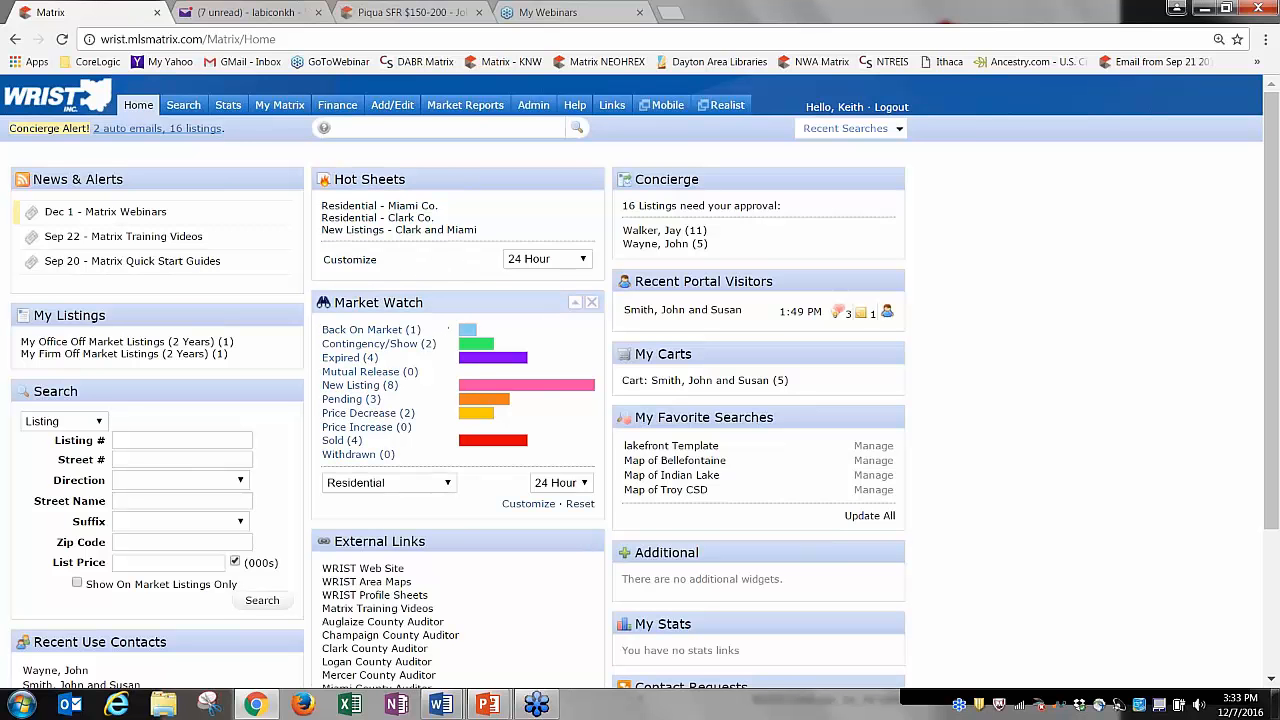
left_click(360, 208)
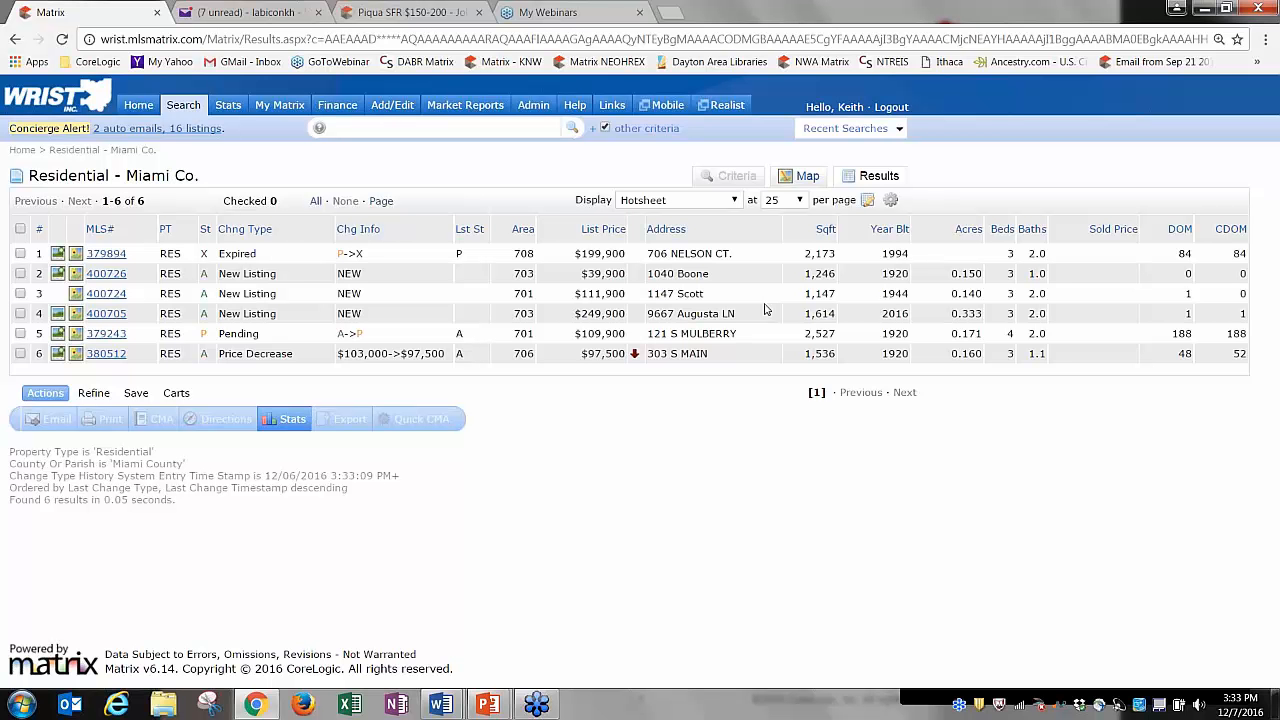
Insert a City column into the Miami Co. results and move it between Address and Sqft.
left_click(752, 232)
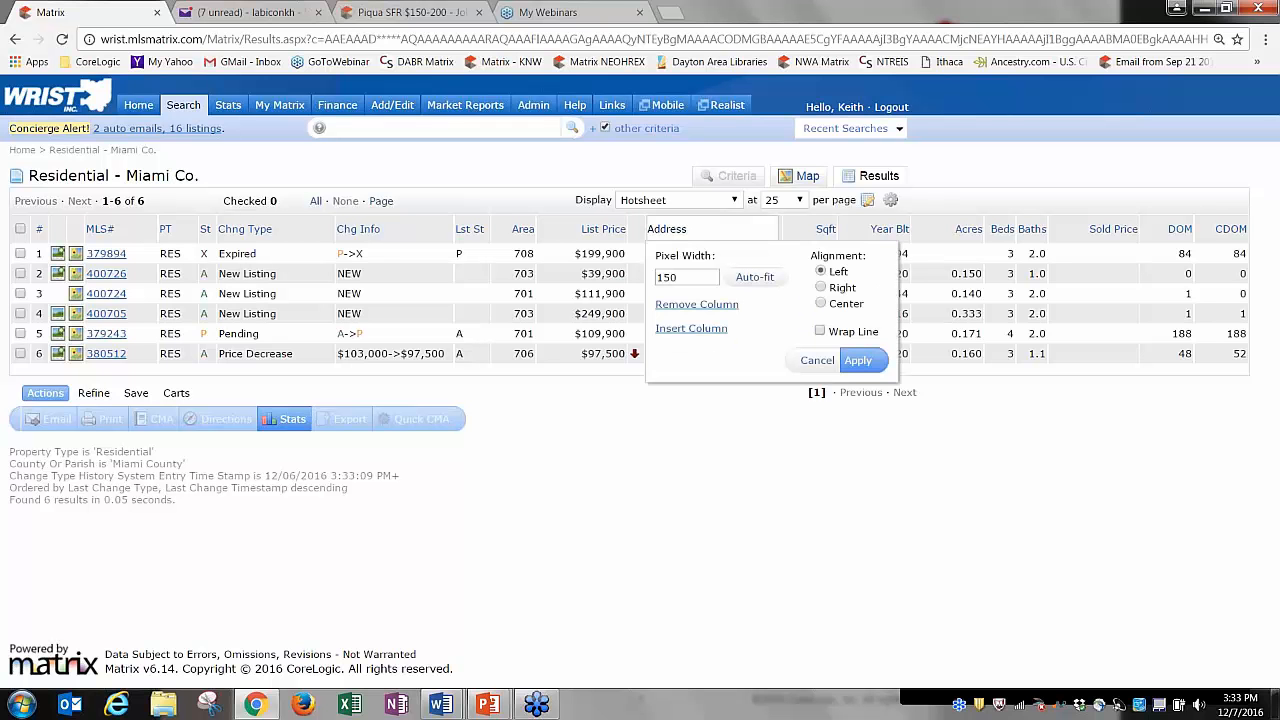
left_click(826, 229)
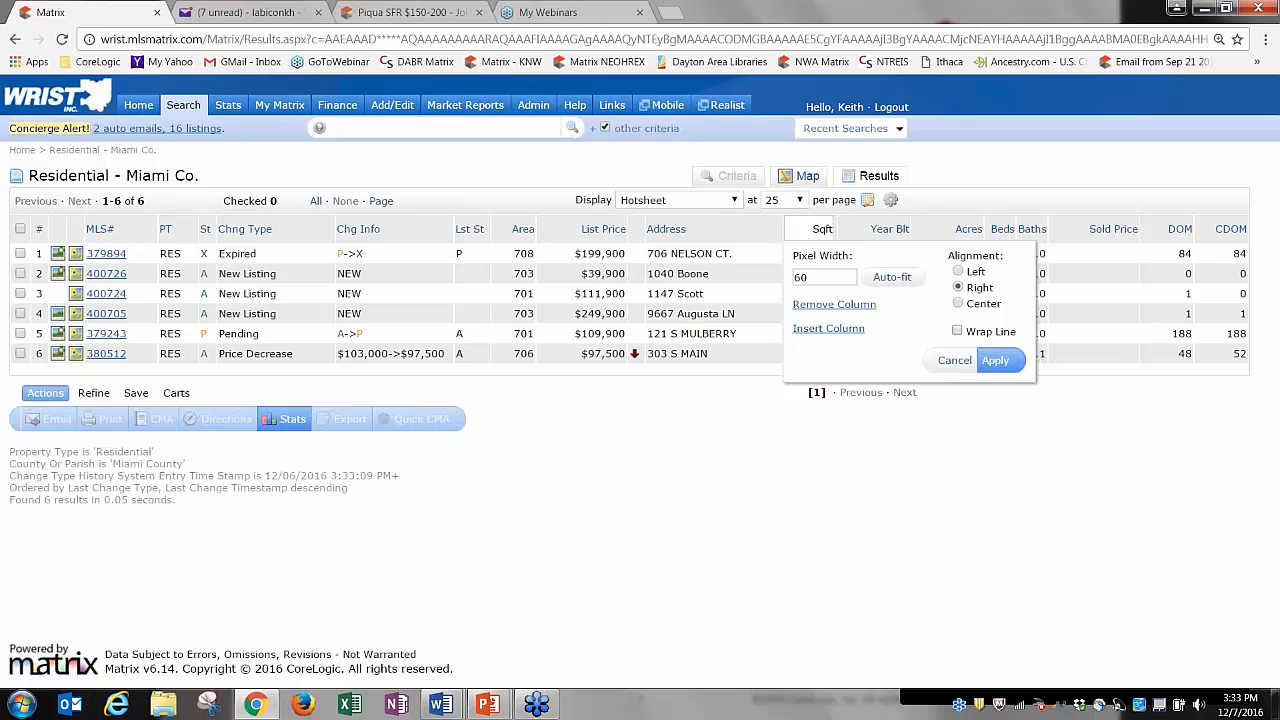
left_click(816, 329)
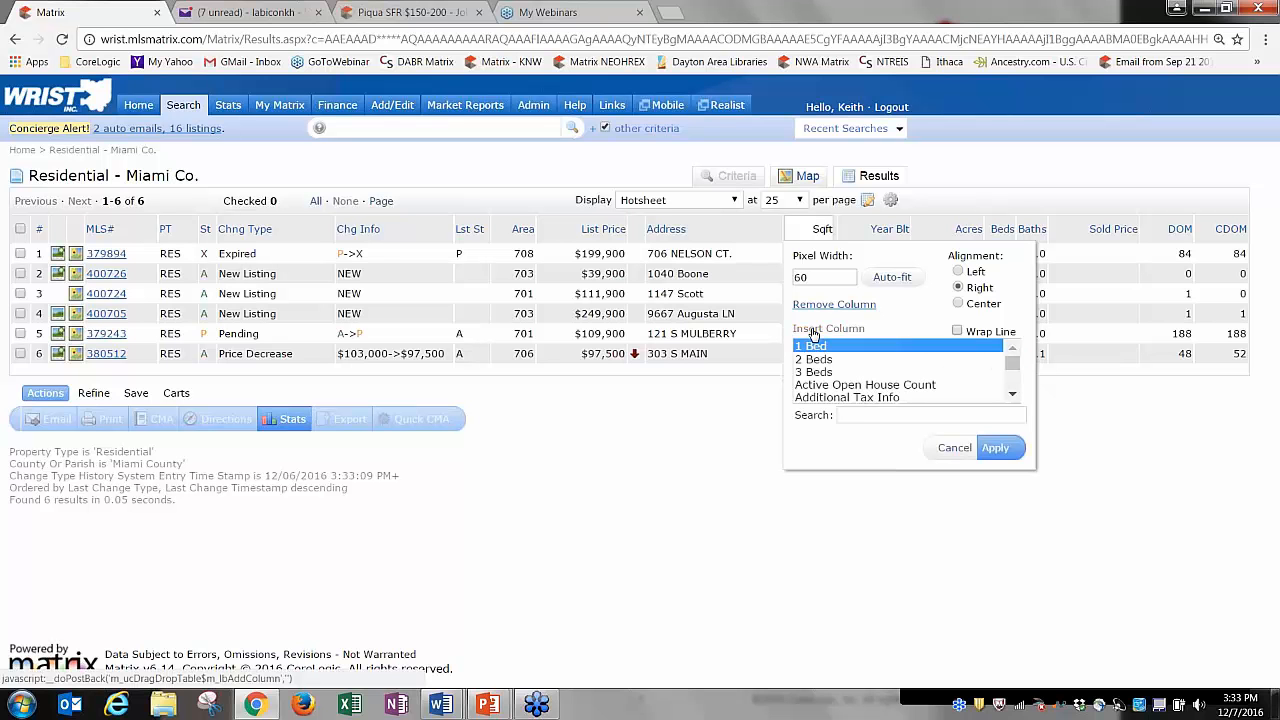
left_click(863, 415)
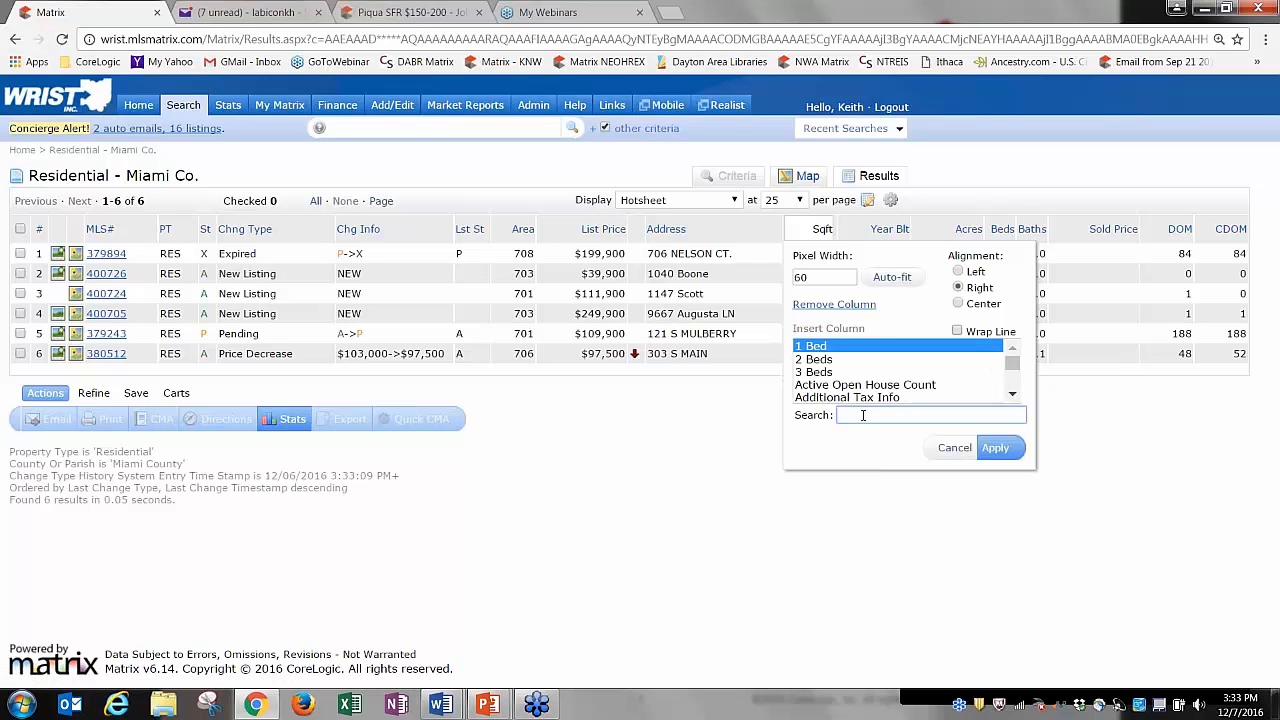
type("city")
left_click(806, 346)
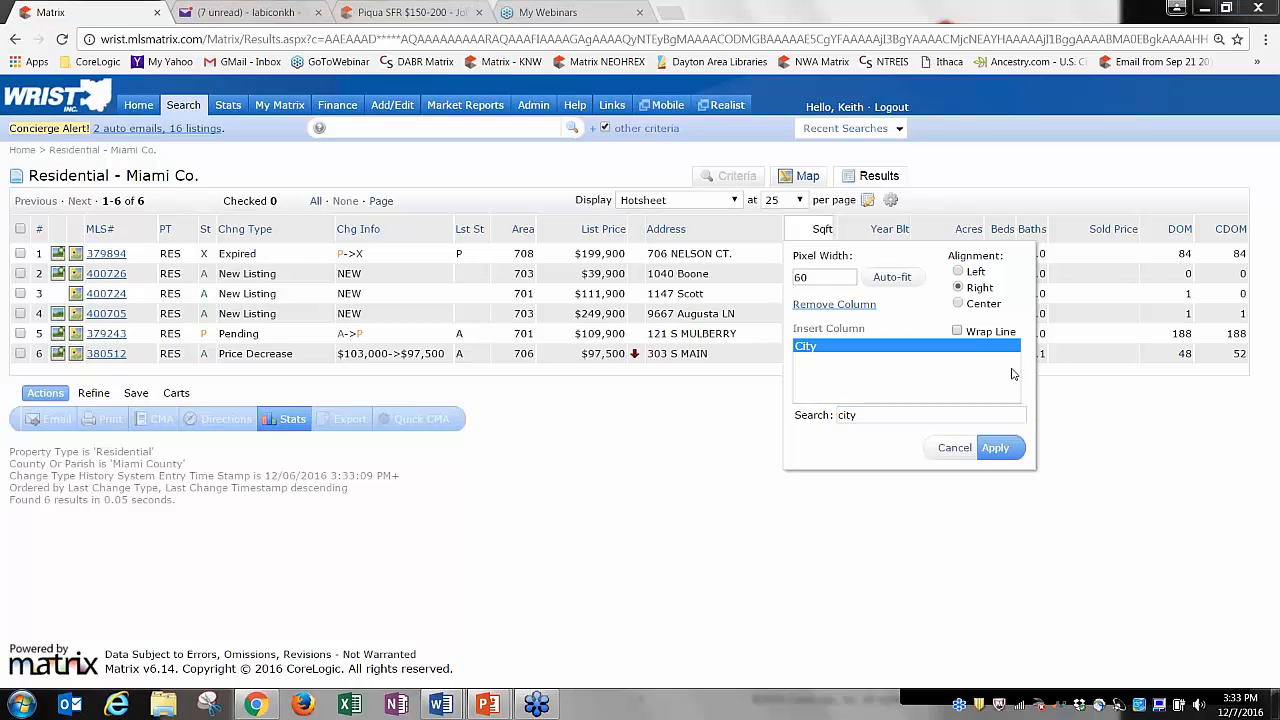
left_click(998, 450)
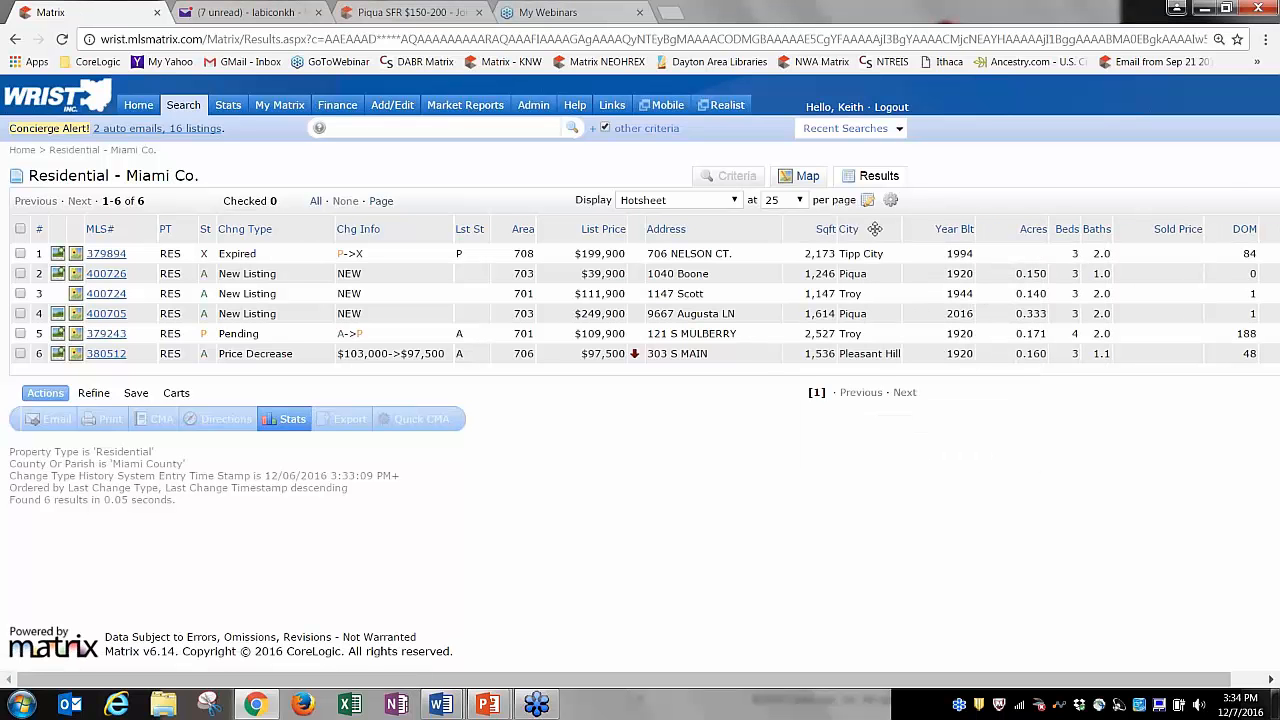
left_click_drag(876, 229, 815, 230)
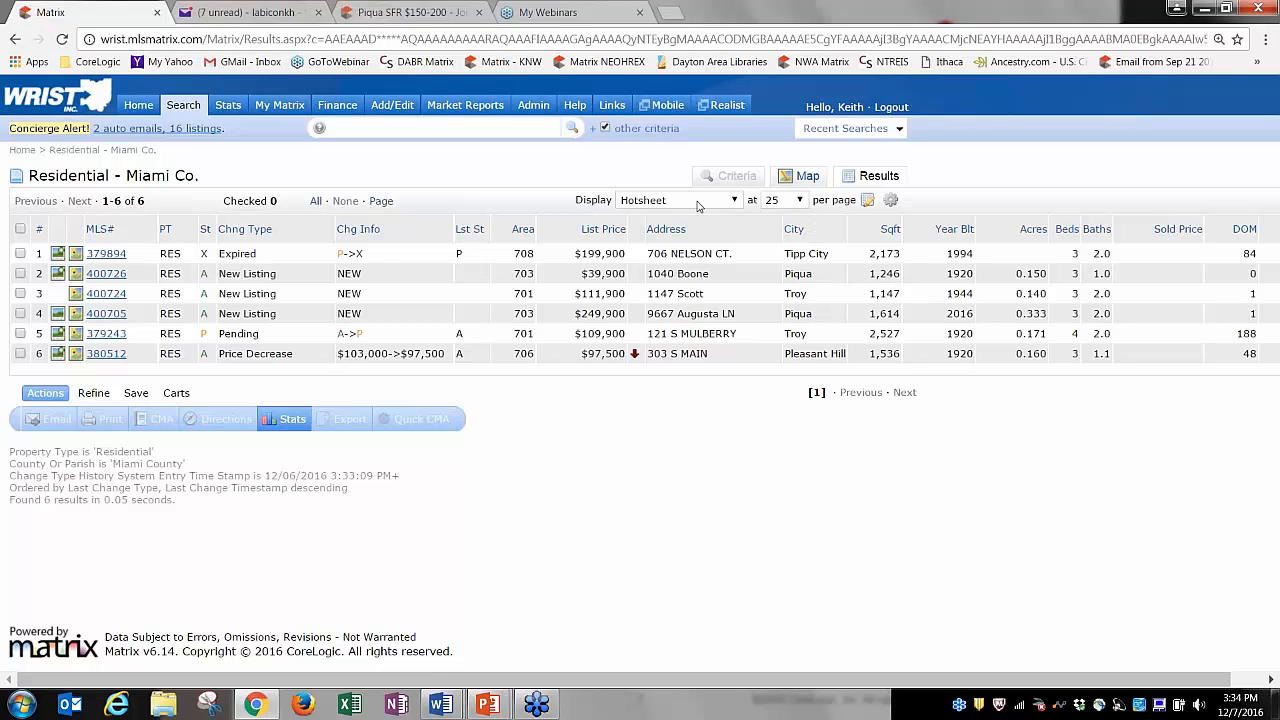
Save the customized results display as a copy.
left_click(867, 201)
left_click(720, 229)
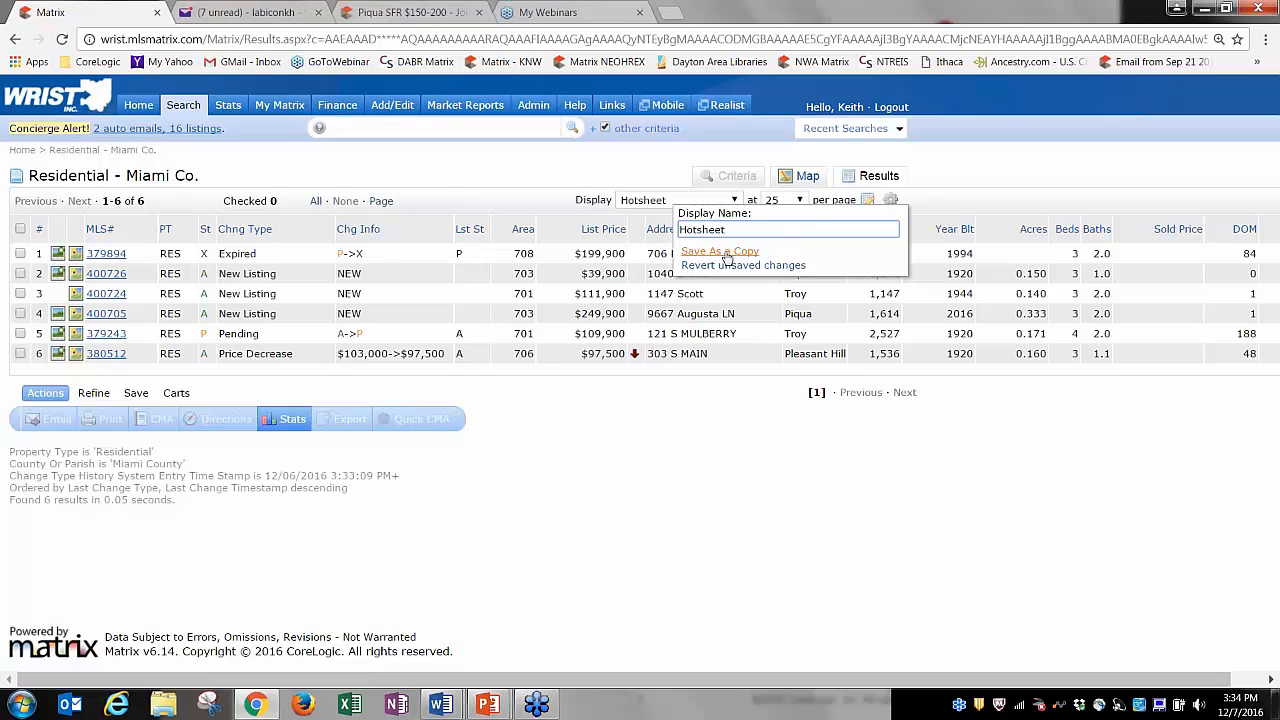
left_click(725, 251)
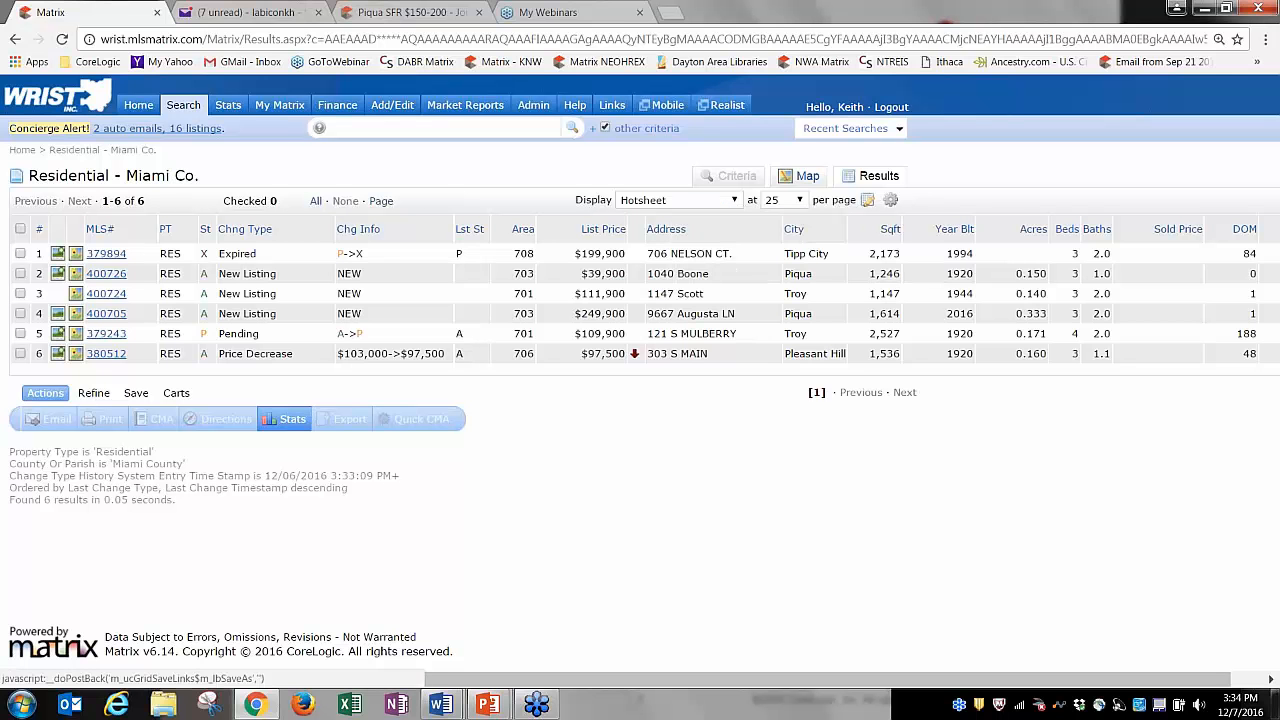
left_click(666, 202)
left_click(666, 204)
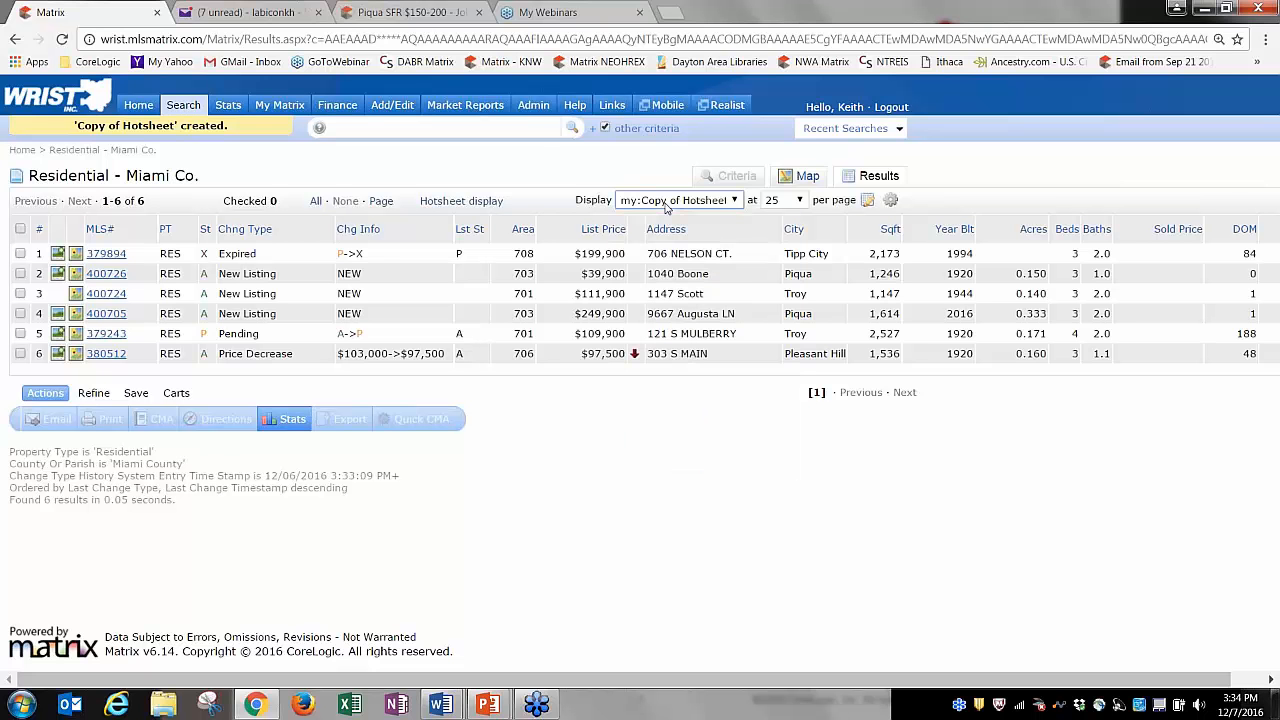
Rename the display to 'Hotsheet', save it, and make it the hot sheet default.
left_click(868, 201)
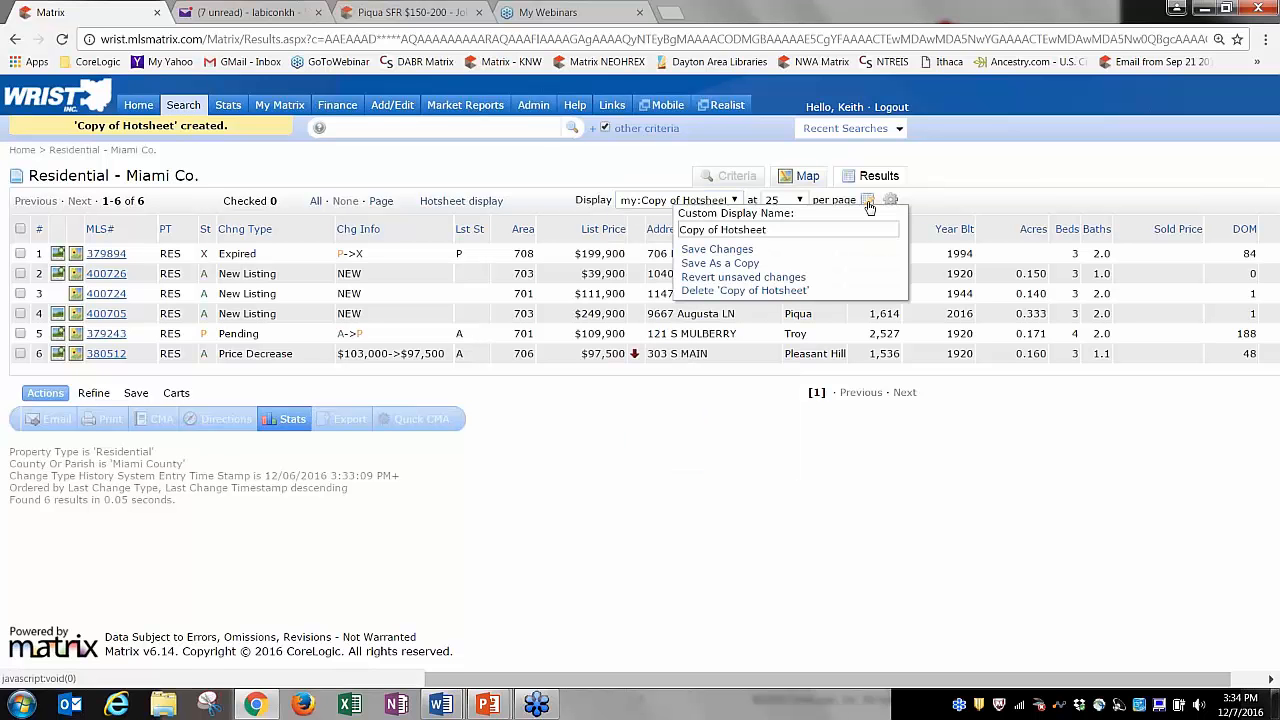
left_click(723, 230)
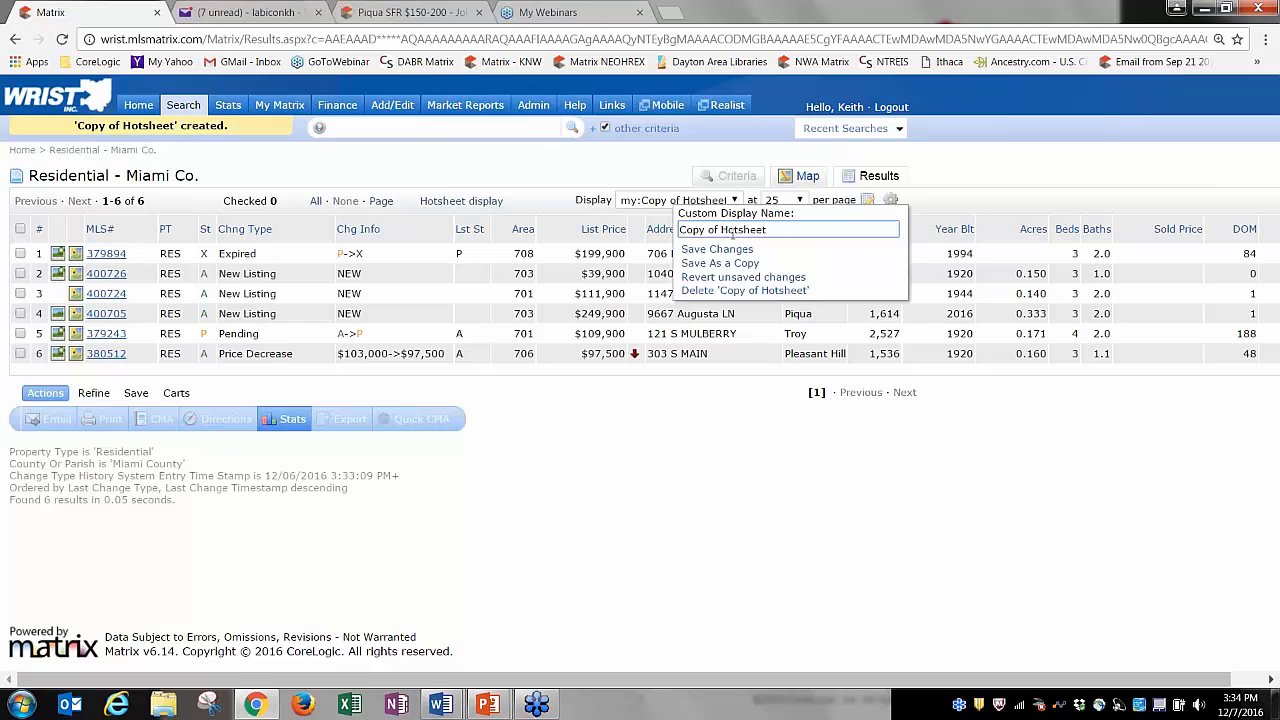
key("BackSpace")
key("BackSpace")
key("BackSpace")
key("BackSpace")
key("BackSpace")
key("BackSpace")
key("BackSpace")
key("BackSpace")
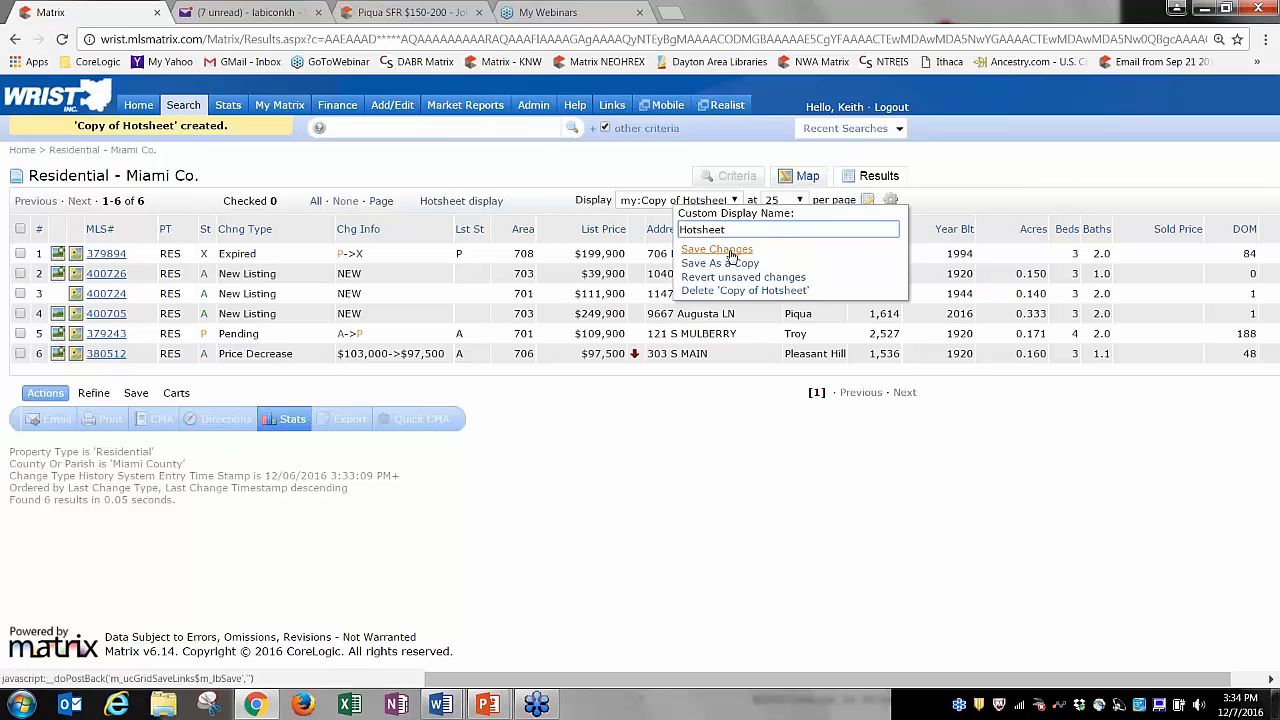
left_click(725, 250)
left_click(645, 202)
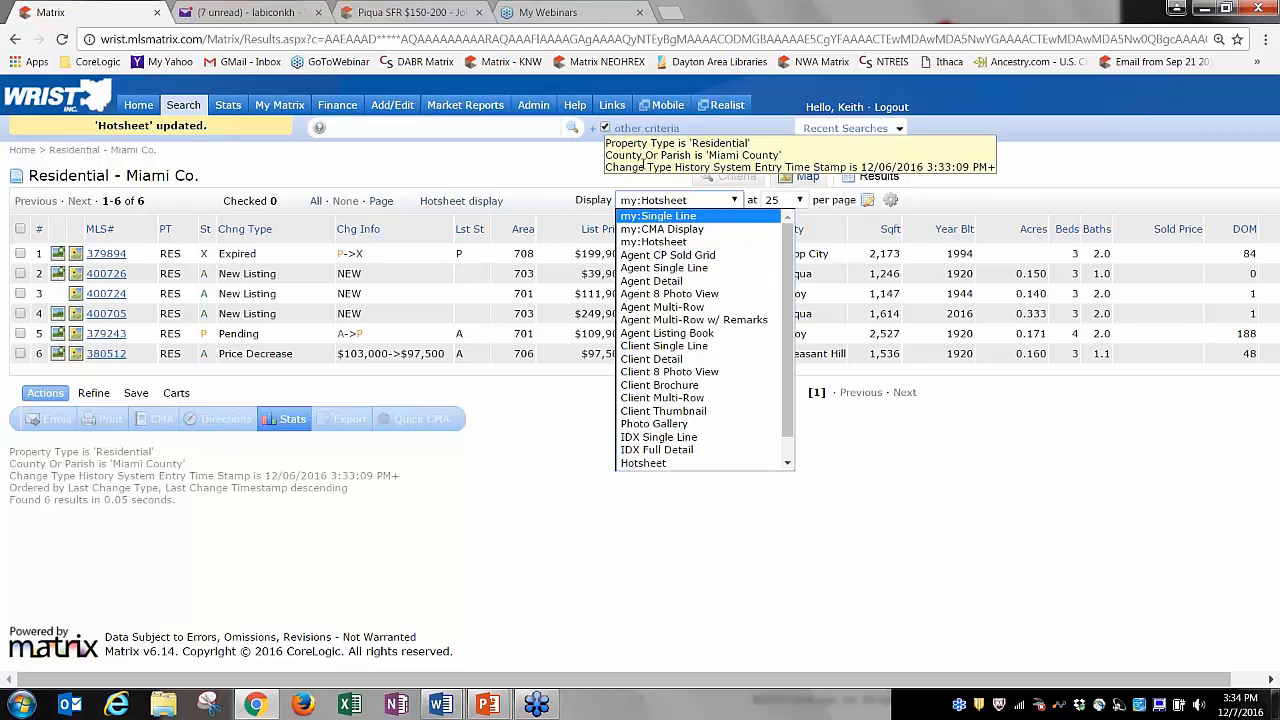
left_click(698, 157)
left_click(891, 203)
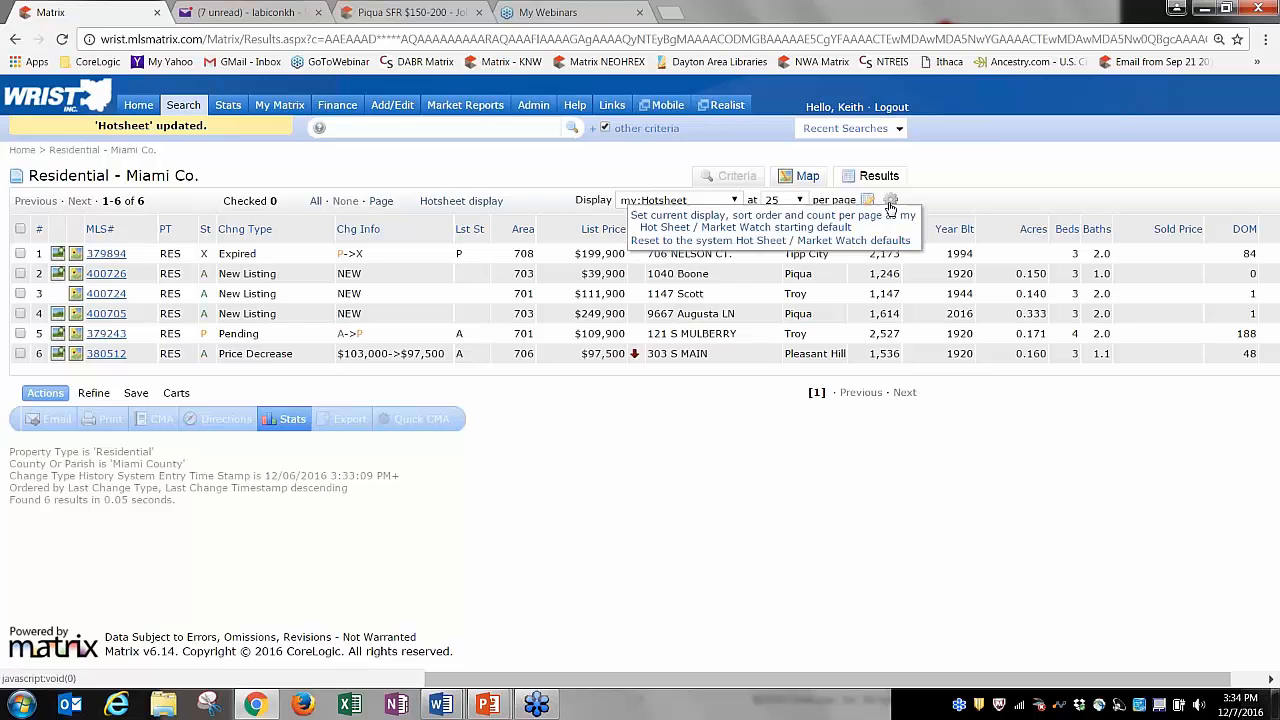
left_click(748, 226)
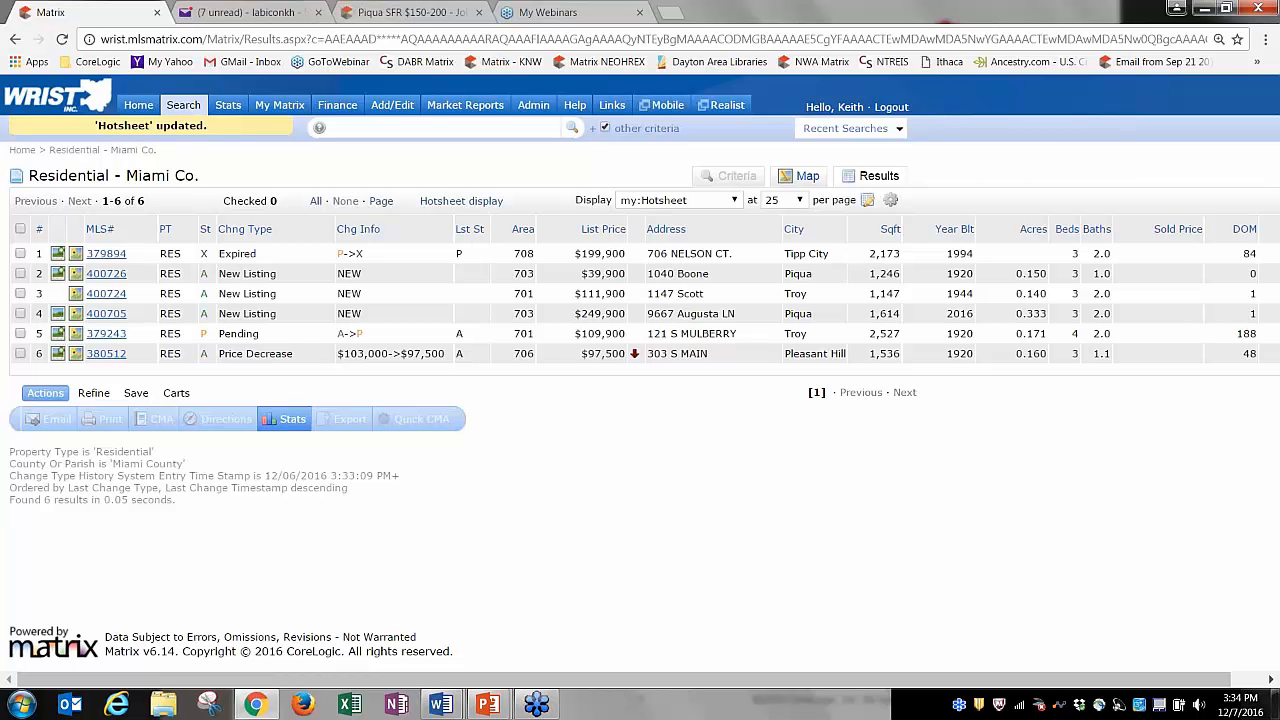
View the Market Watch new listings from the home dashboard.
left_click(138, 105)
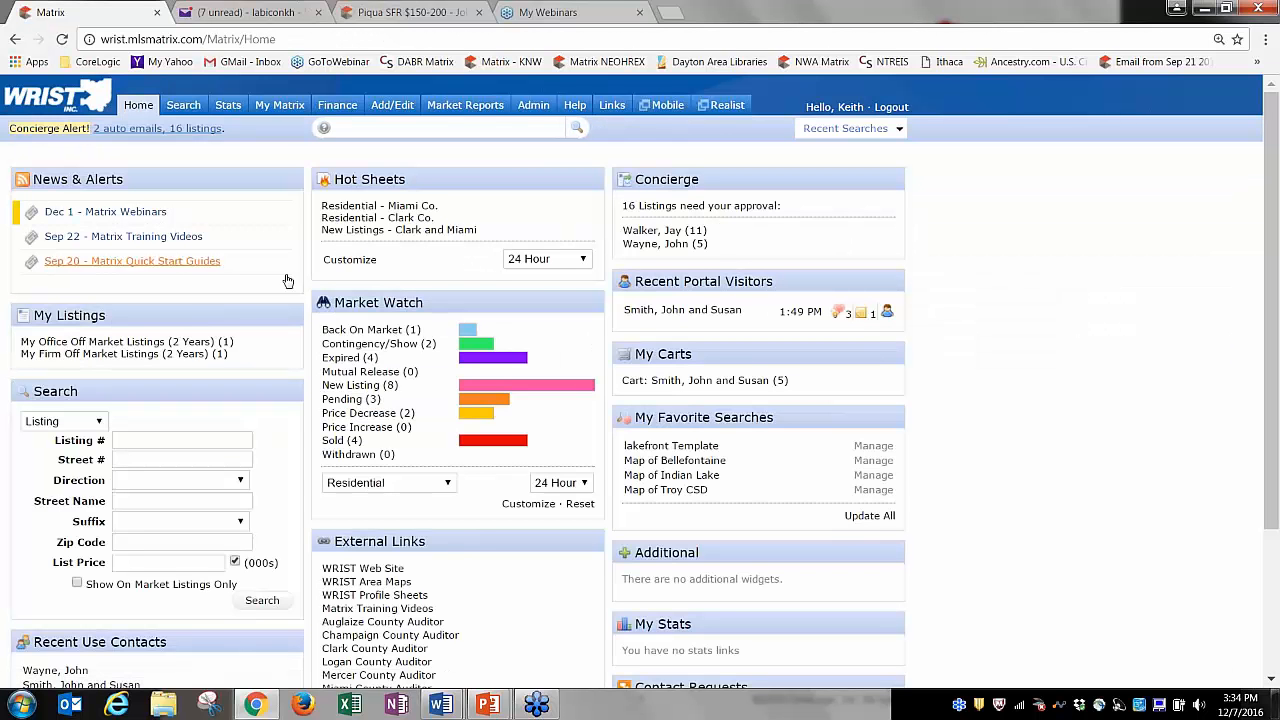
left_click(368, 386)
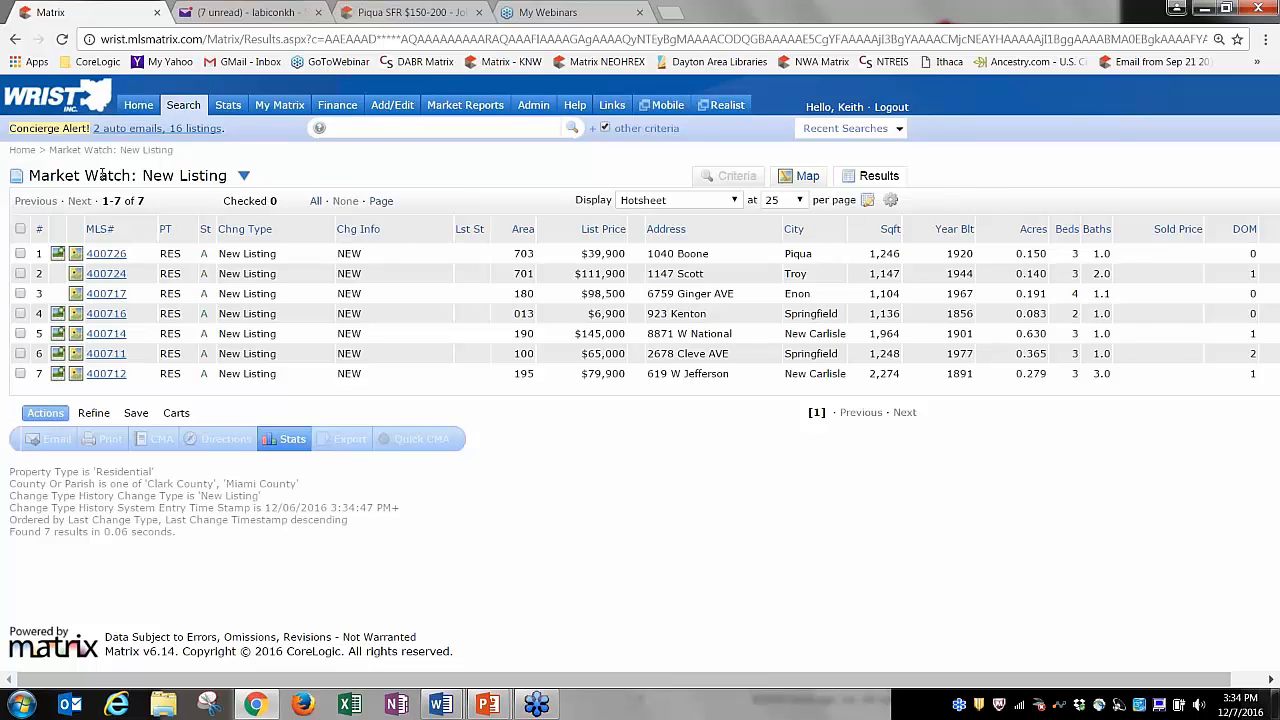
left_click(138, 105)
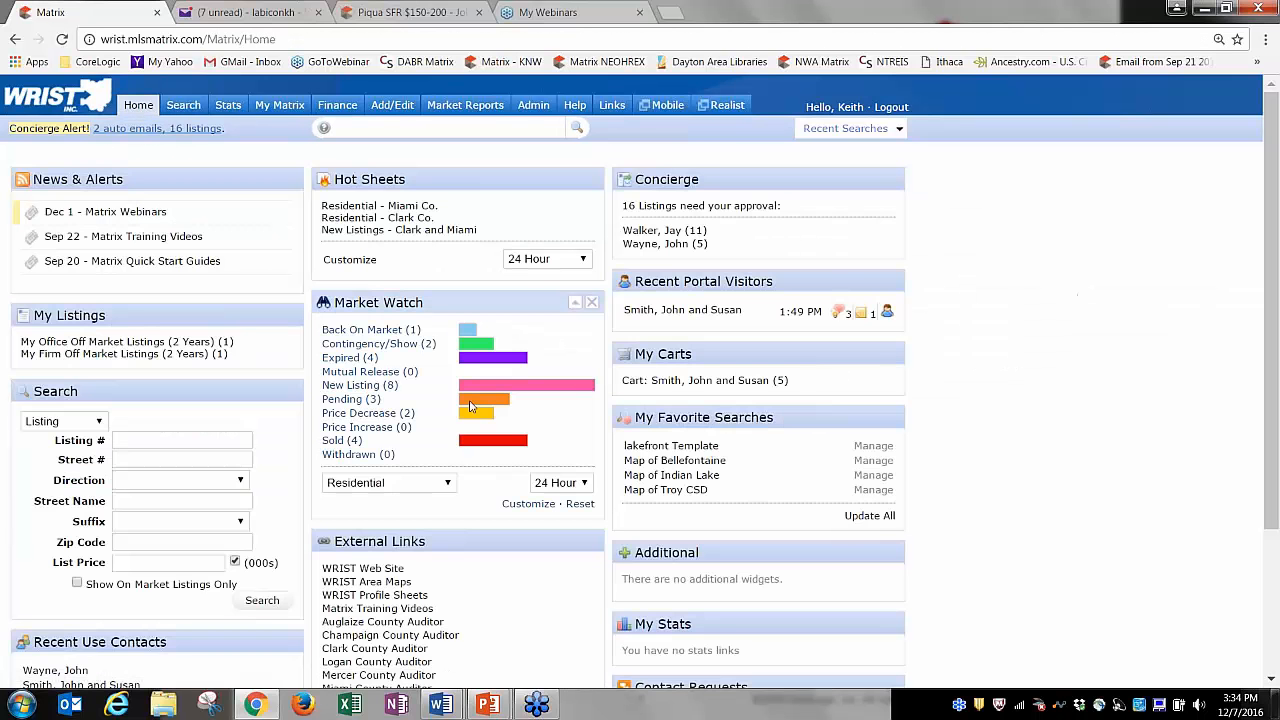
left_click(380, 388)
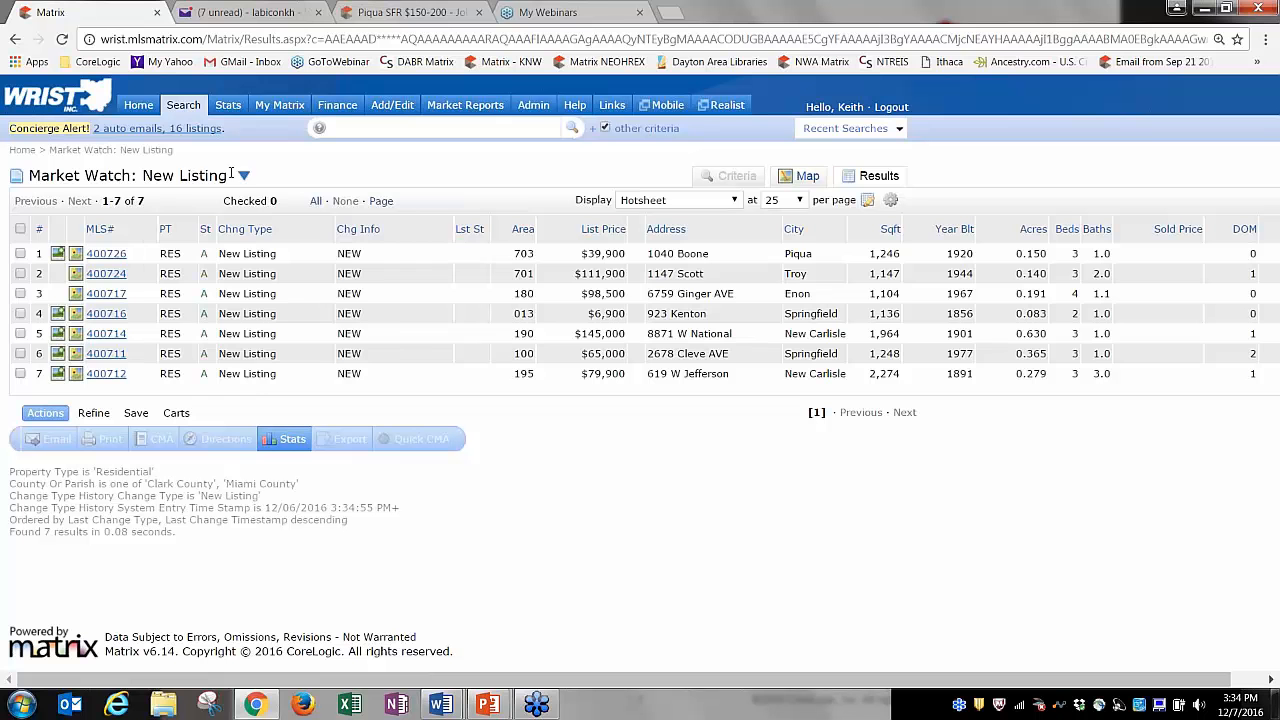
Switch the Market Watch view to Expired, then Back On Market, and return Home.
left_click(245, 176)
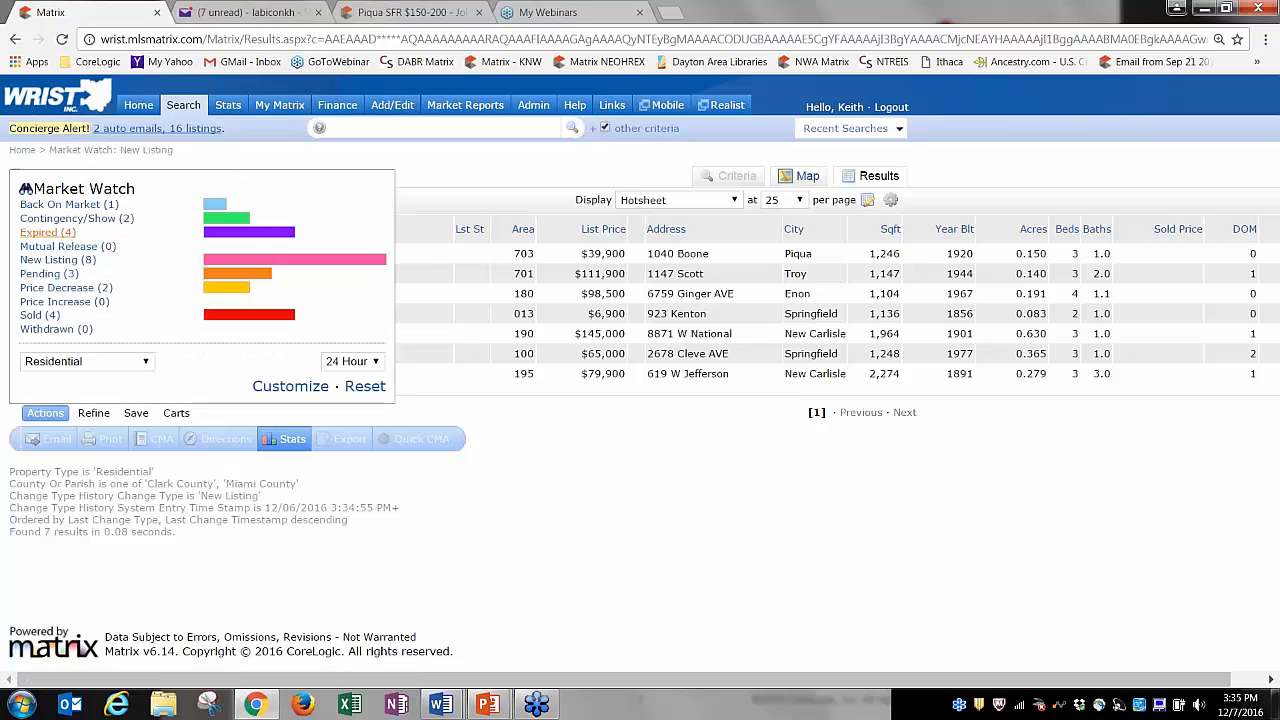
left_click(50, 232)
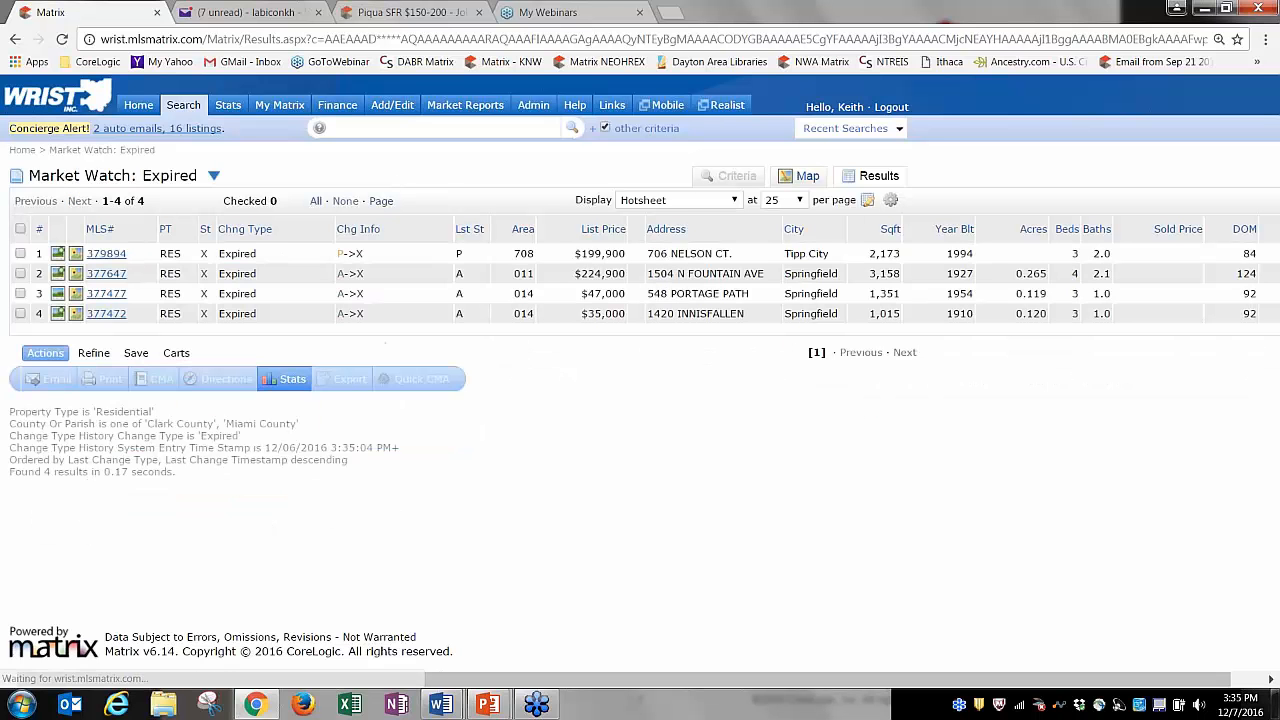
left_click(213, 176)
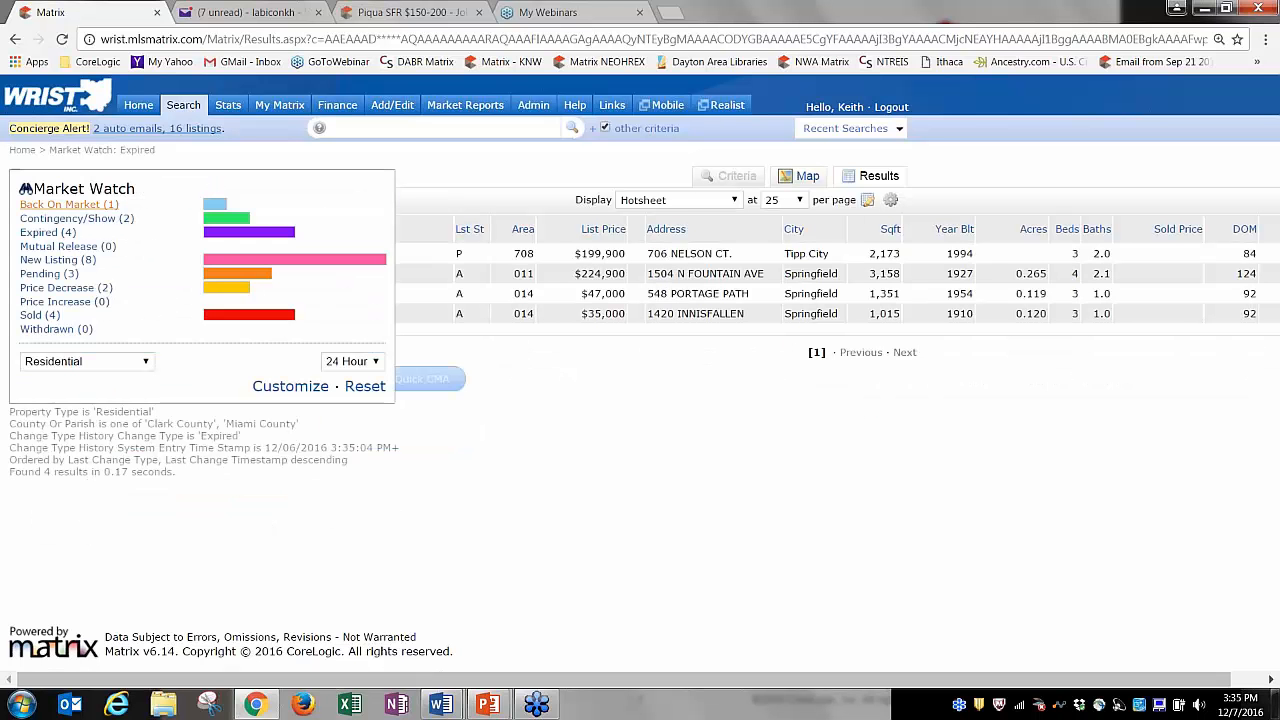
left_click(92, 210)
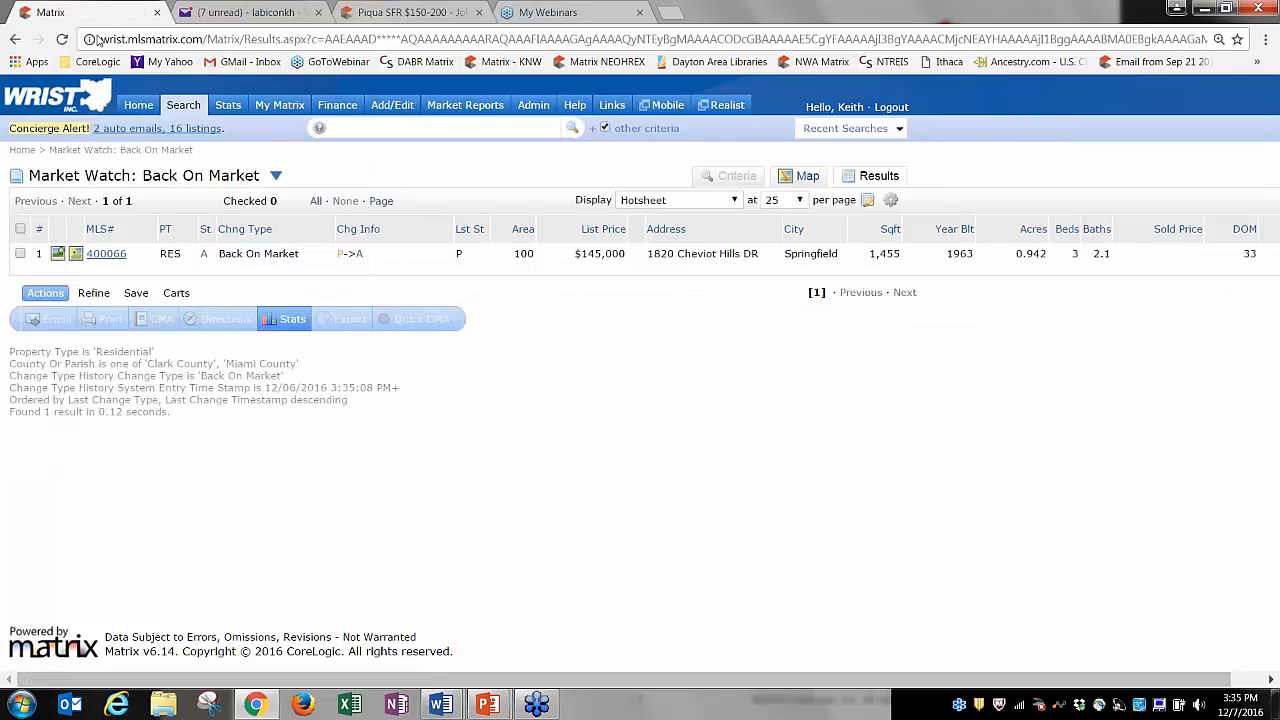
left_click(138, 108)
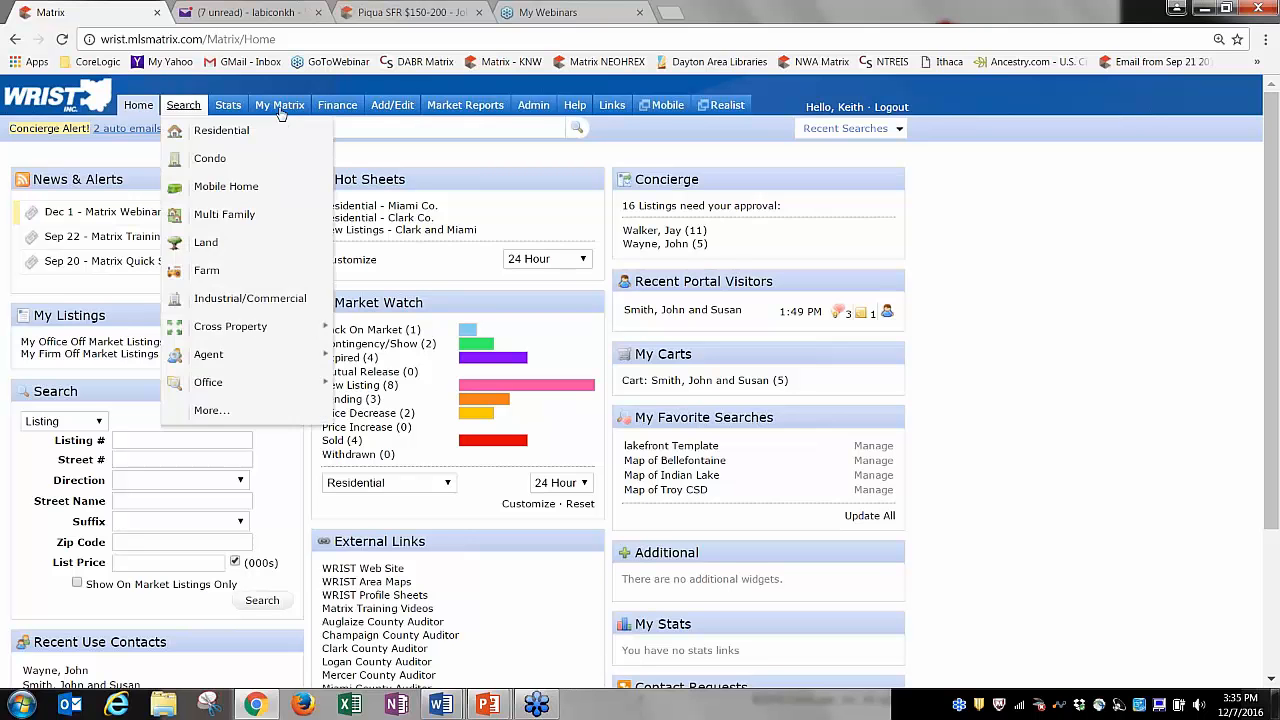
mouse_move(280, 110)
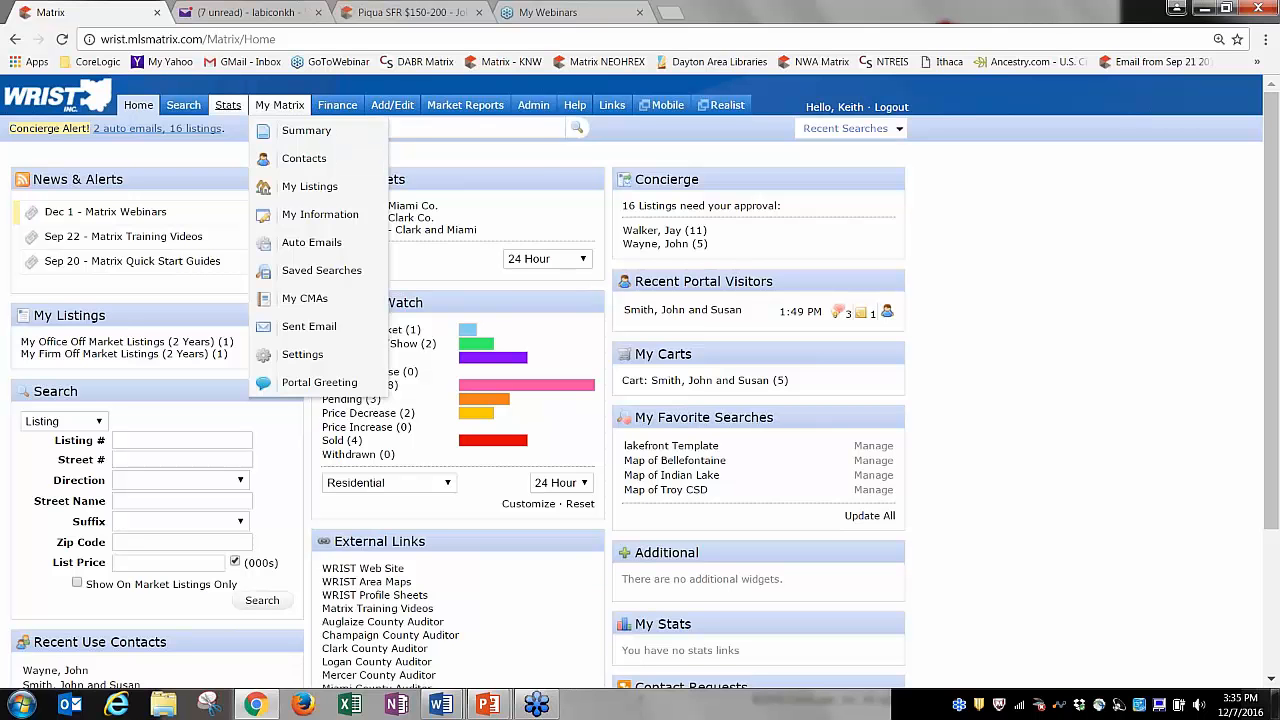
mouse_move(474, 112)
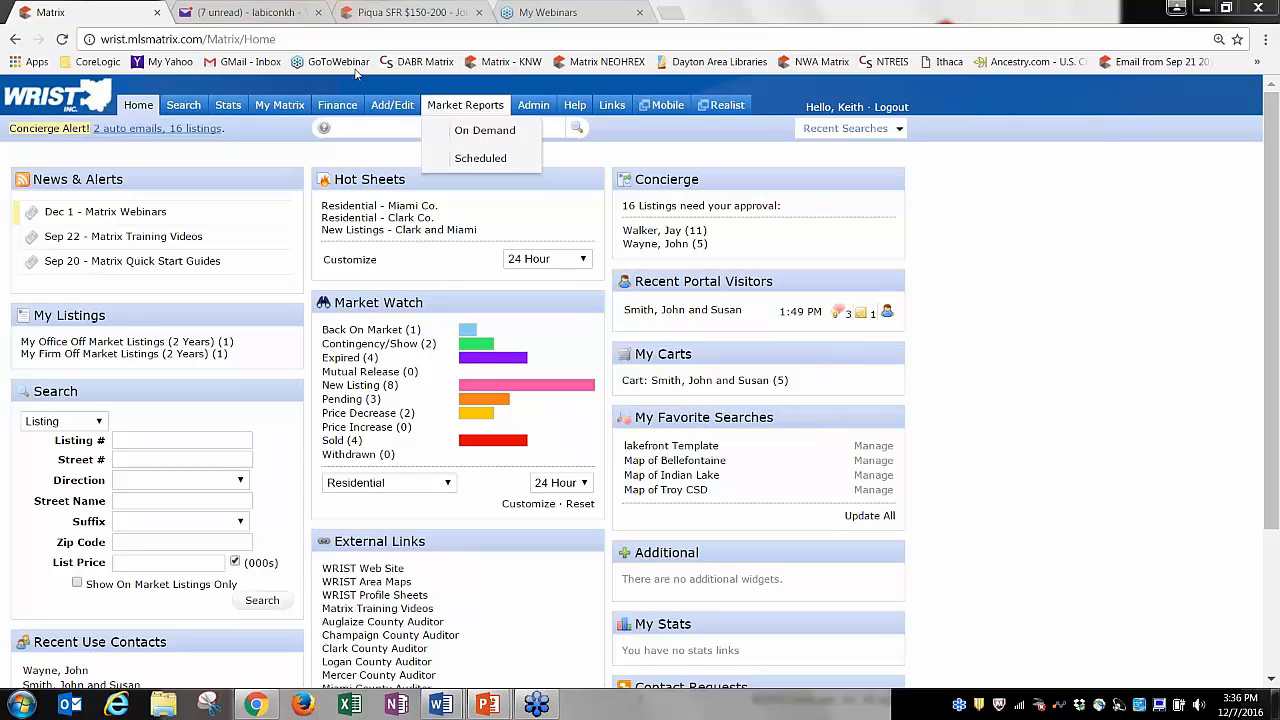
Open the Tipp City SFR $100-$150 email in Yahoo Mail and follow its View Listings in Portal link.
left_click(255, 16)
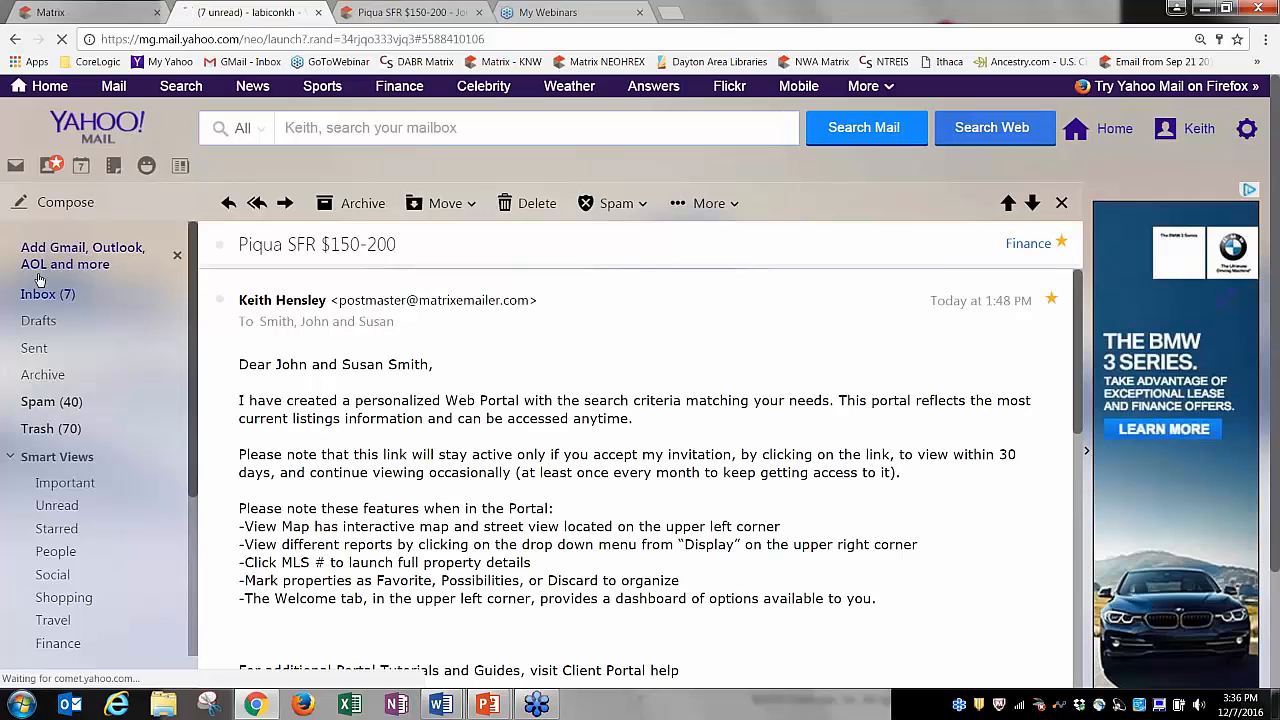
left_click(47, 293)
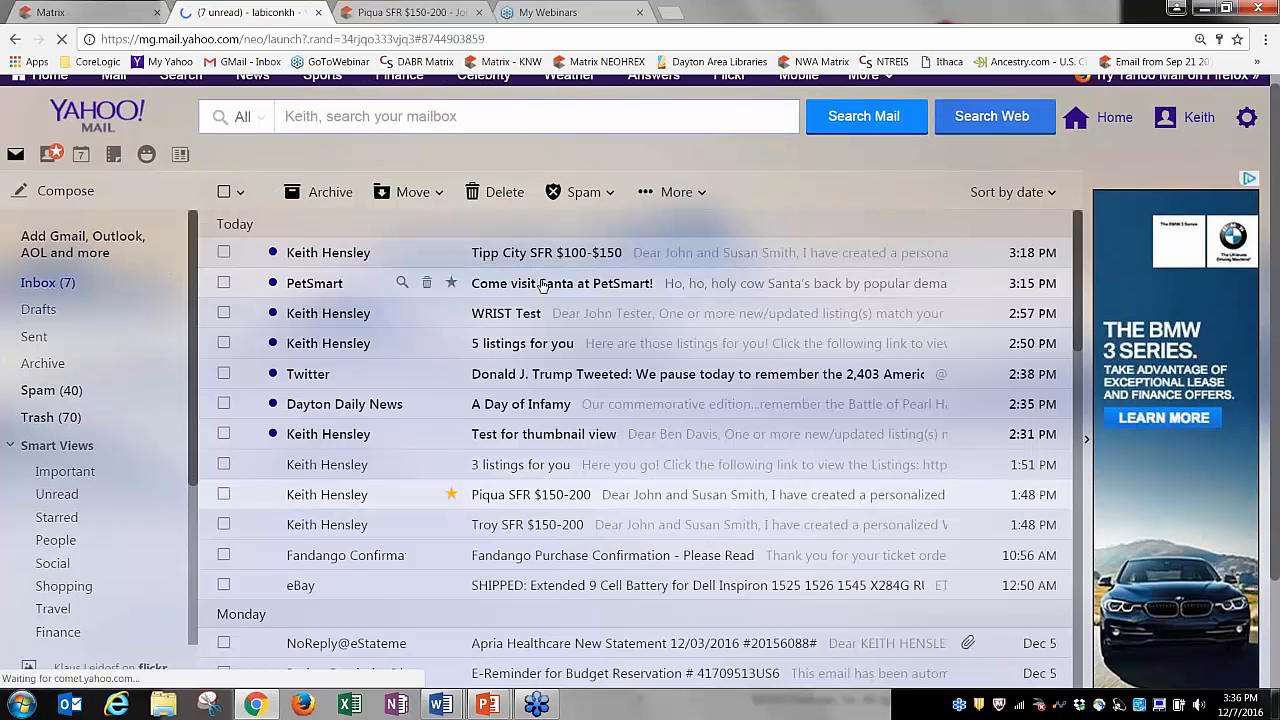
left_click(487, 256)
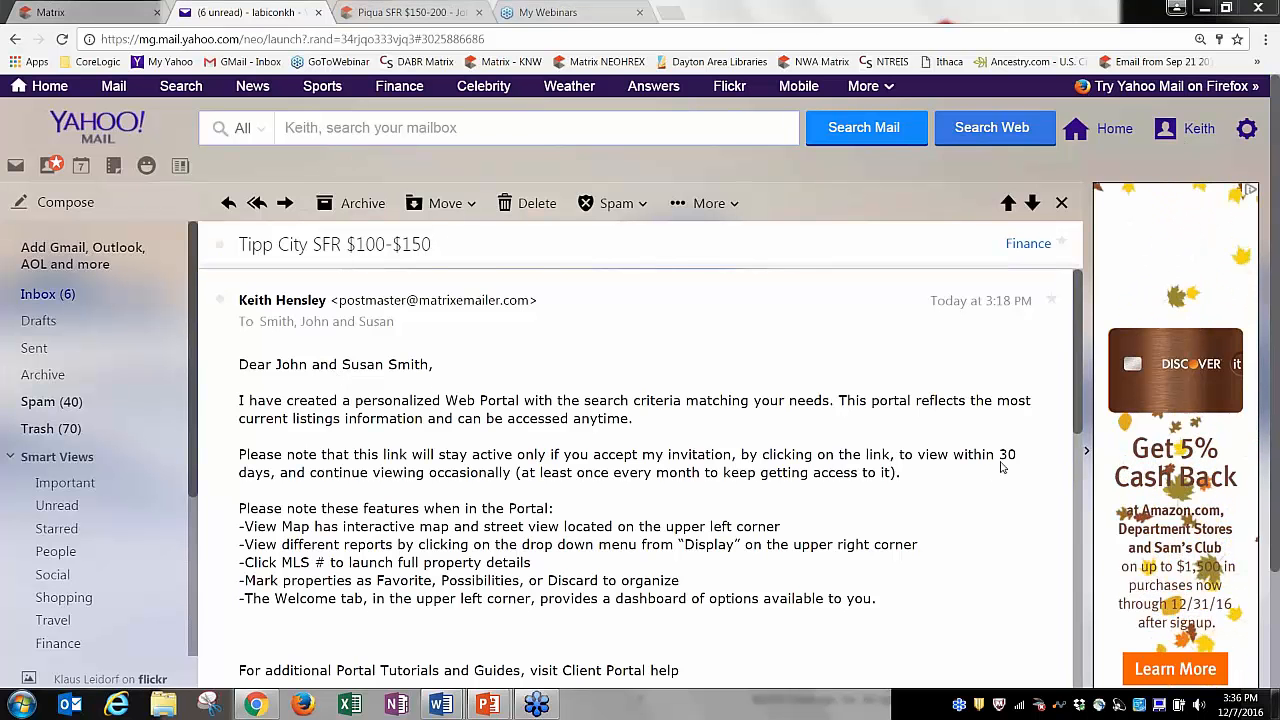
scroll(1081, 397, "down", 1)
scroll(1077, 421, "down", 3)
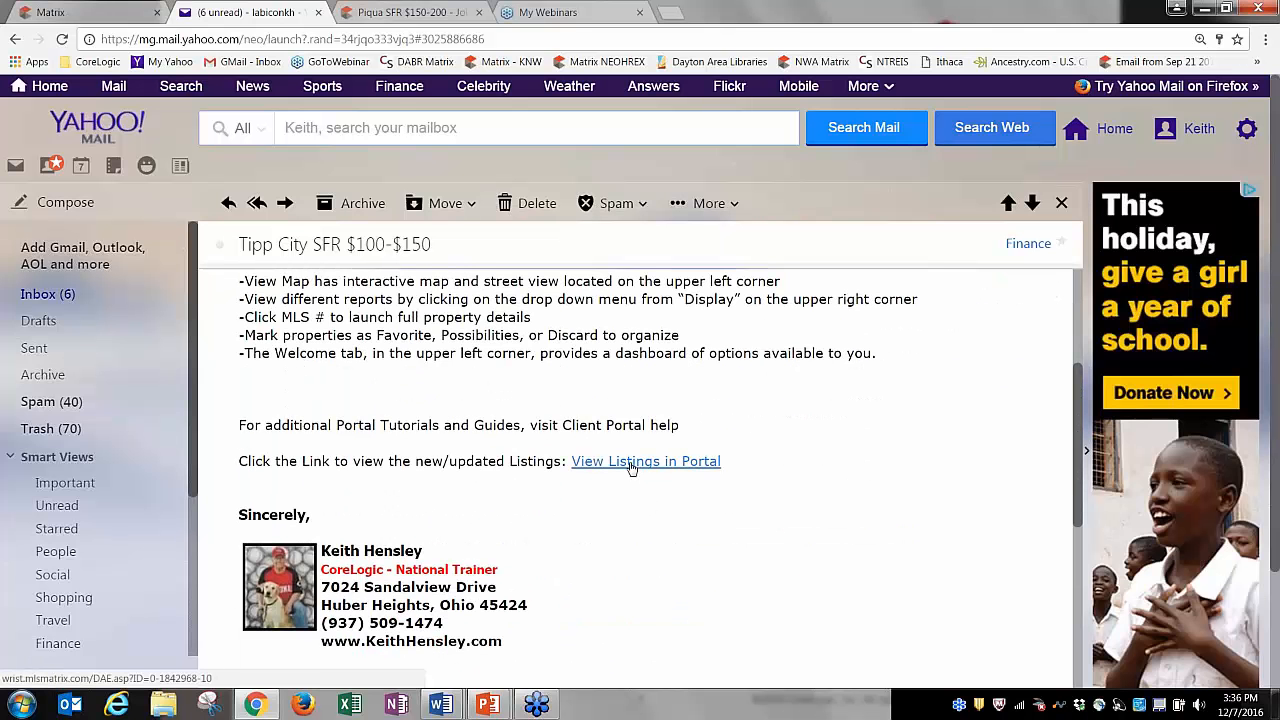
left_click(631, 463)
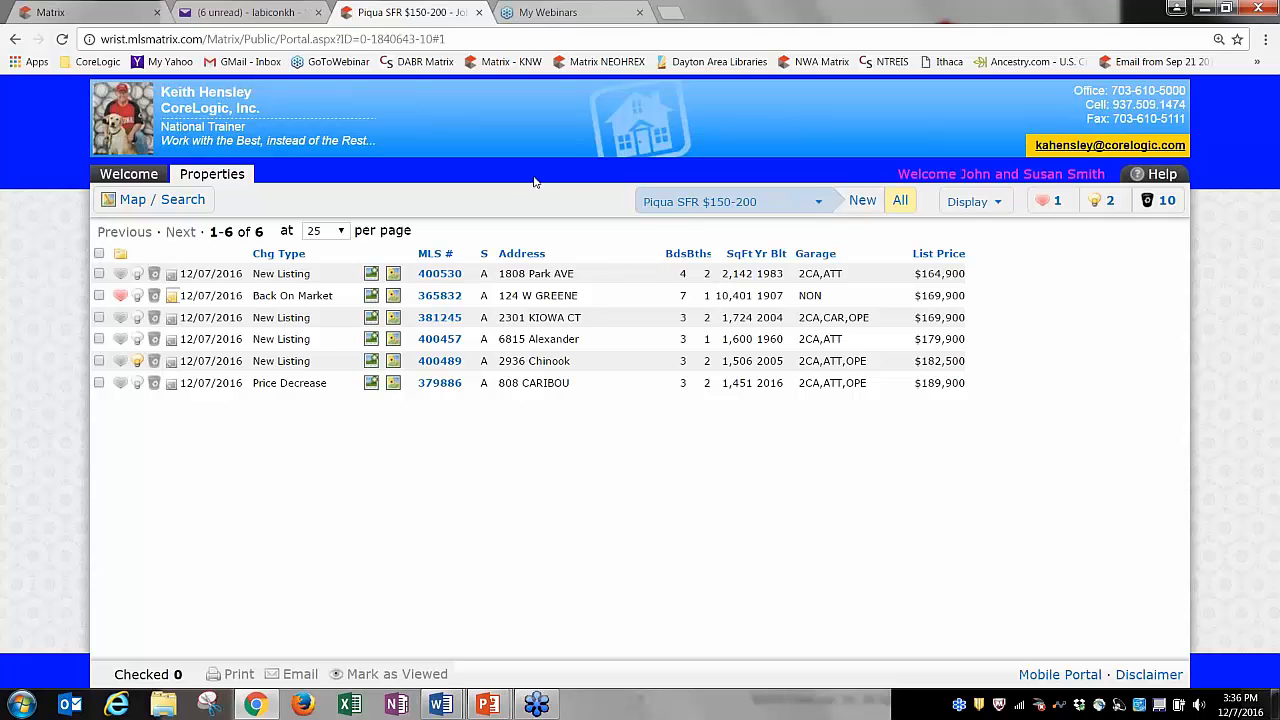
left_click(664, 204)
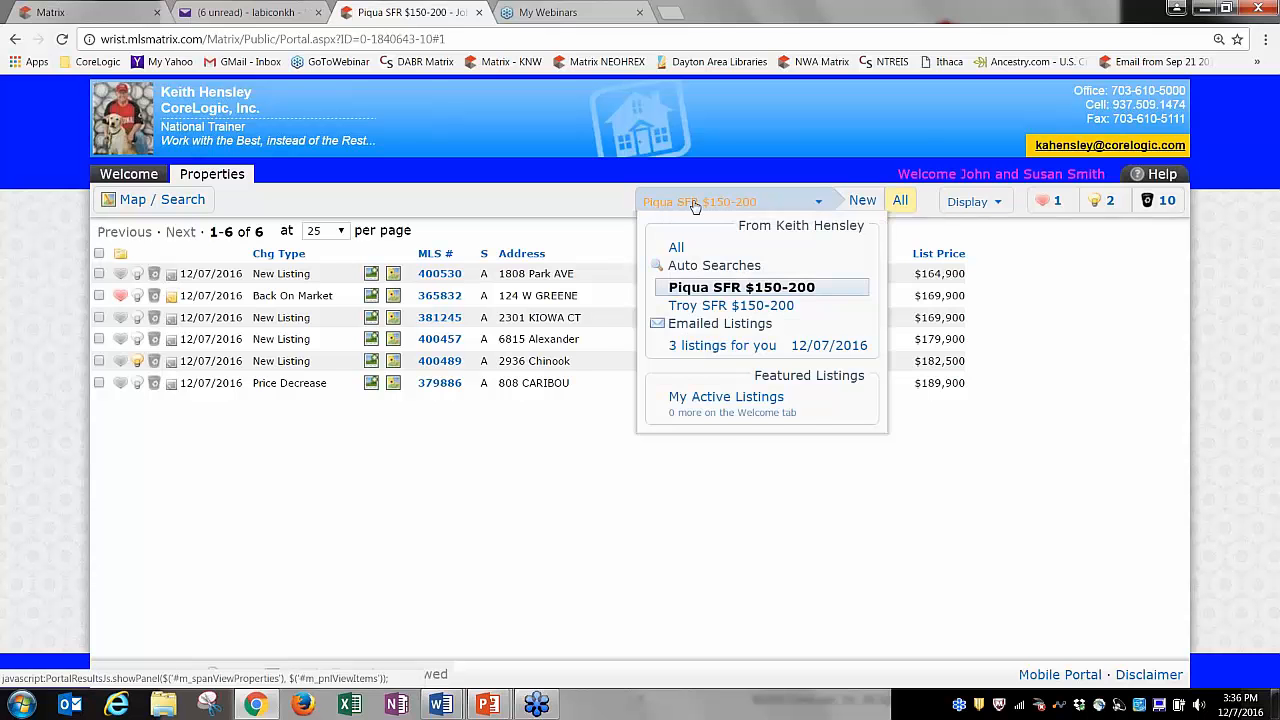
left_click(731, 305)
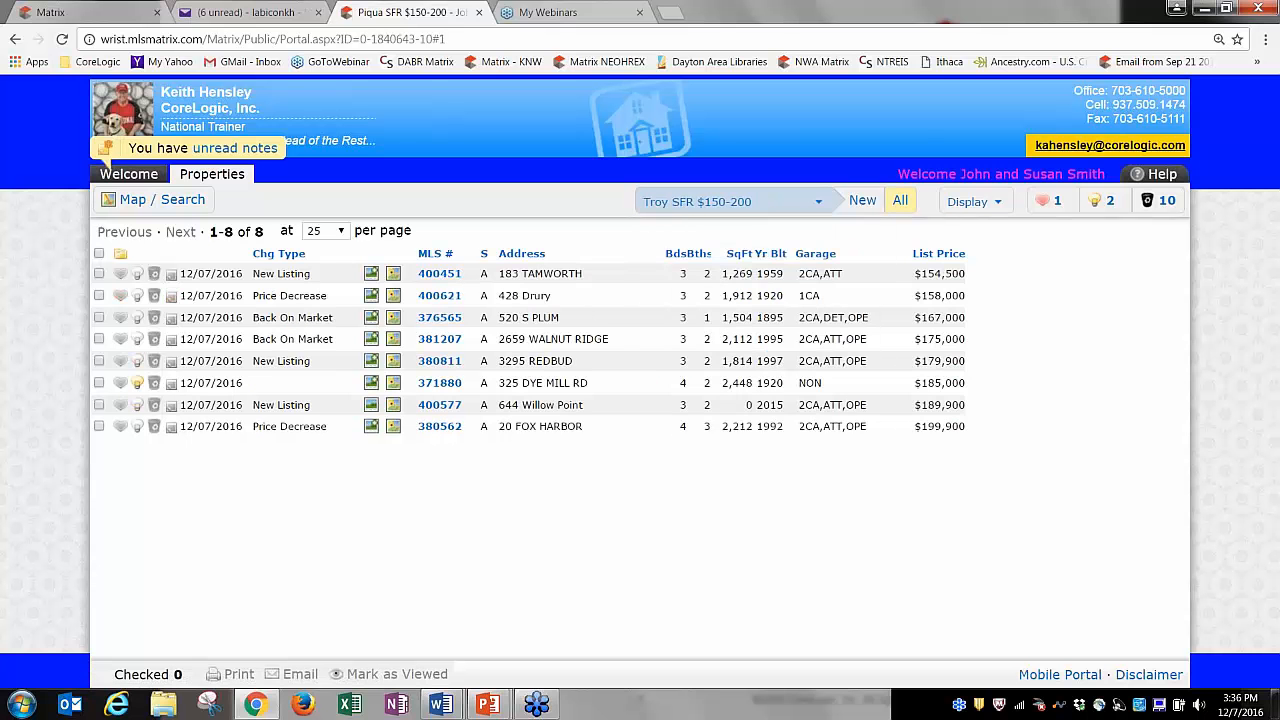
left_click(698, 211)
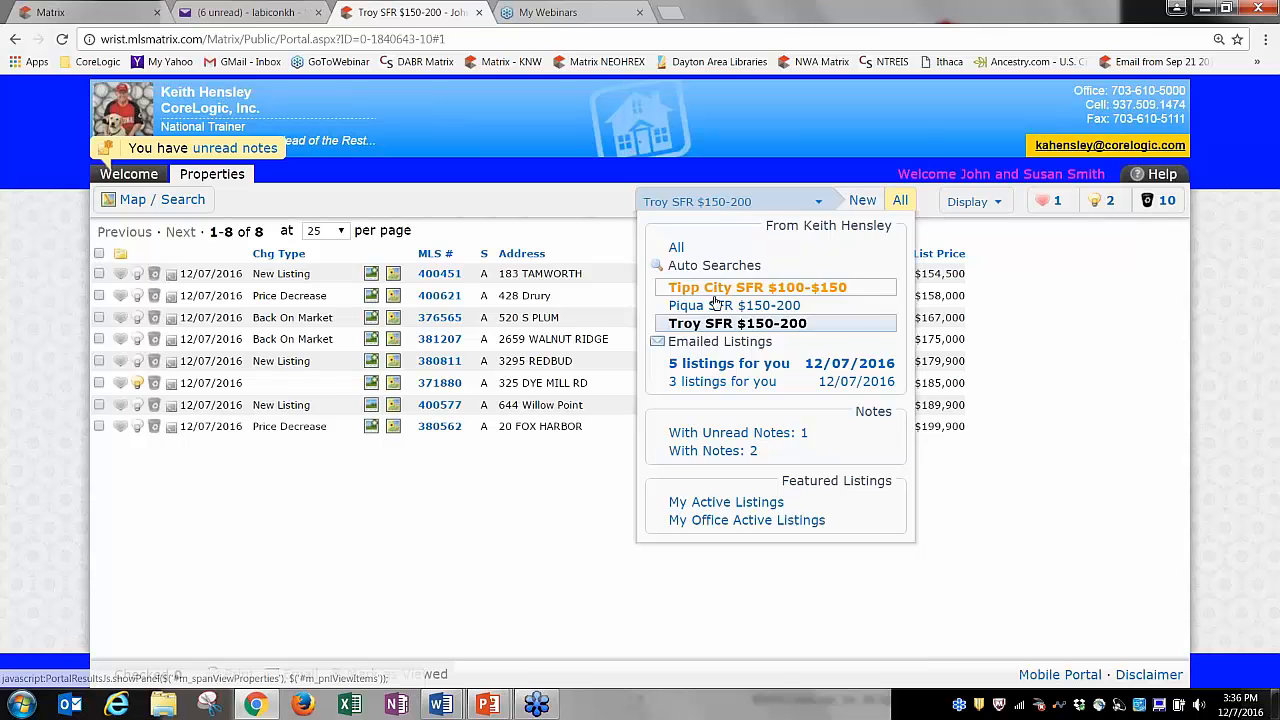
left_click(716, 291)
left_click(711, 204)
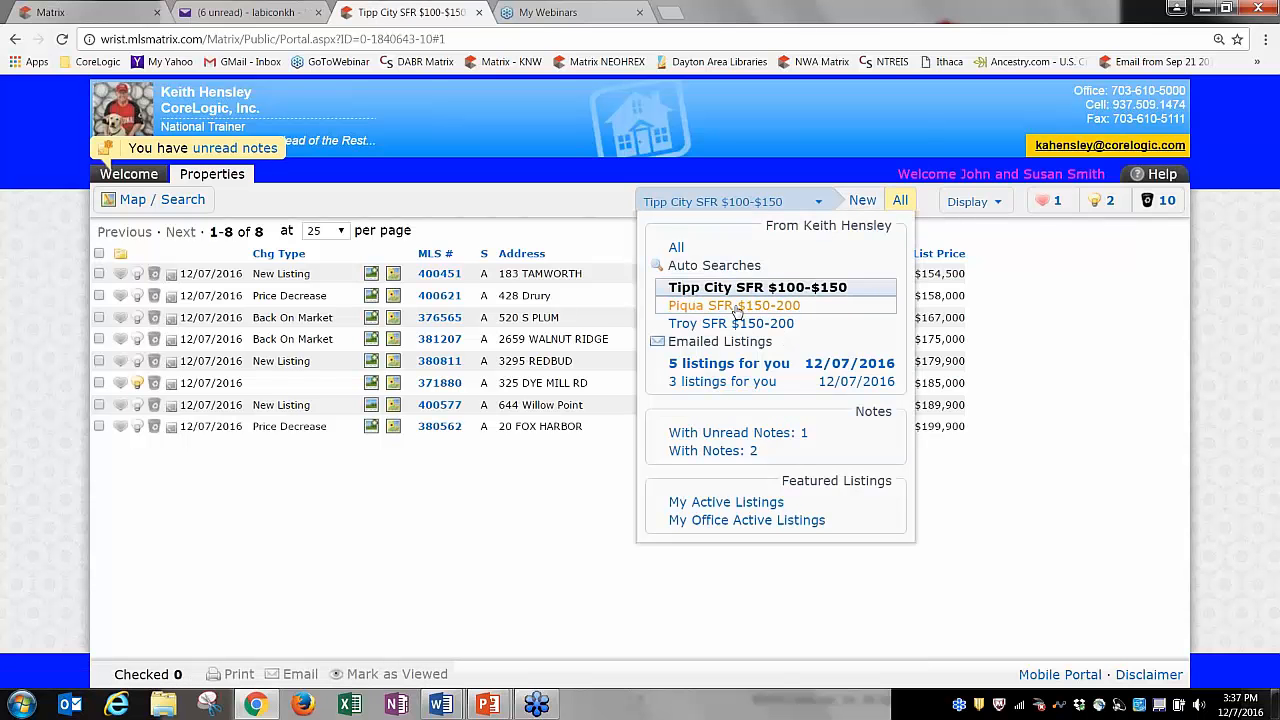
left_click(735, 306)
left_click(722, 204)
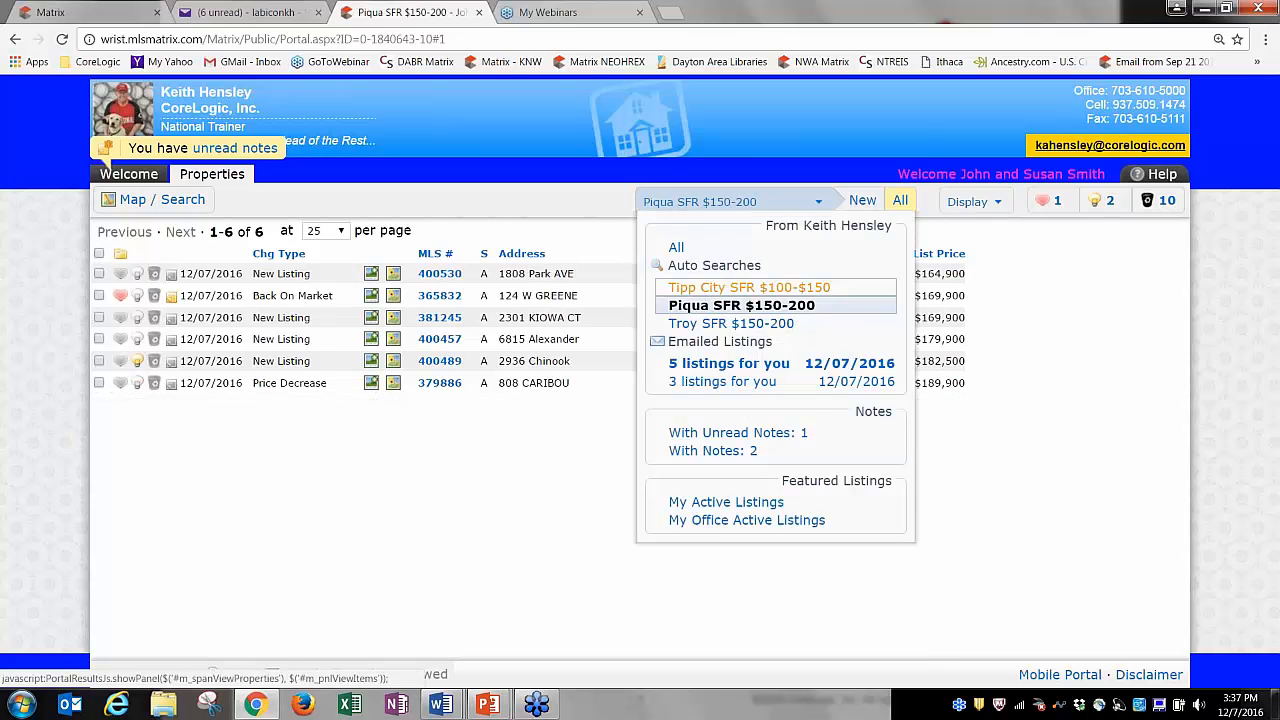
left_click(722, 325)
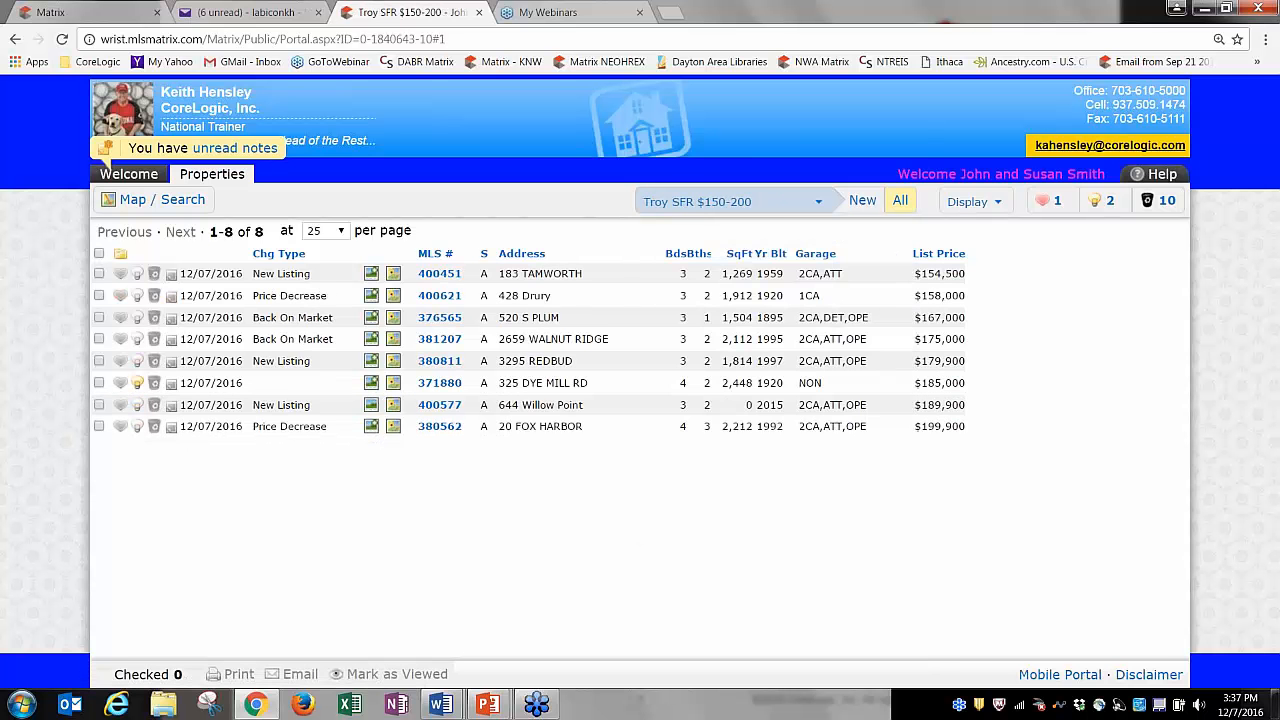
left_click(702, 208)
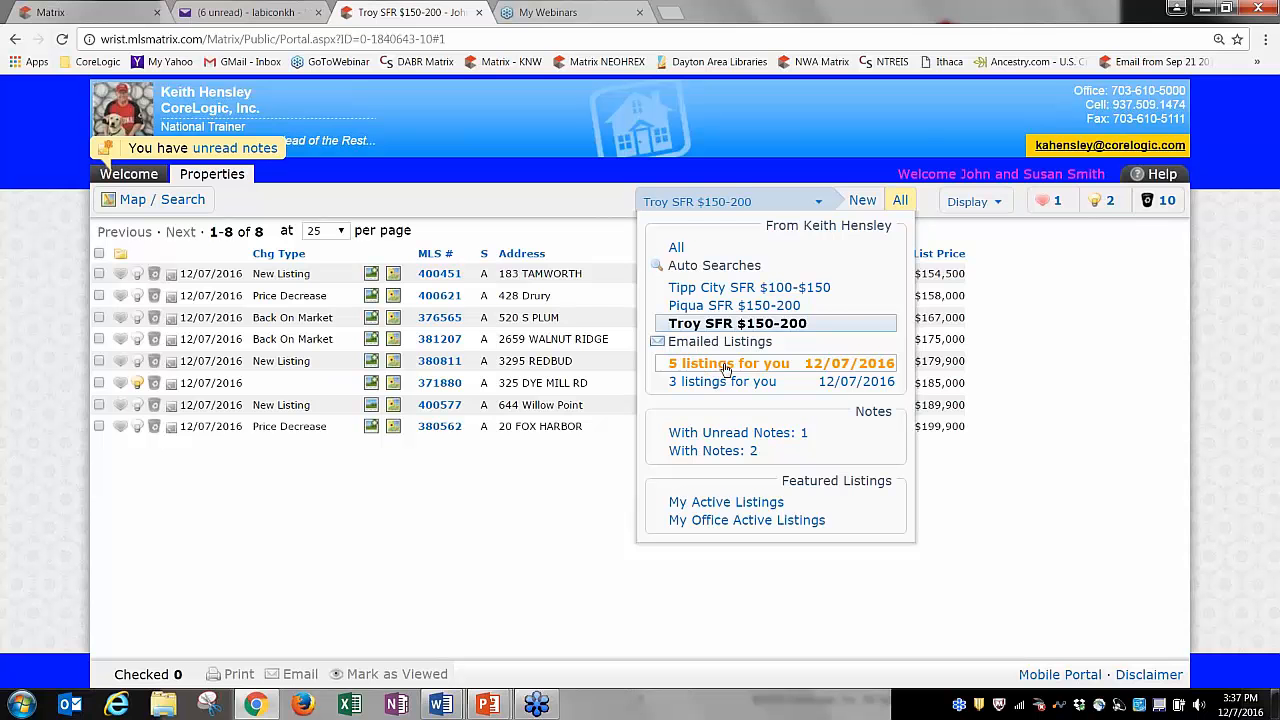
left_click(720, 367)
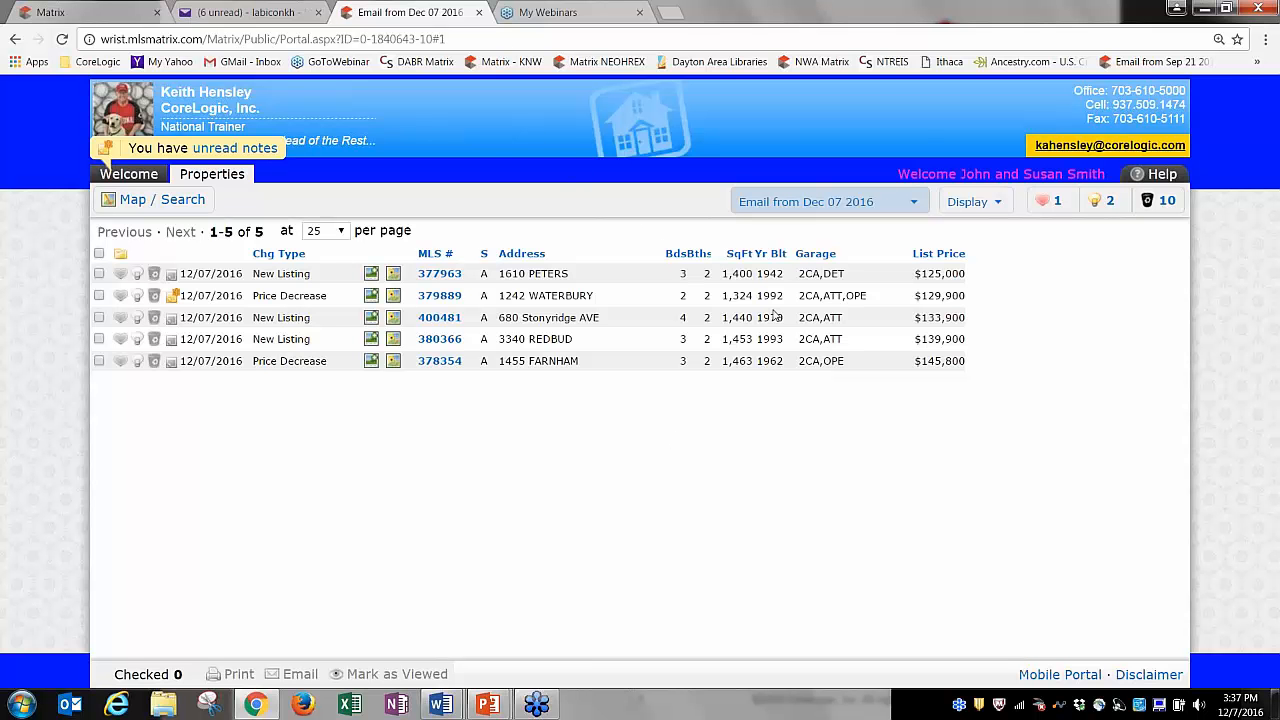
left_click(788, 204)
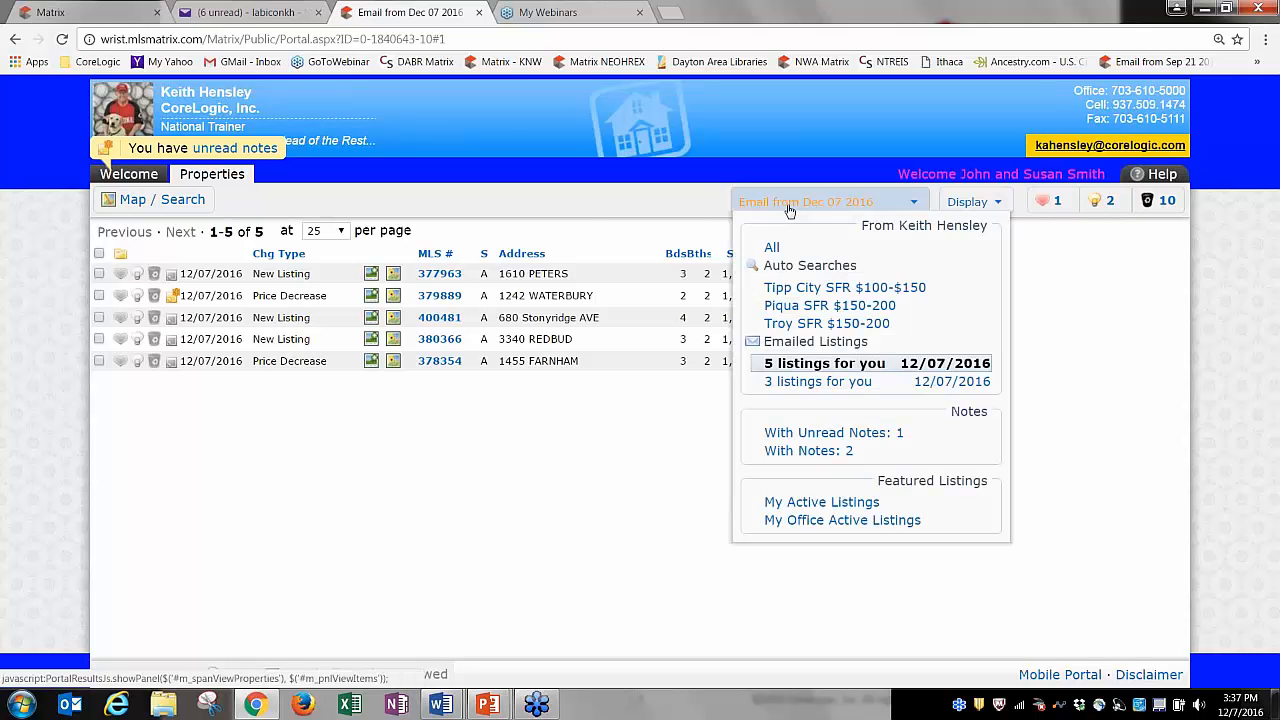
left_click(797, 308)
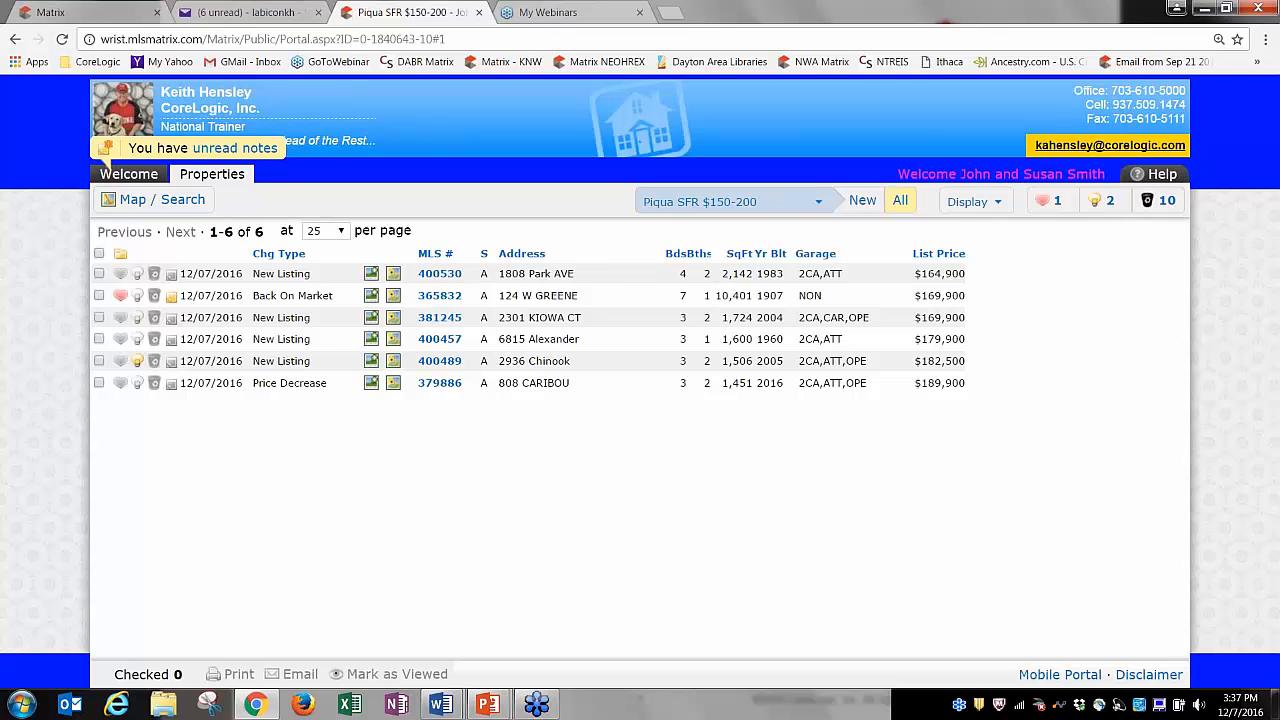
Try the thumbnail and multi-row displays, then settle on the Client Detail one-listing view.
left_click(968, 203)
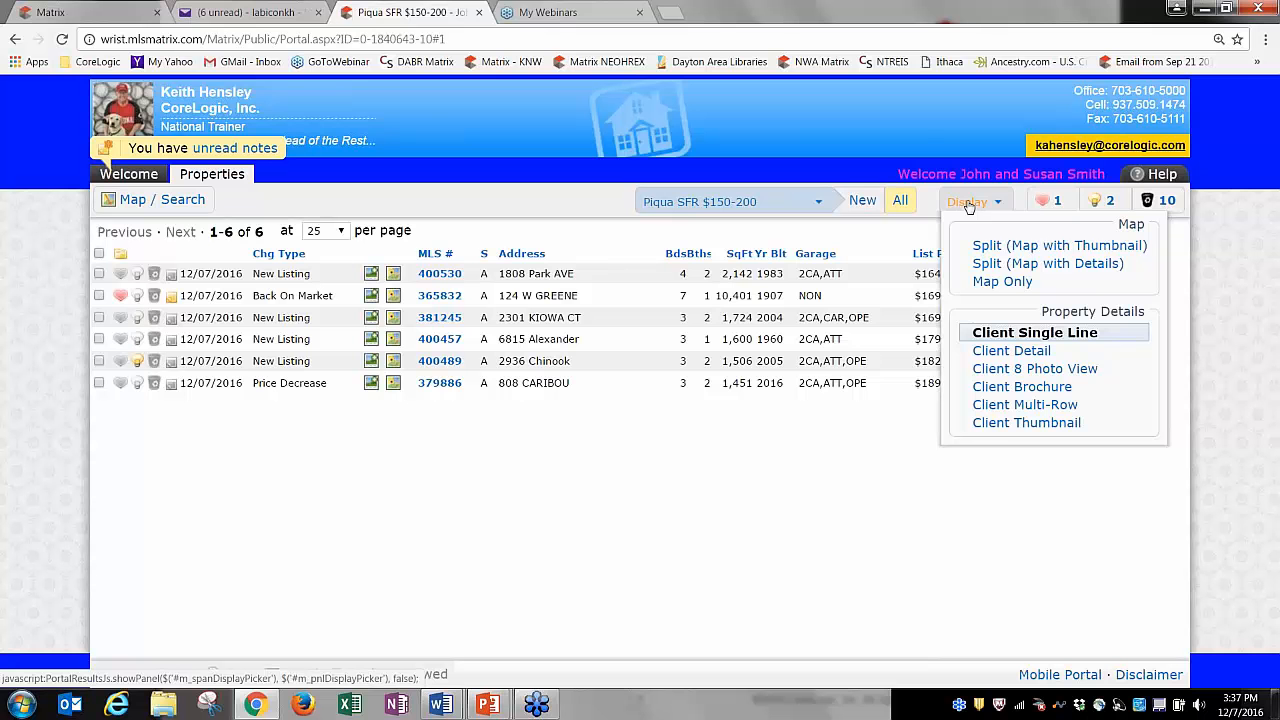
left_click(1003, 425)
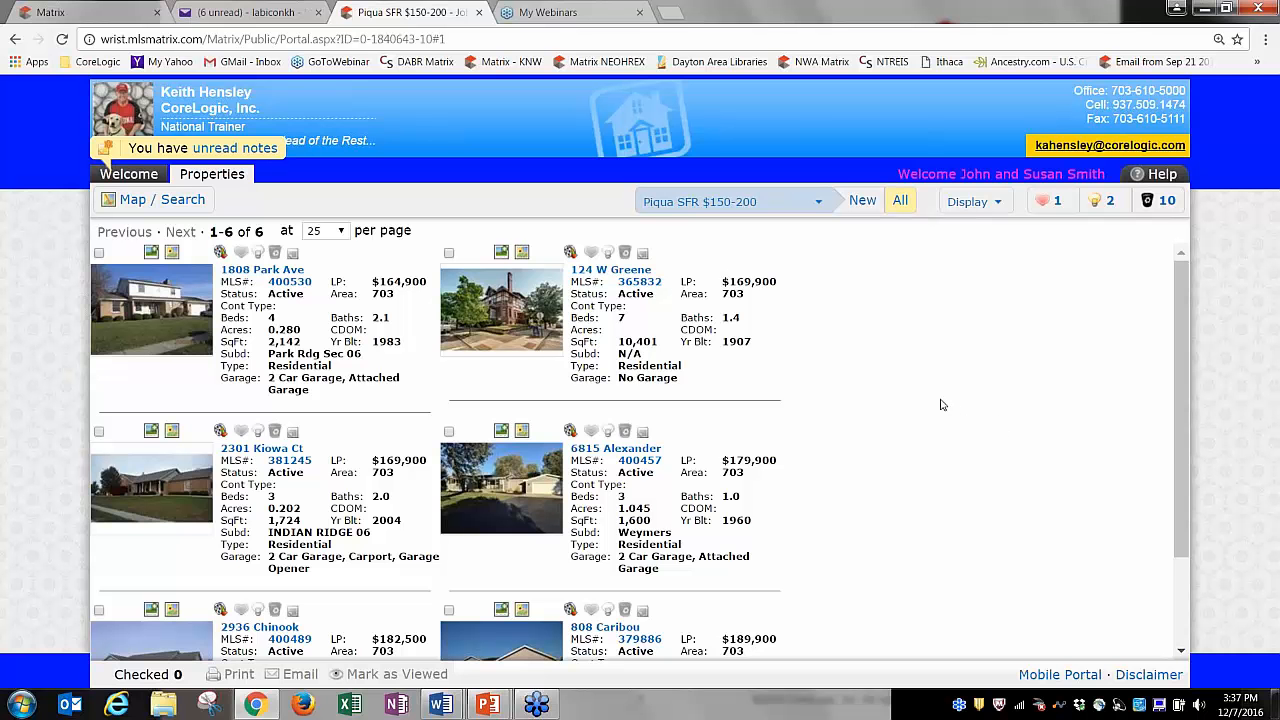
left_click(971, 201)
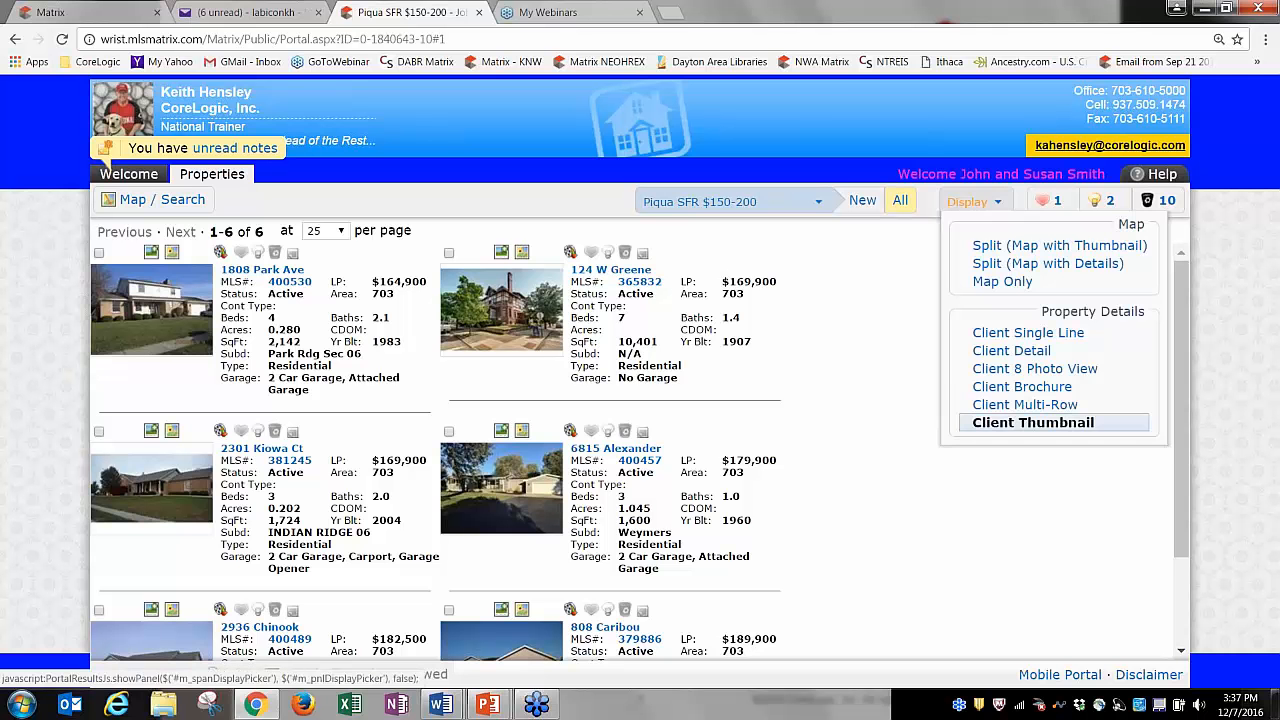
left_click(1025, 404)
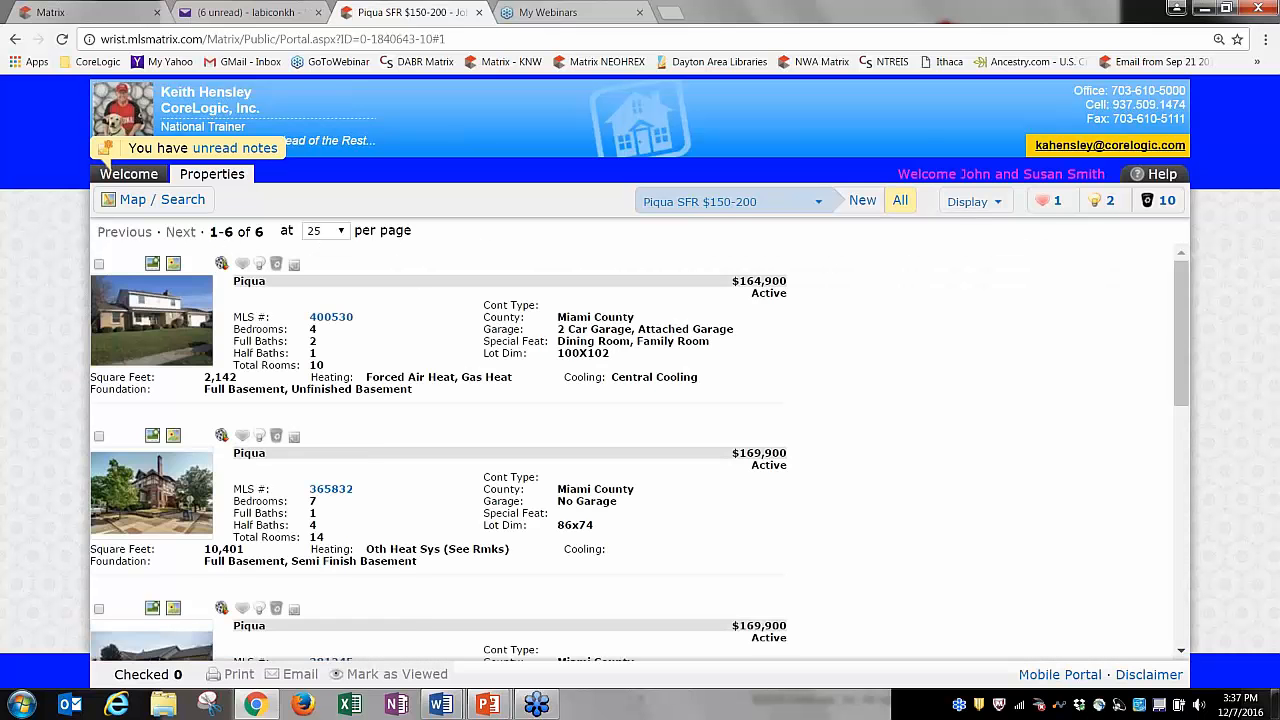
left_click(968, 201)
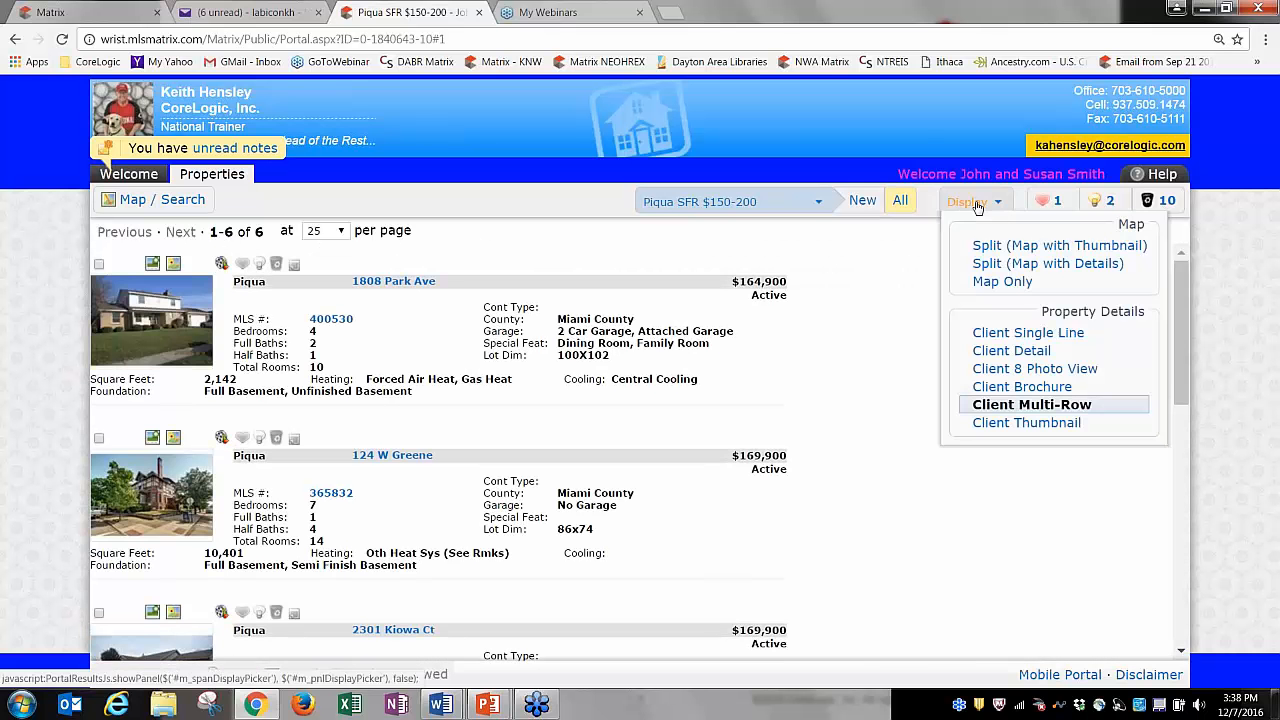
left_click(1010, 351)
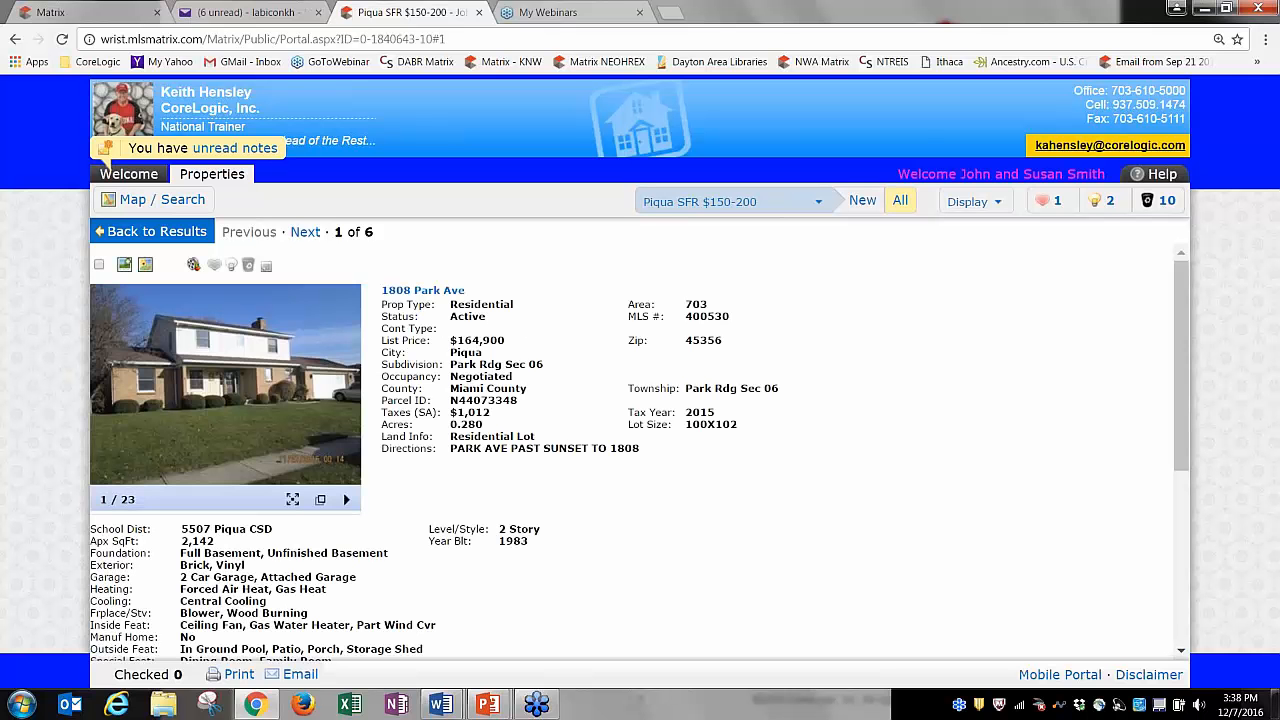
left_click(306, 234)
left_click(306, 234)
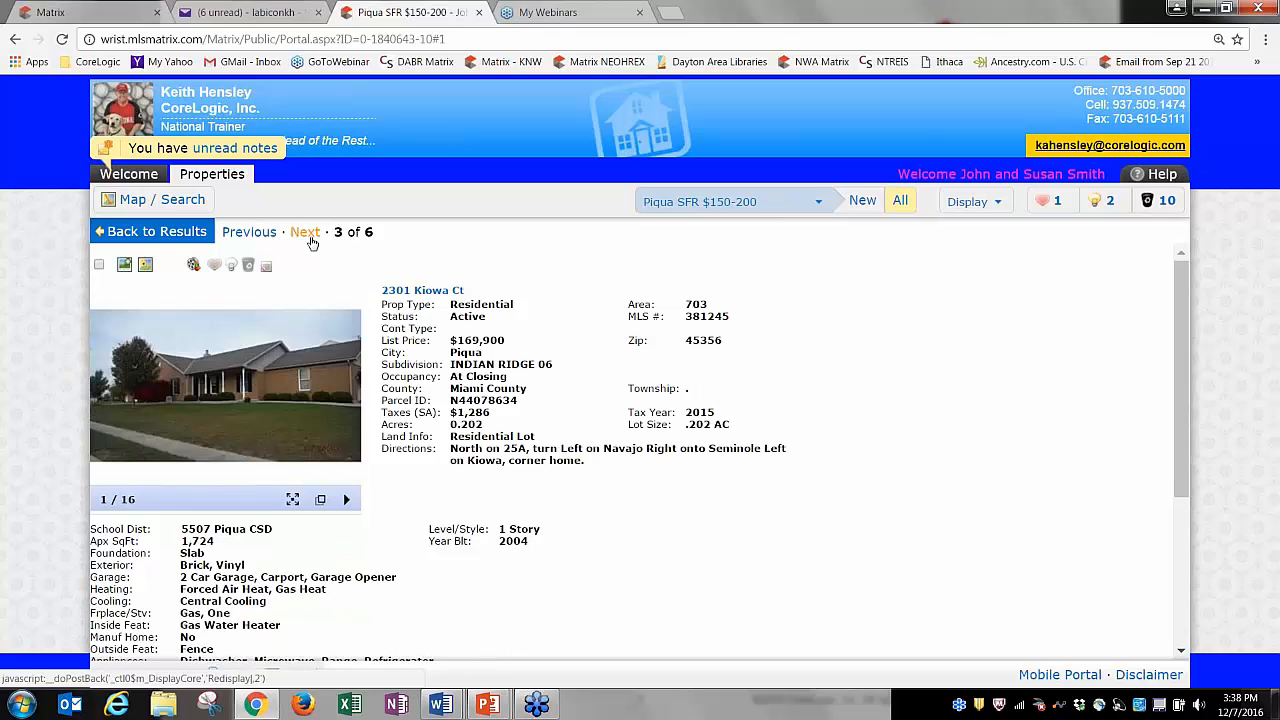
left_click(306, 234)
left_click(306, 234)
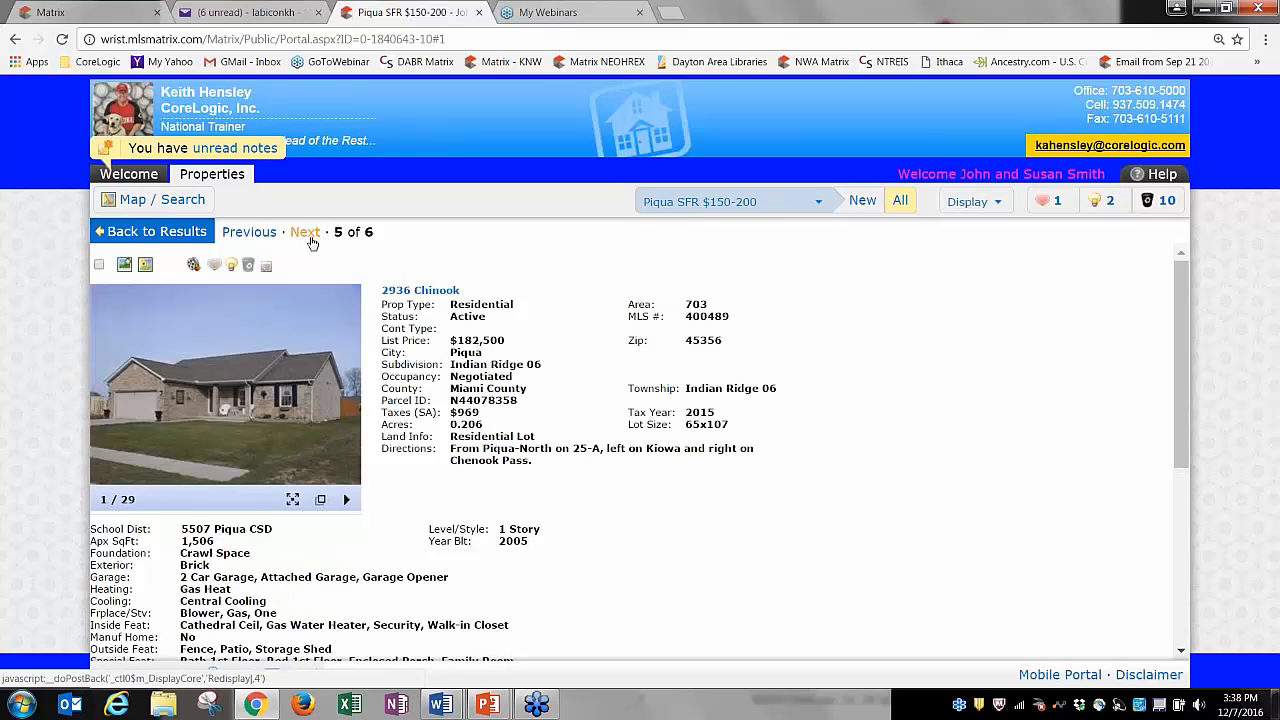
left_click(306, 234)
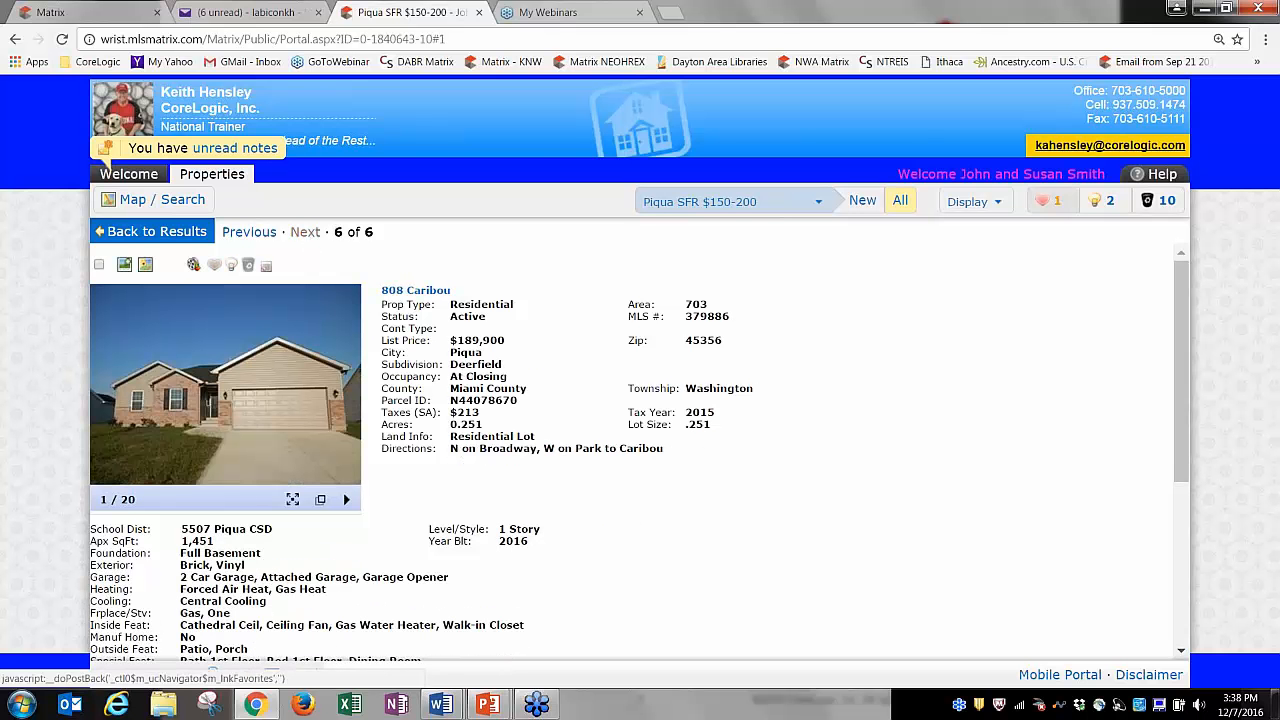
left_click(970, 201)
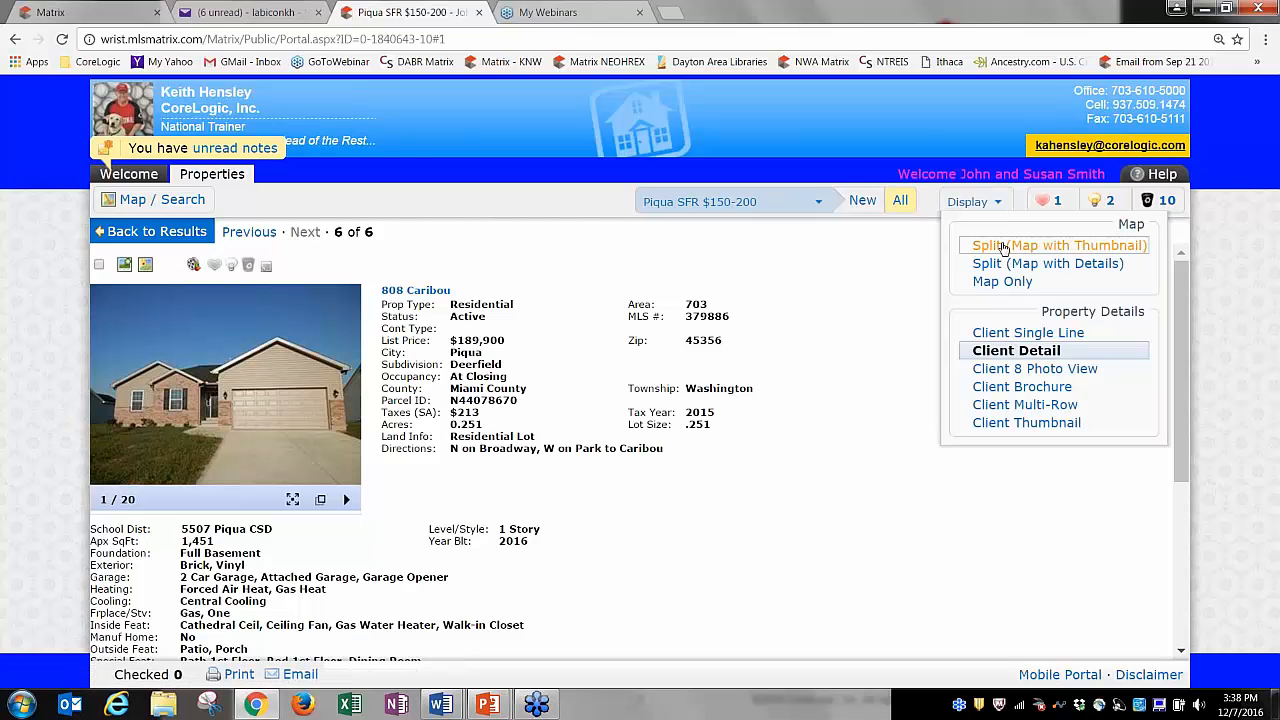
Show the Piqua results in Split (Map with Thumbnail) view, then in Client Single Line.
left_click(990, 247)
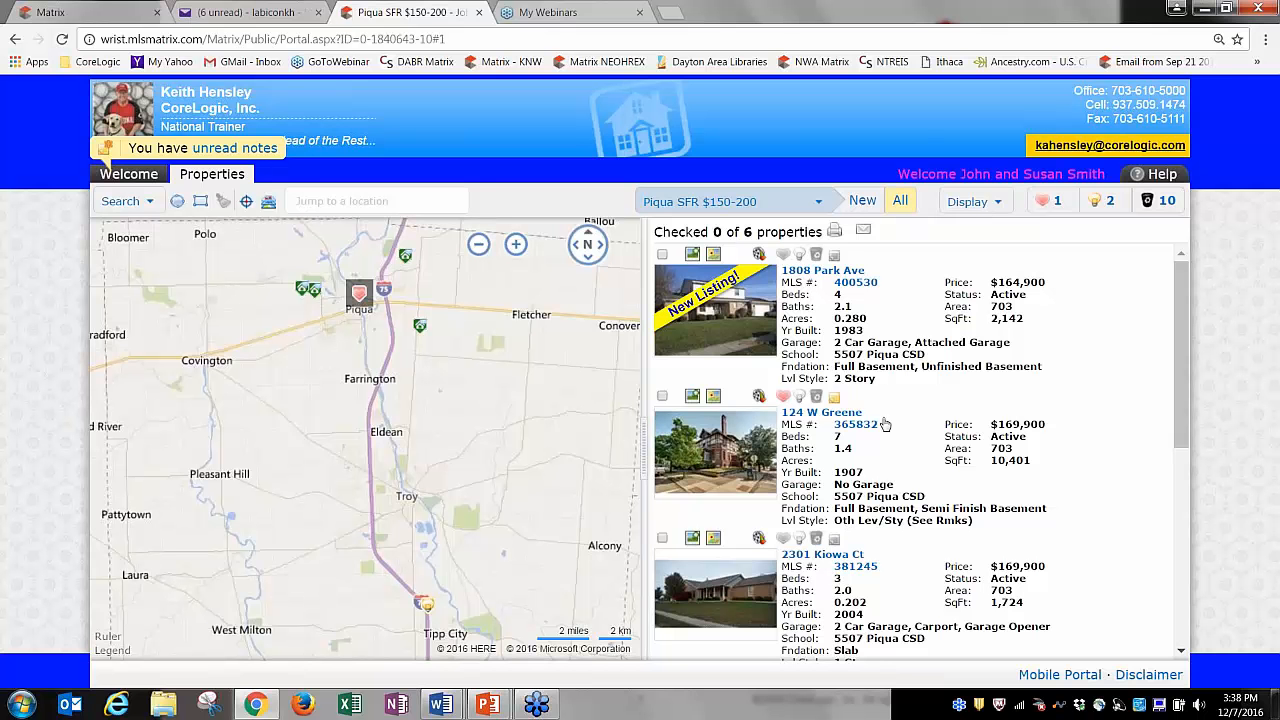
left_click(972, 206)
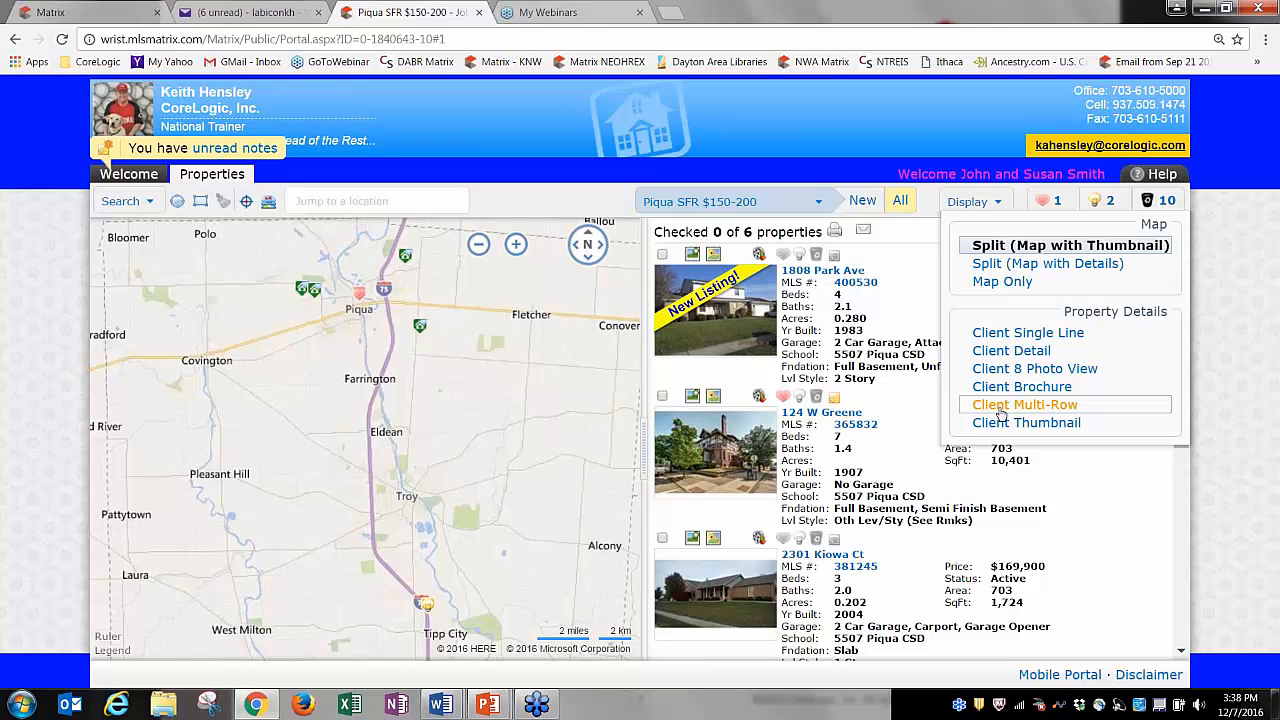
left_click(1006, 337)
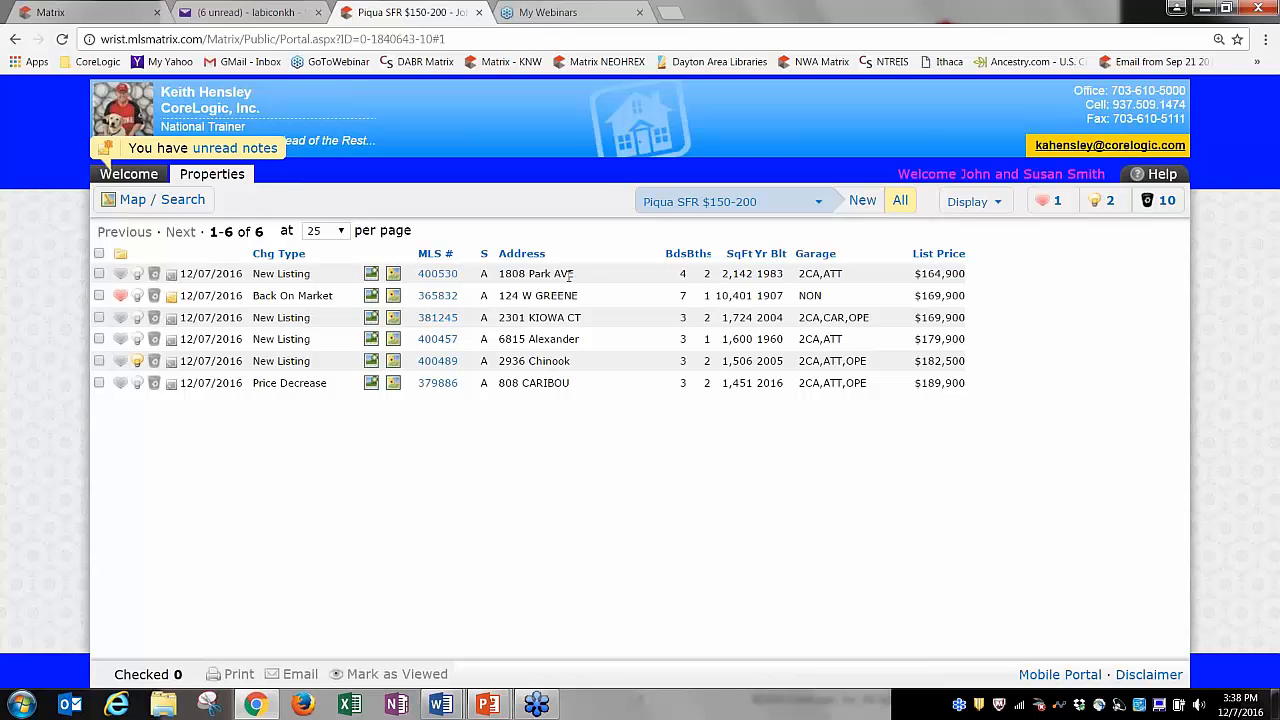
left_click(120, 274)
left_click(138, 276)
left_click(154, 275)
left_click(155, 274)
left_click(139, 275)
left_click(138, 274)
left_click(155, 275)
left_click(61, 43)
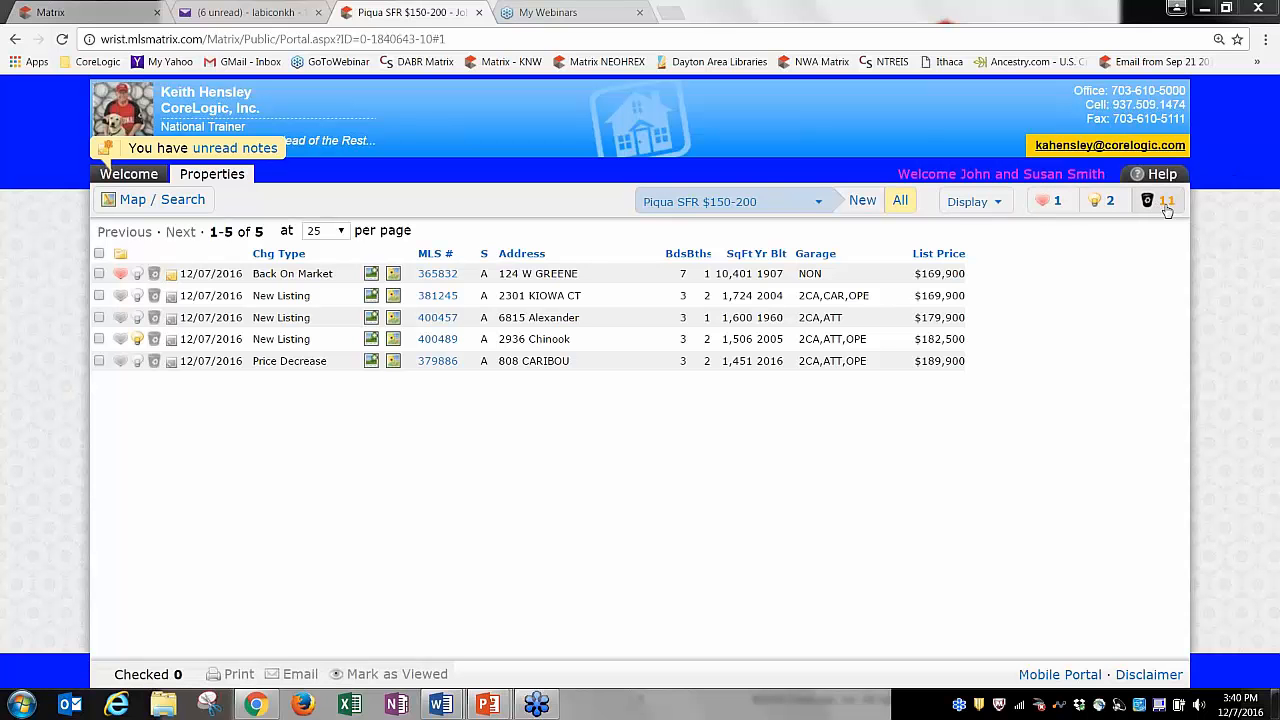
Filter the results to favorites, possibilities, and the 11 discarded listings, then back to favorites.
left_click(1050, 205)
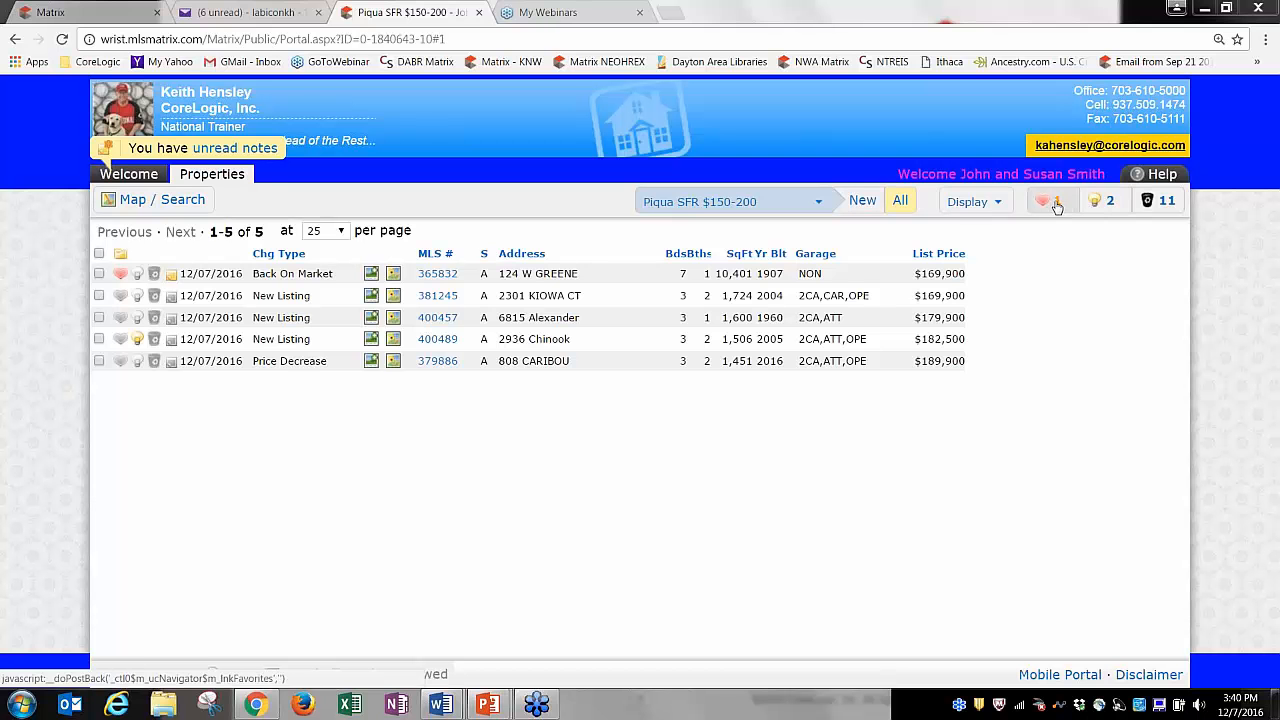
left_click(1097, 205)
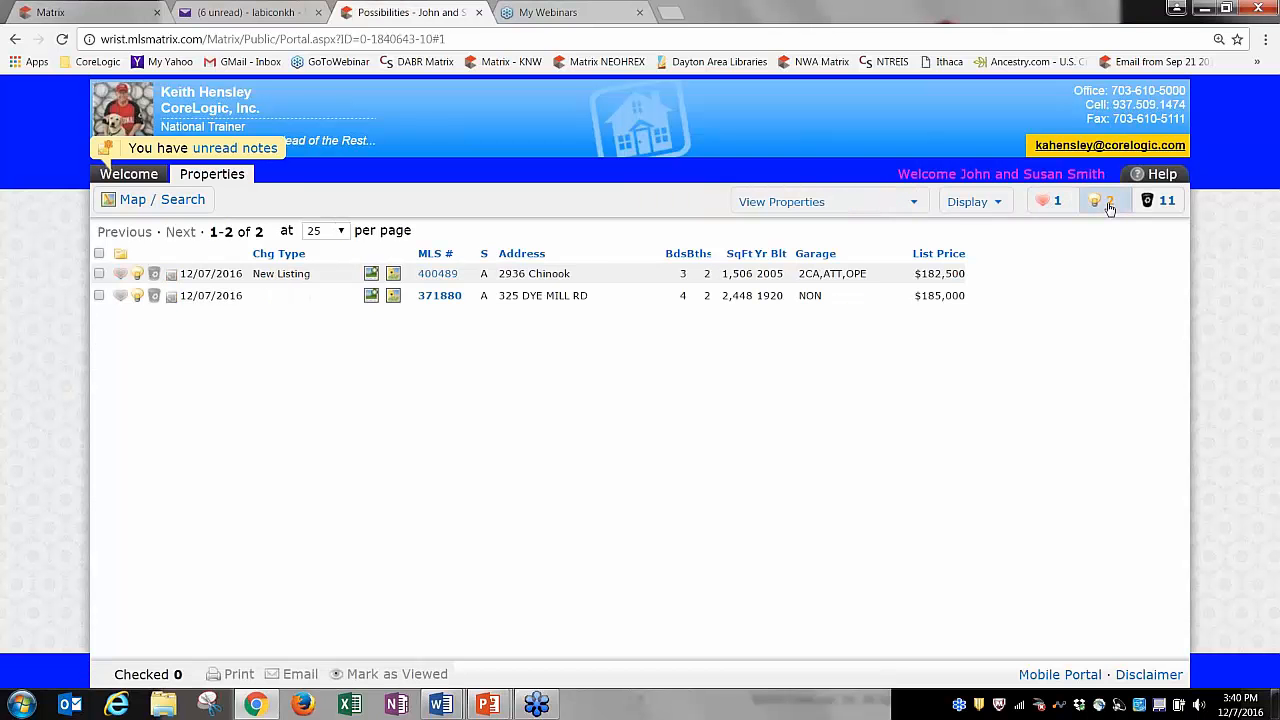
left_click(1163, 205)
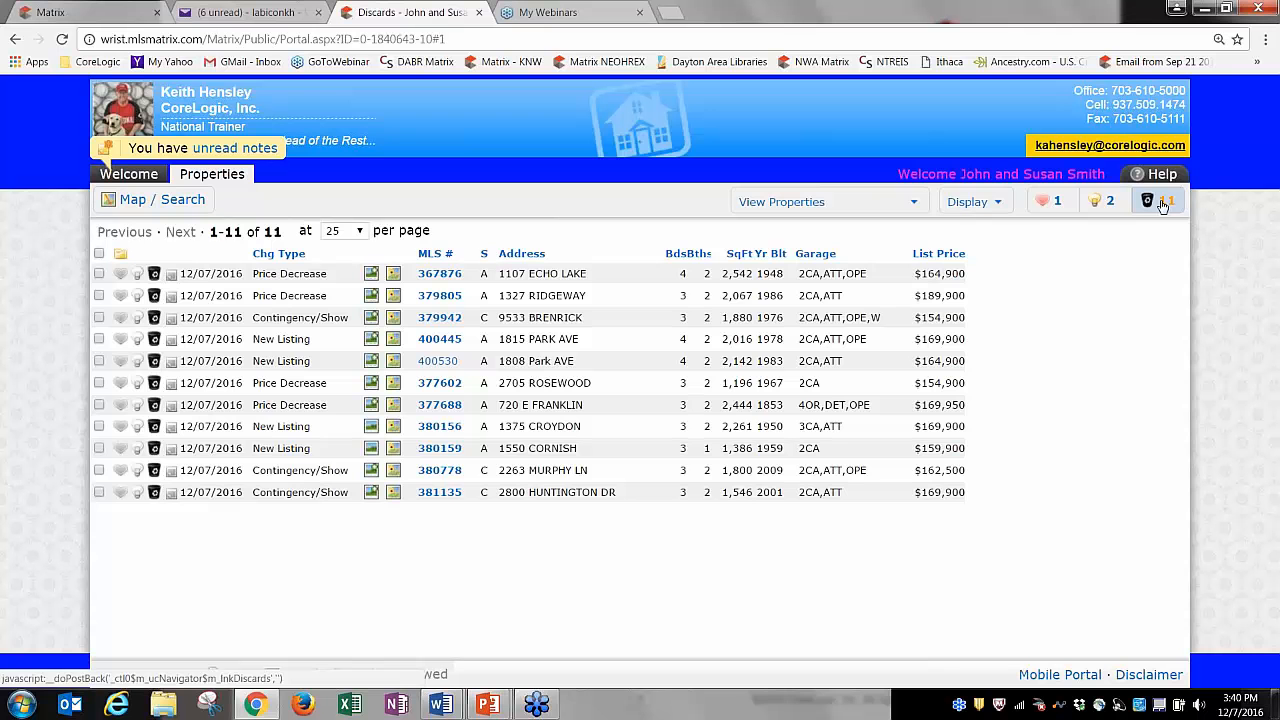
left_click(1056, 206)
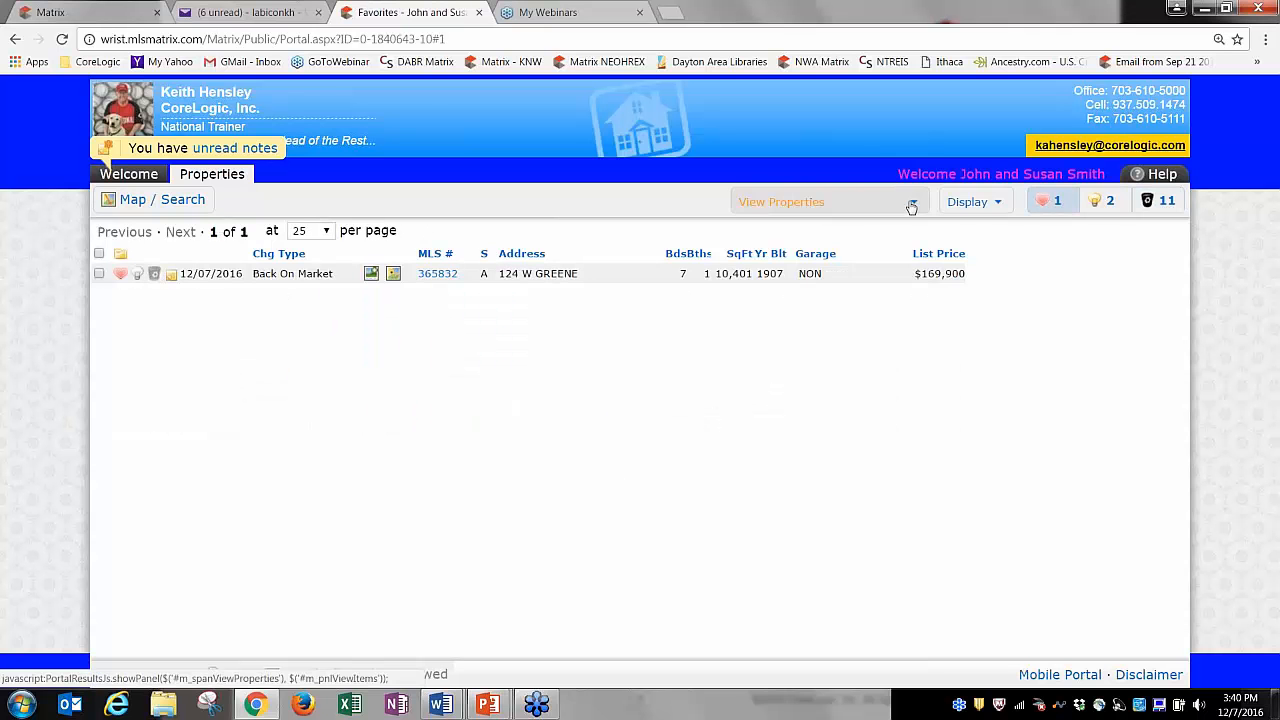
left_click(823, 205)
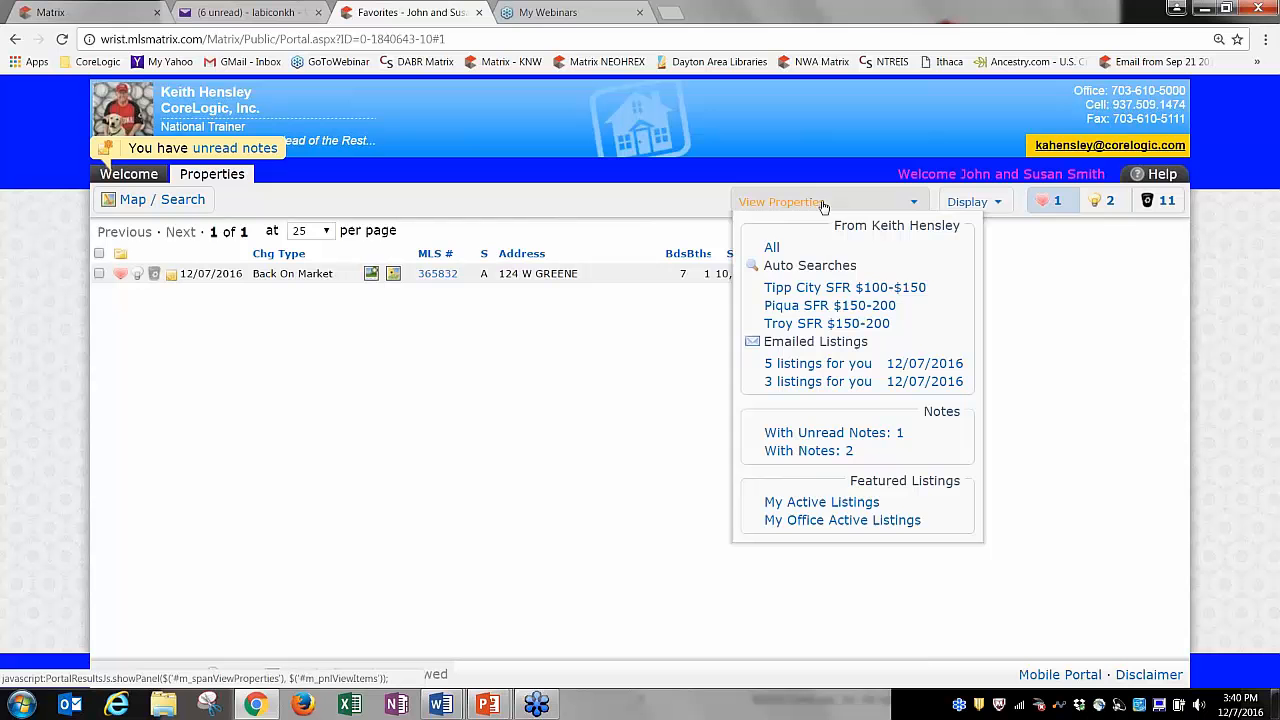
left_click(802, 292)
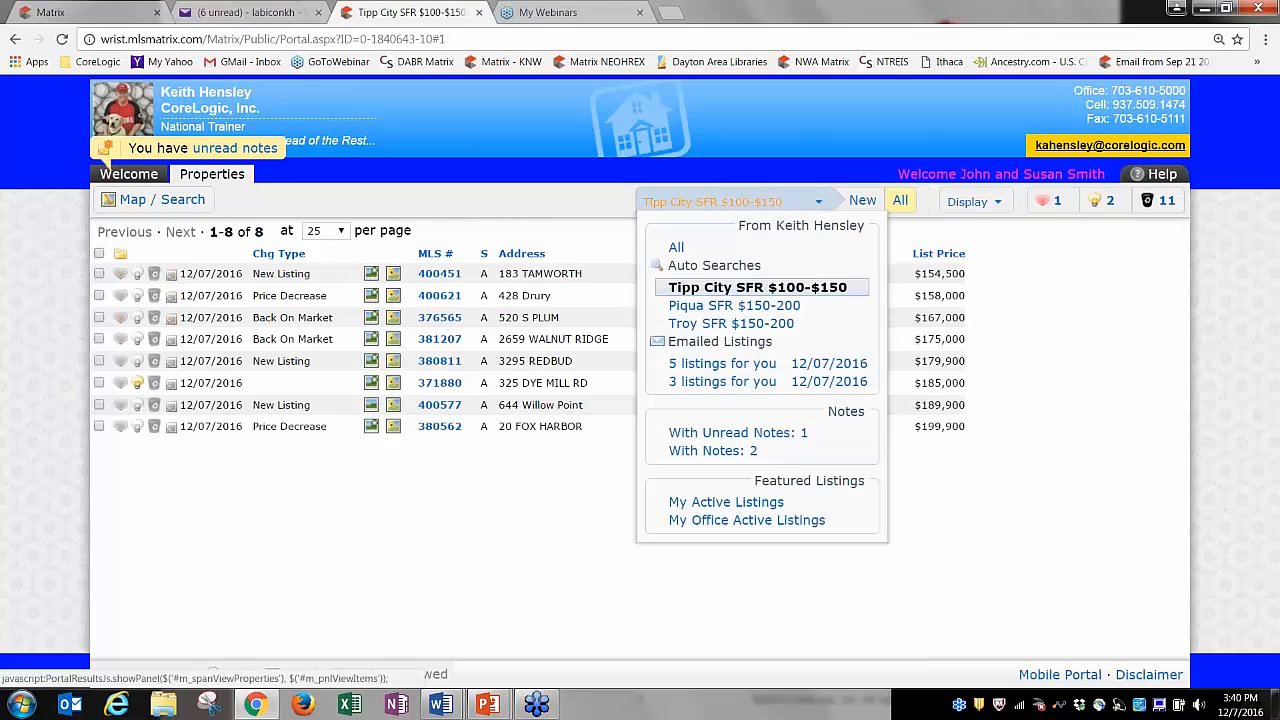
left_click(708, 203)
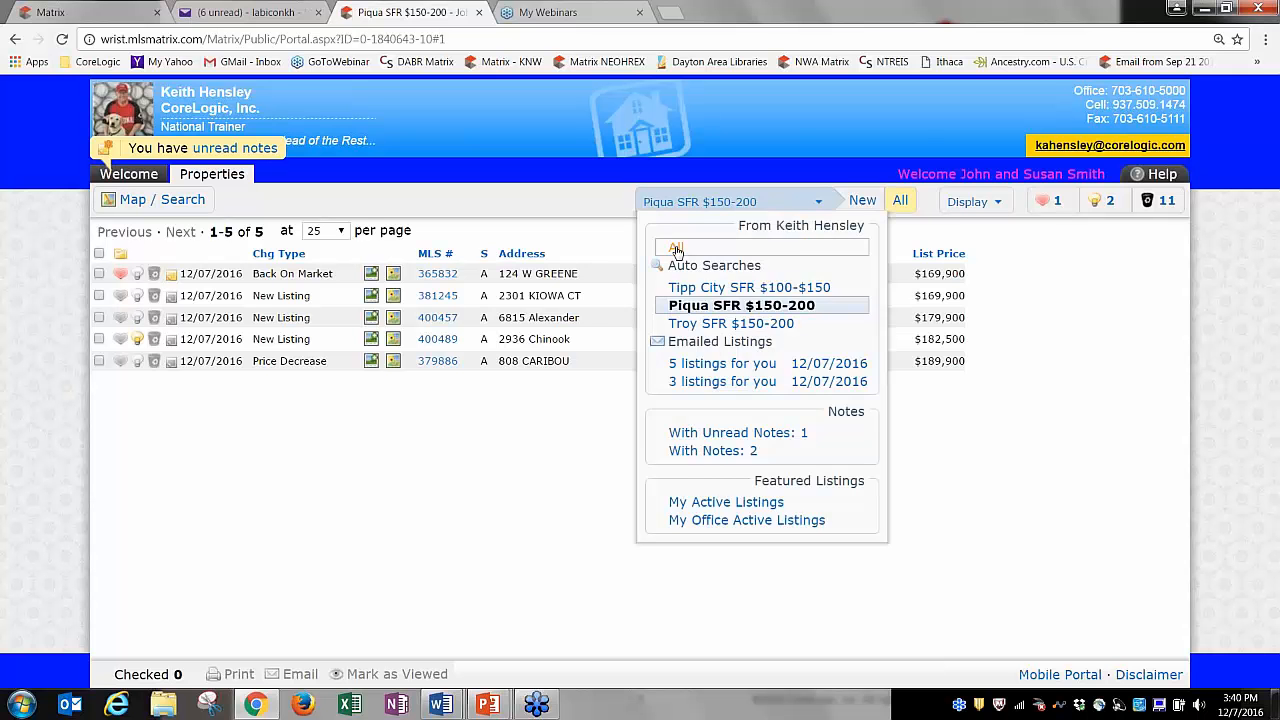
left_click(676, 247)
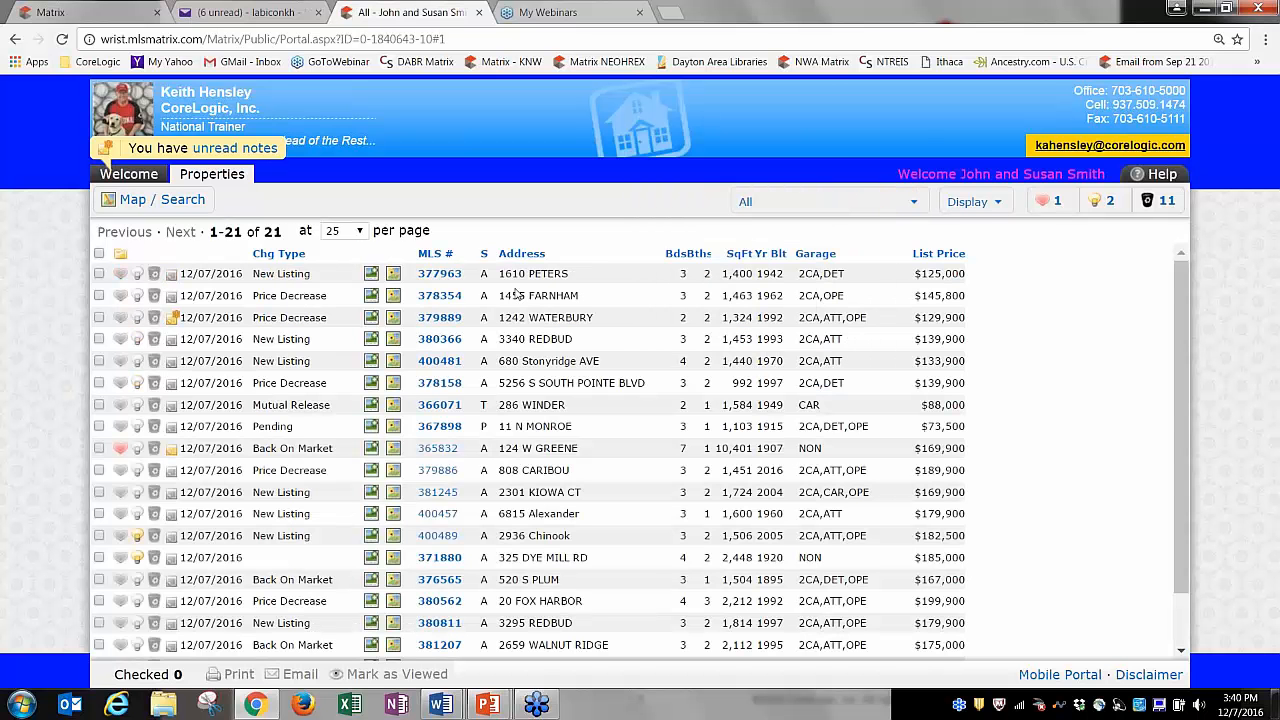
left_click(440, 274)
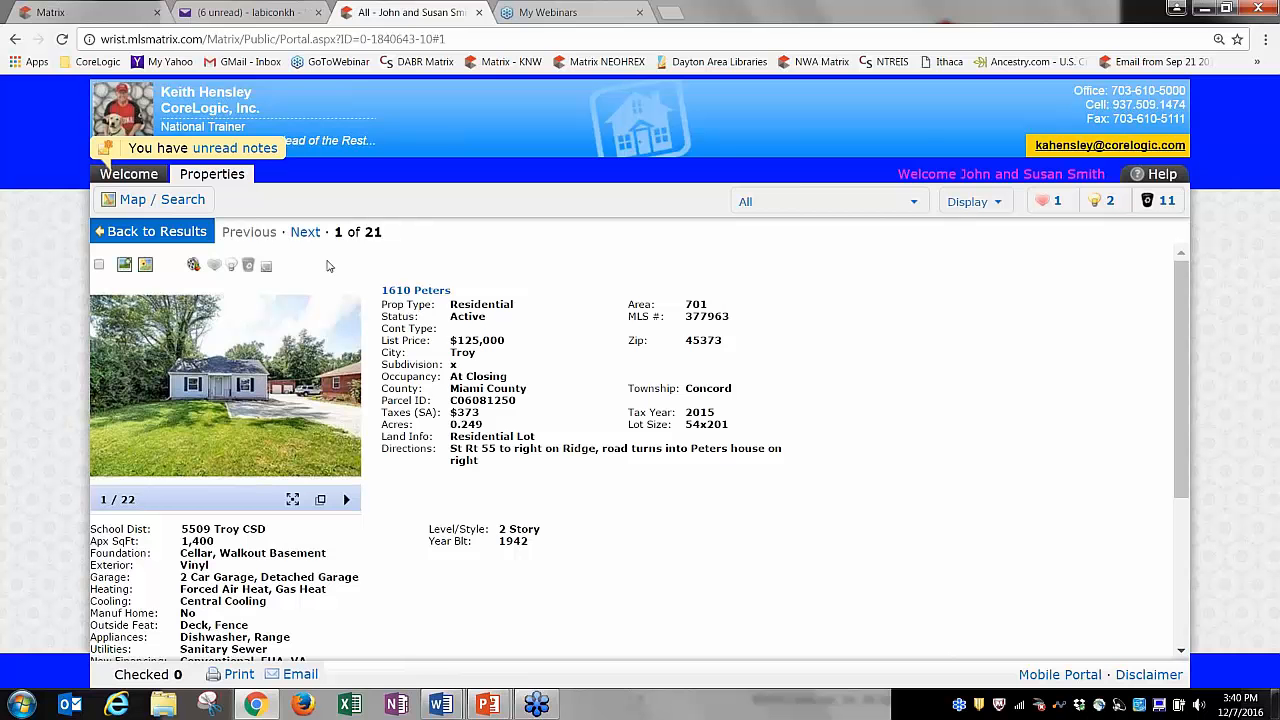
left_click(157, 231)
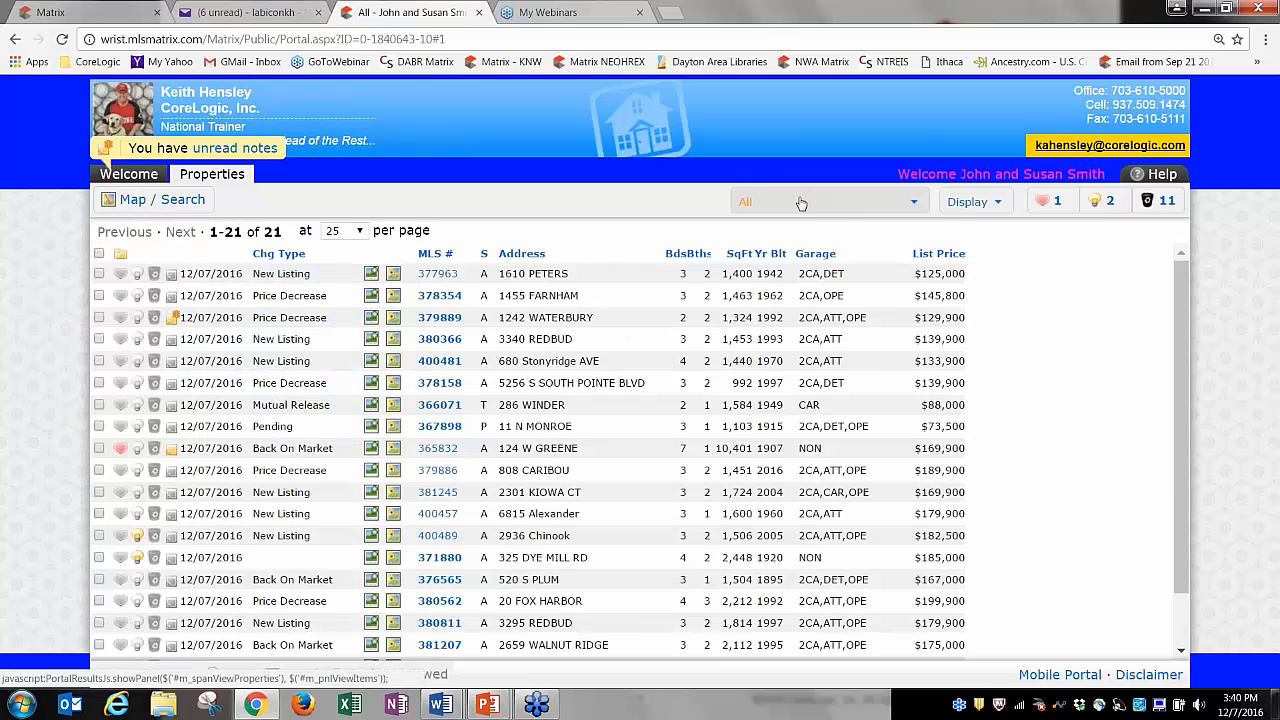
left_click(371, 275)
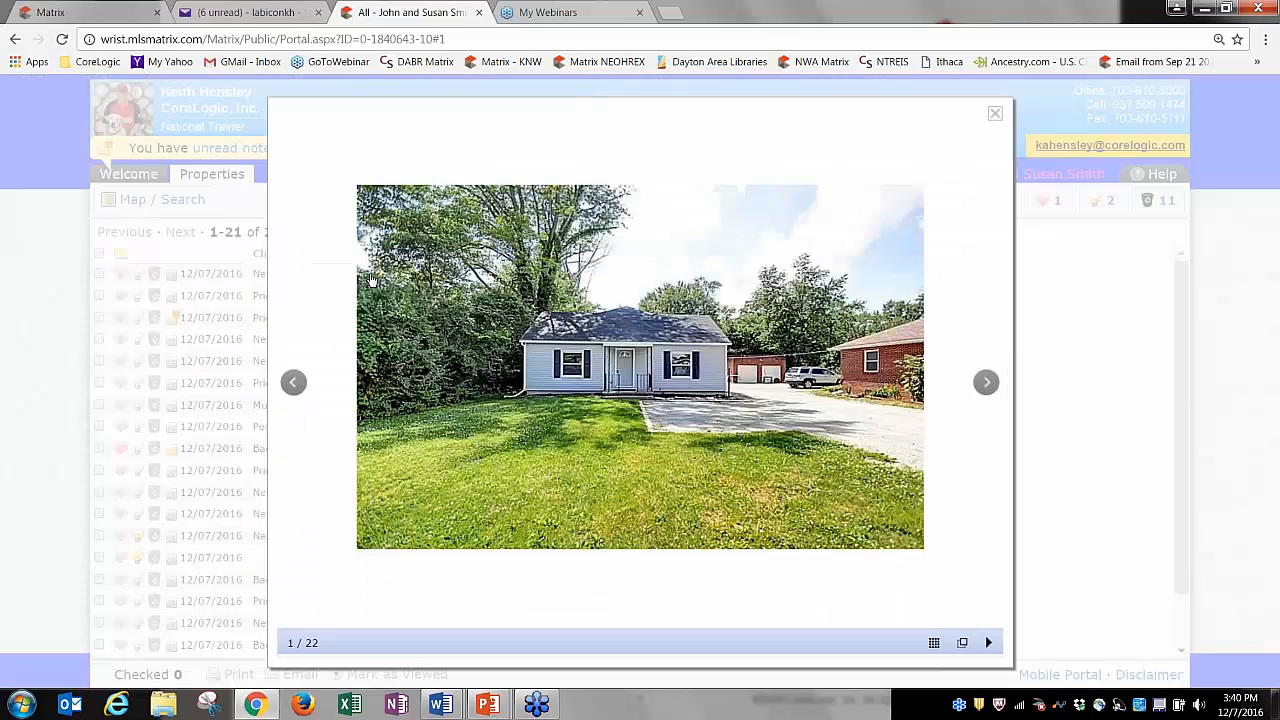
left_click(987, 382)
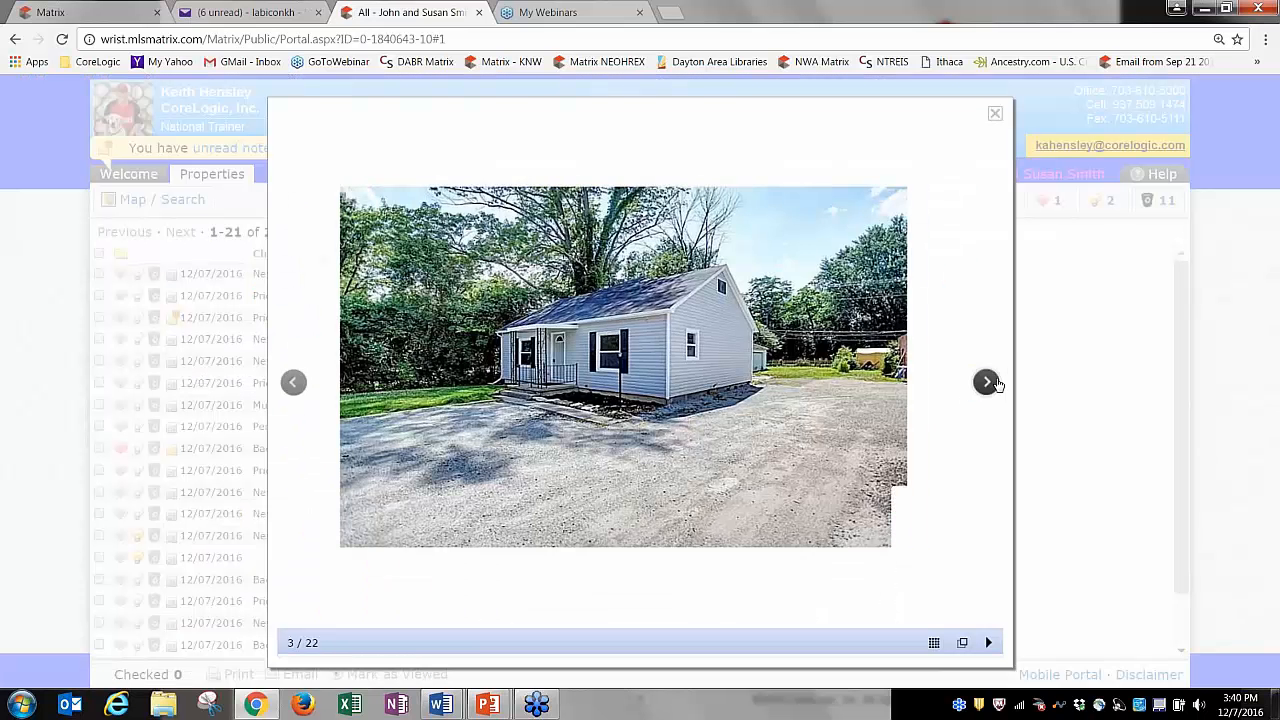
left_click(987, 382)
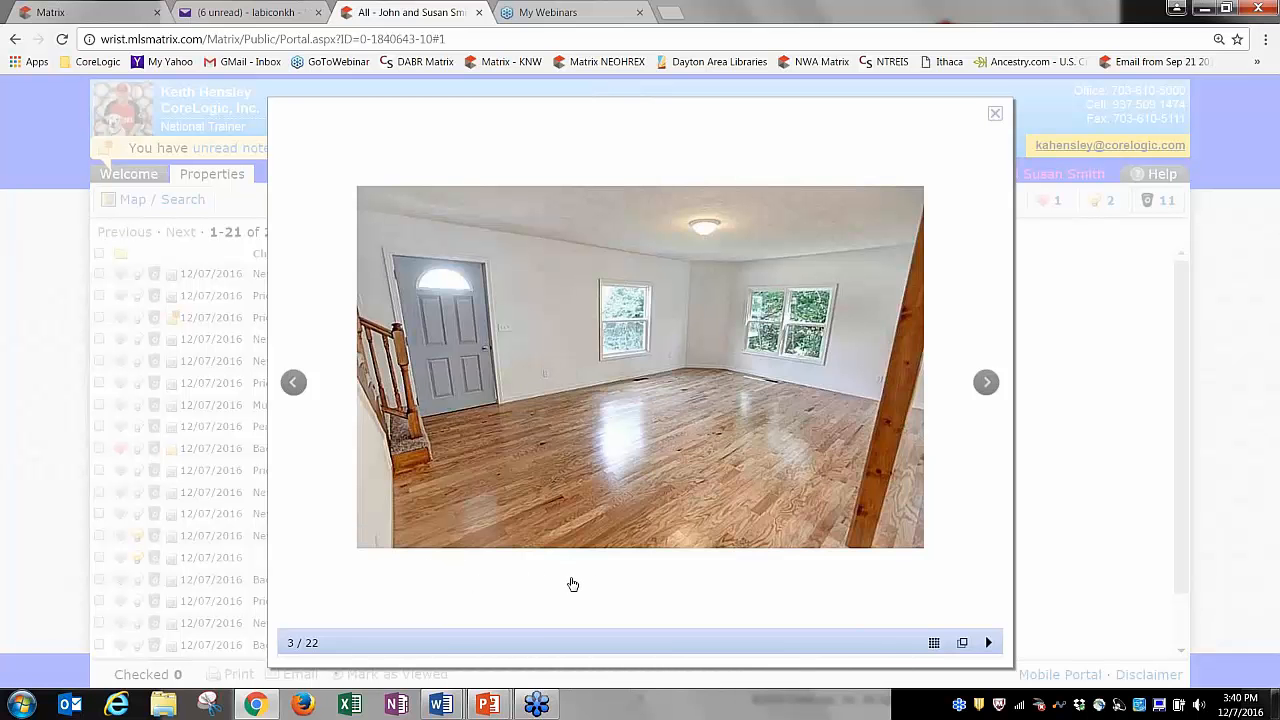
left_click(995, 114)
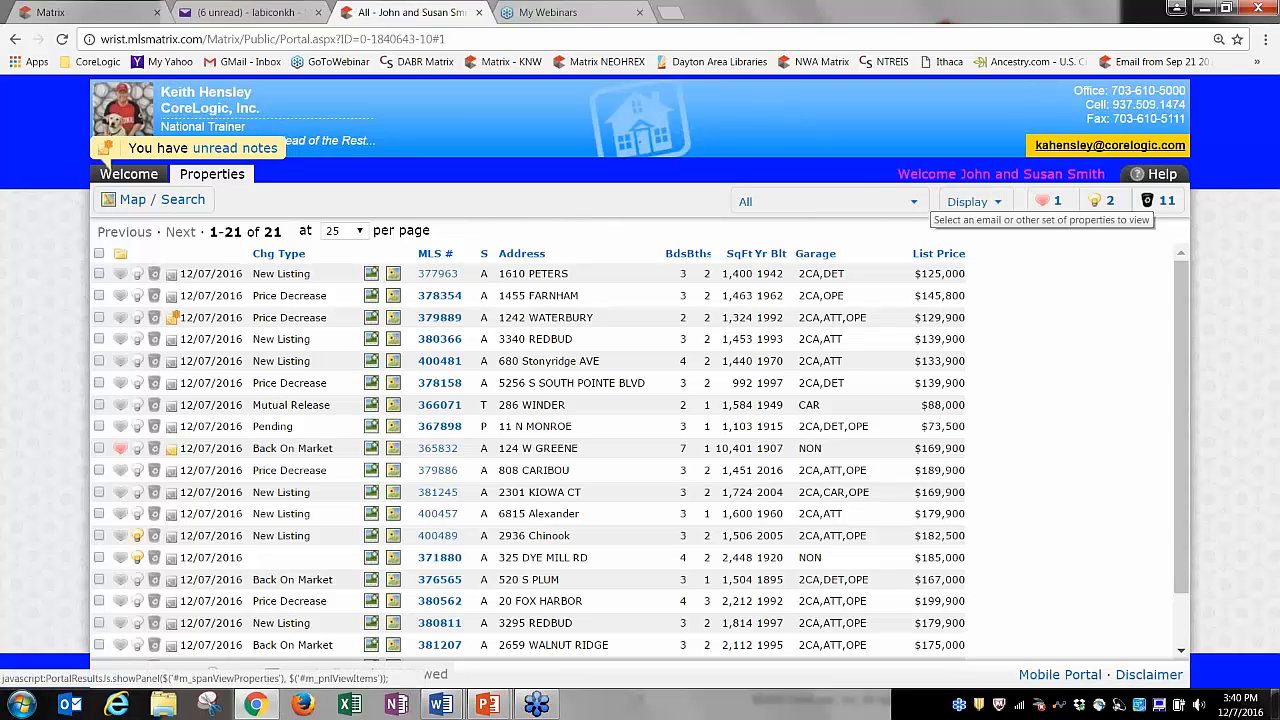
left_click(393, 274)
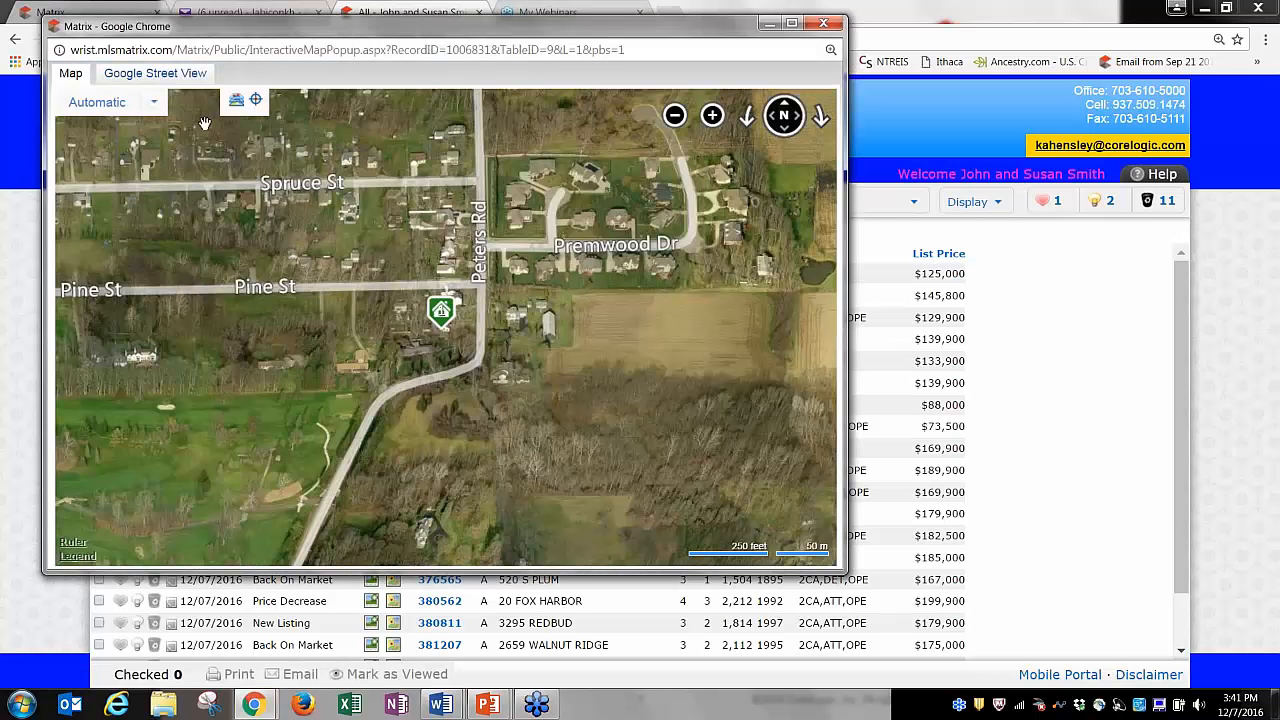
left_click(168, 76)
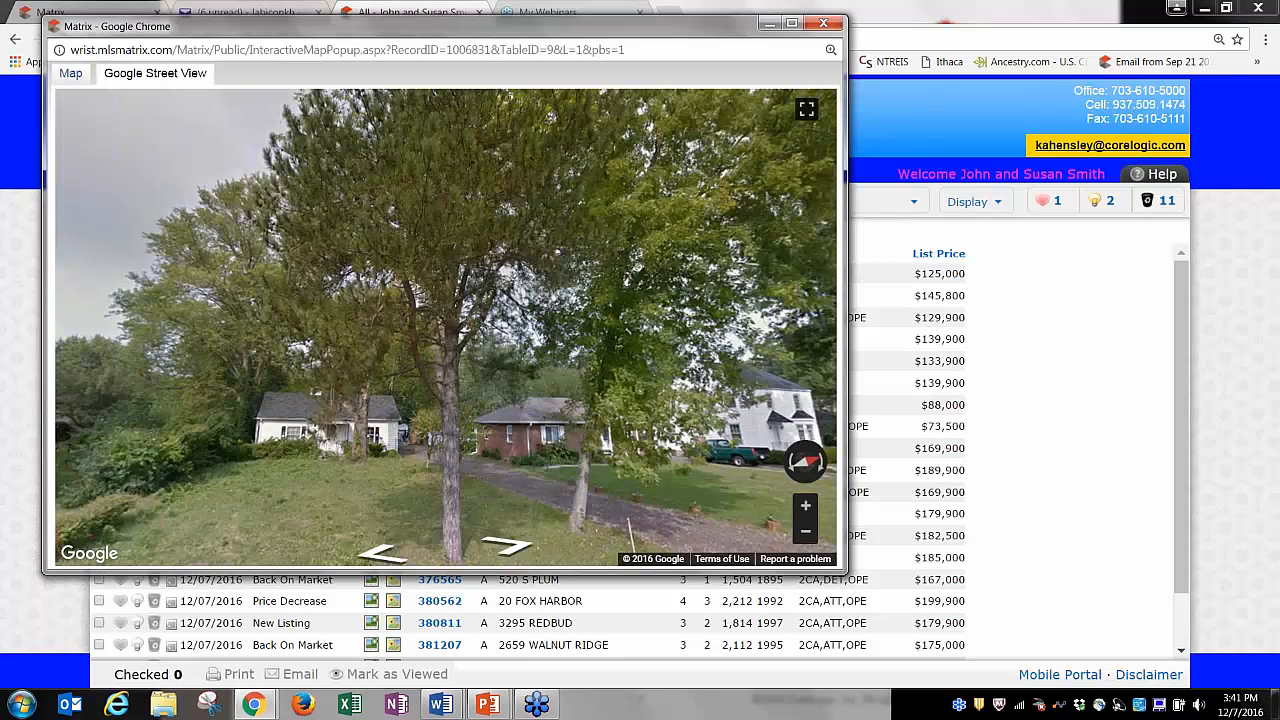
left_click(70, 76)
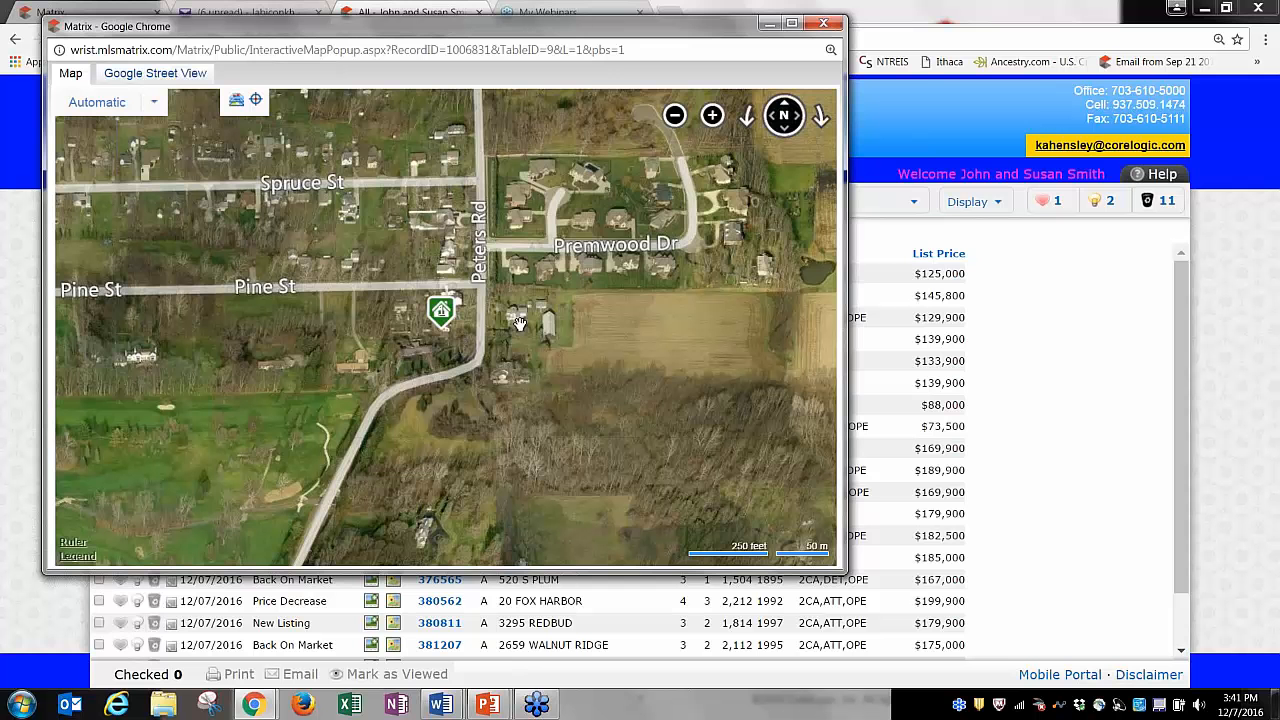
left_click(824, 23)
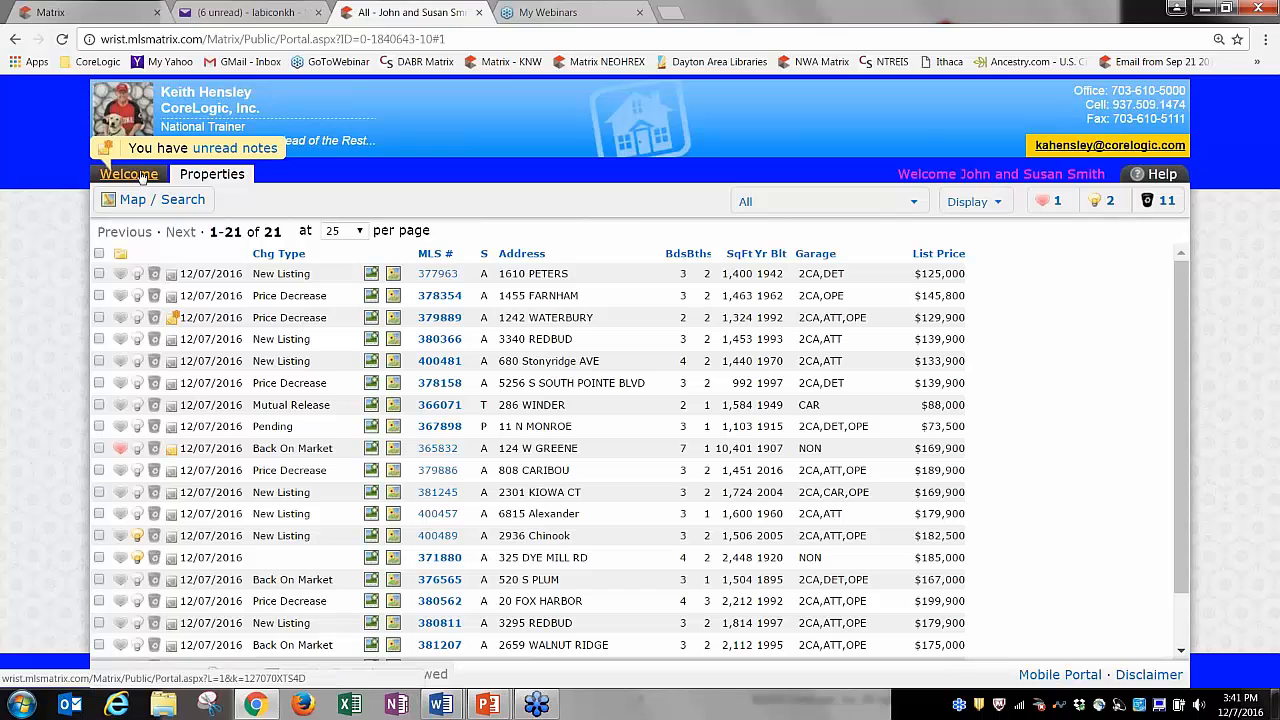
left_click(142, 176)
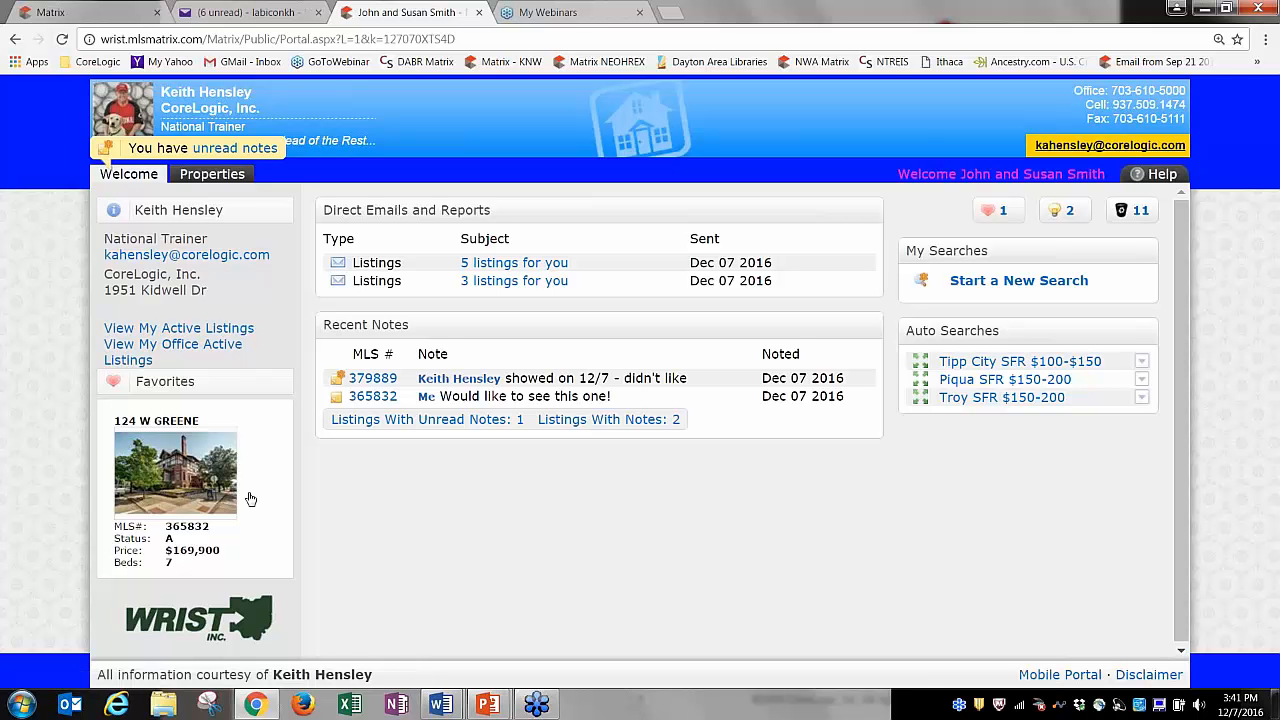
left_click(212, 175)
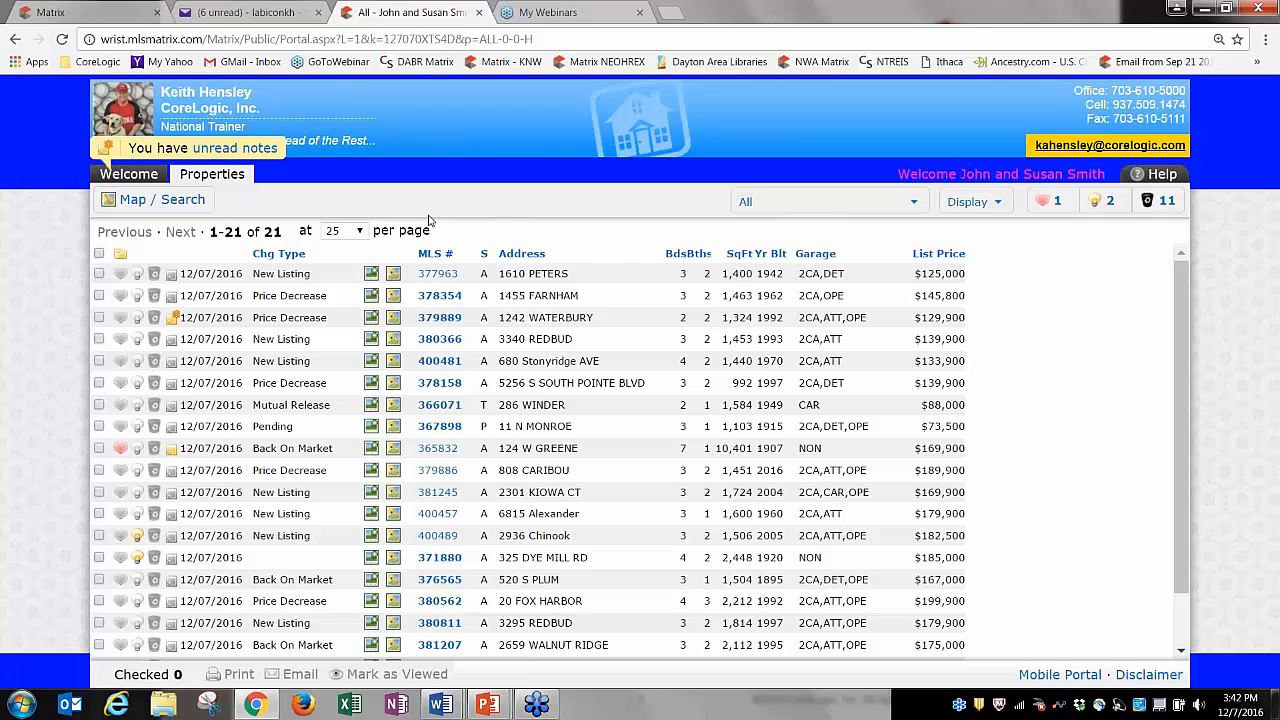
Switch from the client portal back to the Matrix tab showing the home dashboard.
left_click(128, 12)
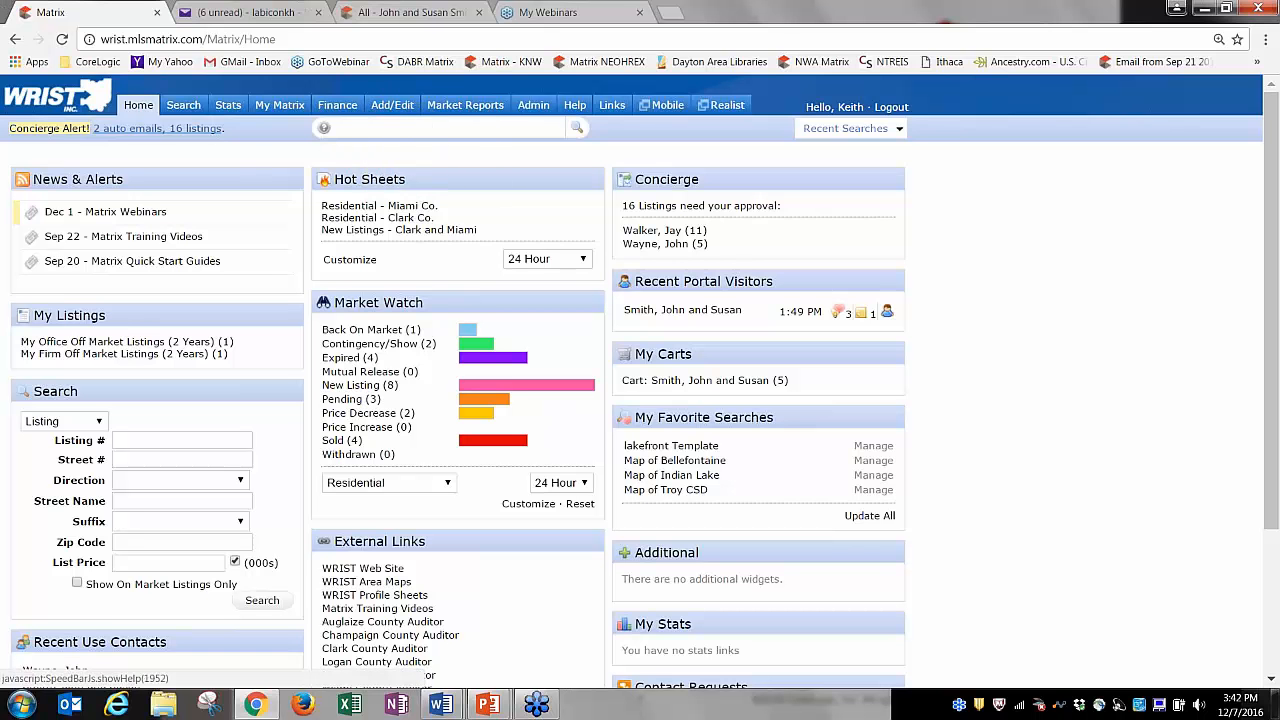
Begin a new listing from Add/Edit > Add new using the Residential form.
left_click(398, 113)
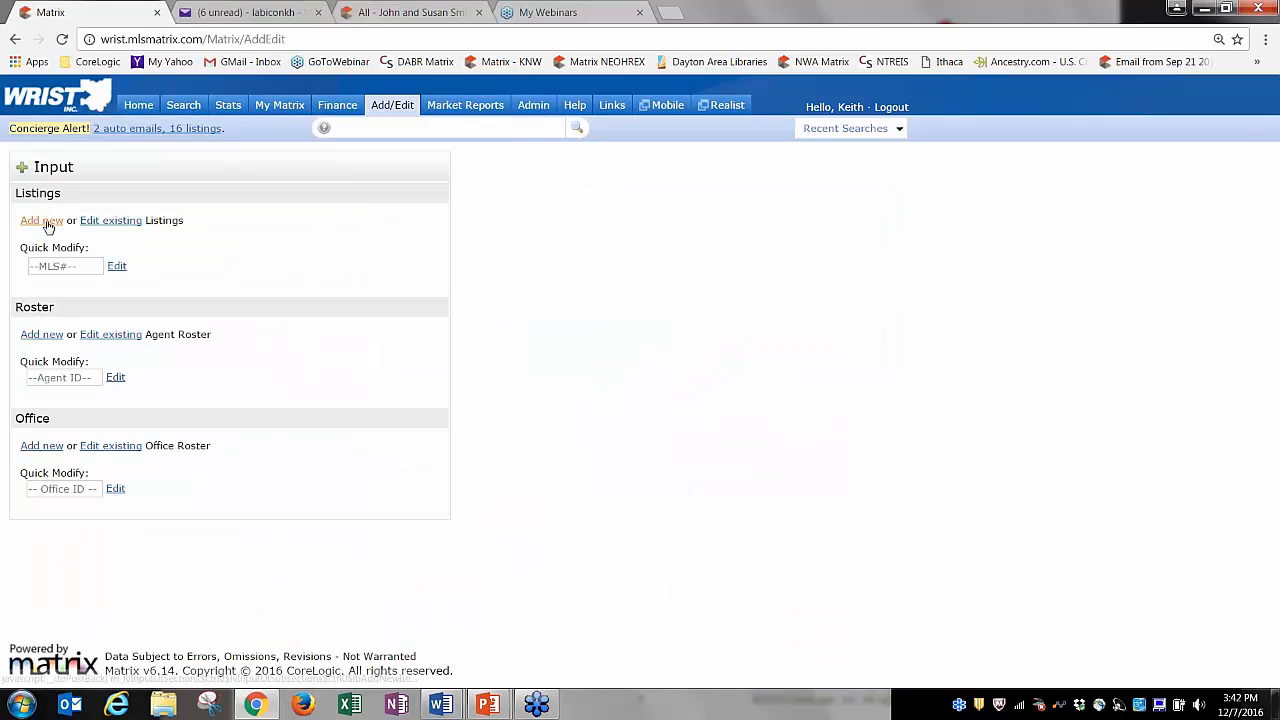
left_click(42, 222)
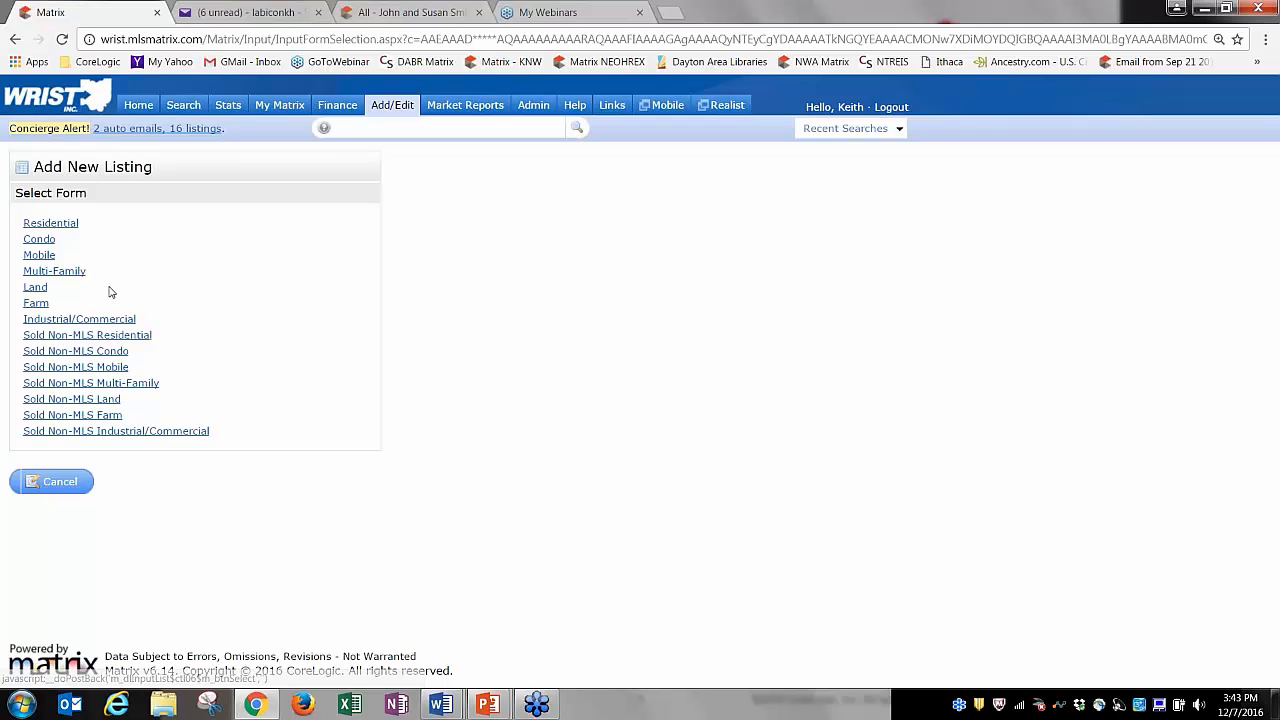
left_click(50, 223)
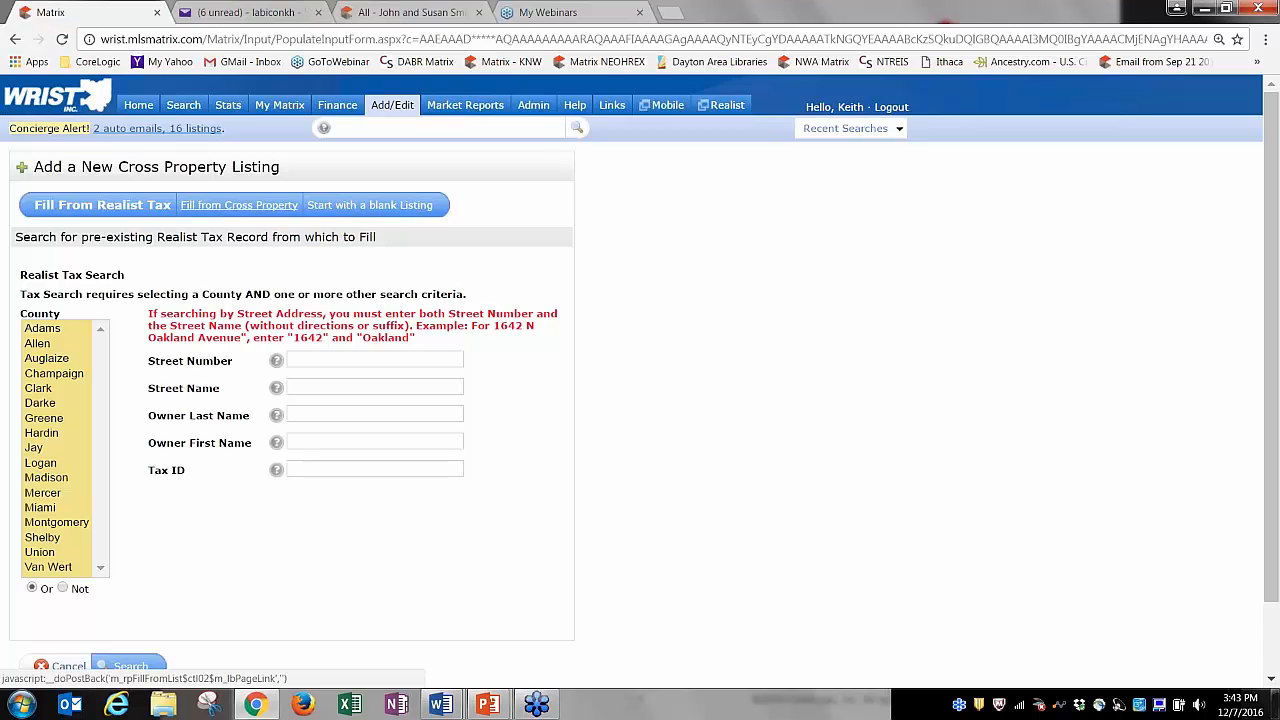
left_click(210, 207)
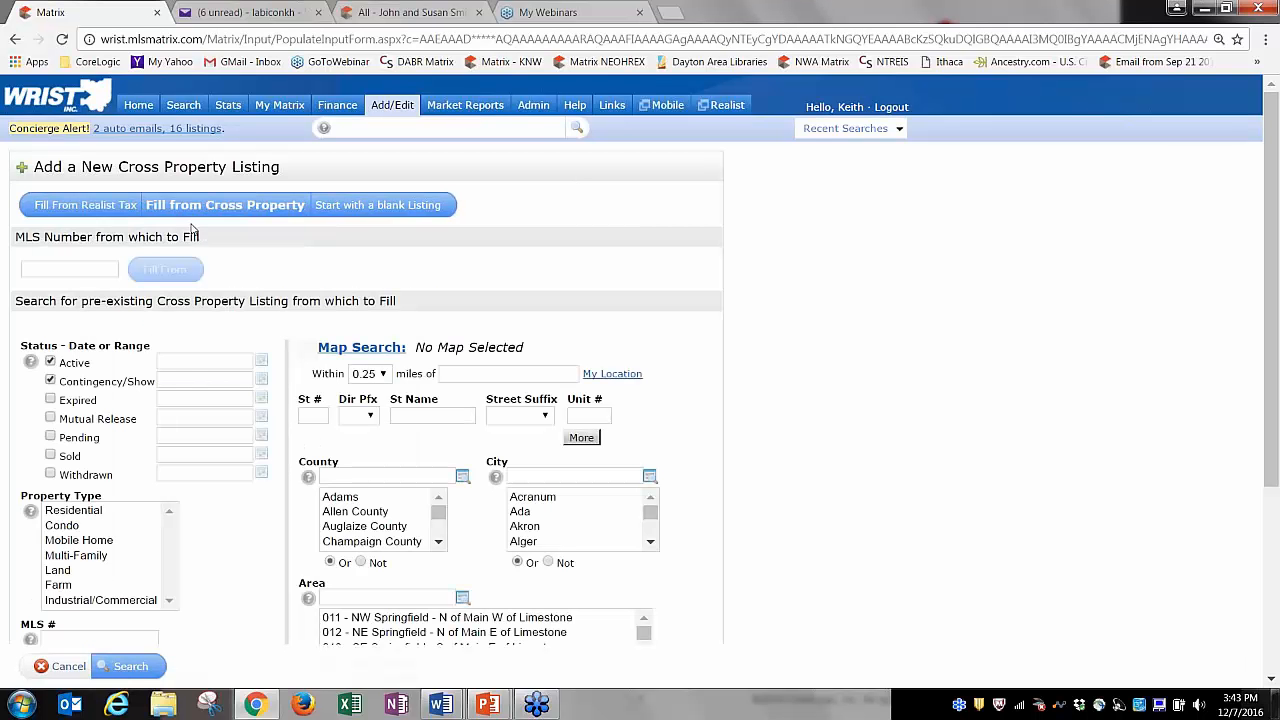
left_click(70, 271)
left_click(85, 205)
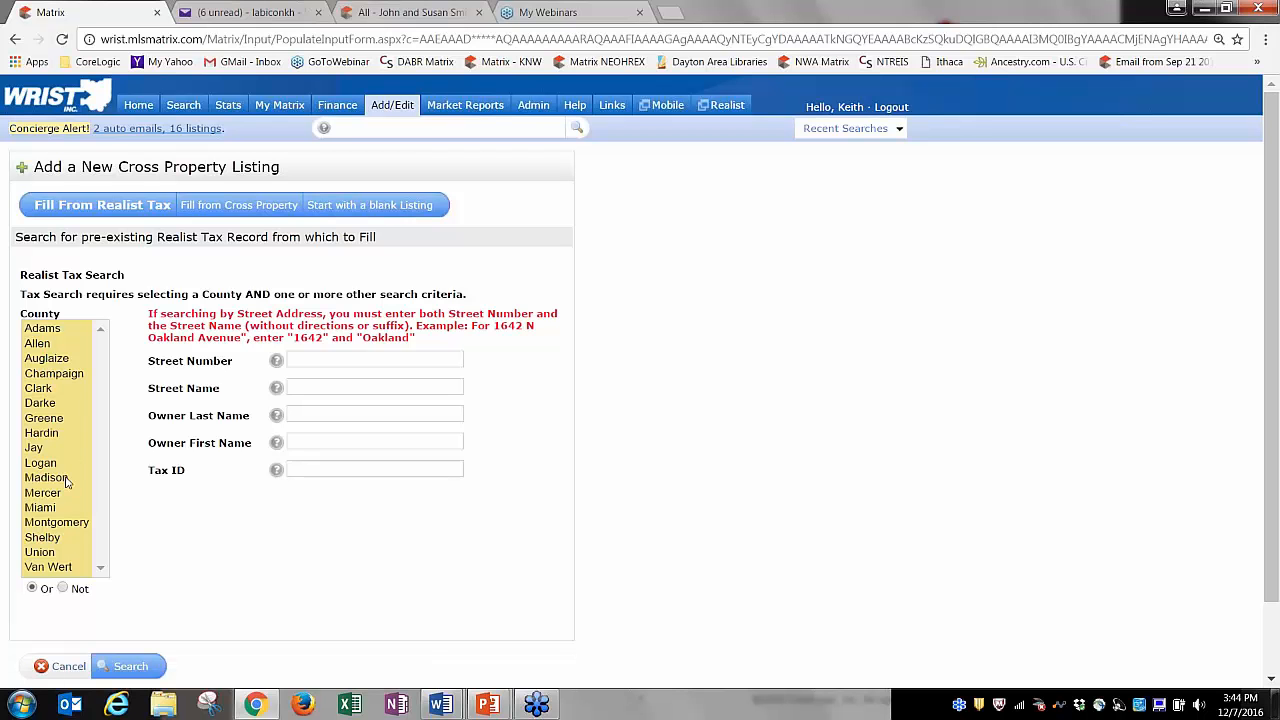
left_click(50, 511)
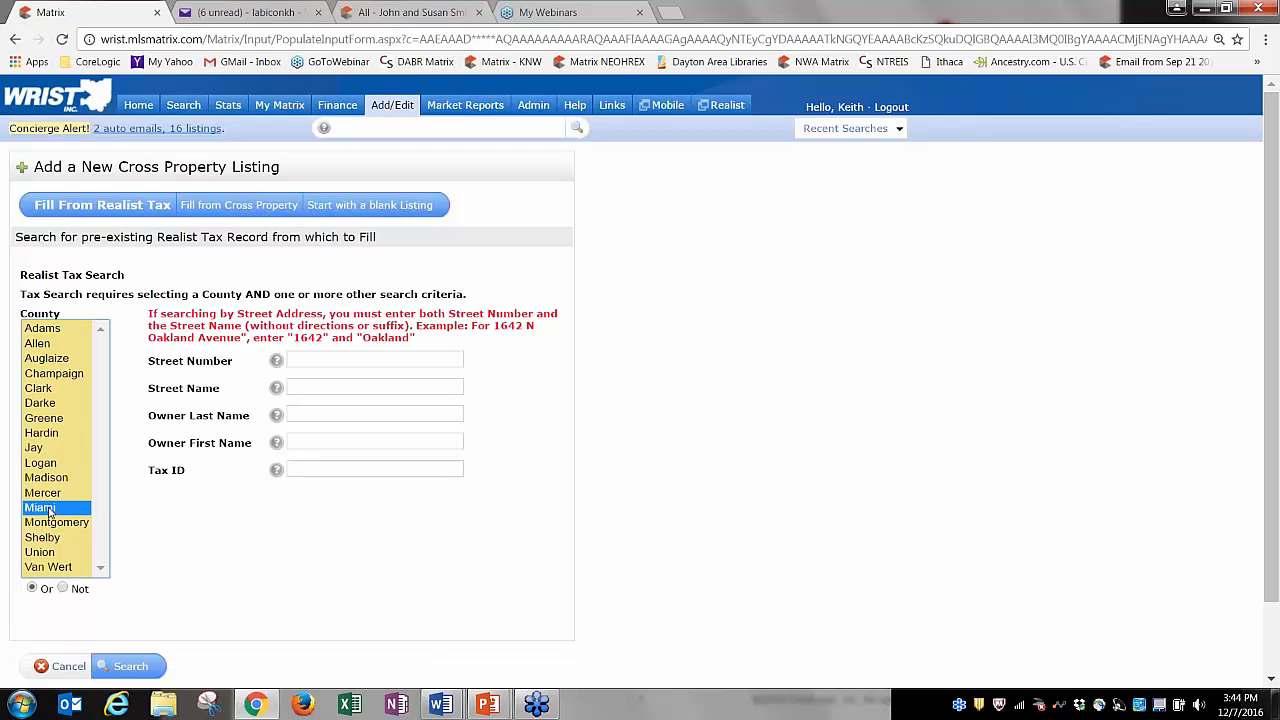
left_click(346, 364)
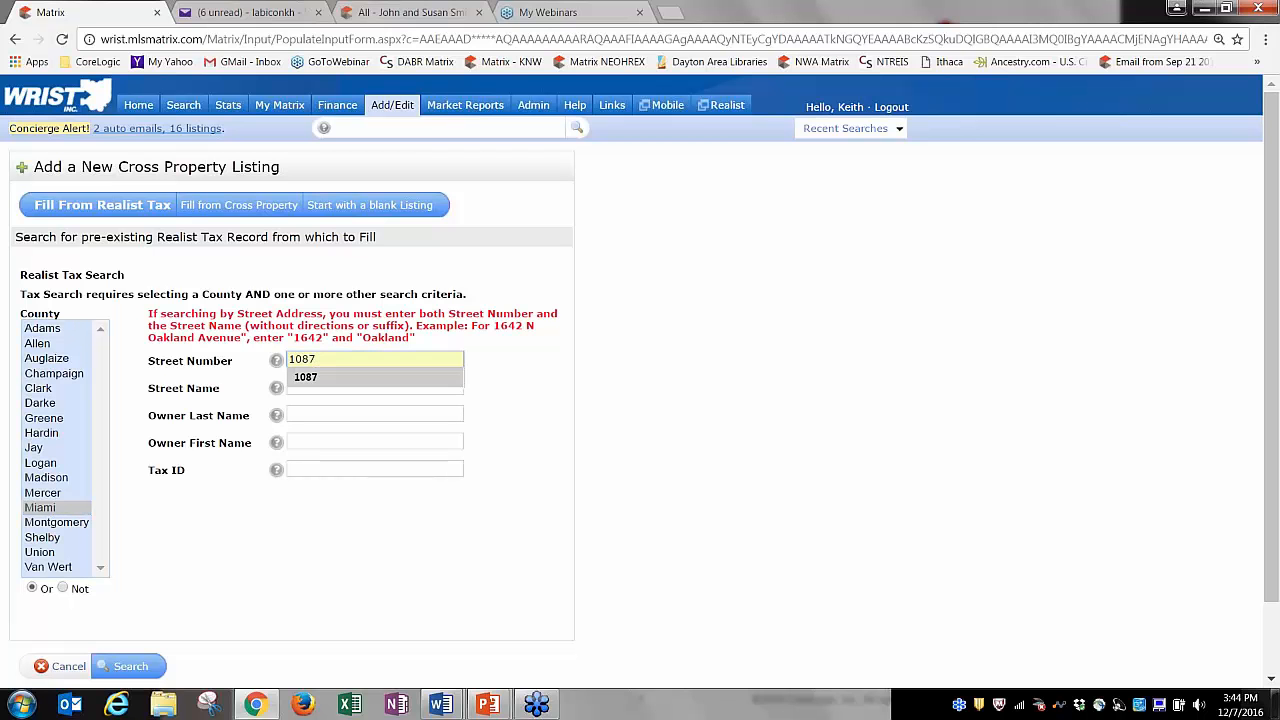
left_click(362, 415)
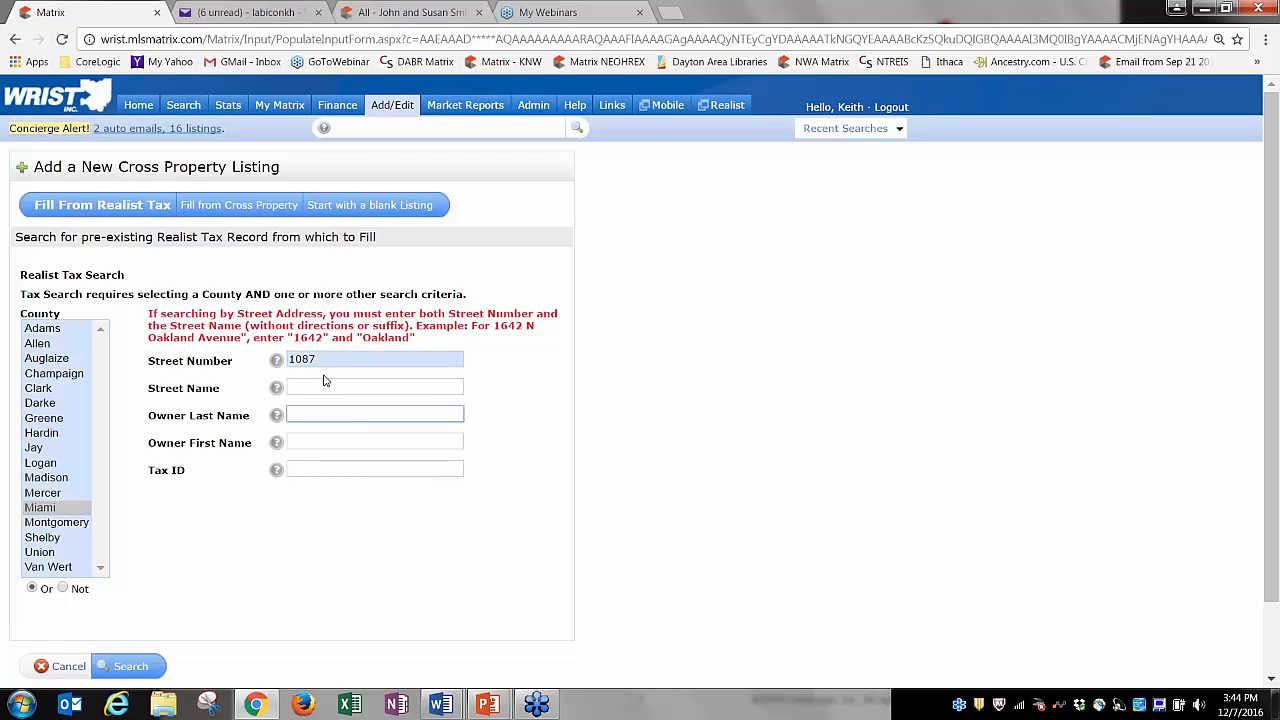
left_click(324, 386)
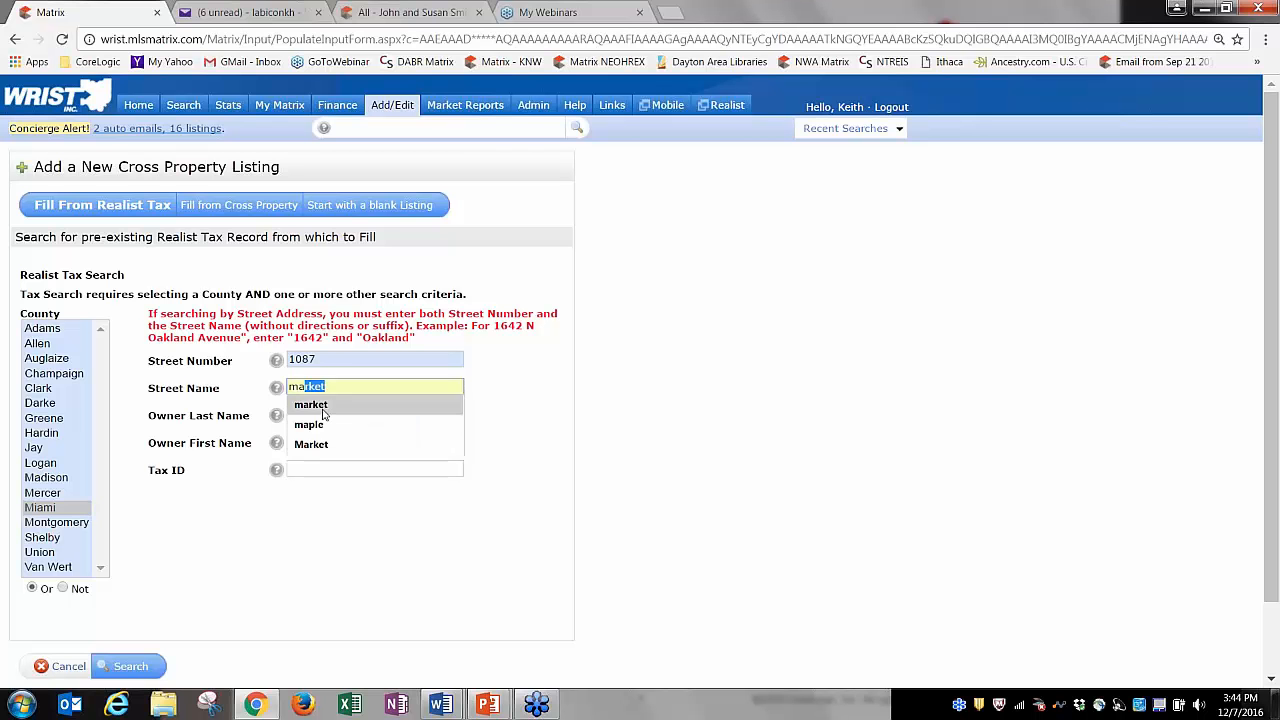
left_click(321, 408)
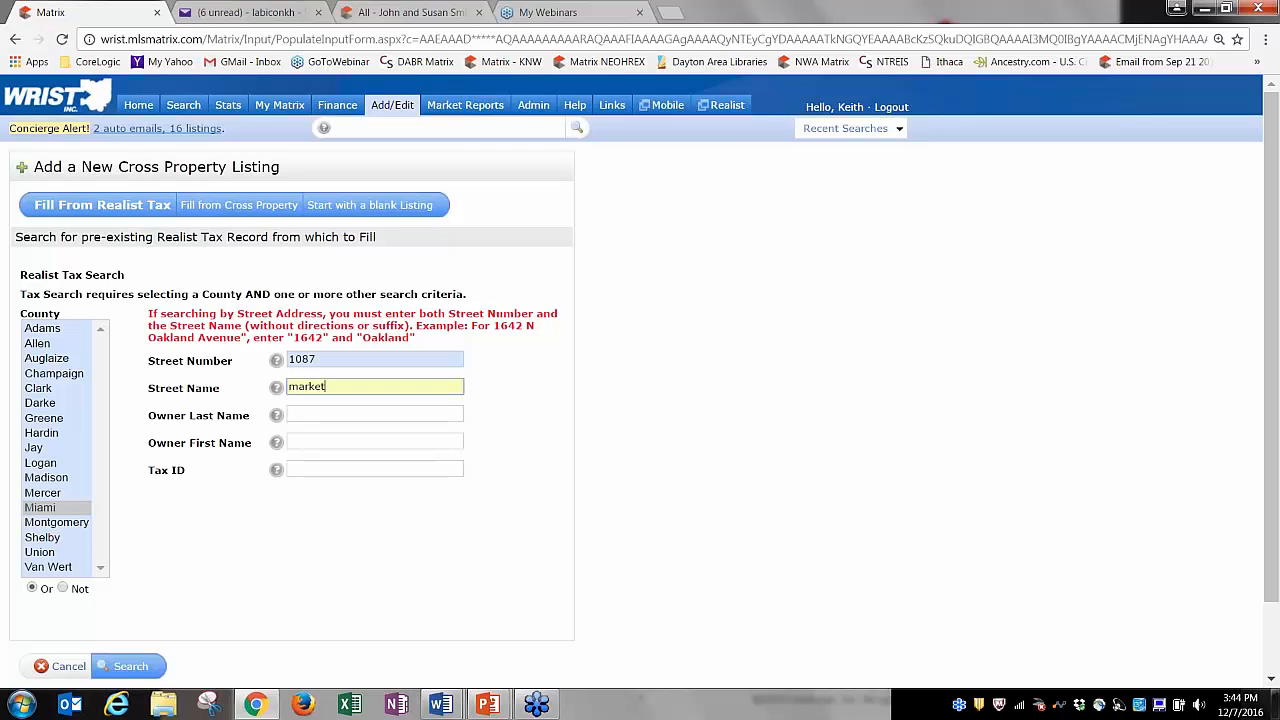
left_click(151, 662)
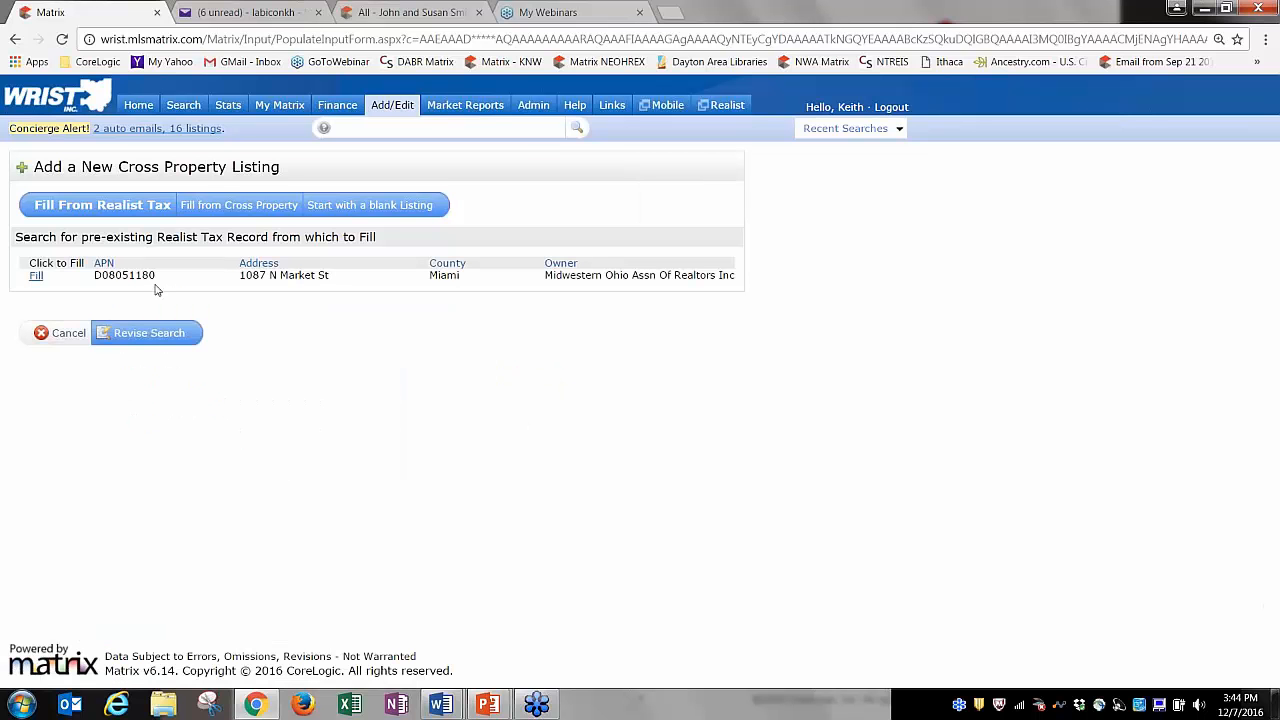
left_click(36, 276)
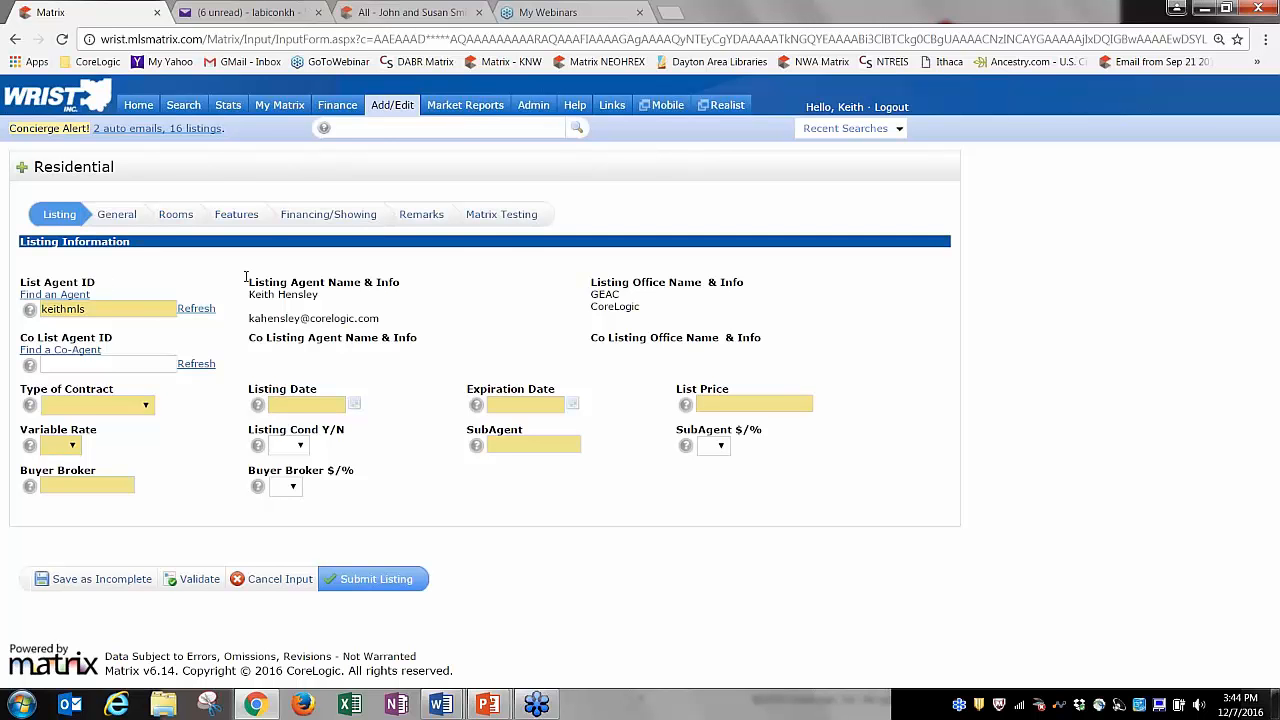
left_click(123, 216)
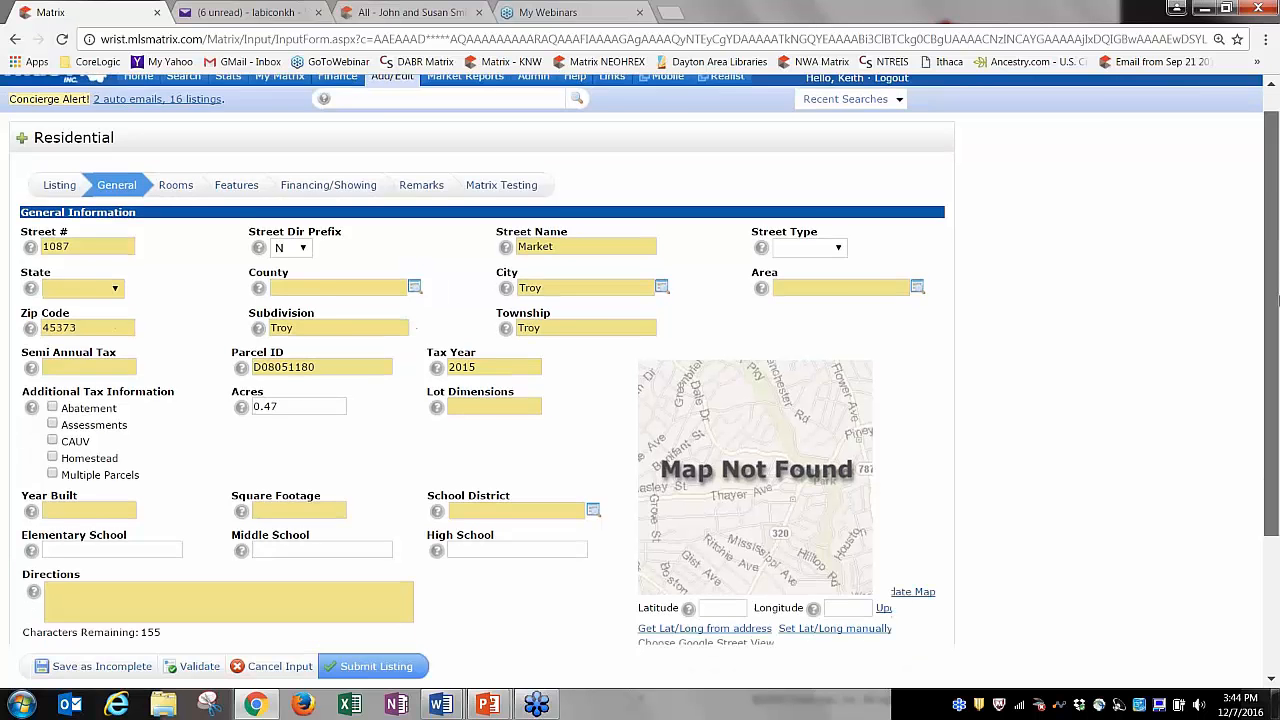
left_click_drag(1271, 260, 1278, 400)
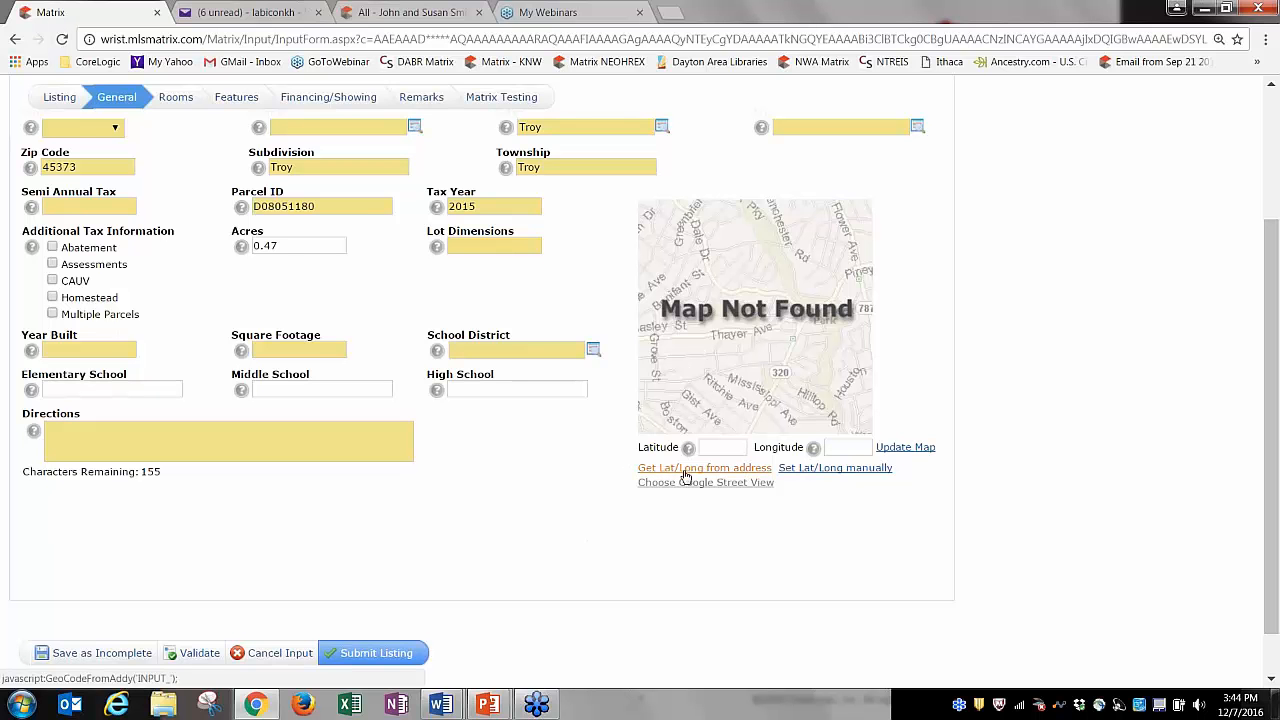
left_click(686, 476)
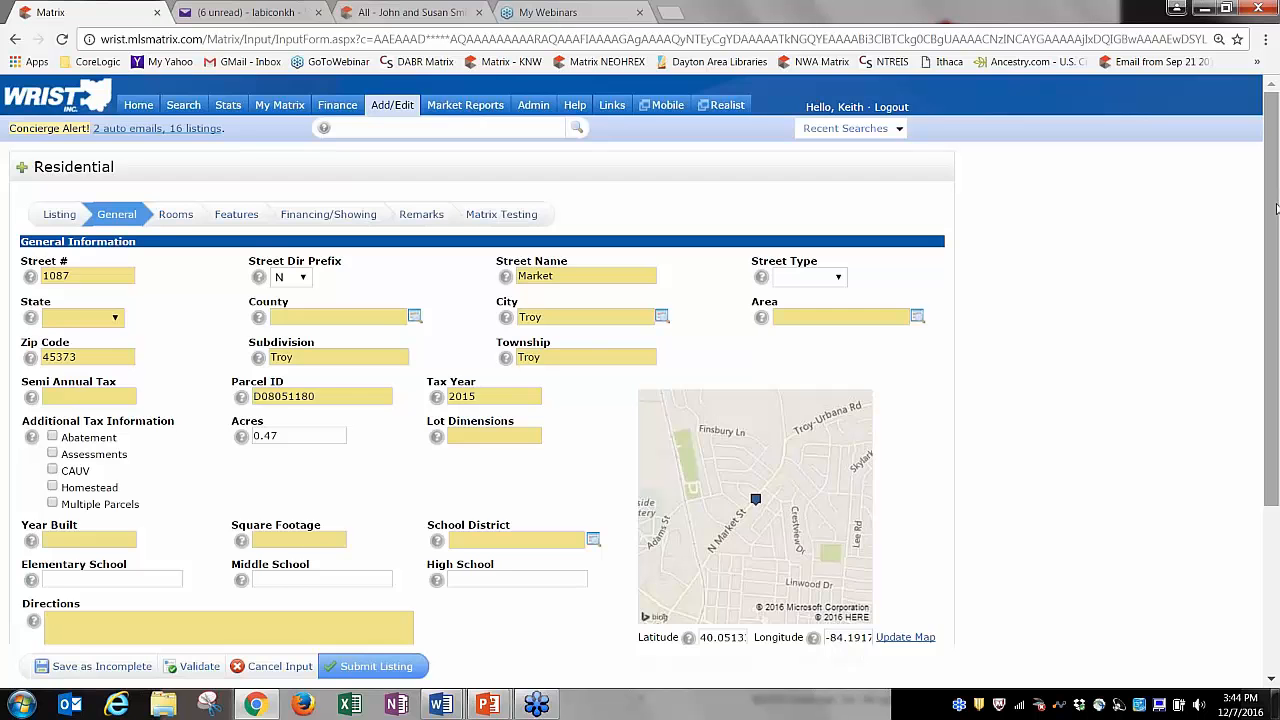
scroll(1276, 208, "down", 3)
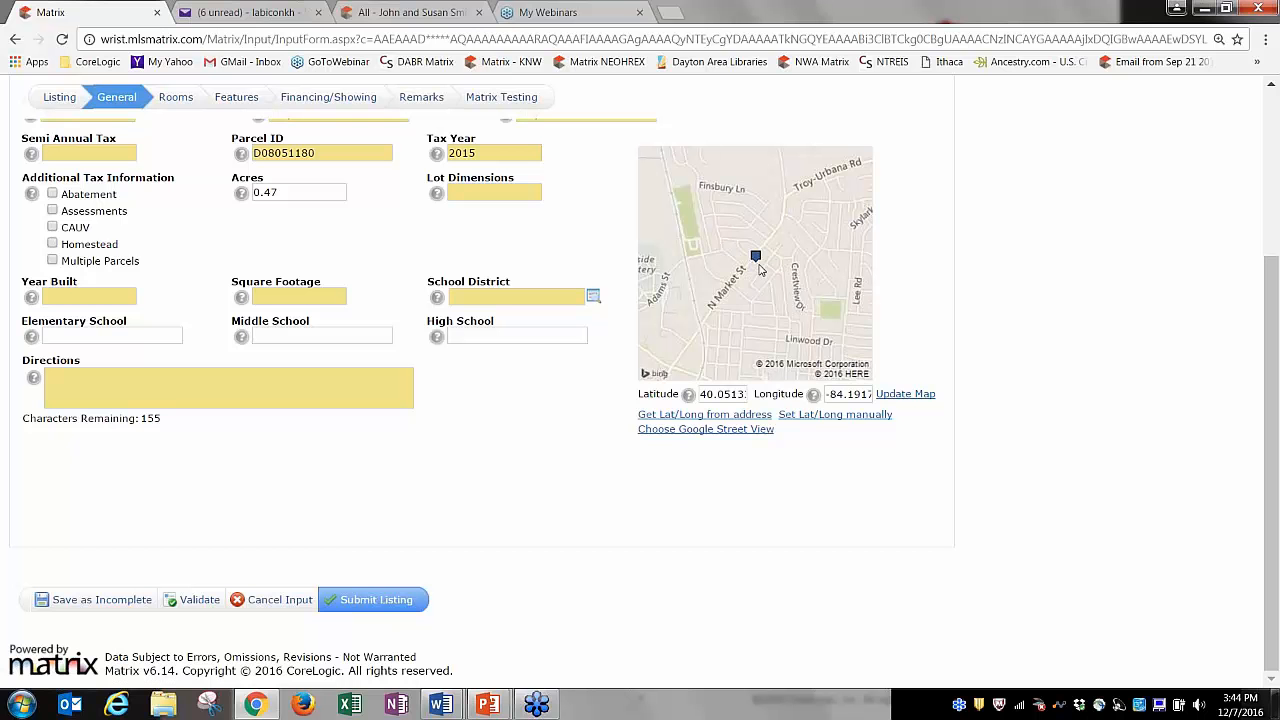
Open the location map and navigate around Troy to bring the listing pin into view.
left_click(830, 415)
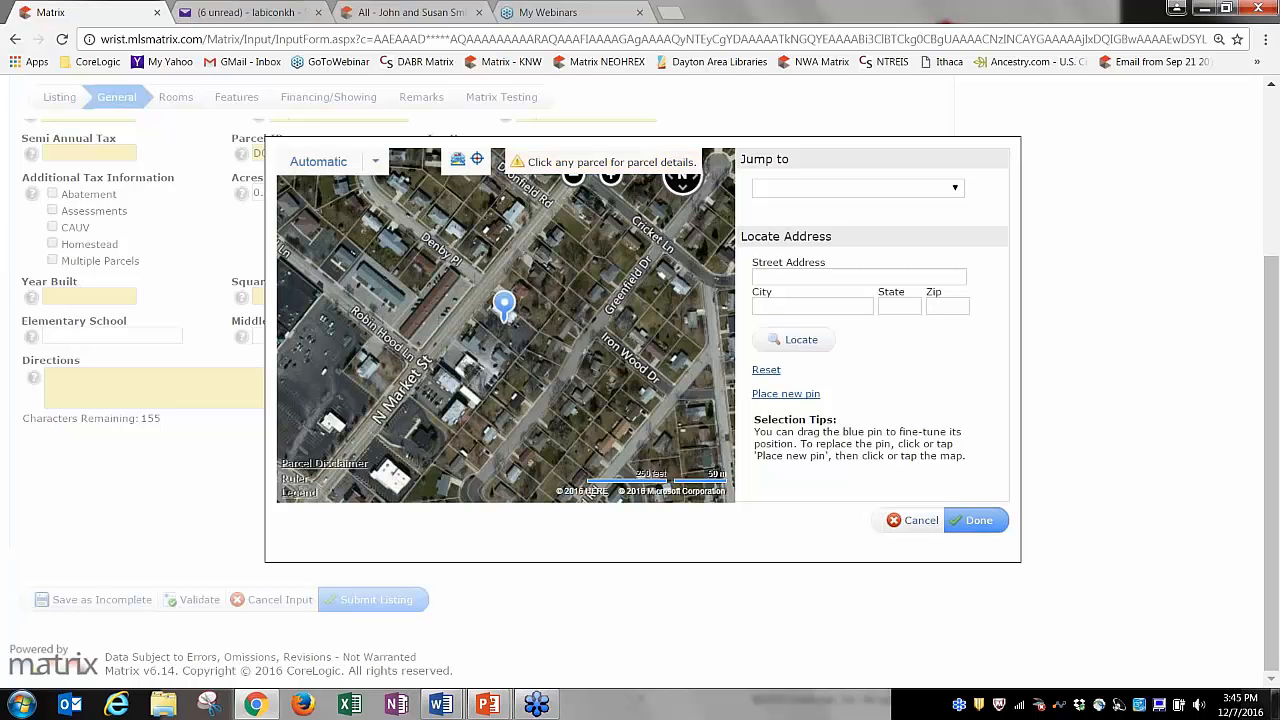
left_click(573, 190)
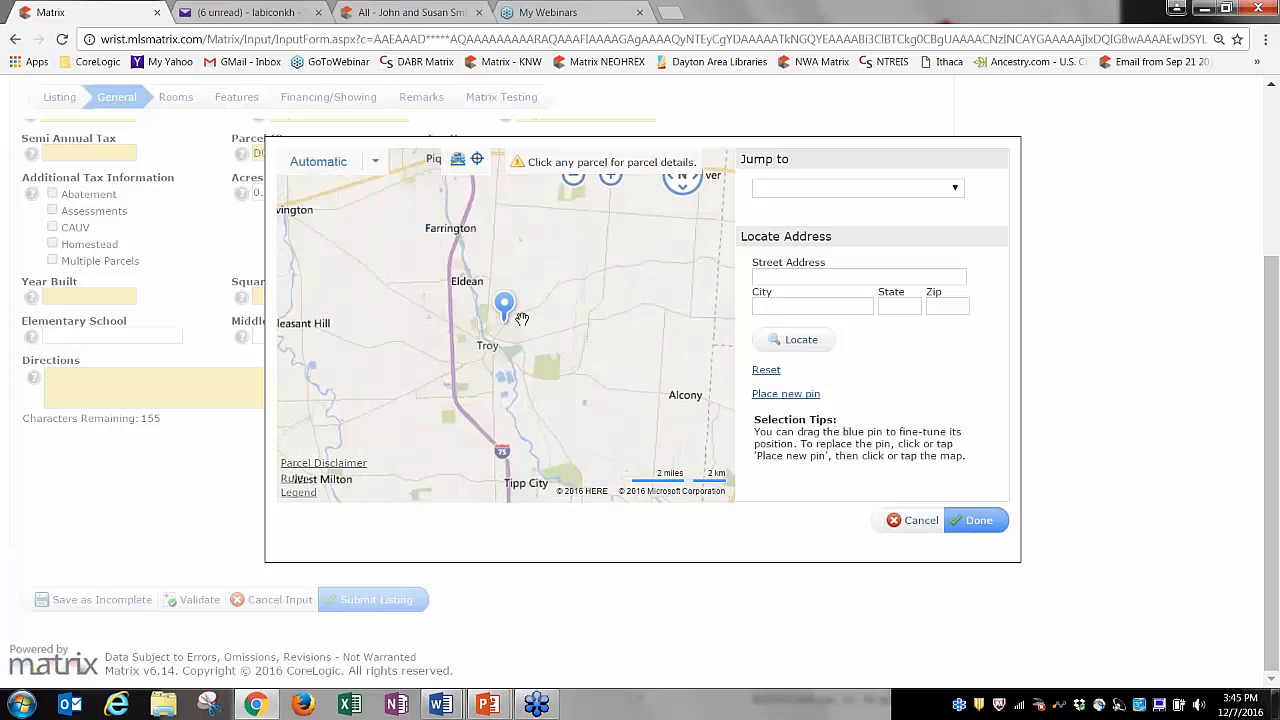
left_click_drag(536, 336, 544, 364)
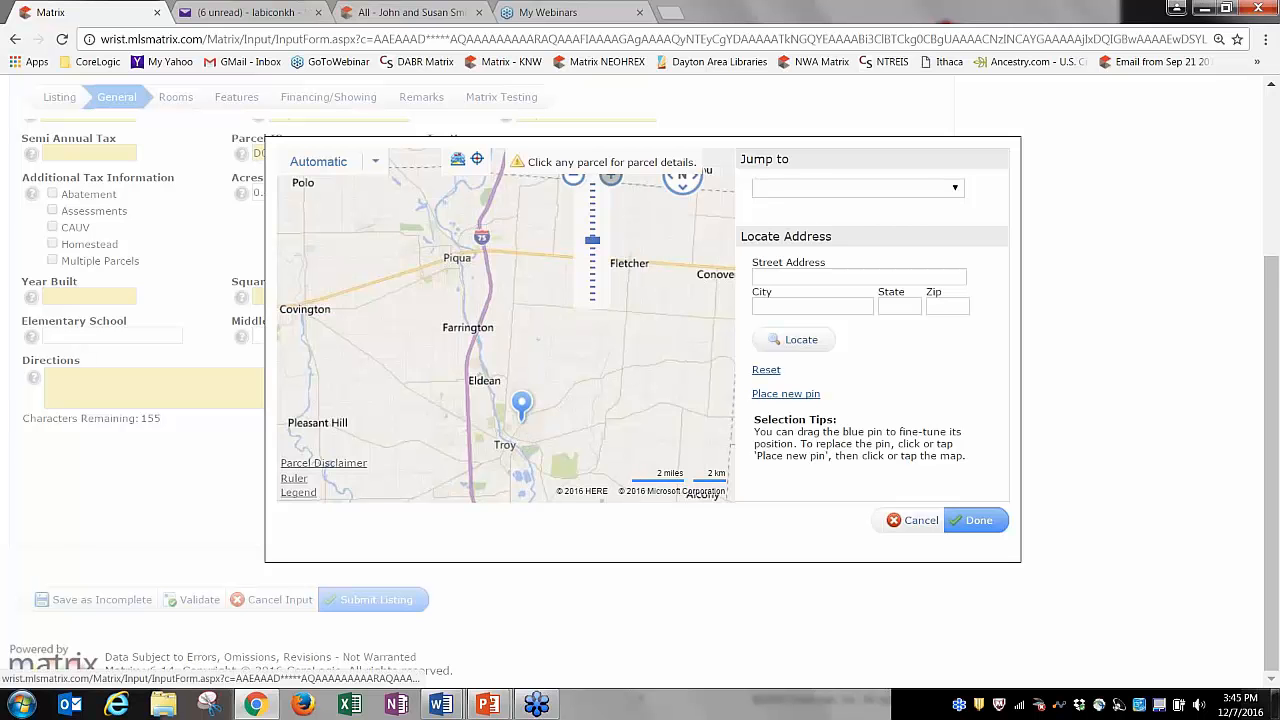
left_click(610, 177)
left_click_drag(551, 360, 493, 245)
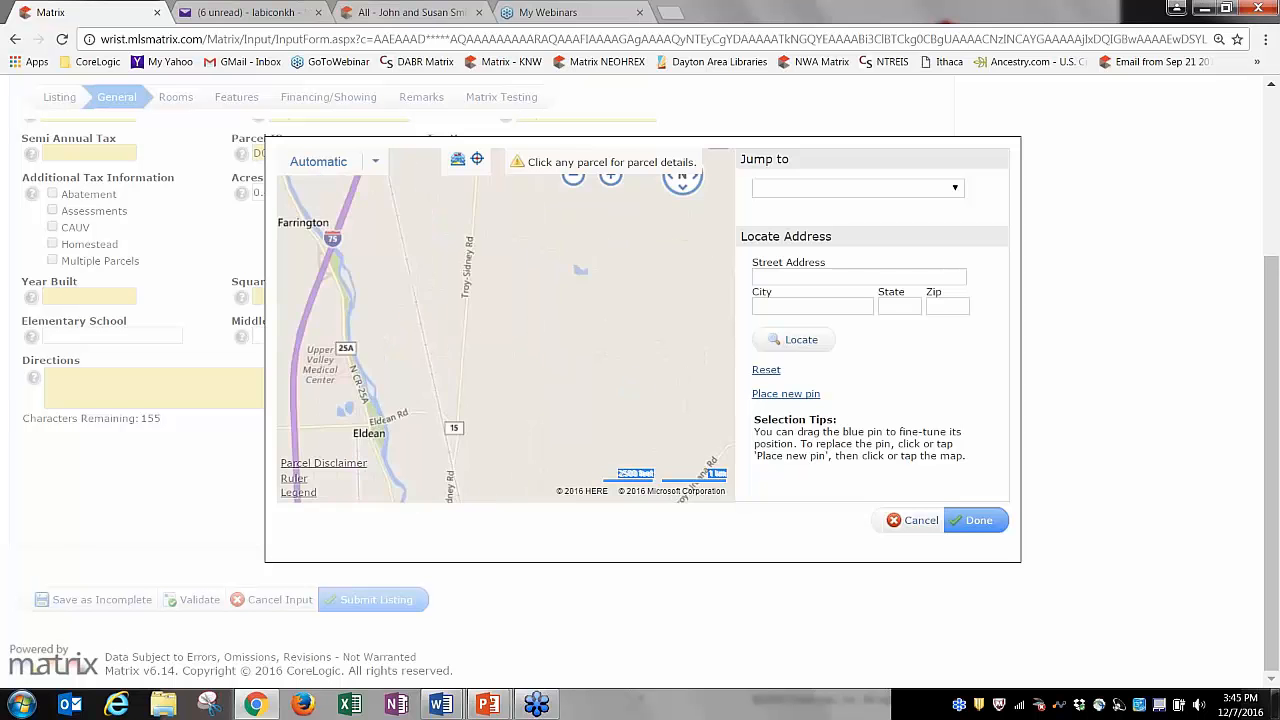
left_click_drag(534, 473, 508, 123)
left_click_drag(542, 234, 529, 367)
double_click(610, 177)
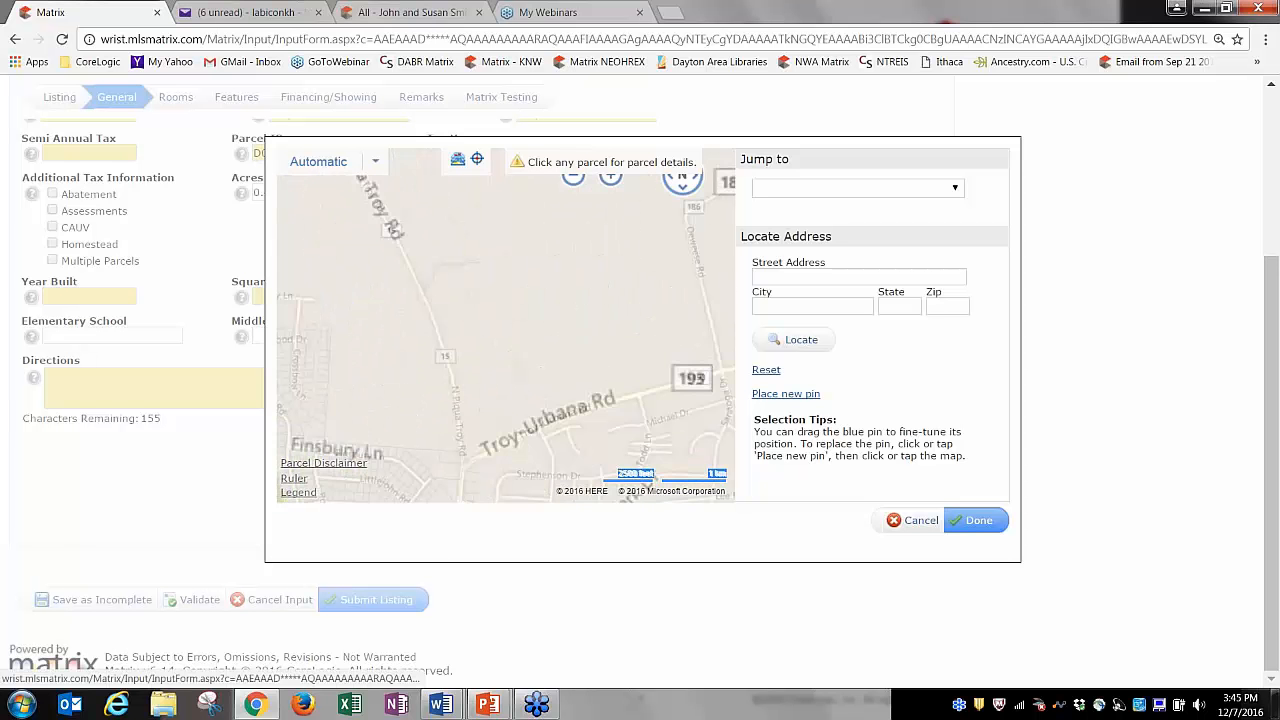
left_click_drag(478, 428, 562, 250)
left_click_drag(655, 205, 600, 331)
left_click_drag(520, 367, 550, 329)
left_click(488, 374)
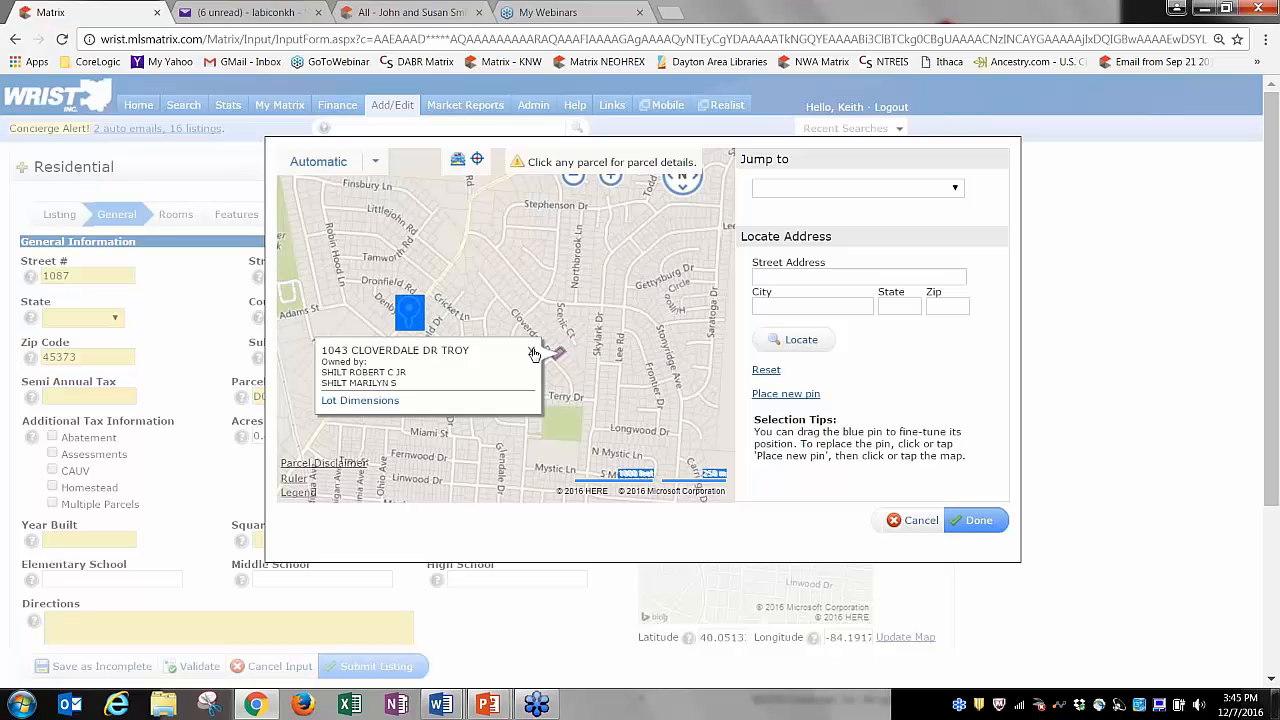
left_click(531, 348)
left_click_drag(453, 373, 586, 392)
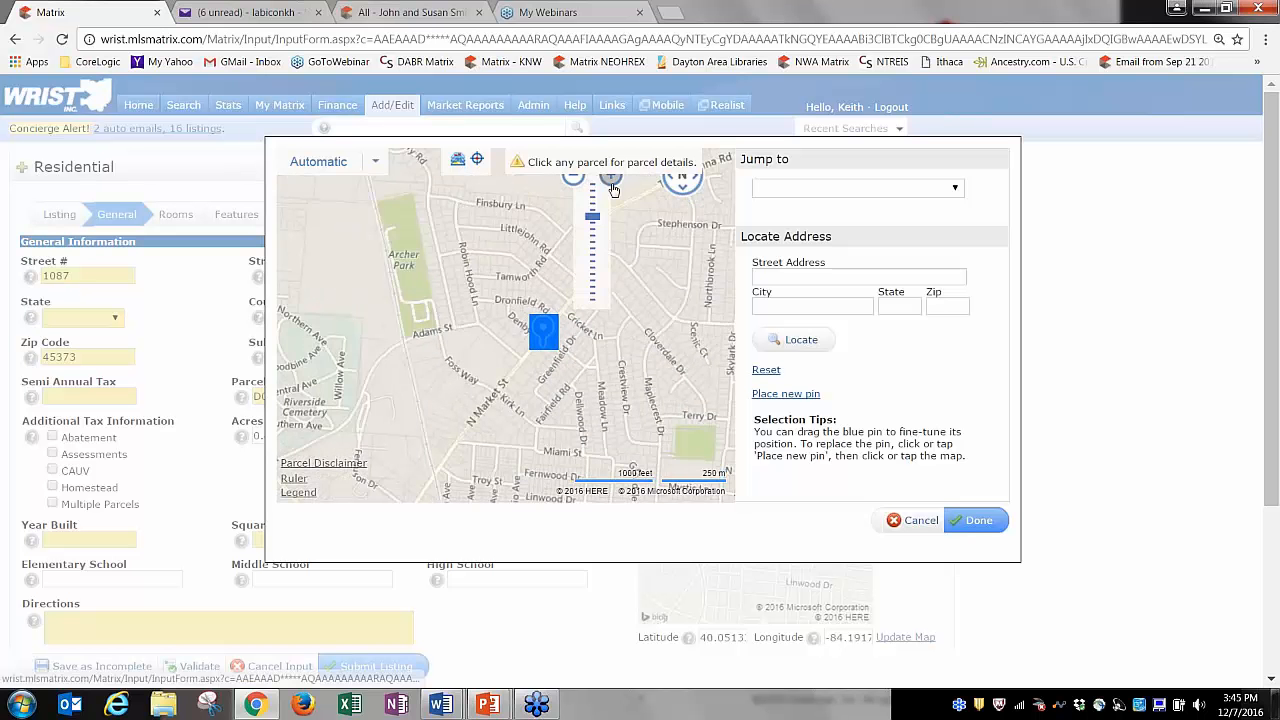
left_click(610, 178)
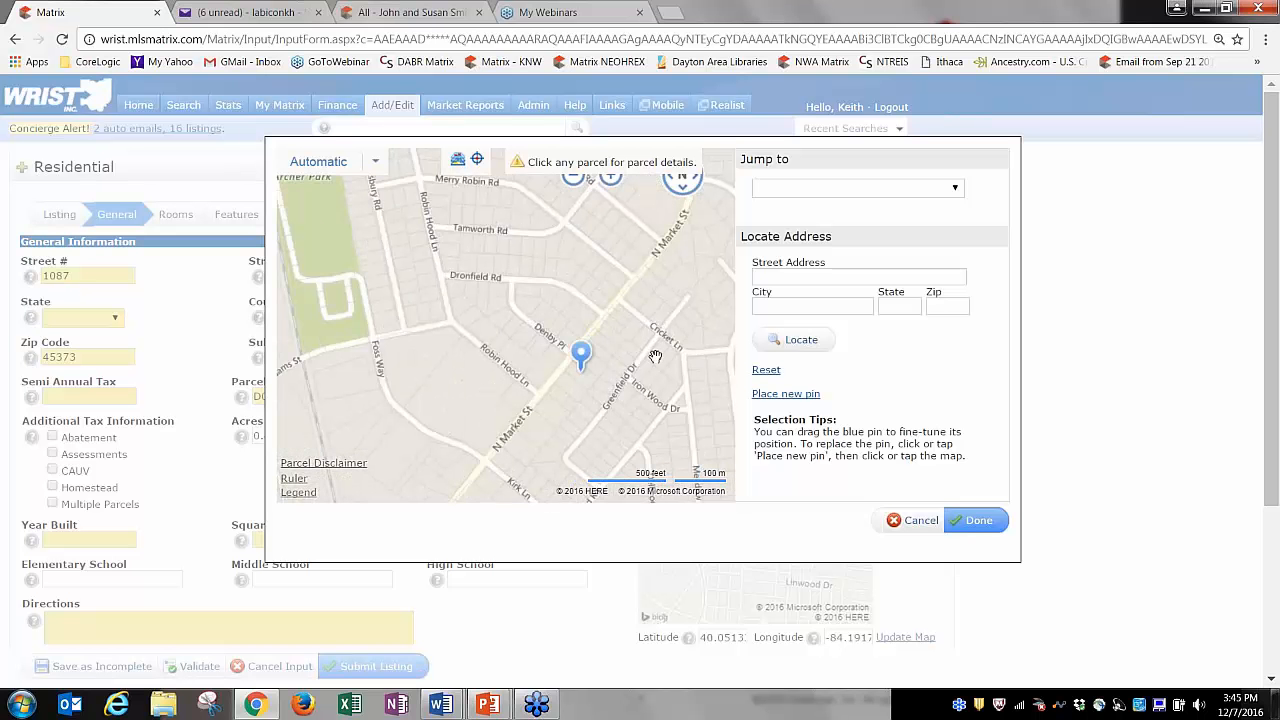
left_click(610, 178)
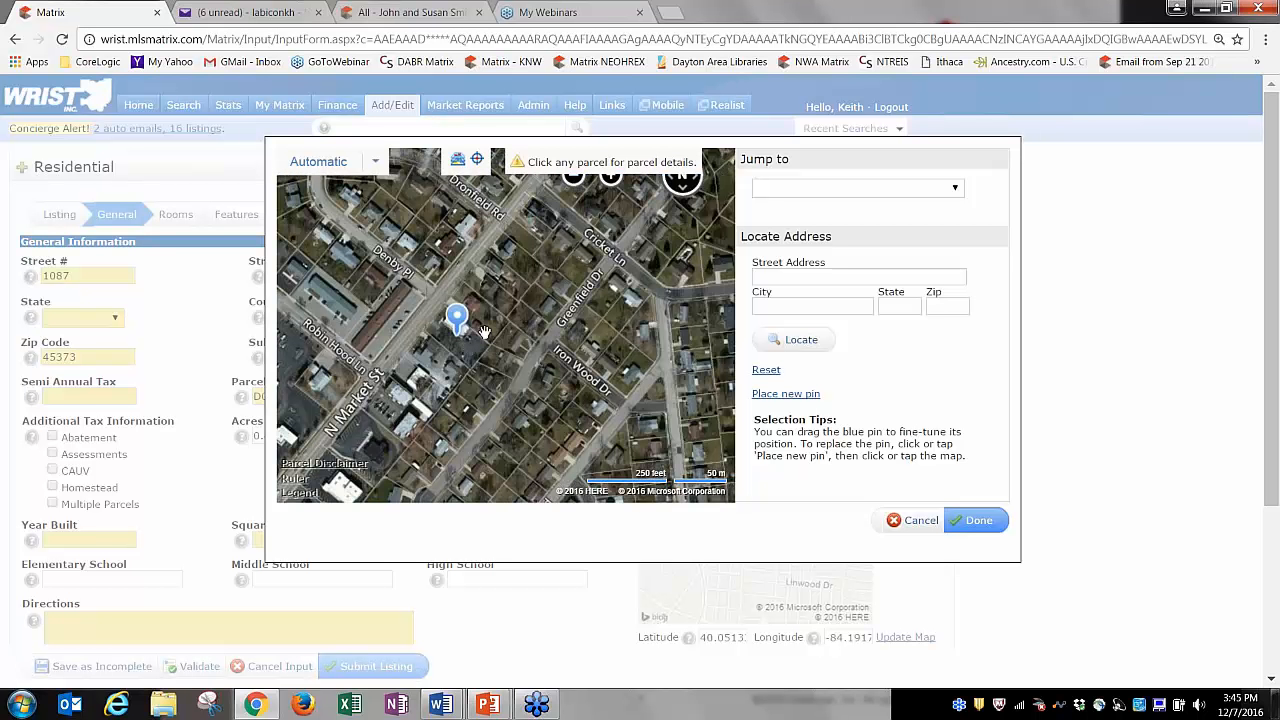
left_click(476, 326)
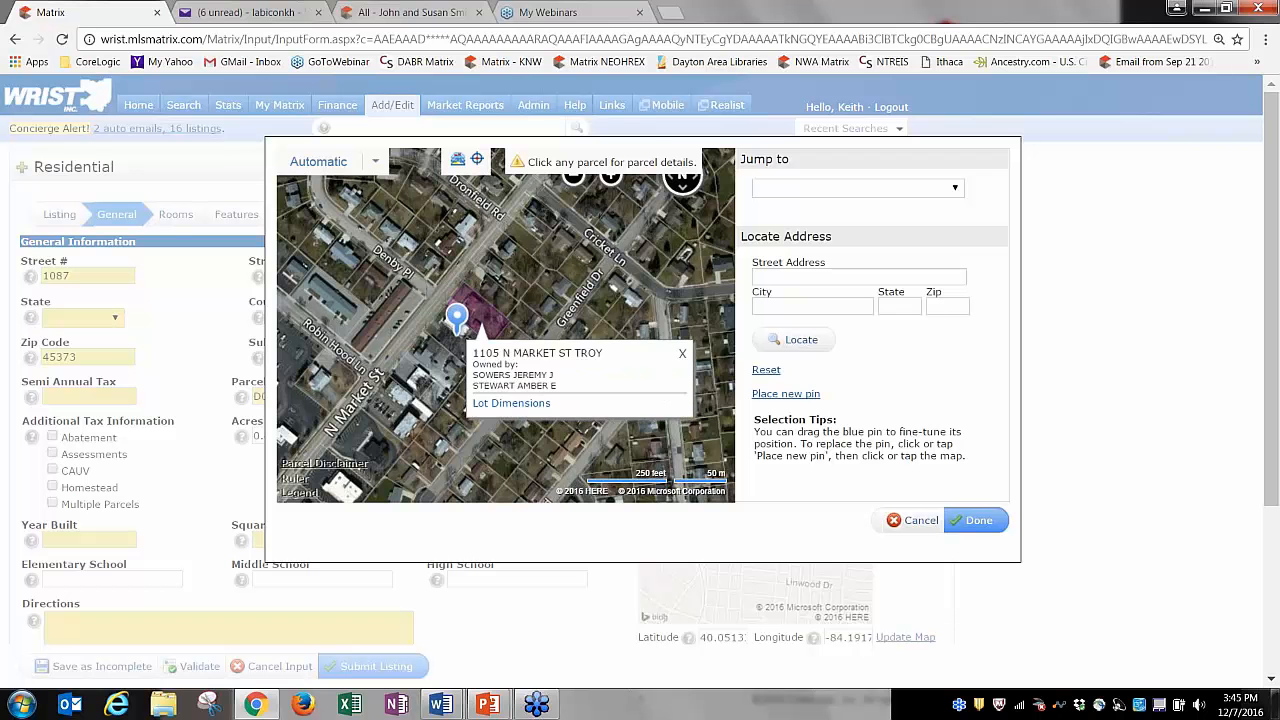
left_click(679, 355)
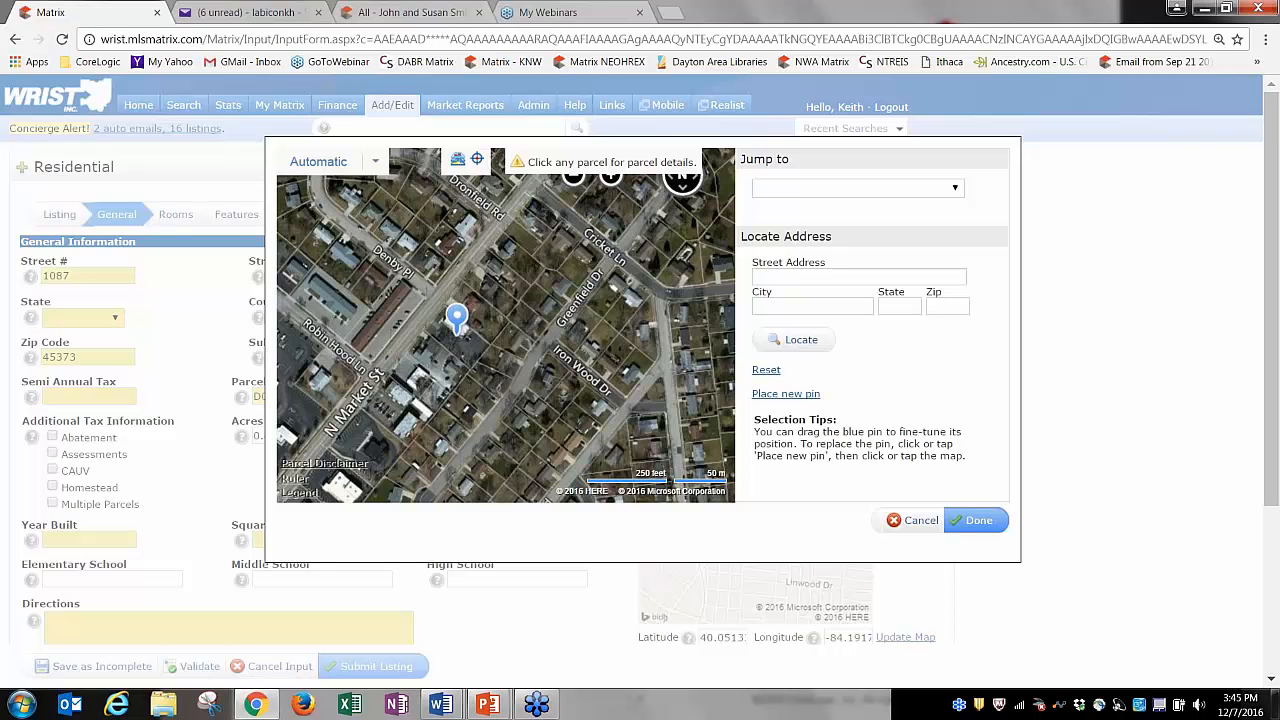
left_click(508, 370)
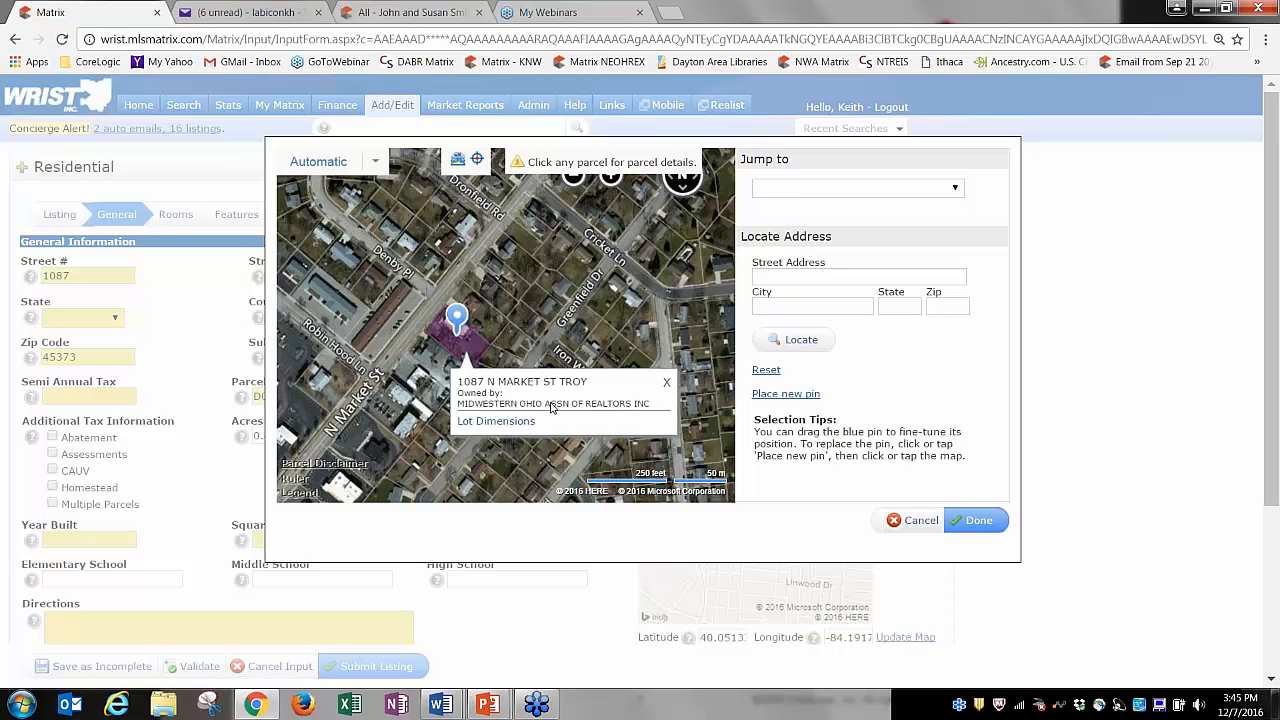
left_click(666, 382)
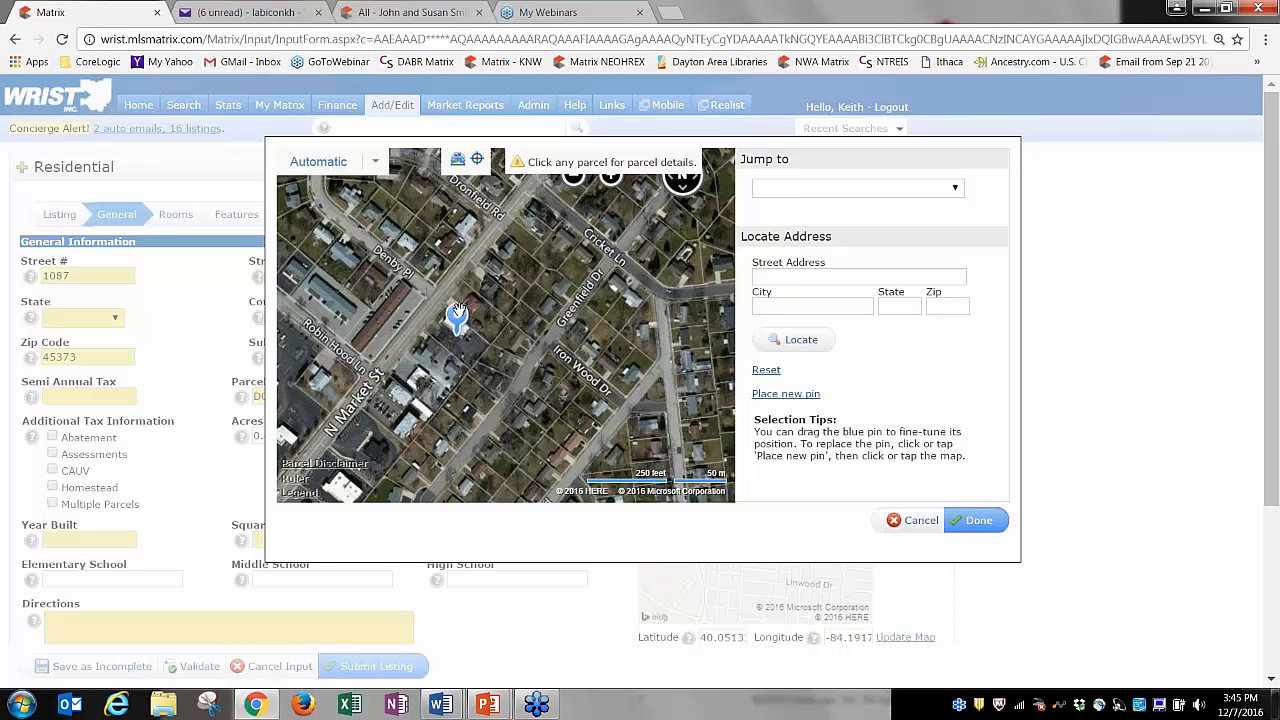
mouse_move(458, 312)
left_mouse_down()
mouse_move(508, 272)
mouse_move(371, 262)
mouse_move(462, 322)
left_mouse_up()
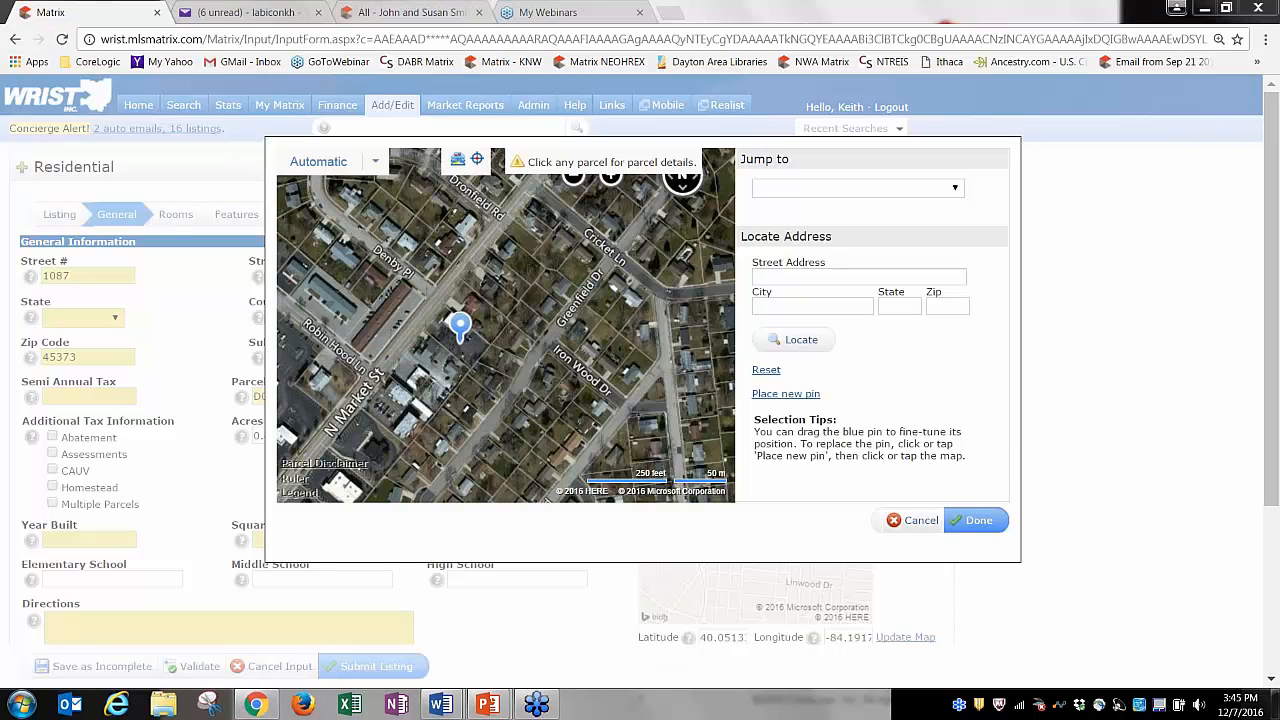
left_click(975, 520)
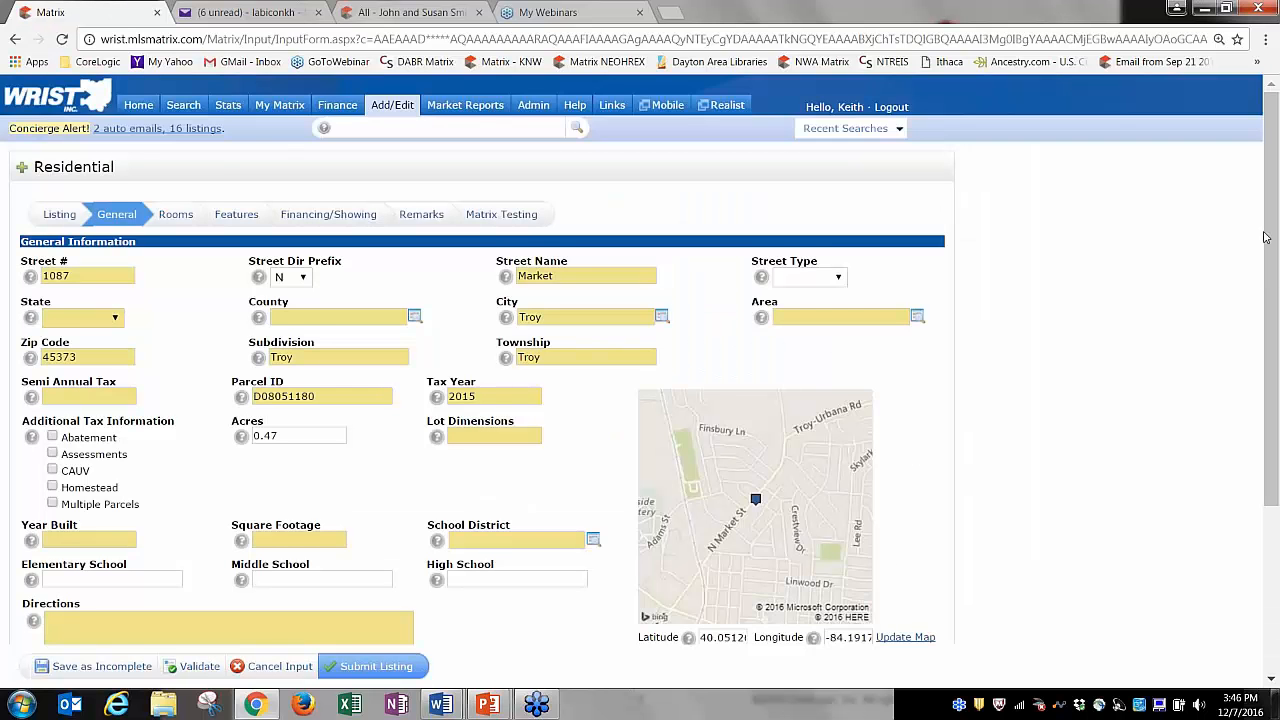
left_click_drag(1267, 240, 1202, 386)
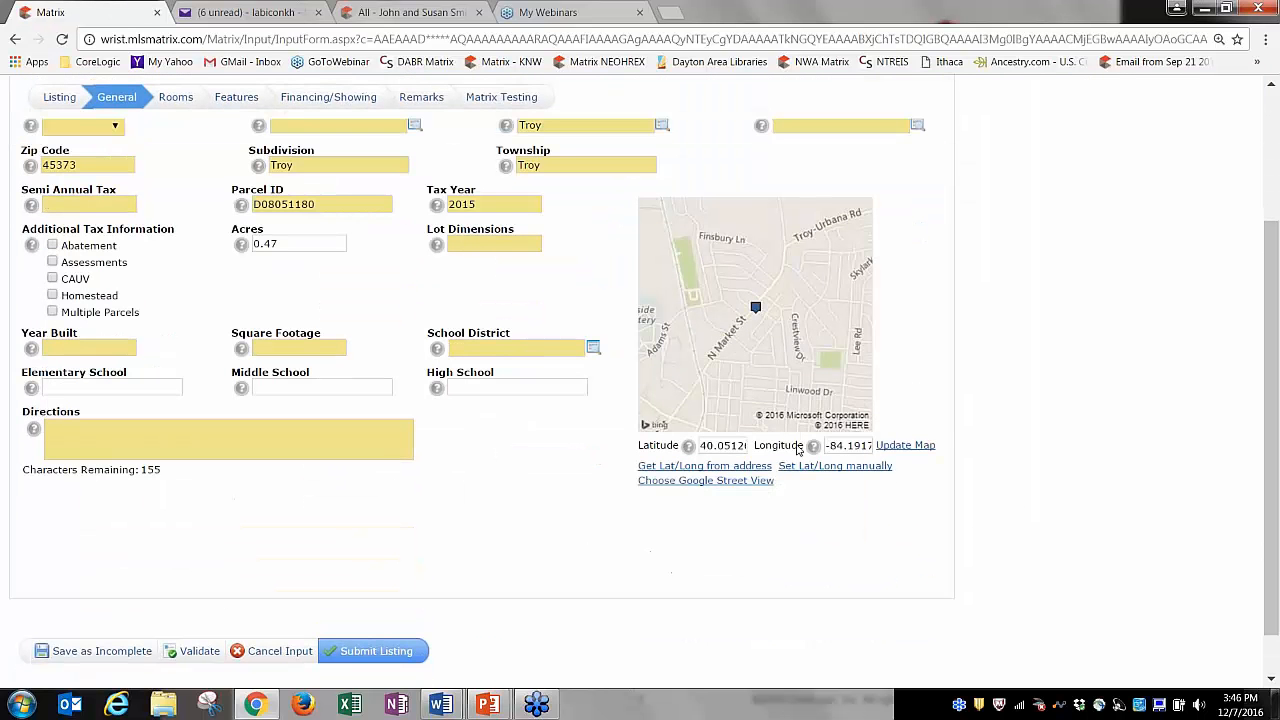
left_click(719, 487)
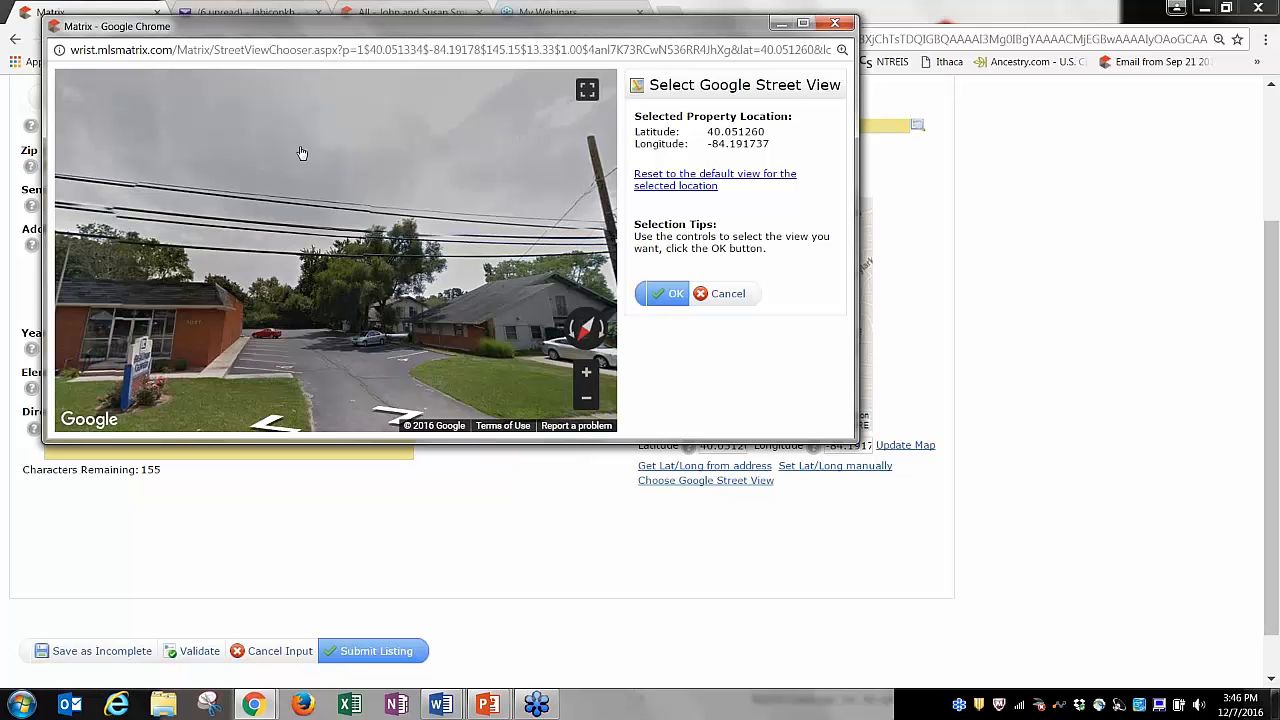
left_click_drag(193, 322, 433, 252)
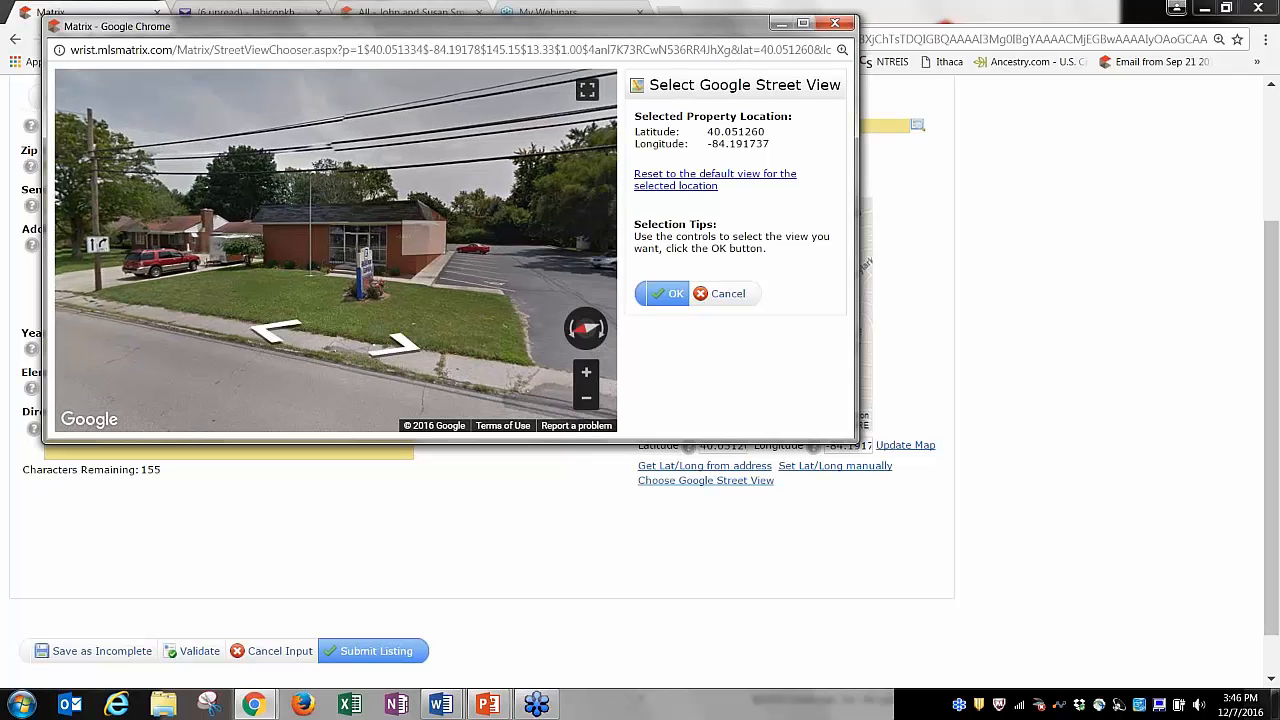
left_click(268, 337)
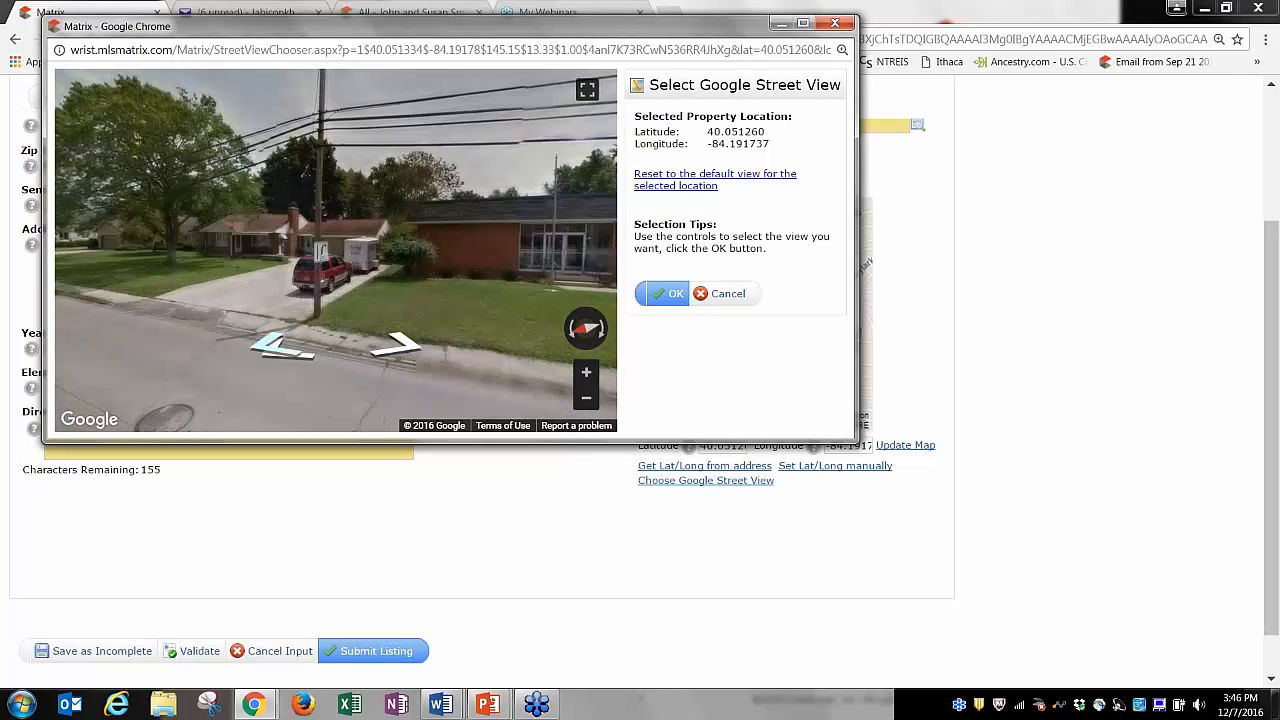
left_click(285, 345)
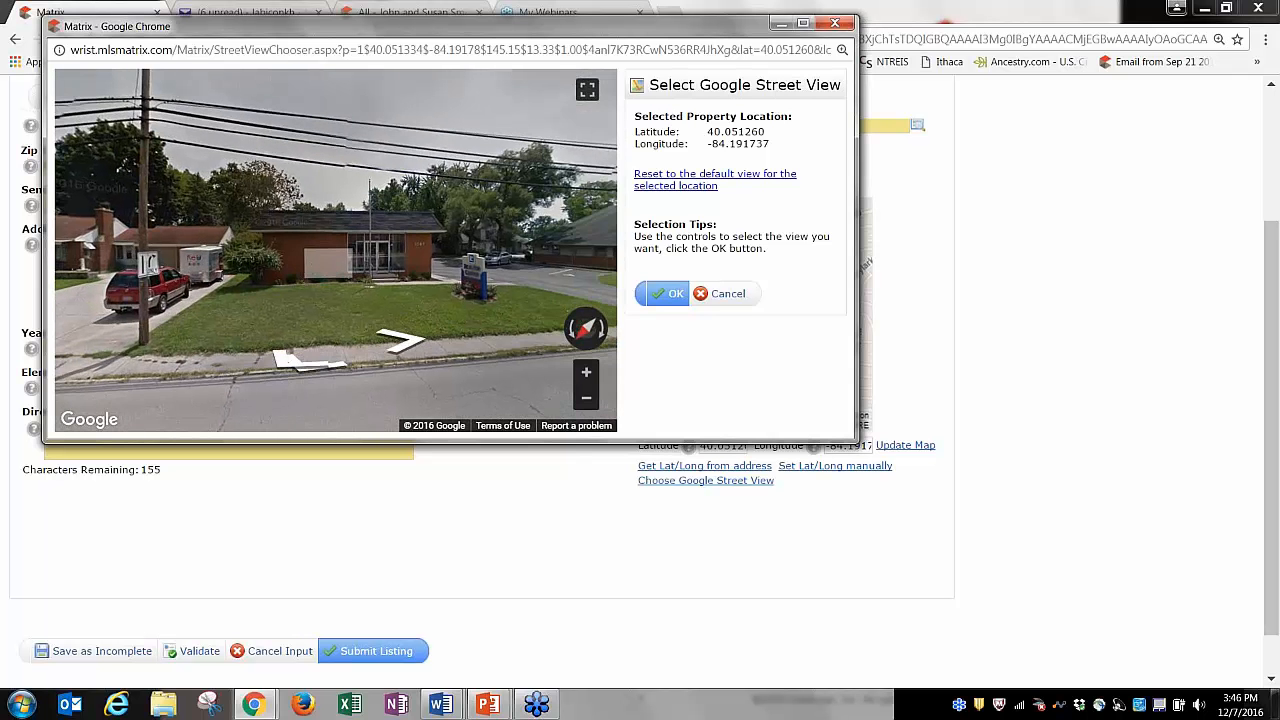
left_click(398, 340)
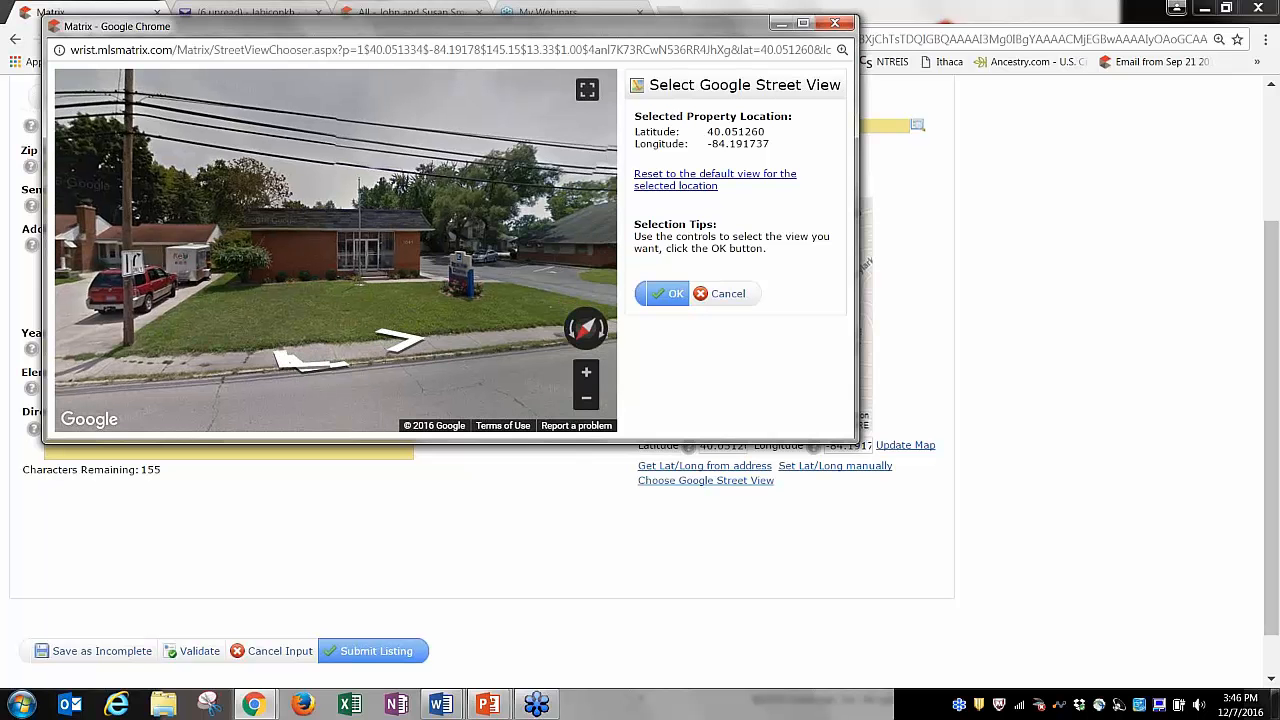
left_click(400, 355)
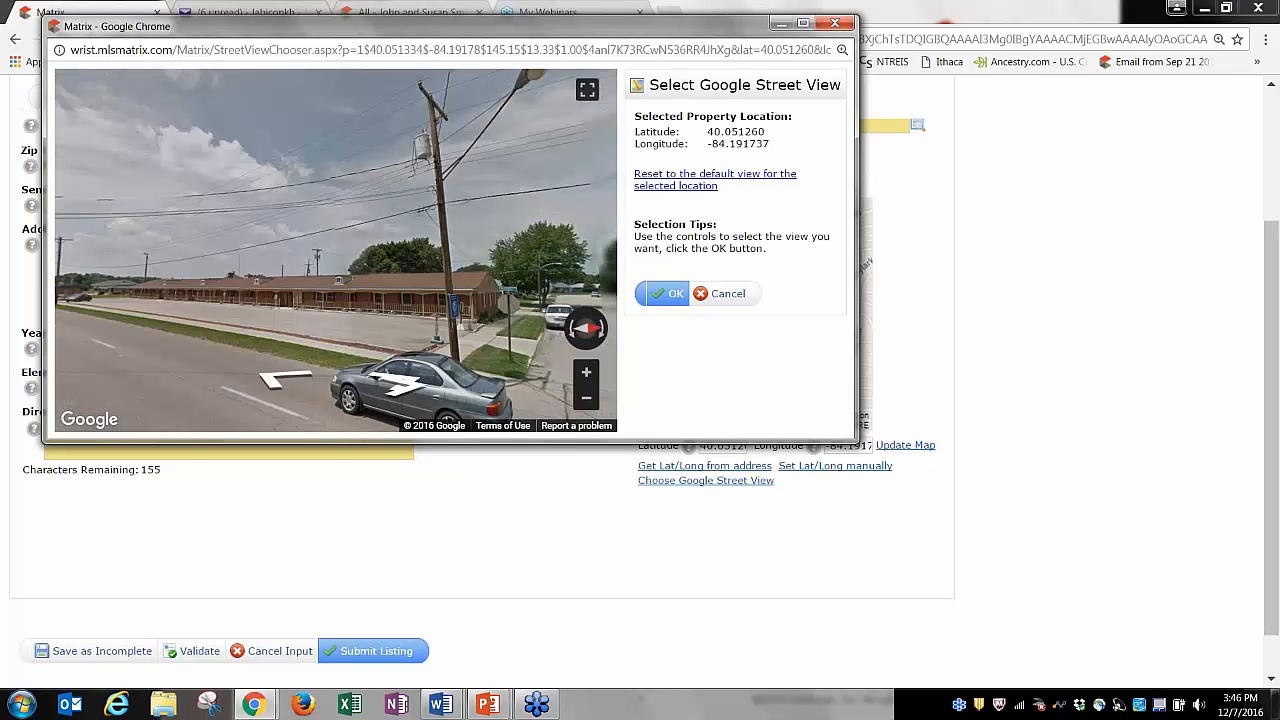
left_click(376, 288)
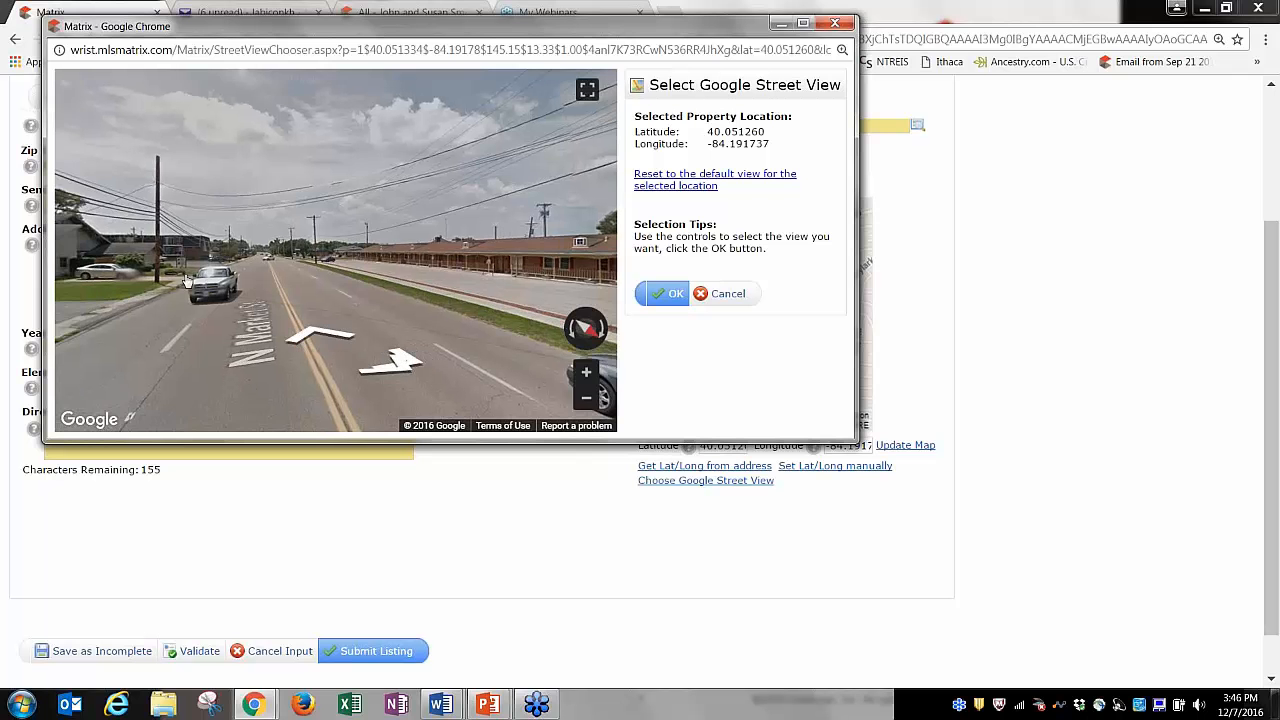
left_click(212, 276)
left_click(172, 404)
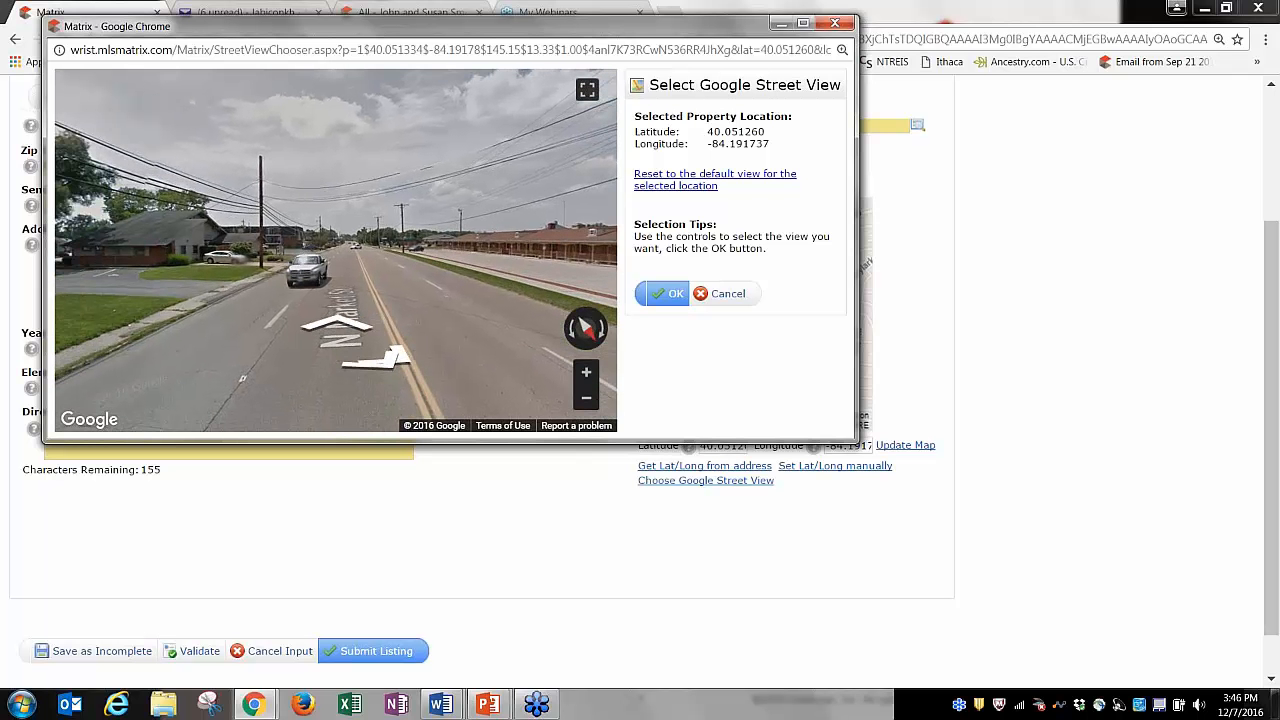
left_click_drag(200, 262, 325, 255)
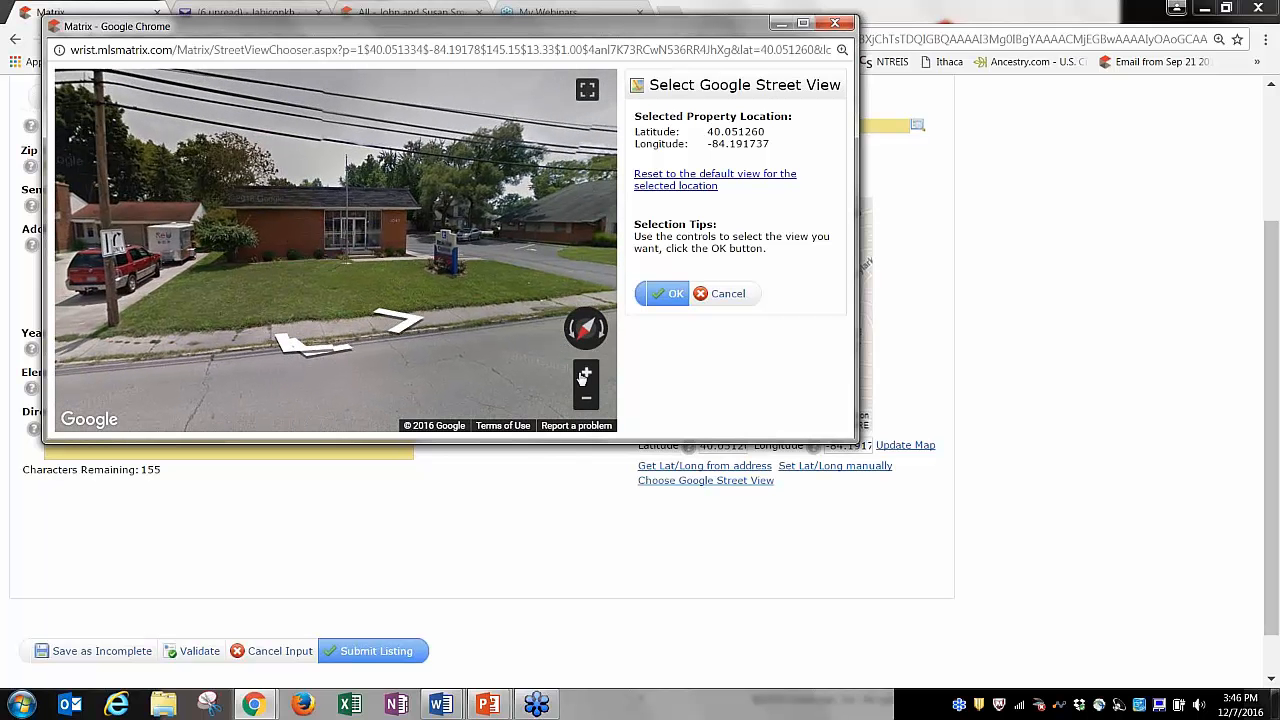
left_click(401, 318)
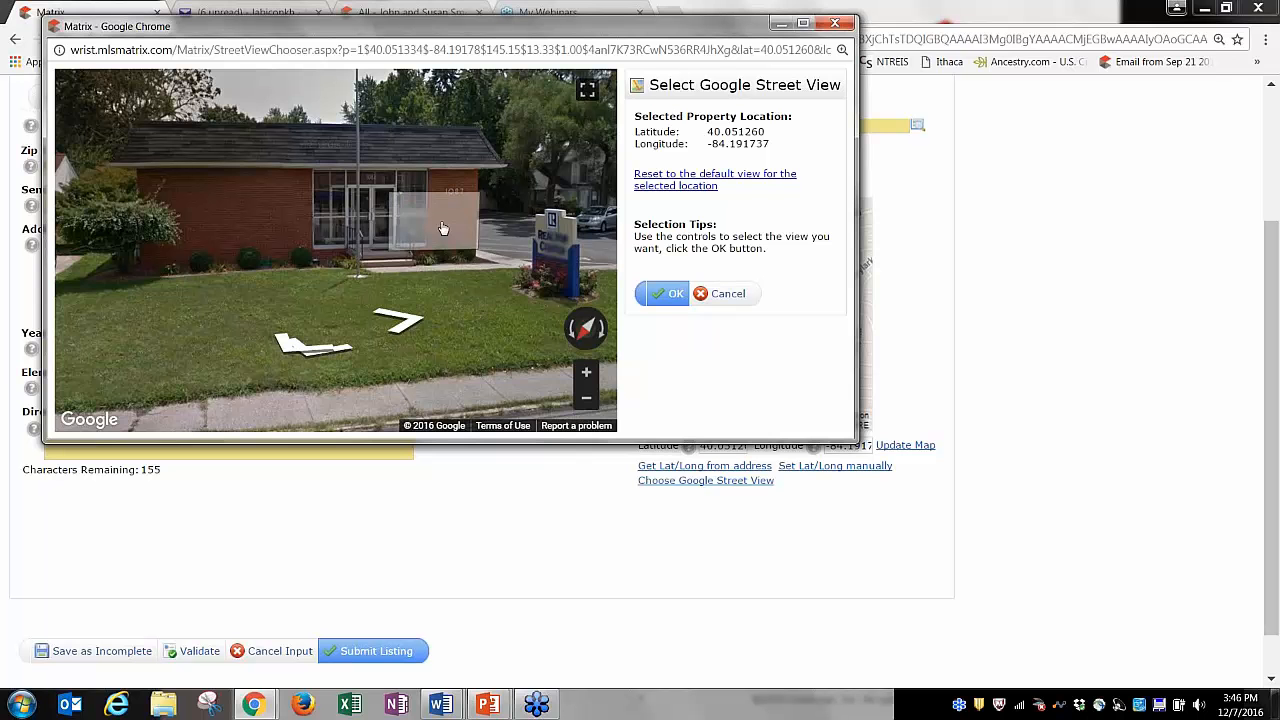
left_click(475, 268)
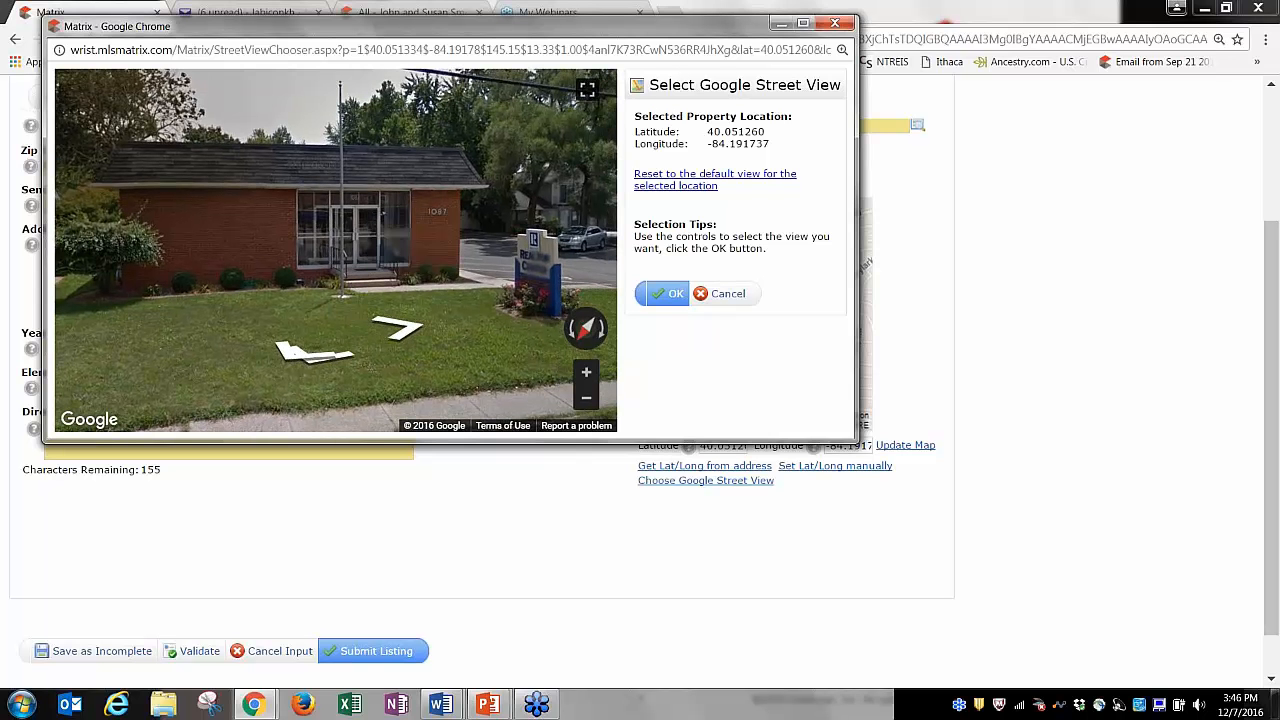
left_click(672, 293)
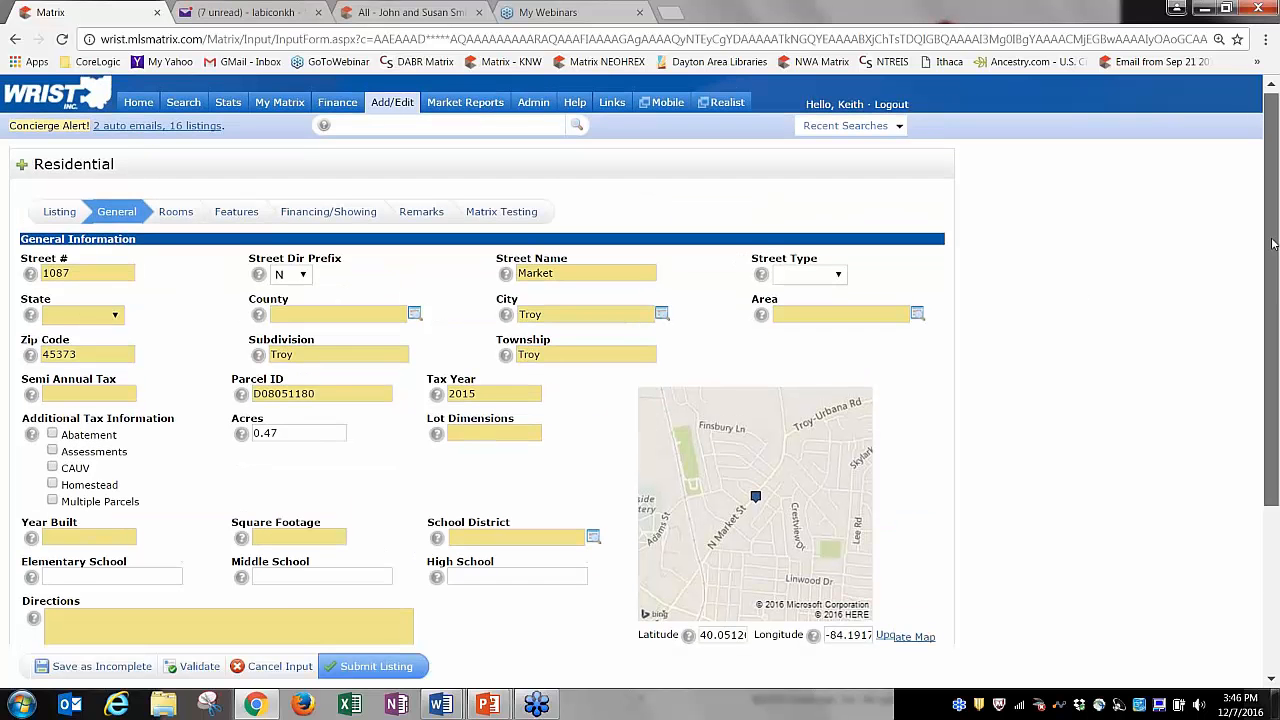
left_click(176, 214)
Review the Features and Financing/Showing sections, save as Incomplete, and go to Add / Edit Photos.
left_click(236, 214)
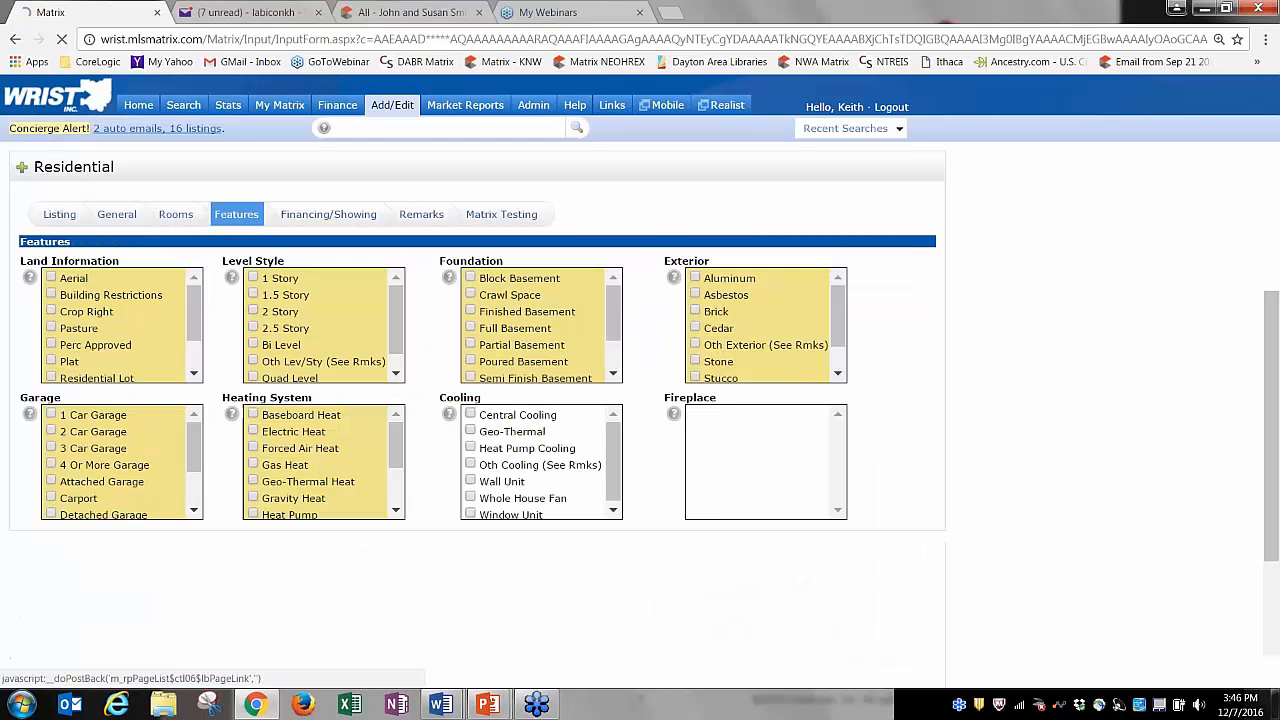
left_click(328, 214)
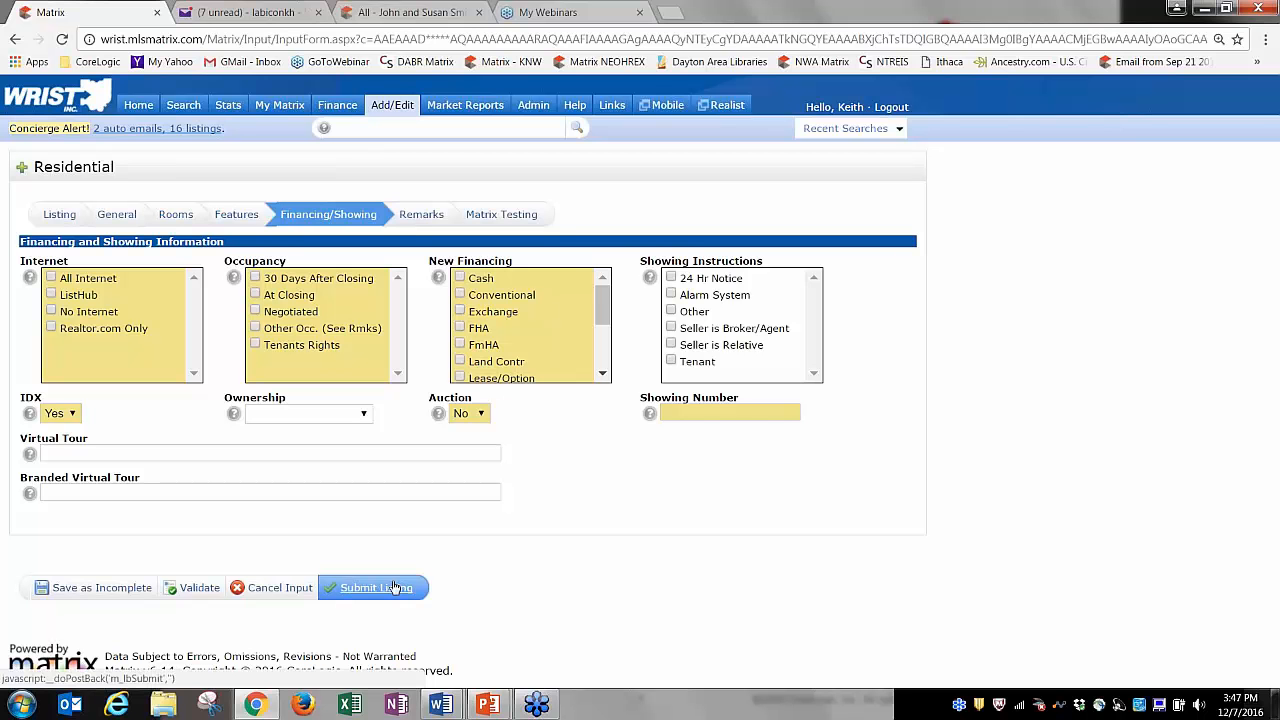
left_click(100, 590)
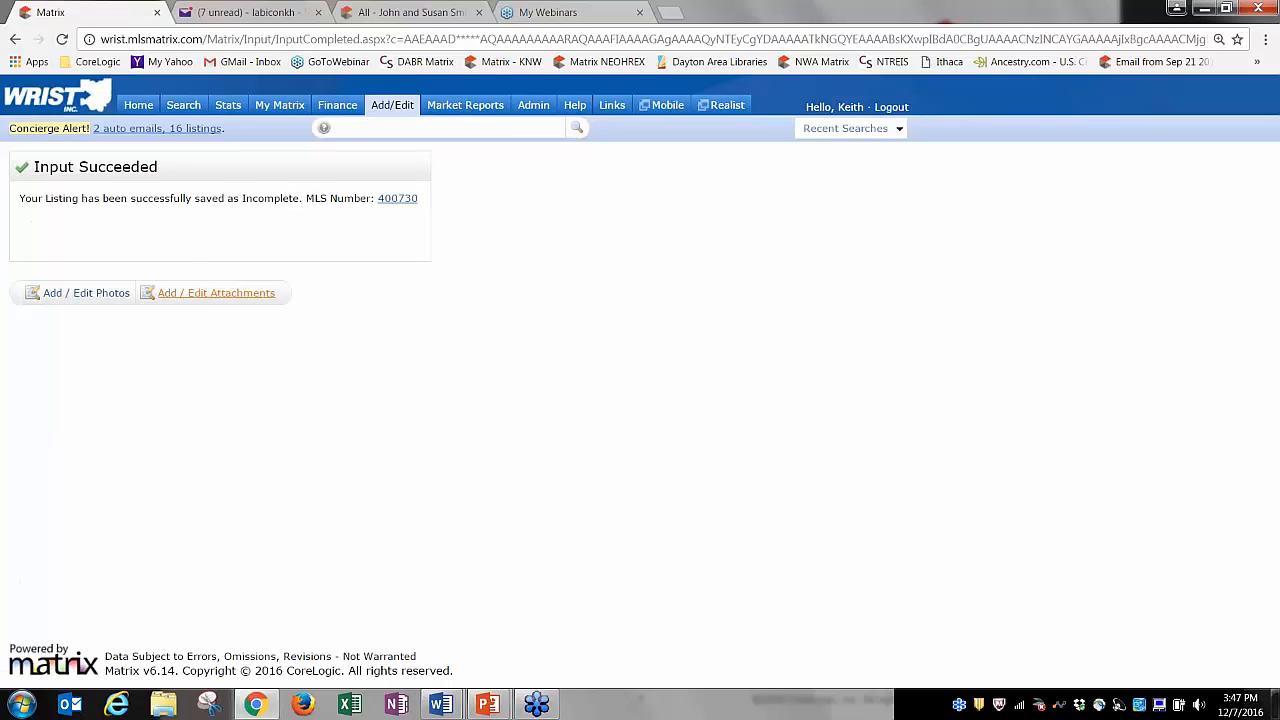
left_click(90, 293)
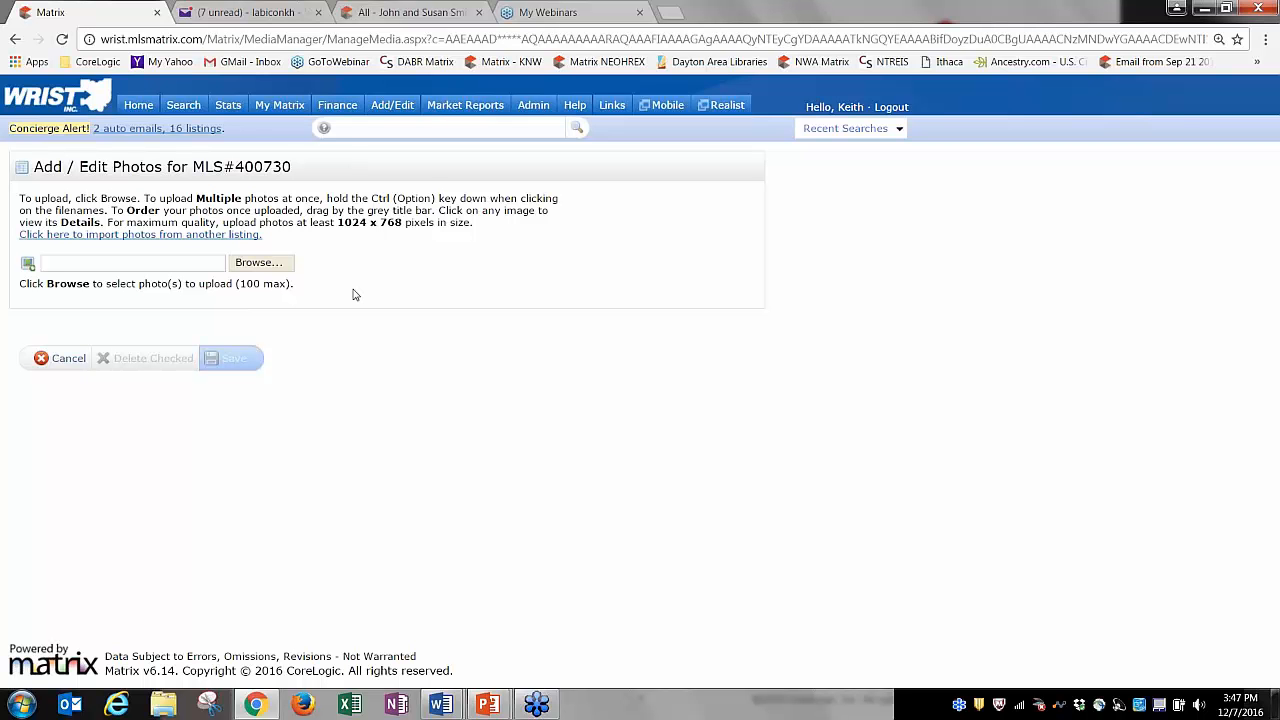
Upload photos 1 front through 15 garage from Pictures > My House to MLS#400730.
left_click(246, 264)
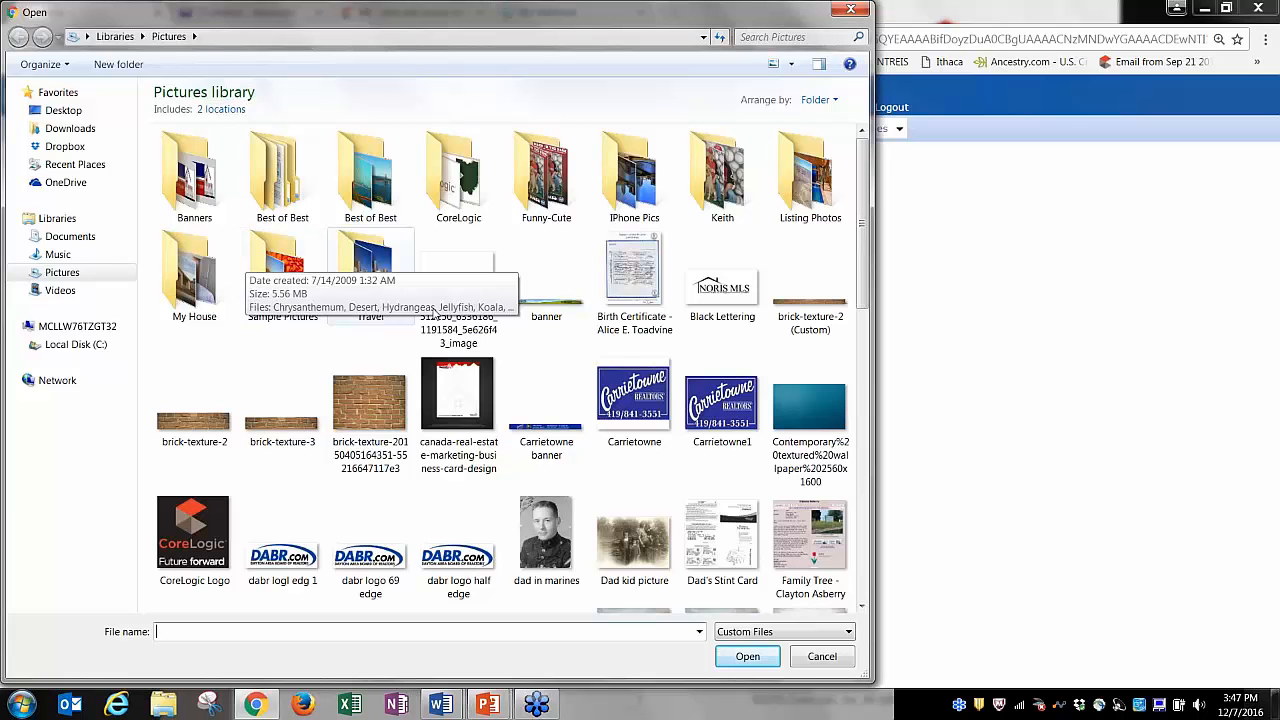
double_click(190, 285)
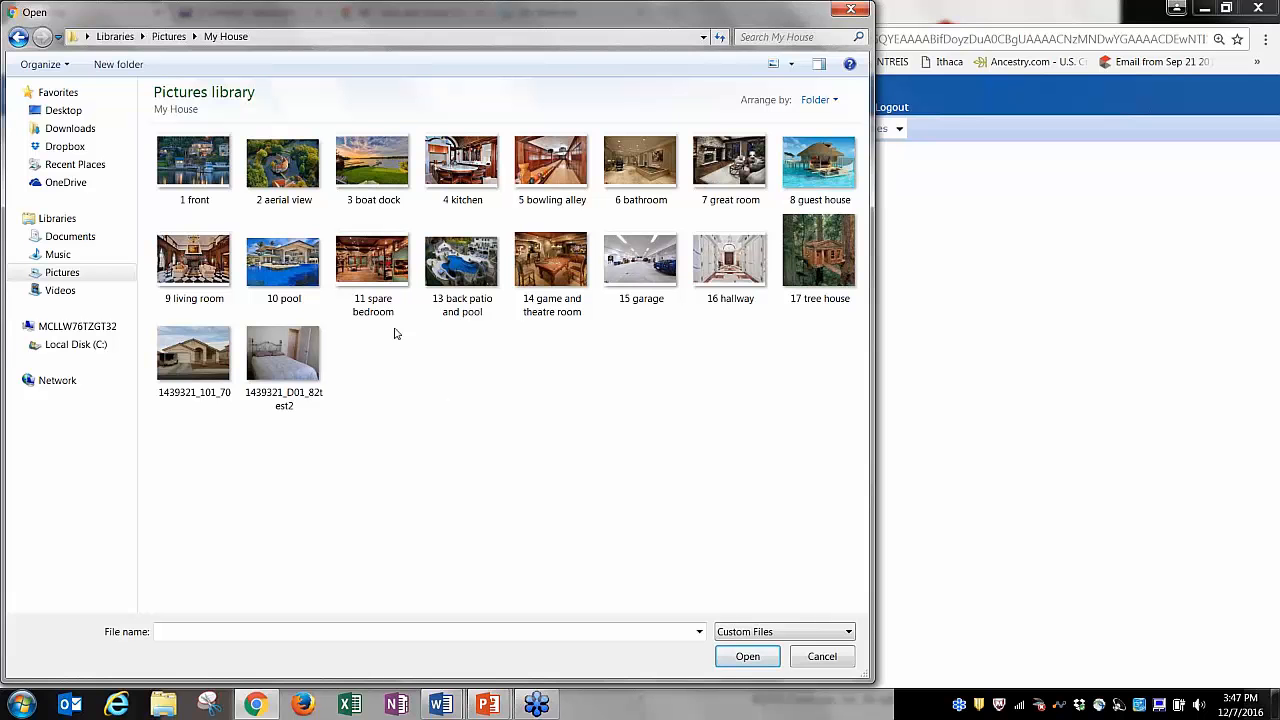
left_click(214, 183)
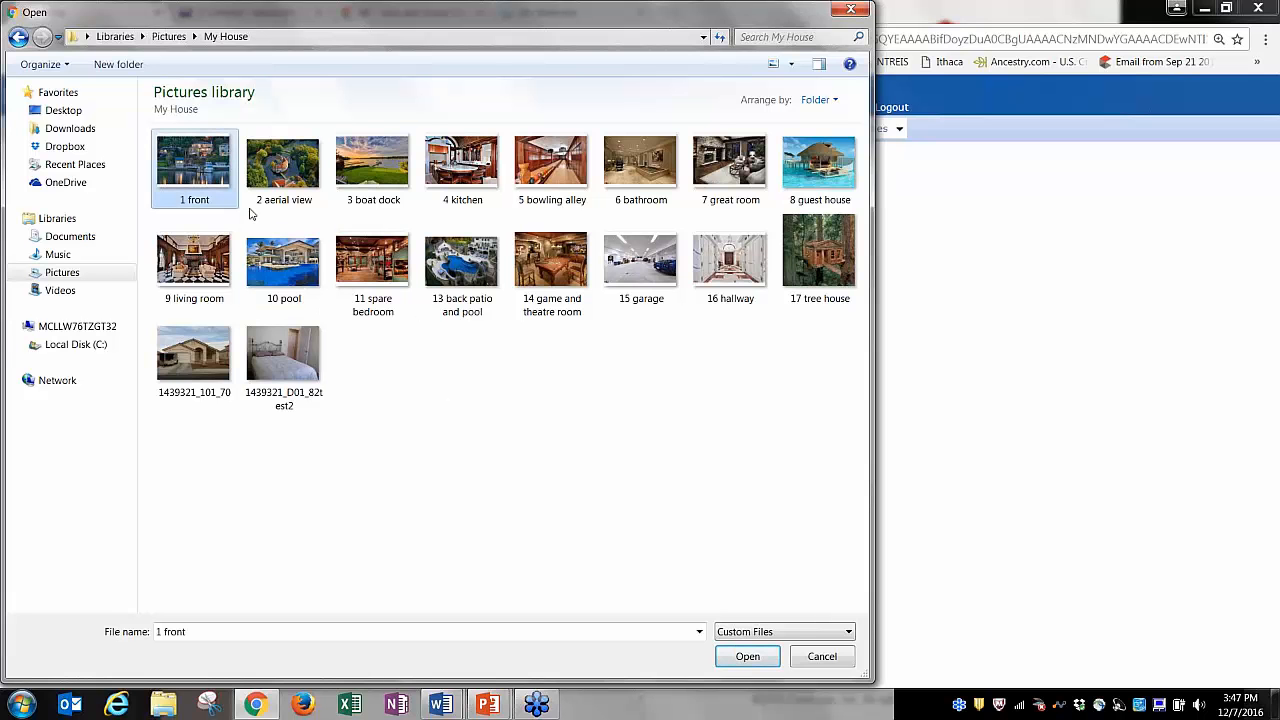
left_click(215, 355, "shift")
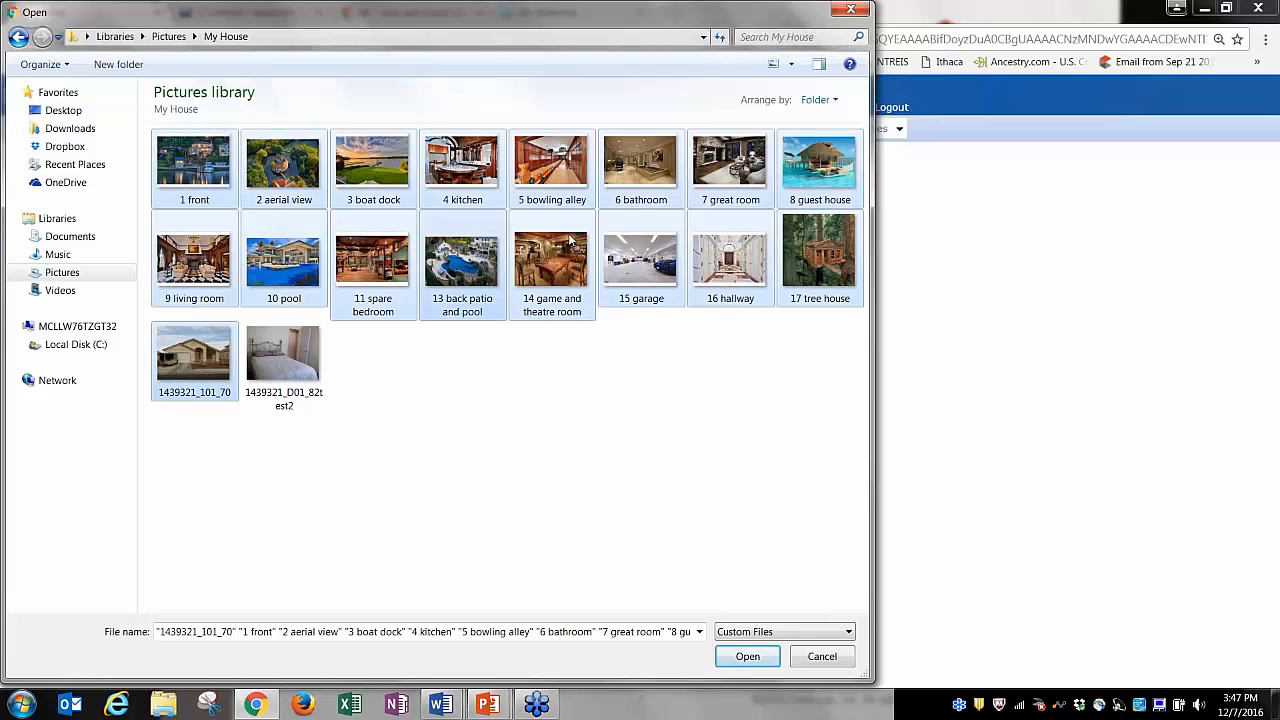
left_click(660, 255, "shift")
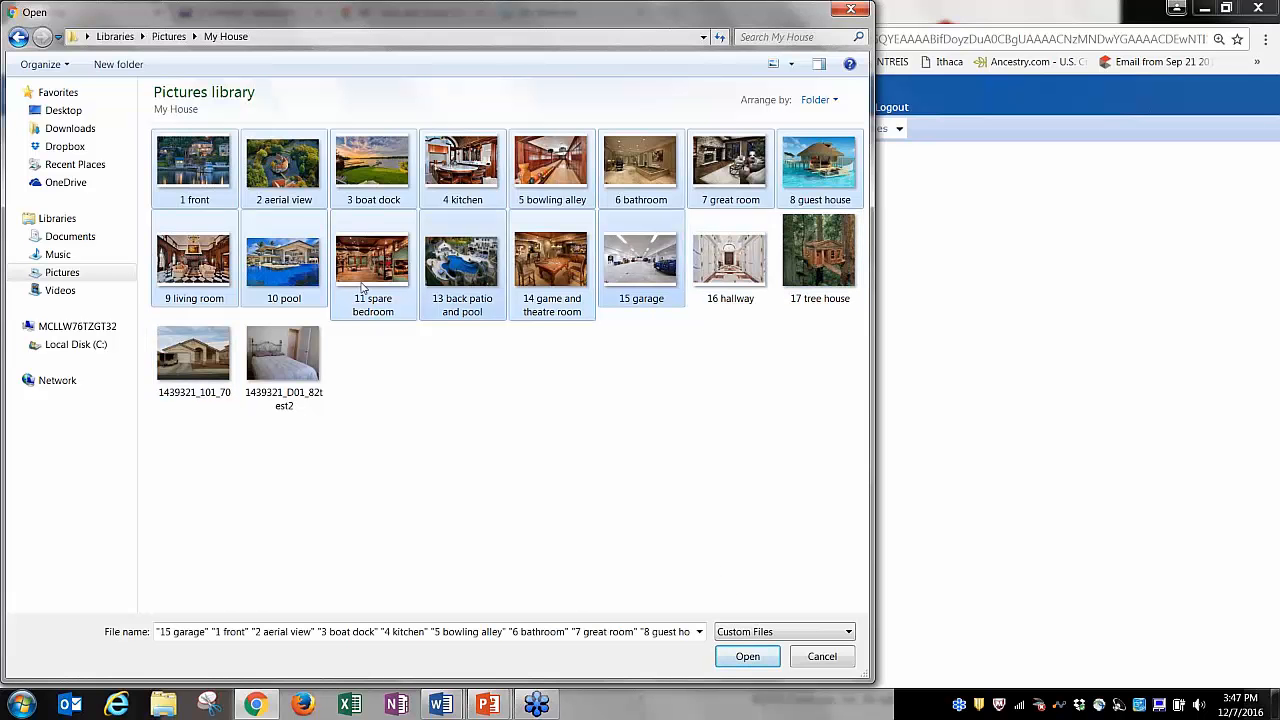
left_click(748, 656)
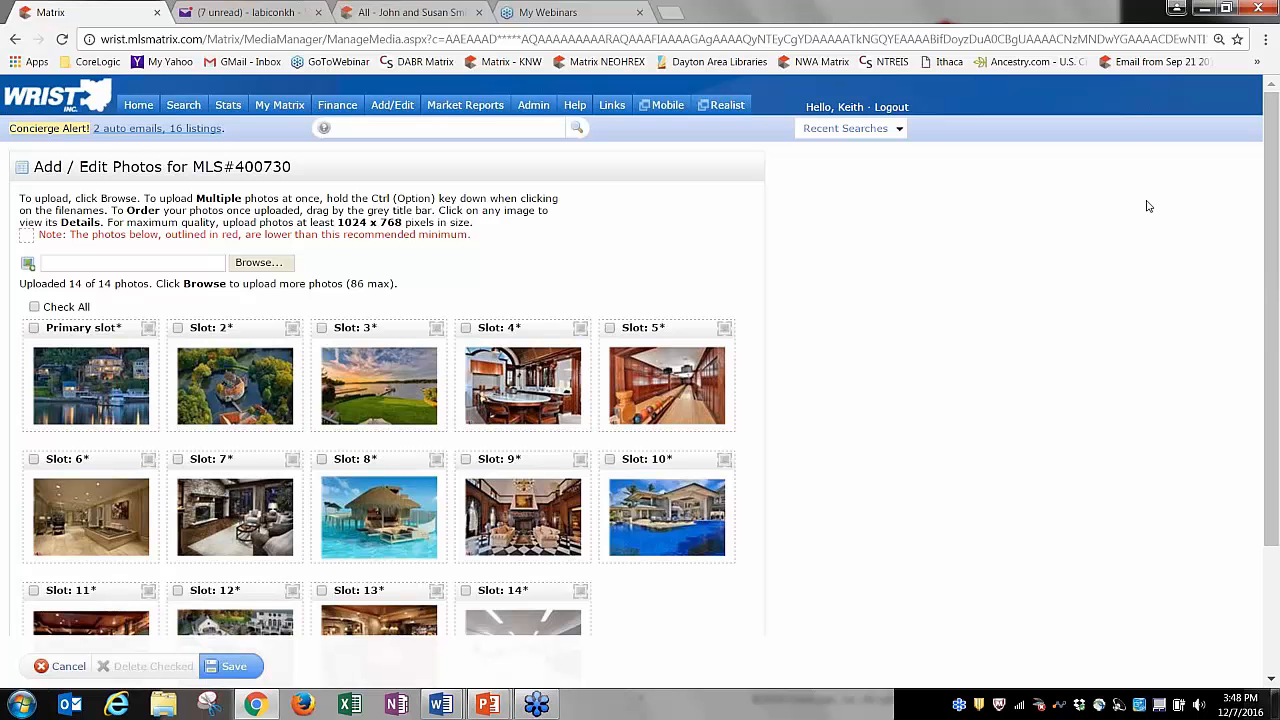
Move the bowling alley photo to third with the aerial after it, and adjust the primary photo's details.
left_click_drag(657, 327, 400, 327)
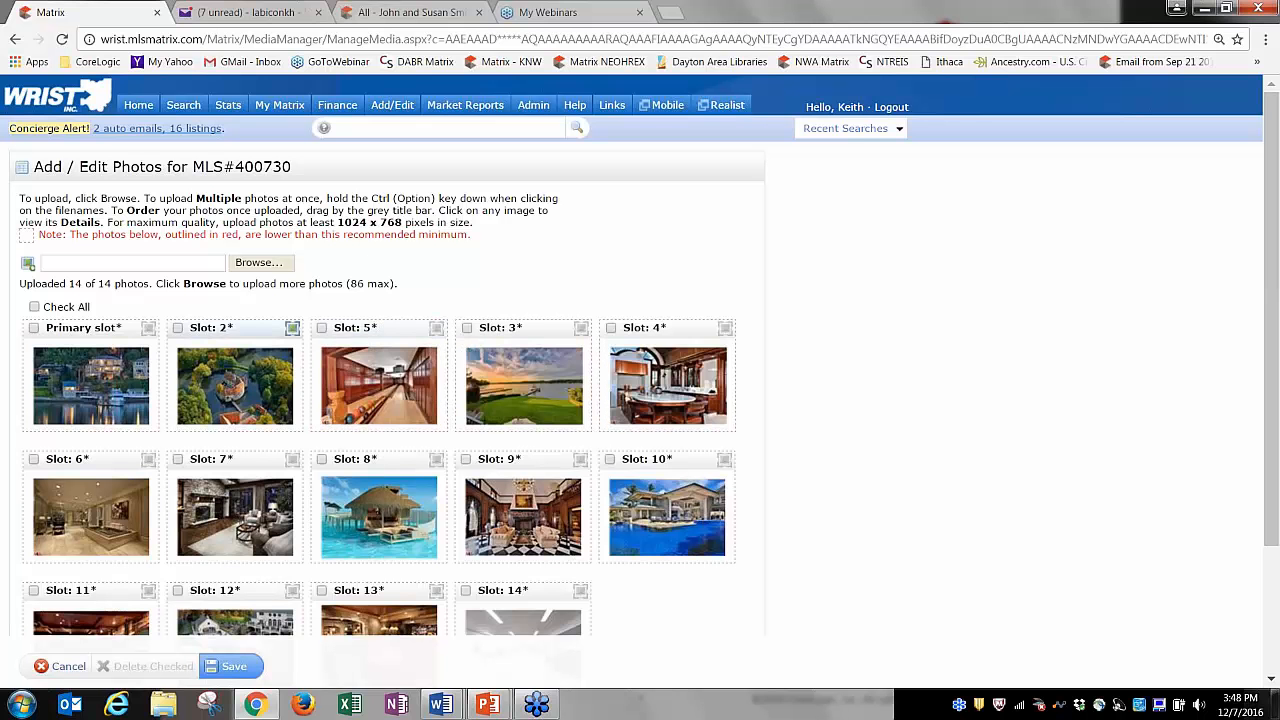
left_click_drag(230, 327, 500, 328)
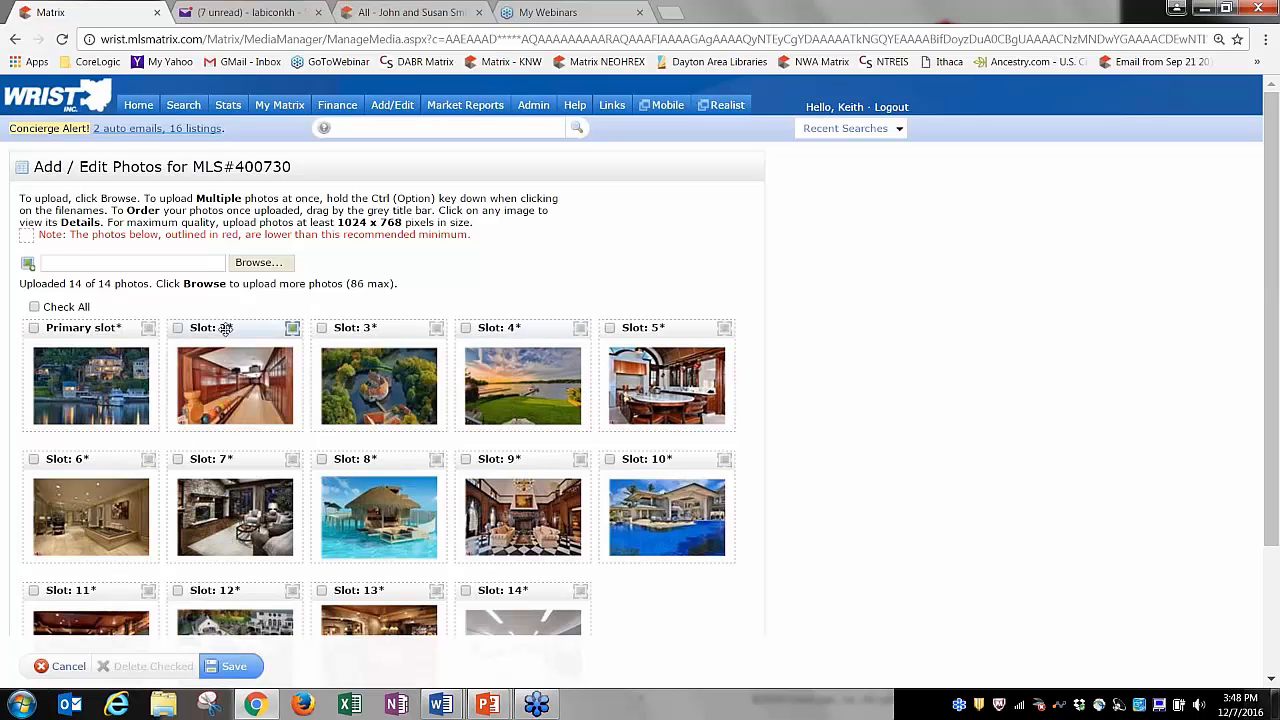
left_click(123, 383)
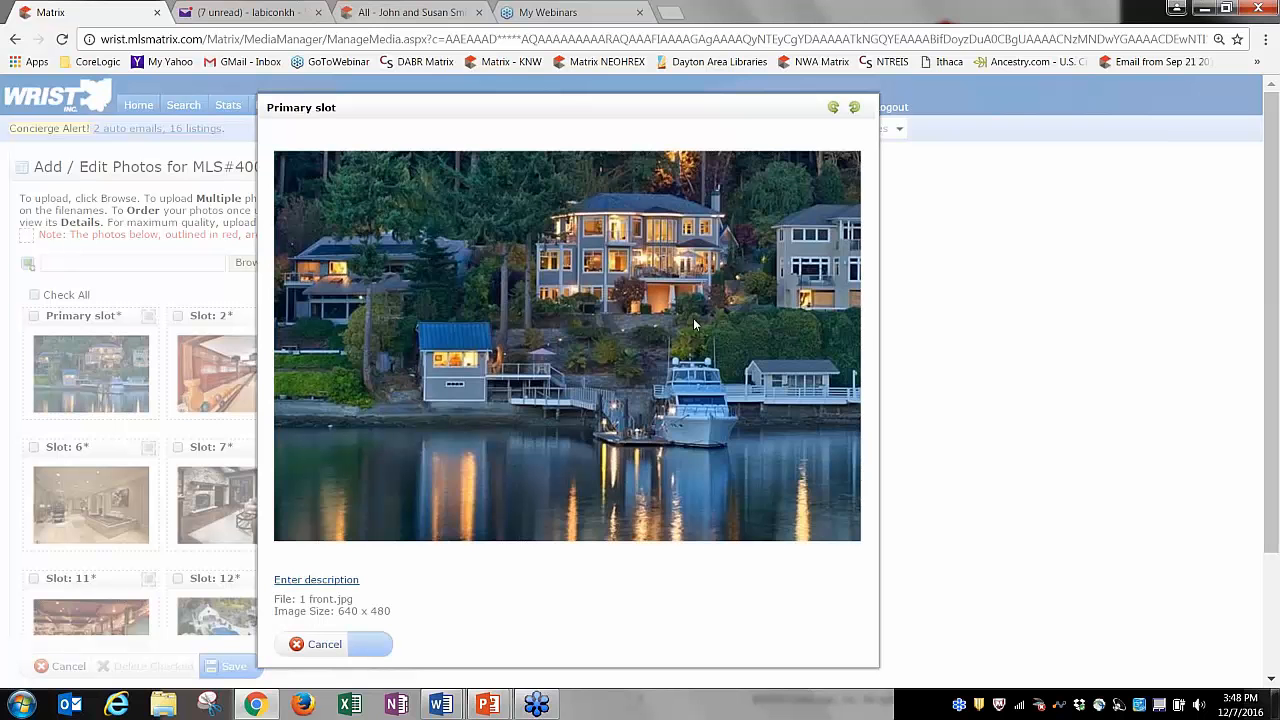
left_click(833, 108)
left_click(855, 108)
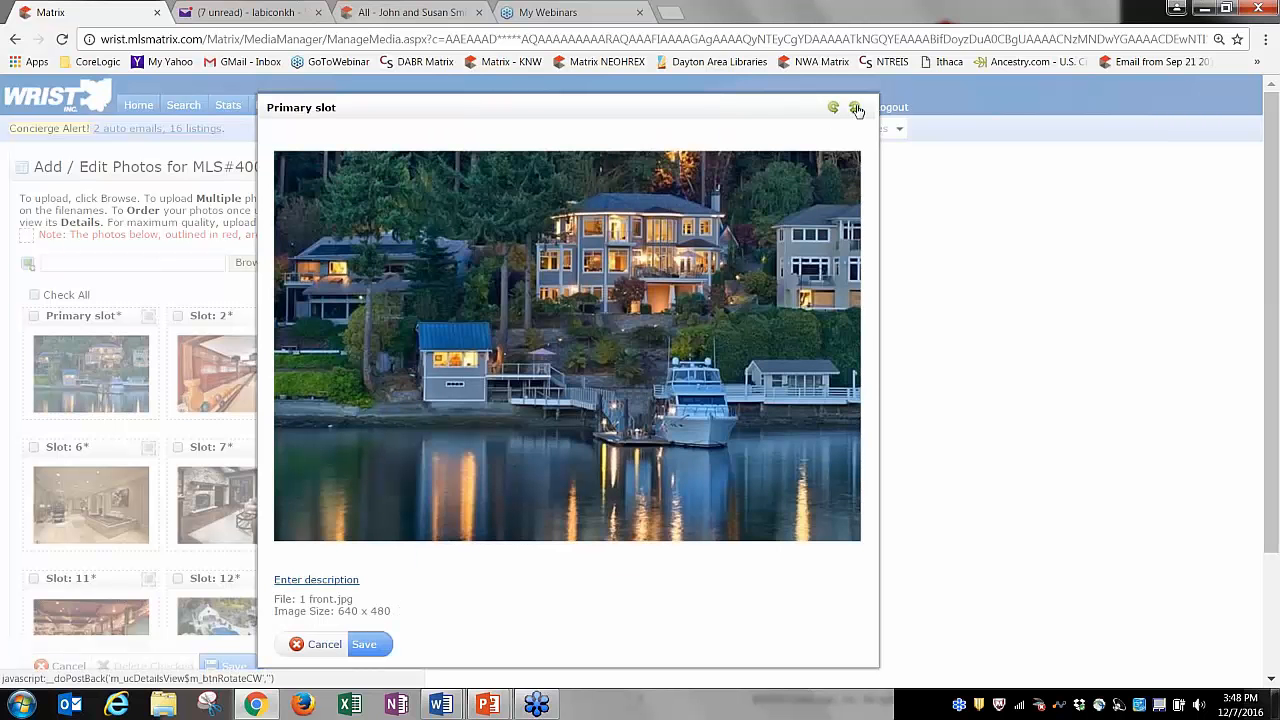
left_click(315, 580)
type("kjlkdjkdjfkldjfdlkjdlkjfdlkj")
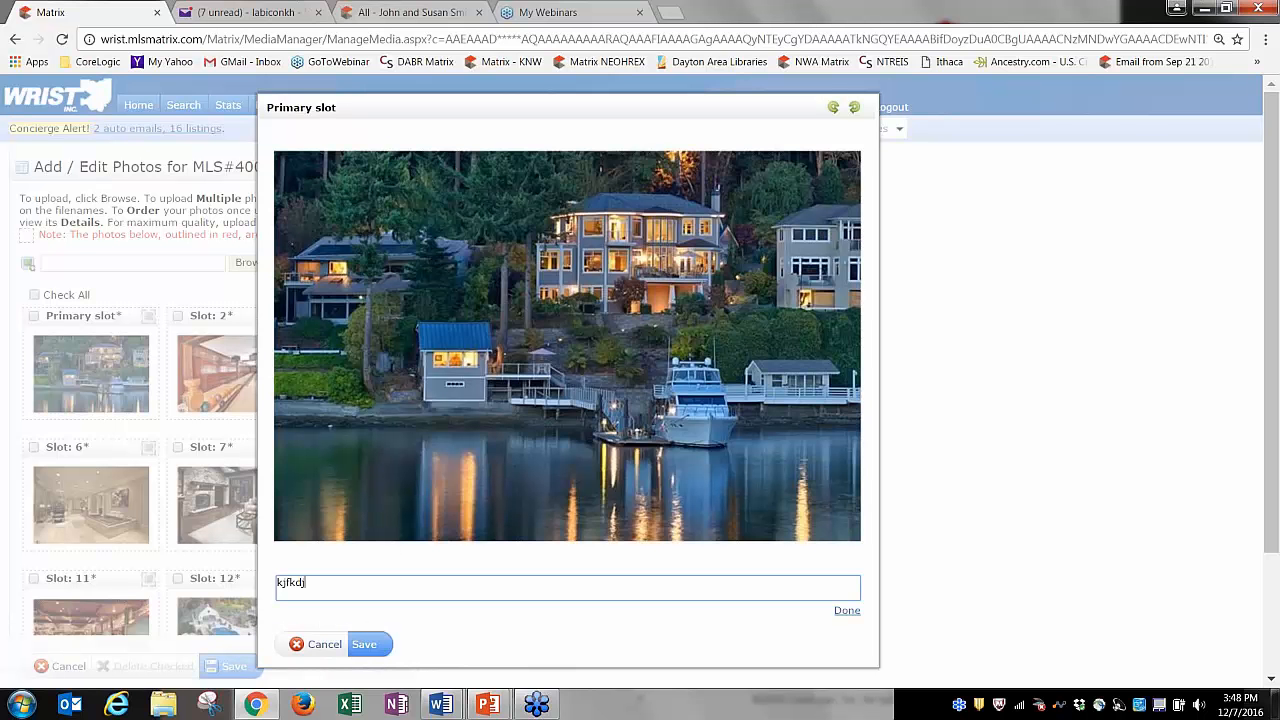
key("BackSpace")
key("BackSpace")
key("BackSpace")
key("BackSpace")
key("BackSpace")
key("BackSpace")
key("BackSpace")
key("BackSpace")
key("BackSpace")
key("BackSpace")
key("BackSpace")
key("BackSpace")
key("BackSpace")
key("BackSpace")
key("BackSpace")
key("BackSpace")
key("BackSpace")
key("BackSpace")
key("BackSpace")
key("BackSpace")
left_click(846, 610)
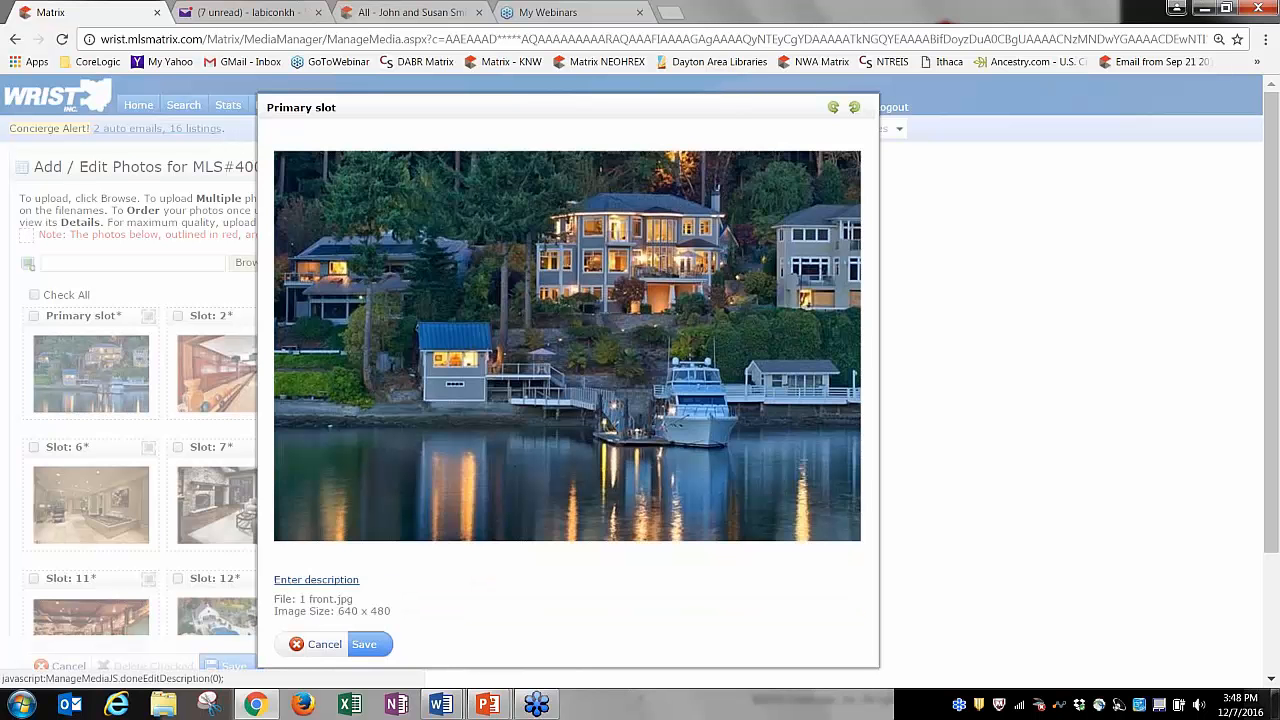
left_click(364, 644)
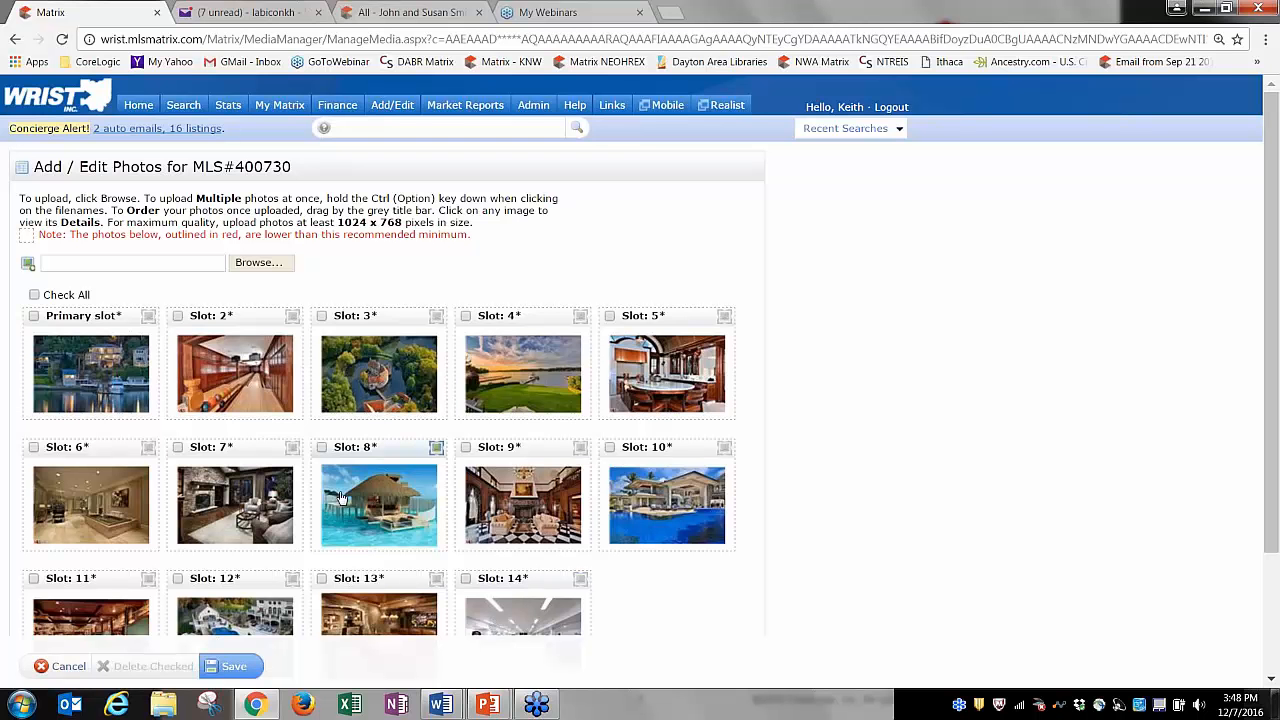
Delete the Slot 3 and Slot 8 photos and save, leaving 12 photos.
left_click(321, 447)
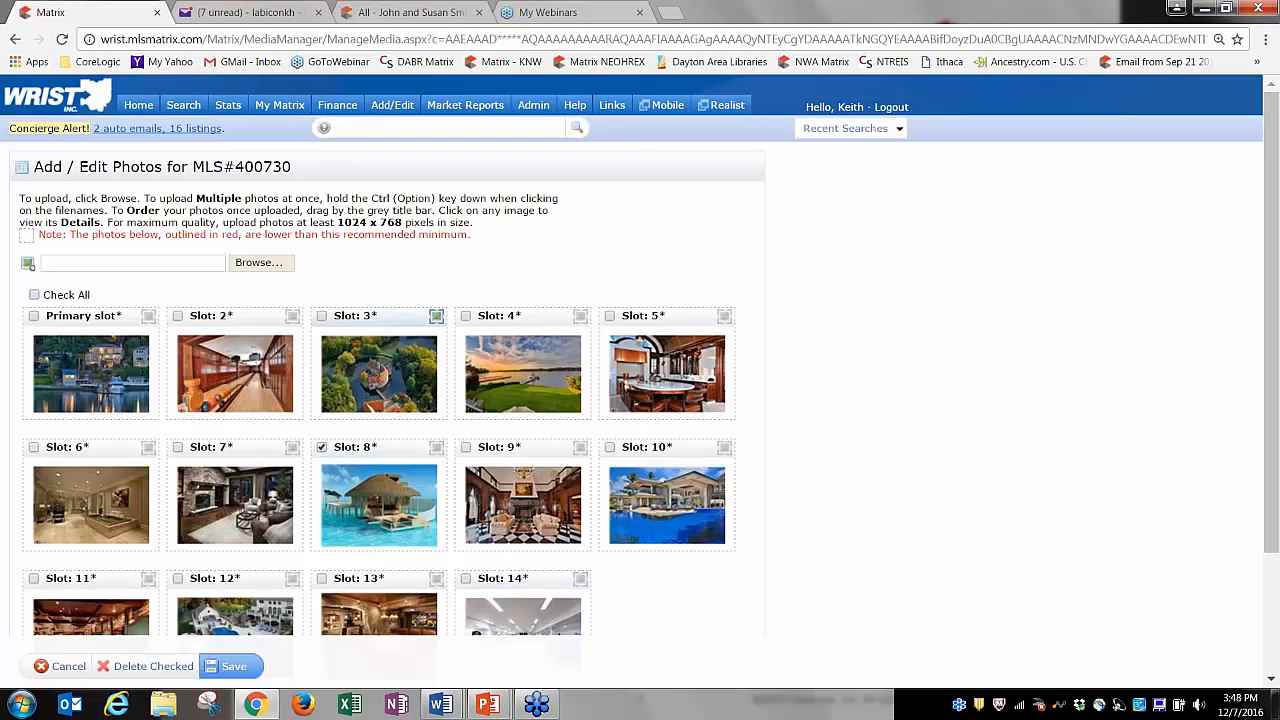
left_click(321, 316)
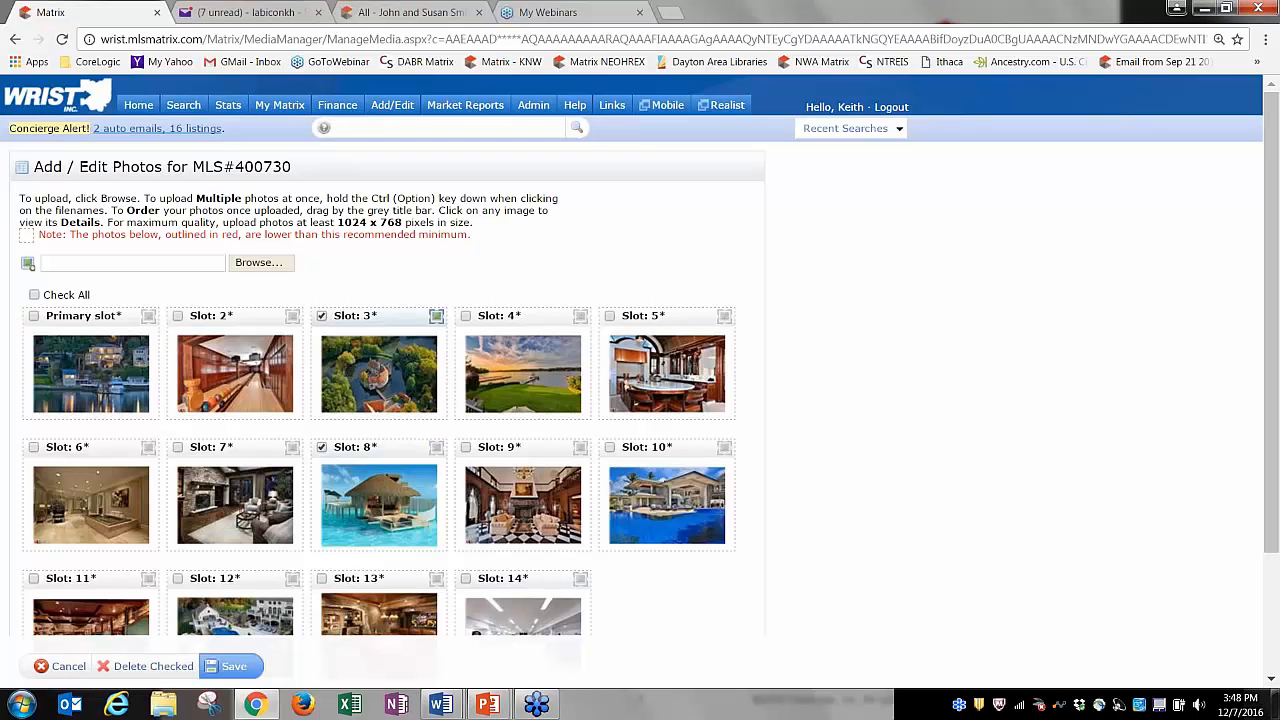
left_click(152, 666)
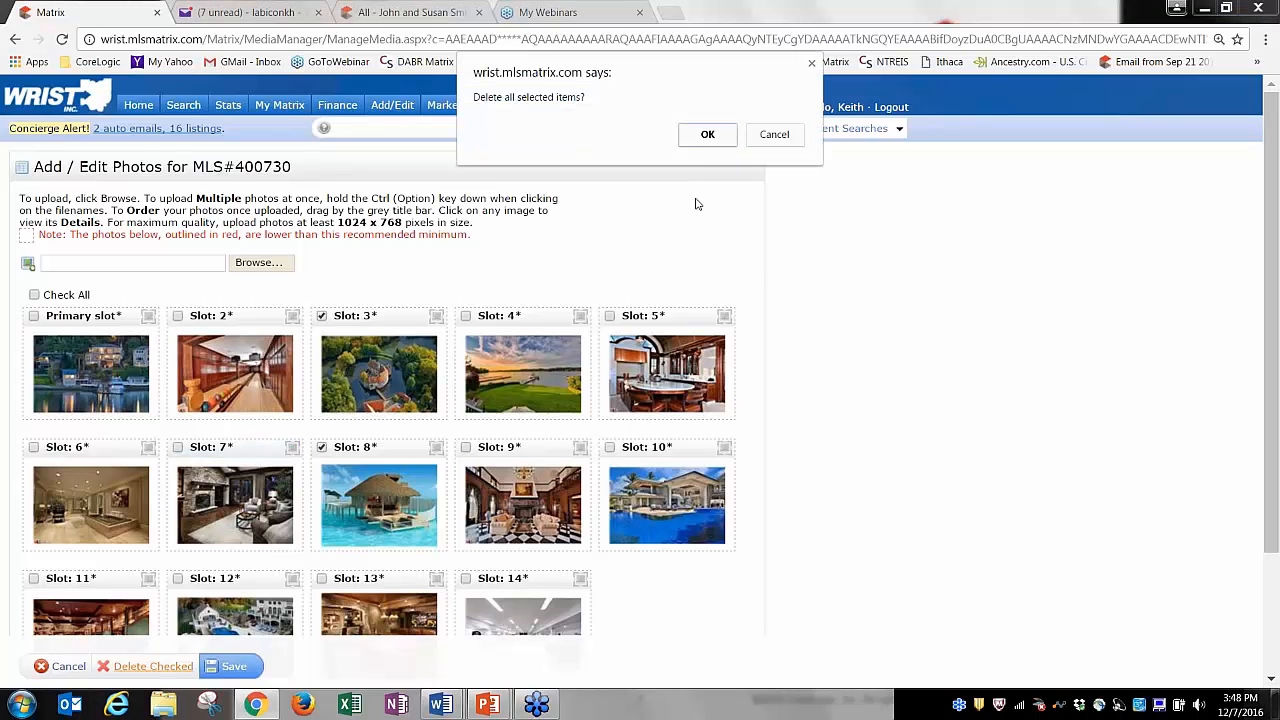
left_click(707, 134)
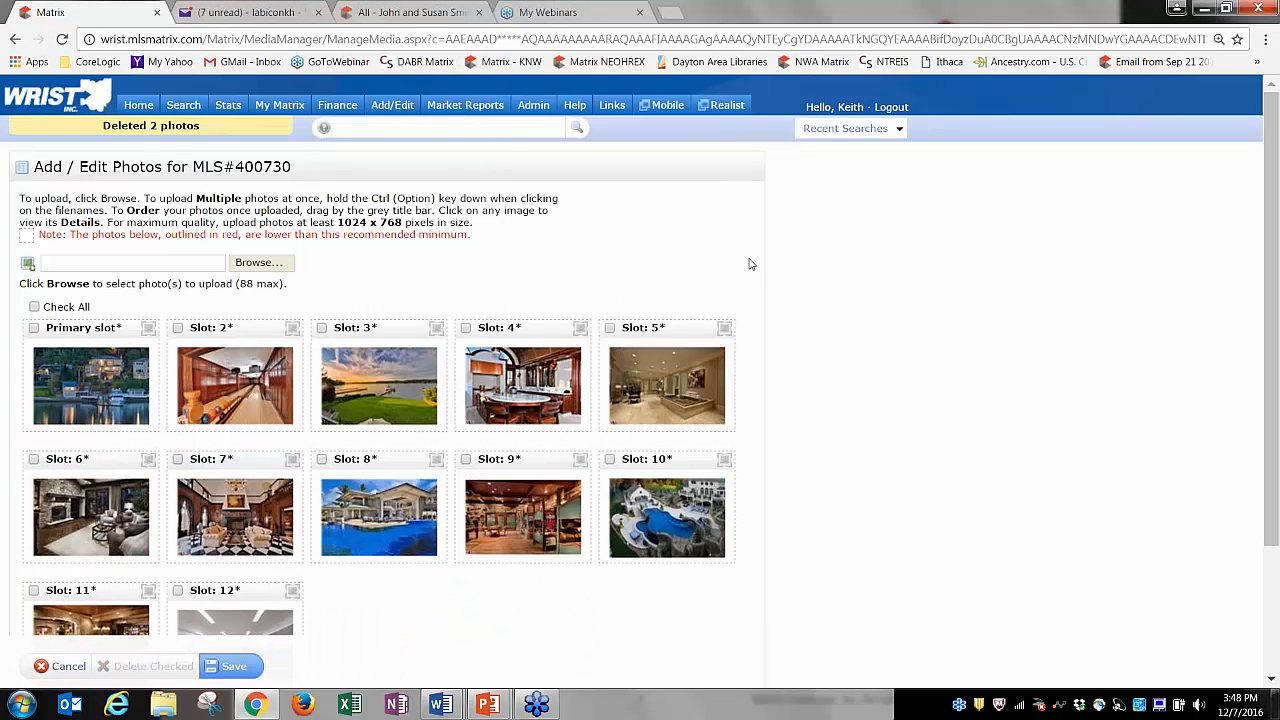
left_click(231, 667)
left_click(396, 106)
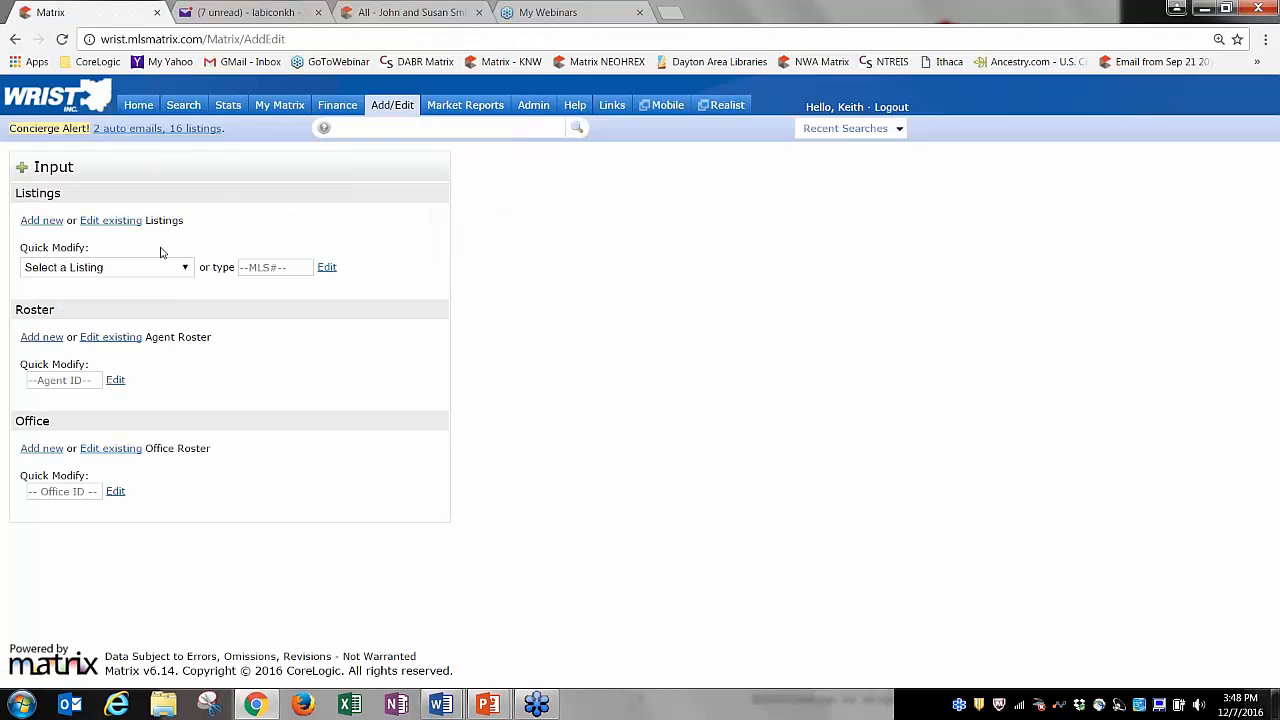
left_click(184, 268)
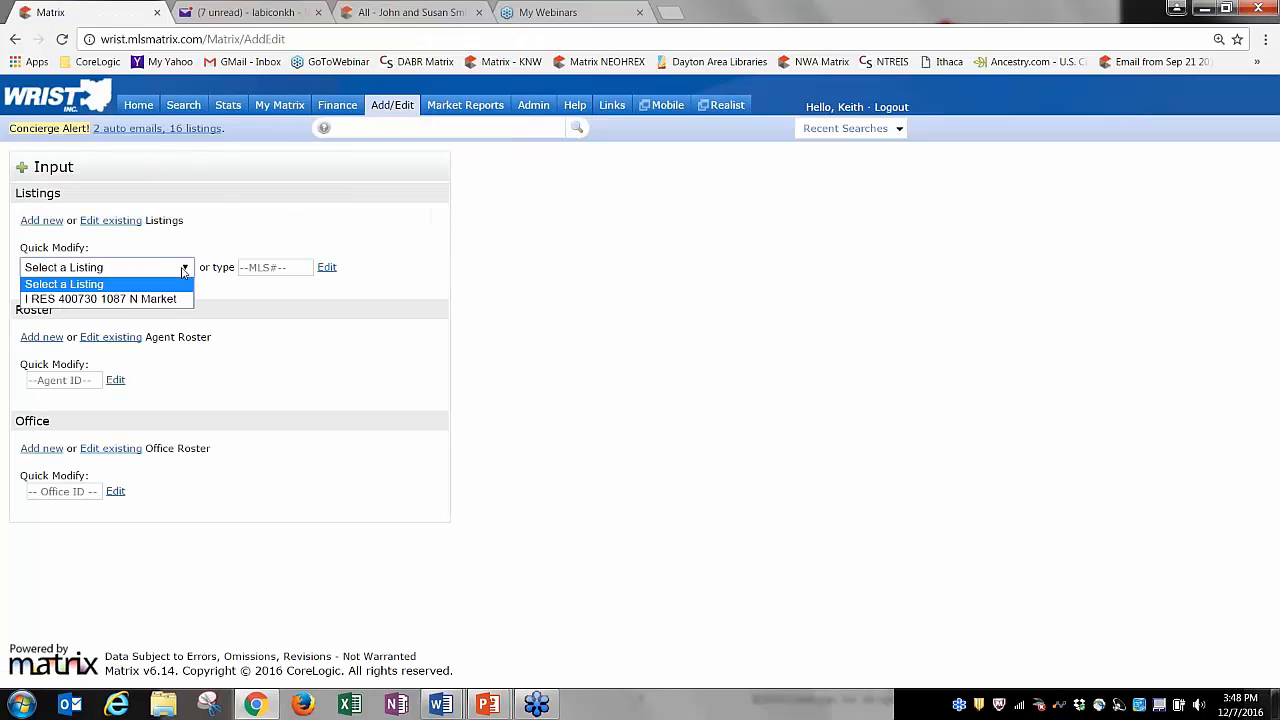
left_click(138, 299)
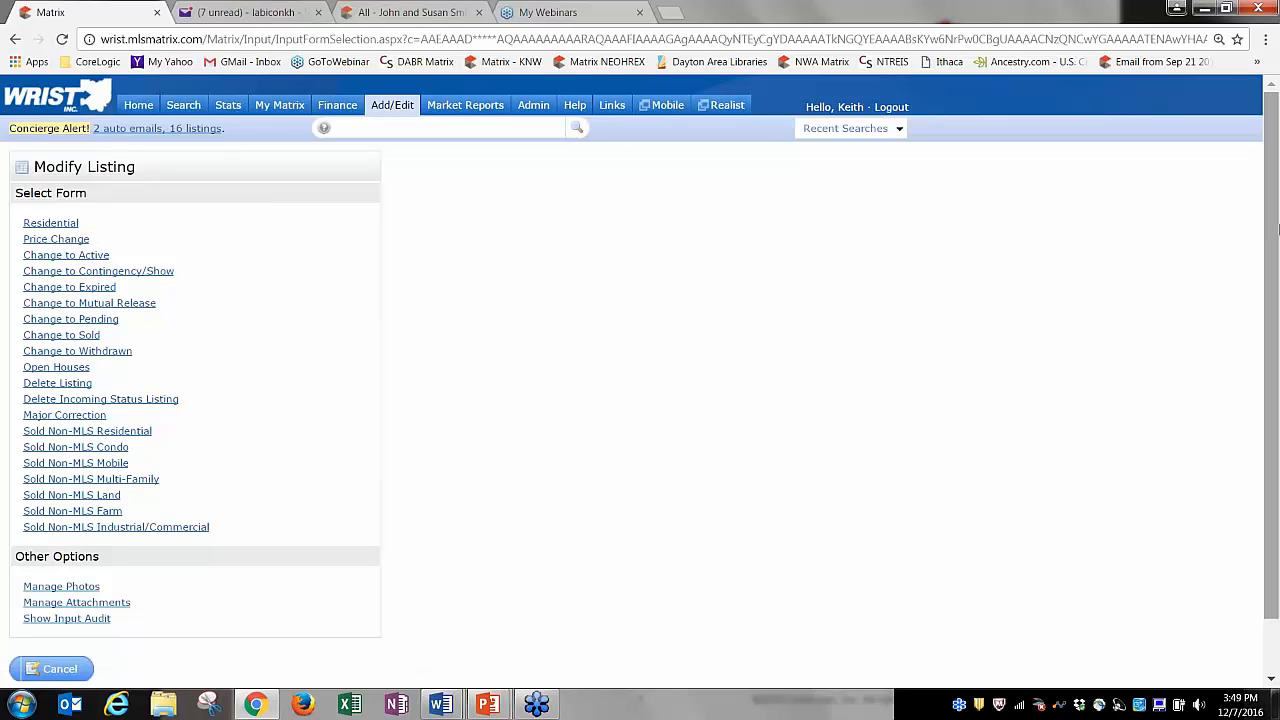
left_click_drag(1272, 232, 1278, 320)
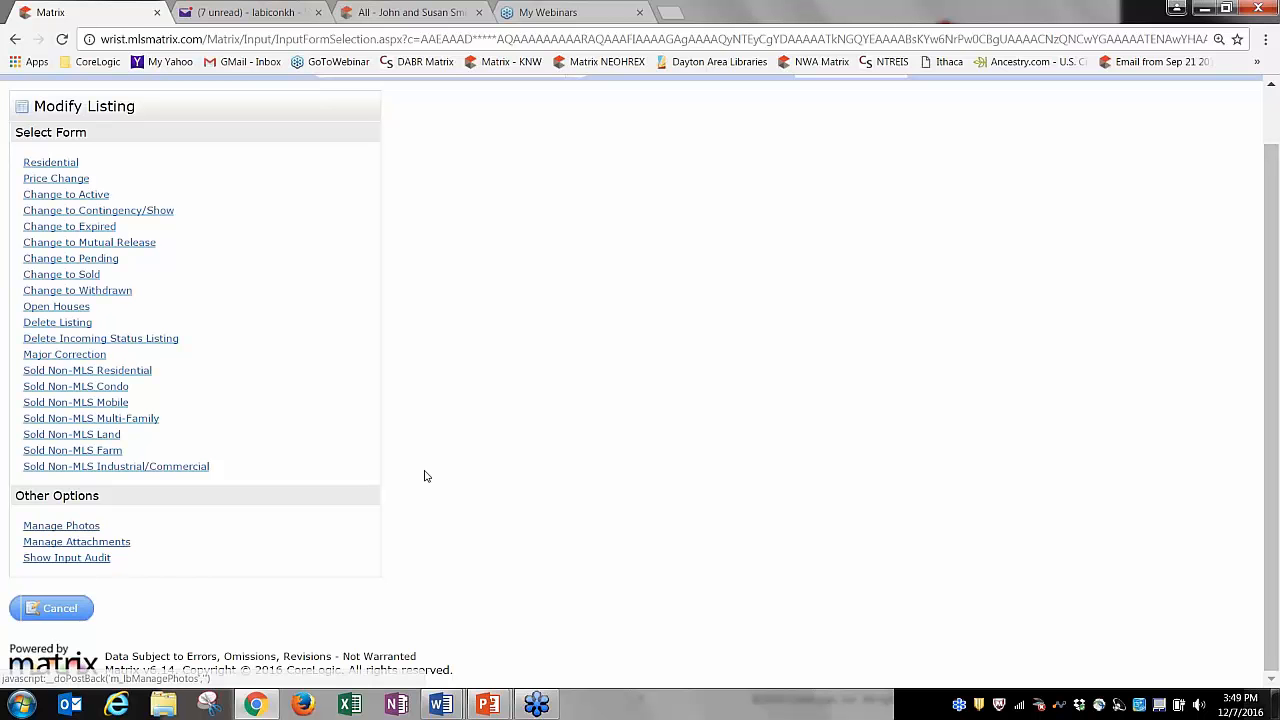
left_click(65, 612)
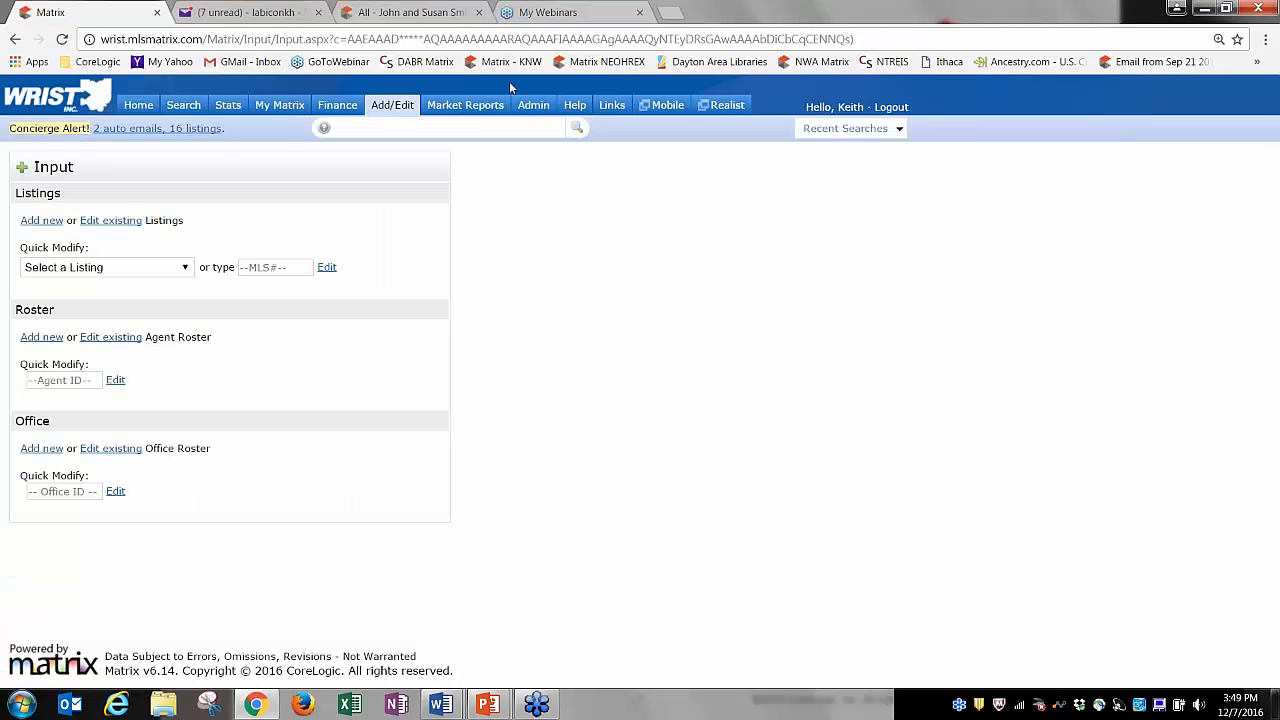
left_click(131, 110)
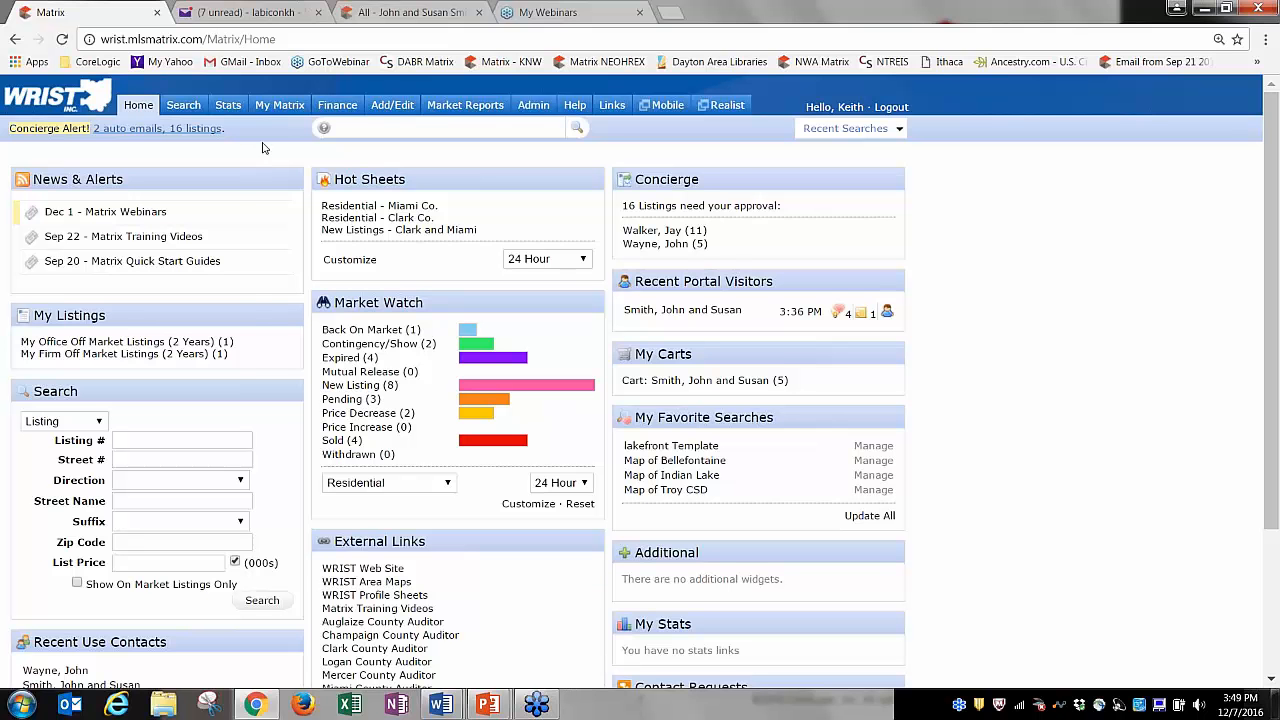
mouse_move(281, 115)
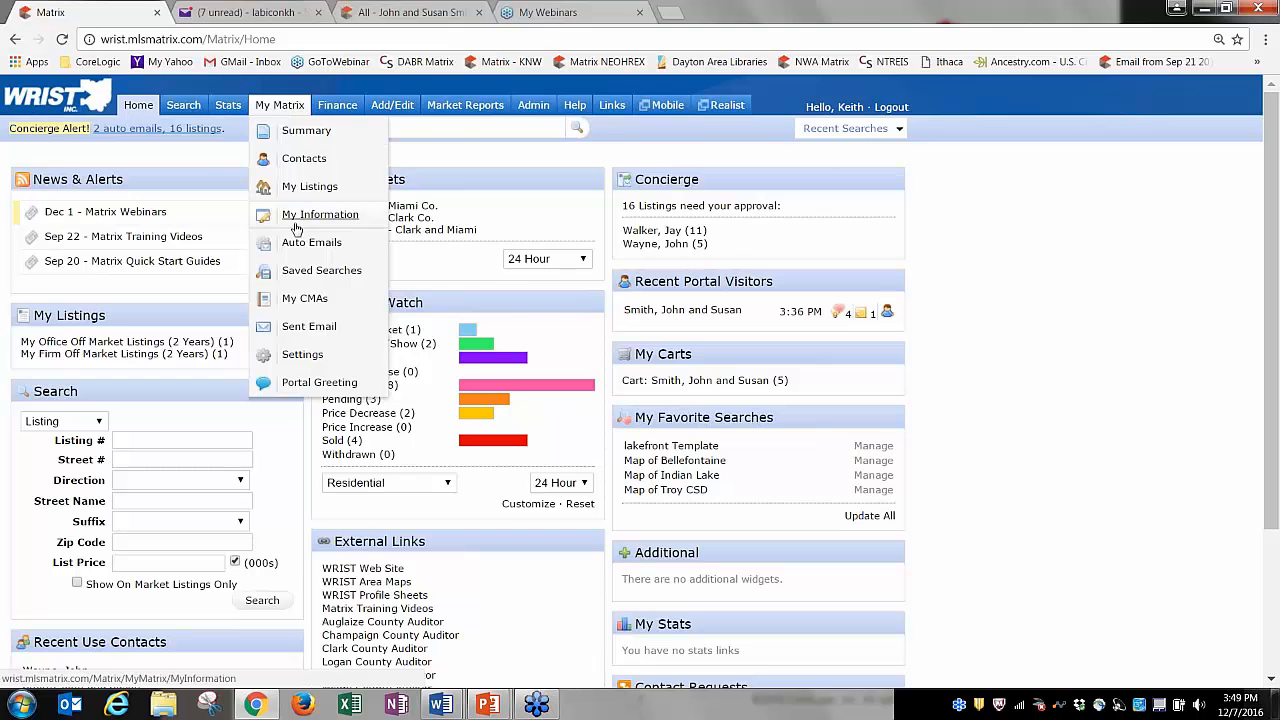
left_click(305, 299)
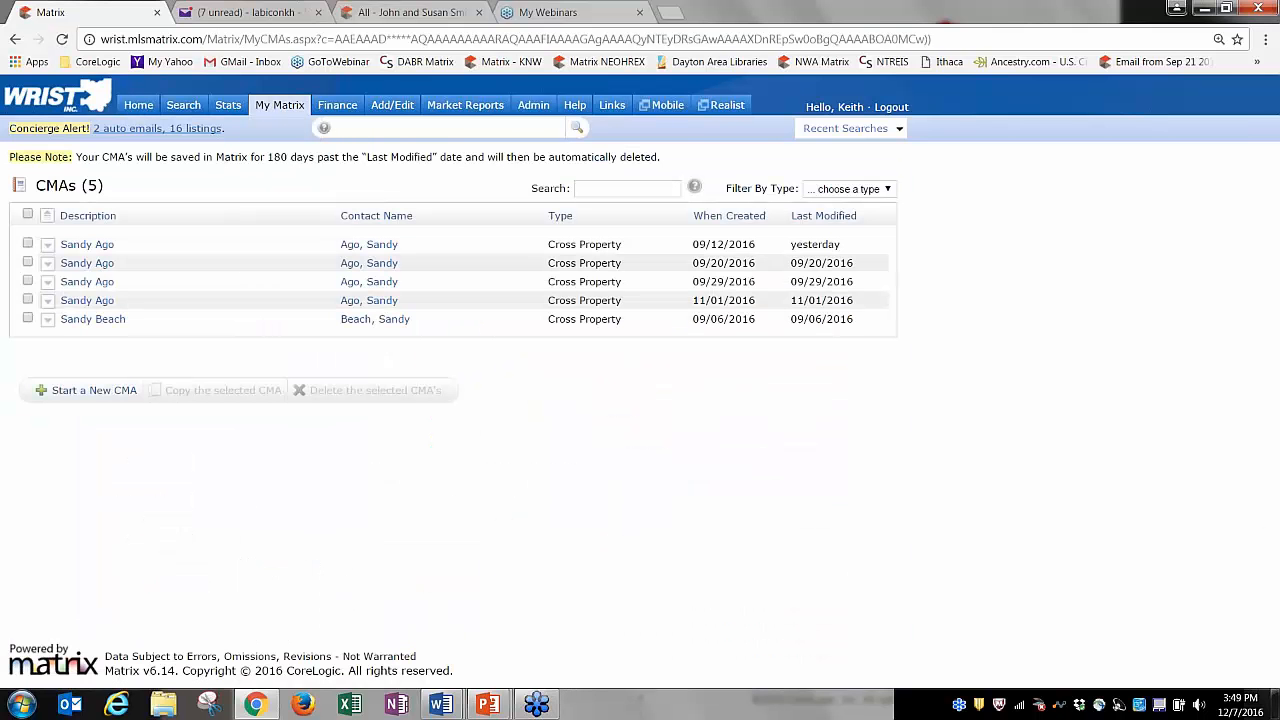
left_click(96, 390)
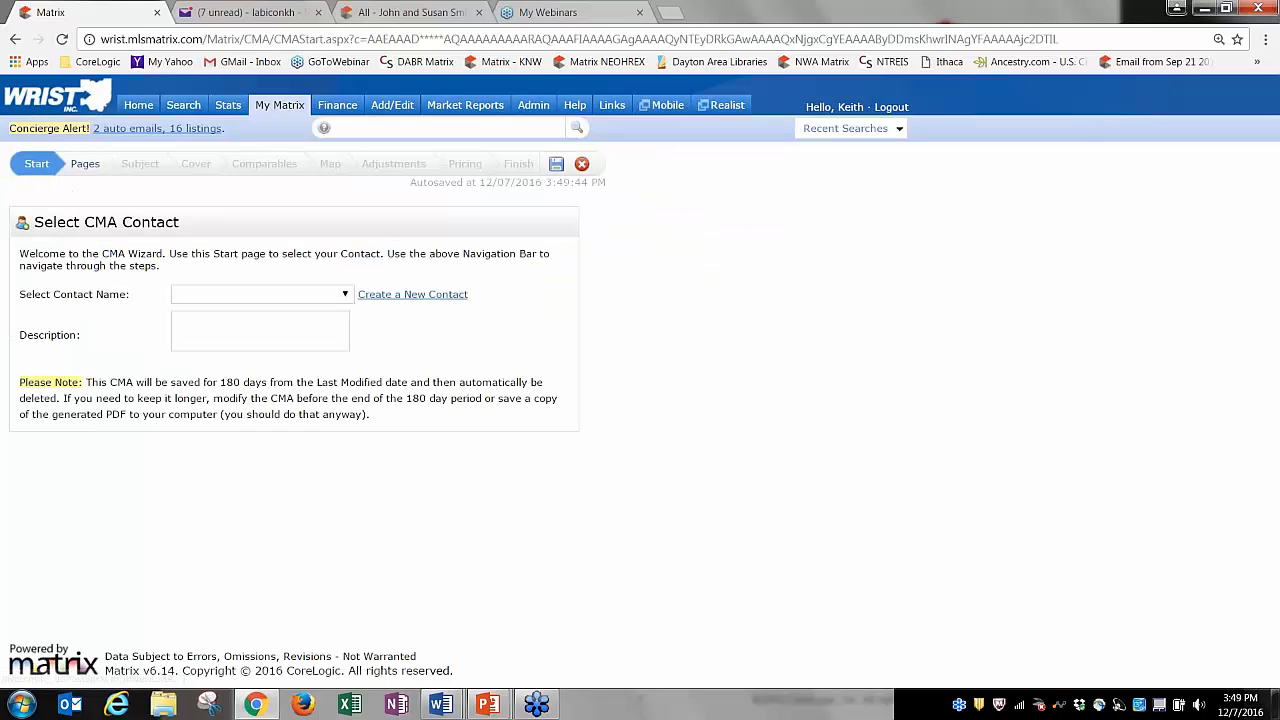
left_click(276, 168)
left_click(782, 150)
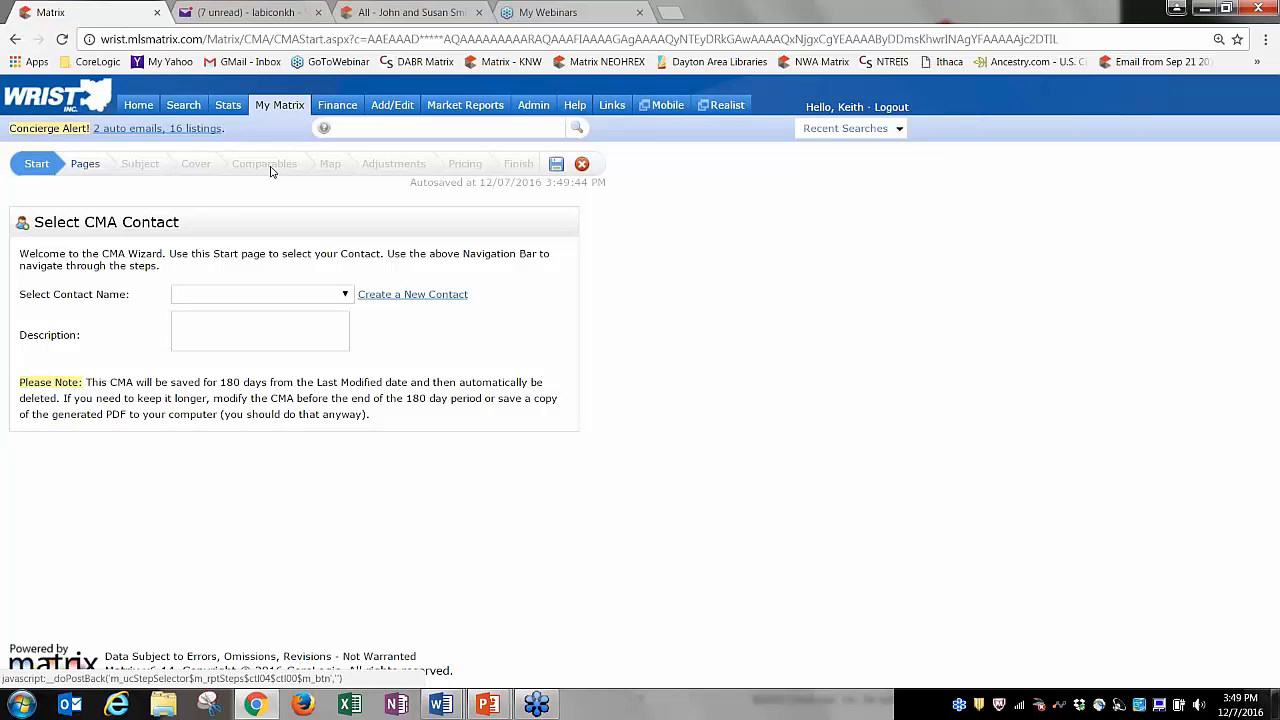
left_click(581, 164)
left_click(712, 166)
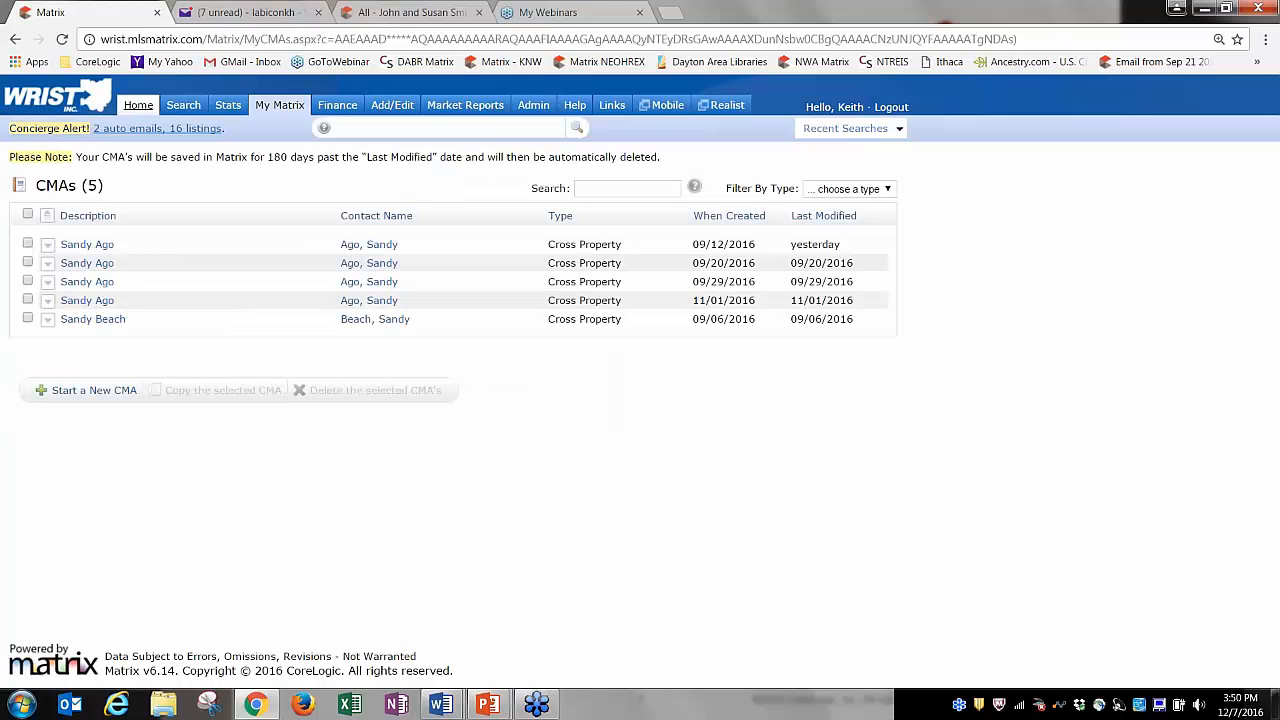
left_click(140, 108)
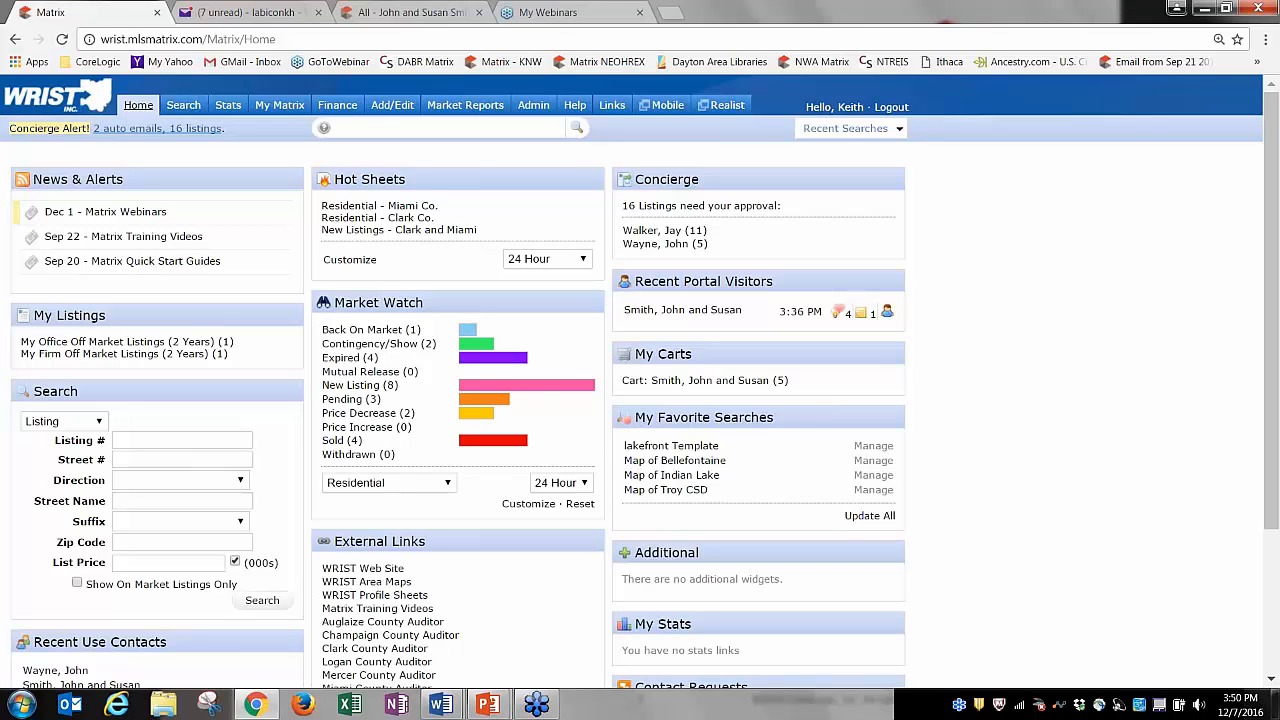
Start a residential search that includes Pending and Sold listings from the last 180 days.
mouse_move(183, 106)
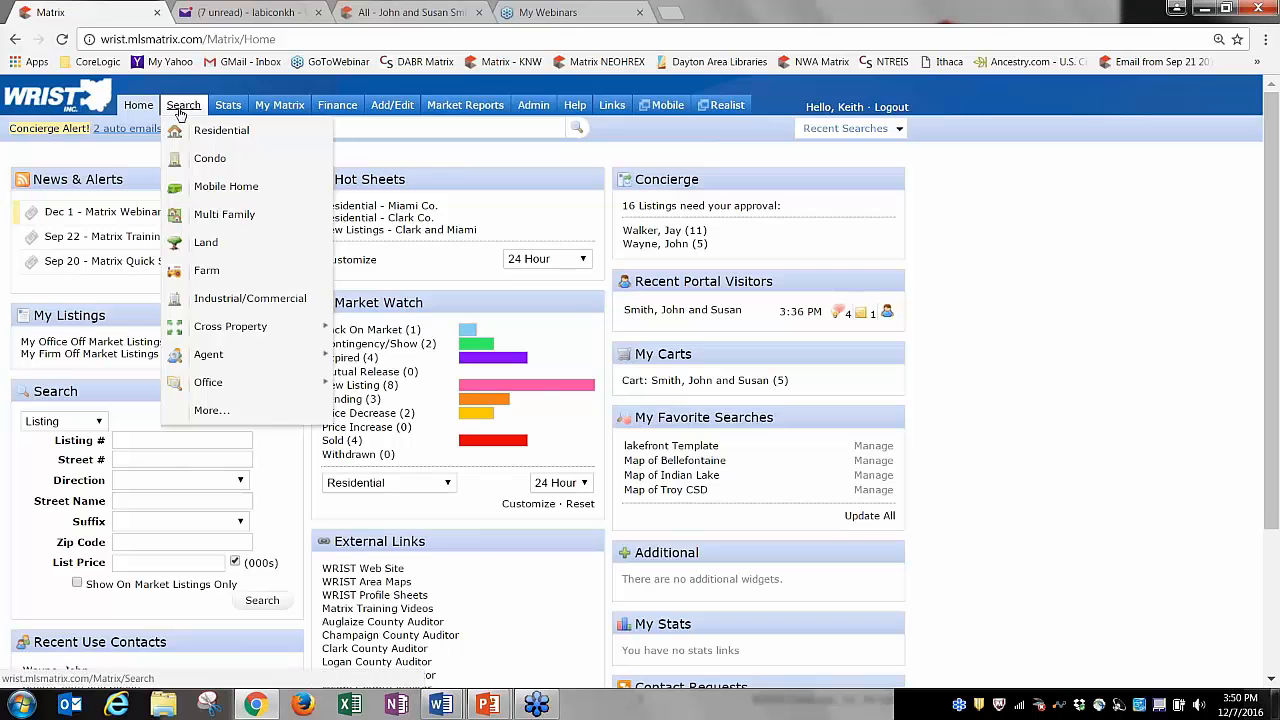
left_click(228, 133)
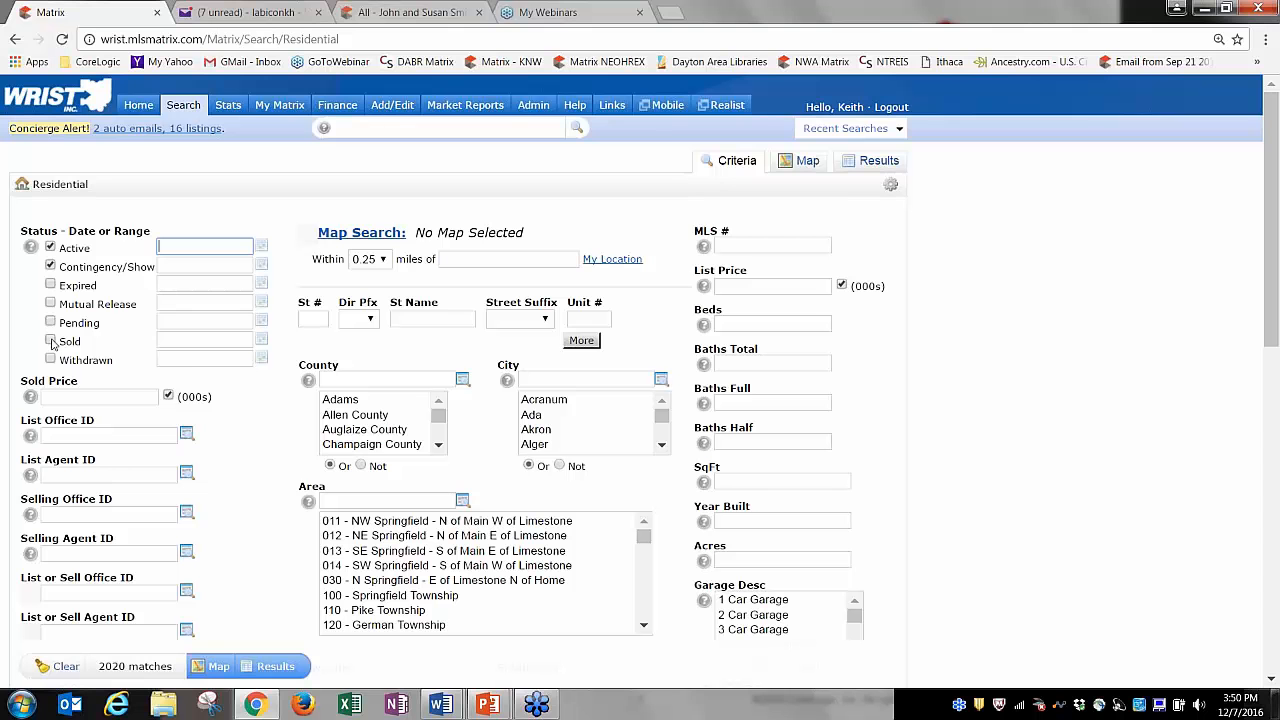
left_click(51, 323)
left_click(51, 341)
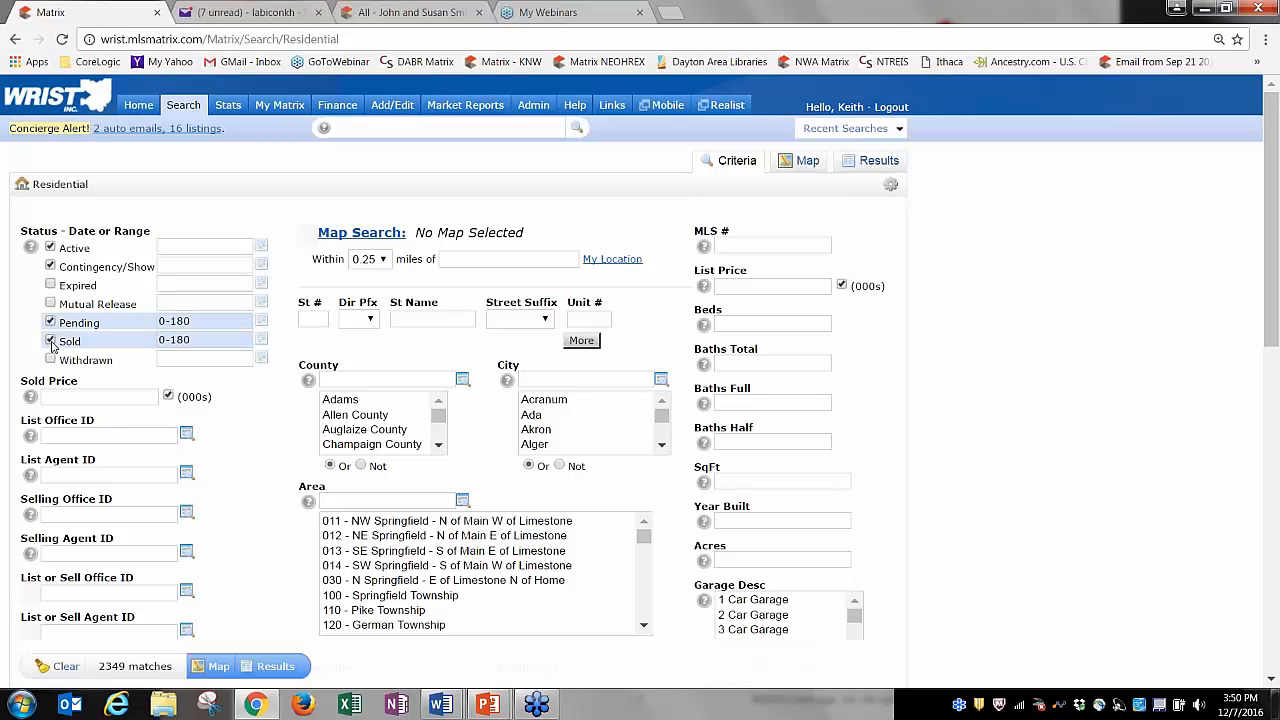
Filter the search to Area 701, 3 bedrooms and 2 total baths.
left_click(402, 502)
type("701")
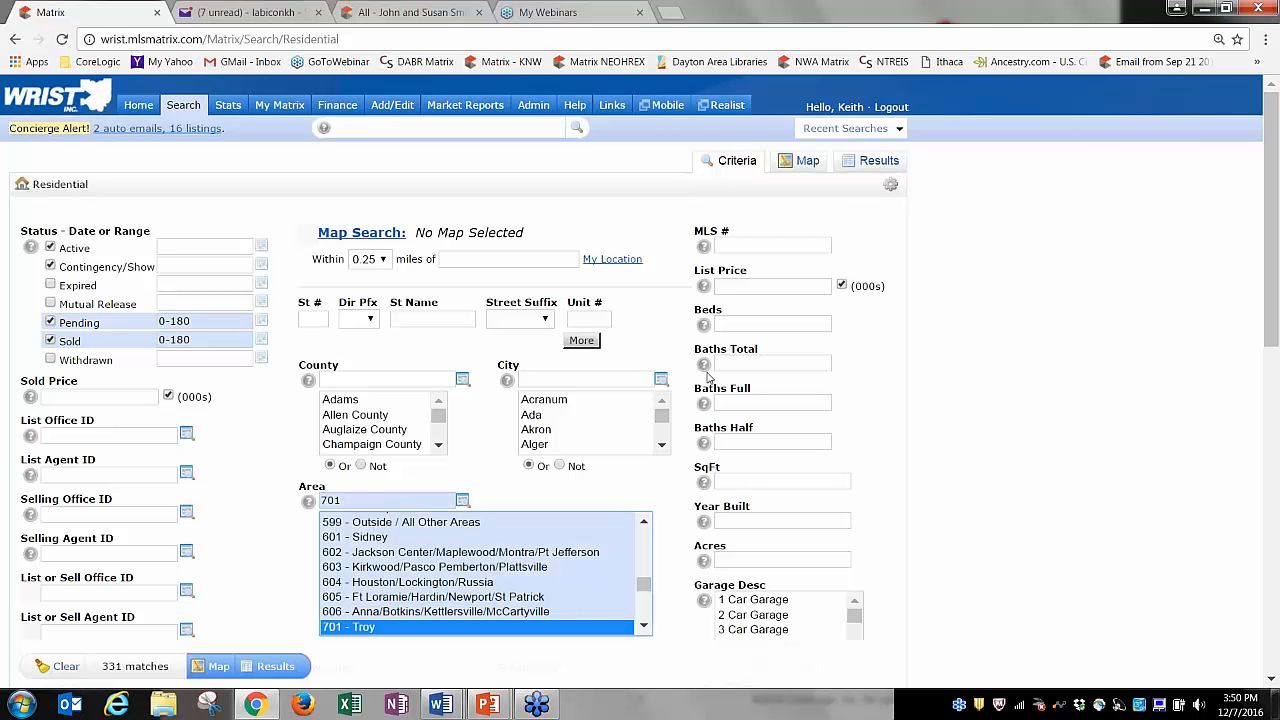
left_click(752, 321)
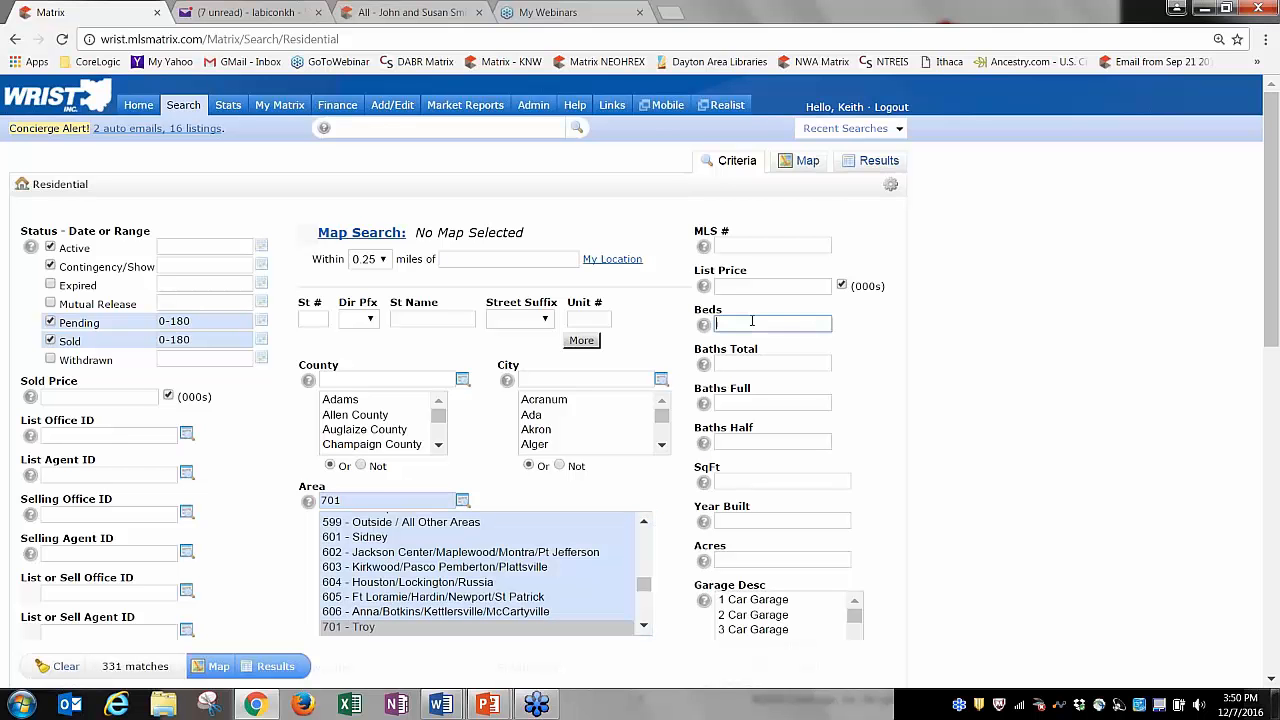
type("3")
left_click(904, 349)
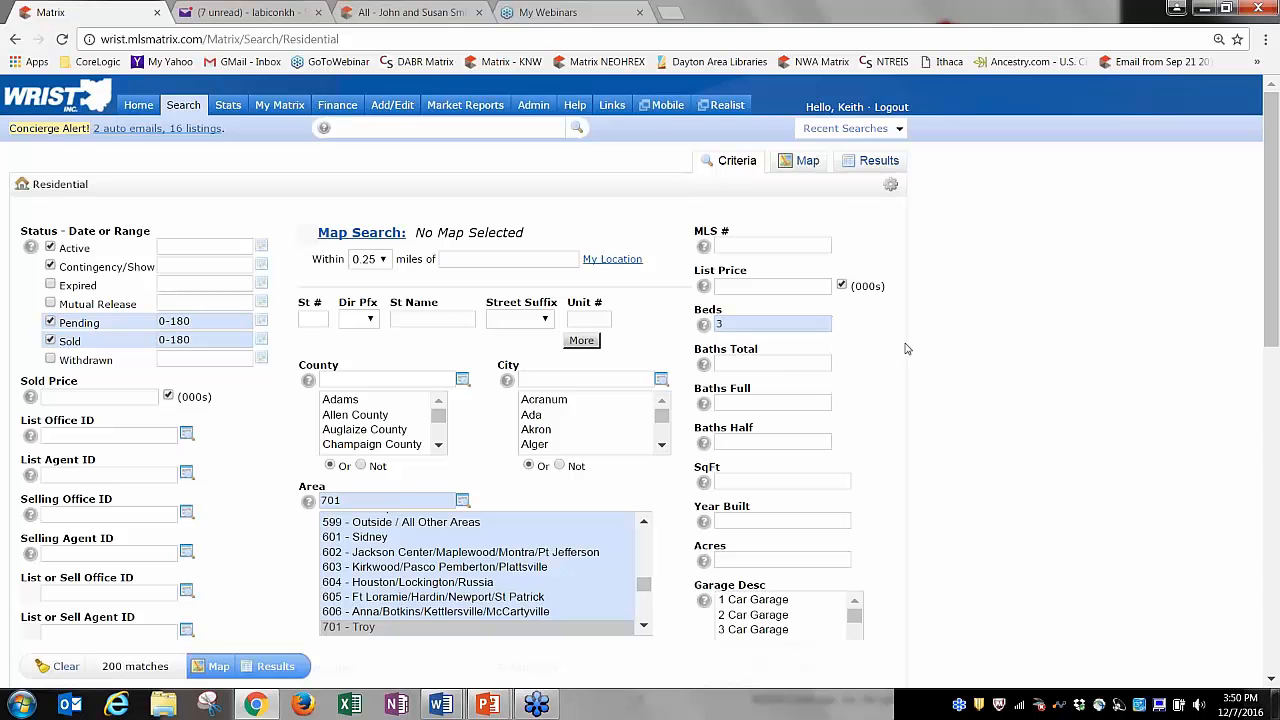
left_click(785, 367)
type("2")
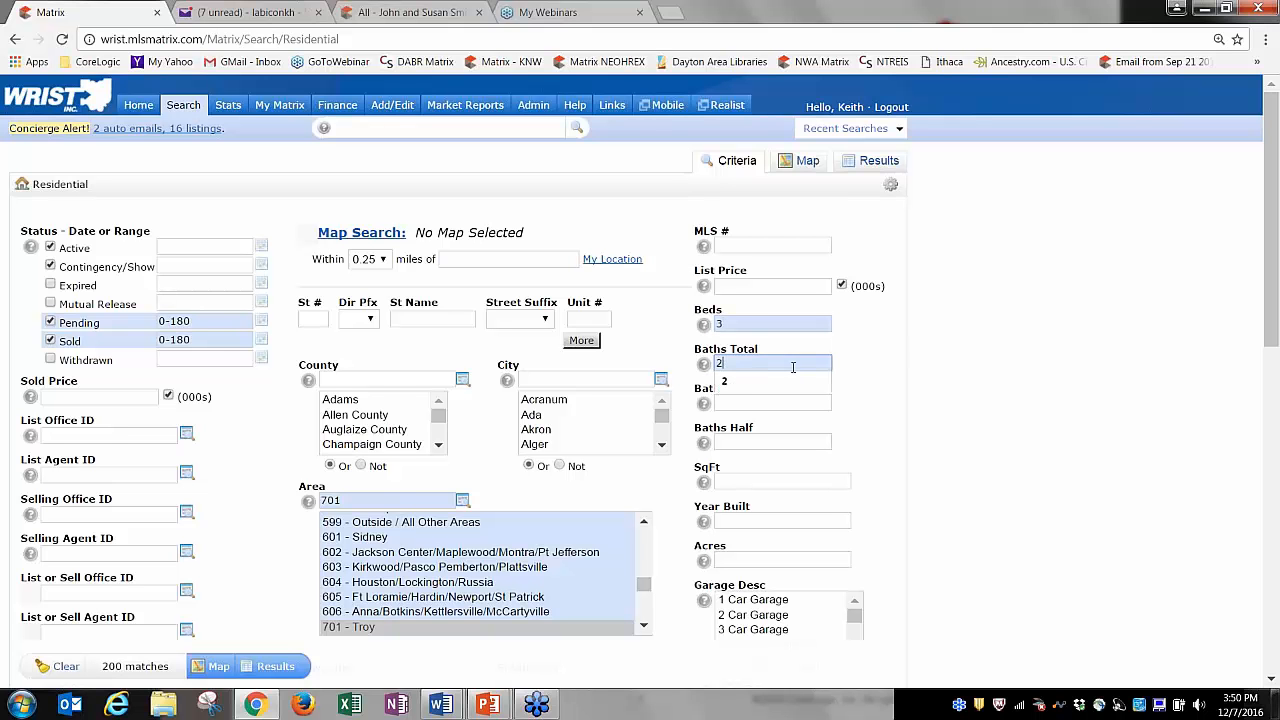
left_click(897, 379)
Enter a square footage range of 1400-1800.
left_click(791, 480)
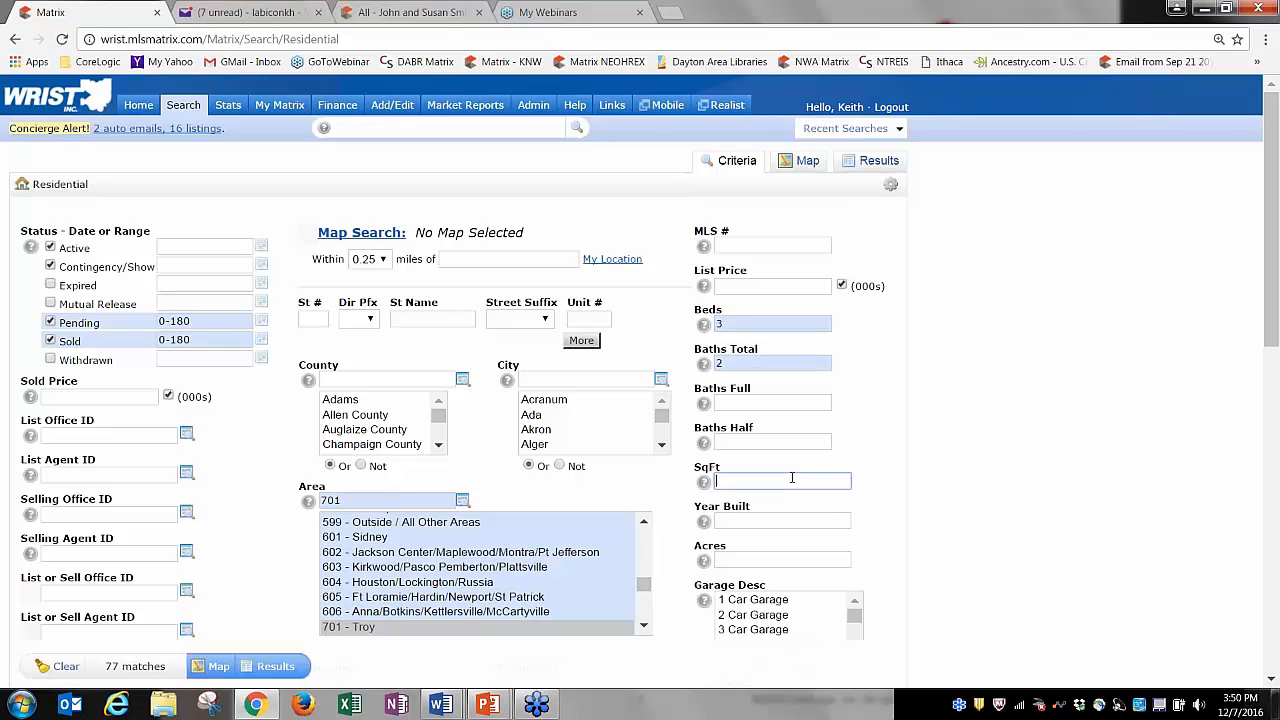
type("1400-")
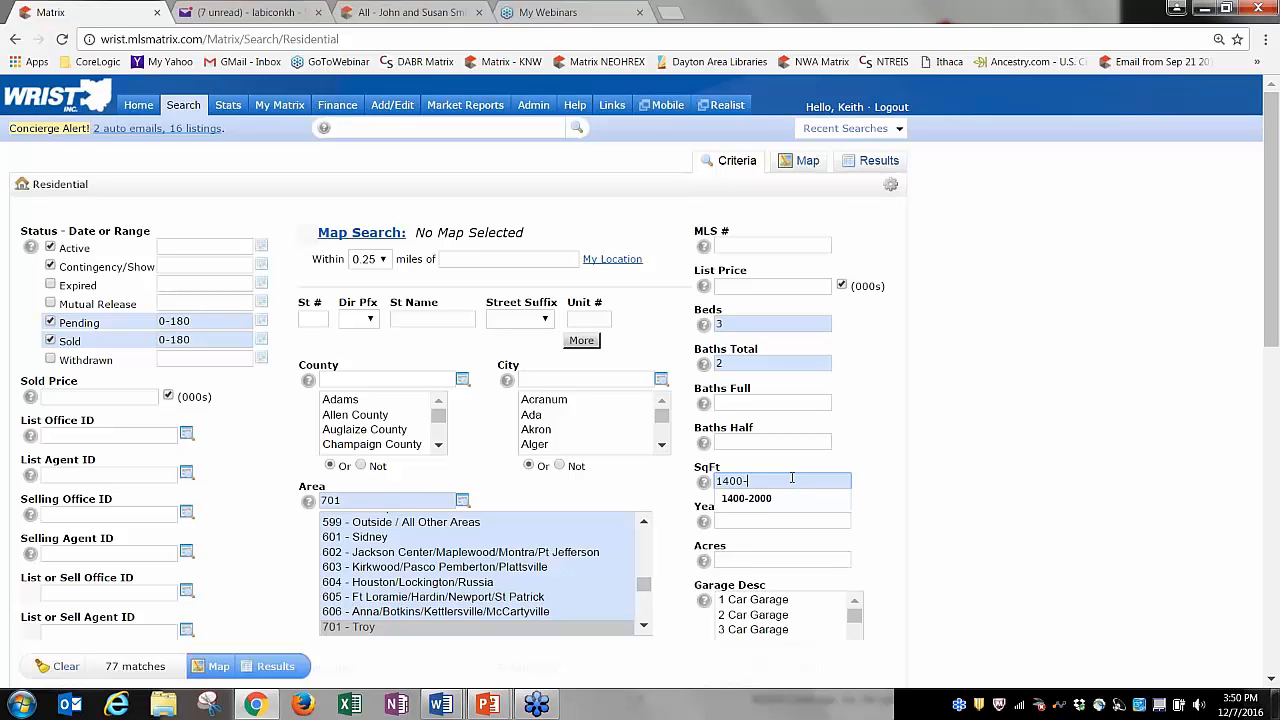
type("1800")
key("ctrl+a")
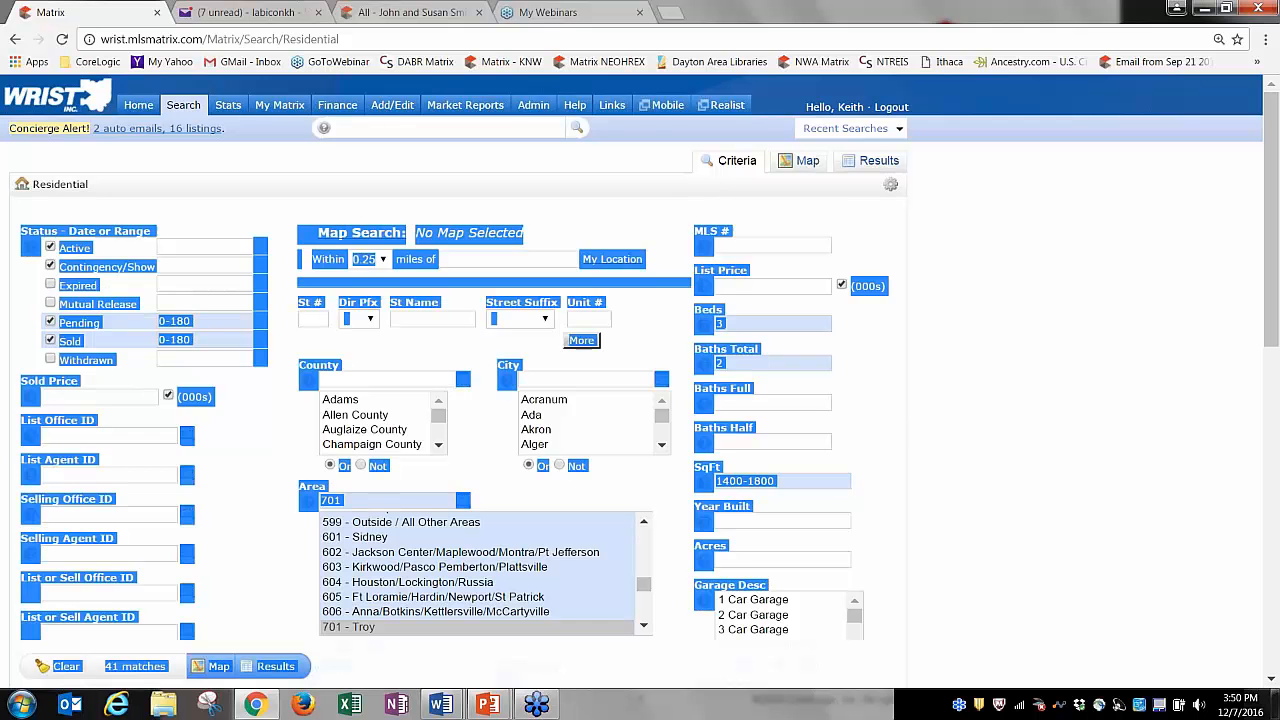
left_click(888, 431)
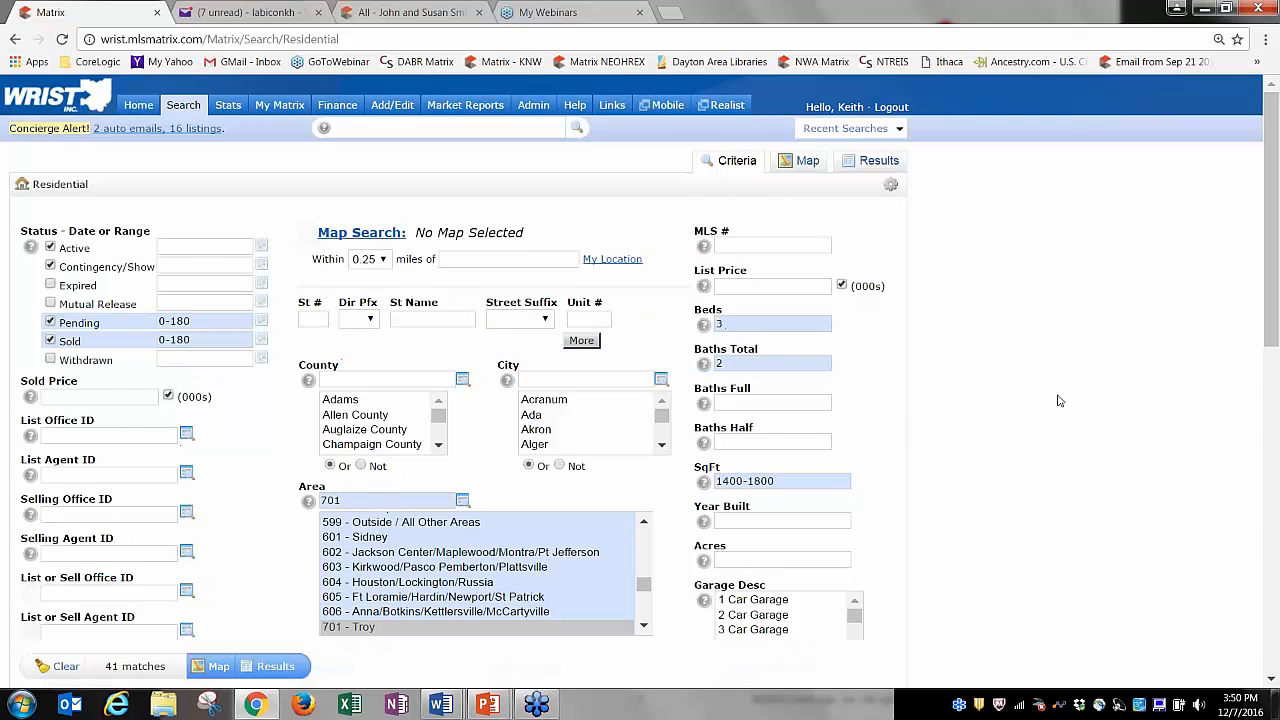
left_click_drag(1270, 185, 1276, 280)
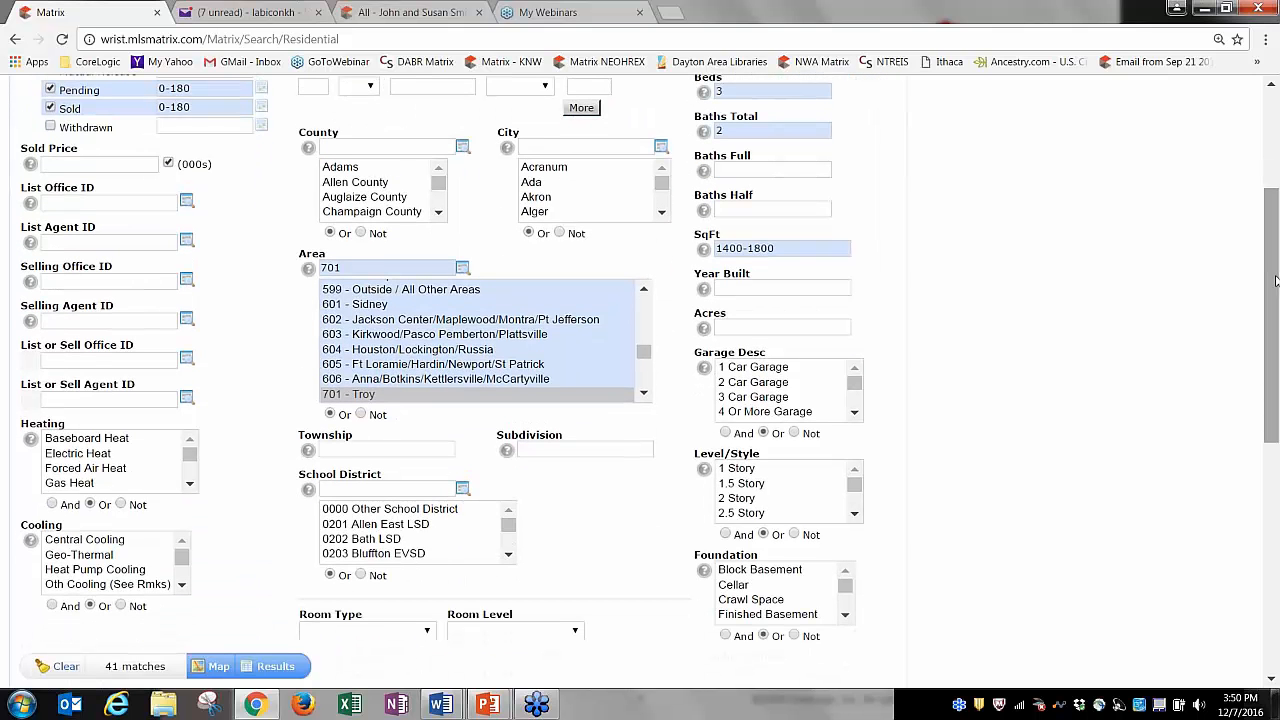
left_click_drag(1276, 281, 1276, 234)
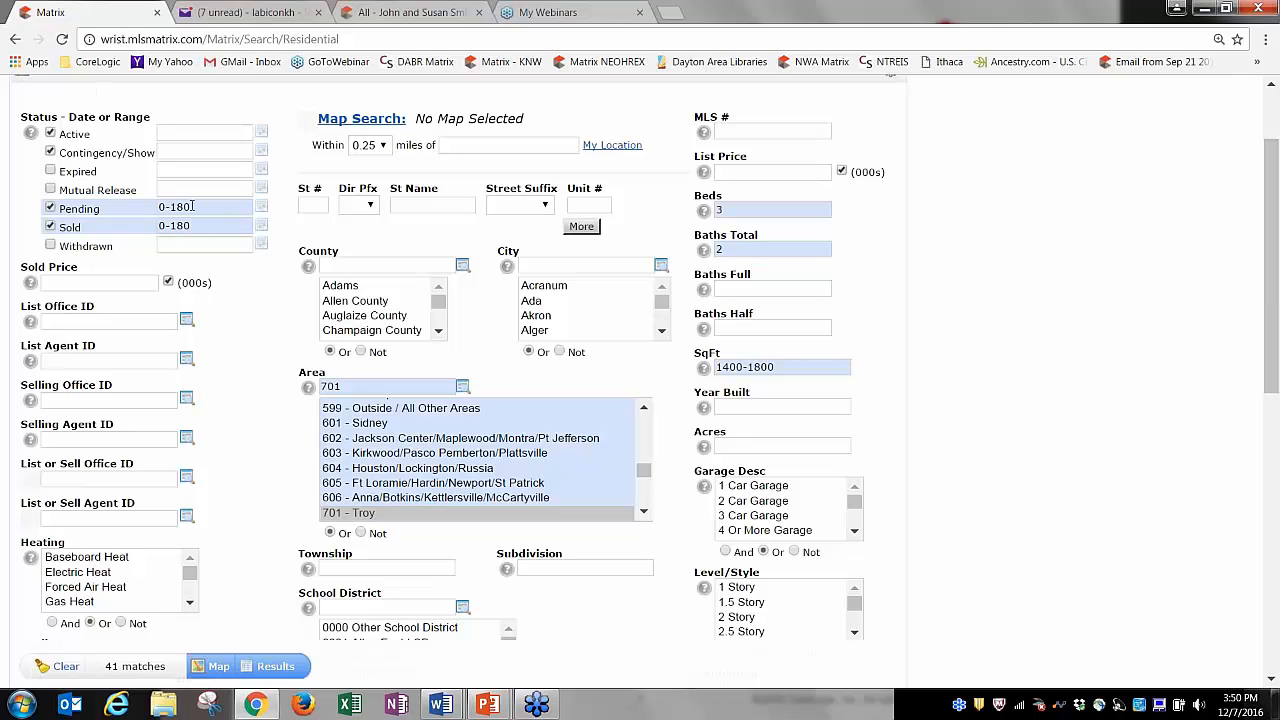
Clear the Pending date range value.
left_click(192, 206)
key("BackSpace")
key("BackSpace")
key("BackSpace")
key("BackSpace")
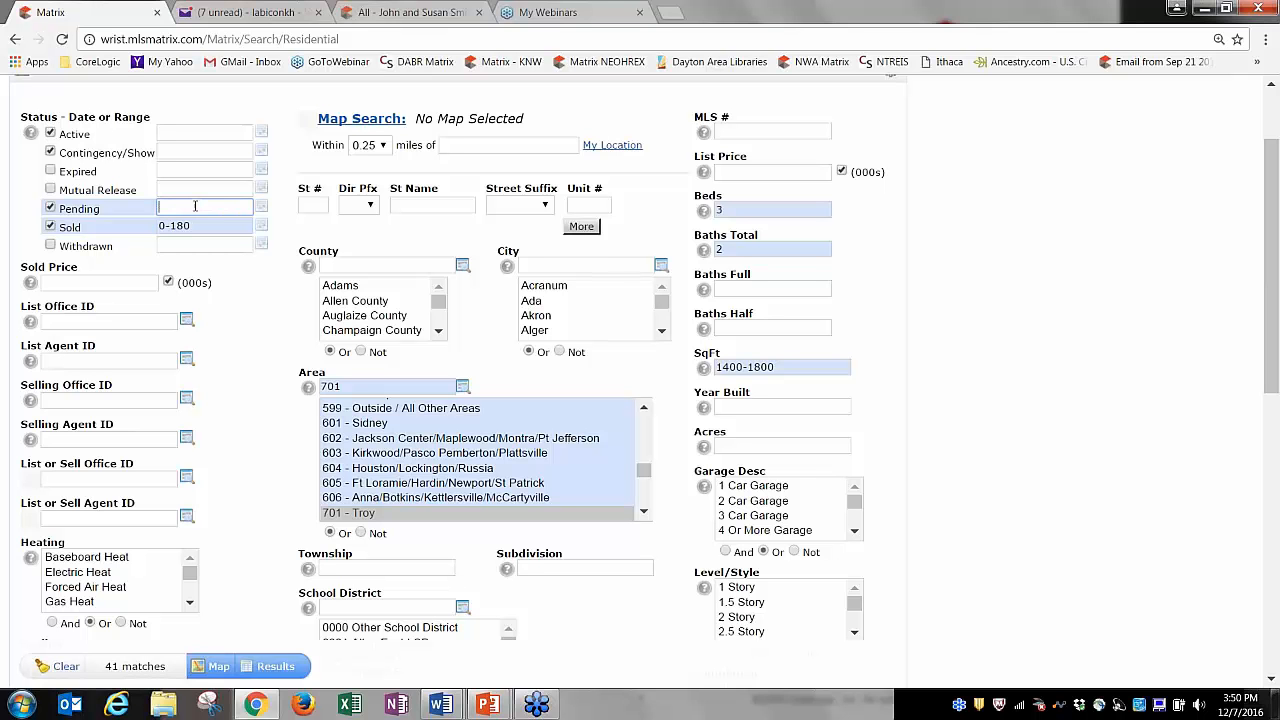
left_click(287, 246)
Limit results to 1 Story homes with a 2 Car Garage.
left_click(740, 588)
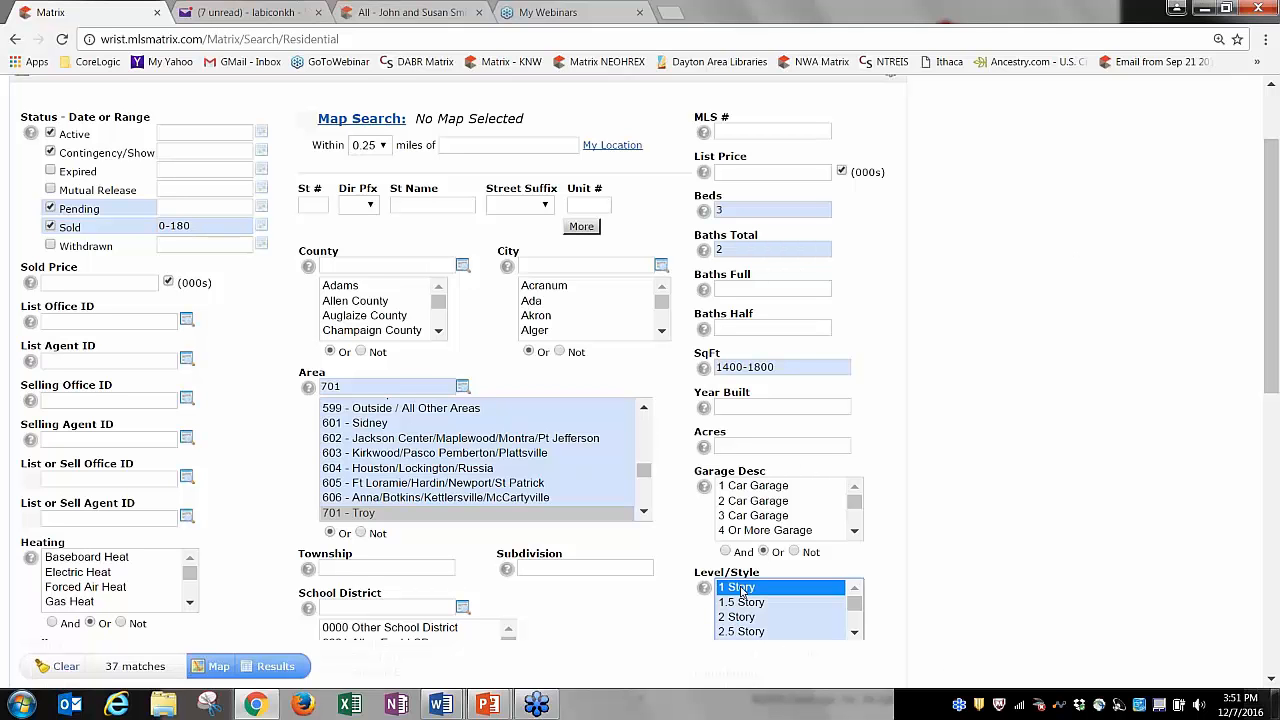
scroll(815, 360, "down", 1)
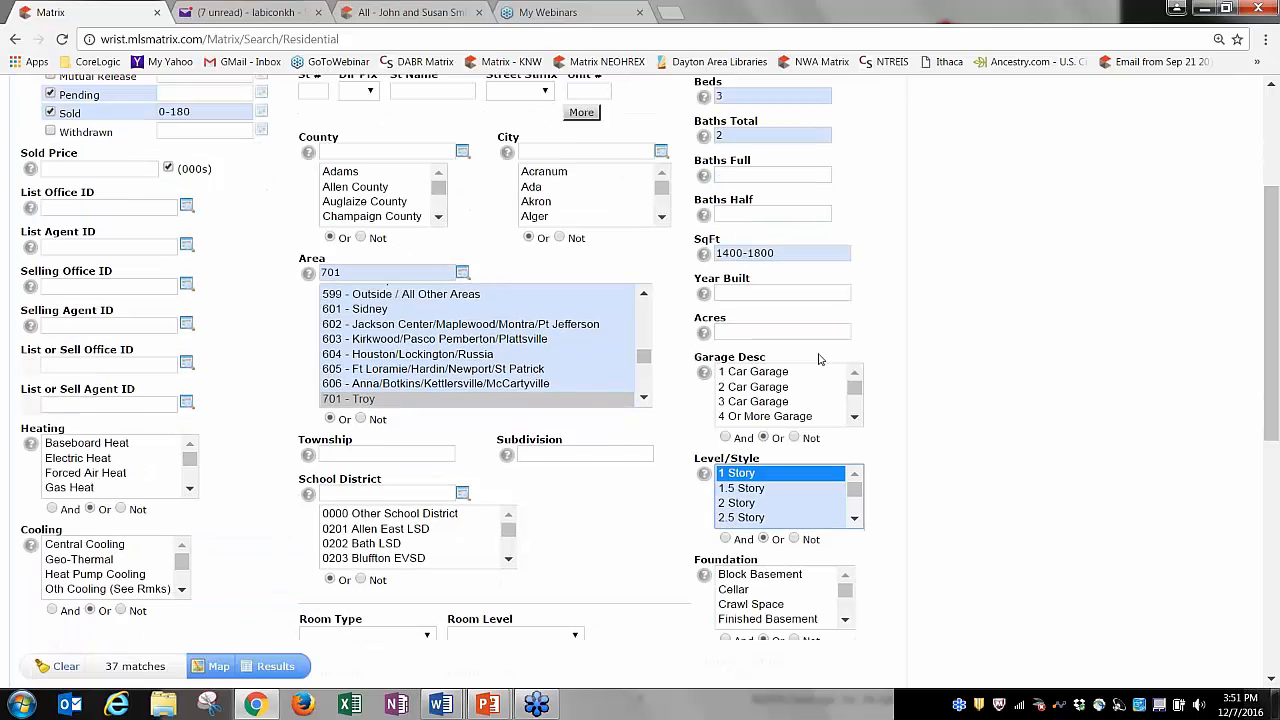
left_click(768, 373)
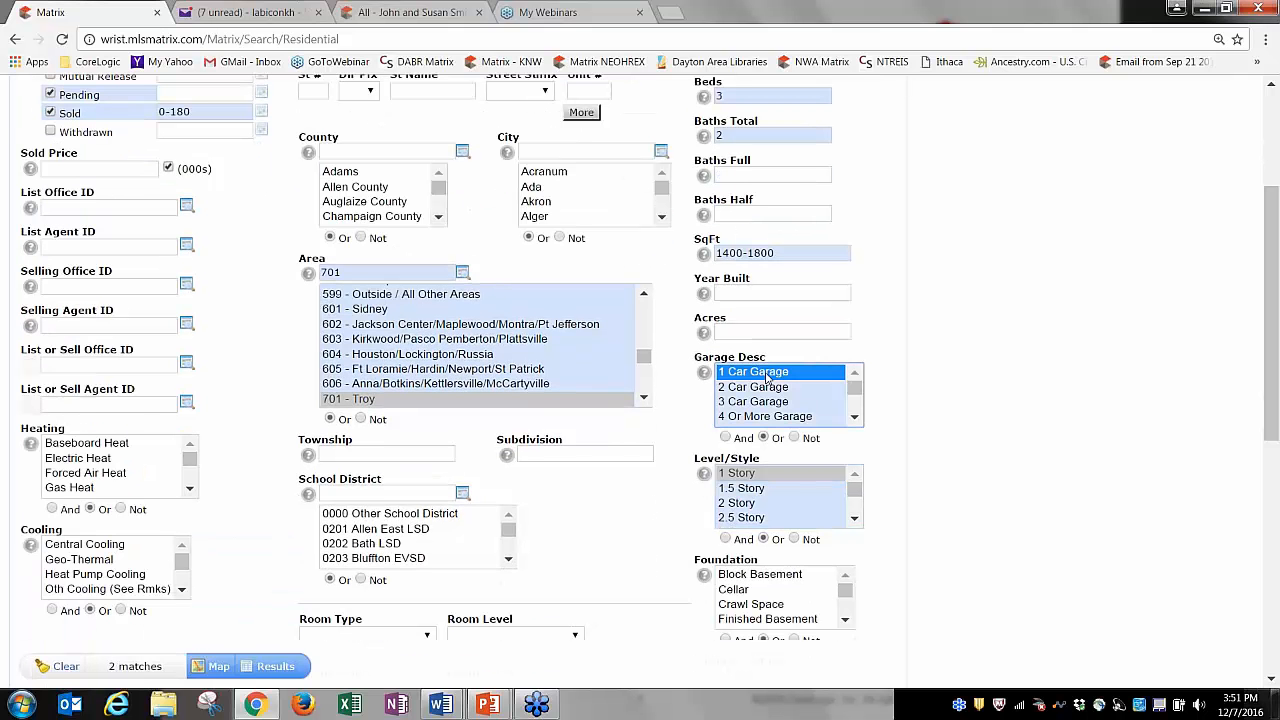
left_click(766, 388)
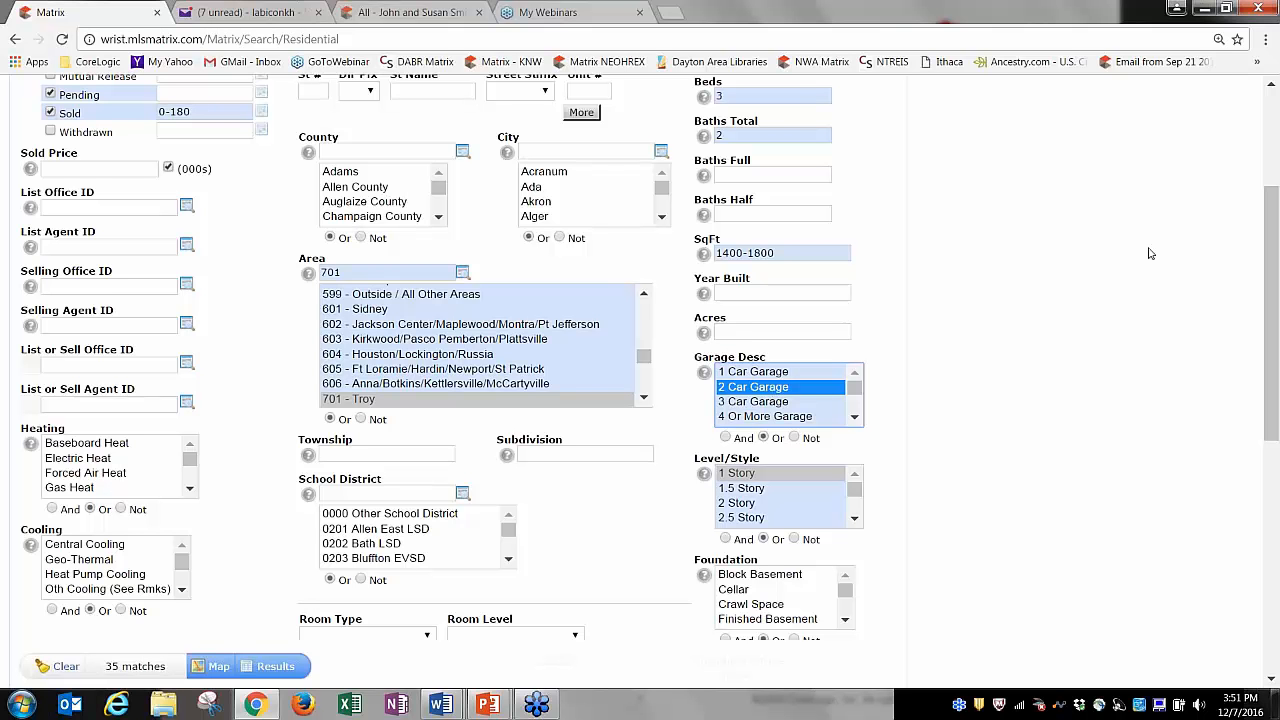
left_click_drag(1271, 254, 1277, 133)
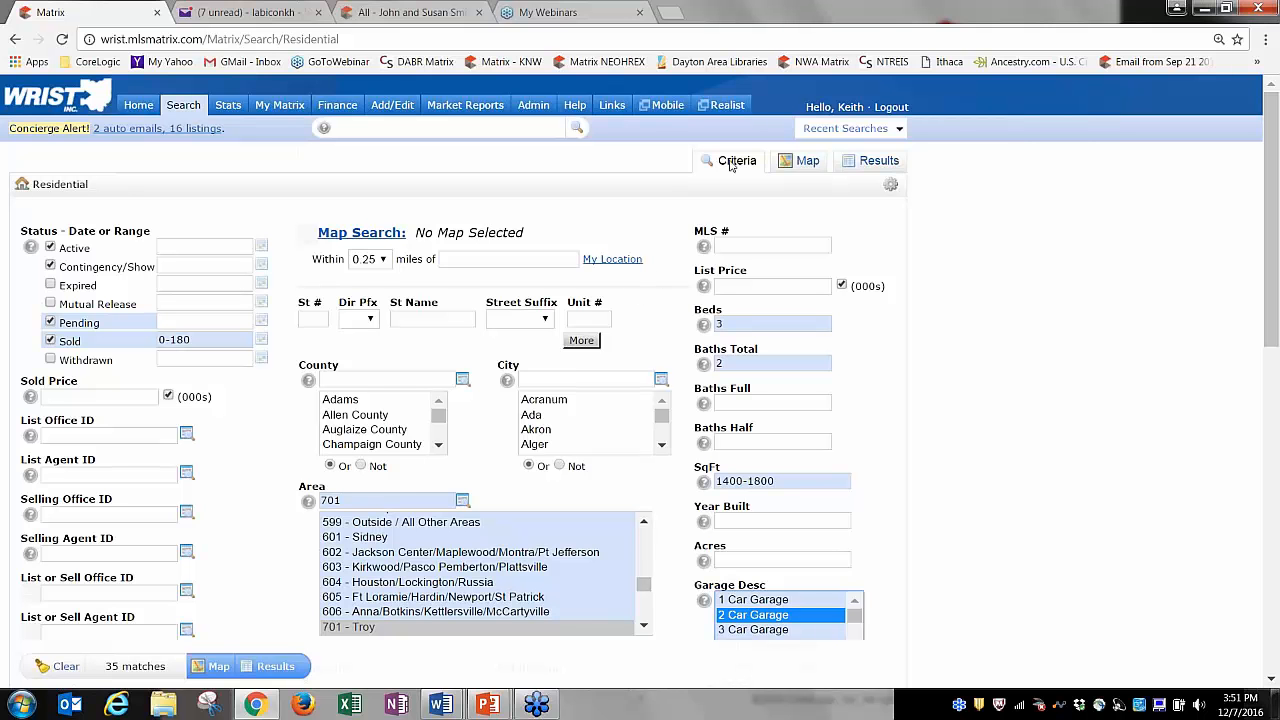
left_click(872, 161)
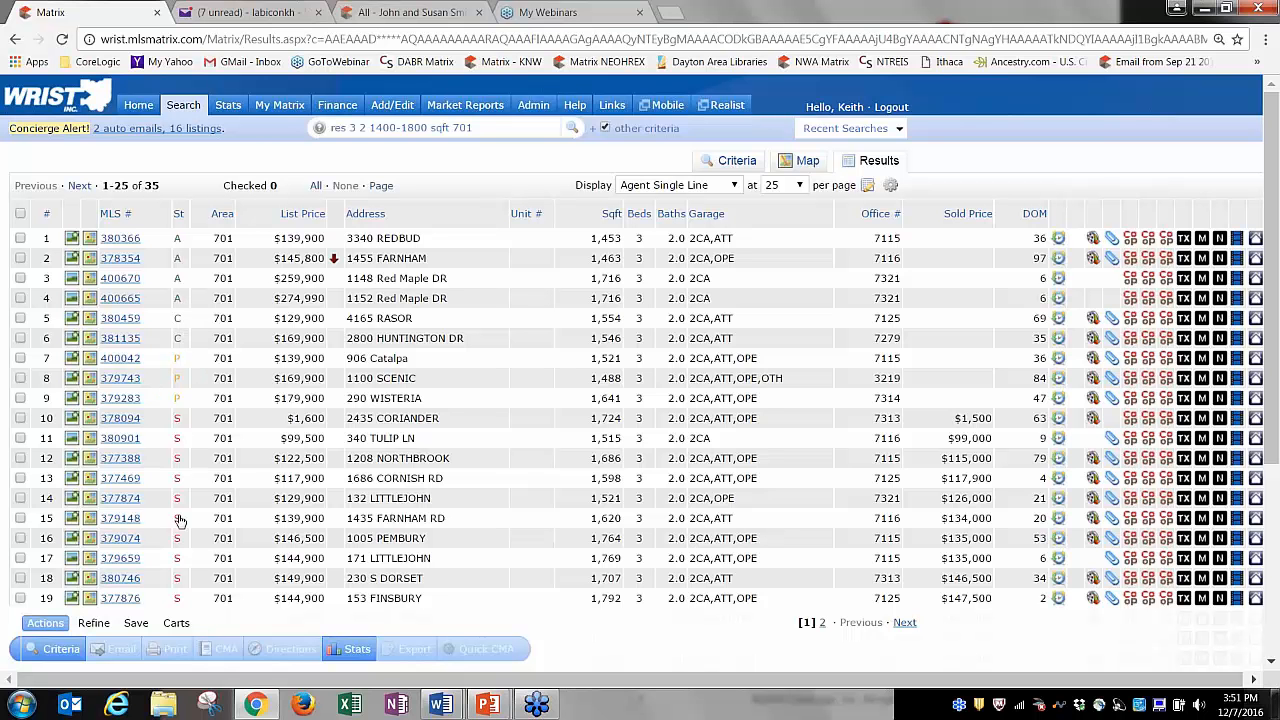
left_click(20, 258)
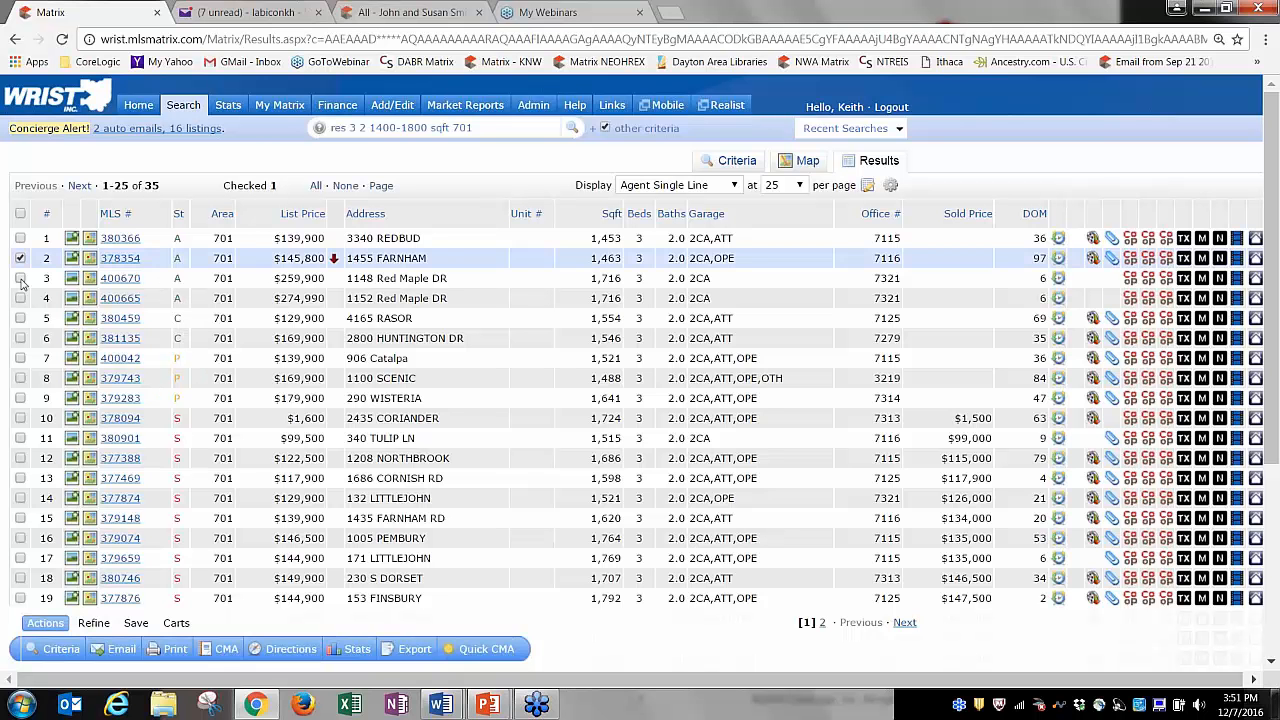
left_click(20, 278)
left_click(20, 298)
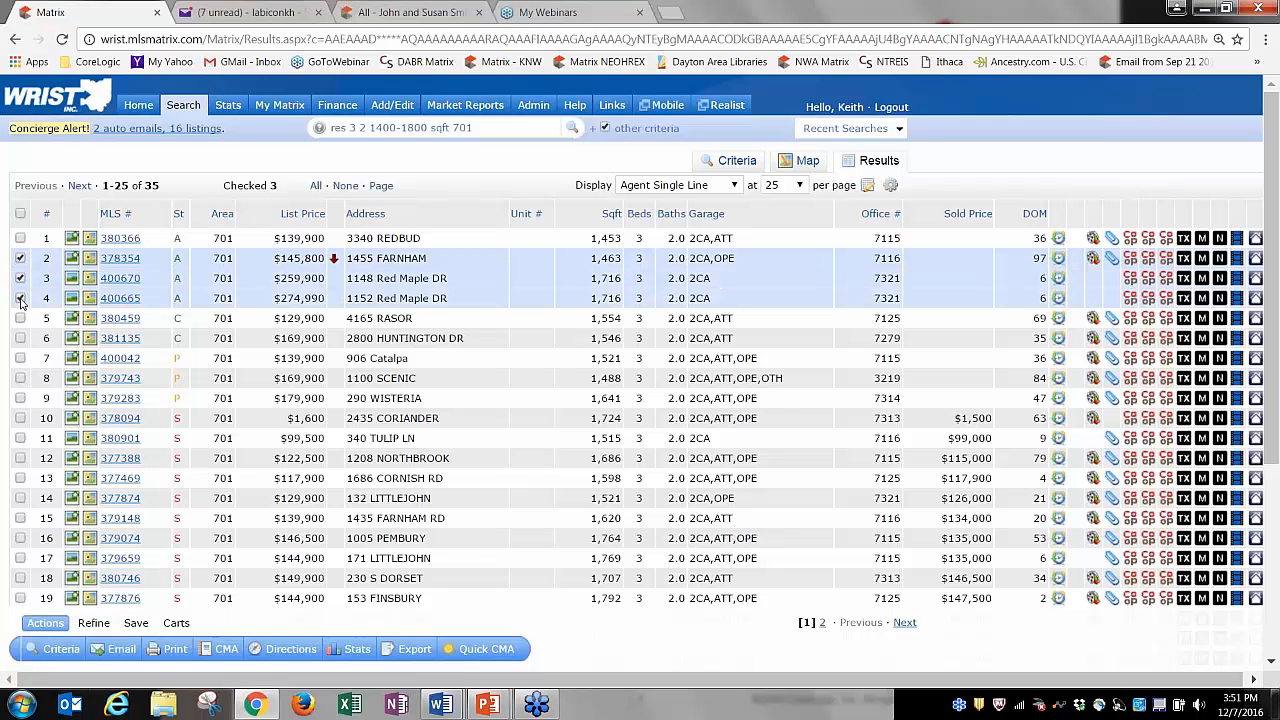
left_click(22, 438)
left_click(20, 478)
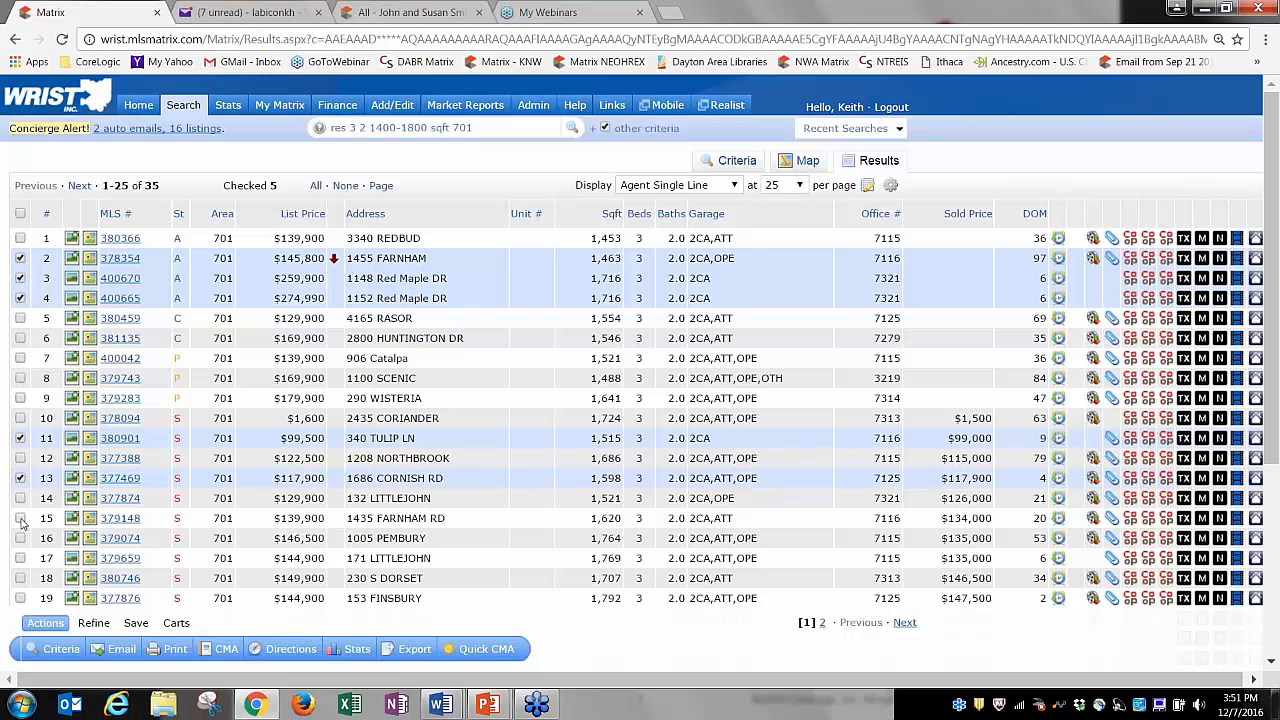
left_click(20, 518)
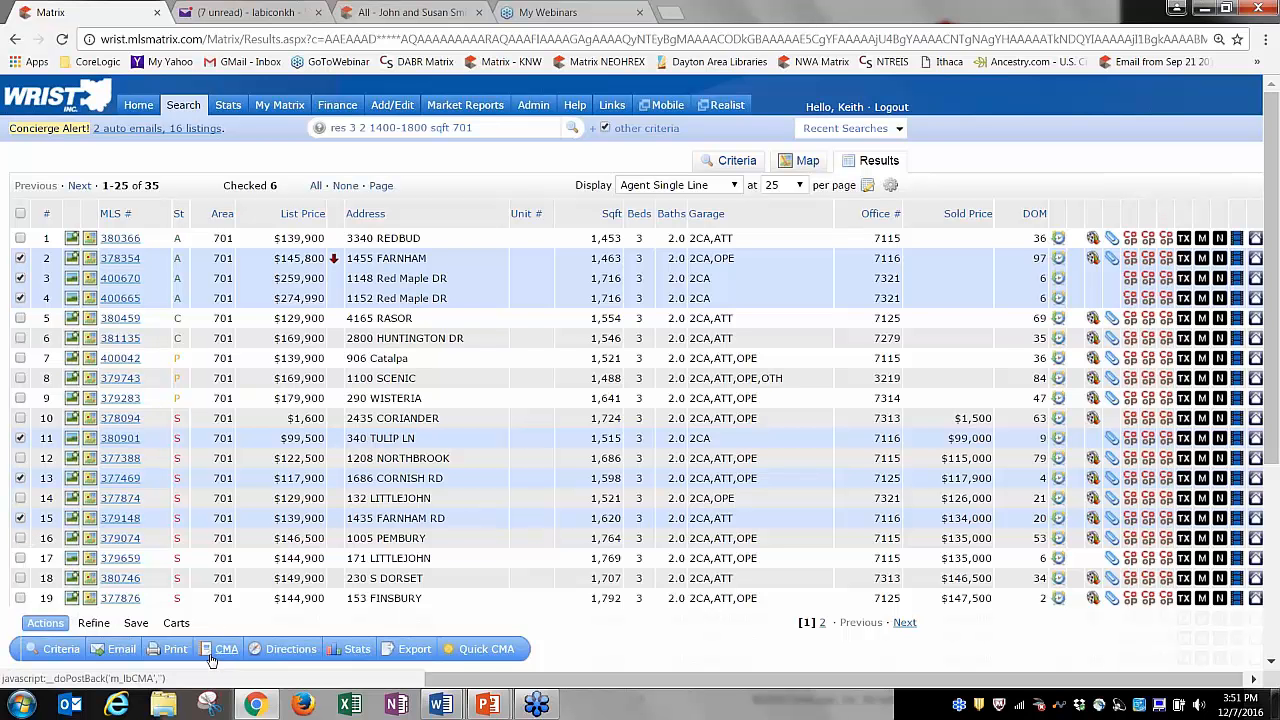
left_click(486, 650)
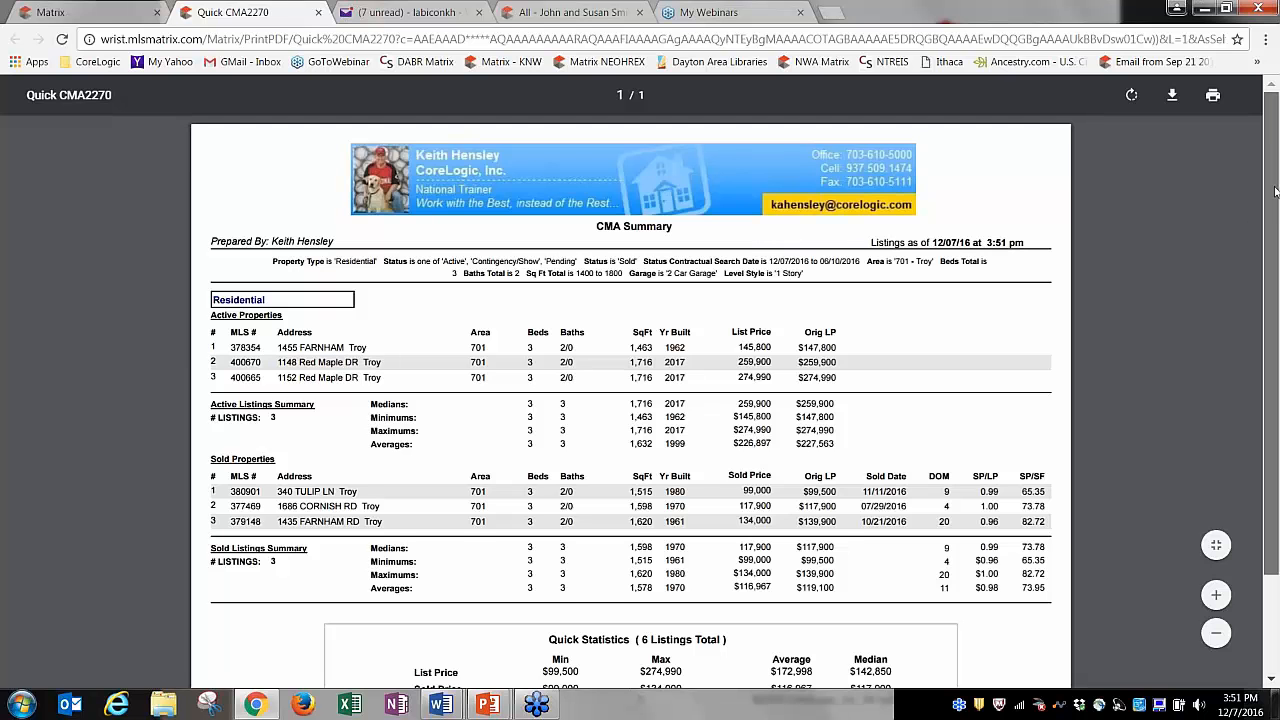
left_click_drag(1275, 190, 1278, 268)
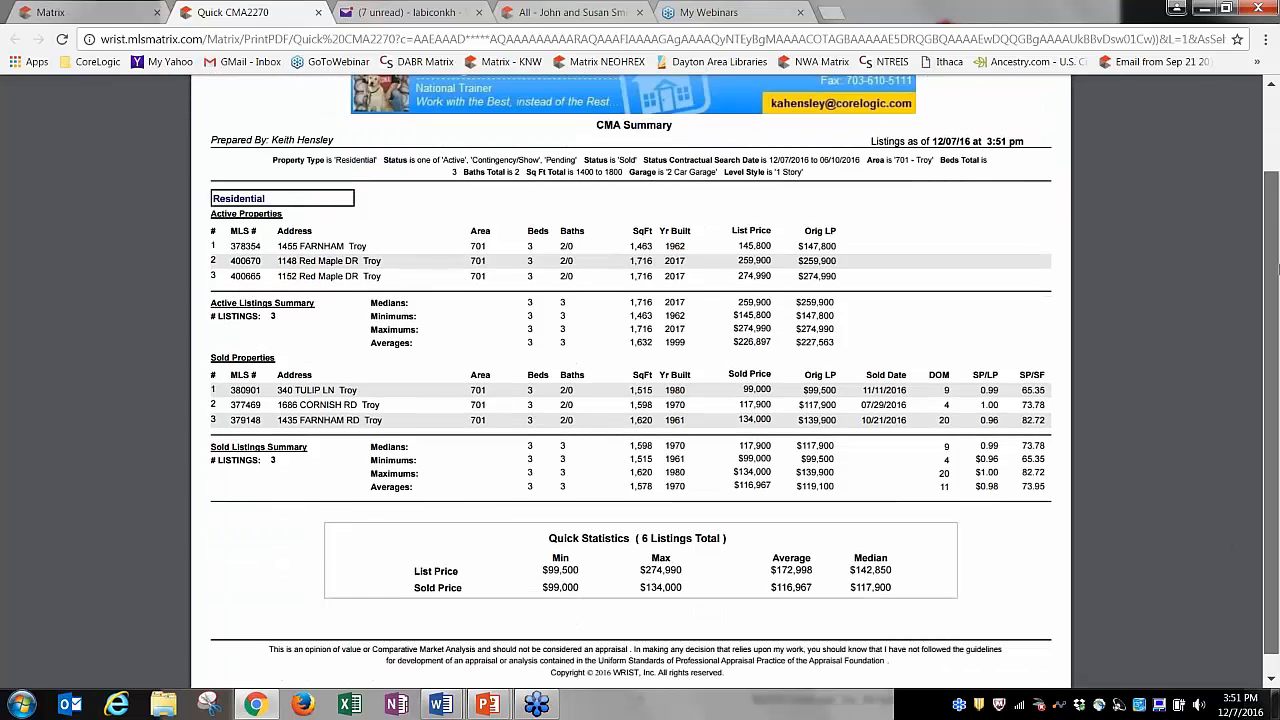
scroll(281, 322, "up", 1)
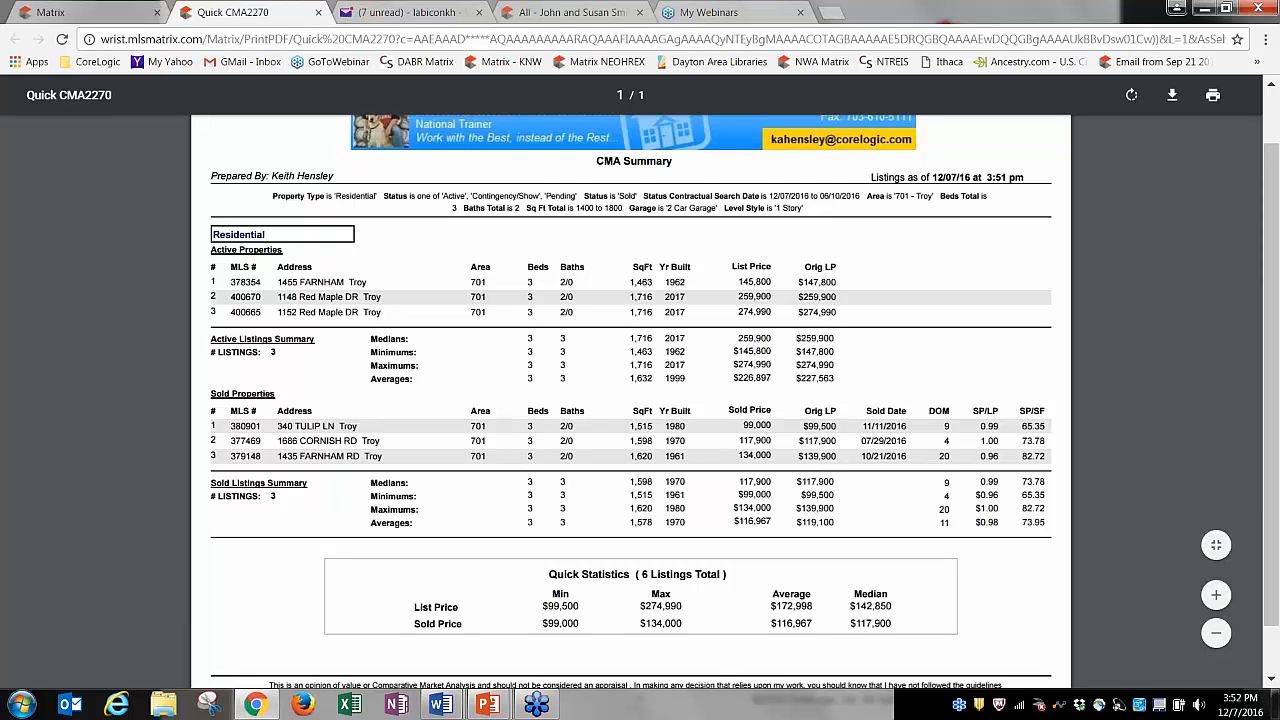
scroll(379, 105, "up", 2)
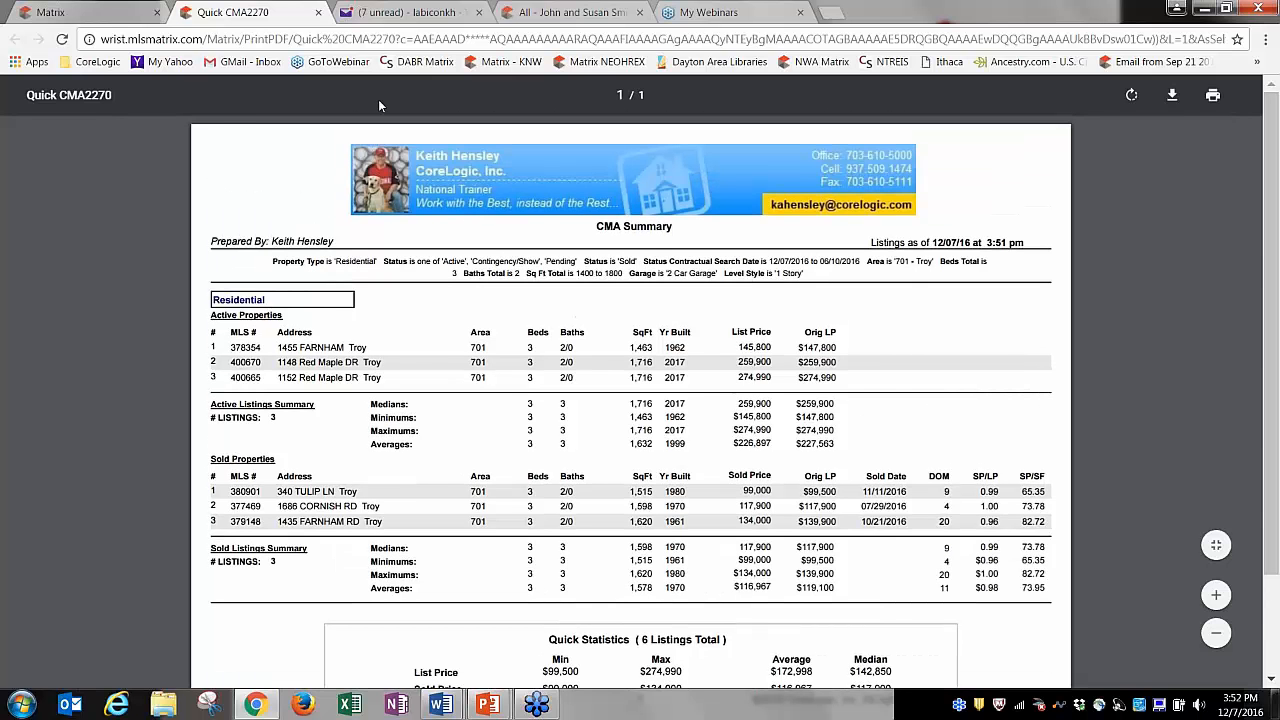
left_click(318, 12)
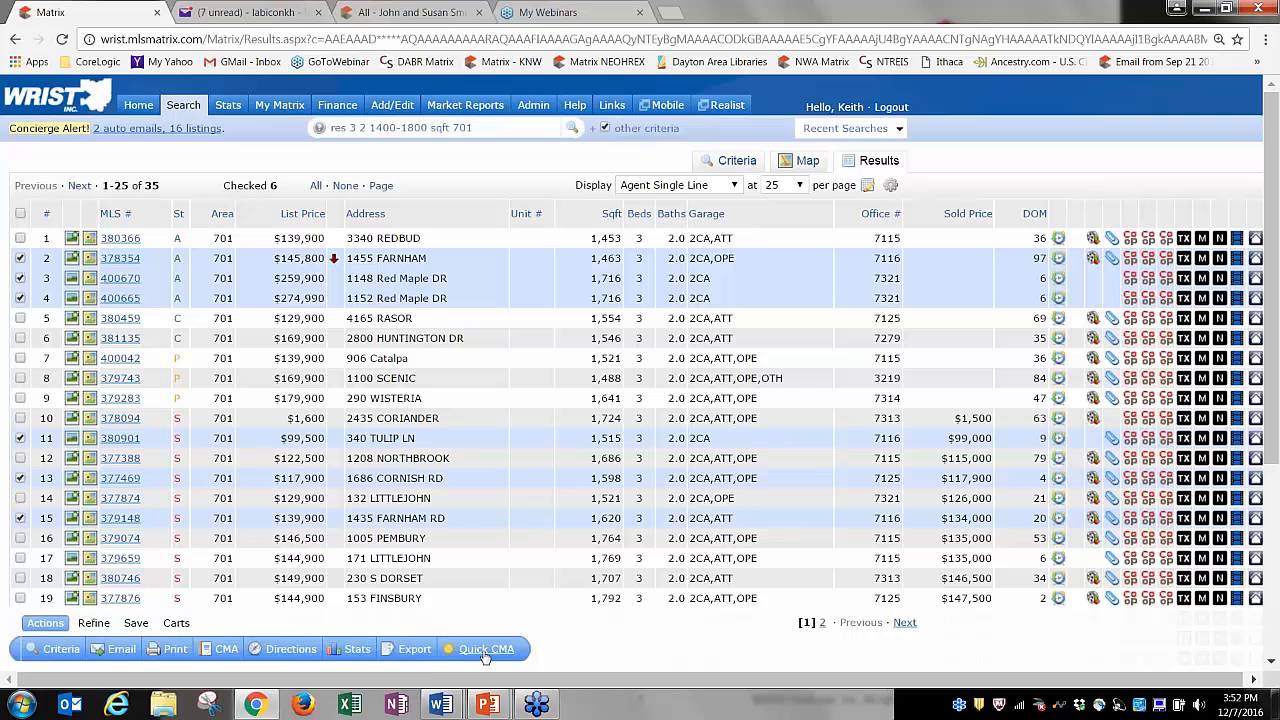
mouse_move(357, 654)
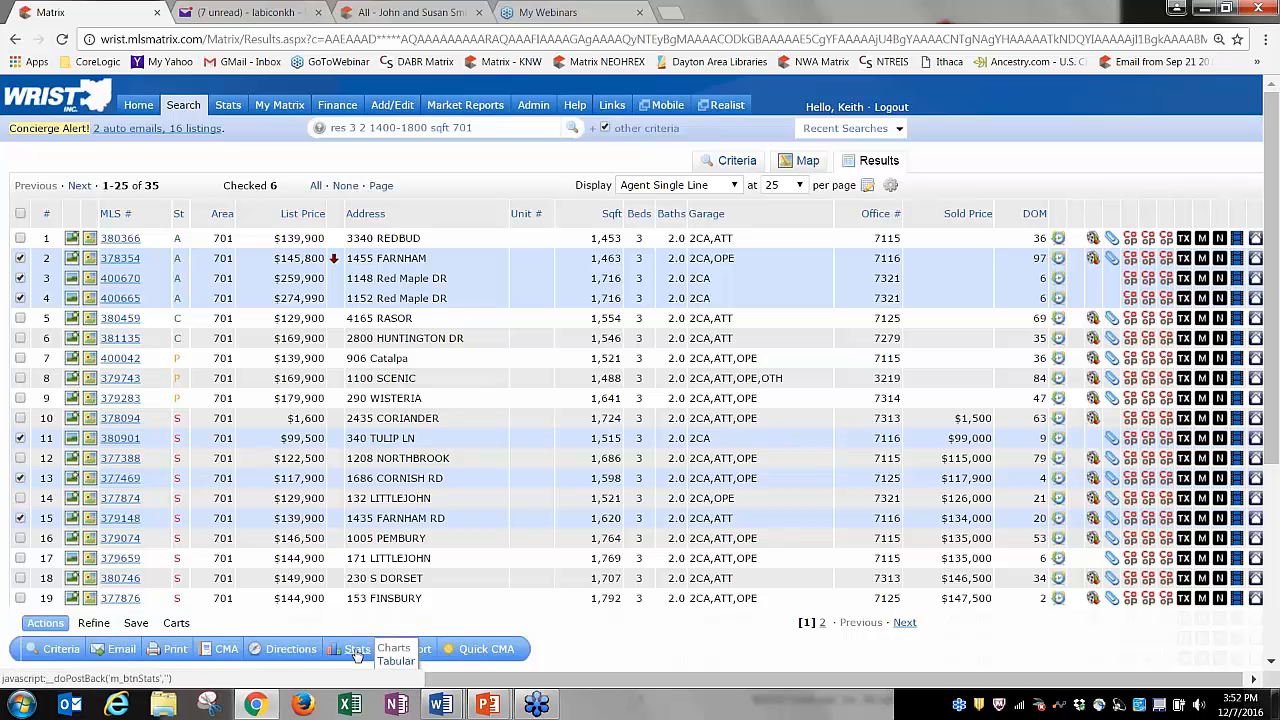
left_click(394, 662)
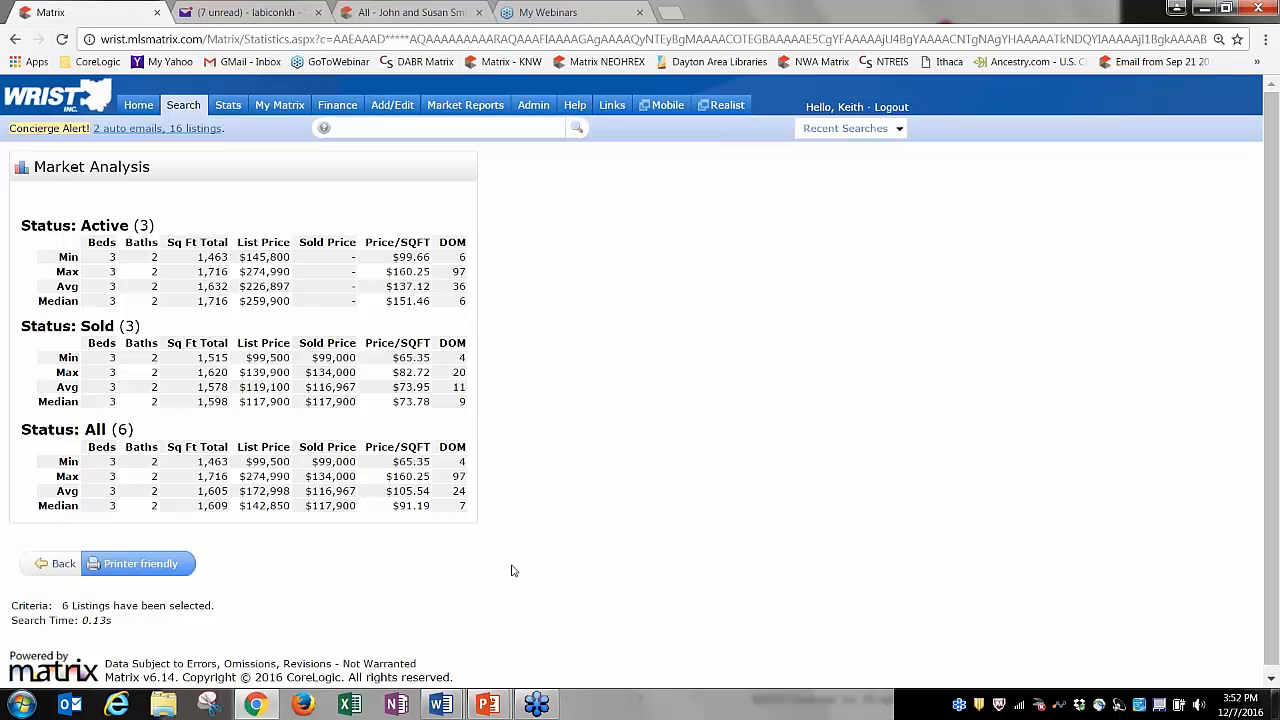
left_click(60, 564)
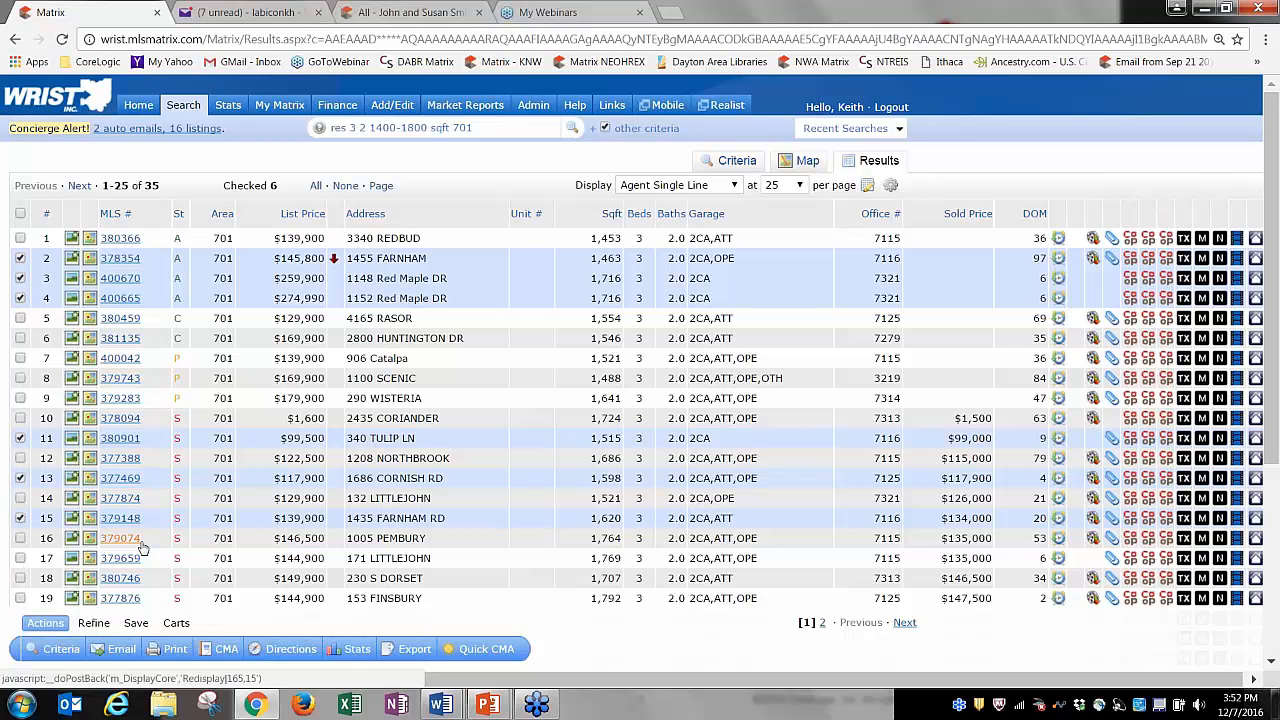
Start a full CMA on the checked listings with the client selected as its contact.
left_click(226, 650)
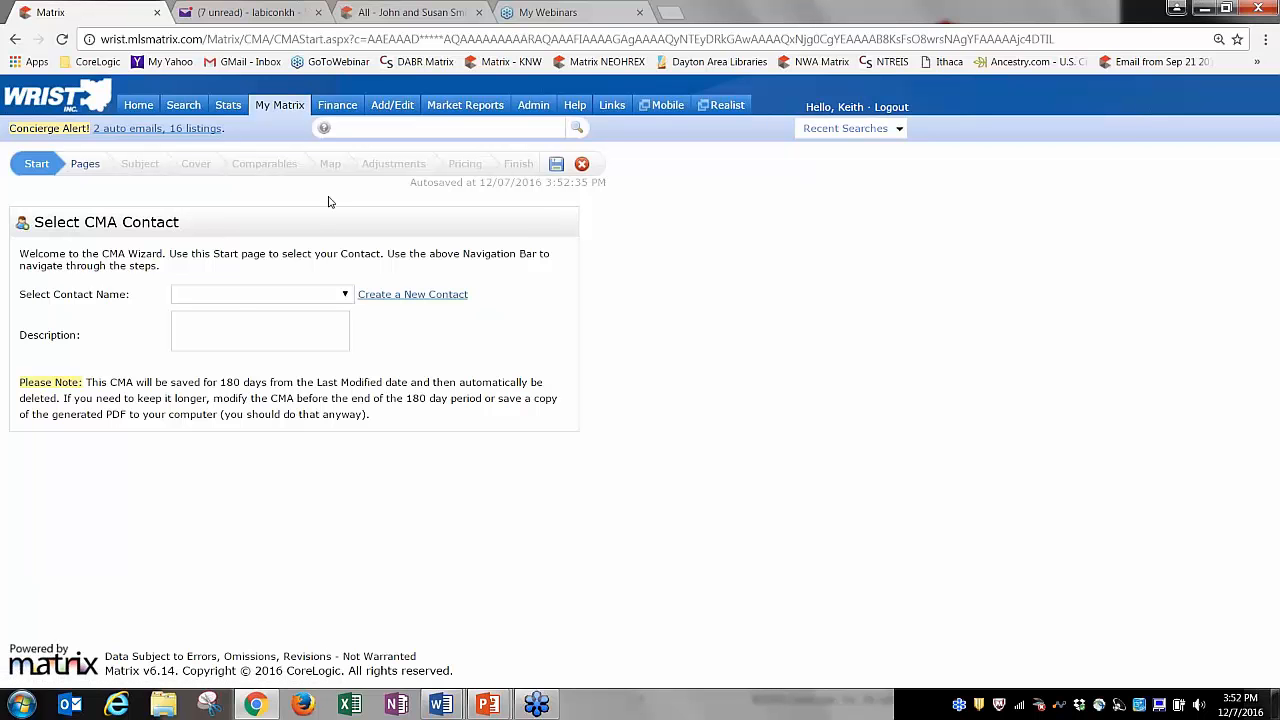
left_click(336, 298)
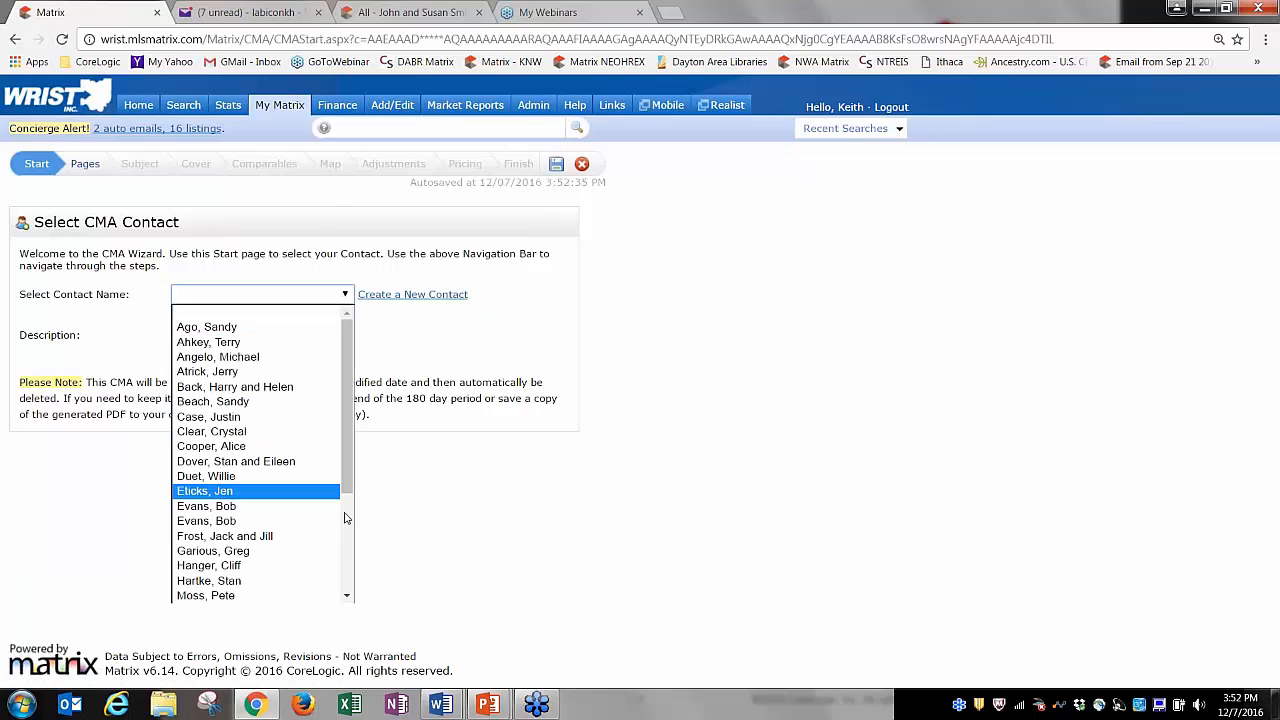
scroll(346, 518, "down", 2)
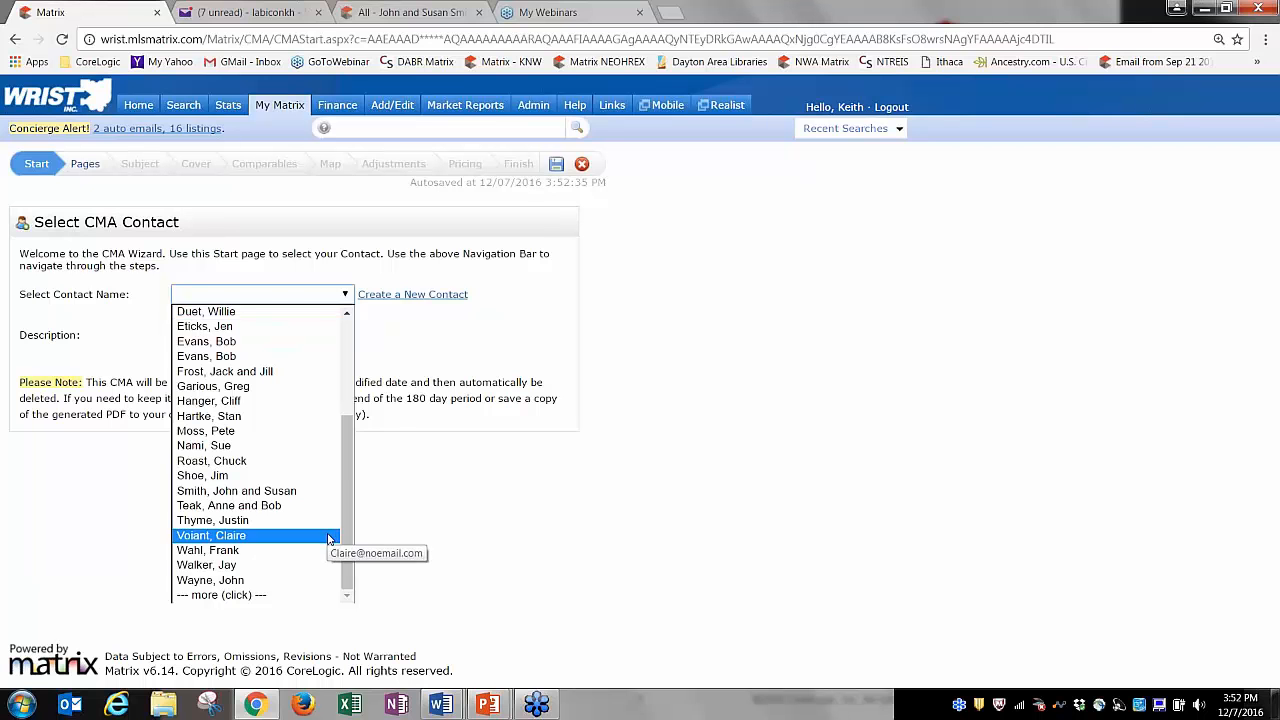
left_click(276, 491)
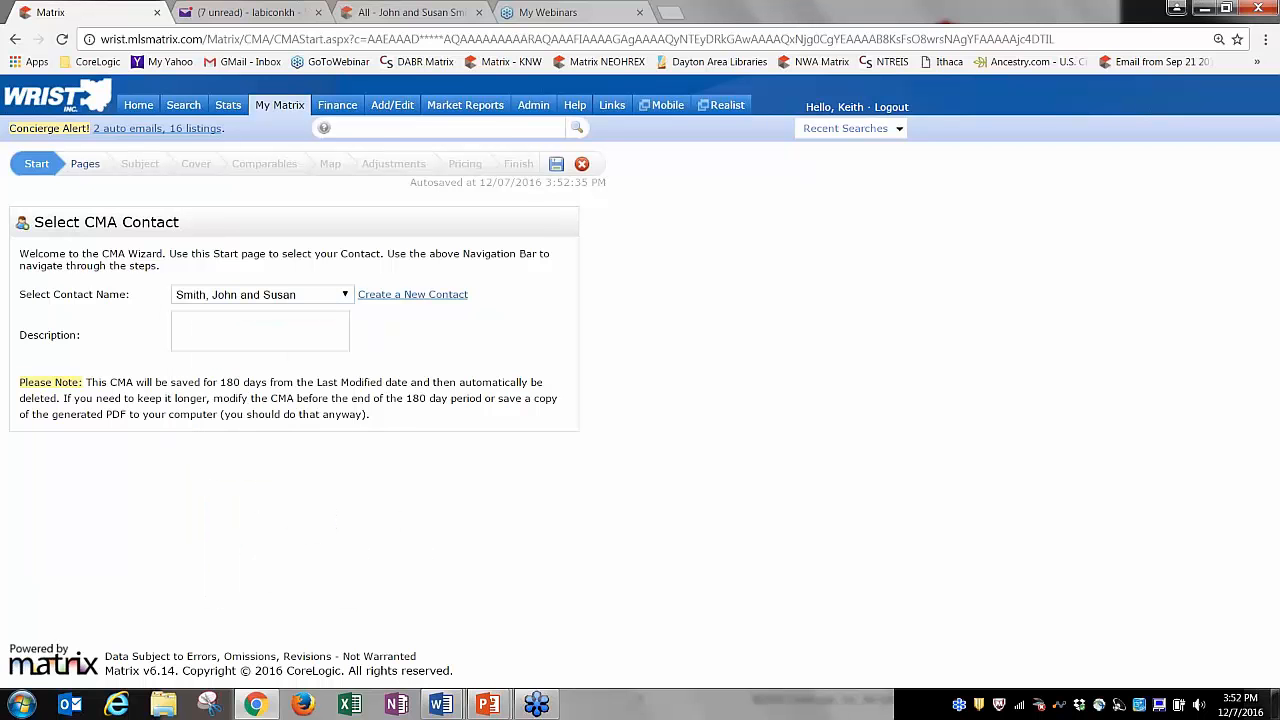
left_click(85, 165)
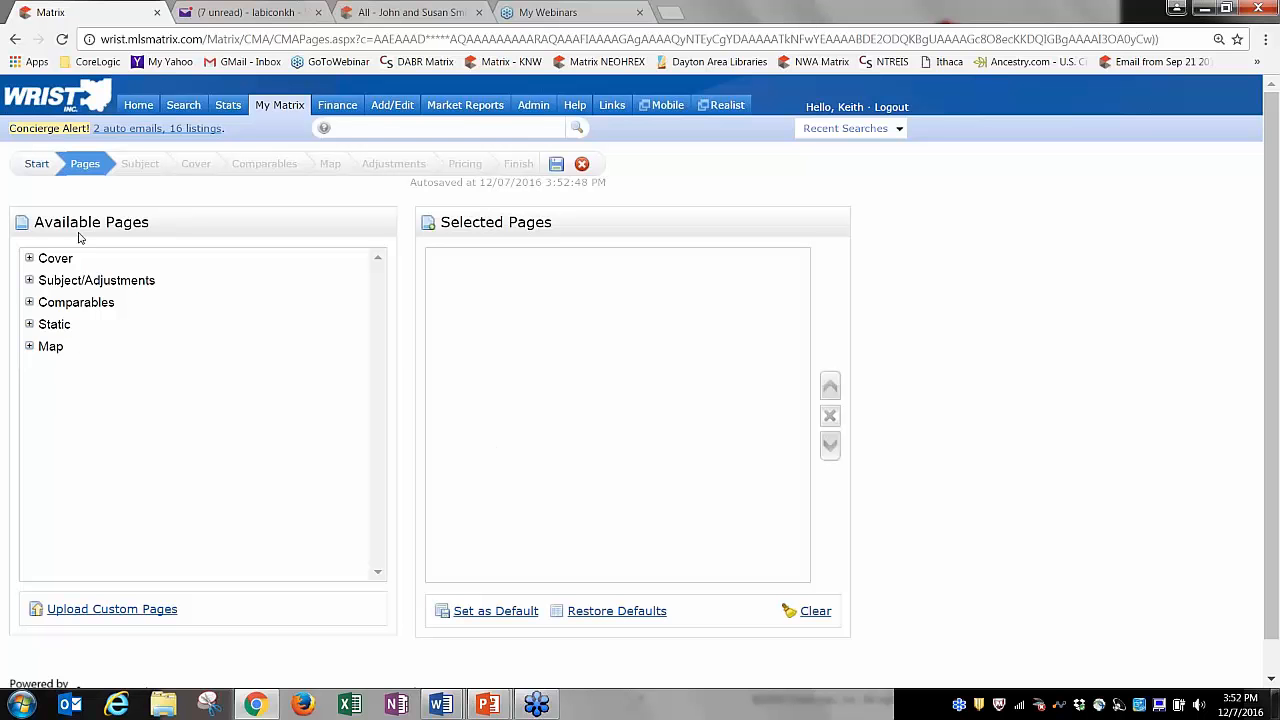
Add Cover Sheet, Cover Sheet w/Photo, Summary List and Price Adjustments pages to the CMA.
left_click(29, 258)
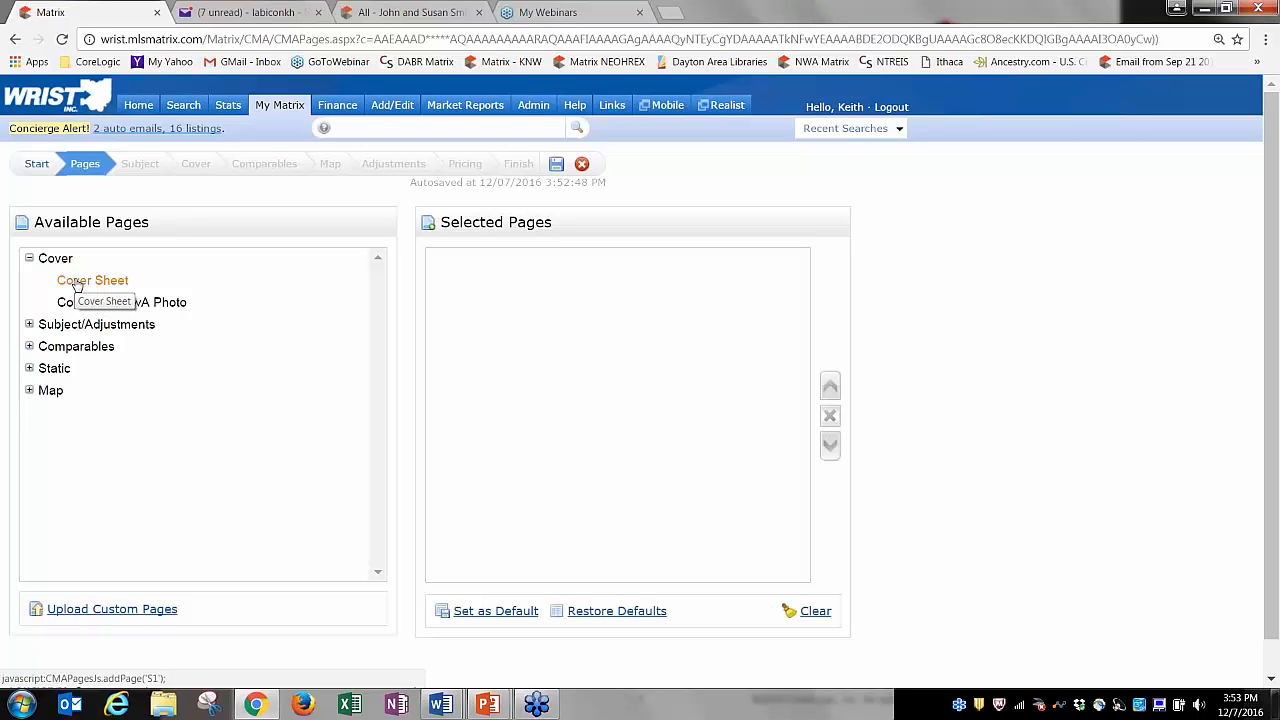
left_click(76, 284)
left_click(110, 302)
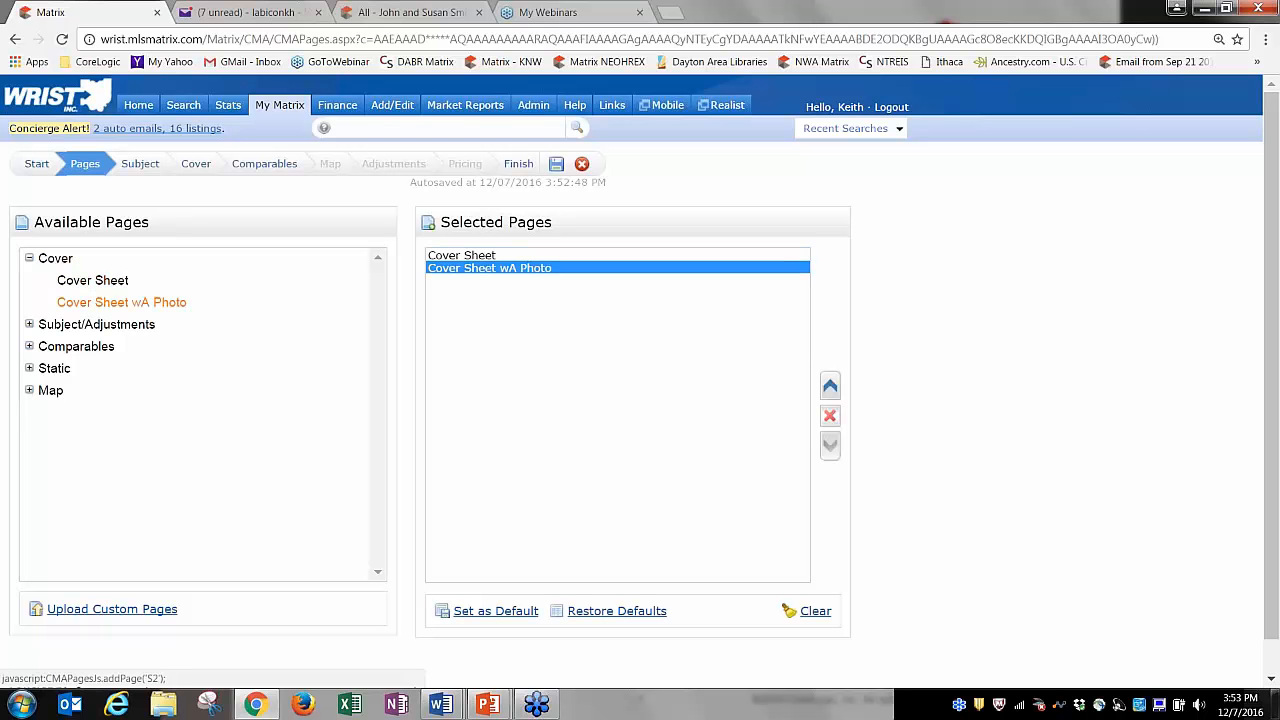
left_click(29, 324)
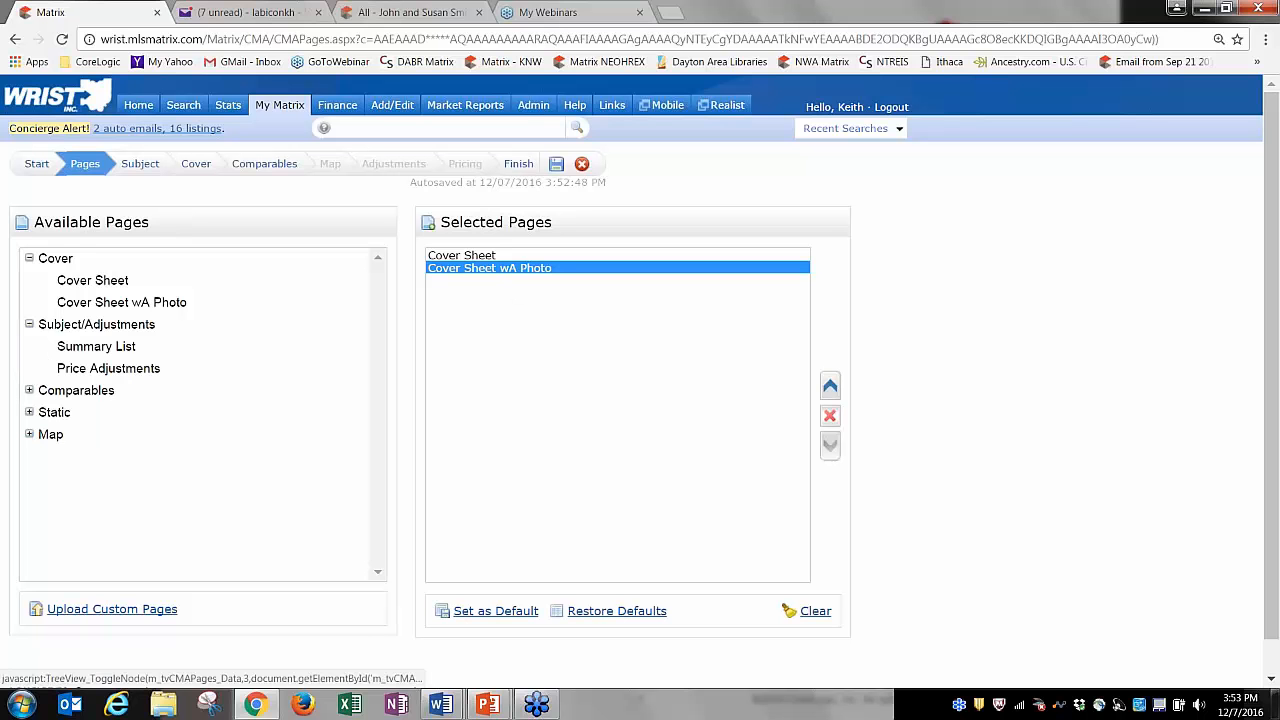
left_click(117, 348)
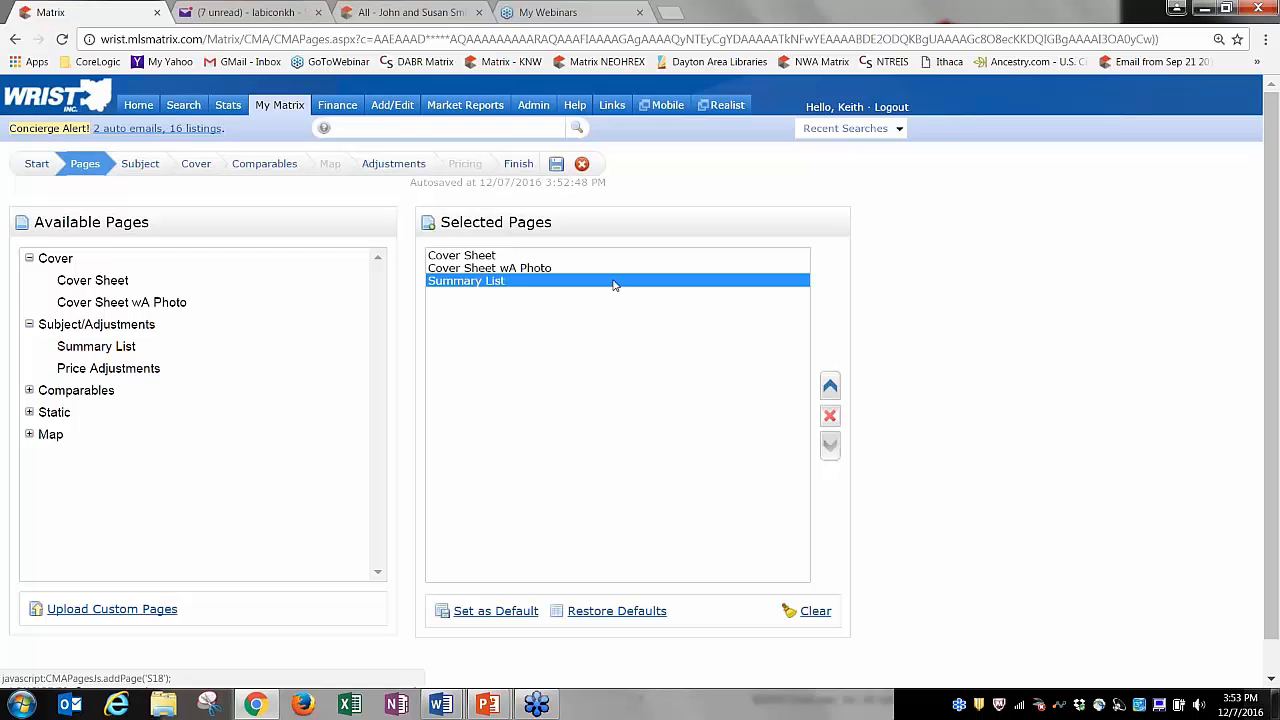
left_click(108, 368)
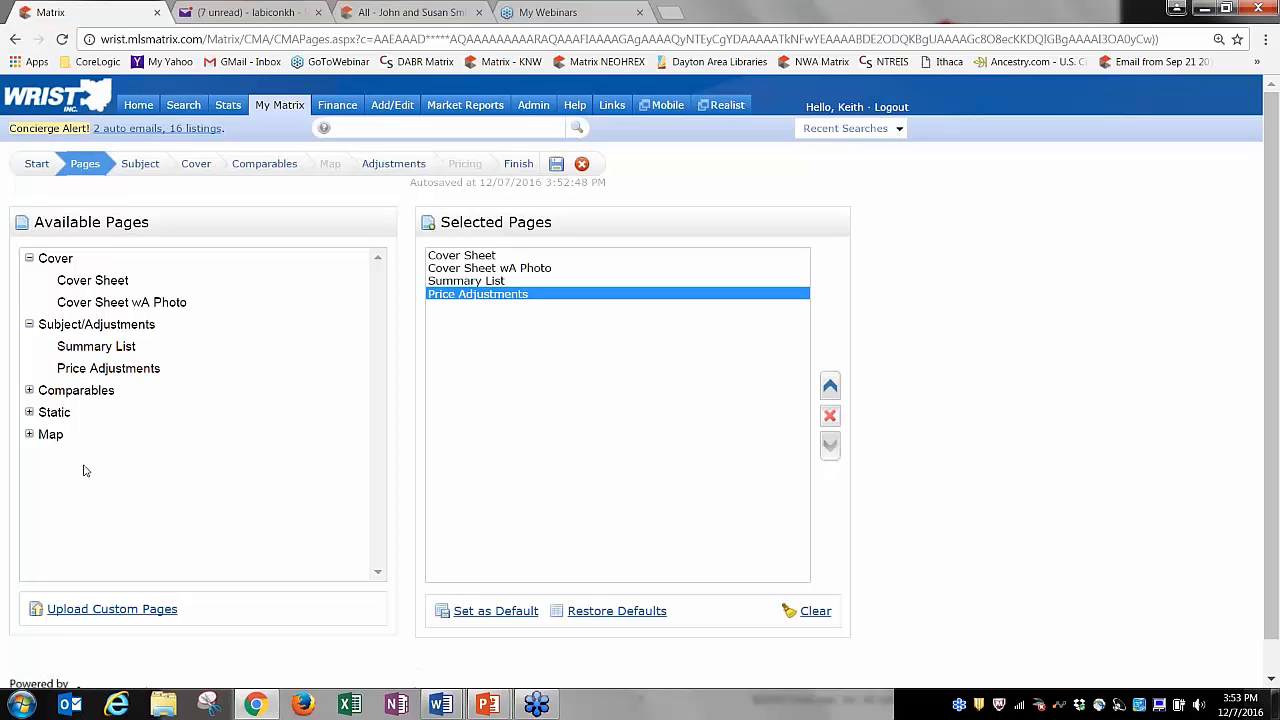
Add the six Comparables pages, the twelve Static marketing pages and the CMA Map page.
left_click(30, 391)
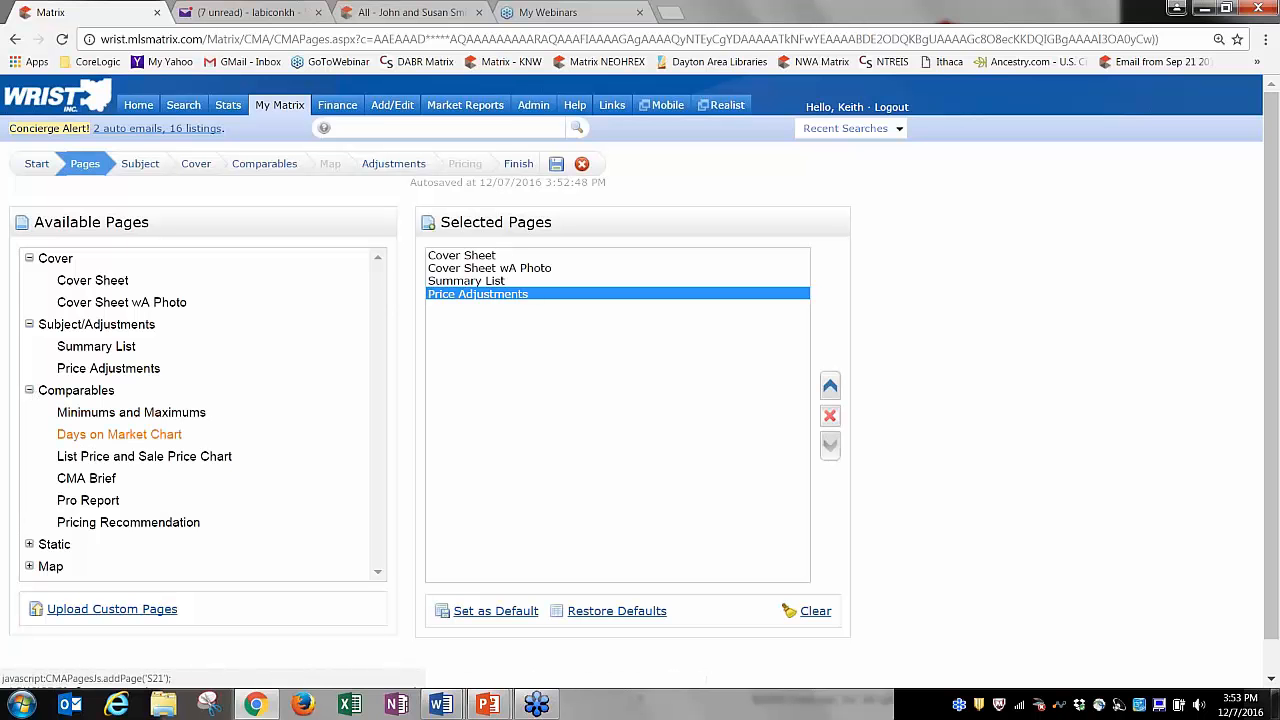
left_click(84, 392)
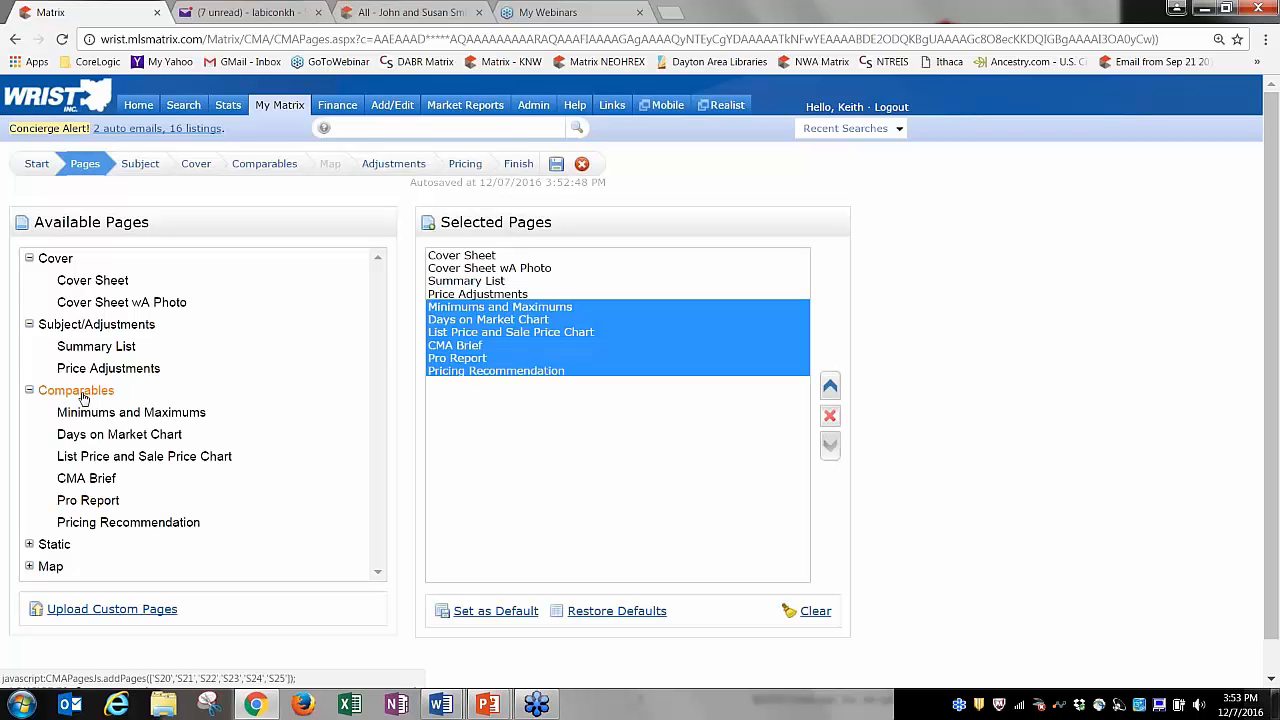
left_click(54, 546)
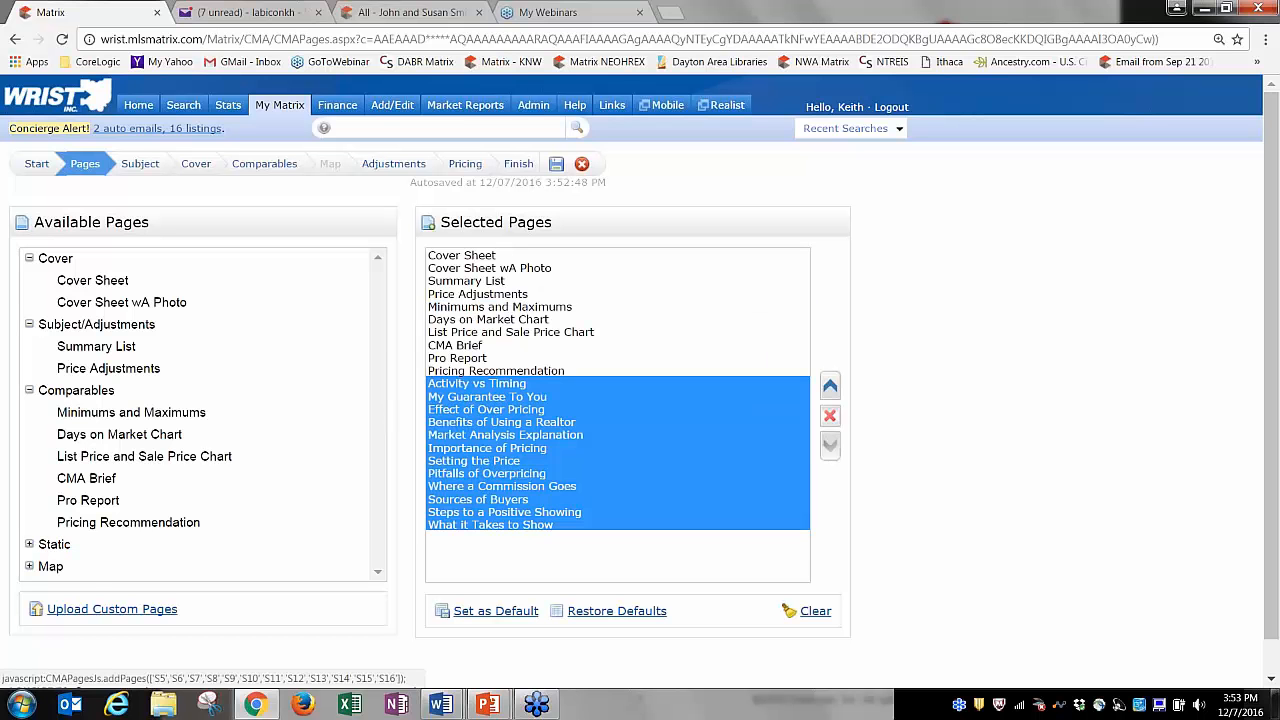
left_click(50, 567)
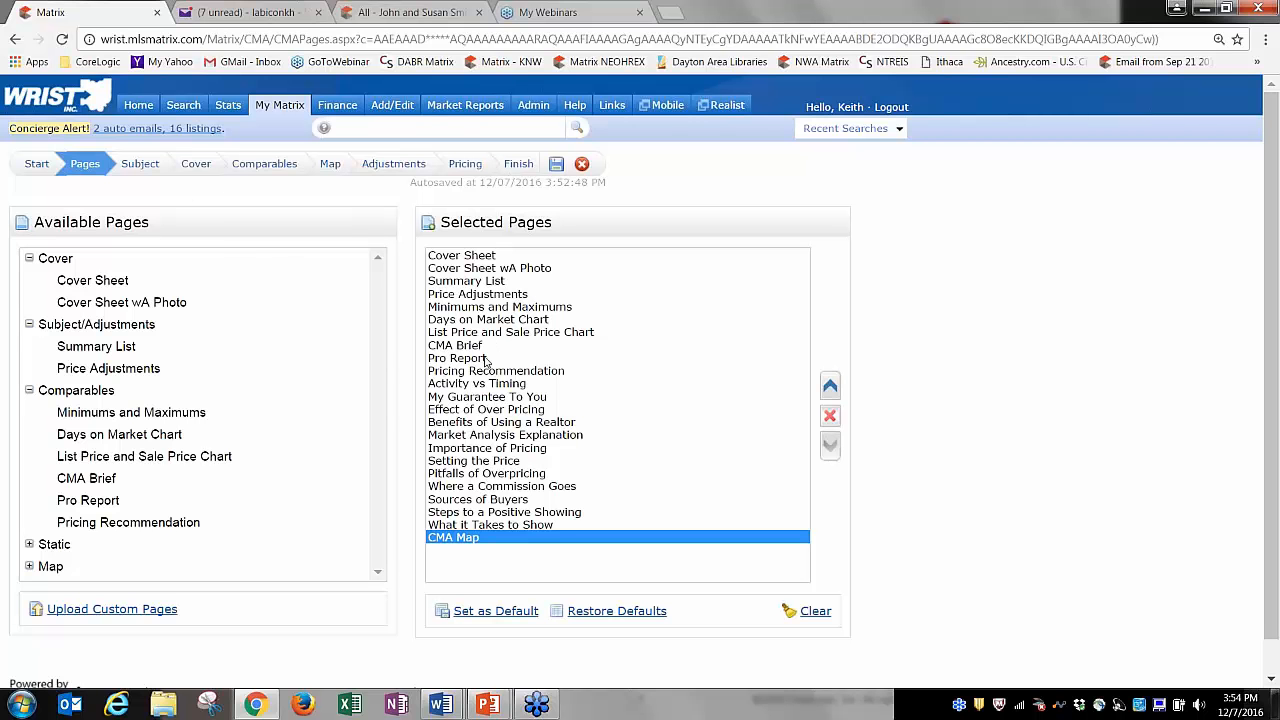
Move Benefits of Using a Realtor up and back down, leaving the page order unchanged.
left_click(480, 256)
left_click(481, 268)
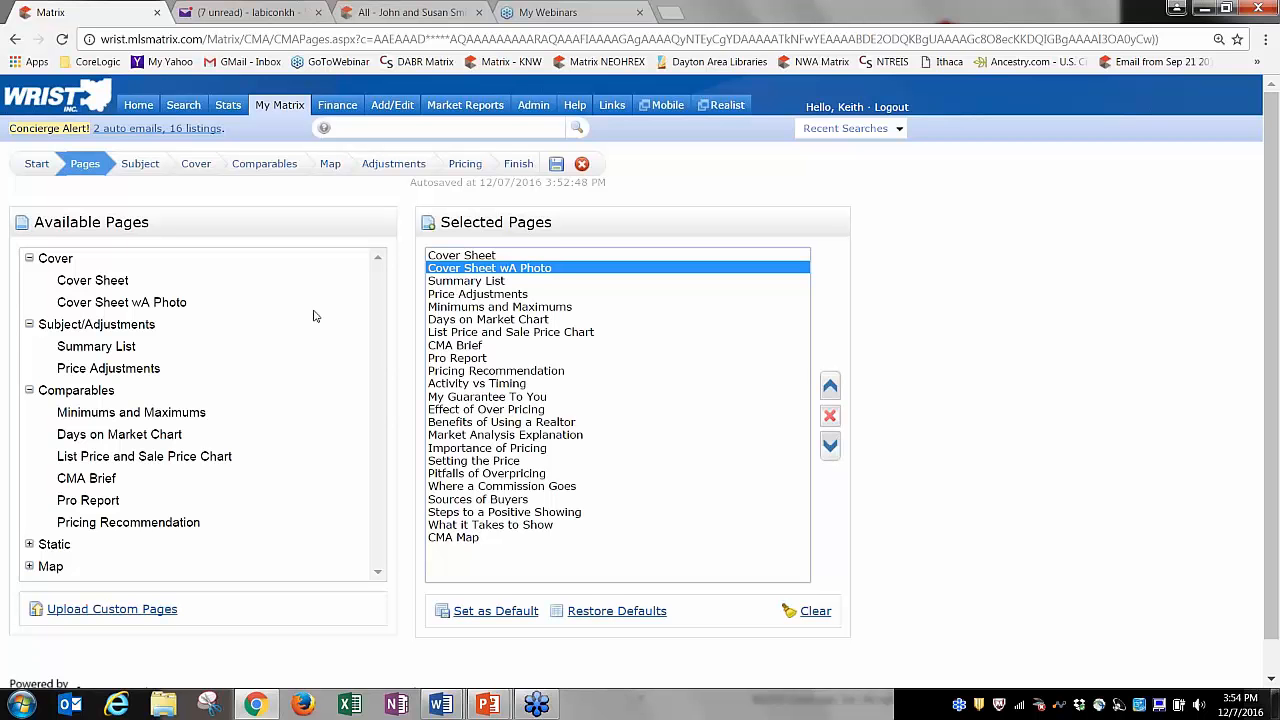
left_click(493, 256)
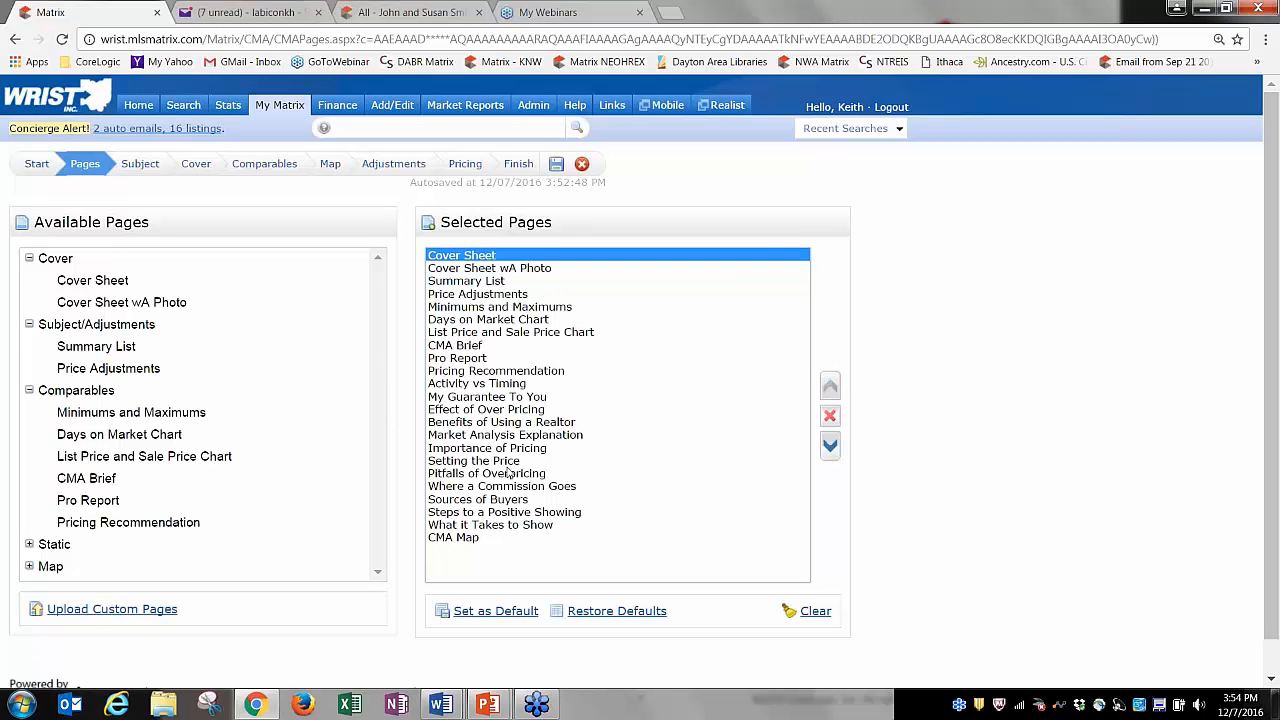
left_click(545, 423)
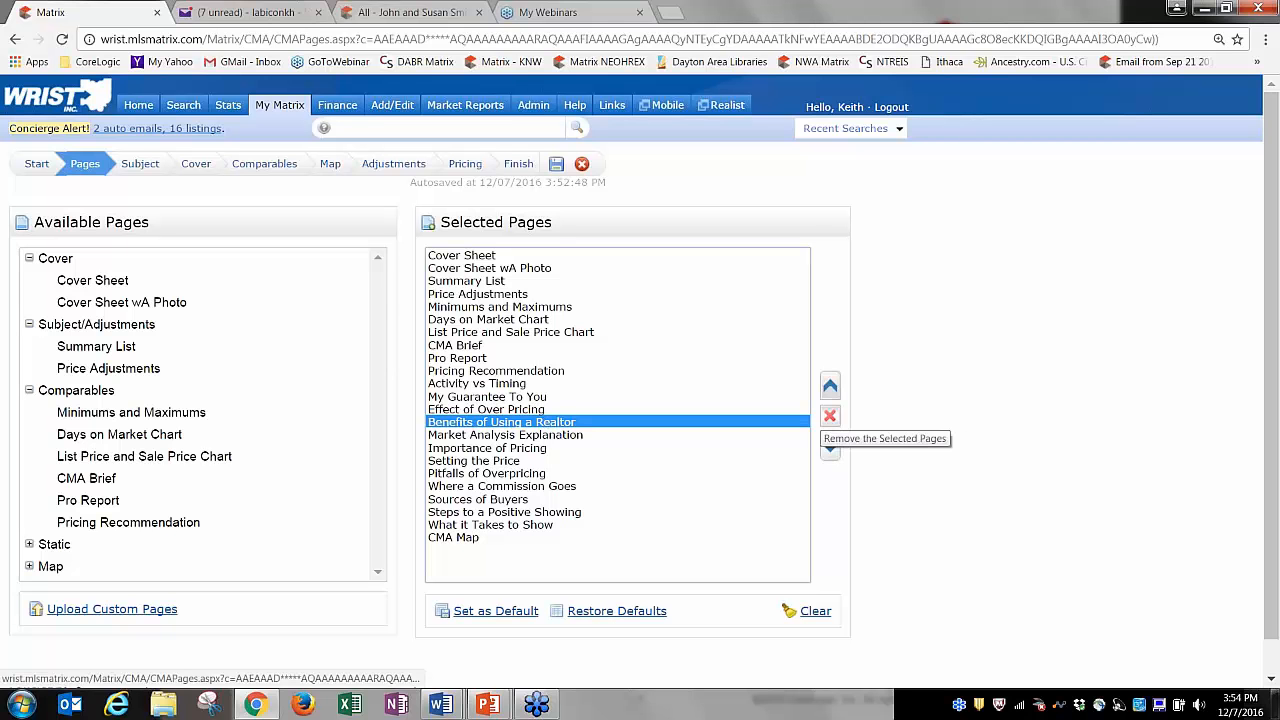
left_click(830, 386)
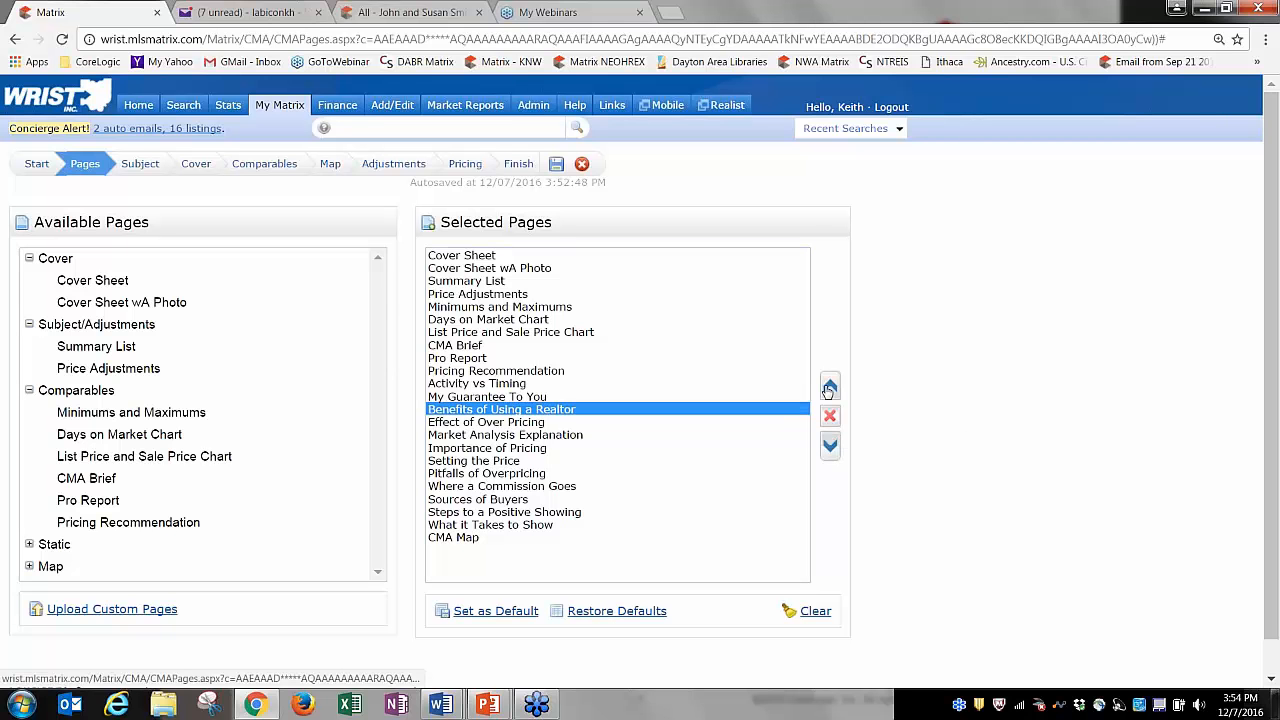
left_click(831, 445)
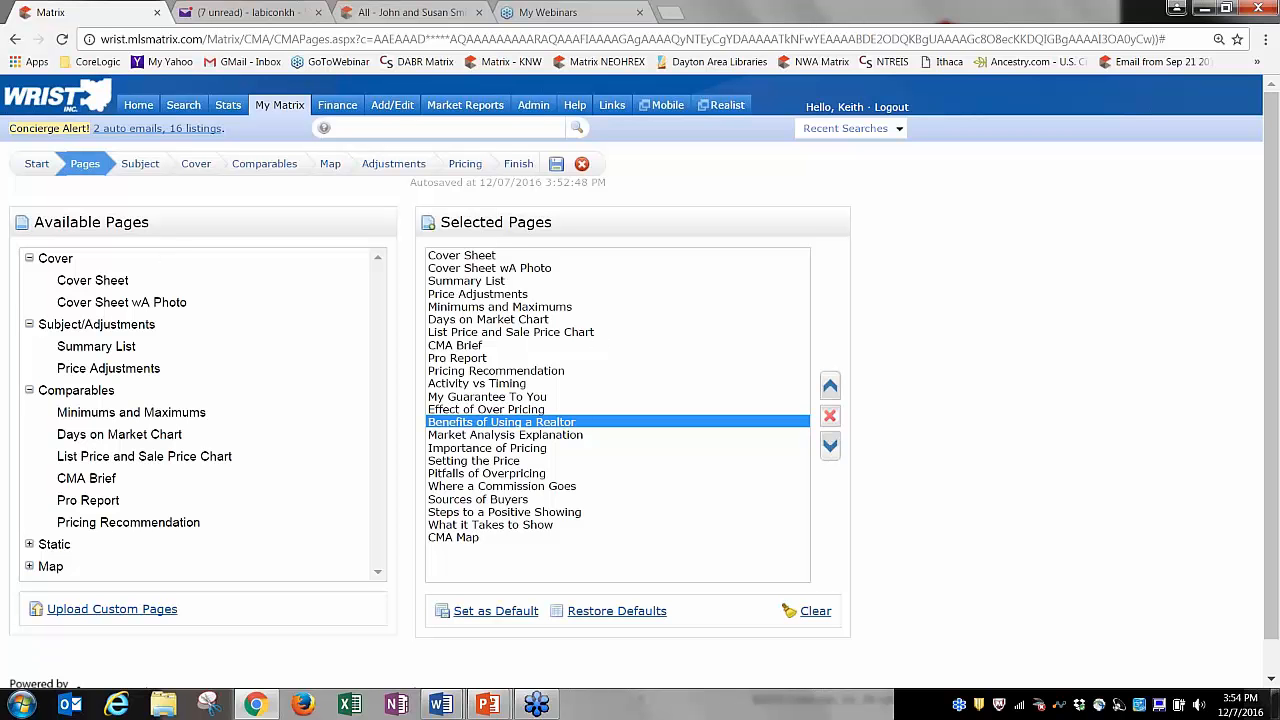
left_click(140, 165)
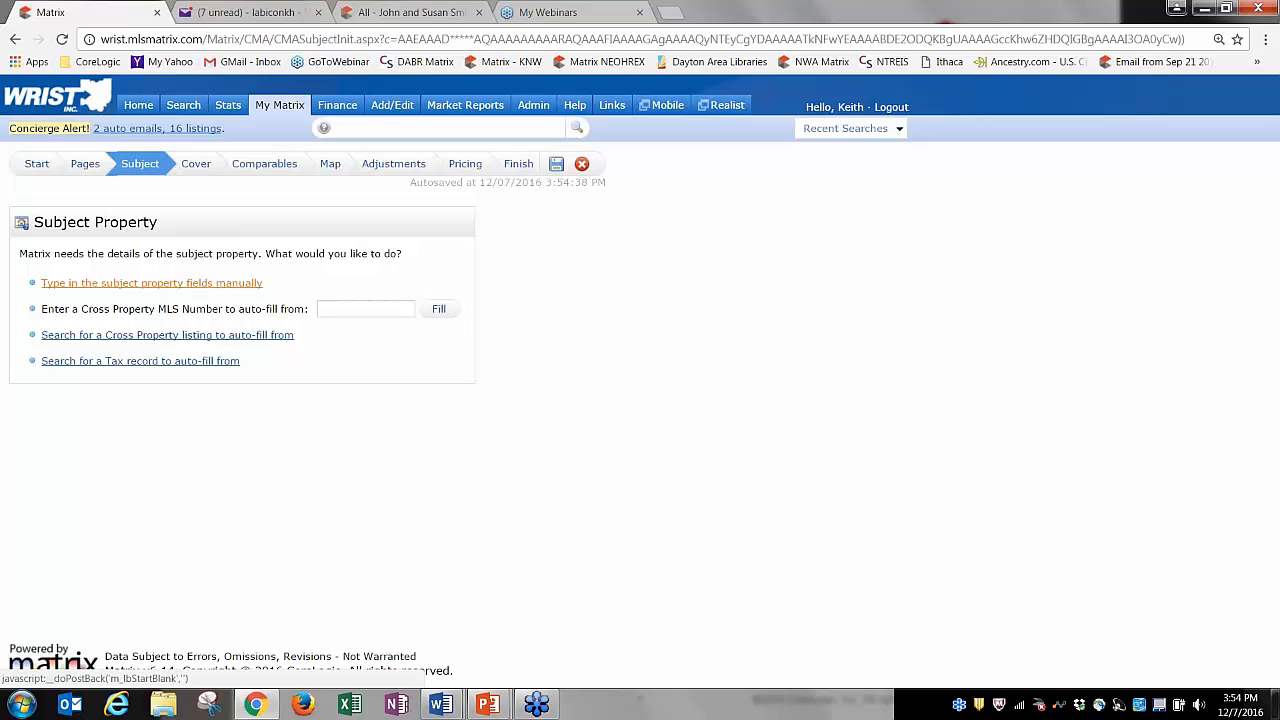
Try the MLS # auto-fill and tax-record search, then open the blank manual Subject Details form.
left_click(199, 288)
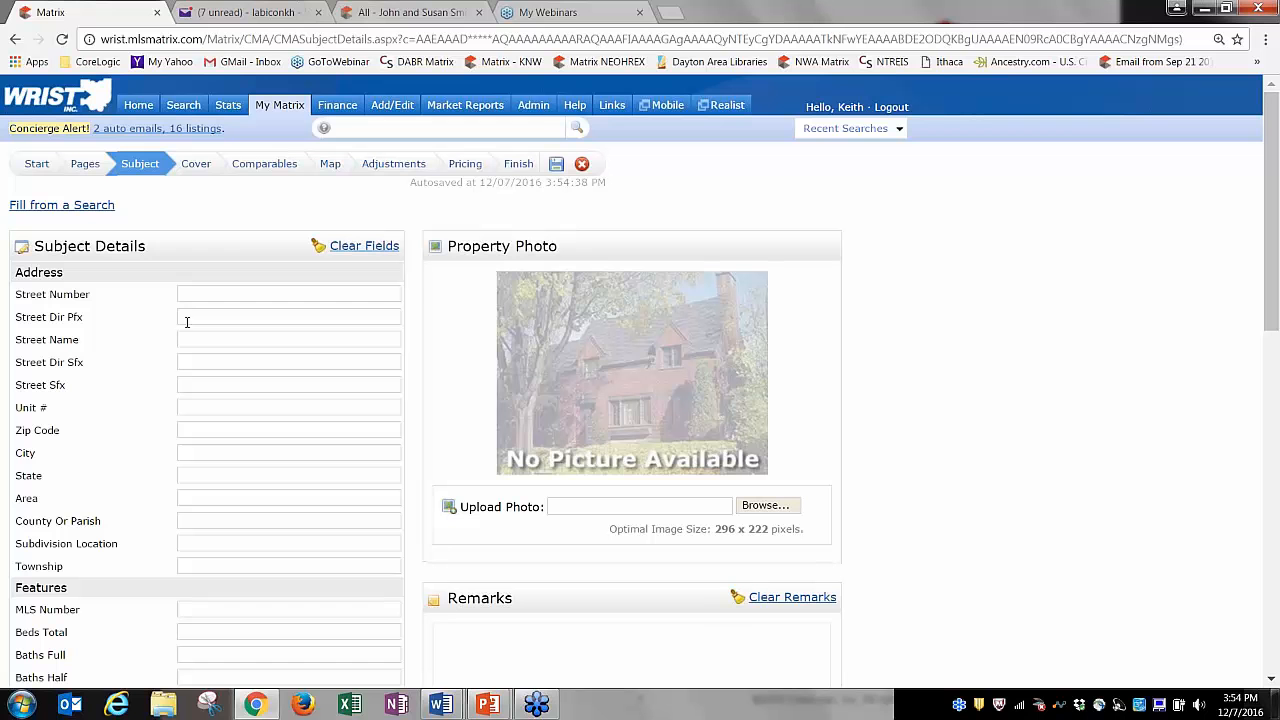
left_click_drag(1273, 160, 1186, 54)
left_click(110, 206)
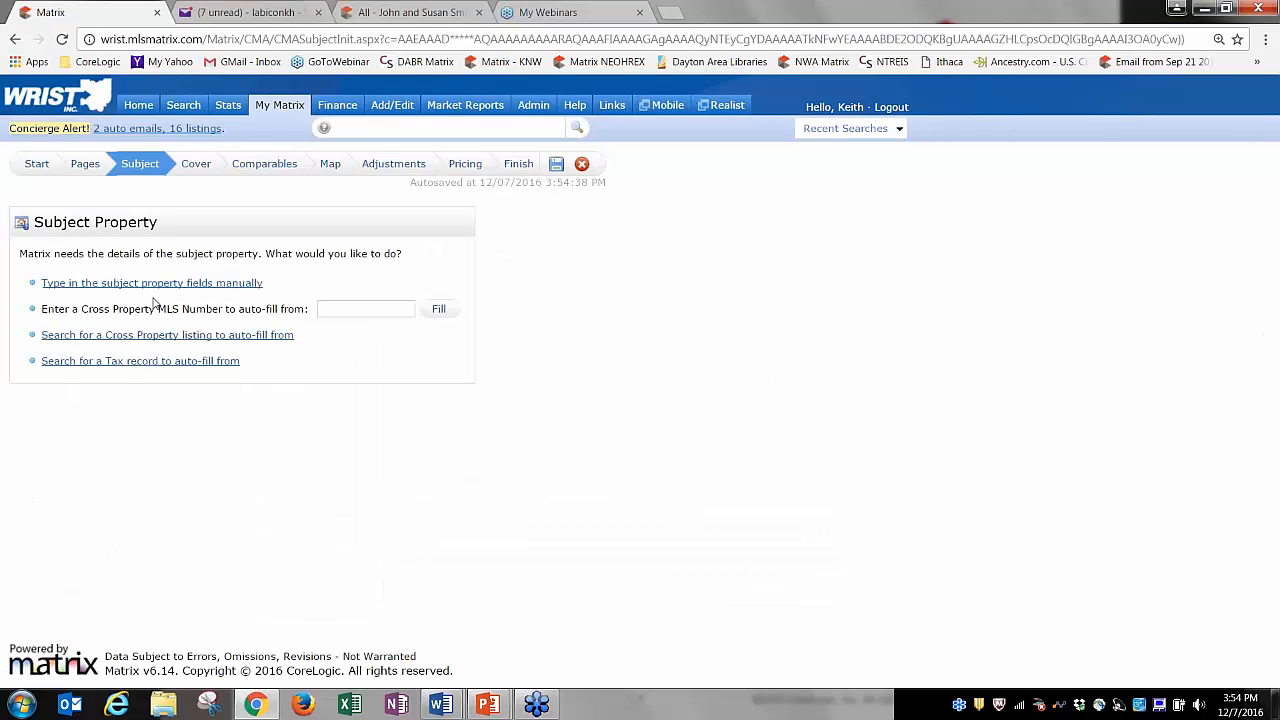
left_click(347, 311)
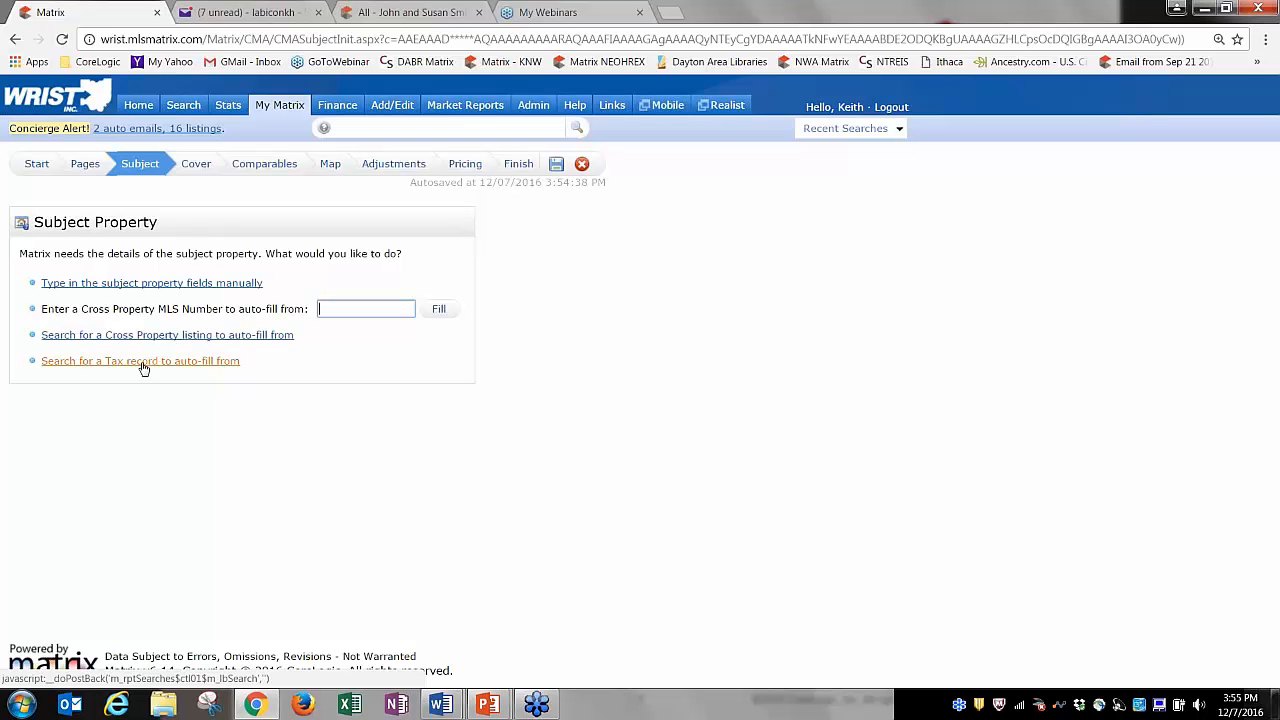
left_click(196, 364)
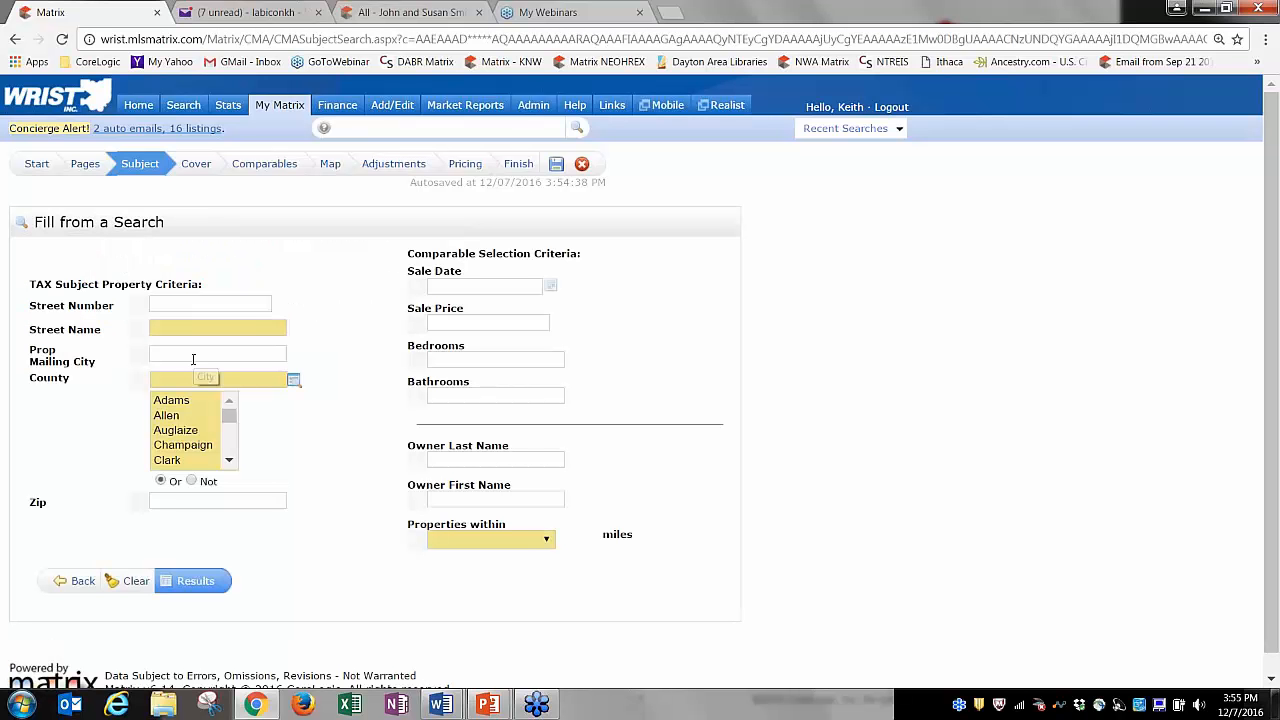
left_click(168, 330)
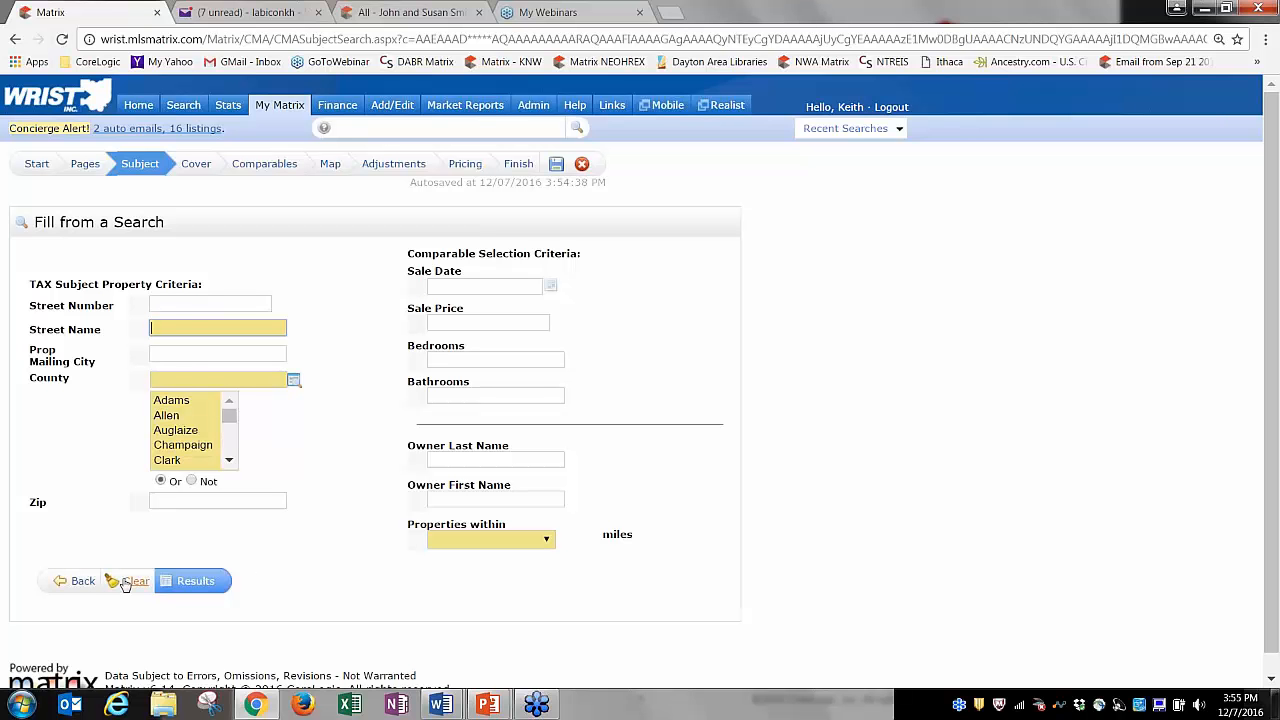
left_click(84, 581)
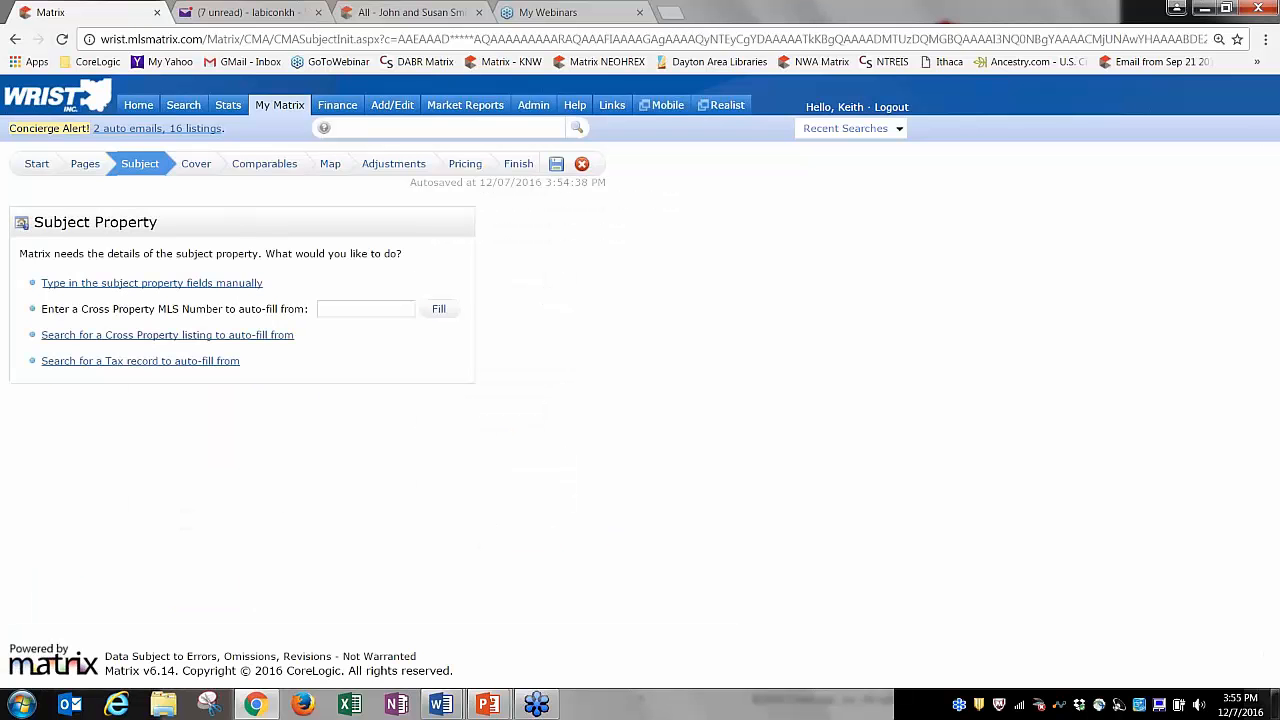
left_click(175, 285)
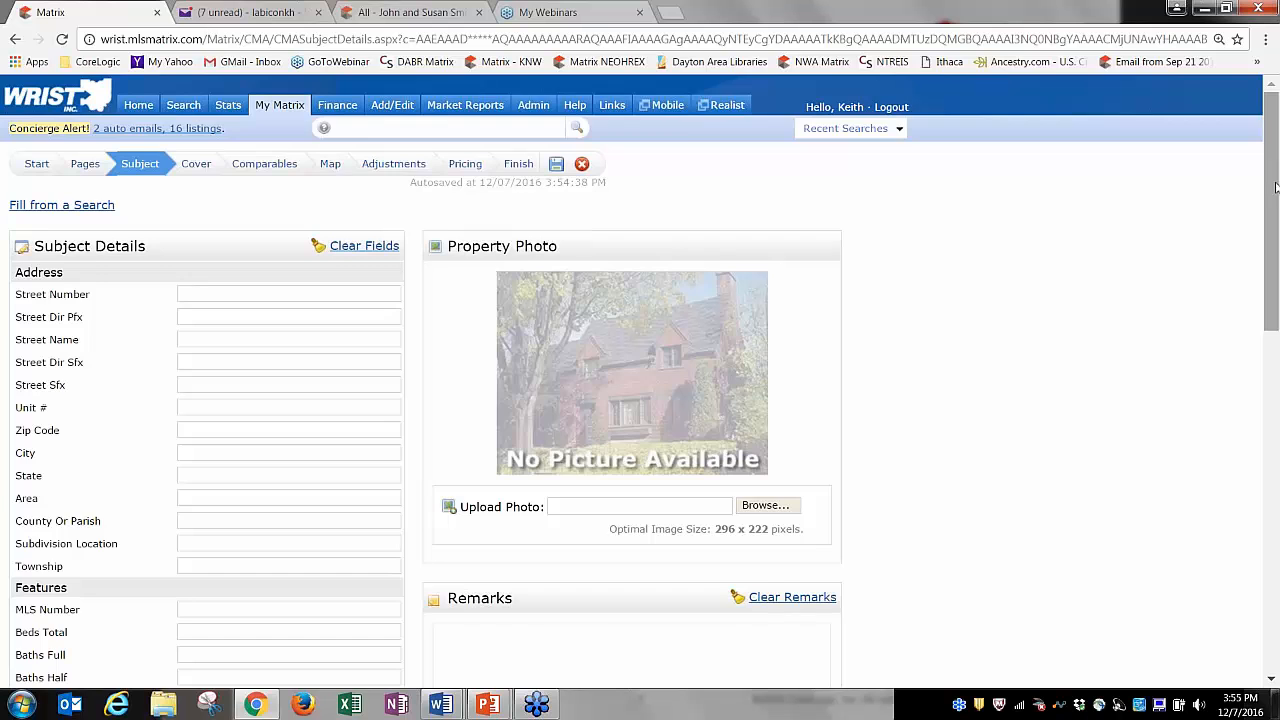
mouse_move(1275, 188)
left_mouse_down()
mouse_move(1275, 351)
mouse_move(1262, 177)
left_mouse_up()
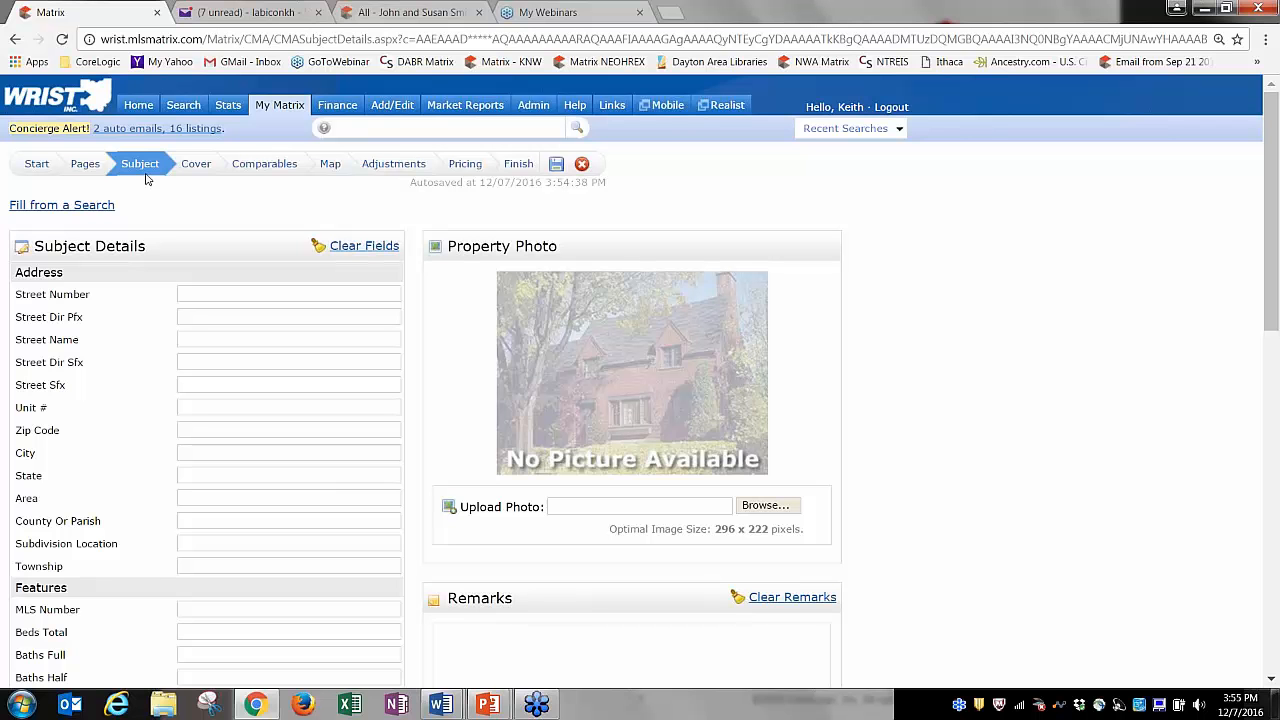
Review the Cover and Comparables steps, peek at Add from Tax, then preview the six comparables on the map.
left_click(196, 165)
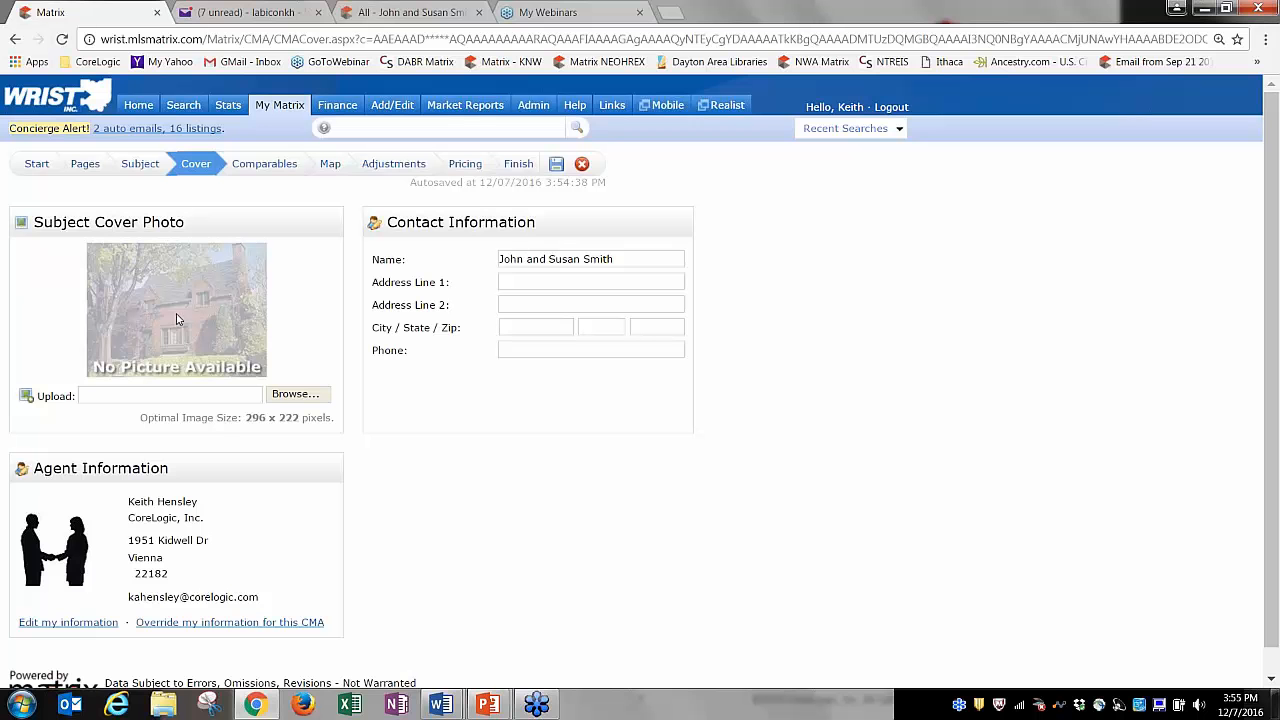
left_click(265, 170)
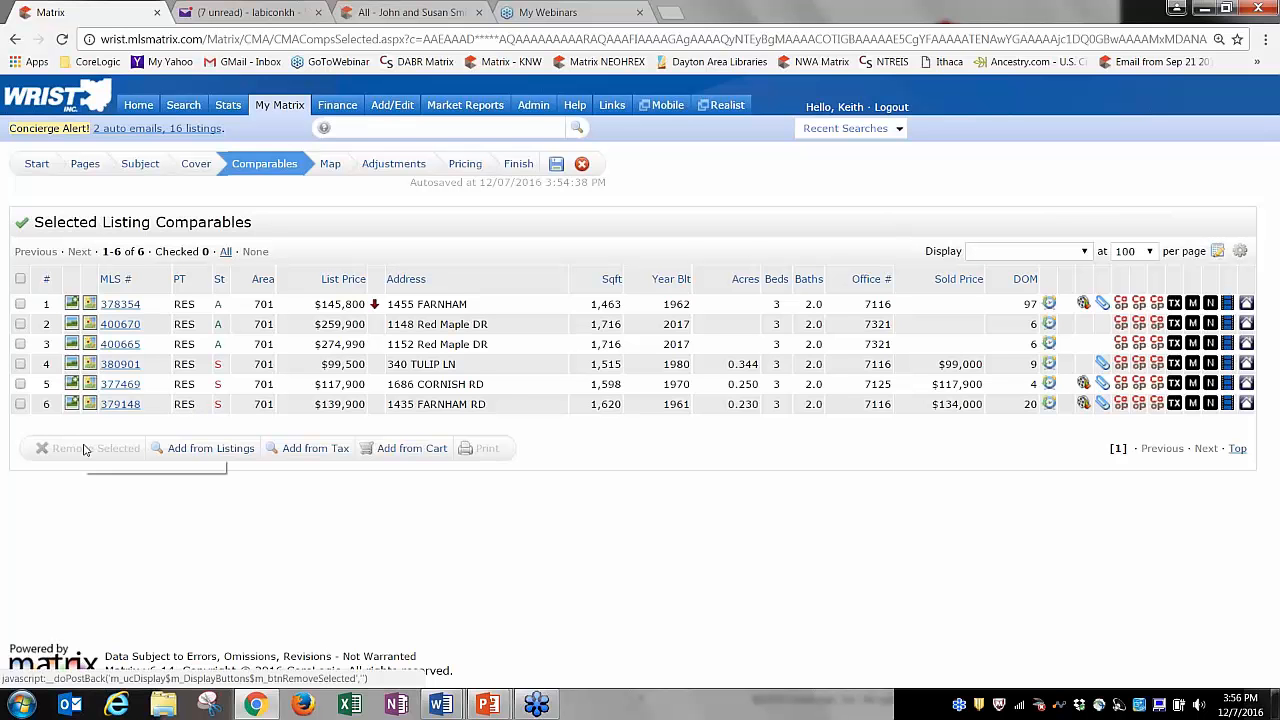
left_click(320, 452)
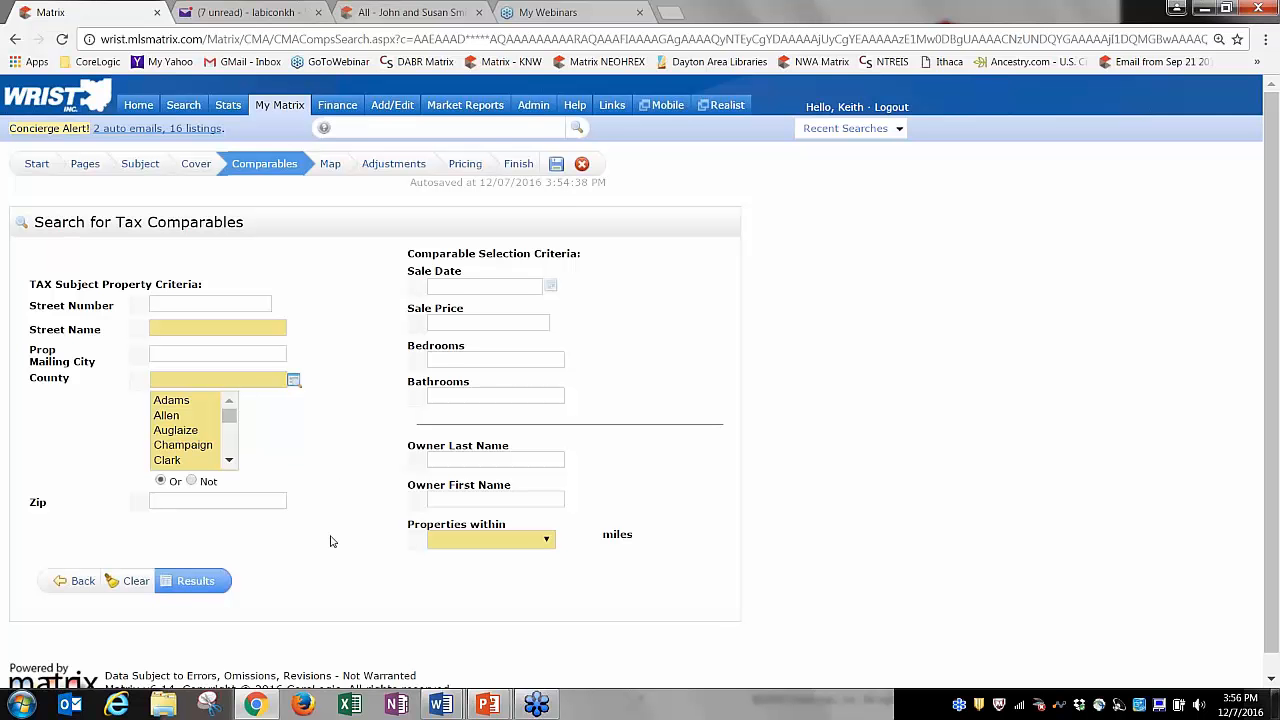
left_click(74, 581)
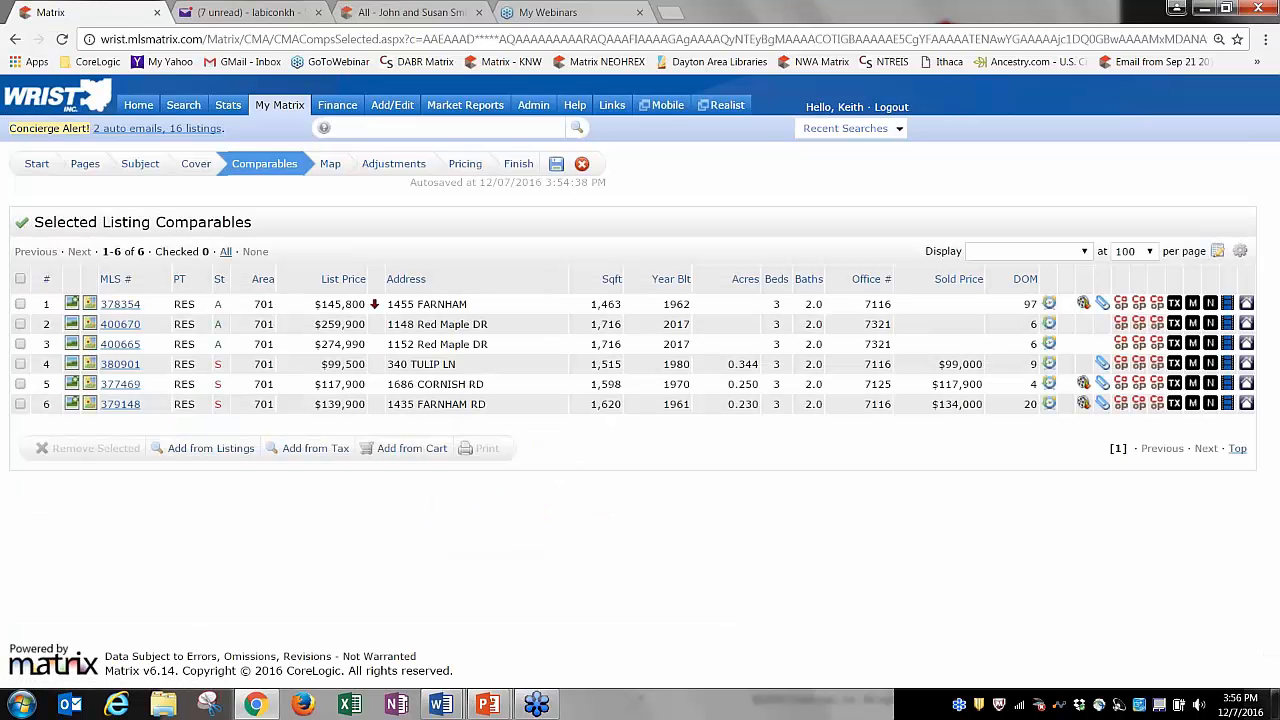
left_click(330, 165)
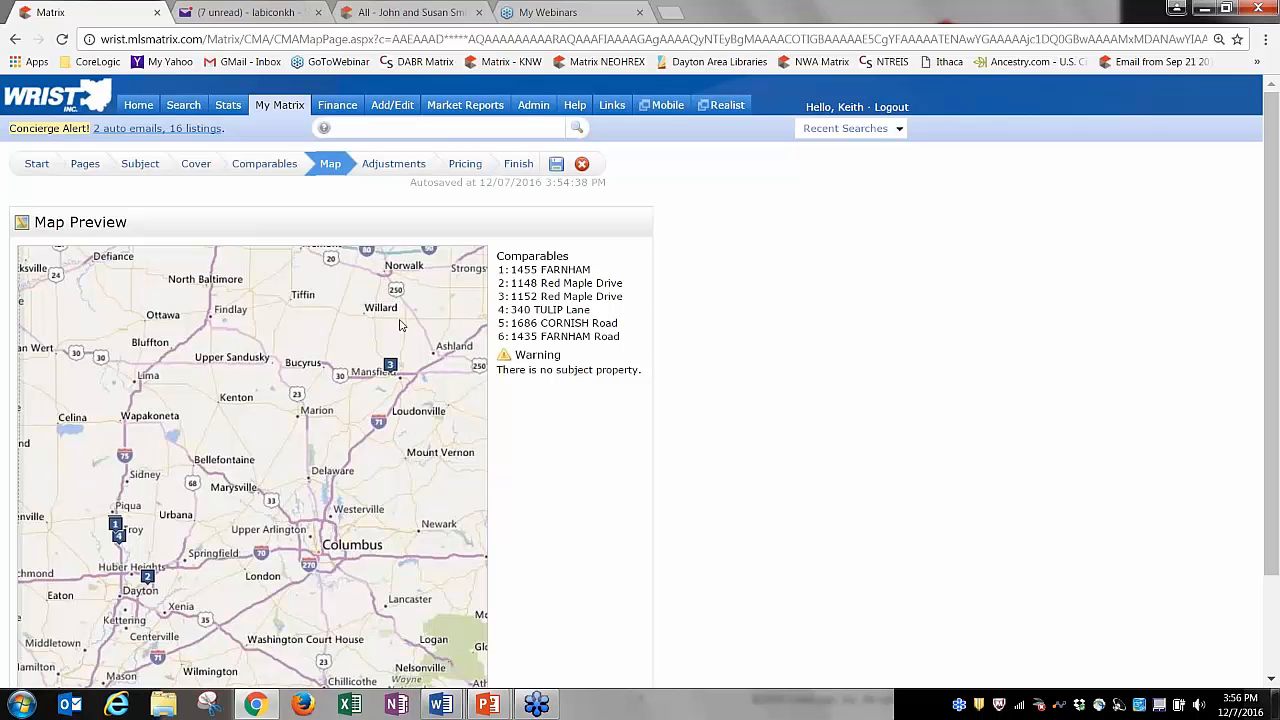
Enter -1,000 as the Sq Ft Total feature value in the Adjustments grid, shown as (1,000).
left_click(396, 168)
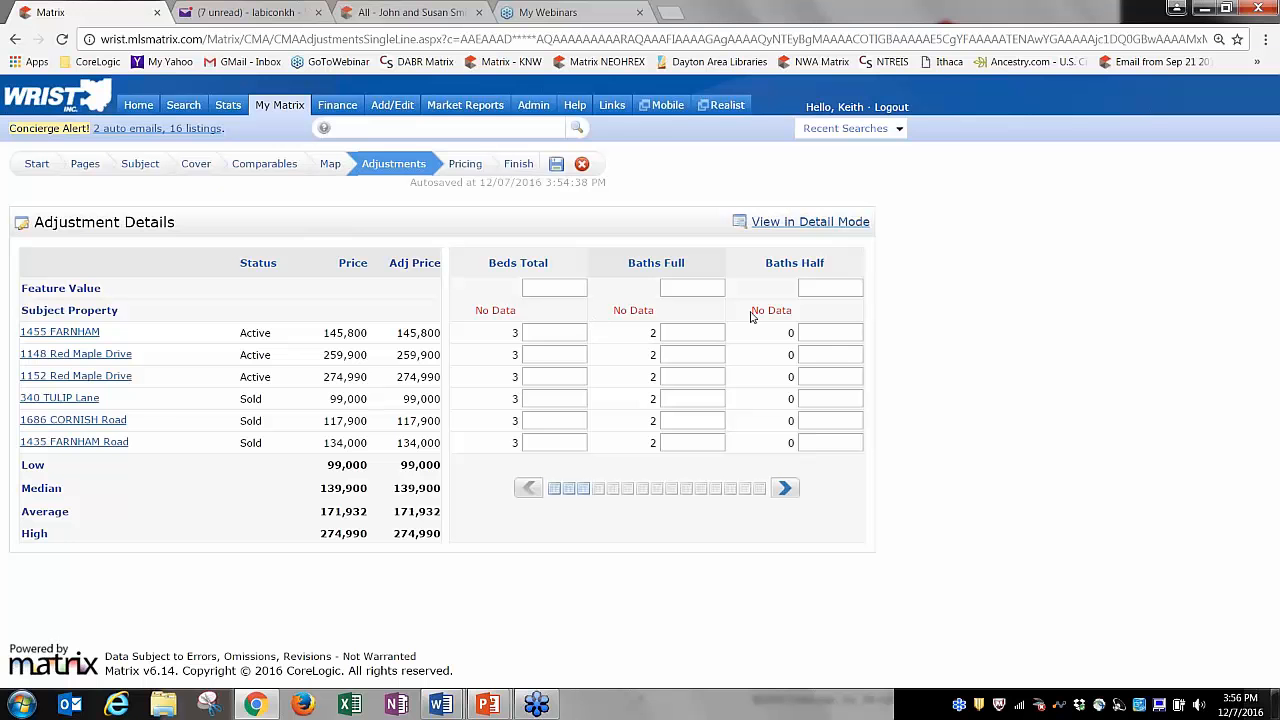
left_click(784, 488)
left_click(783, 488)
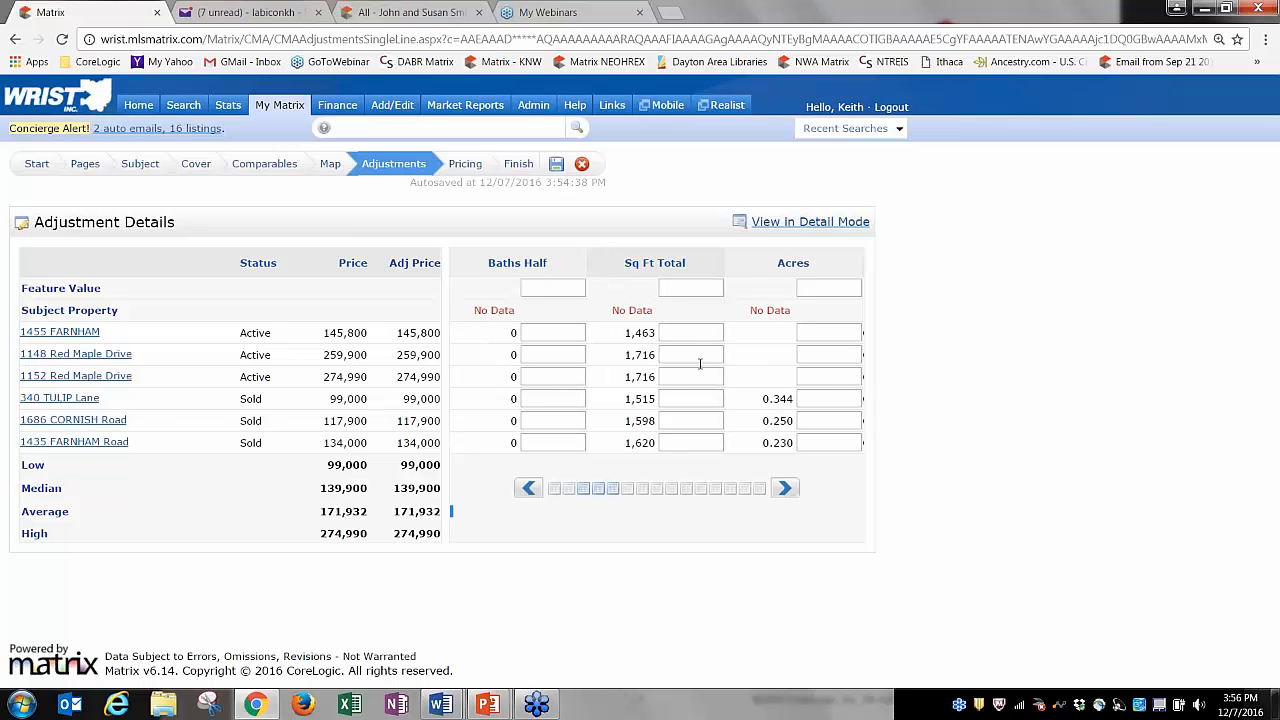
left_click(688, 355)
left_click(683, 287)
type("1,000")
key("Tab")
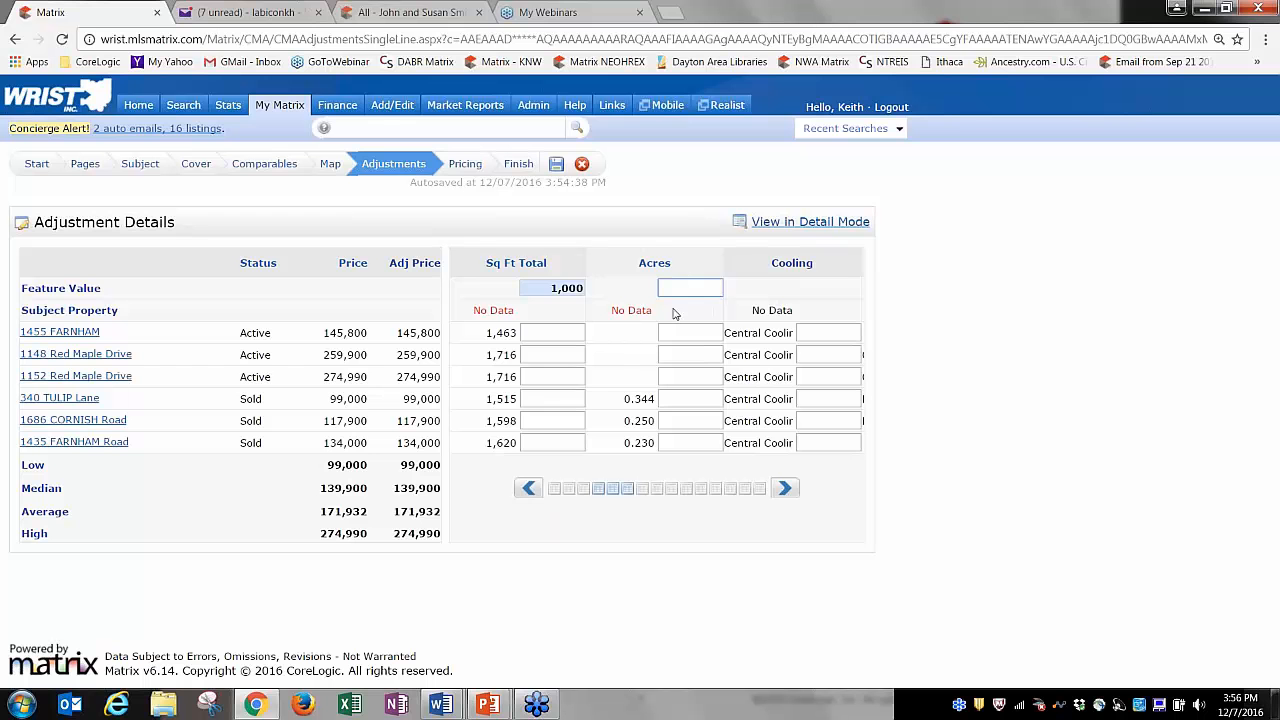
left_click(547, 287)
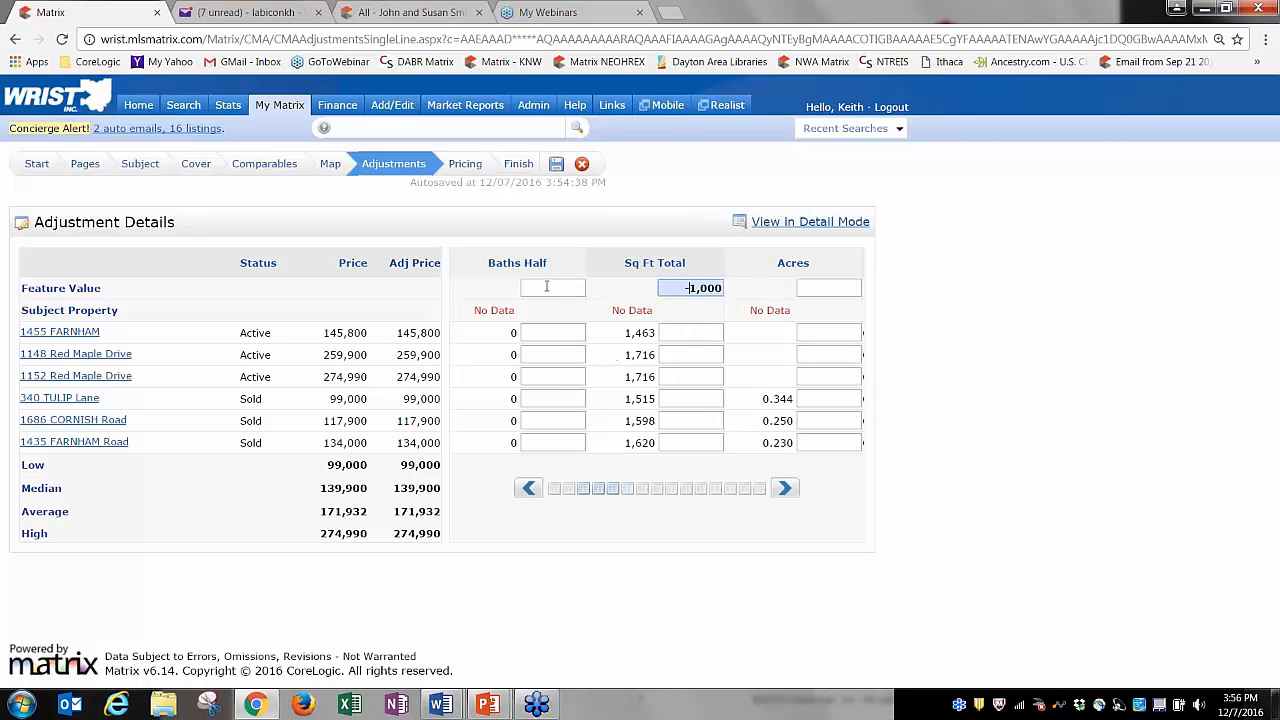
key("Tab")
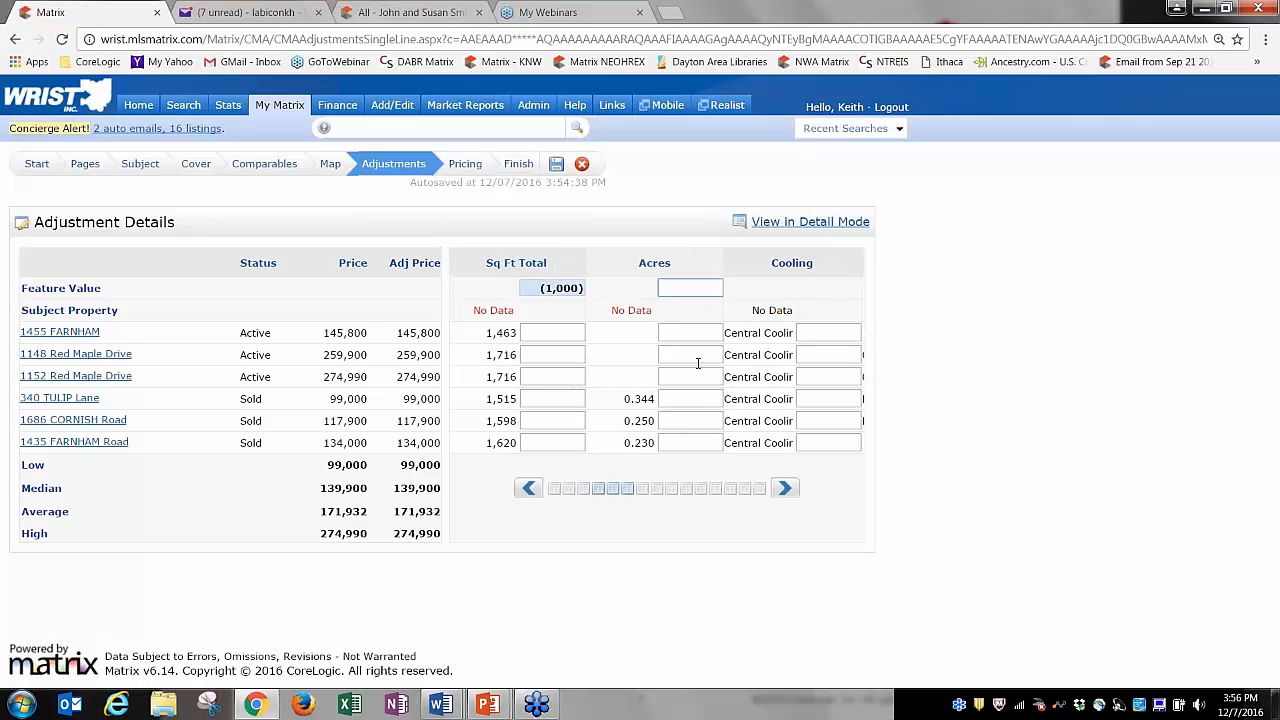
left_click(529, 489)
left_click(529, 489)
left_click(529, 489)
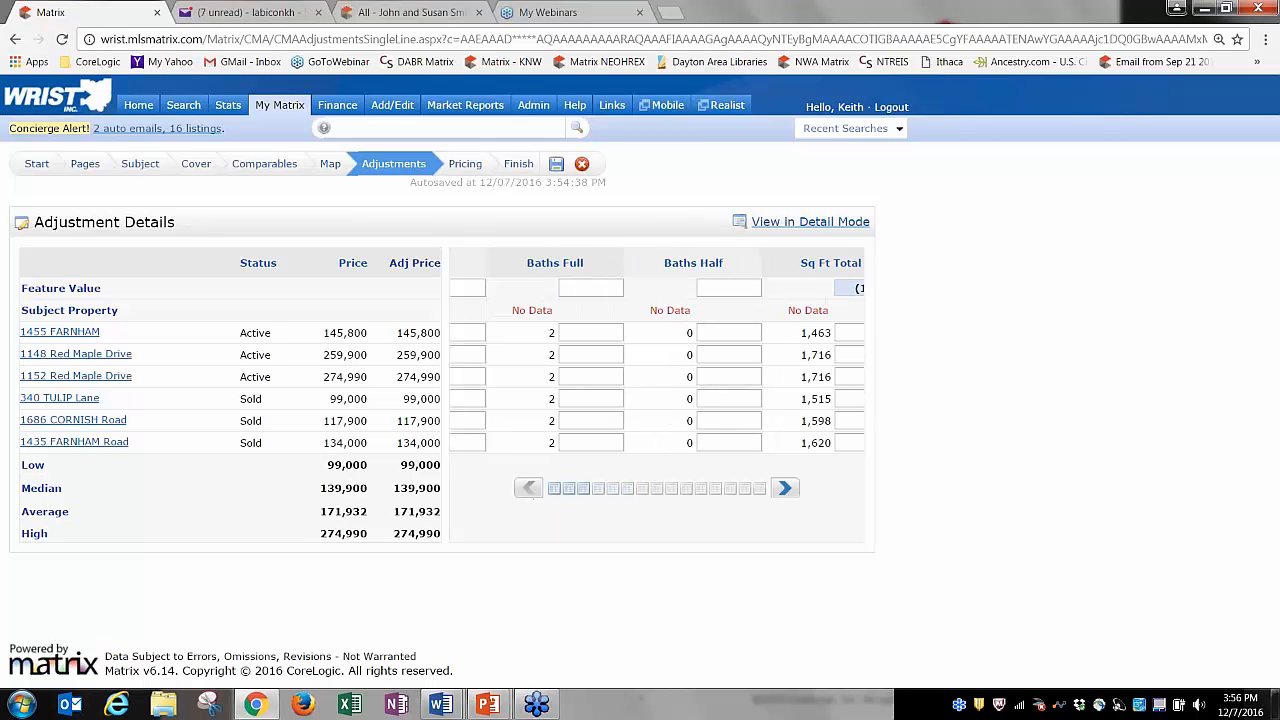
left_click(529, 489)
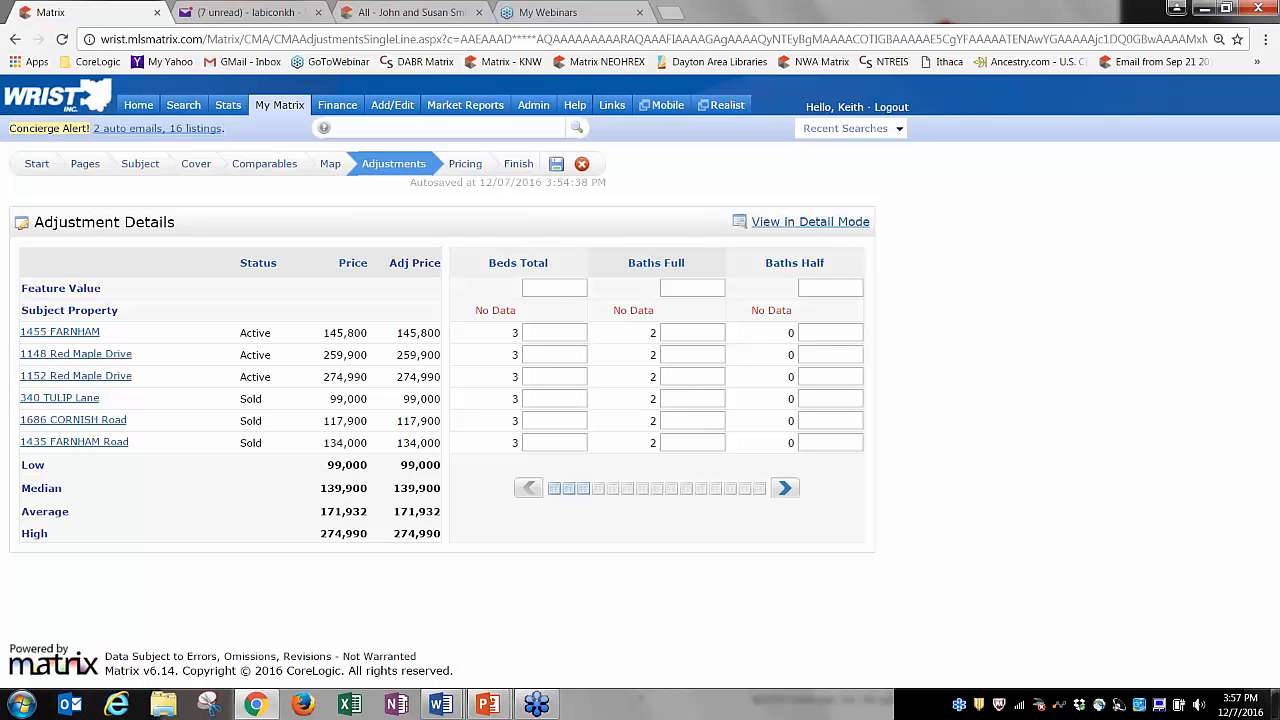
left_click(785, 489)
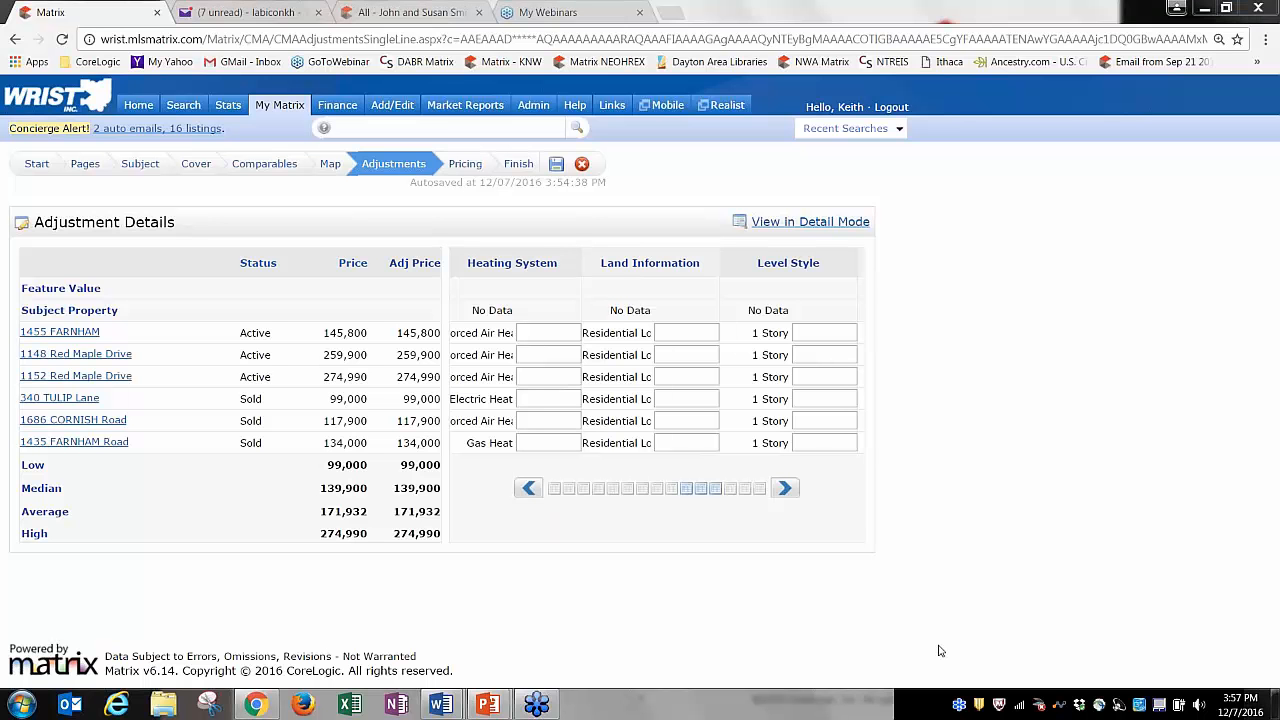
Set the CMA's suggested list price to $100,000.
left_click(465, 163)
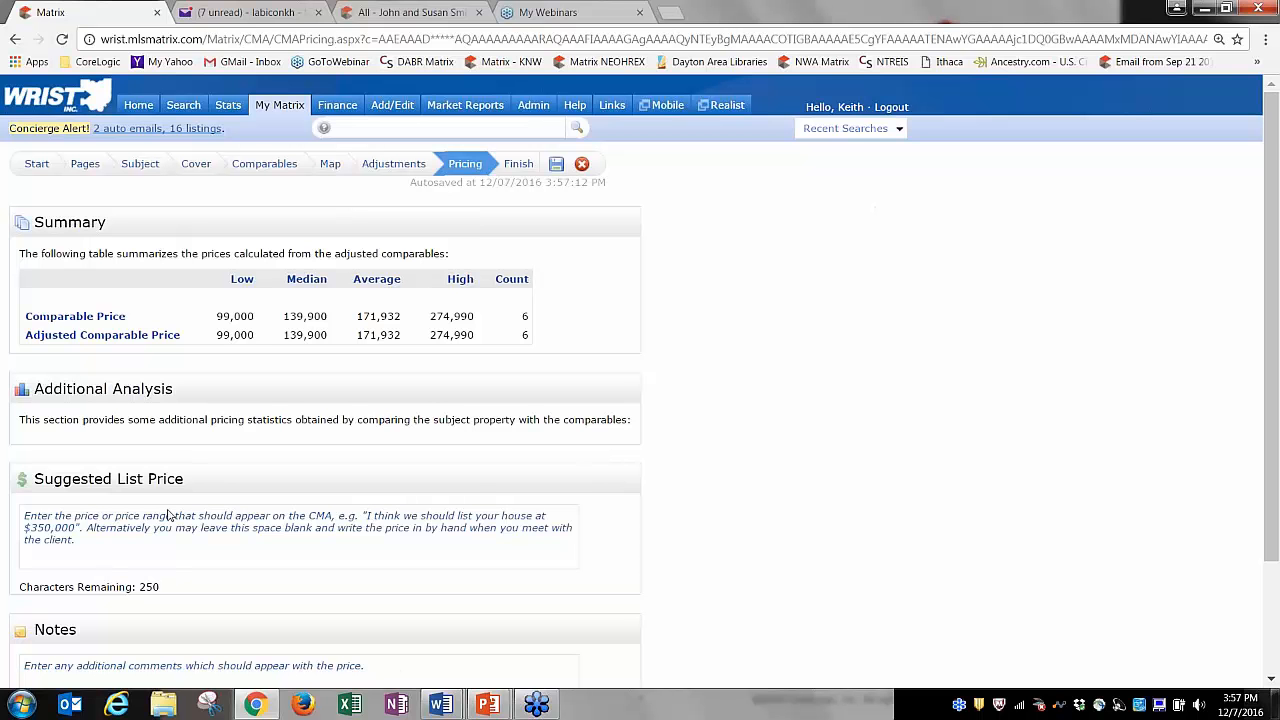
left_click(108, 526)
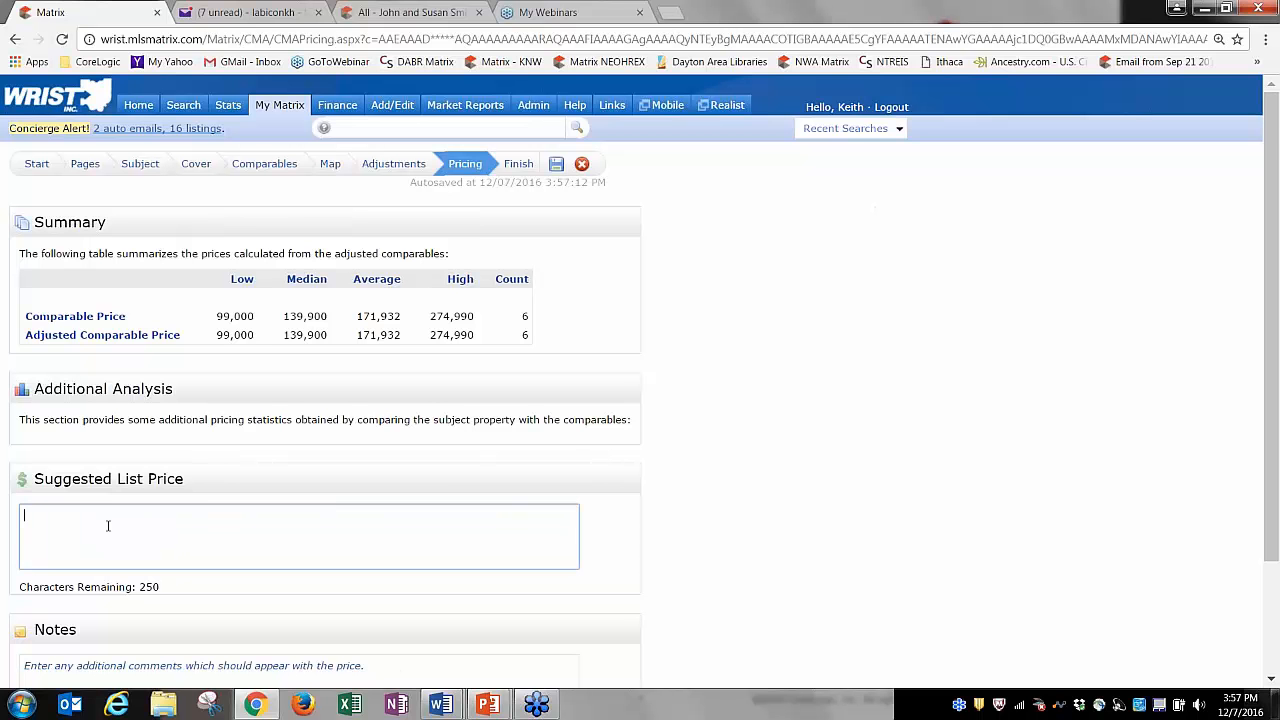
type("$1")
type("00,000")
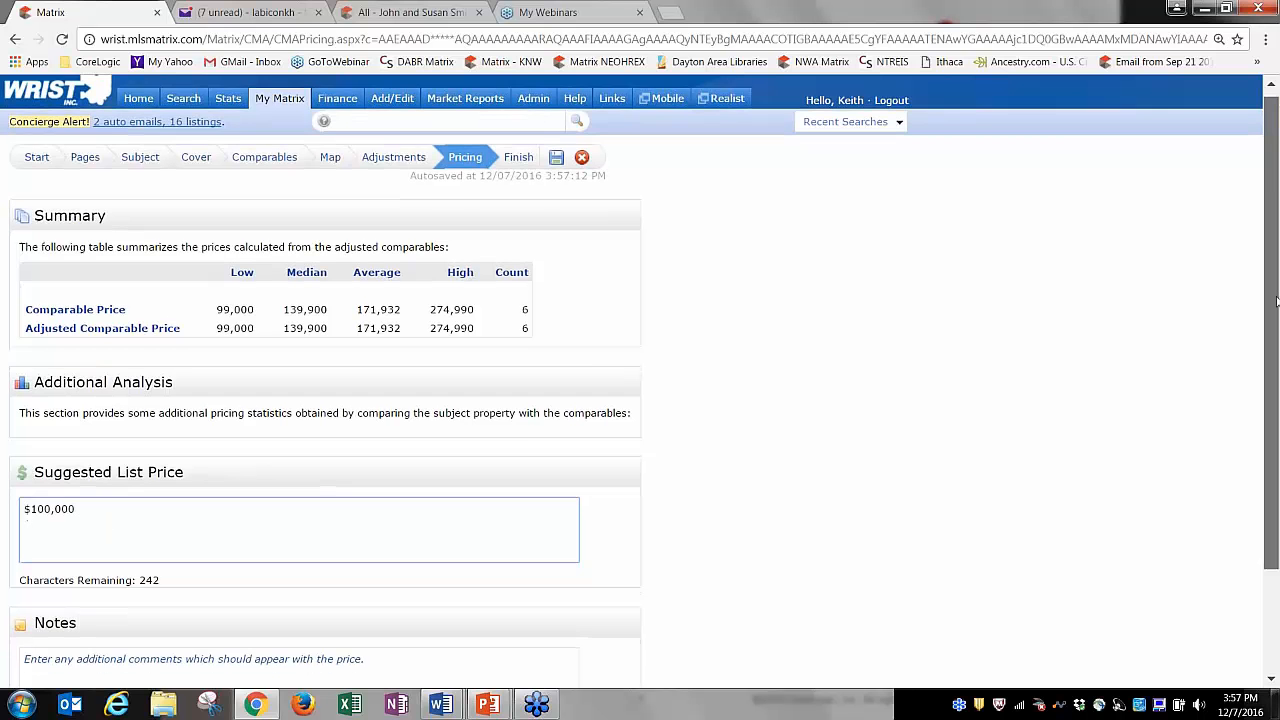
Add a sample note under the price and advance to the Finish summary.
scroll(378, 539, "down", 2)
left_click(360, 534)
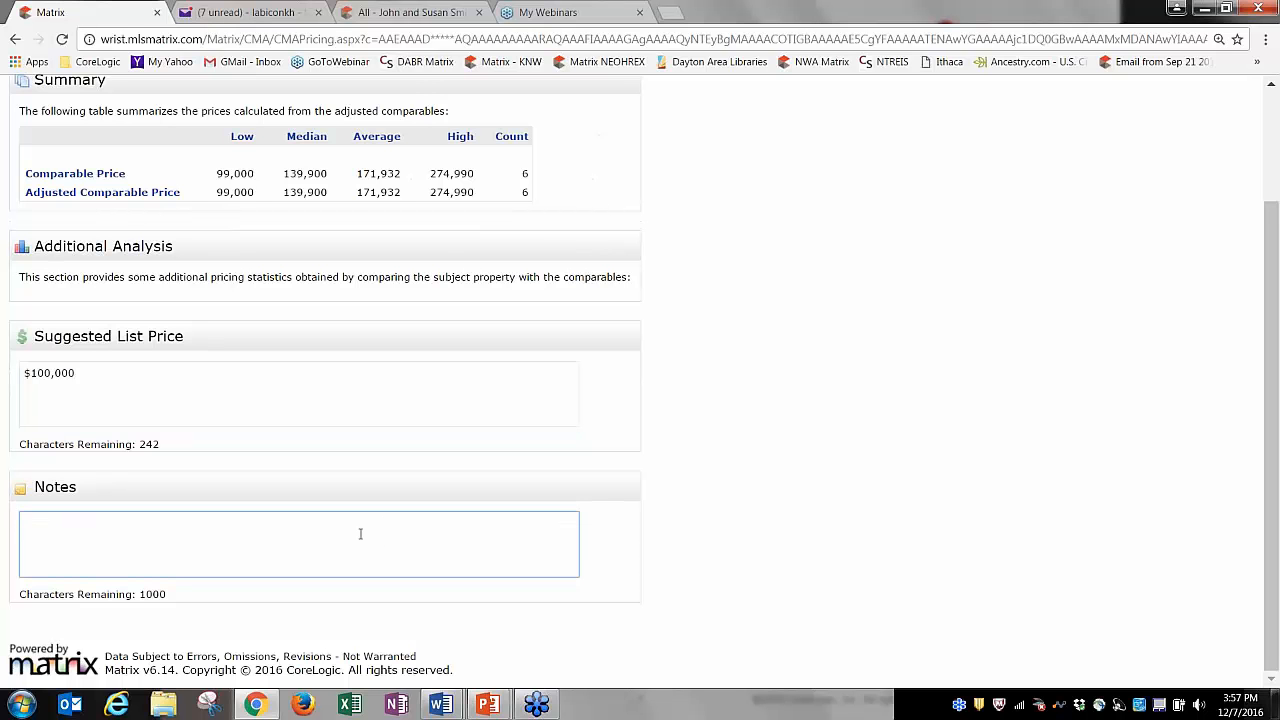
type("kdjfkdjfkdjfdkljkldjfldkjf")
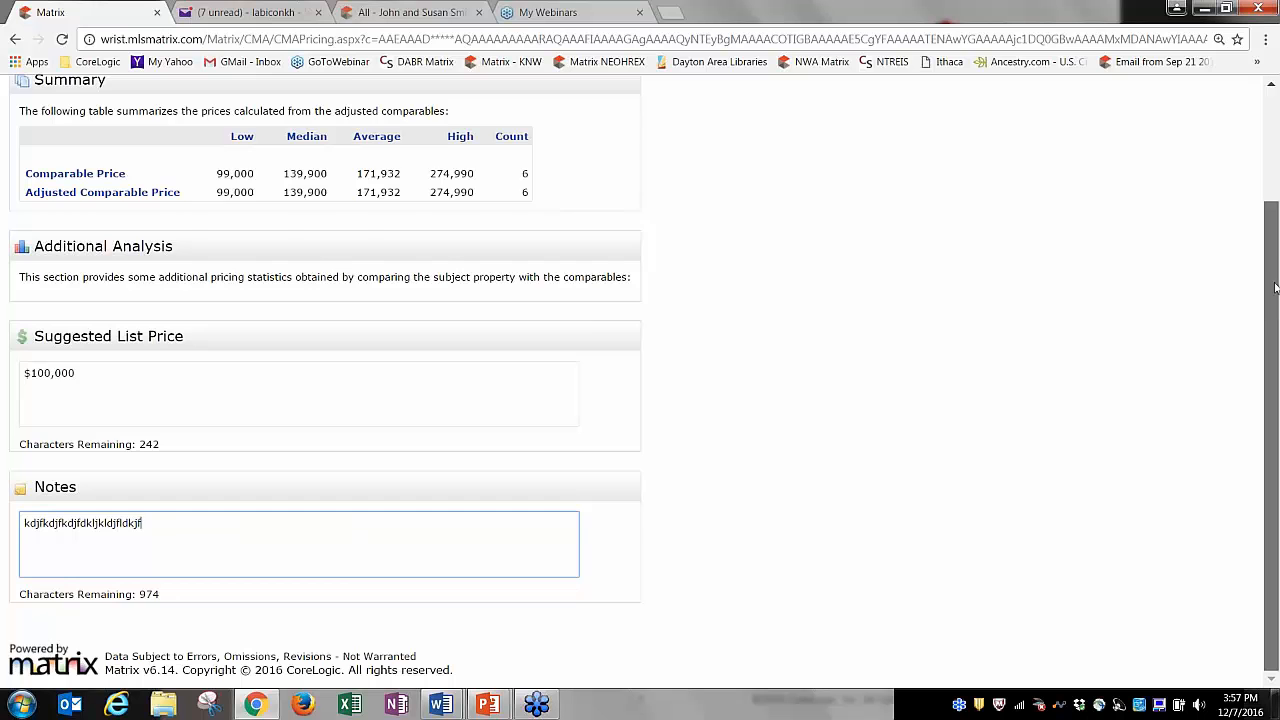
scroll(675, 92, "up", 2)
left_click(524, 163)
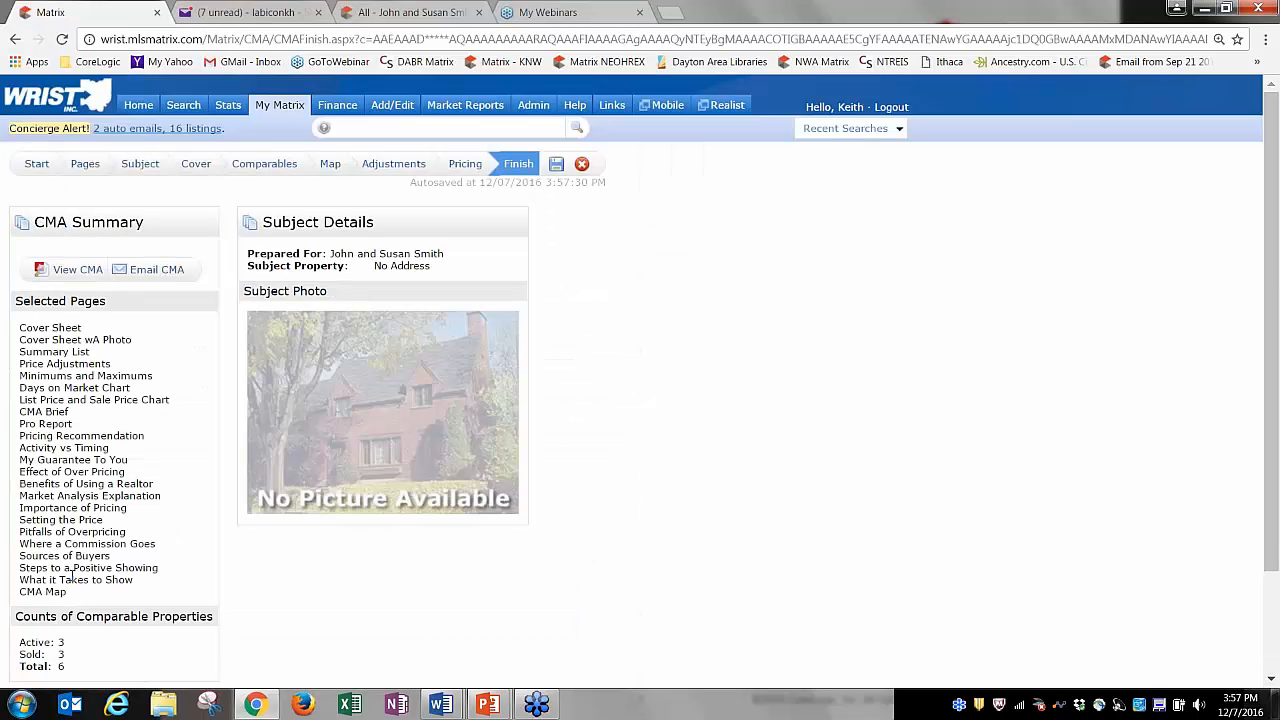
Generate the CMA and scroll through the 29-page Report3196Dec07.pdf.
left_click(70, 269)
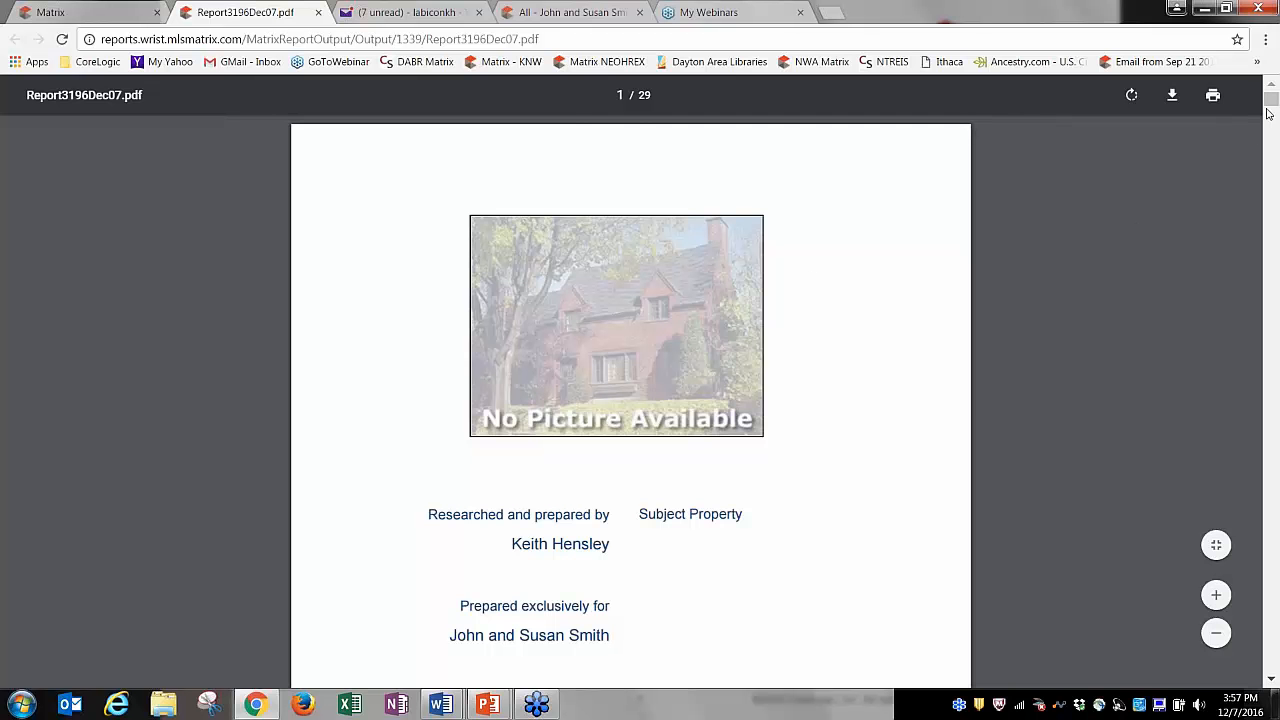
scroll(1271, 115, "down", 6)
left_click_drag(1271, 121, 1270, 170)
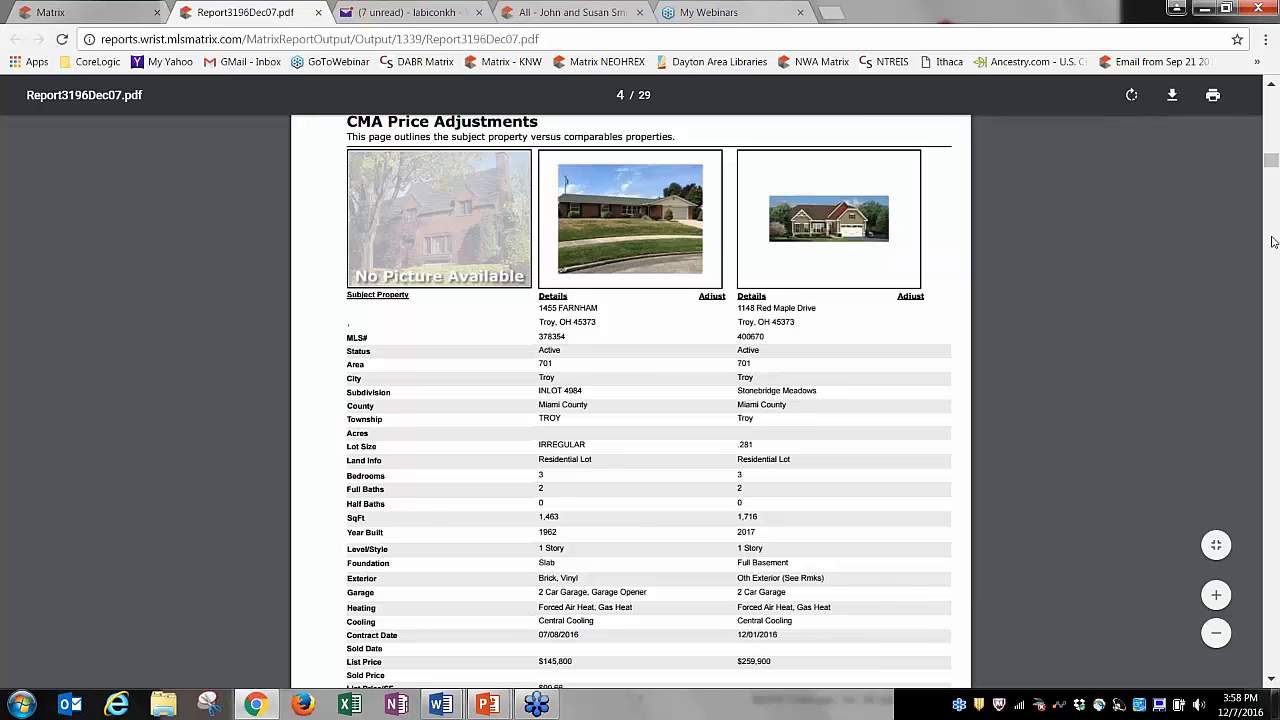
left_click_drag(1270, 165, 1271, 88)
Remove the Cover Sheet page from the CMA's selected report pages.
left_click(70, 12)
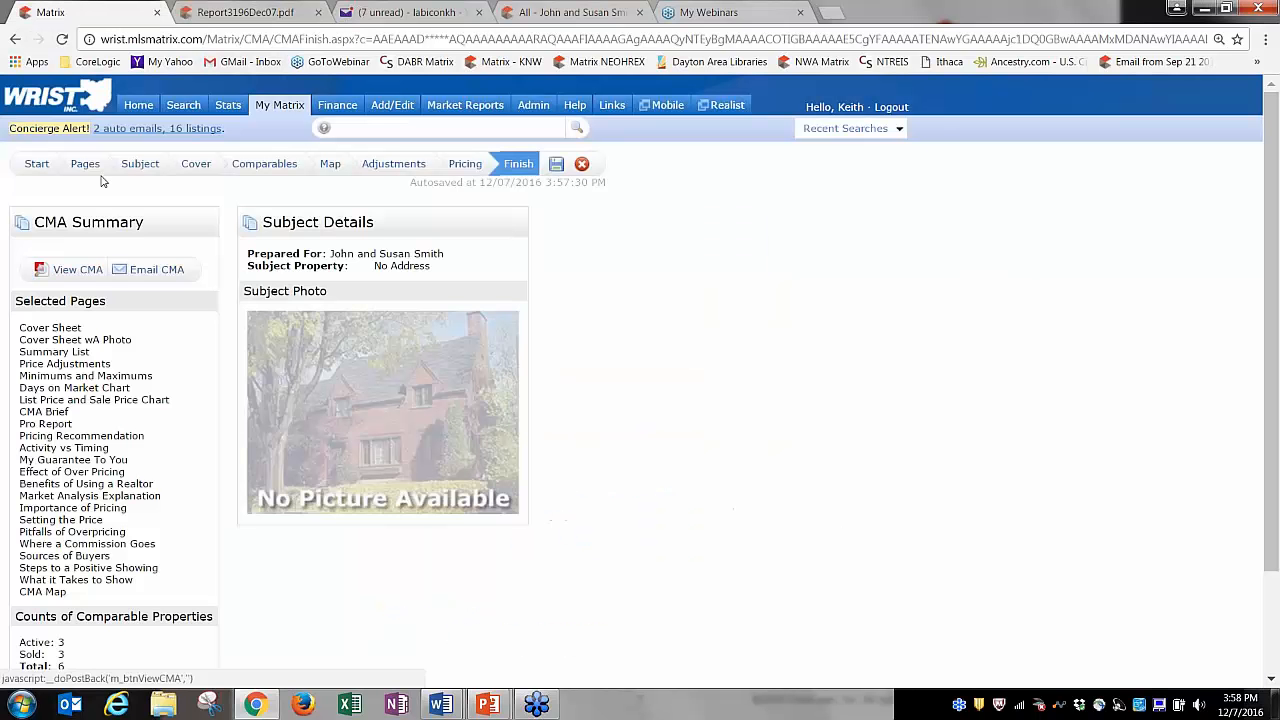
left_click(85, 165)
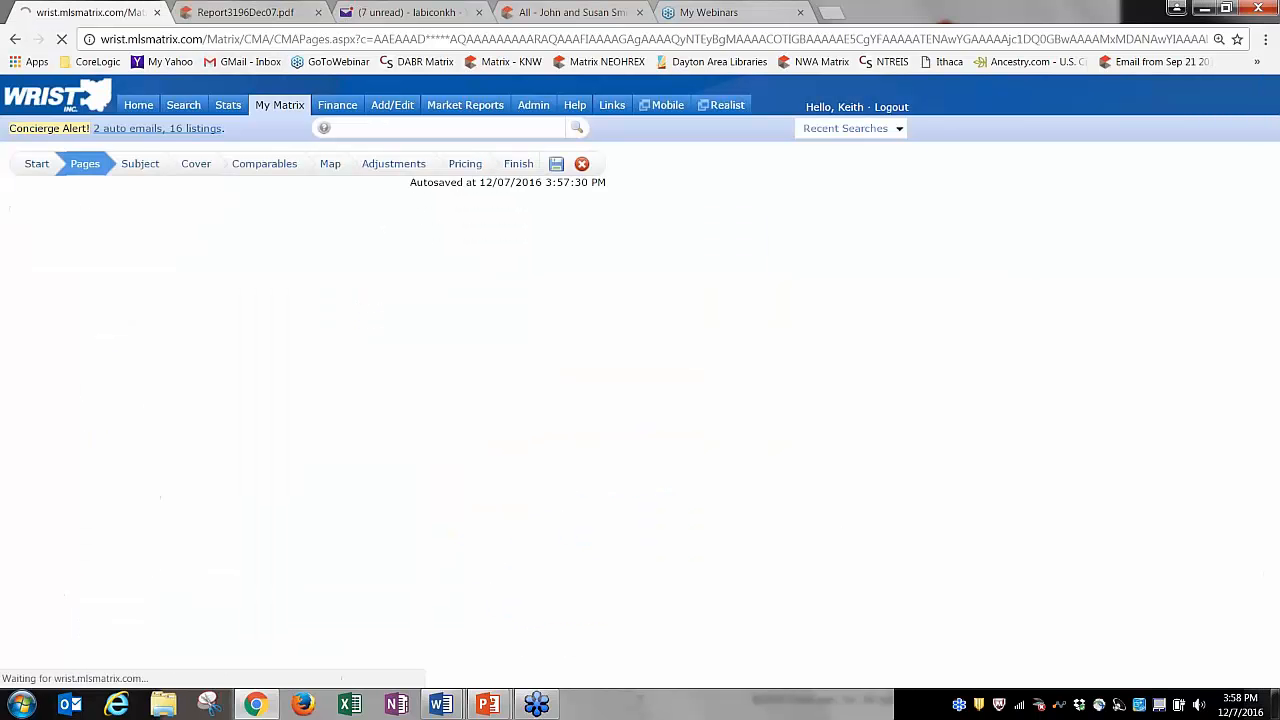
left_click(522, 270)
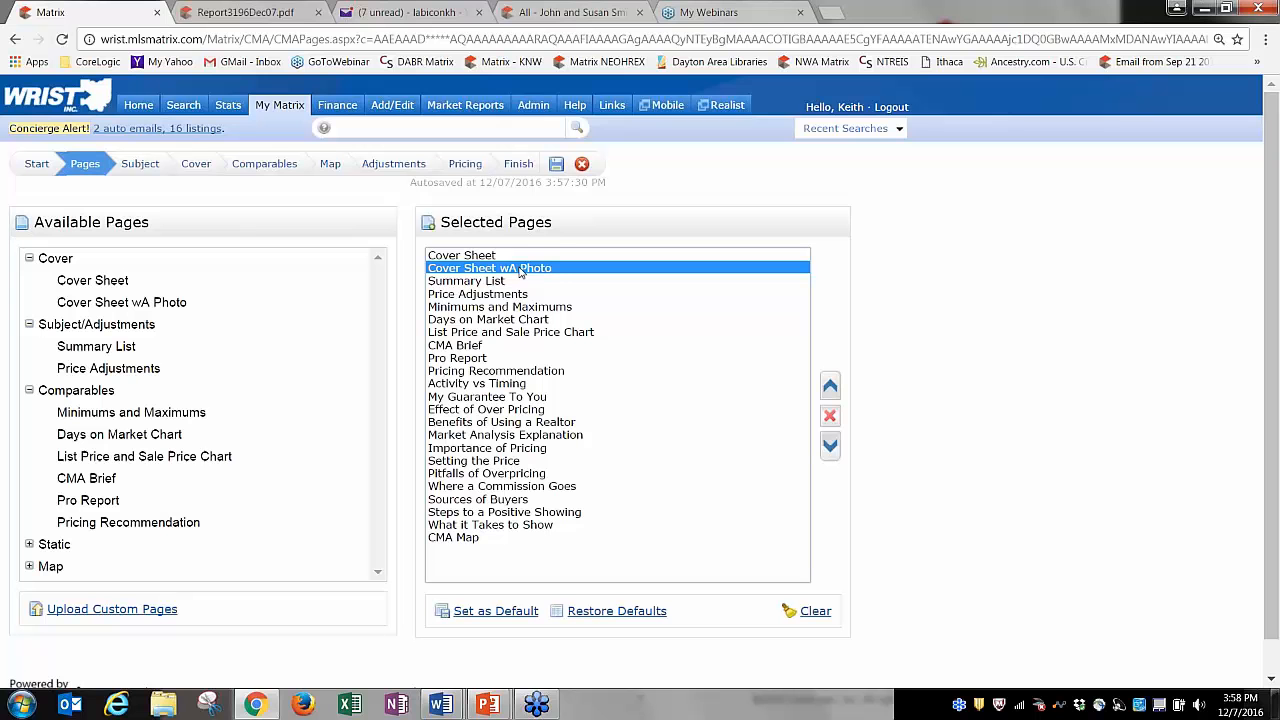
left_click(468, 256)
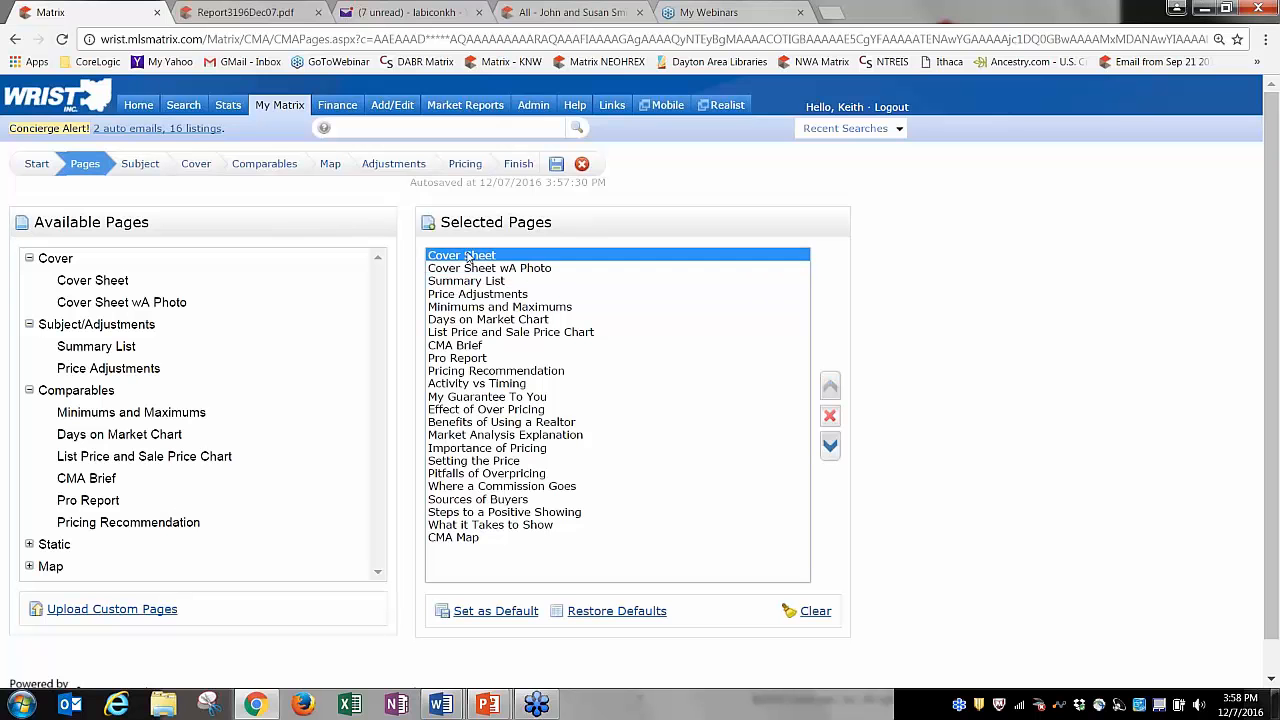
left_click(829, 417)
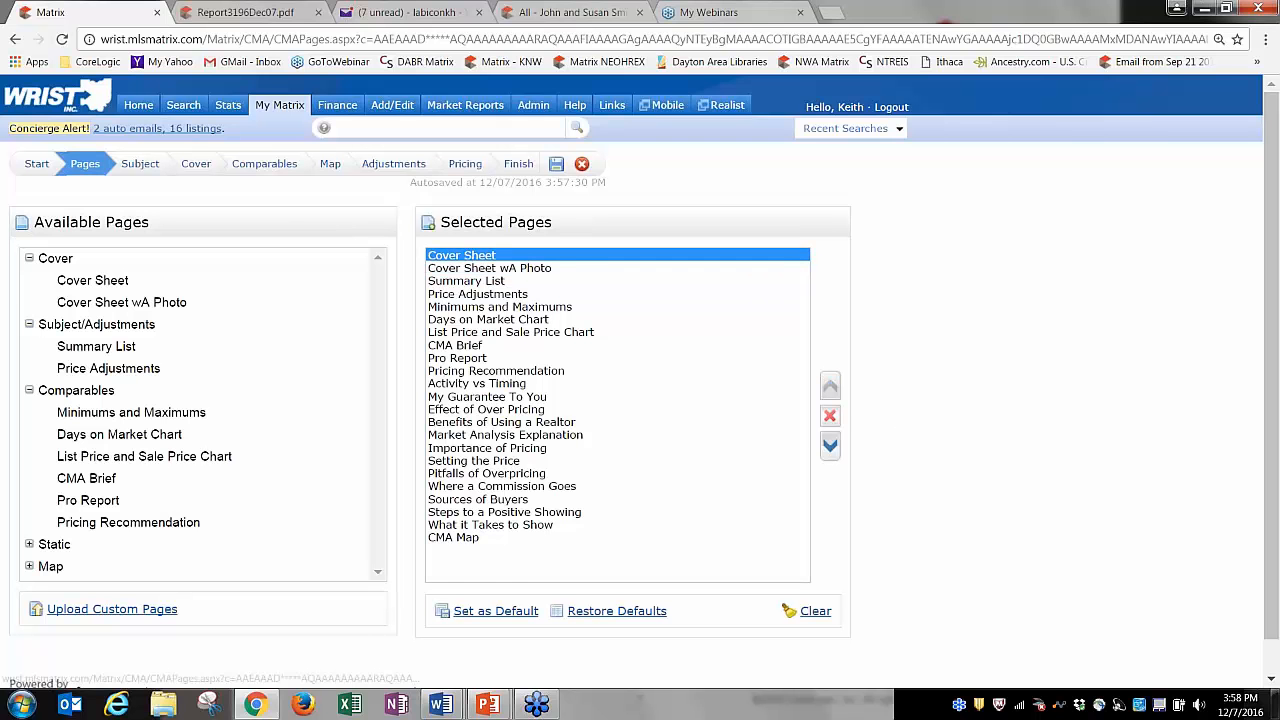
Save the CMA and bring up the My CMAs list.
left_click(557, 166)
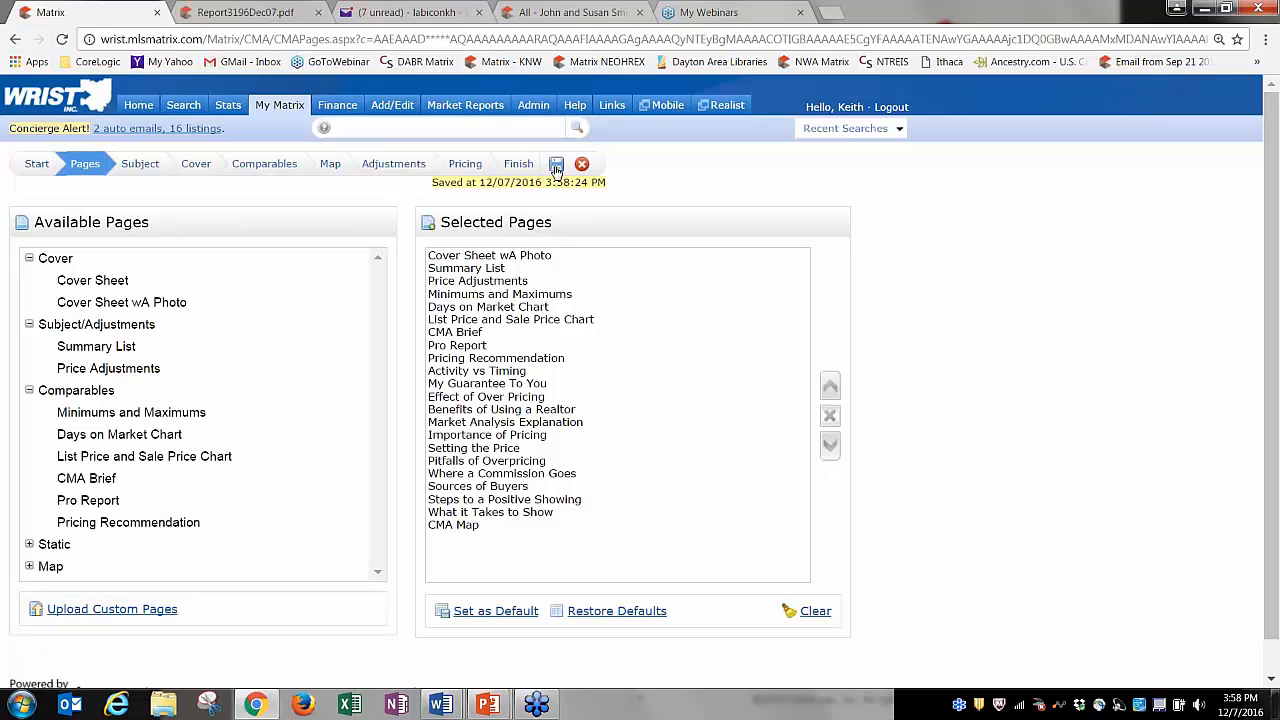
mouse_move(274, 116)
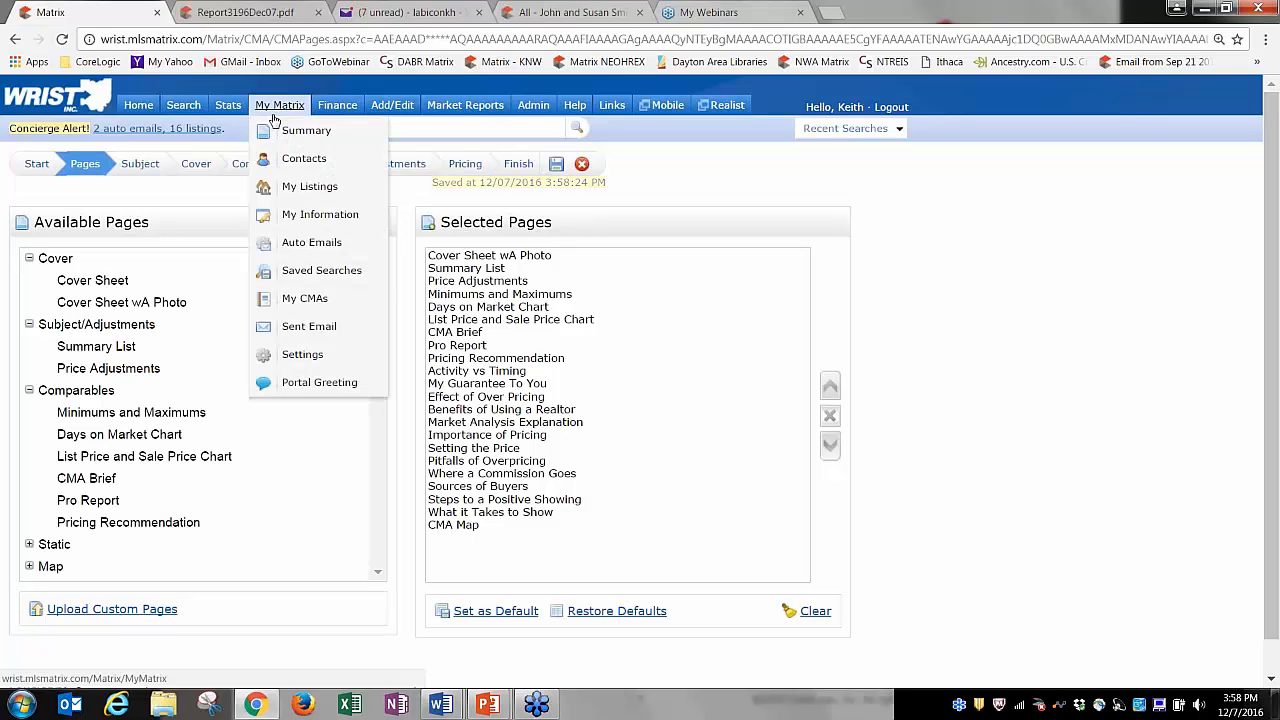
left_click(300, 298)
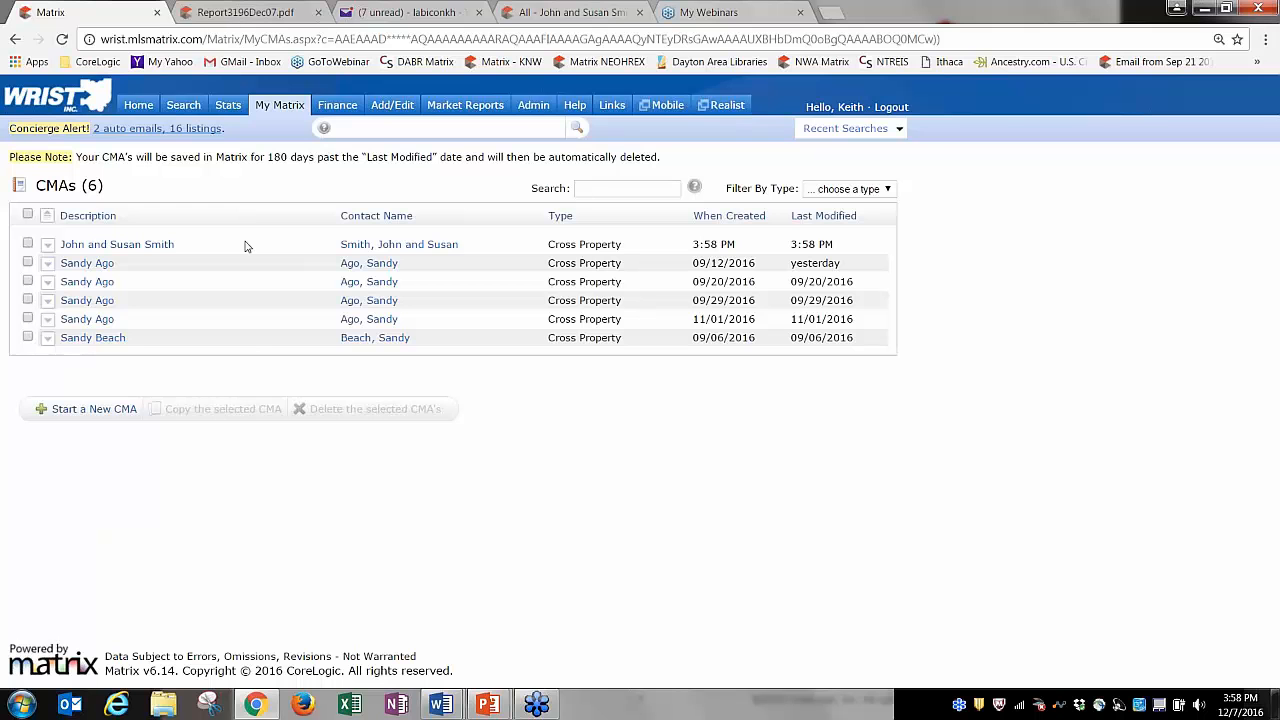
Go through My Information to the agent's Header & Footer settings with header previews.
mouse_move(279, 106)
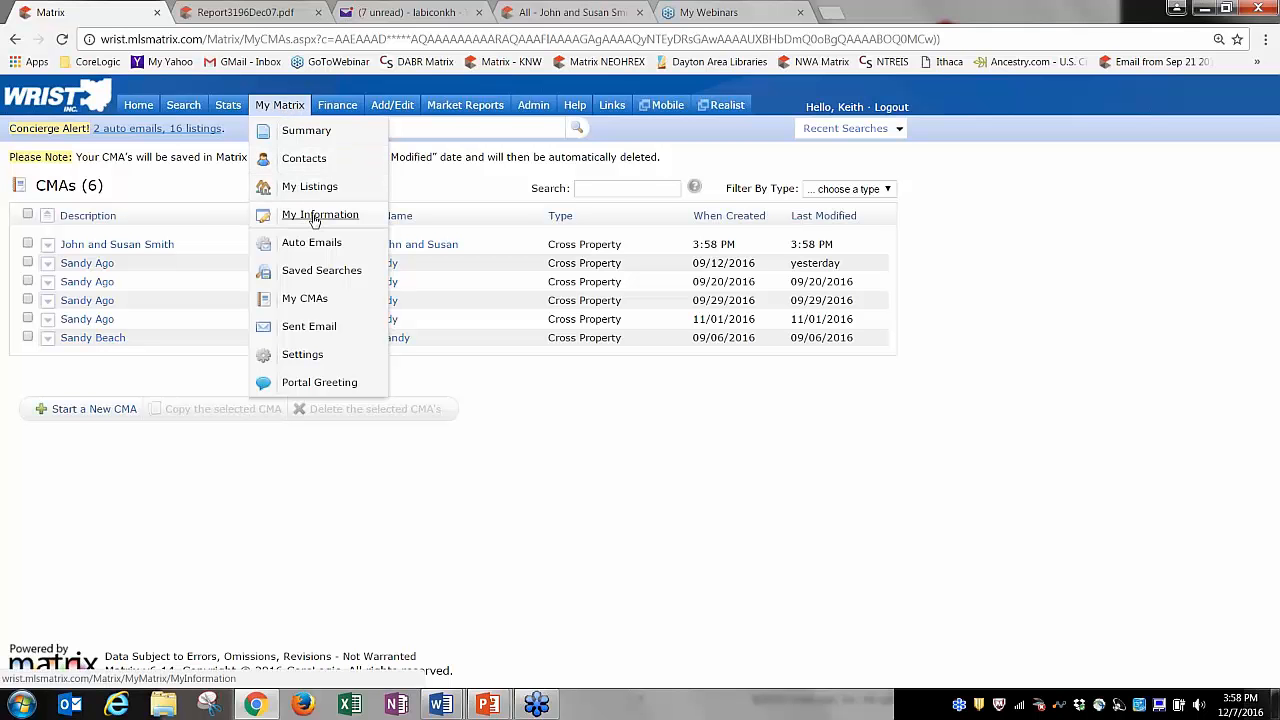
left_click(315, 217)
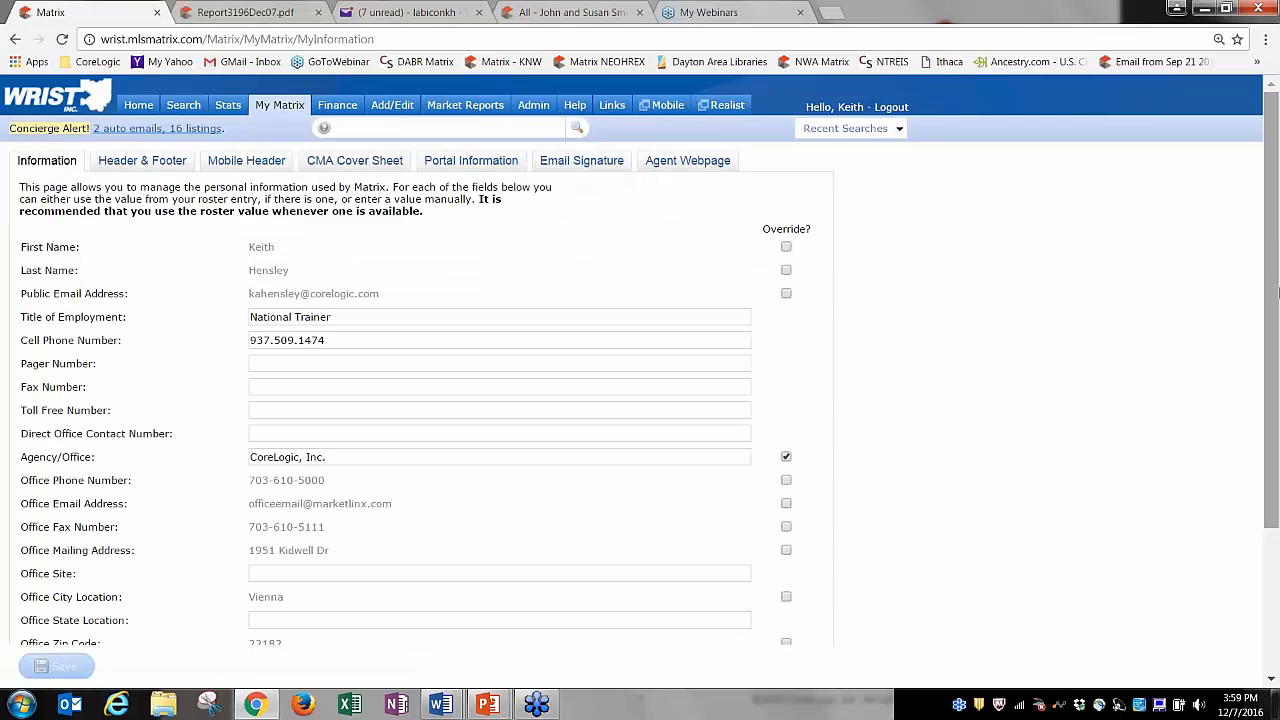
left_click_drag(1274, 262, 1276, 433)
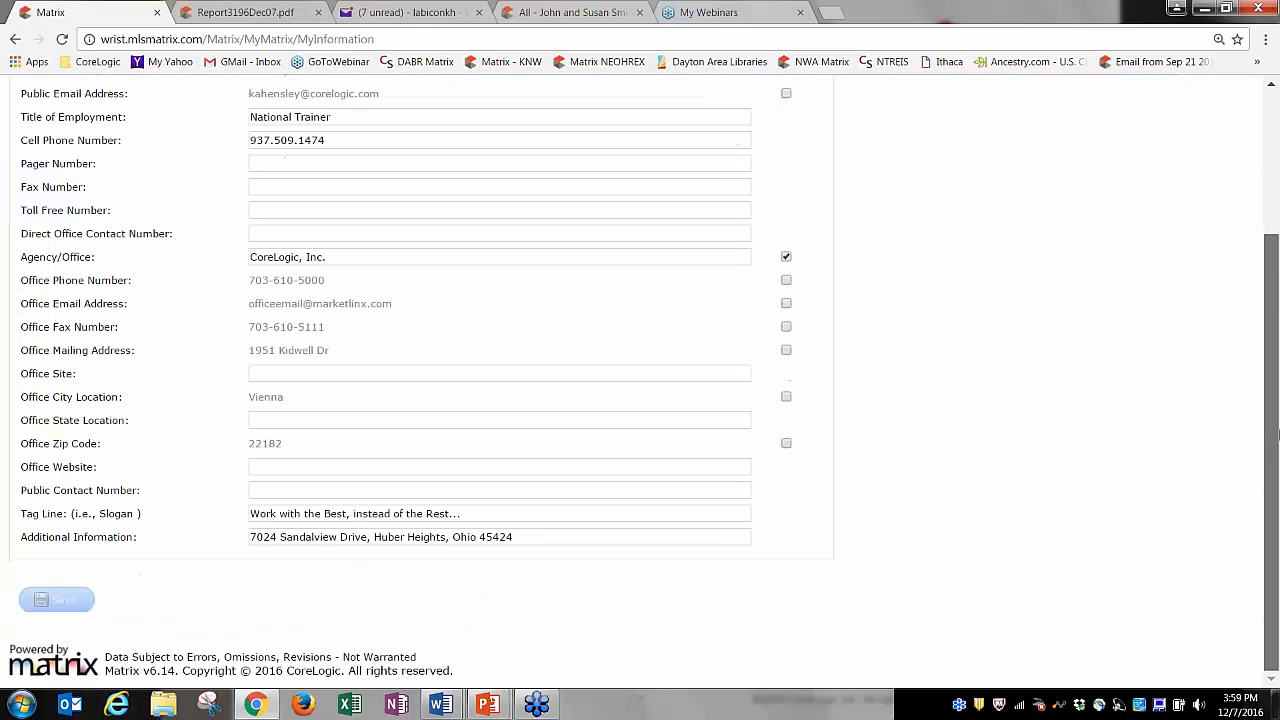
scroll(1277, 382, "up", 2)
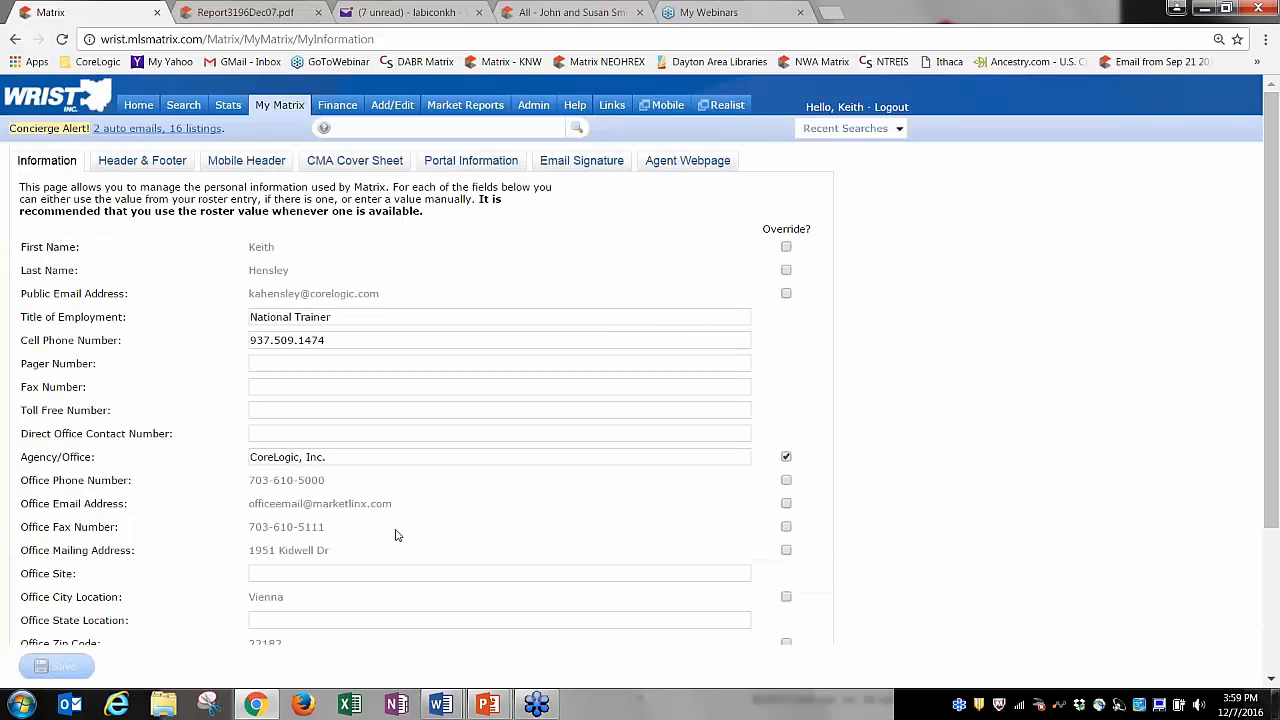
left_click(145, 165)
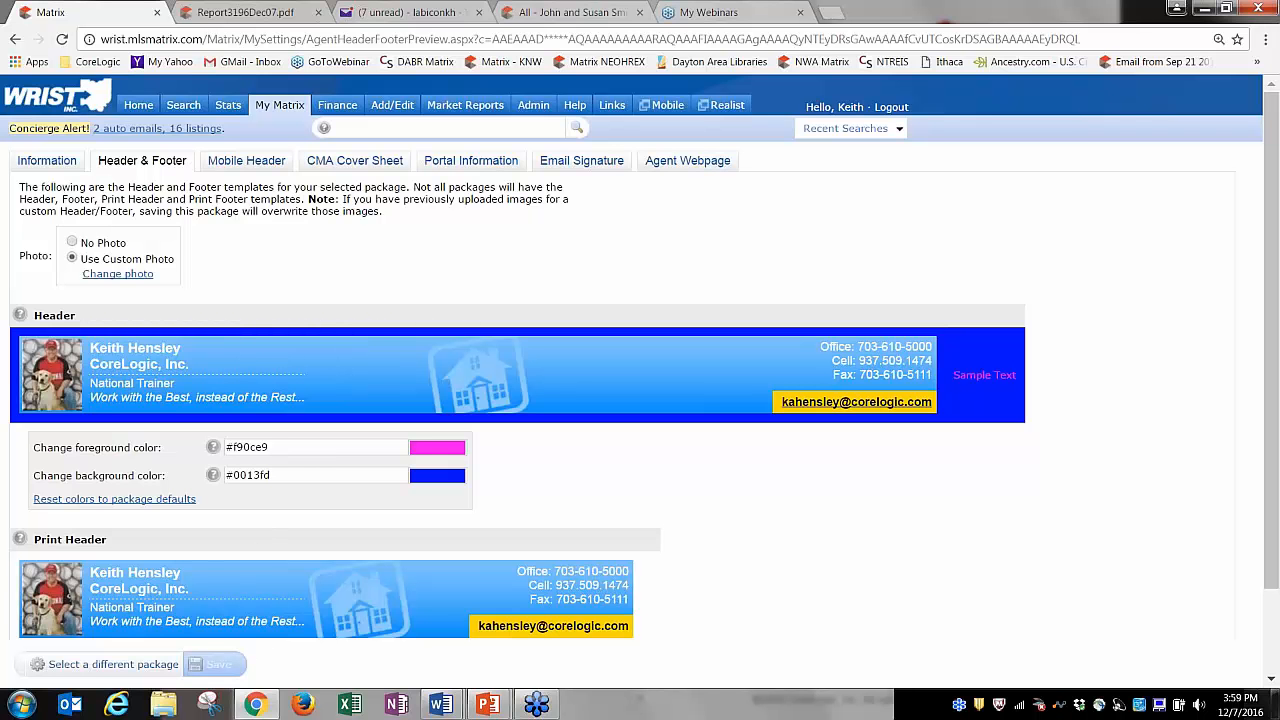
Try other header/footer package options, then settle back on the Basic Info Complete template.
left_click(113, 664)
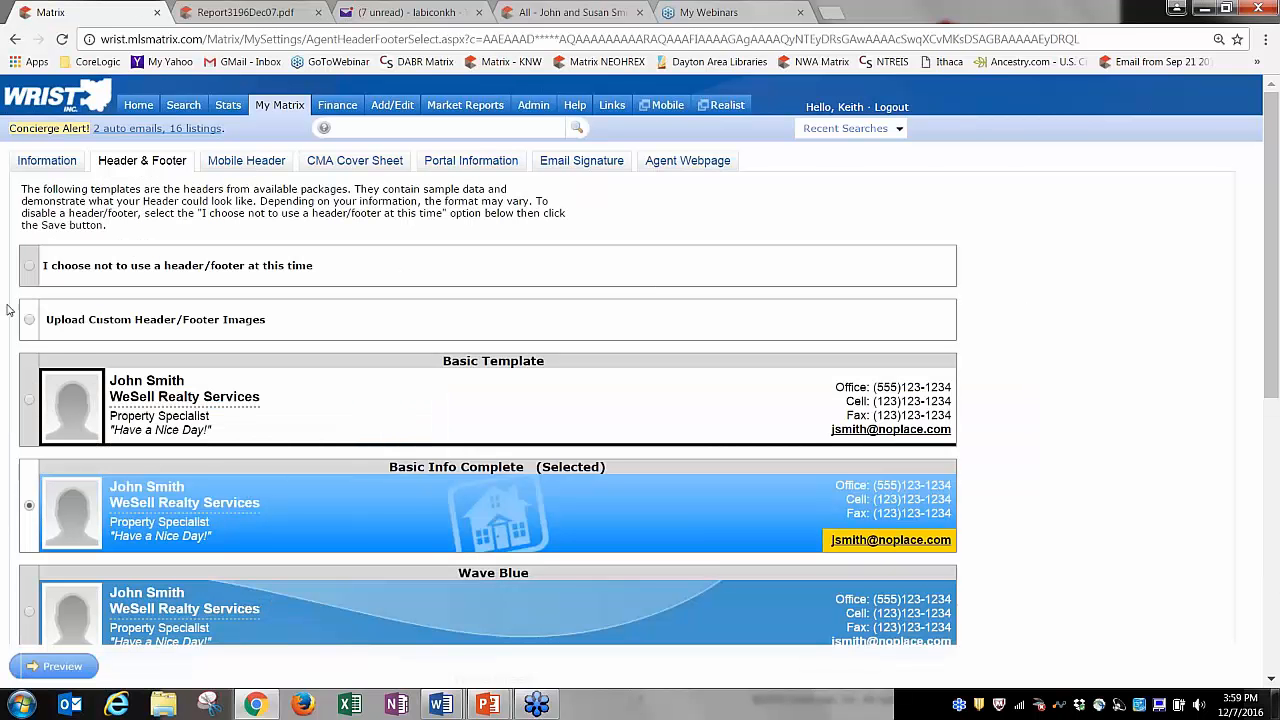
left_click(29, 267)
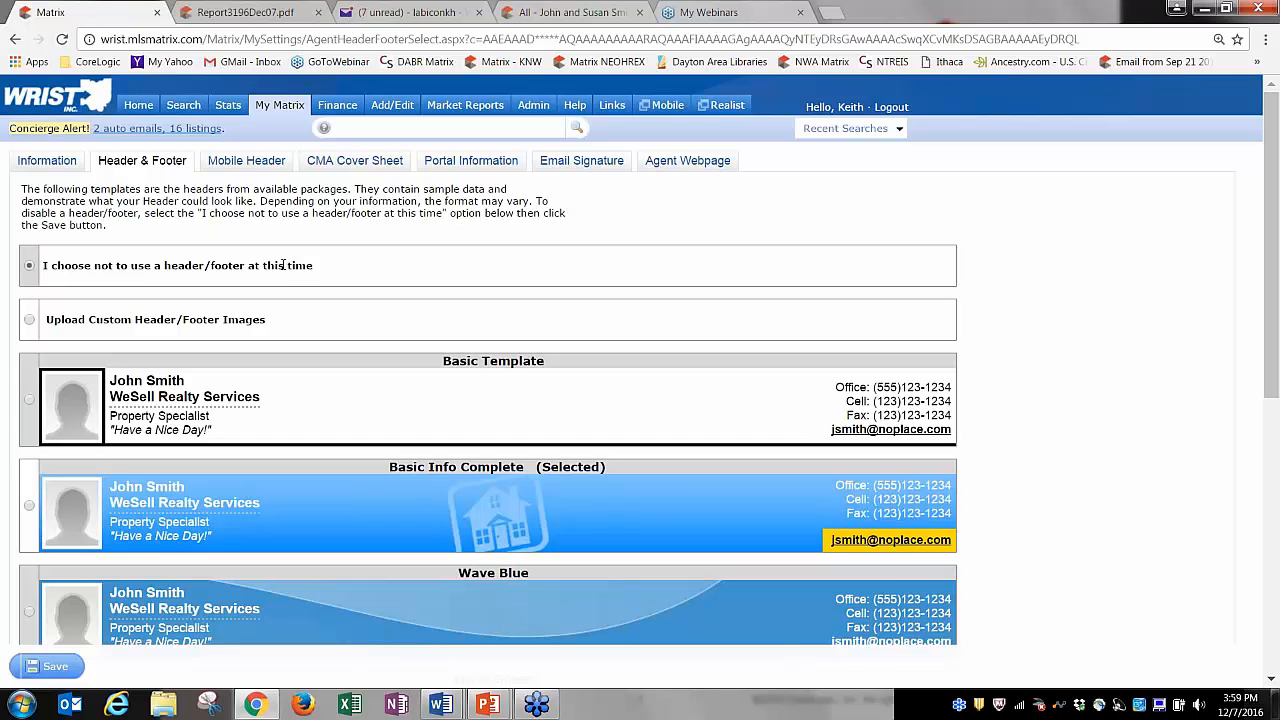
left_click_drag(1276, 147, 1273, 238)
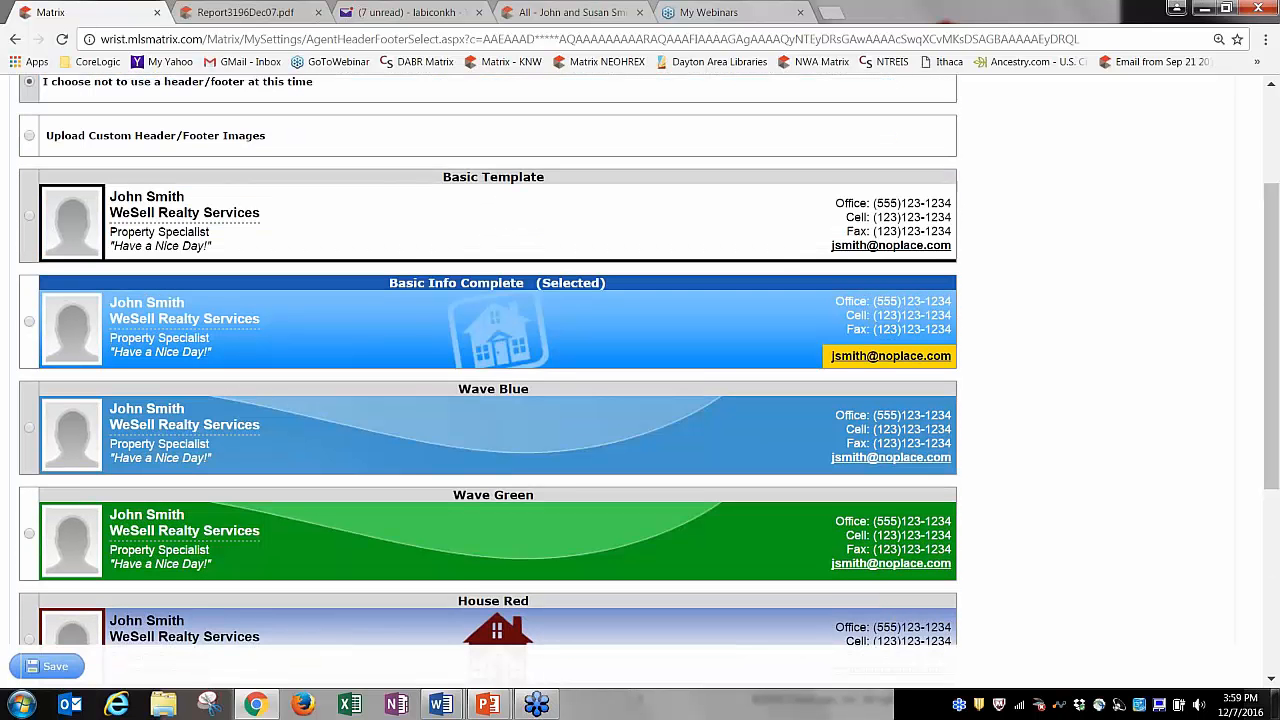
left_click(29, 321)
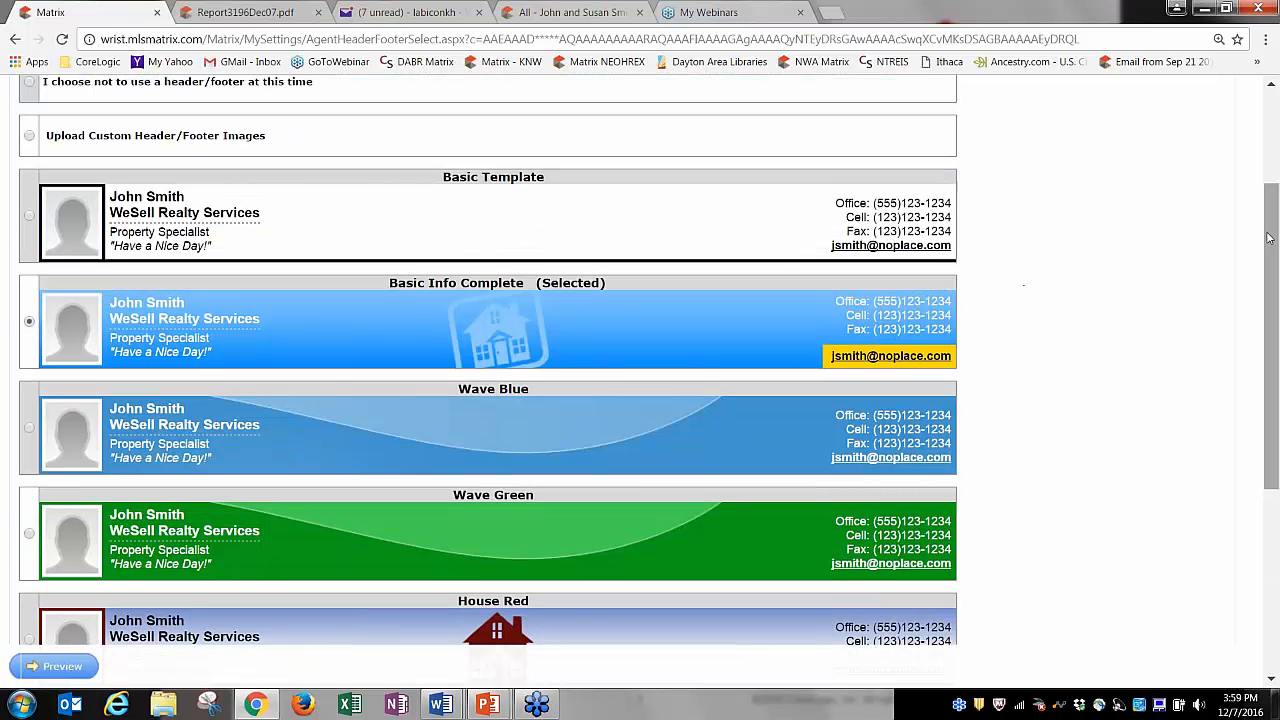
left_click_drag(1271, 239, 1271, 166)
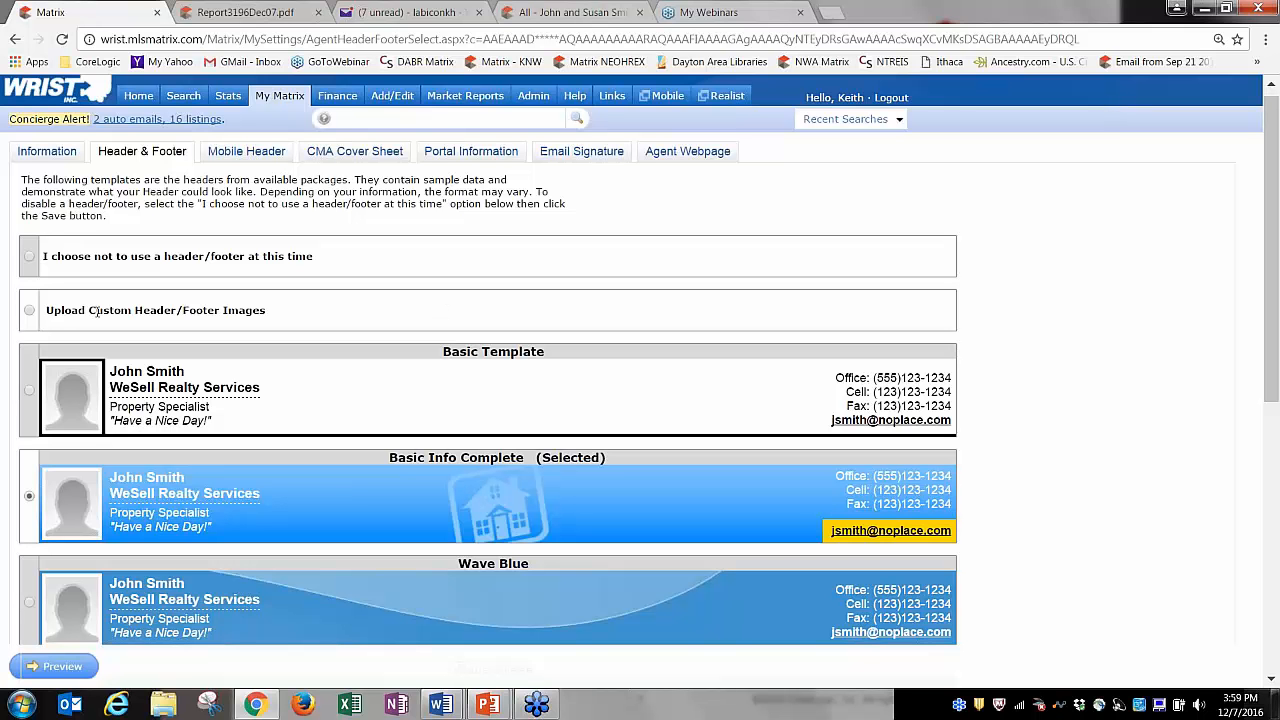
left_click_drag(64, 310, 222, 310)
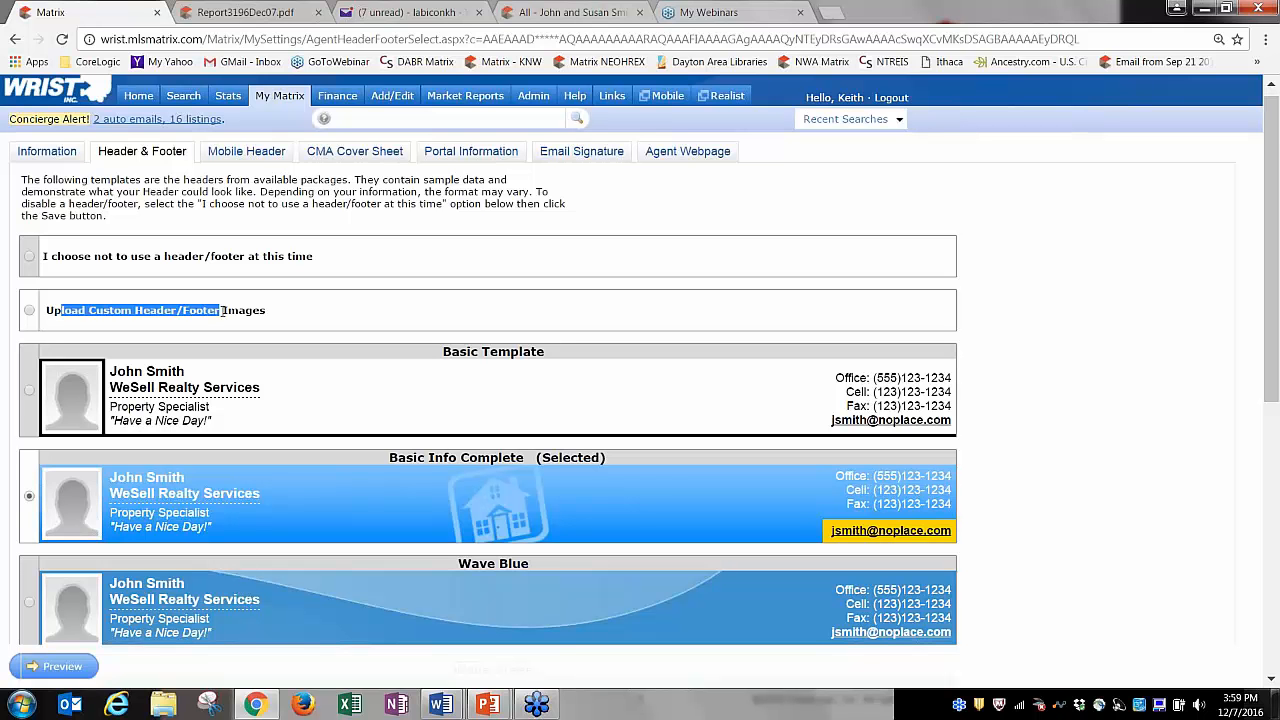
left_click(222, 310)
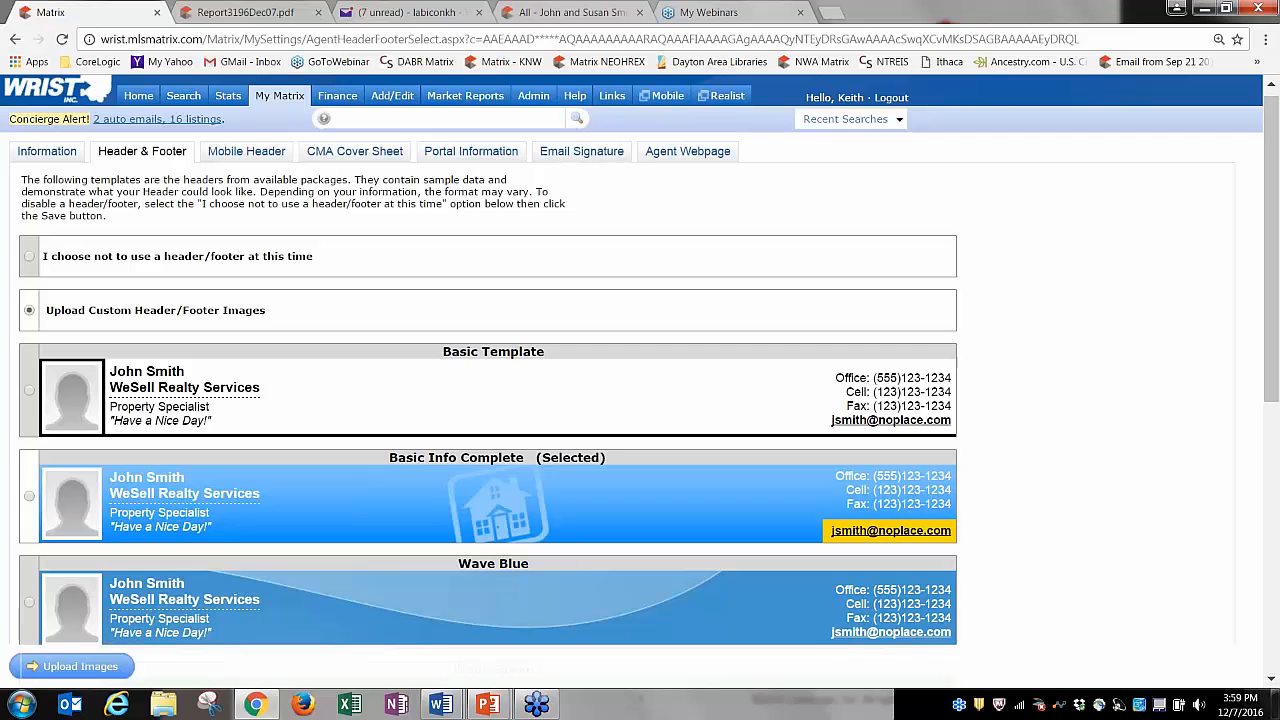
left_click(29, 496)
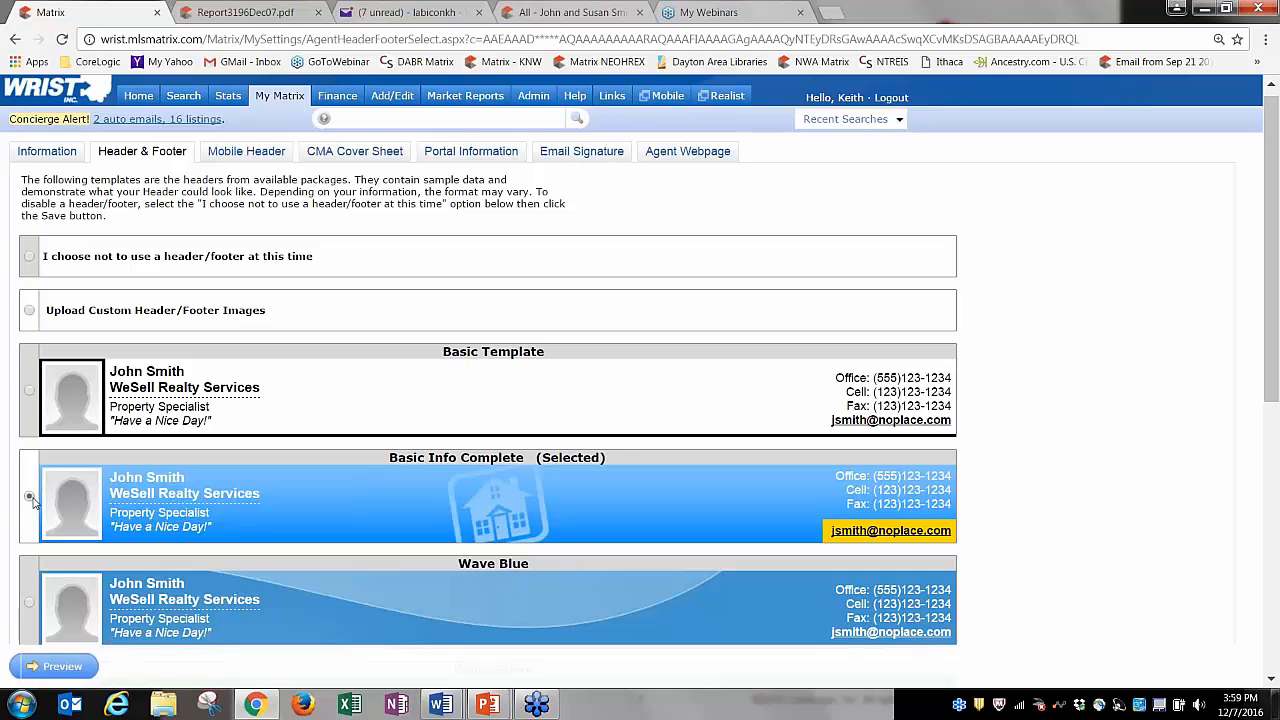
left_click(60, 670)
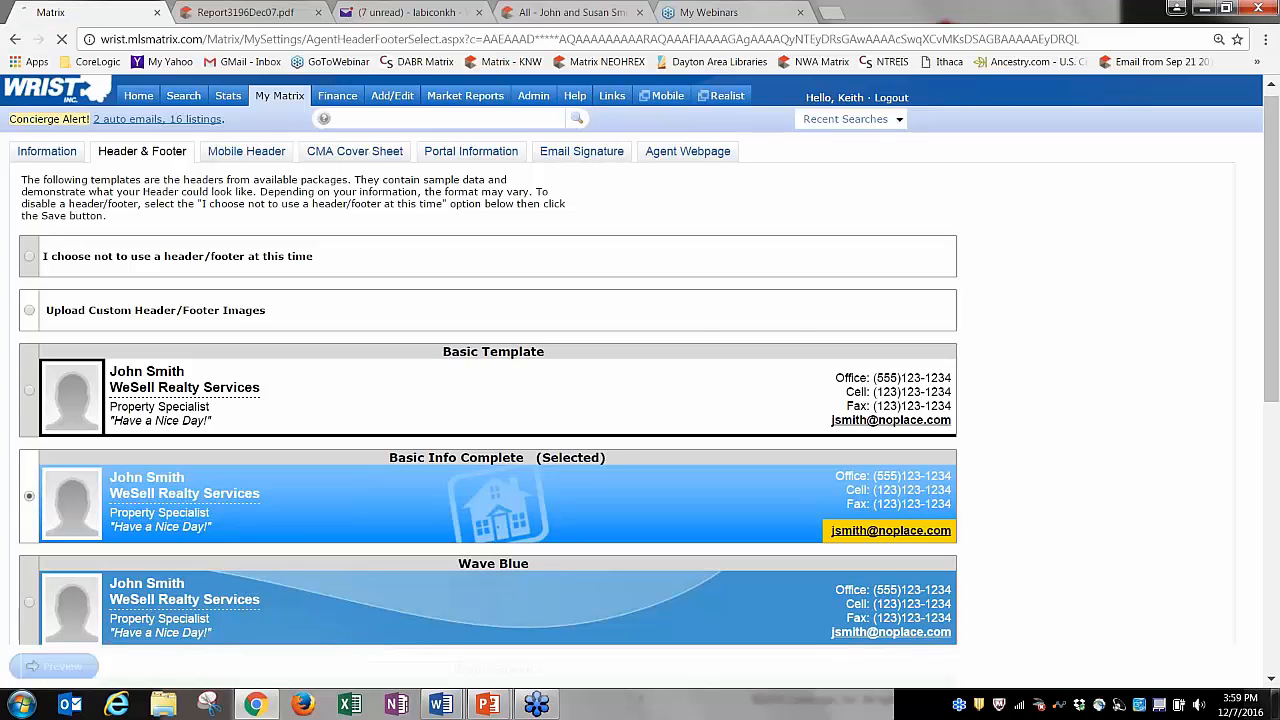
Keep the custom photo in the headers, give it a tighter crop, and save it.
left_click(72, 242)
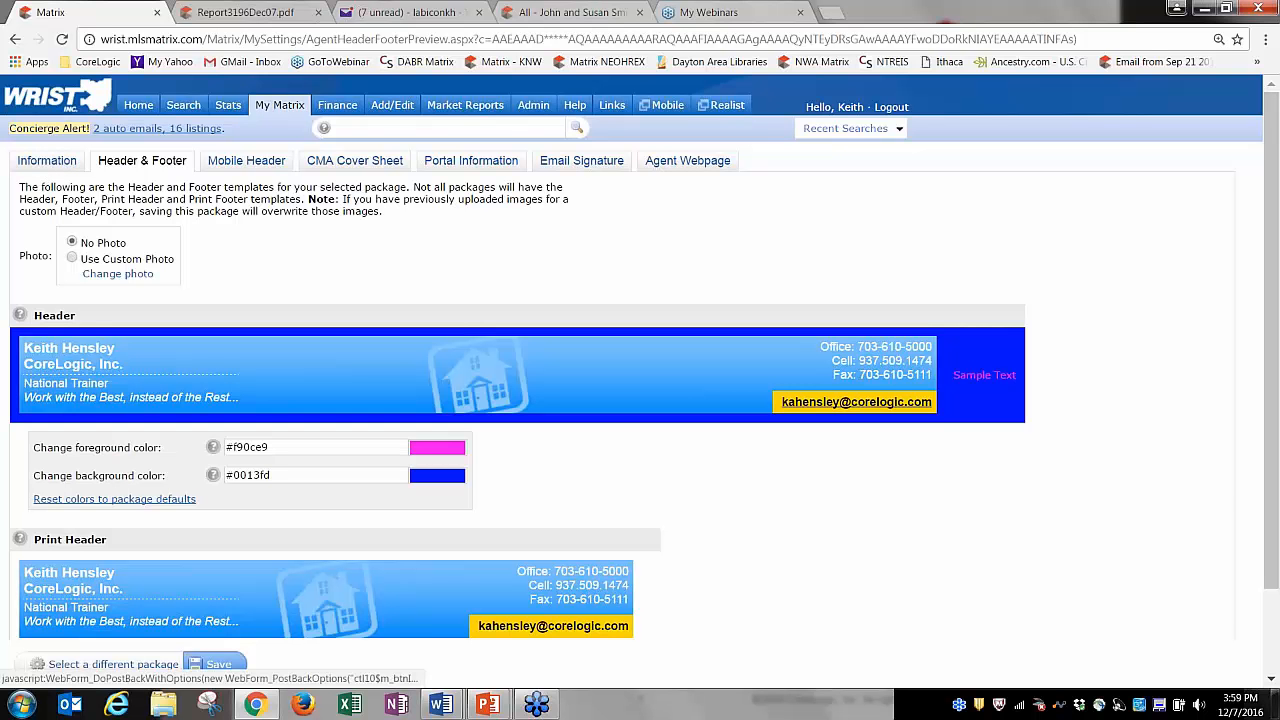
left_click(72, 259)
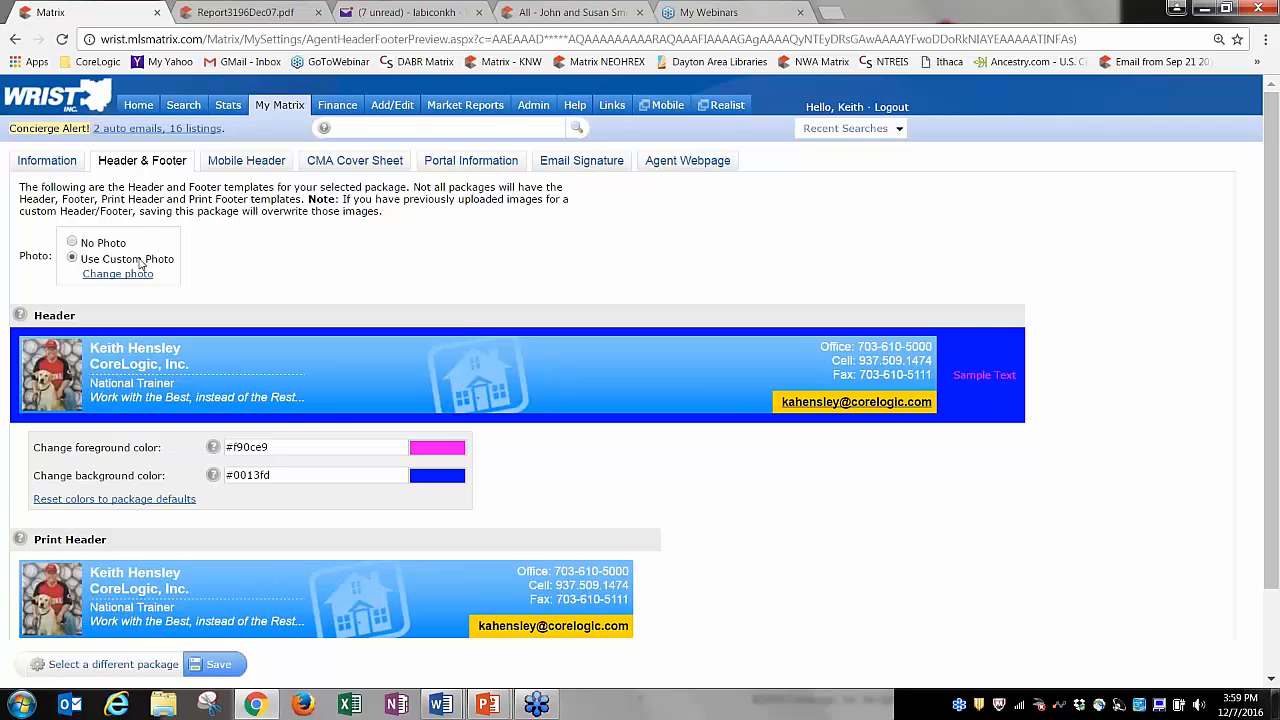
left_click(125, 275)
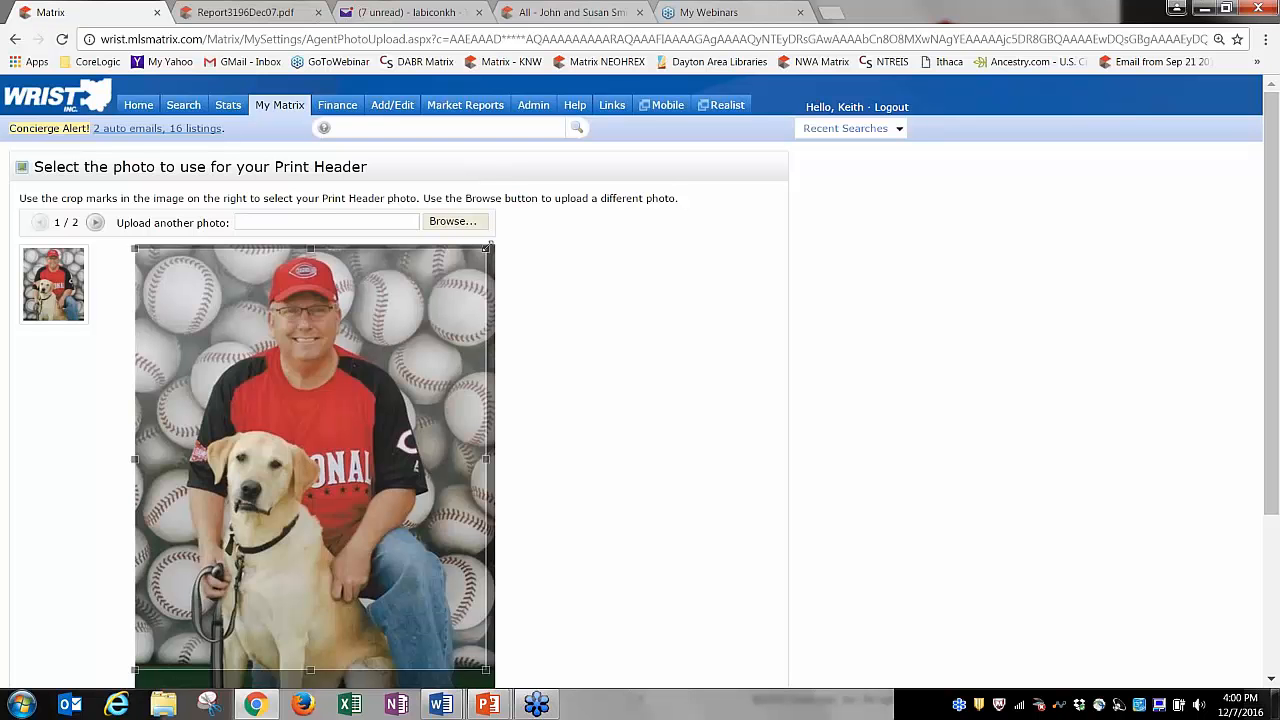
mouse_move(485, 247)
left_mouse_down()
mouse_move(230, 560)
mouse_move(345, 420)
mouse_move(430, 375)
mouse_move(490, 244)
left_mouse_up()
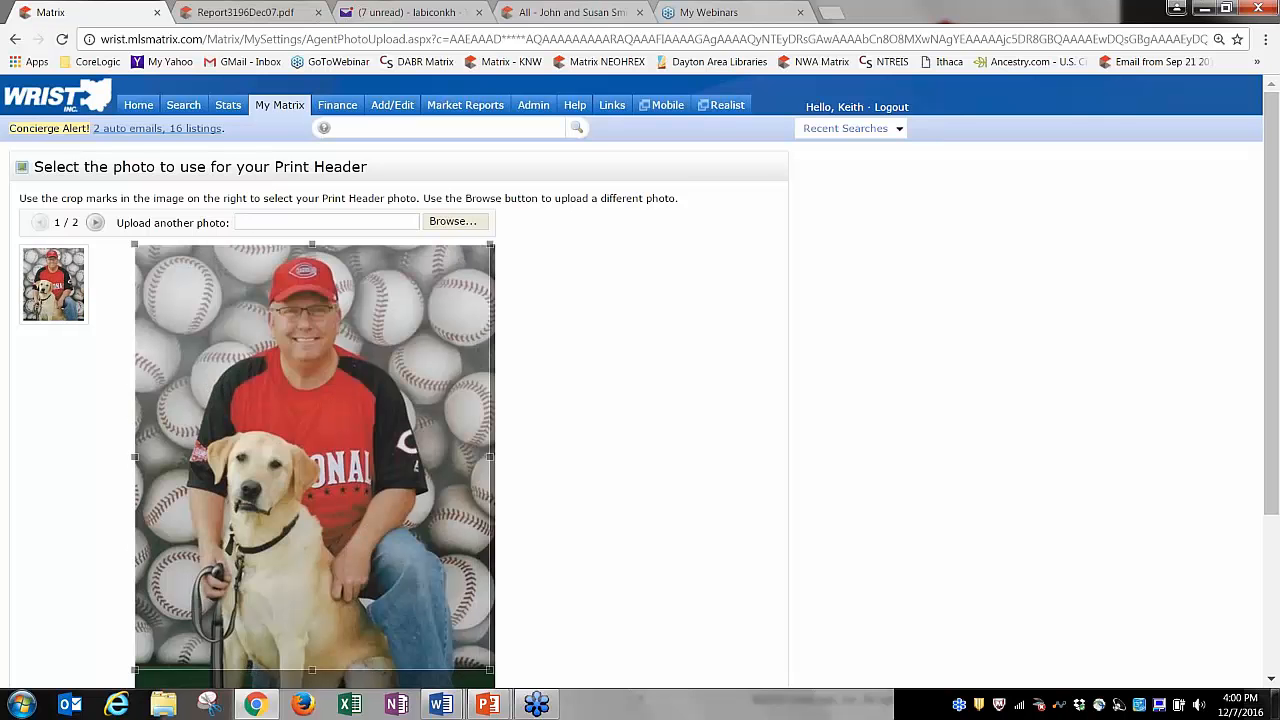
left_click_drag(1277, 183, 1278, 338)
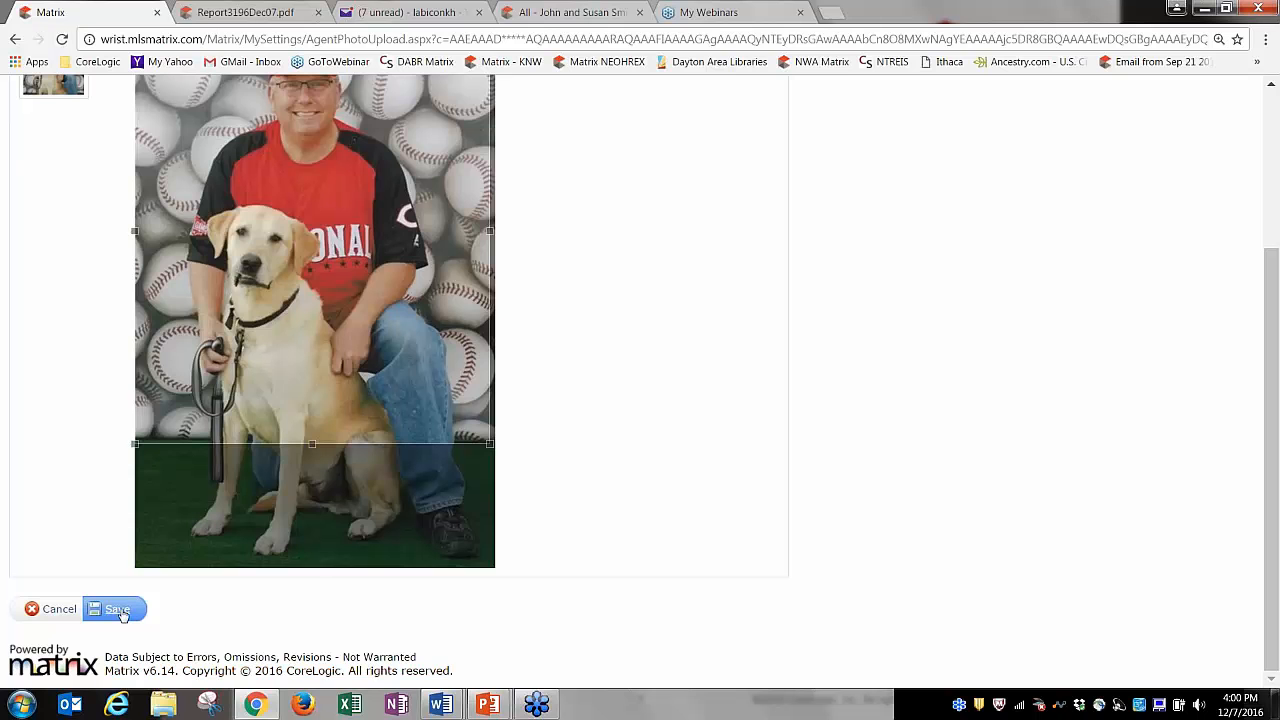
left_click(55, 612)
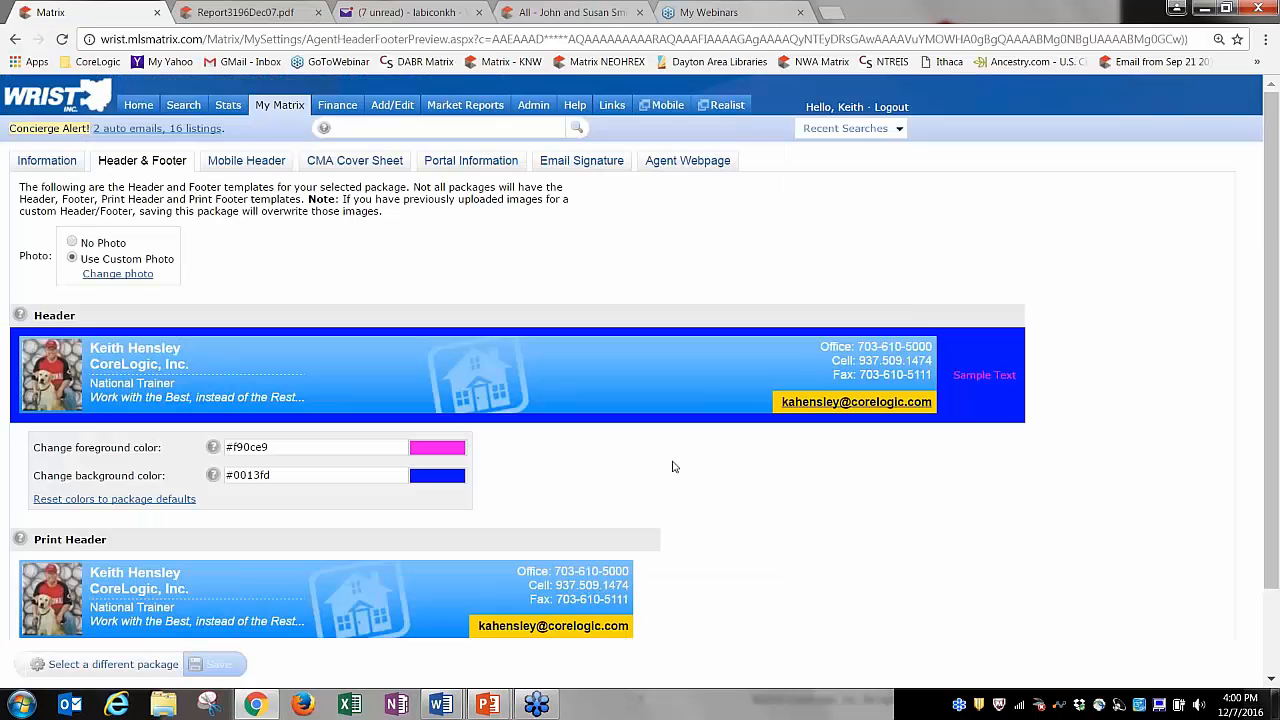
scroll(424, 485, "down", 2)
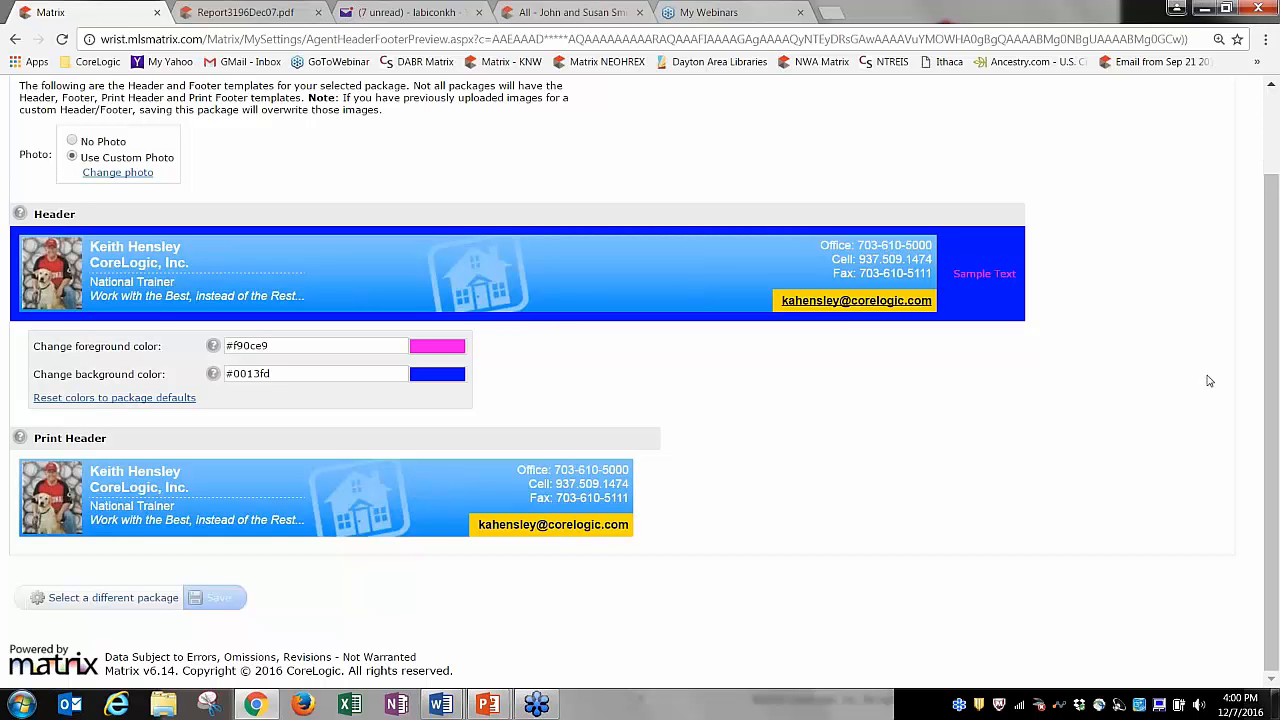
scroll(1270, 305, "up", 1)
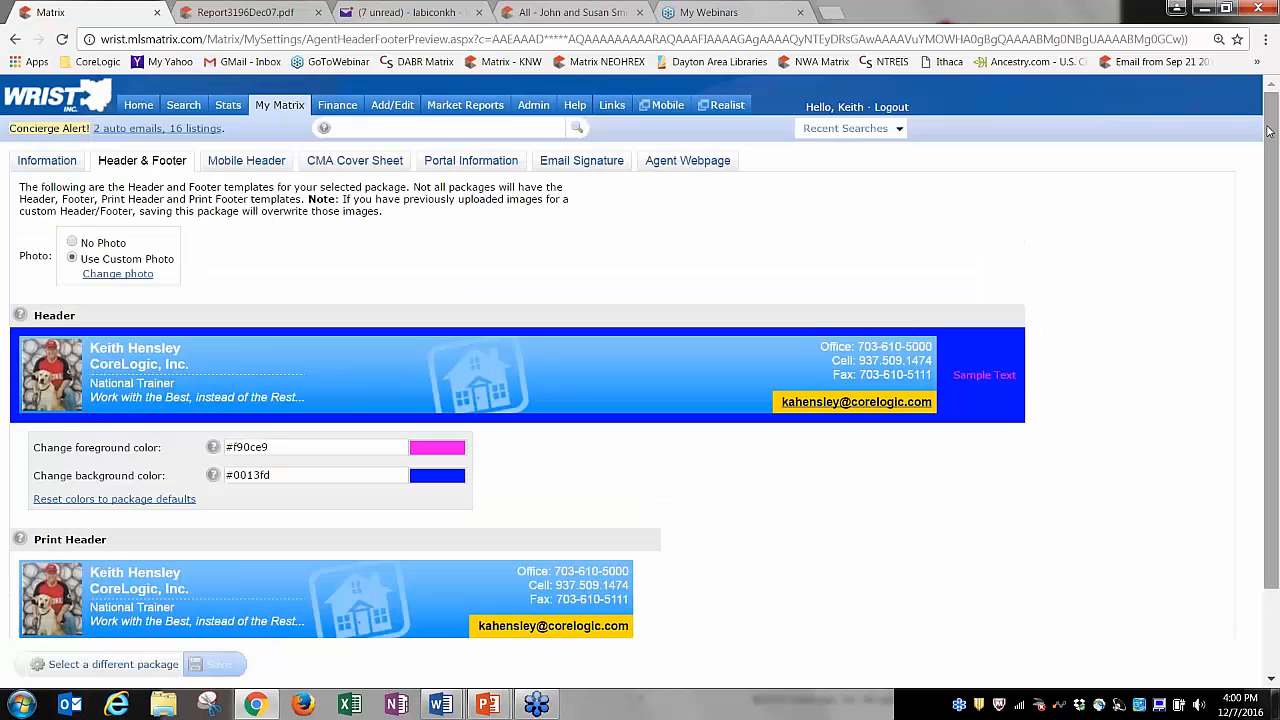
left_click(246, 160)
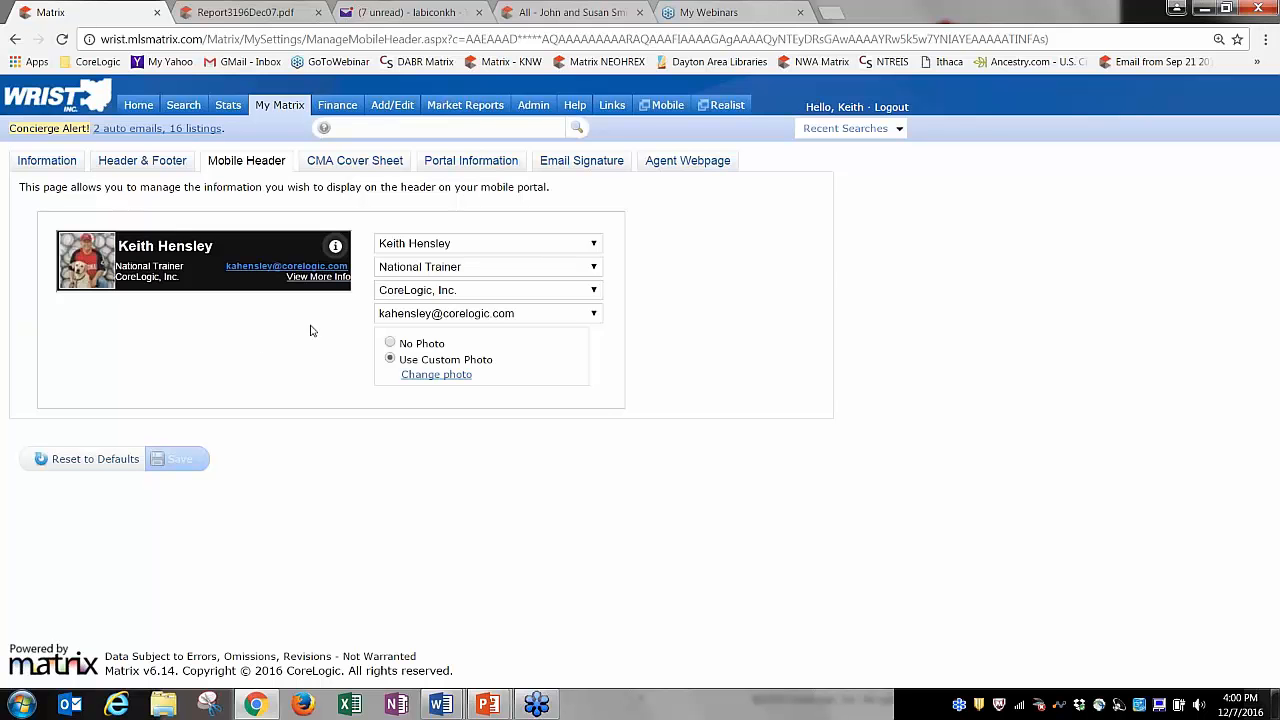
Keep the custom photo and existing title and company lines, and save the mobile header.
left_click(391, 344)
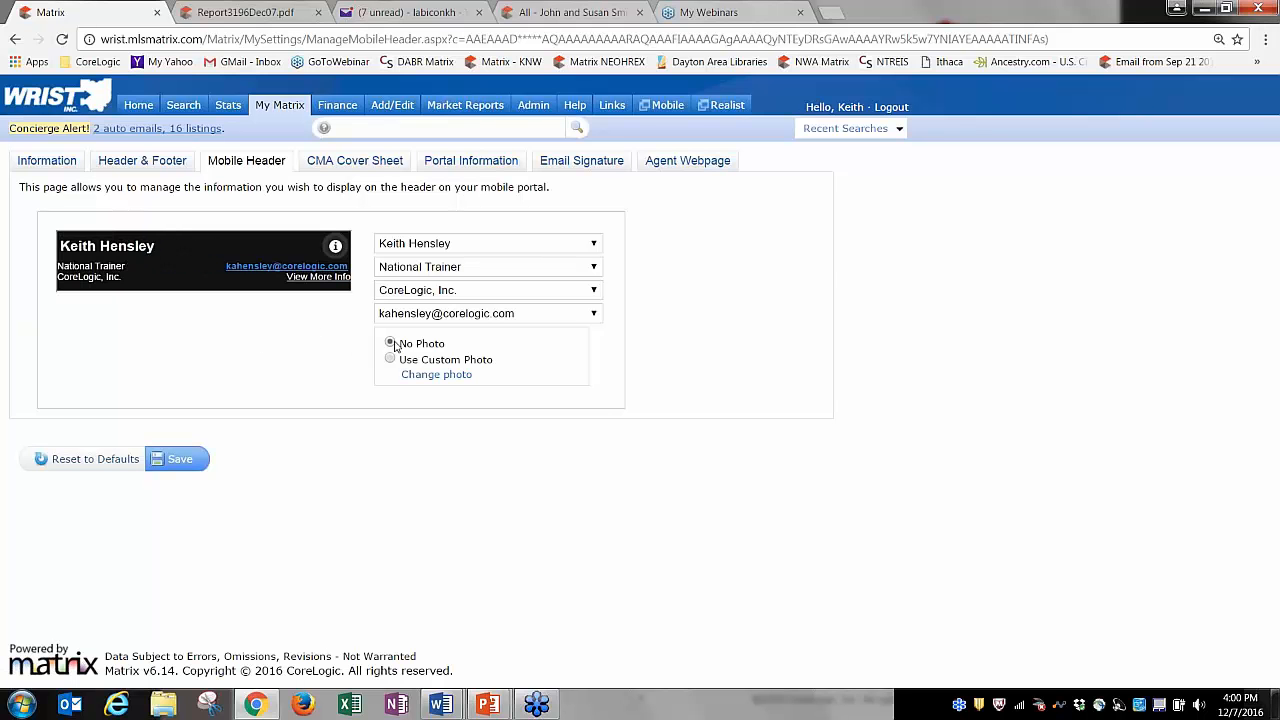
left_click(391, 360)
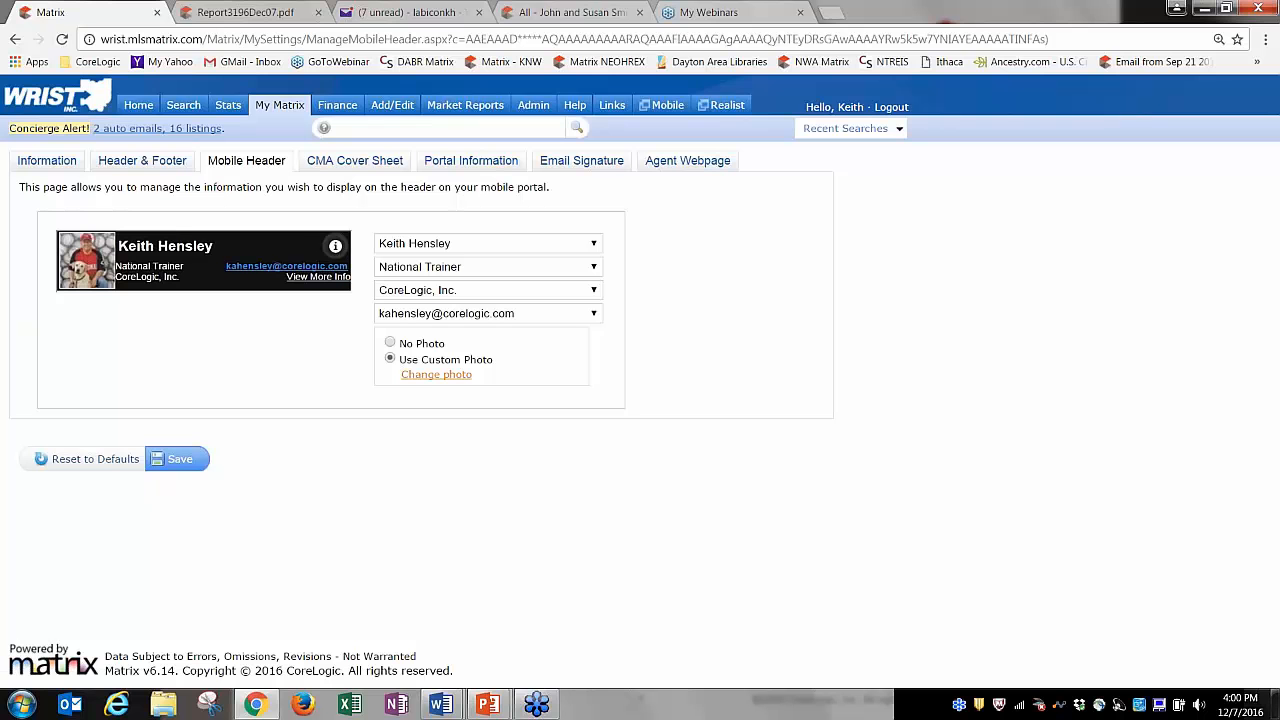
left_click(538, 268)
left_click(538, 268)
left_click(546, 294)
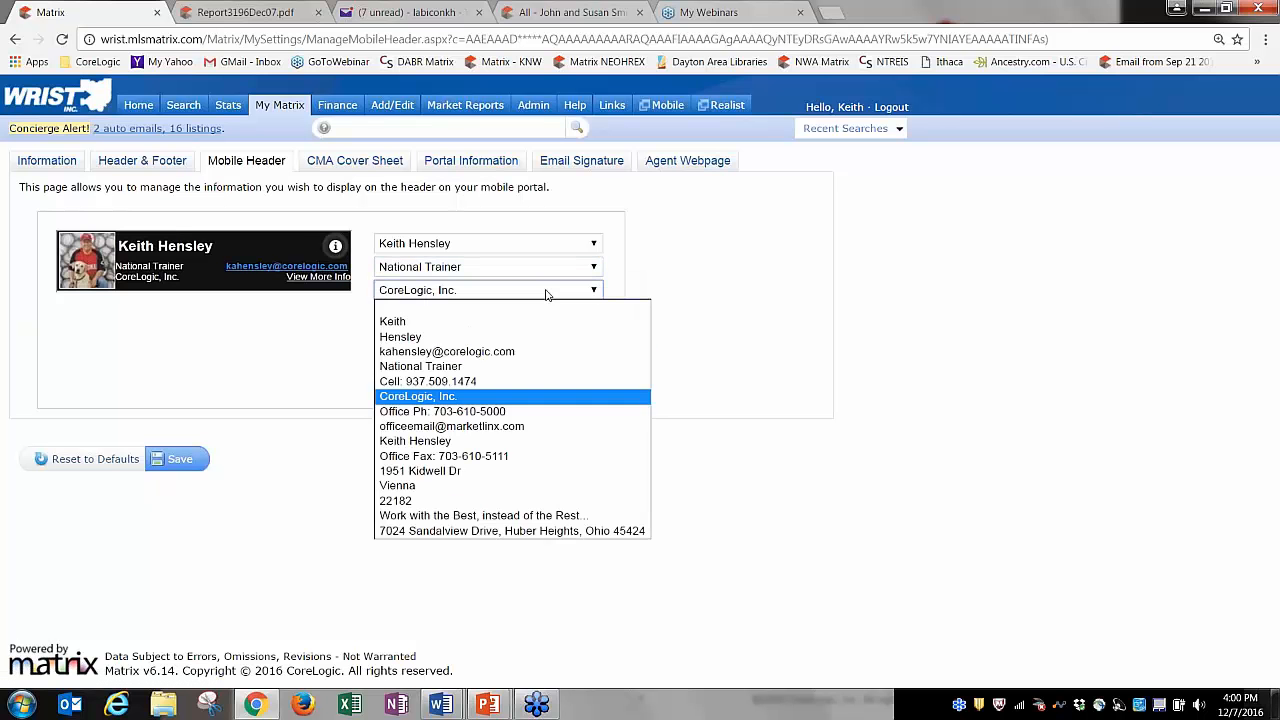
left_click(546, 294)
left_click(182, 458)
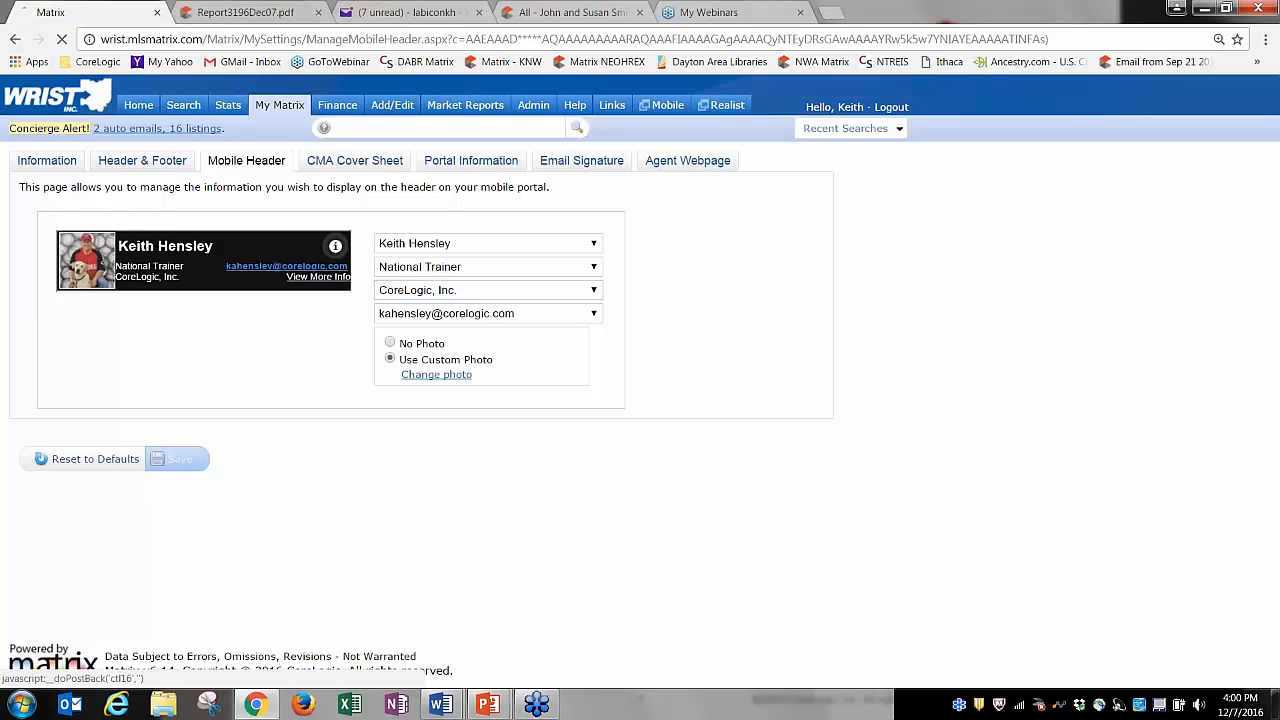
View the CMA cover sheet, then save portal links as only Active and Office Active Listings.
left_click(356, 163)
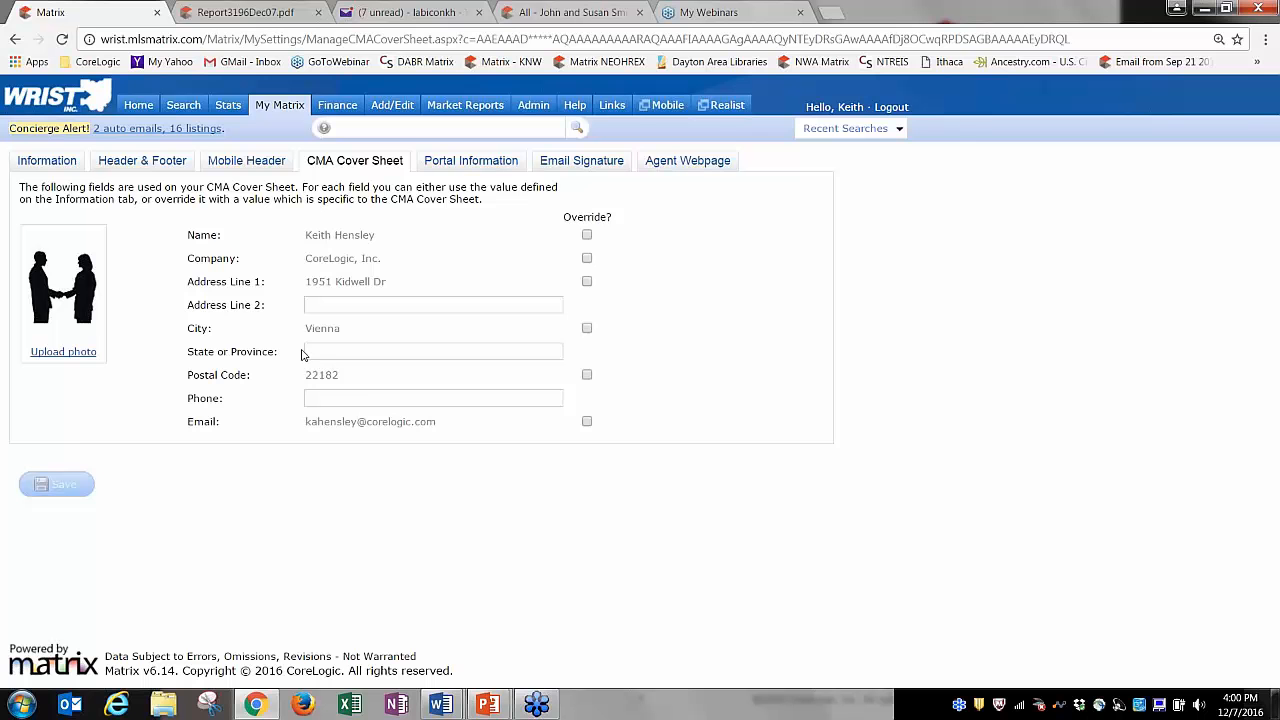
left_click(470, 160)
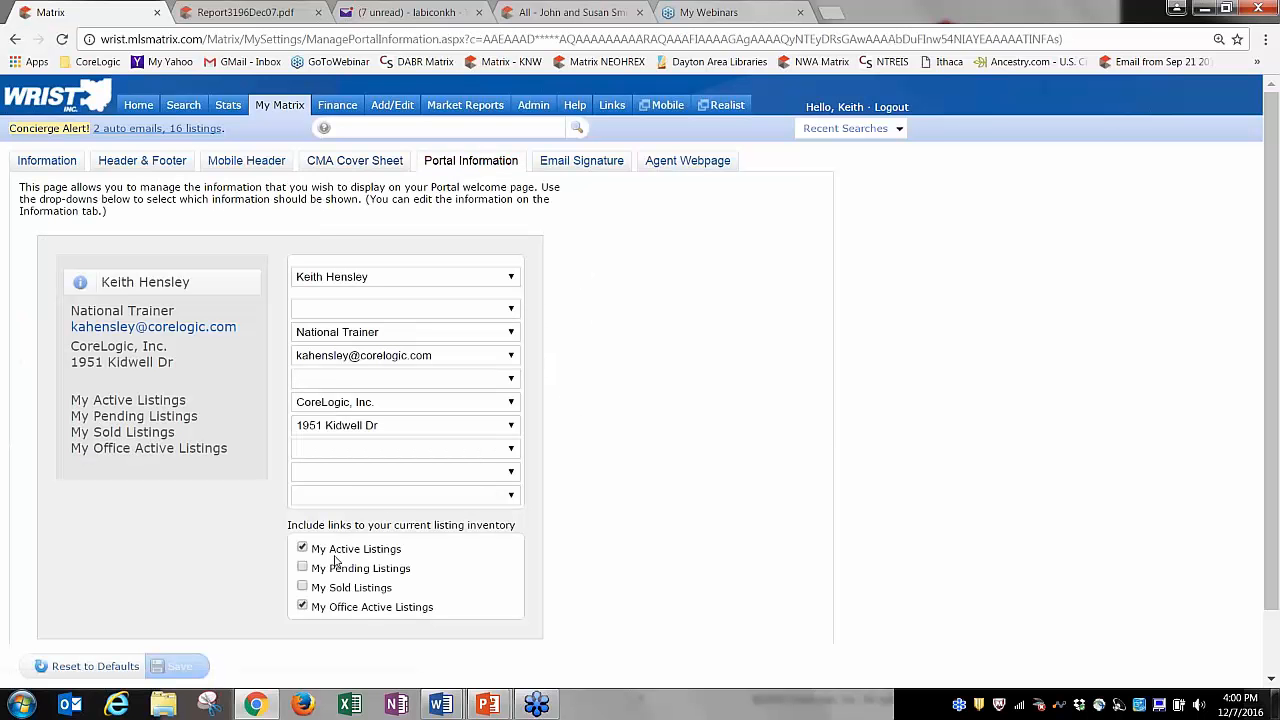
left_click(302, 568)
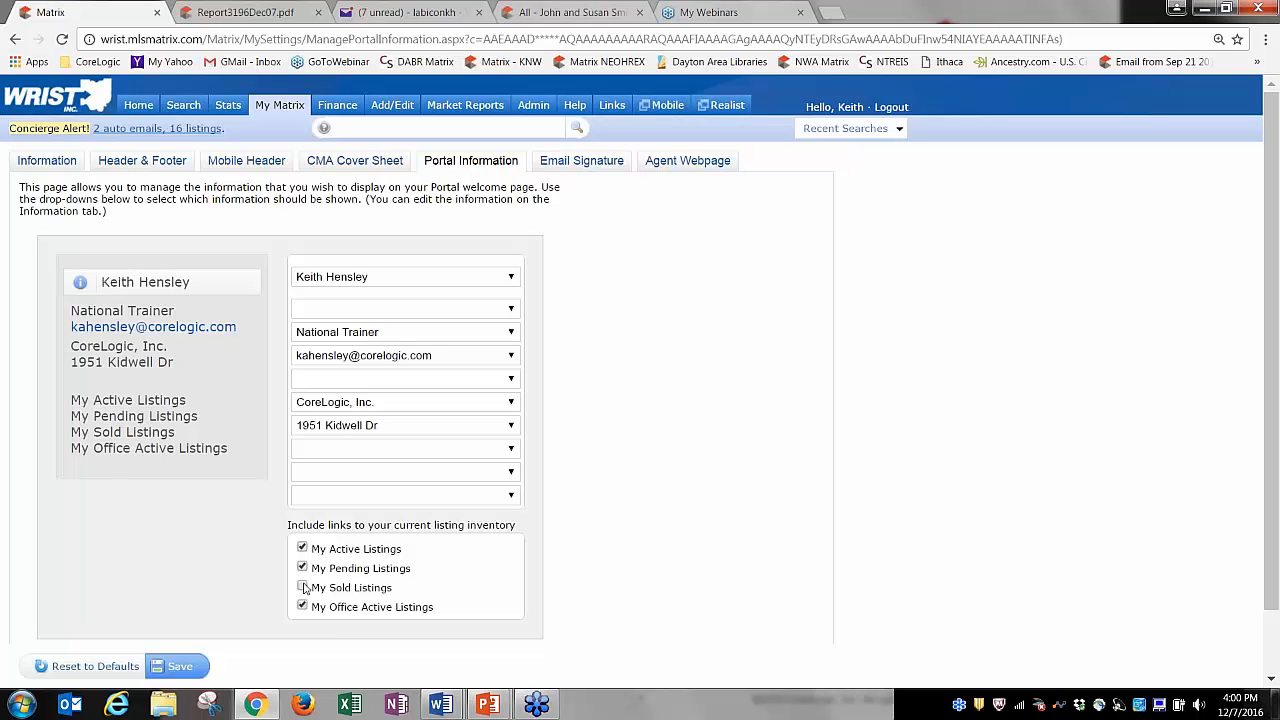
left_click(302, 588)
left_click(303, 588)
left_click(302, 568)
left_click(185, 665)
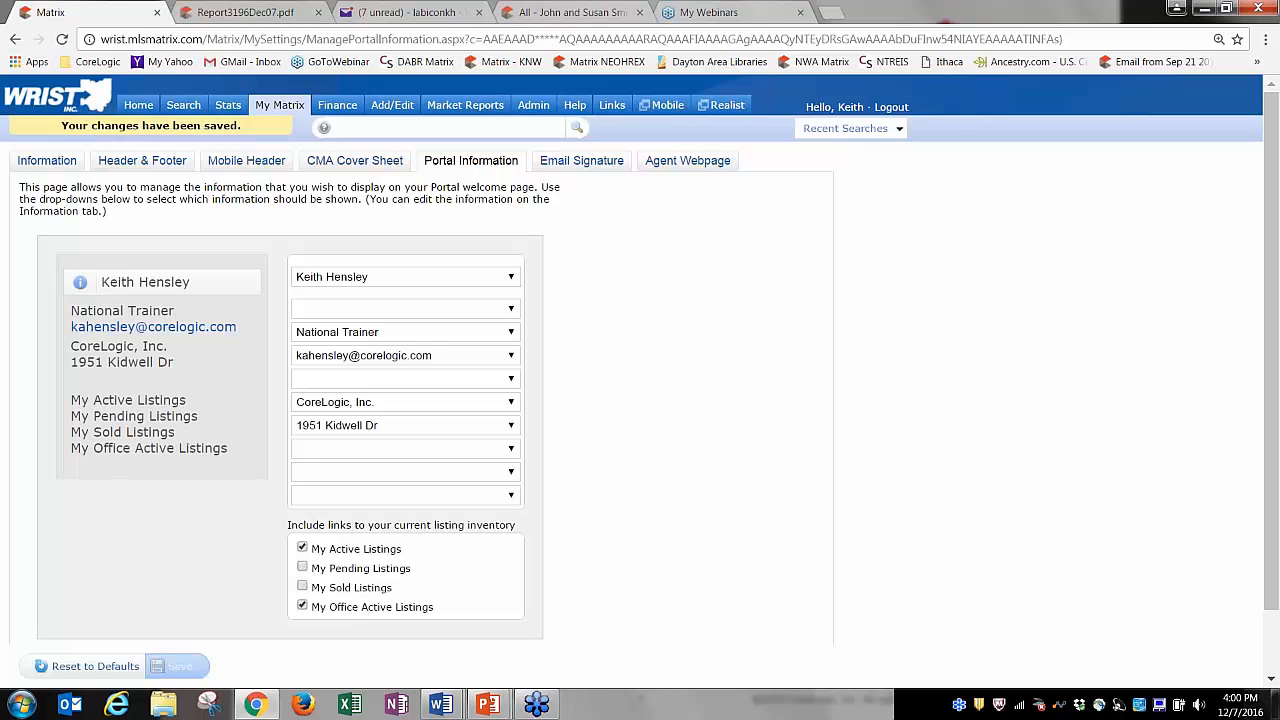
left_click(581, 160)
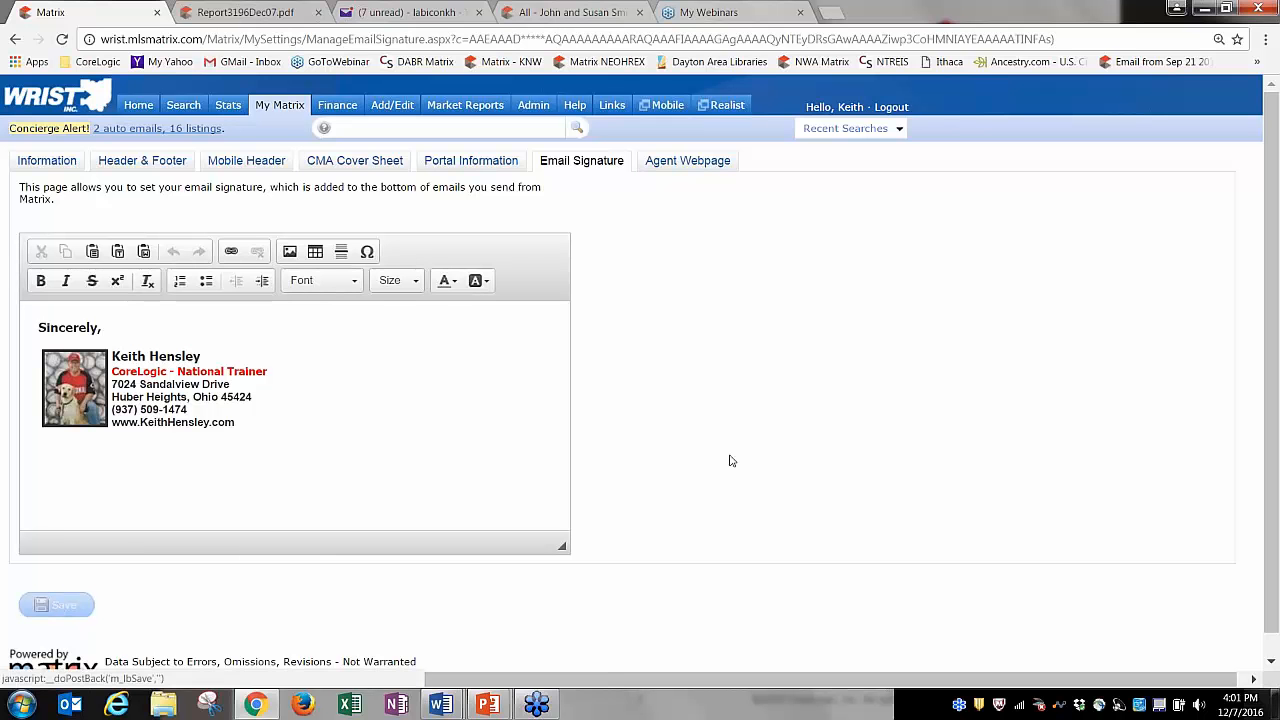
Scroll through the Agent Webpage settings, then go back to the Home dashboard.
left_click(692, 163)
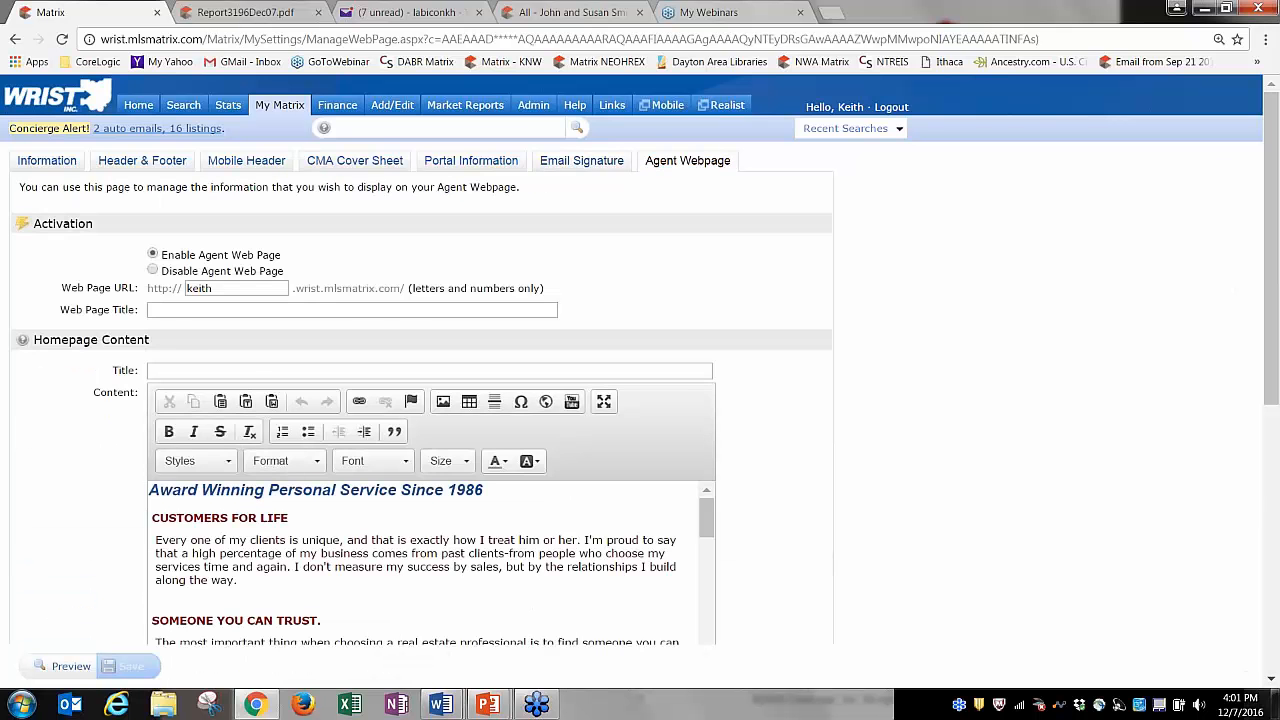
left_click_drag(1271, 193, 1277, 240)
left_click(138, 105)
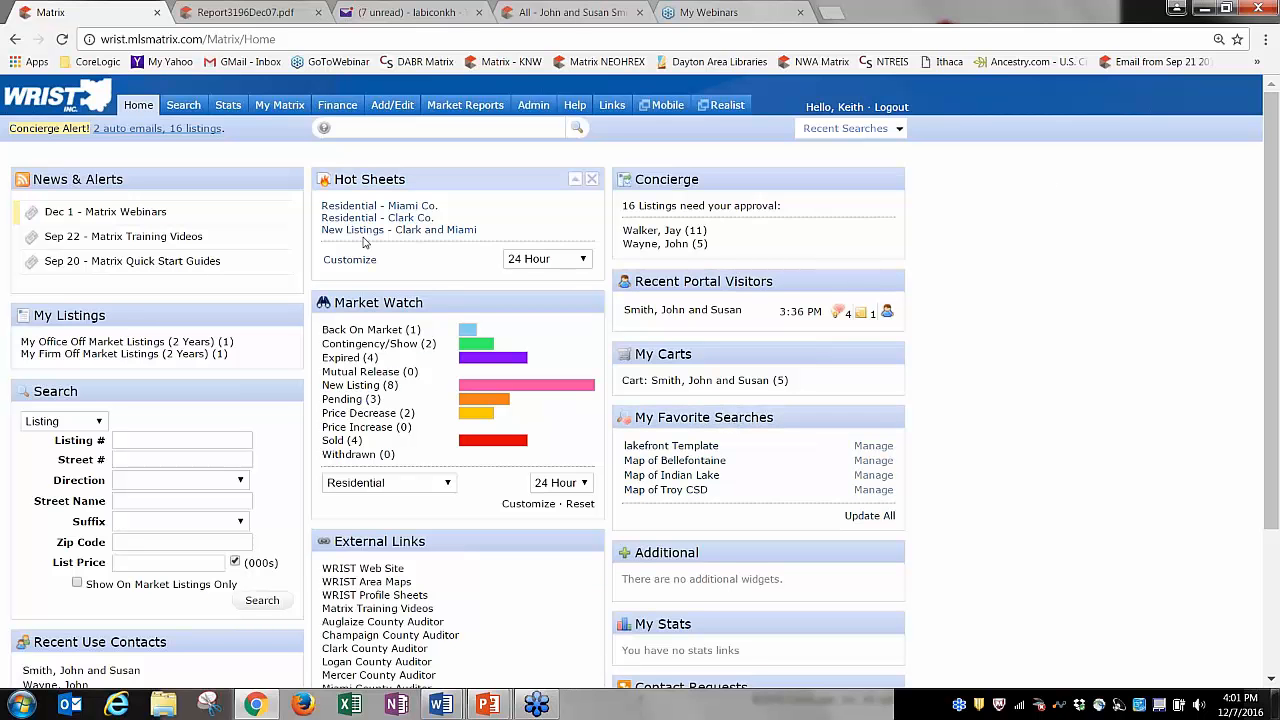
Start a residential search and zoom its map in on Troy, Eldean and Staunton.
mouse_move(183, 105)
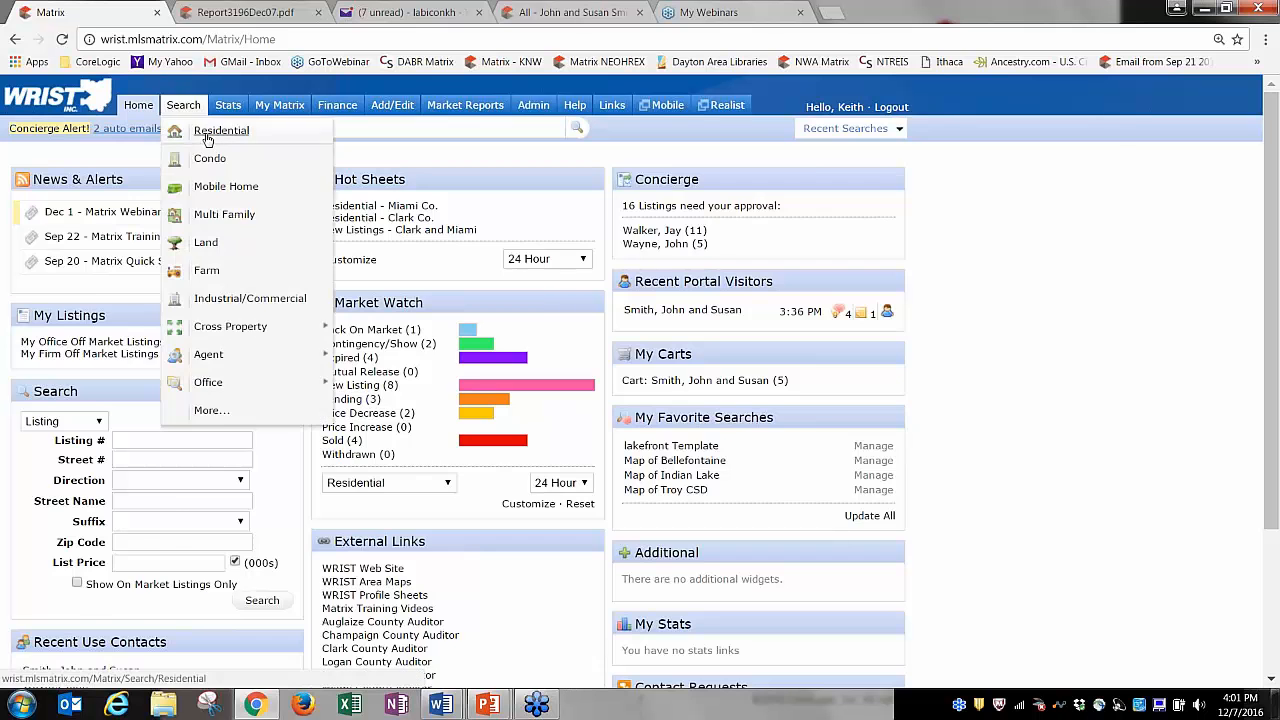
left_click(205, 134)
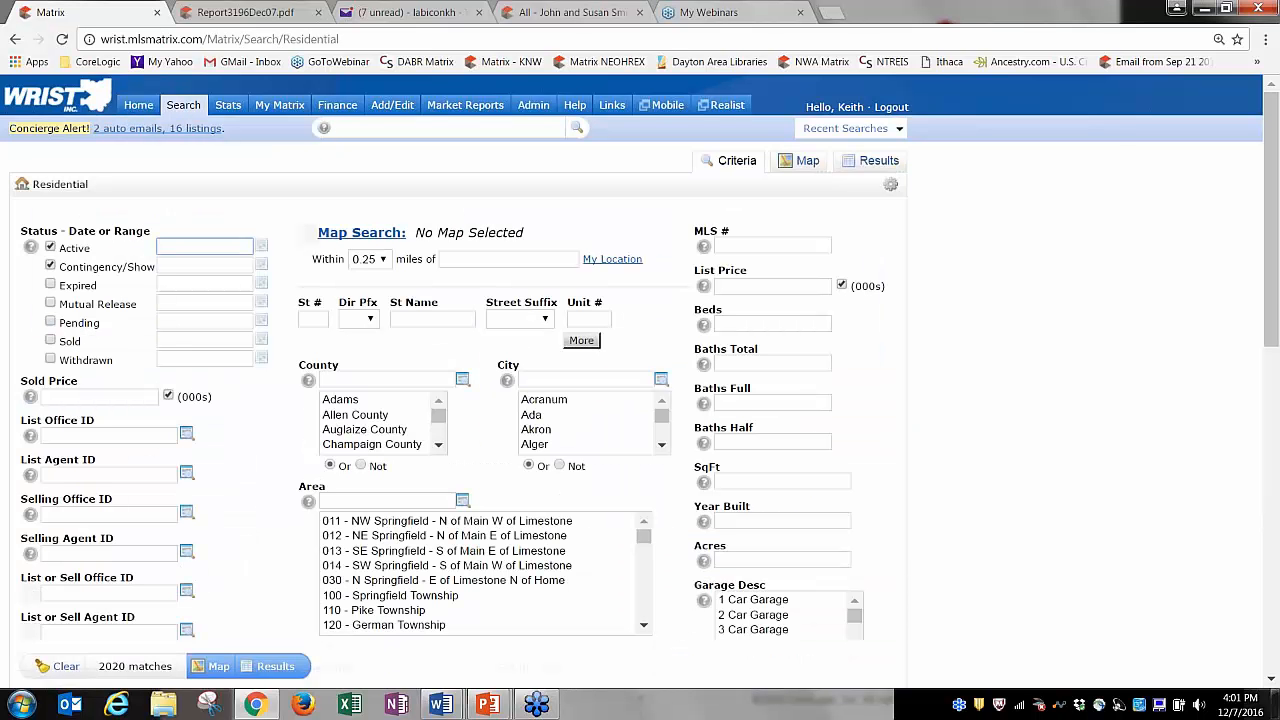
left_click(366, 235)
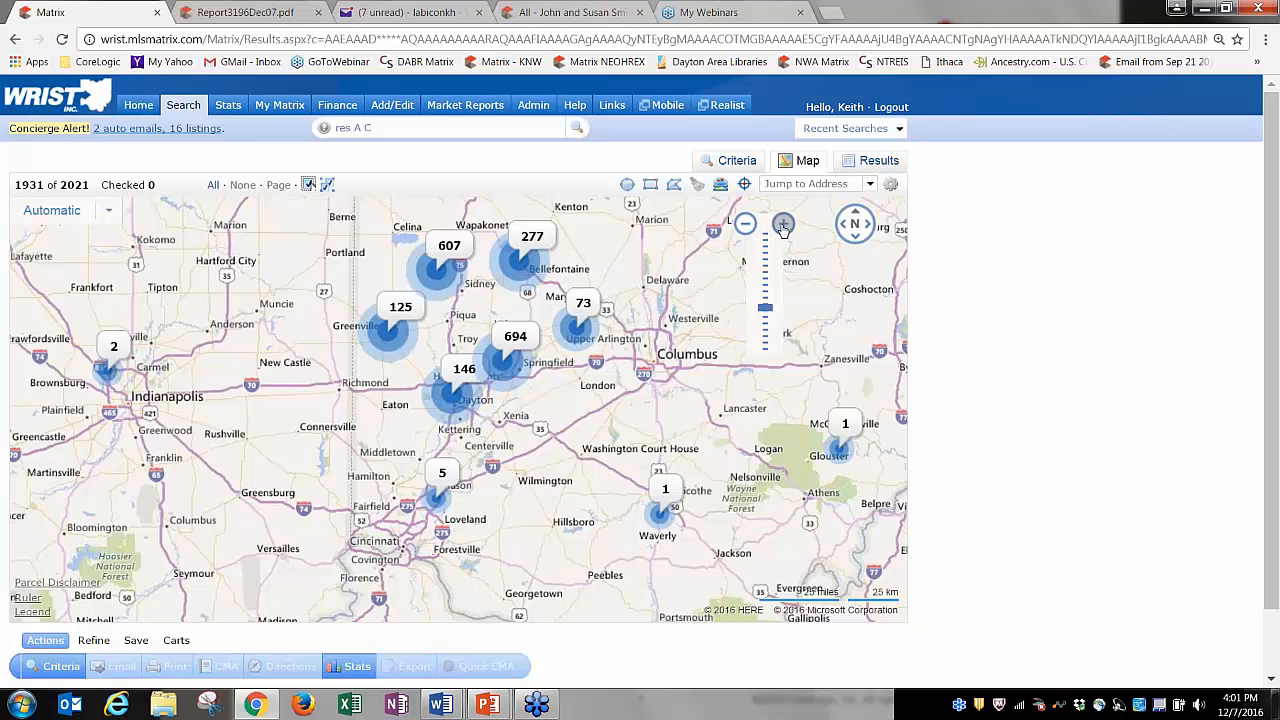
scroll(533, 370, "up", 1)
left_click_drag(690, 308, 685, 359)
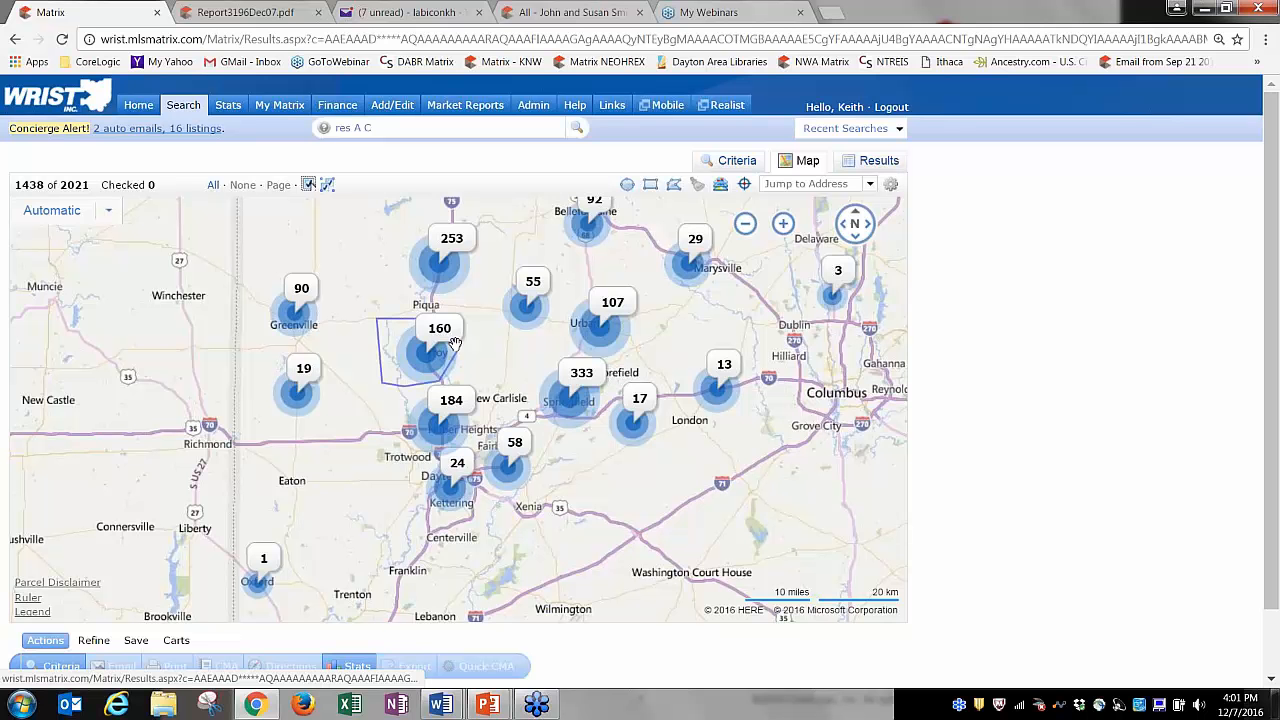
mouse_move(783, 226)
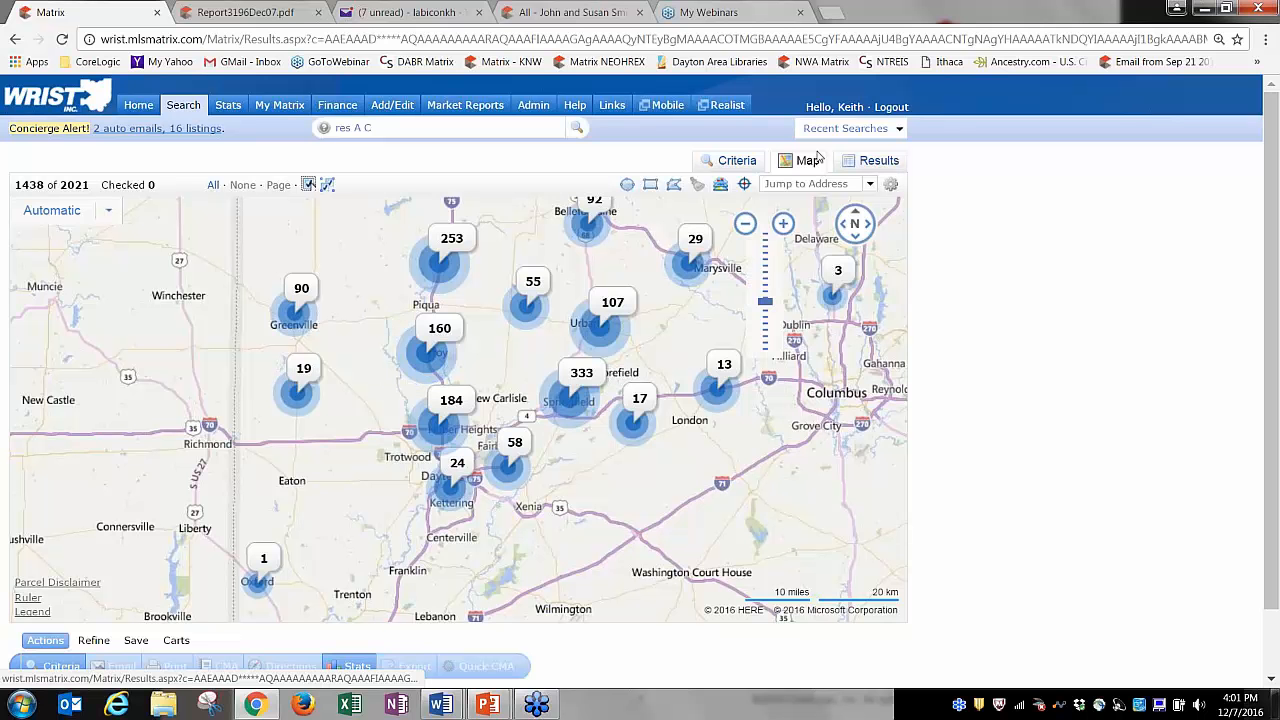
left_click(783, 224)
left_click(783, 224)
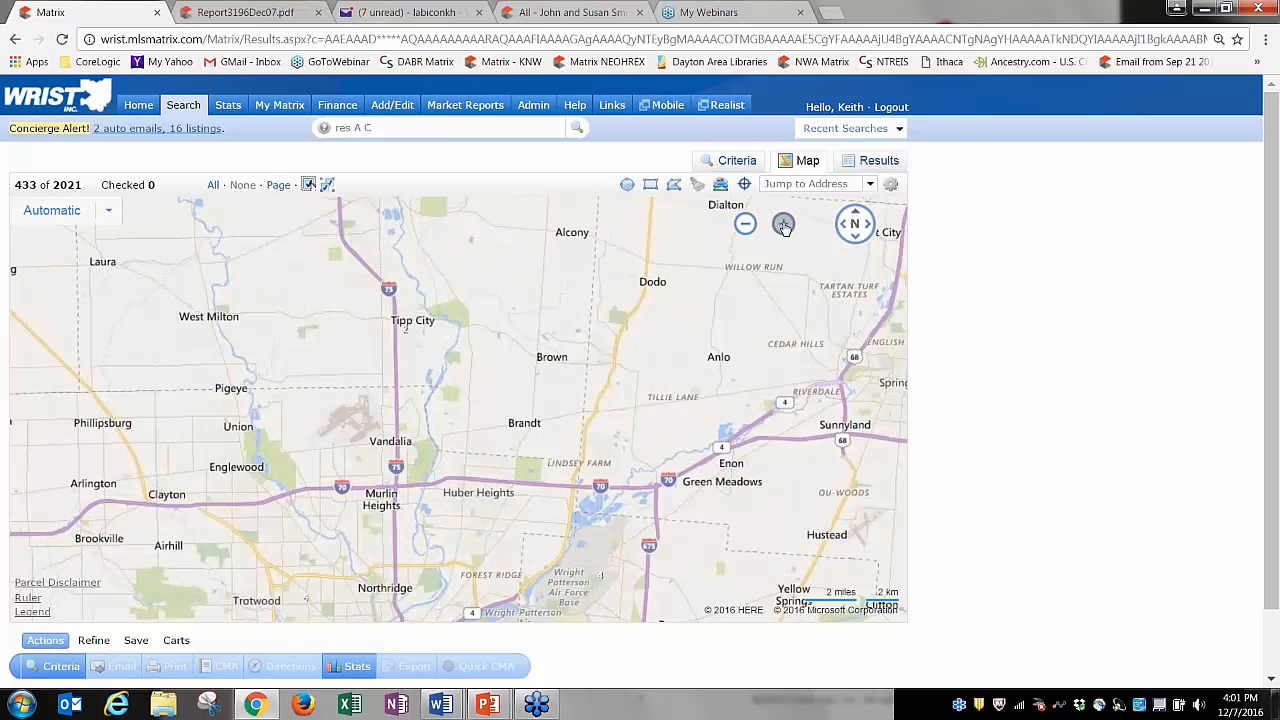
left_click(783, 224)
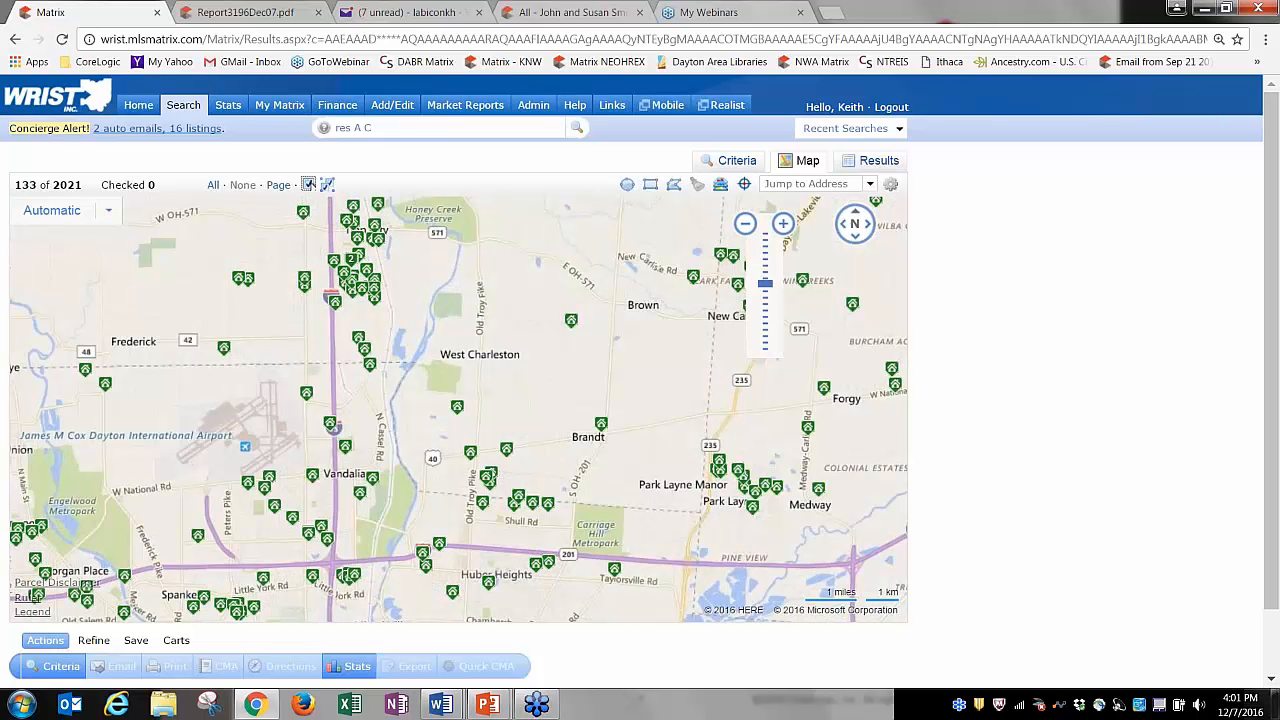
left_click_drag(400, 210, 463, 398)
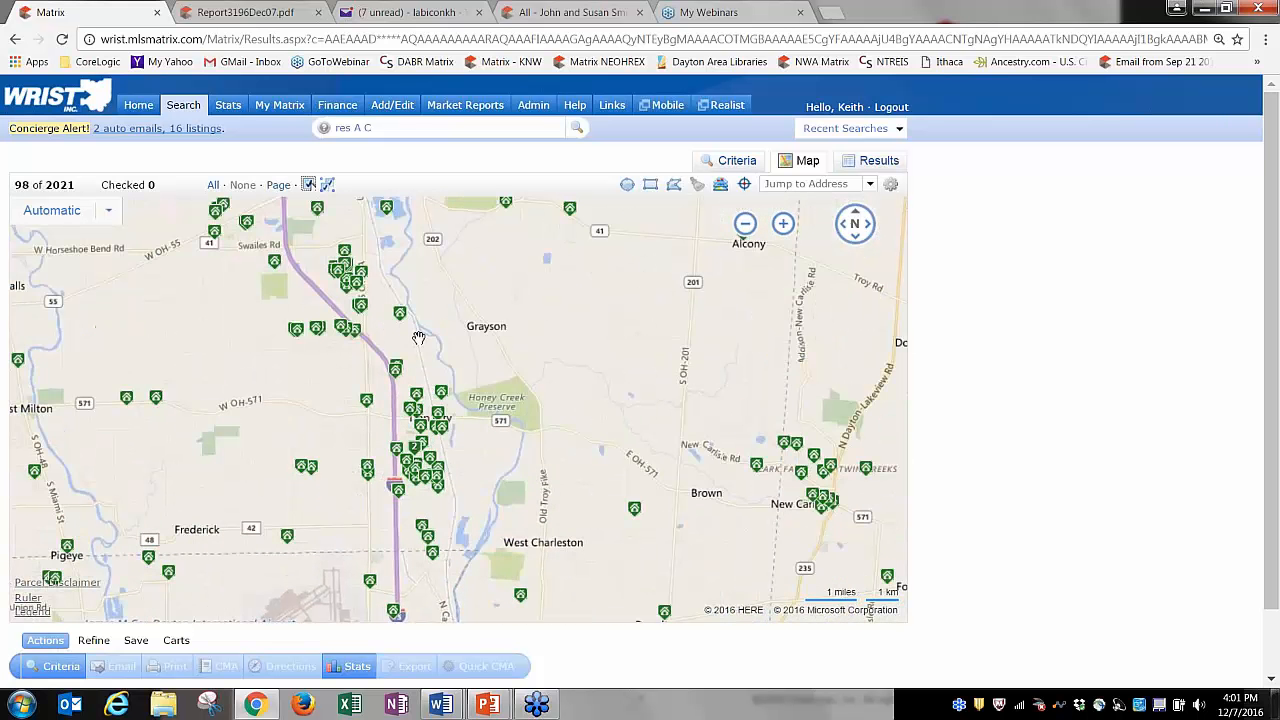
left_click_drag(508, 294, 639, 604)
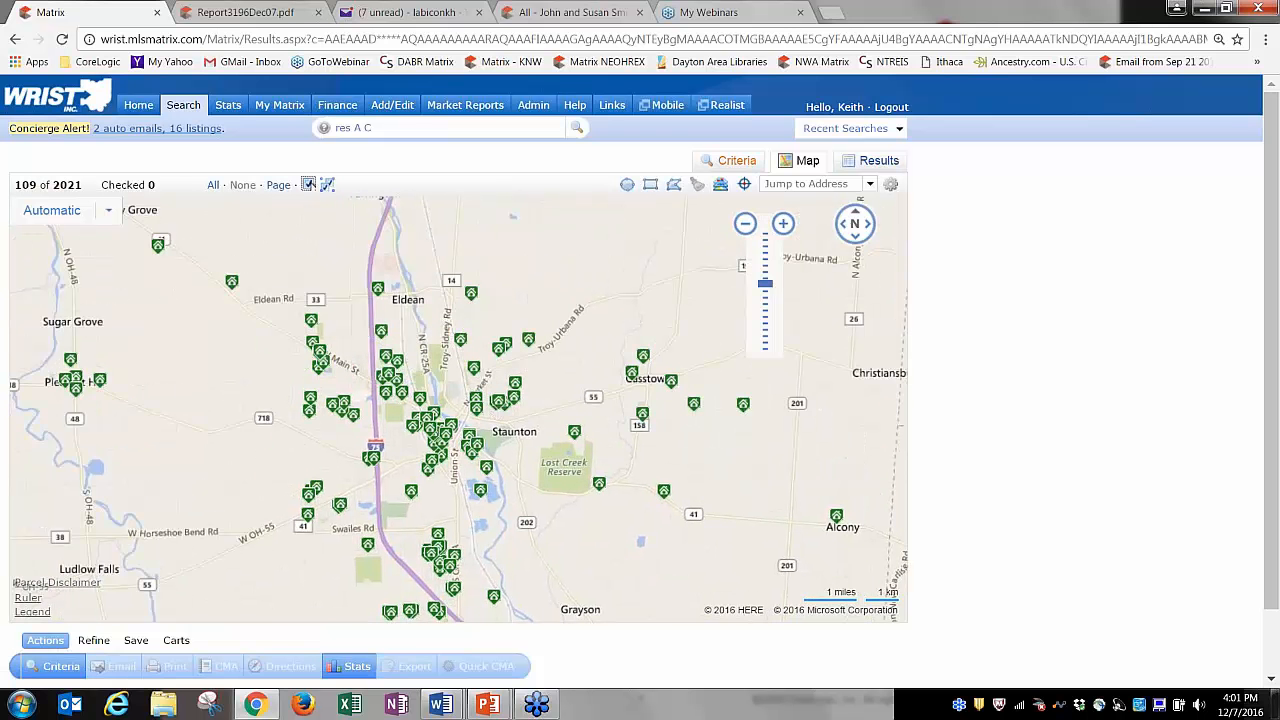
Enter 0 as the MLS # criterion so the Troy map shows no listings.
left_click(731, 160)
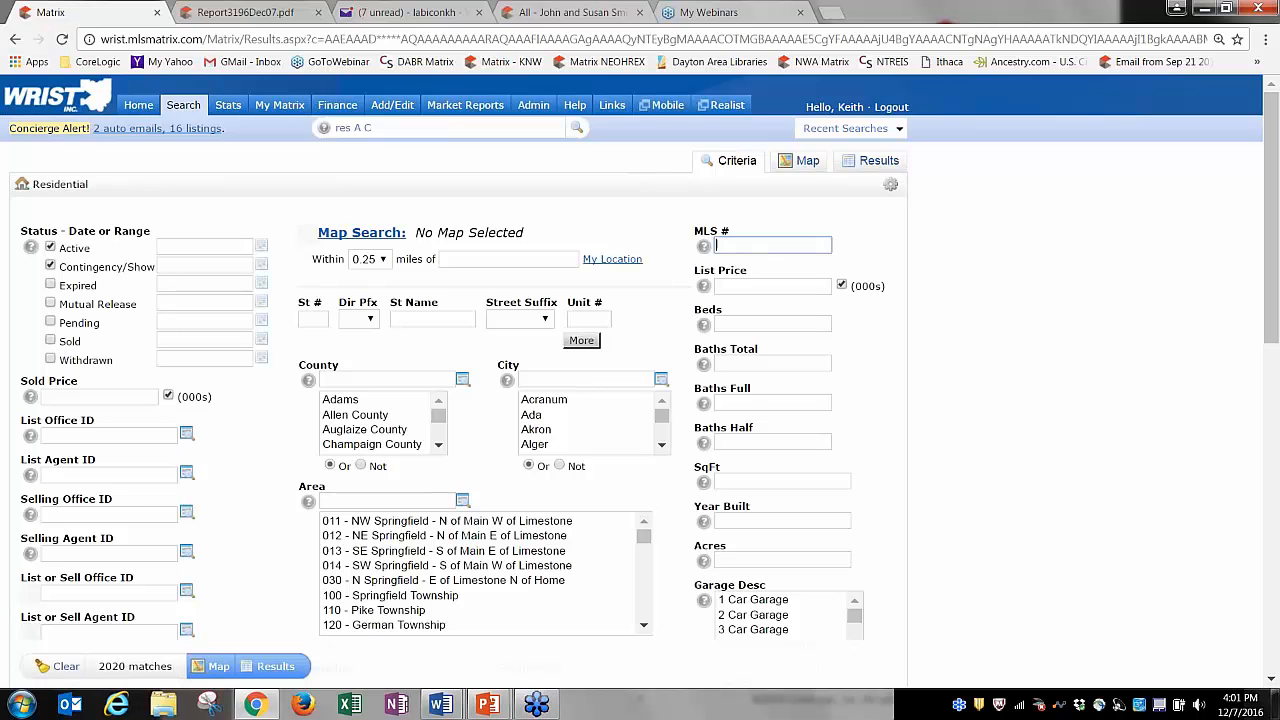
type("0")
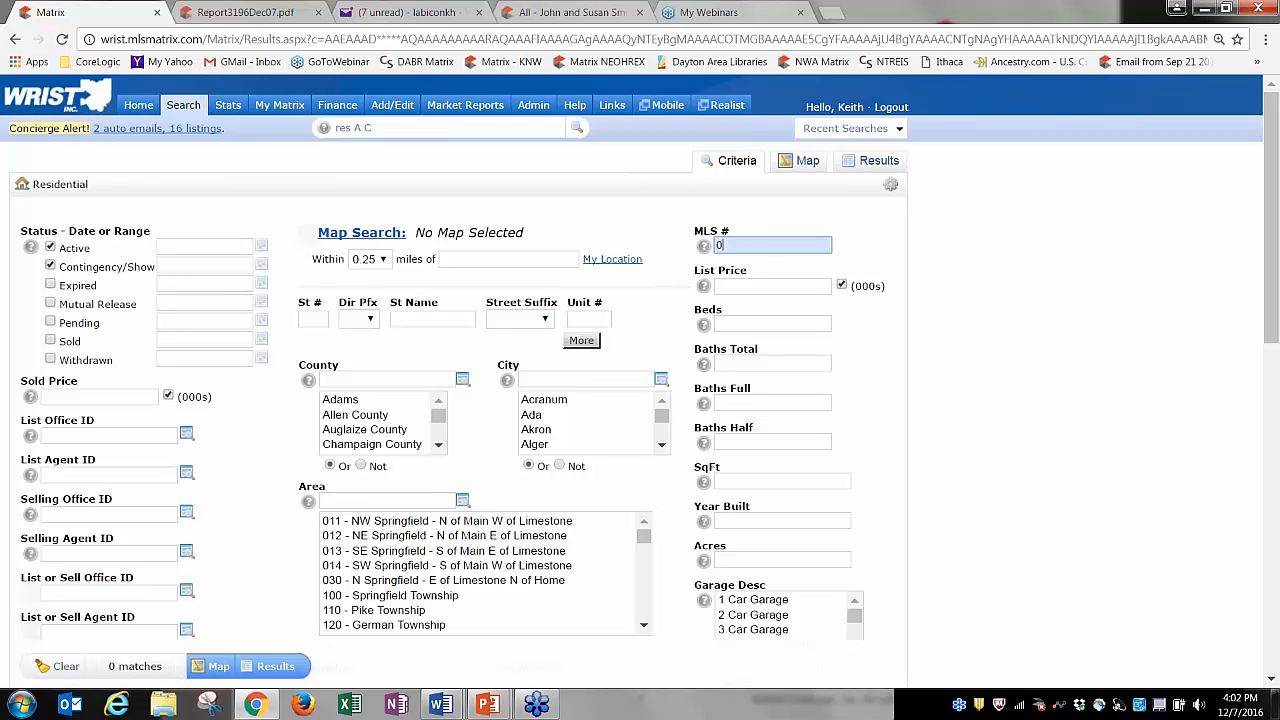
left_click(771, 221)
left_click(805, 162)
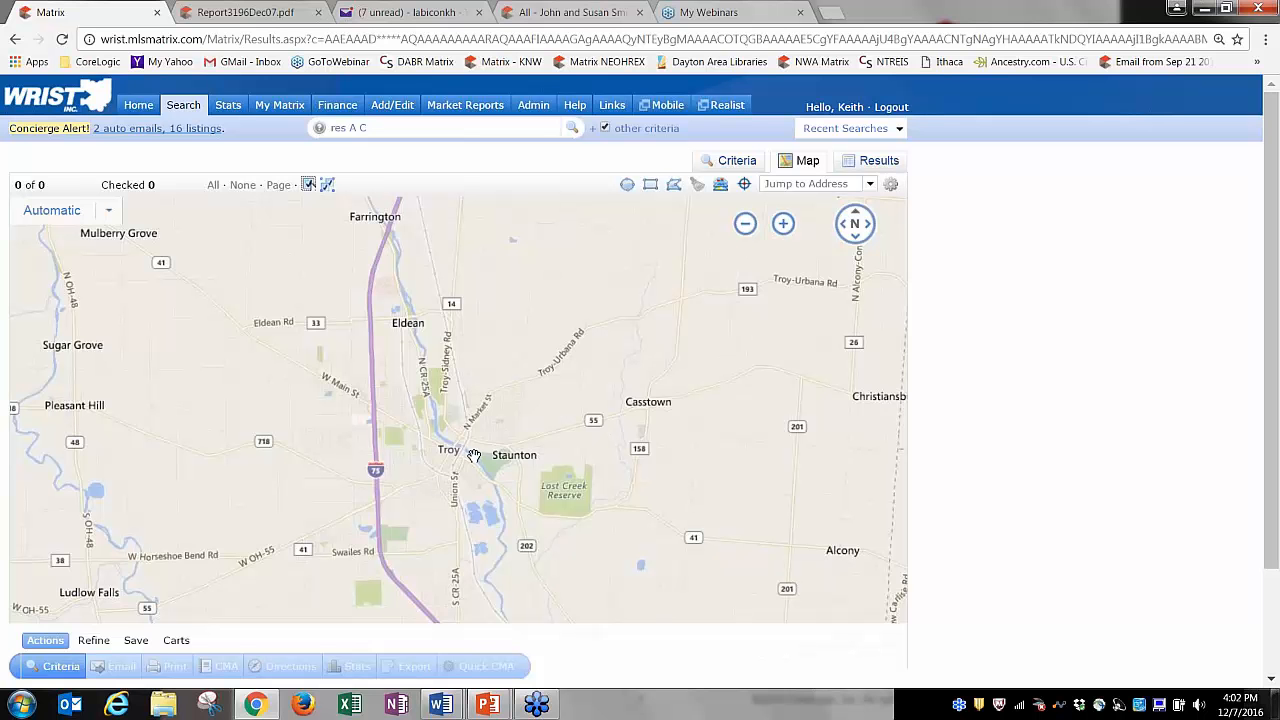
Draw a polygon from Eldean Rd past Swailes Rd, around the south and east, via Farrington, and close it.
left_click(673, 189)
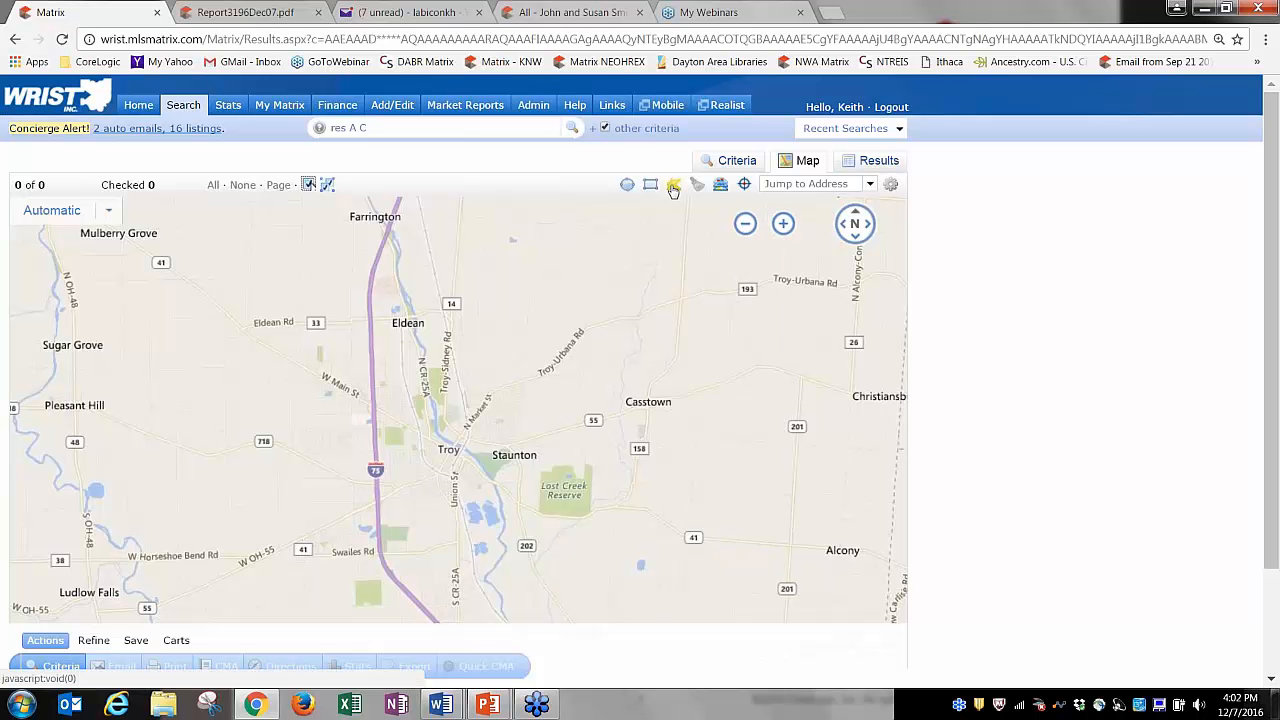
left_click(280, 316)
left_click(258, 460)
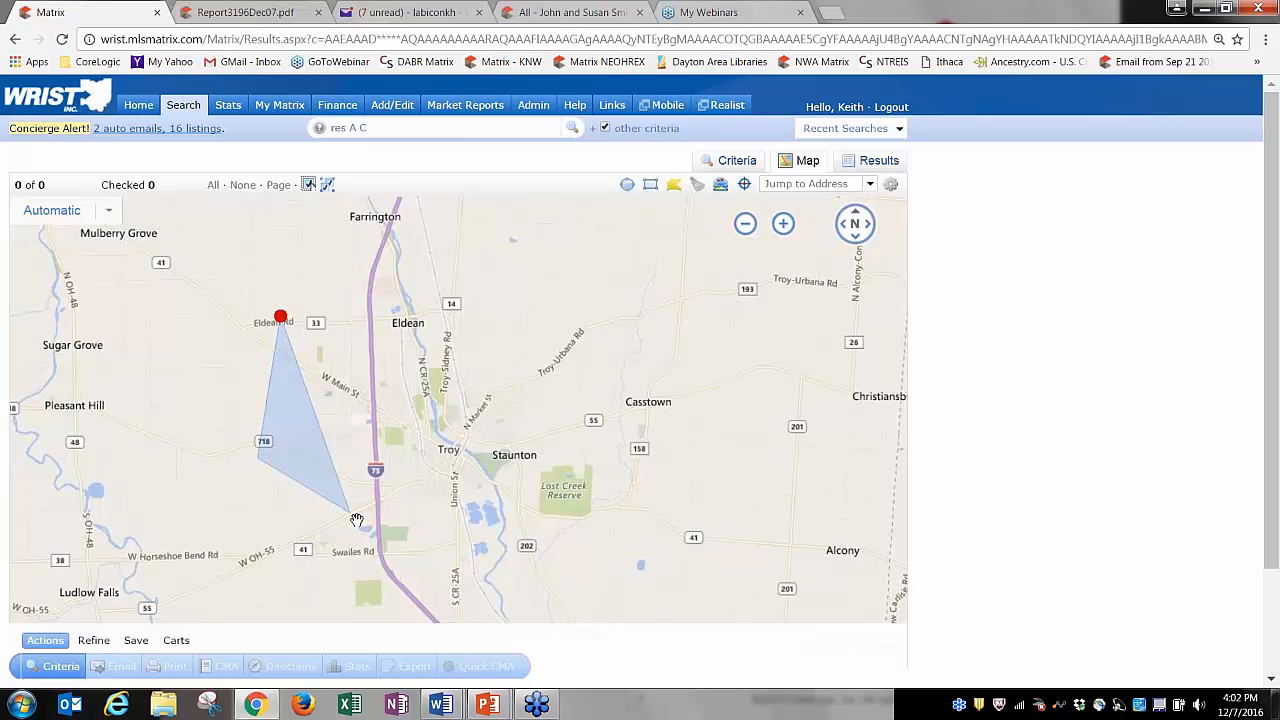
left_click(349, 575)
left_click(511, 567)
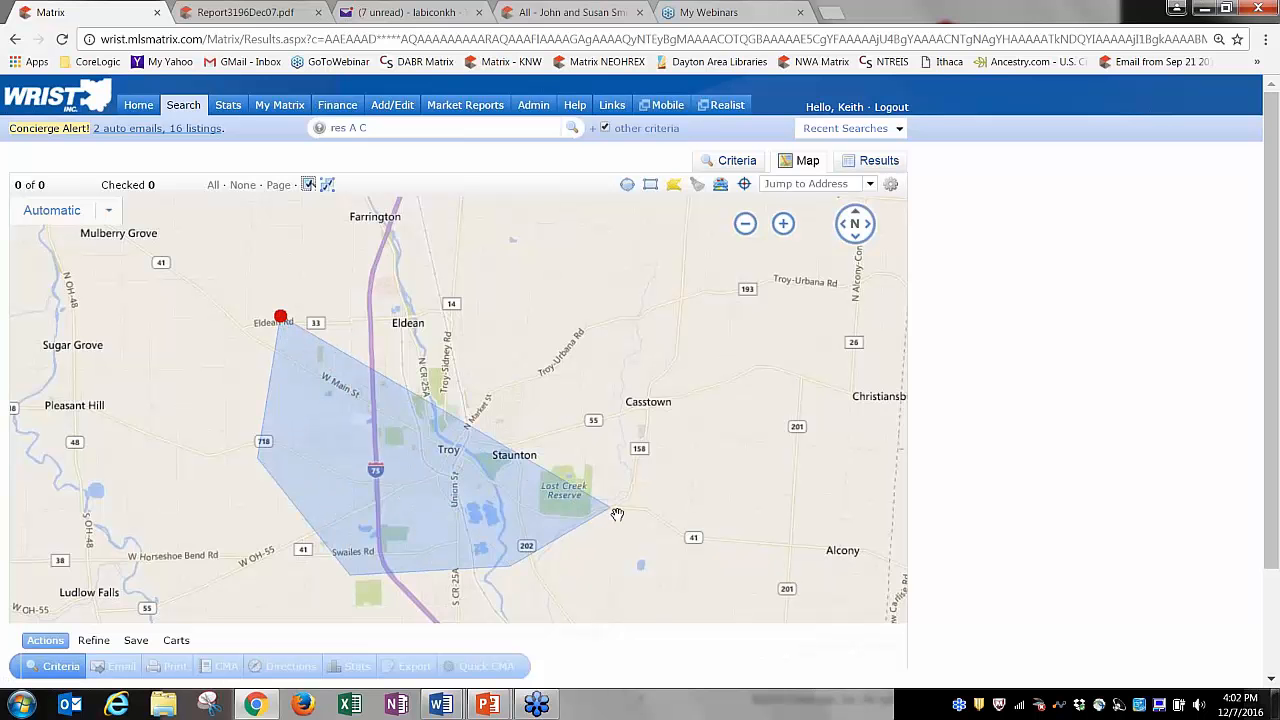
left_click(614, 511)
left_click(652, 398)
left_click(648, 300)
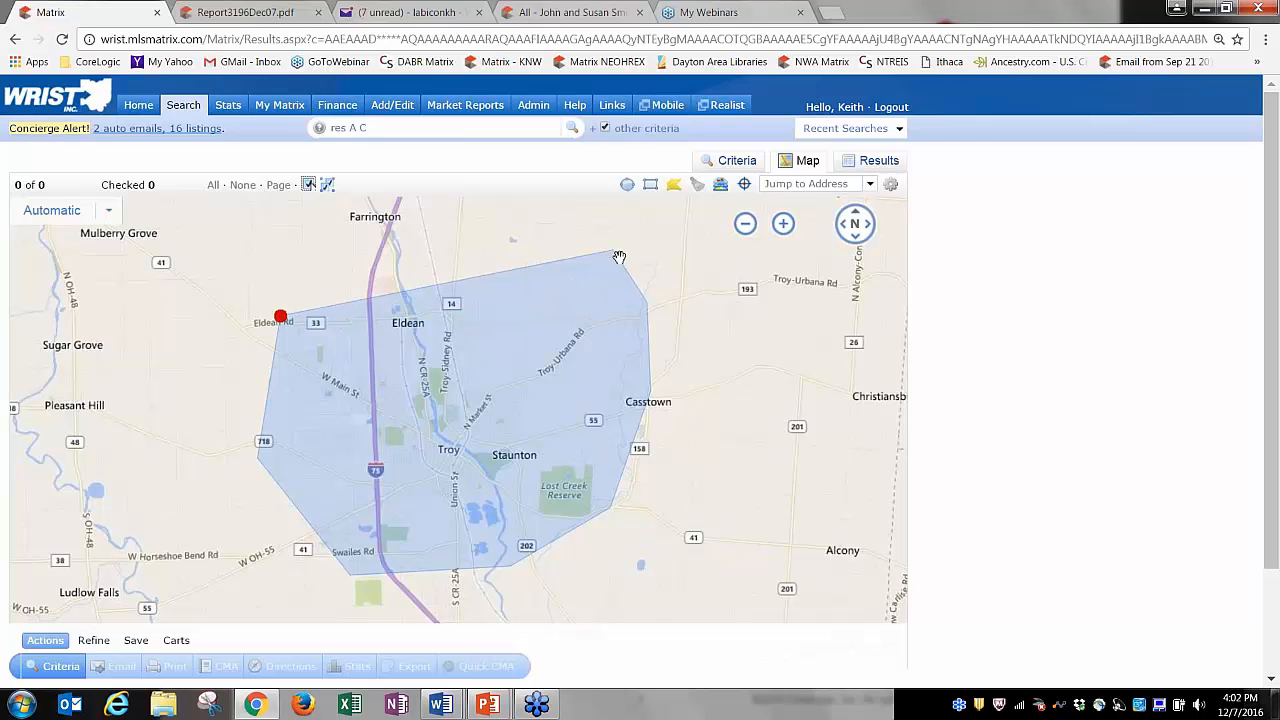
left_click(616, 253)
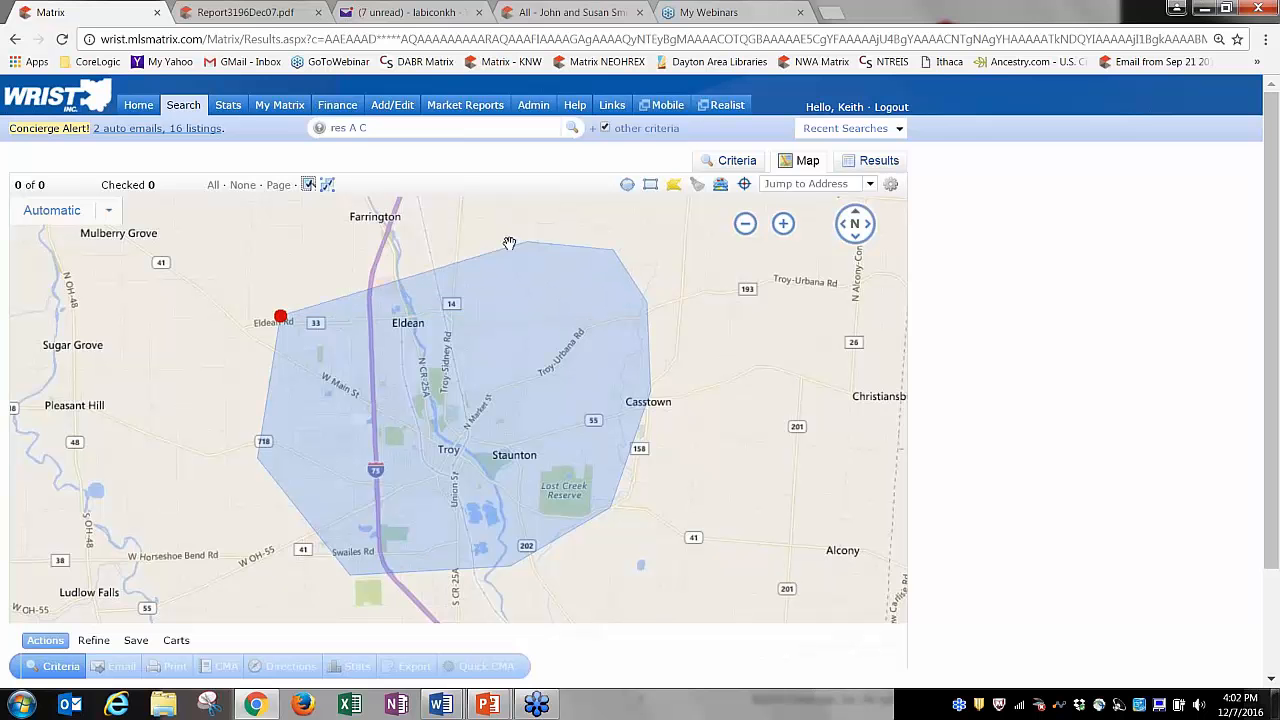
left_click(365, 218)
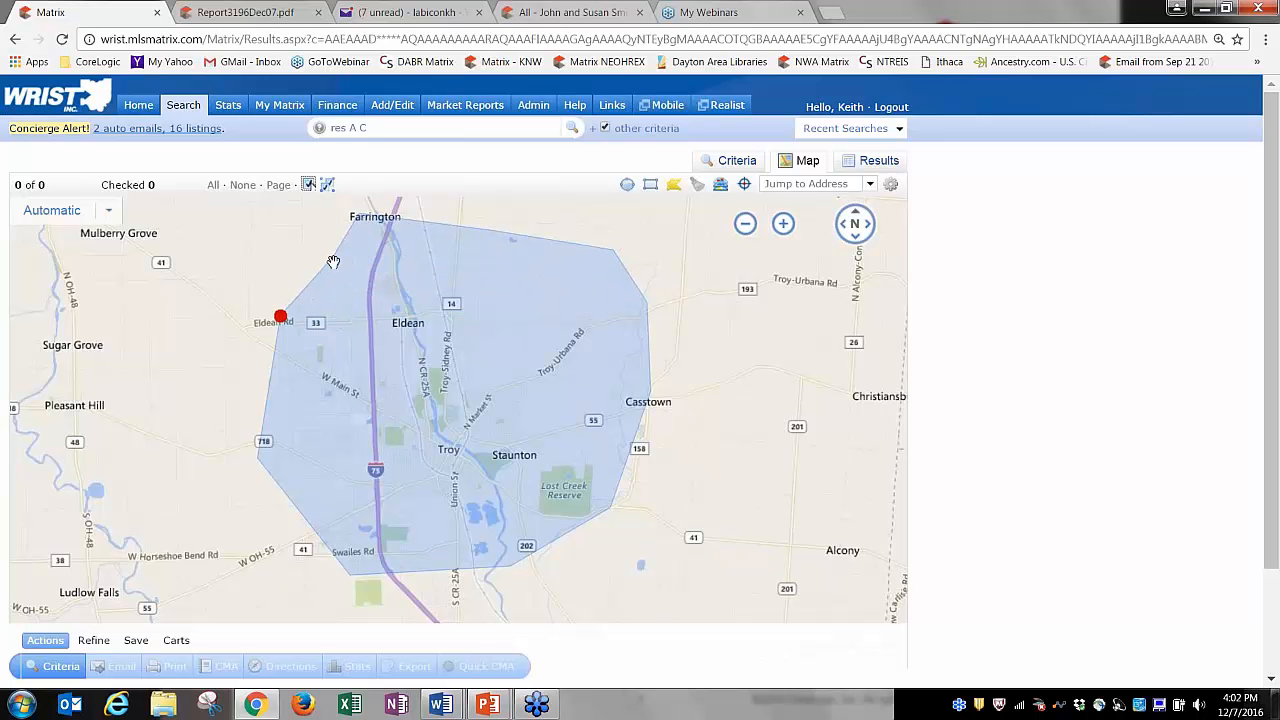
left_click(240, 290)
left_click(280, 317)
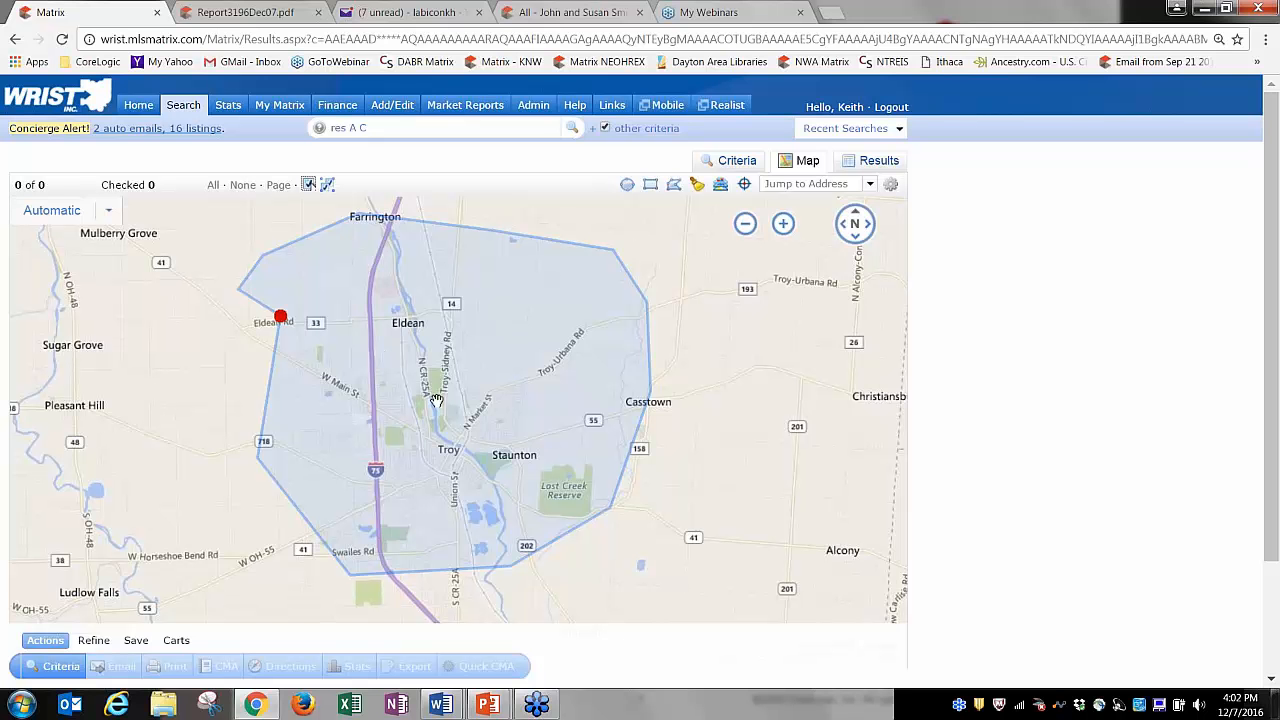
Clear the MLS # value and view the 72 matching listings on the map and in results.
left_click(737, 161)
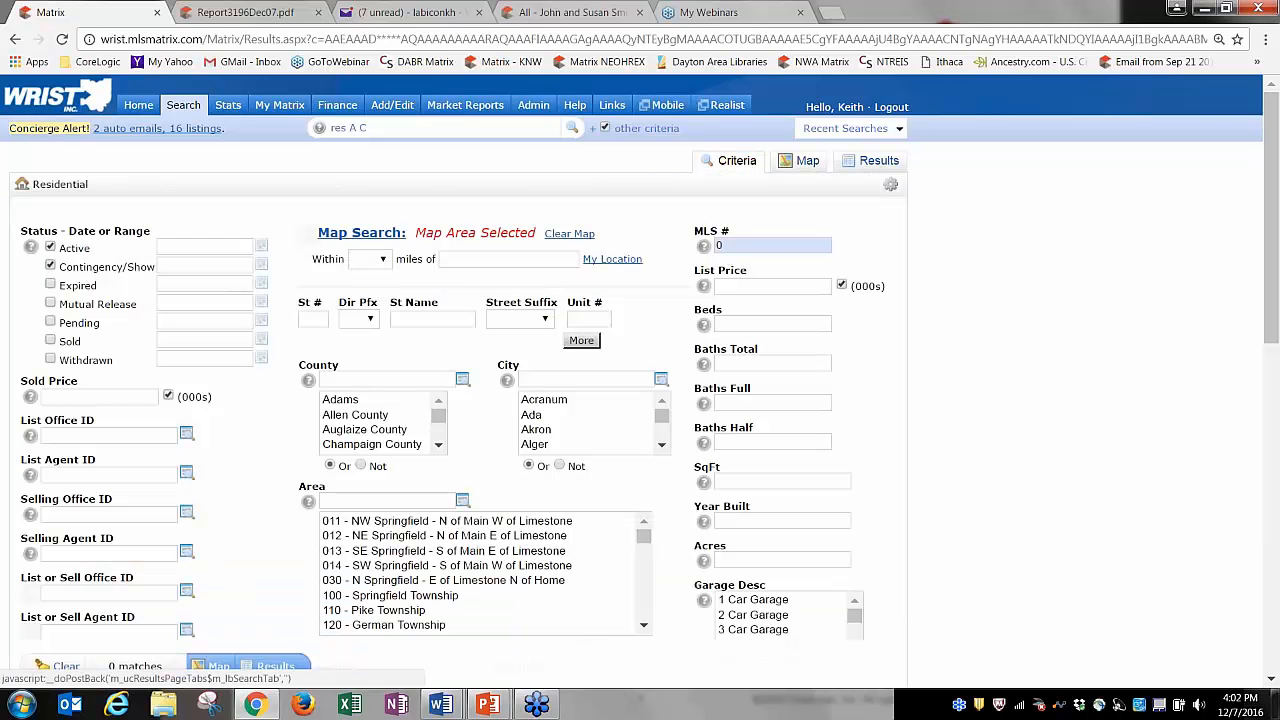
left_click(742, 244)
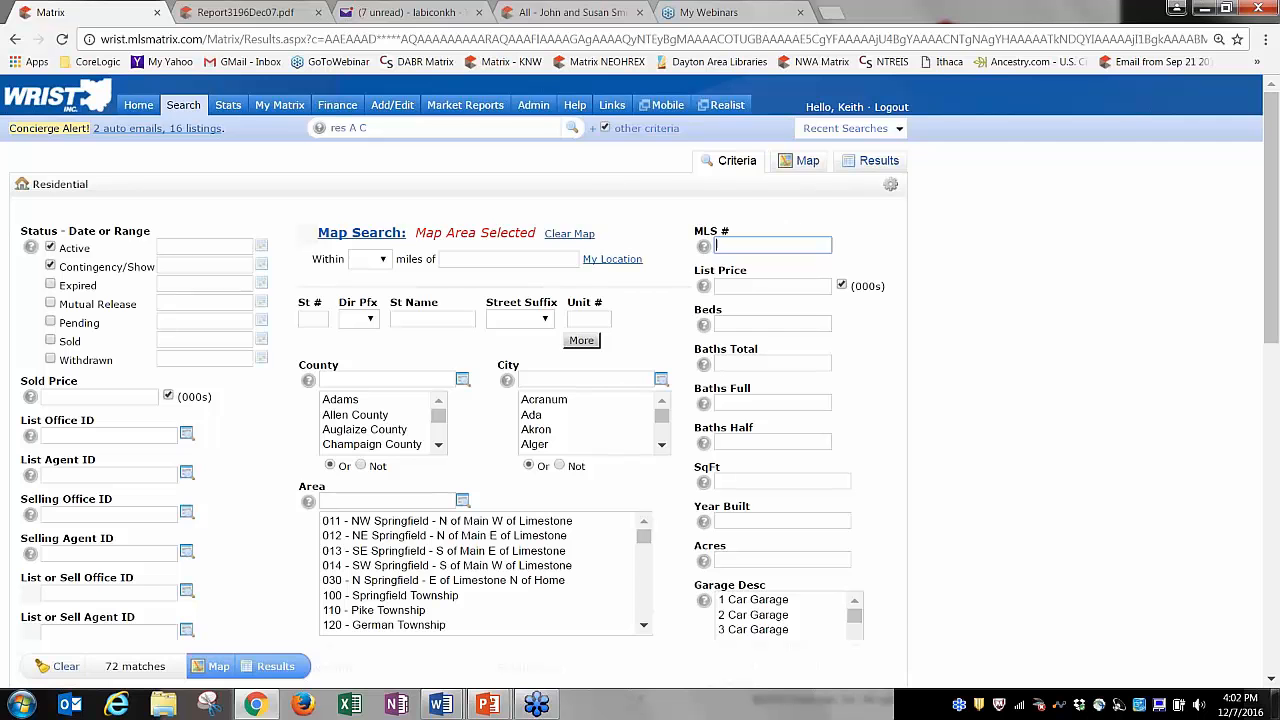
left_click(790, 160)
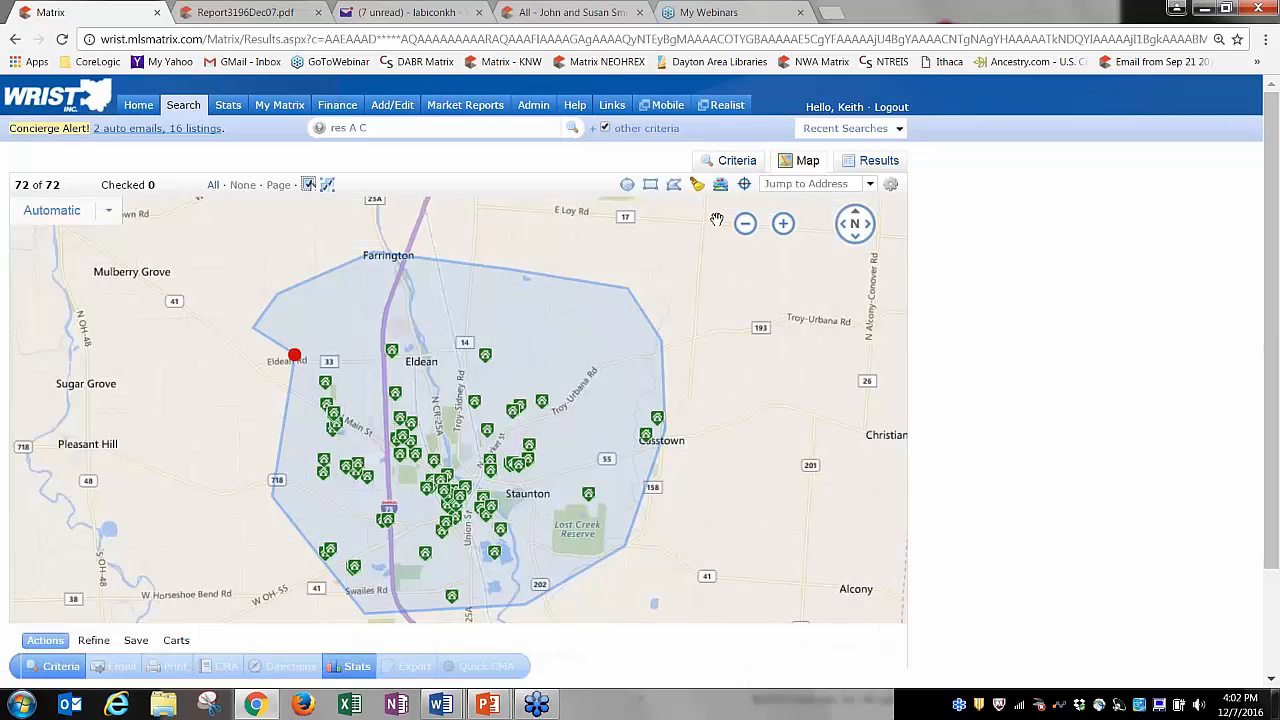
left_click(735, 160)
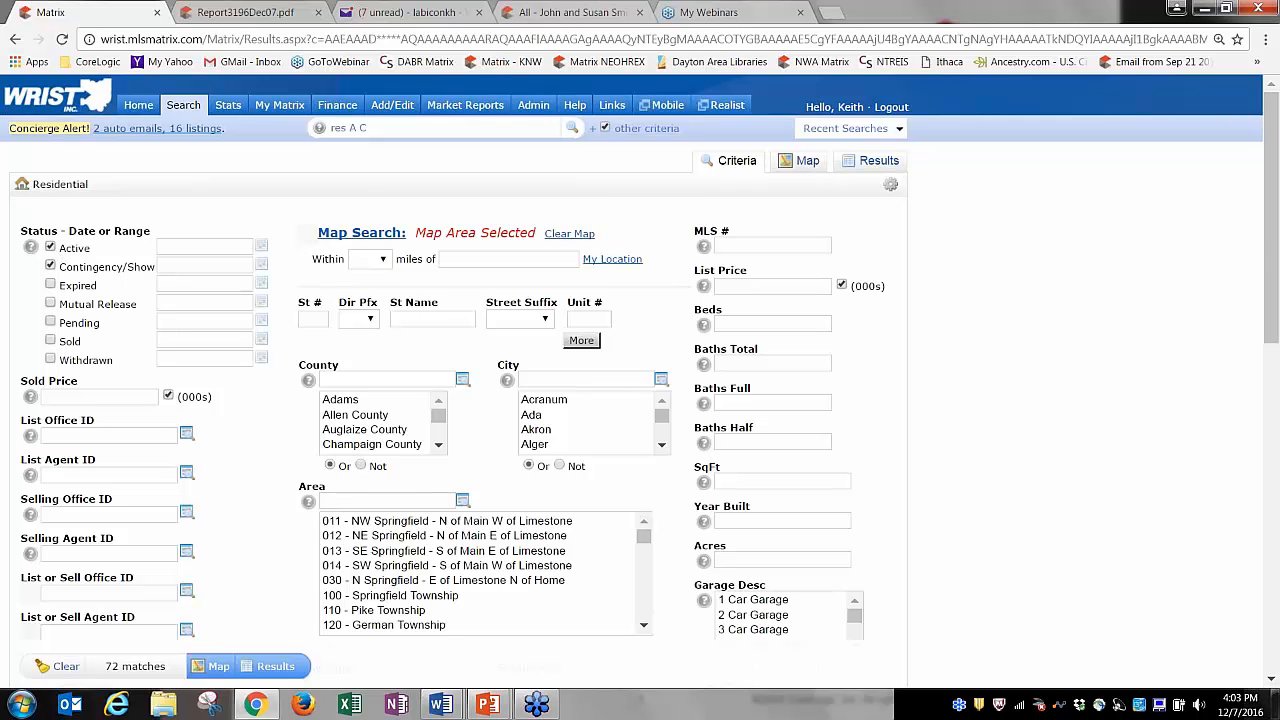
left_click(872, 162)
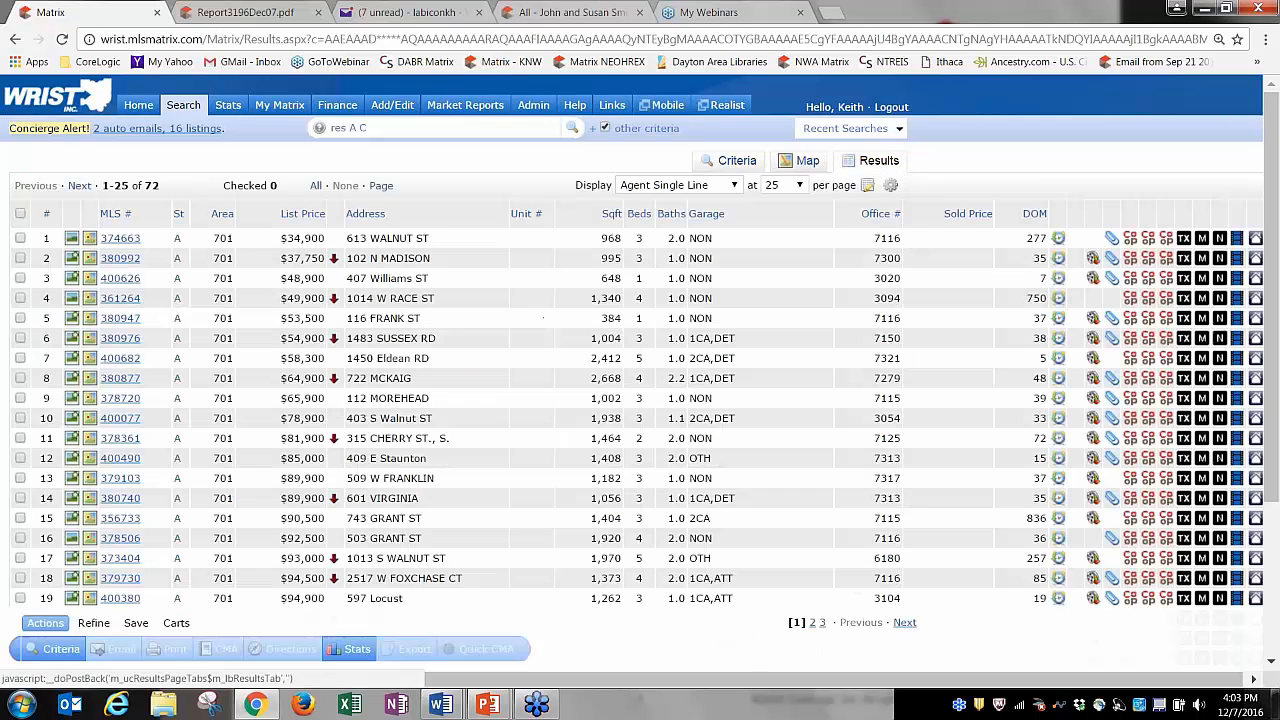
Save it as 'My Favorite Map Search', no contact, enabled as a home-page favourite.
left_click(136, 624)
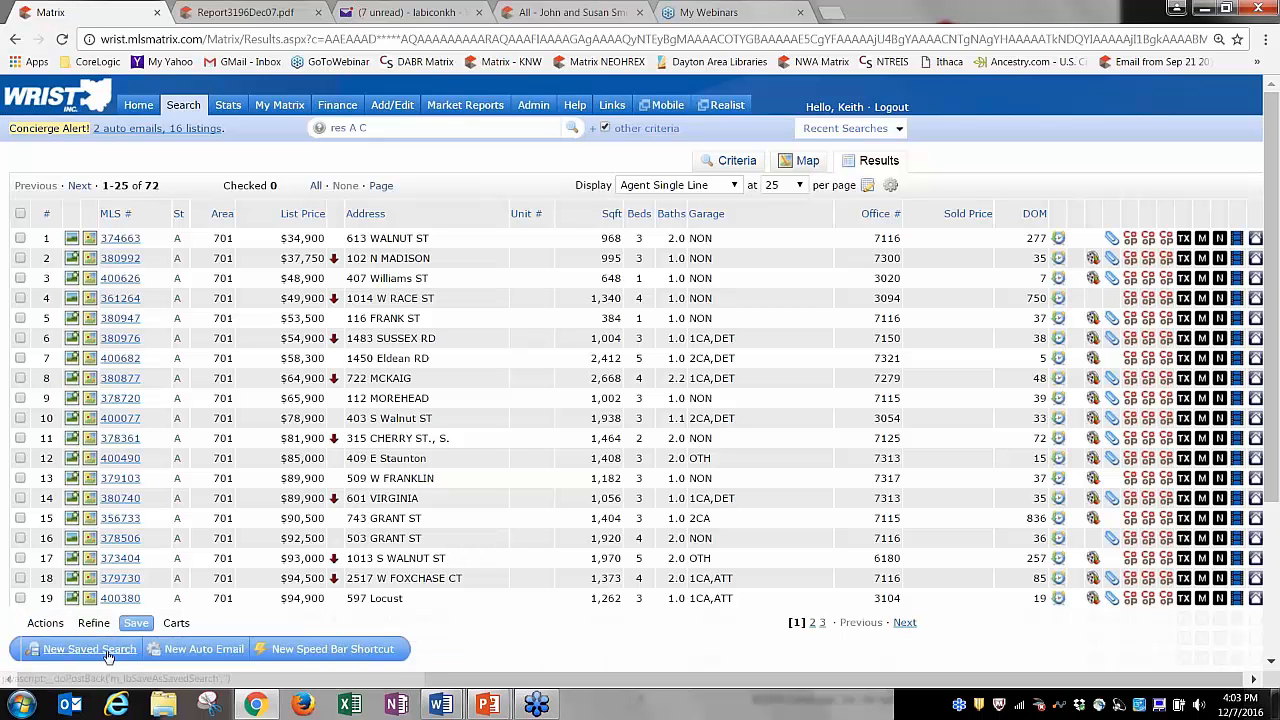
left_click(93, 650)
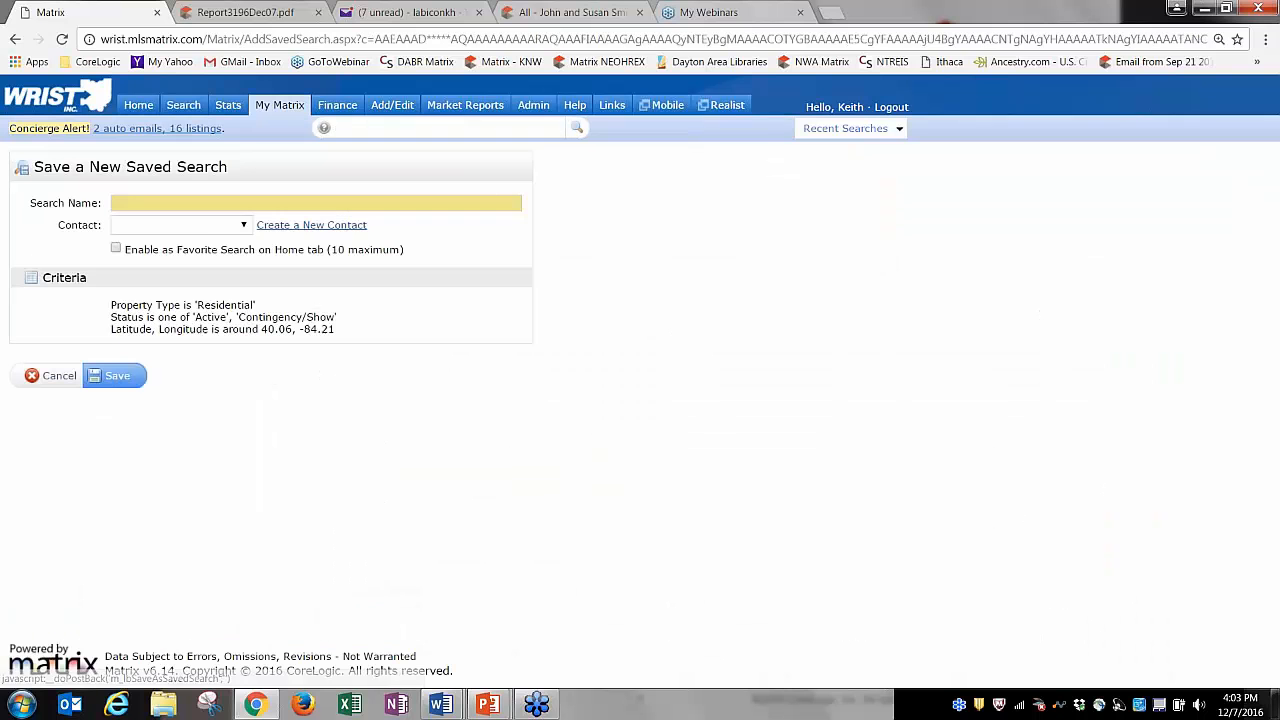
left_click(201, 205)
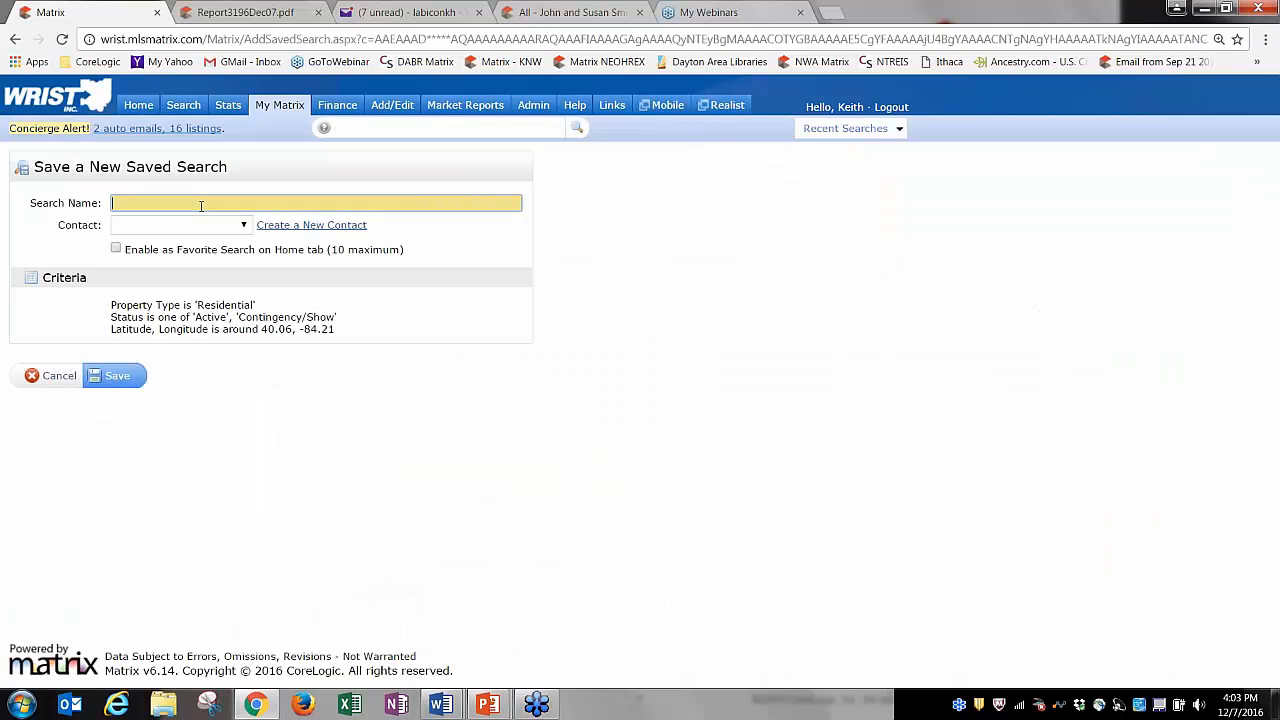
type("My Favorite Map Search")
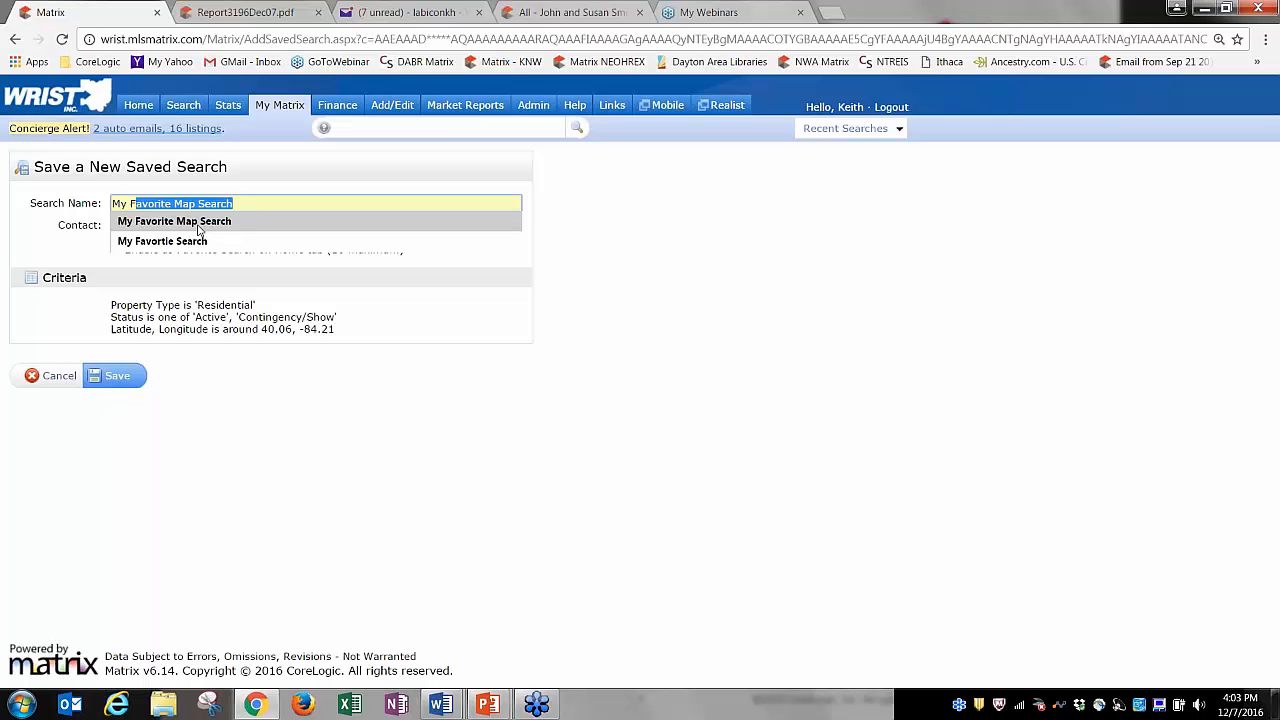
left_click(201, 224)
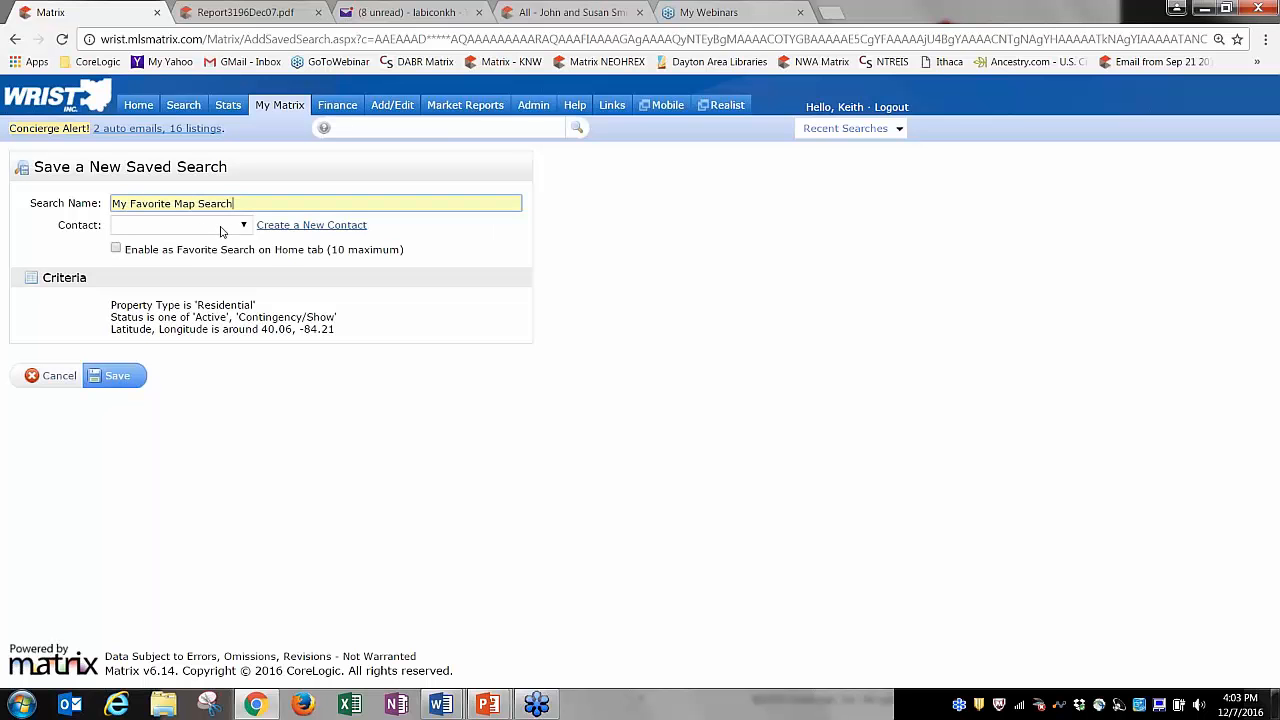
left_click(243, 226)
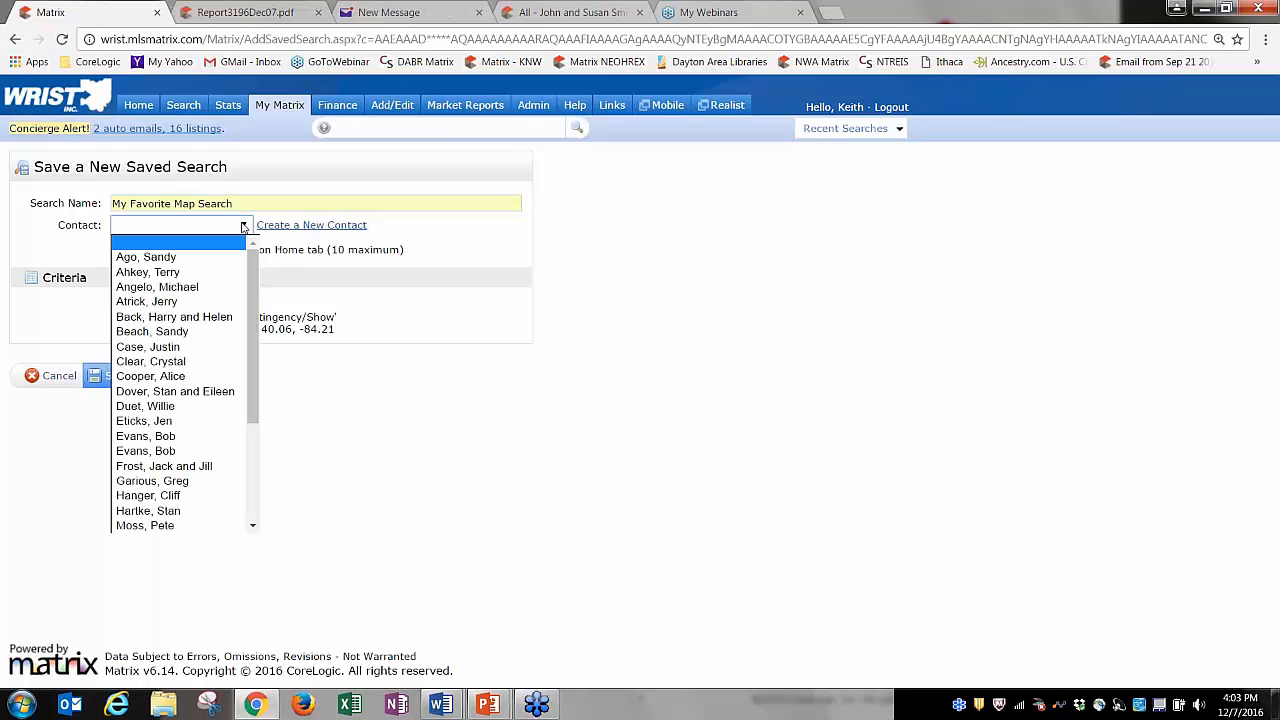
left_click(415, 240)
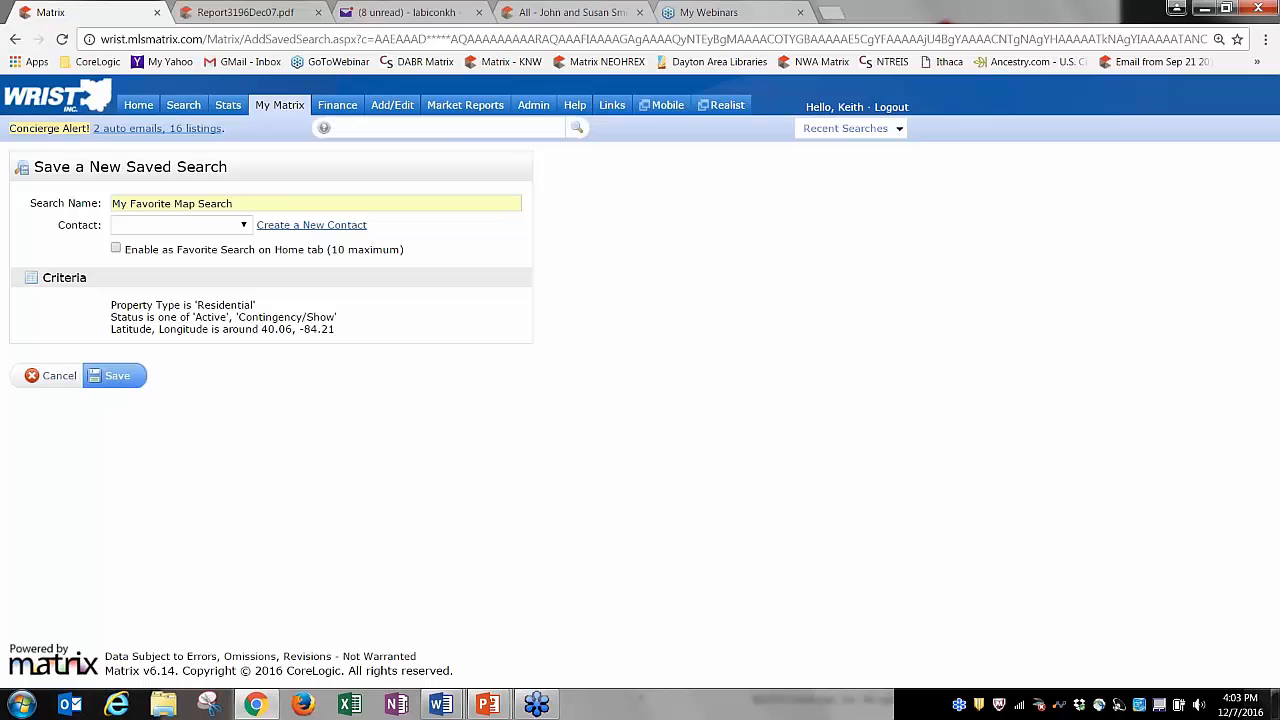
left_click(116, 250)
left_click(112, 378)
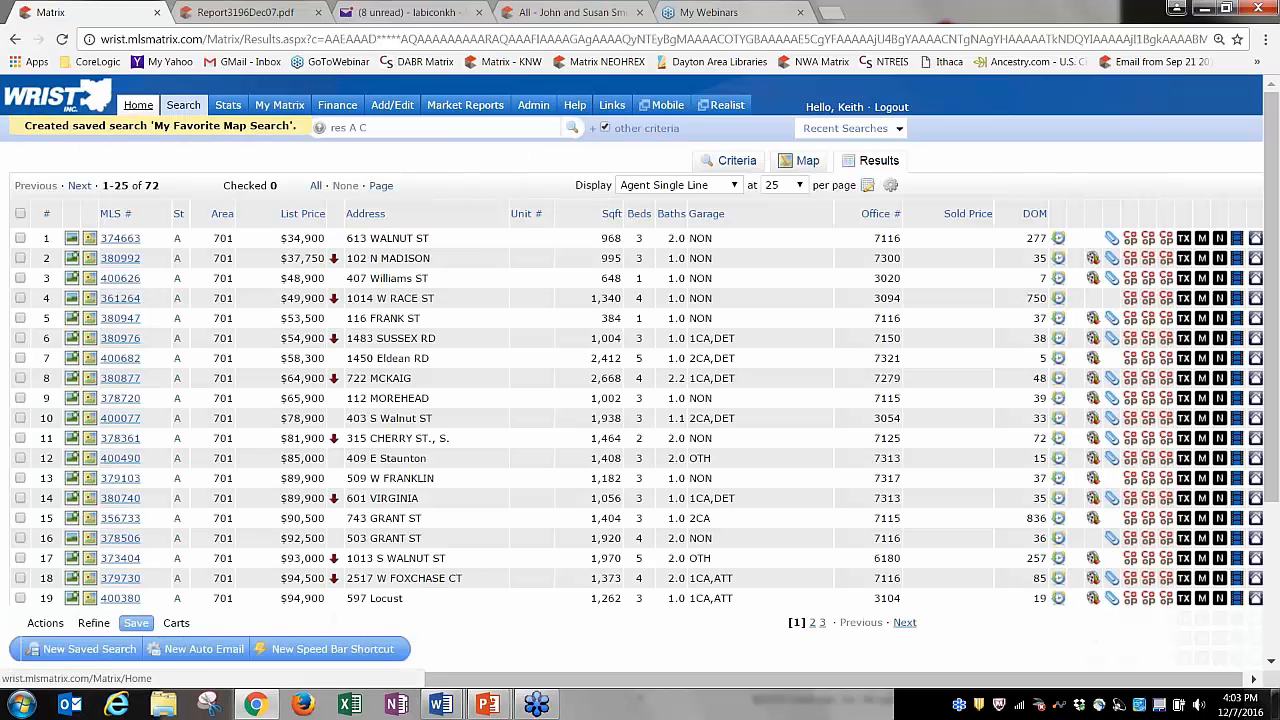
left_click(138, 105)
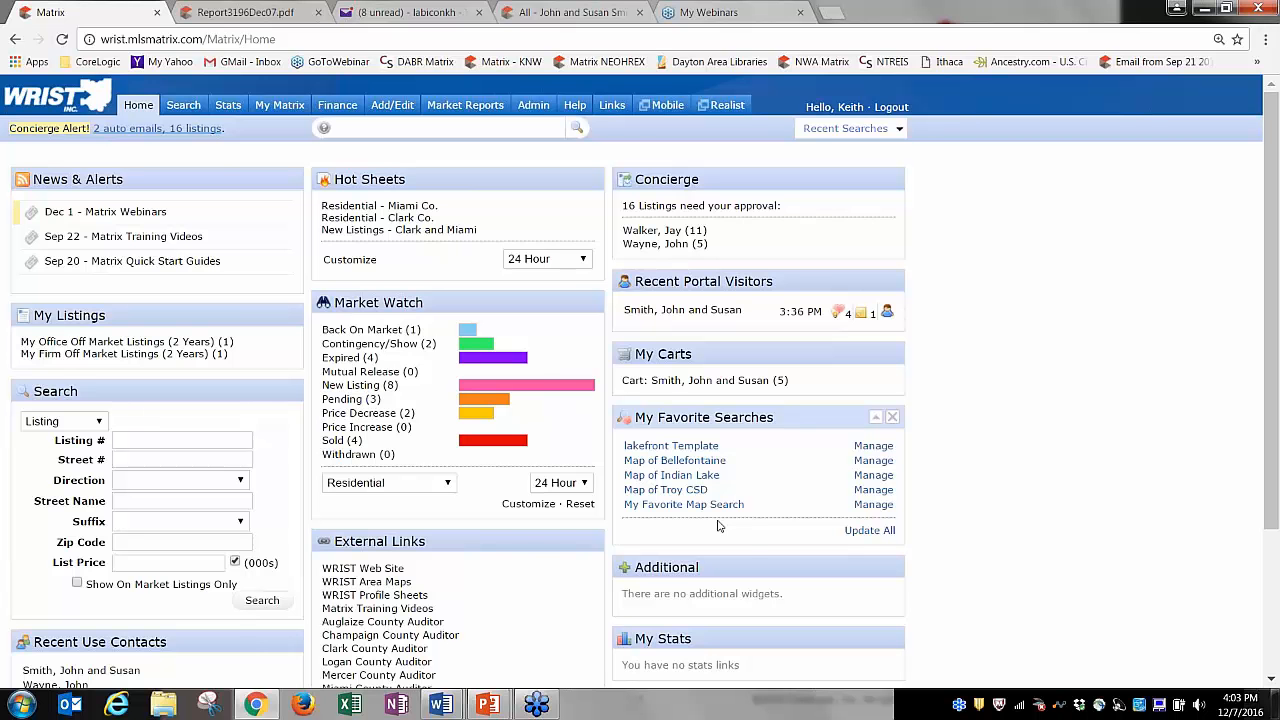
Open My Favorite Map Search and set List Price 200-300 and Beds 4+.
left_click(703, 508)
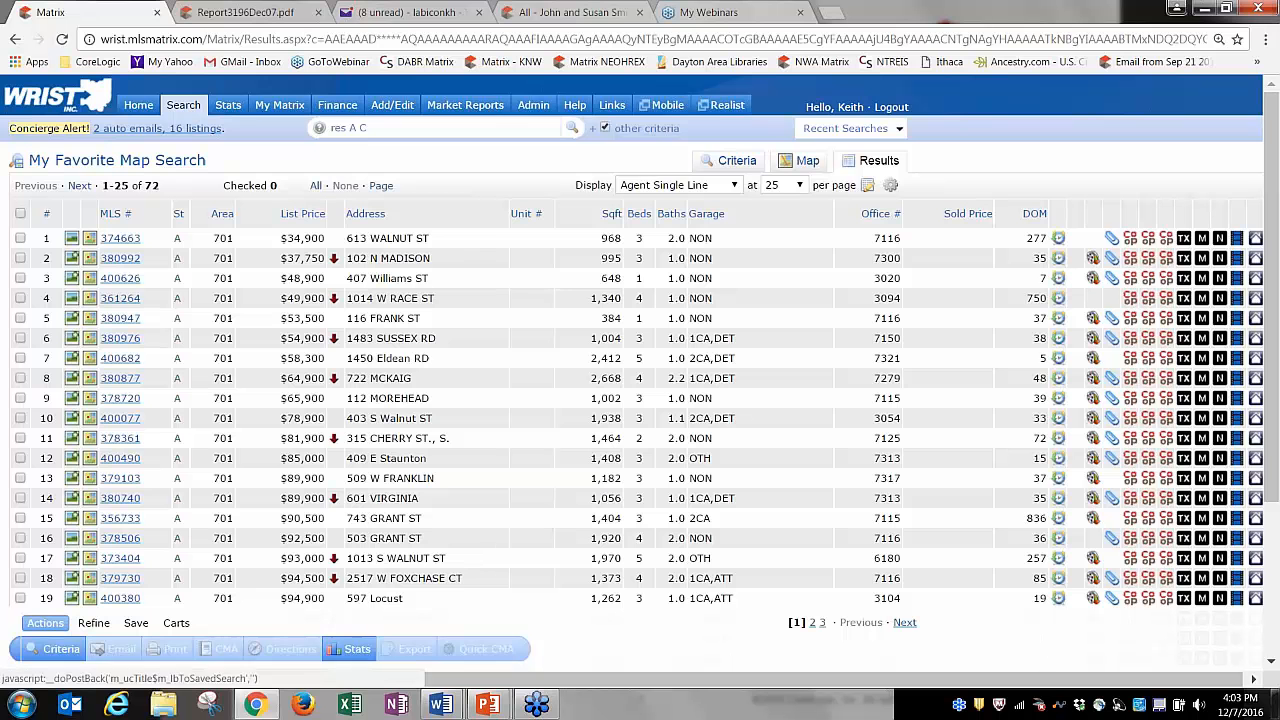
left_click(741, 164)
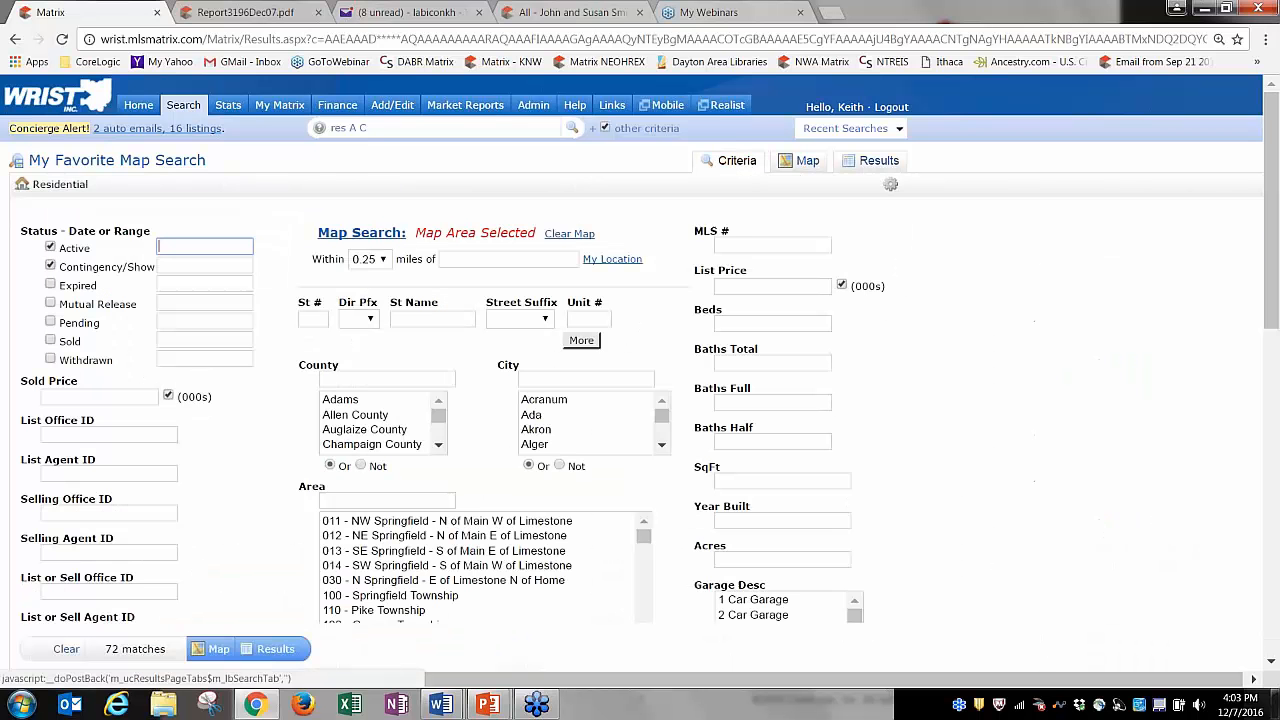
left_click(744, 287)
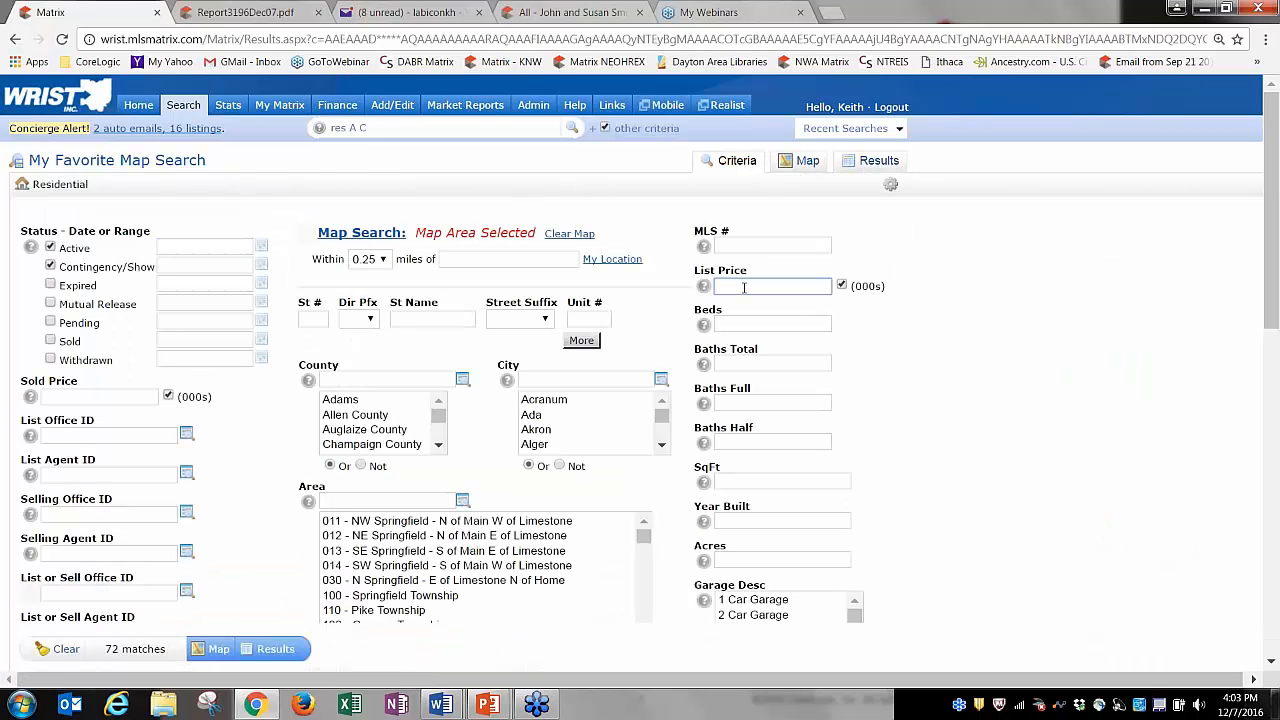
type("200-")
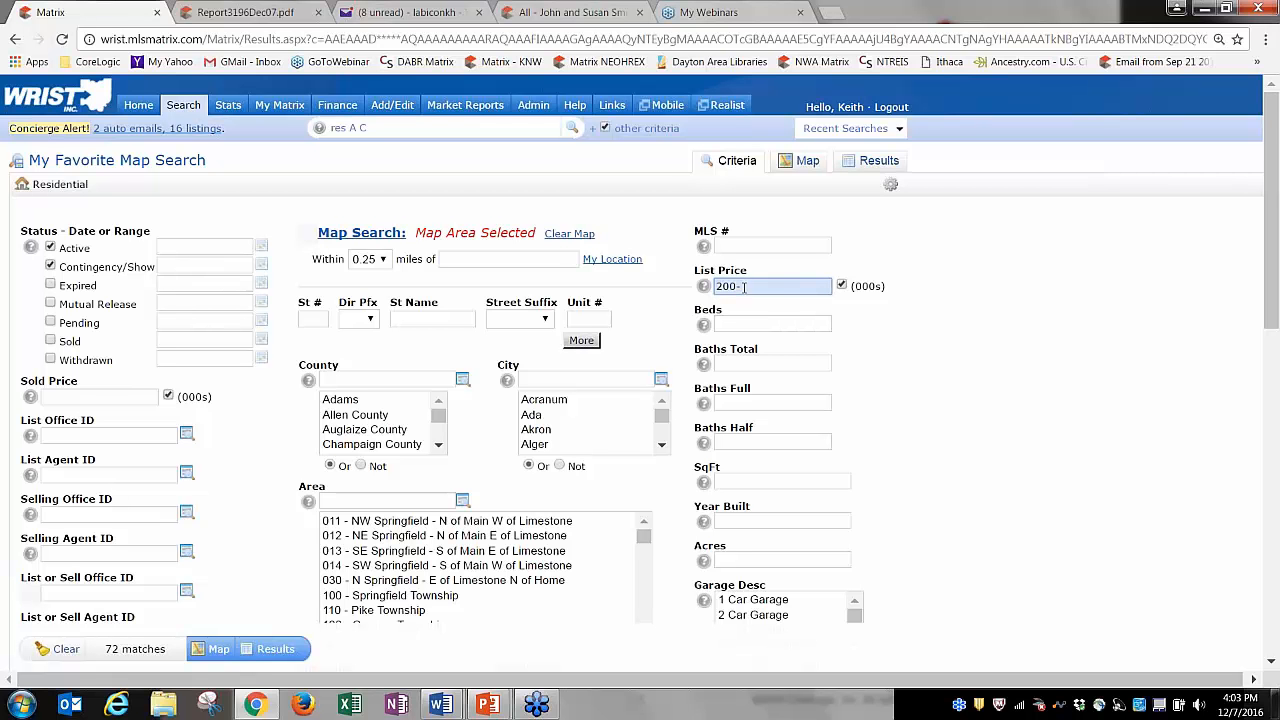
type("300")
left_click(741, 324)
type("4")
type("+")
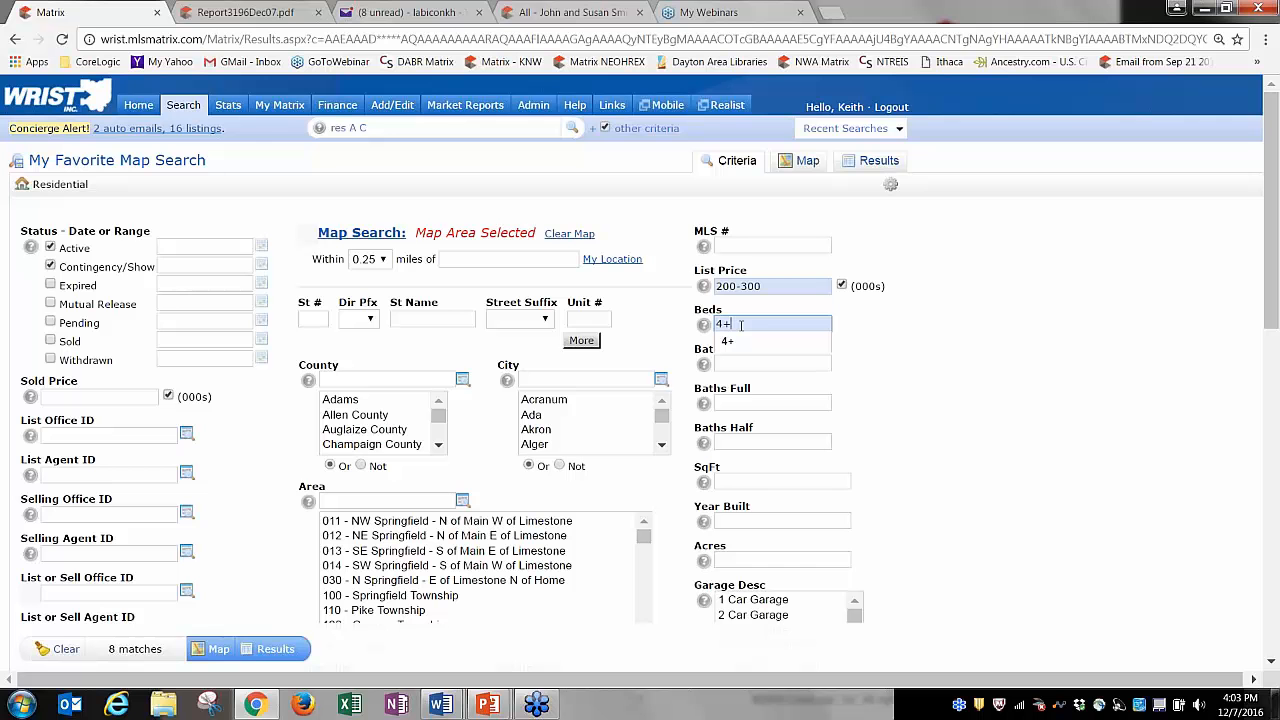
Check the 4 remaining matches on the map and in results, view save options, then return home.
left_click(805, 161)
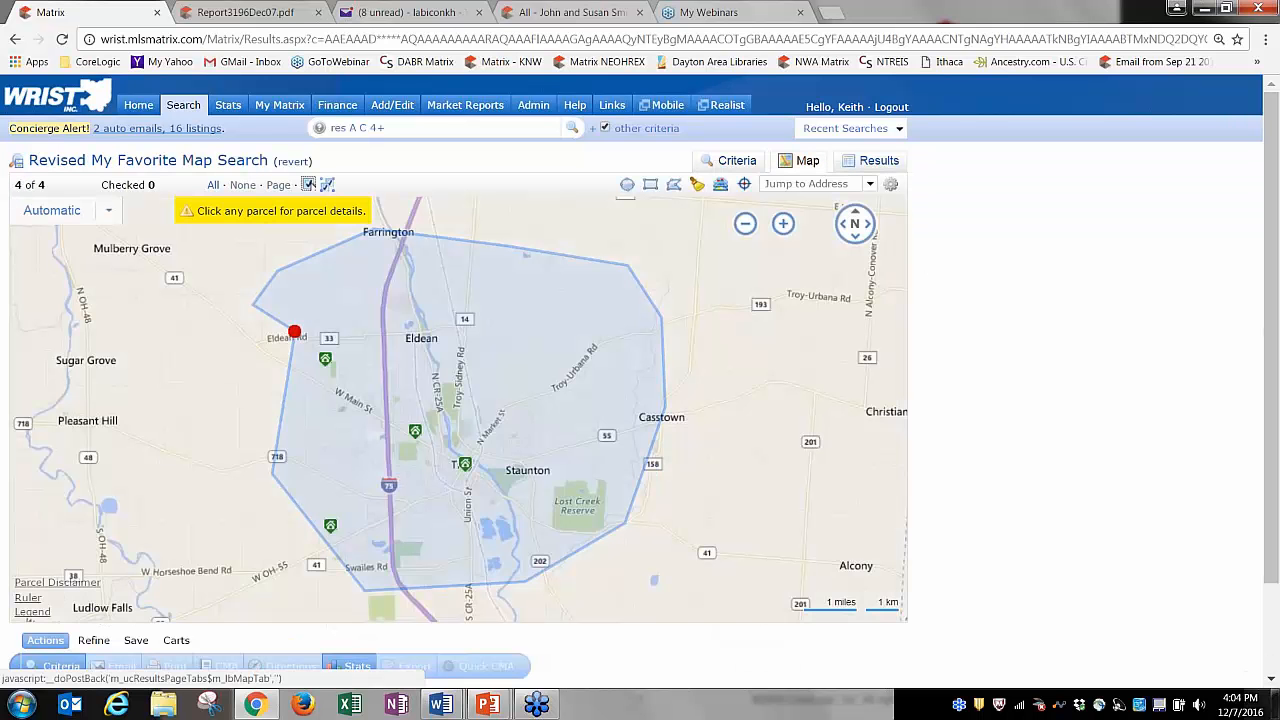
left_click(870, 161)
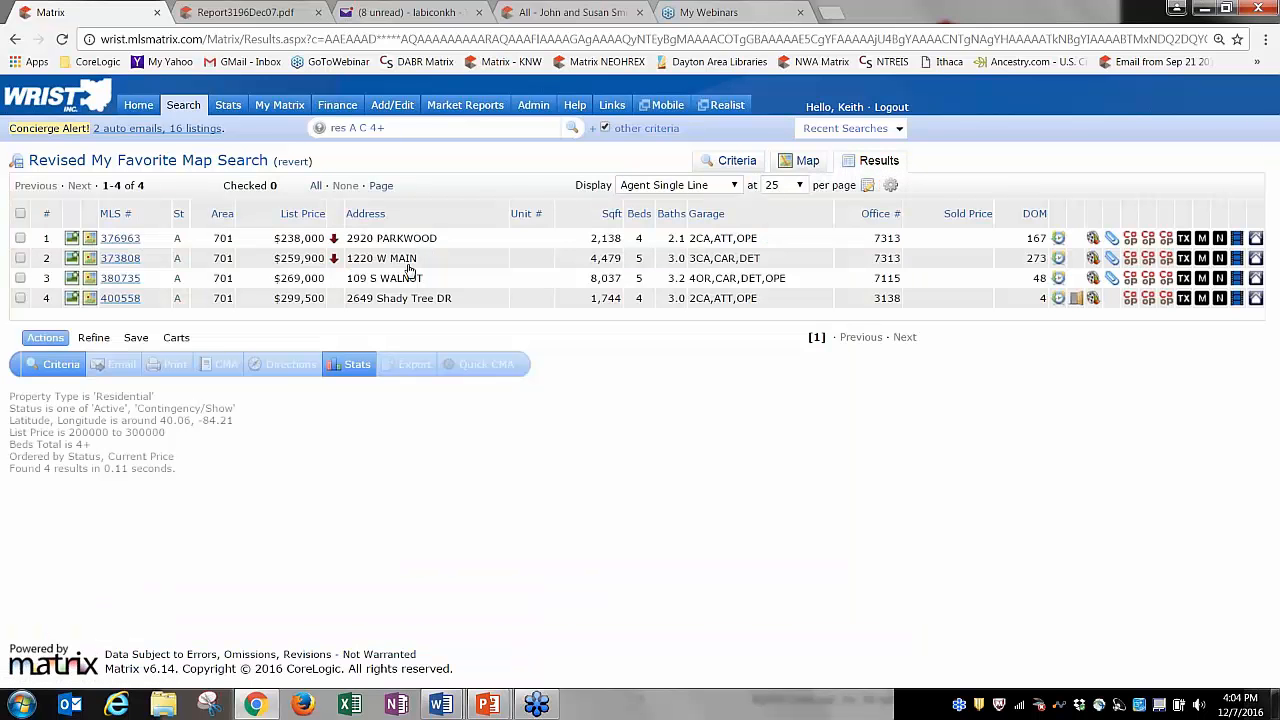
left_click(132, 339)
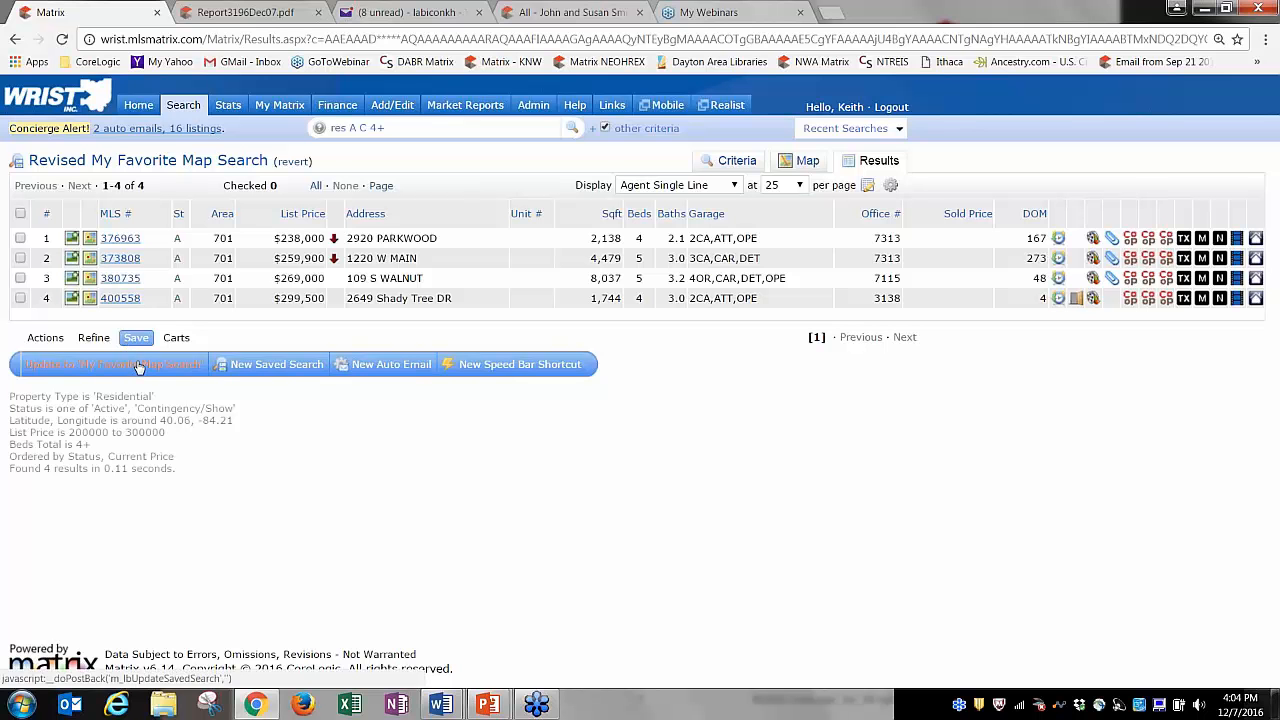
left_click(138, 105)
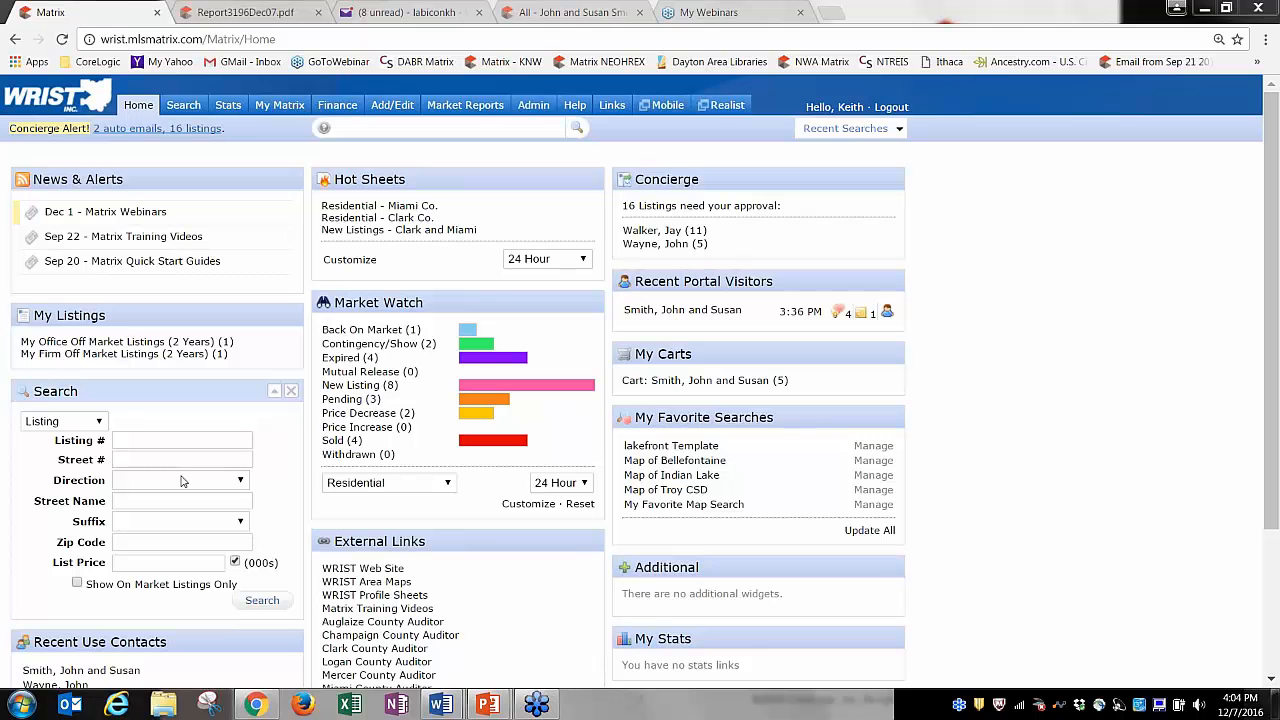
left_click(98, 421)
left_click(98, 421)
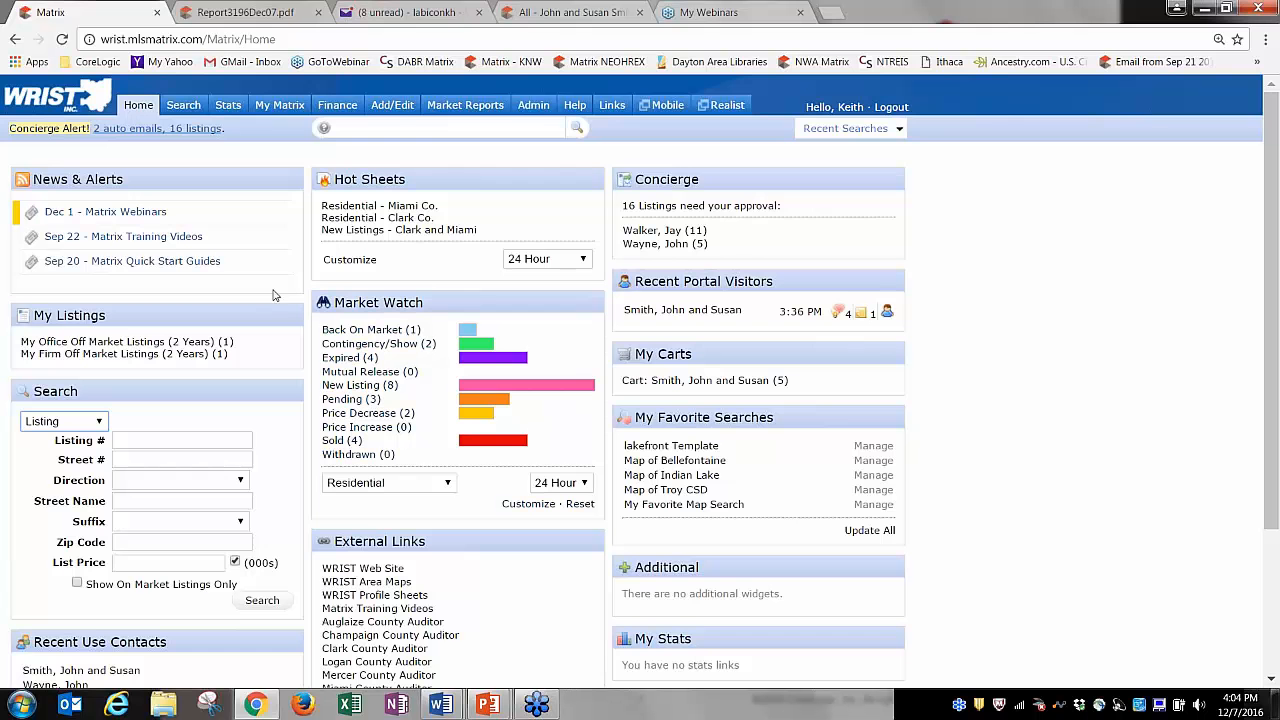
left_click_drag(1273, 182, 1273, 225)
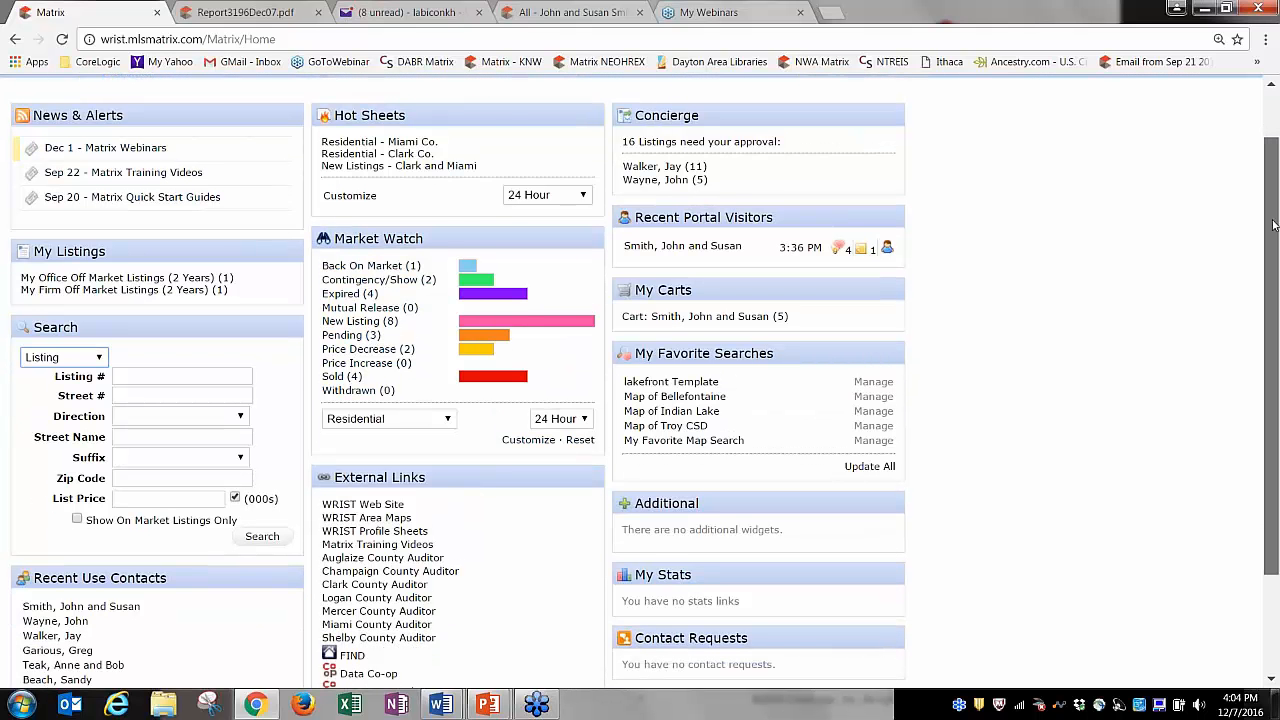
scroll(1273, 225, "up", 1)
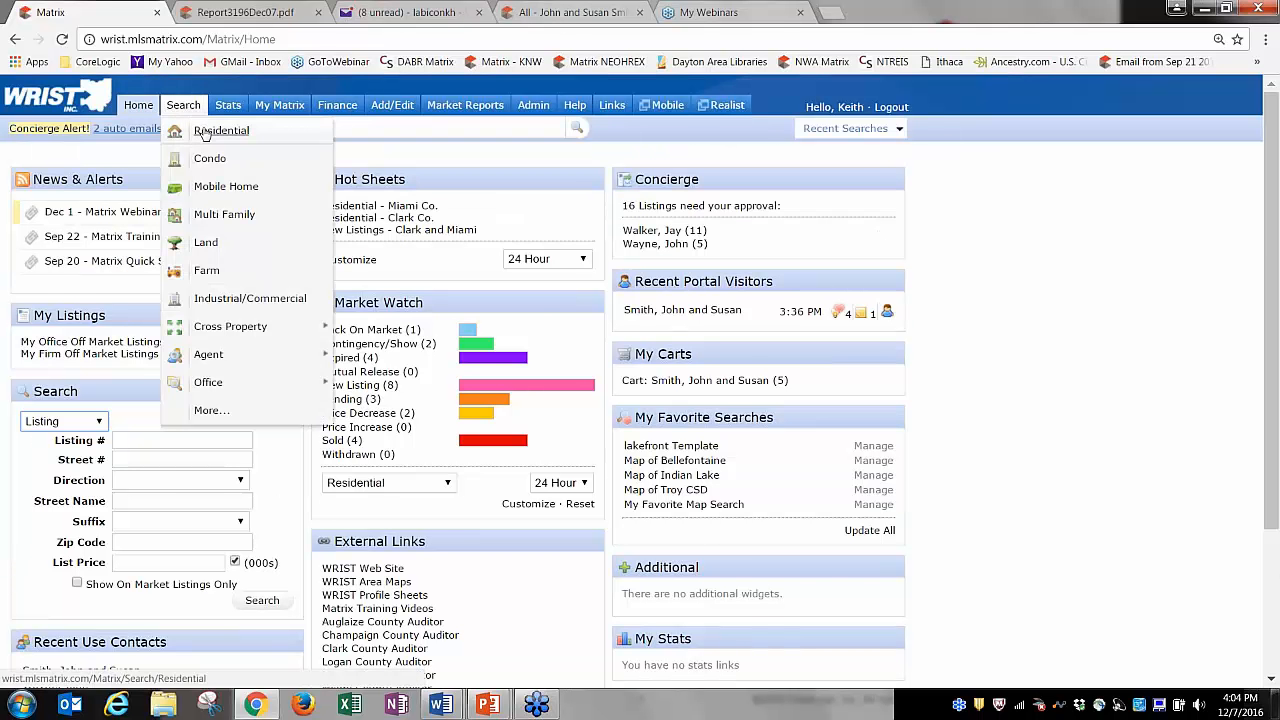
left_click(206, 132)
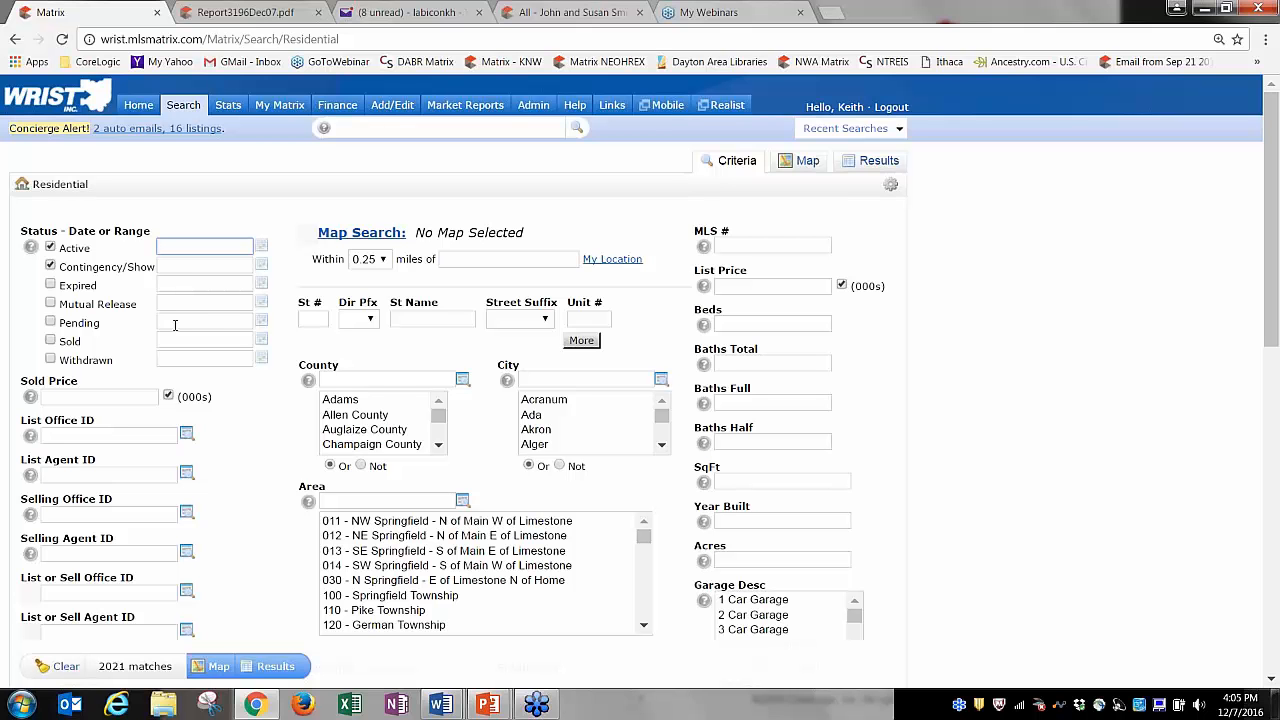
Include Sold listings and delete the default 0-180 sold range.
left_click(263, 340)
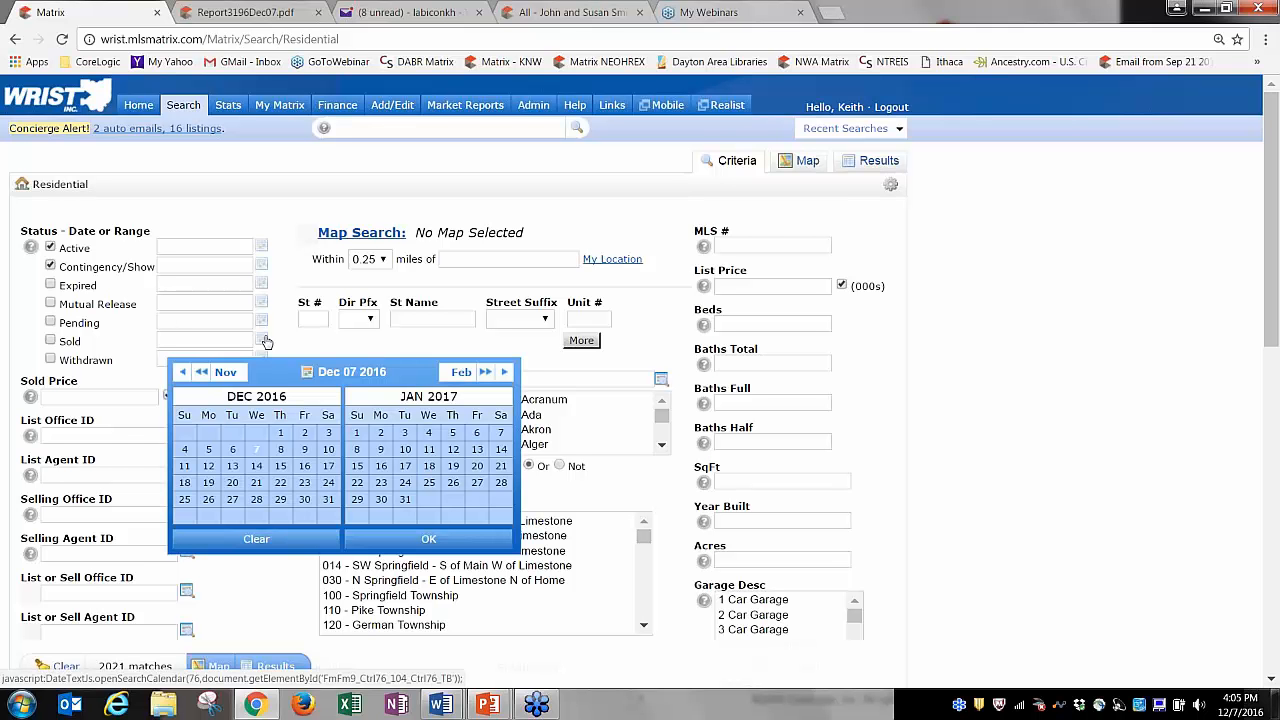
left_click(51, 341)
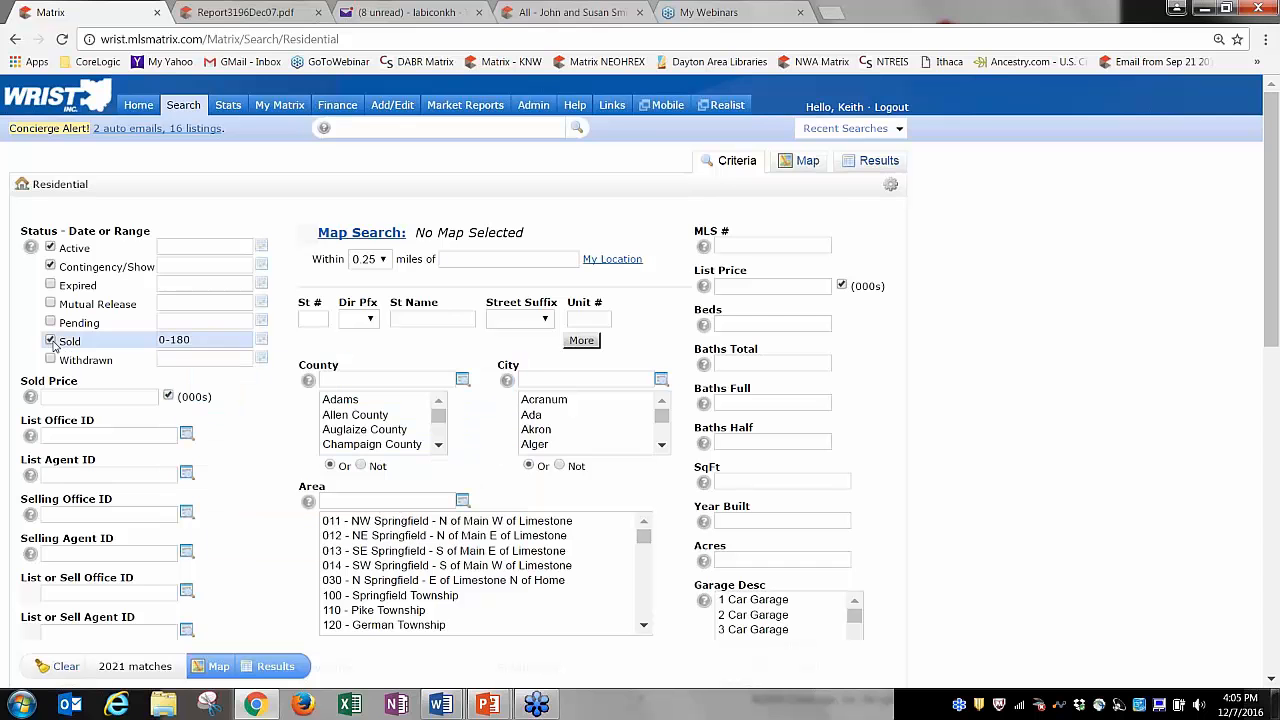
left_click(190, 340)
left_click_drag(192, 340, 133, 340)
key("BackSpace")
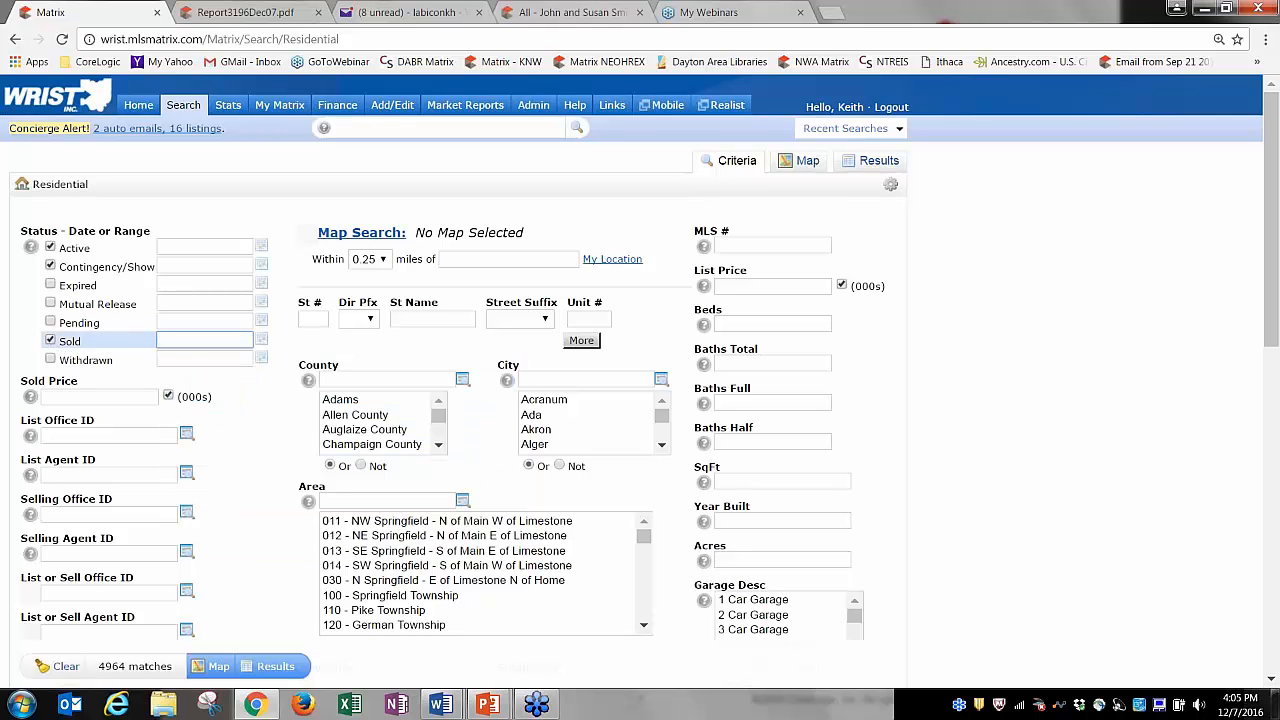
Pick a sold date range in the calendar, first settling on December 1–7, 2016.
left_click(262, 341)
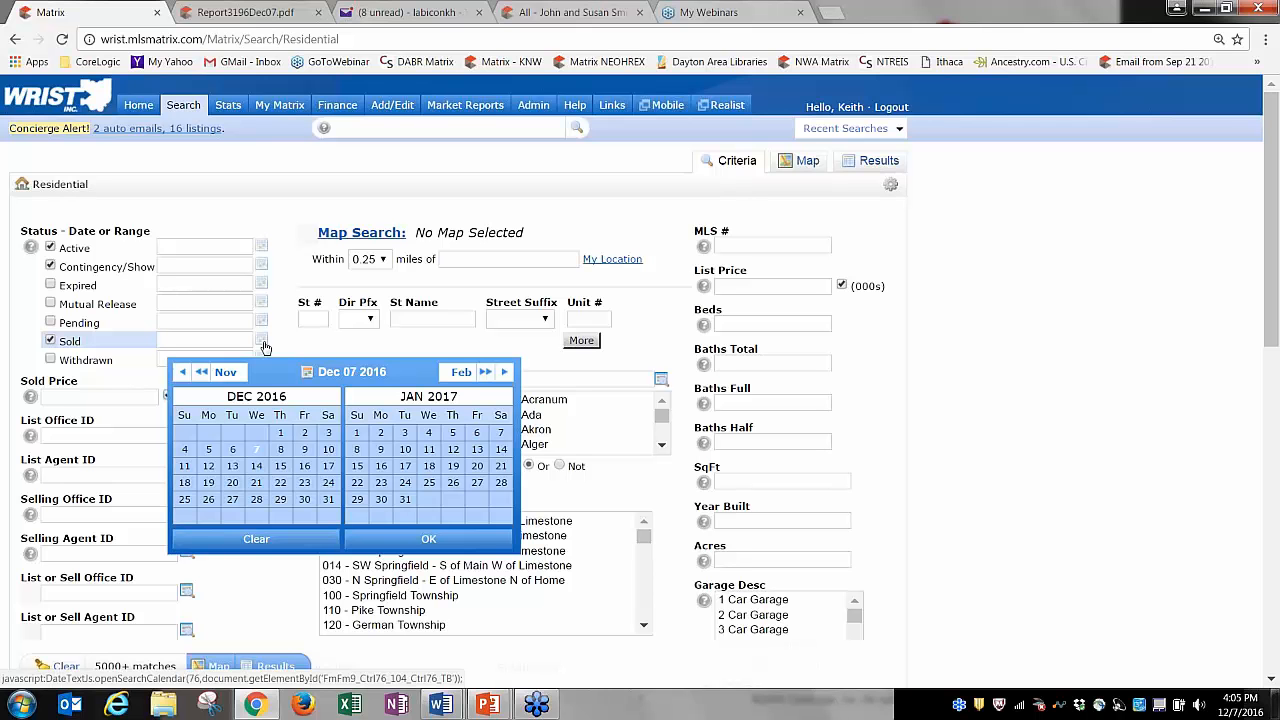
left_click(182, 372)
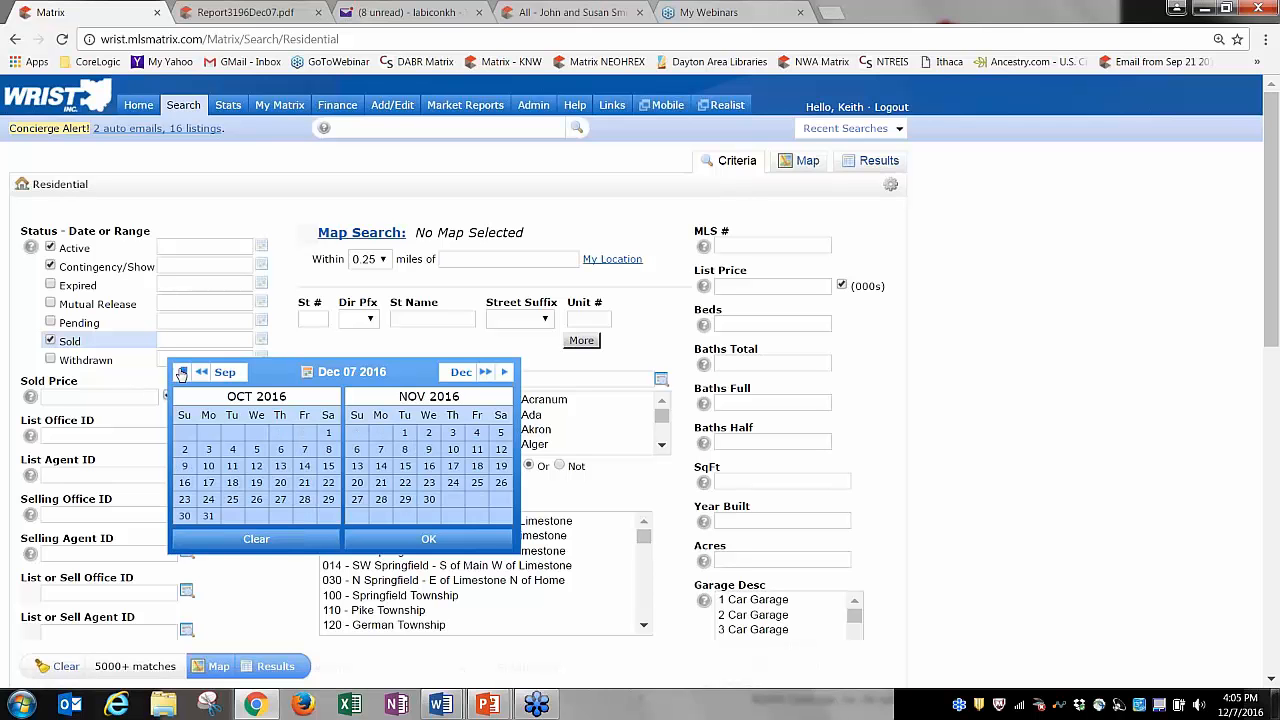
left_click(182, 372)
left_click(182, 372)
left_click(182, 372)
left_click(182, 372)
left_click(182, 372)
left_click(182, 372)
left_click(182, 372)
left_click(182, 372)
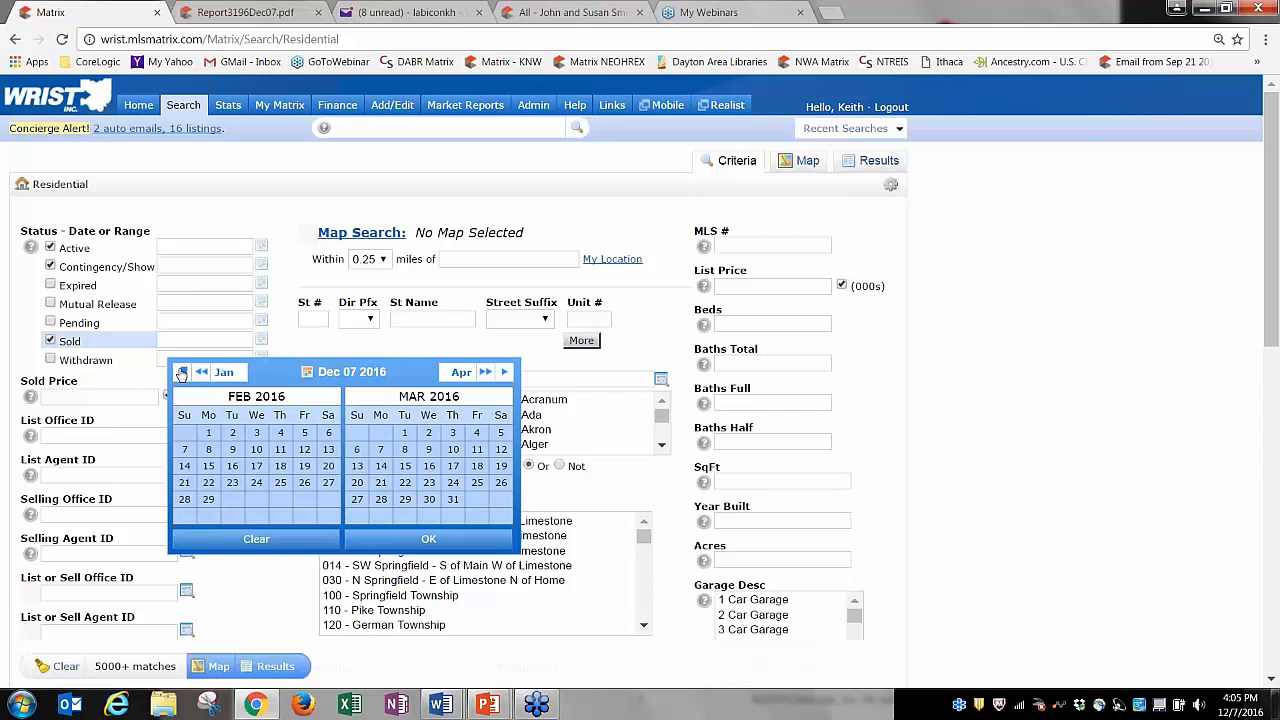
left_click(182, 372)
left_click(304, 433)
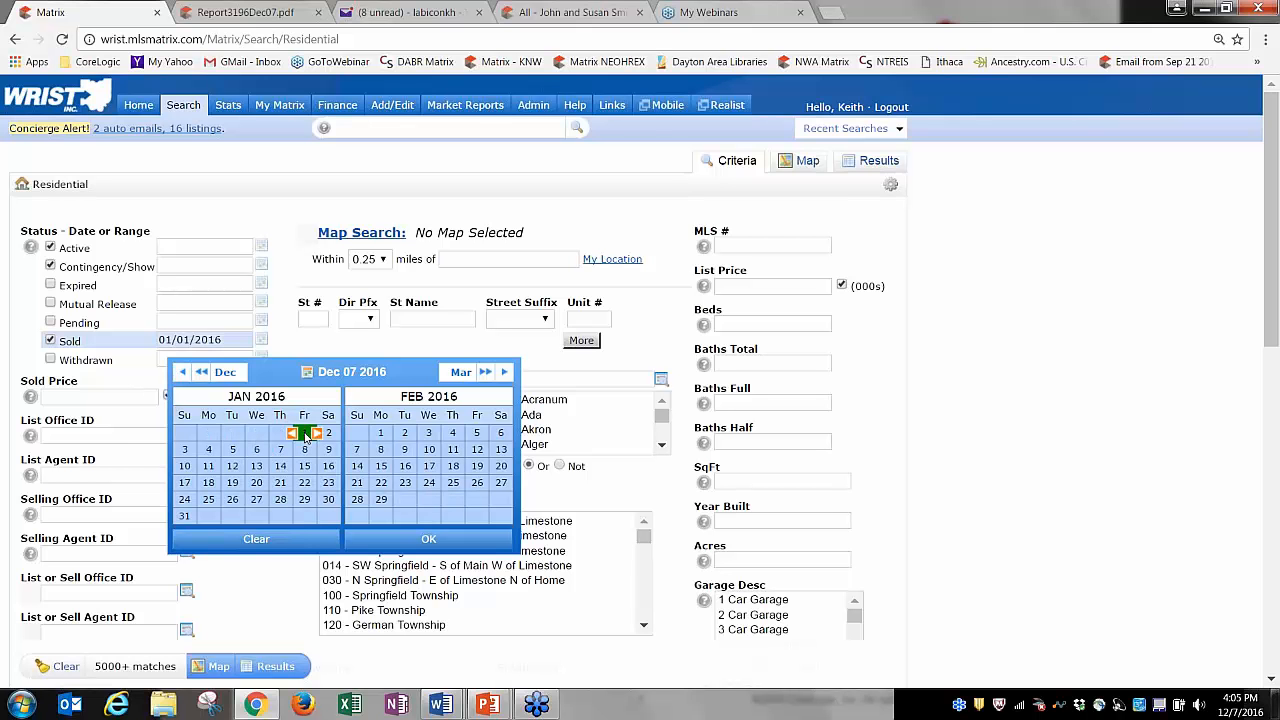
left_click(352, 376)
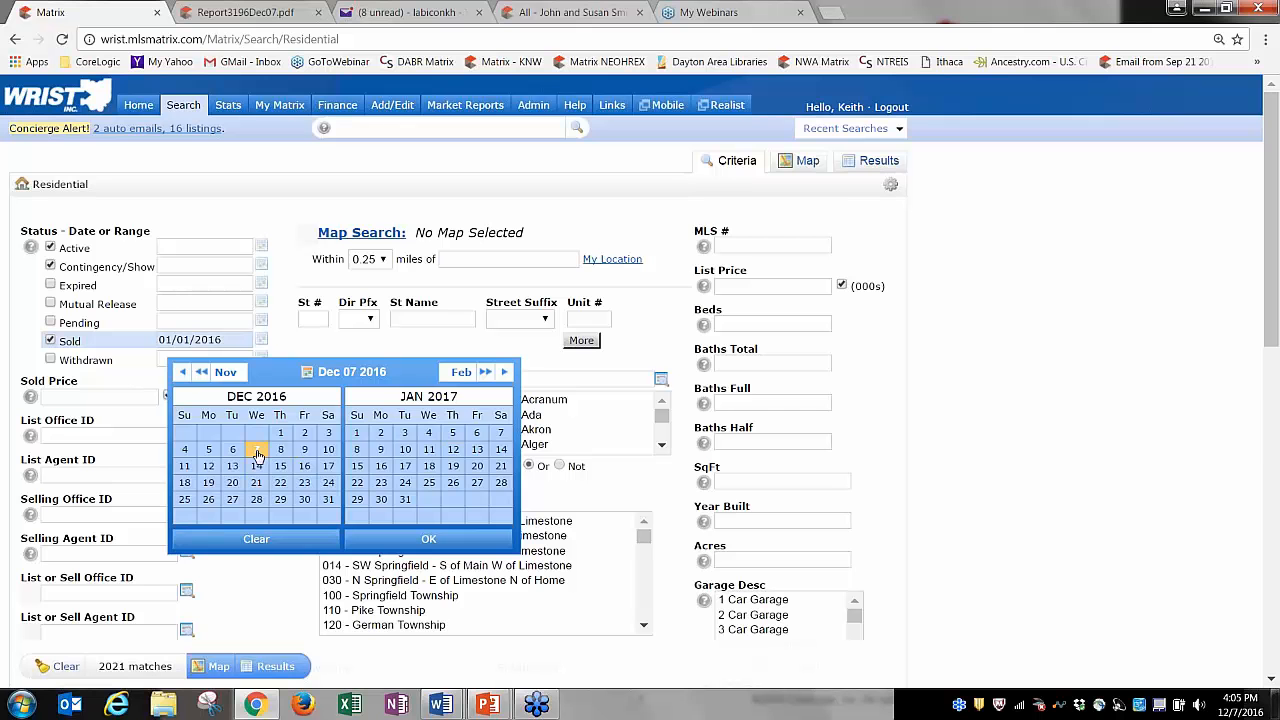
left_click(257, 455)
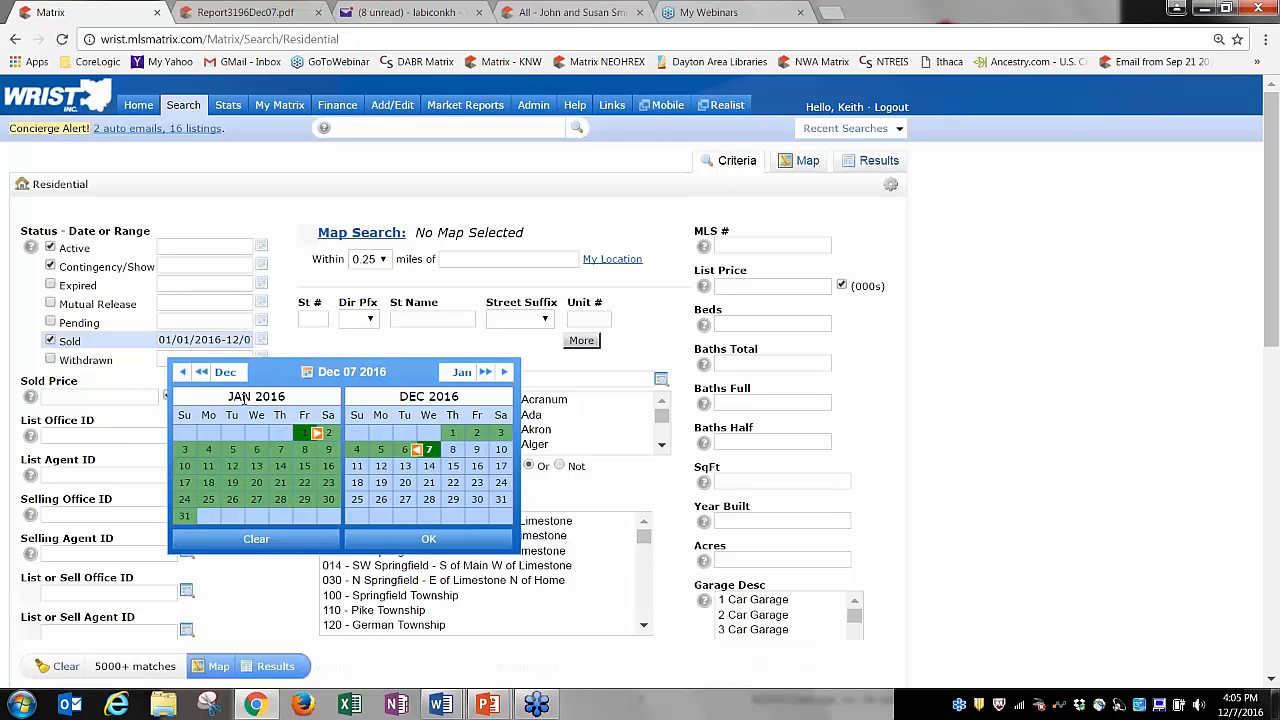
left_click(429, 456)
left_click(429, 456)
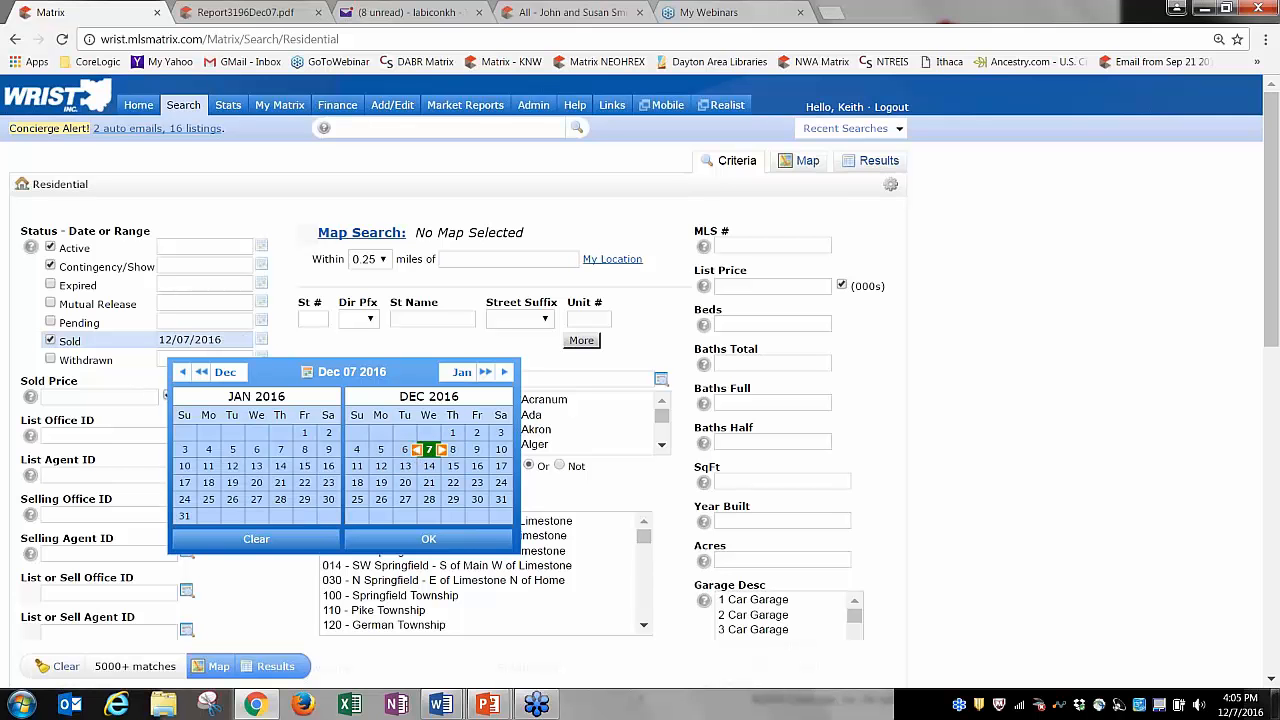
left_click(368, 451)
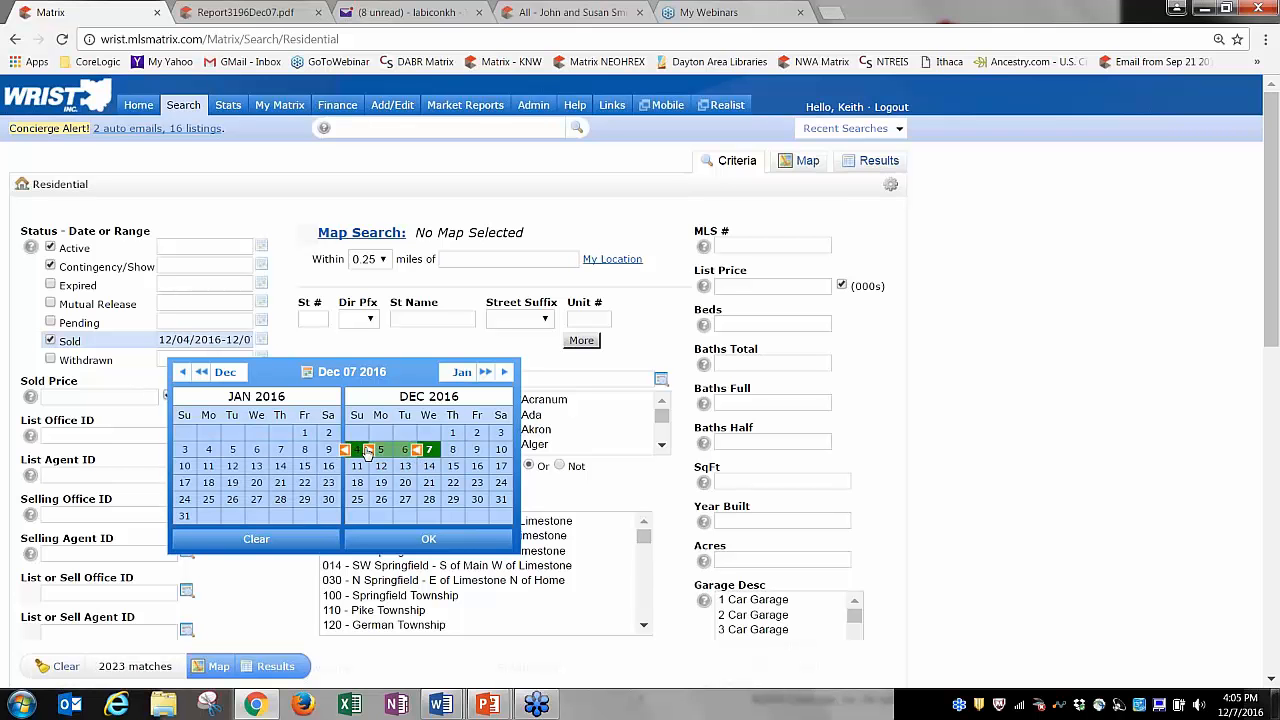
left_click(476, 433)
left_click(452, 433)
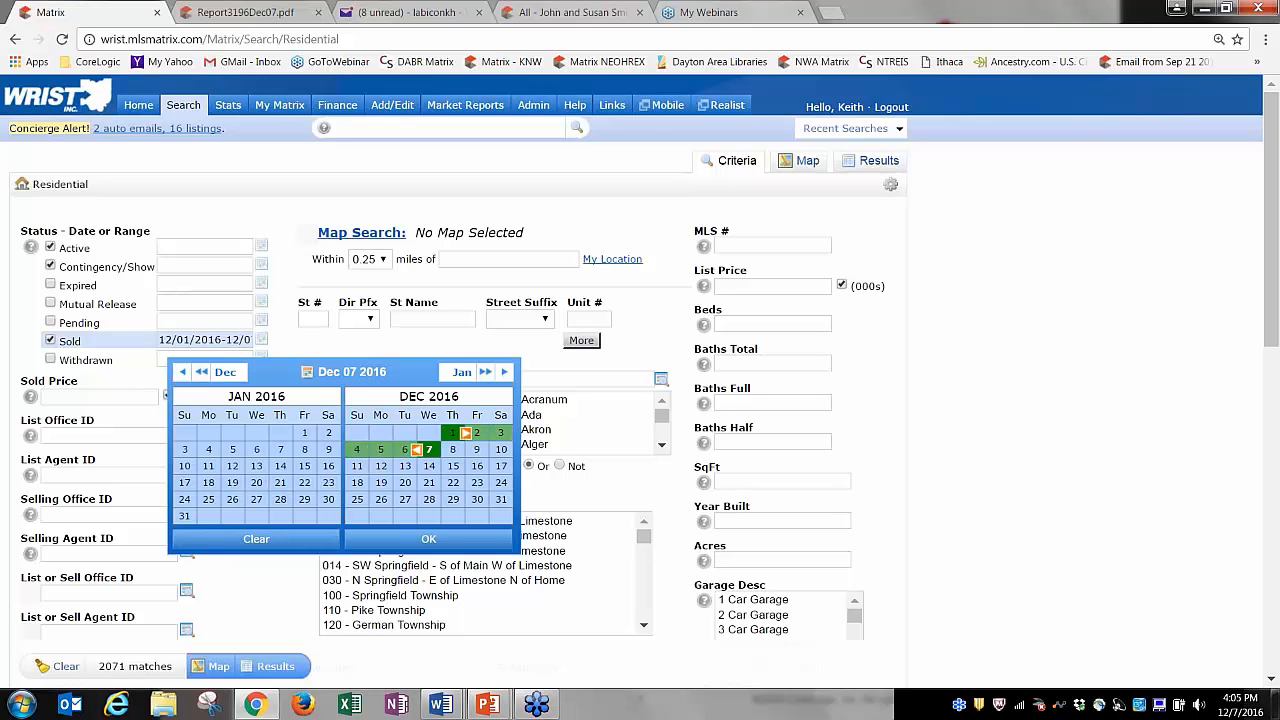
left_click(414, 541)
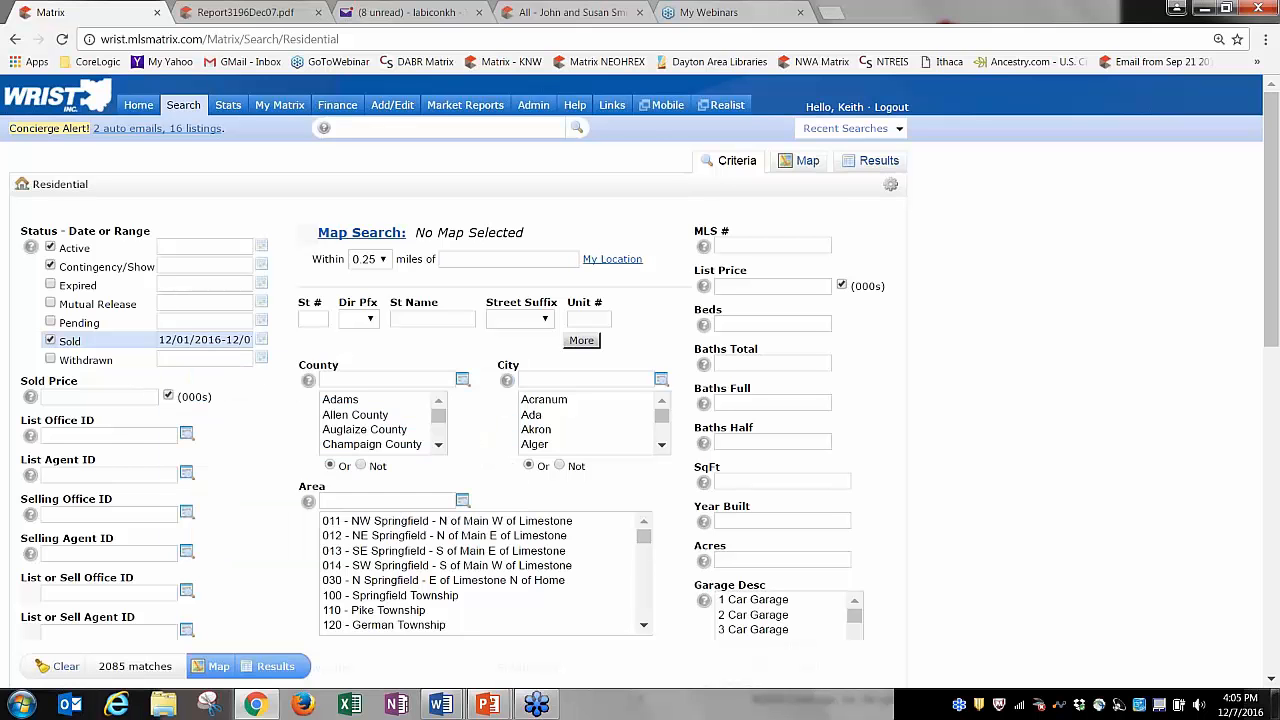
left_click_drag(160, 340, 312, 342)
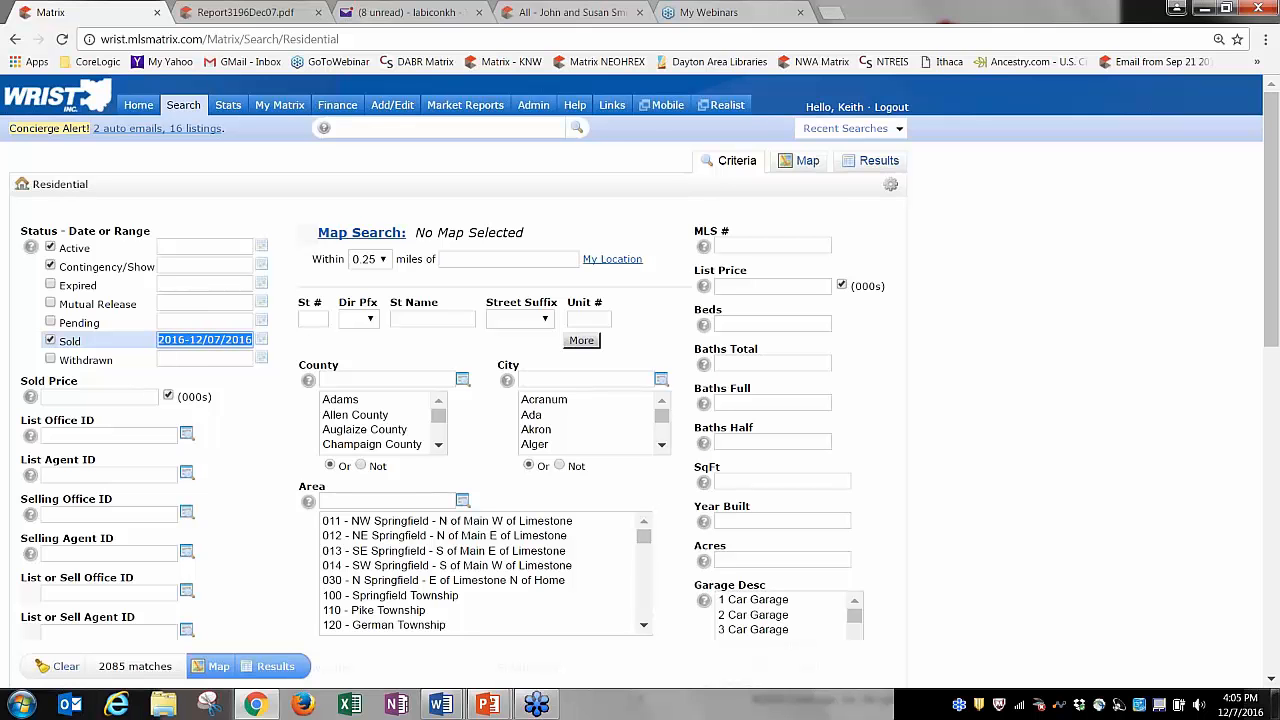
Move the sold range start back to December 7, 2012, ending December 7, 2016.
left_click(261, 340)
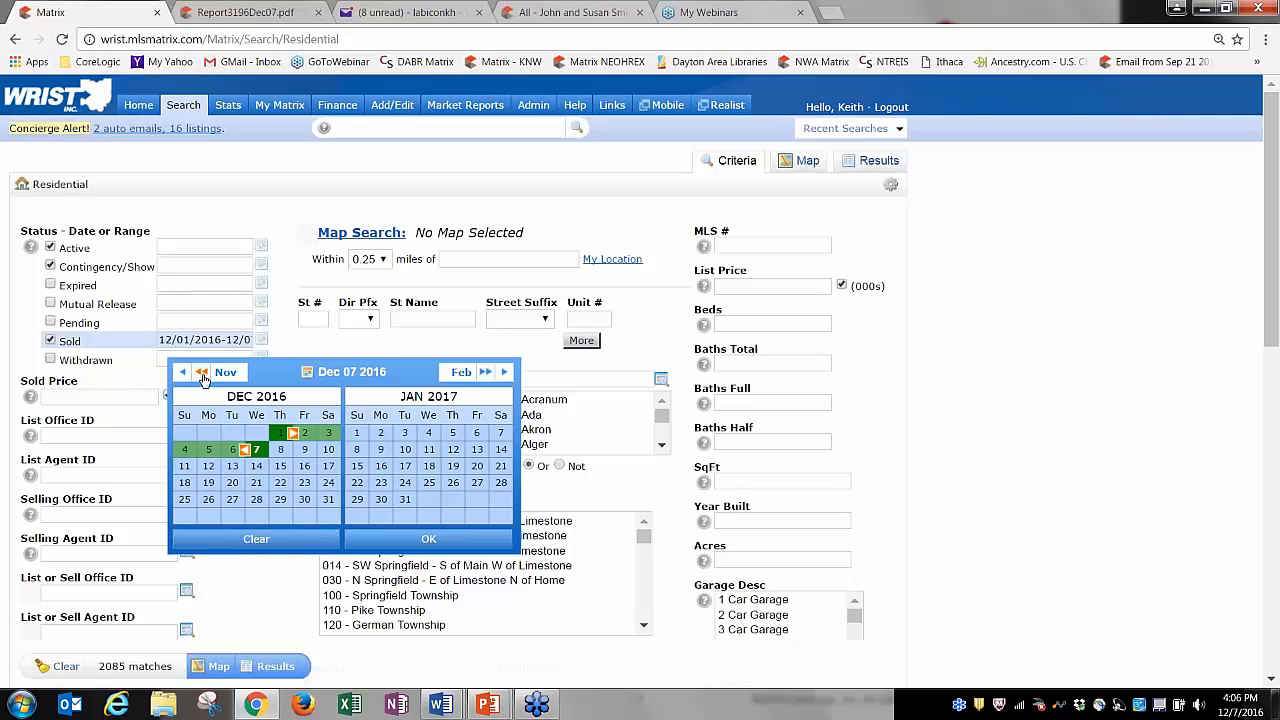
left_click(201, 373)
left_click(201, 373)
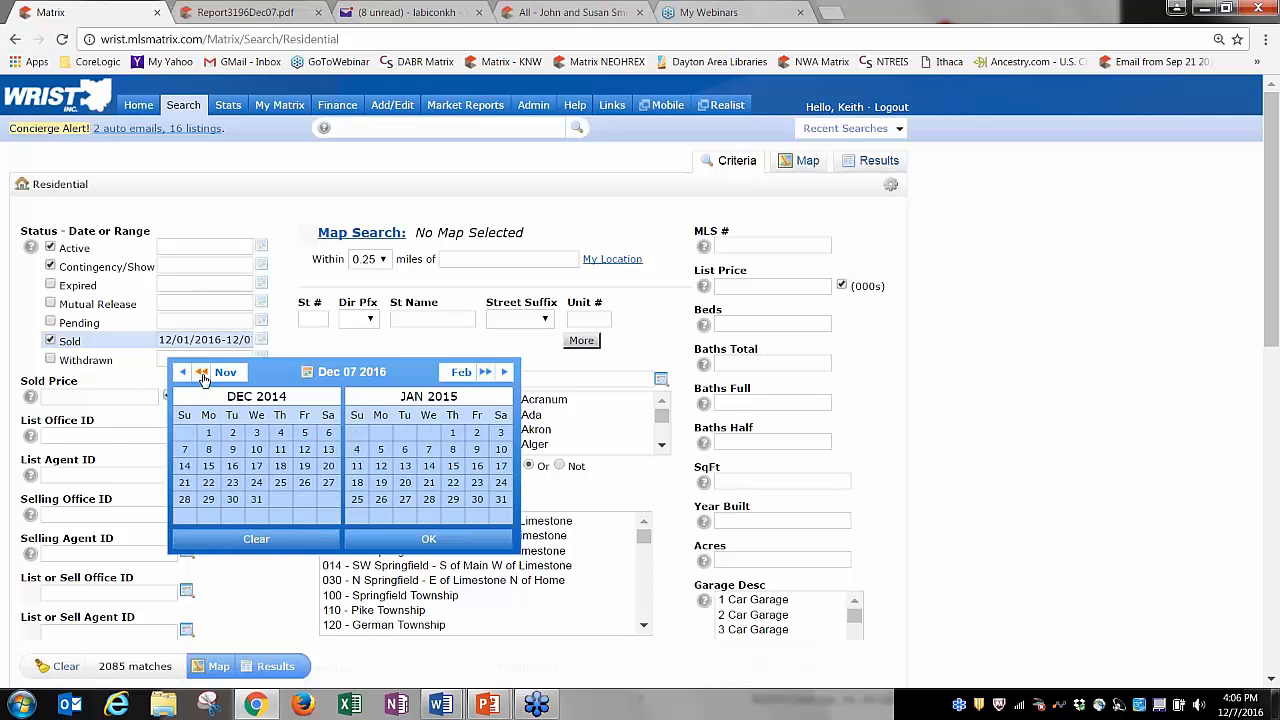
left_click(201, 373)
left_click(201, 373)
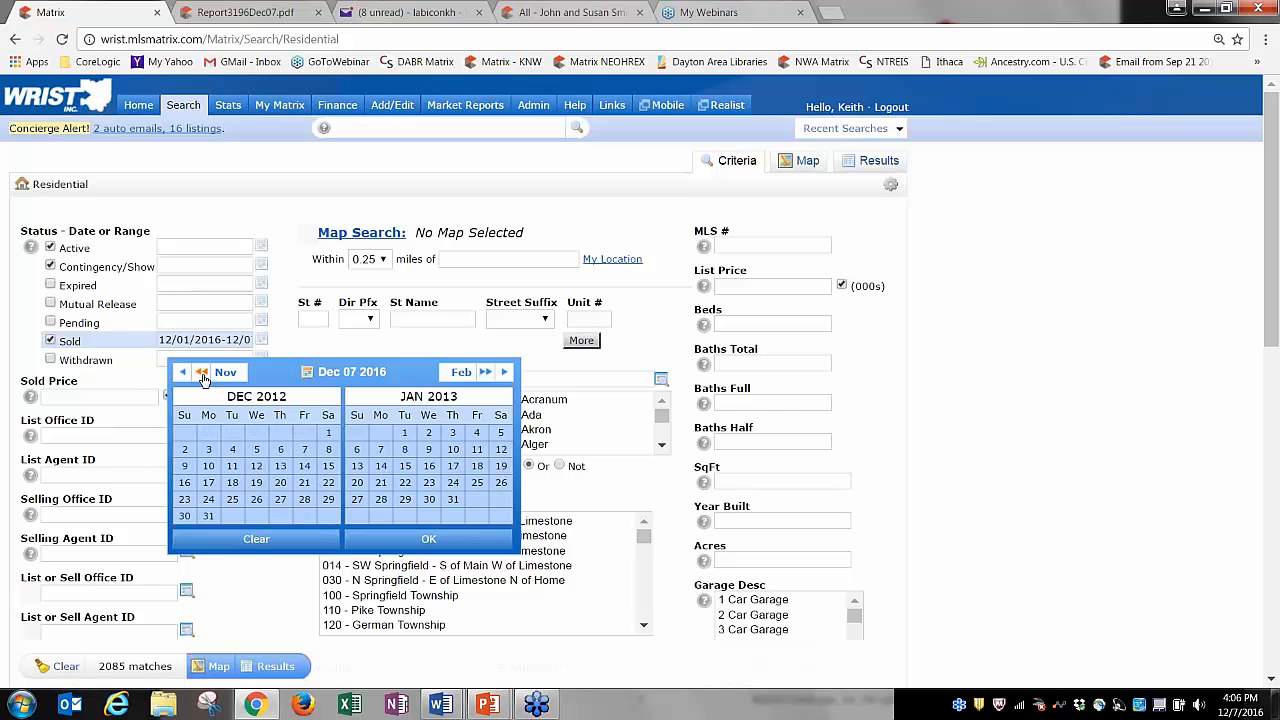
left_click(306, 452)
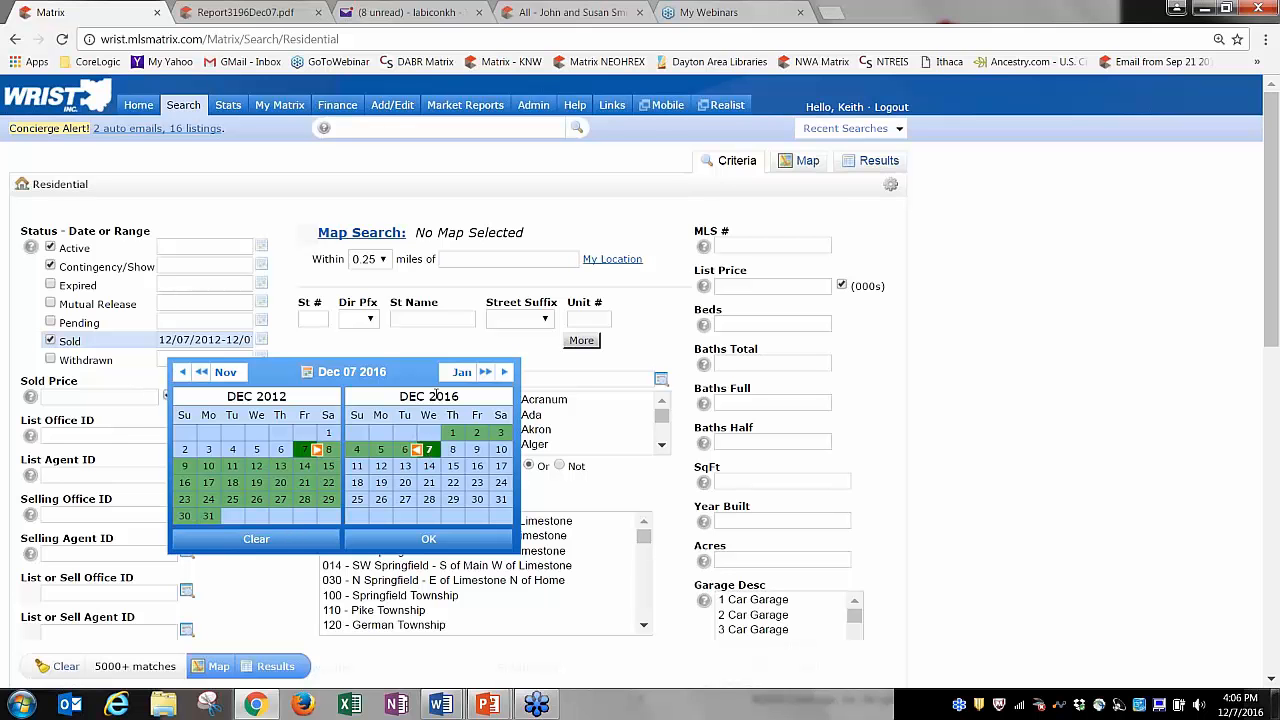
left_click(428, 539)
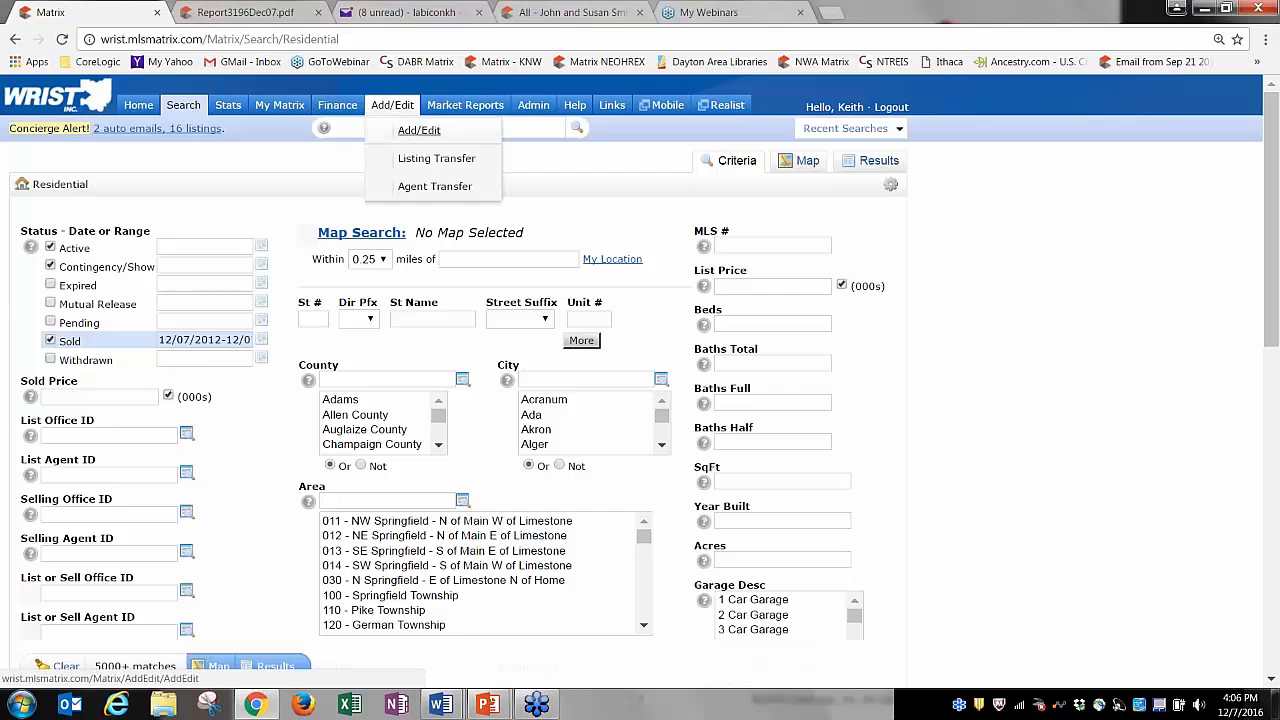
Open the Residential edit form for listing 400730 through Add/Edit's Quick Modify list.
left_click(415, 131)
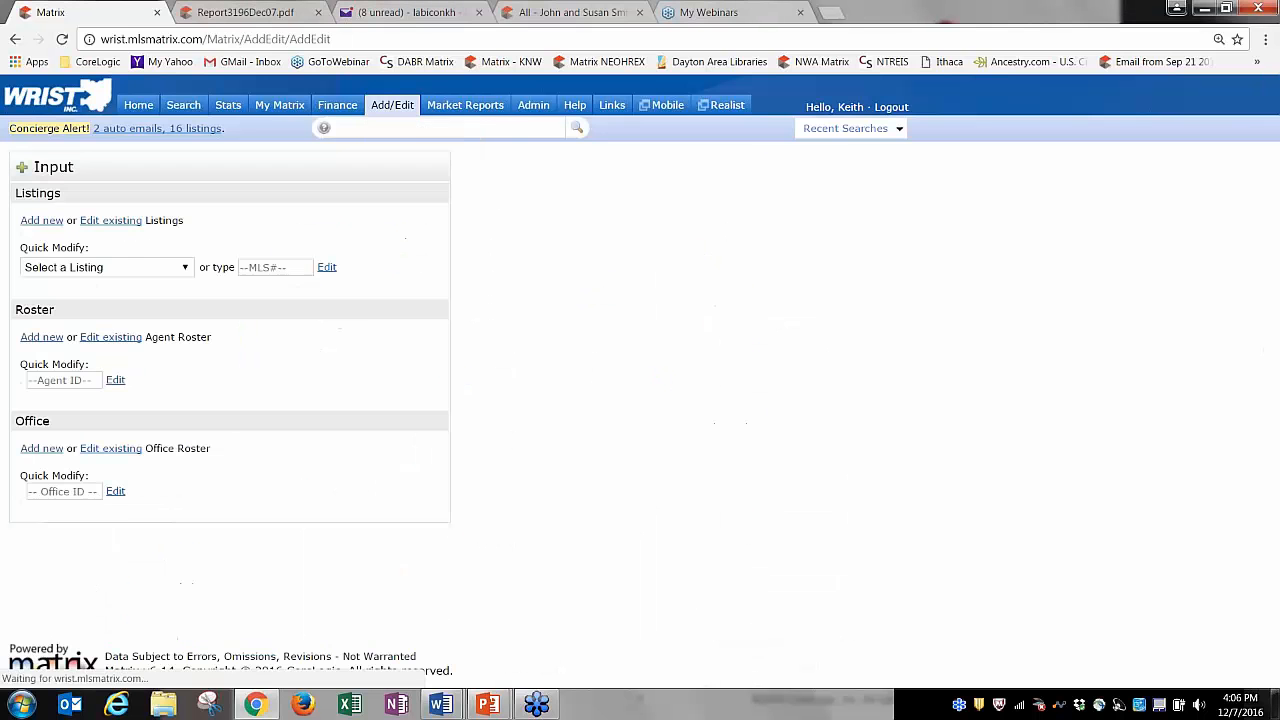
left_click(80, 265)
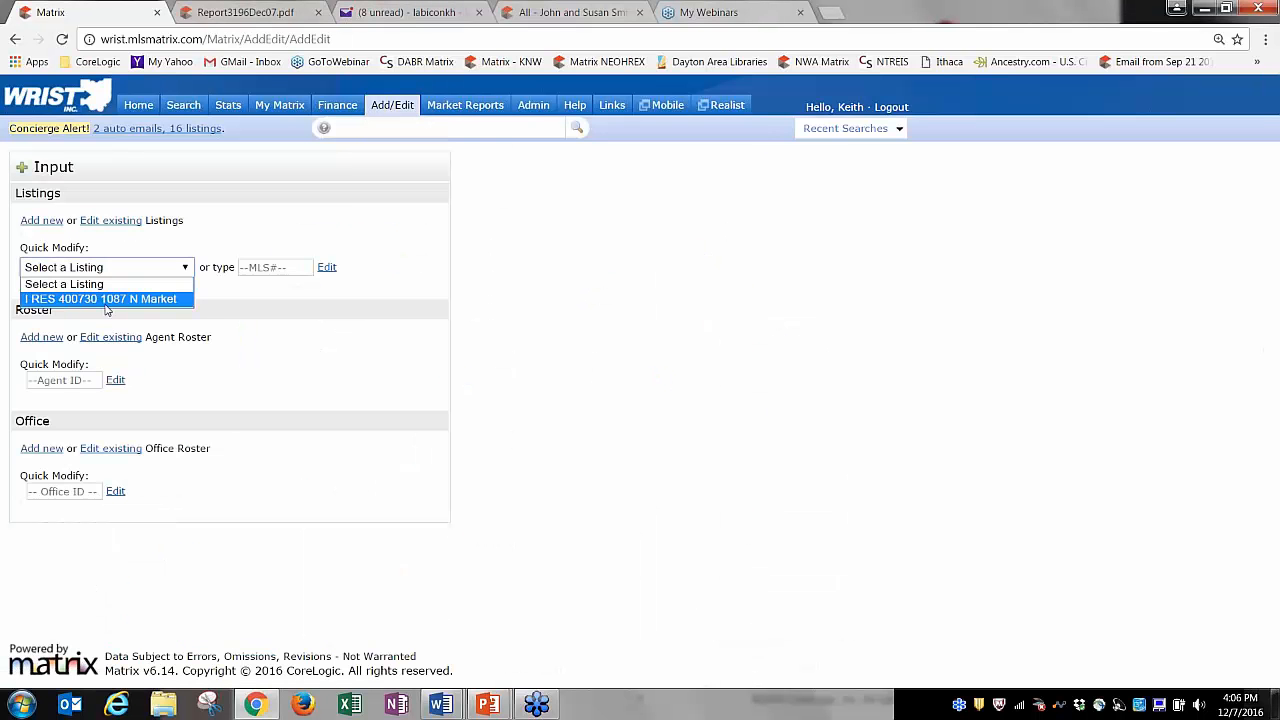
left_click(107, 299)
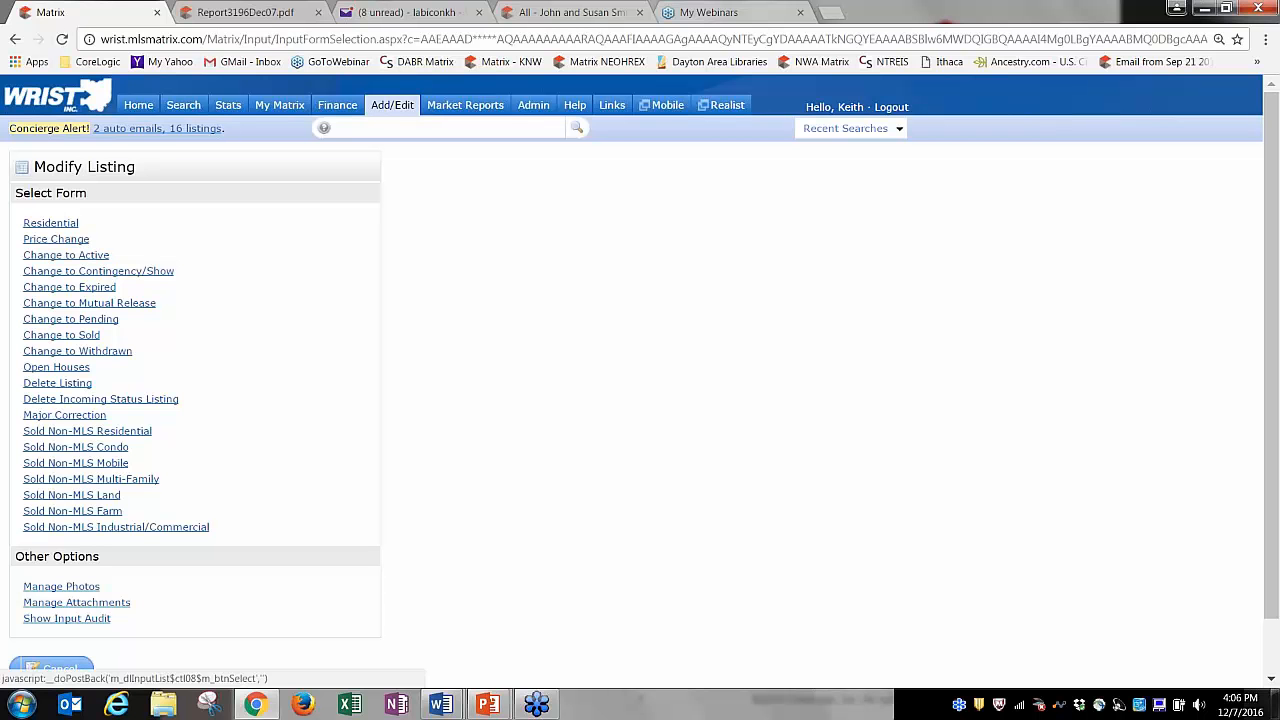
left_click(50, 223)
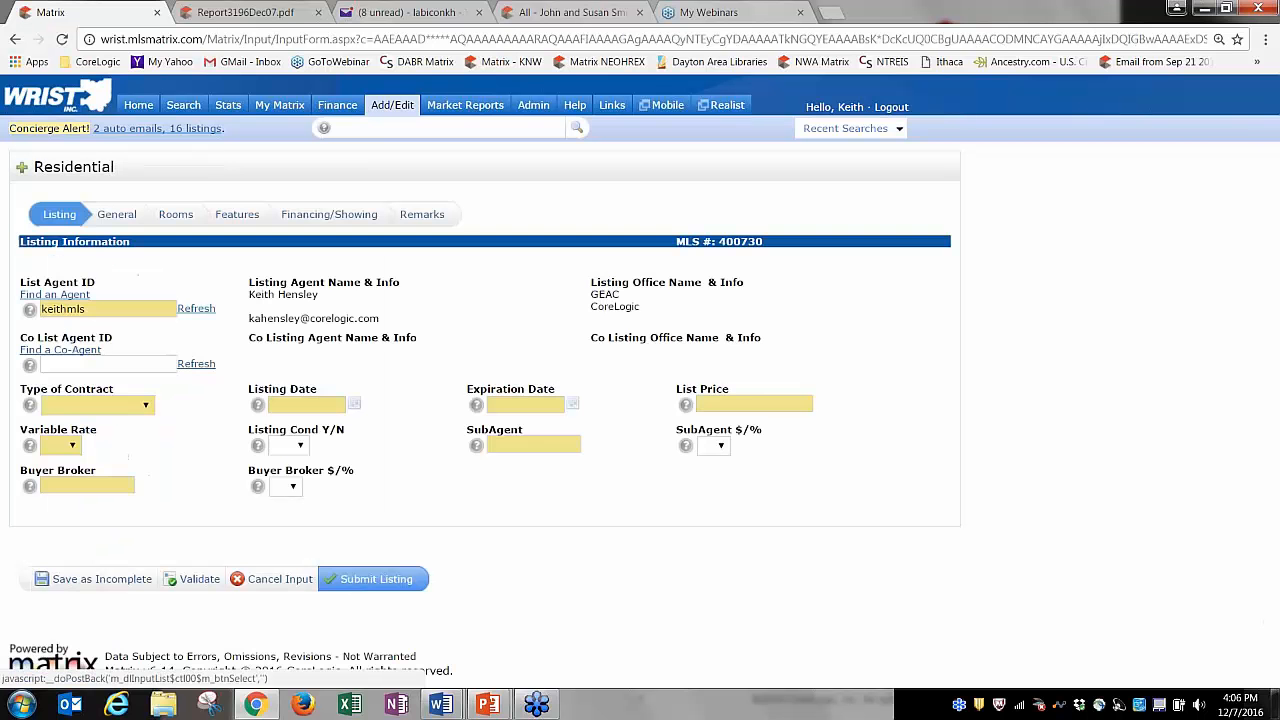
Look over the listing's empty Public Remarks, then go back to the home dashboard.
left_click(428, 216)
left_click(214, 303)
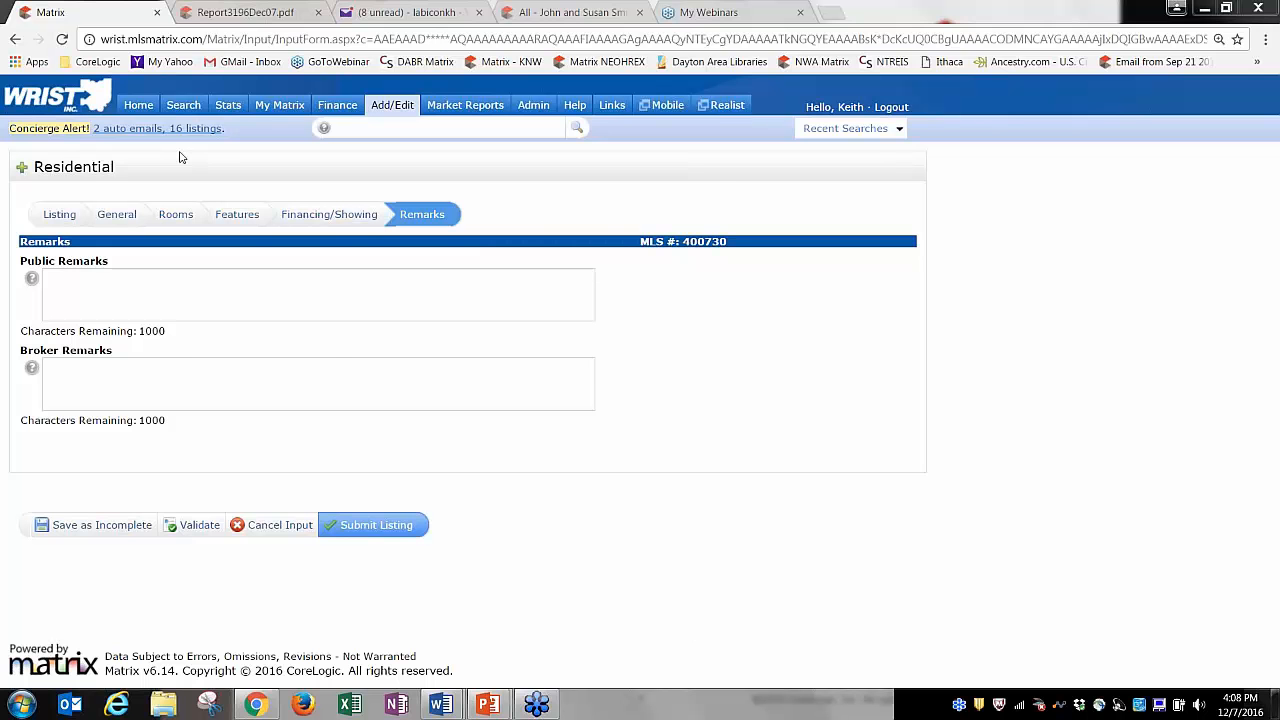
left_click(138, 105)
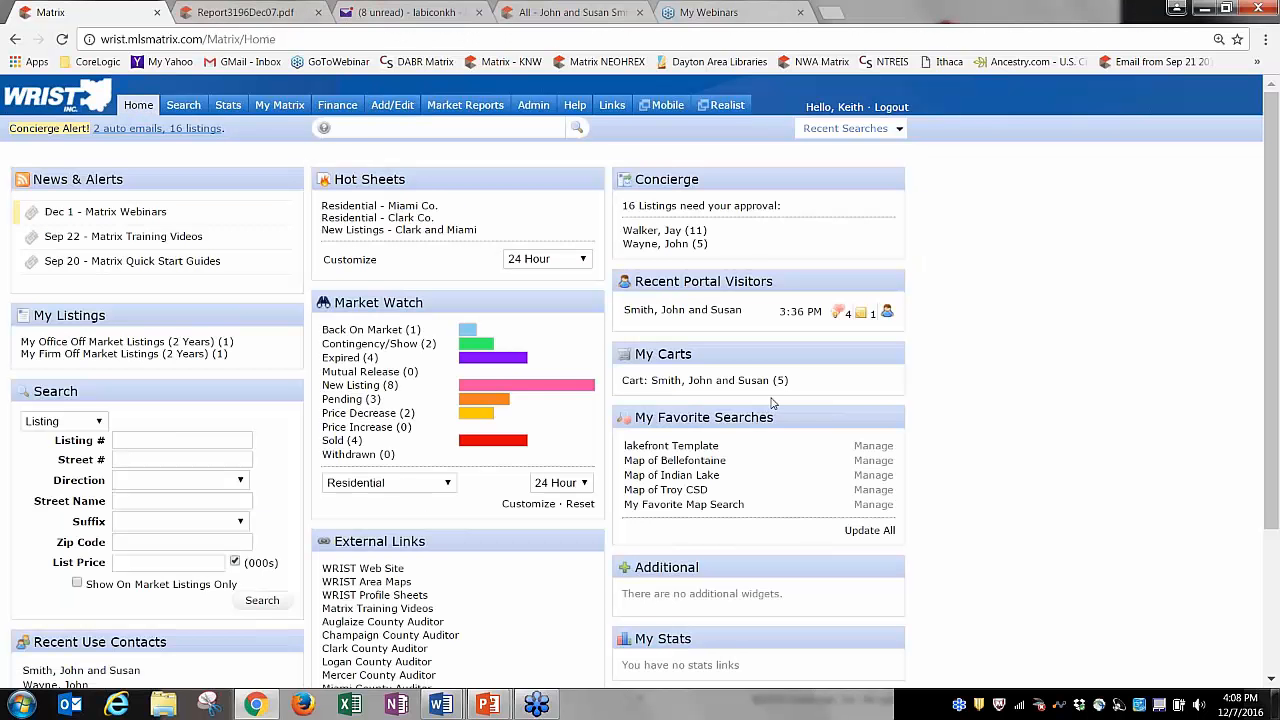